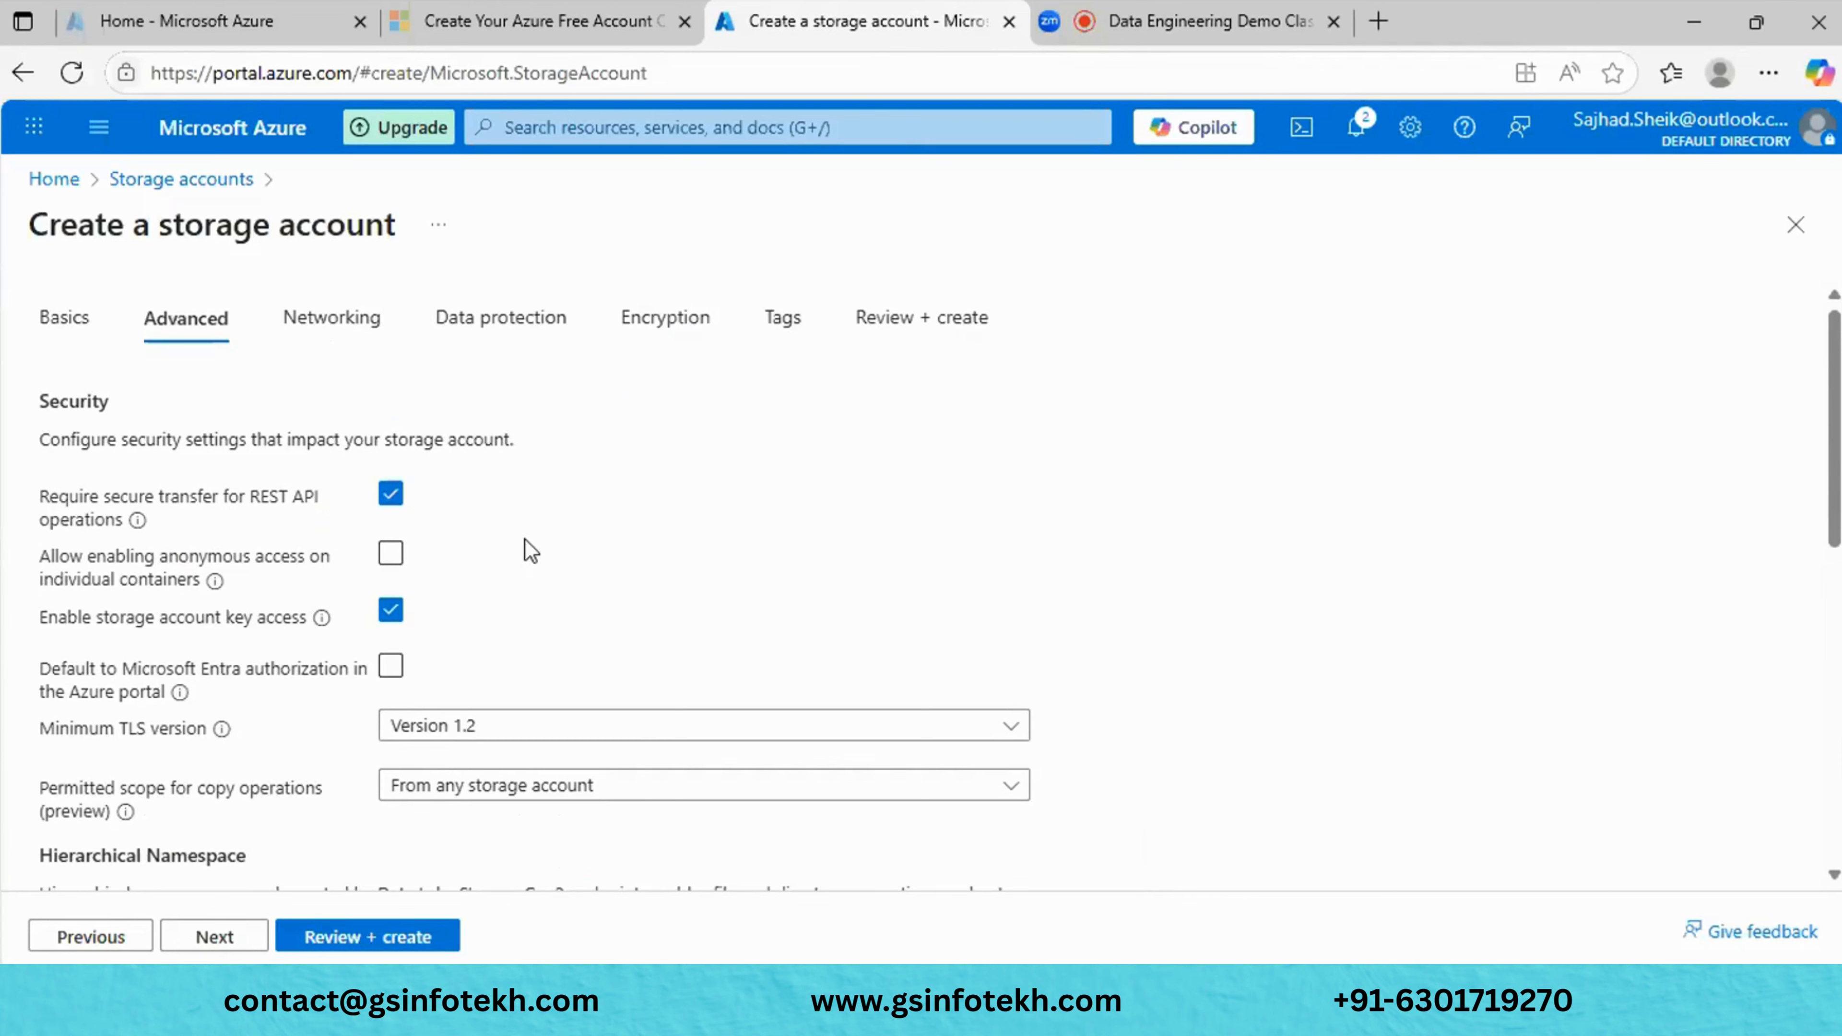
Examine the storage account's advanced security settings, from secure transfer for REST API operations to Microsoft Entra authorization.
{"action": "scroll", "coordinate": [502, 552], "scroll_direction": "down", "scroll_amount": 2}
{"action": "scroll", "coordinate": [512, 581], "scroll_direction": "up", "scroll_amount": 2}
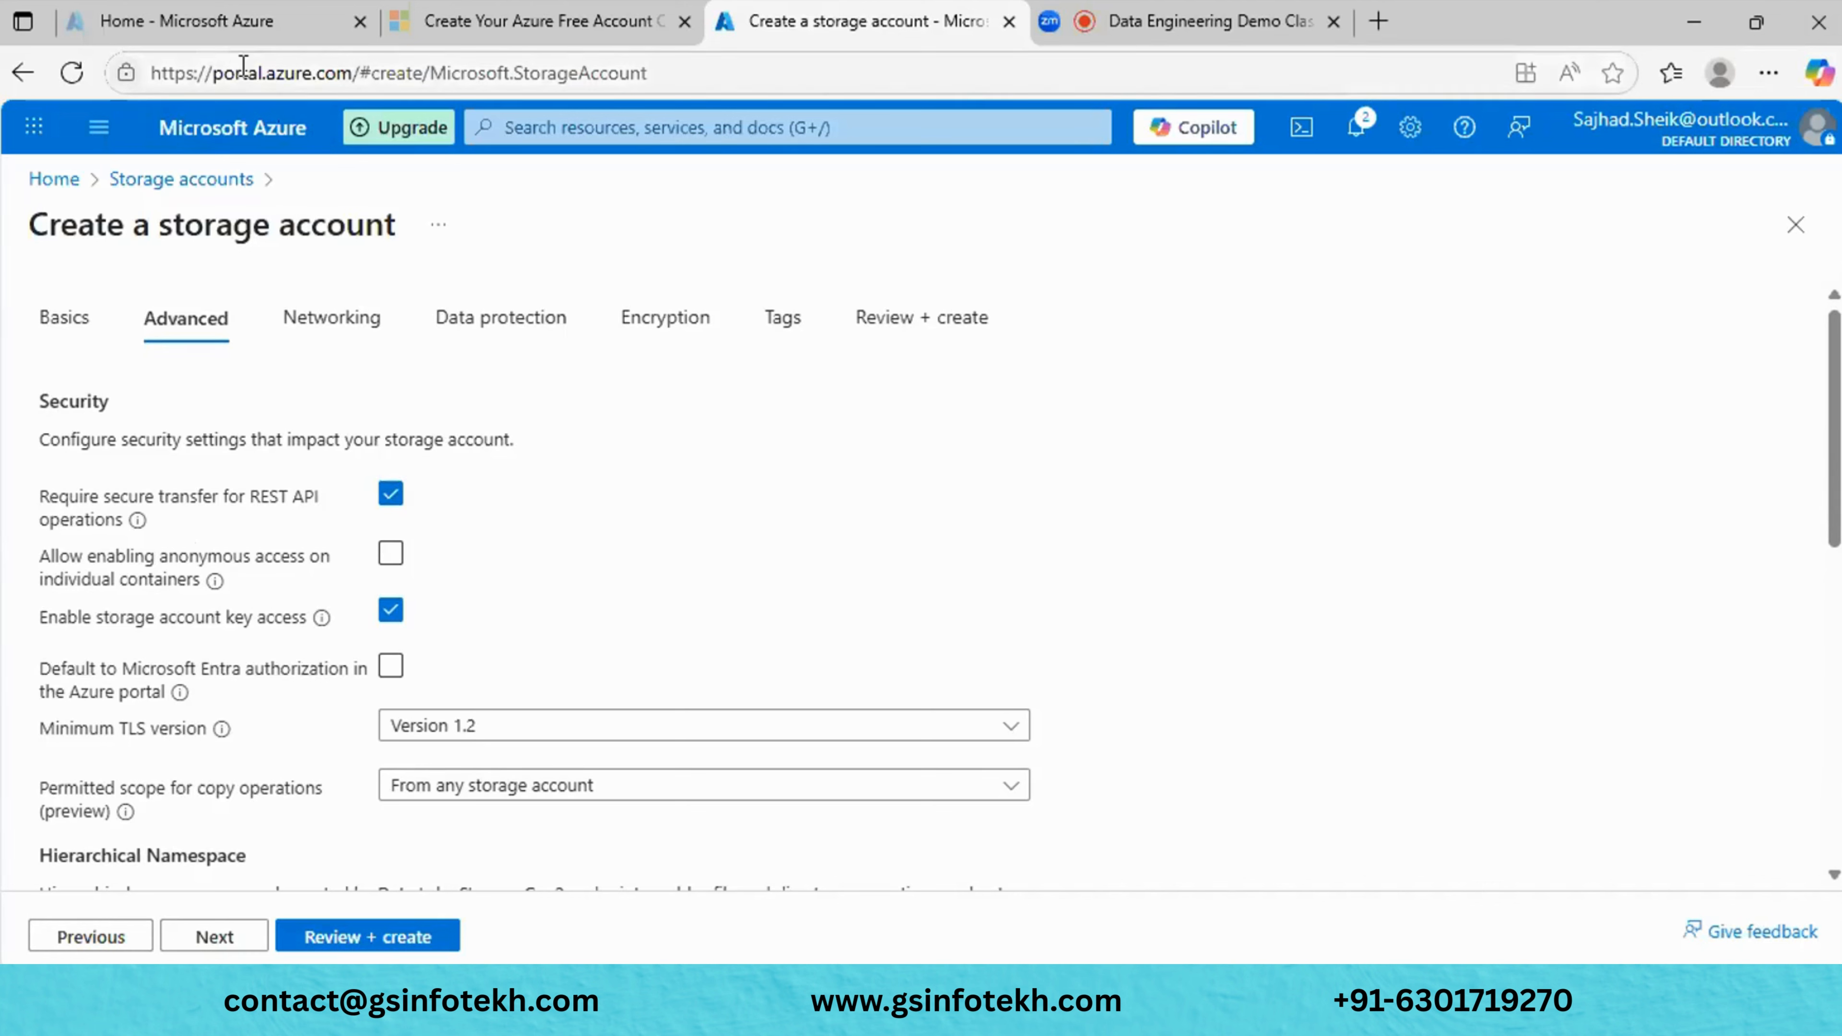
{"action": "left_click_drag", "start_coordinate": [197, 74], "coordinate": [172, 77]}
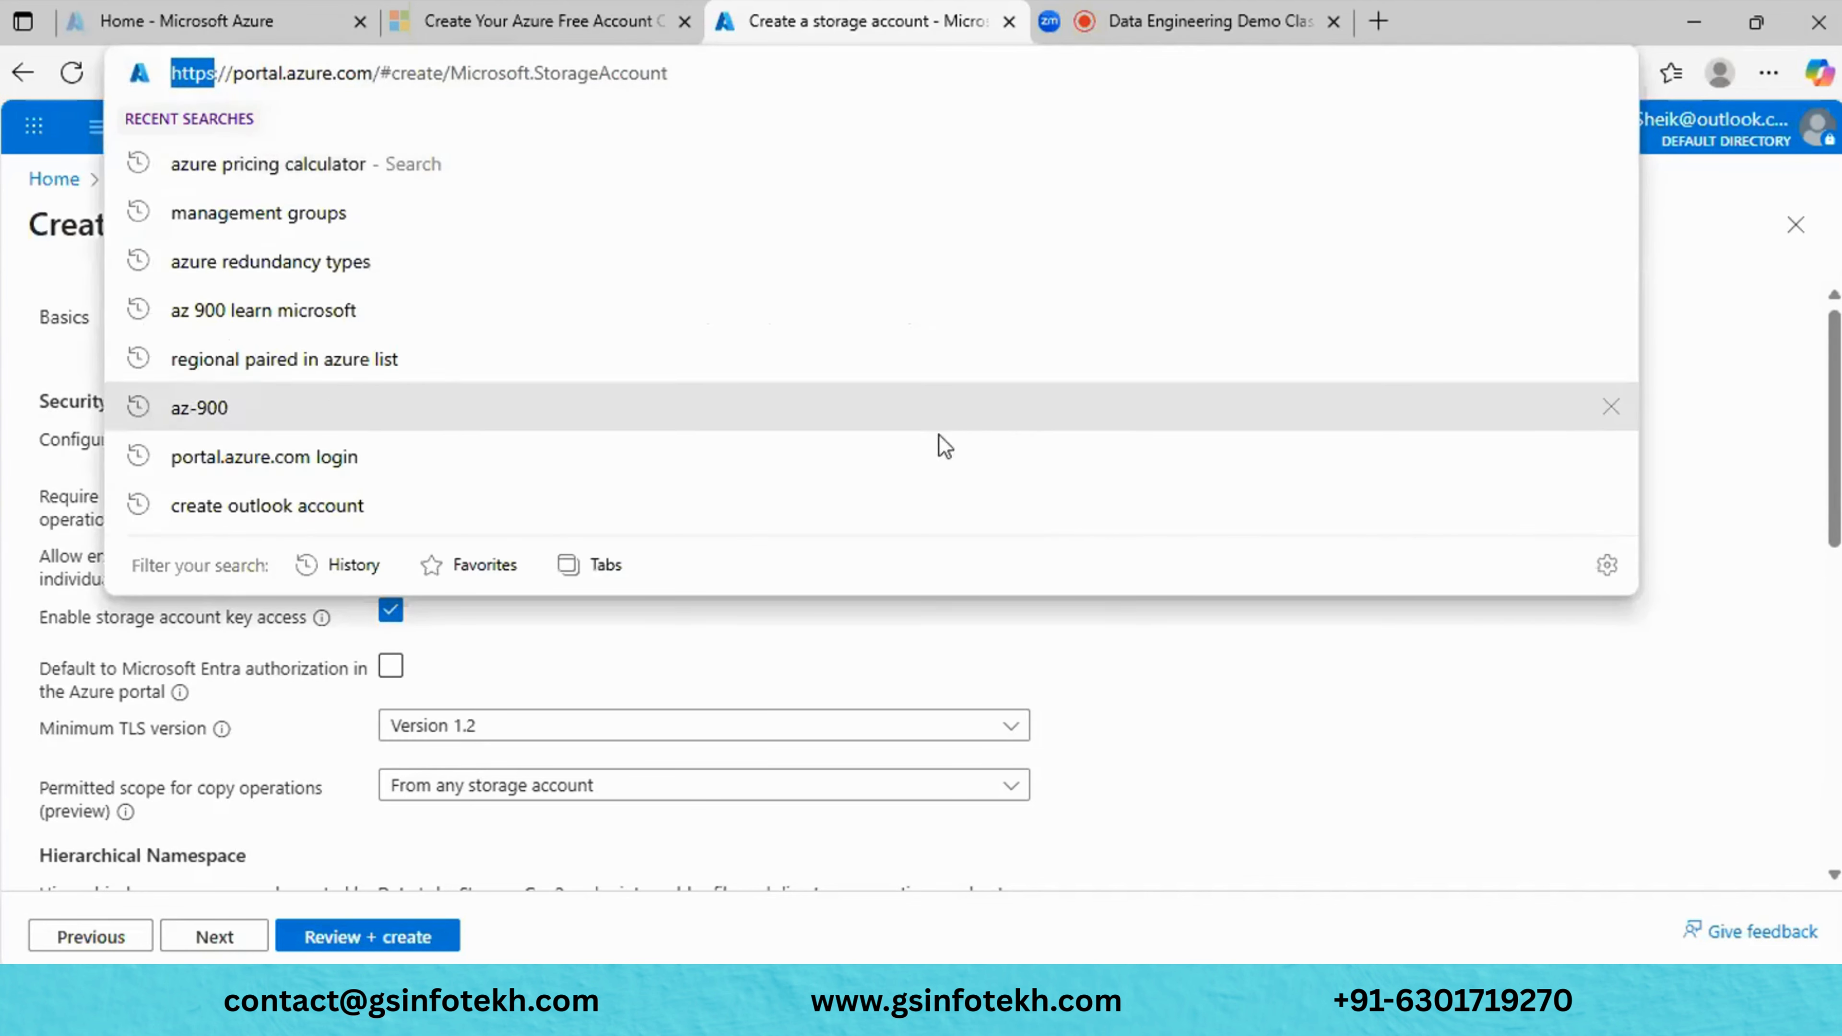
{"action": "left_click", "coordinate": [1168, 705]}
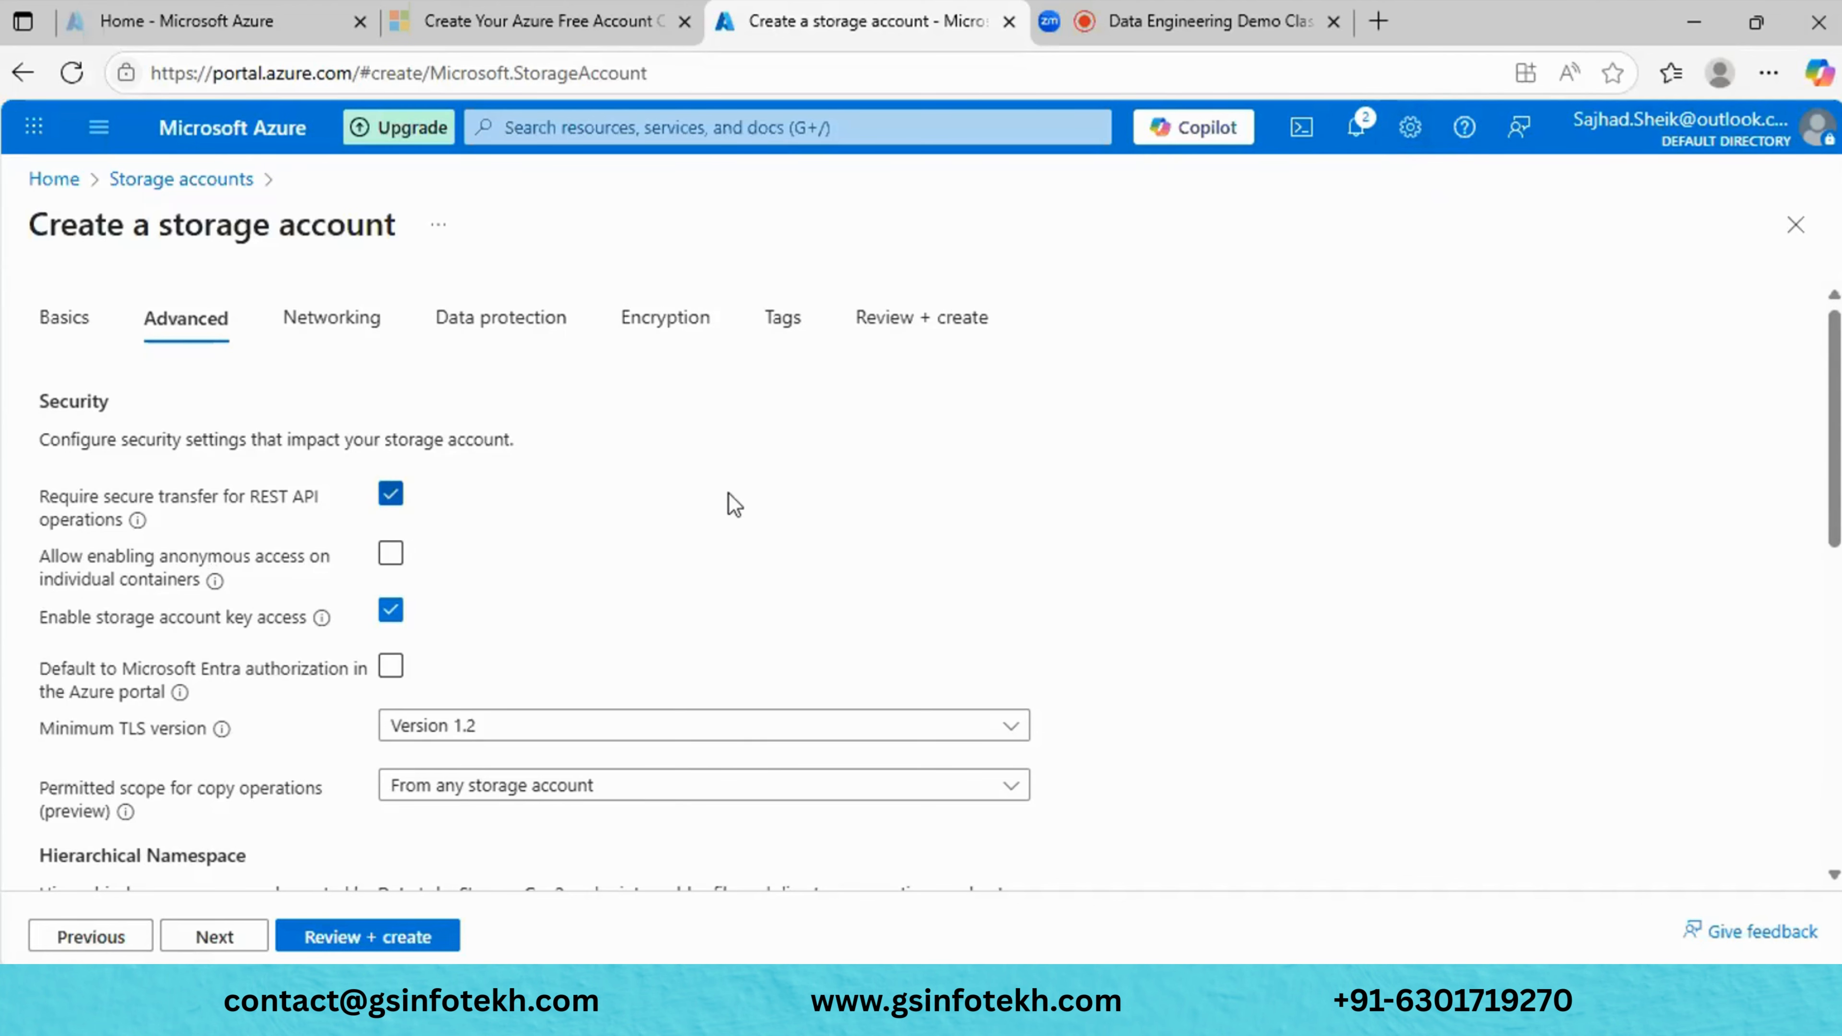
{"action": "scroll", "coordinate": [508, 432], "scroll_direction": "down", "scroll_amount": 2}
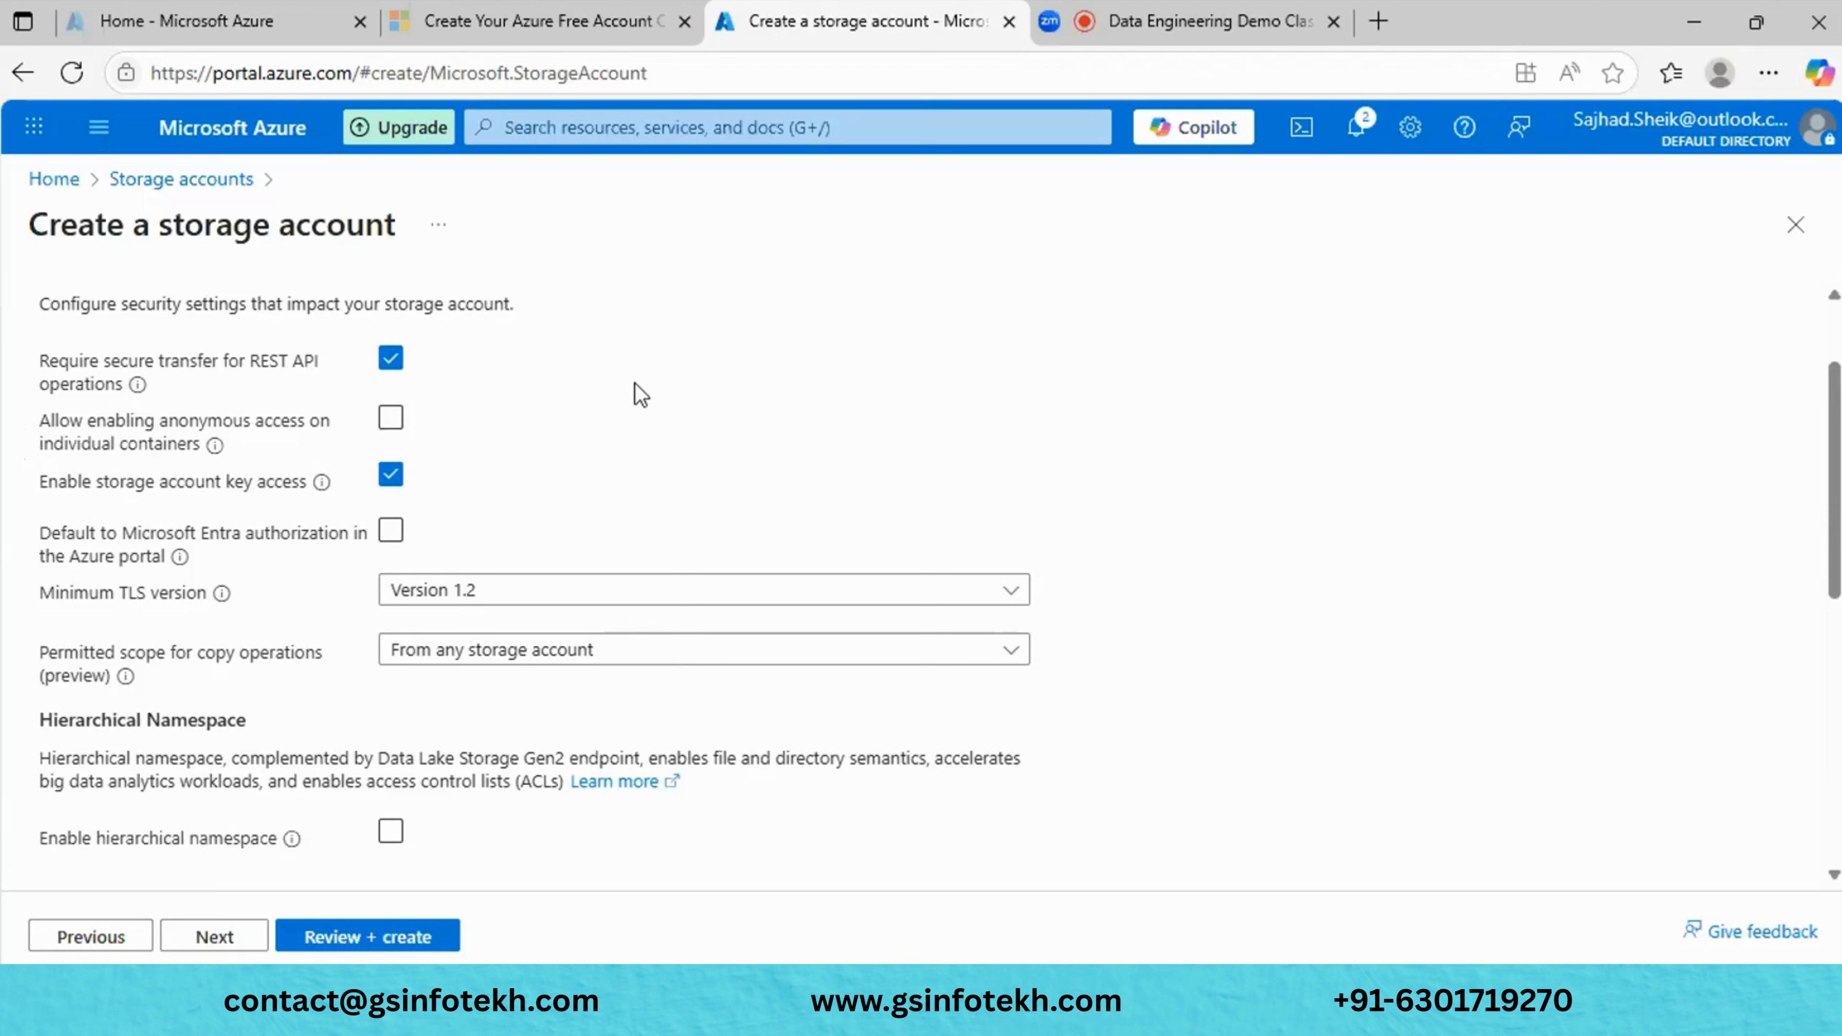
{"action": "scroll", "coordinate": [630, 385], "scroll_direction": "down", "scroll_amount": 2}
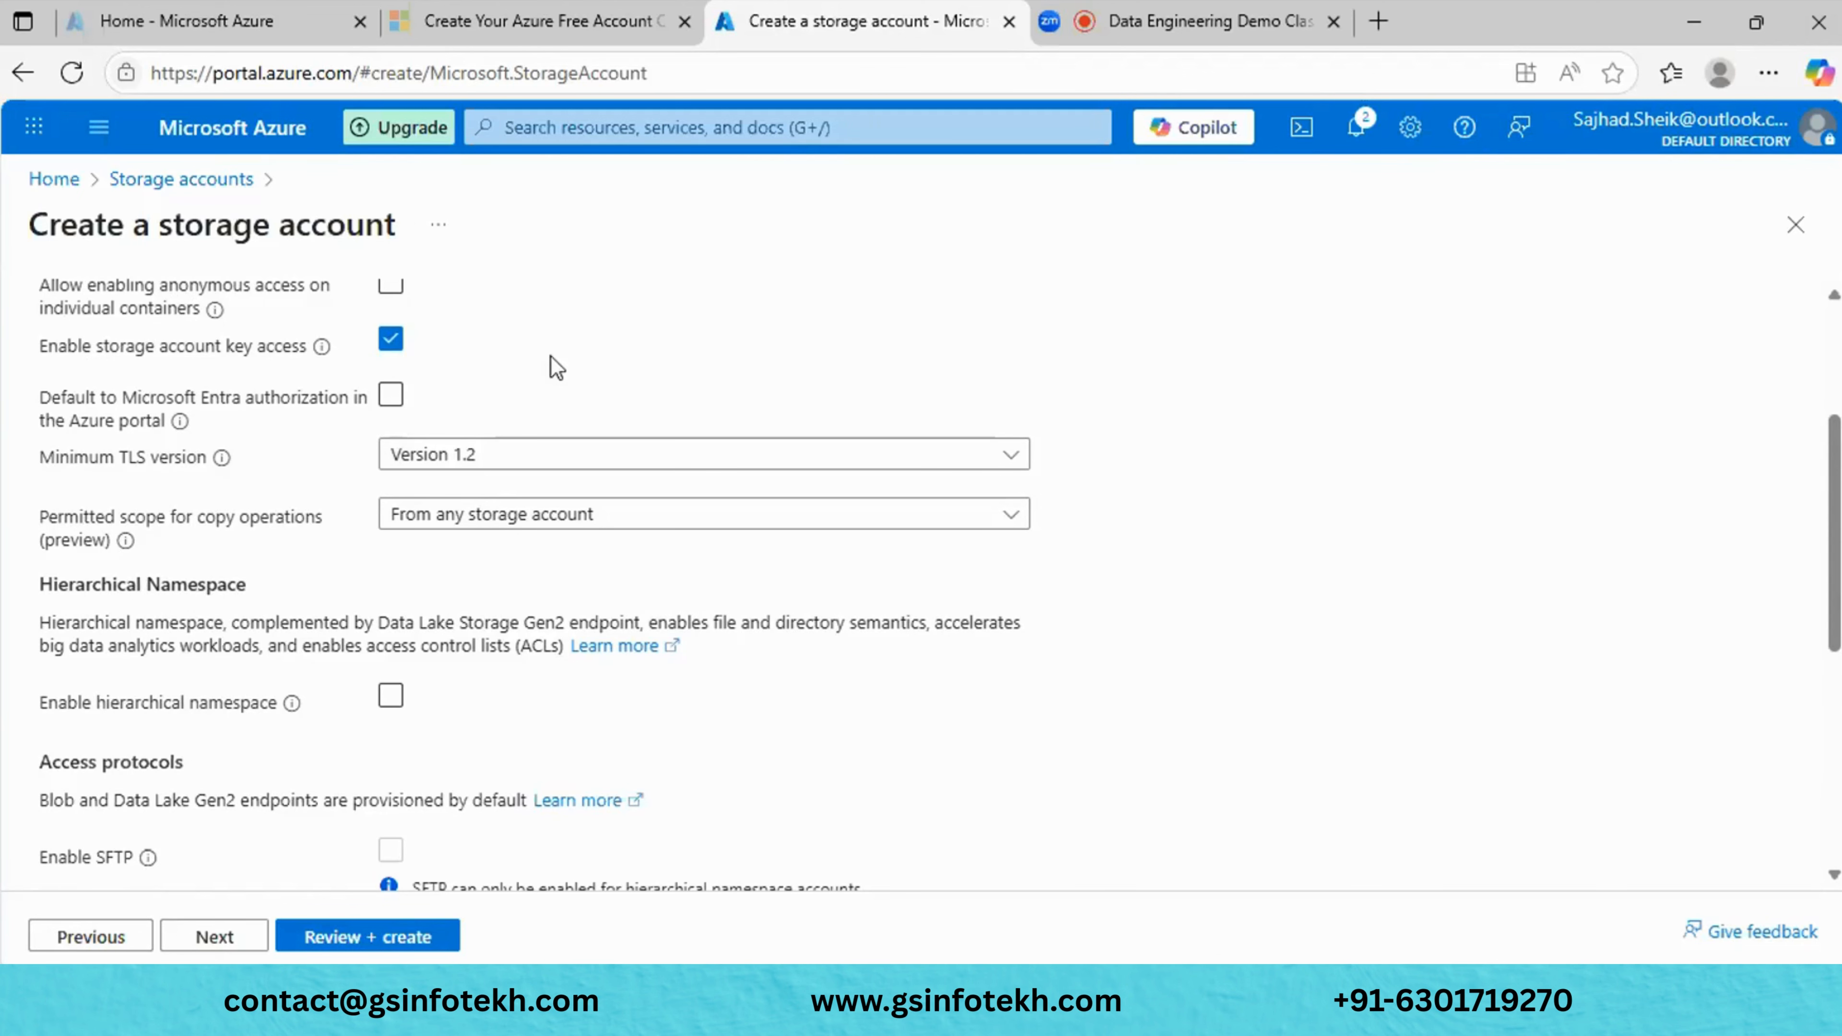
{"action": "scroll", "coordinate": [527, 352], "scroll_direction": "up", "scroll_amount": 4}
{"action": "scroll", "coordinate": [513, 349], "scroll_direction": "down", "scroll_amount": 4}
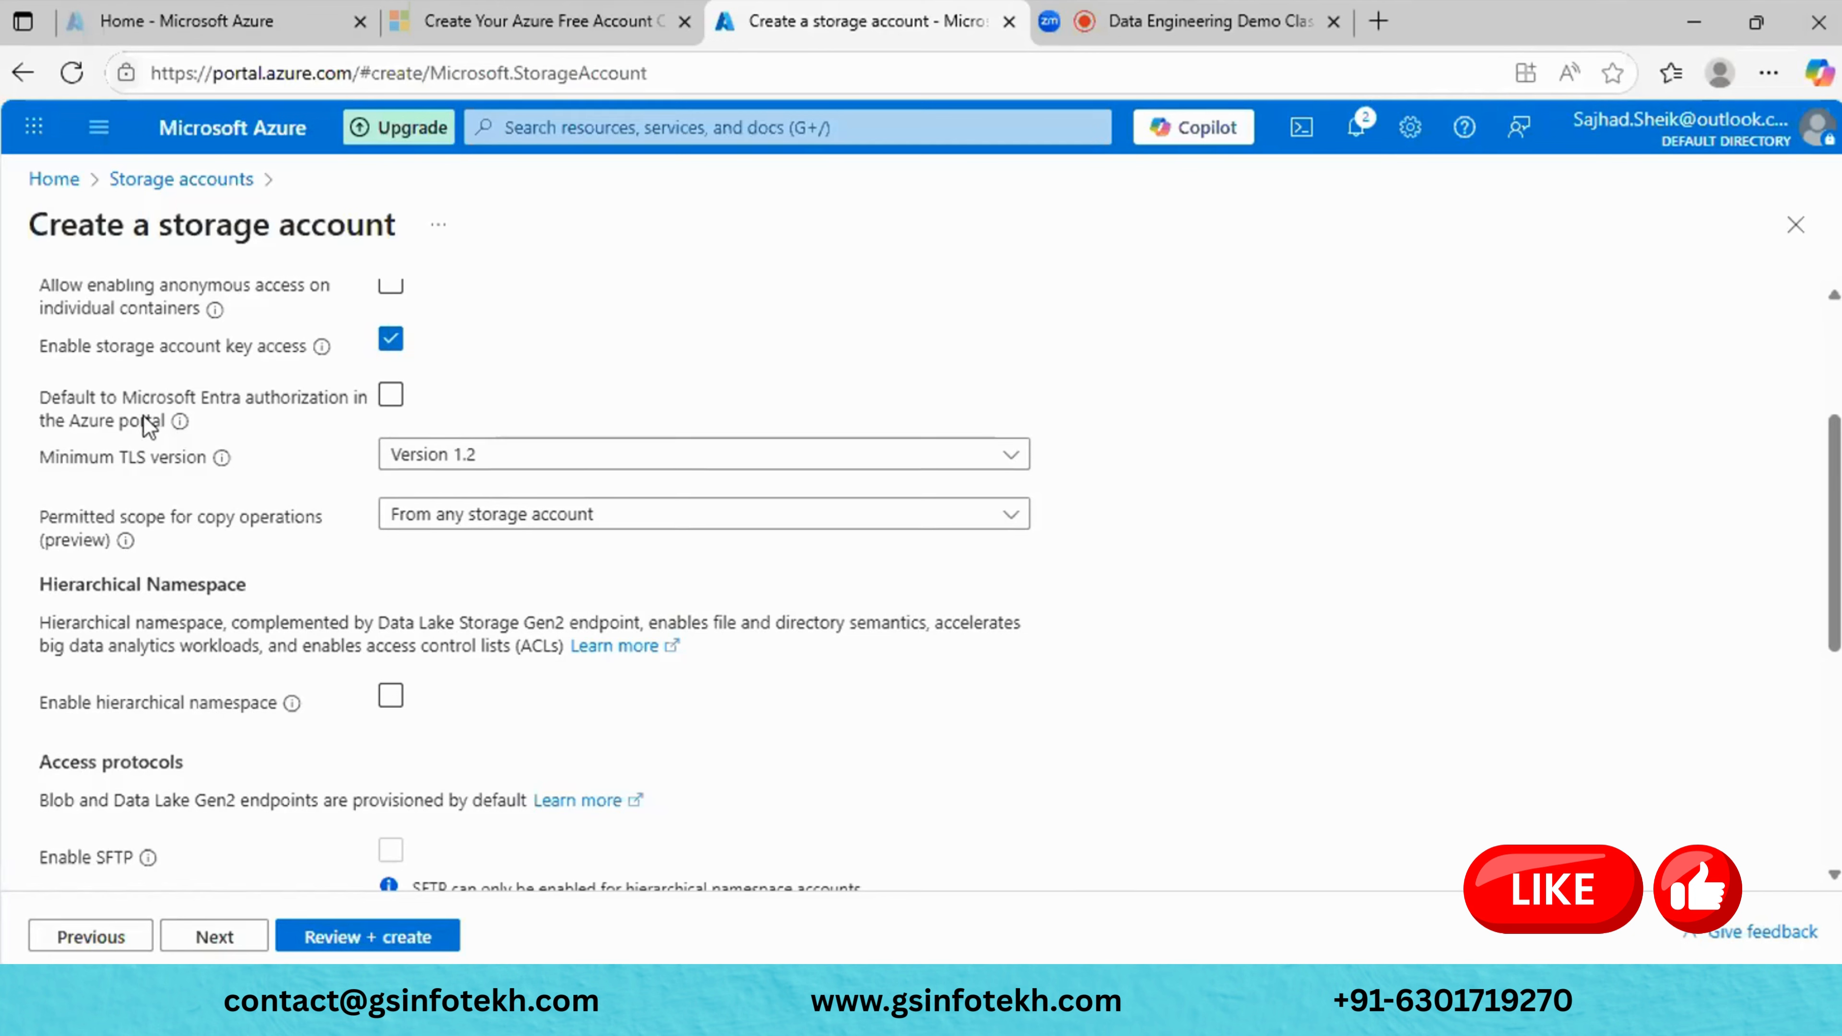
{"action": "left_click", "coordinate": [391, 403]}
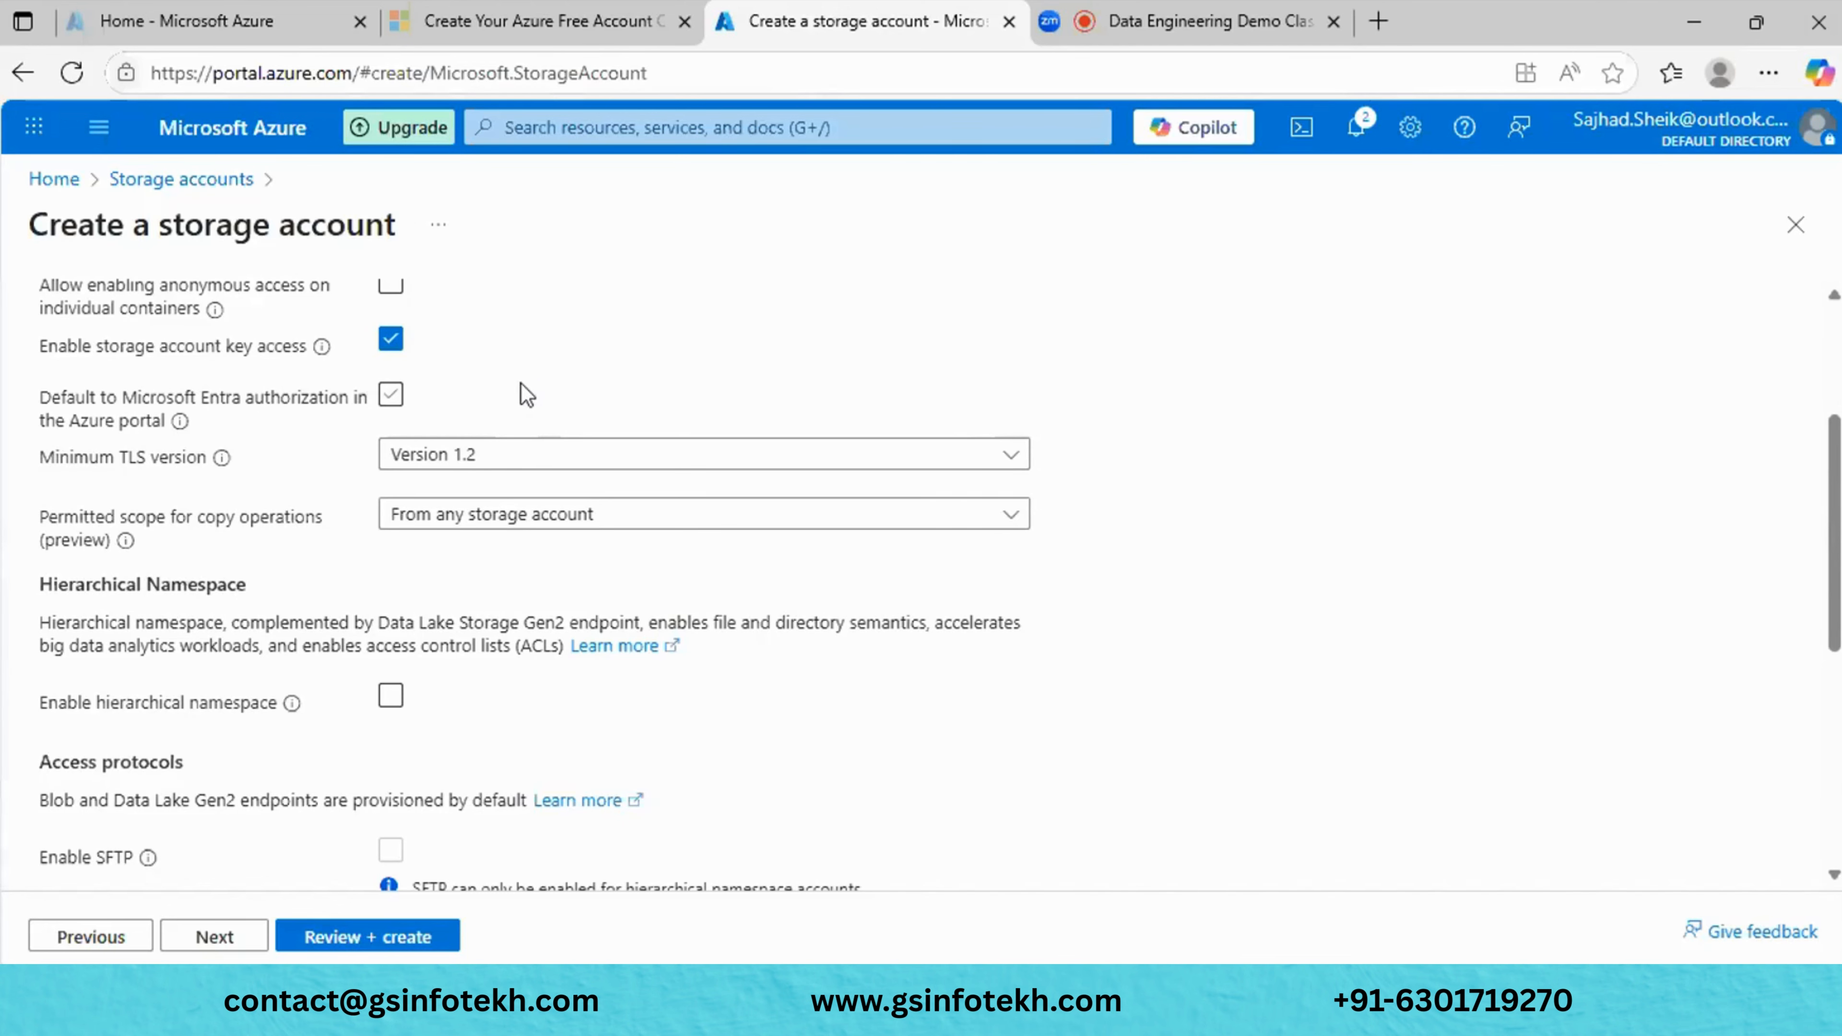
{"action": "scroll", "coordinate": [524, 392], "scroll_direction": "down", "scroll_amount": 2}
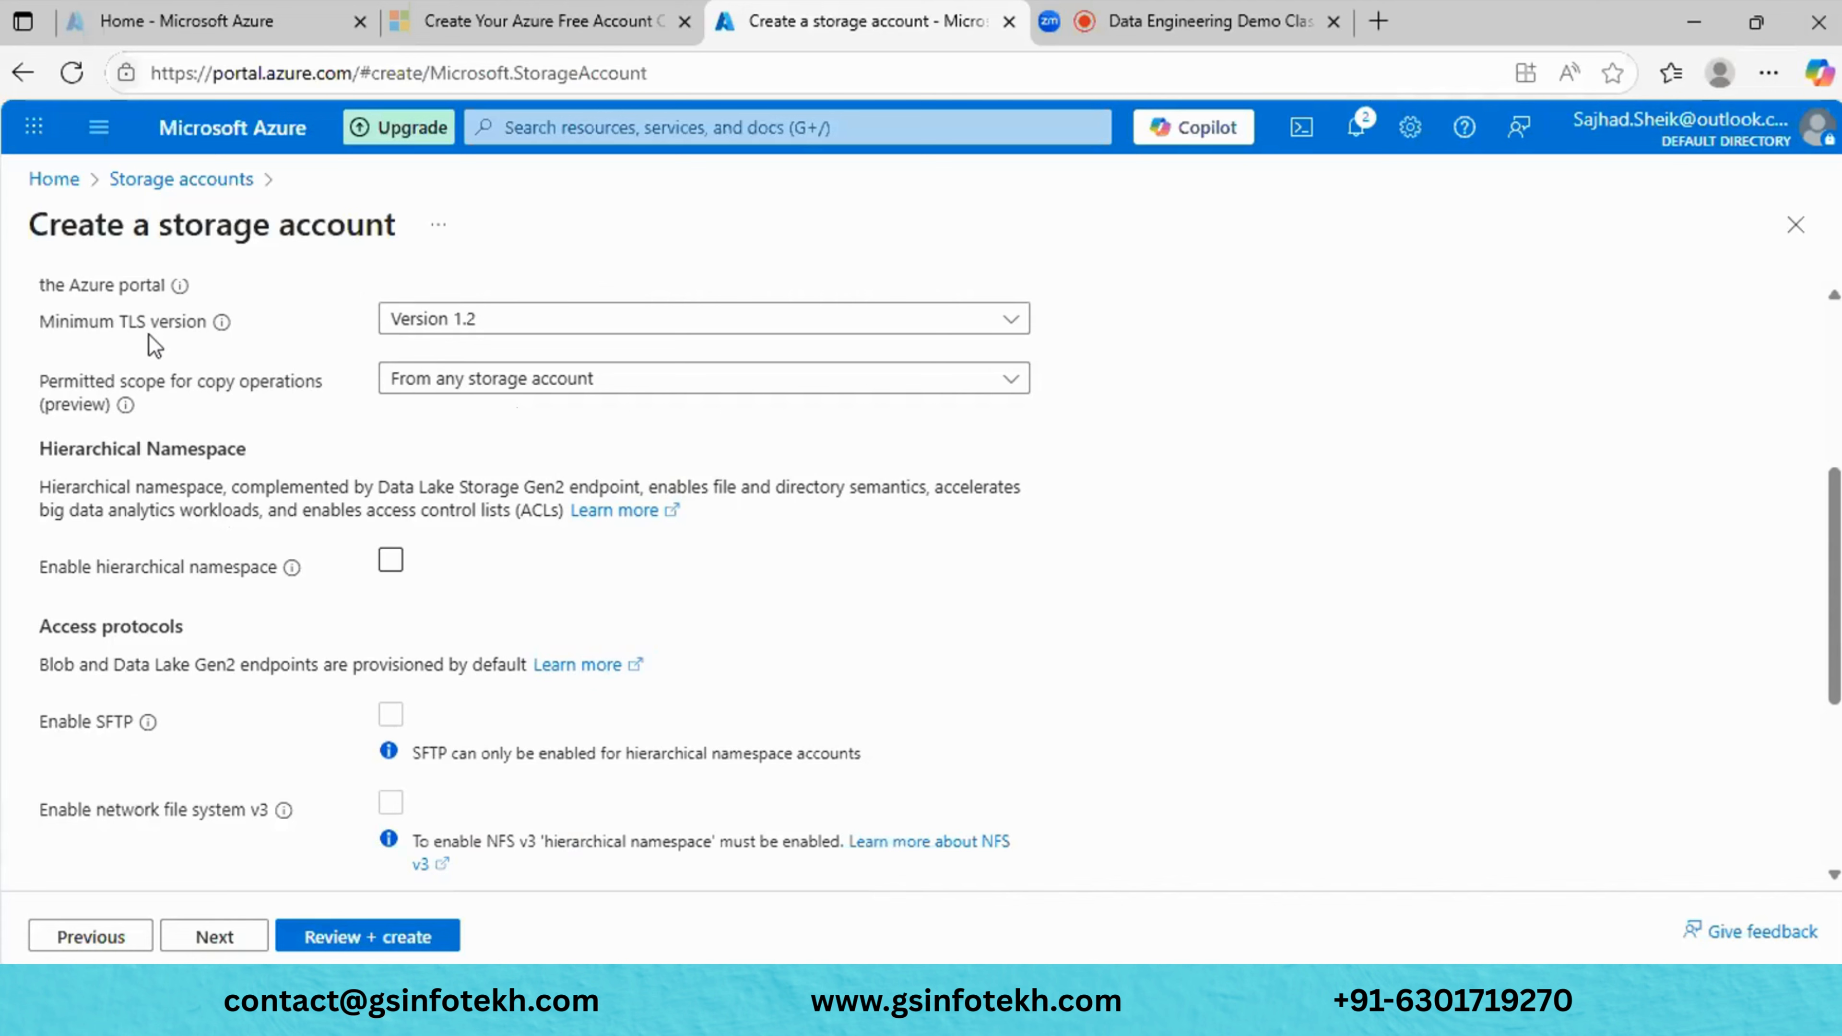
View the available minimum TLS versions for the storage account.
{"action": "left_click", "coordinate": [396, 323]}
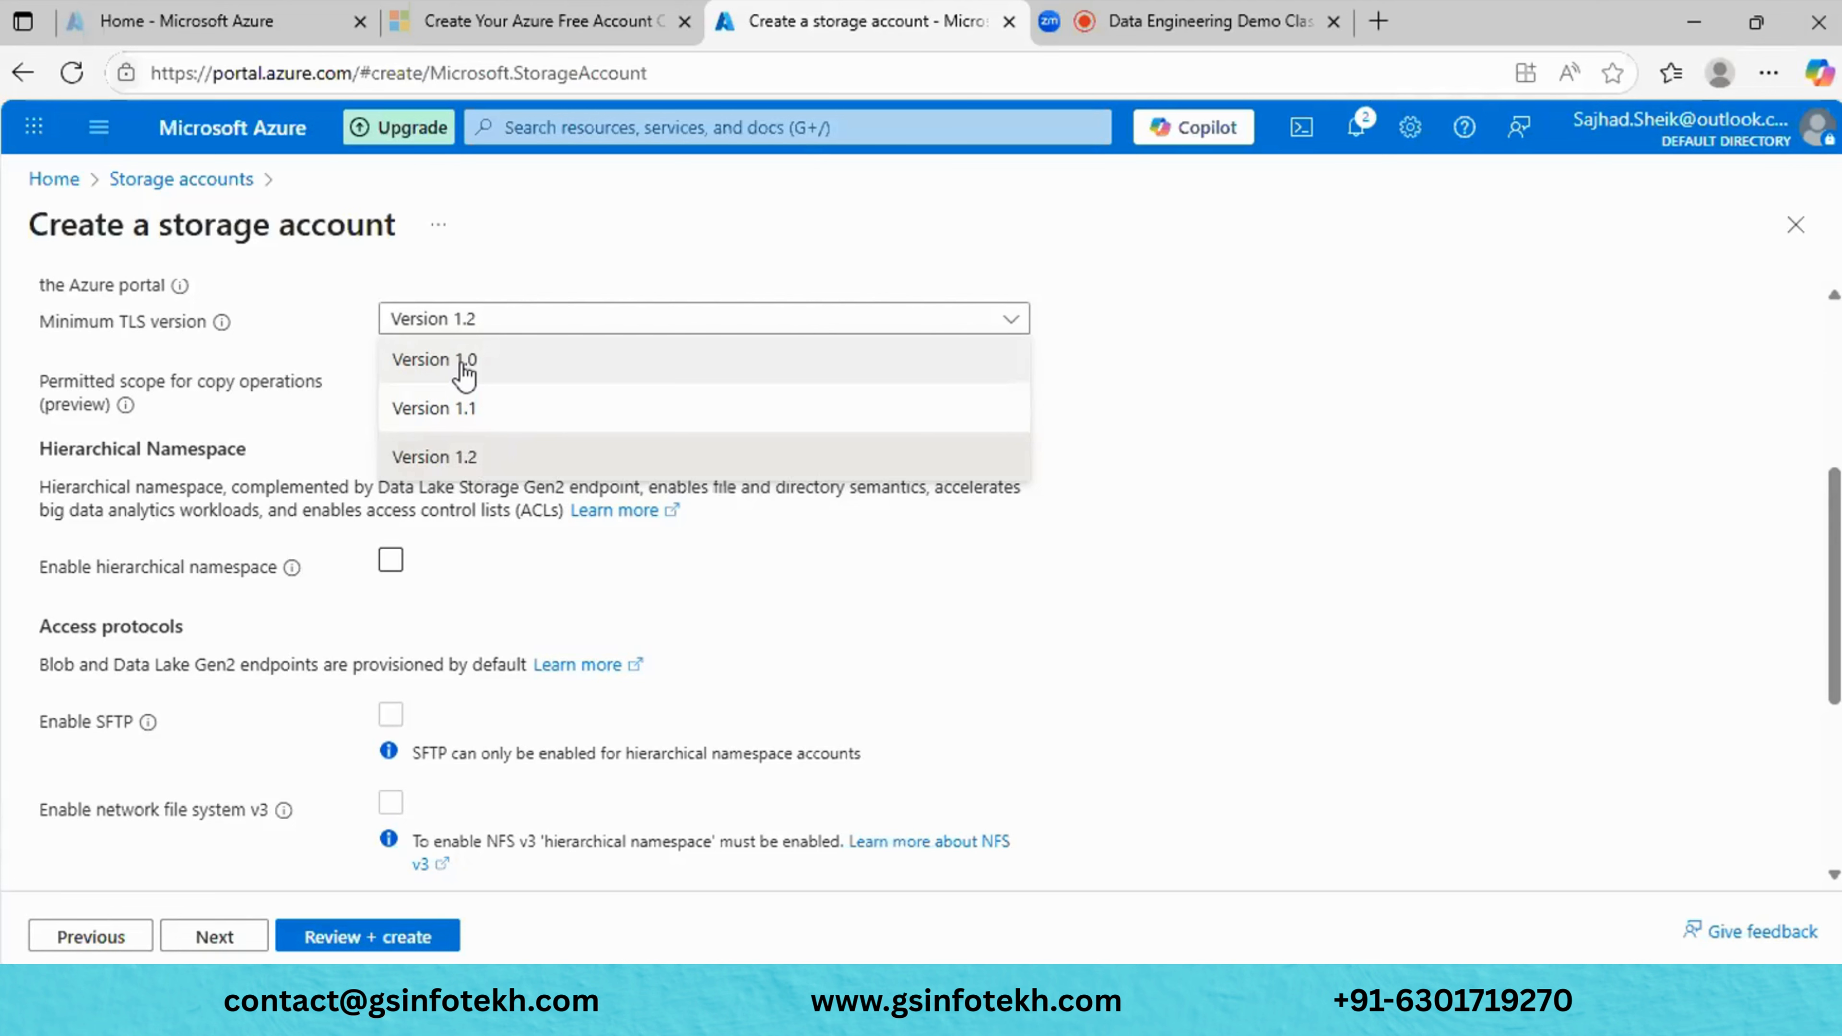
{"action": "left_click", "coordinate": [1302, 399]}
{"action": "scroll", "coordinate": [1191, 413], "scroll_direction": "down", "scroll_amount": 2}
{"action": "scroll", "coordinate": [1030, 432], "scroll_direction": "up", "scroll_amount": 2}
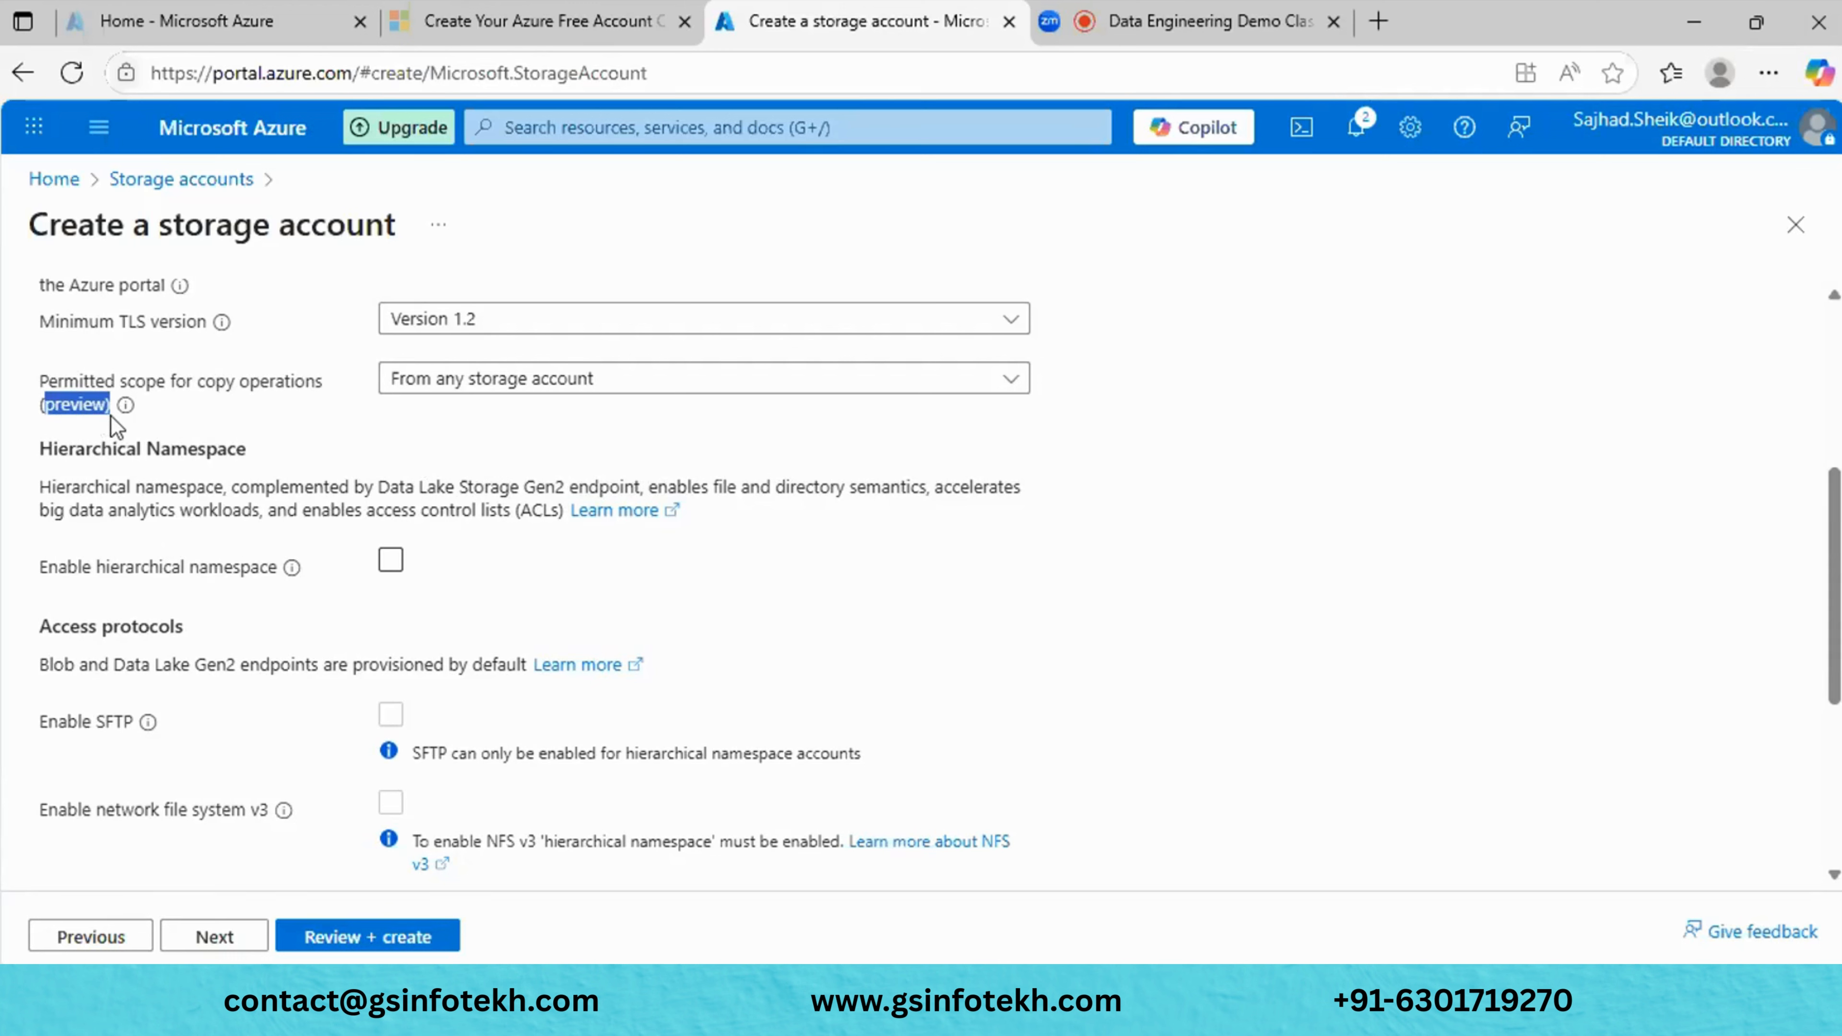
Read the explanation of the permitted scope for copy operations (preview) setting.
{"action": "left_click", "coordinate": [41, 408]}
{"action": "mouse_move", "coordinate": [112, 410]}
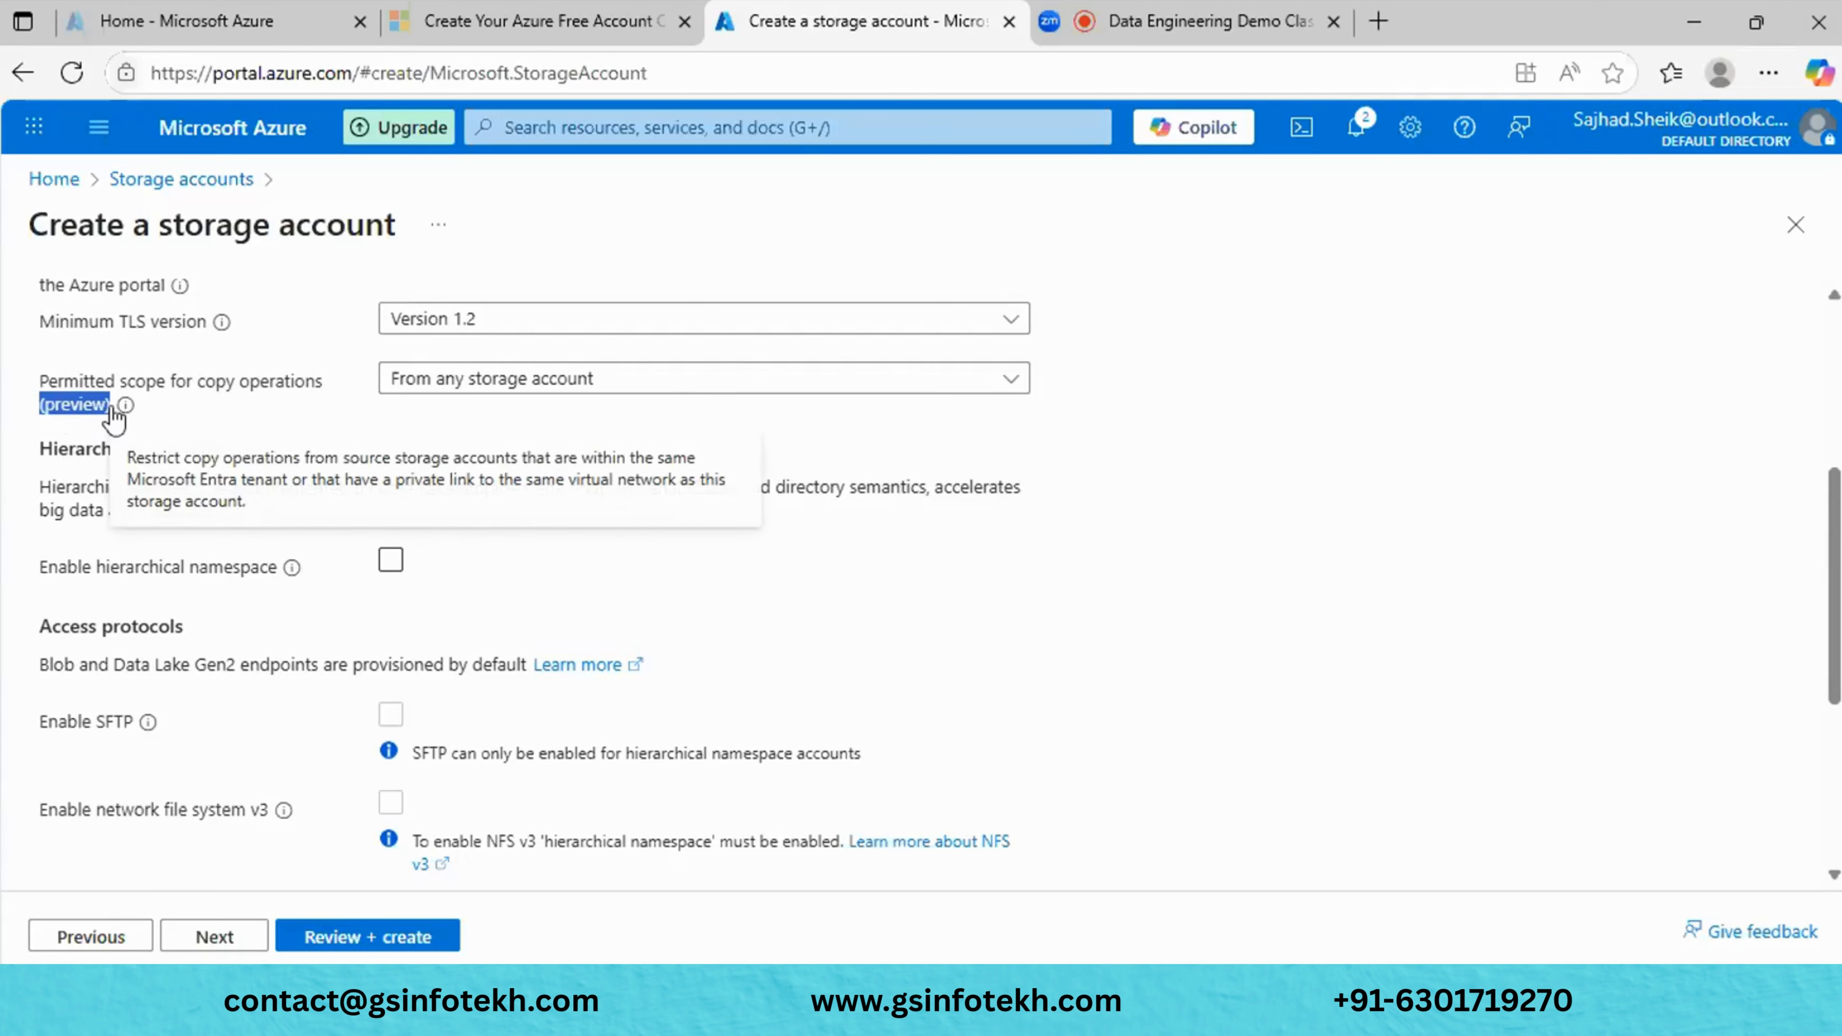
{"action": "left_click", "coordinate": [246, 412]}
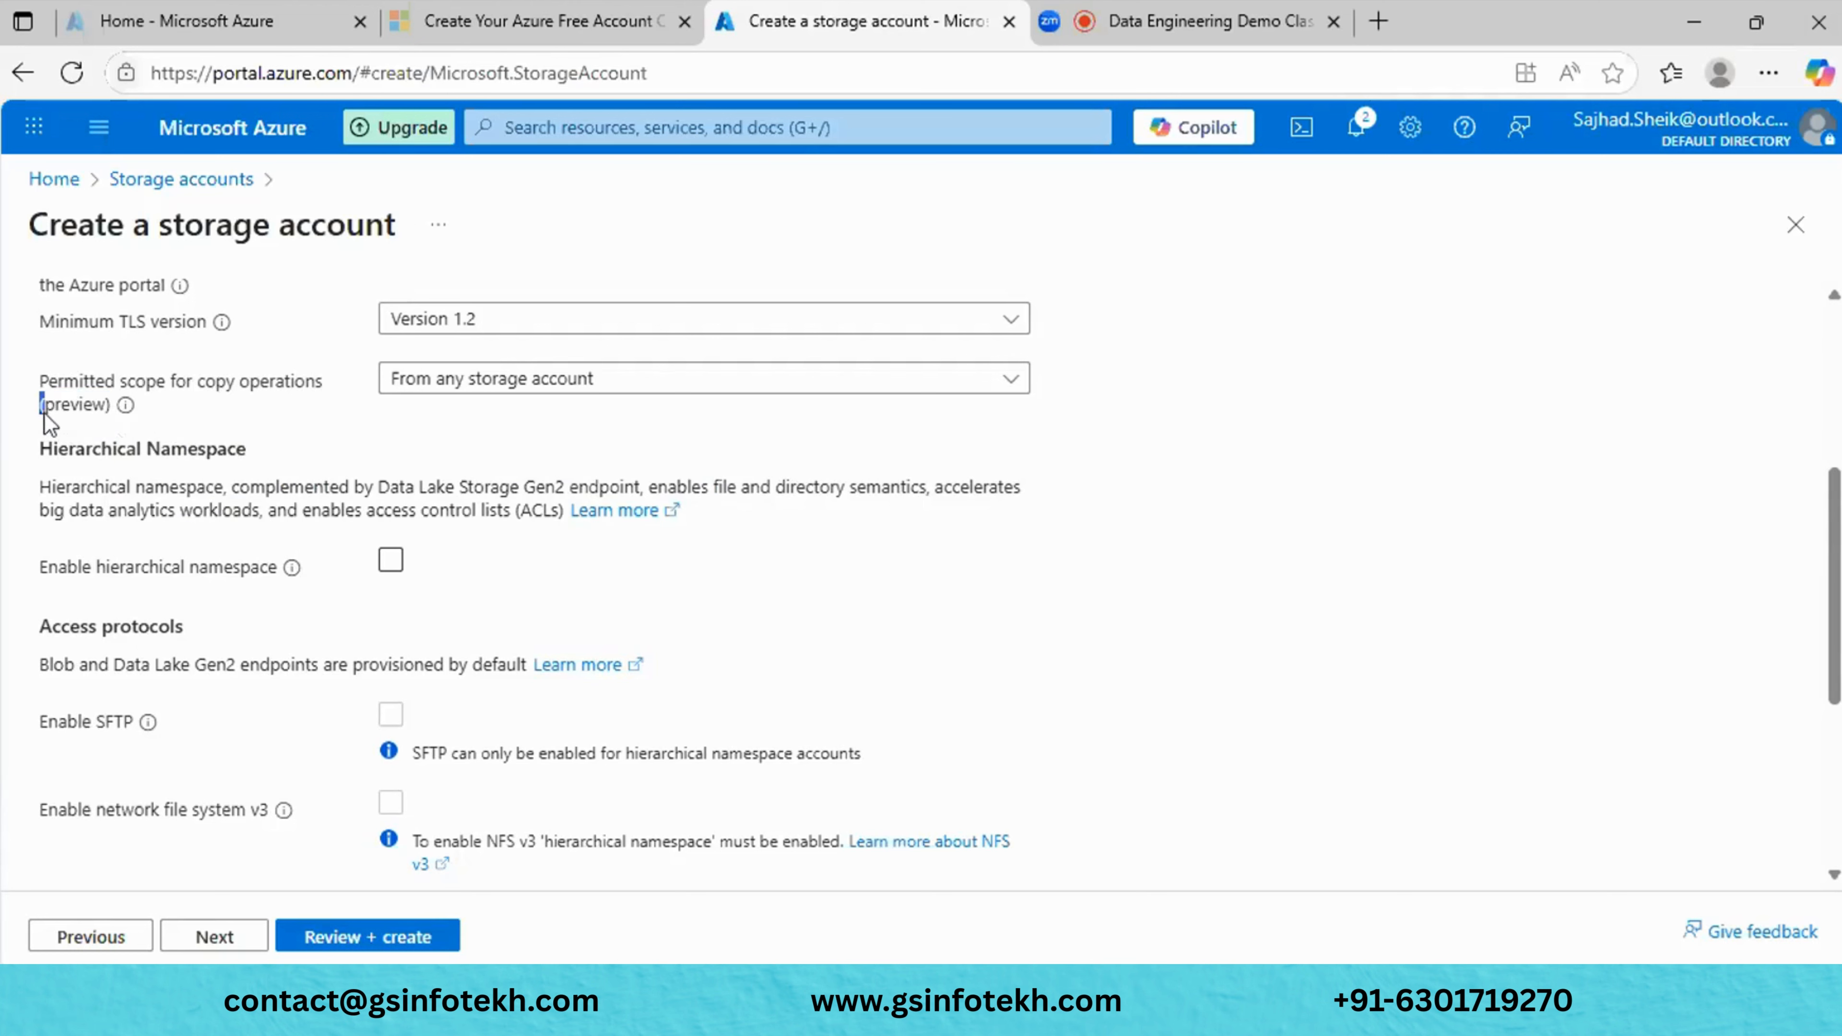
{"action": "left_click_drag", "start_coordinate": [87, 410], "coordinate": [106, 408]}
{"action": "mouse_move", "coordinate": [105, 409]}
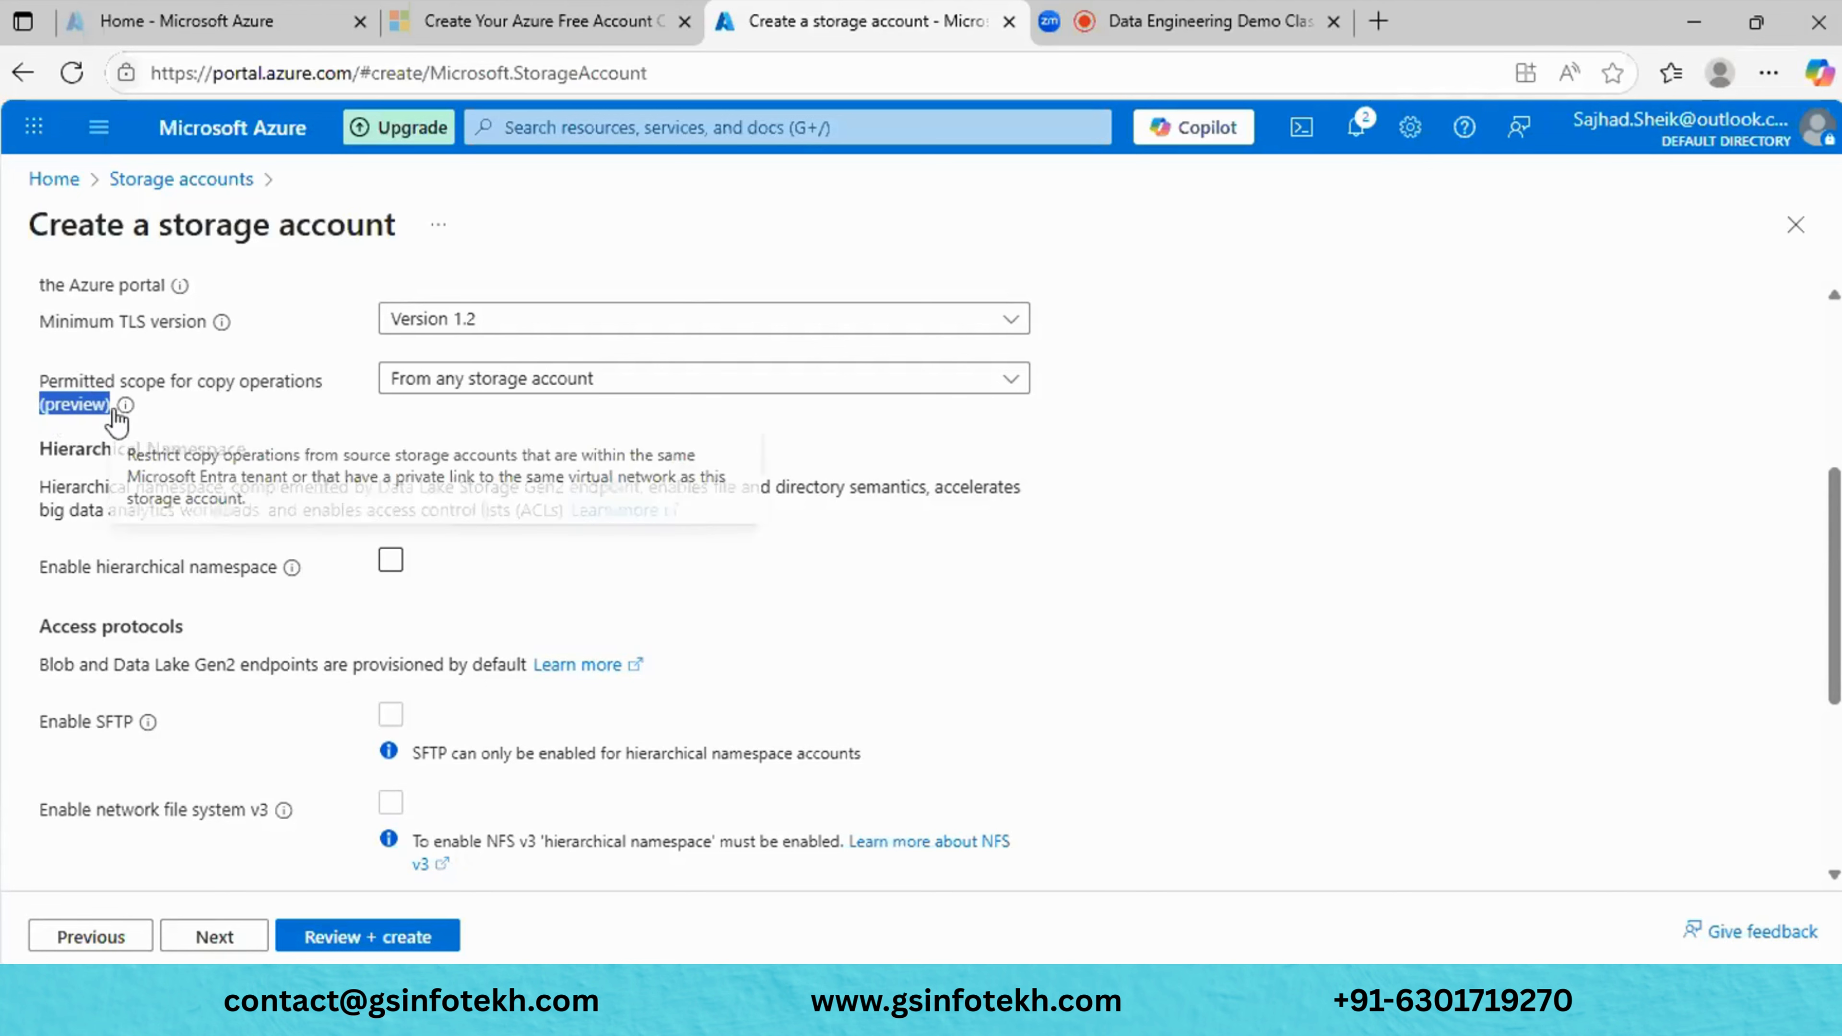
{"action": "left_click", "coordinate": [41, 416]}
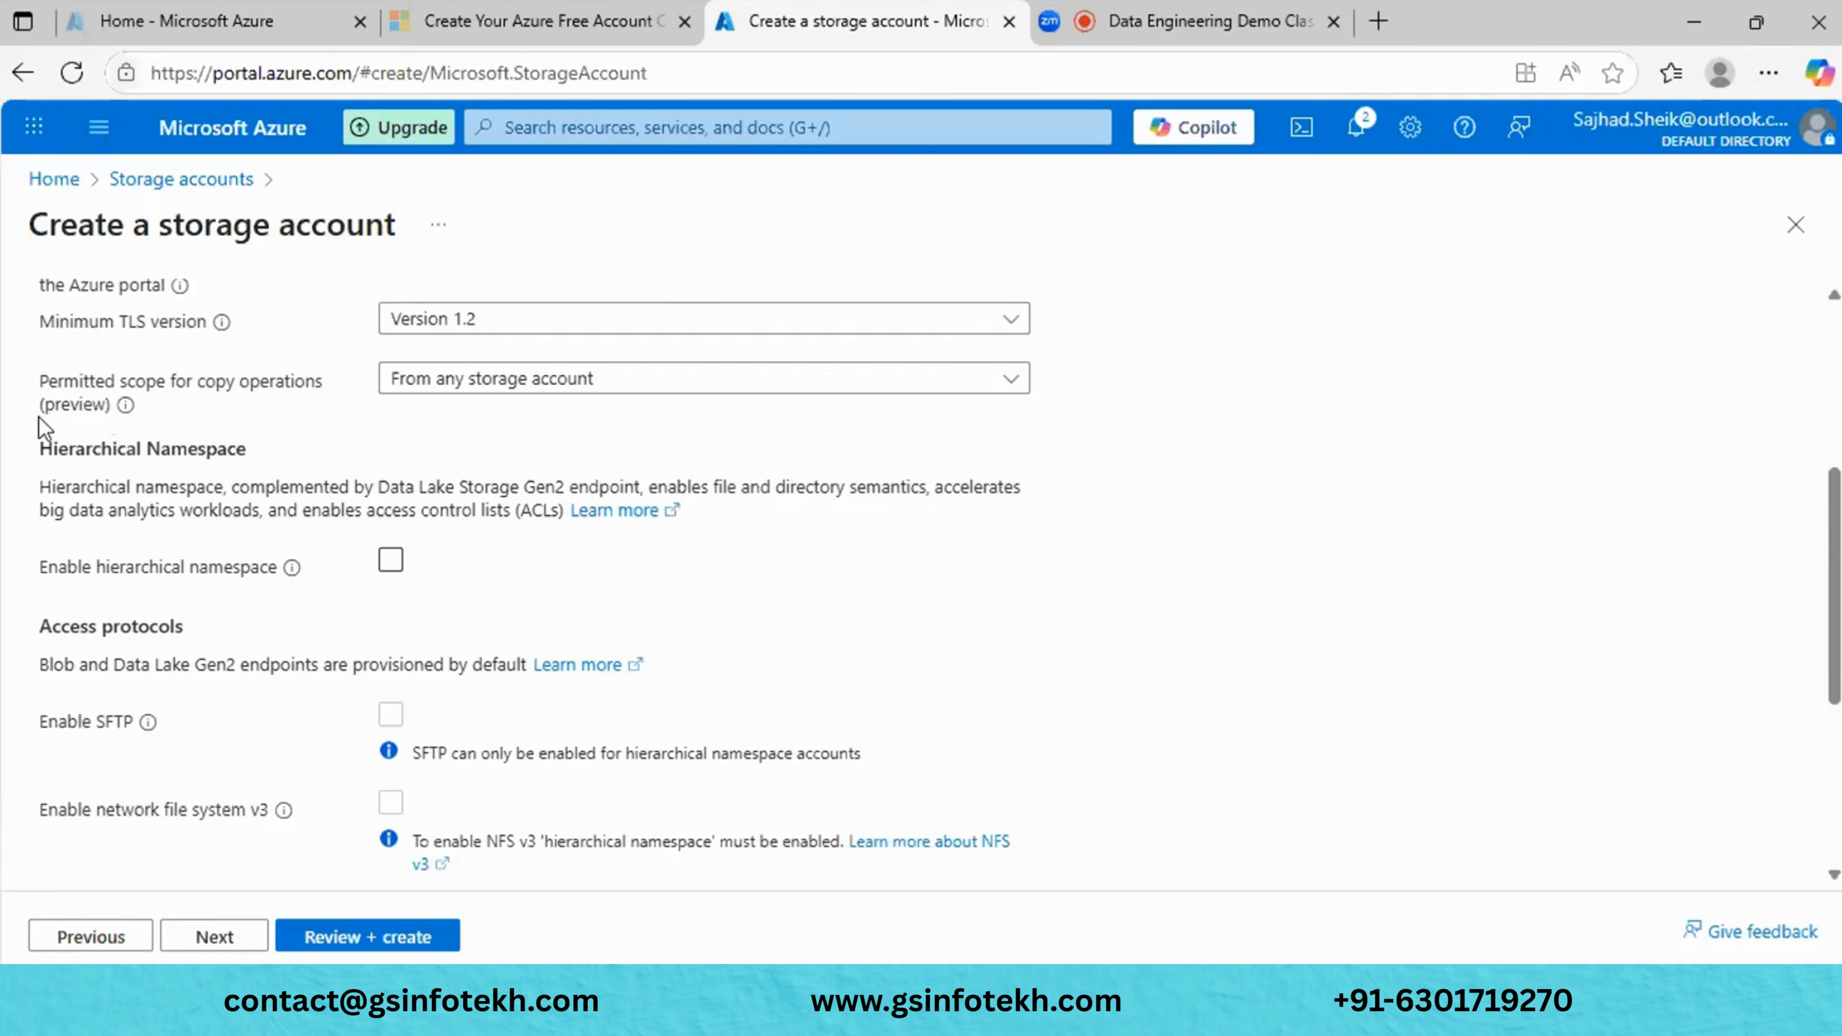
{"action": "left_click_drag", "start_coordinate": [41, 416], "coordinate": [109, 412]}
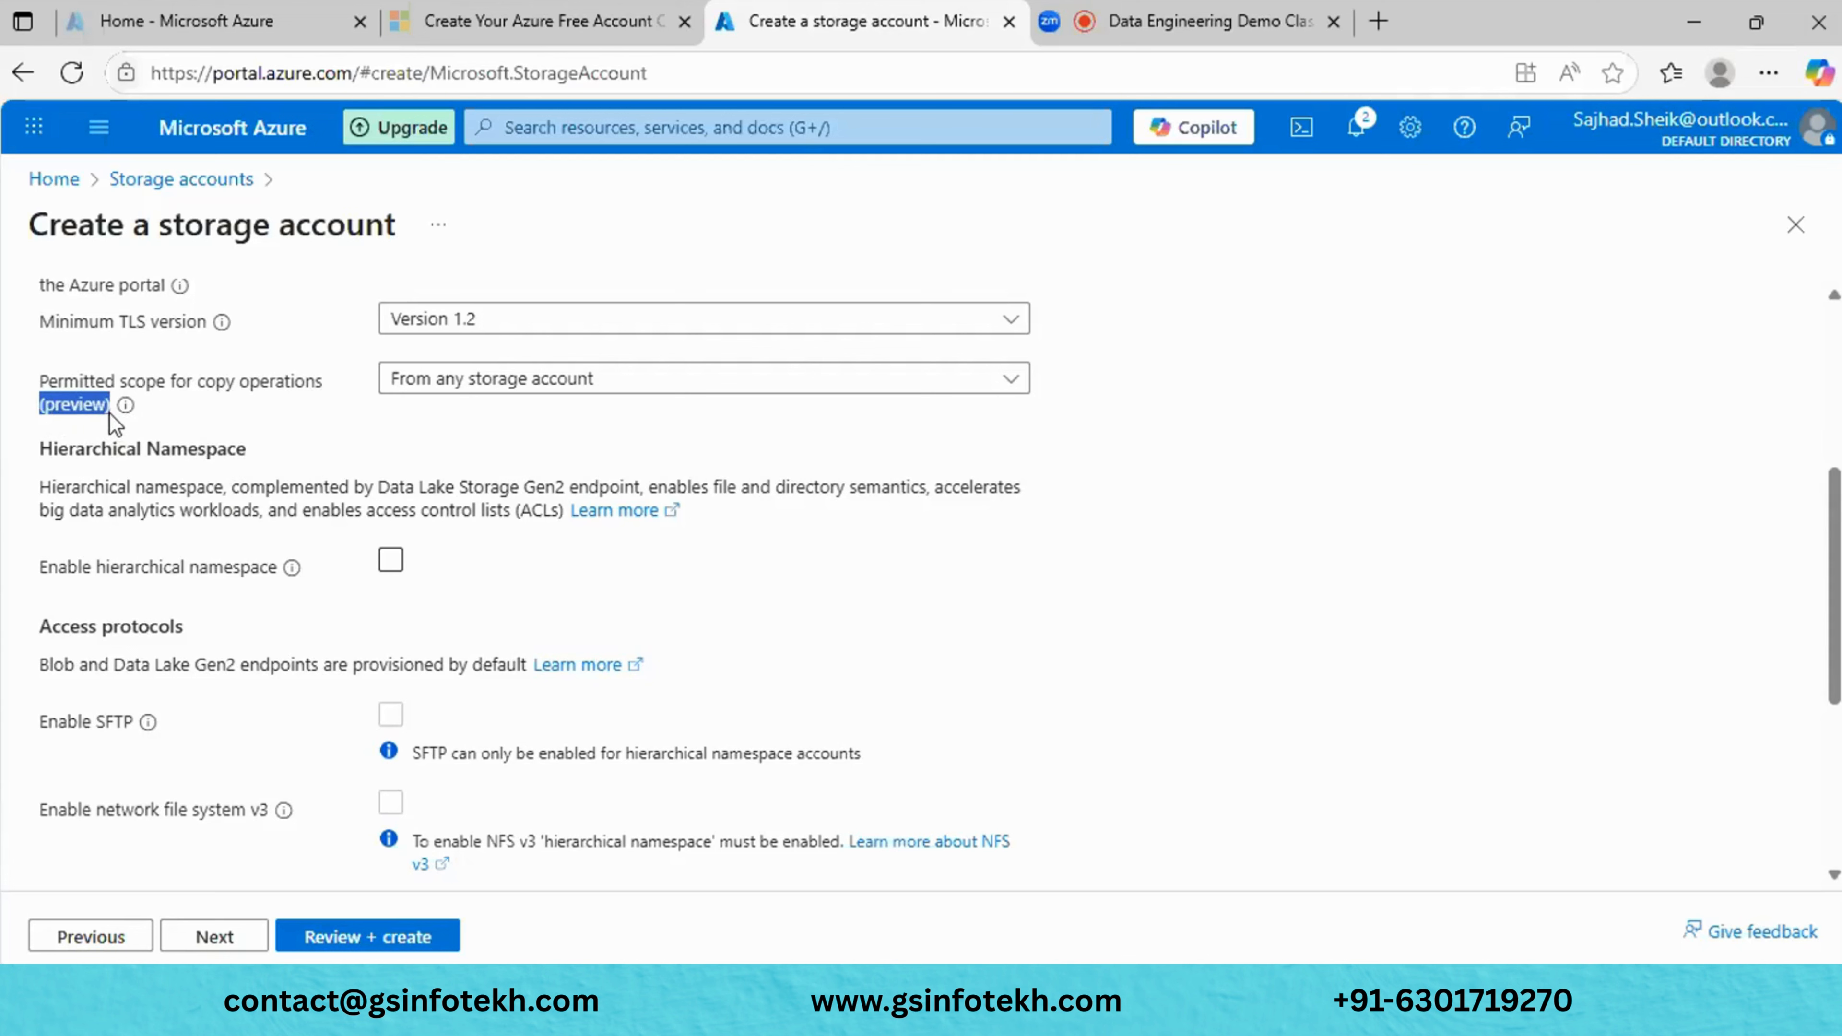
{"action": "left_click", "coordinate": [269, 414]}
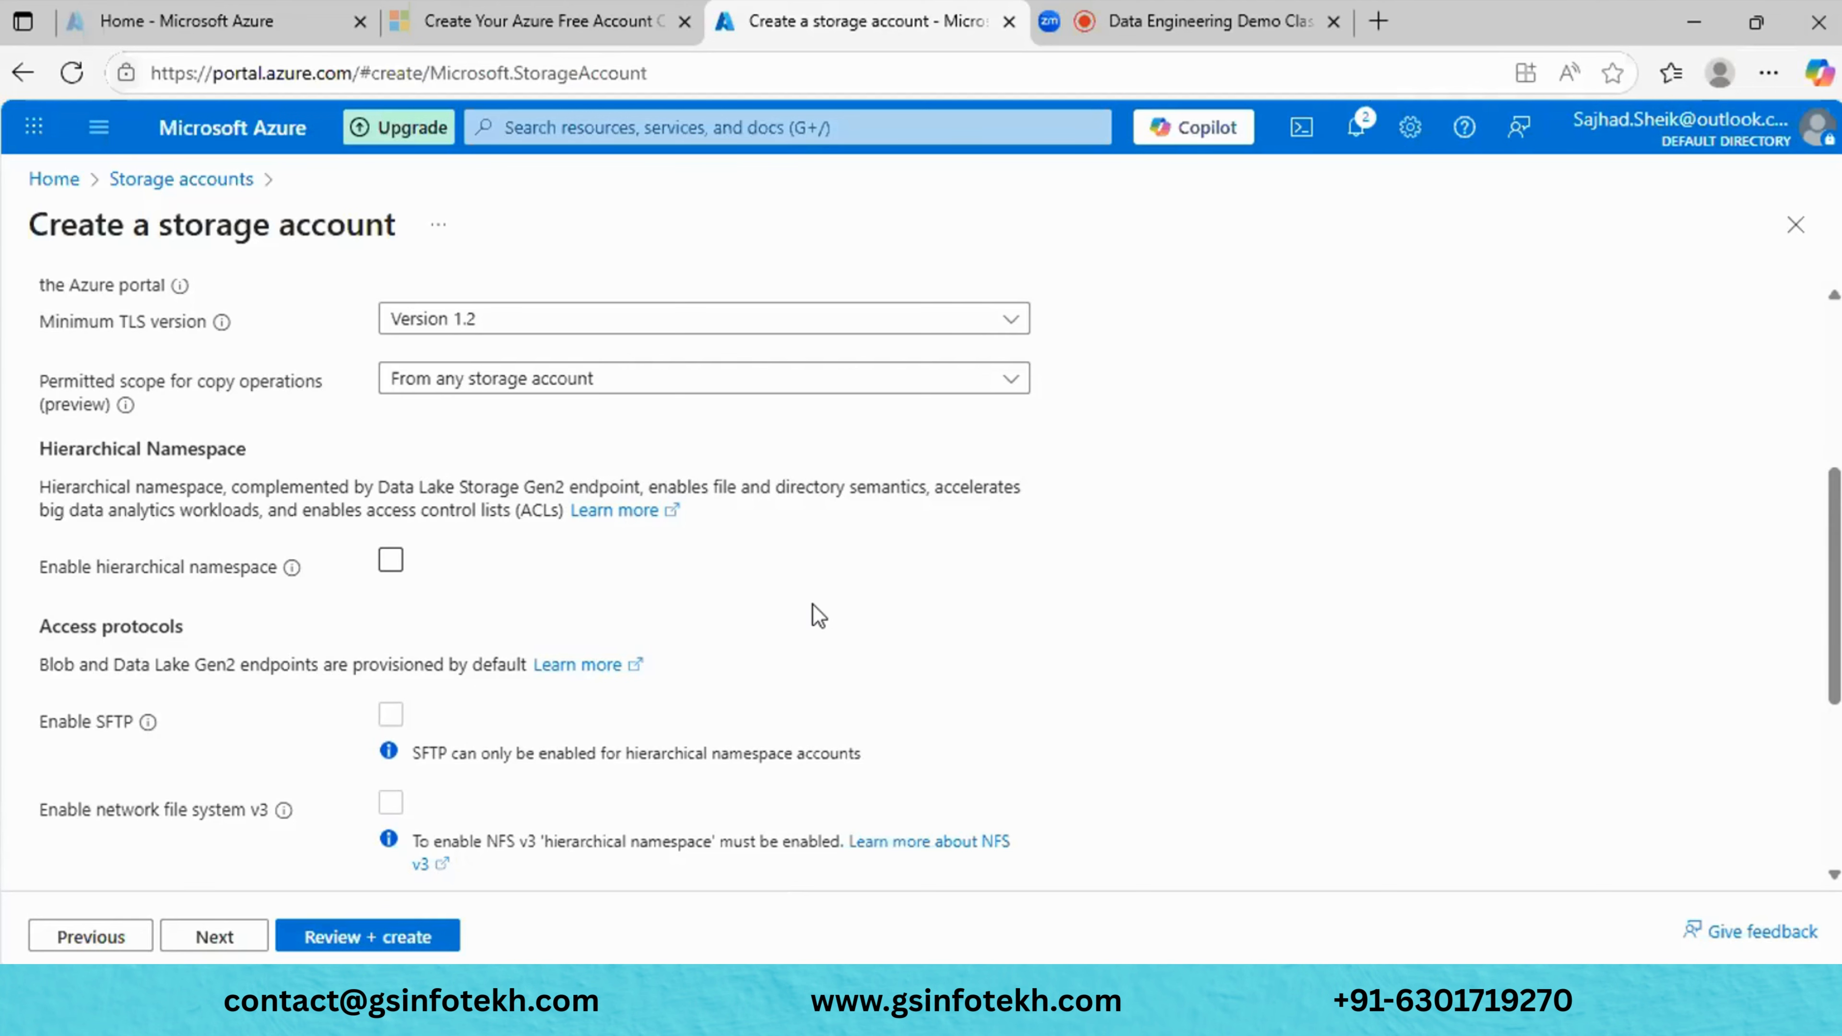
Enable hierarchical namespace and the SFTP access protocol for the storage account.
{"action": "scroll", "coordinate": [817, 615], "scroll_direction": "down", "scroll_amount": 3}
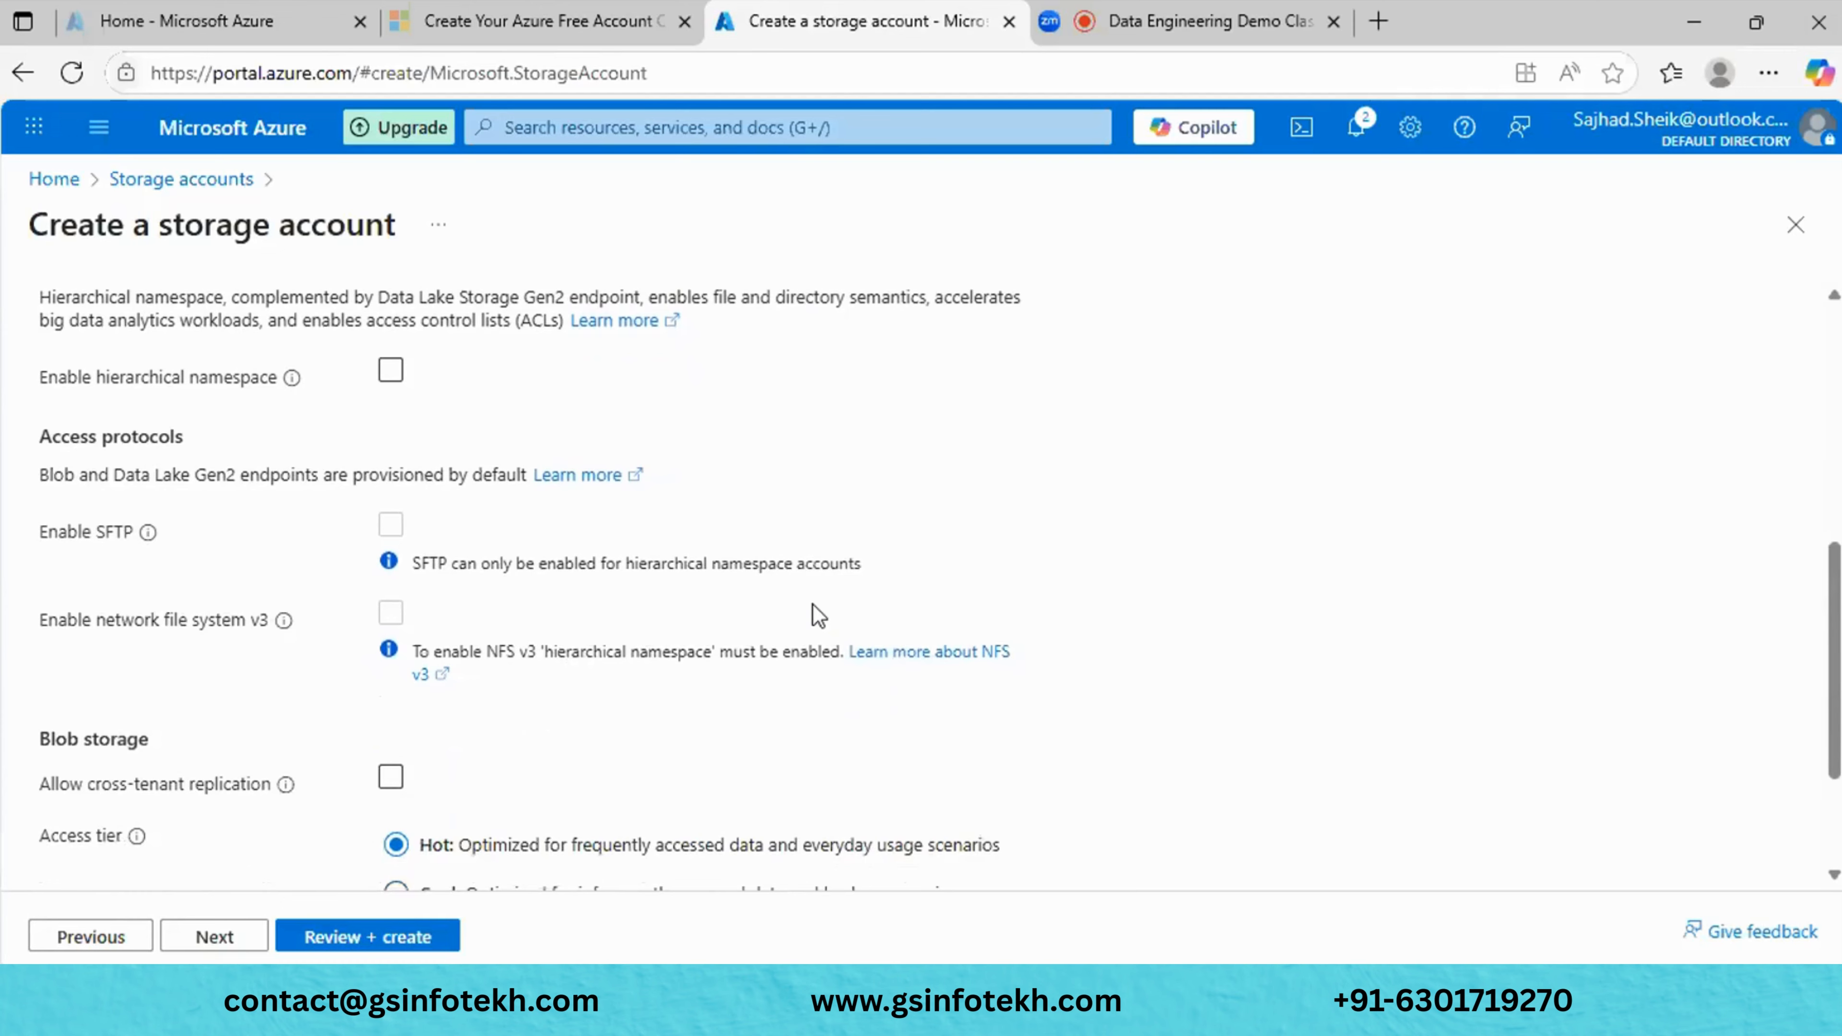
{"action": "scroll", "coordinate": [812, 603], "scroll_direction": "down", "scroll_amount": 2}
{"action": "scroll", "coordinate": [812, 603], "scroll_direction": "up", "scroll_amount": 3}
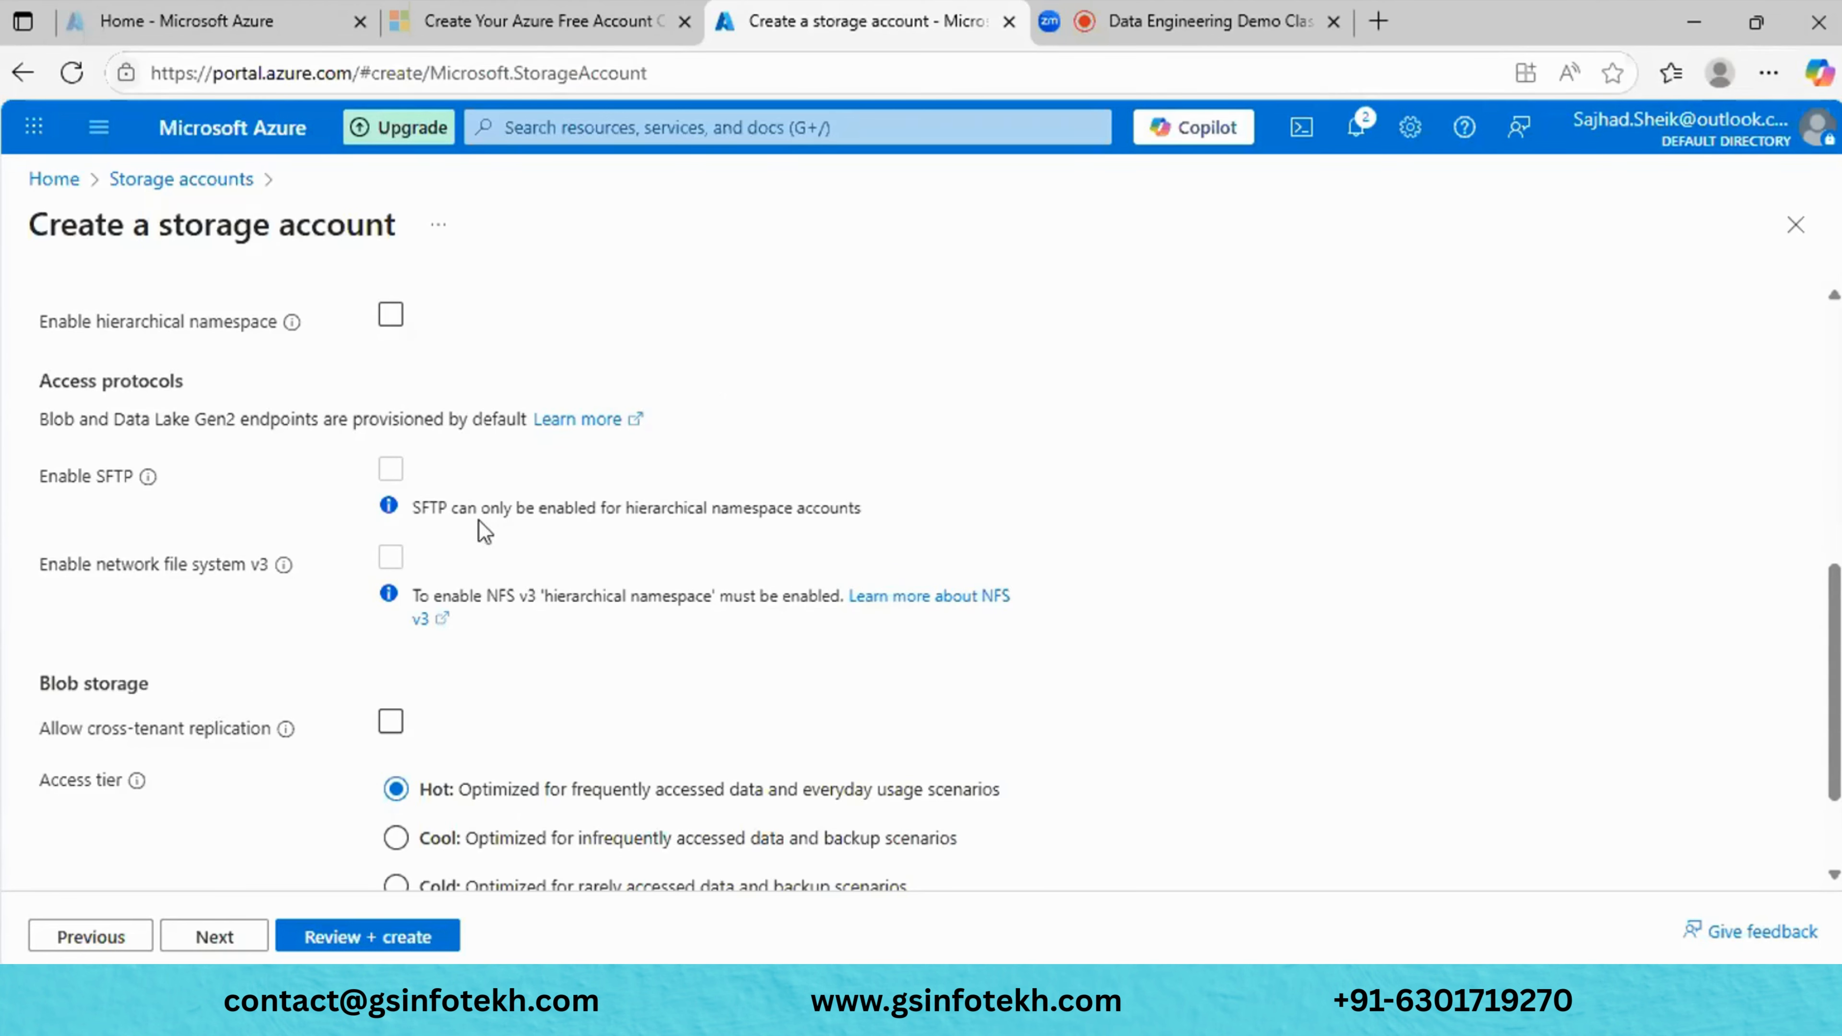
{"action": "scroll", "coordinate": [480, 530], "scroll_direction": "down", "scroll_amount": 2}
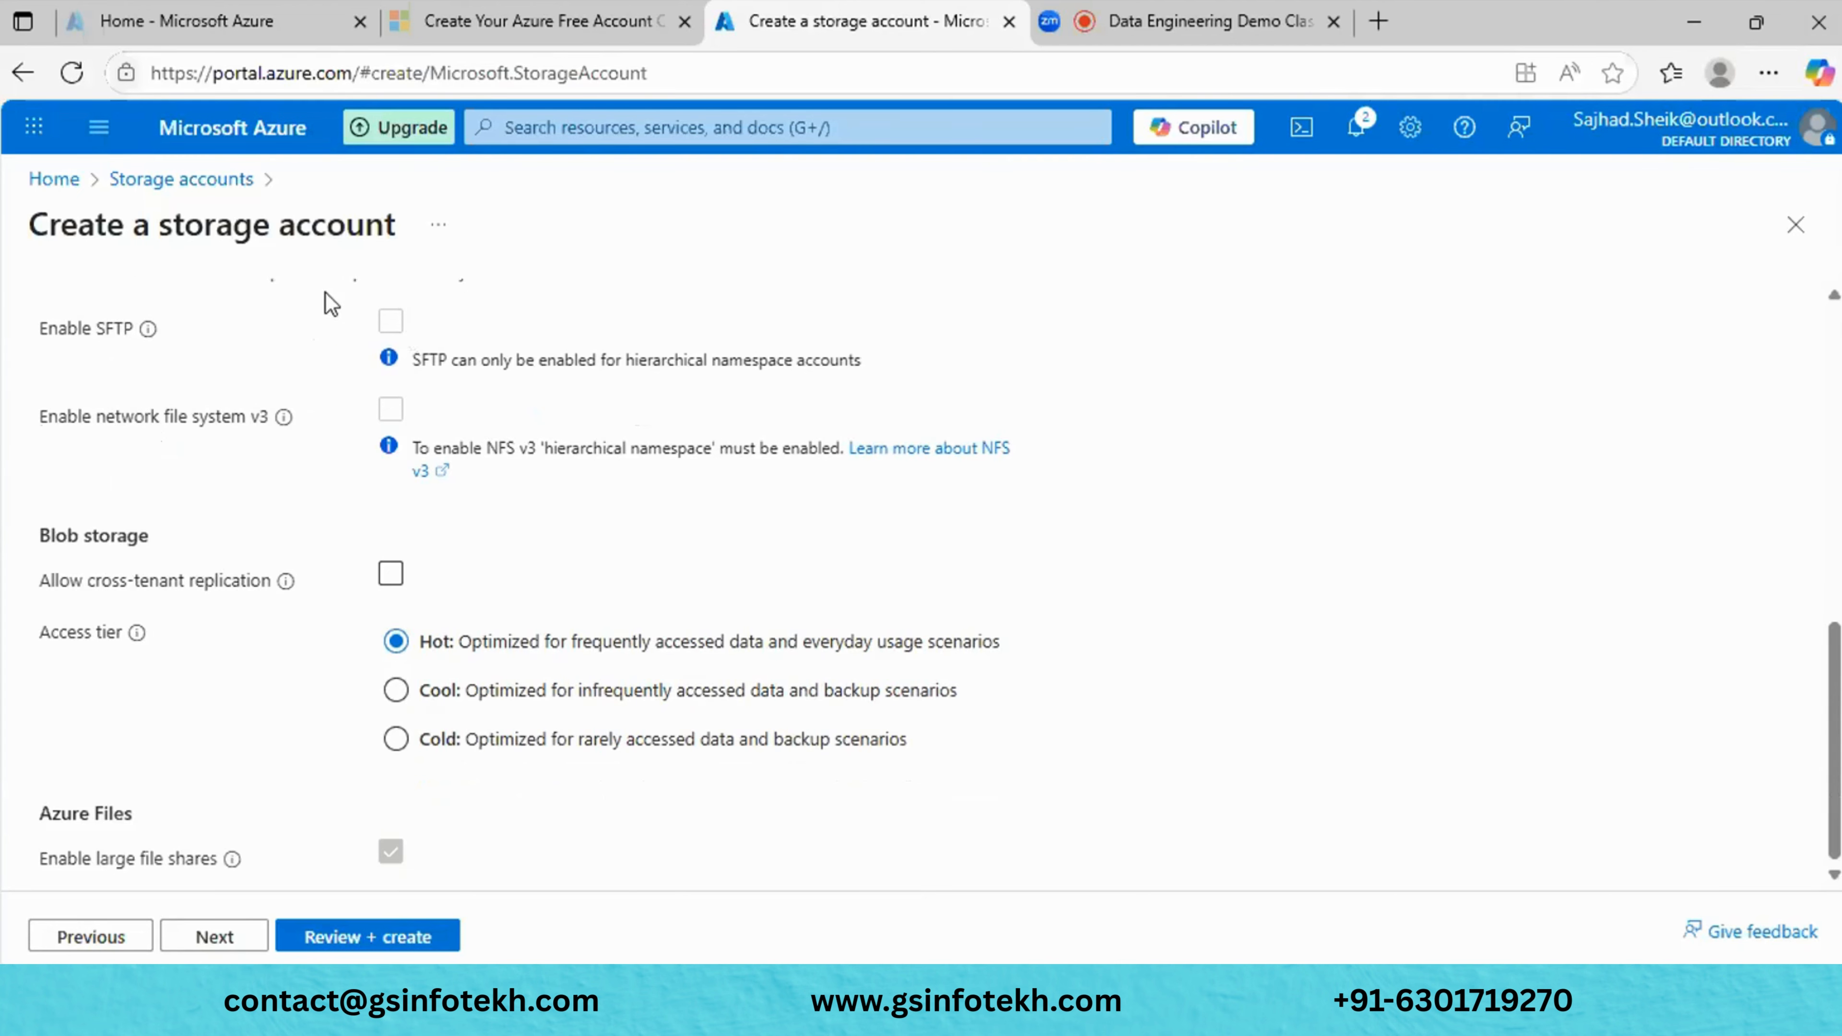
{"action": "scroll", "coordinate": [330, 307], "scroll_direction": "up", "scroll_amount": 2}
{"action": "left_click", "coordinate": [391, 301]}
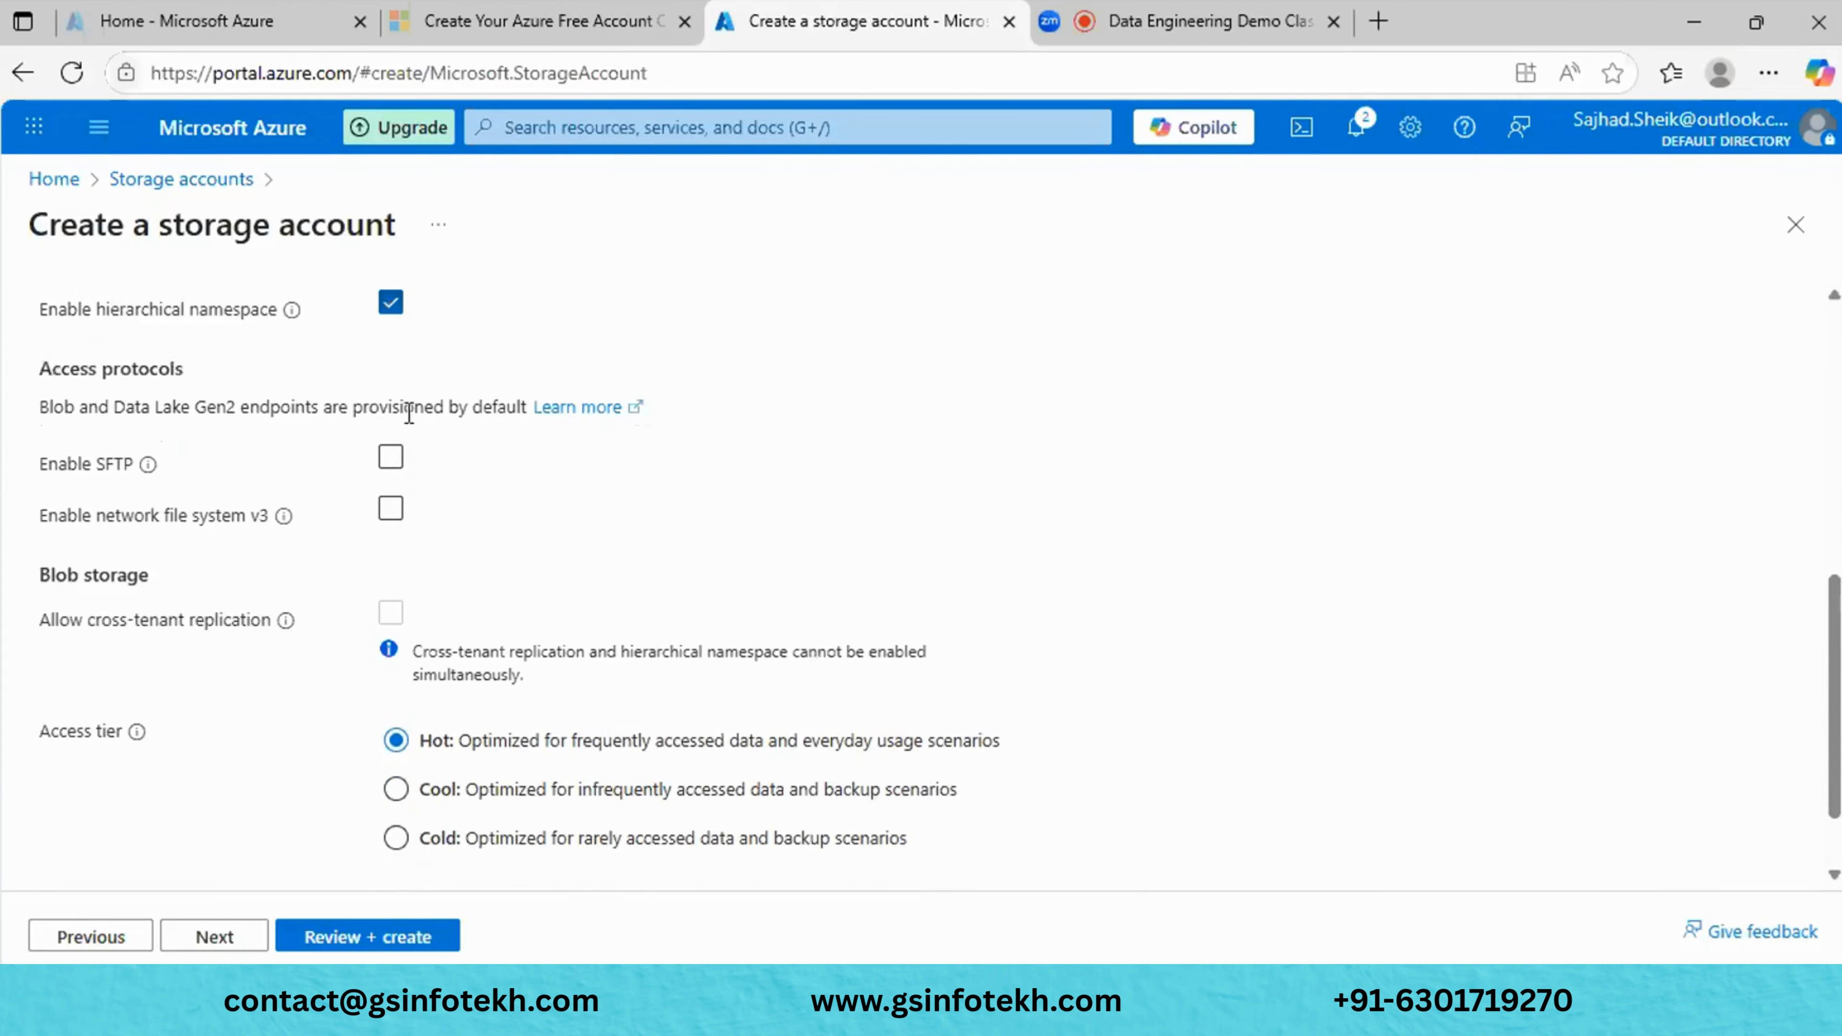
{"action": "left_click", "coordinate": [390, 460]}
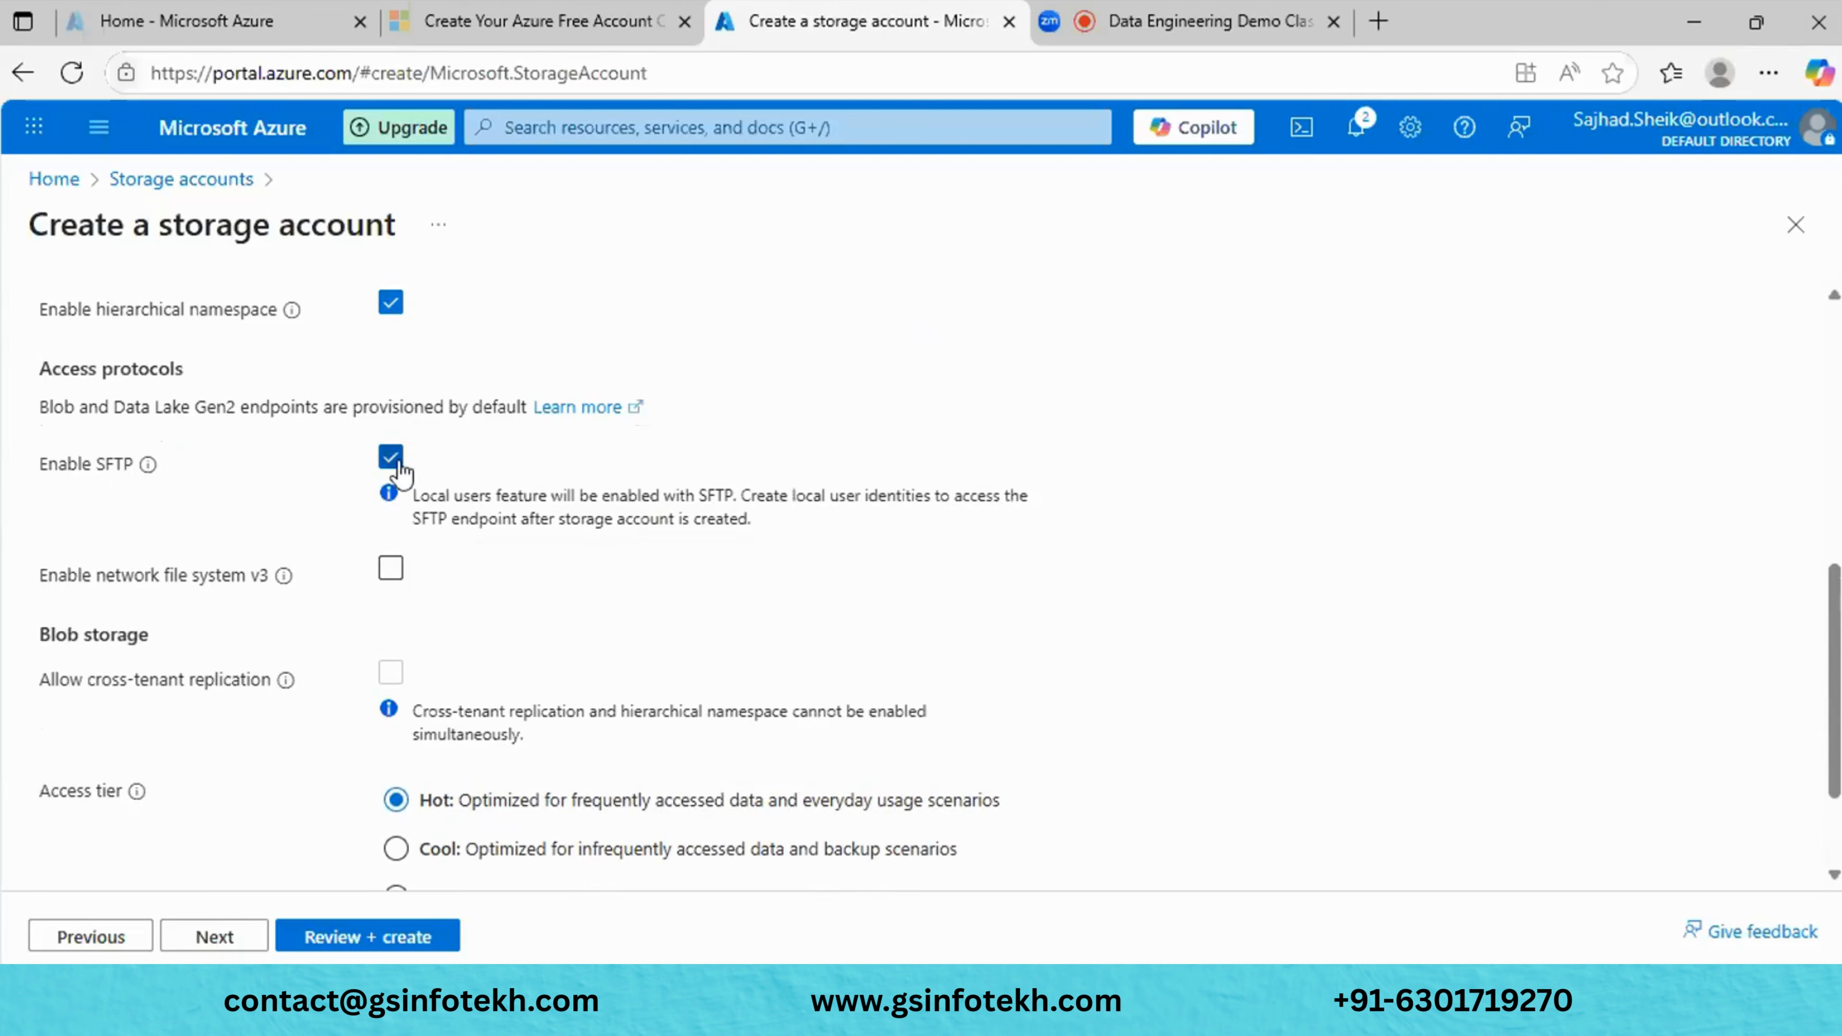
Turn SFTP and hierarchical namespace back off for the storage account.
{"action": "left_click", "coordinate": [390, 455]}
{"action": "left_click", "coordinate": [391, 301]}
{"action": "scroll", "coordinate": [453, 419], "scroll_direction": "down", "scroll_amount": 2}
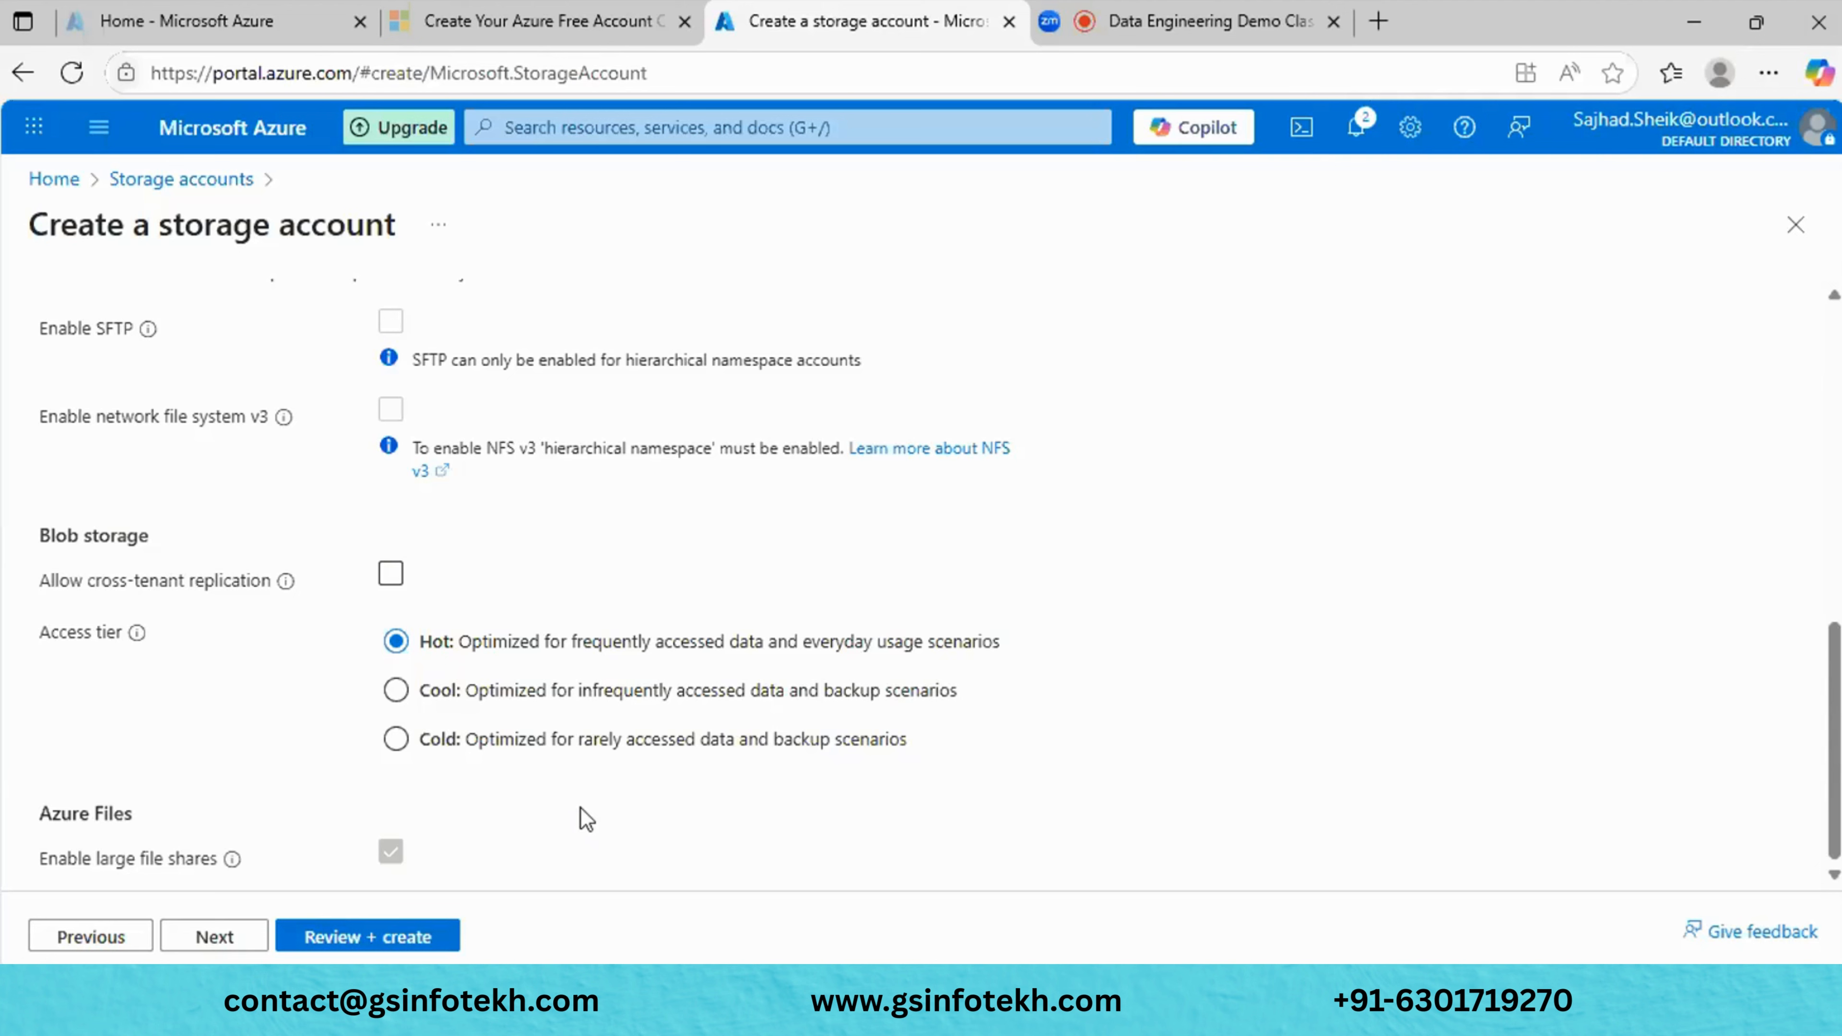
Switch hierarchical namespace on and off again to compare its effect on the access protocol and cross-tenant replication options.
{"action": "scroll", "coordinate": [439, 733], "scroll_direction": "up", "scroll_amount": 3}
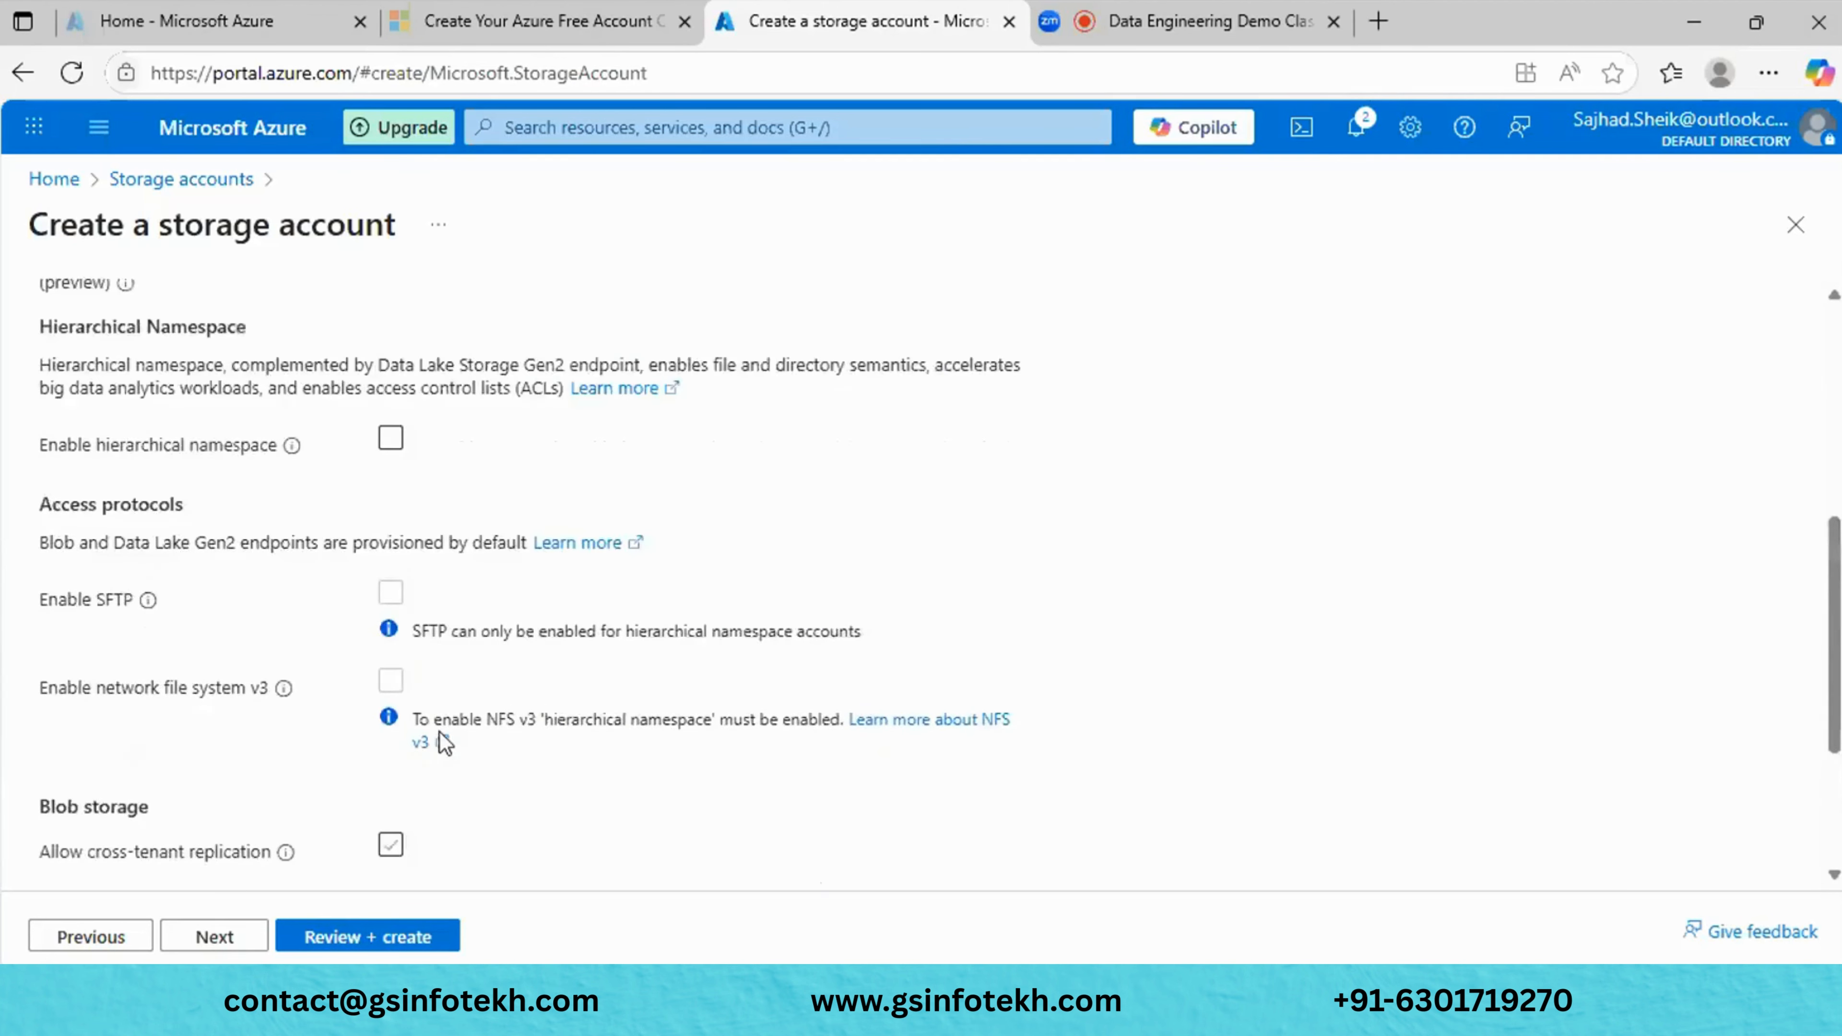
{"action": "scroll", "coordinate": [439, 733], "scroll_direction": "down", "scroll_amount": 3}
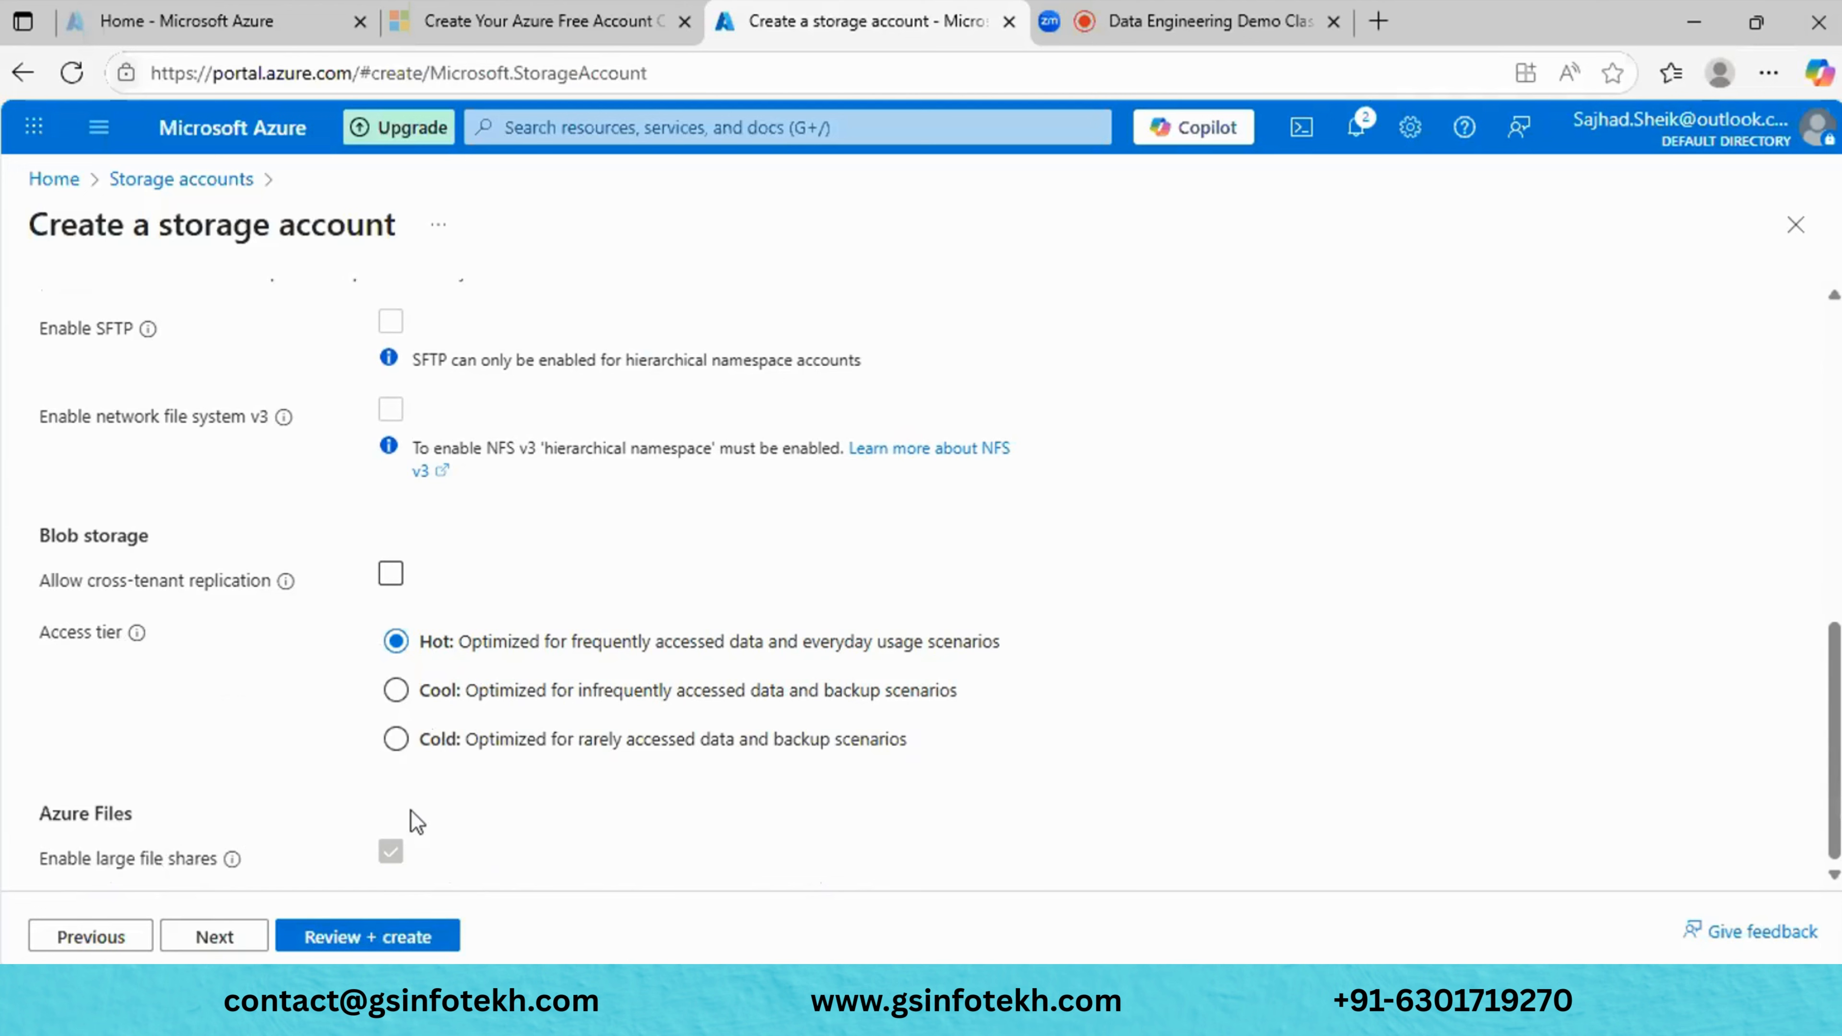
{"action": "scroll", "coordinate": [369, 762], "scroll_direction": "up", "scroll_amount": 10}
{"action": "scroll", "coordinate": [358, 675], "scroll_direction": "down", "scroll_amount": 5}
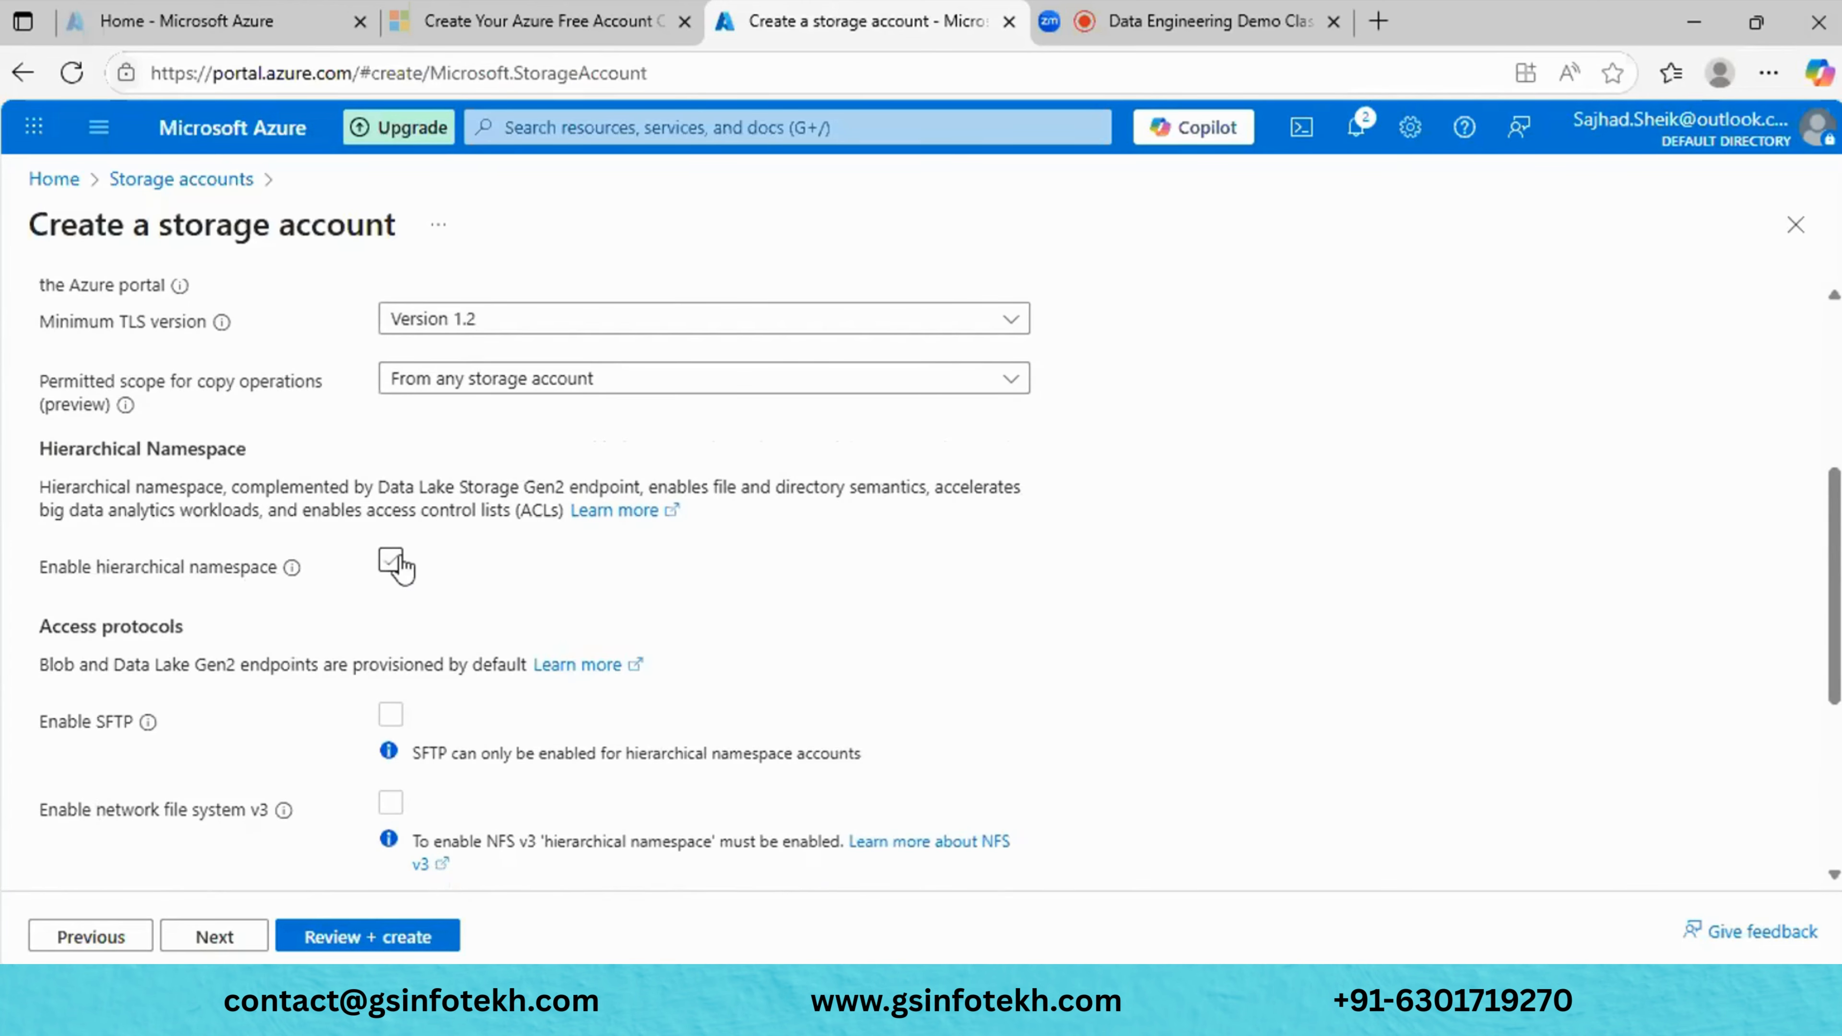
{"action": "left_click", "coordinate": [391, 562]}
{"action": "scroll", "coordinate": [401, 573], "scroll_direction": "down", "scroll_amount": 5}
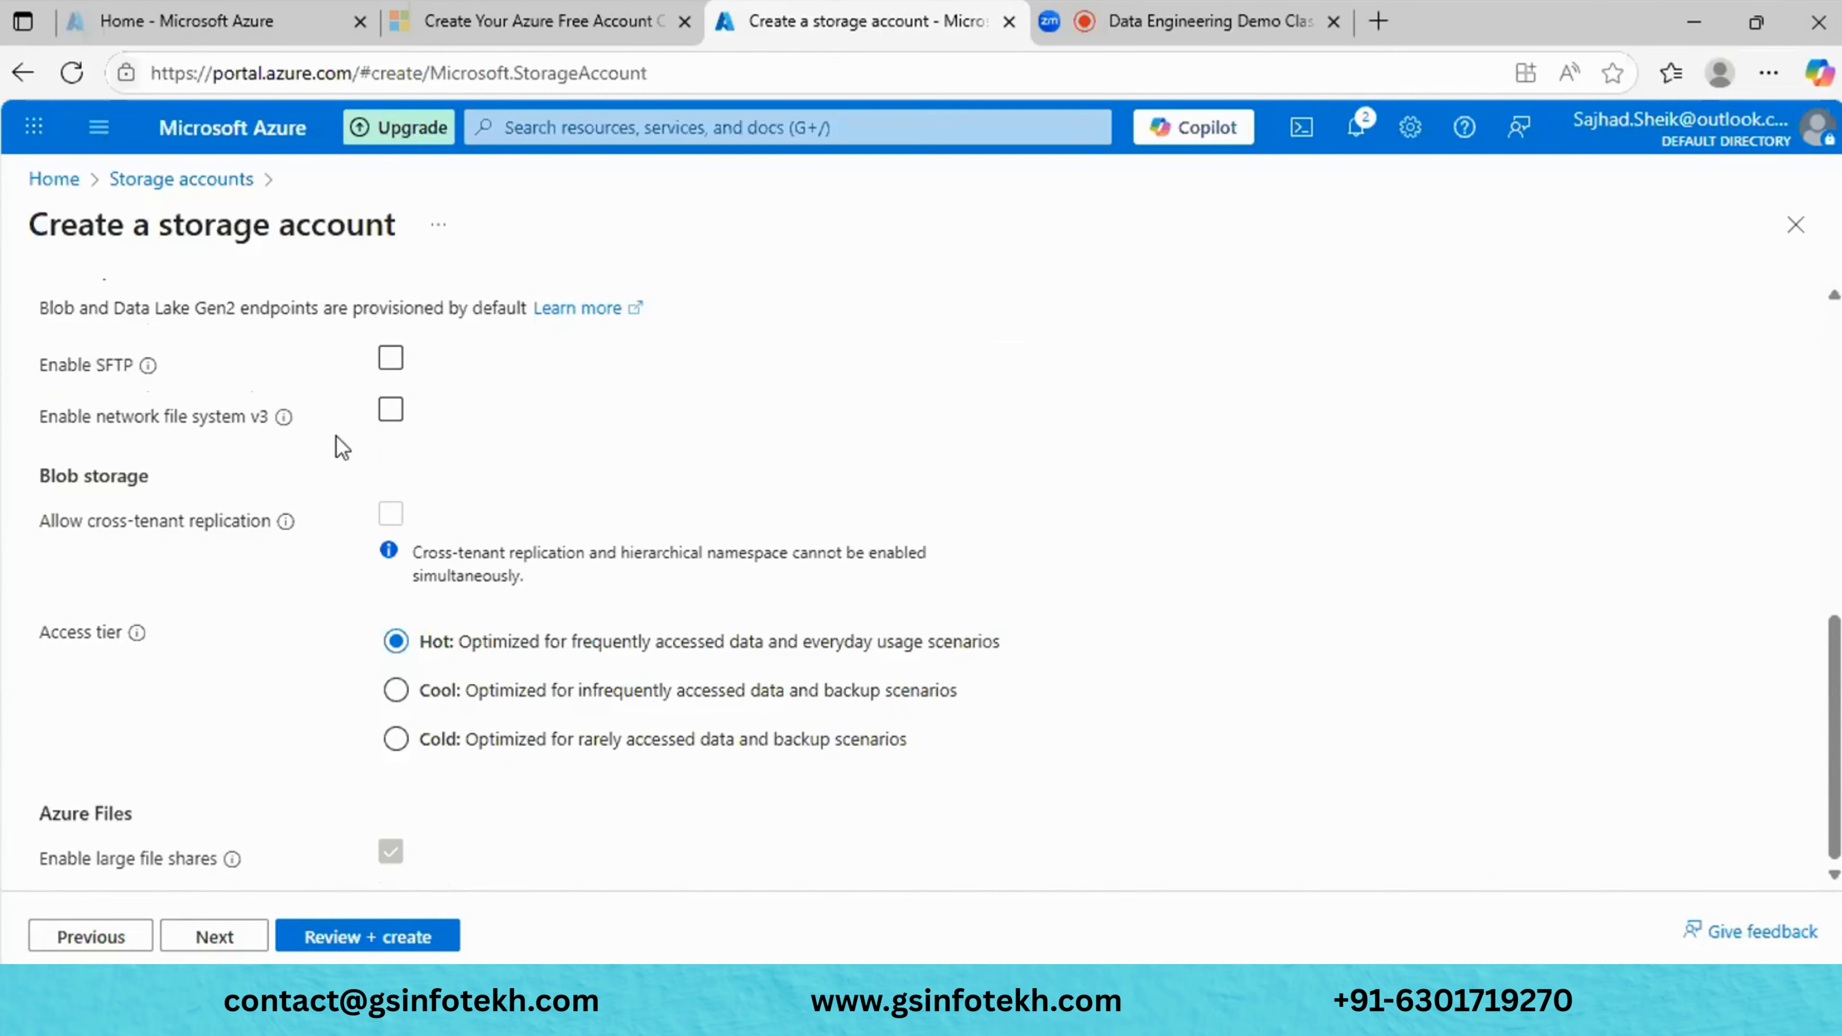
{"action": "scroll", "coordinate": [341, 446], "scroll_direction": "up", "scroll_amount": 3}
{"action": "left_click", "coordinate": [389, 477]}
{"action": "scroll", "coordinate": [389, 479], "scroll_direction": "down", "scroll_amount": 4}
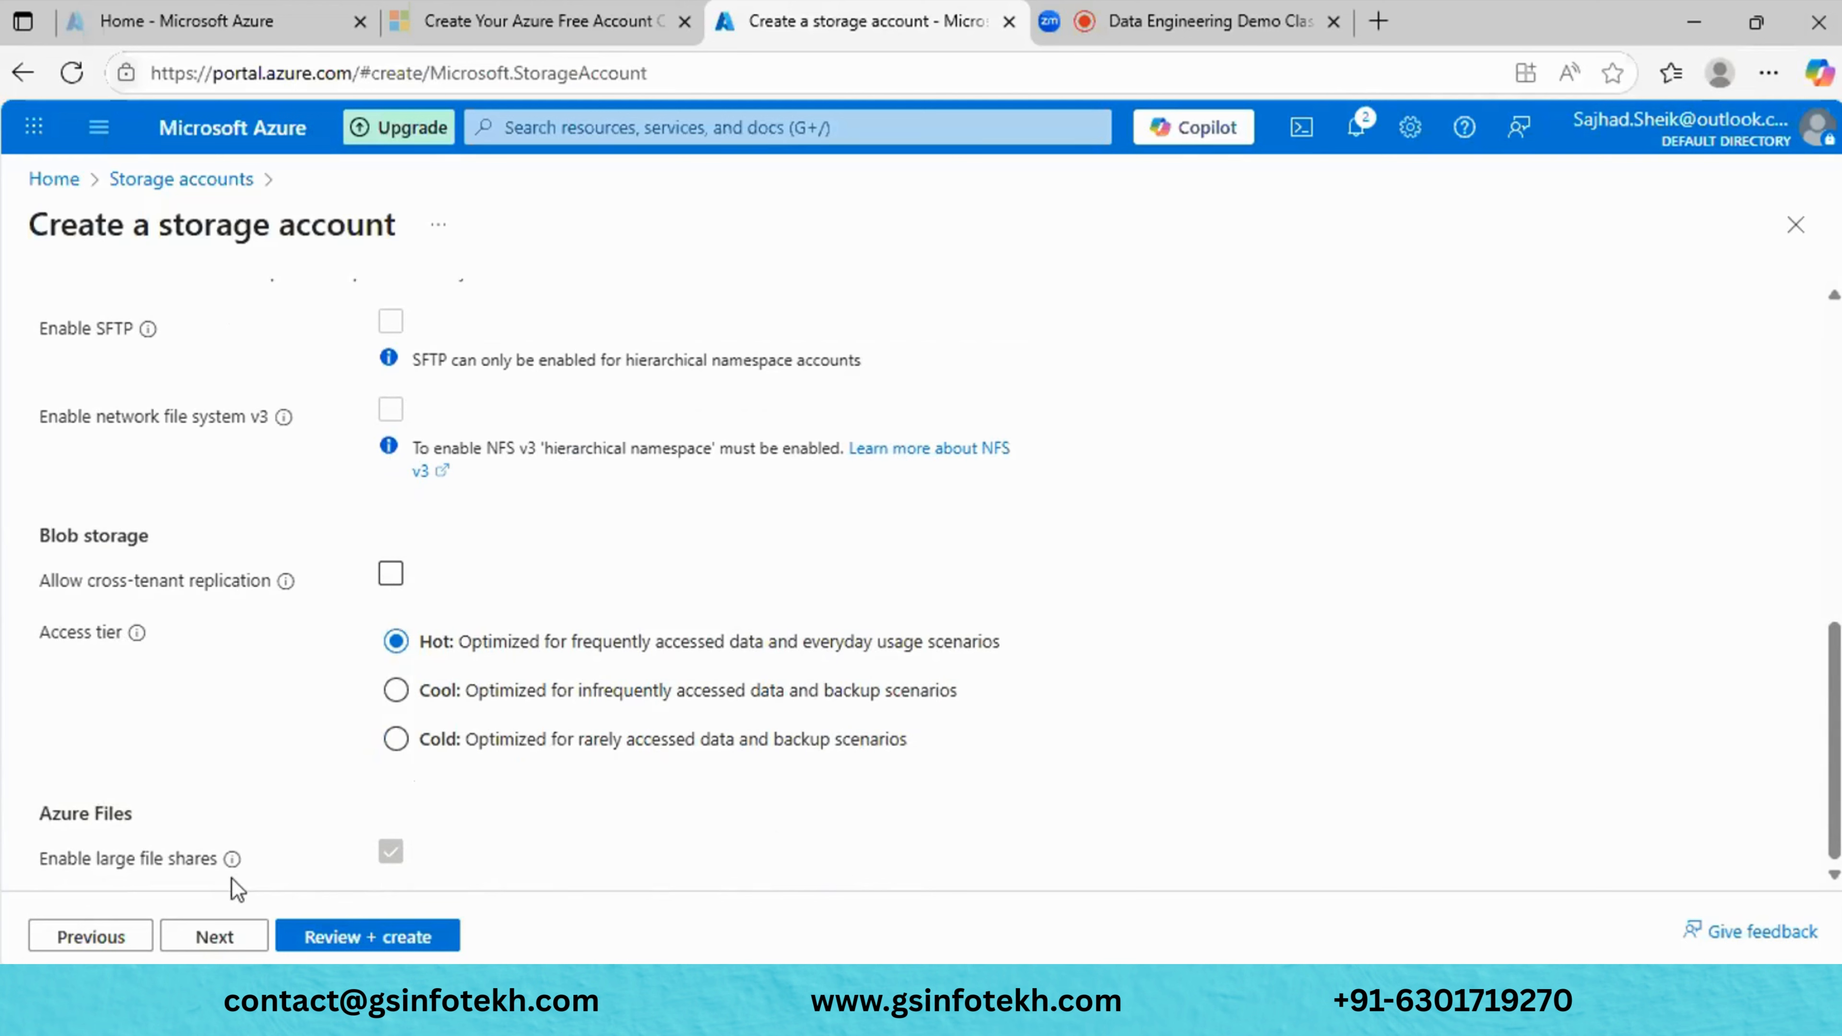
Proceed to the storage account's Networking settings and review the network access and private endpoint options.
{"action": "mouse_move", "coordinate": [233, 859]}
{"action": "left_click", "coordinate": [231, 939]}
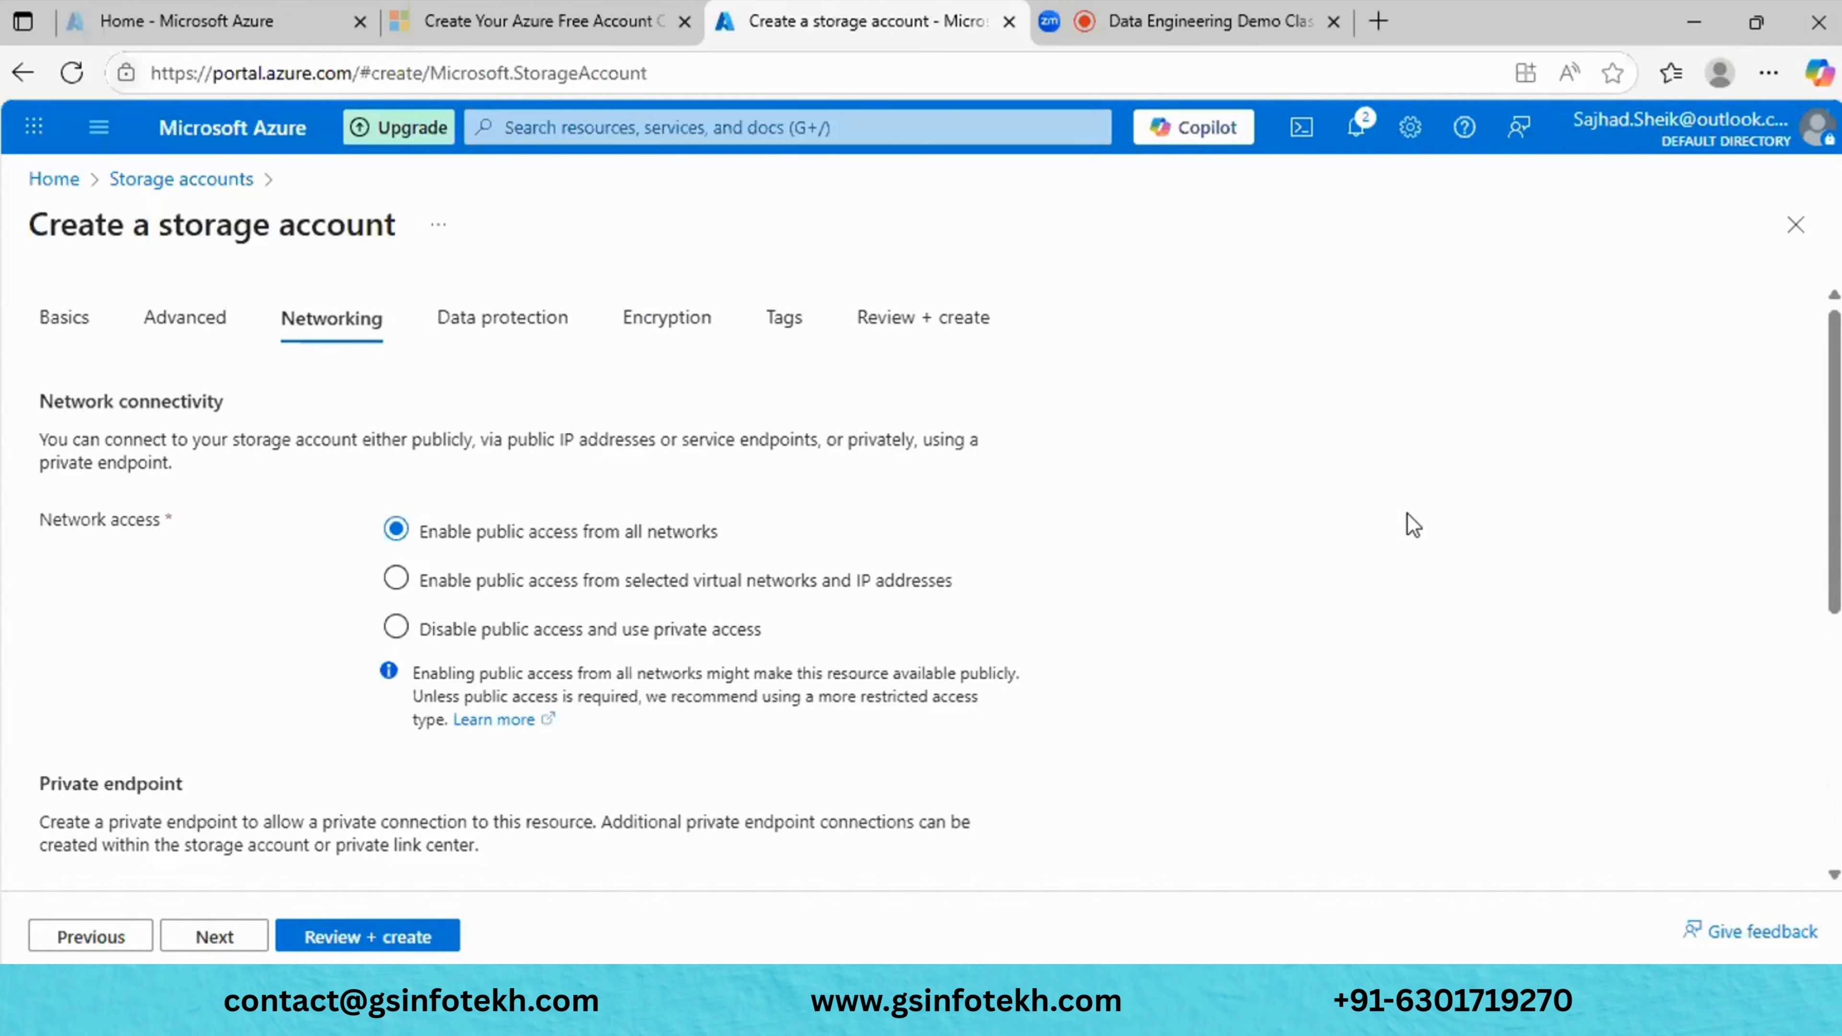
{"action": "scroll", "coordinate": [1189, 484], "scroll_direction": "down", "scroll_amount": 4}
{"action": "scroll", "coordinate": [1186, 487], "scroll_direction": "up", "scroll_amount": 1}
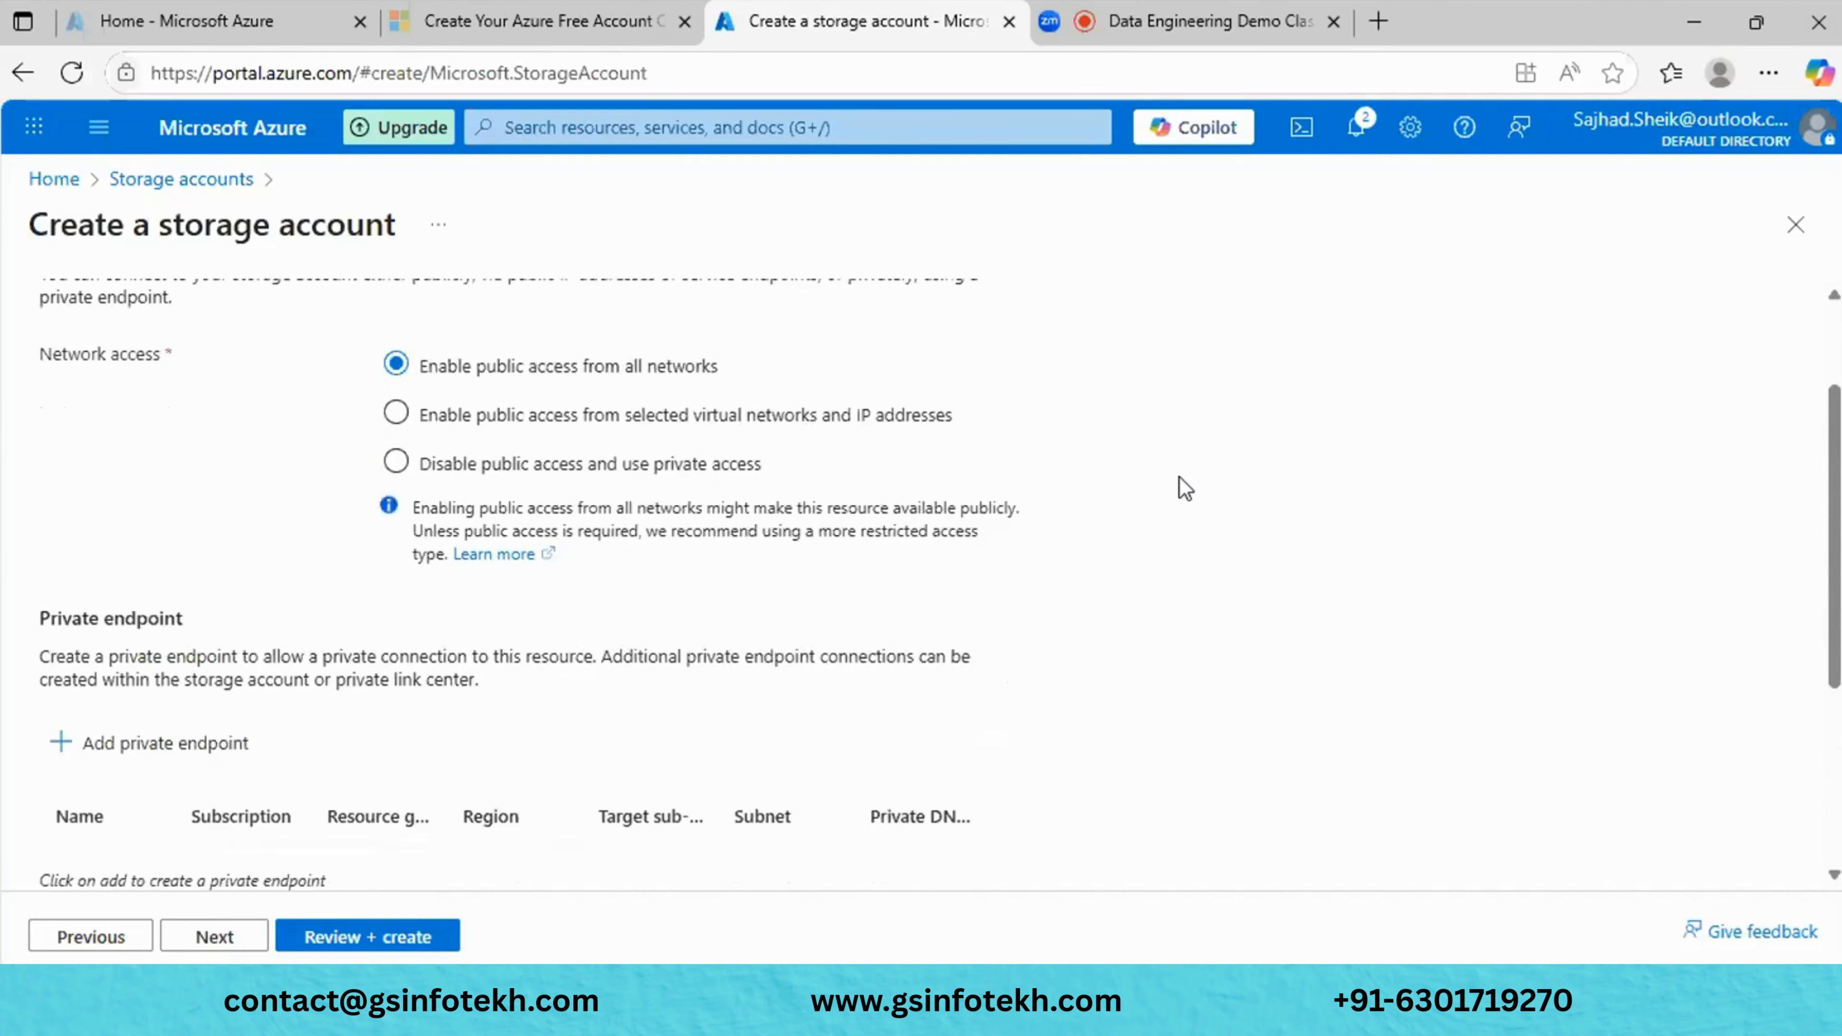
{"action": "scroll", "coordinate": [1182, 489], "scroll_direction": "up", "scroll_amount": 1}
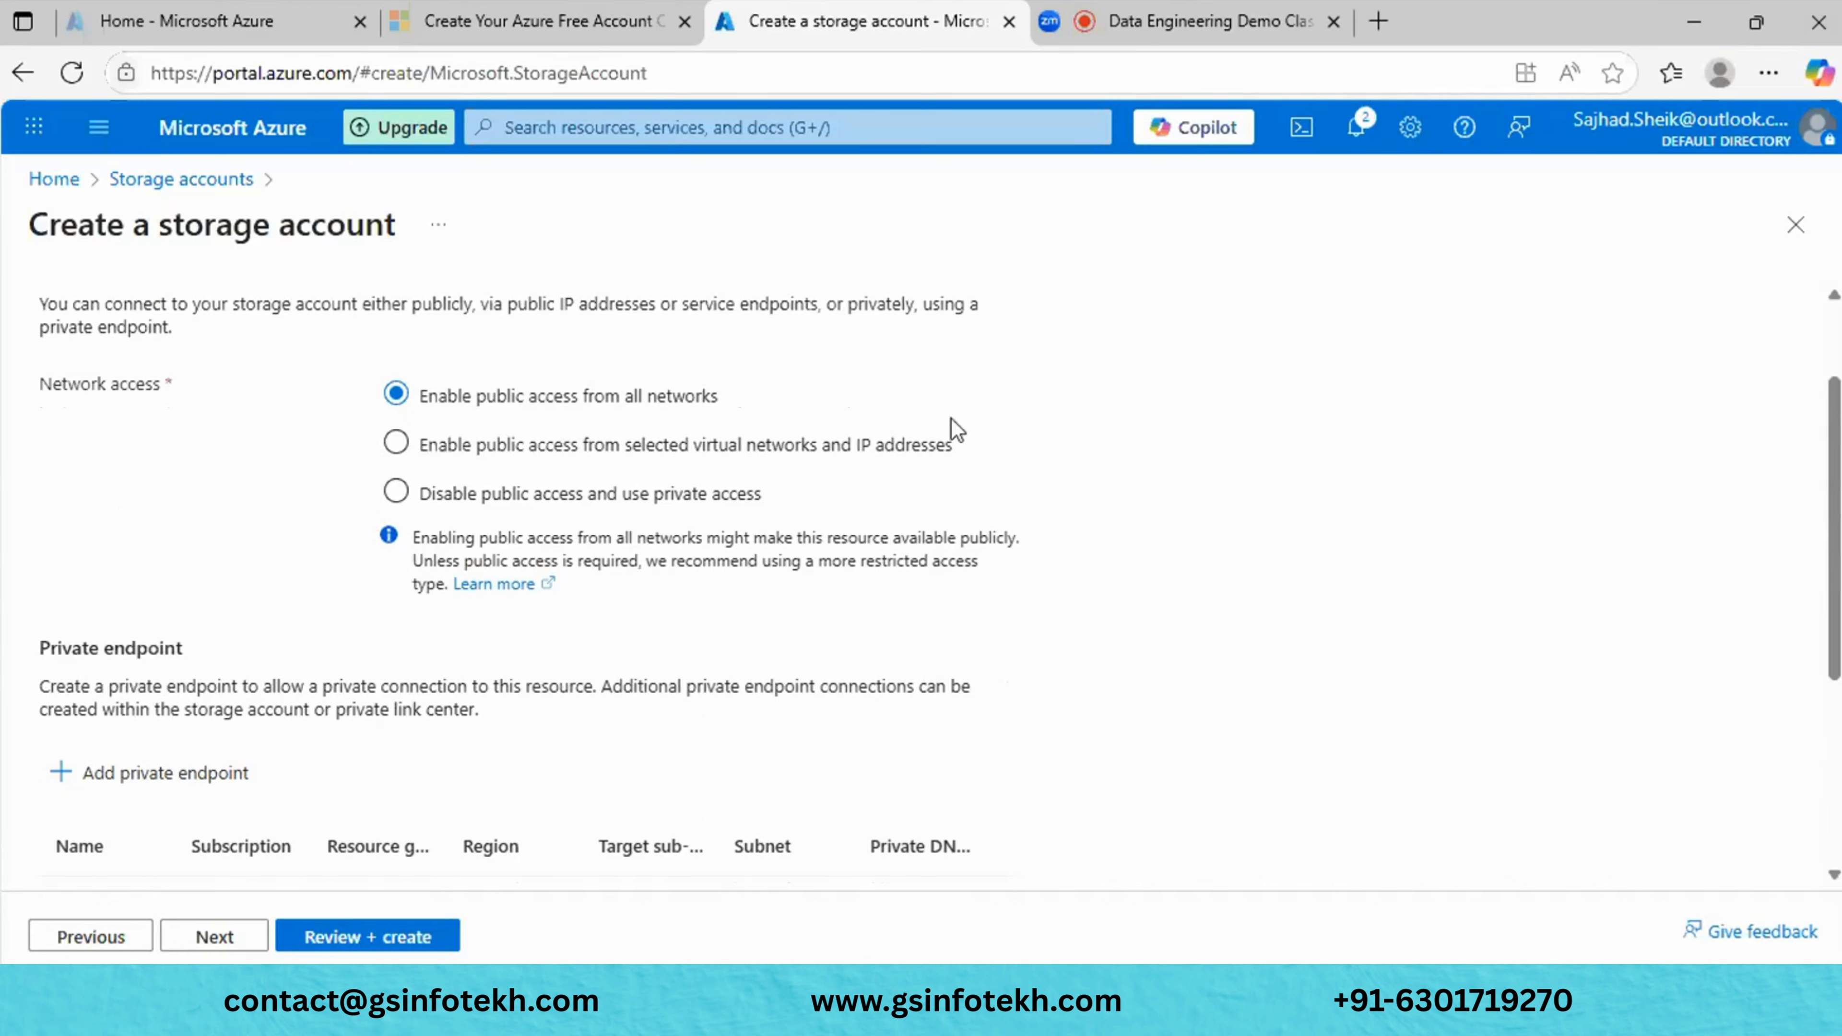
Set network access to public access from selected virtual networks and IP addresses, and review the related virtual network and IP options.
{"action": "left_click", "coordinate": [396, 442]}
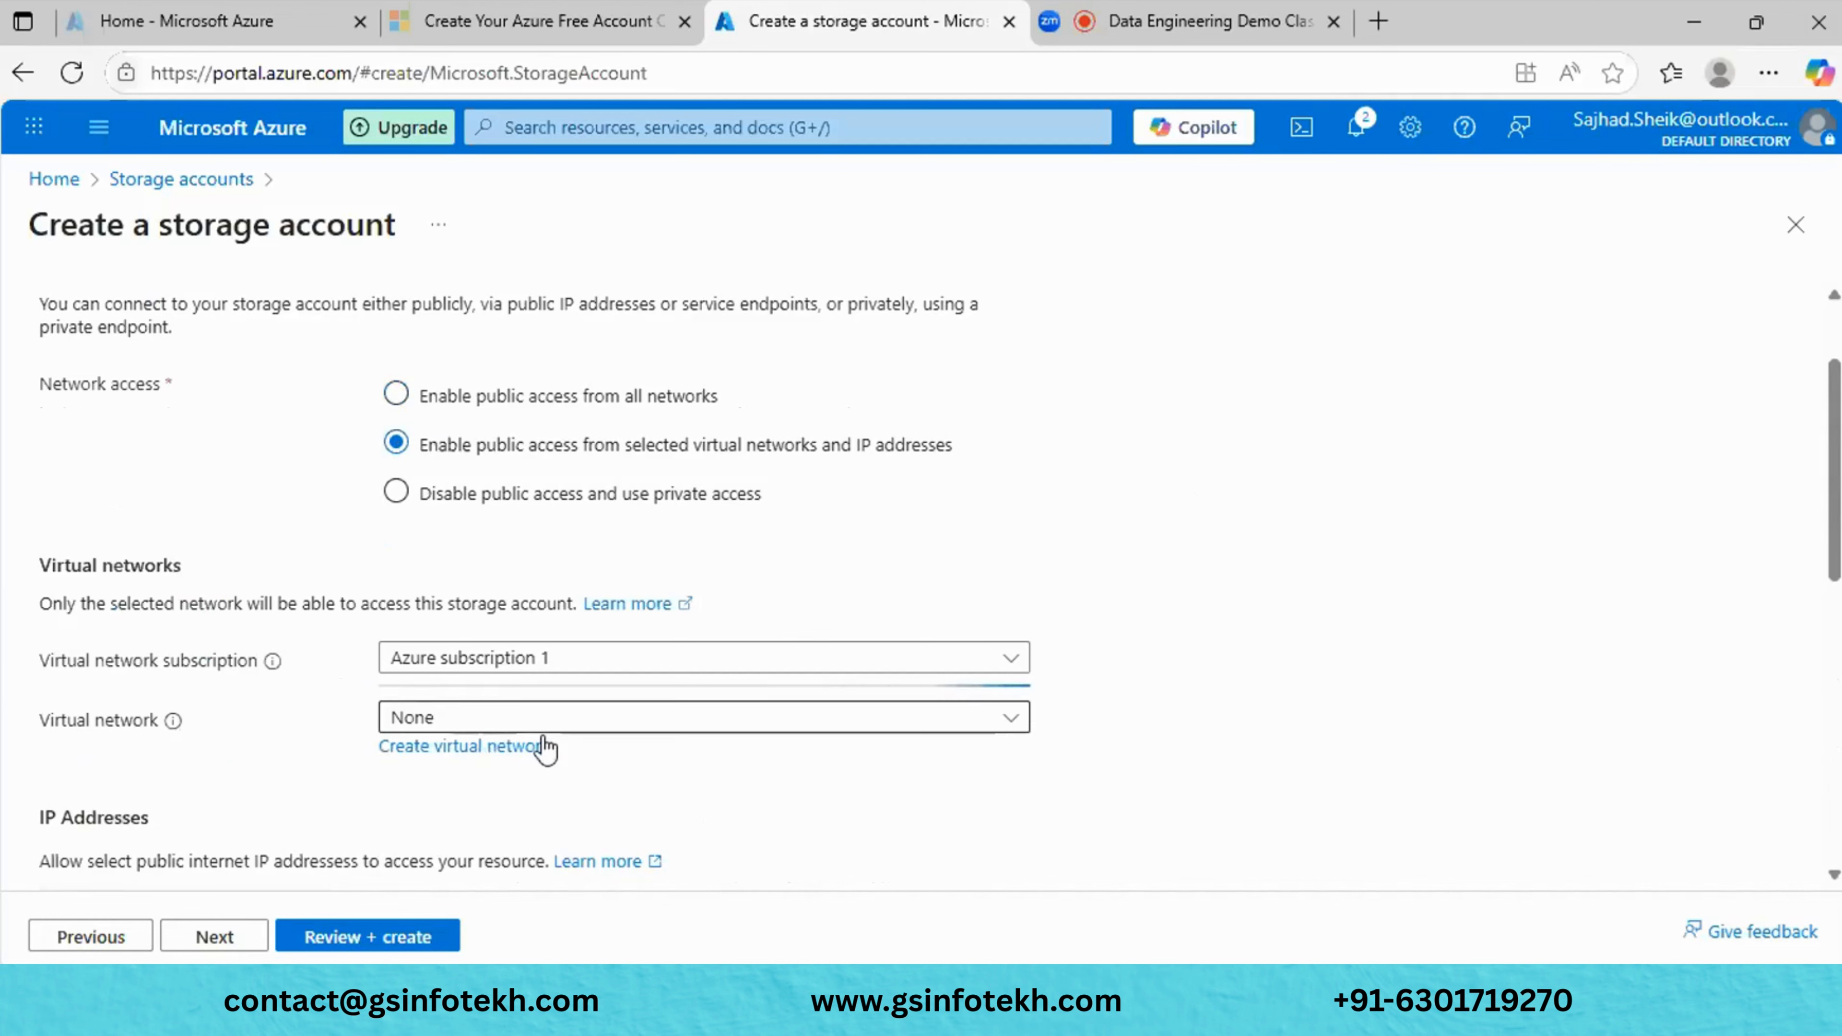
{"action": "scroll", "coordinate": [544, 746], "scroll_direction": "down", "scroll_amount": 2}
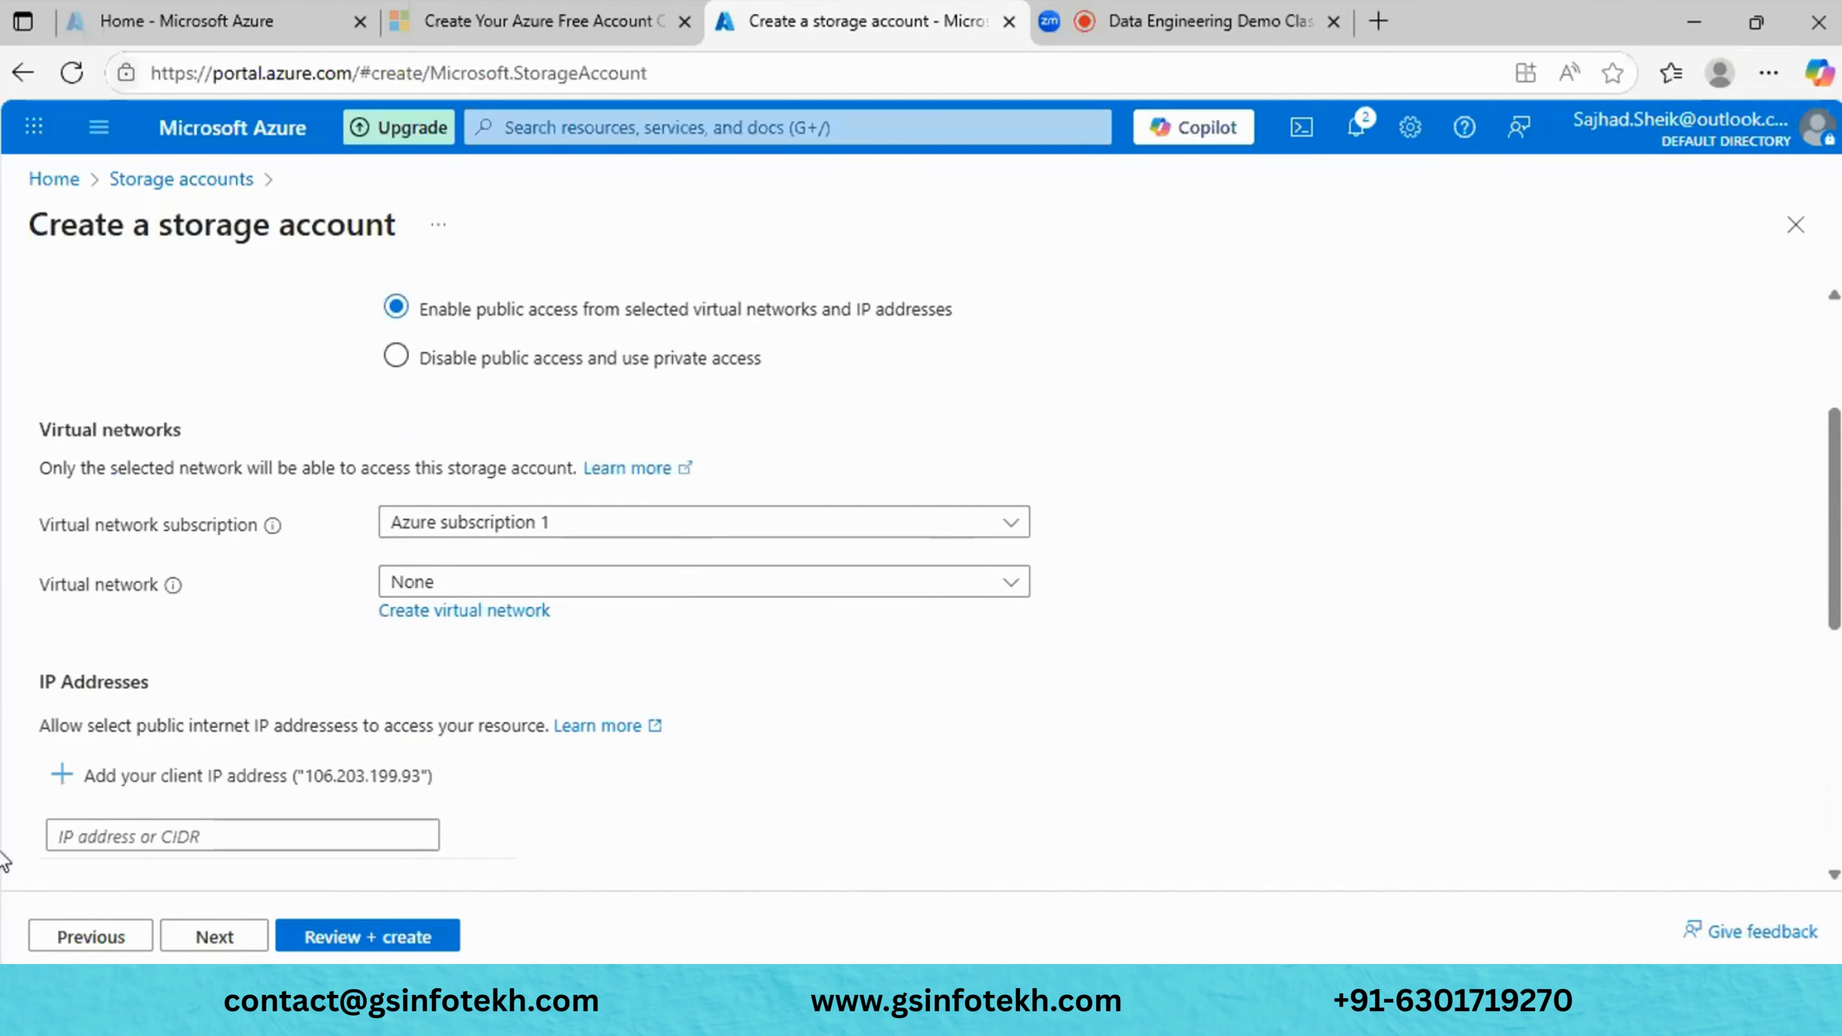
{"action": "scroll", "coordinate": [299, 522], "scroll_direction": "up", "scroll_amount": 2}
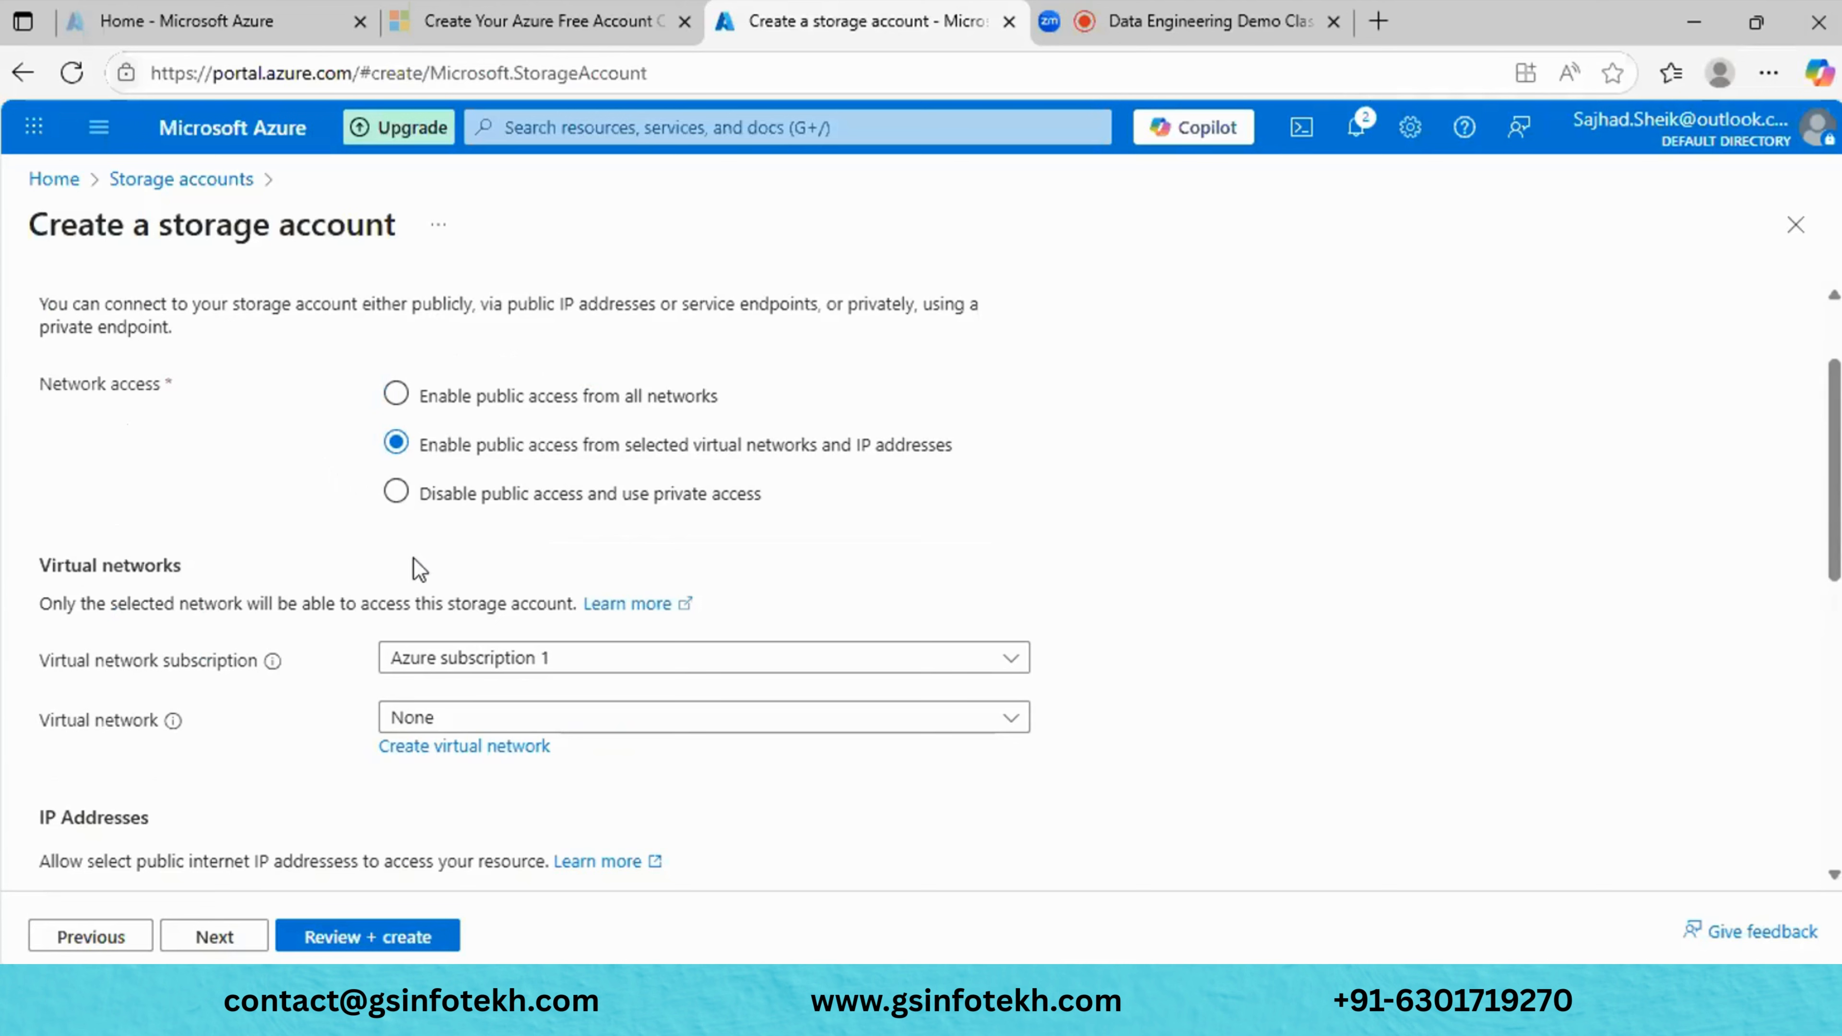
Set network access to disable public access and use private access, and view the private endpoint section.
{"action": "left_click", "coordinate": [396, 494]}
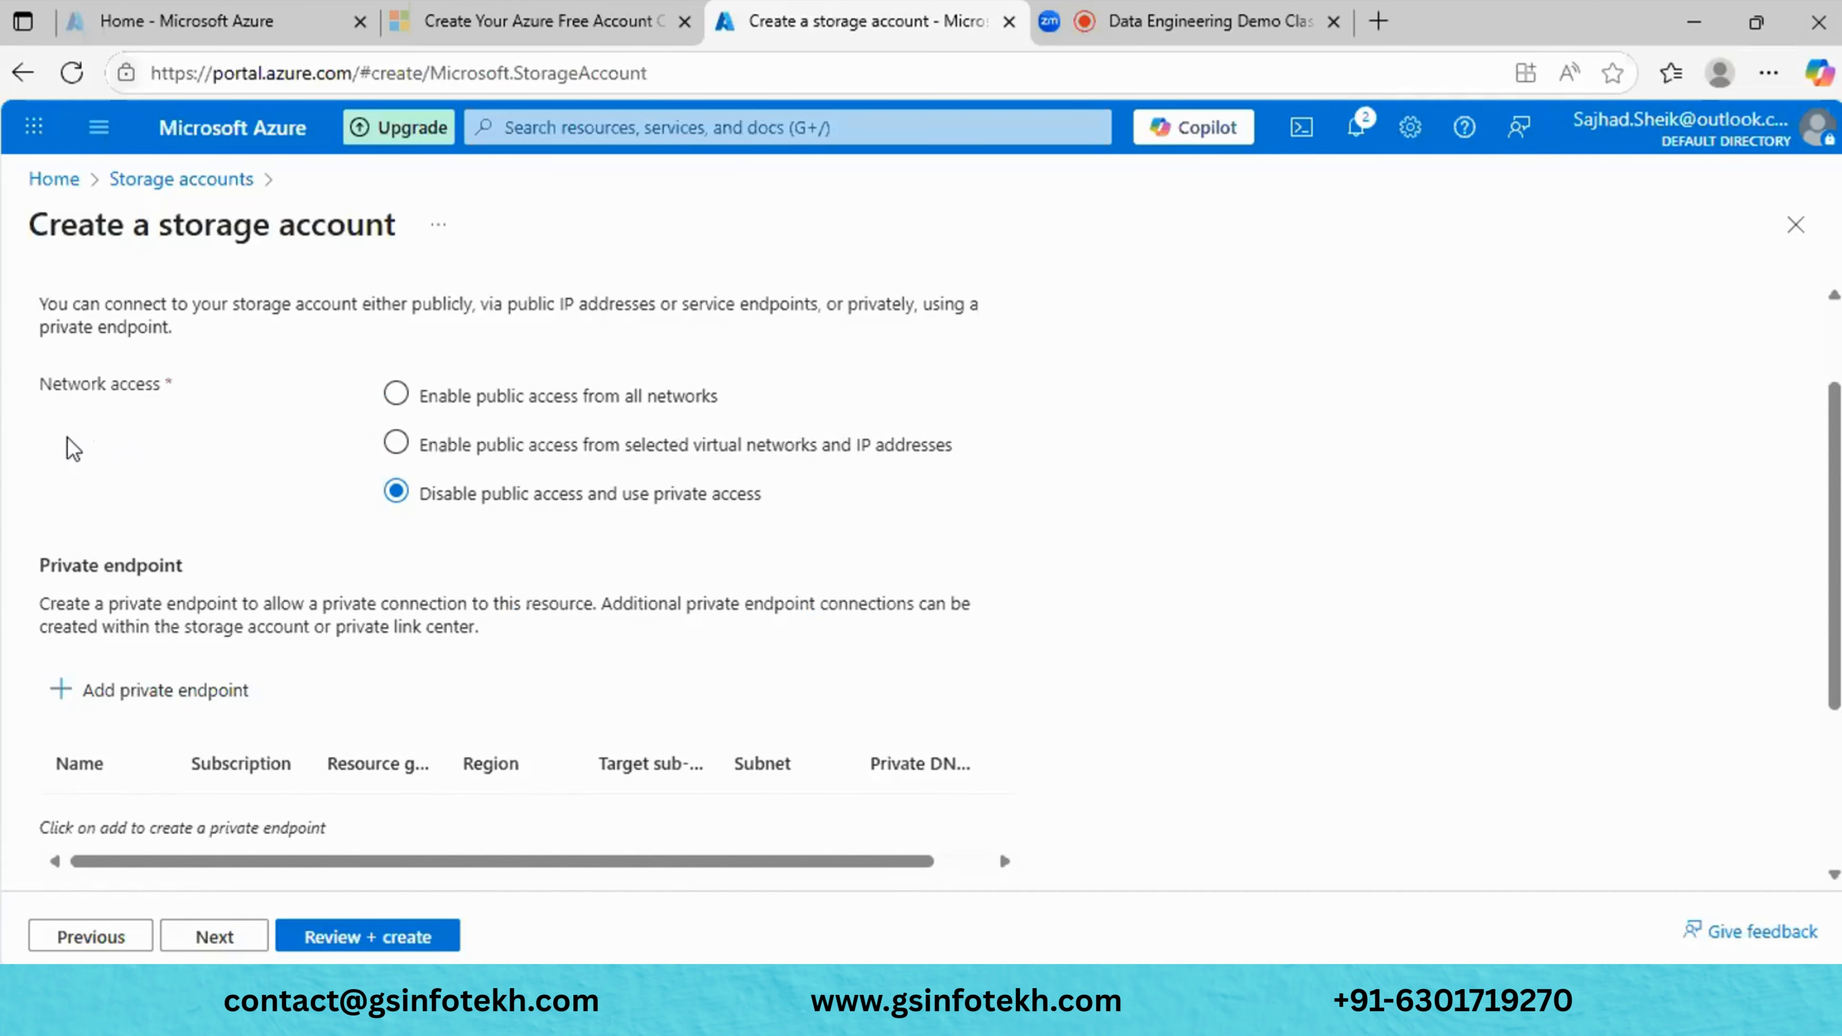
{"action": "scroll", "coordinate": [70, 448], "scroll_direction": "down", "scroll_amount": 2}
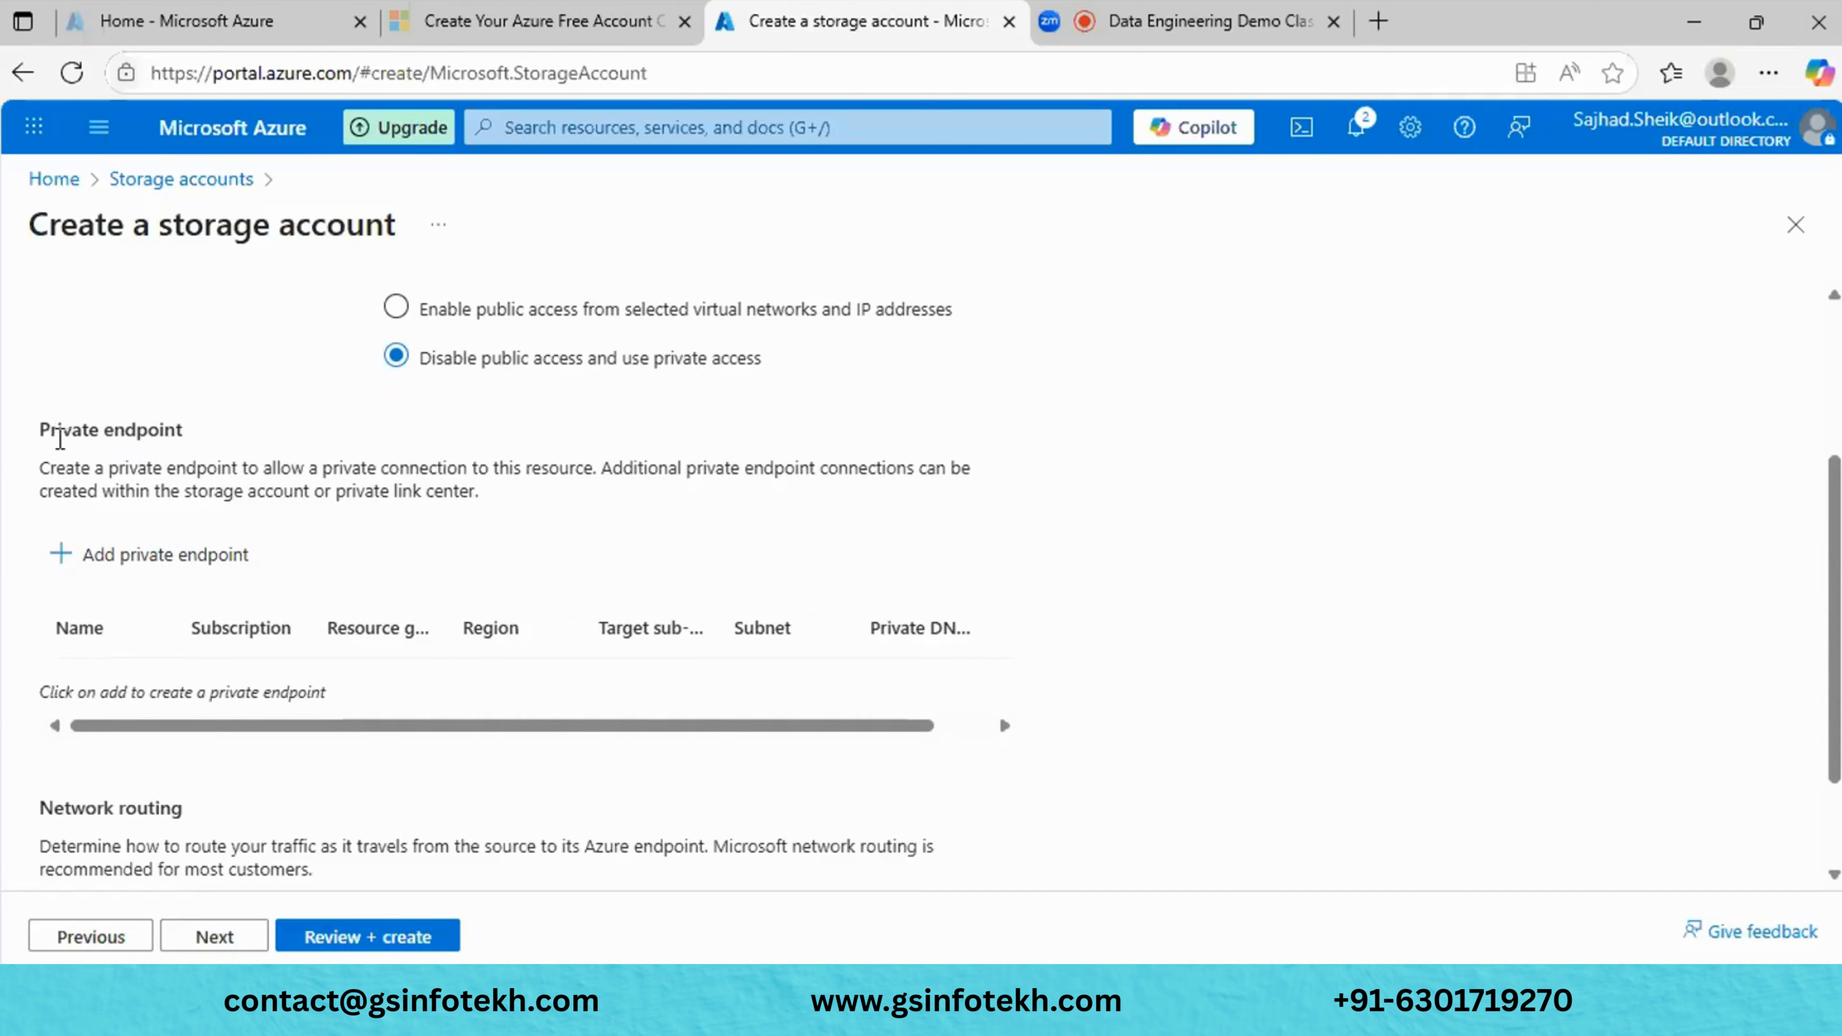
Set the network routing preference to Internet routing and proceed to the Data protection settings.
{"action": "scroll", "coordinate": [54, 461], "scroll_direction": "down", "scroll_amount": 2}
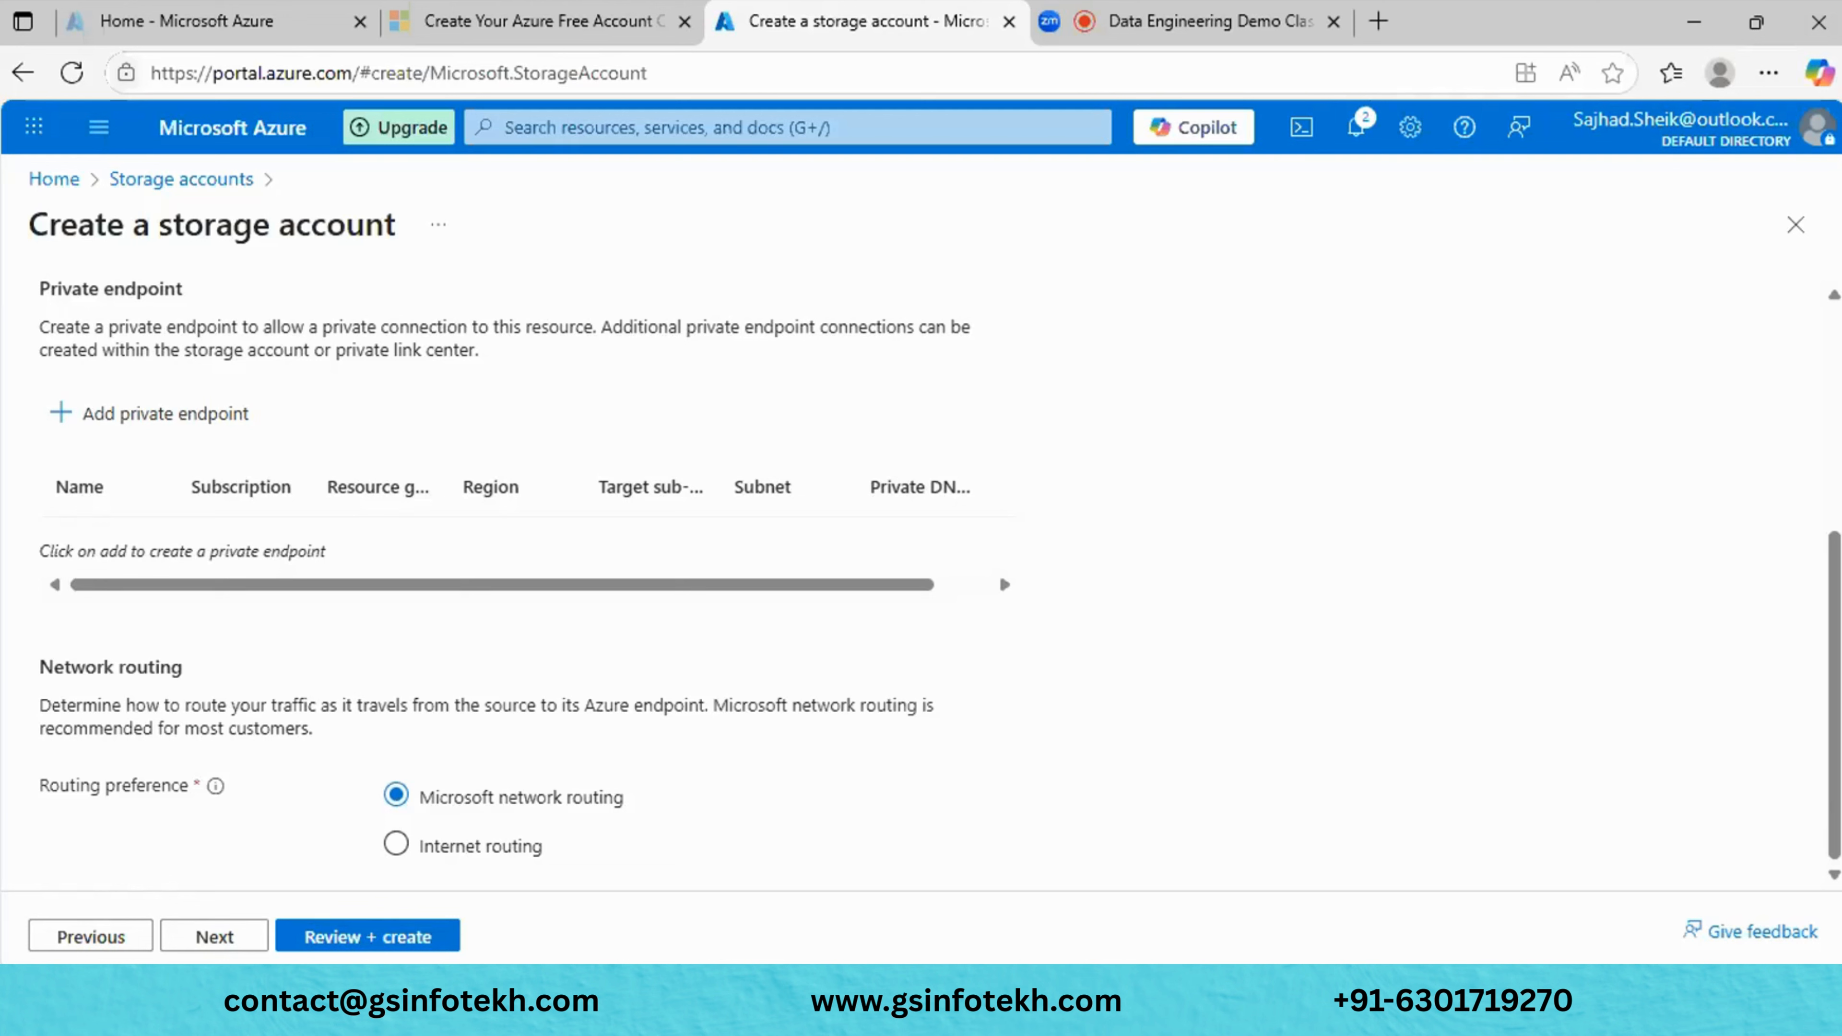
{"action": "left_click", "coordinate": [394, 850]}
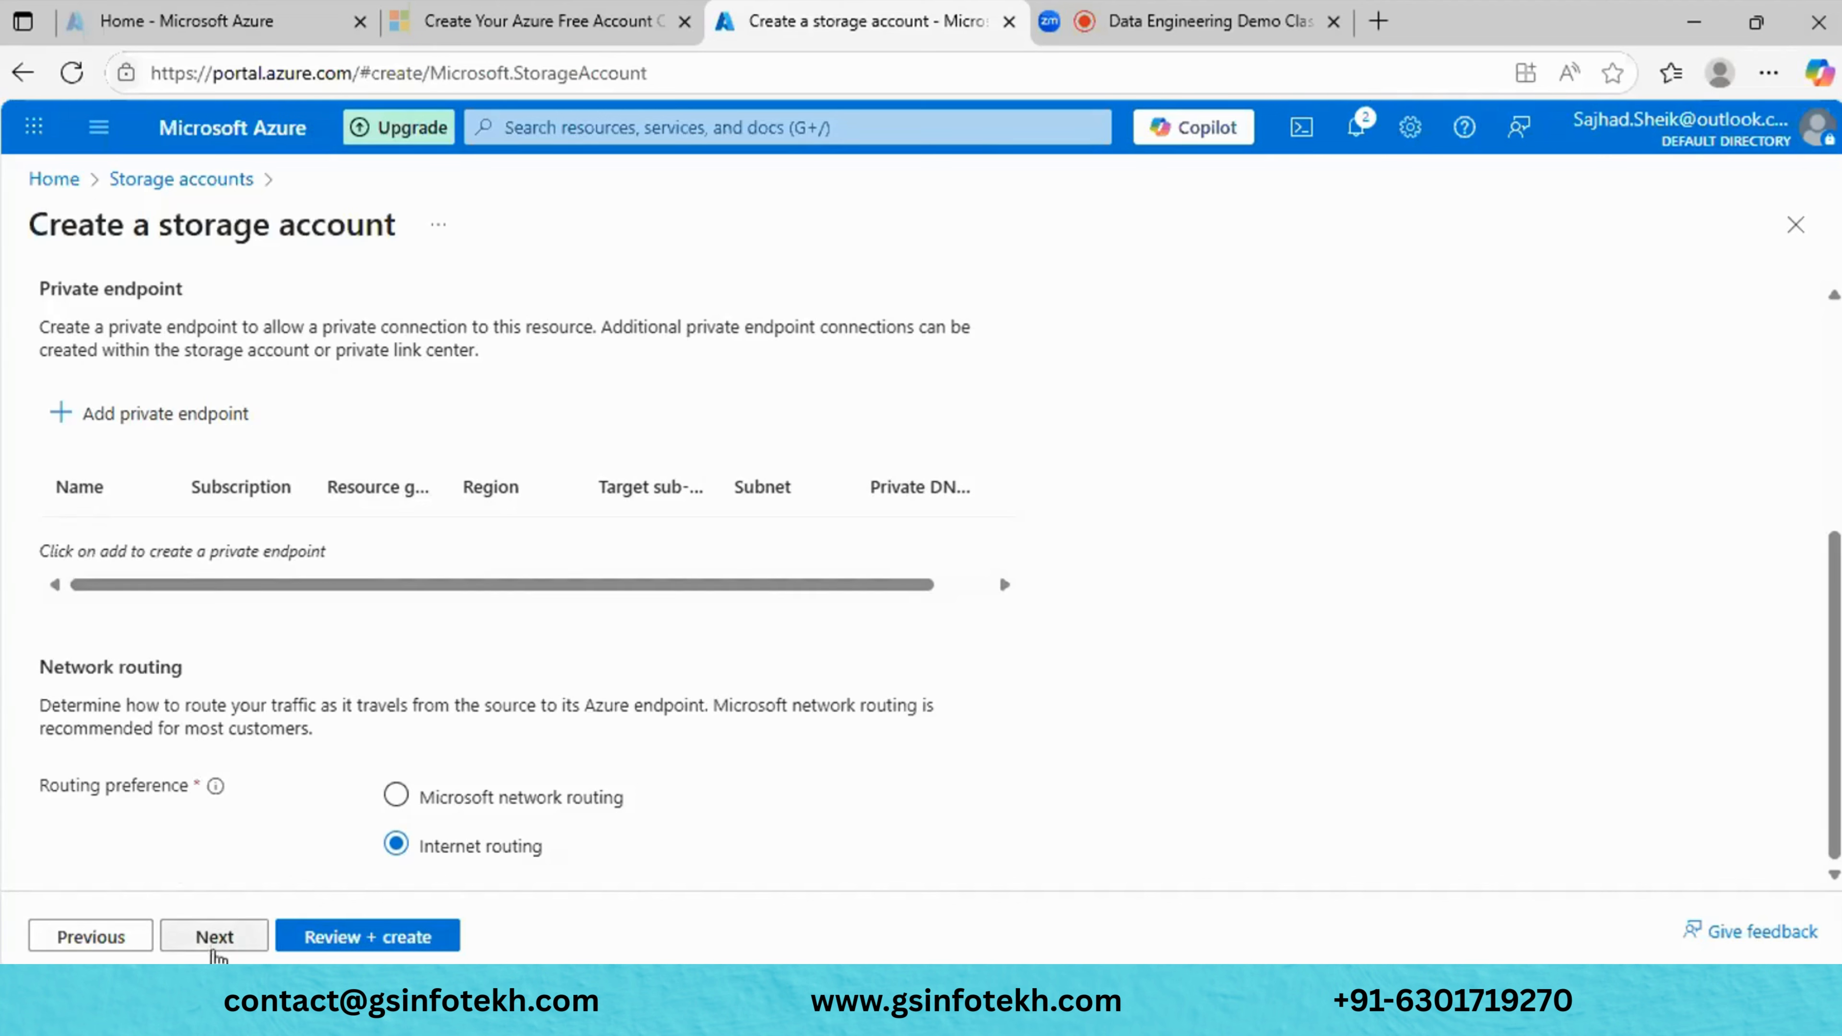
{"action": "left_click", "coordinate": [215, 951]}
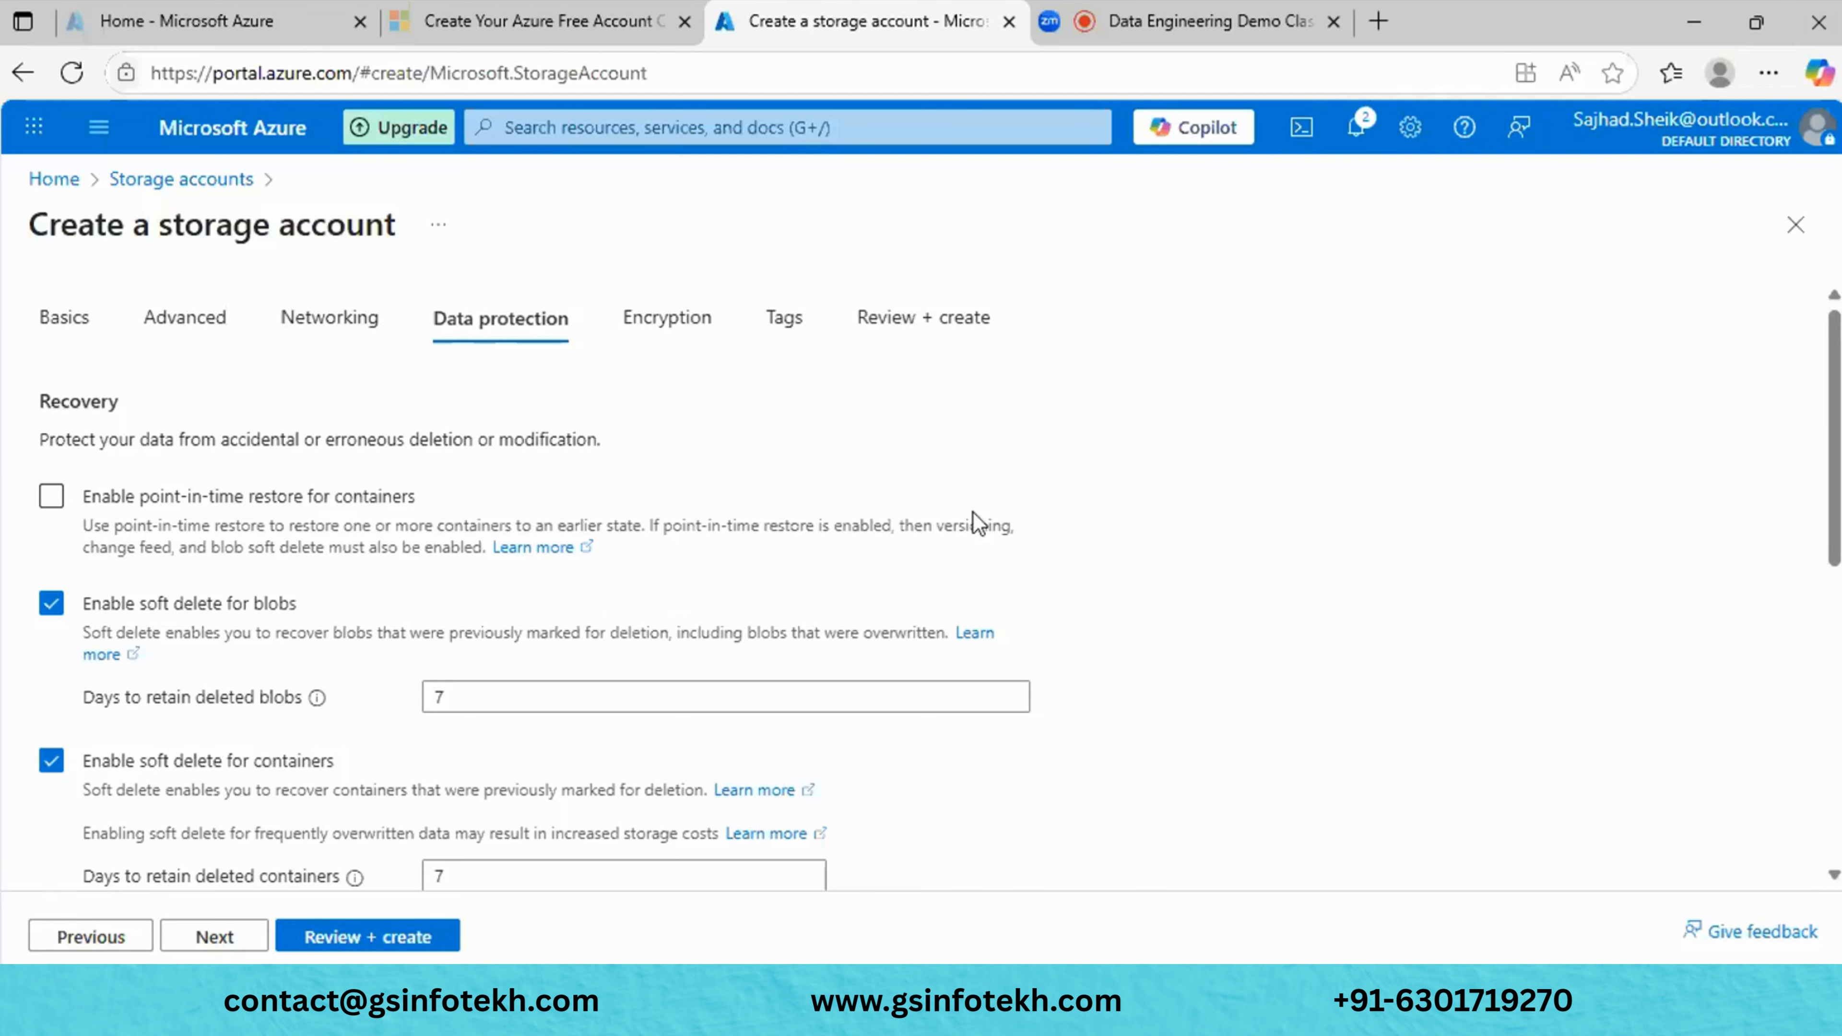
Review the recovery options for point-in-time restore and soft delete of blobs, containers and file shares.
{"action": "scroll", "coordinate": [979, 522], "scroll_direction": "down", "scroll_amount": 2}
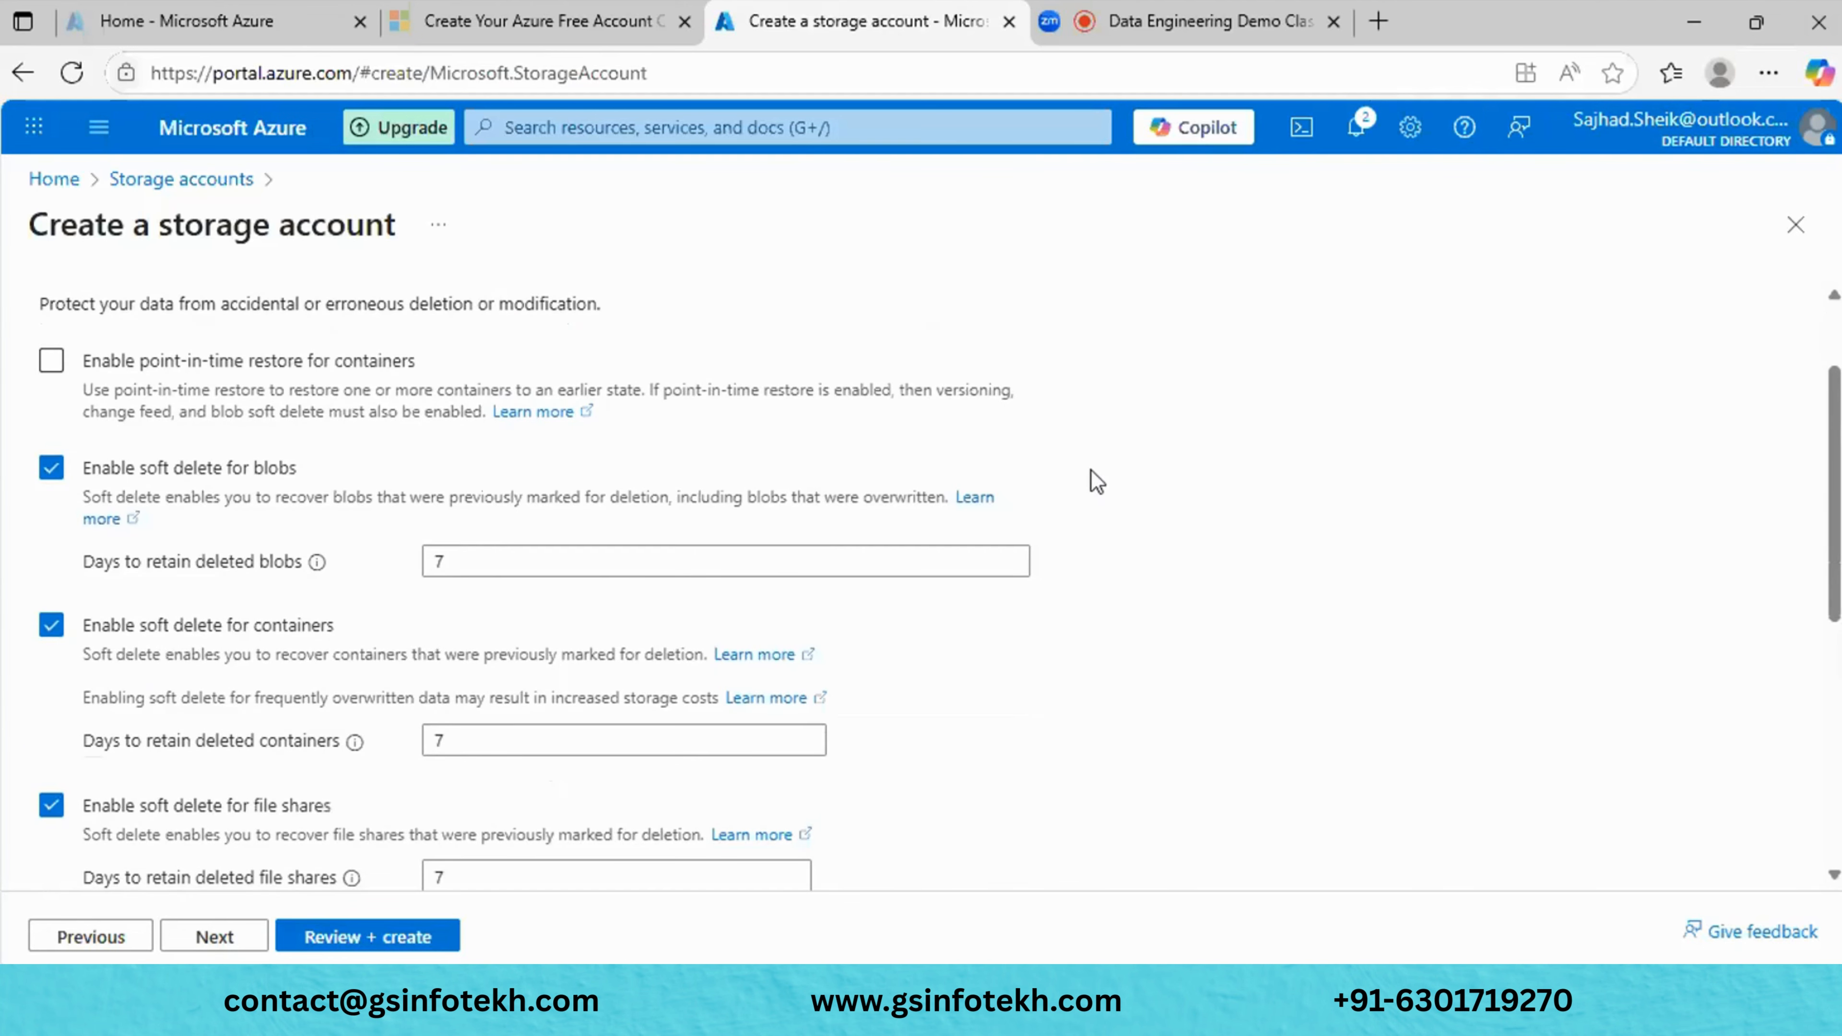
{"action": "scroll", "coordinate": [1083, 469], "scroll_direction": "down", "scroll_amount": 2}
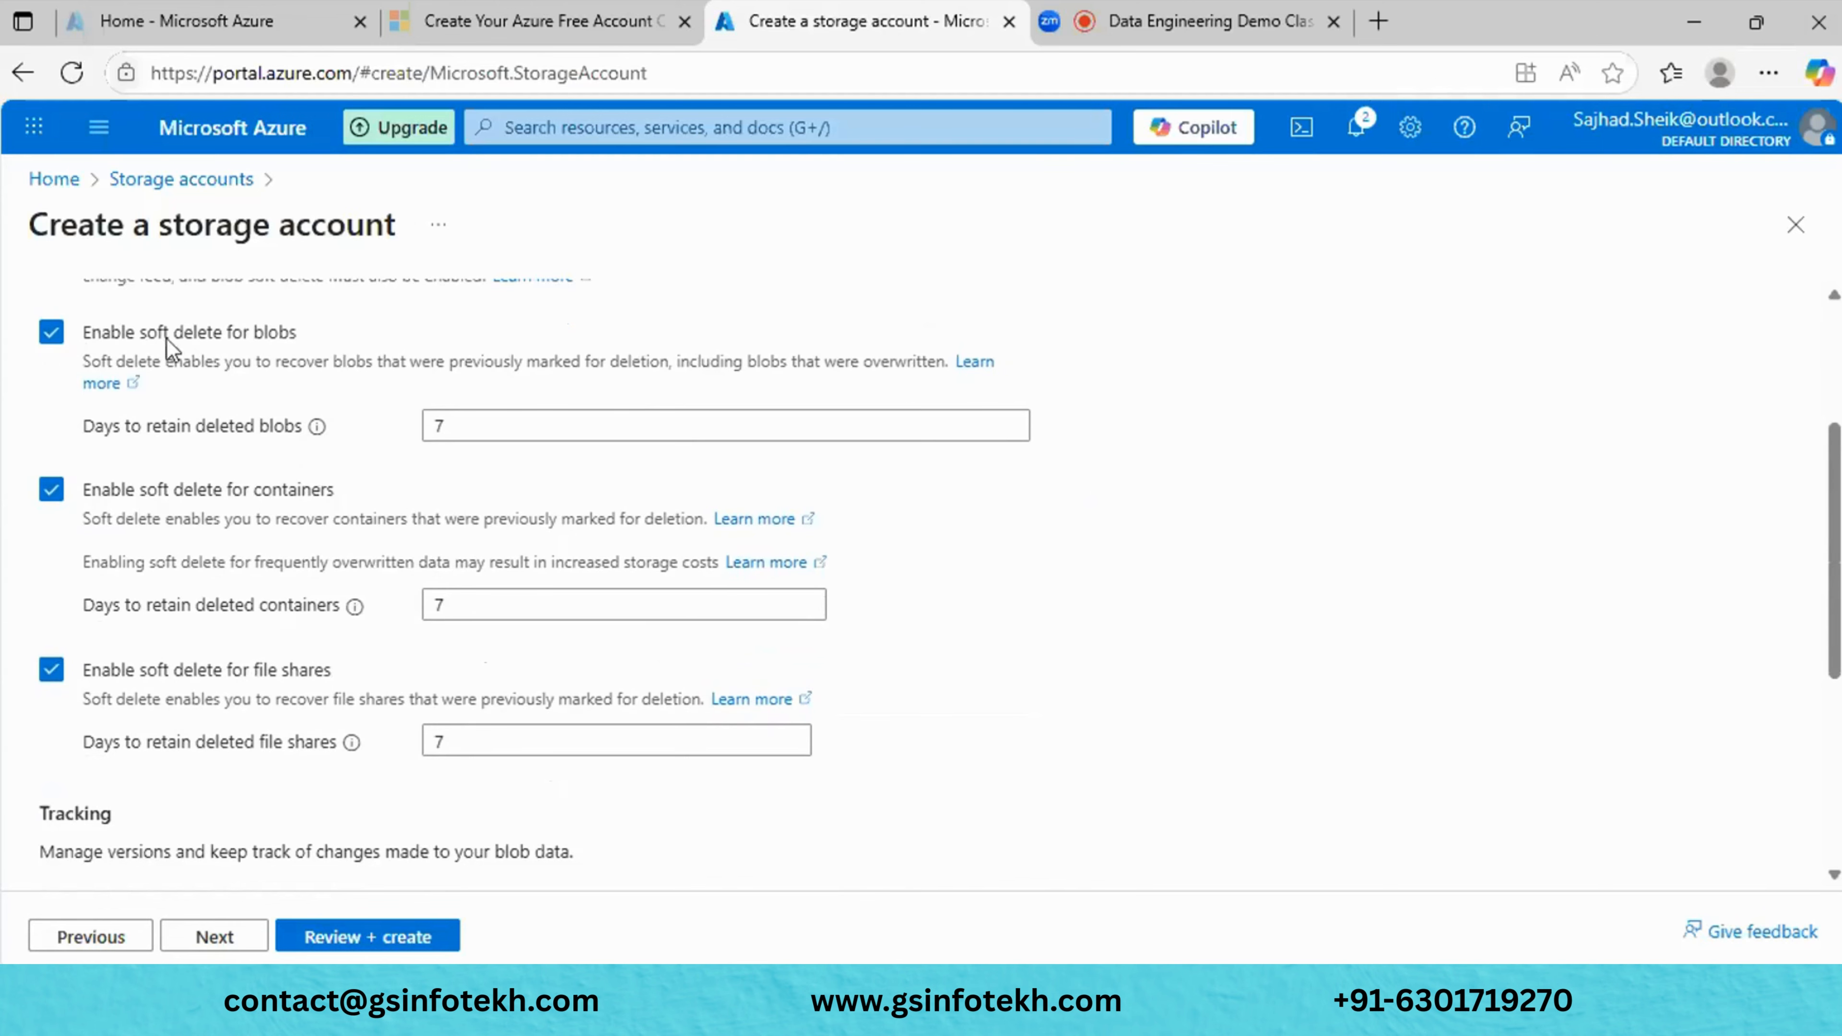
{"action": "scroll", "coordinate": [185, 354], "scroll_direction": "up", "scroll_amount": 2}
{"action": "scroll", "coordinate": [192, 363], "scroll_direction": "down", "scroll_amount": 3}
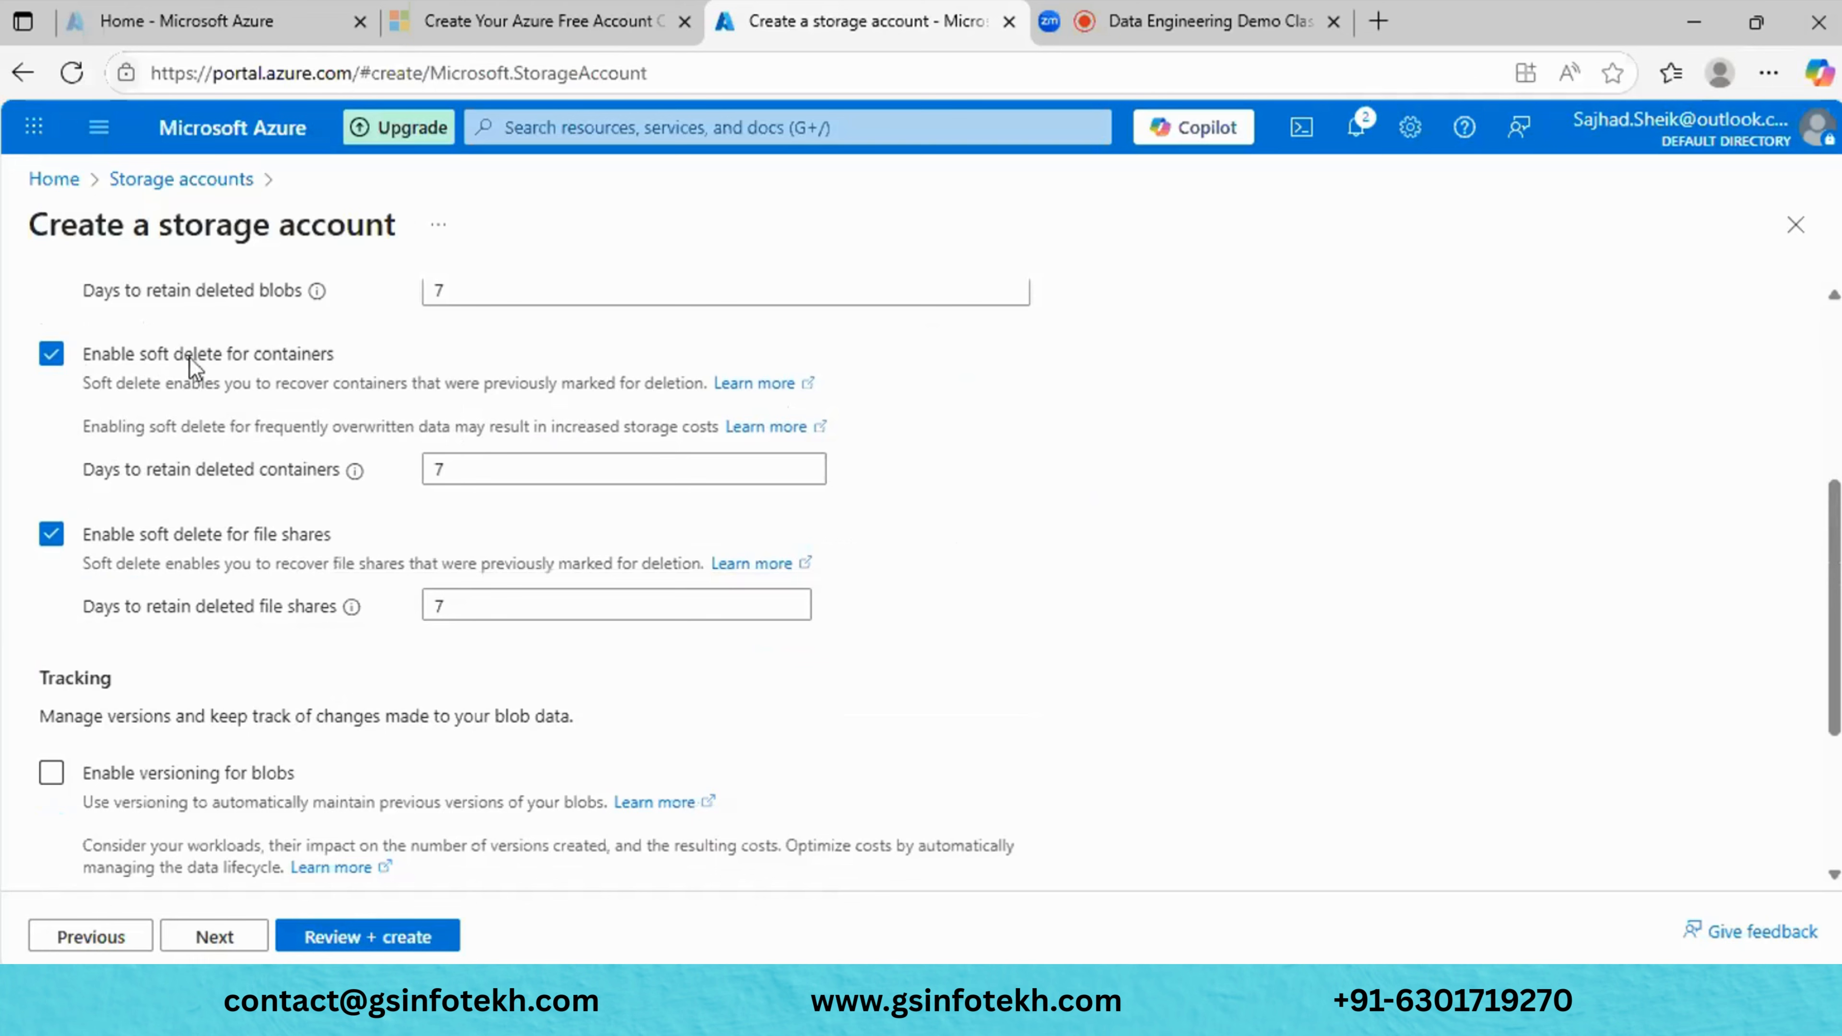
{"action": "scroll", "coordinate": [190, 359], "scroll_direction": "up", "scroll_amount": 6}
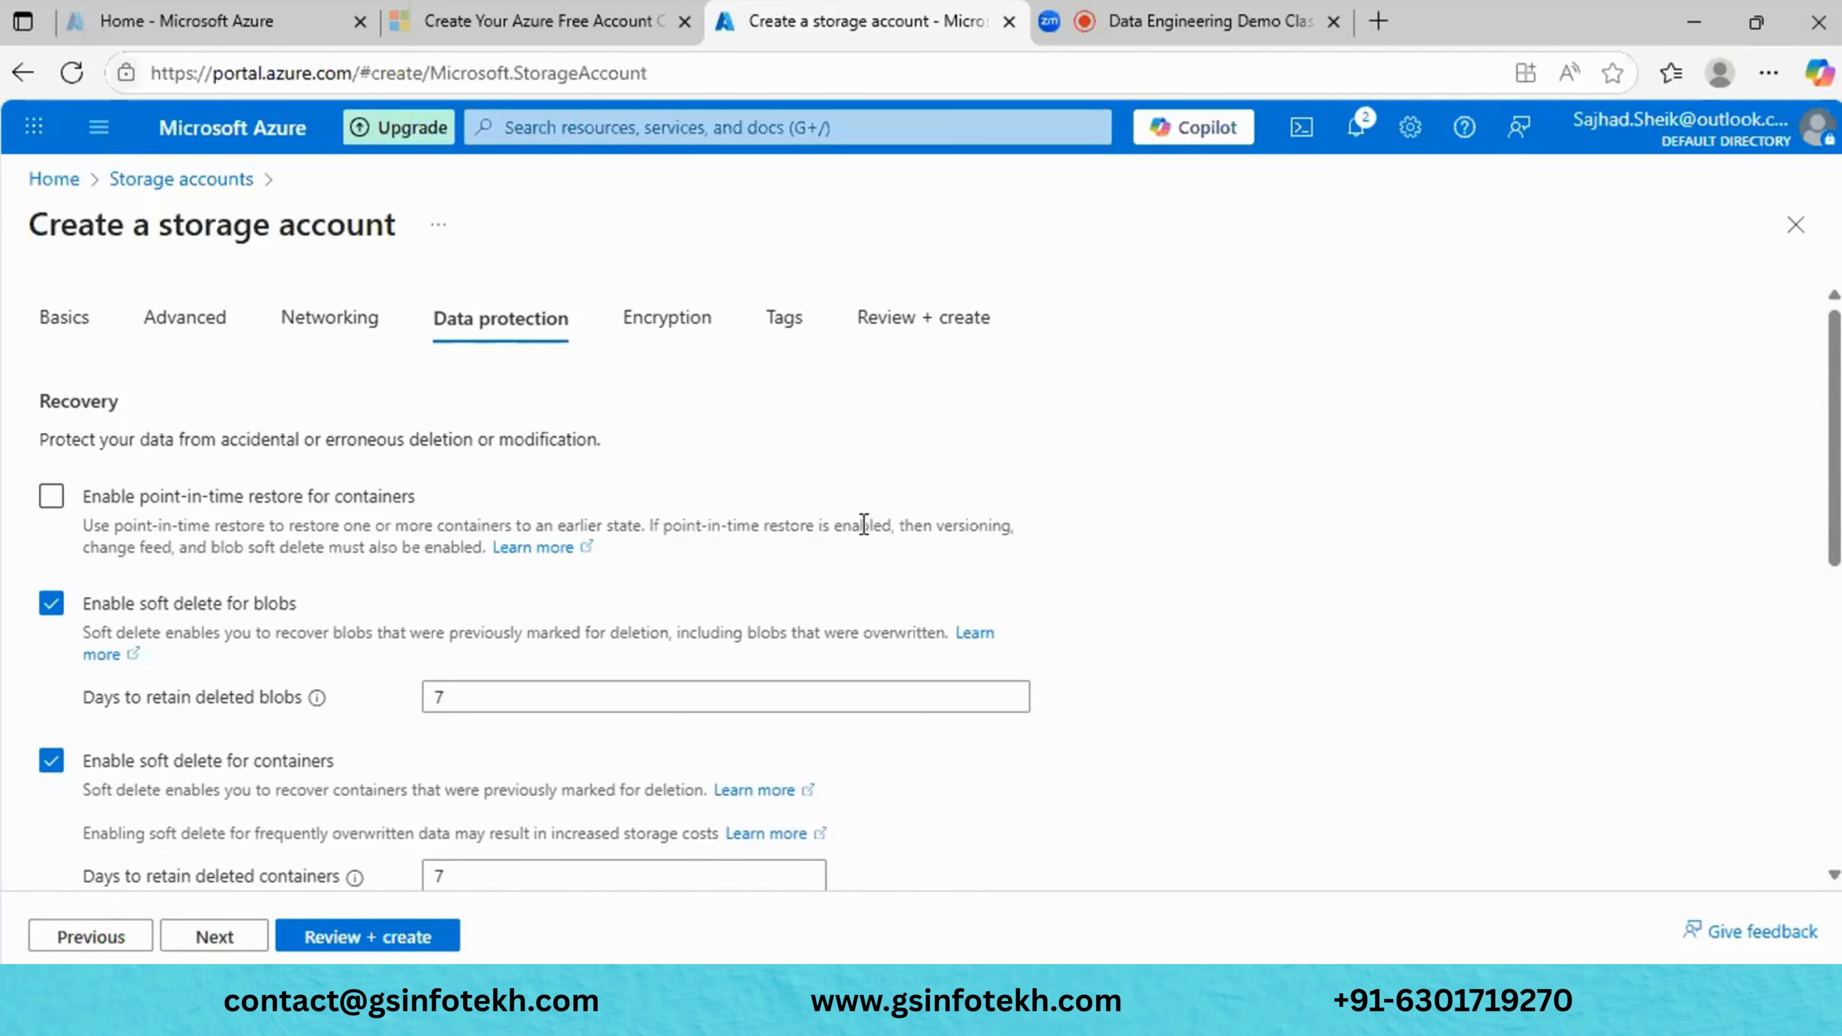
{"action": "scroll", "coordinate": [842, 562], "scroll_direction": "down", "scroll_amount": 2}
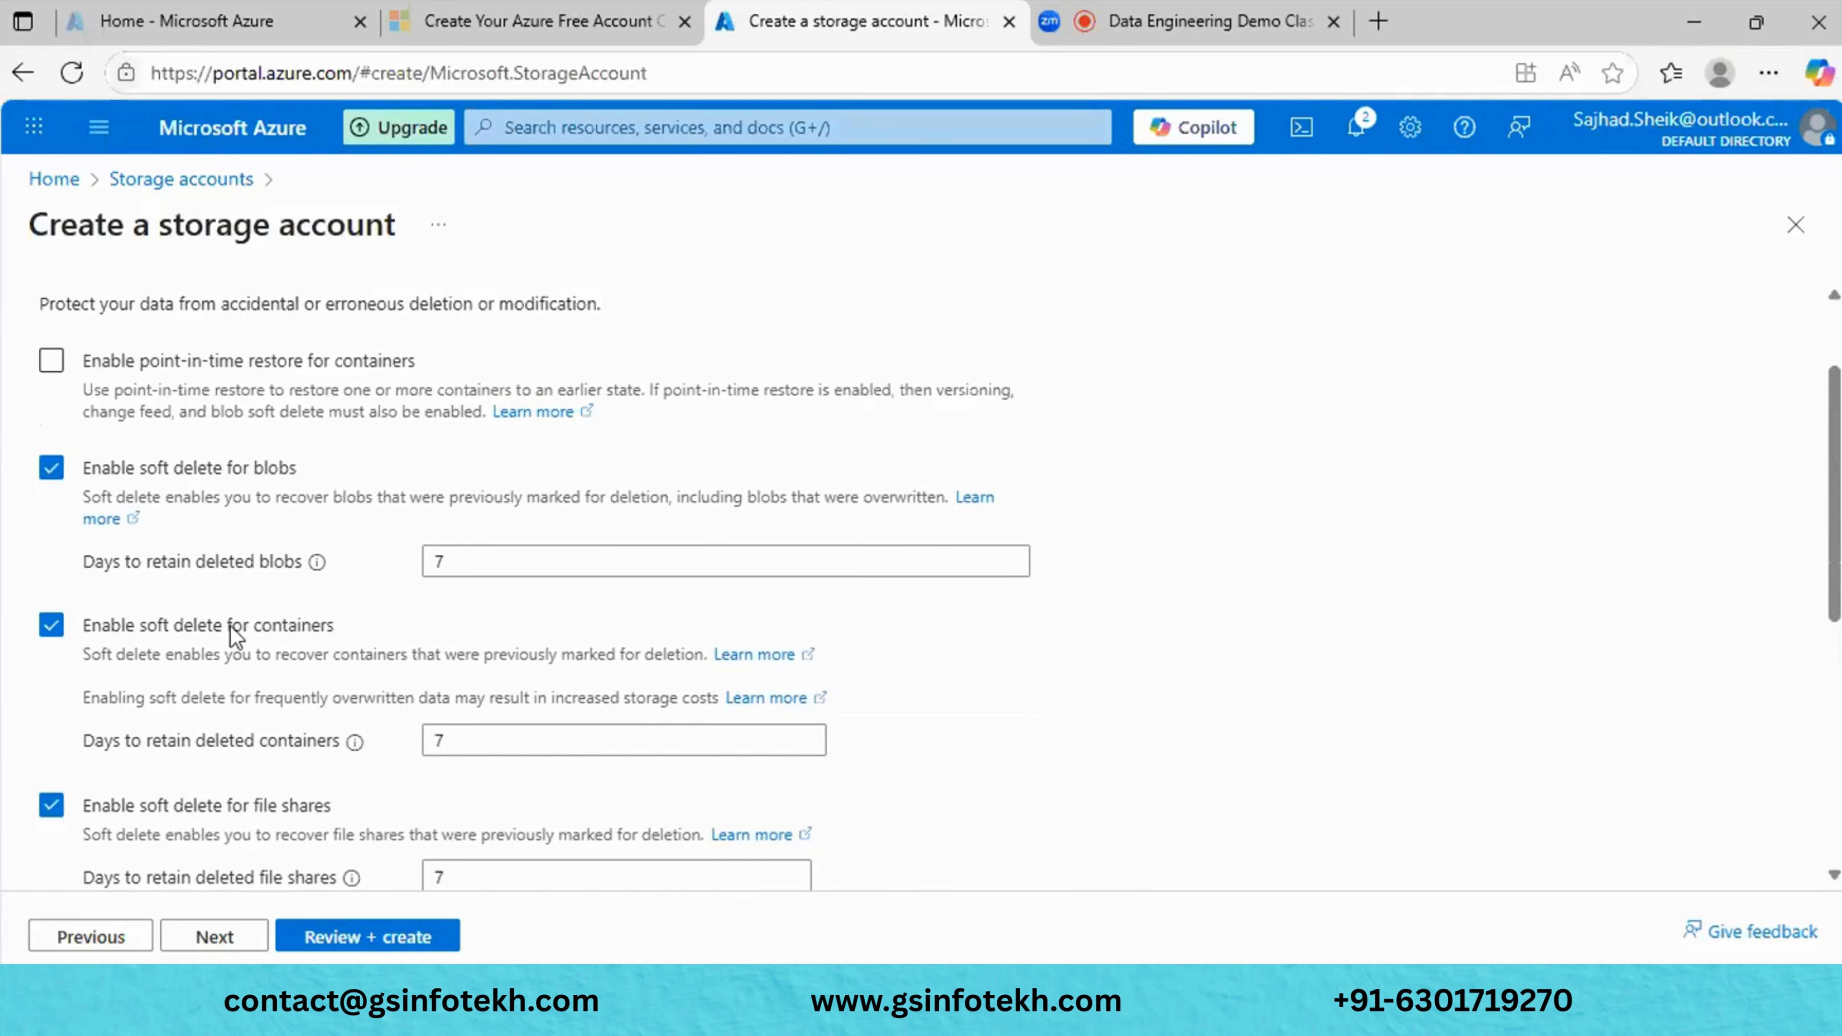
{"action": "scroll", "coordinate": [240, 726], "scroll_direction": "down", "scroll_amount": 6}
{"action": "scroll", "coordinate": [238, 741], "scroll_direction": "up", "scroll_amount": 8}
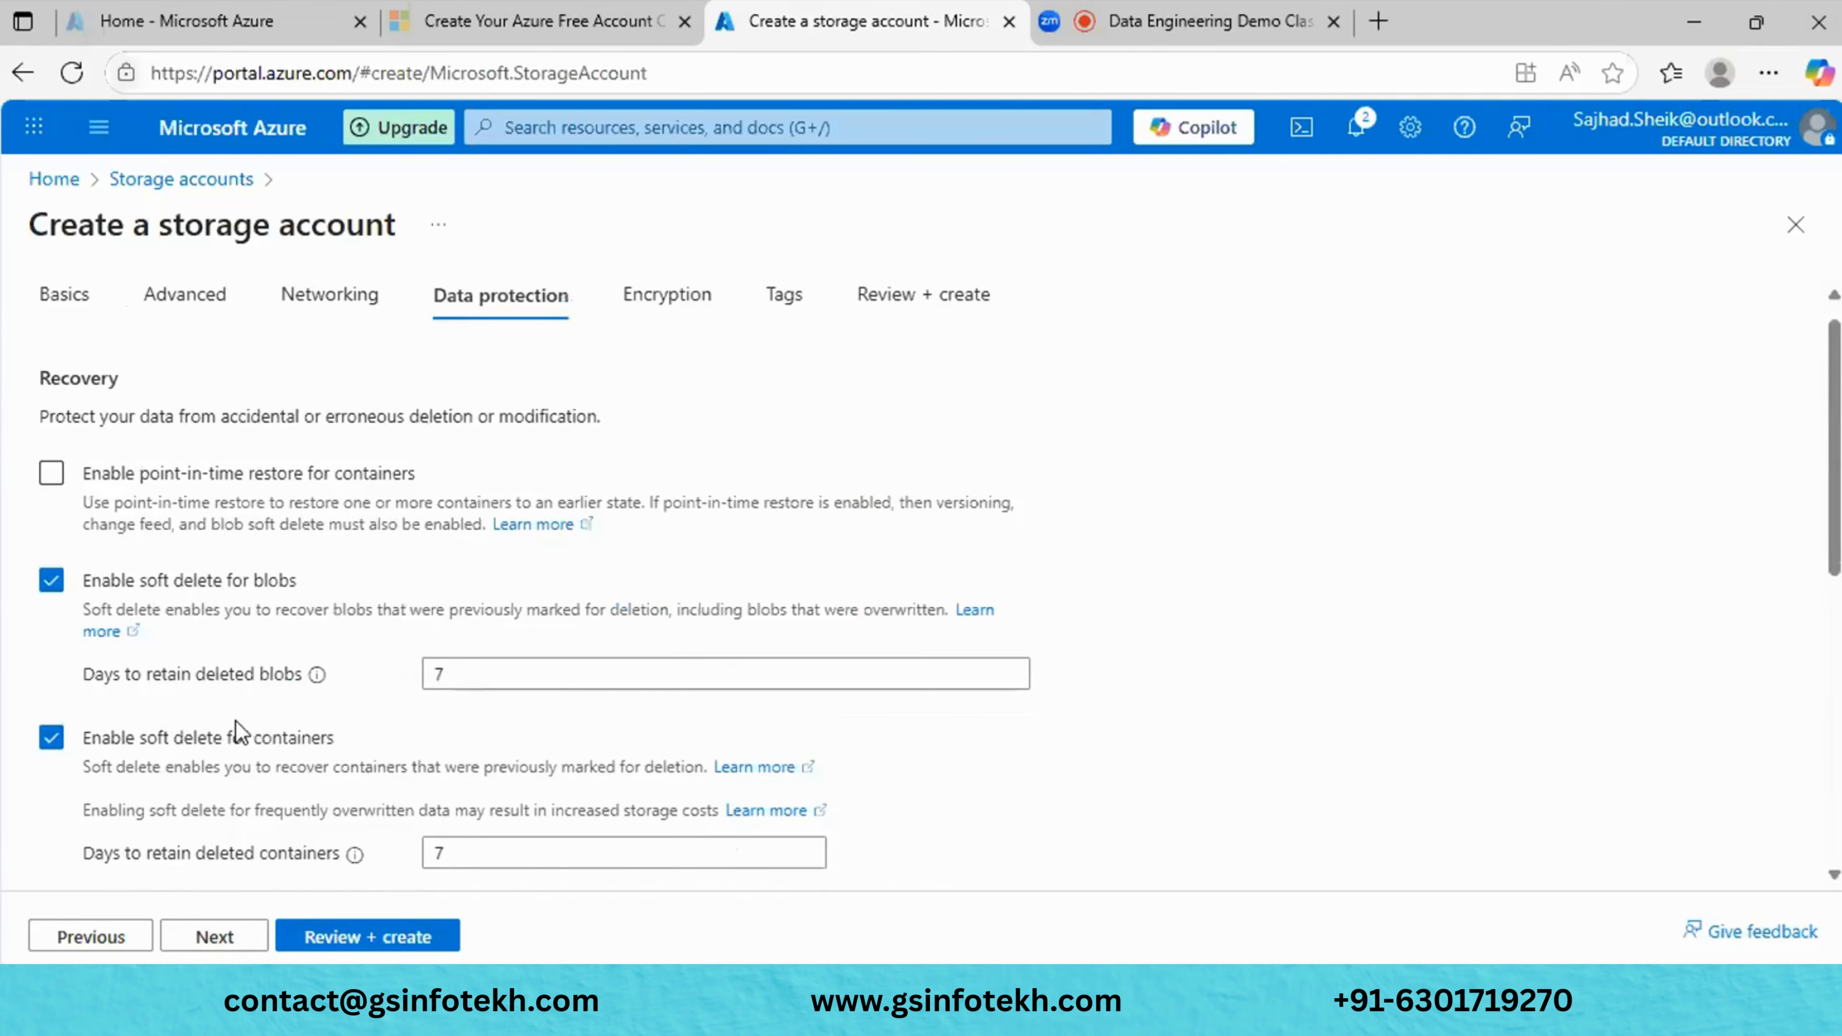
{"action": "scroll", "coordinate": [234, 720], "scroll_direction": "down", "scroll_amount": 4}
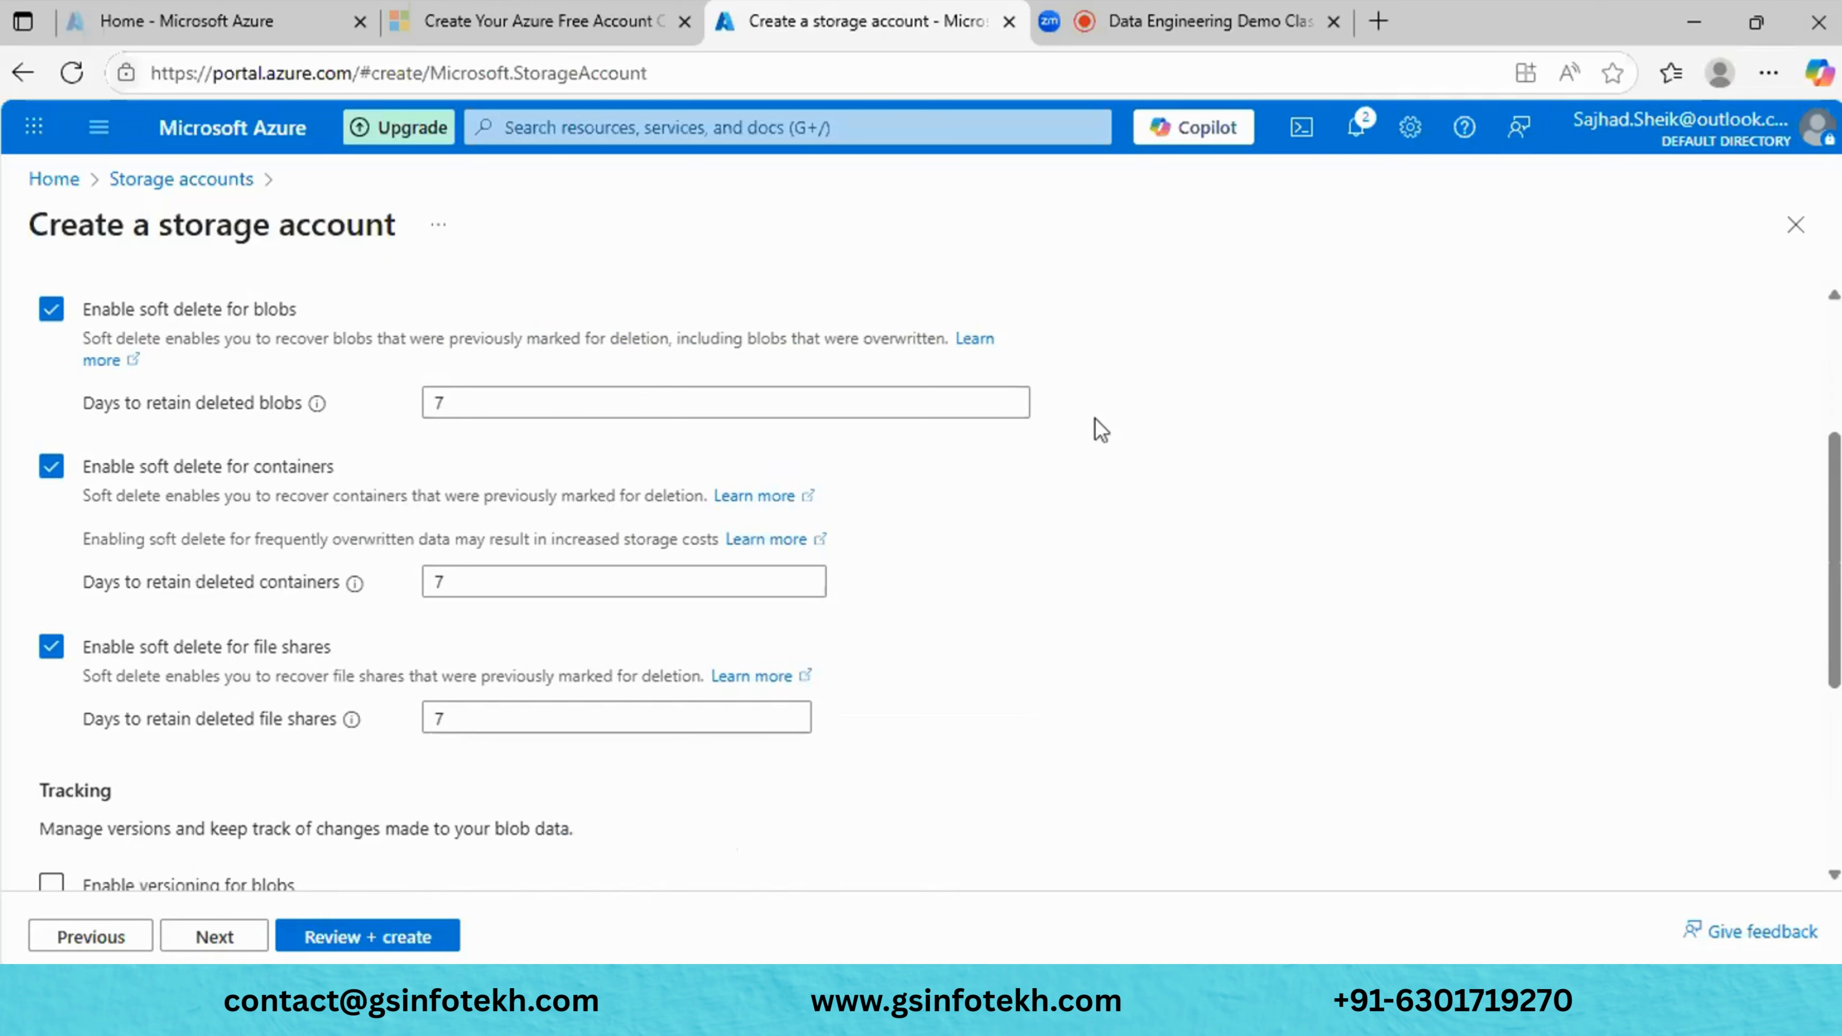
Examine the number of days set to retain deleted blobs under the blob soft delete option.
{"action": "left_click", "coordinate": [567, 406]}
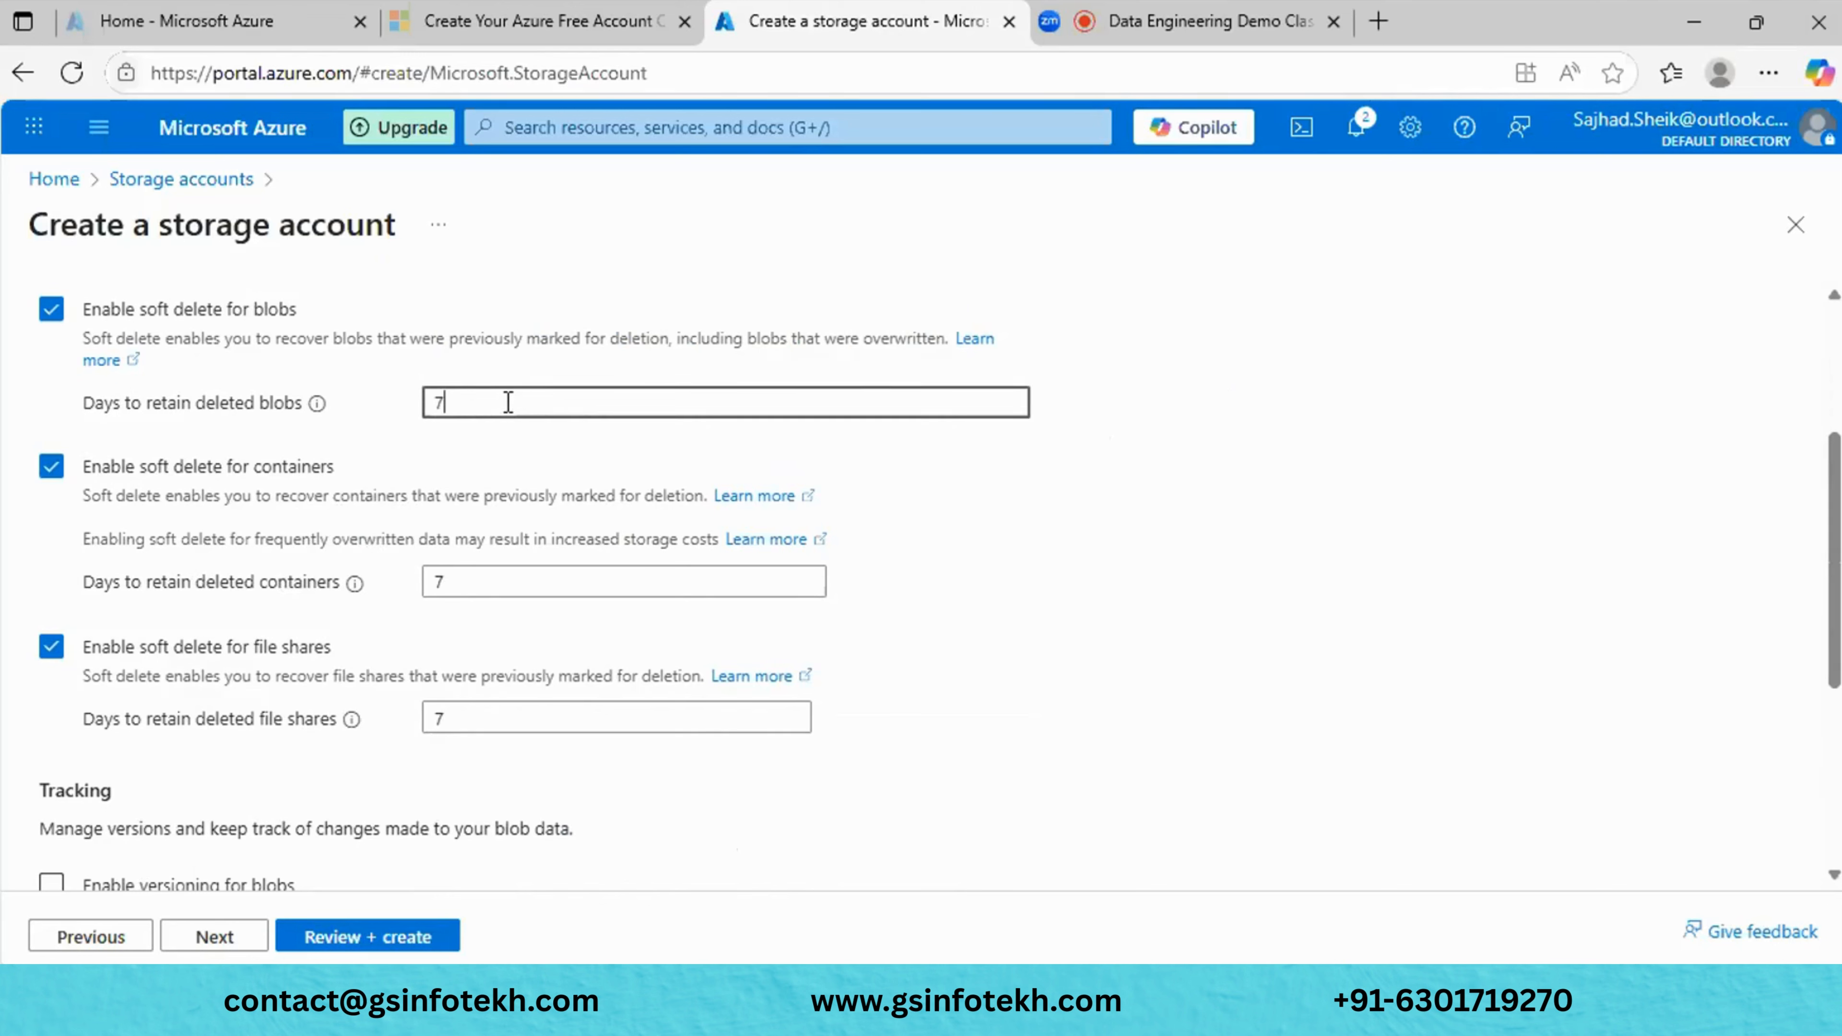
{"action": "left_click_drag", "start_coordinate": [447, 403], "coordinate": [388, 395]}
{"action": "left_click", "coordinate": [343, 370]}
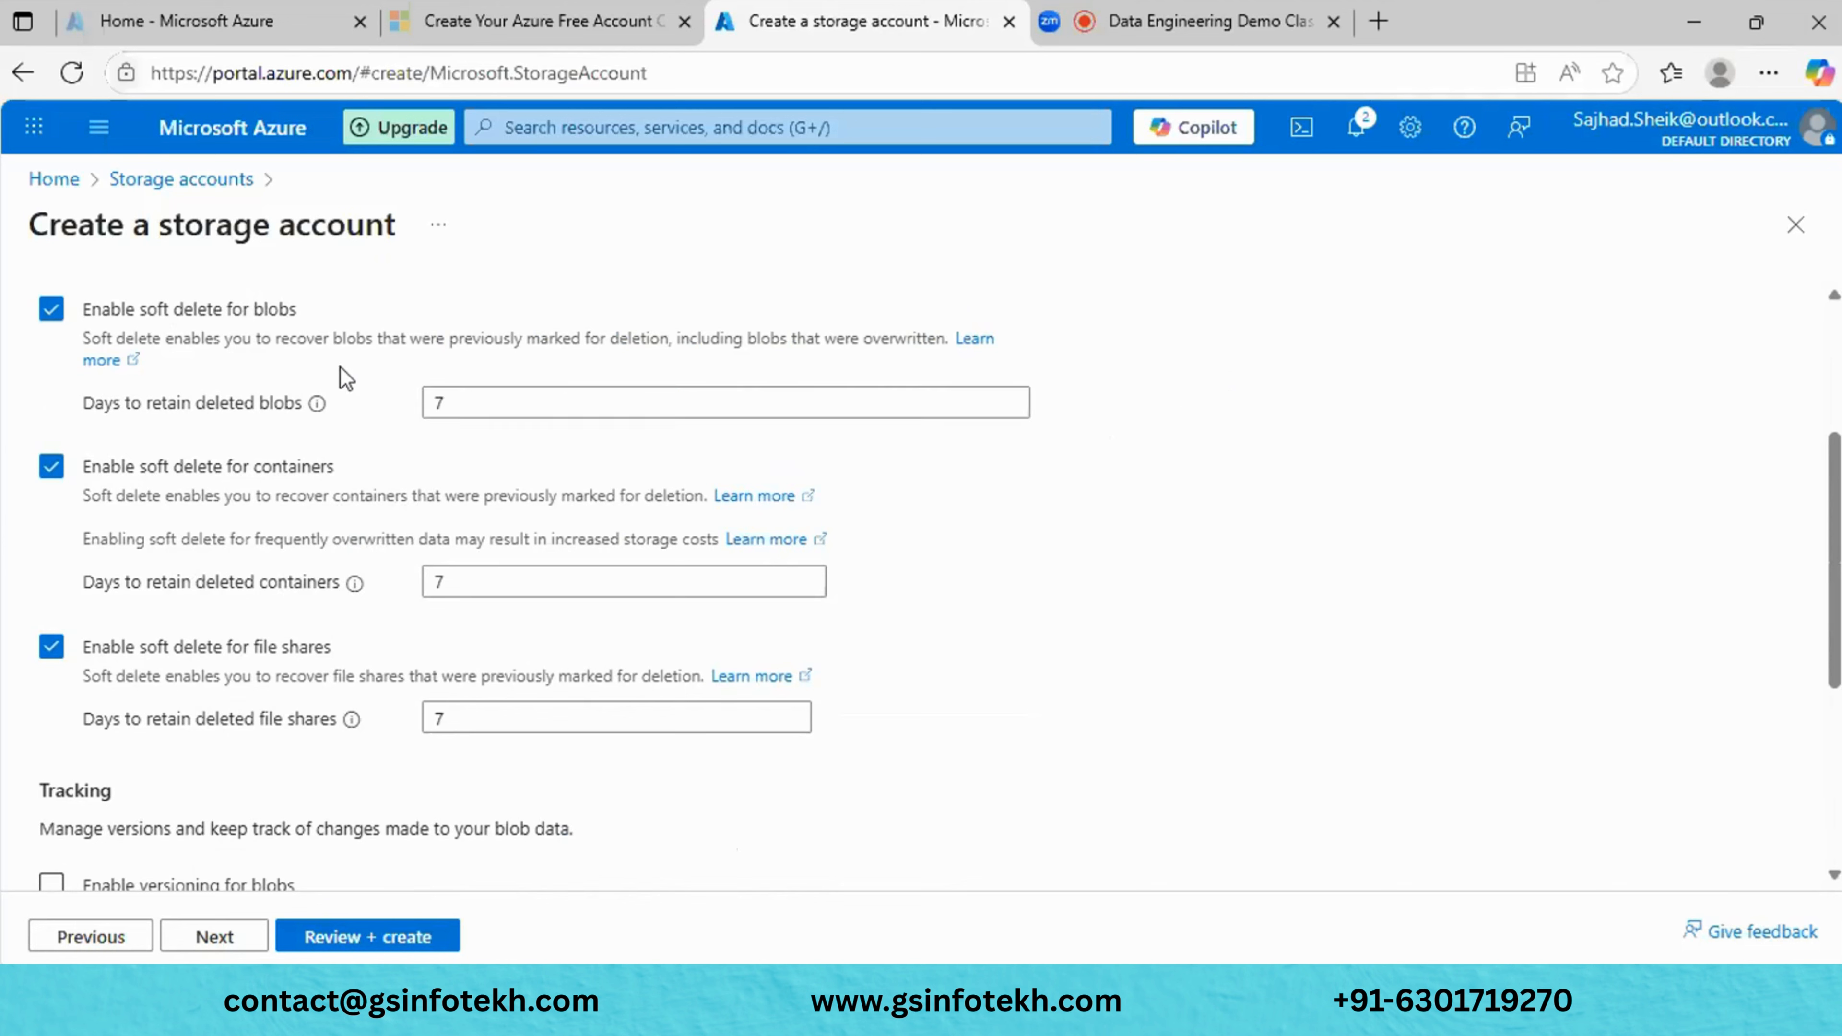
{"action": "left_click", "coordinate": [465, 401]}
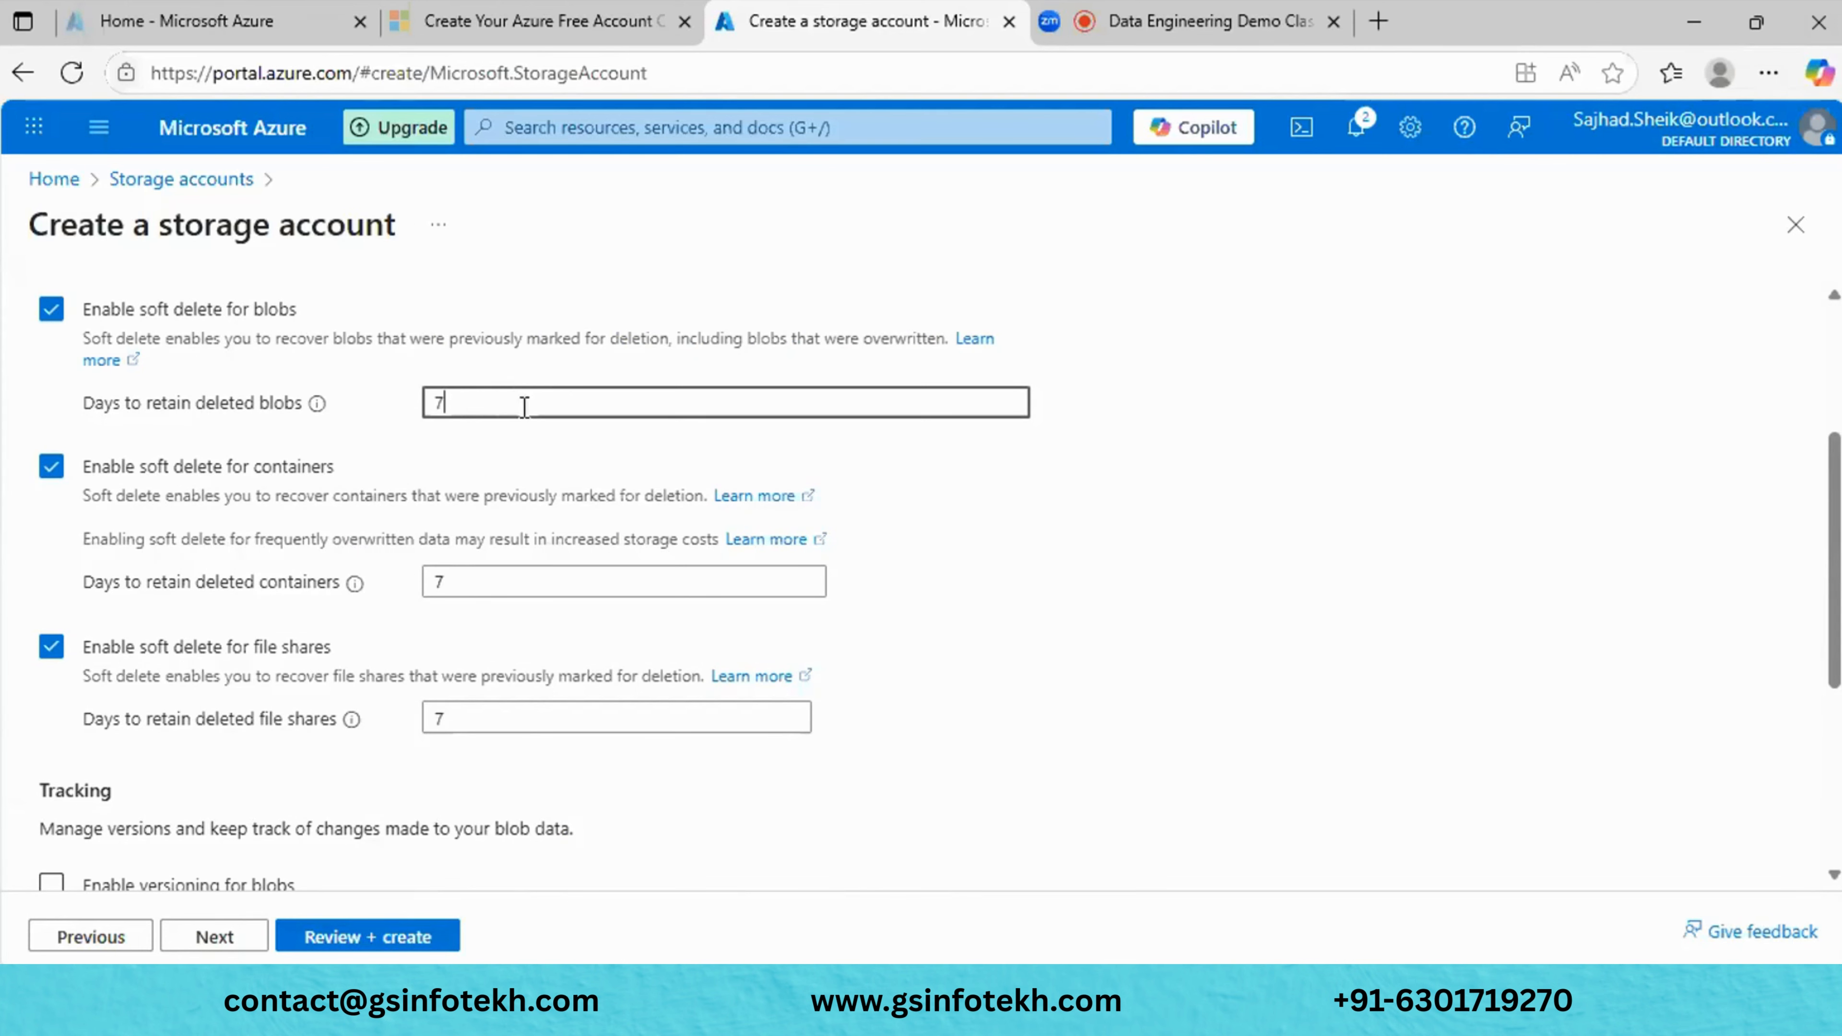
{"action": "scroll", "coordinate": [523, 404], "scroll_direction": "down", "scroll_amount": 2}
{"action": "scroll", "coordinate": [527, 411], "scroll_direction": "up", "scroll_amount": 4}
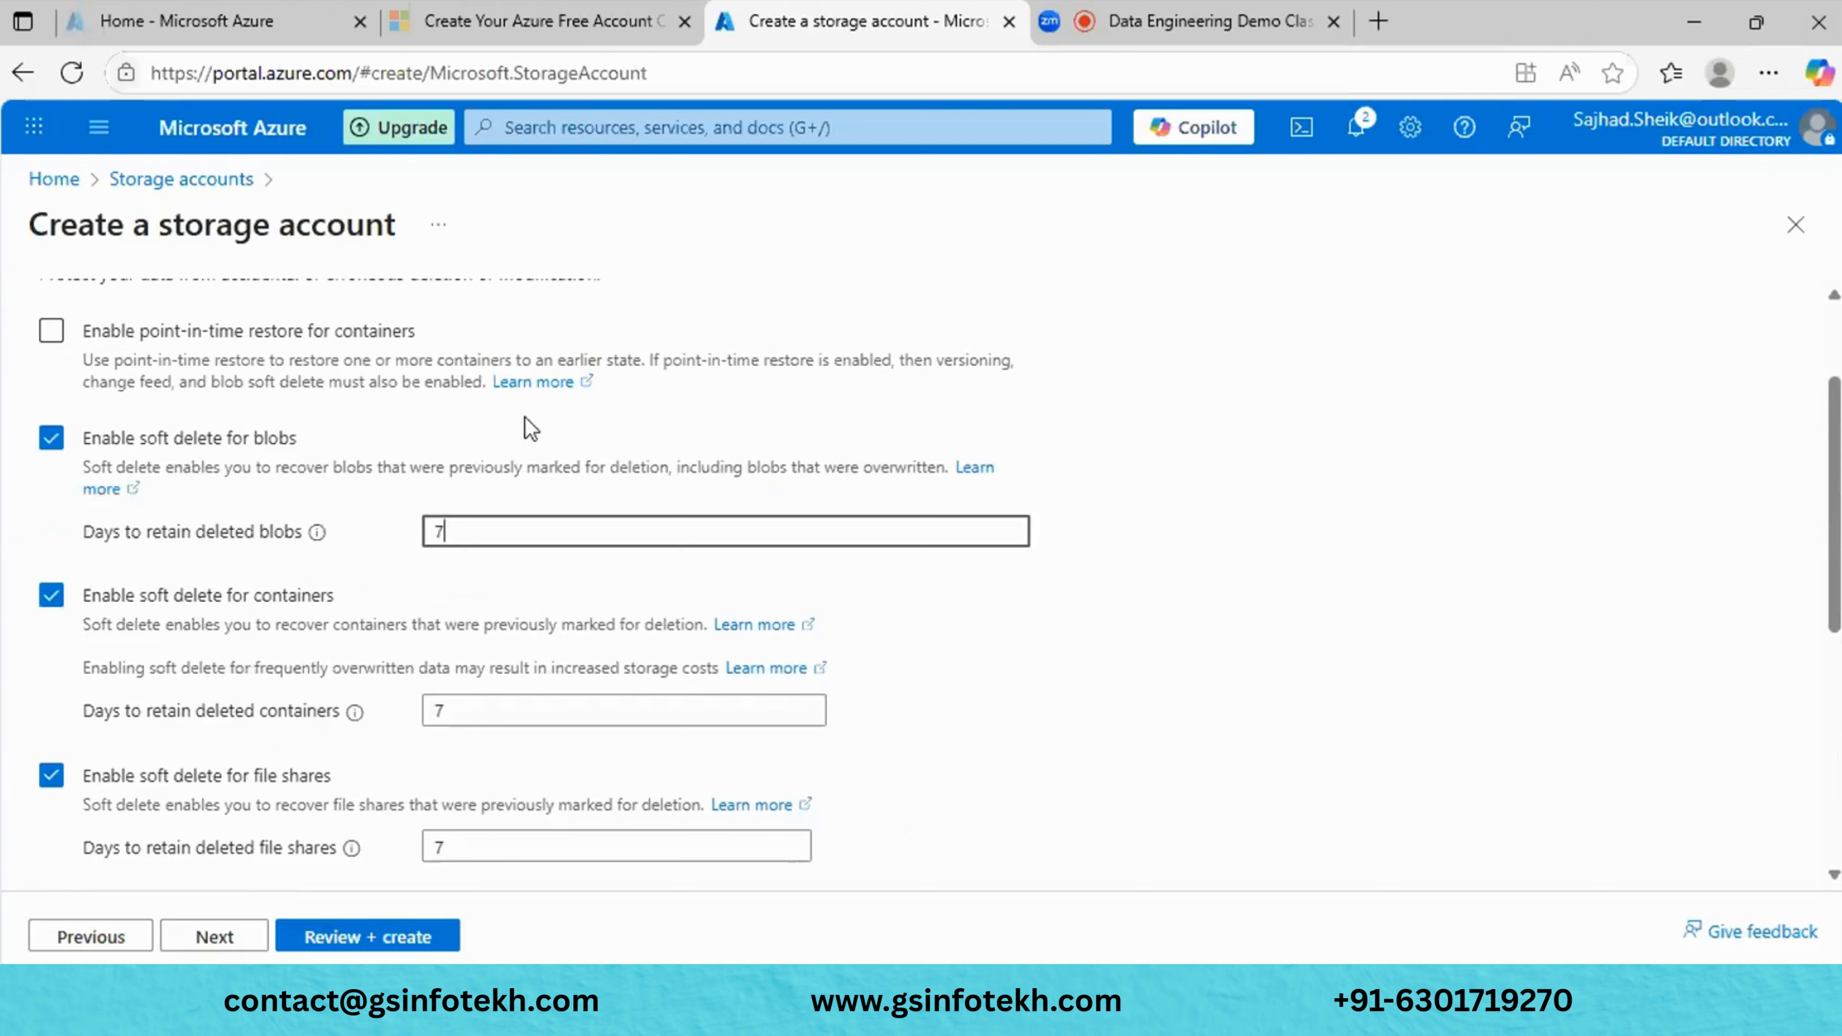
{"action": "scroll", "coordinate": [496, 544], "scroll_direction": "down", "scroll_amount": 2}
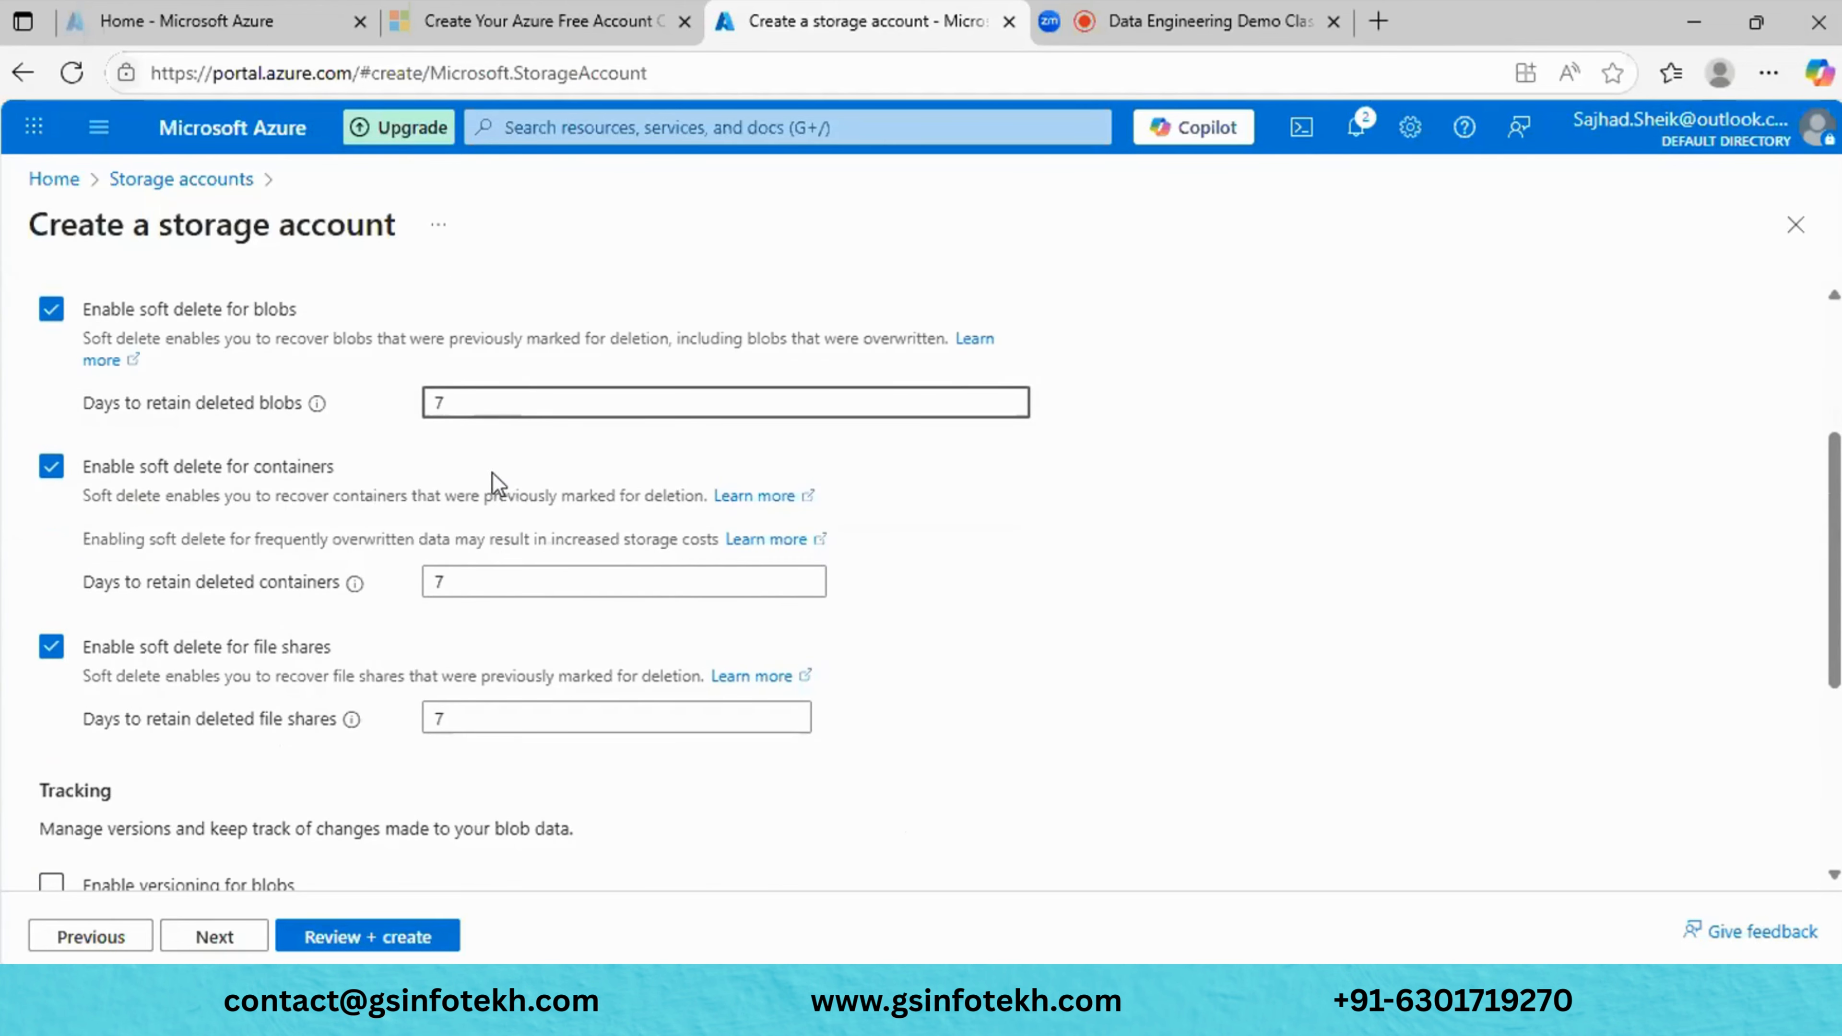
Examine the number of days set to retain deleted containers under the container soft delete option.
{"action": "scroll", "coordinate": [498, 481], "scroll_direction": "down", "scroll_amount": 2}
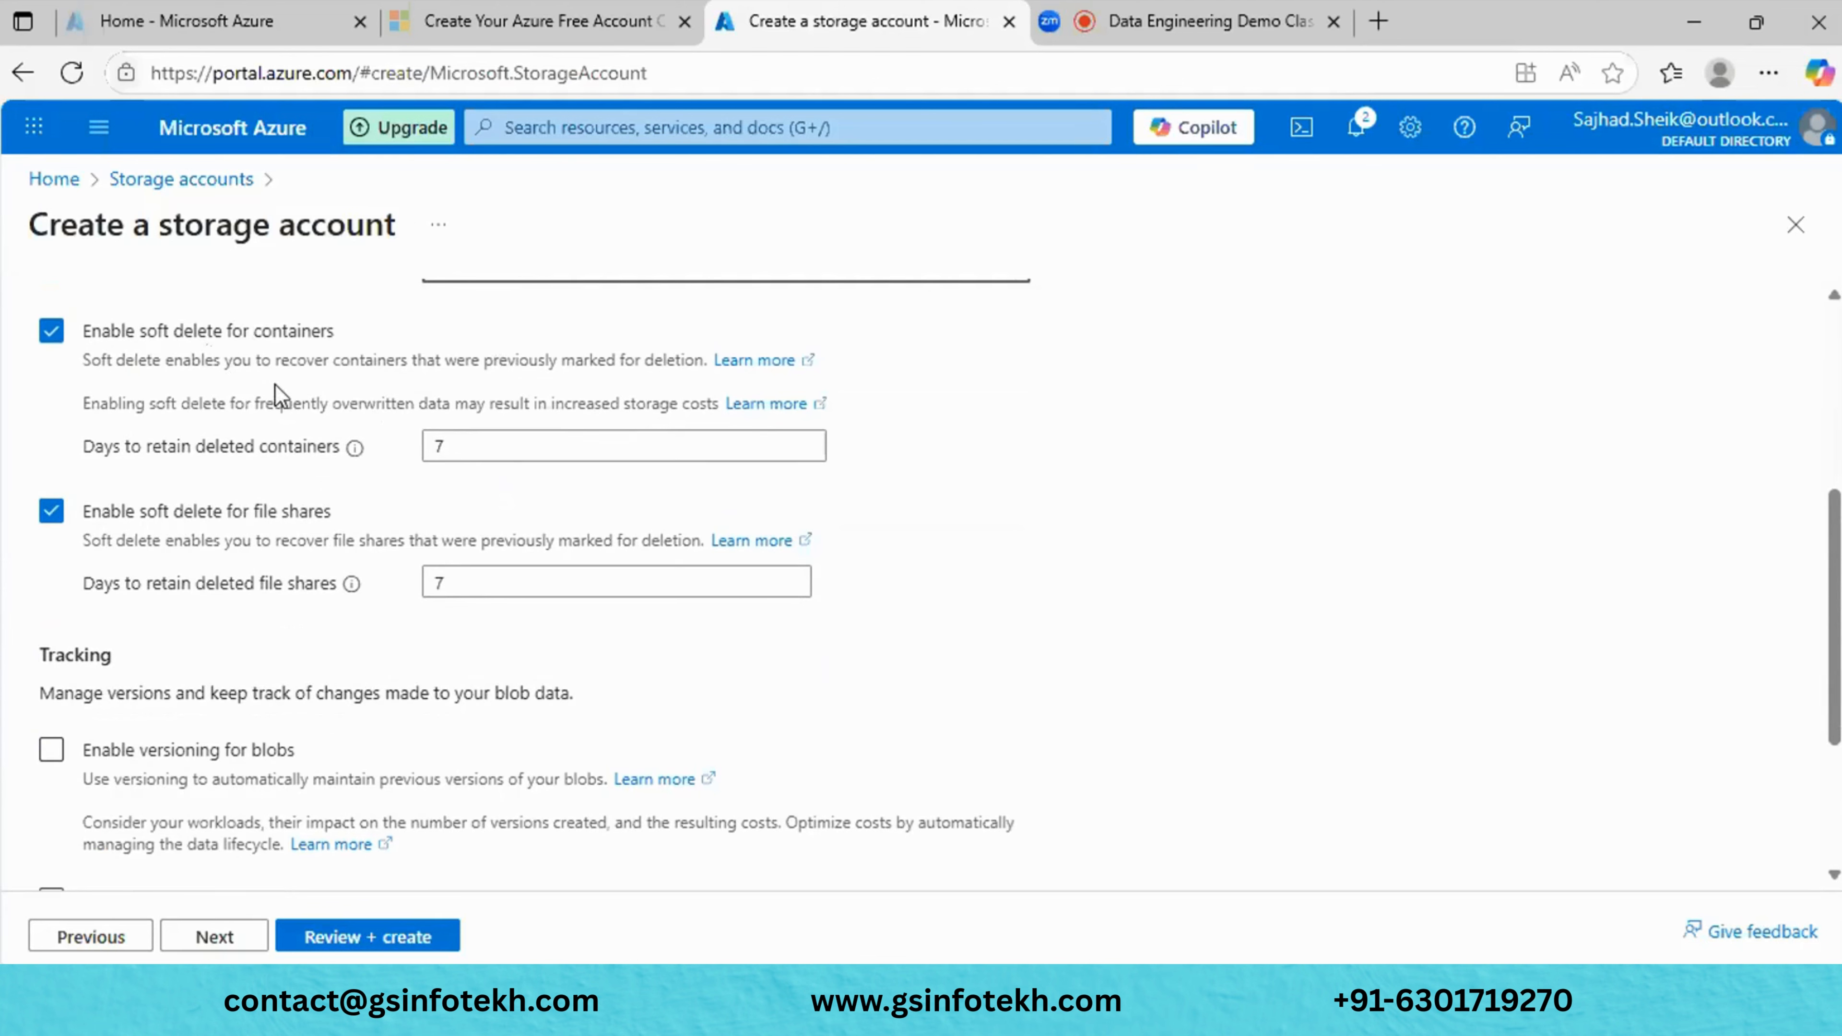
{"action": "left_click", "coordinate": [510, 443]}
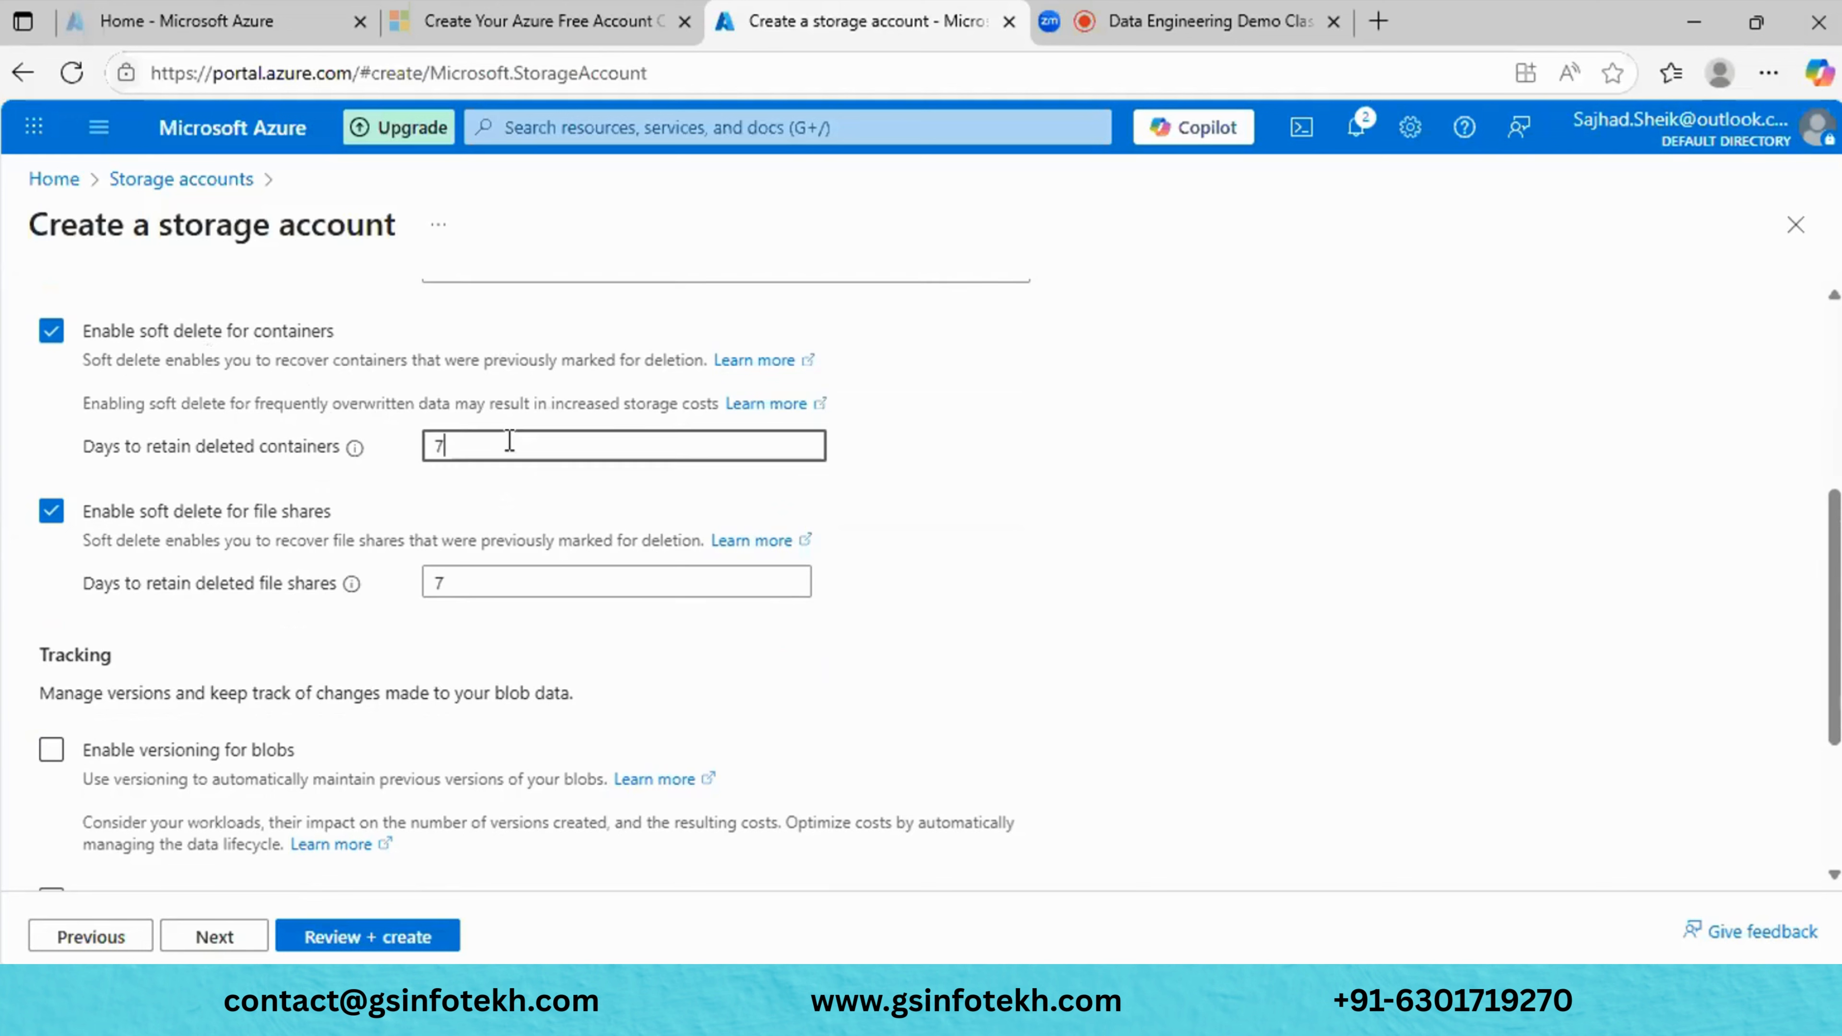
{"action": "left_click_drag", "start_coordinate": [445, 444], "coordinate": [429, 444]}
{"action": "left_click", "coordinate": [411, 511]}
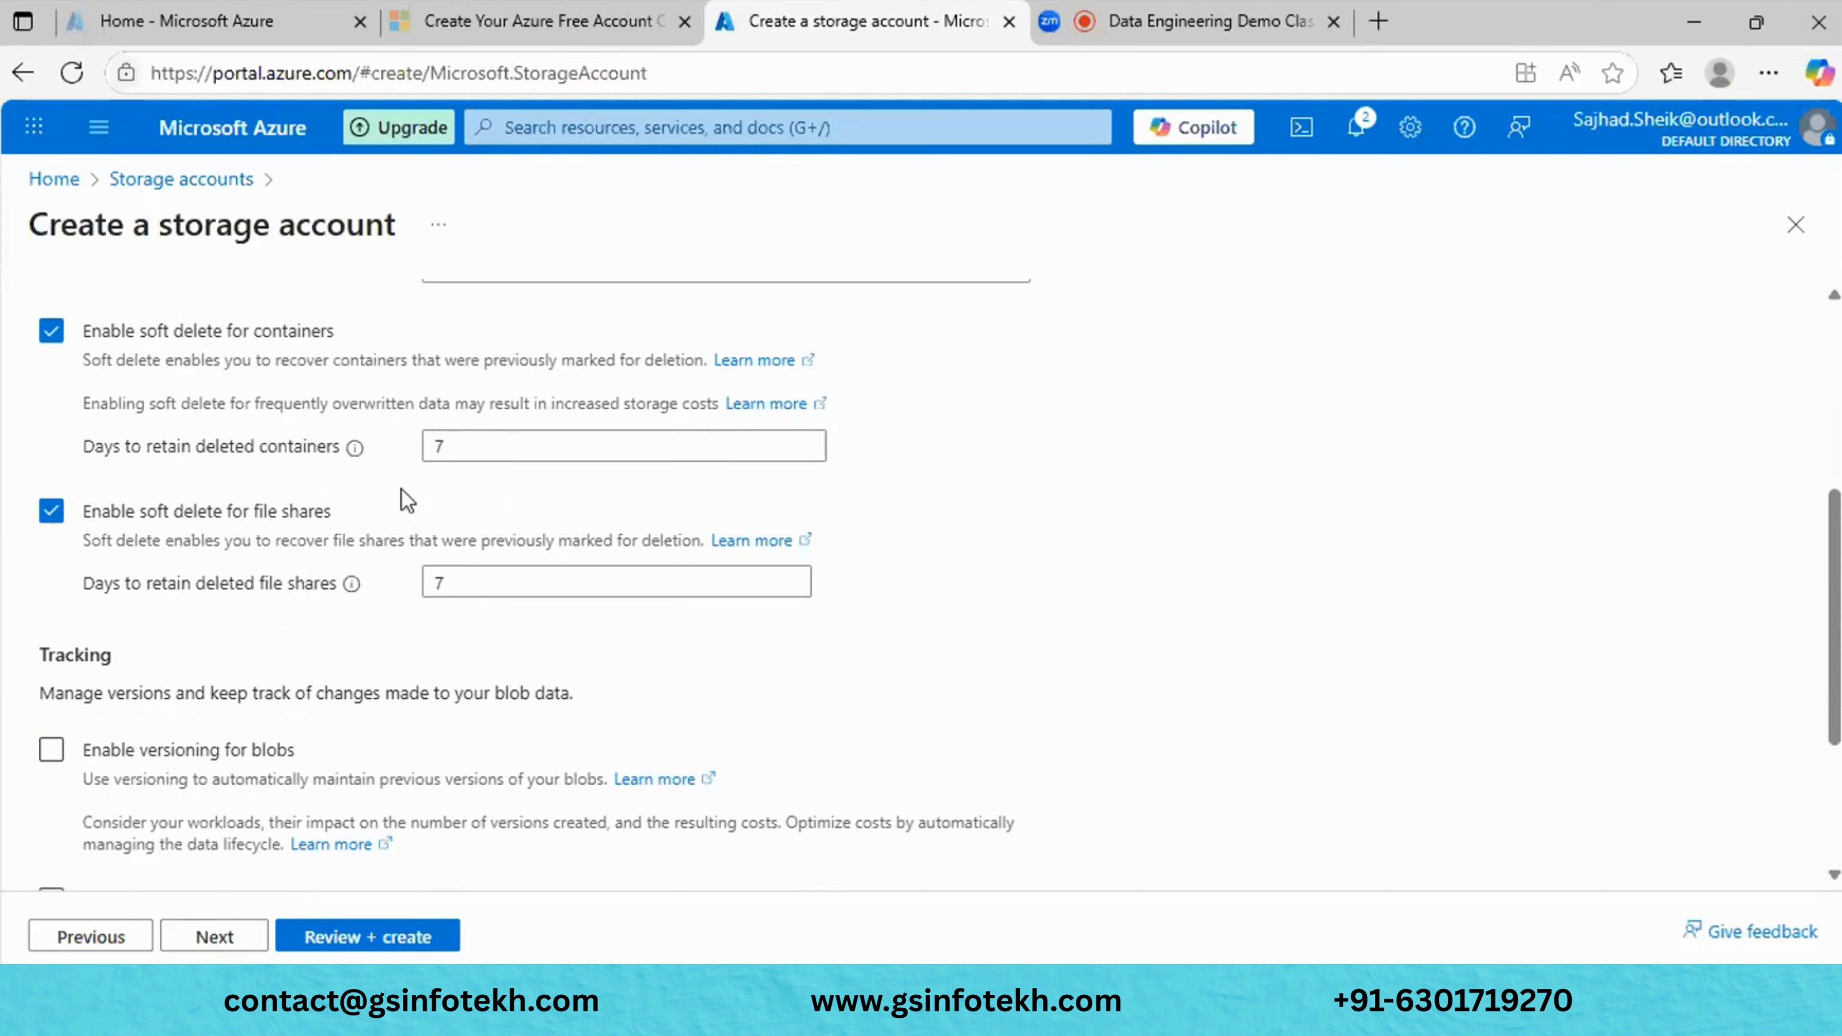
{"action": "left_click", "coordinate": [454, 445]}
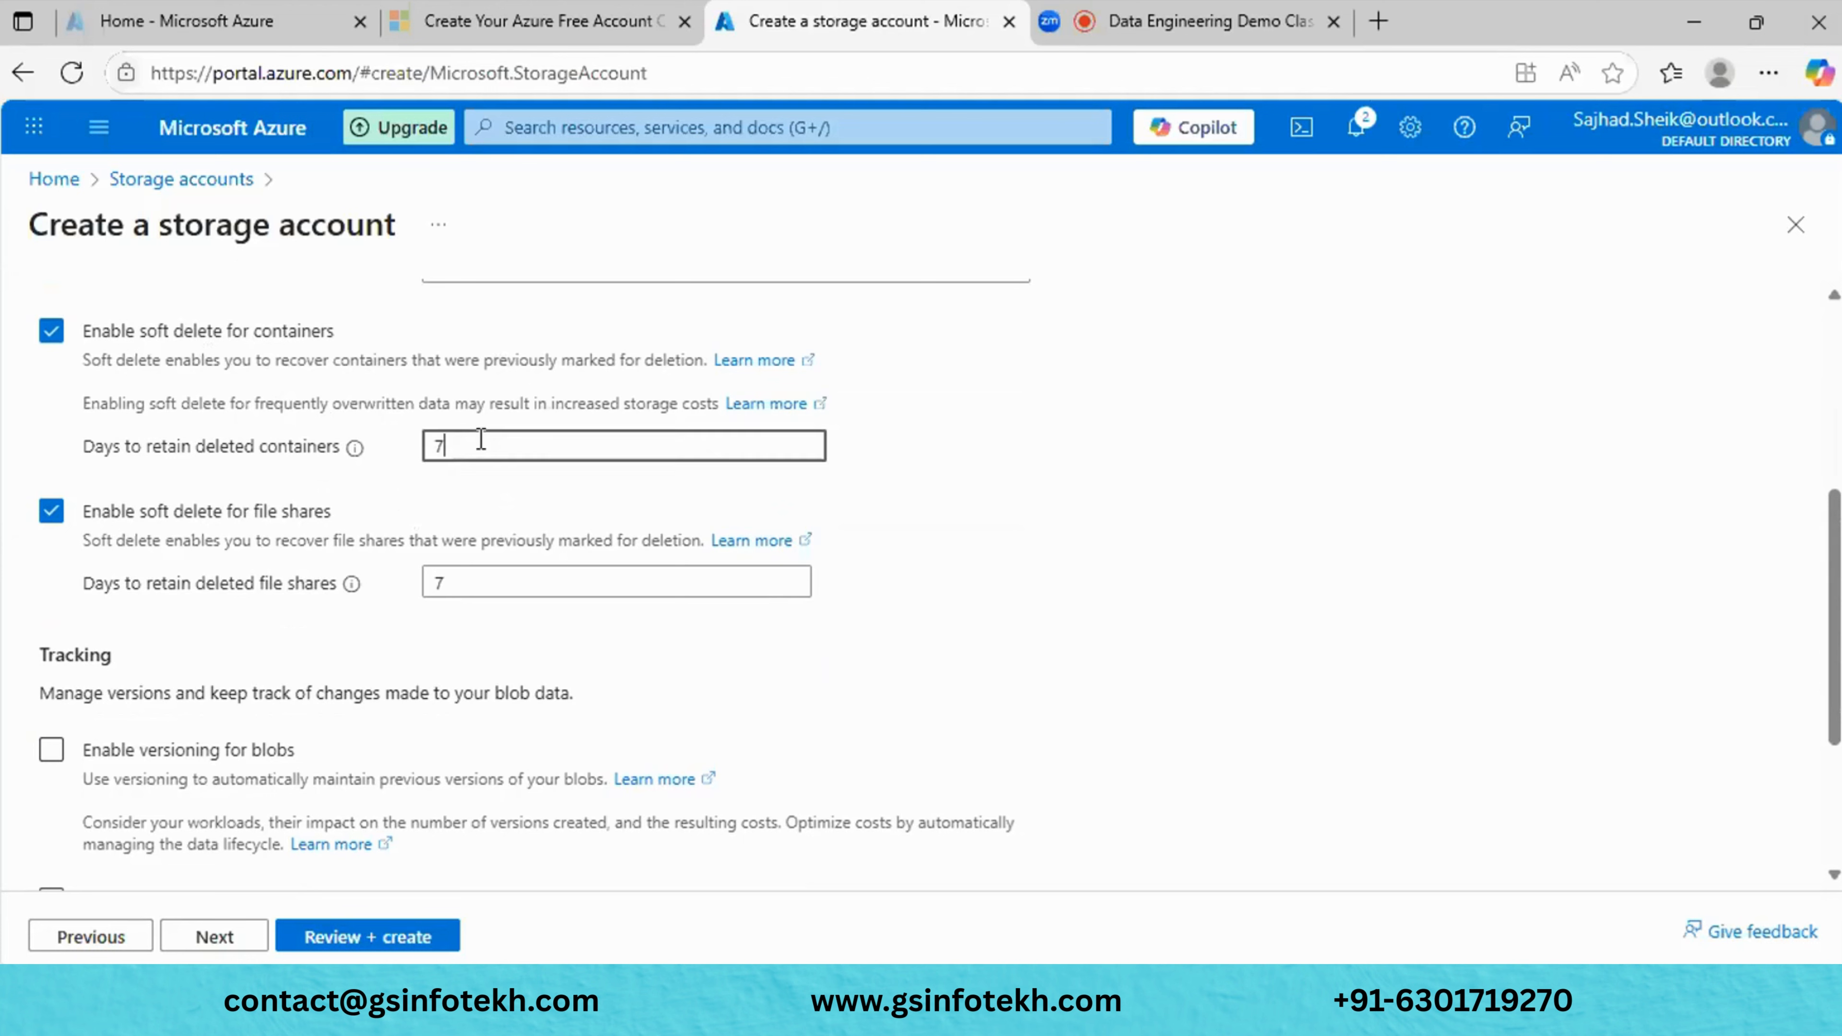
{"action": "left_click_drag", "start_coordinate": [451, 443], "coordinate": [413, 438]}
{"action": "left_click", "coordinate": [406, 503]}
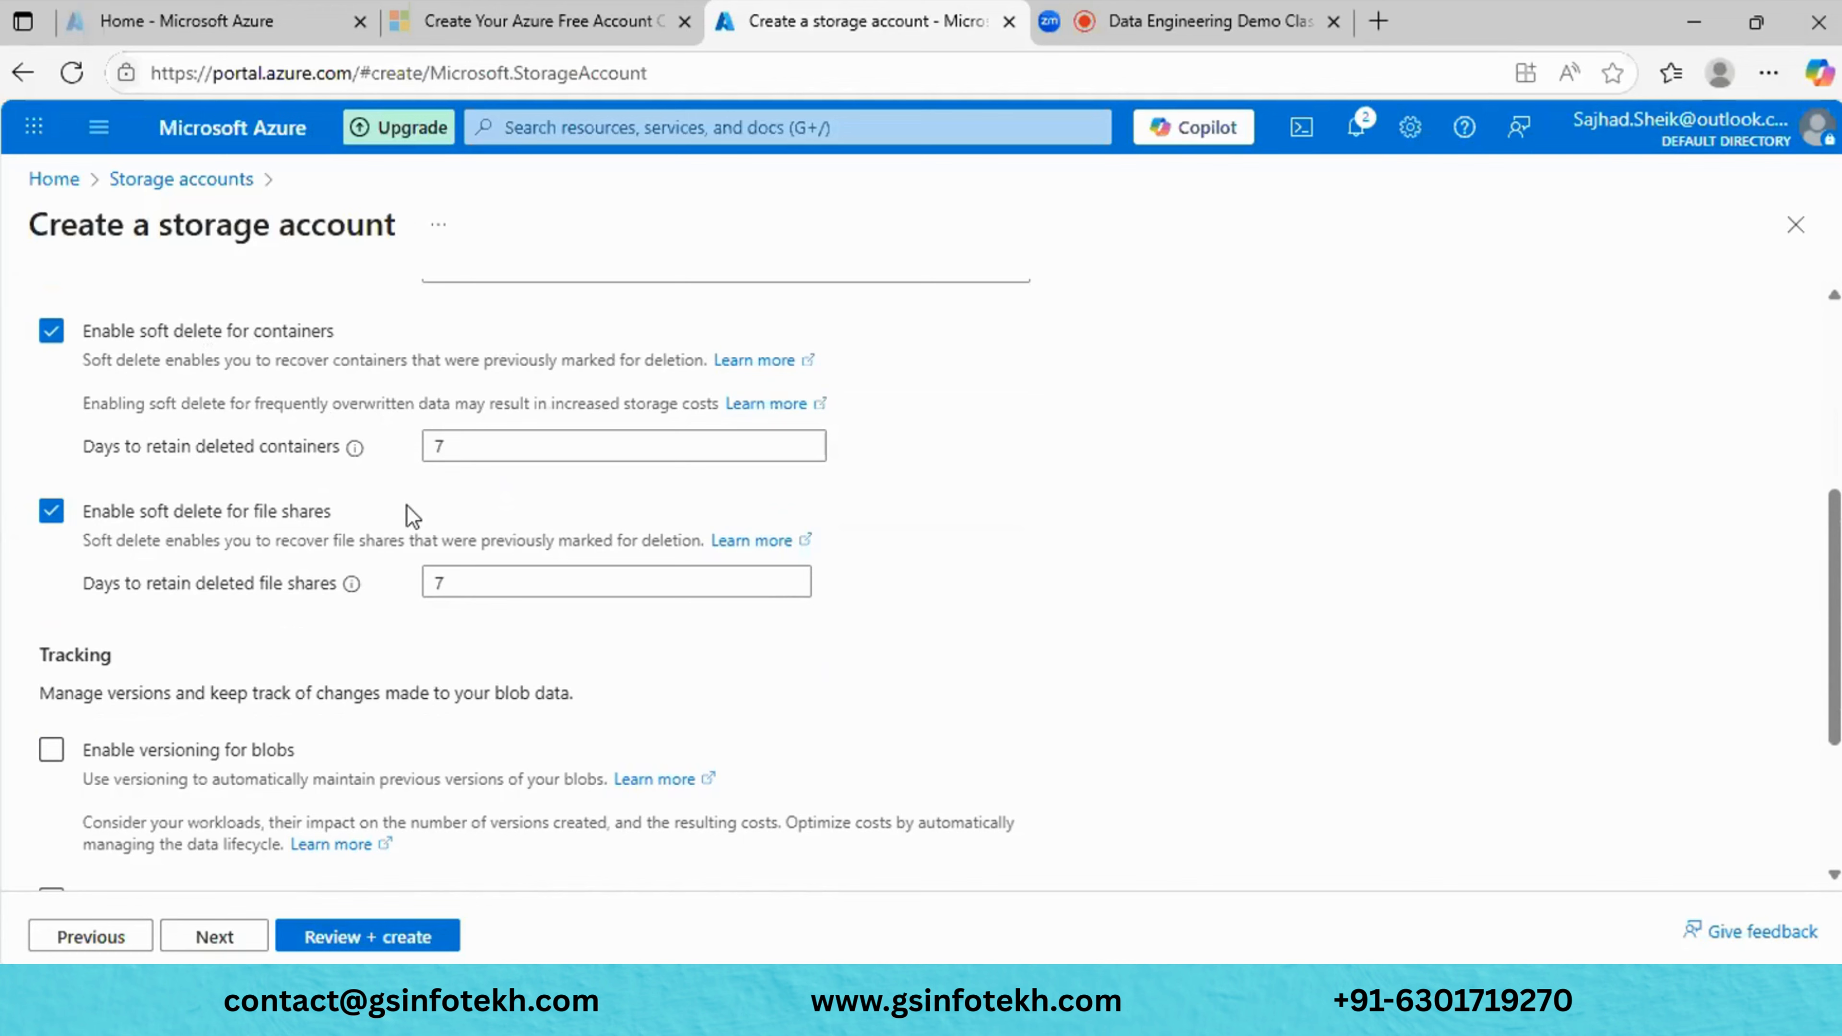
Review the file share soft delete, tracking and access control options, and proceed to the Encryption settings.
{"action": "scroll", "coordinate": [394, 504], "scroll_direction": "down", "scroll_amount": 2}
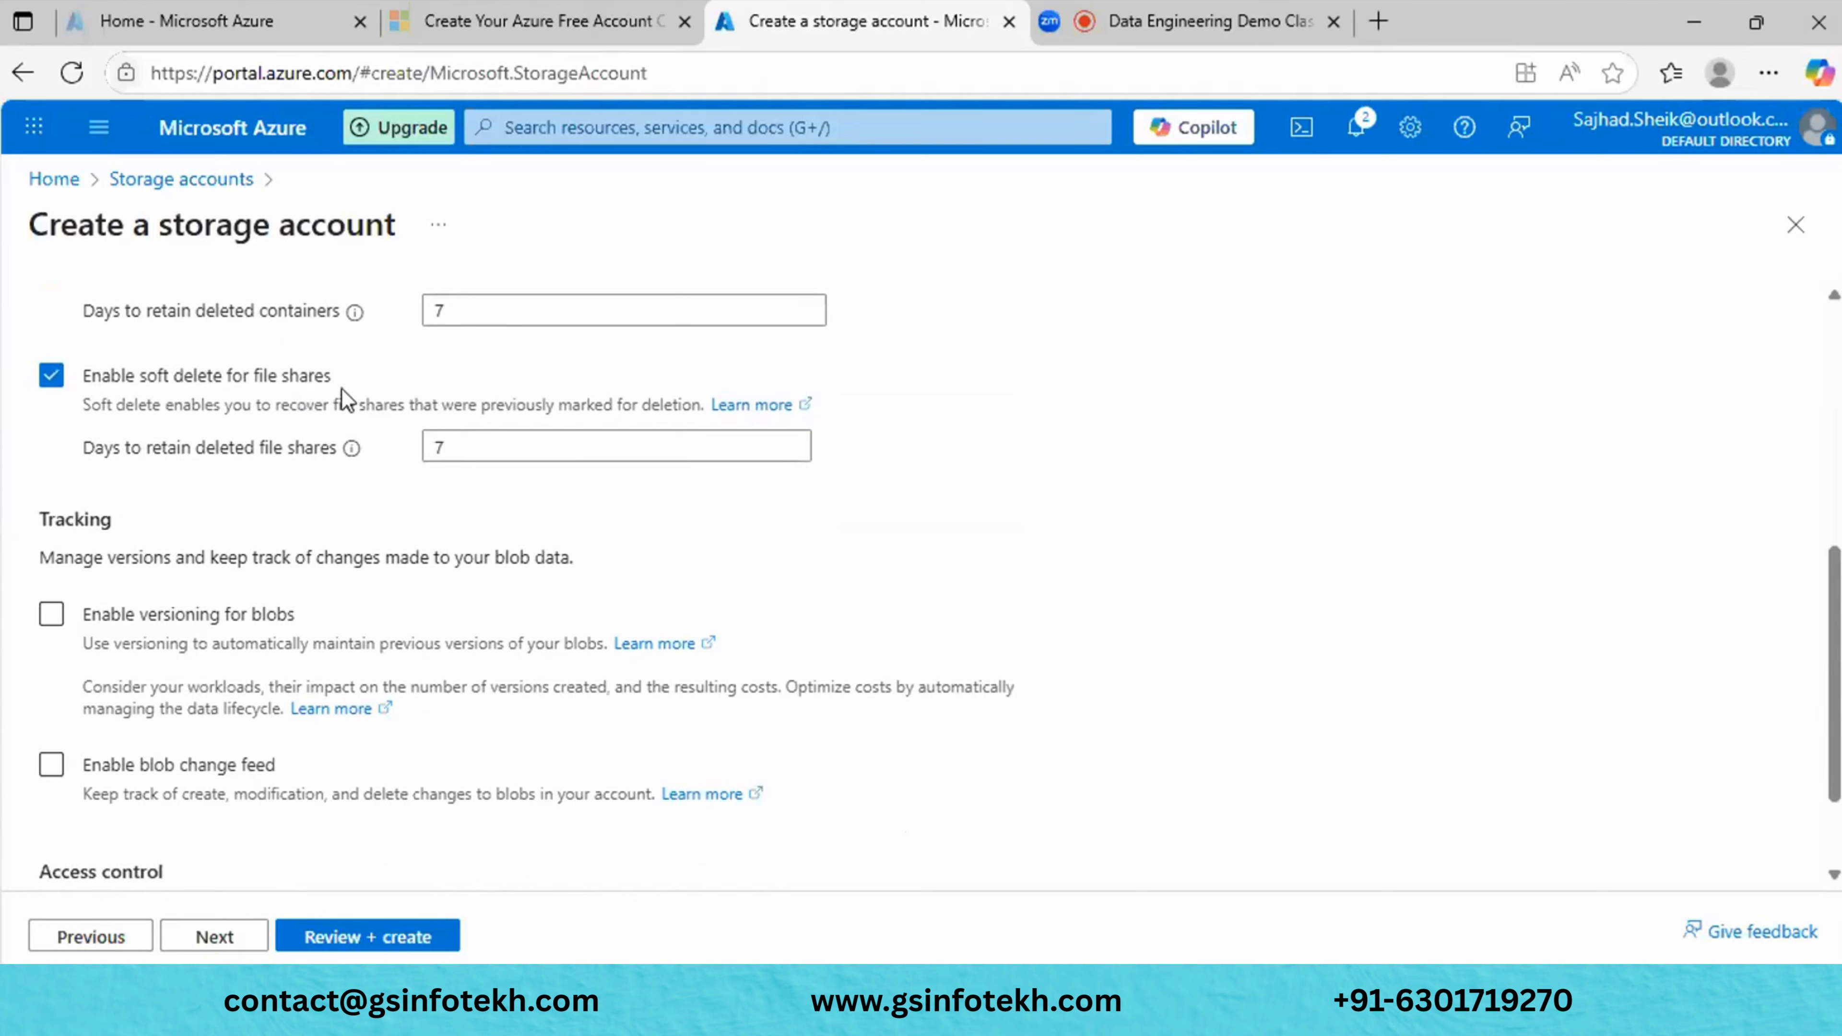
{"action": "left_click_drag", "start_coordinate": [334, 375], "coordinate": [276, 374]}
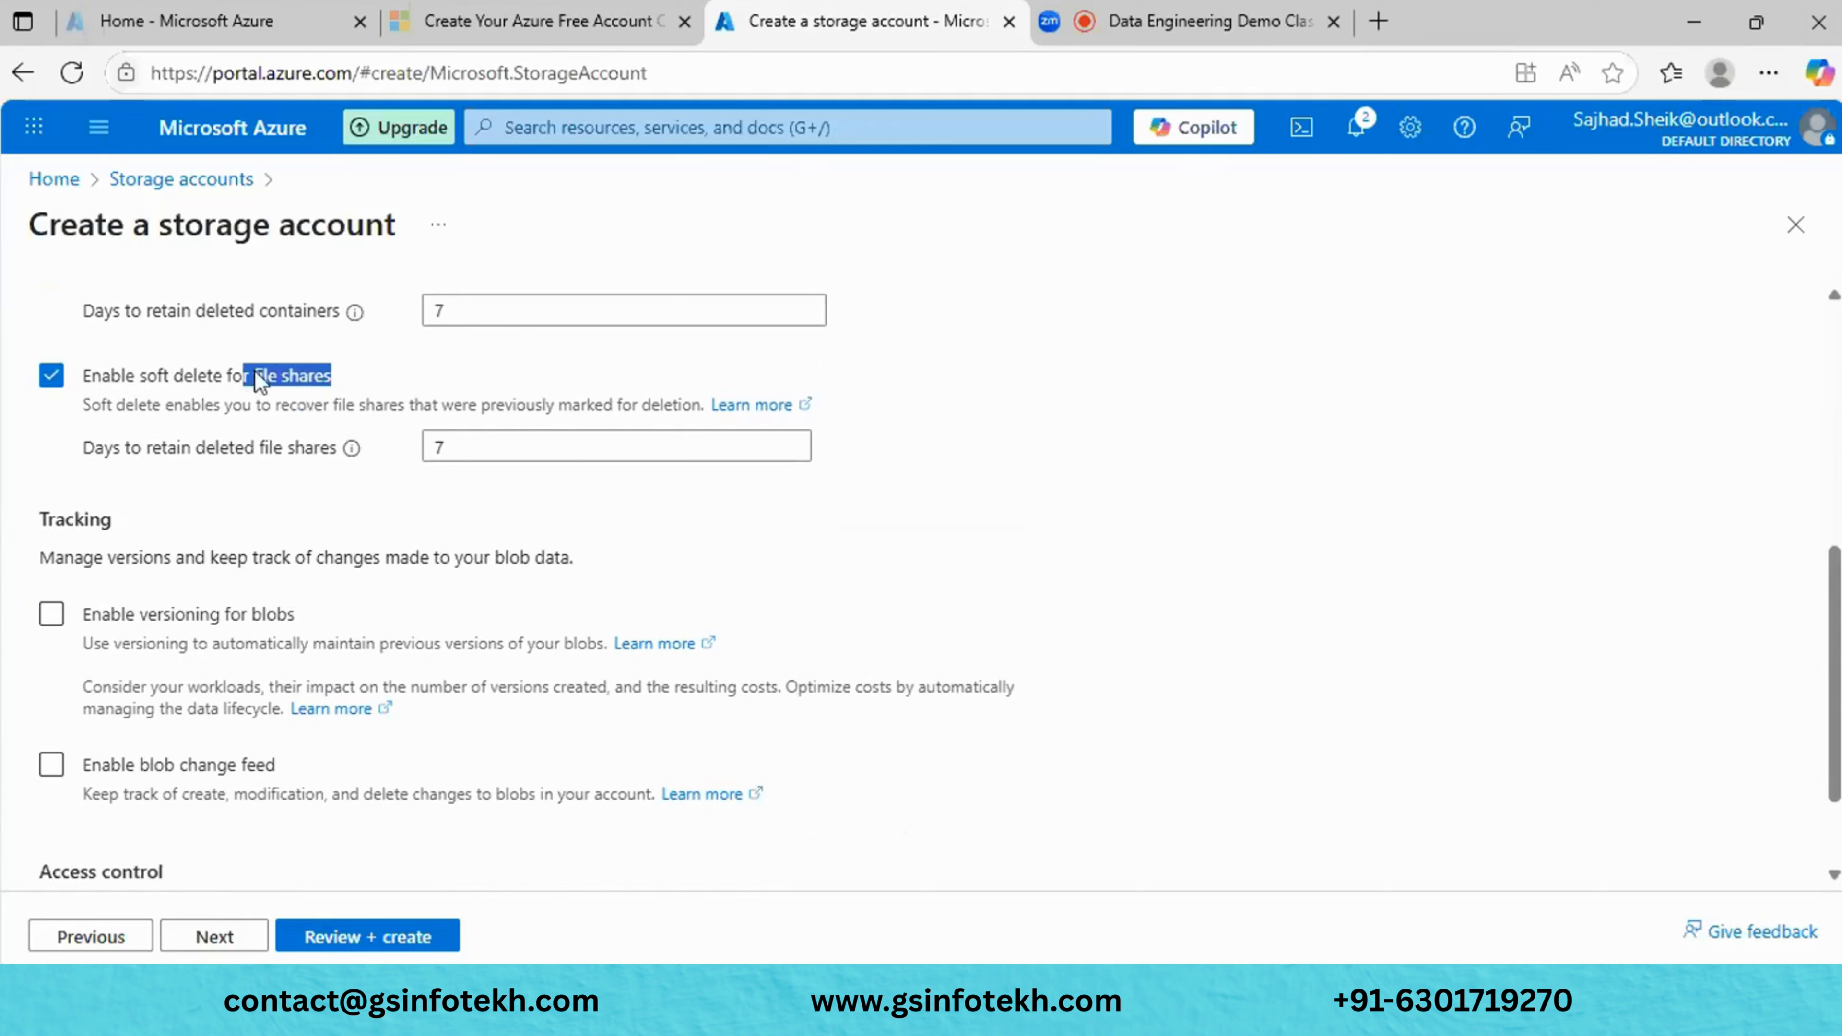
{"action": "left_click", "coordinate": [364, 452]}
{"action": "mouse_move", "coordinate": [353, 457]}
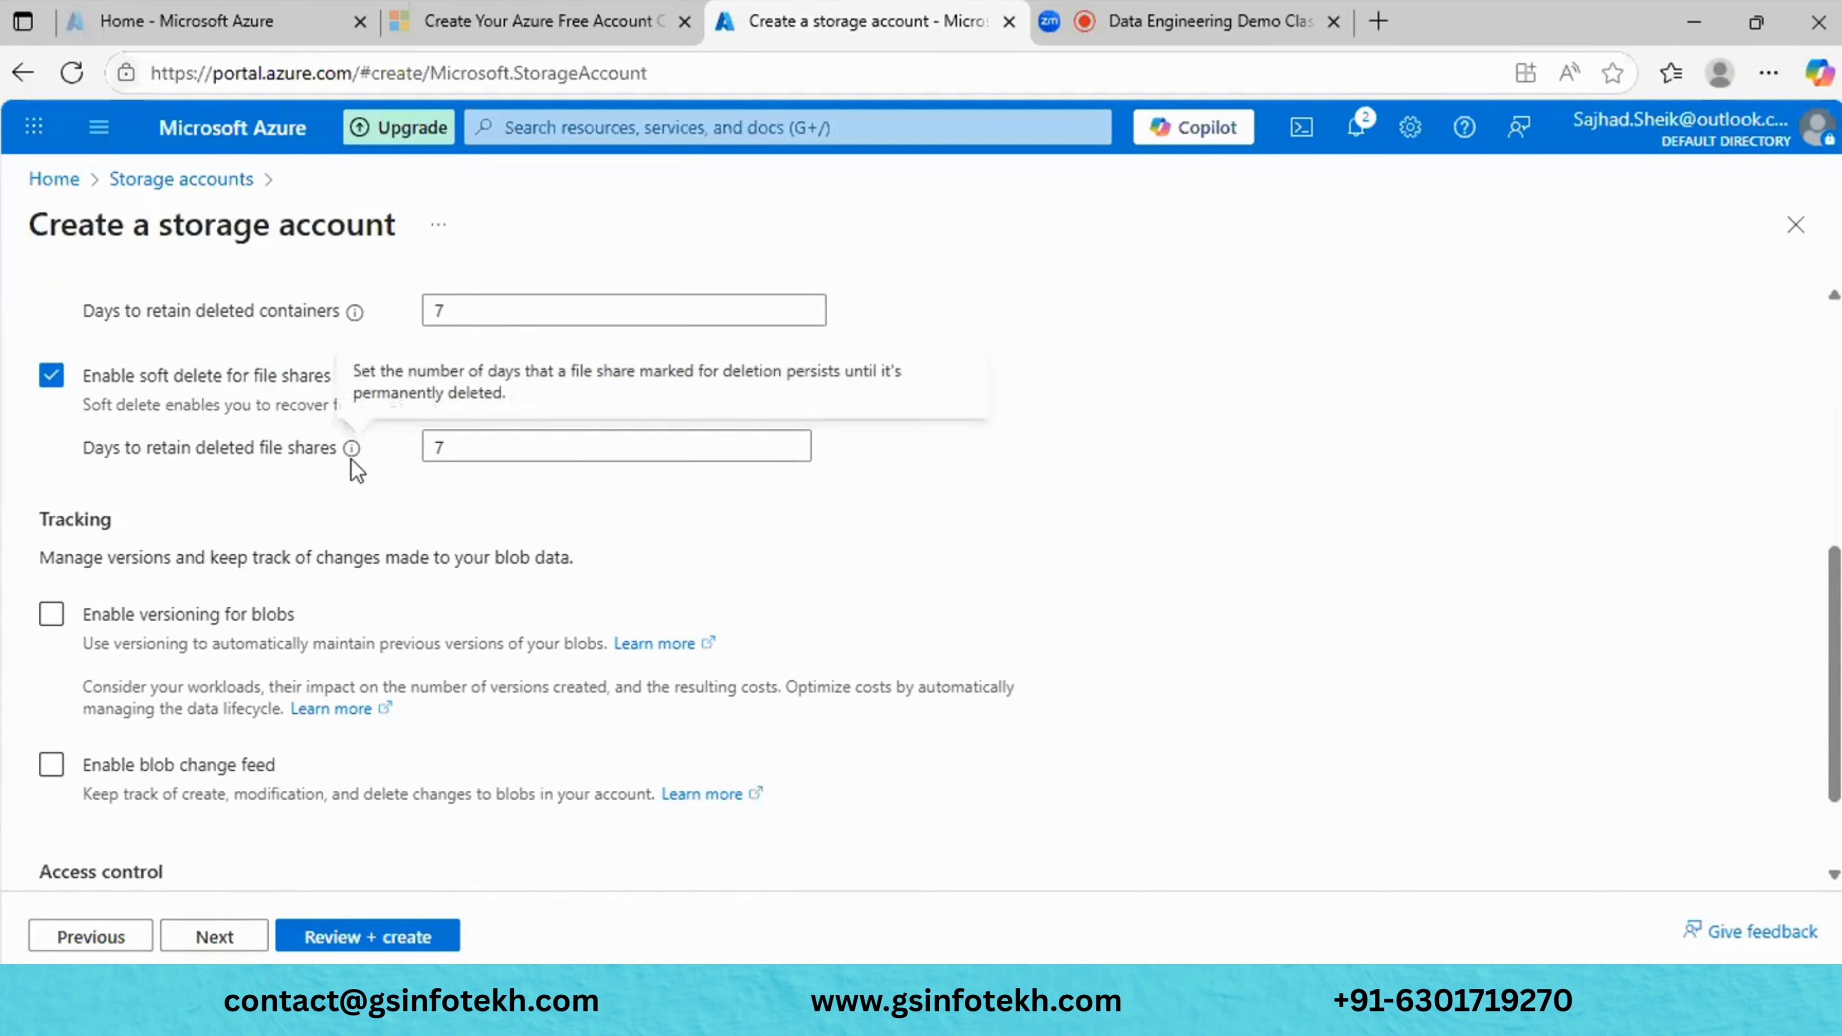
{"action": "scroll", "coordinate": [358, 479], "scroll_direction": "down", "scroll_amount": 2}
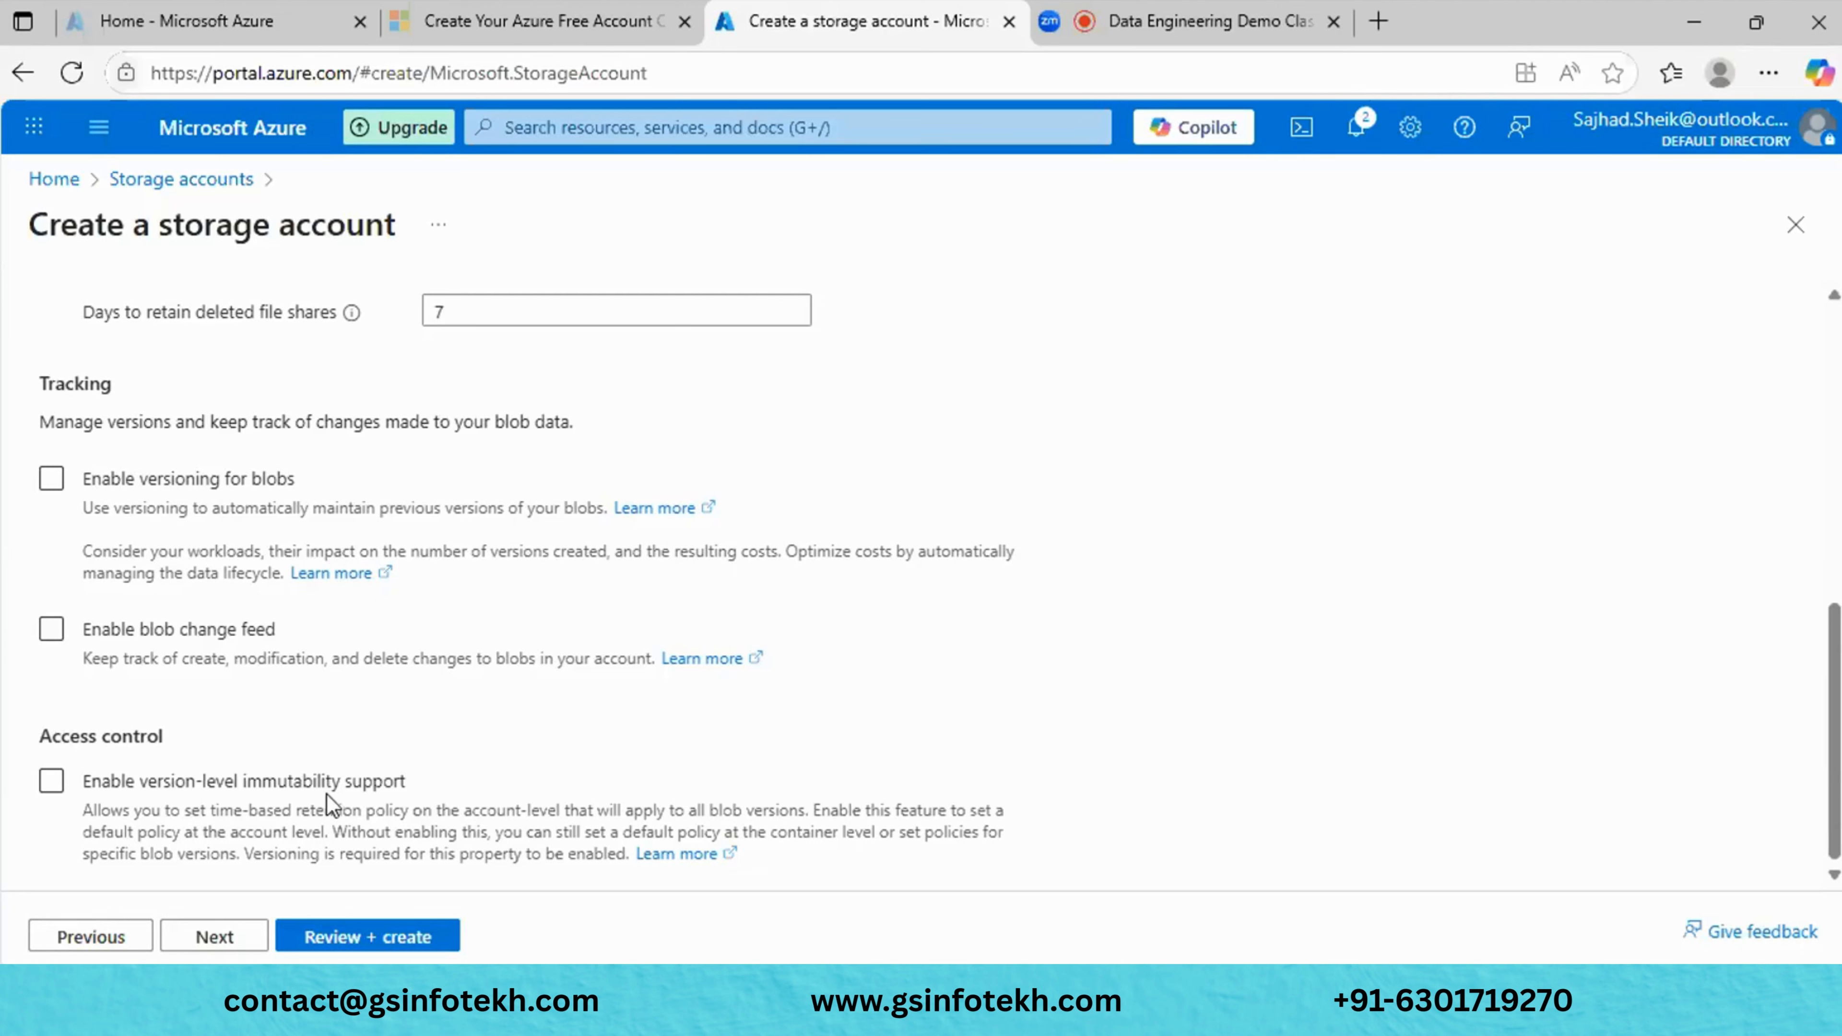
{"action": "left_click", "coordinate": [234, 946]}
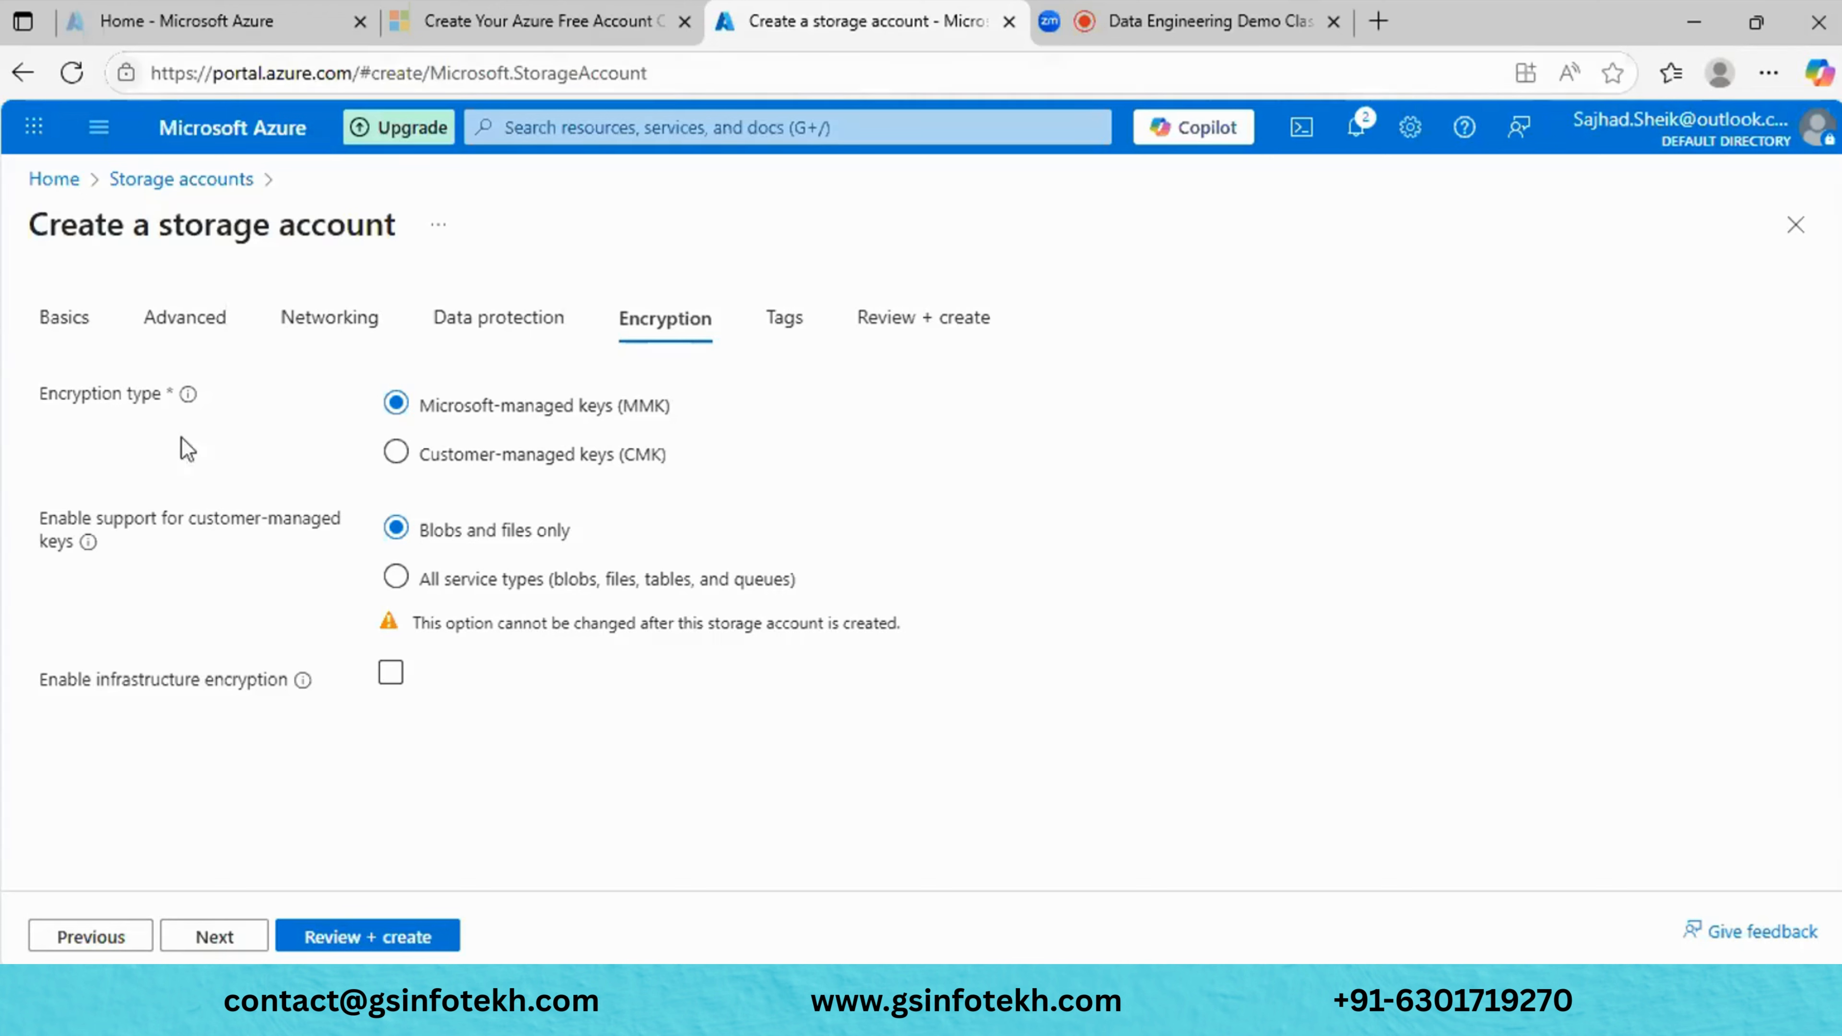
Switch the encryption type to customer-managed keys to examine its key options, and set it back to Microsoft-managed keys.
{"action": "mouse_move", "coordinate": [191, 409]}
{"action": "left_click", "coordinate": [538, 467]}
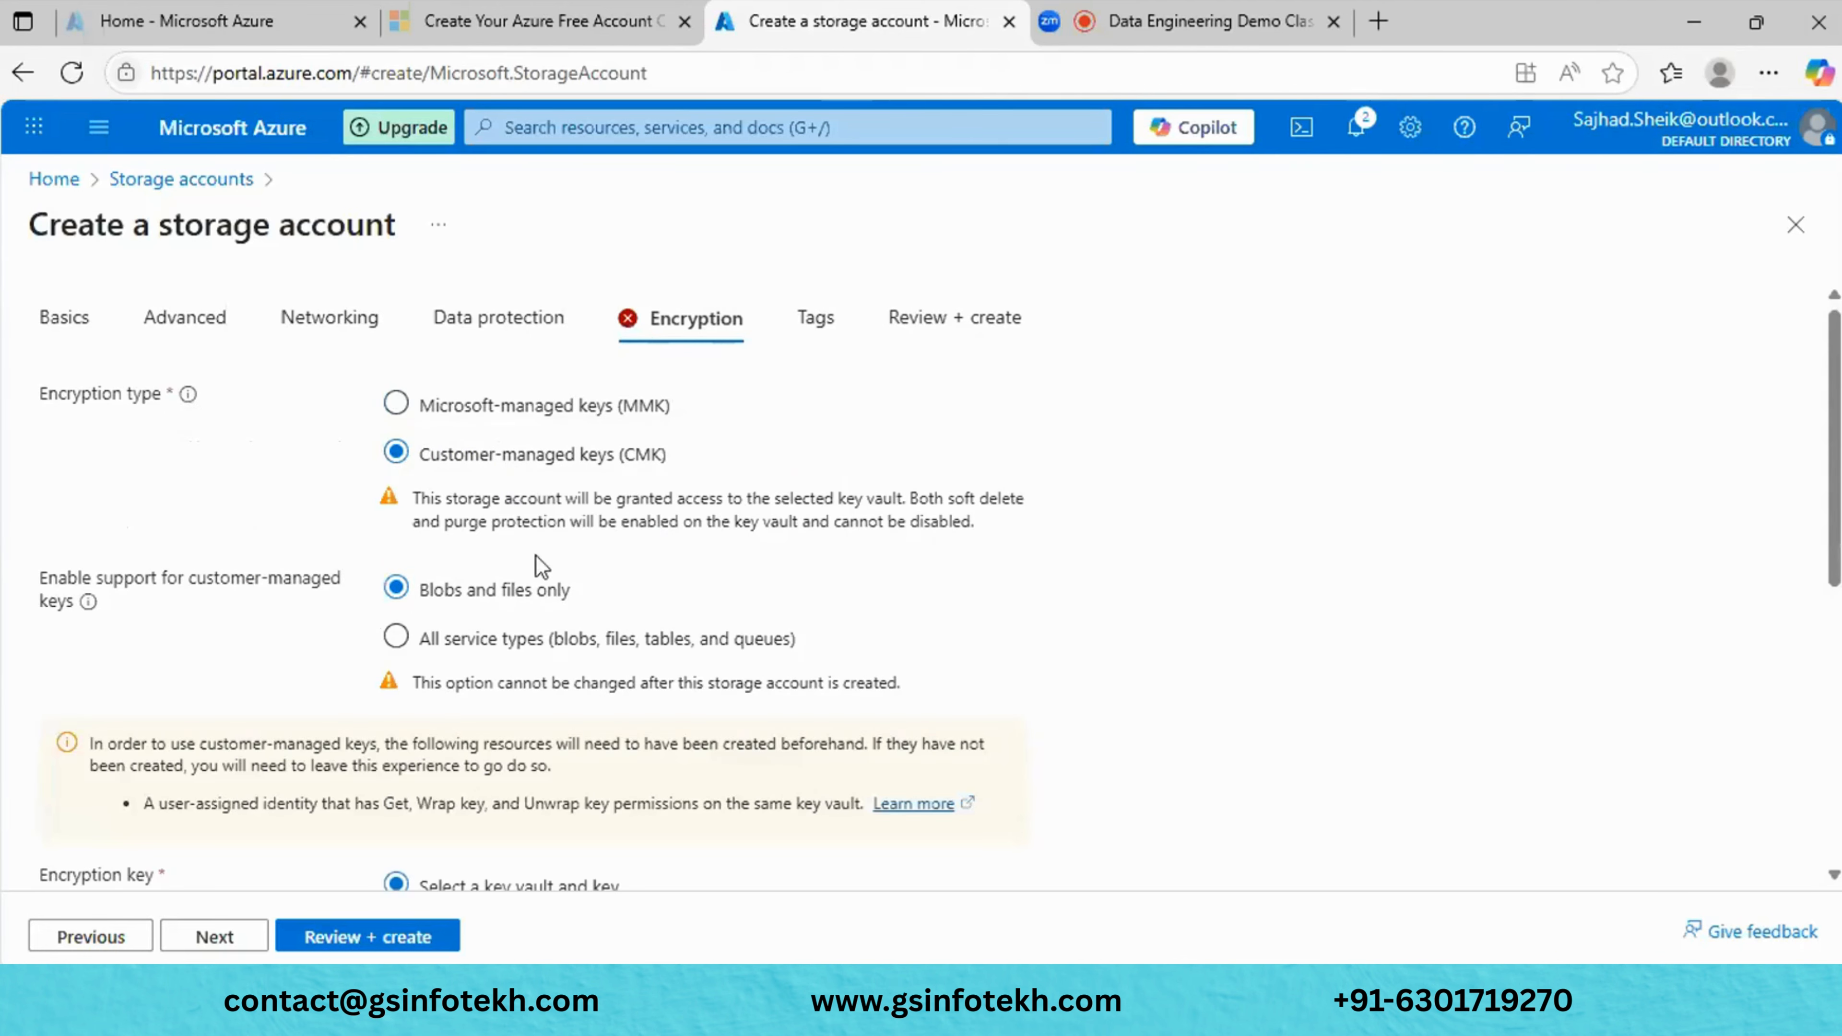
{"action": "scroll", "coordinate": [602, 622], "scroll_direction": "down", "scroll_amount": 2}
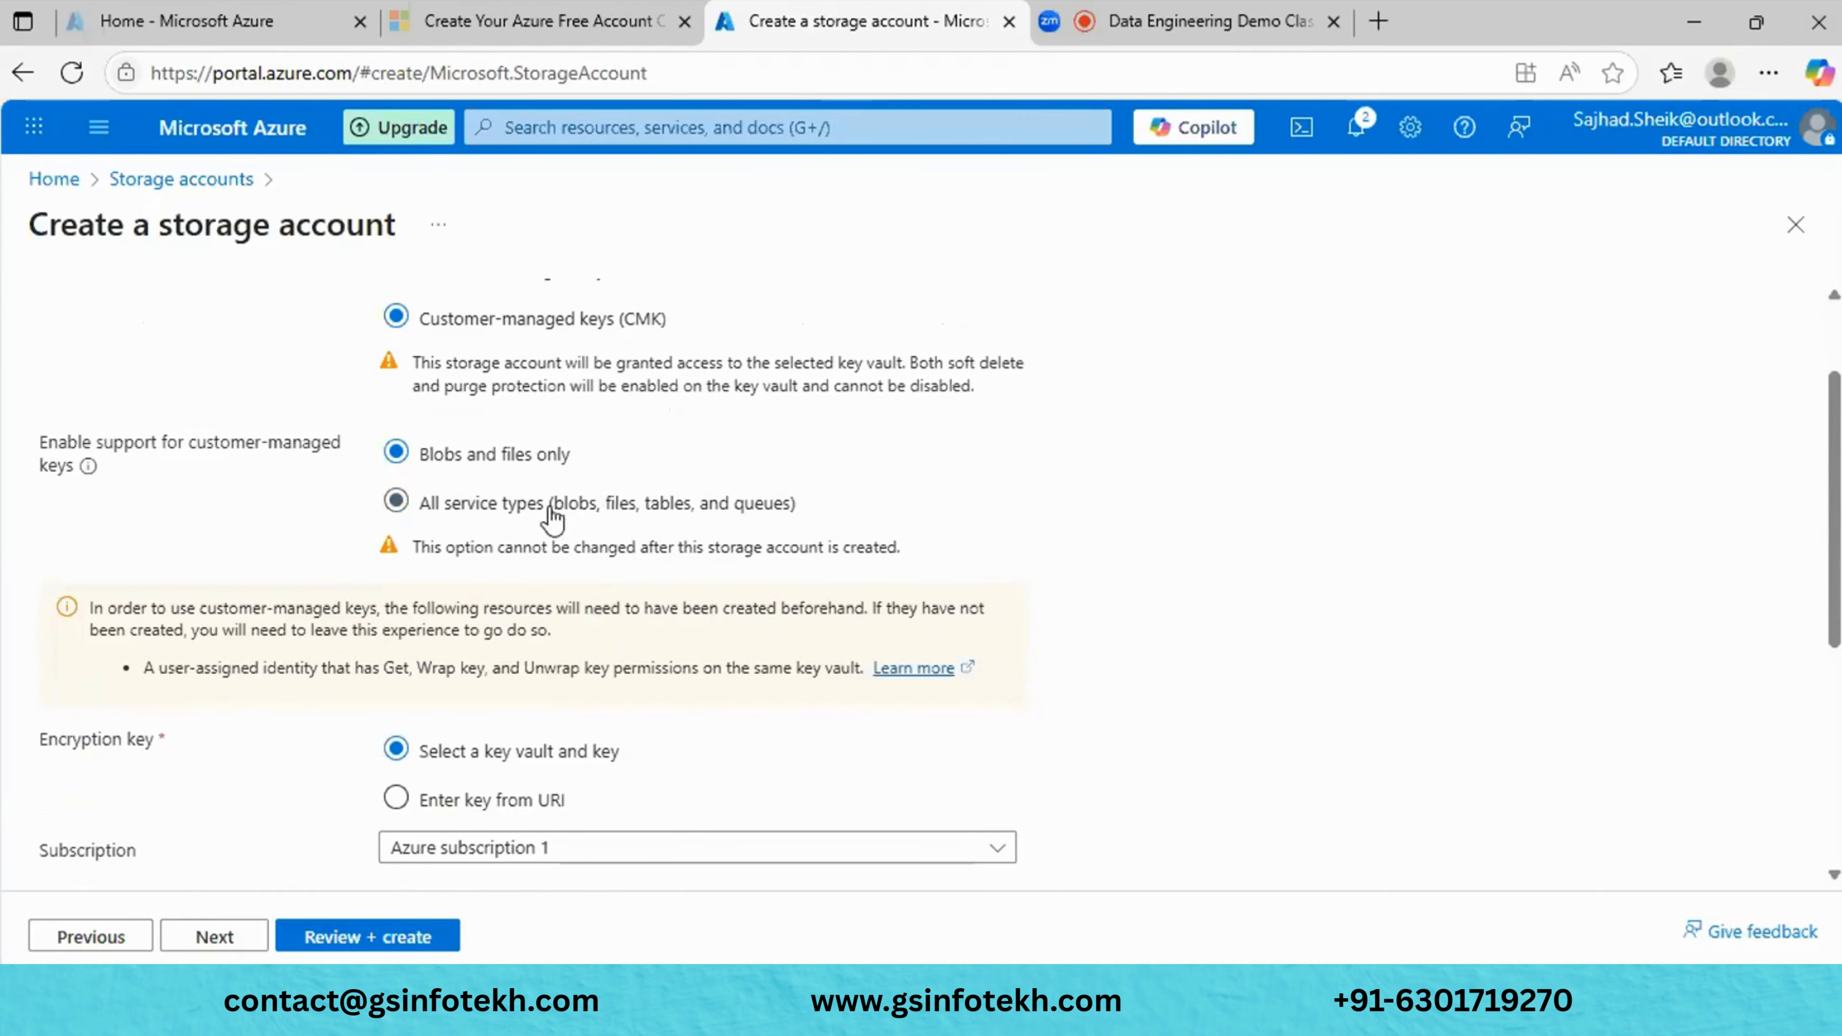
{"action": "scroll", "coordinate": [545, 774], "scroll_direction": "down", "scroll_amount": 6}
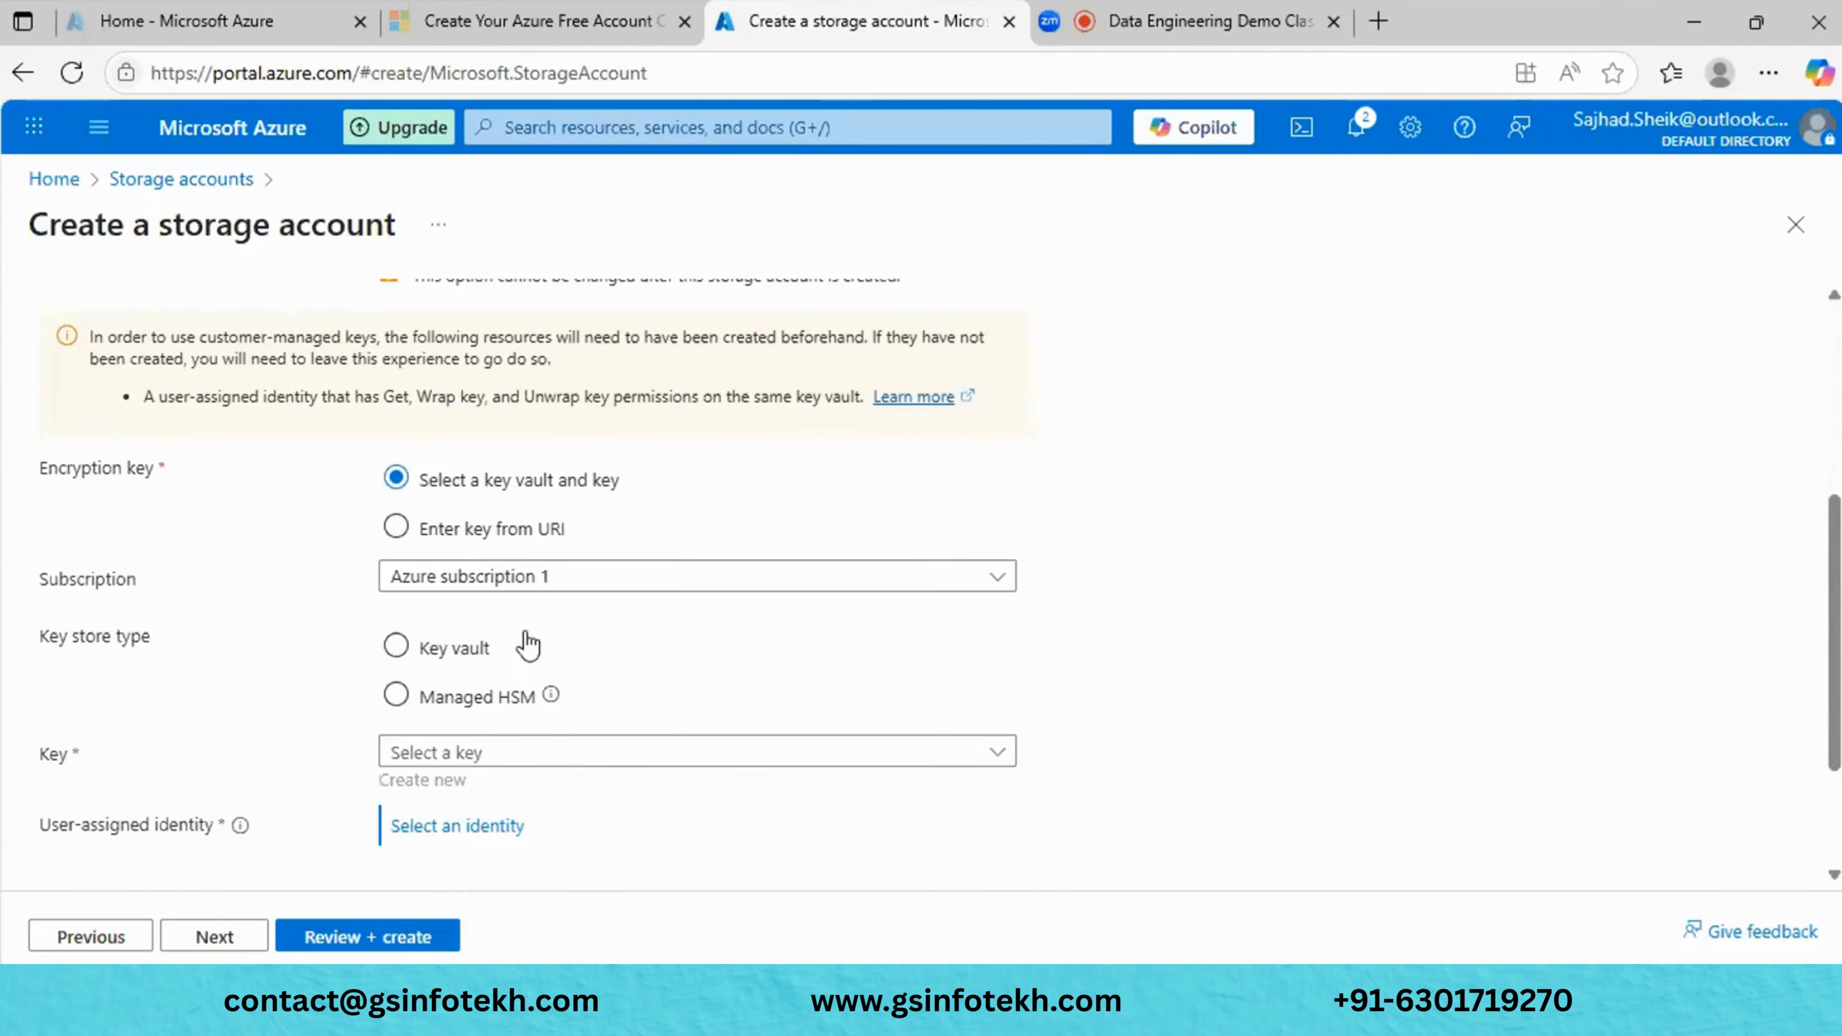
{"action": "scroll", "coordinate": [527, 767], "scroll_direction": "up", "scroll_amount": 8}
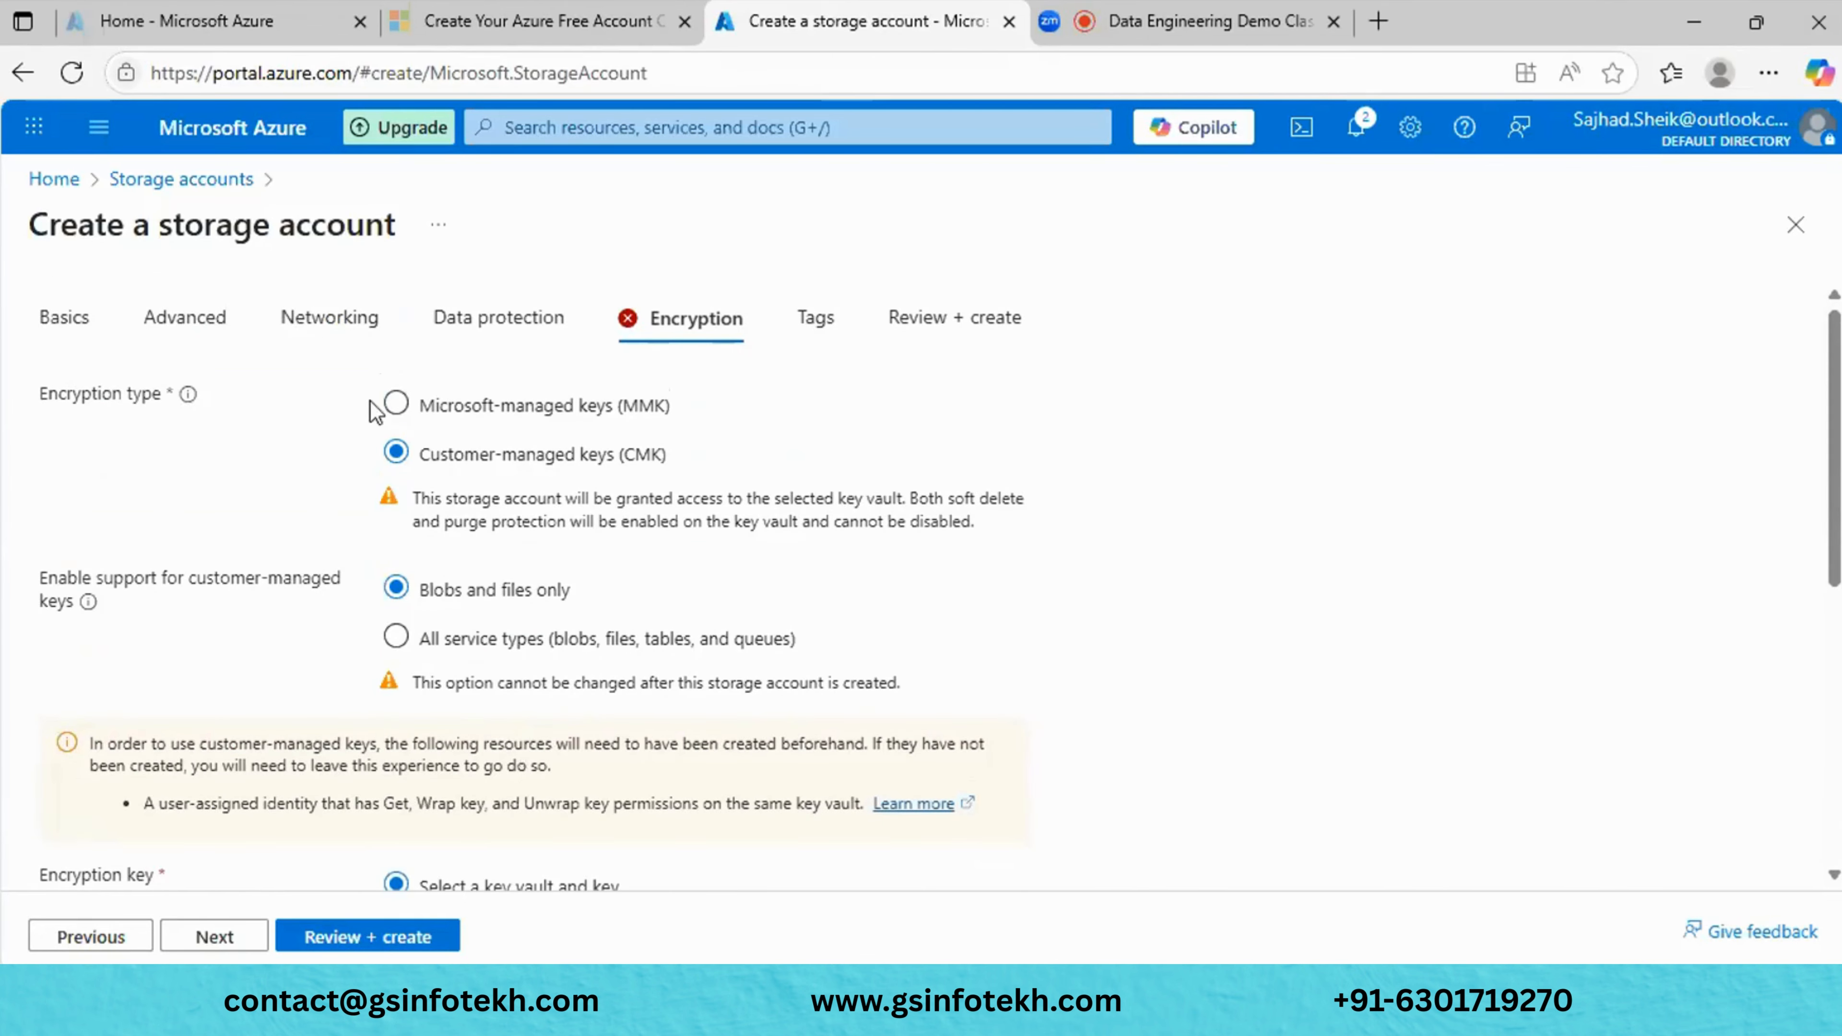
{"action": "left_click", "coordinate": [396, 404]}
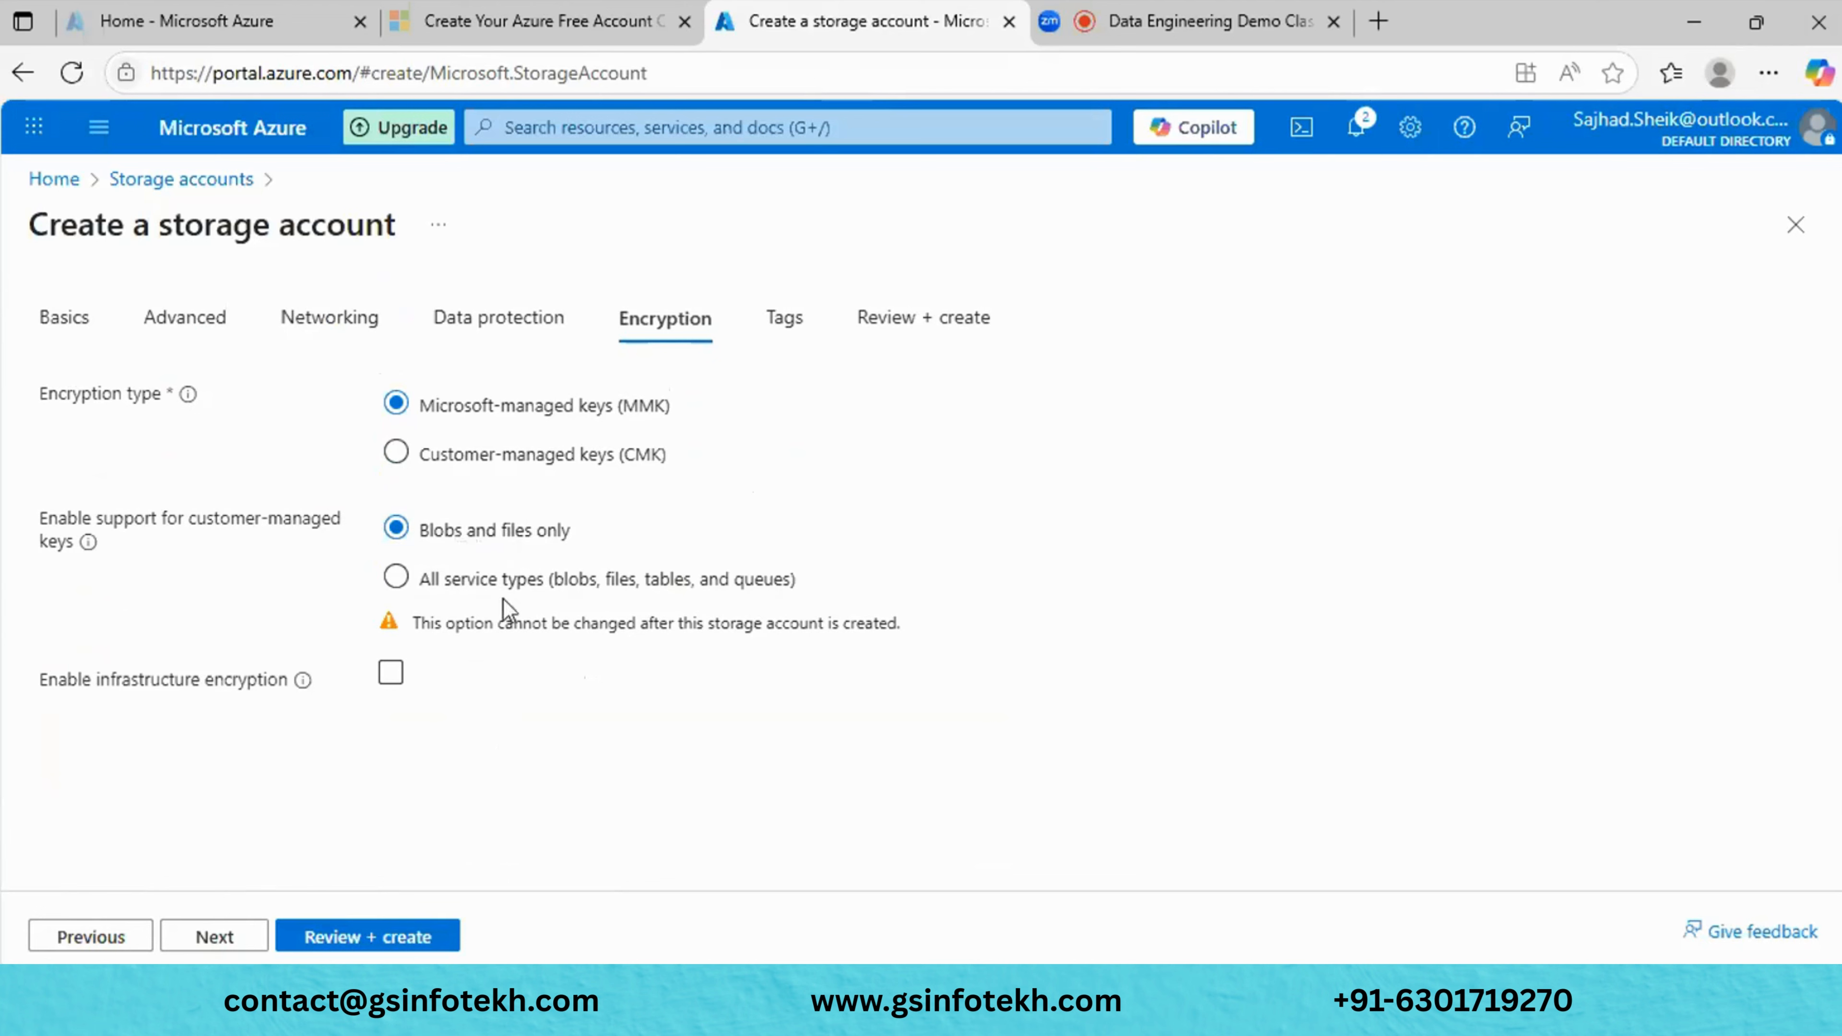
Enable customer-managed key support for all service types (blobs, files, tables, and queues) and proceed to the Tags name field.
{"action": "left_click", "coordinate": [432, 596]}
{"action": "left_click", "coordinate": [186, 943]}
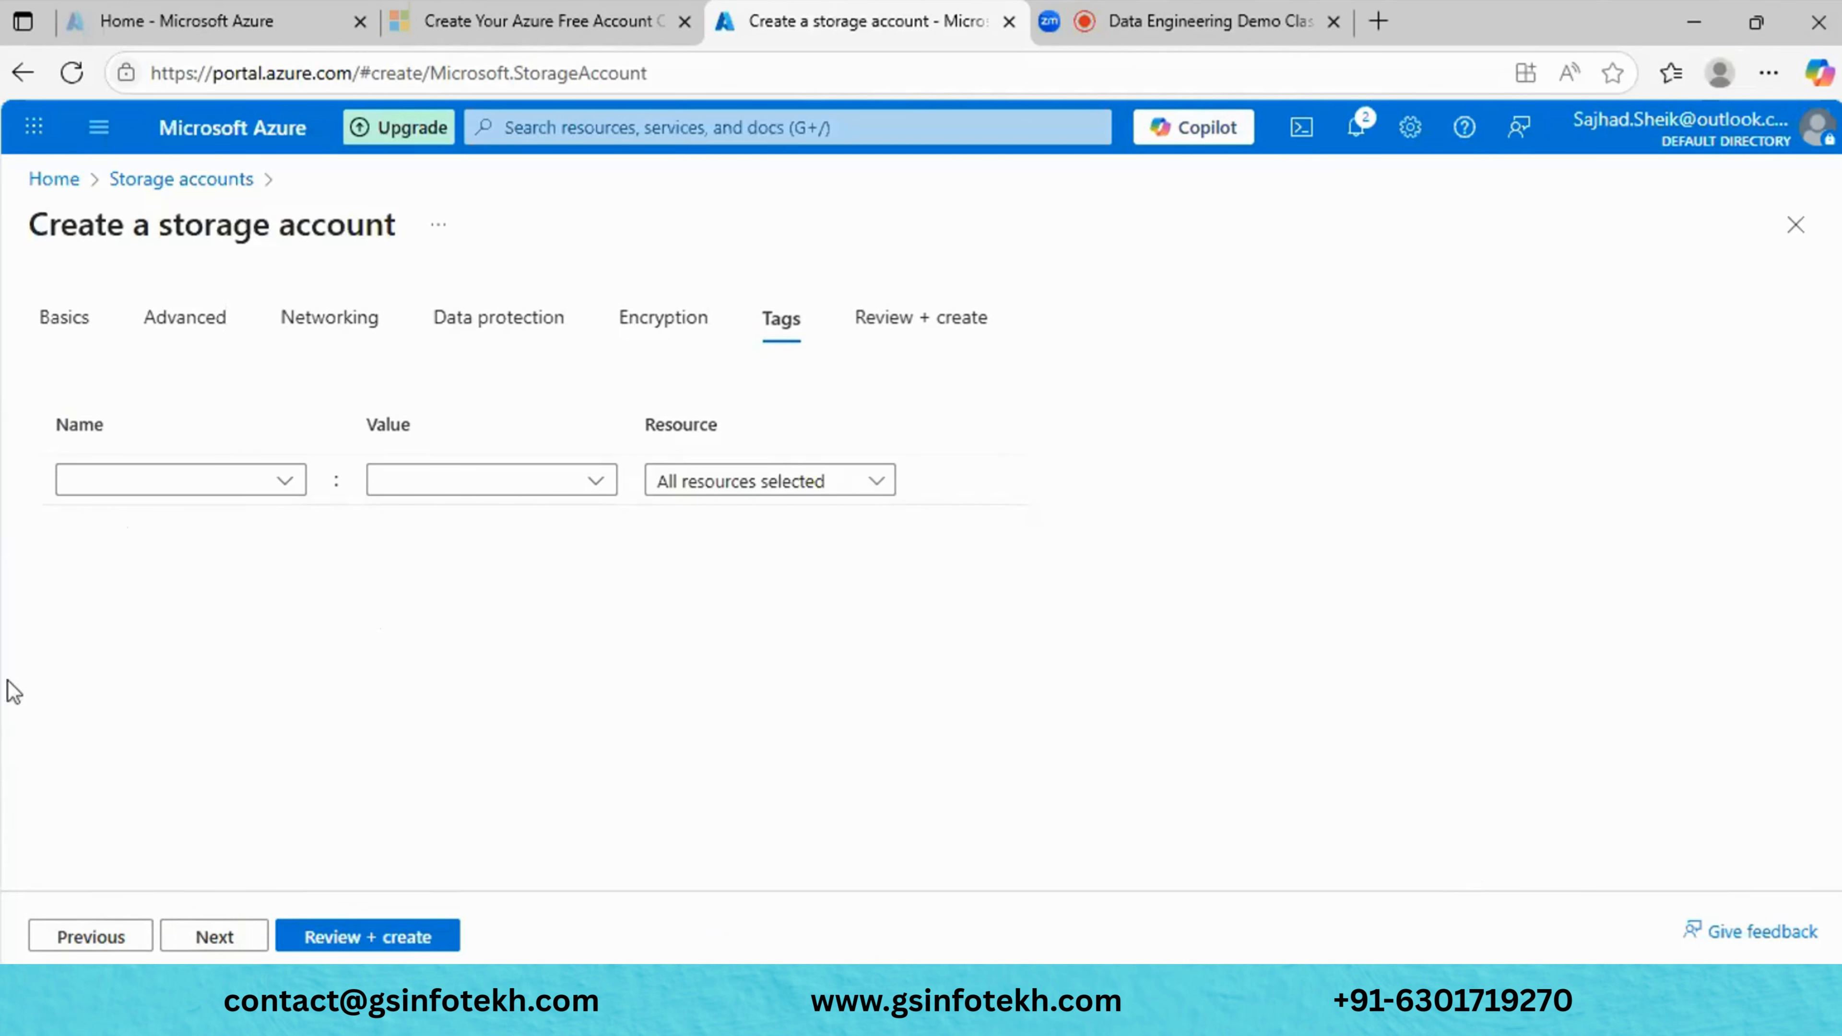
{"action": "left_click", "coordinate": [78, 481]}
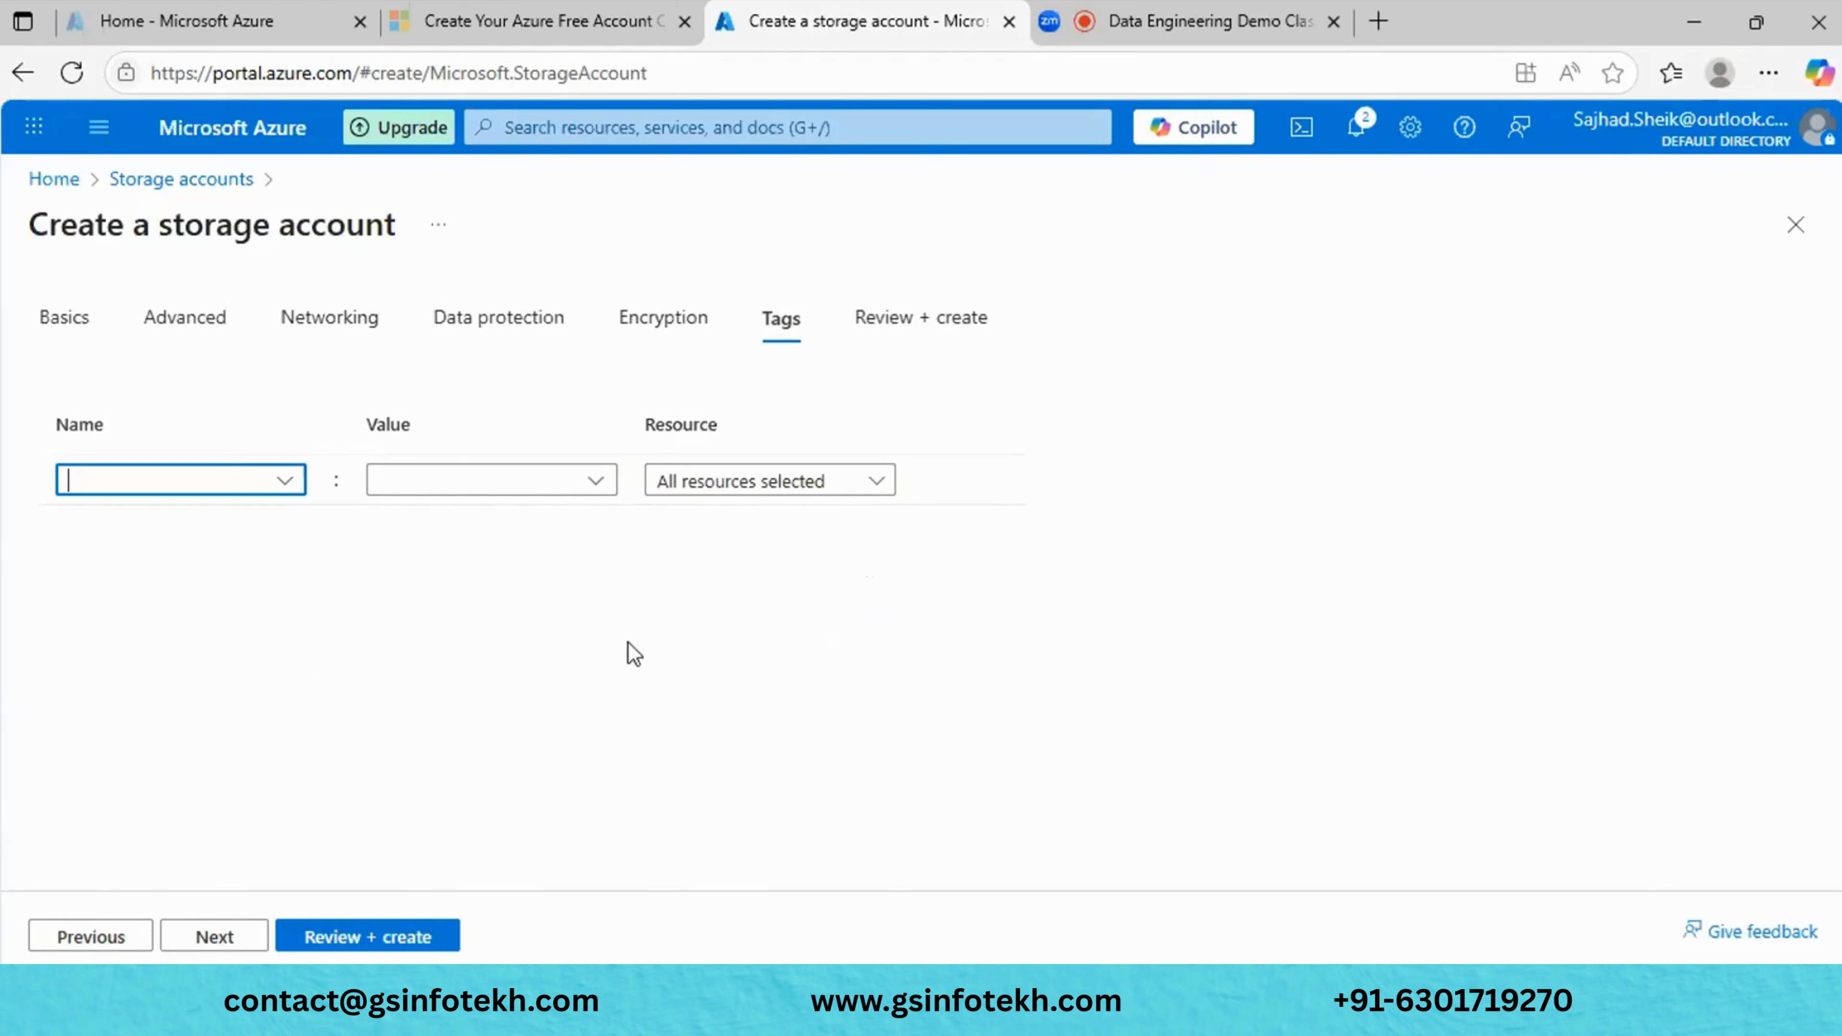
View the Review + create stage of the storage account and return to its Basics settings.
{"action": "left_click", "coordinate": [219, 945]}
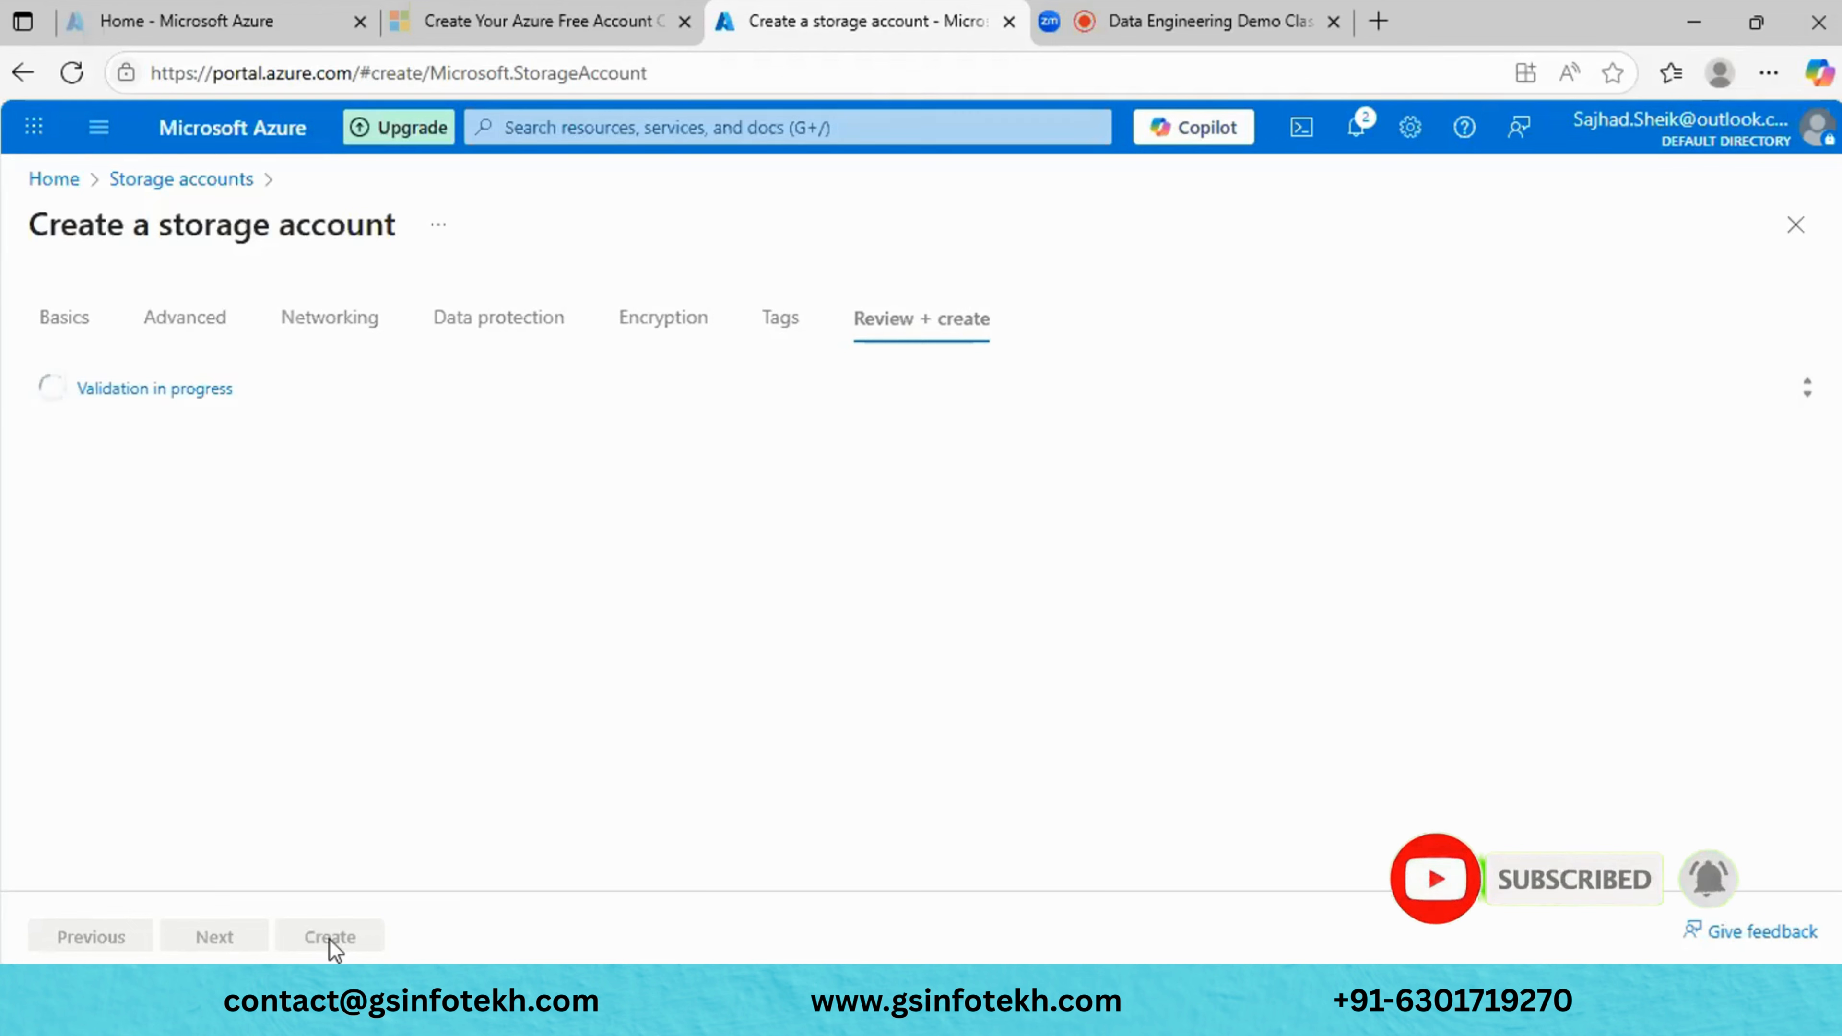
{"action": "left_click", "coordinate": [72, 937]}
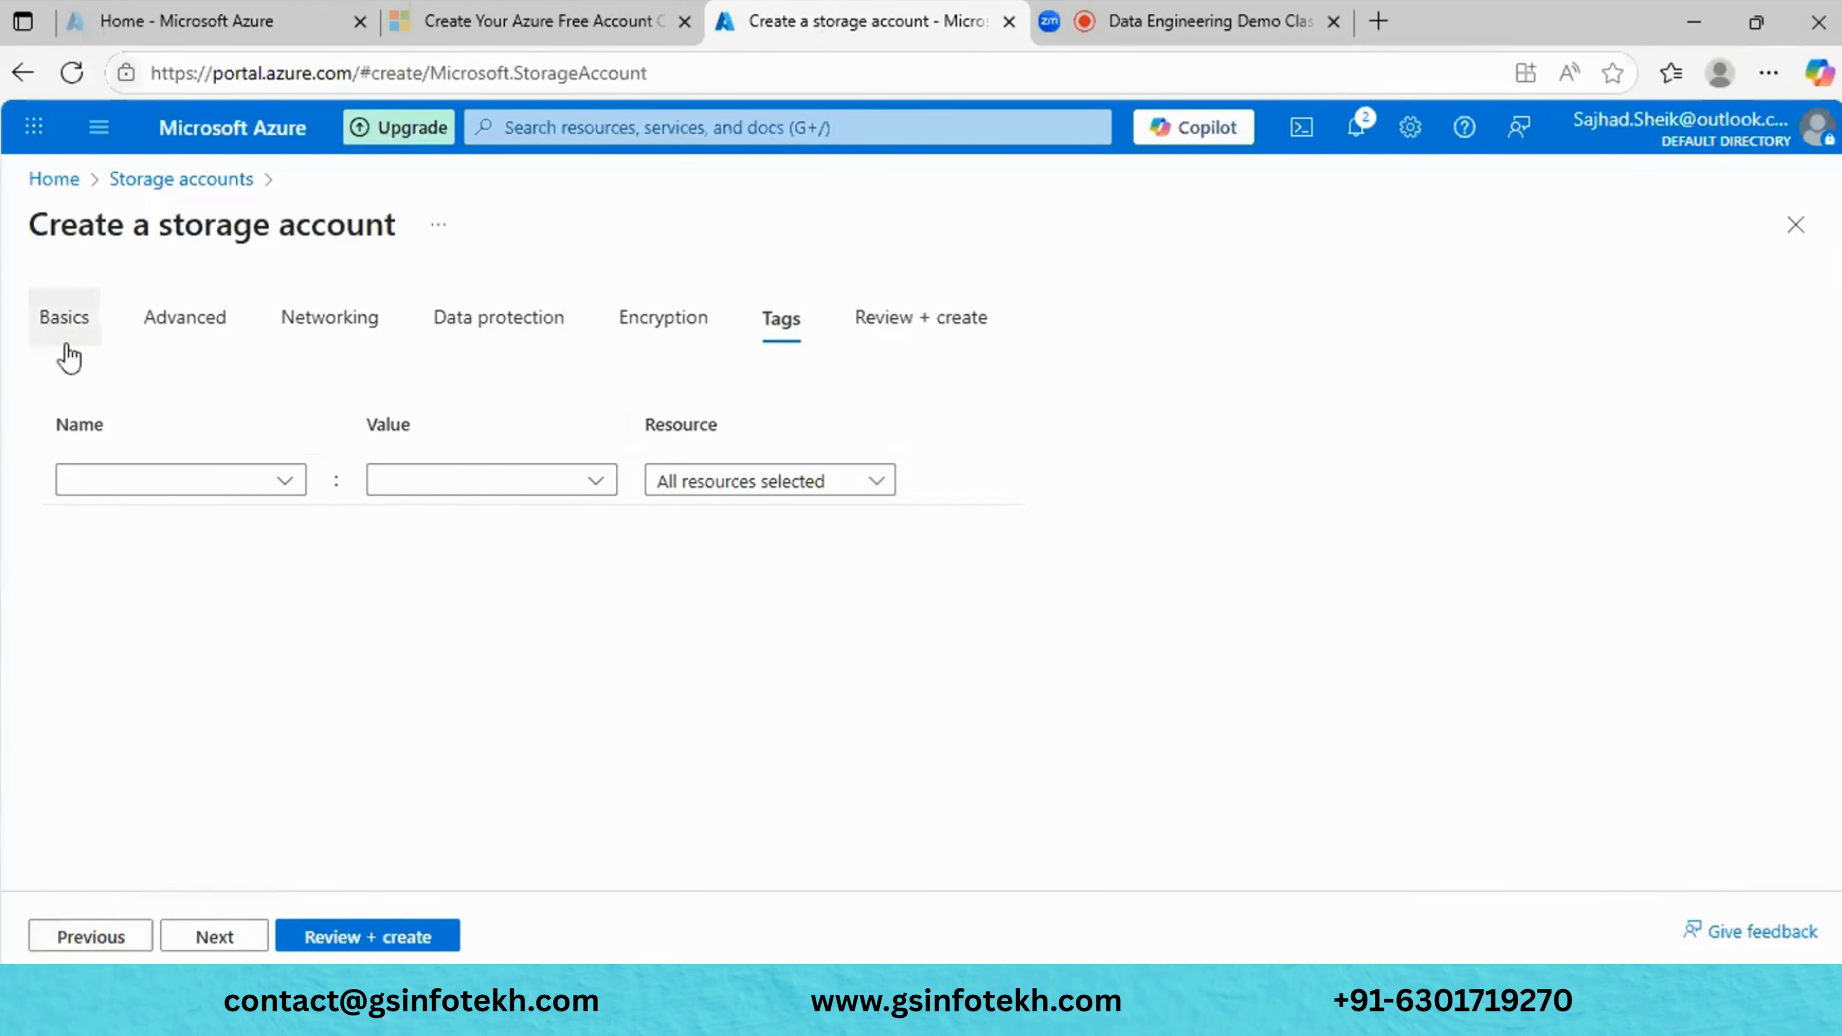
{"action": "left_click", "coordinate": [73, 318]}
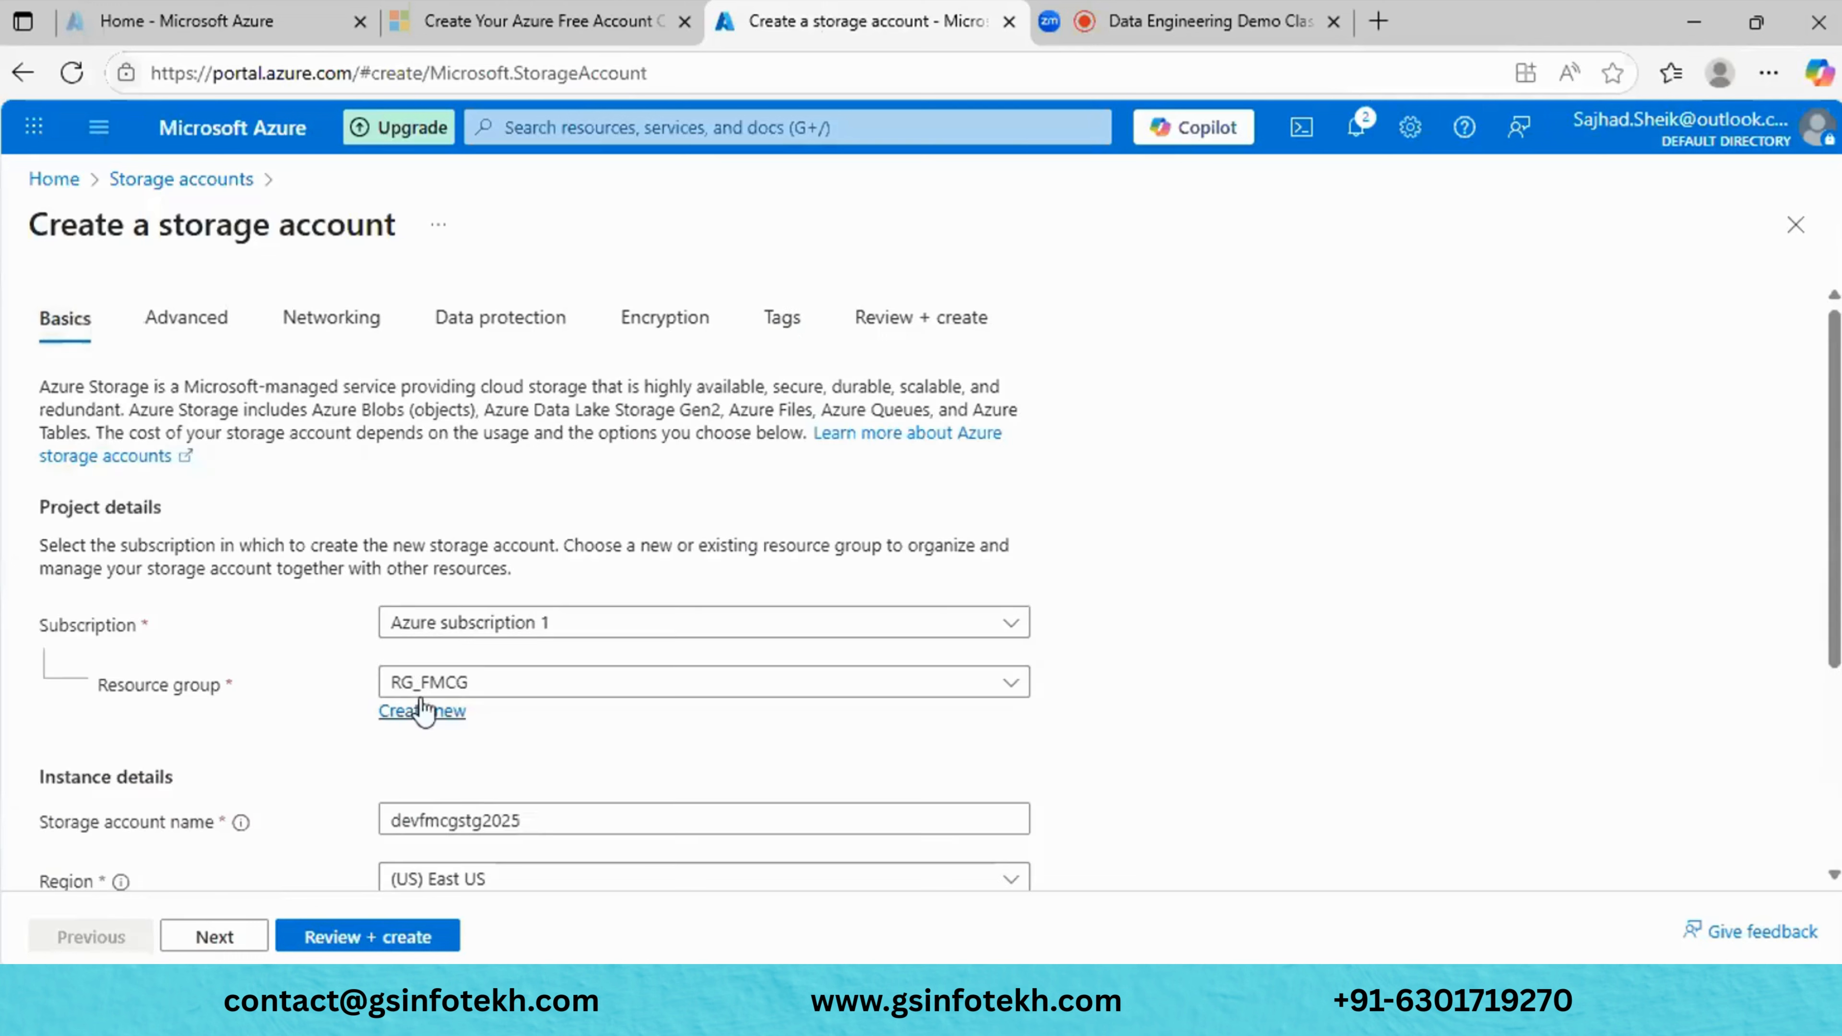
Enable the hierarchical namespace in the Advanced settings of the new storage account.
{"action": "left_click", "coordinate": [185, 317]}
{"action": "scroll", "coordinate": [275, 653], "scroll_direction": "down", "scroll_amount": 6}
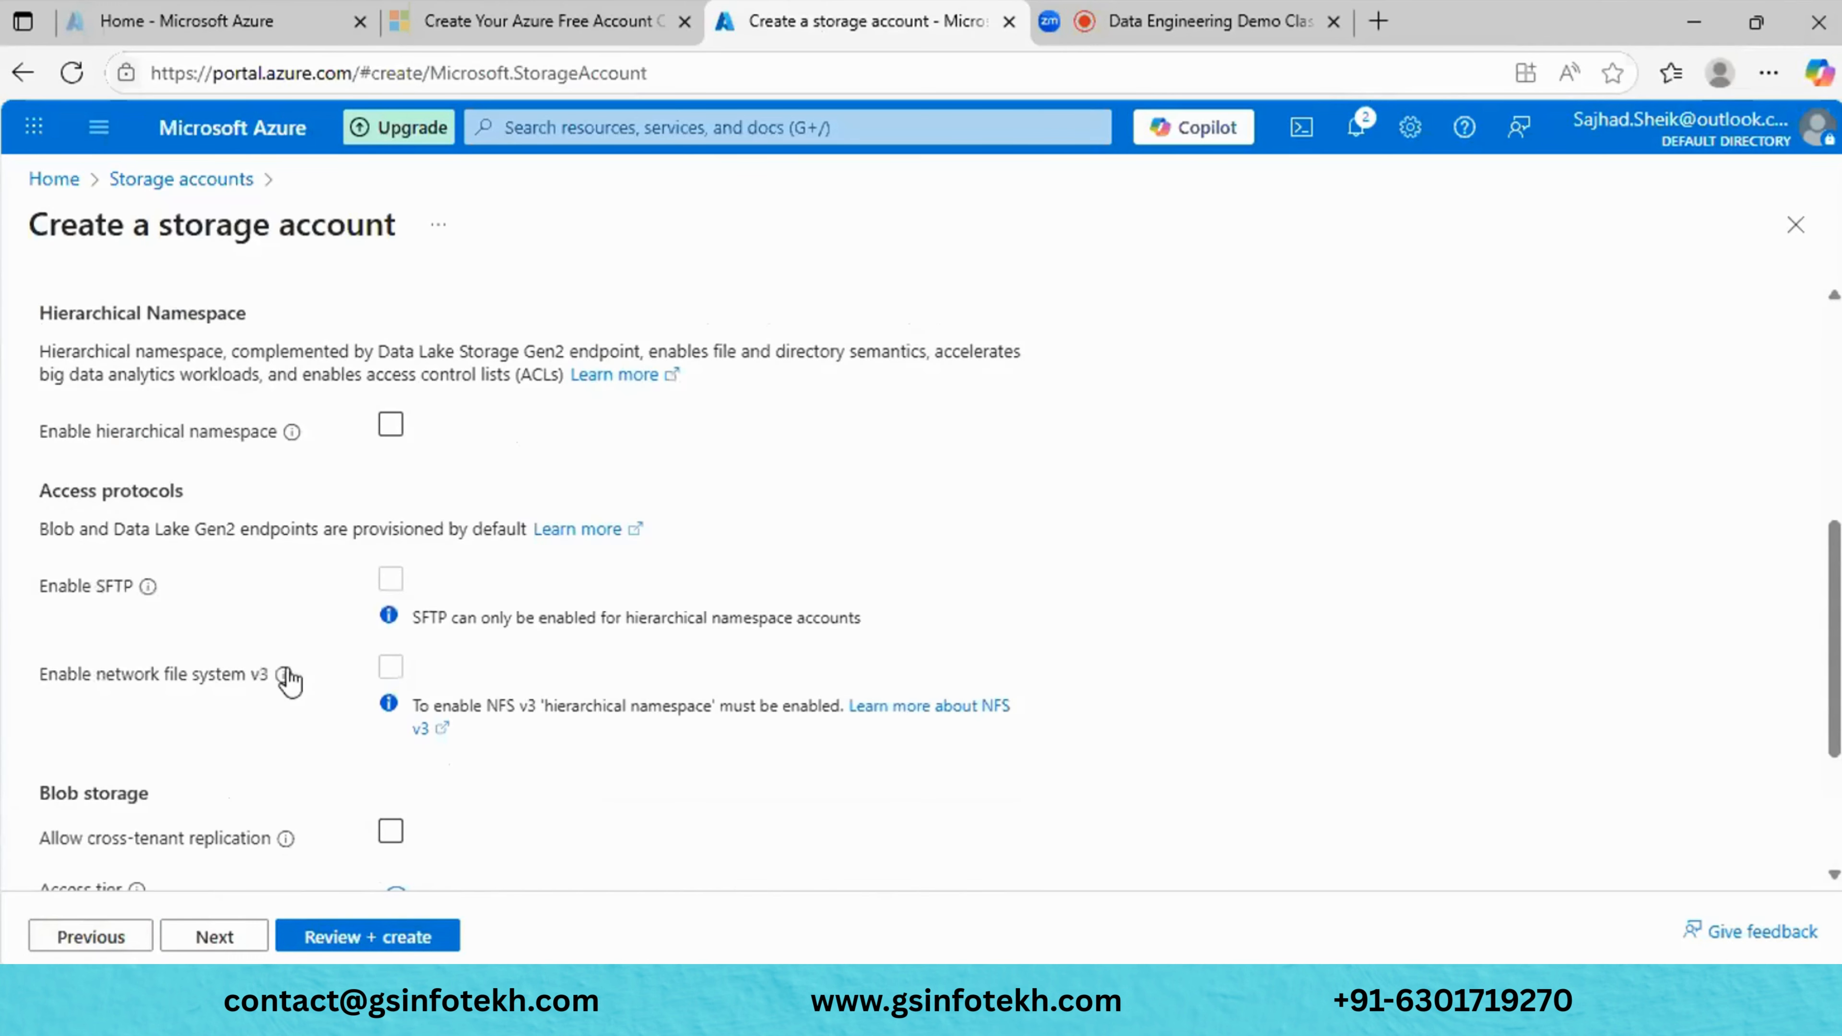
{"action": "left_click", "coordinate": [391, 425]}
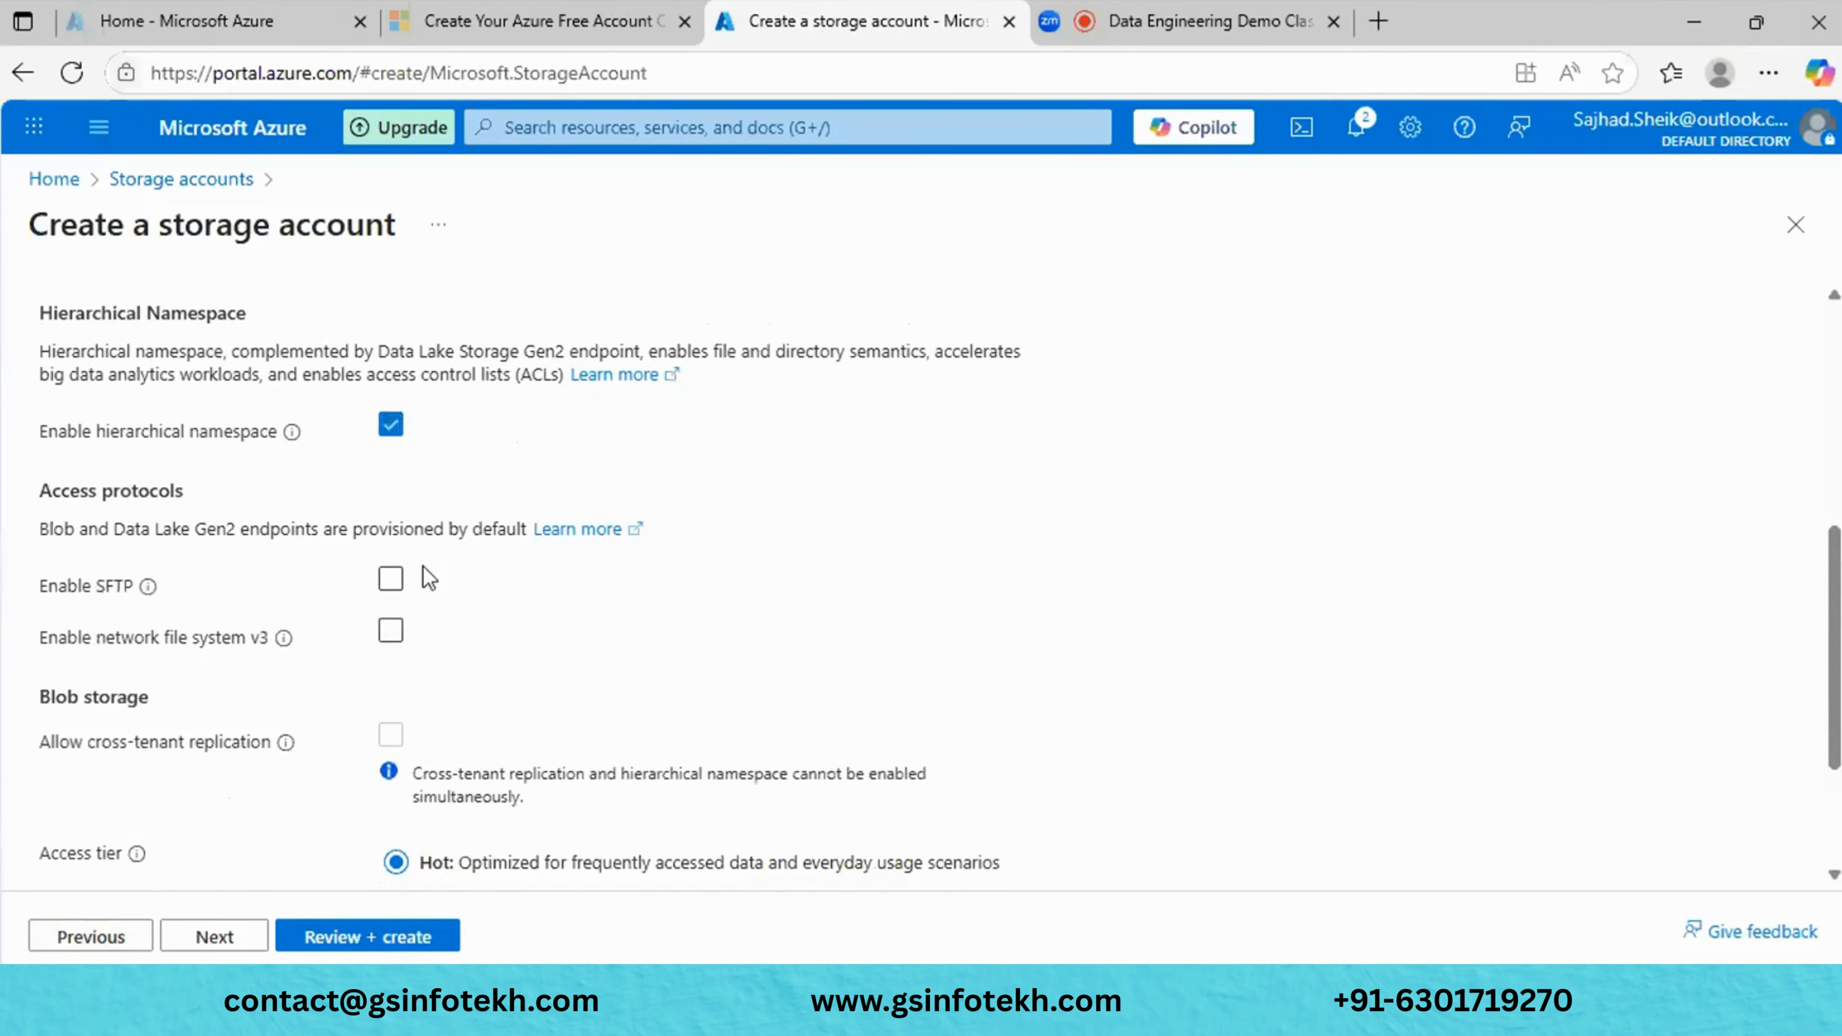
Set the storage account's network access to public access from all networks in the Networking settings.
{"action": "left_click", "coordinate": [214, 937]}
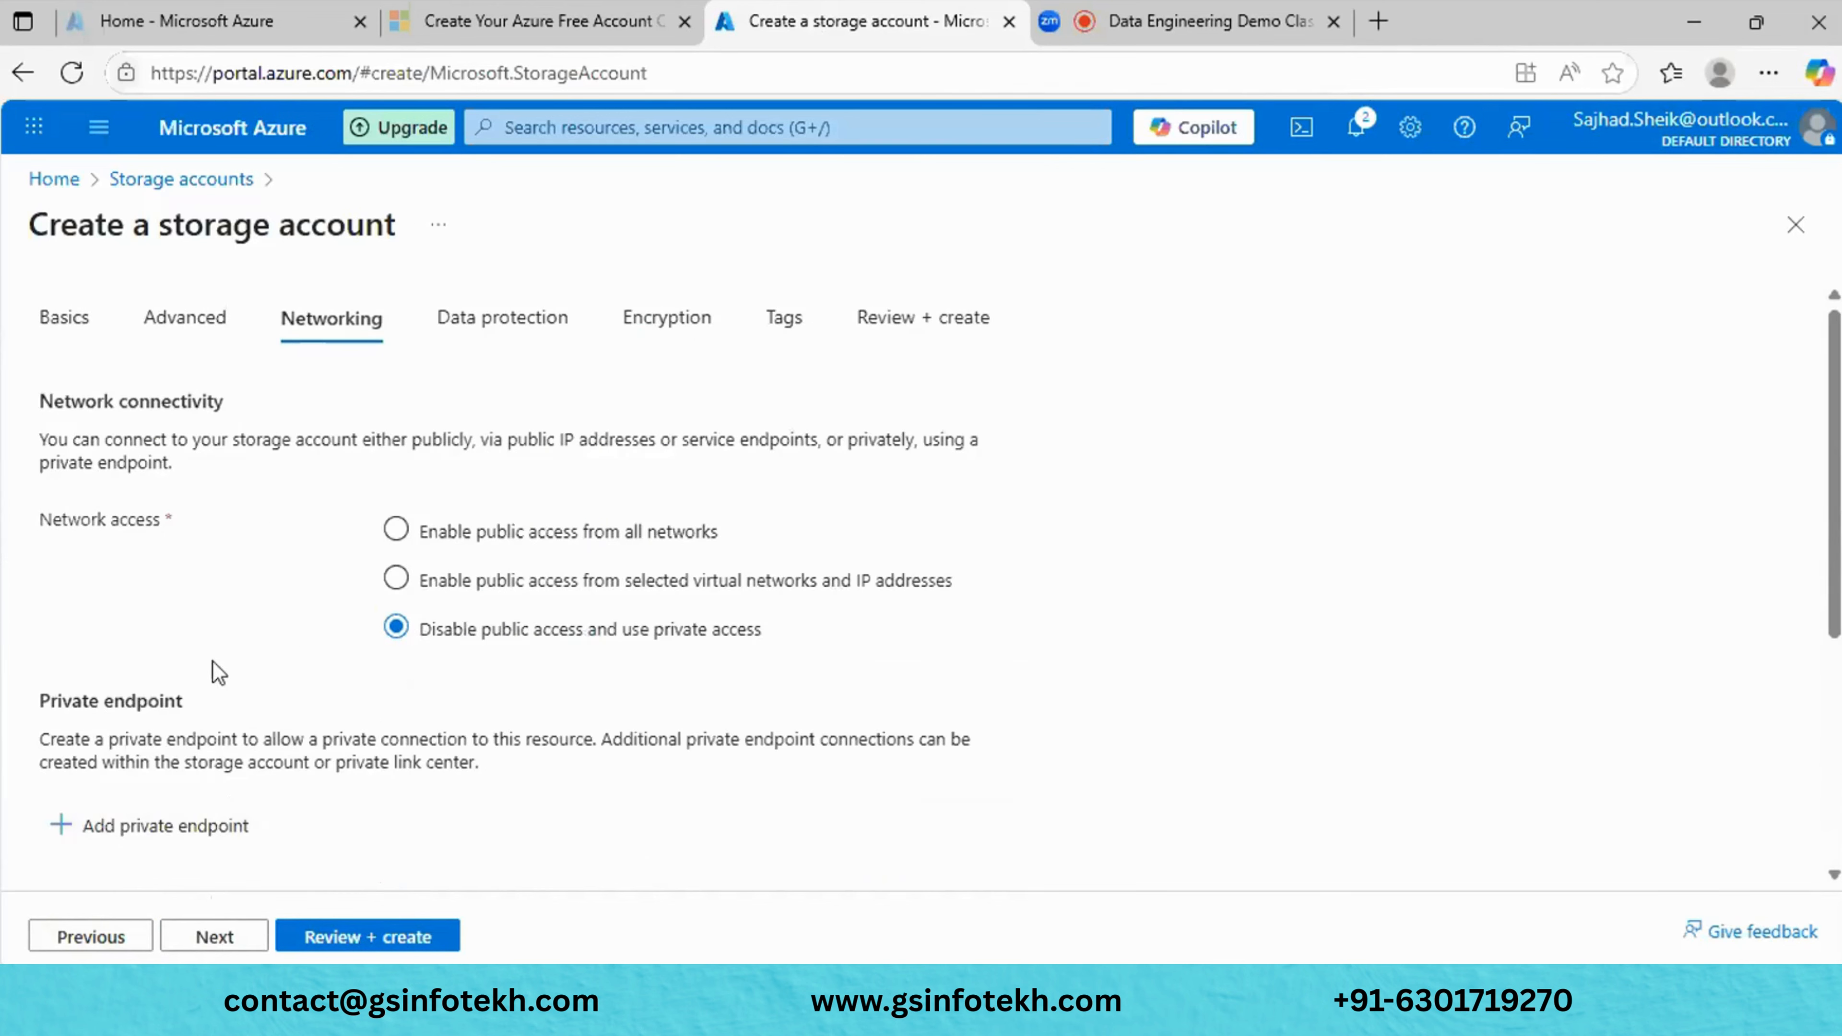
{"action": "left_click", "coordinate": [206, 939]}
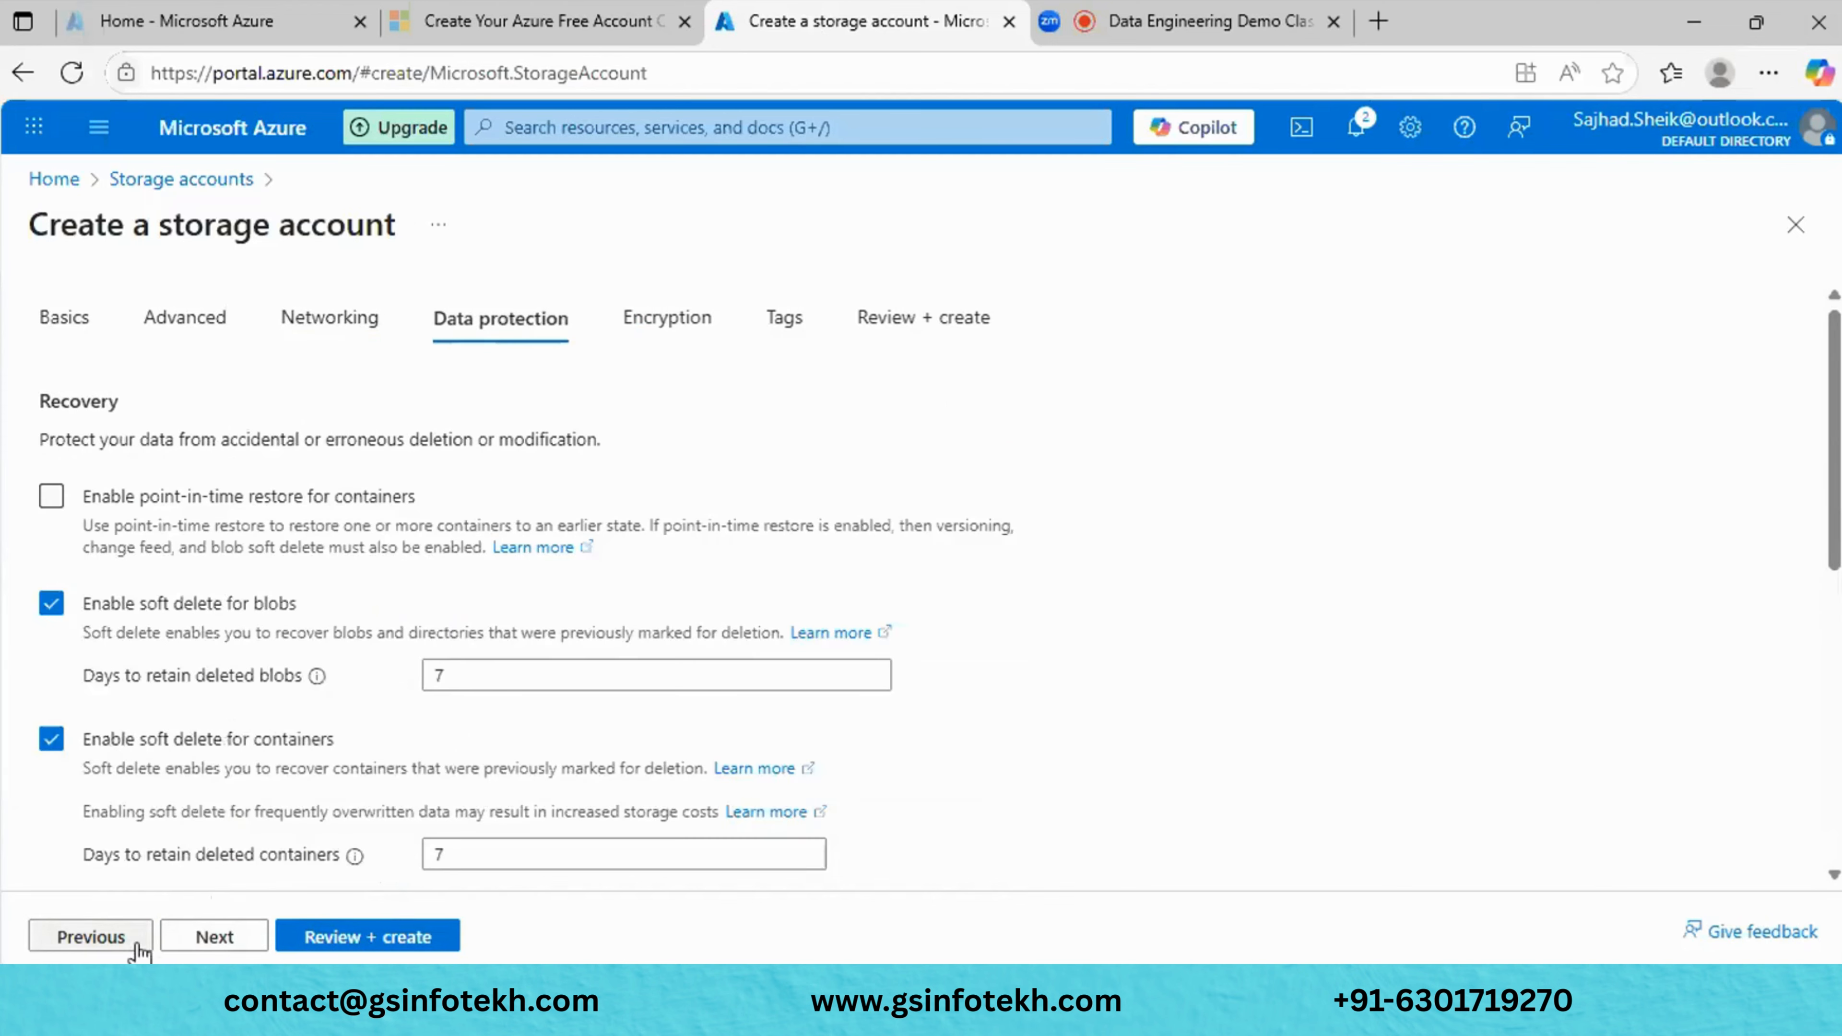
{"action": "left_click", "coordinate": [133, 947]}
{"action": "scroll", "coordinate": [214, 707], "scroll_direction": "down", "scroll_amount": 5}
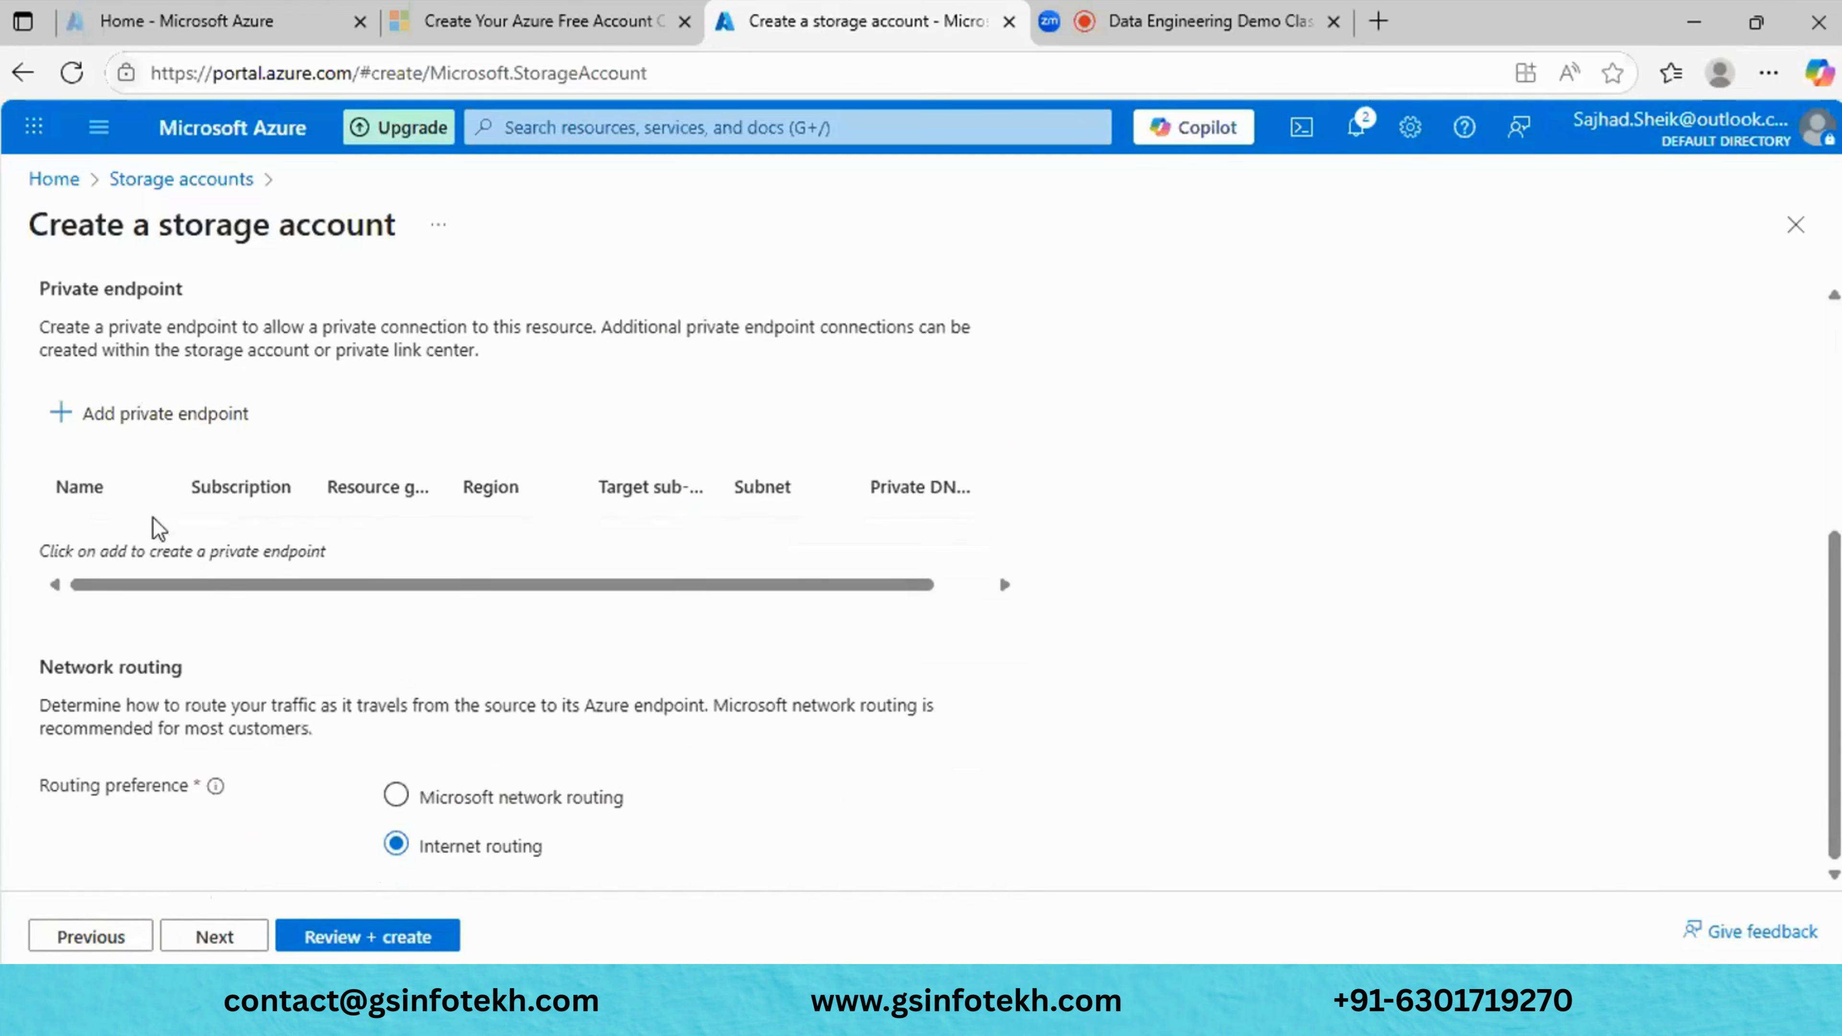
{"action": "scroll", "coordinate": [174, 508], "scroll_direction": "up", "scroll_amount": 5}
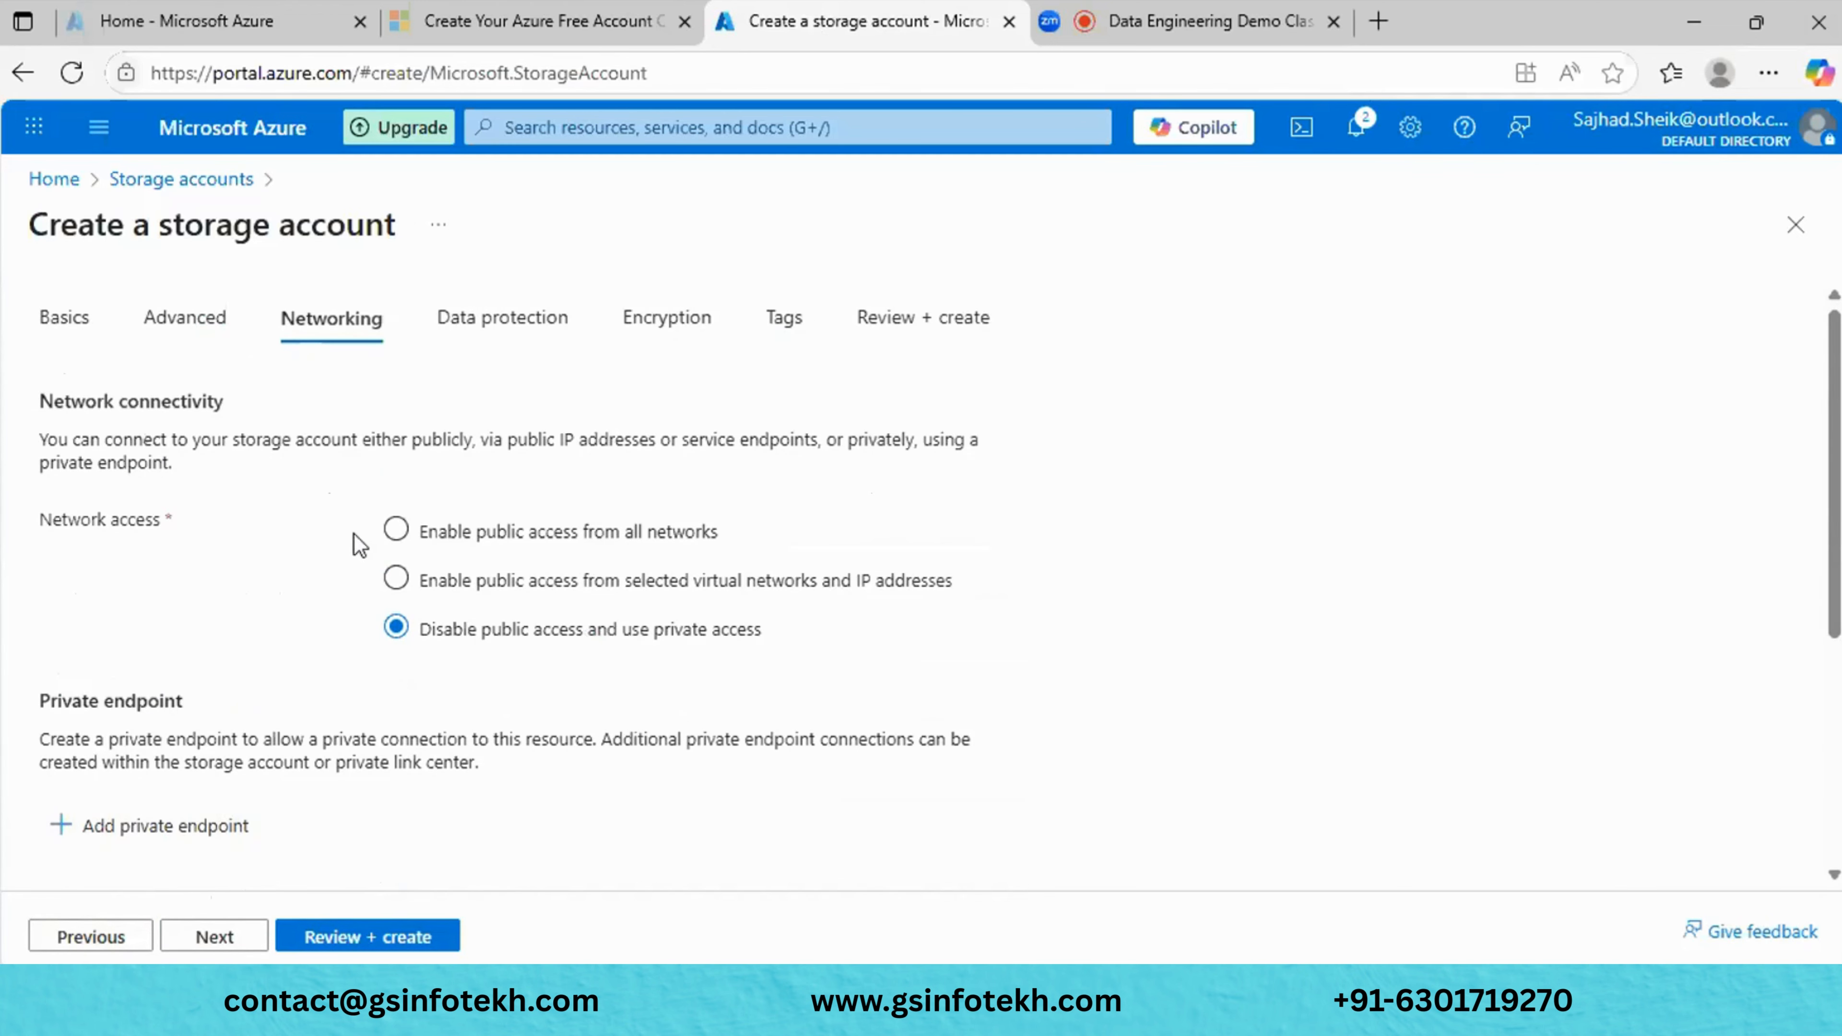
{"action": "left_click", "coordinate": [395, 531]}
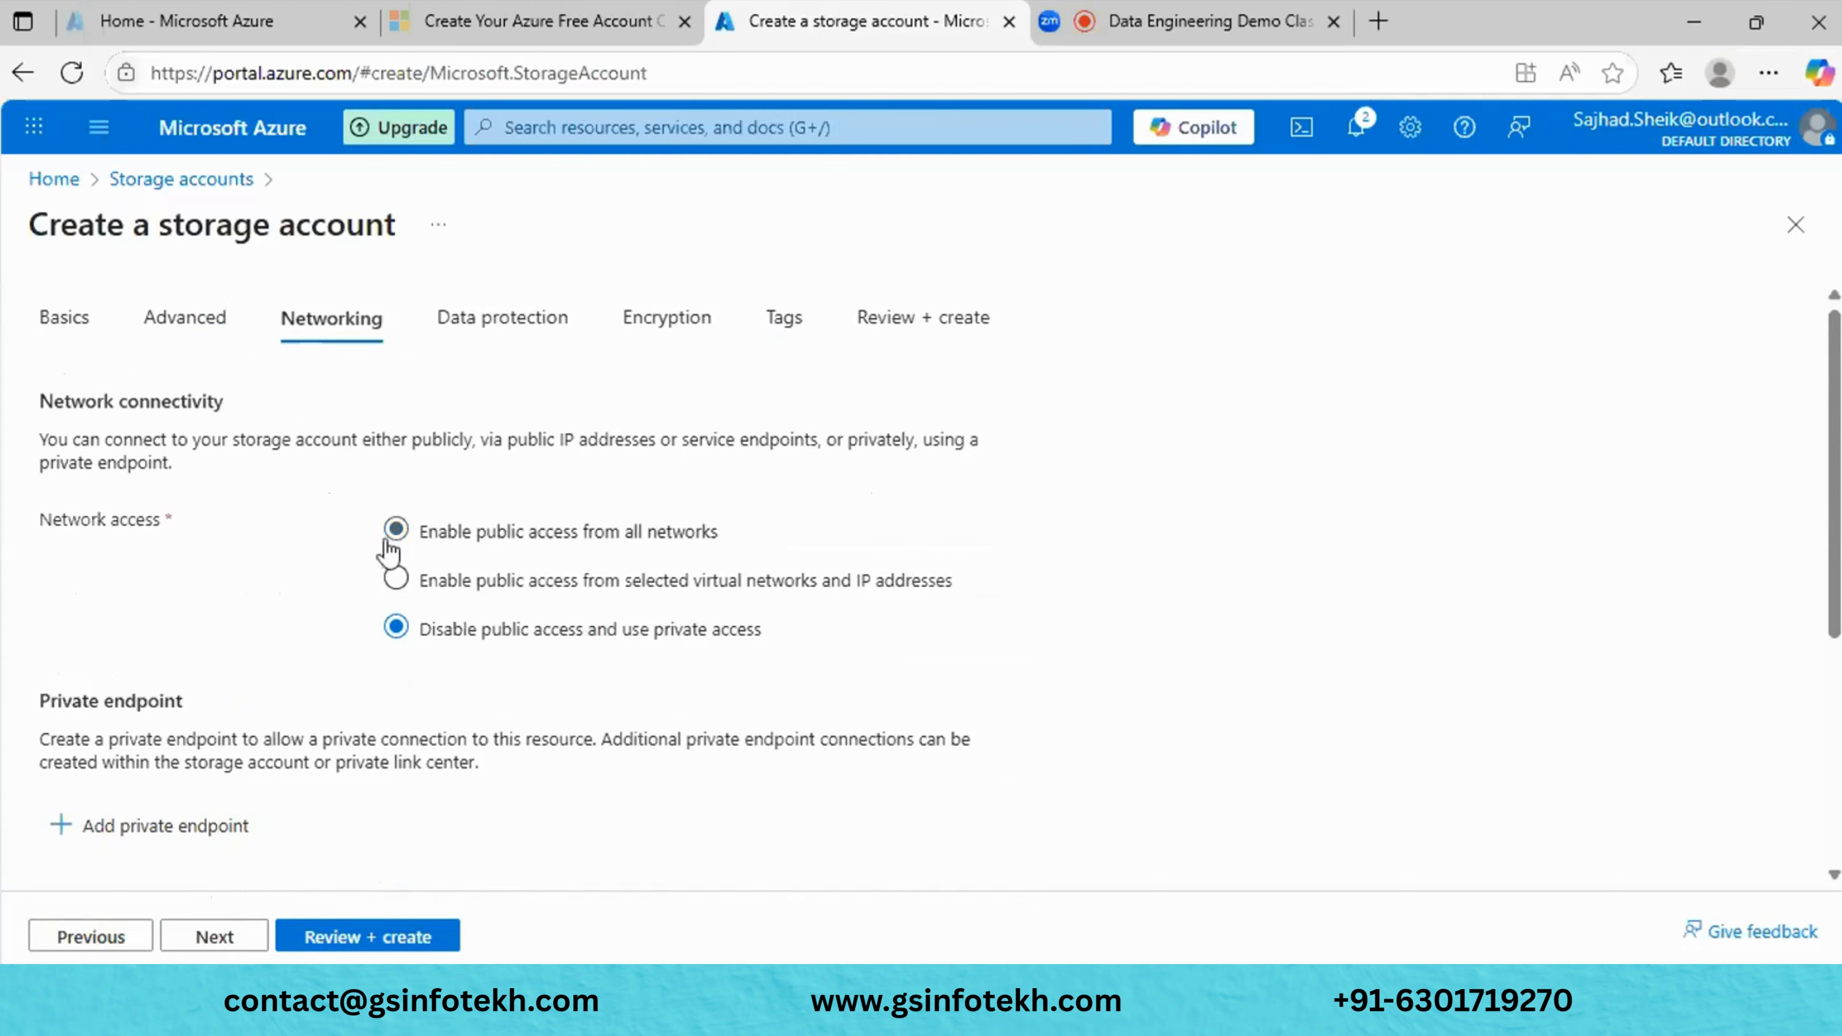
Recheck the Basics settings and go through the Advanced, Networking, Data protection, Encryption and Tags stages.
{"action": "left_click", "coordinate": [88, 330]}
{"action": "scroll", "coordinate": [464, 732], "scroll_direction": "down", "scroll_amount": 4}
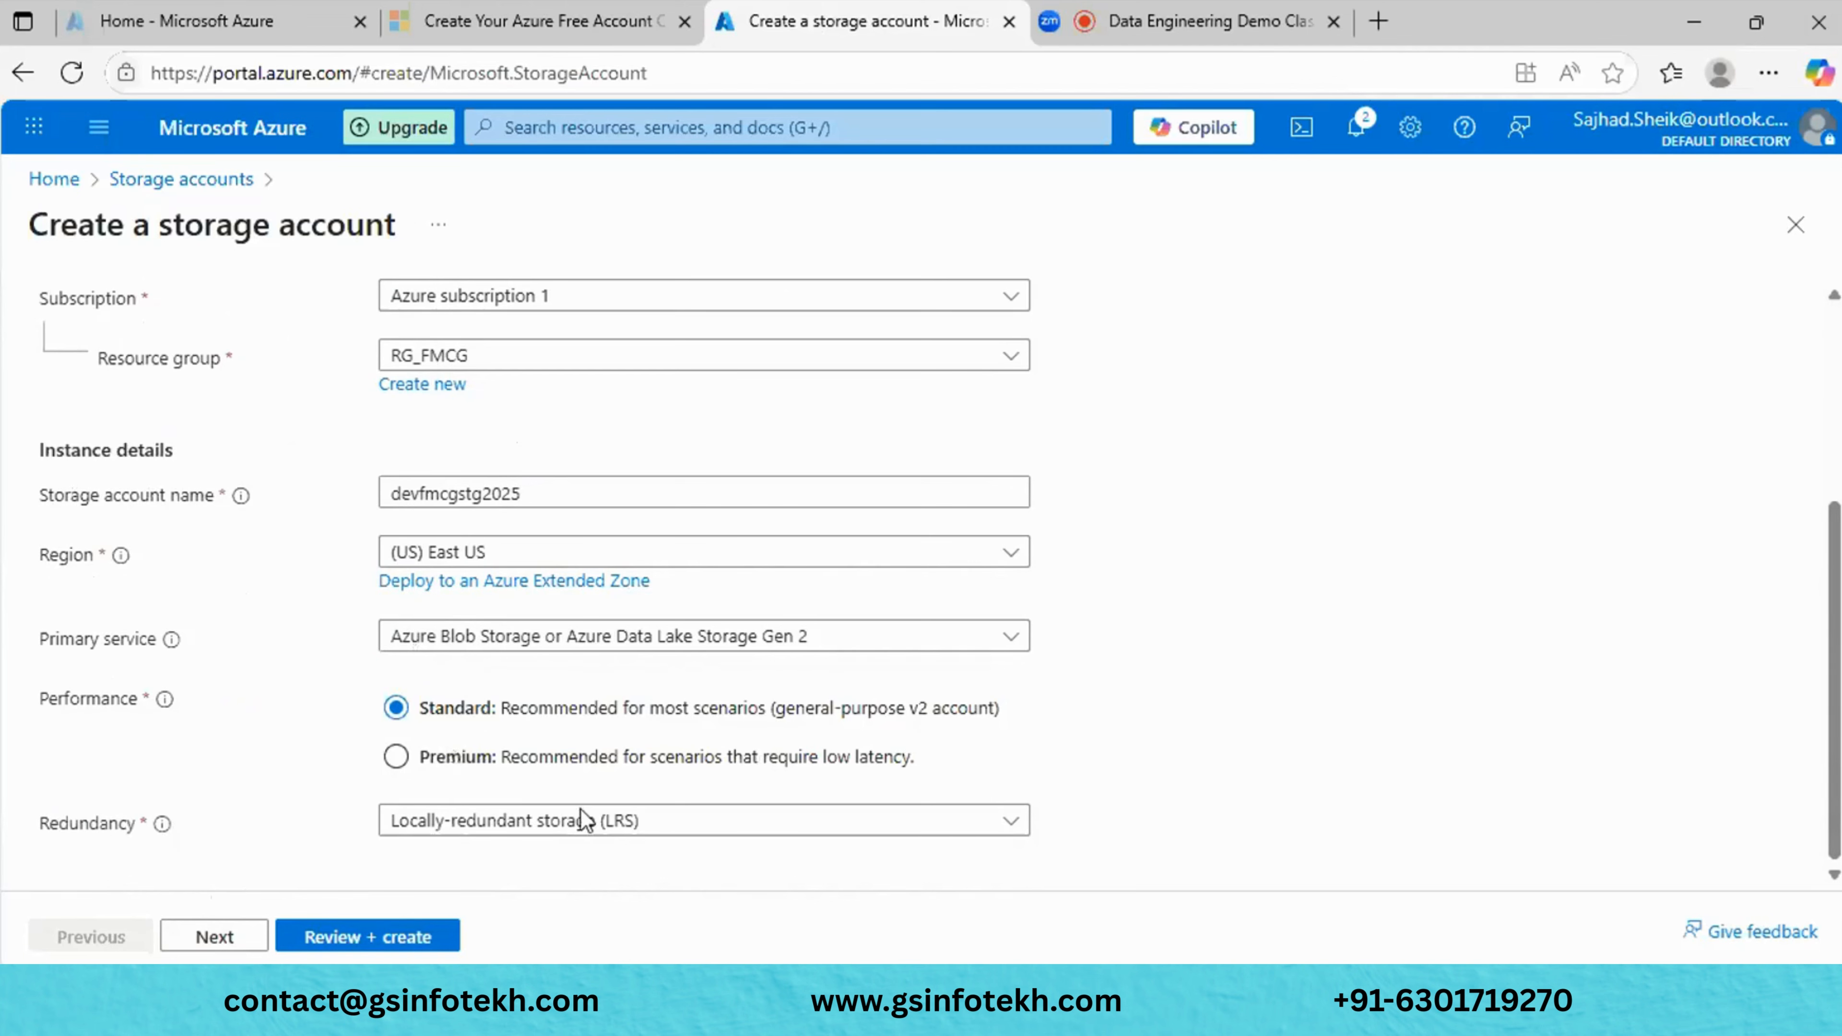
{"action": "scroll", "coordinate": [354, 639], "scroll_direction": "up", "scroll_amount": 4}
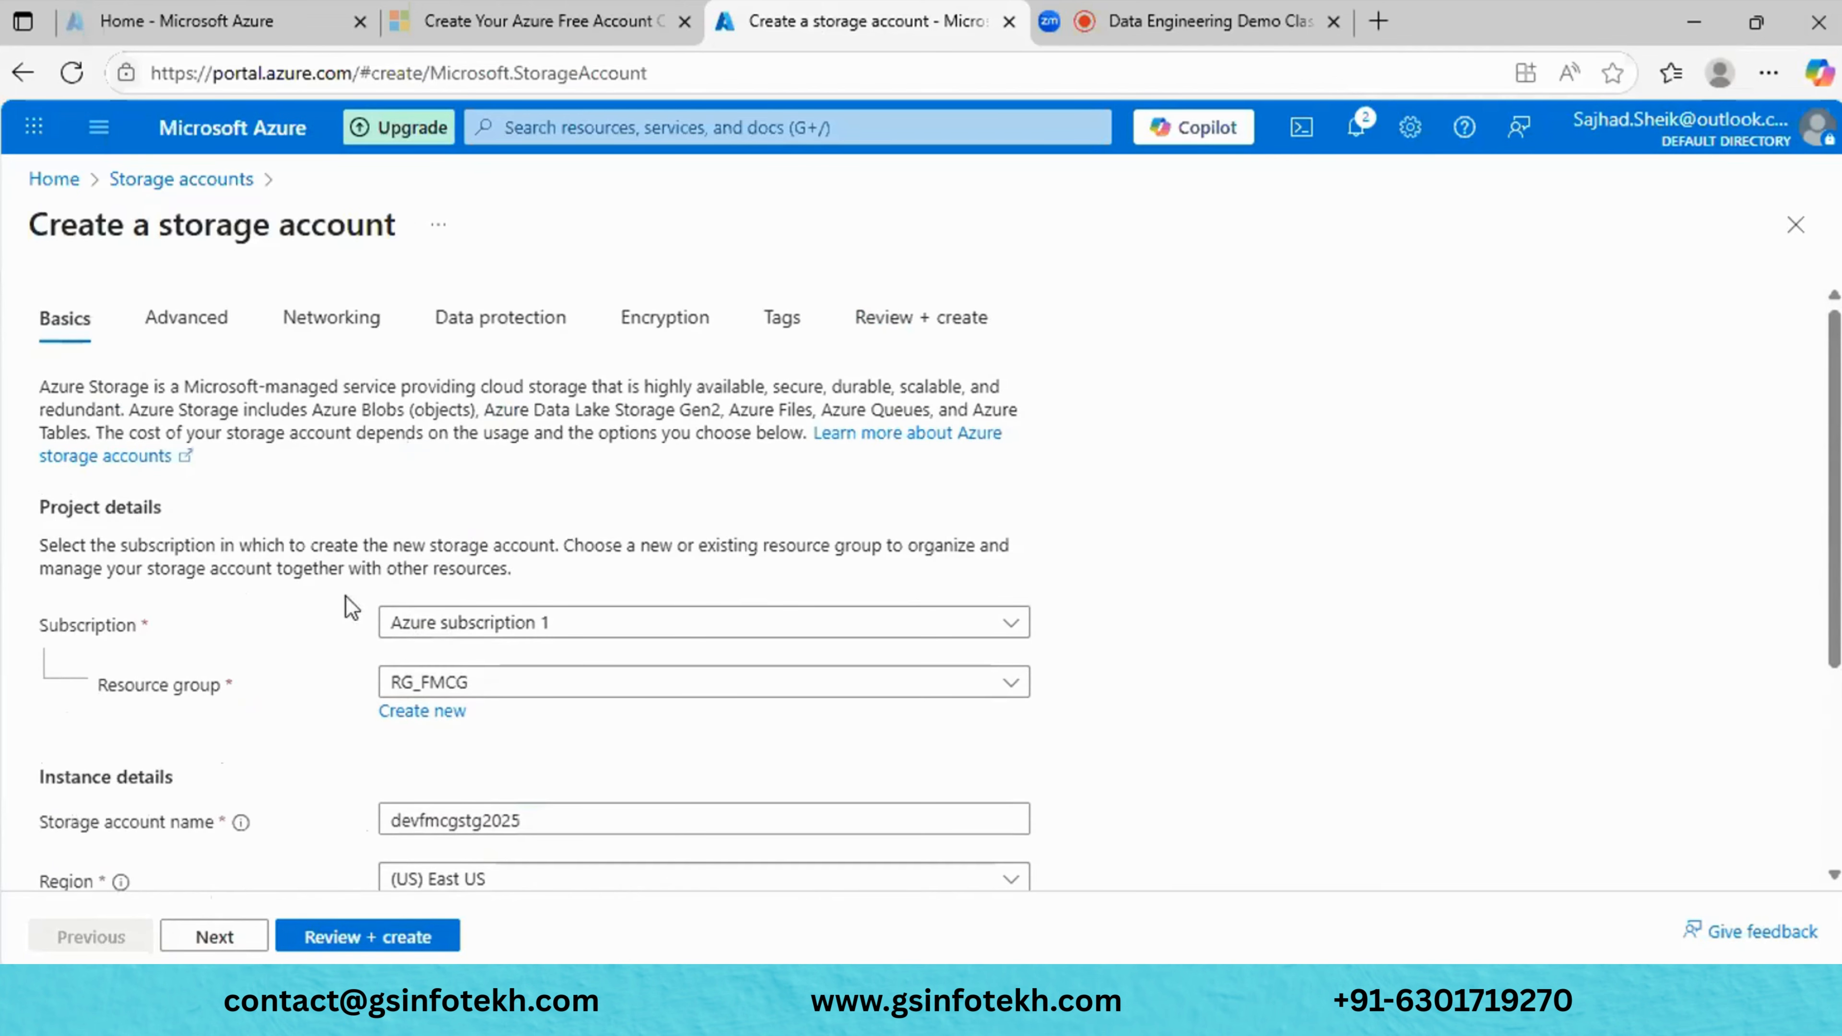
{"action": "left_click", "coordinate": [187, 320]}
{"action": "left_click", "coordinate": [362, 322]}
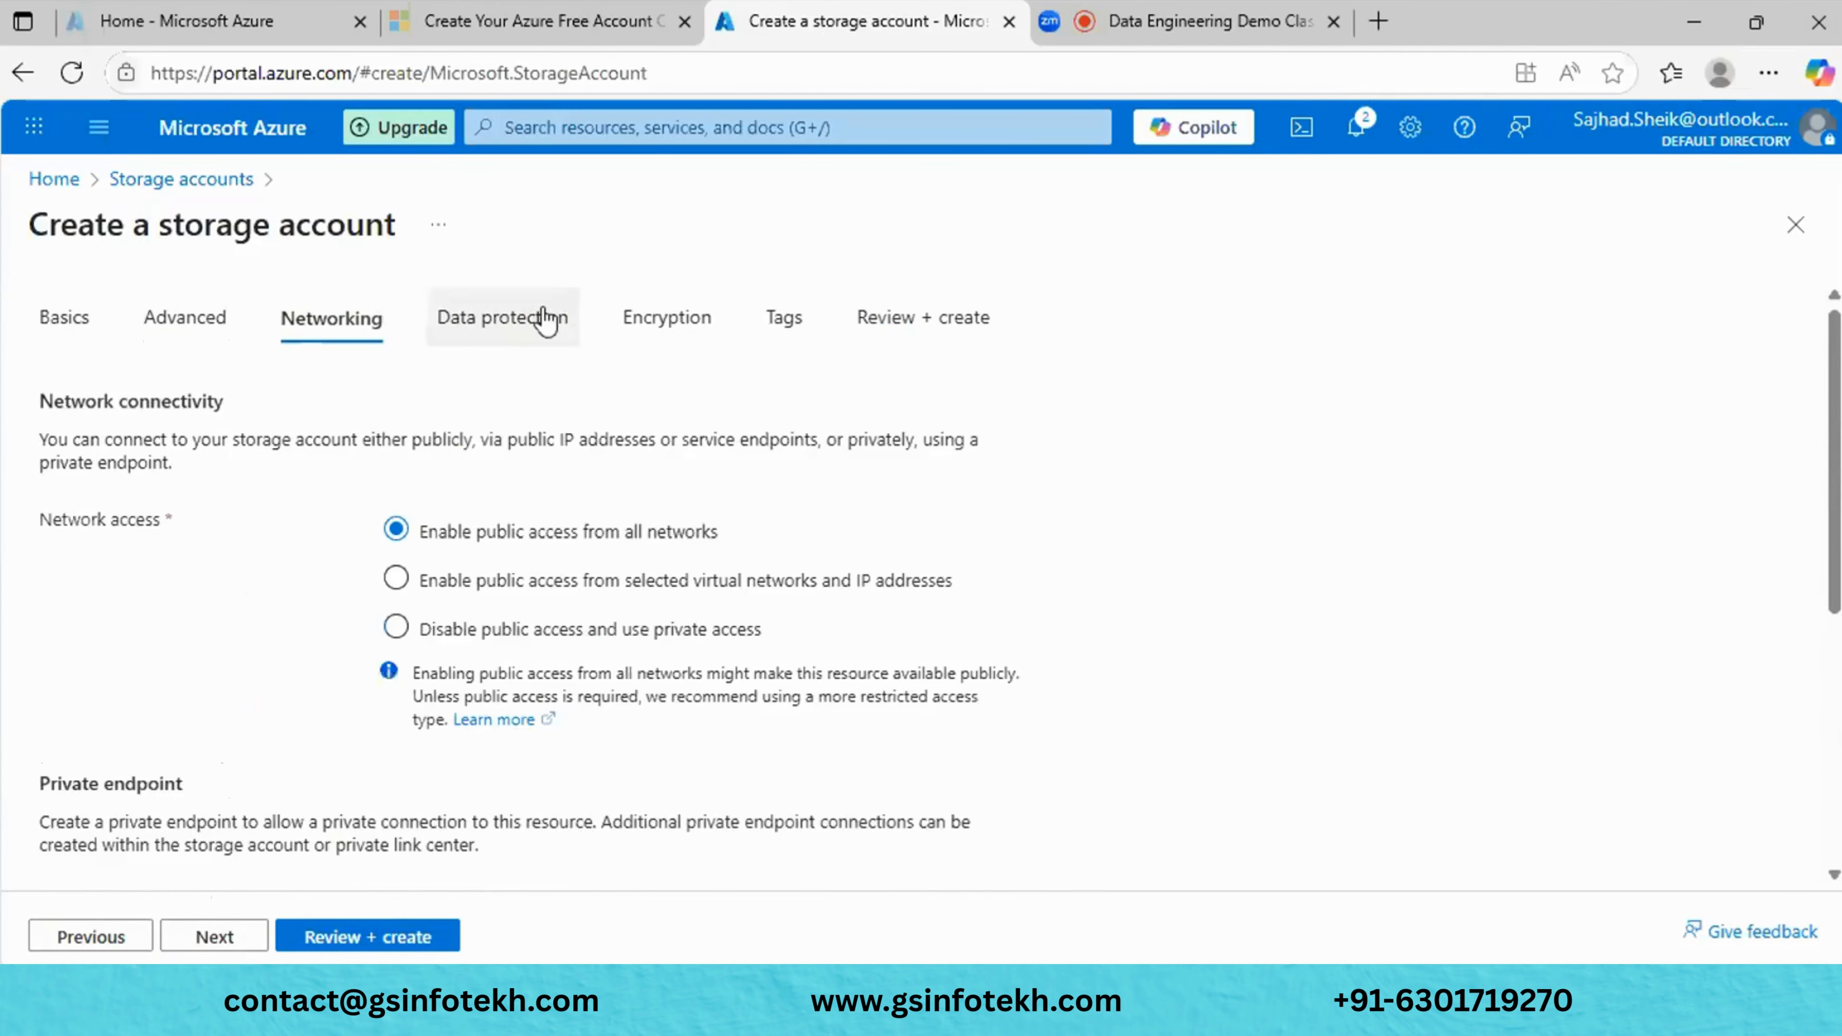
{"action": "left_click", "coordinate": [551, 320]}
{"action": "left_click", "coordinate": [664, 319]}
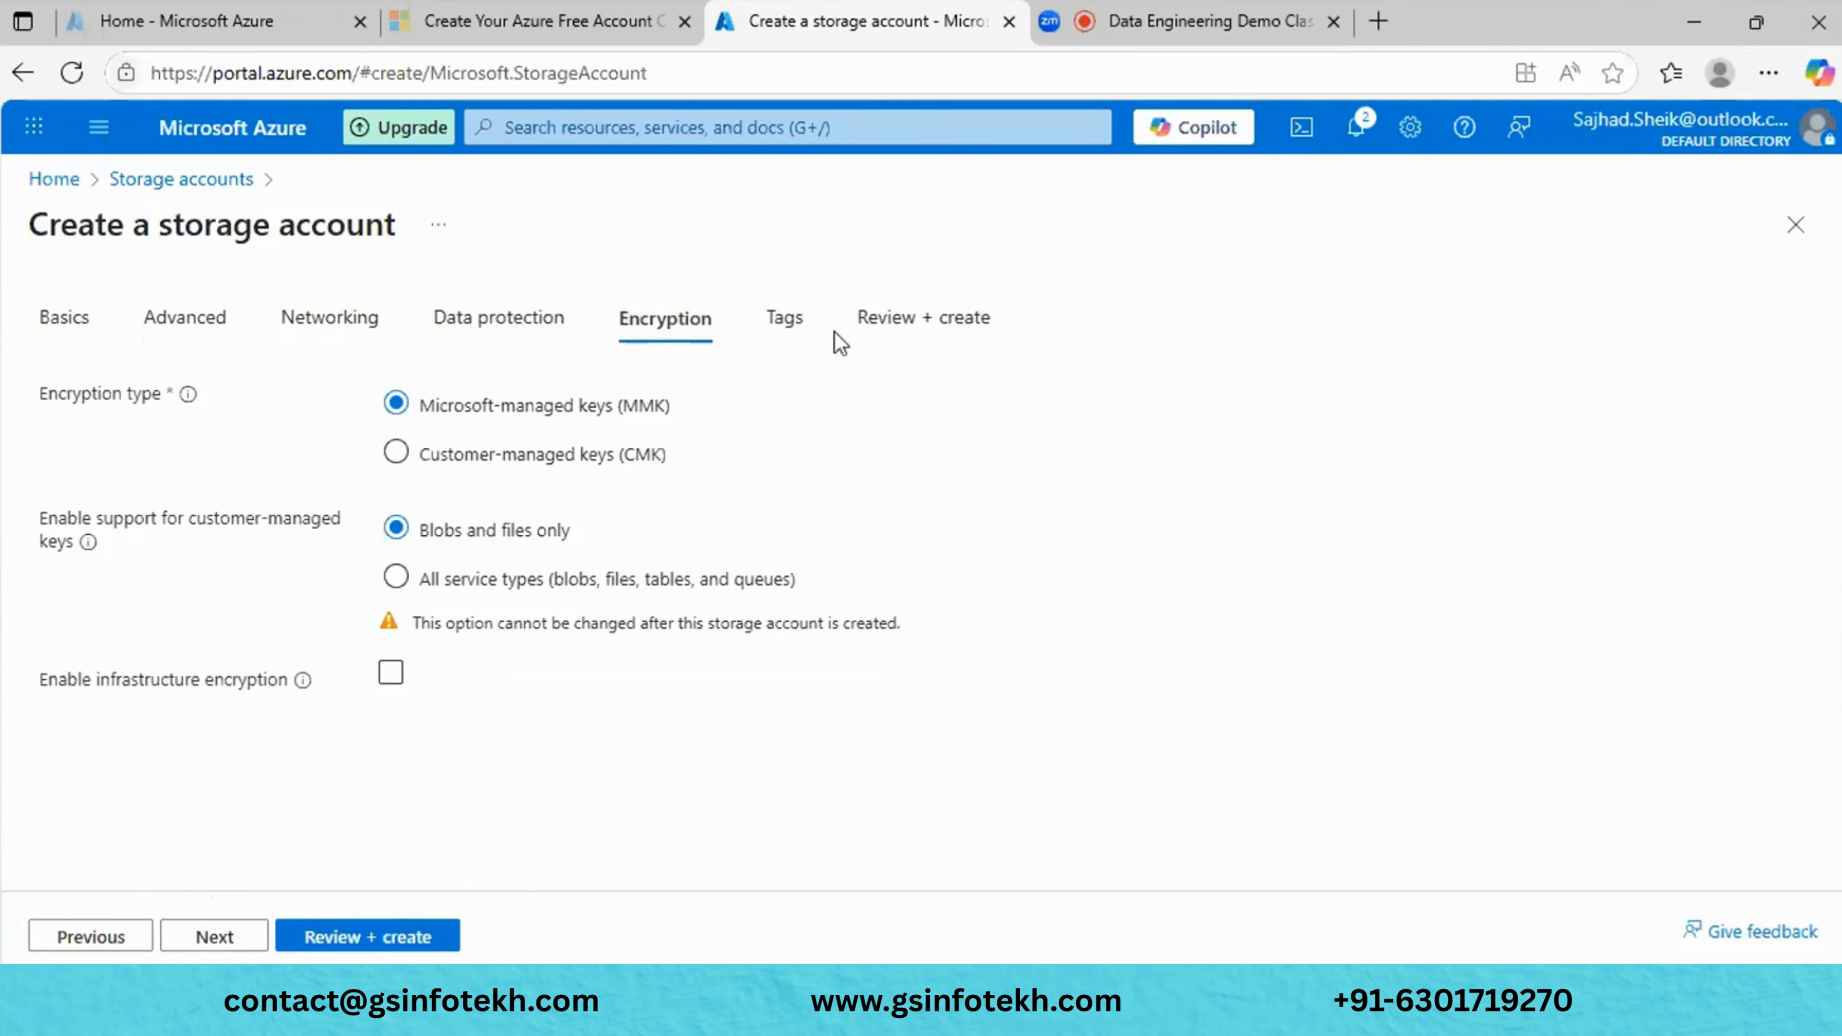
{"action": "left_click", "coordinate": [813, 332]}
Create the storage account devfmcgstg2025 from its Review + create stage and dismiss the deployment notifications.
{"action": "left_click", "coordinate": [859, 333]}
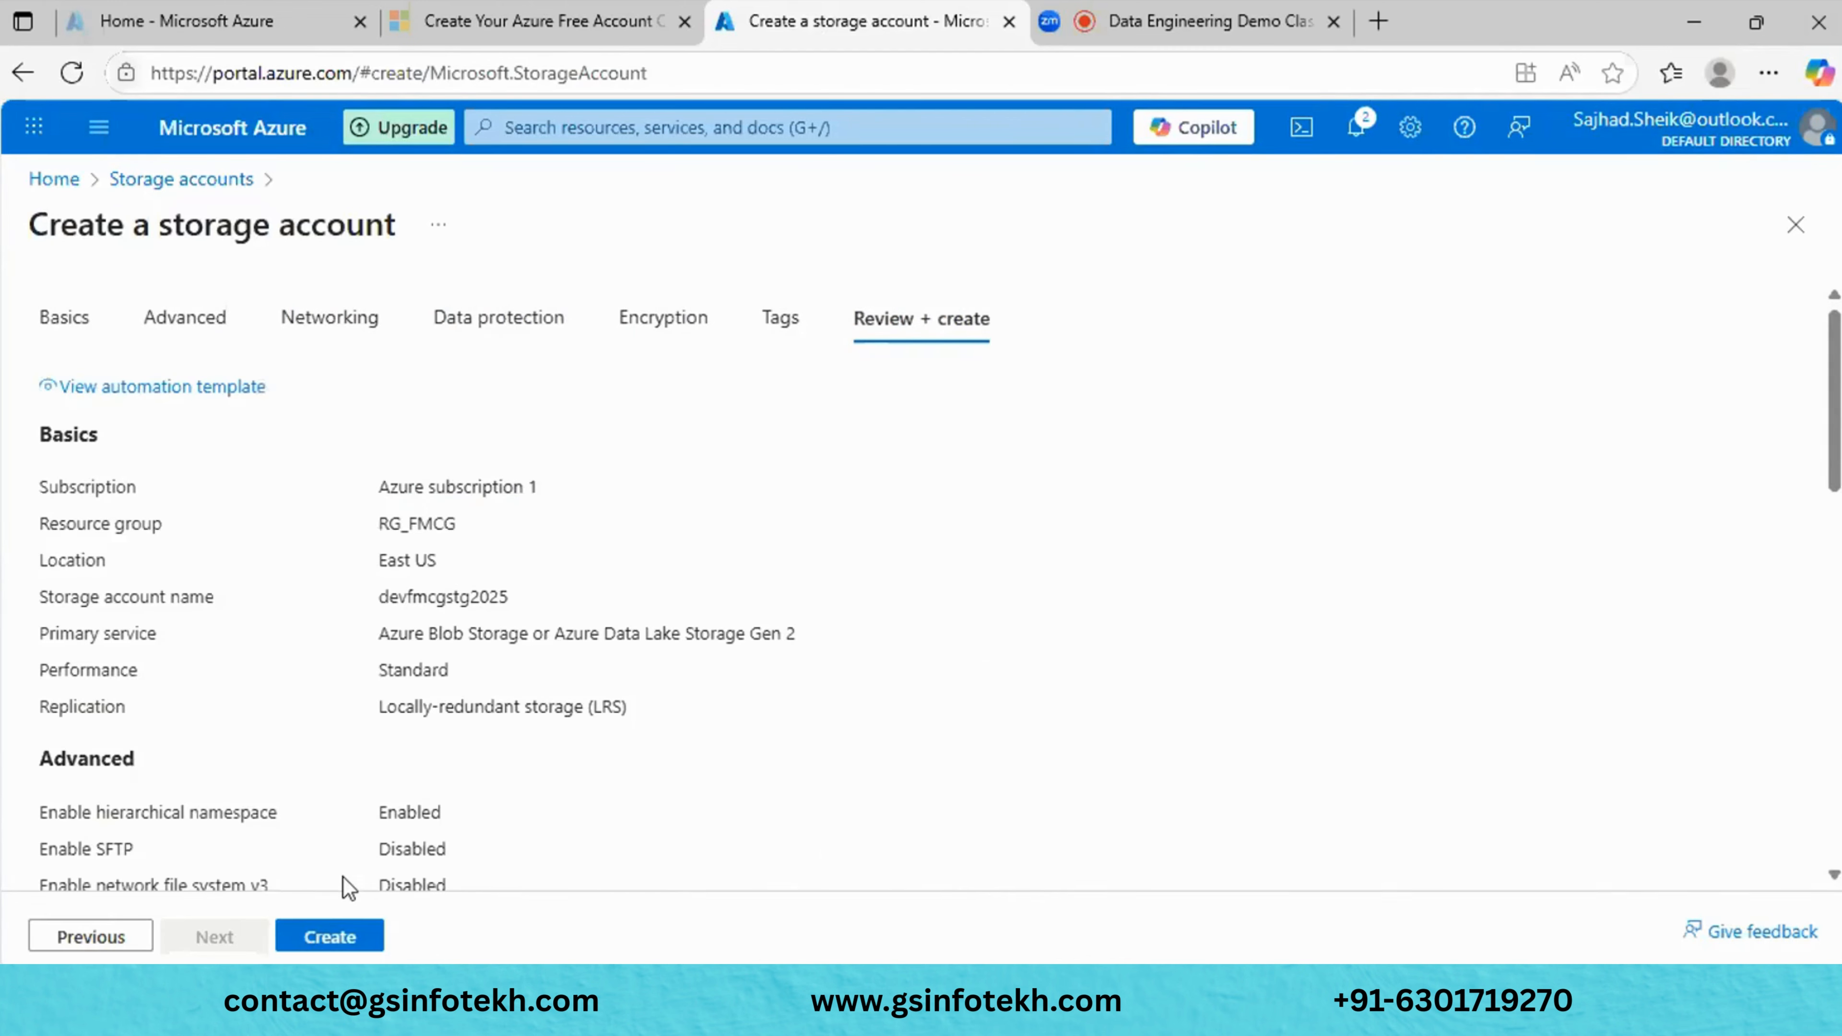
{"action": "left_click", "coordinate": [362, 936]}
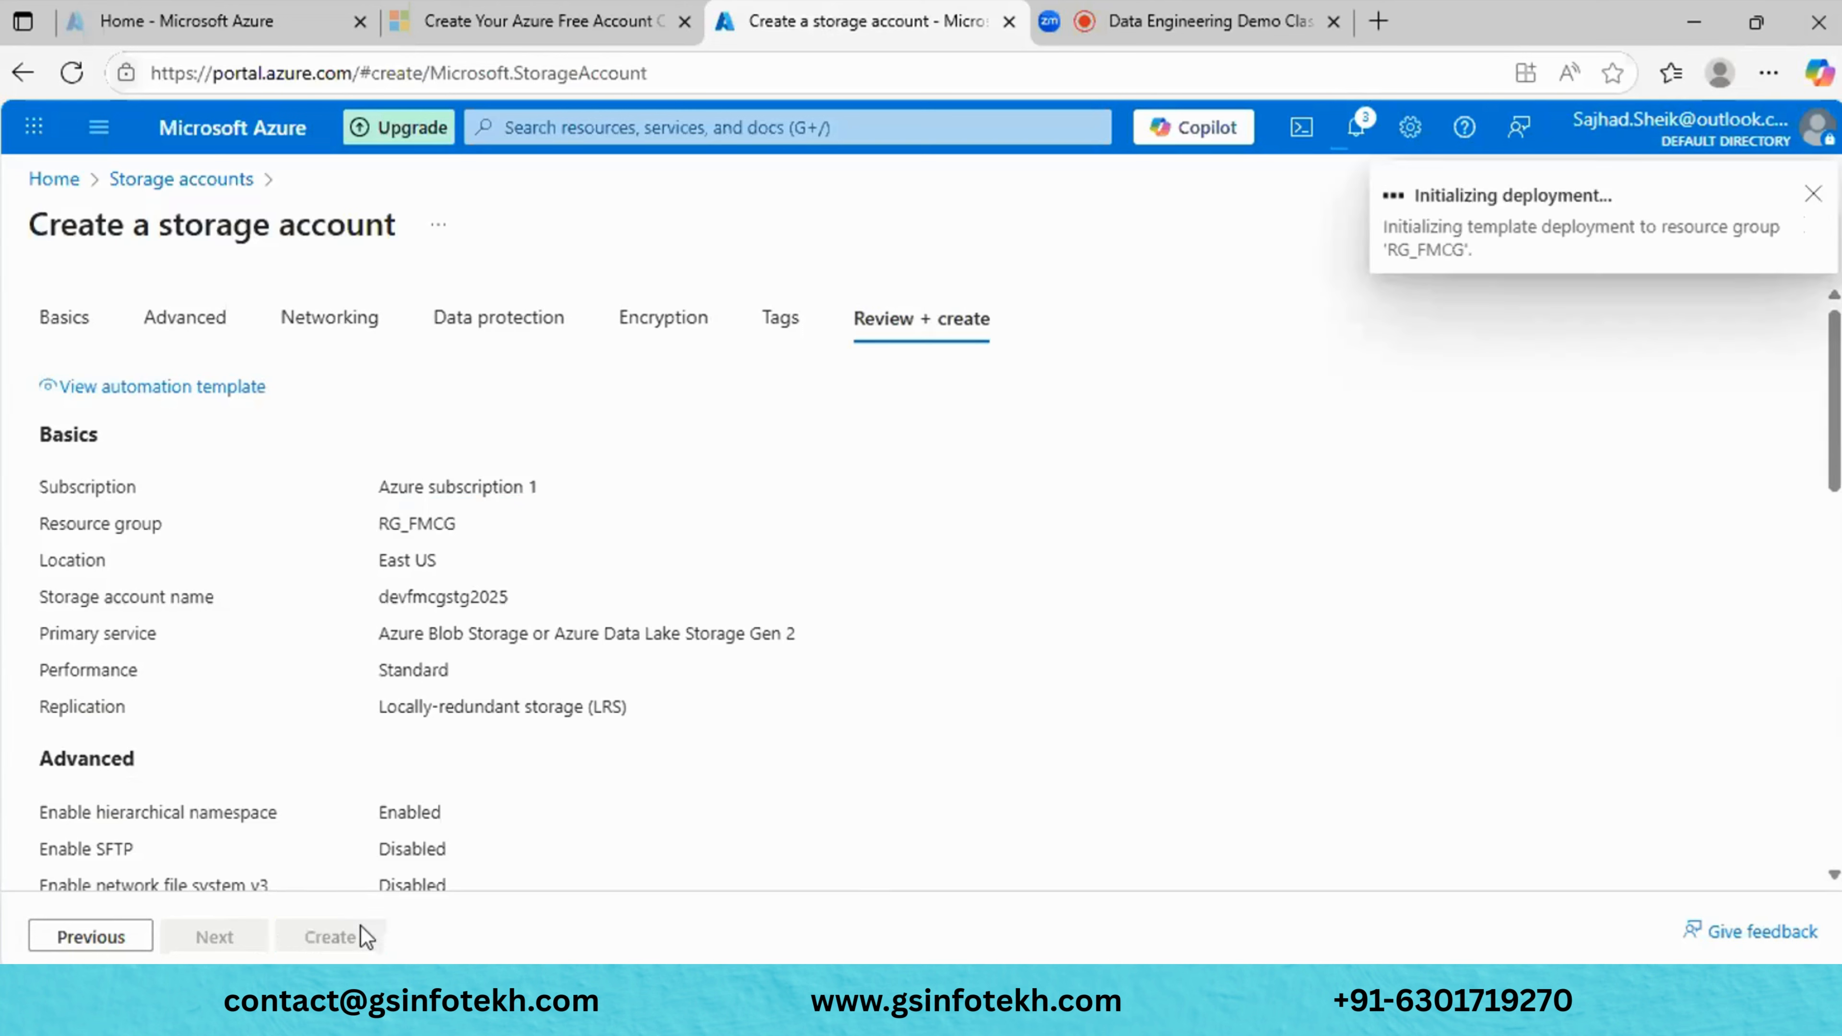
{"action": "left_click", "coordinate": [1813, 194]}
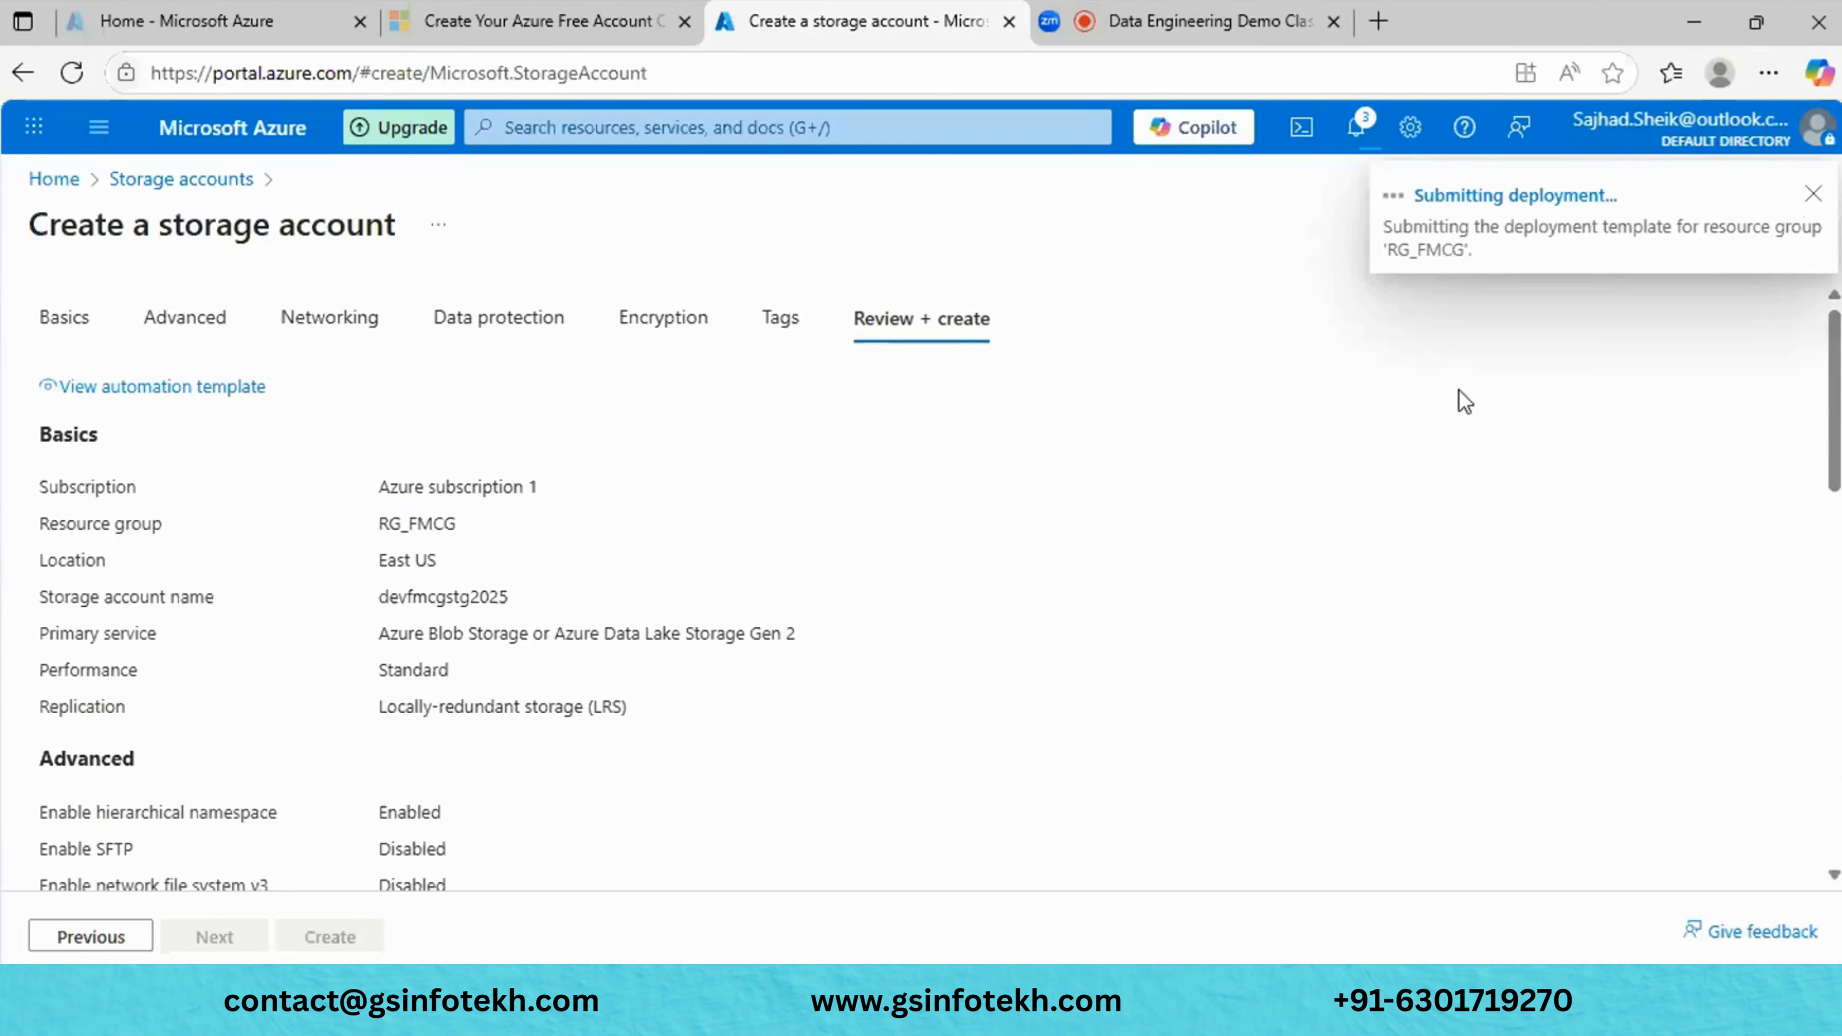
{"action": "left_click", "coordinate": [1812, 194]}
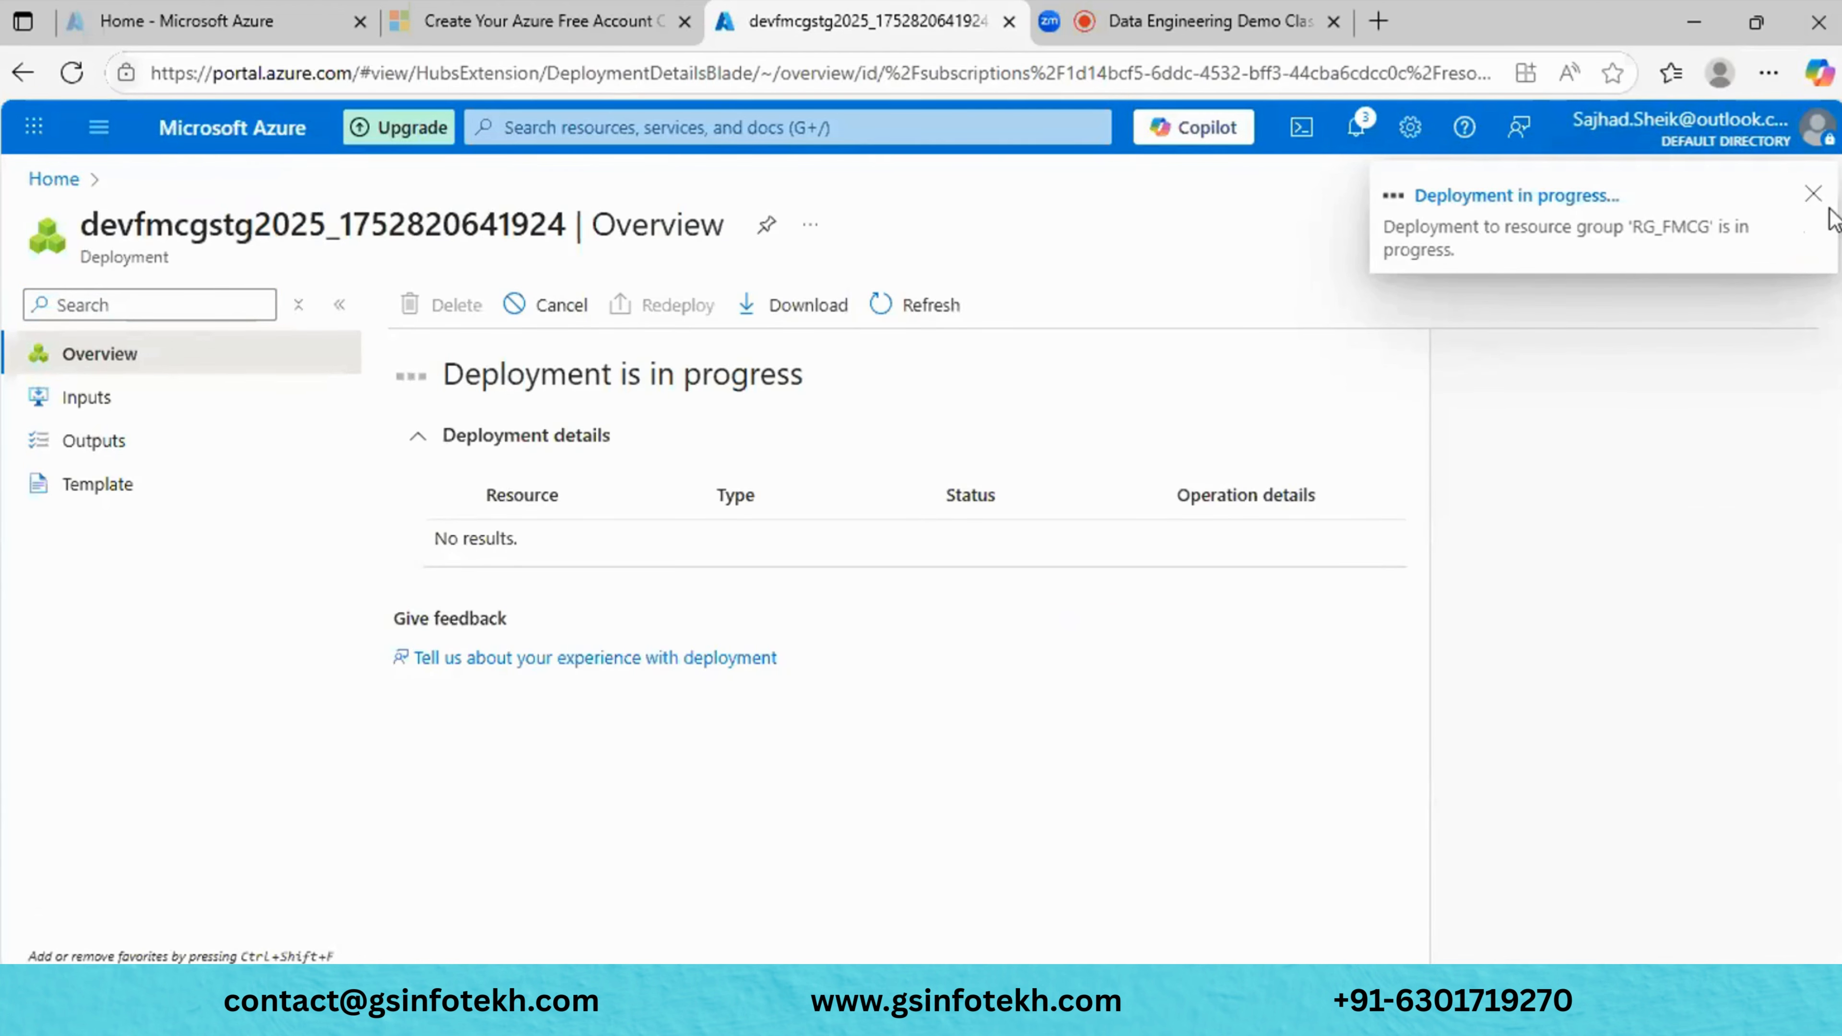
{"action": "left_click", "coordinate": [1813, 195]}
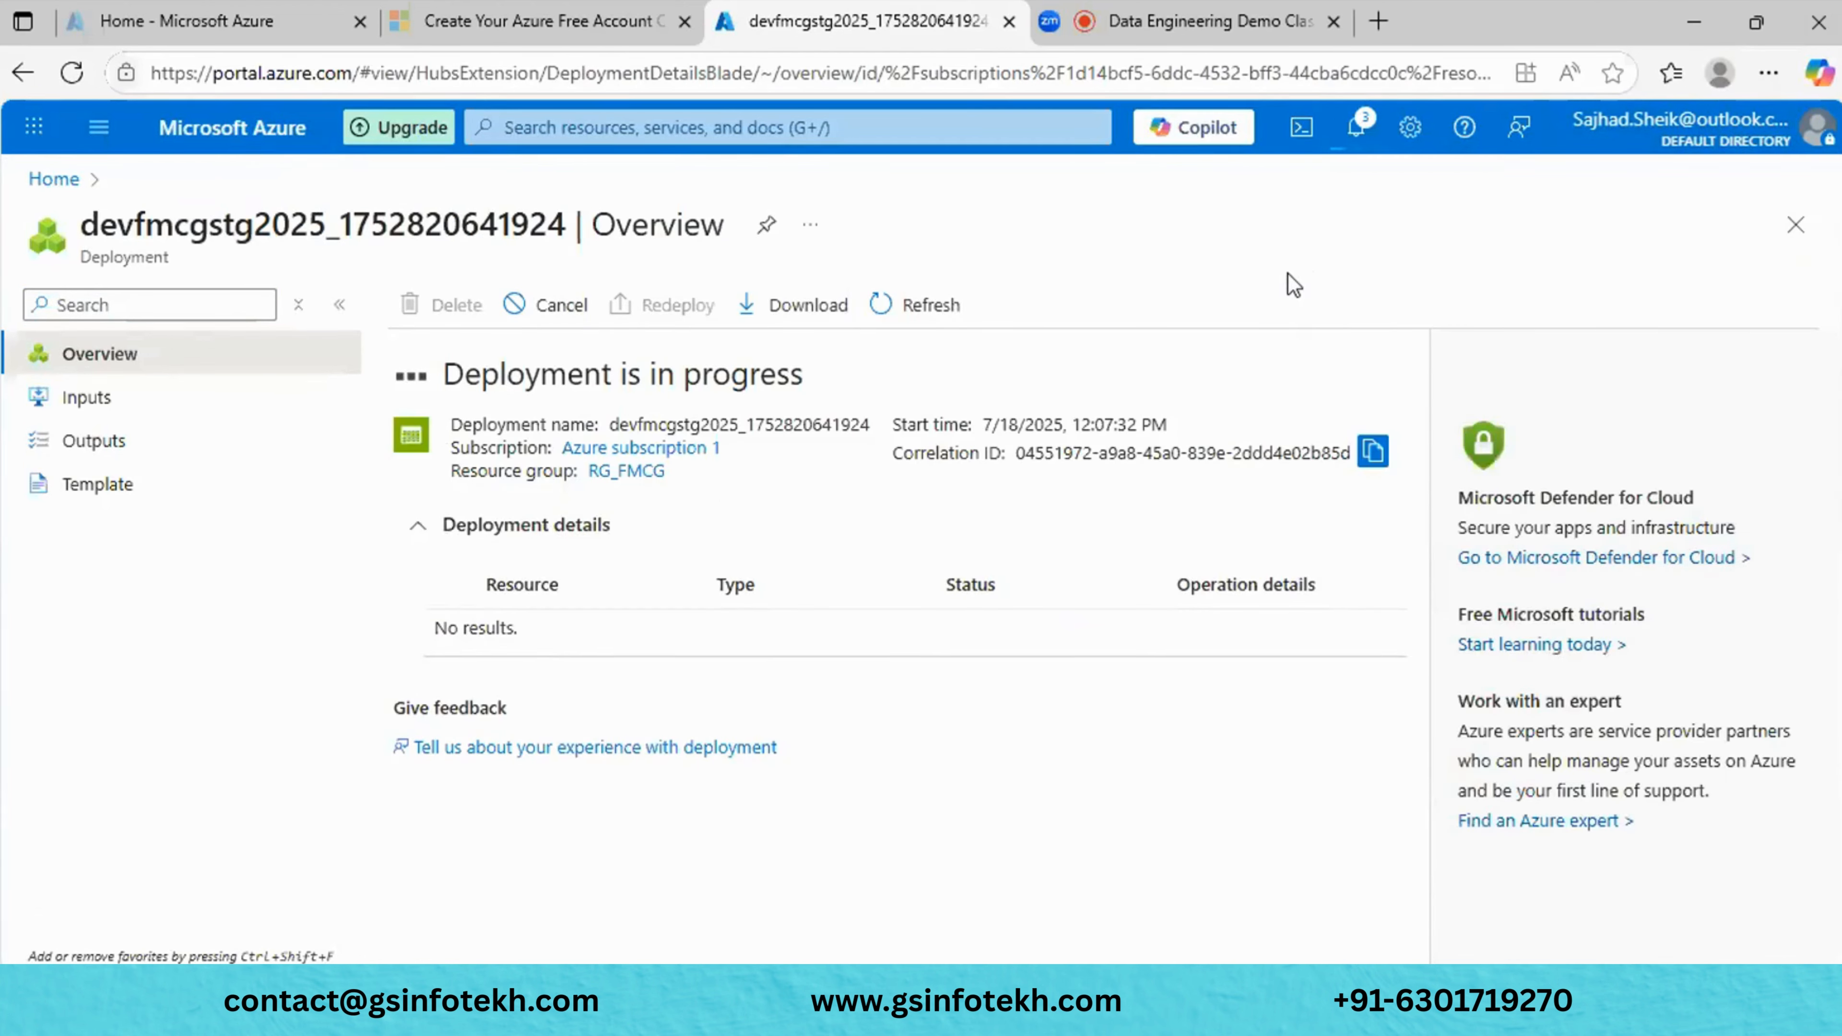
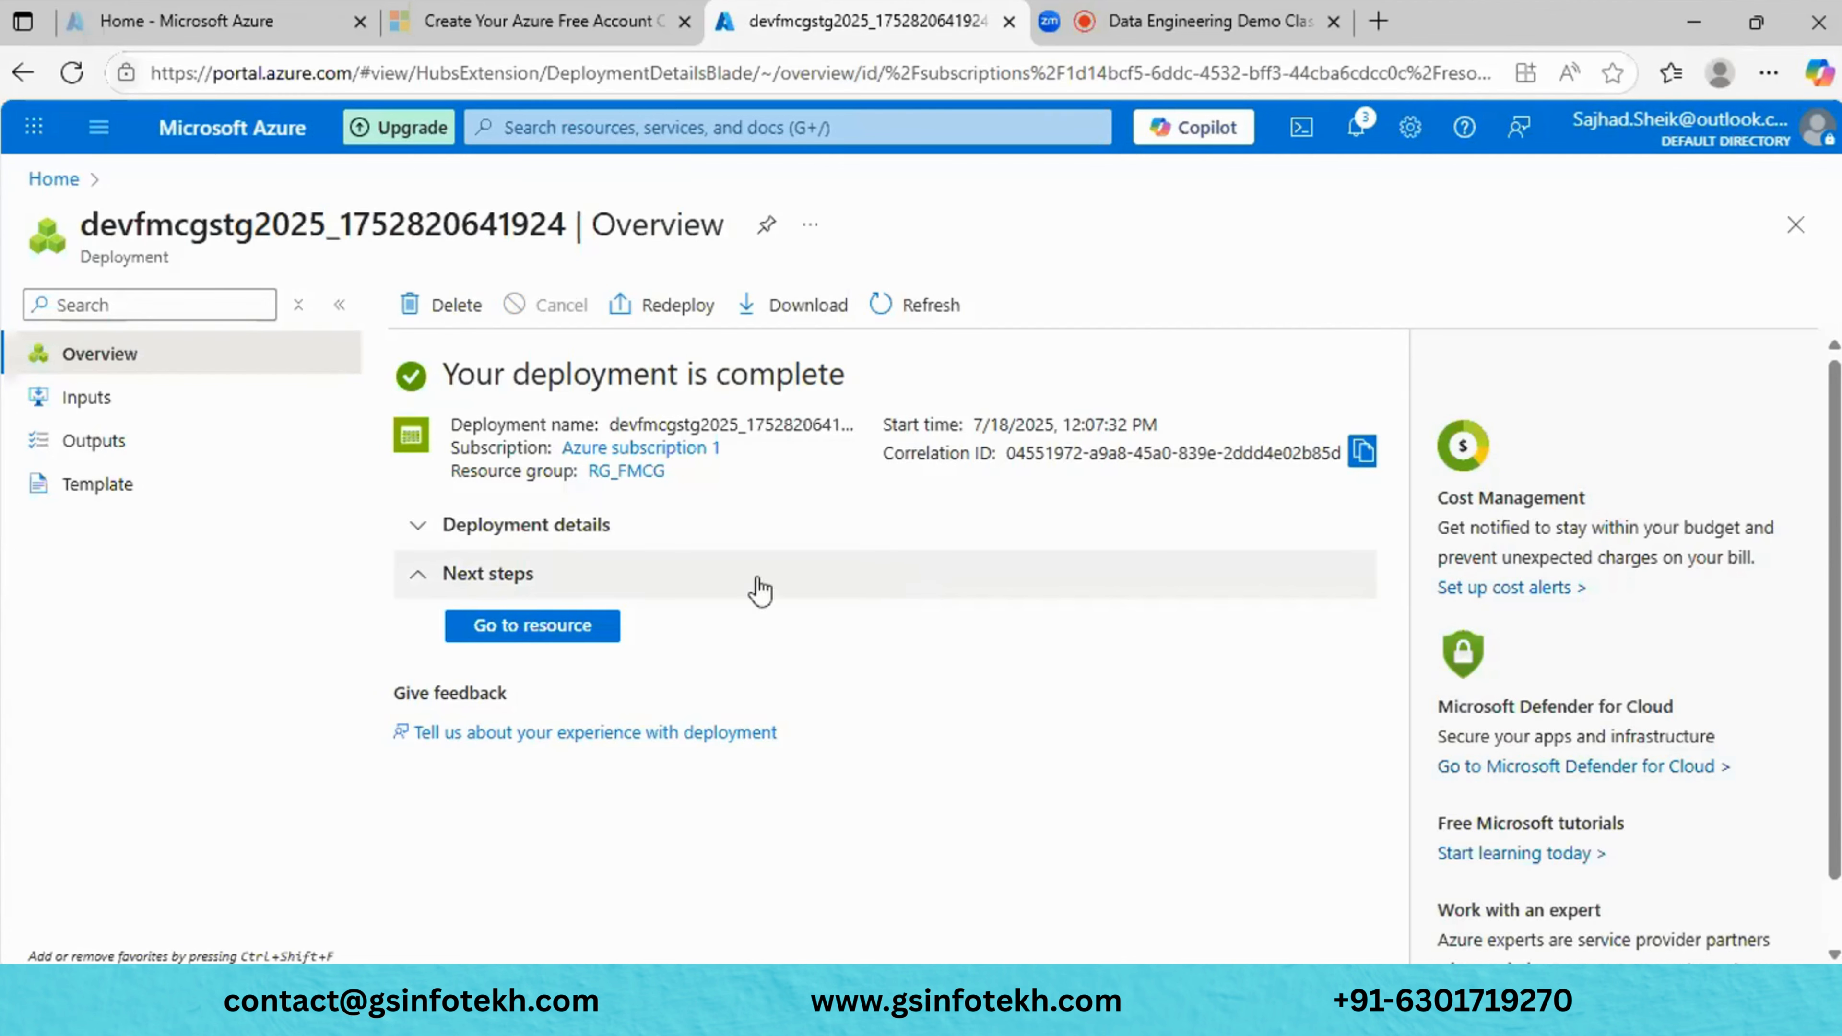
Go to the deployed devfmcgstg2025 storage account and review its overview properties.
{"action": "left_click", "coordinate": [602, 629]}
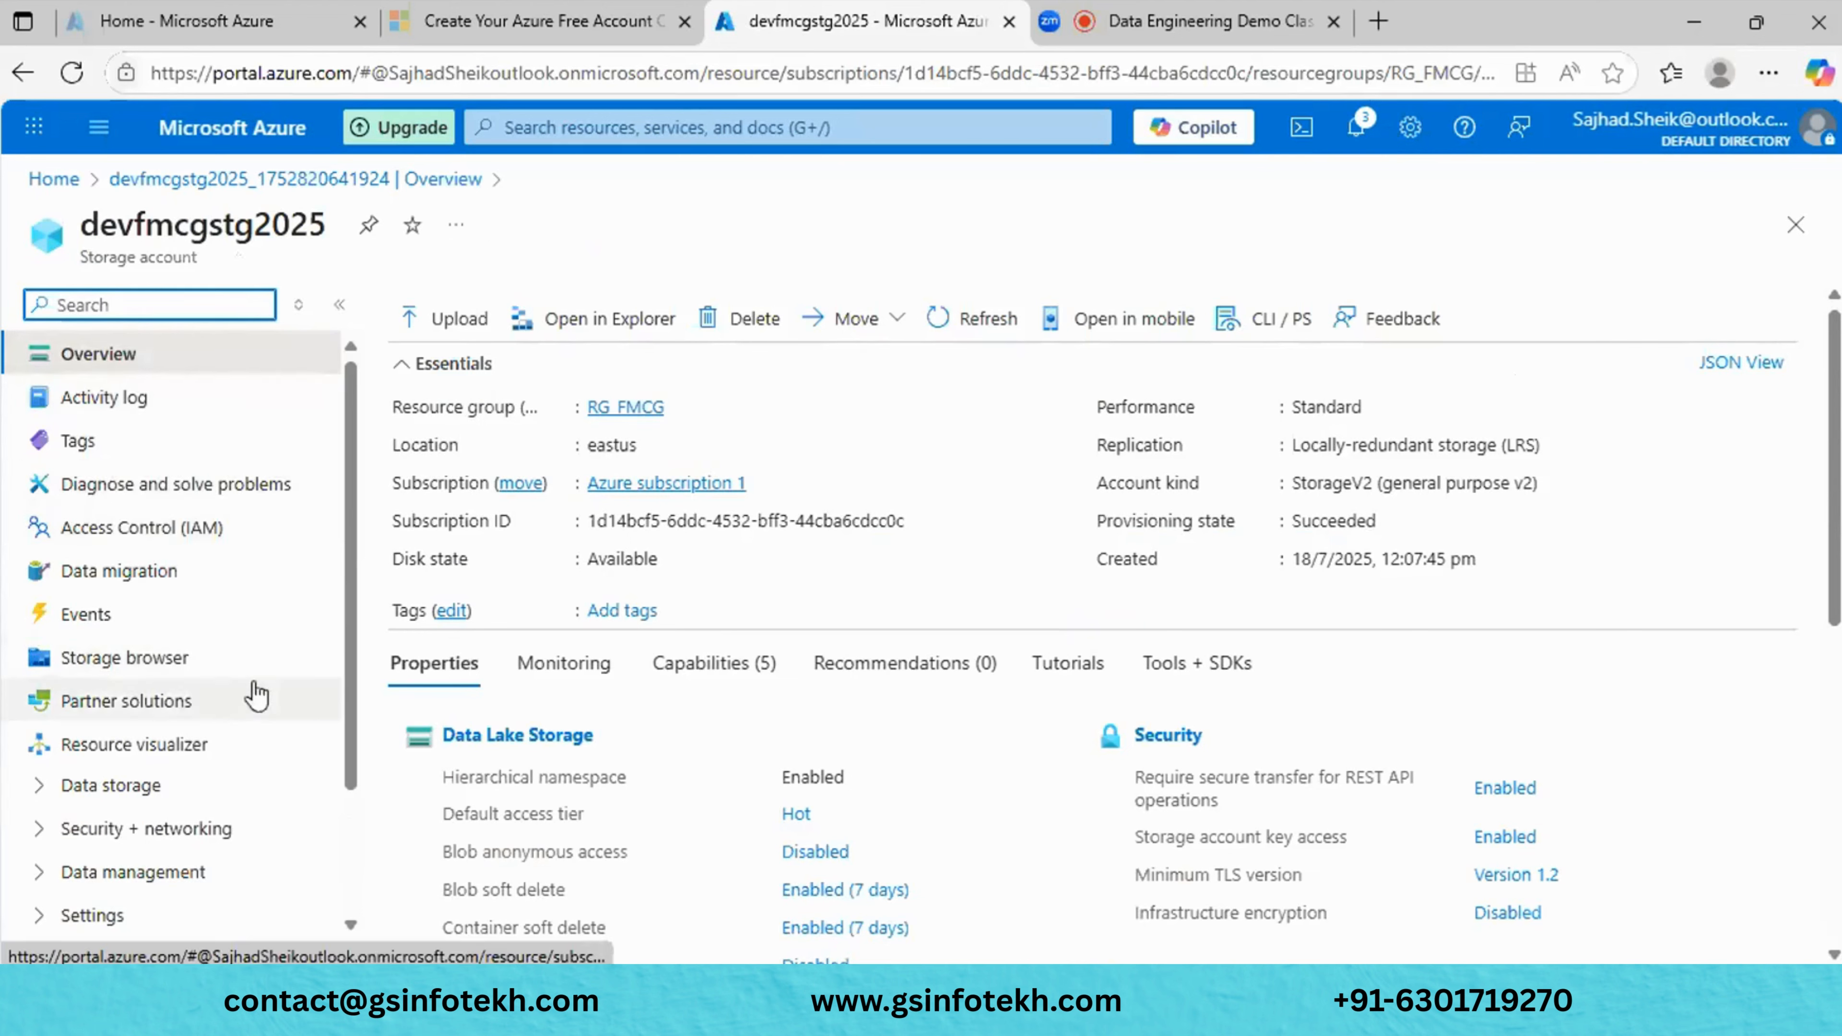
{"action": "scroll", "coordinate": [406, 726], "scroll_direction": "down", "scroll_amount": 2}
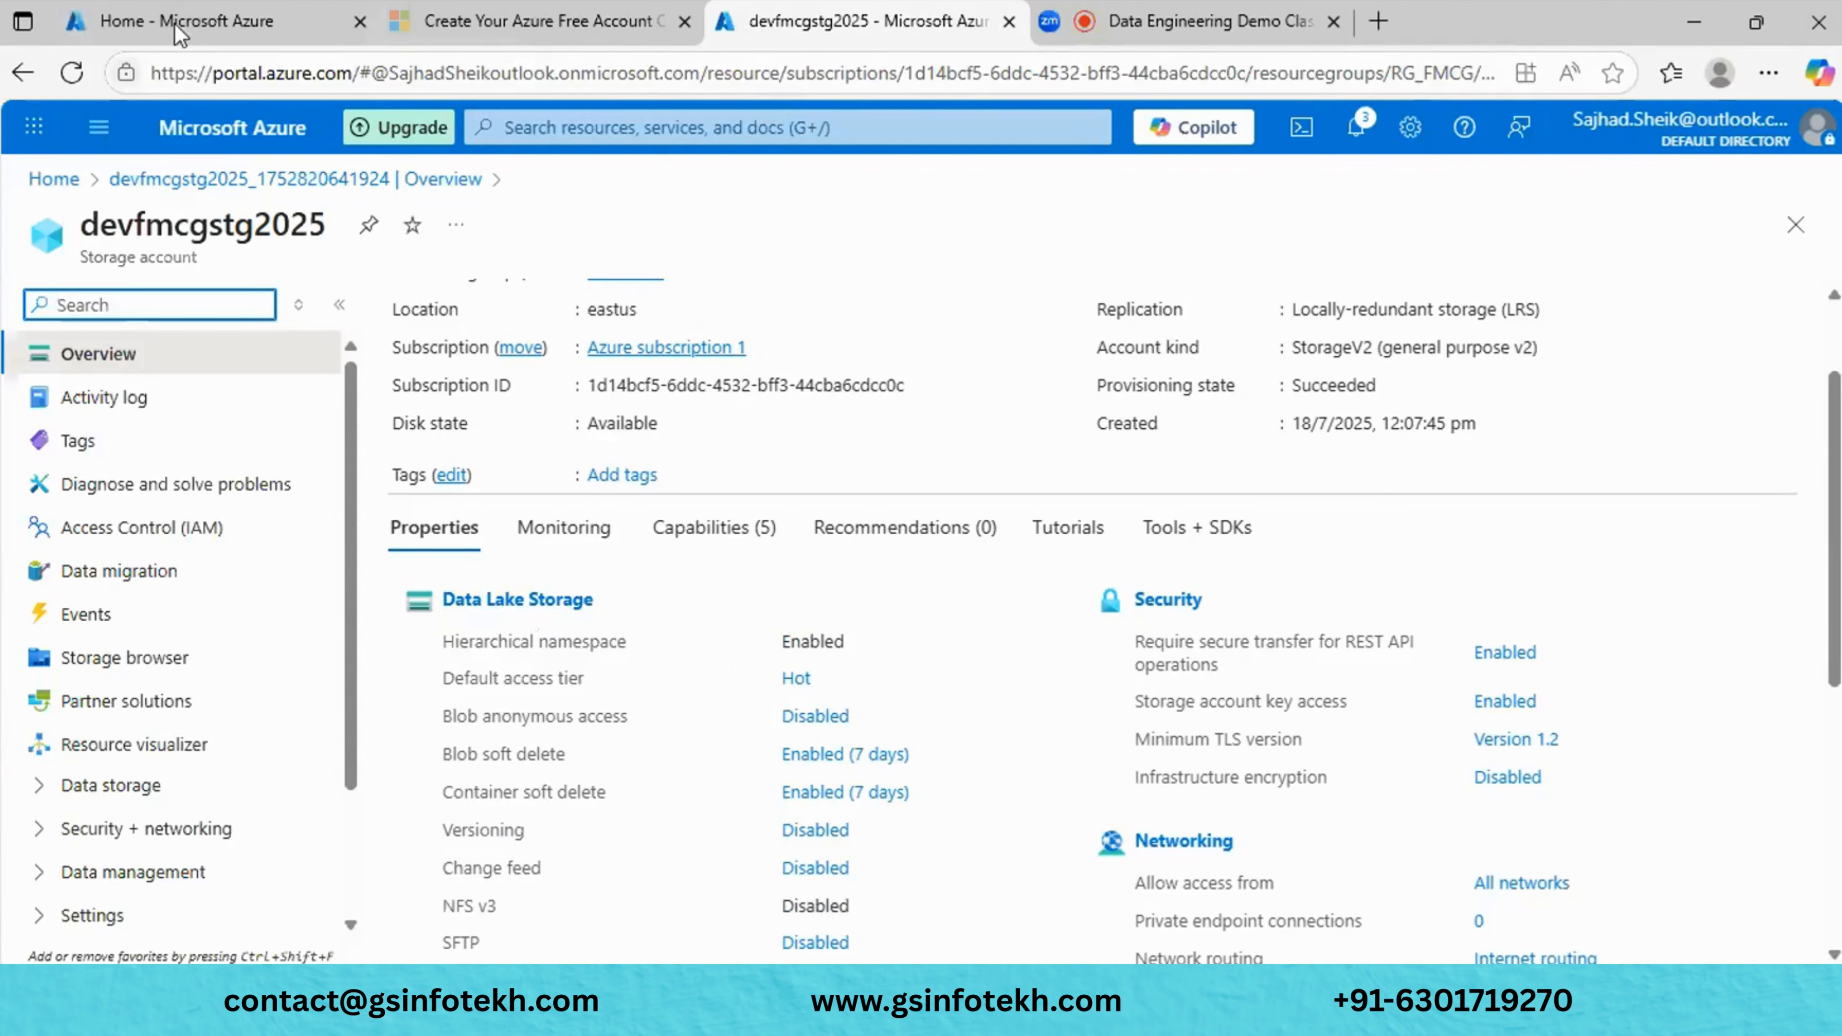
Reload the Azure home page in the other browser tab and open the recent storage account sgfmcgdev09, dismissing the credit notification.
{"action": "left_click", "coordinate": [144, 22]}
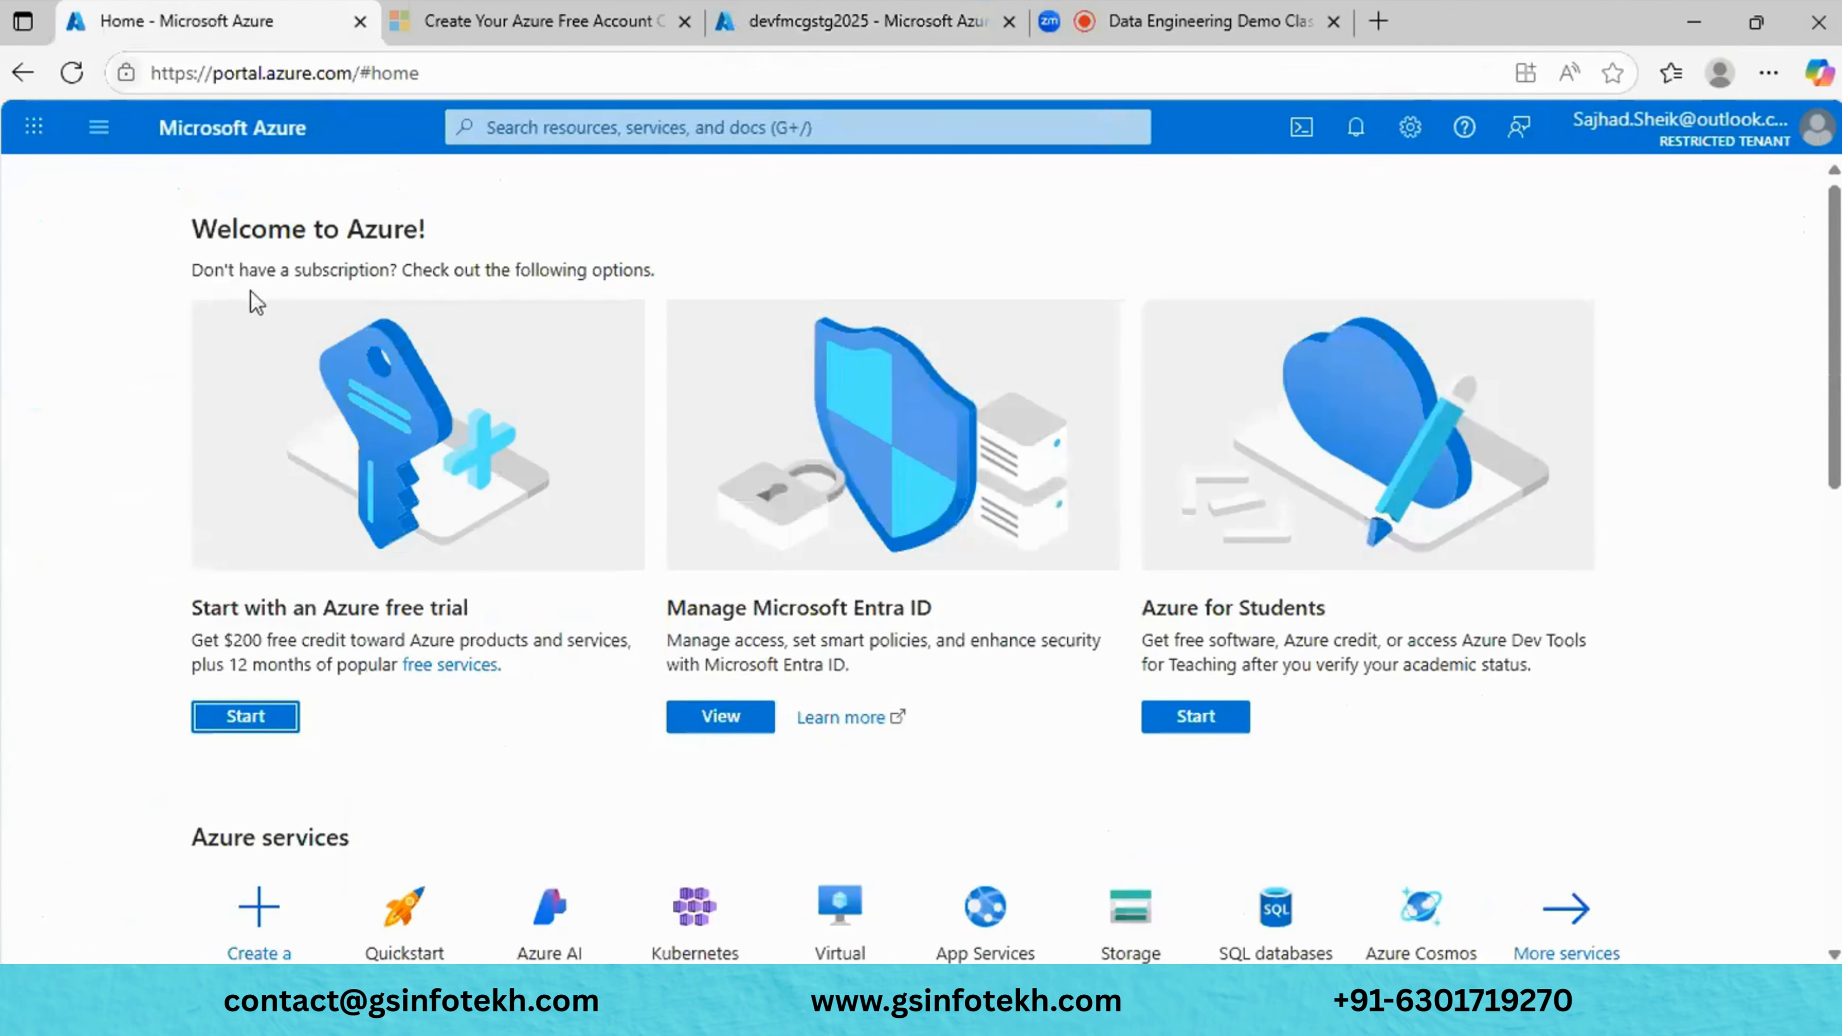
{"action": "left_click", "coordinate": [83, 75]}
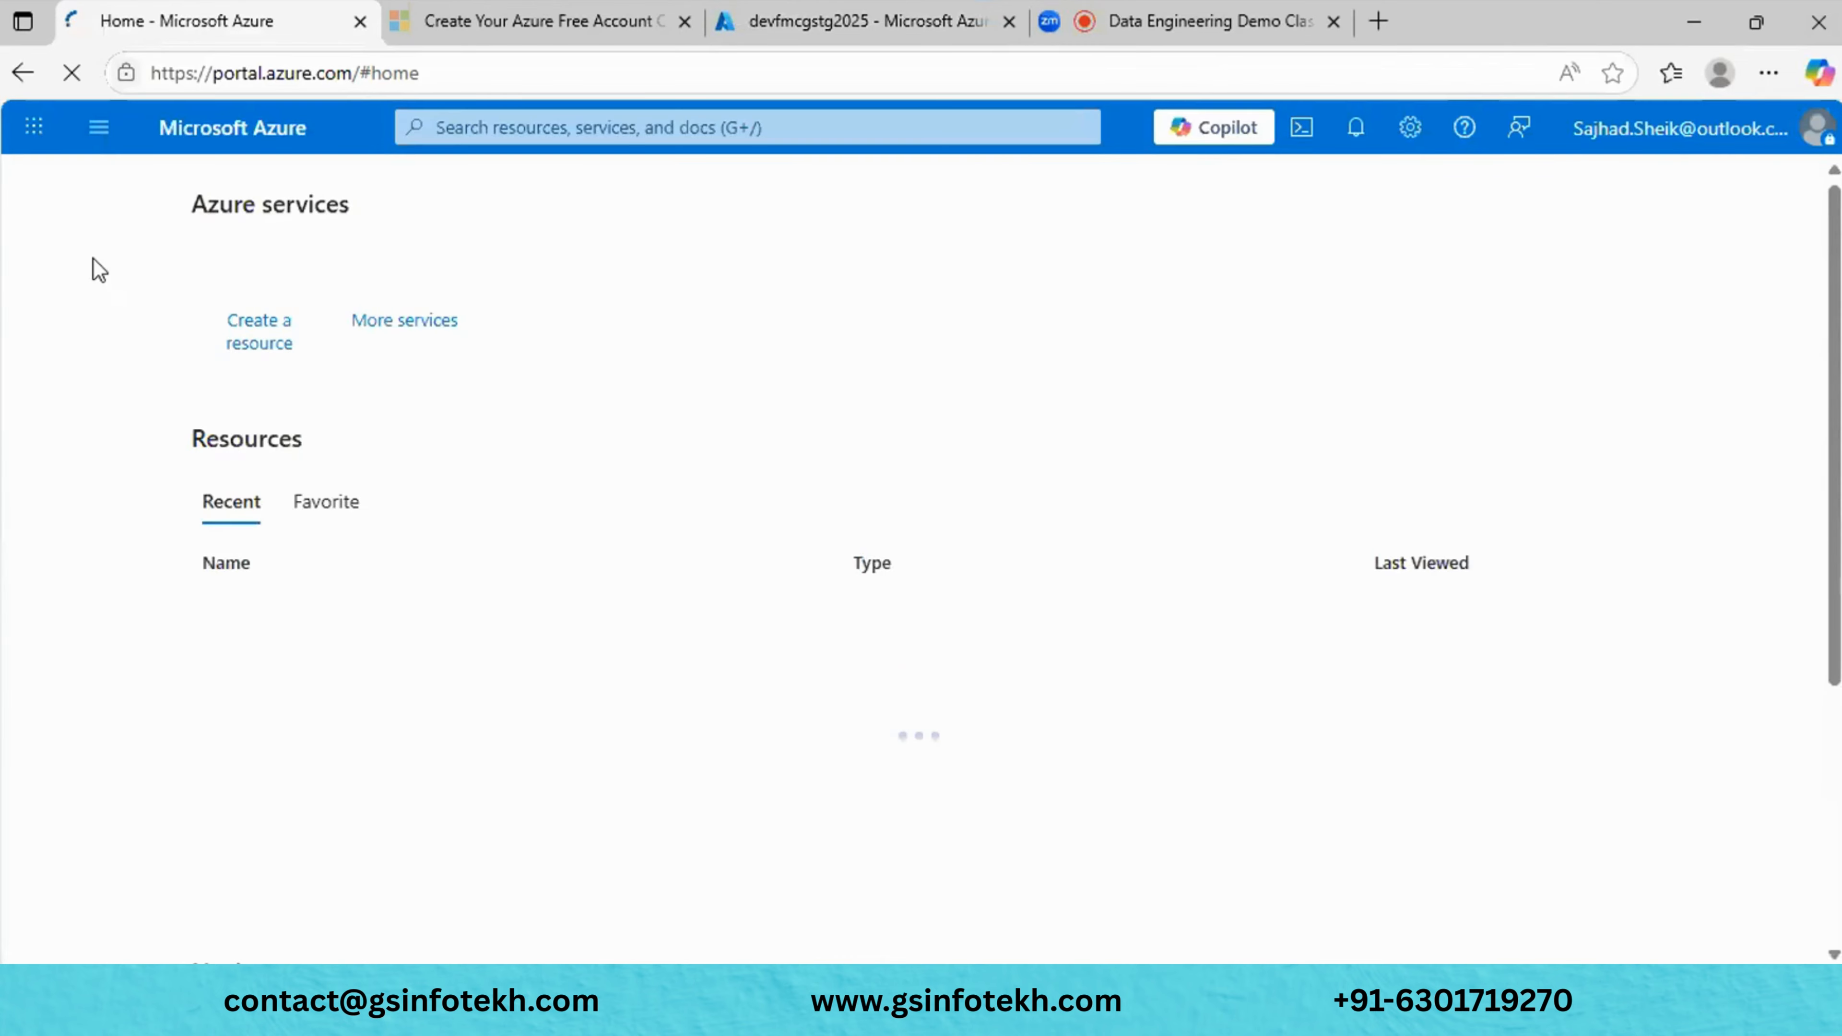
{"action": "scroll", "coordinate": [575, 576], "scroll_direction": "down", "scroll_amount": 4}
{"action": "scroll", "coordinate": [572, 569], "scroll_direction": "down", "scroll_amount": 3}
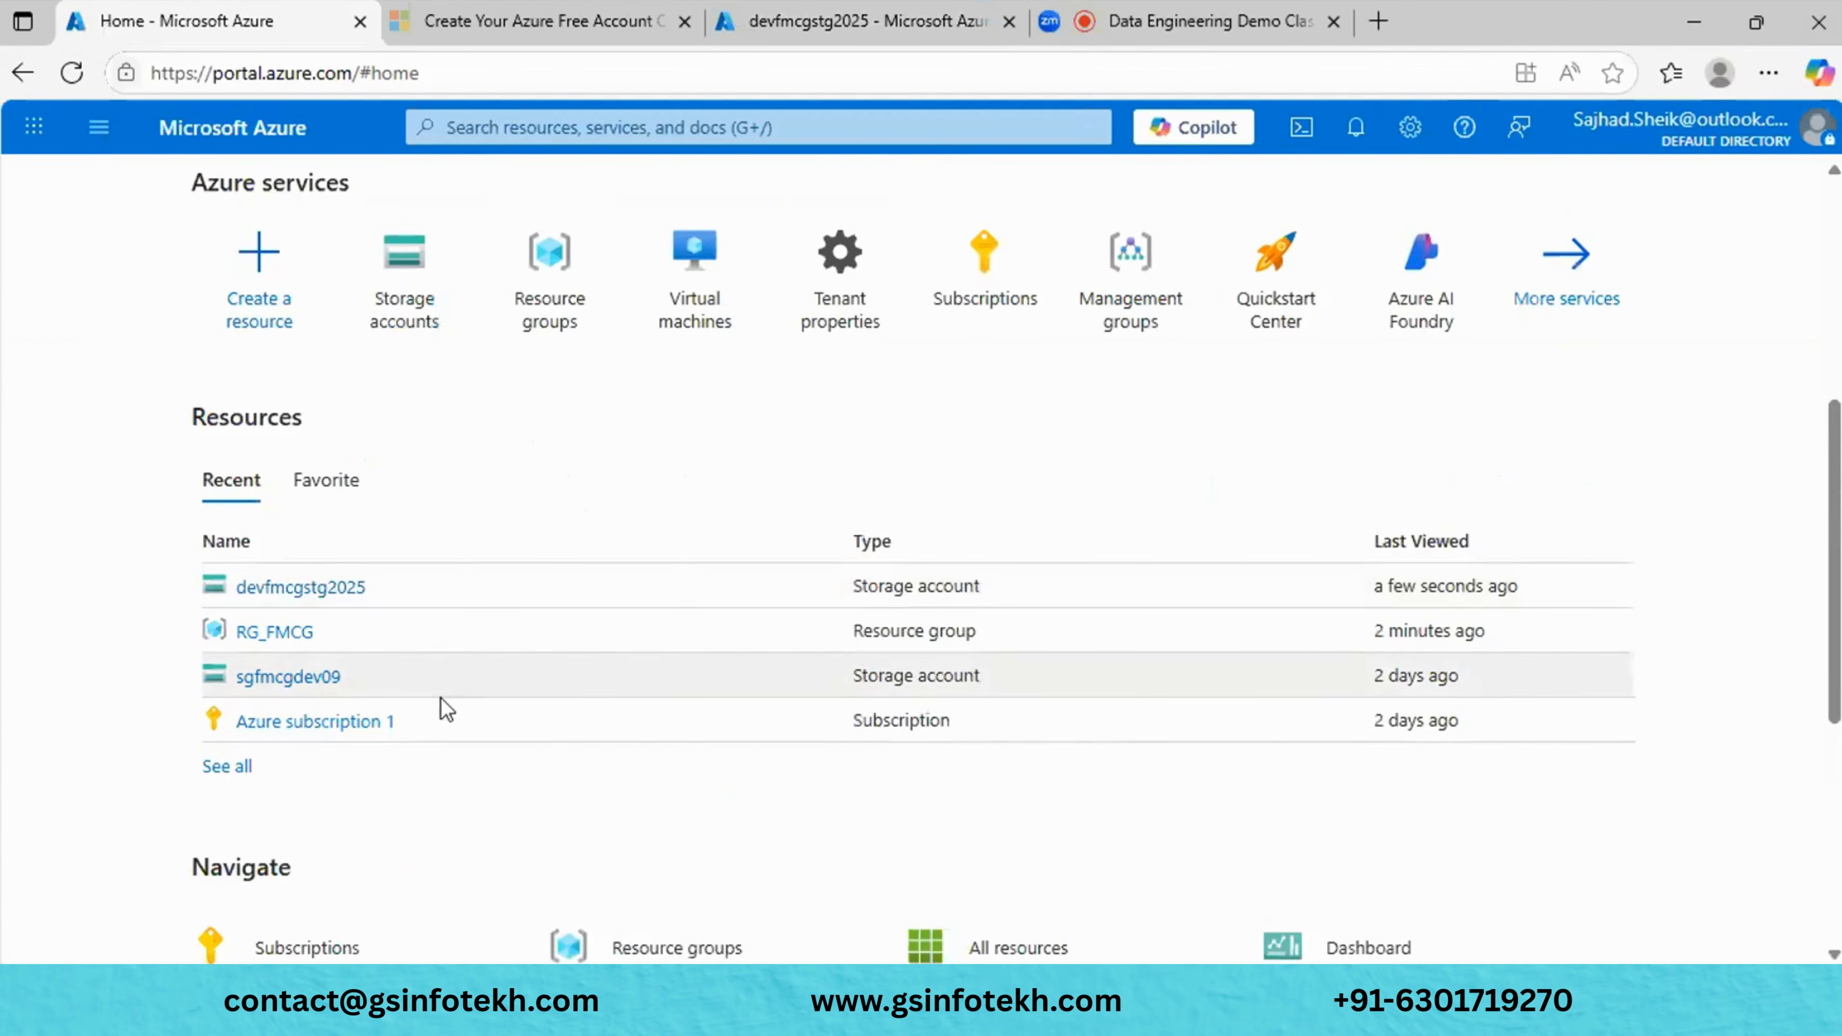
{"action": "left_click", "coordinate": [299, 690]}
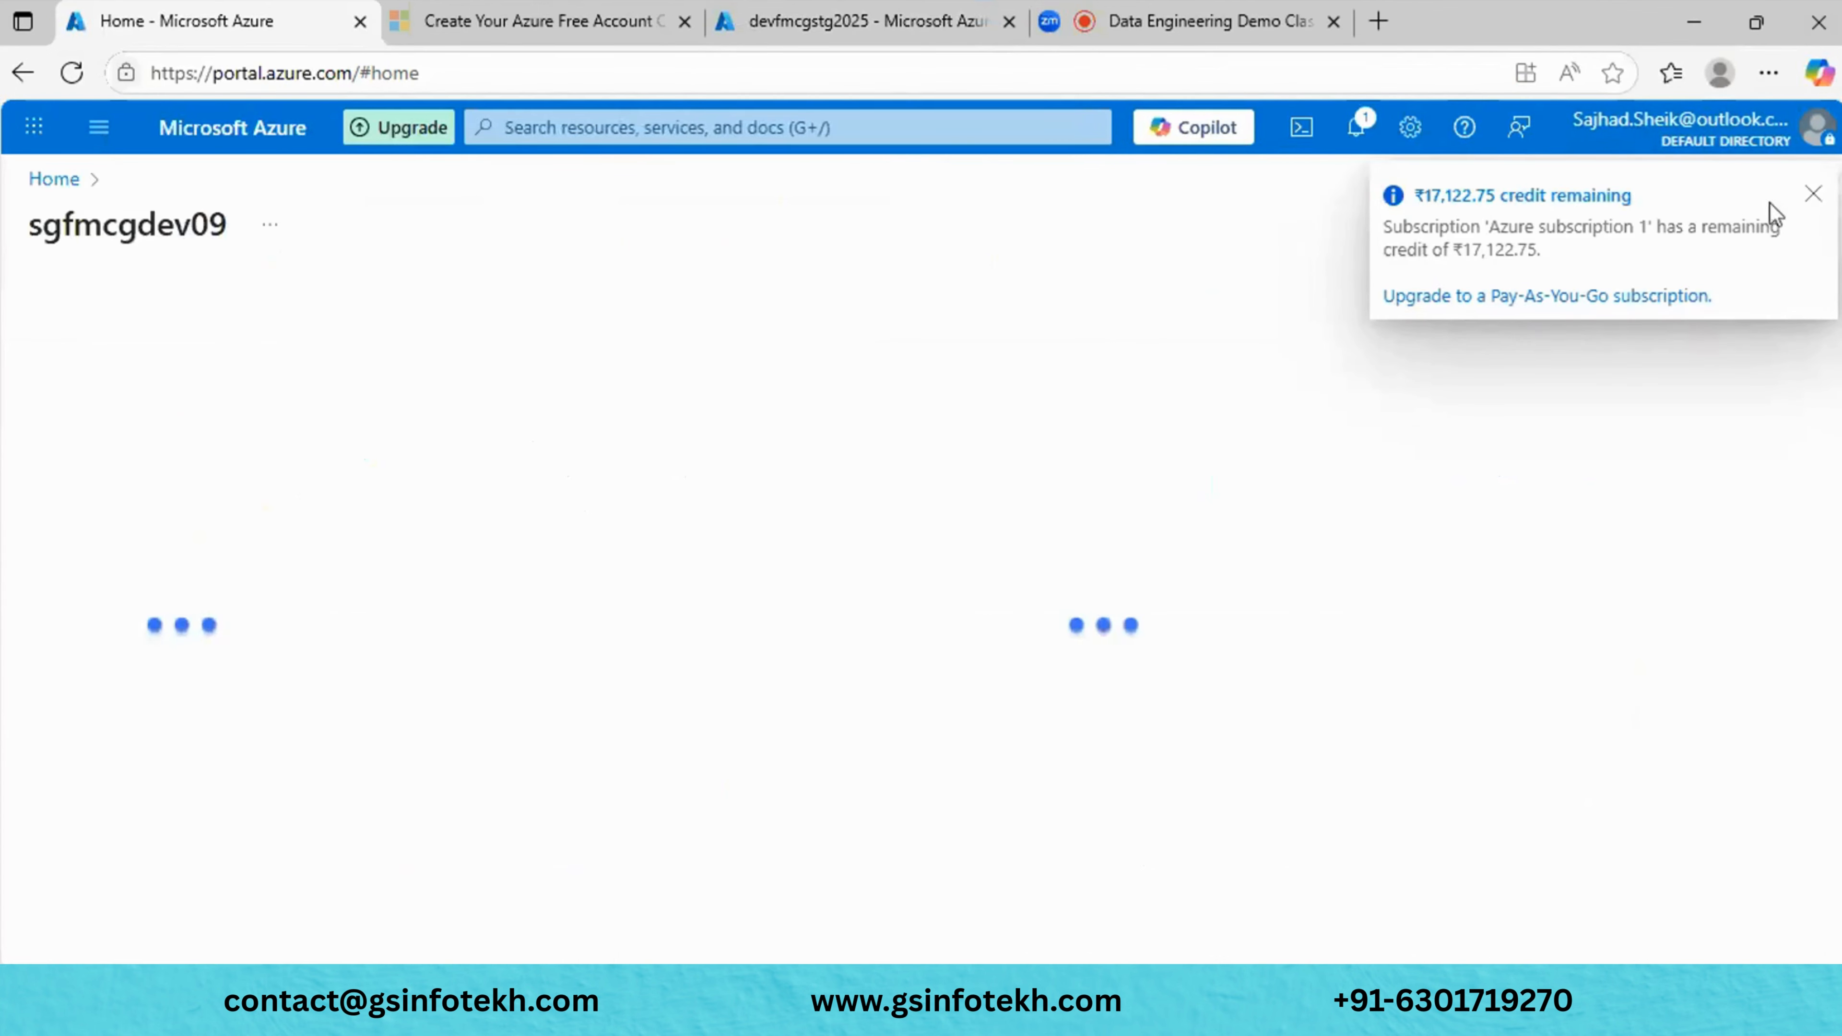
{"action": "left_click", "coordinate": [1813, 196]}
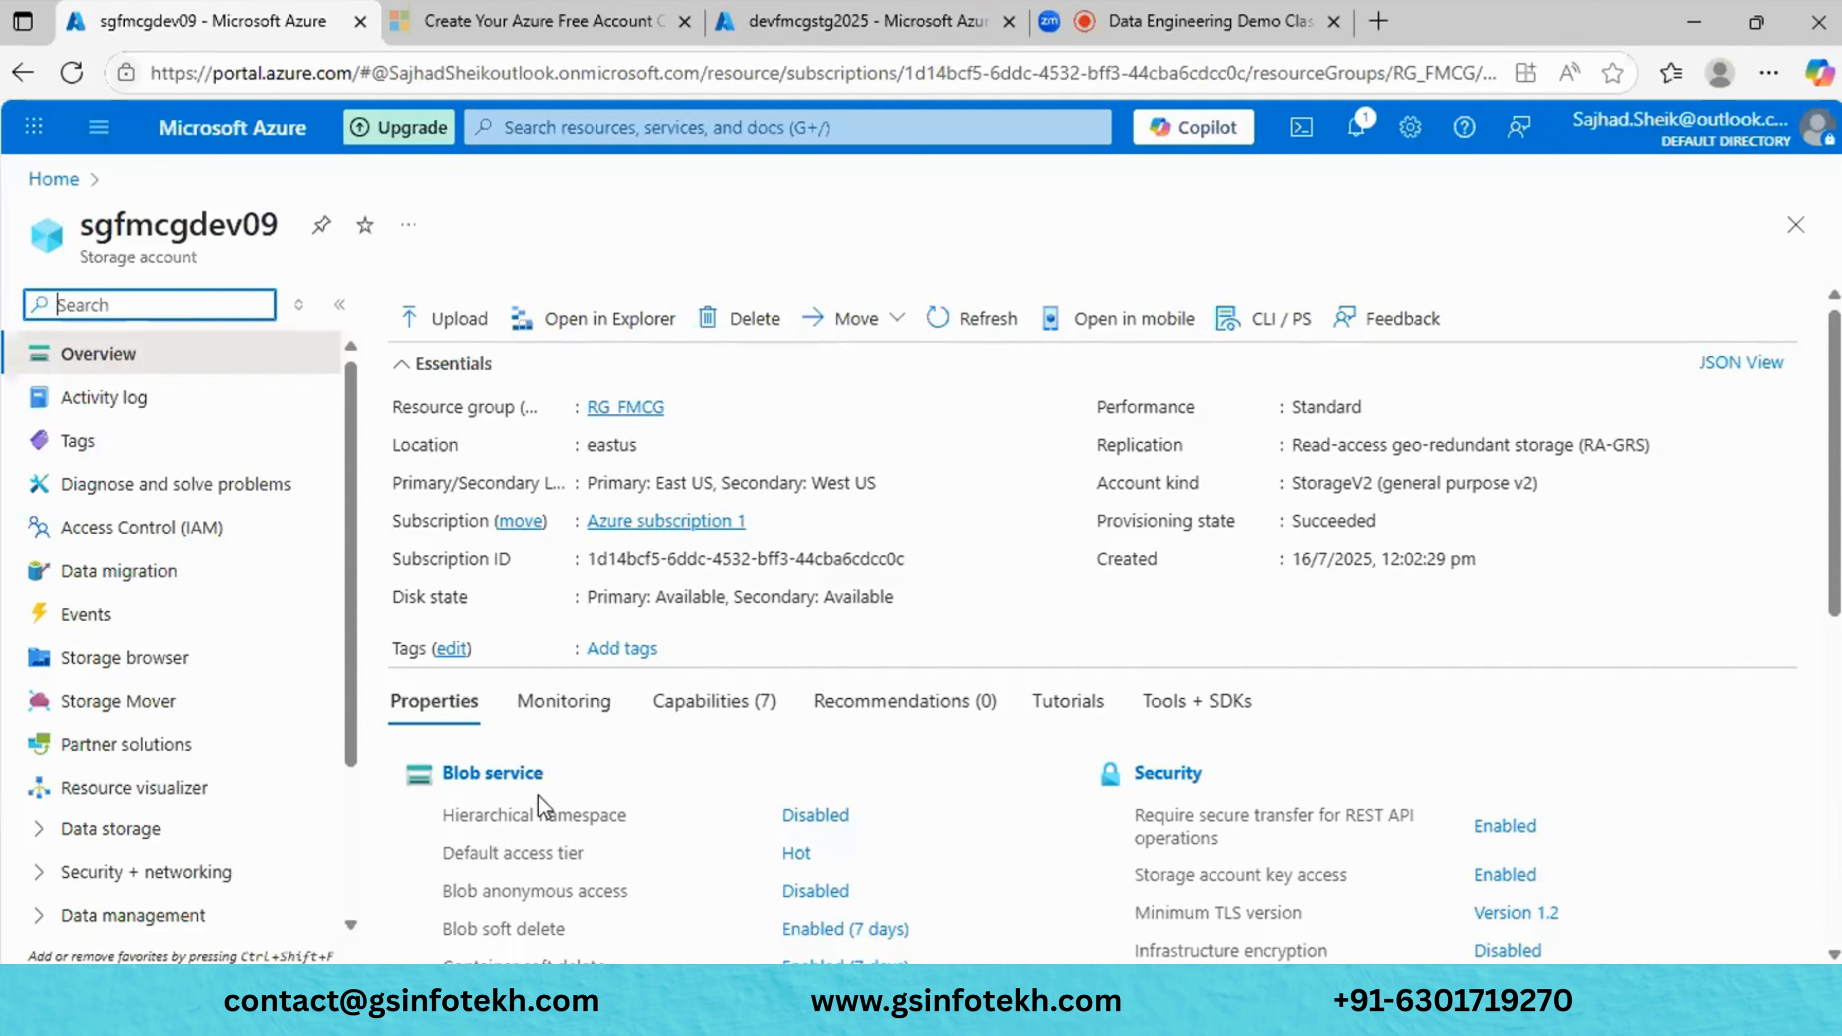
Compare the overview properties of sgfmcgdev09 and devfmcgstg2025, ending on devfmcgstg2025.
{"action": "left_click", "coordinate": [867, 22]}
{"action": "left_click", "coordinate": [241, 29]}
{"action": "left_click", "coordinate": [837, 25]}
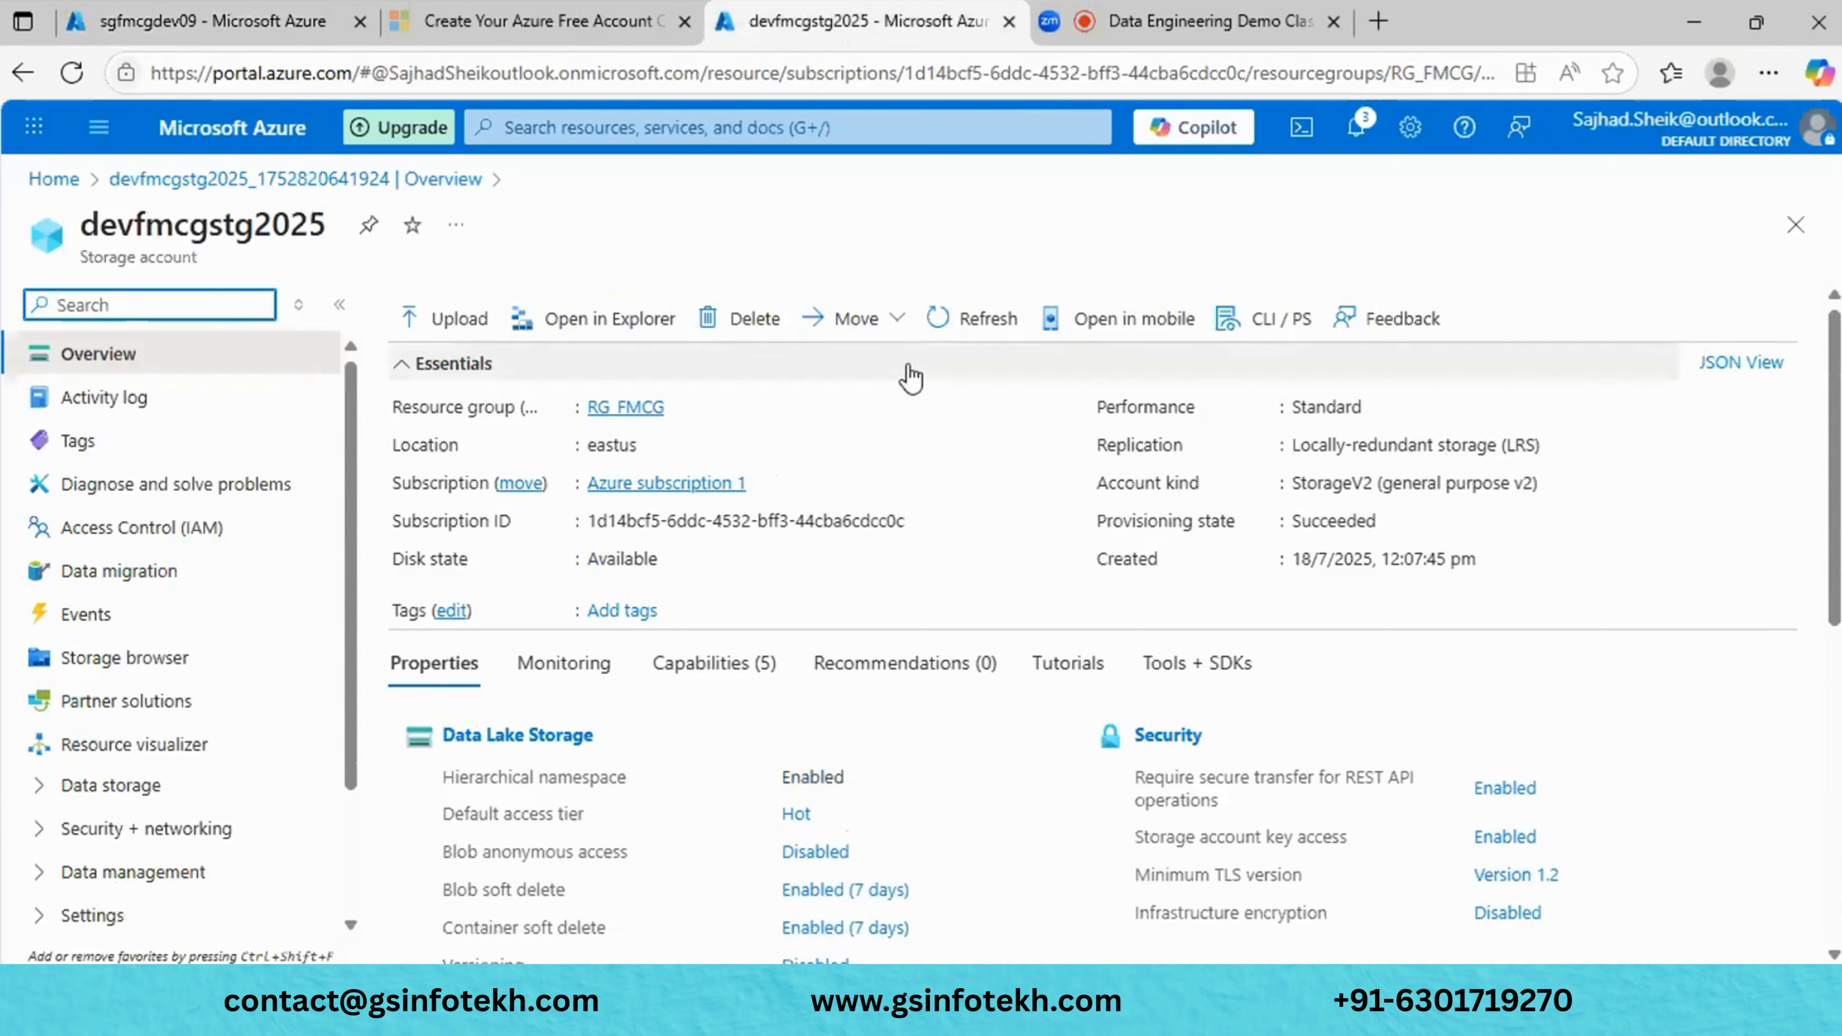
Examine the blob upload and Azure Storage Explorer options of devfmcgstg2025, closing each without using it.
{"action": "left_click", "coordinate": [434, 330]}
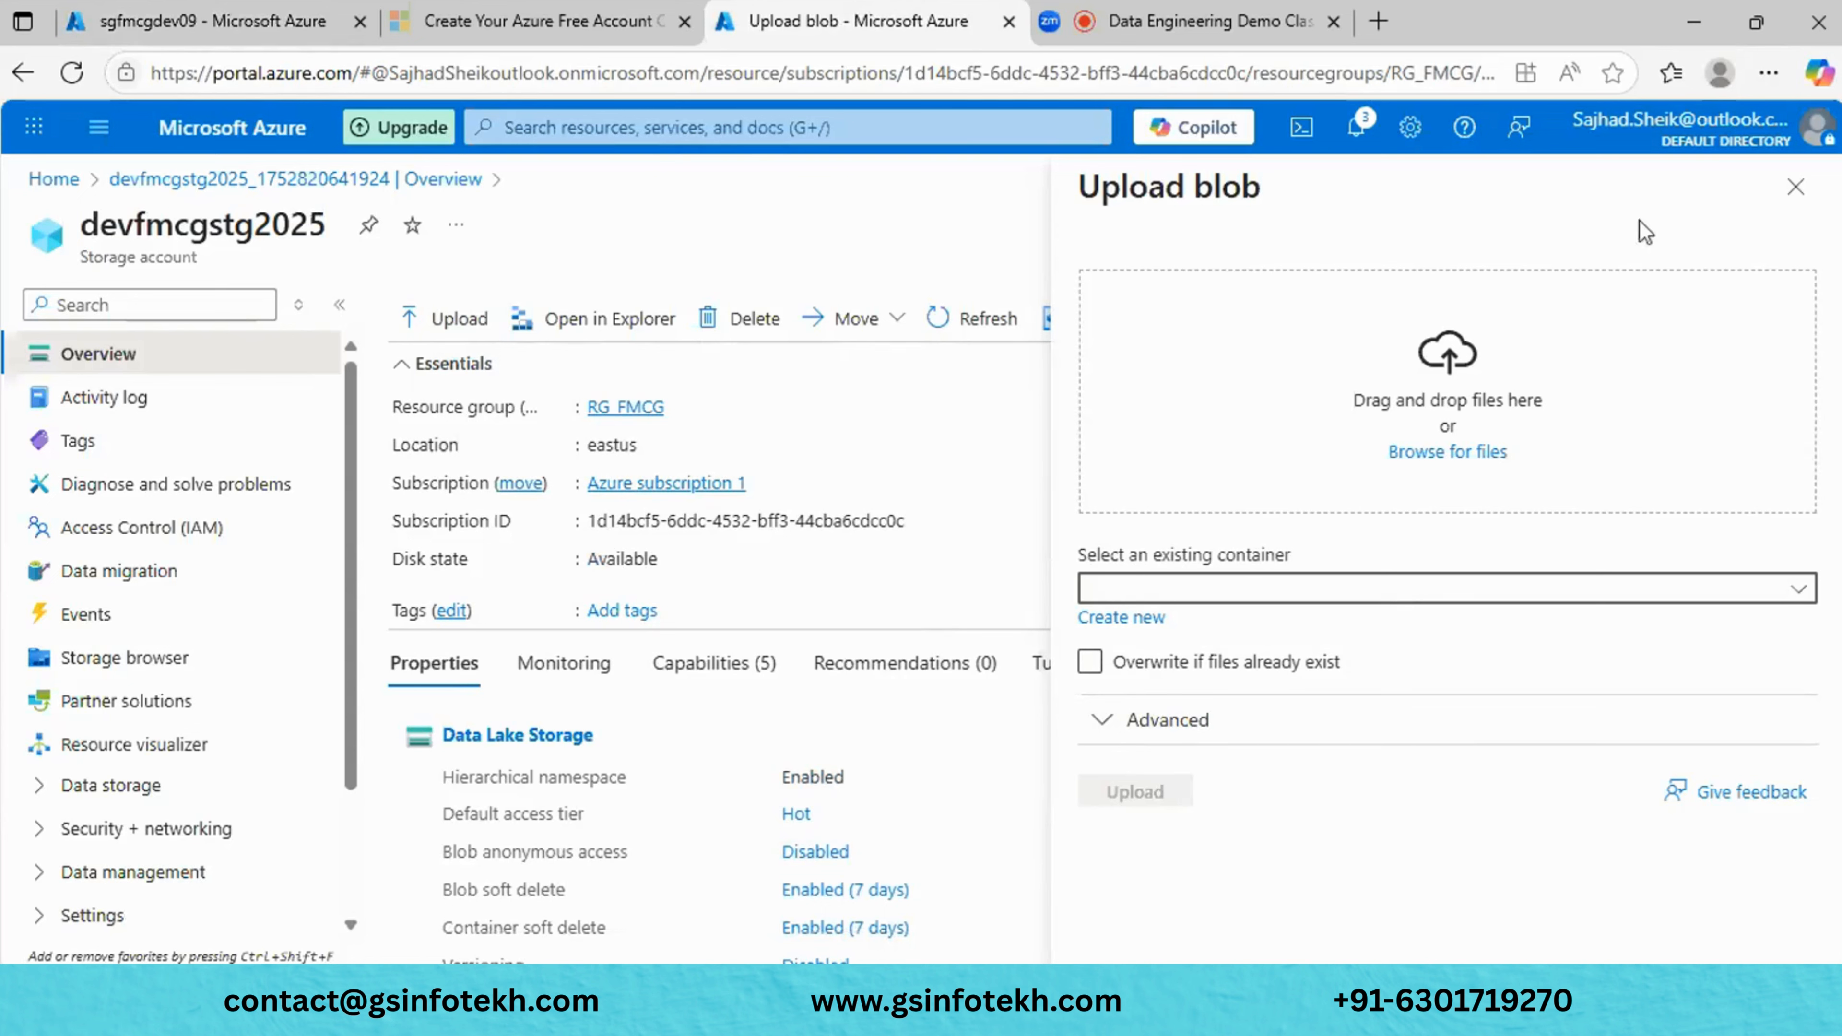
{"action": "left_click", "coordinate": [1795, 187]}
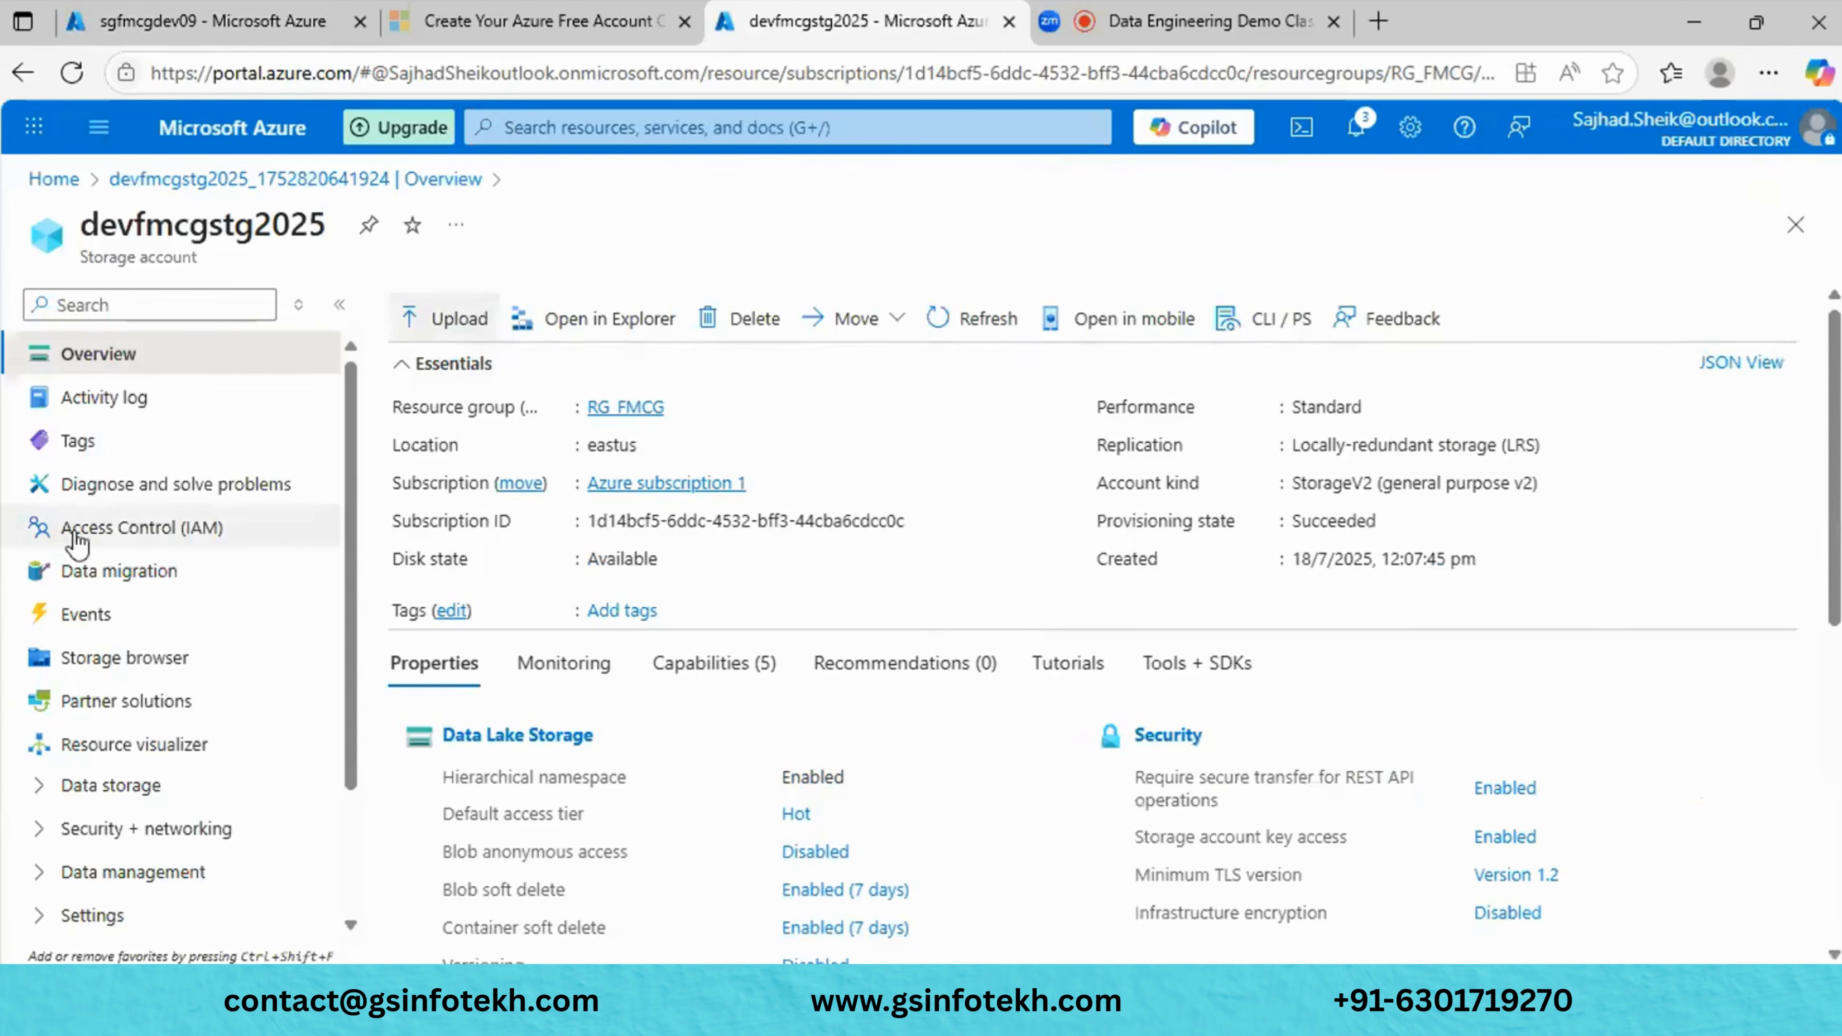
{"action": "left_click", "coordinate": [606, 319]}
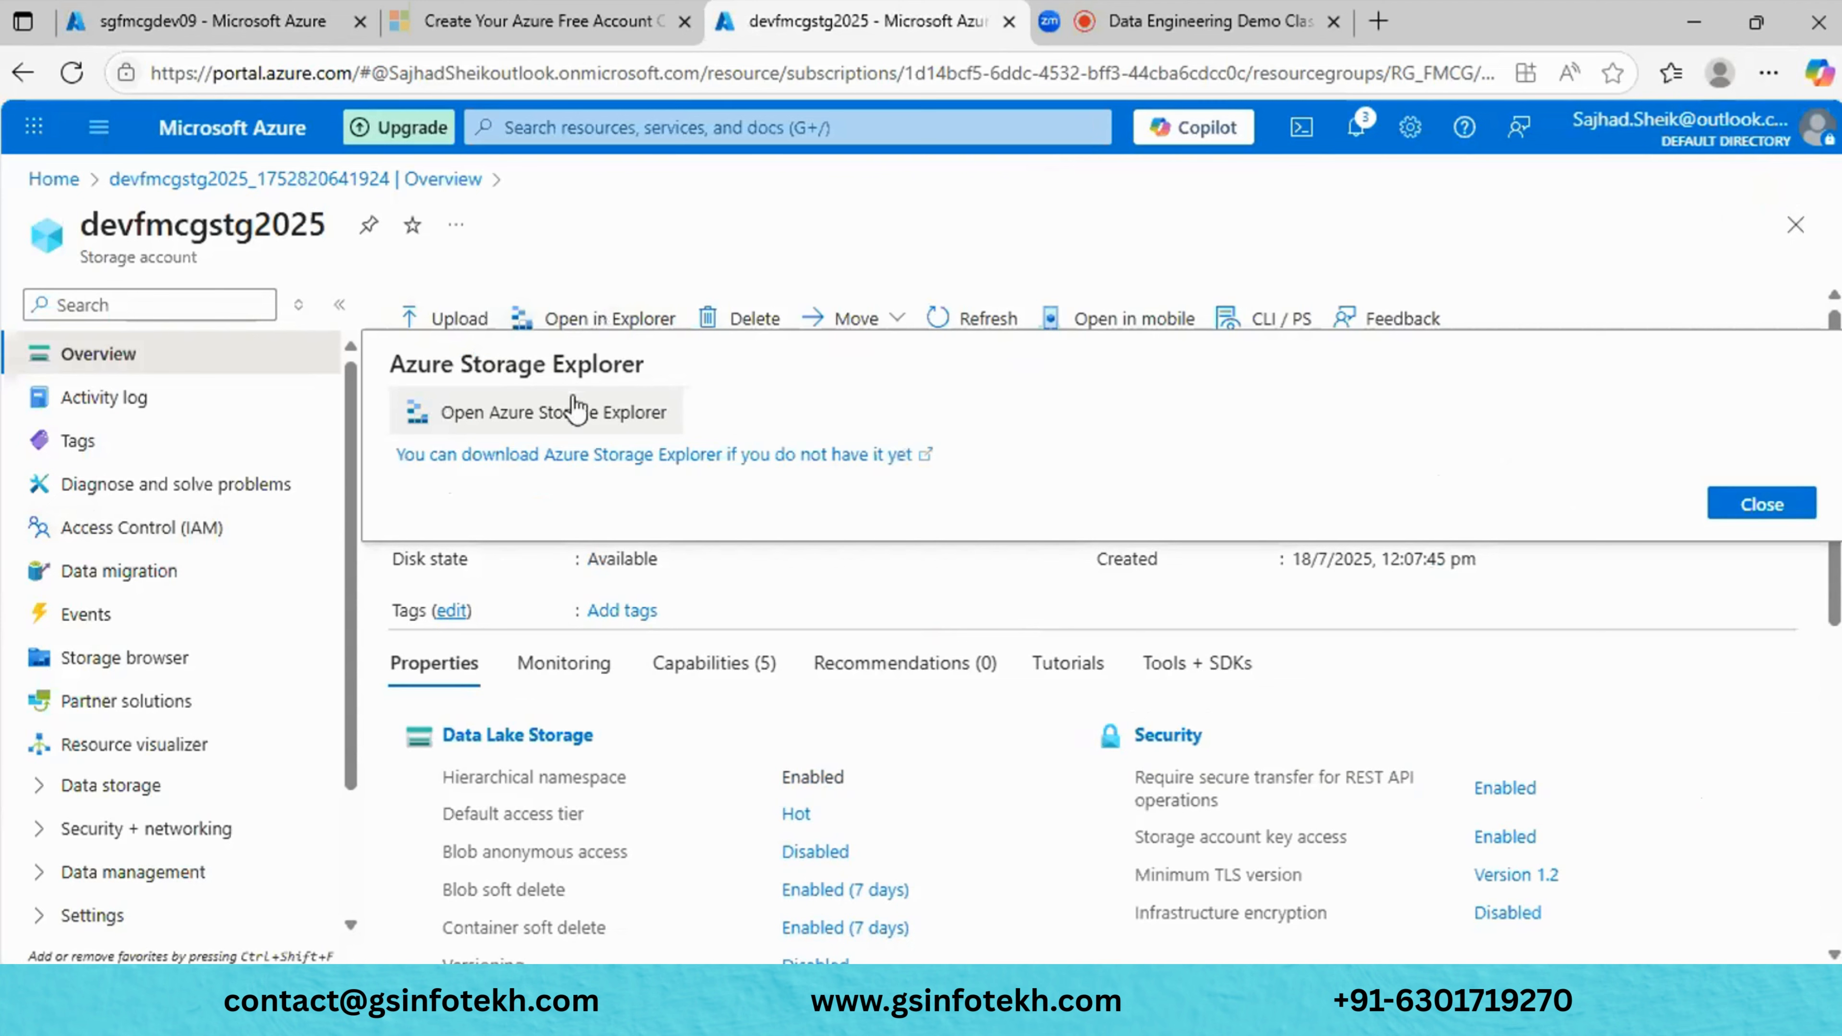
{"action": "left_click", "coordinate": [1749, 508]}
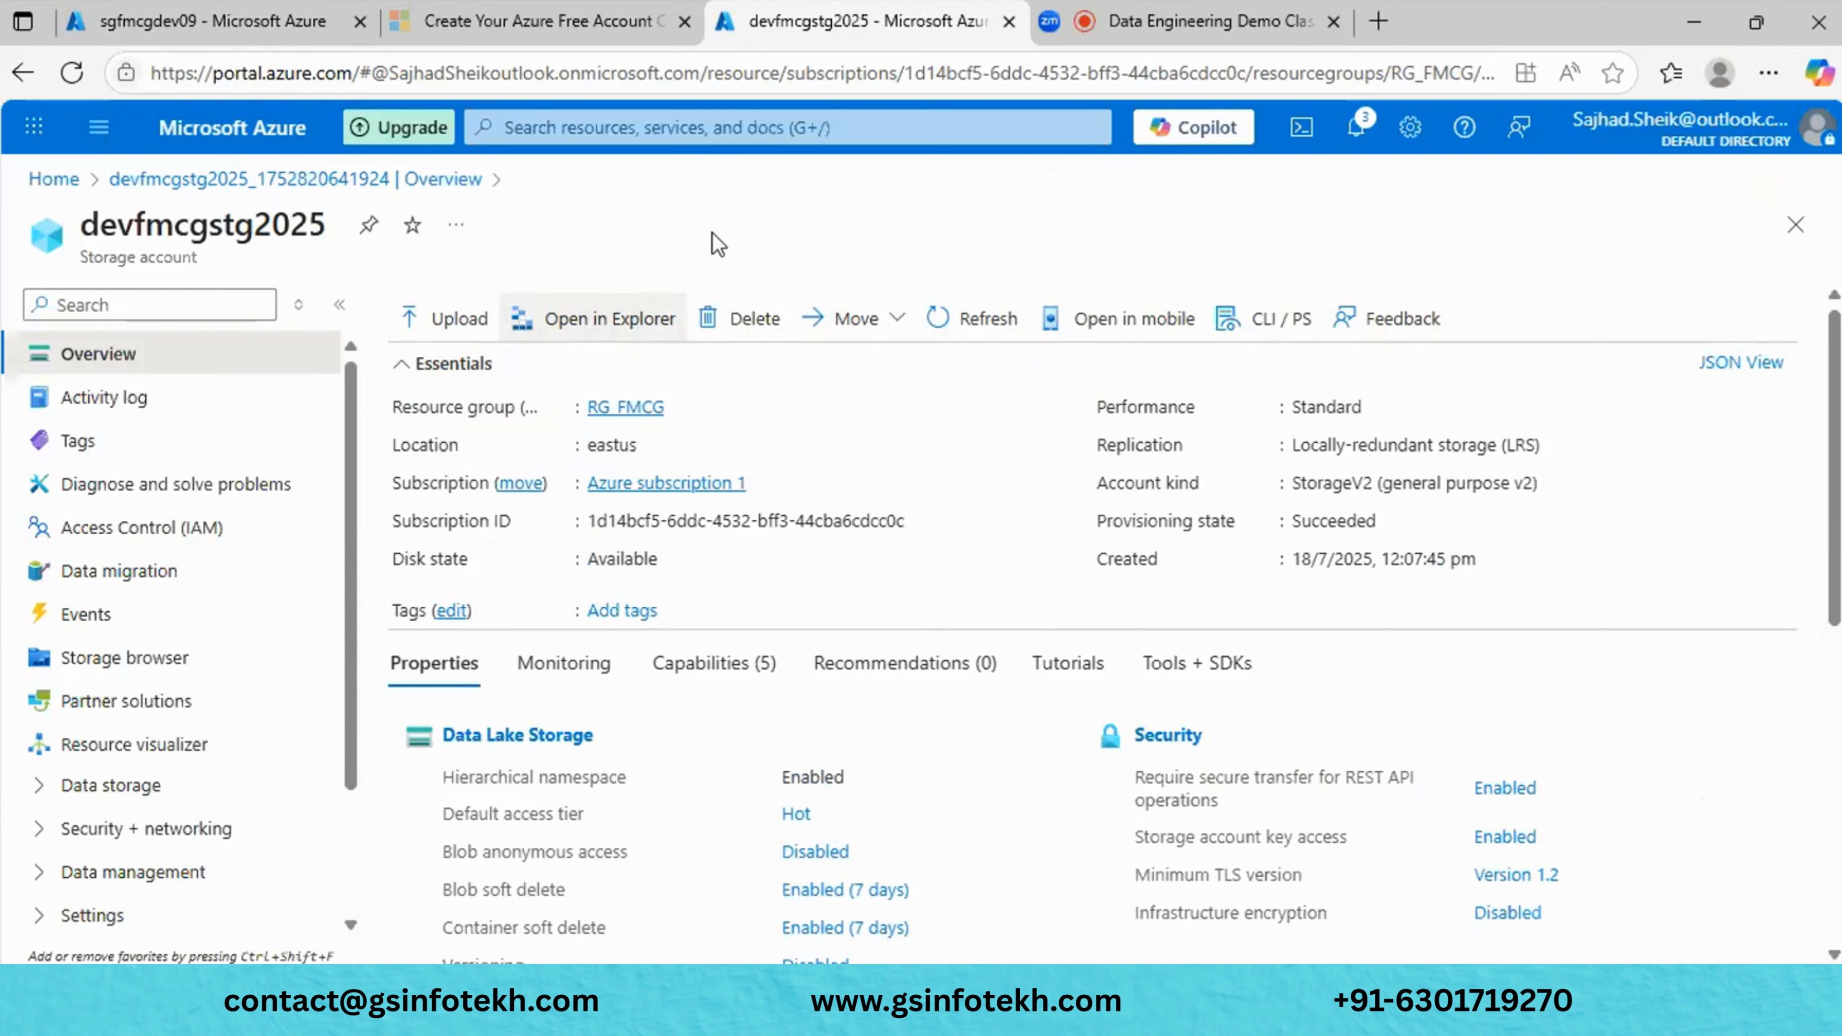
Examine the deletion form for devfmcgstg2025, copy the account name, and close it without deleting the account.
{"action": "left_click", "coordinate": [738, 315]}
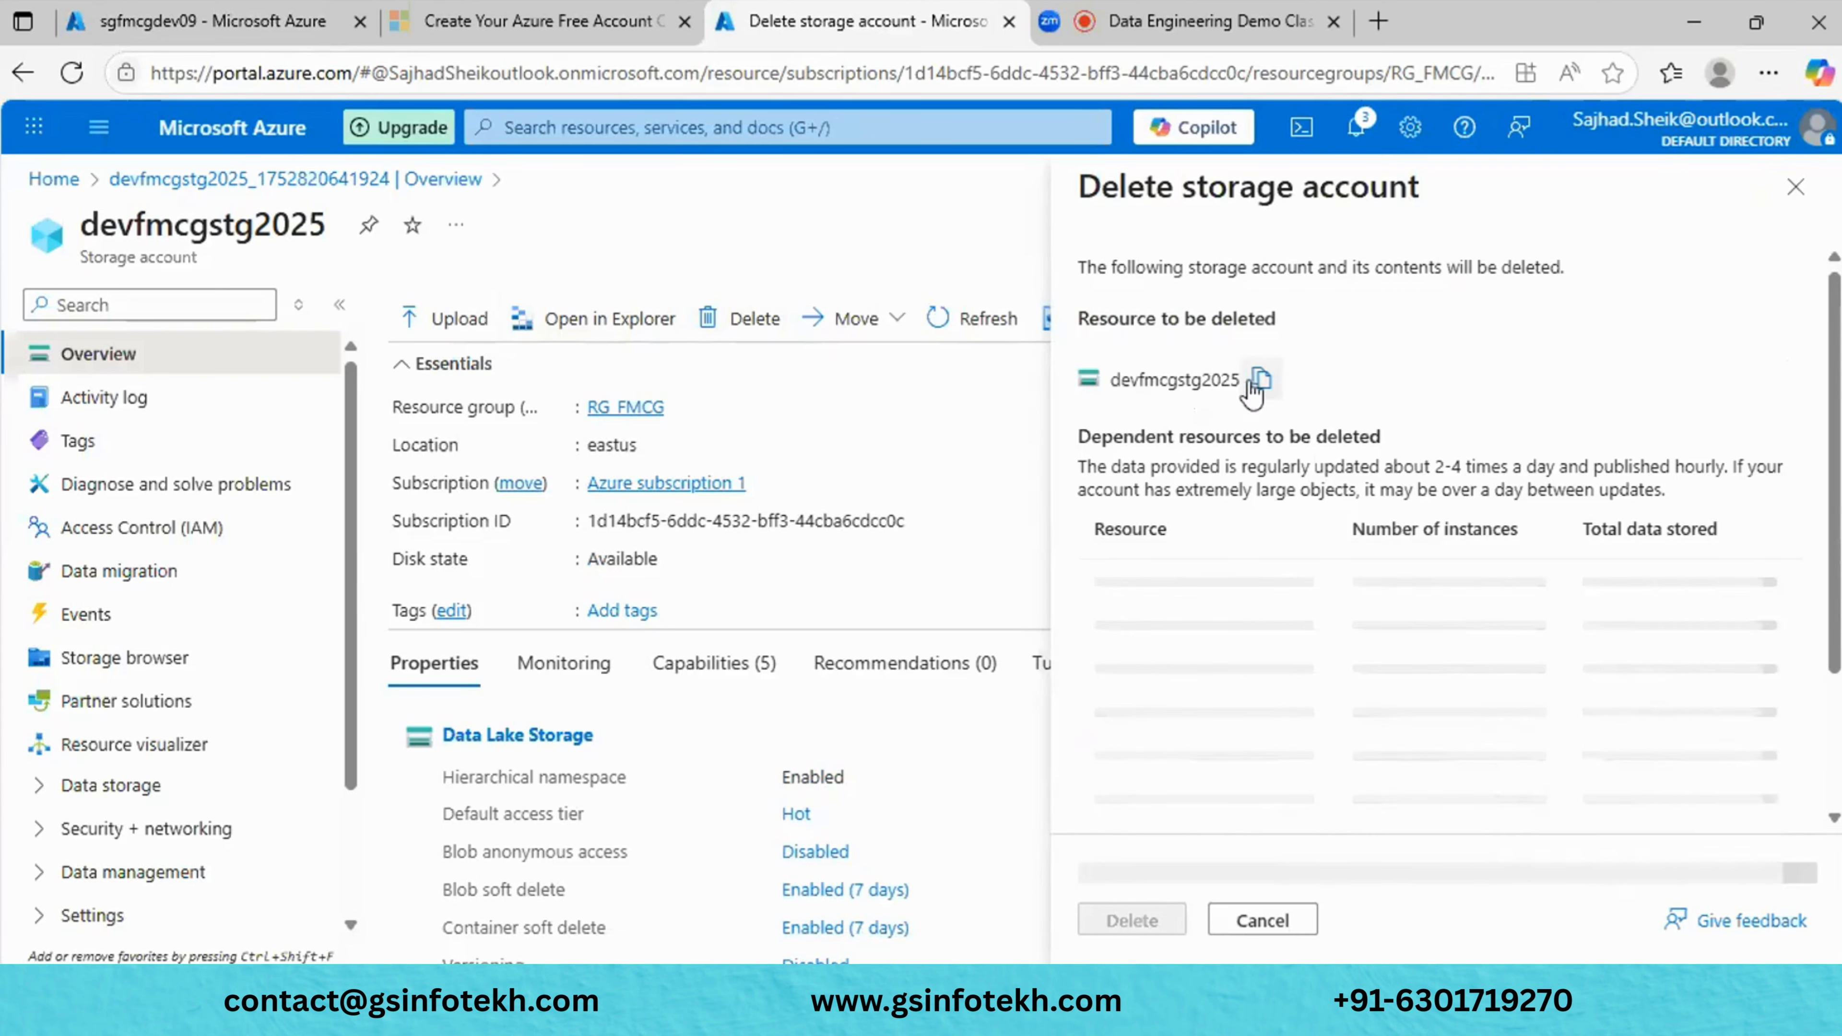
{"action": "left_click", "coordinate": [1259, 382]}
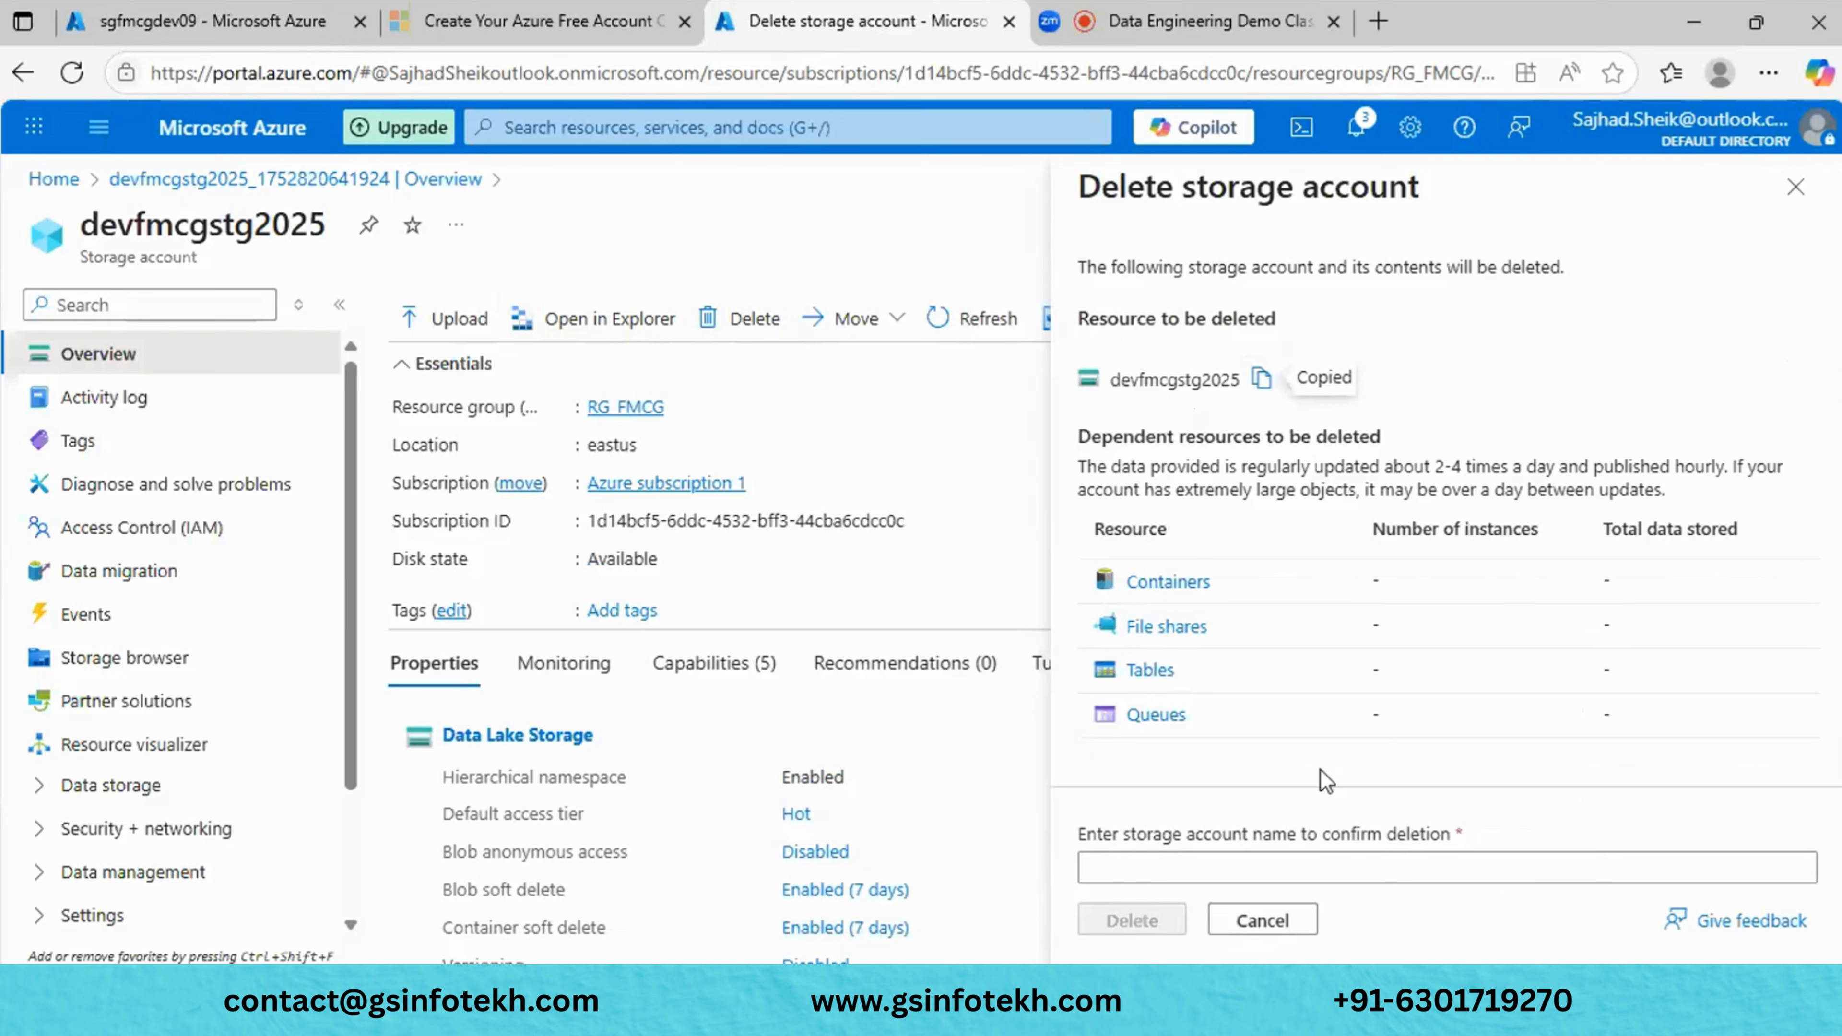
{"action": "left_click", "coordinate": [1794, 187]}
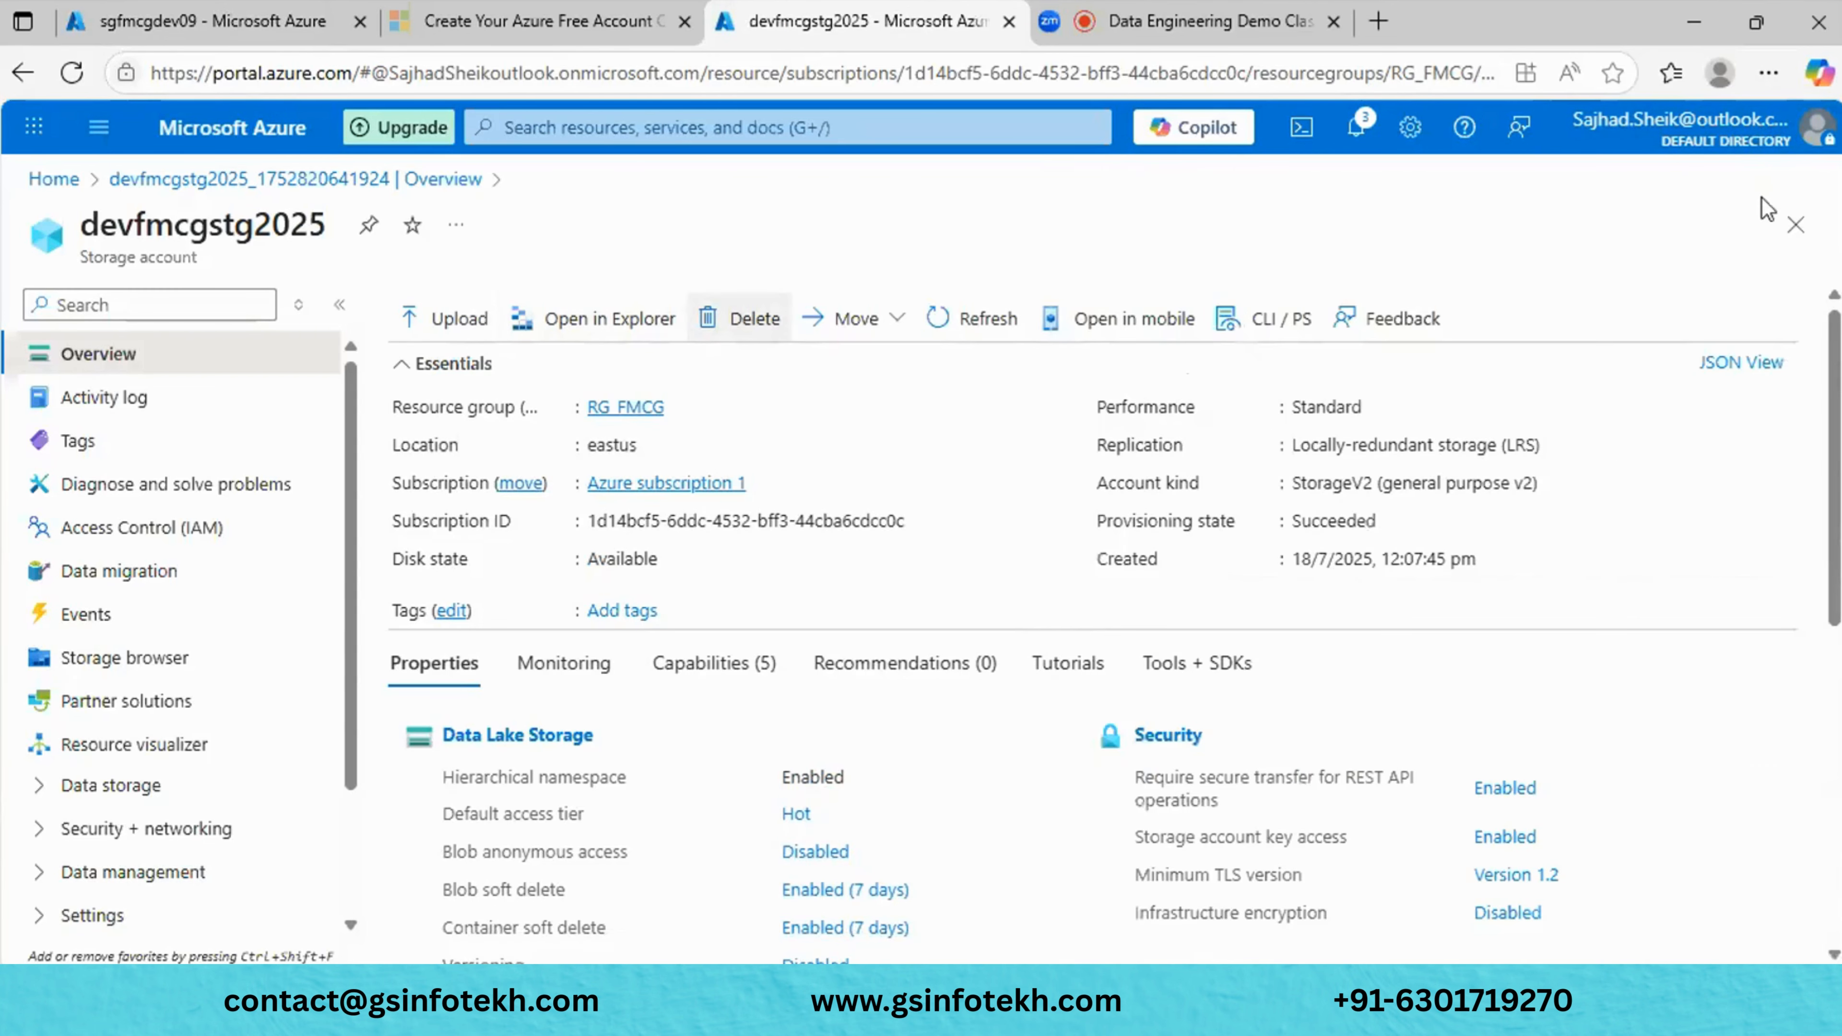
Check the move options for devfmcgstg2025, refresh its overview and open its mobile access details.
{"action": "left_click", "coordinate": [895, 325]}
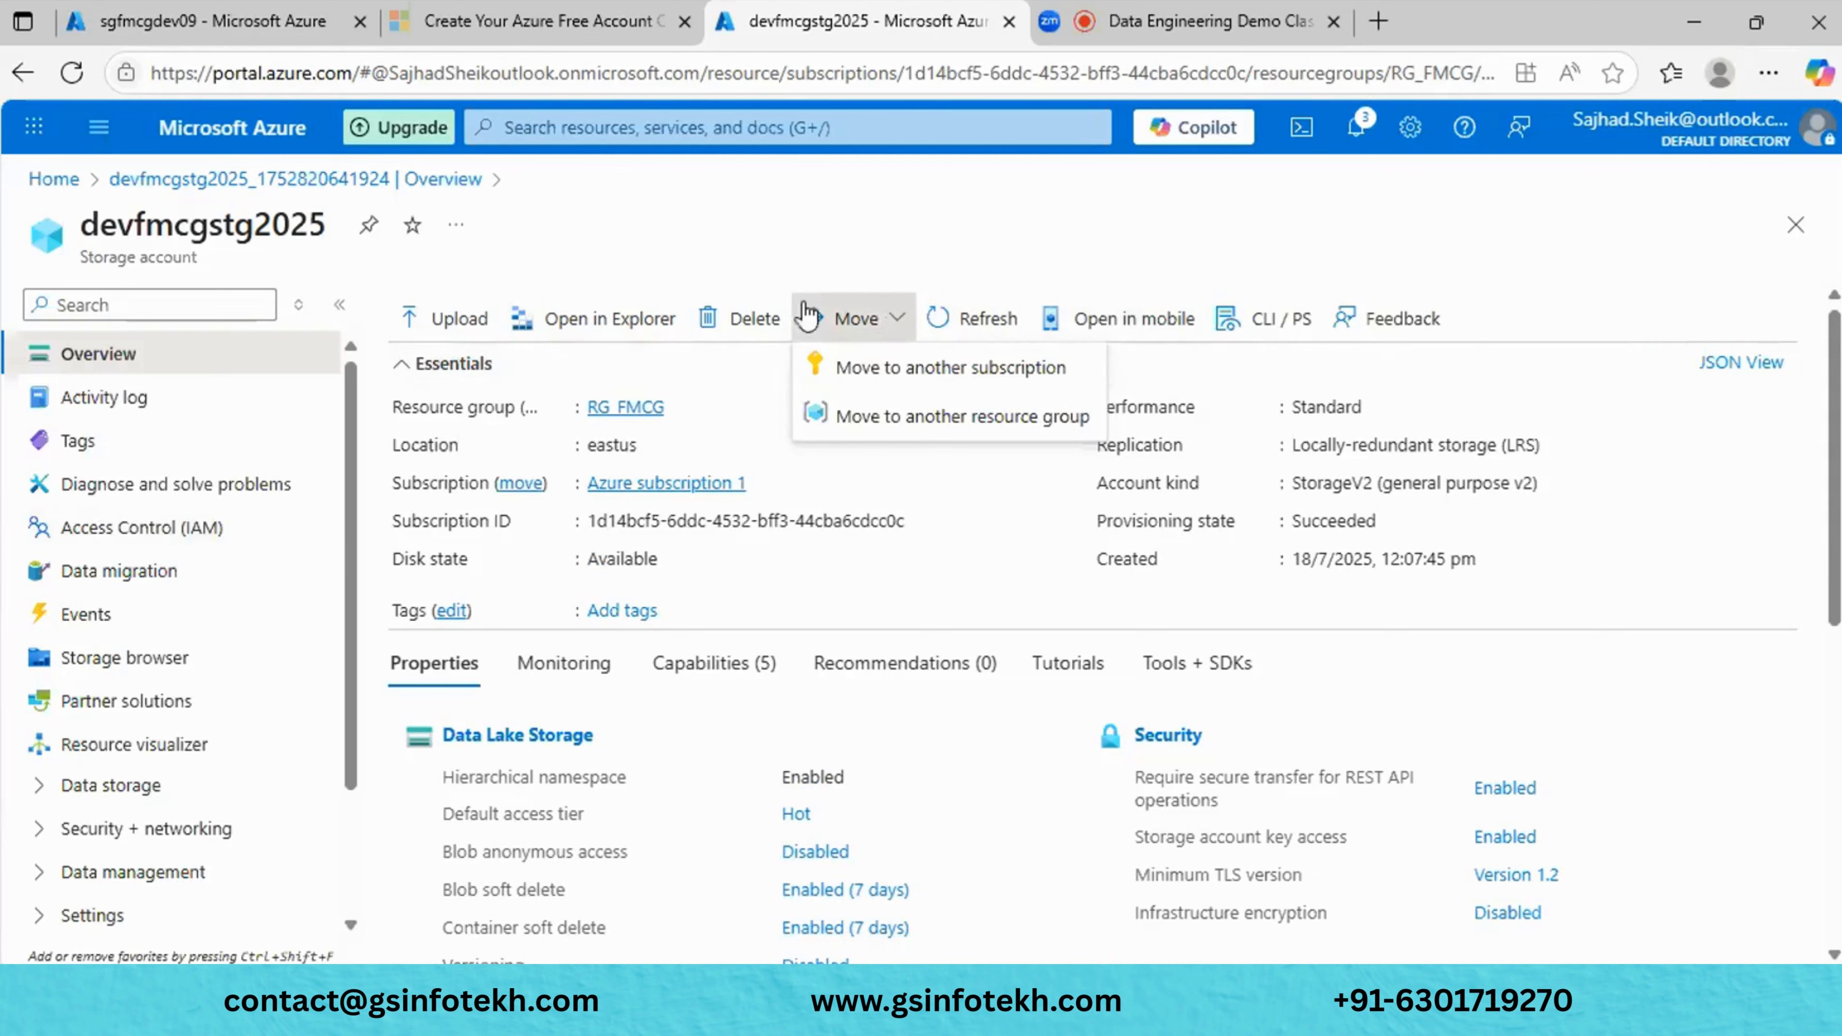
{"action": "left_click", "coordinate": [995, 338]}
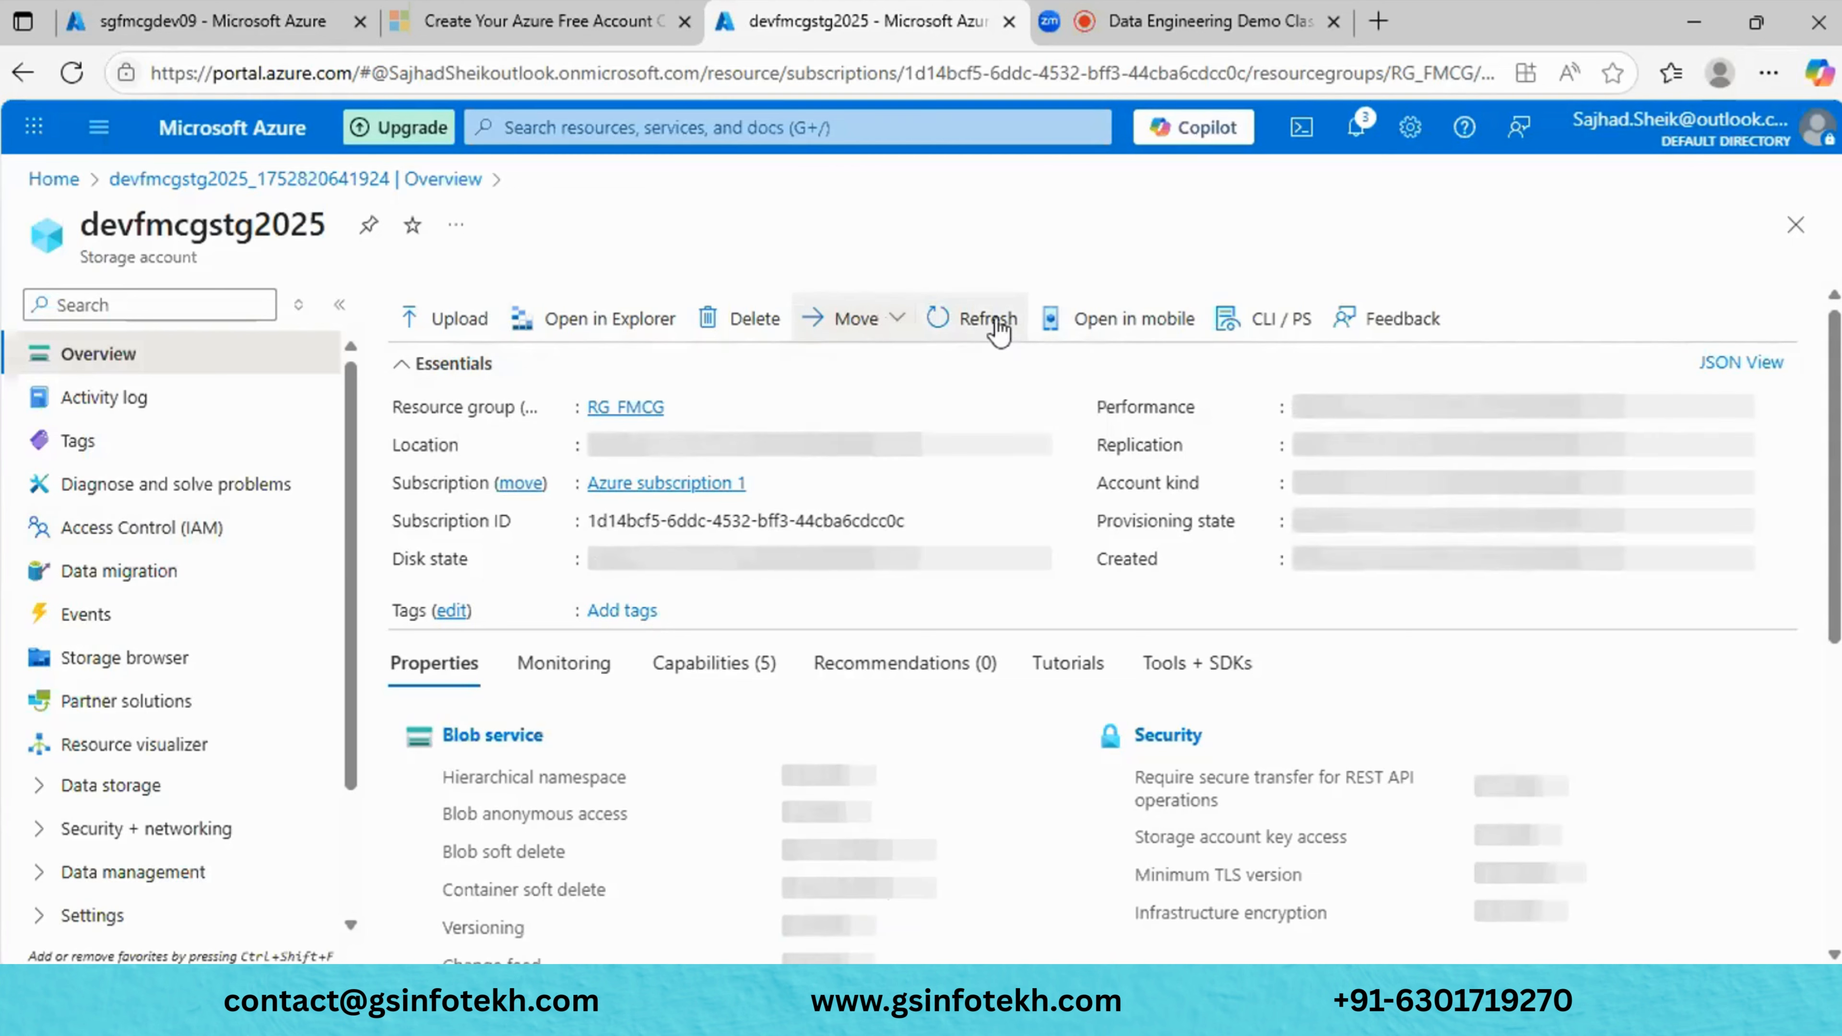
{"action": "left_click", "coordinate": [1156, 349]}
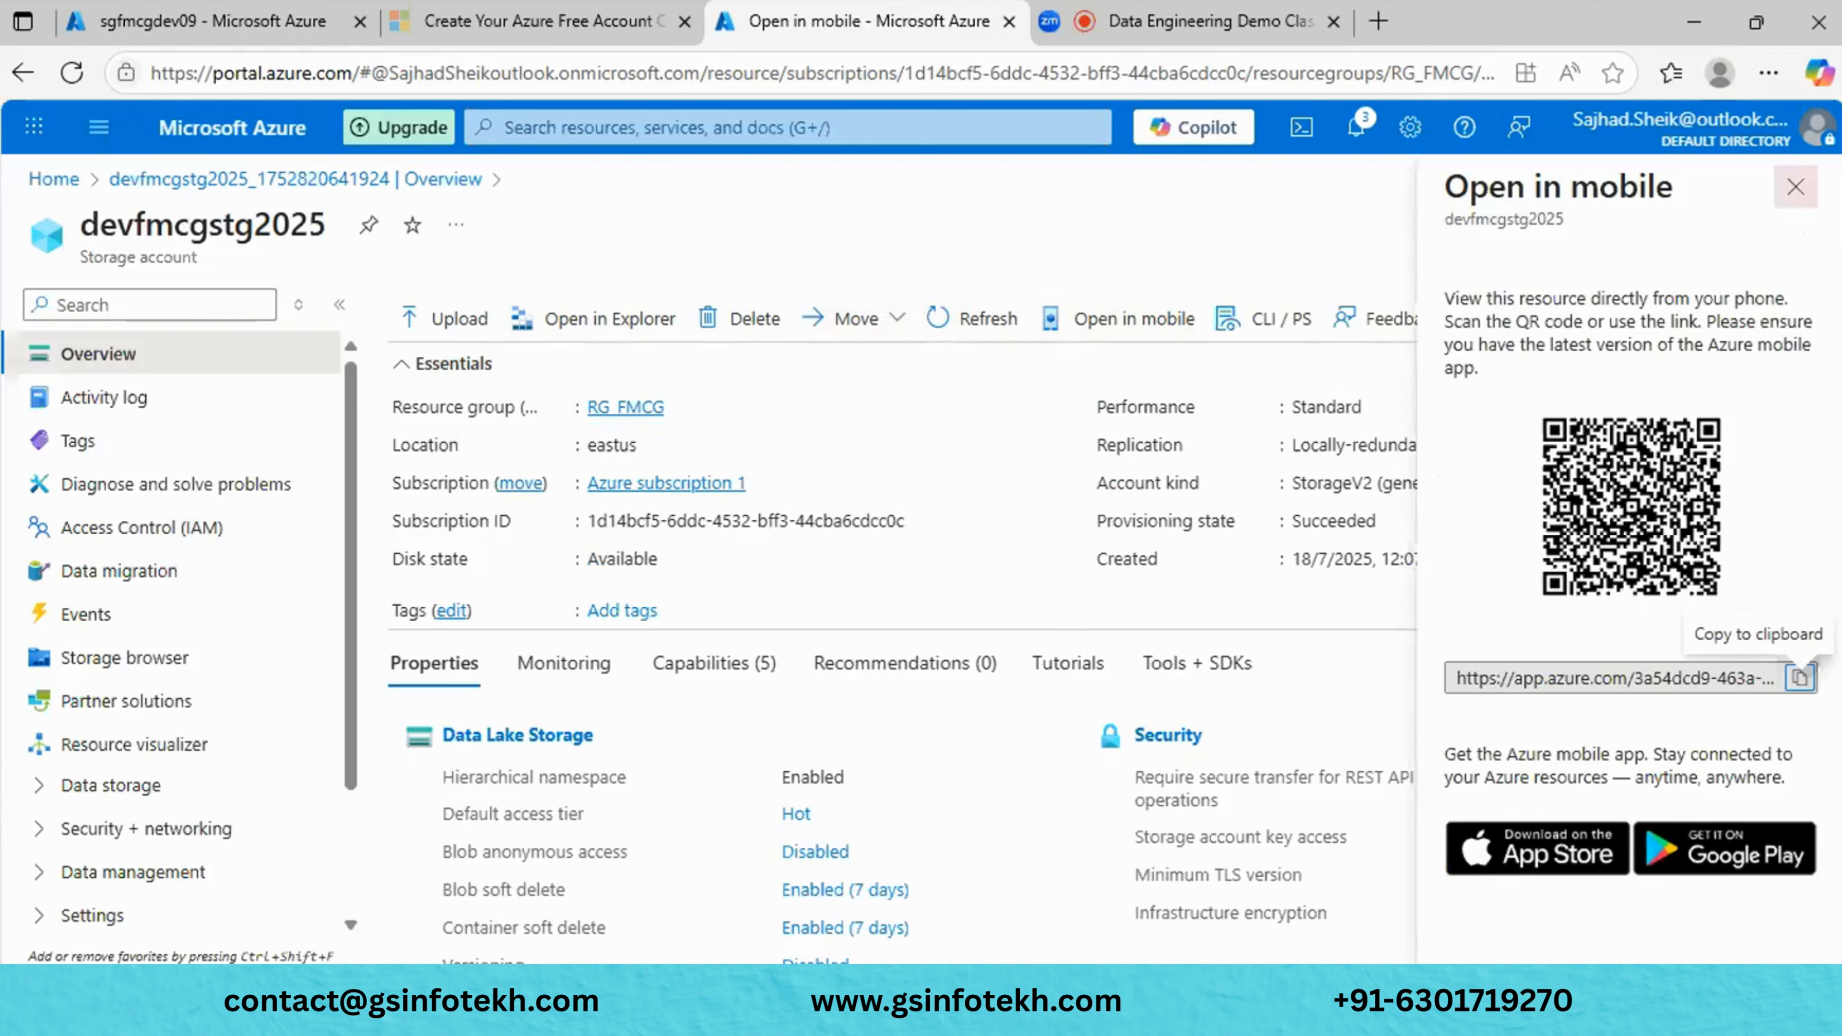
Close the mobile access details, examine the Azure CLI command examples for devfmcgstg2025, and close them without running any.
{"action": "left_click", "coordinate": [1795, 187]}
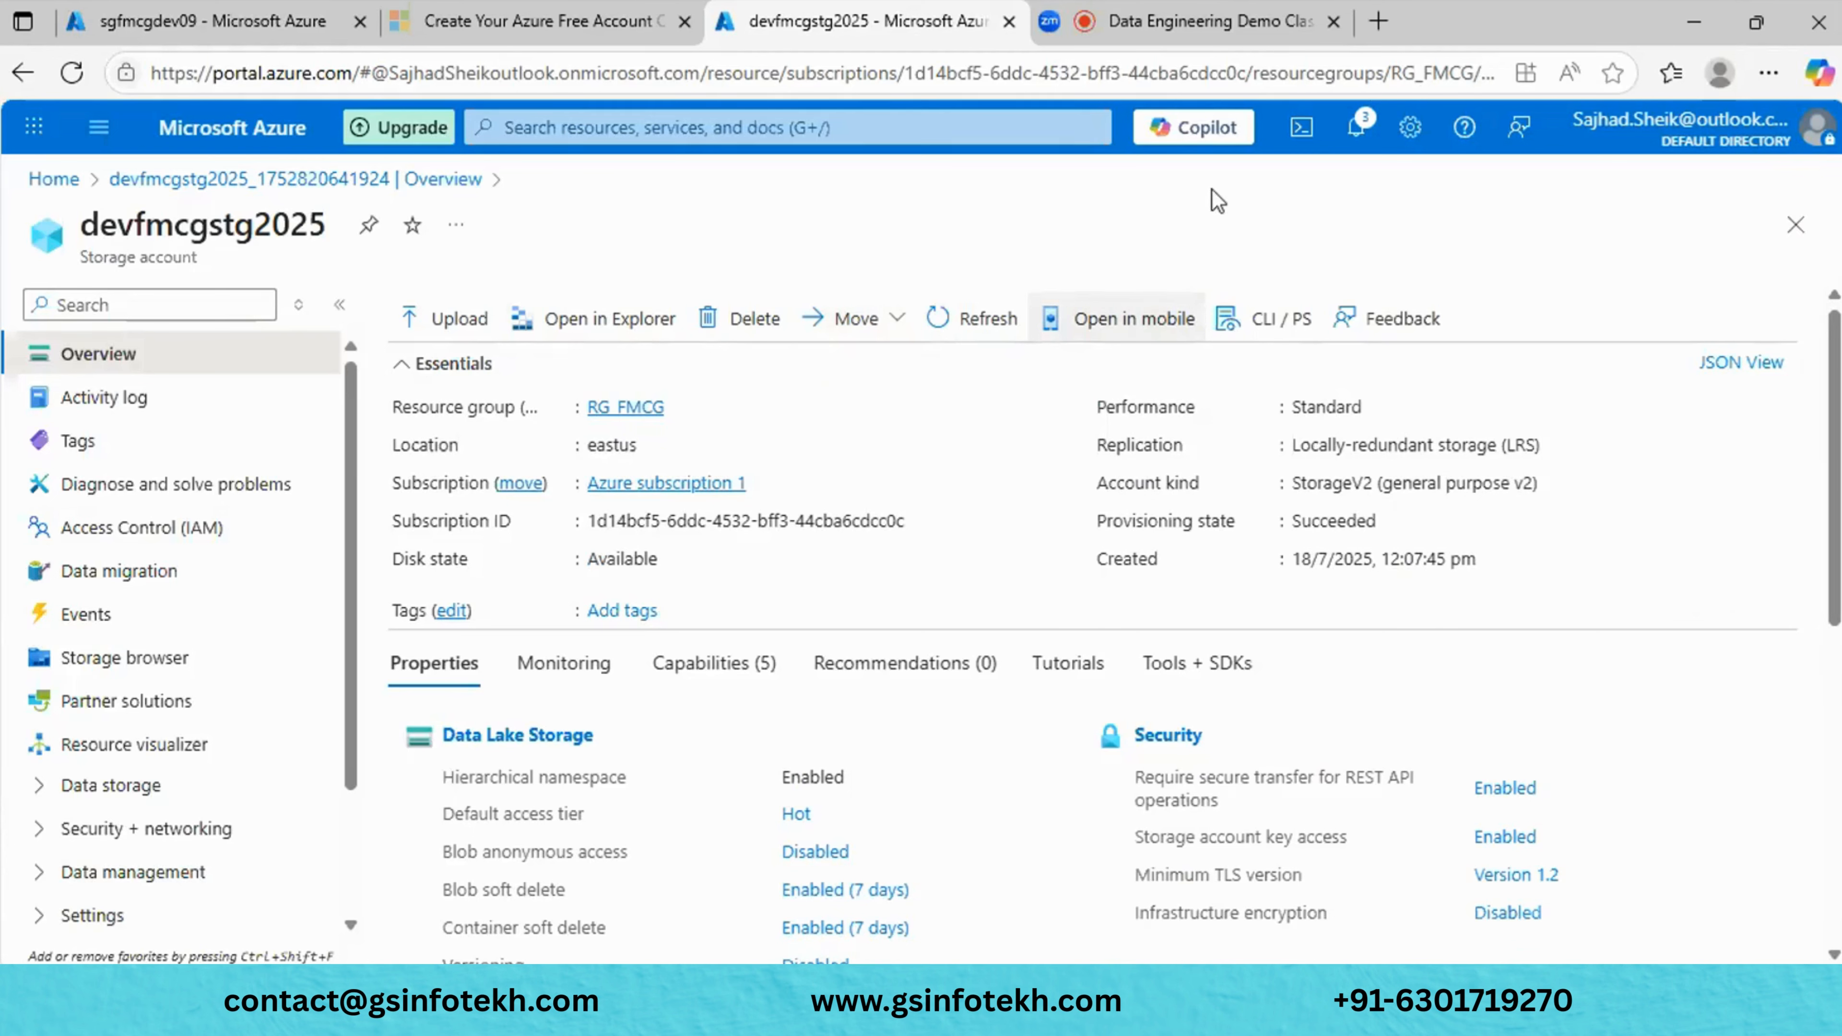
{"action": "left_click", "coordinate": [1296, 322]}
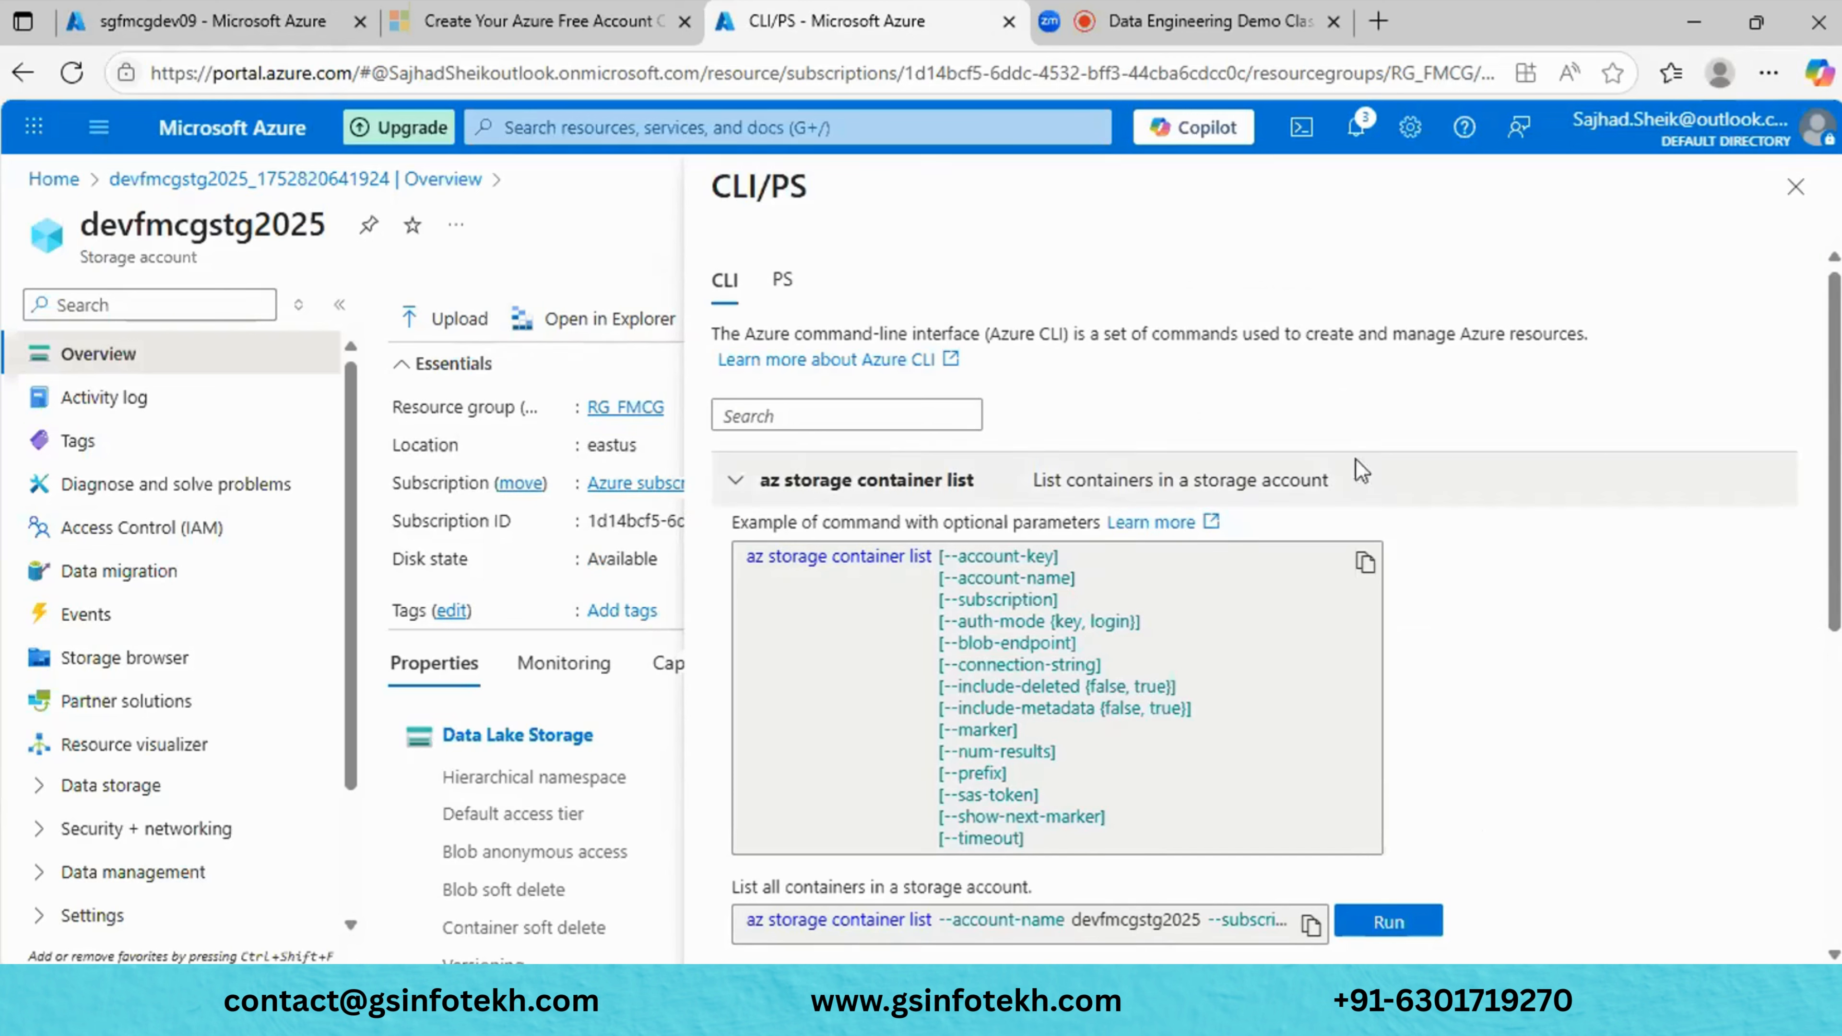
{"action": "scroll", "coordinate": [1494, 574], "scroll_direction": "down", "scroll_amount": 8}
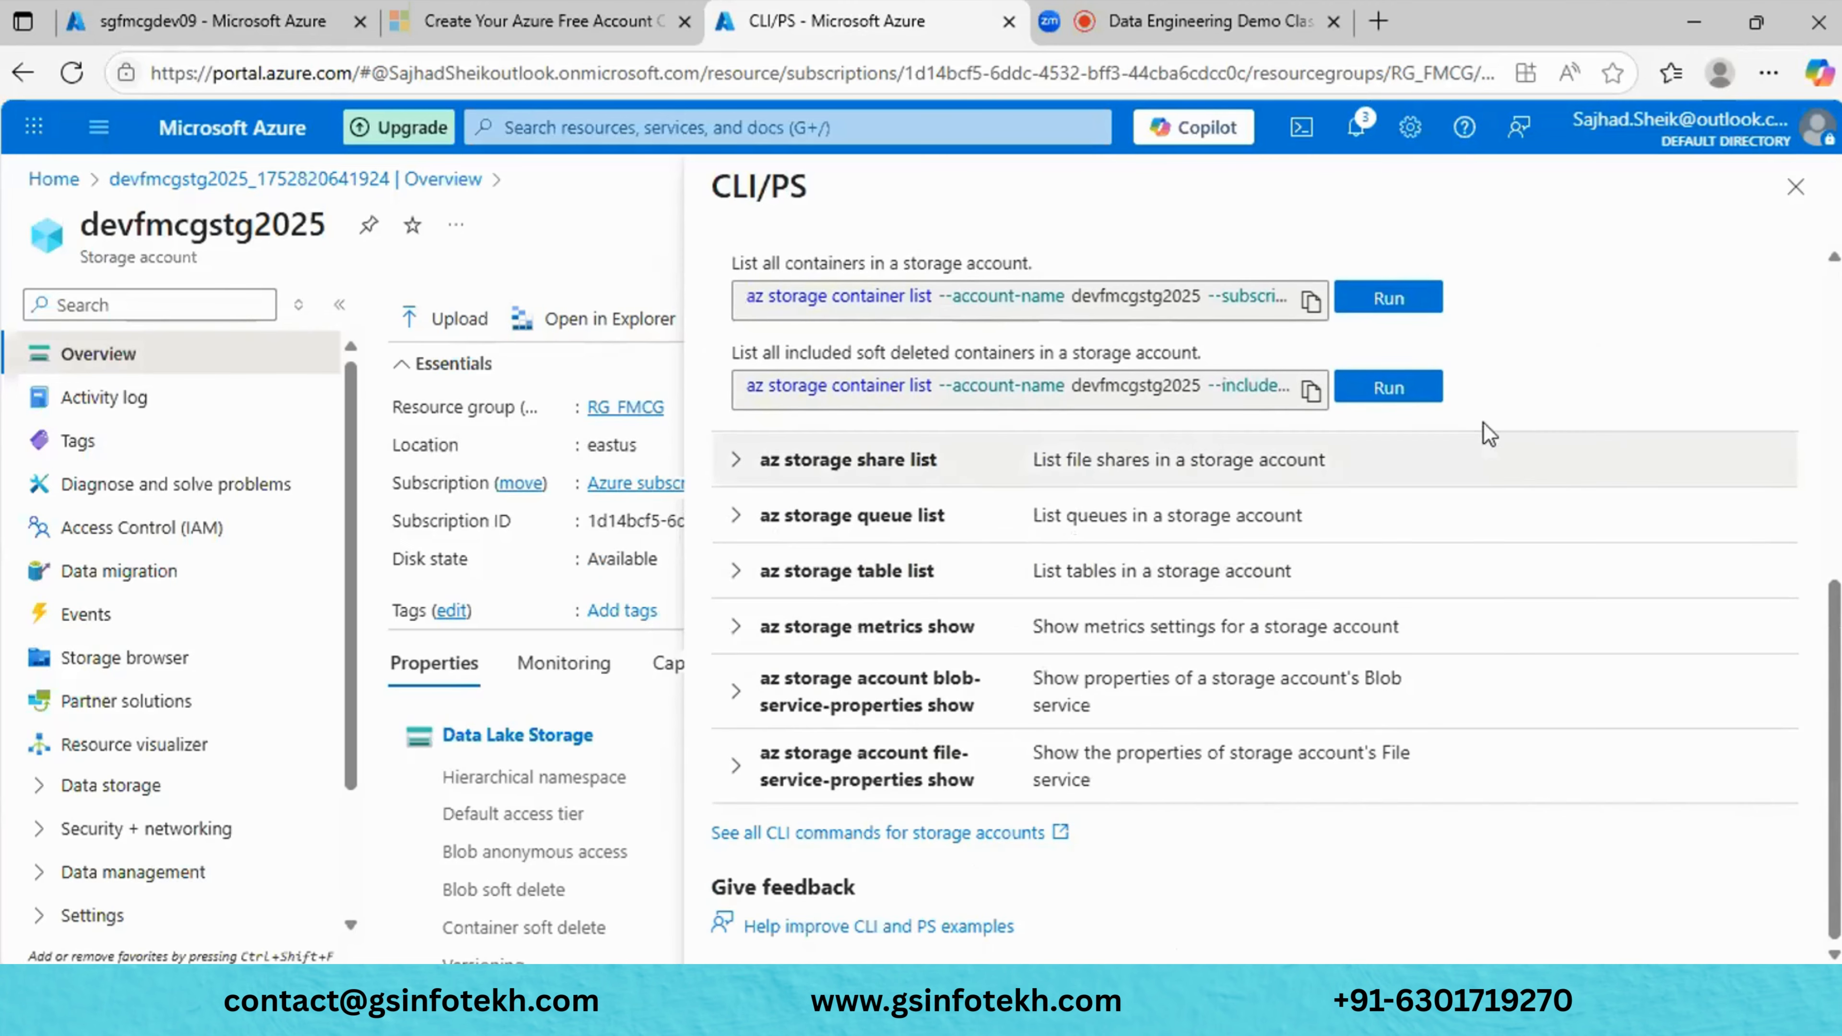
{"action": "scroll", "coordinate": [1552, 400], "scroll_direction": "up", "scroll_amount": 8}
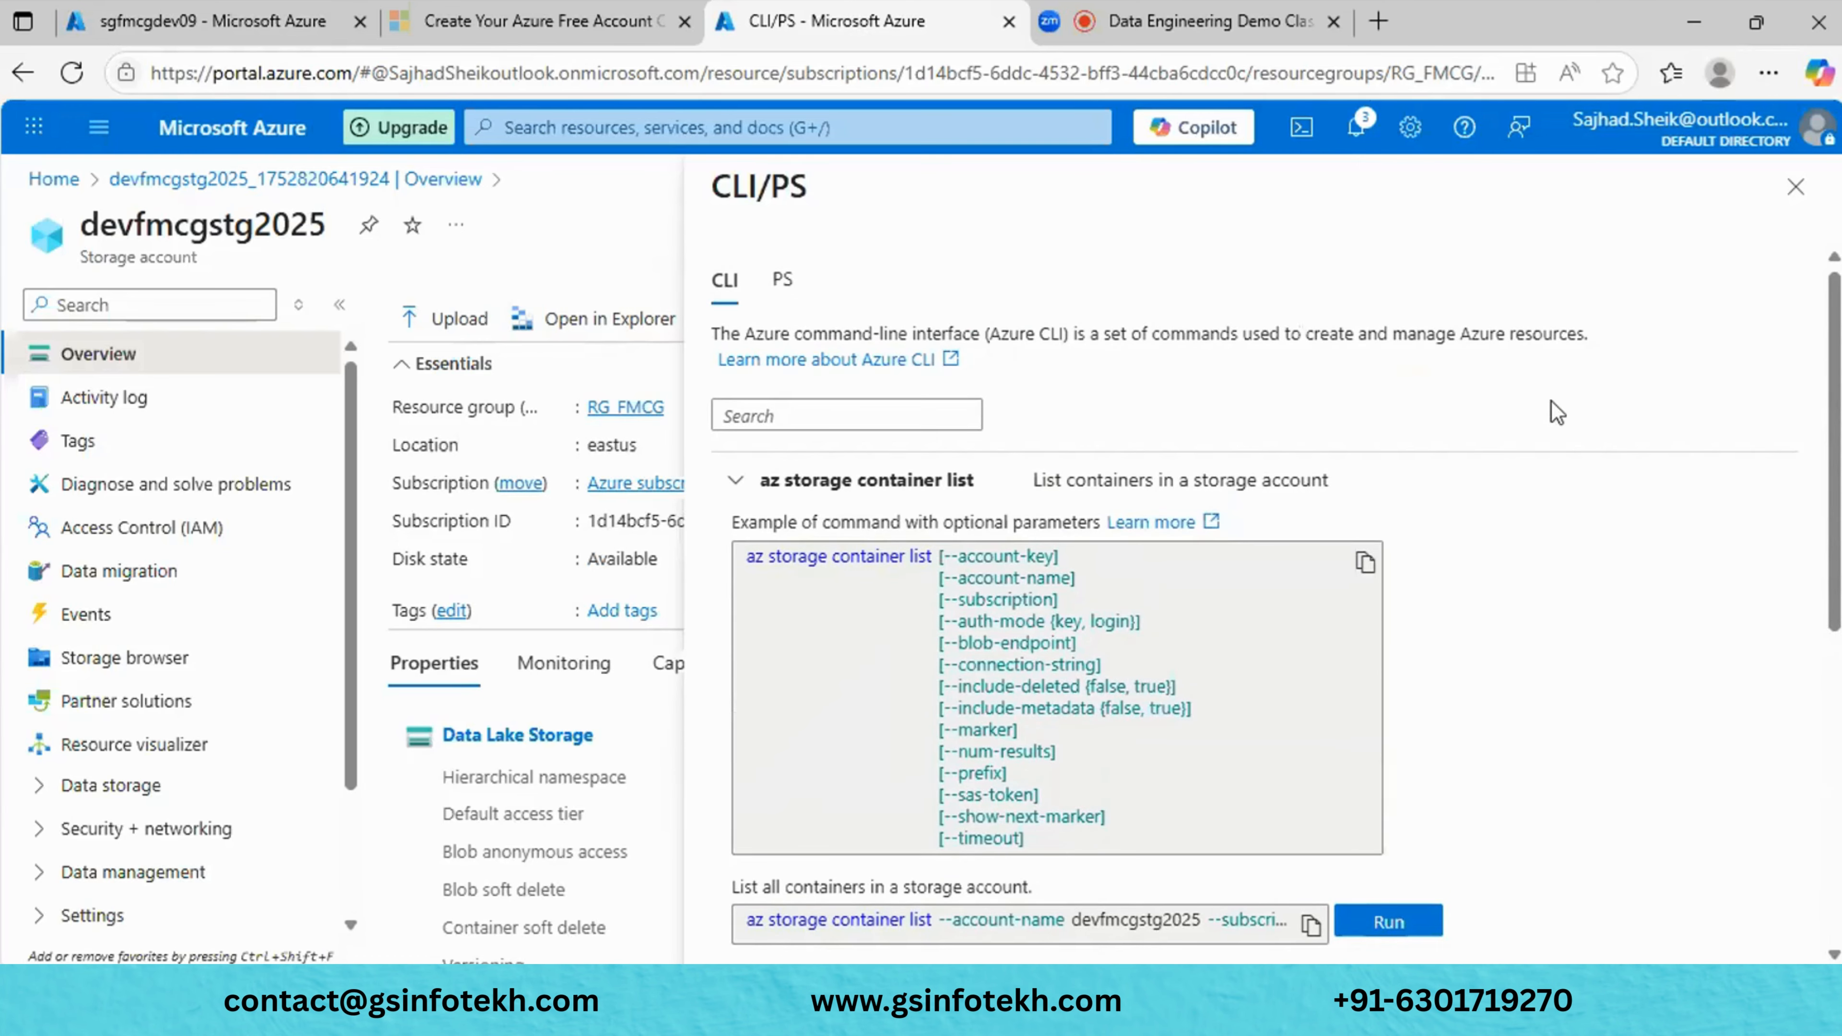
{"action": "scroll", "coordinate": [1552, 406], "scroll_direction": "down", "scroll_amount": 8}
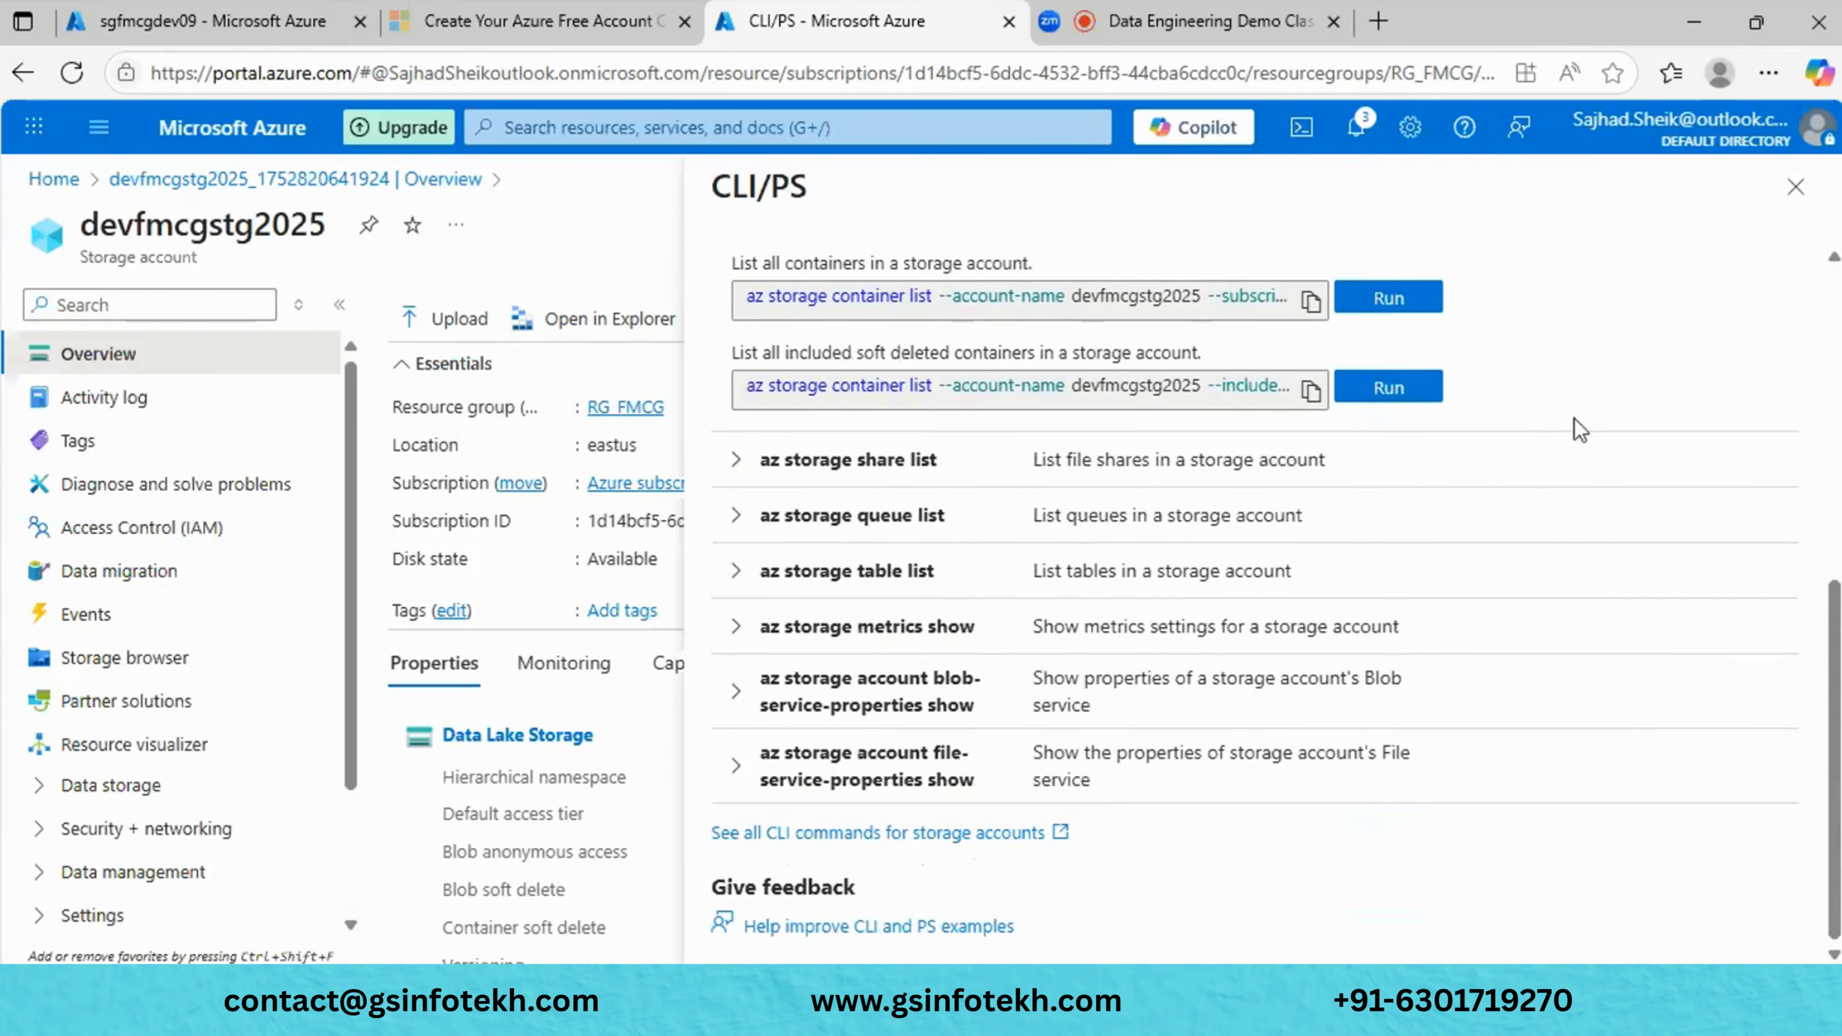
{"action": "scroll", "coordinate": [1580, 425], "scroll_direction": "up", "scroll_amount": 8}
{"action": "scroll", "coordinate": [1581, 428], "scroll_direction": "down", "scroll_amount": 8}
{"action": "scroll", "coordinate": [1682, 418], "scroll_direction": "up", "scroll_amount": 8}
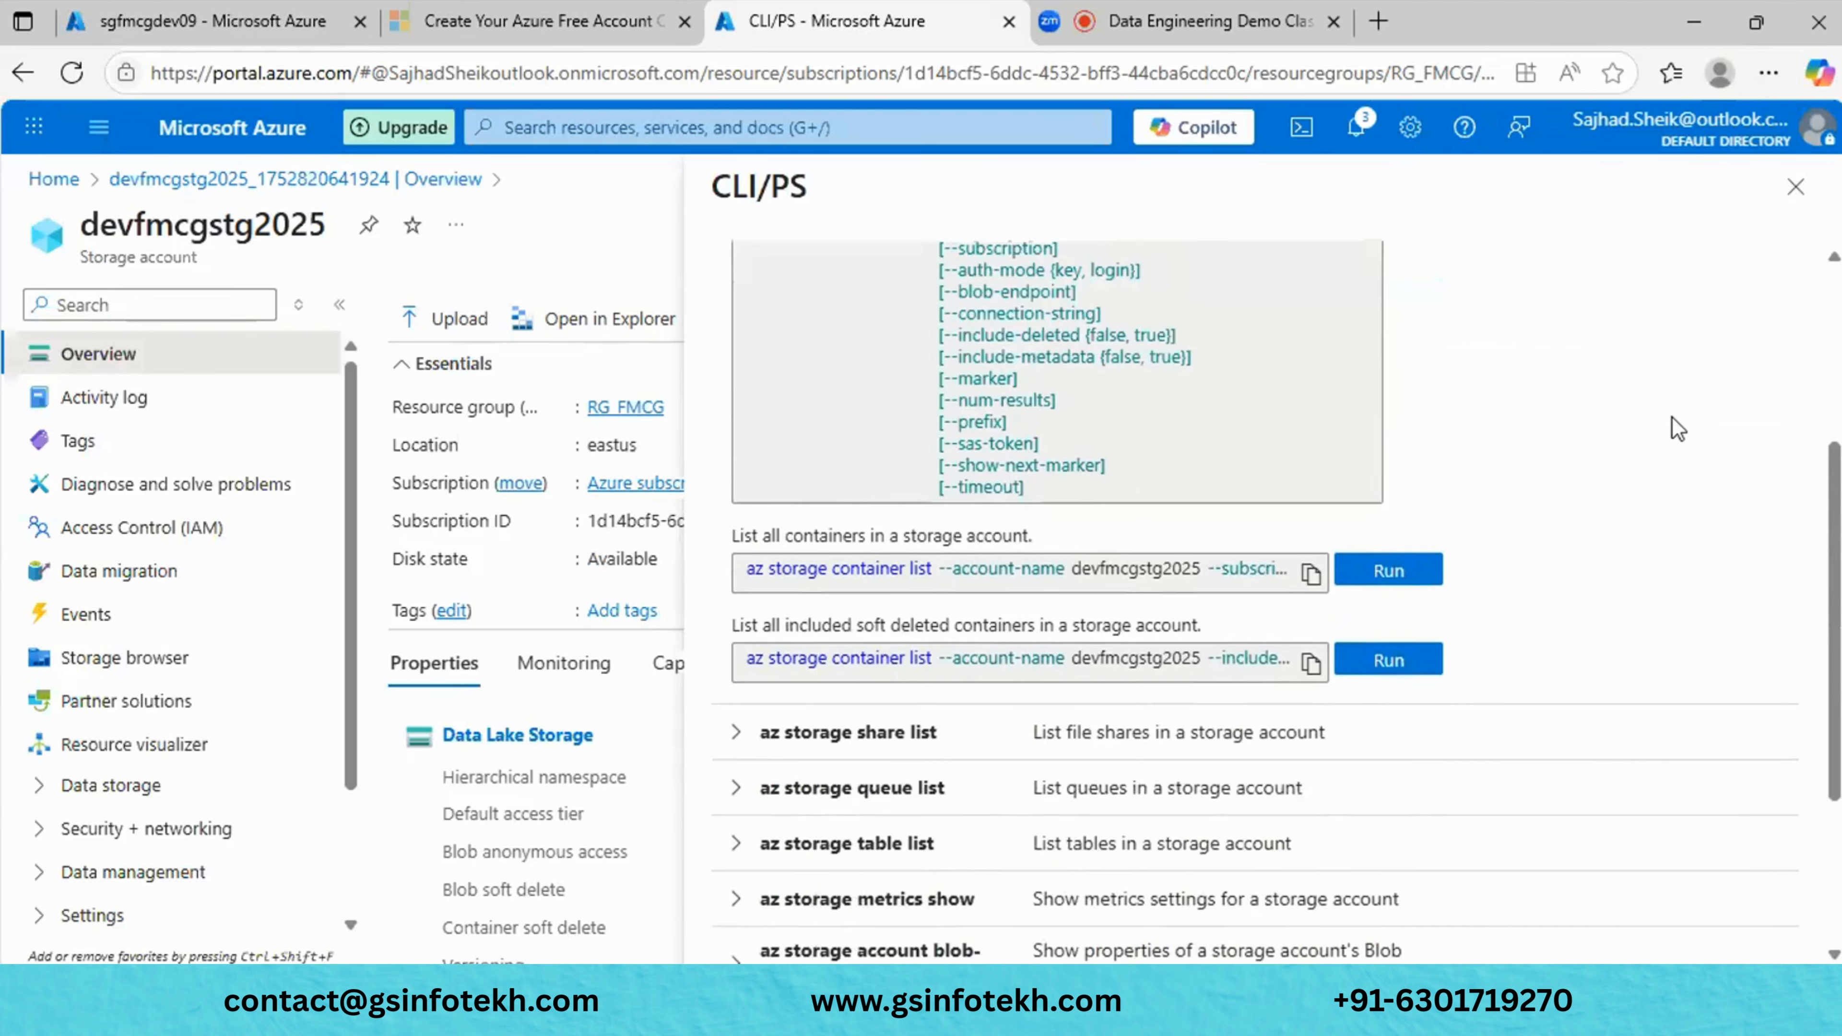
{"action": "scroll", "coordinate": [1666, 429], "scroll_direction": "up", "scroll_amount": 1}
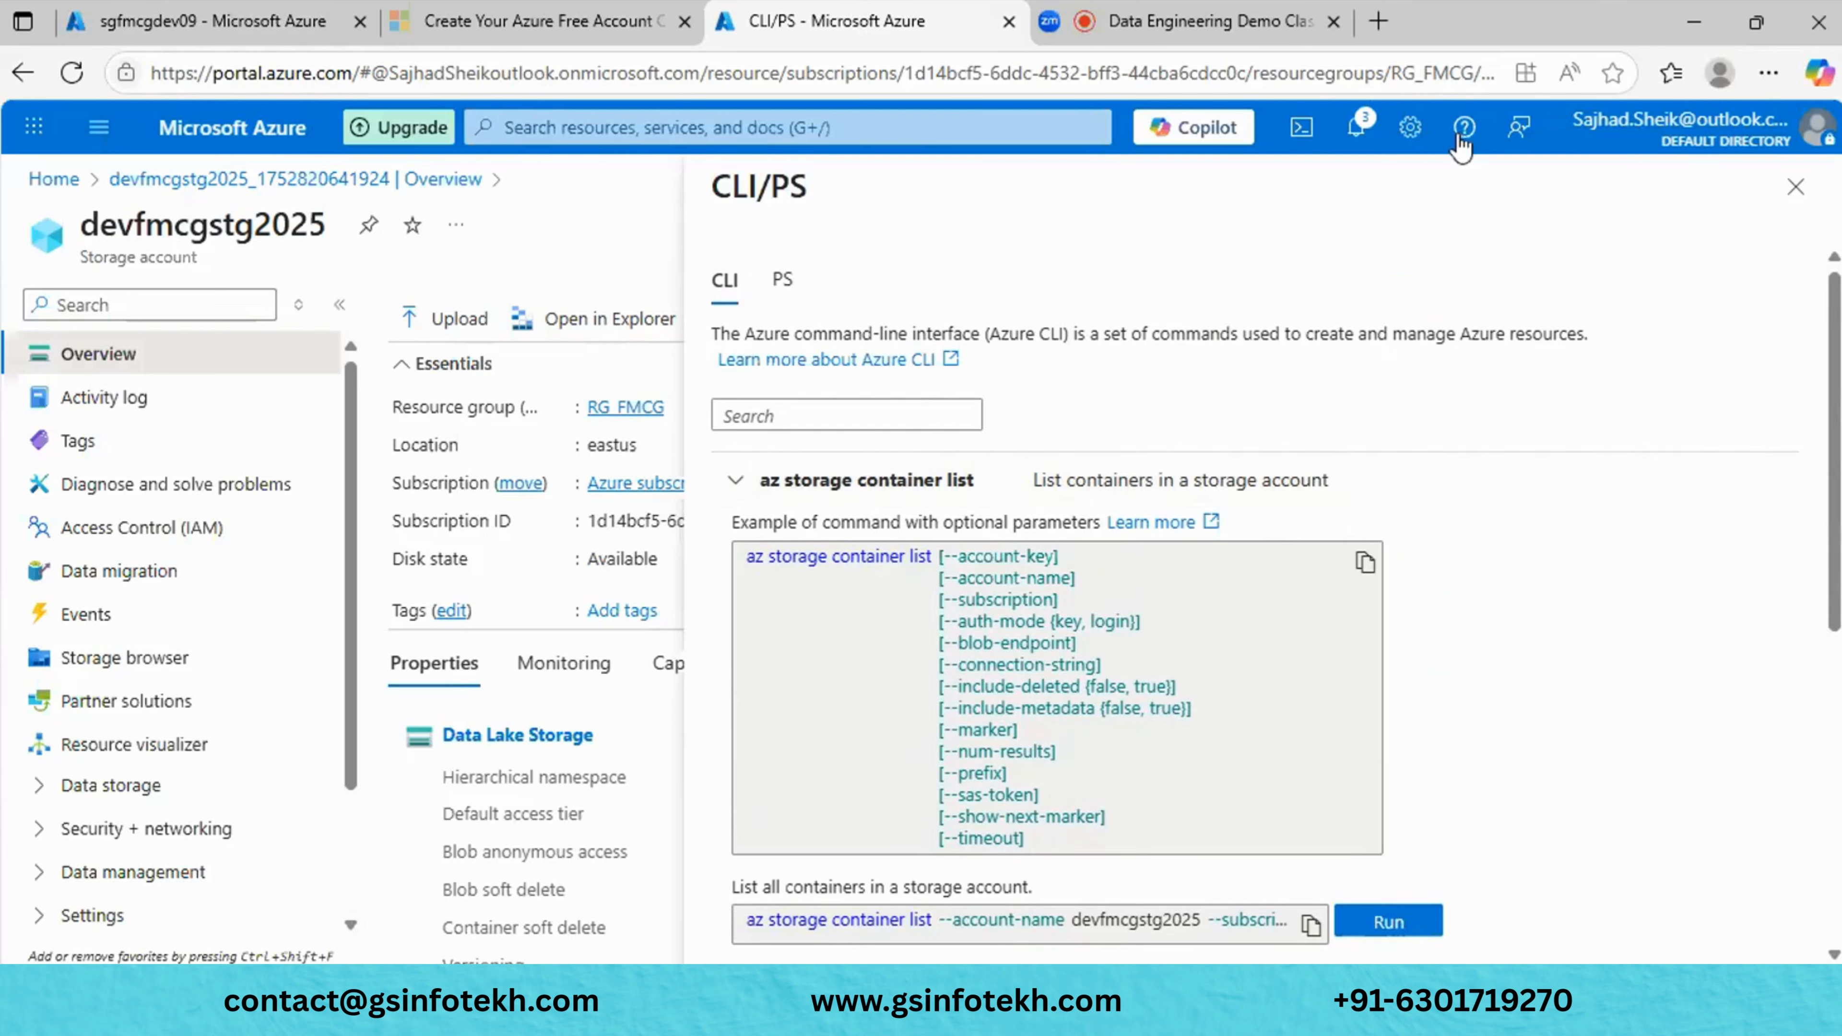
{"action": "left_click", "coordinate": [1787, 187]}
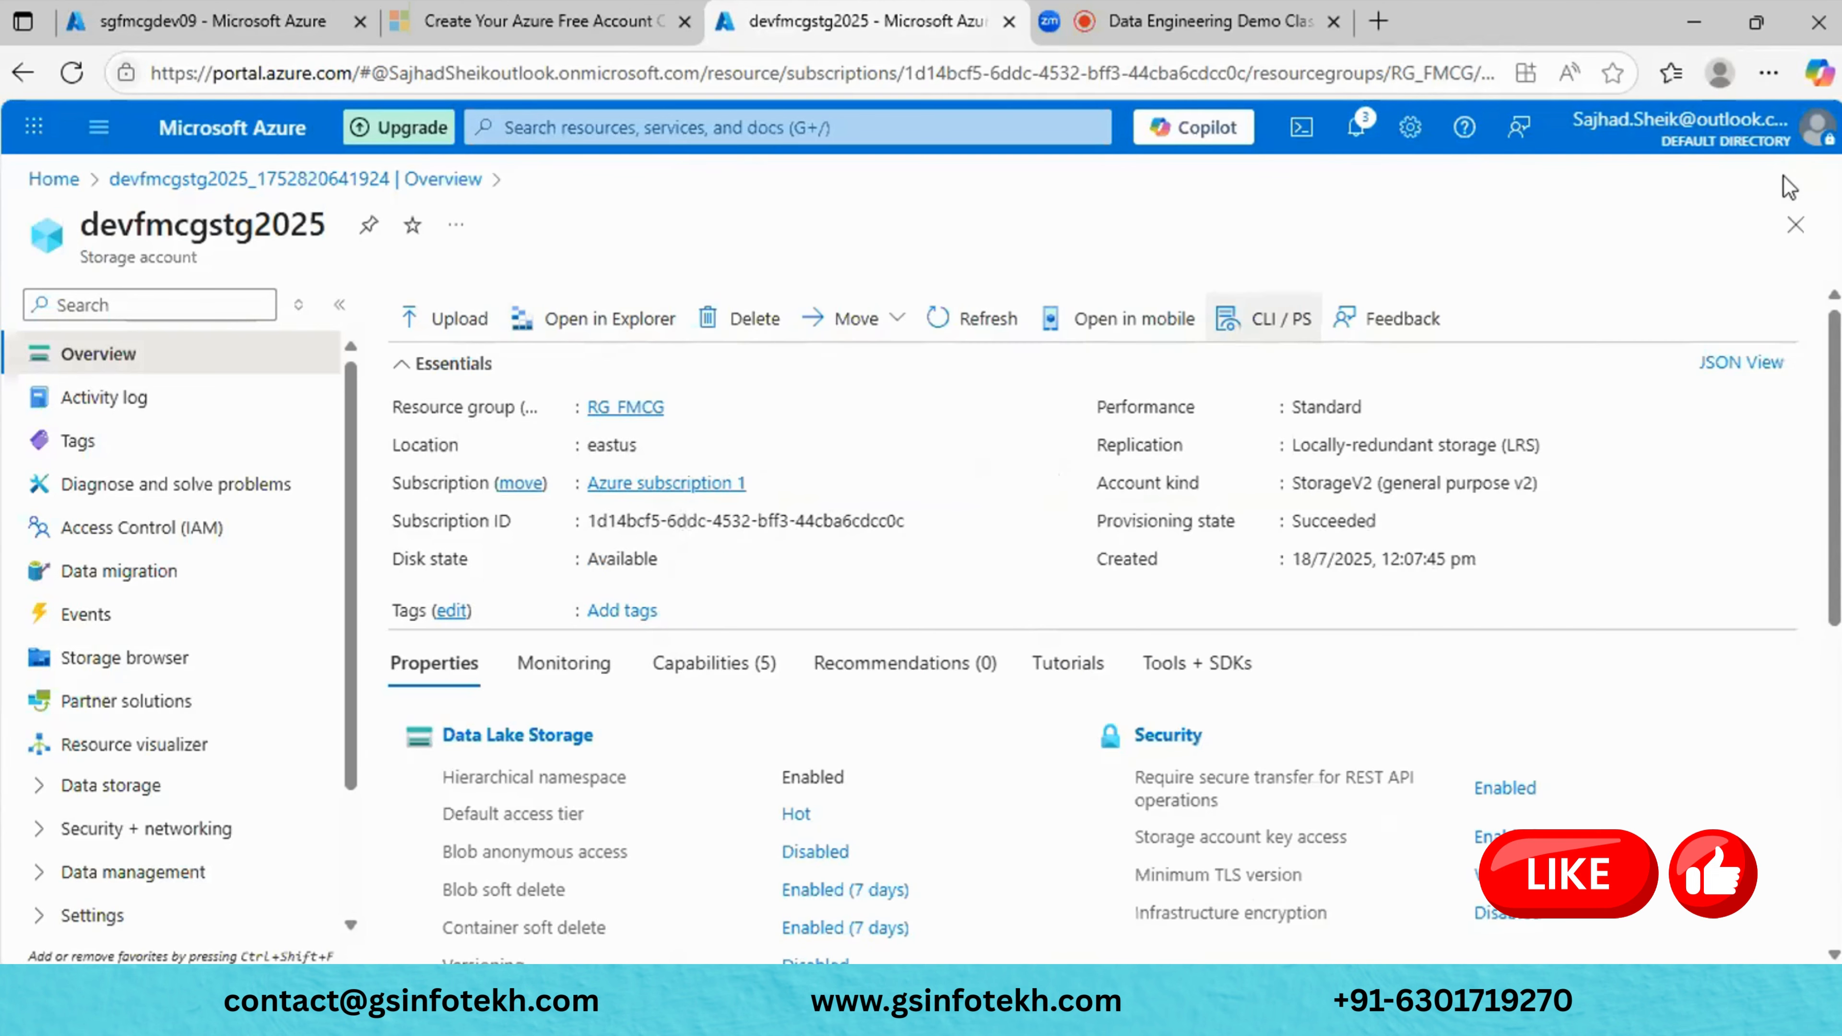
Look through the Microsoft feedback form for the storage account and close it without submitting.
{"action": "left_click", "coordinate": [1383, 339]}
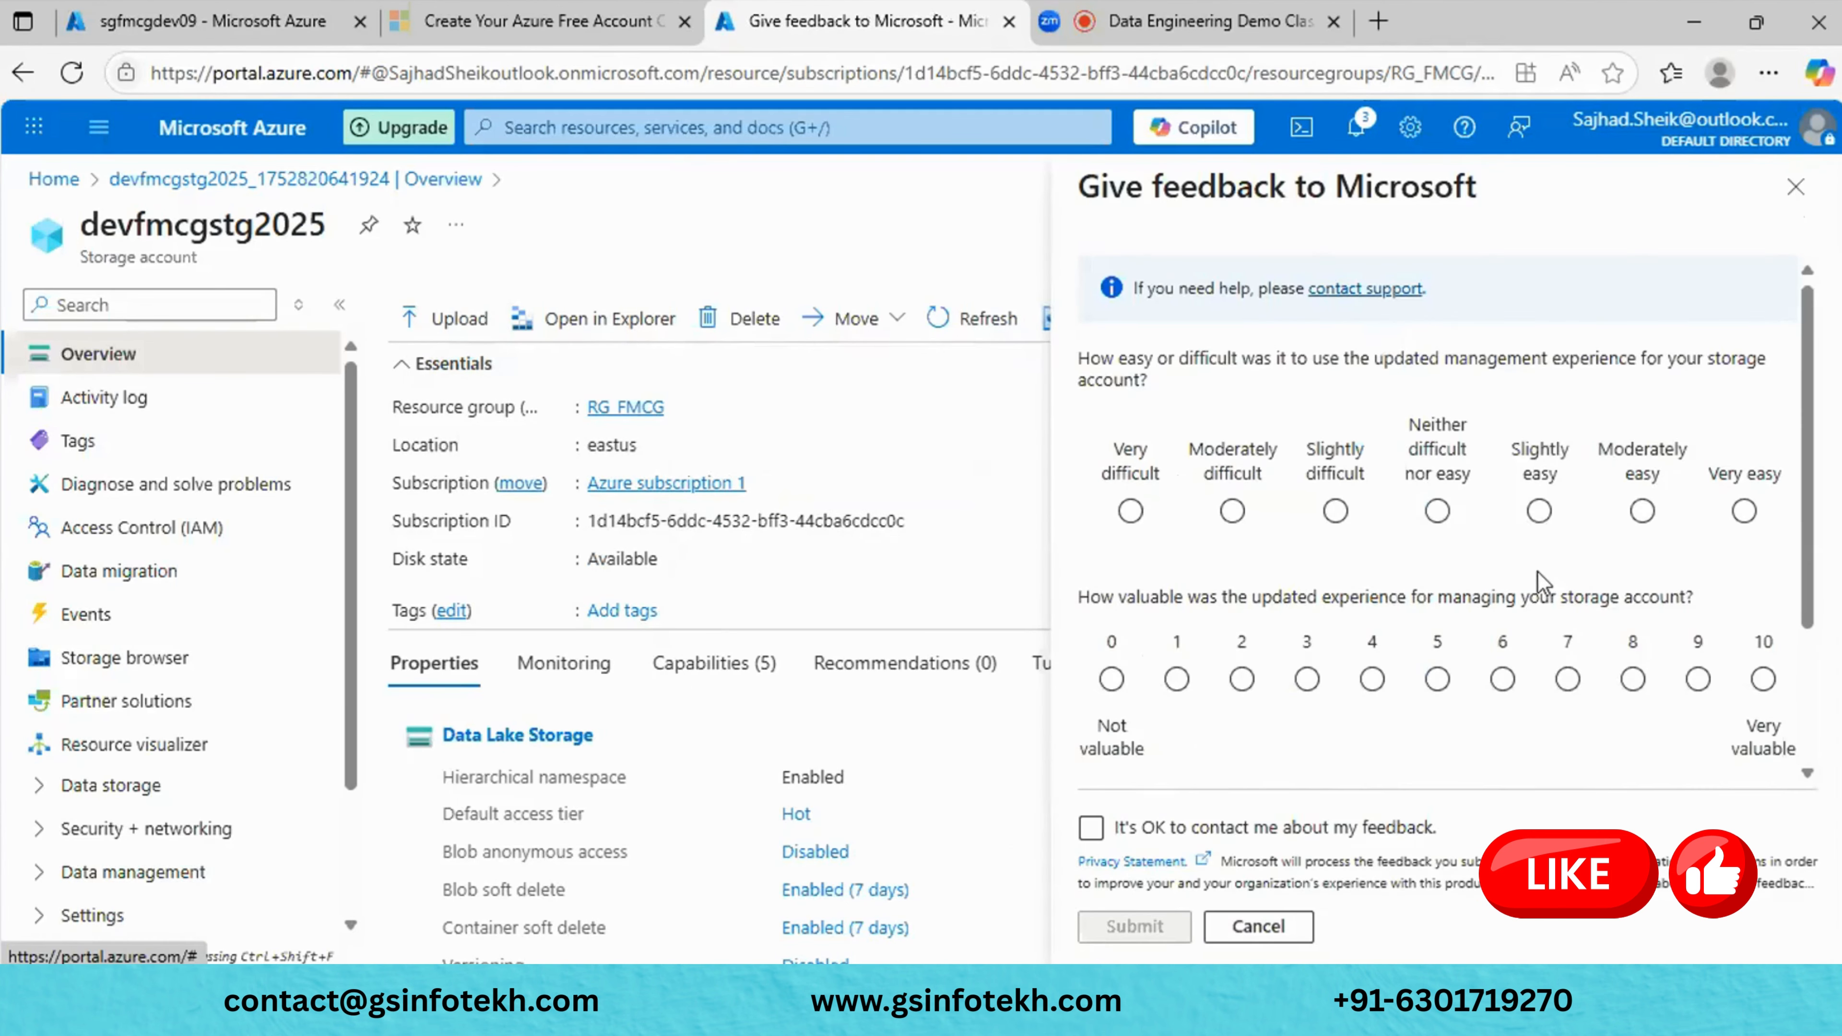
{"action": "scroll", "coordinate": [1544, 581], "scroll_direction": "down", "scroll_amount": 3}
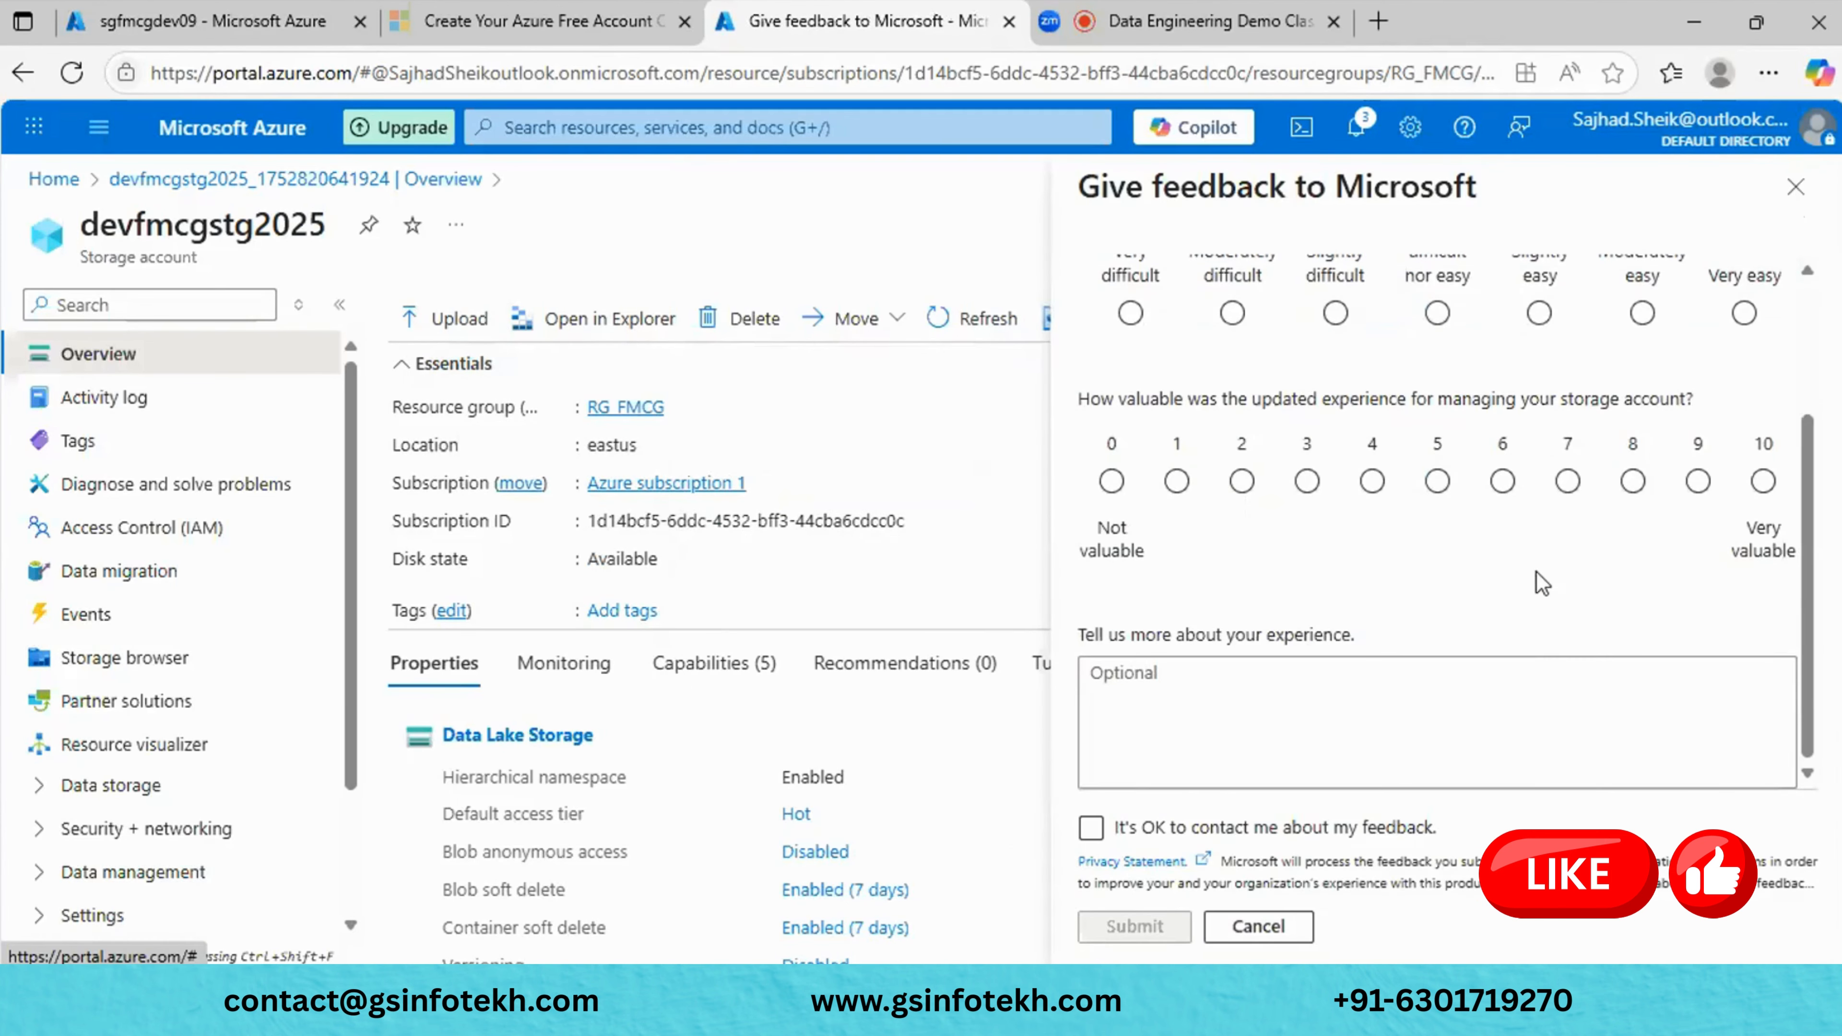
{"action": "left_click", "coordinate": [1794, 187]}
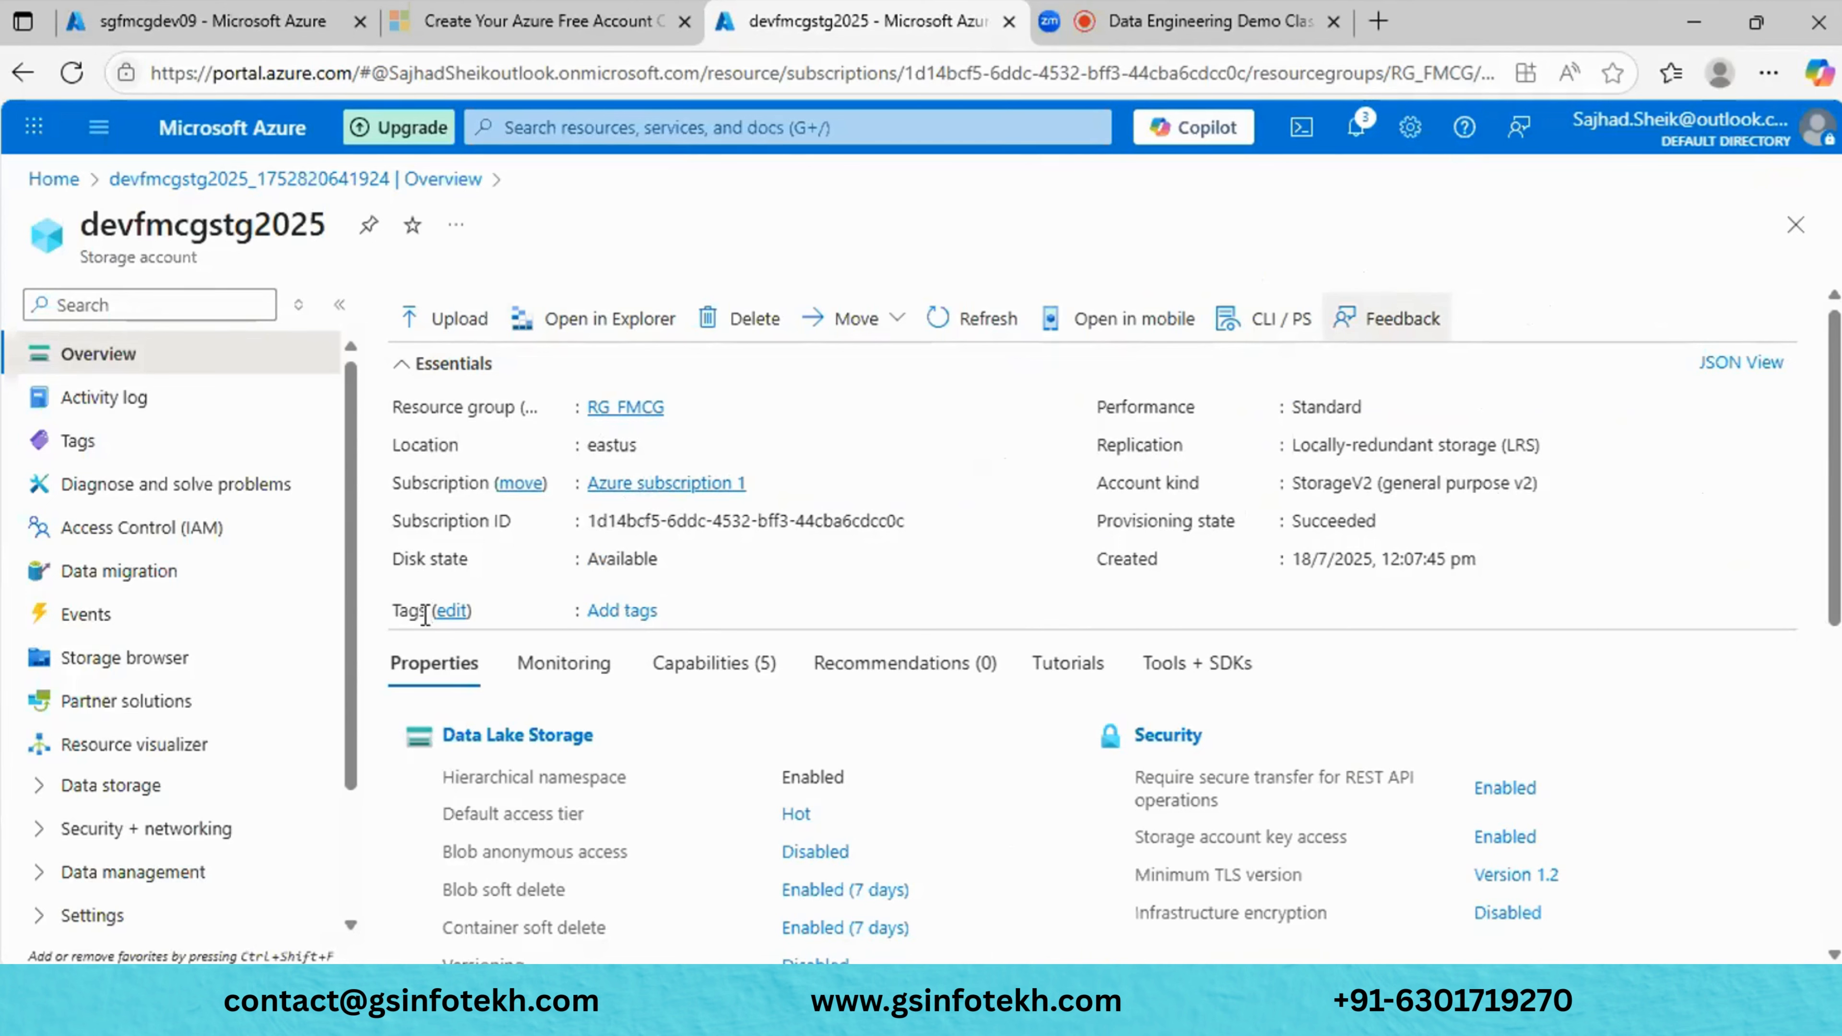
Review the tags entry and the Data Lake Storage, security, networking and file service properties in the devfmcgstg2025 overview.
{"action": "double_click", "coordinate": [397, 617]}
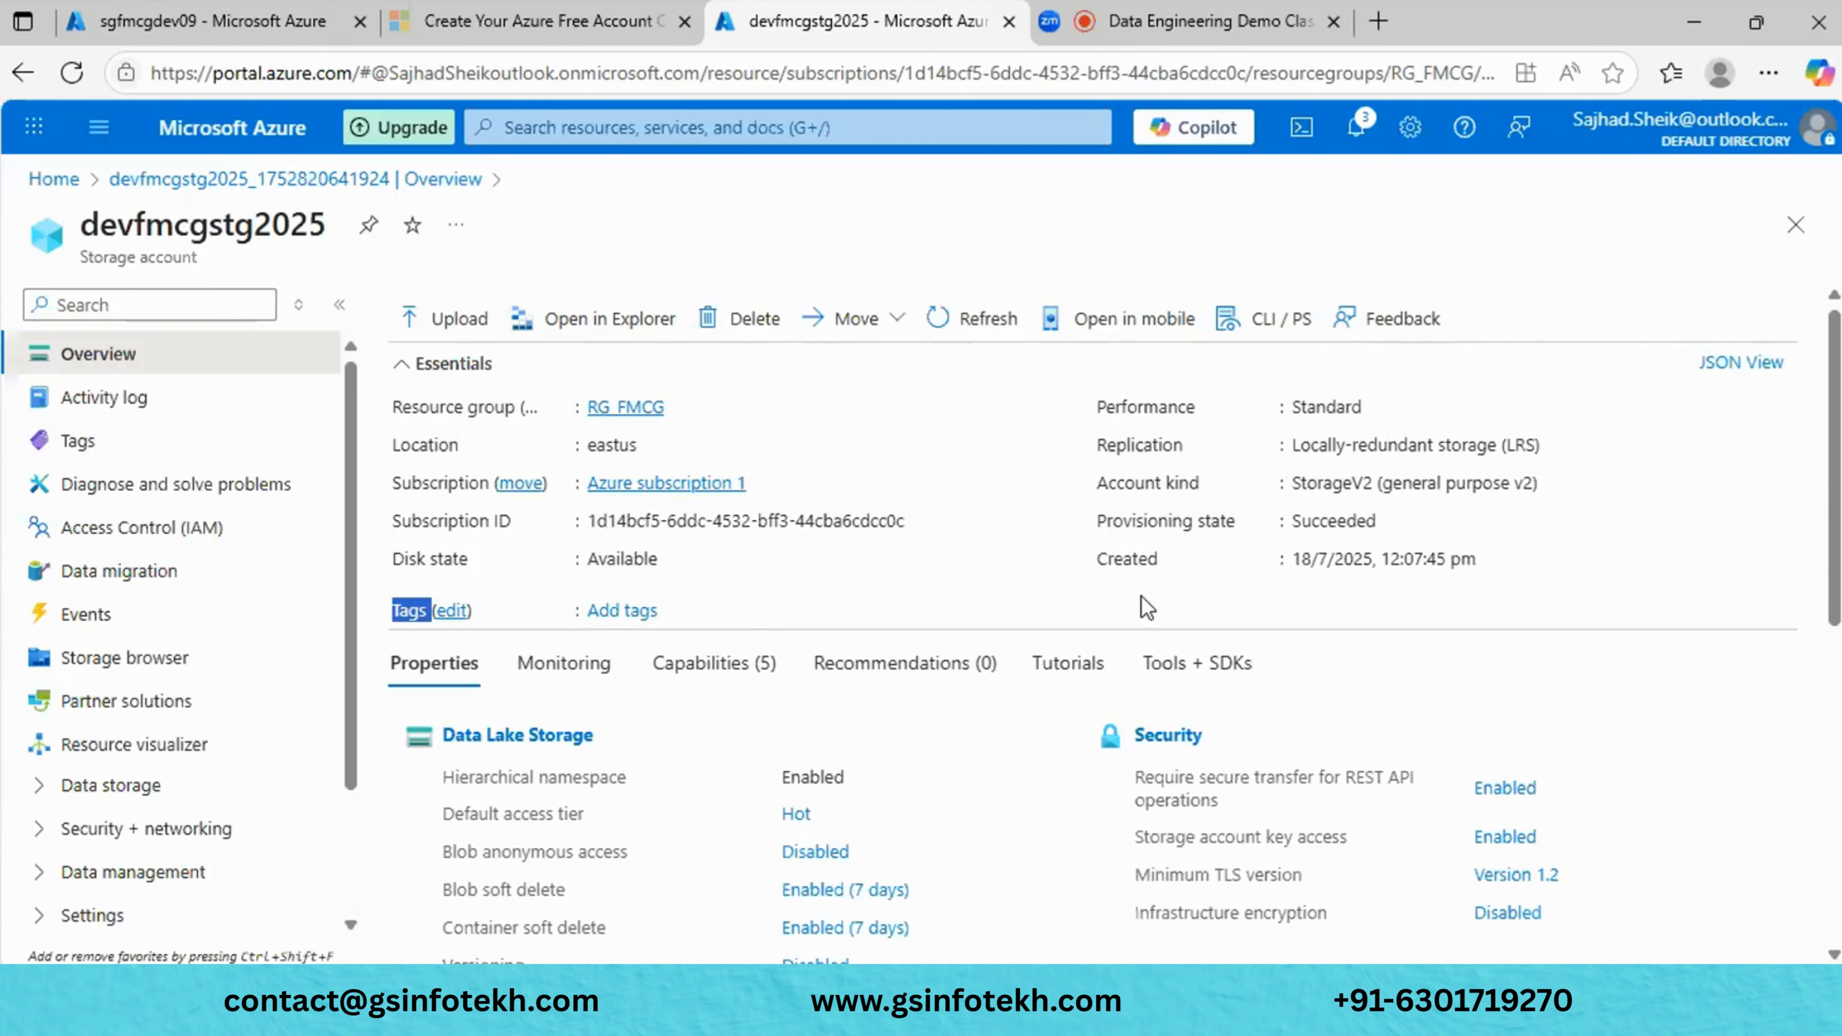
{"action": "scroll", "coordinate": [1067, 546], "scroll_direction": "down", "scroll_amount": 5}
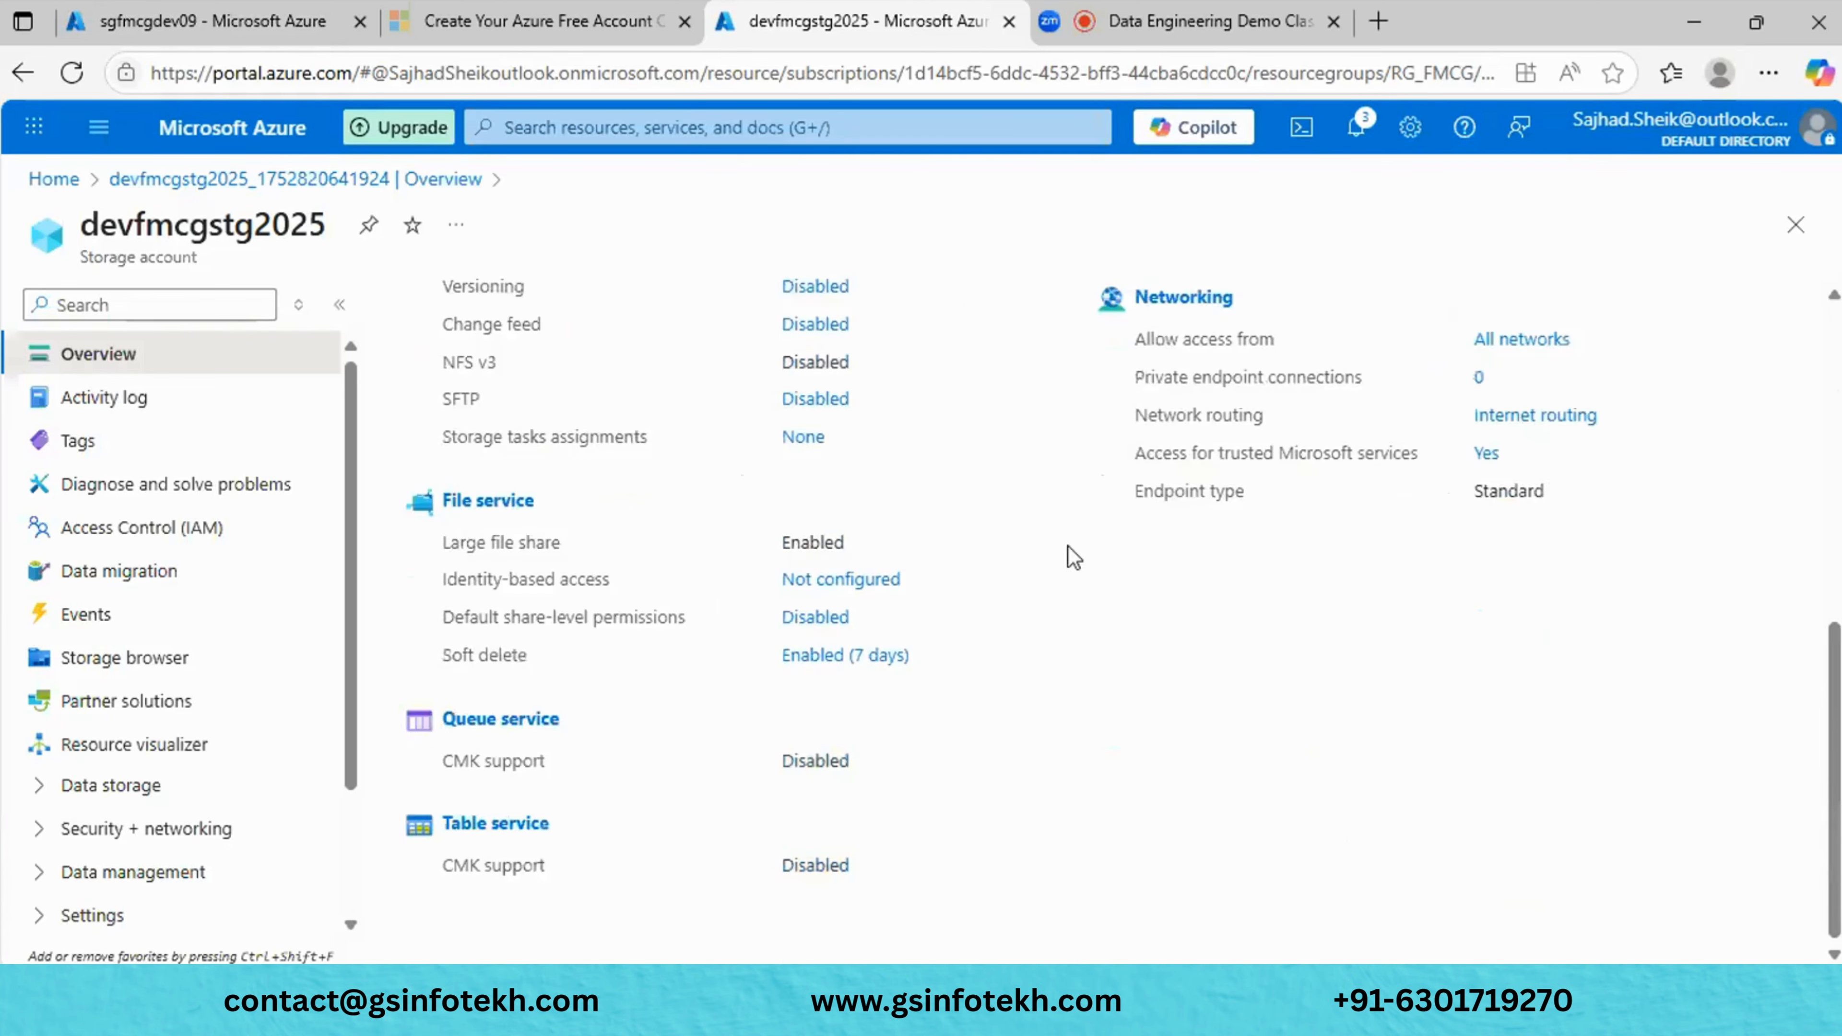
{"action": "scroll", "coordinate": [1067, 545], "scroll_direction": "up", "scroll_amount": 5}
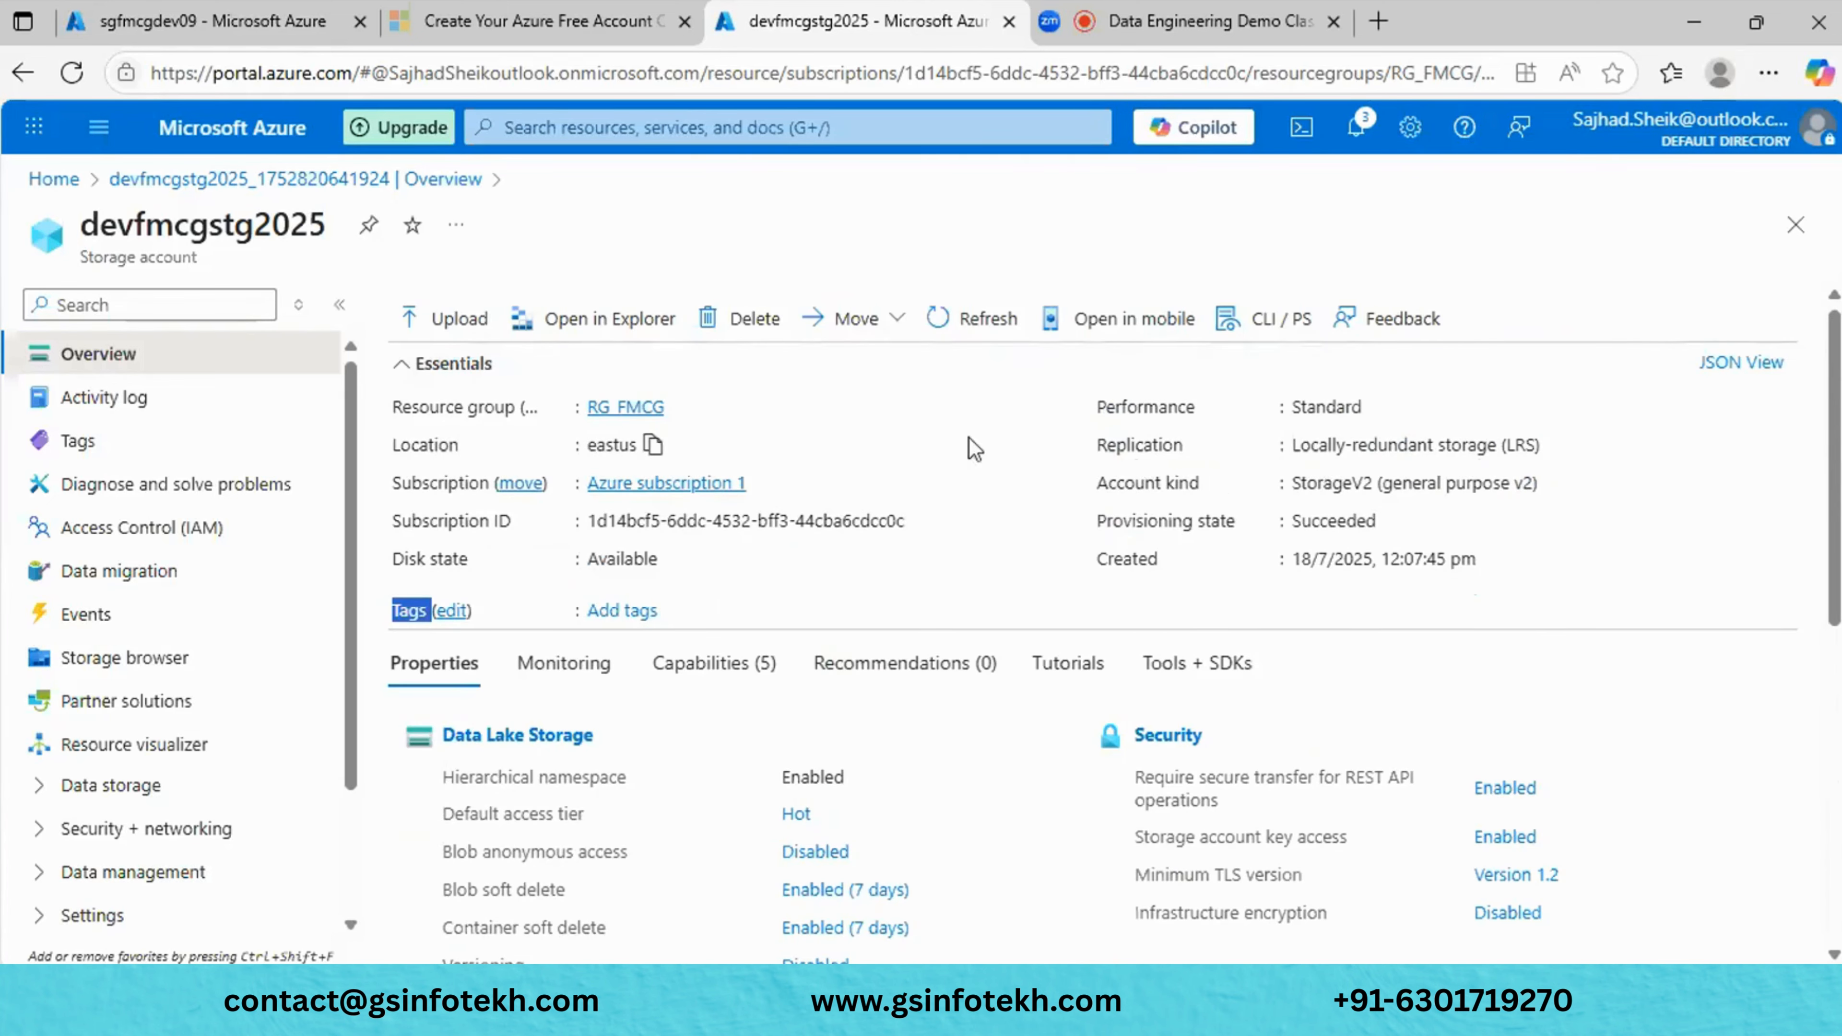
{"action": "scroll", "coordinate": [977, 824], "scroll_direction": "down", "scroll_amount": 5}
{"action": "scroll", "coordinate": [979, 834], "scroll_direction": "up", "scroll_amount": 5}
{"action": "scroll", "coordinate": [791, 696], "scroll_direction": "down", "scroll_amount": 5}
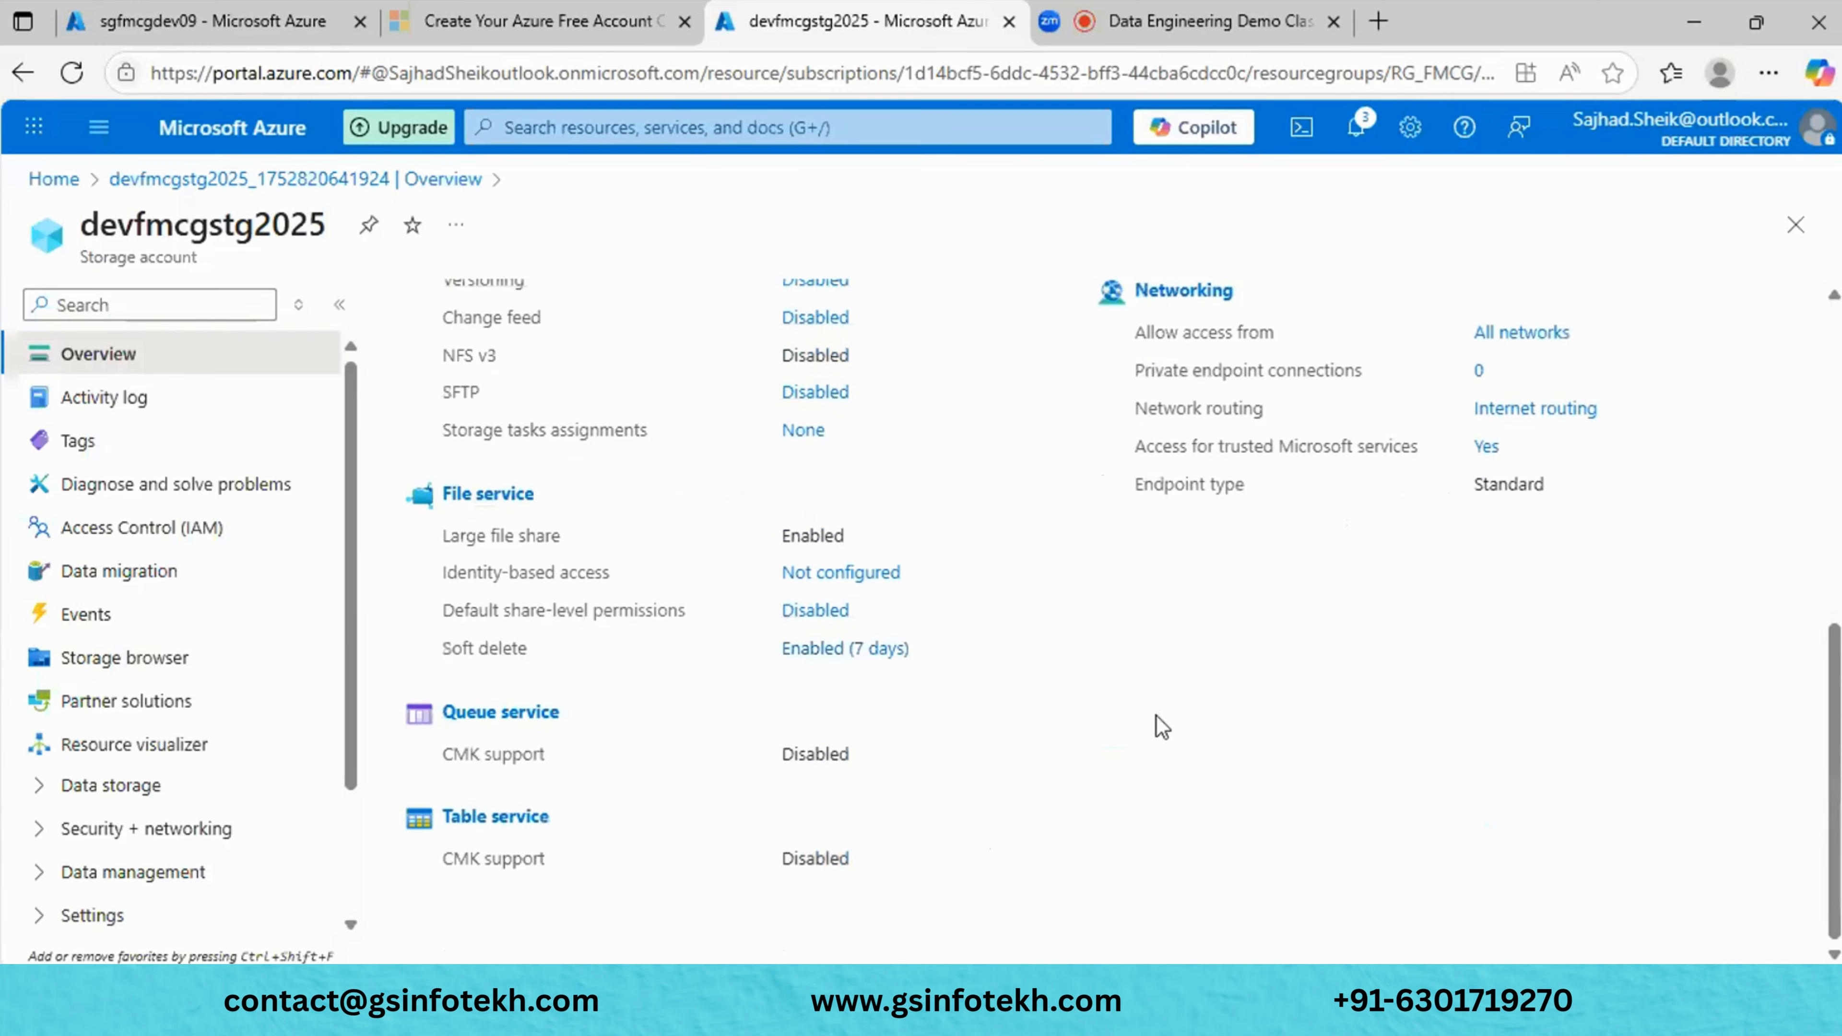
{"action": "scroll", "coordinate": [1077, 679], "scroll_direction": "up", "scroll_amount": 5}
{"action": "scroll", "coordinate": [1063, 684], "scroll_direction": "down", "scroll_amount": 5}
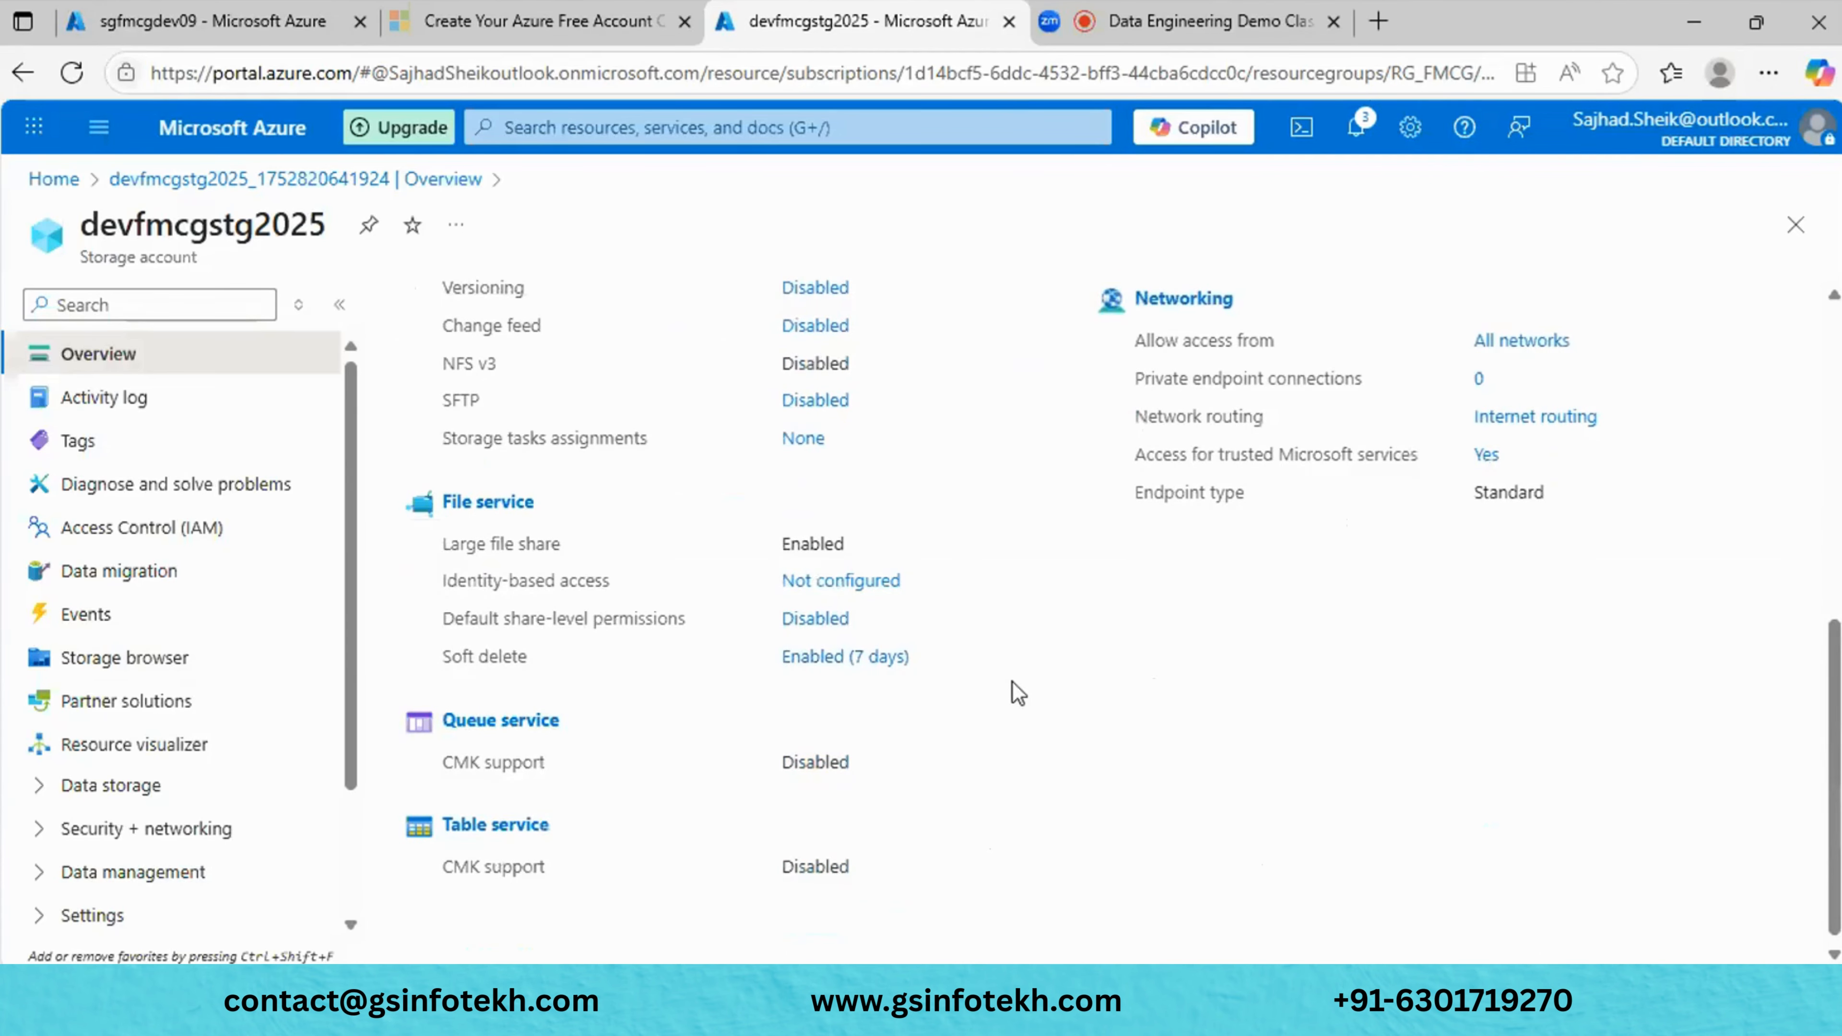
{"action": "scroll", "coordinate": [1018, 693], "scroll_direction": "up", "scroll_amount": 5}
{"action": "scroll", "coordinate": [1036, 701], "scroll_direction": "down", "scroll_amount": 4}
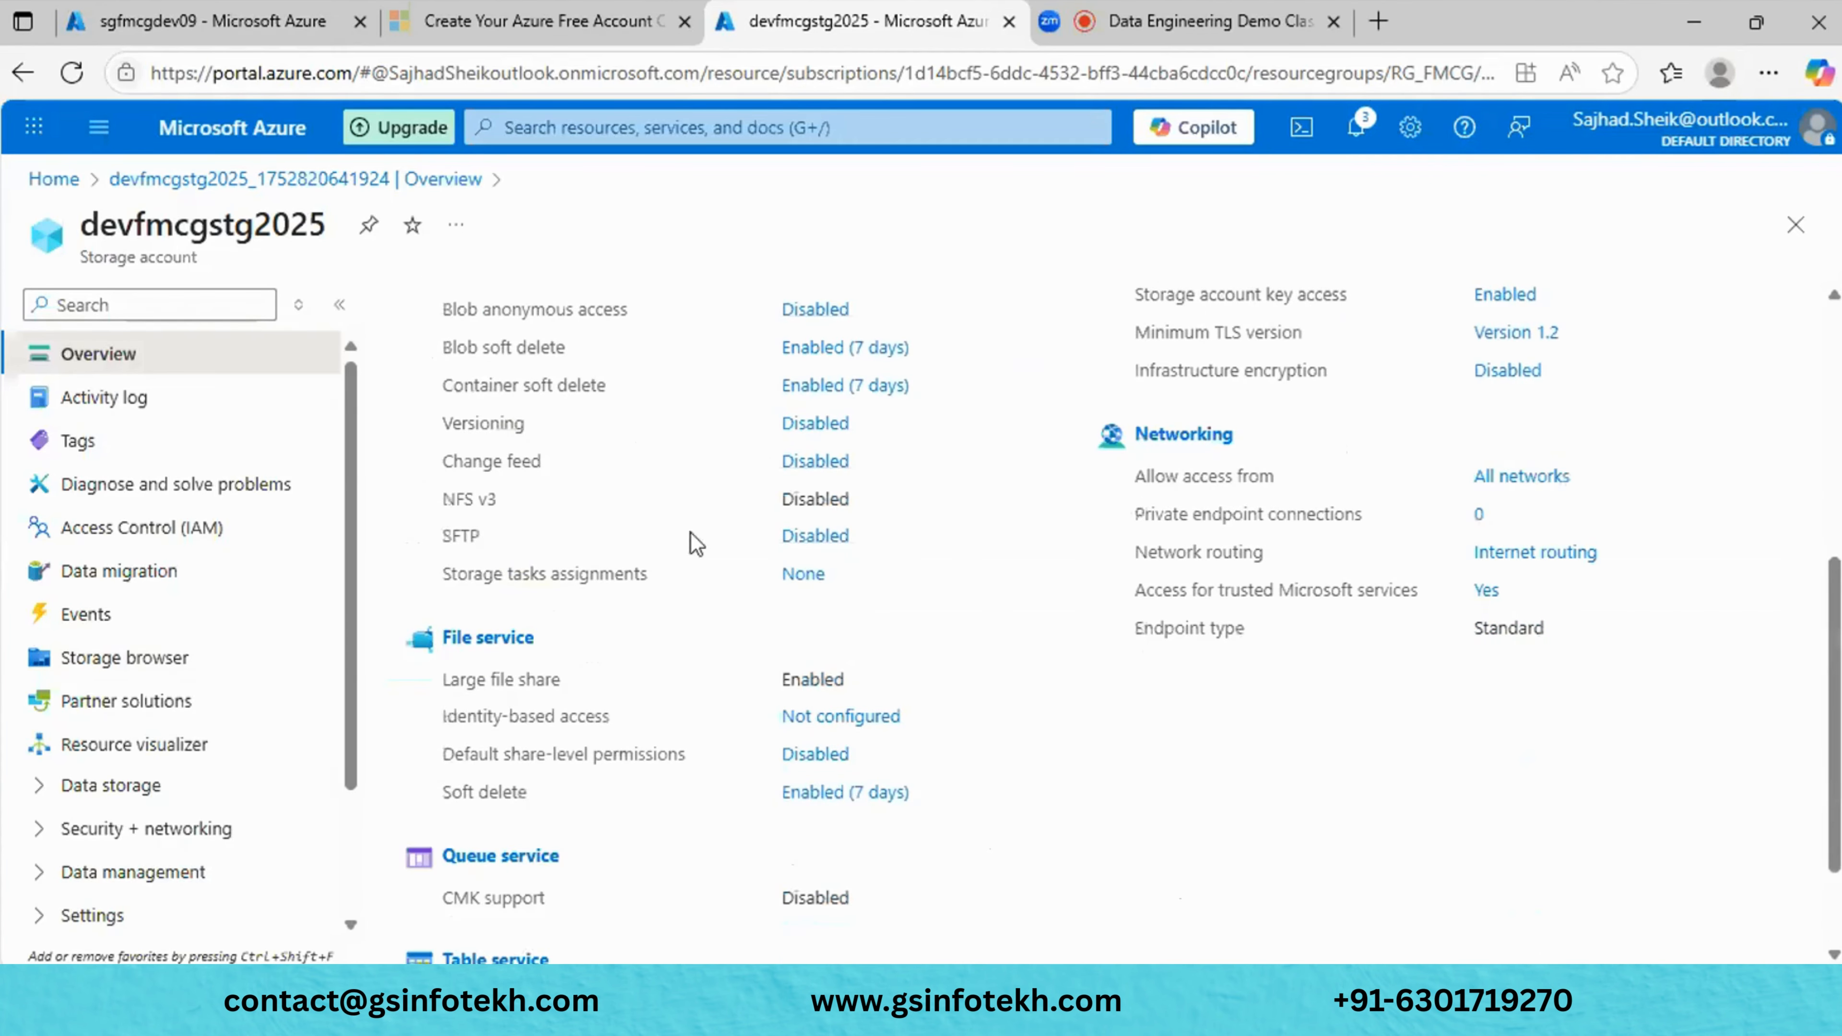
{"action": "scroll", "coordinate": [237, 508], "scroll_direction": "down", "scroll_amount": 3}
{"action": "scroll", "coordinate": [238, 506], "scroll_direction": "up", "scroll_amount": 3}
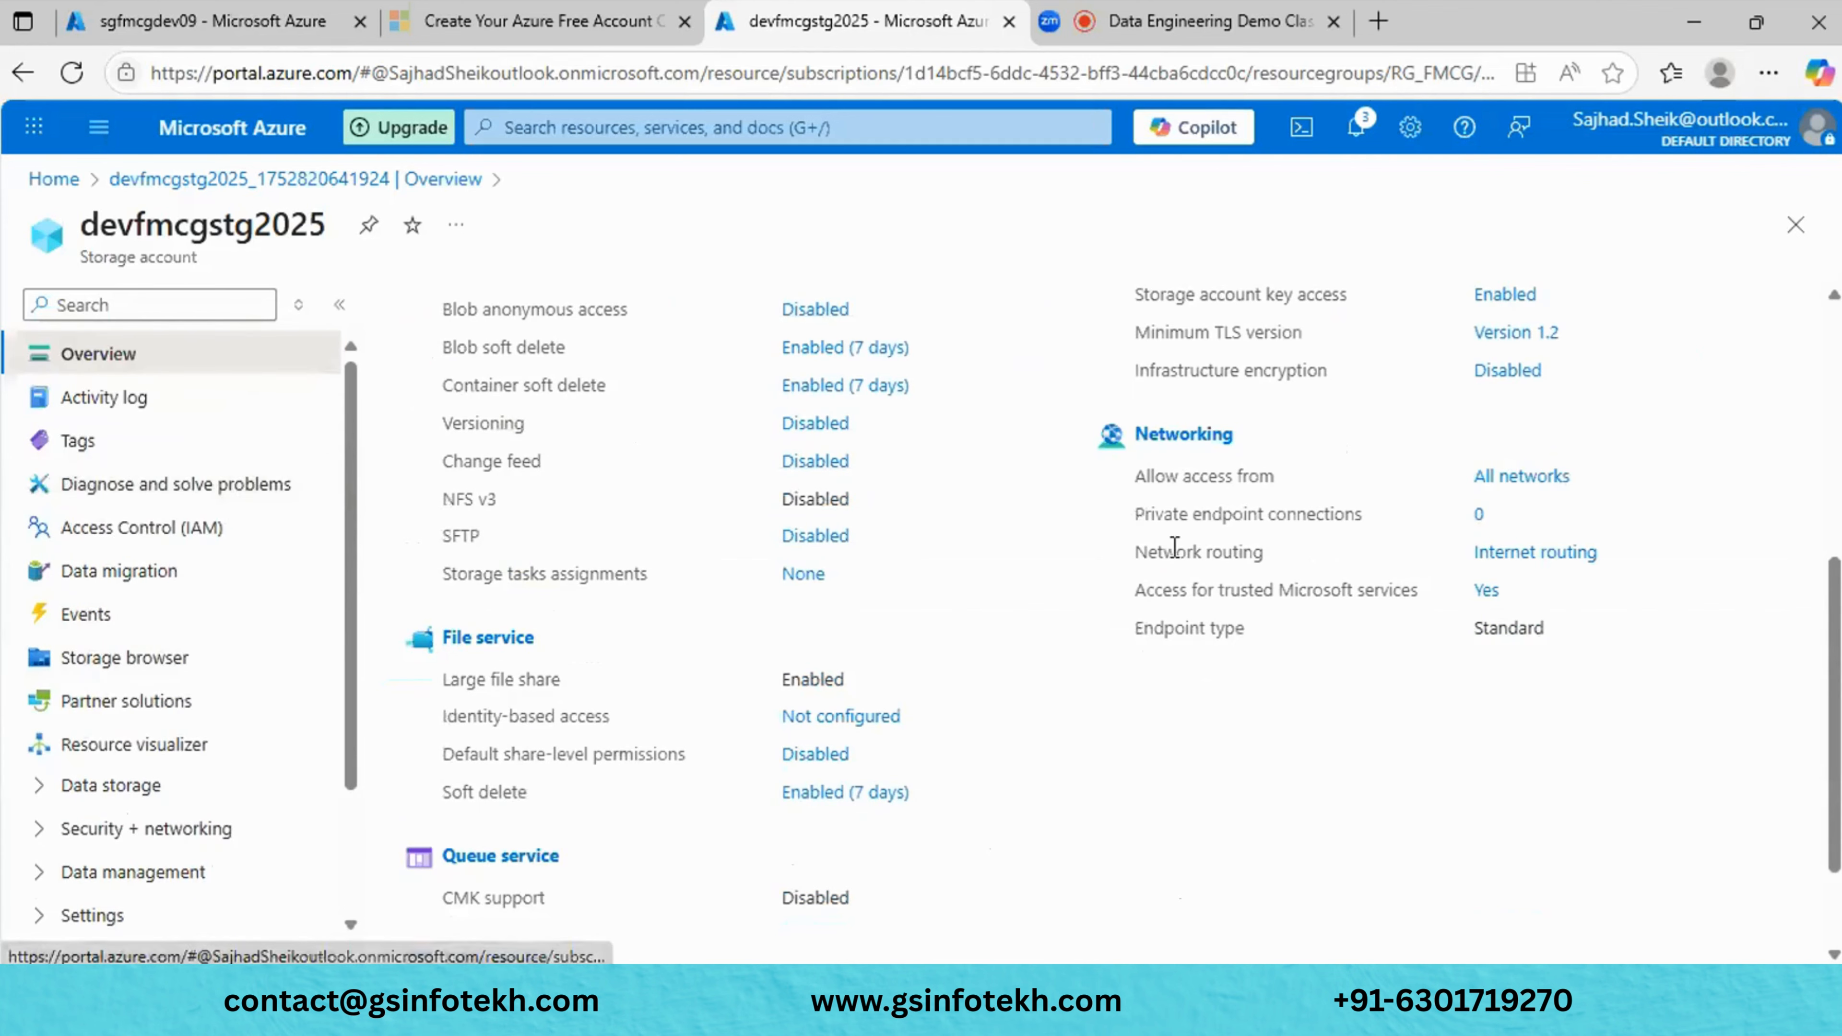
{"action": "scroll", "coordinate": [983, 596], "scroll_direction": "up", "scroll_amount": 5}
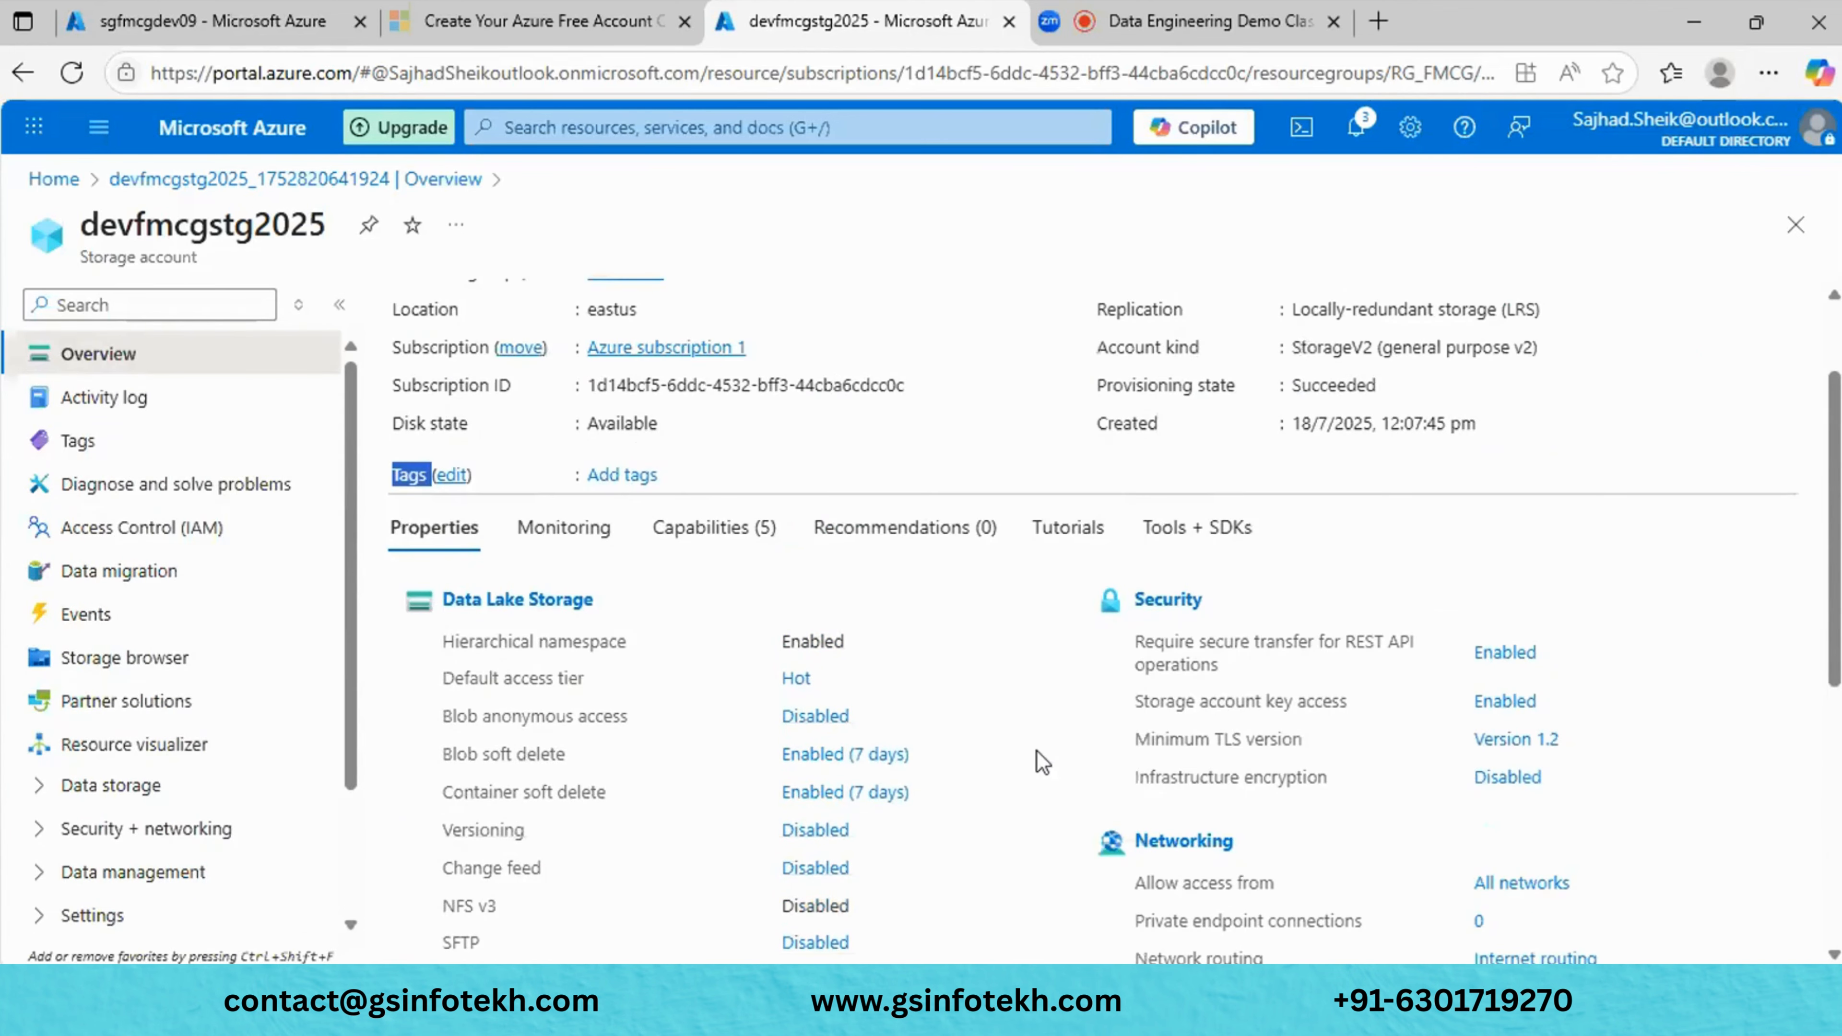
{"action": "scroll", "coordinate": [1036, 750], "scroll_direction": "down", "scroll_amount": 5}
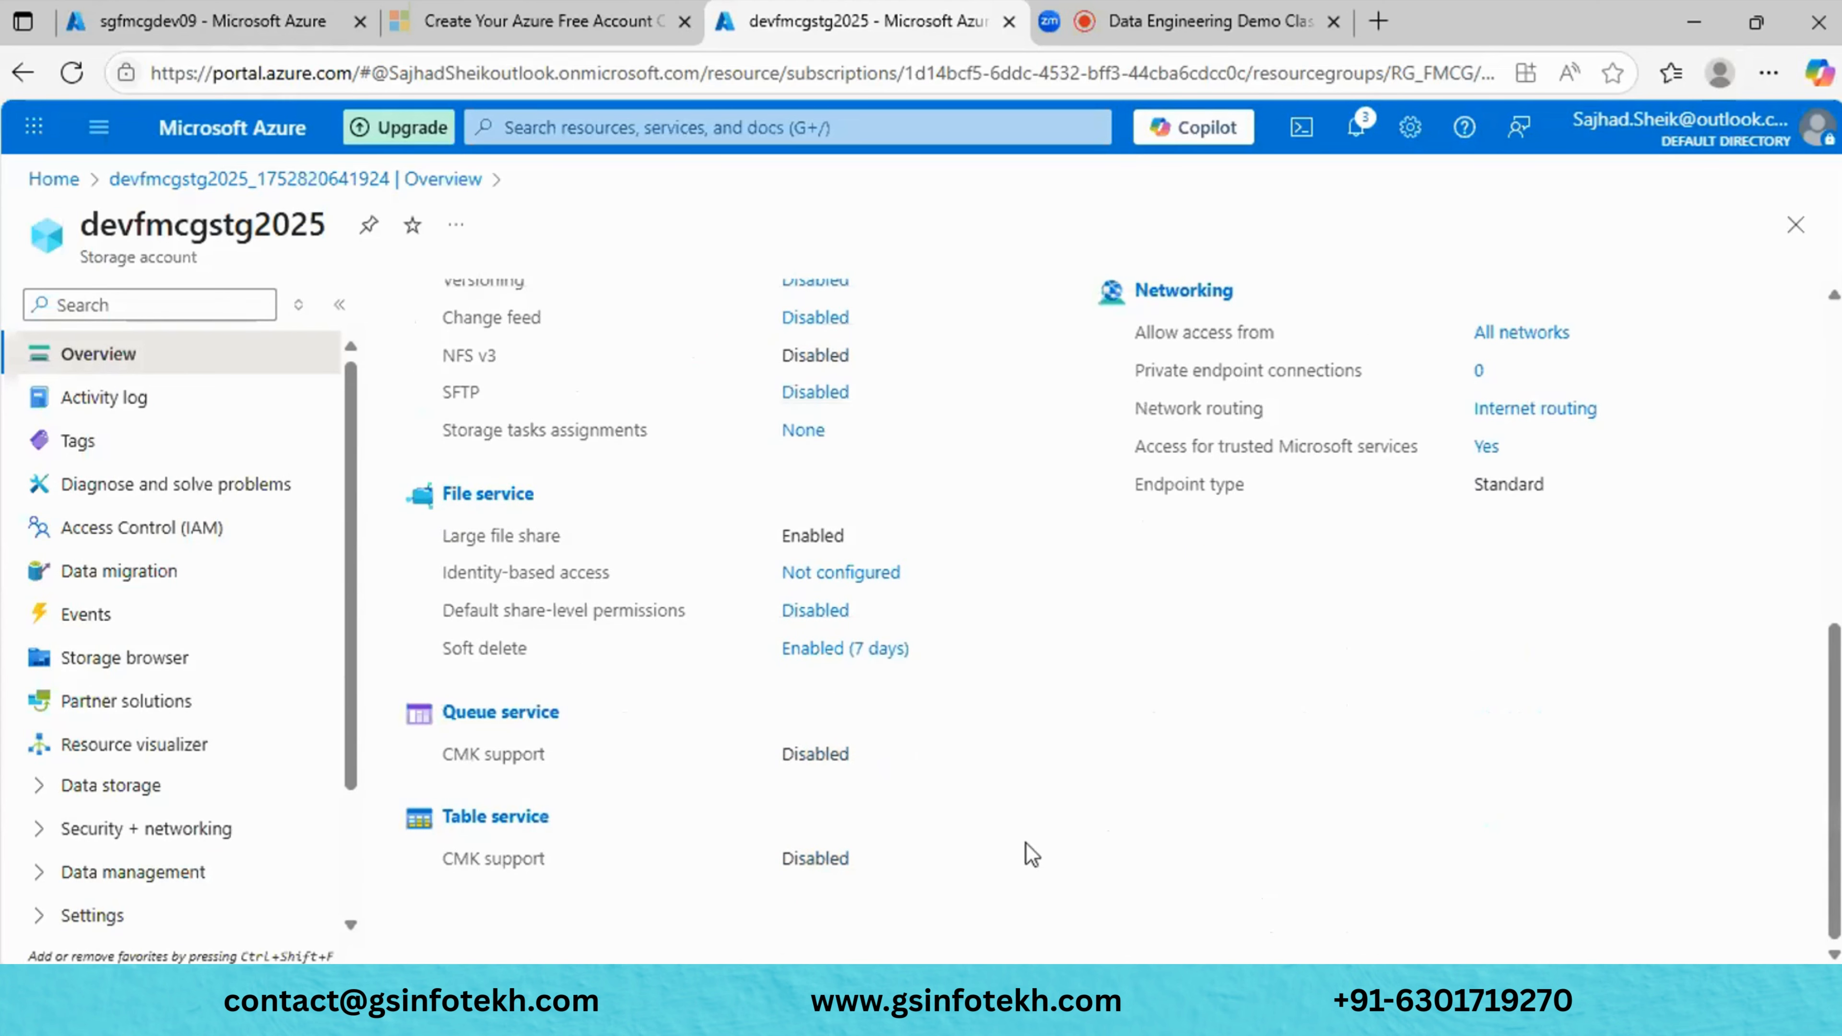
Check queue and table CMK support and the hierarchical namespace setting of devfmcgstg2025, and open its activity log.
{"action": "double_click", "coordinate": [834, 755]}
{"action": "double_click", "coordinate": [812, 854]}
{"action": "scroll", "coordinate": [1064, 704], "scroll_direction": "up", "scroll_amount": 5}
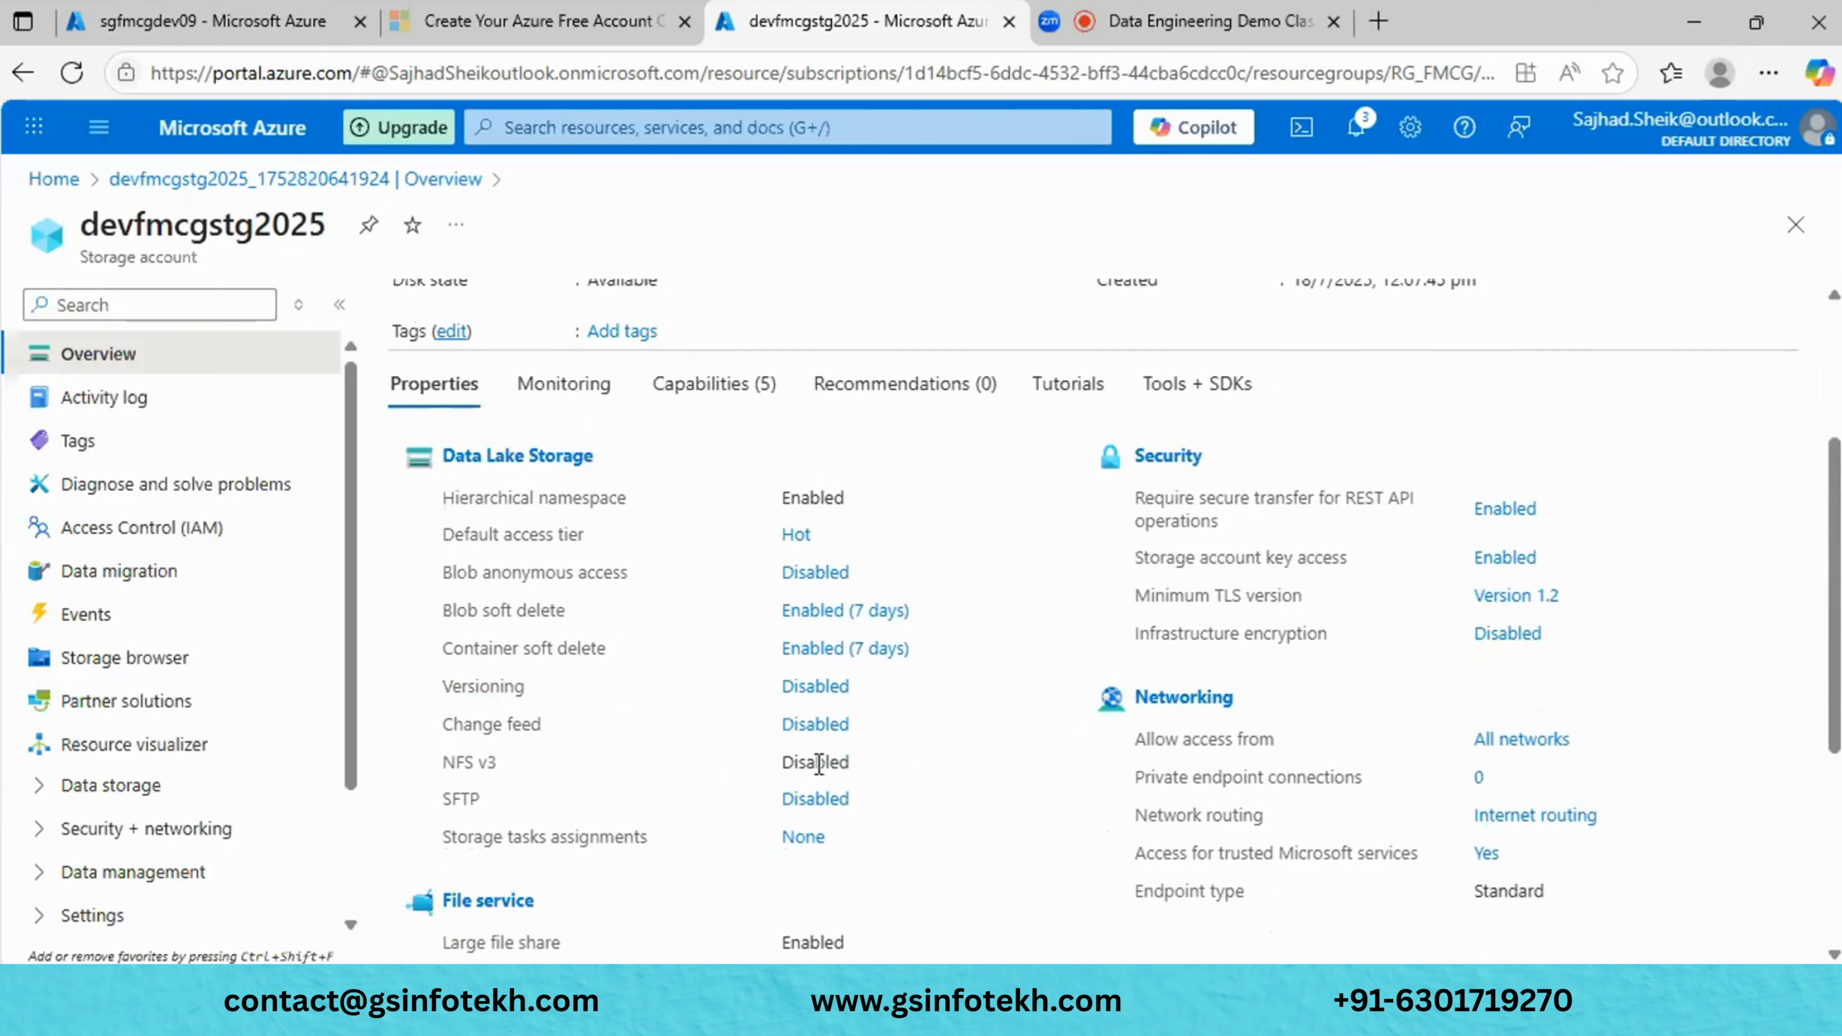
{"action": "double_click", "coordinate": [823, 502]}
{"action": "scroll", "coordinate": [928, 566], "scroll_direction": "down", "scroll_amount": 3}
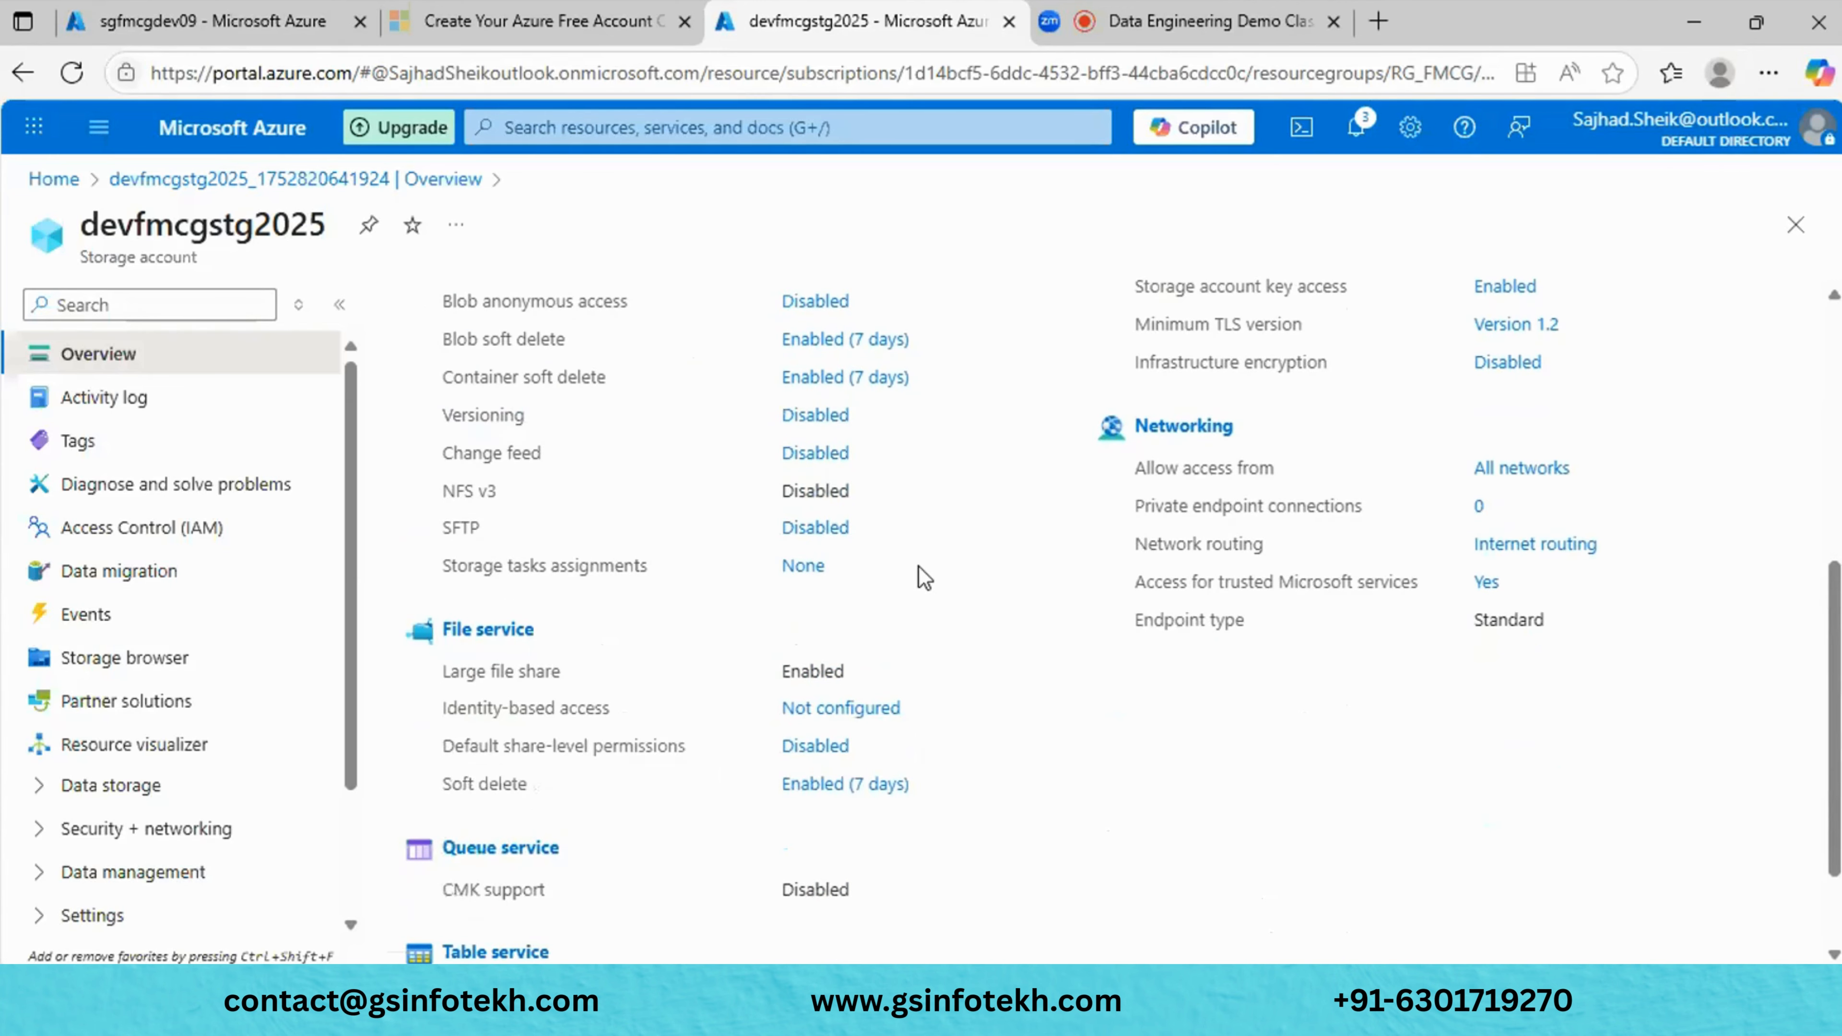
{"action": "scroll", "coordinate": [915, 568], "scroll_direction": "up", "scroll_amount": 6}
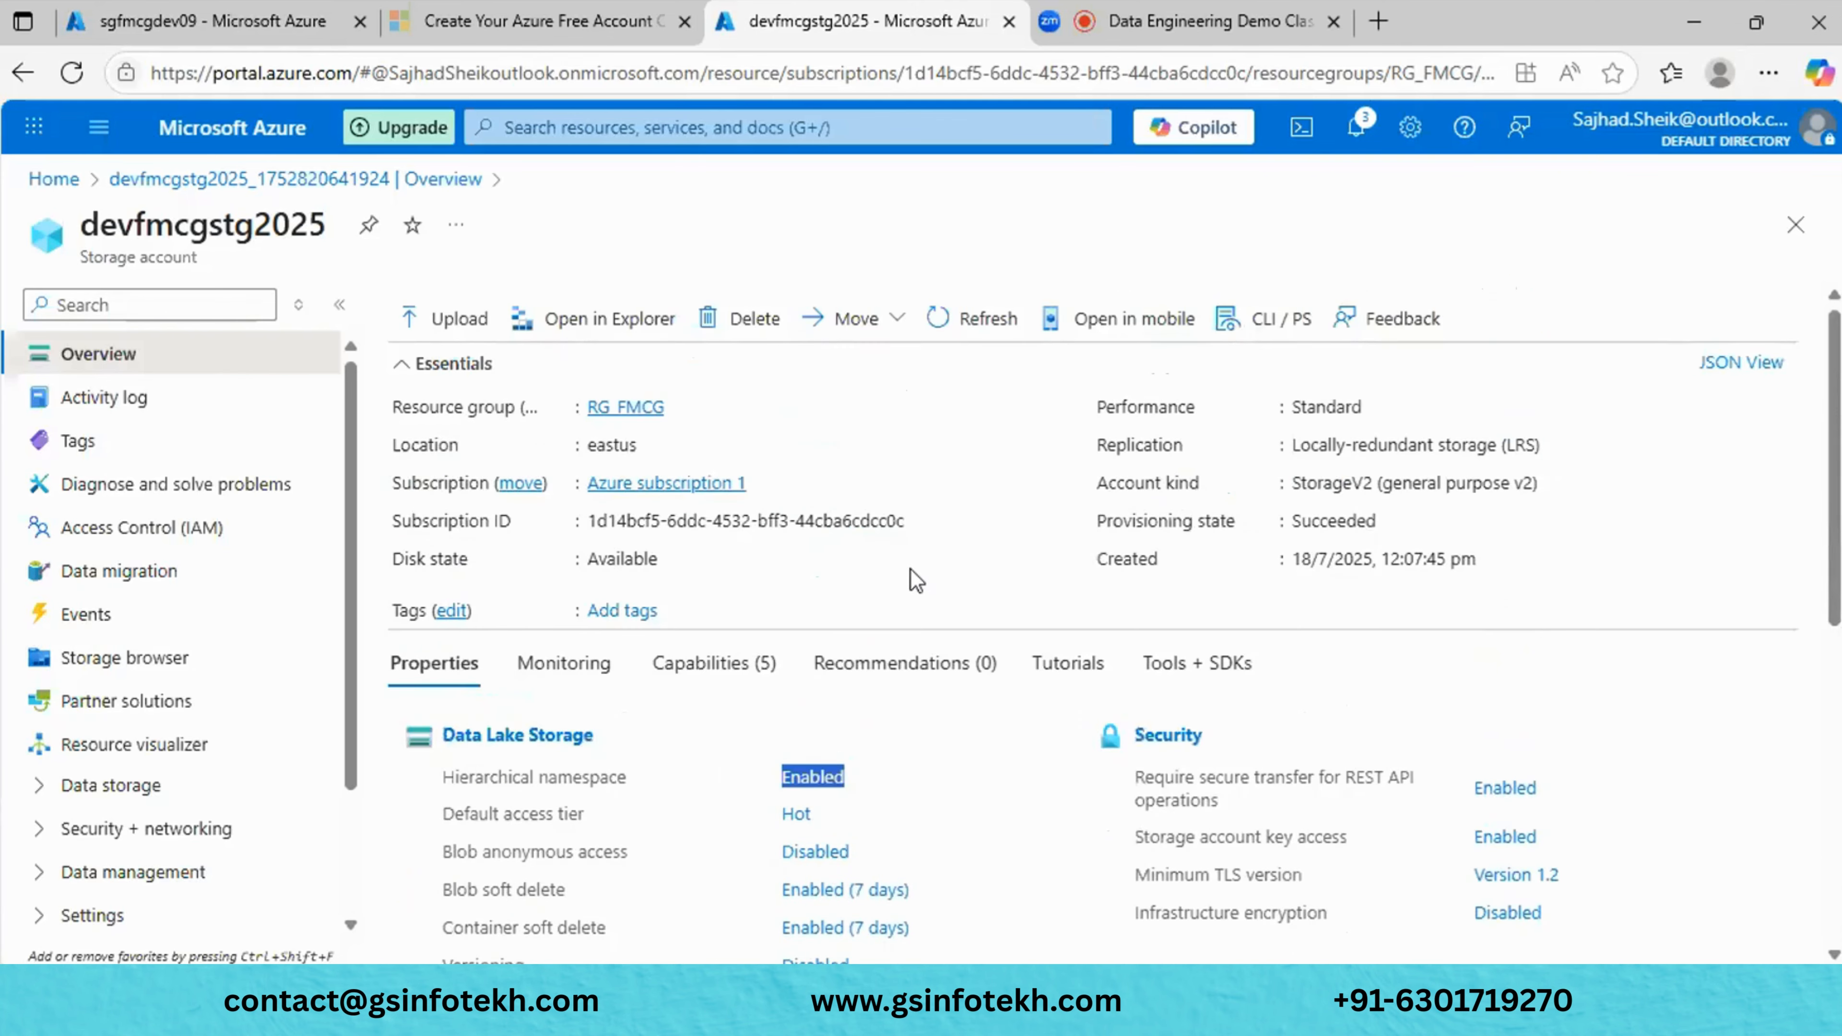
{"action": "left_click", "coordinate": [1018, 758]}
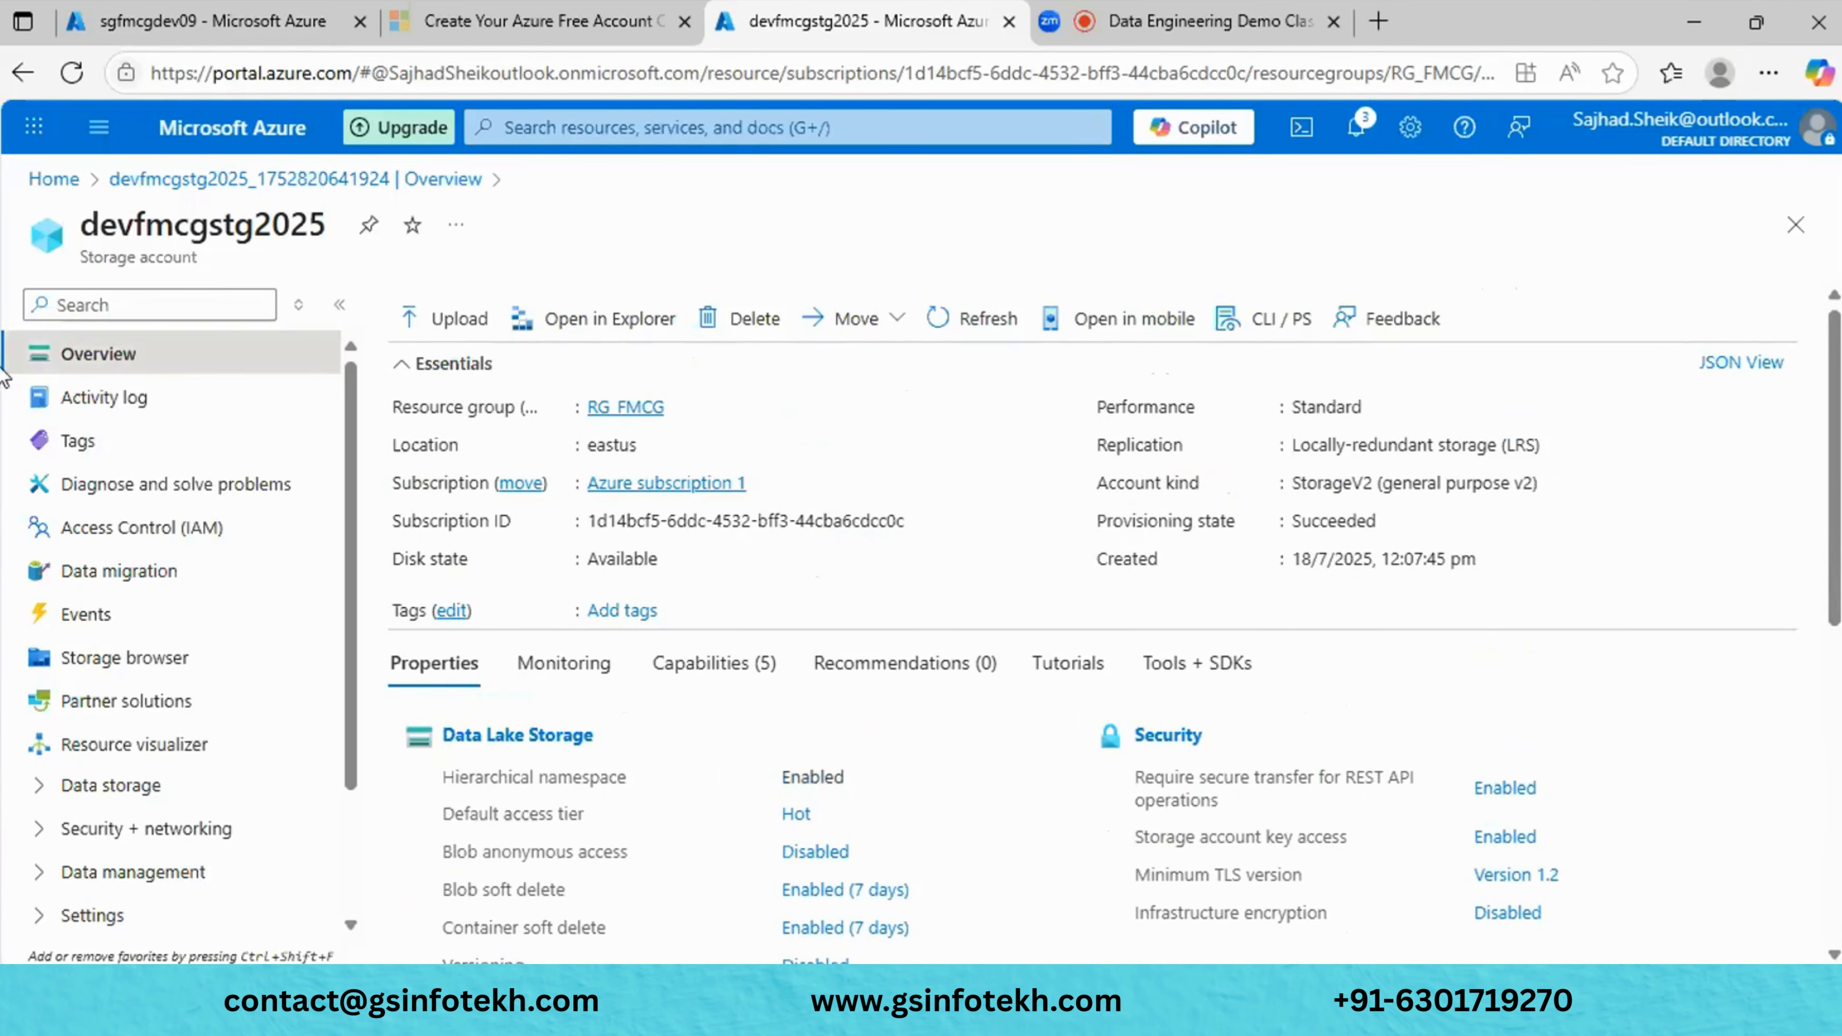
{"action": "left_click", "coordinate": [156, 412]}
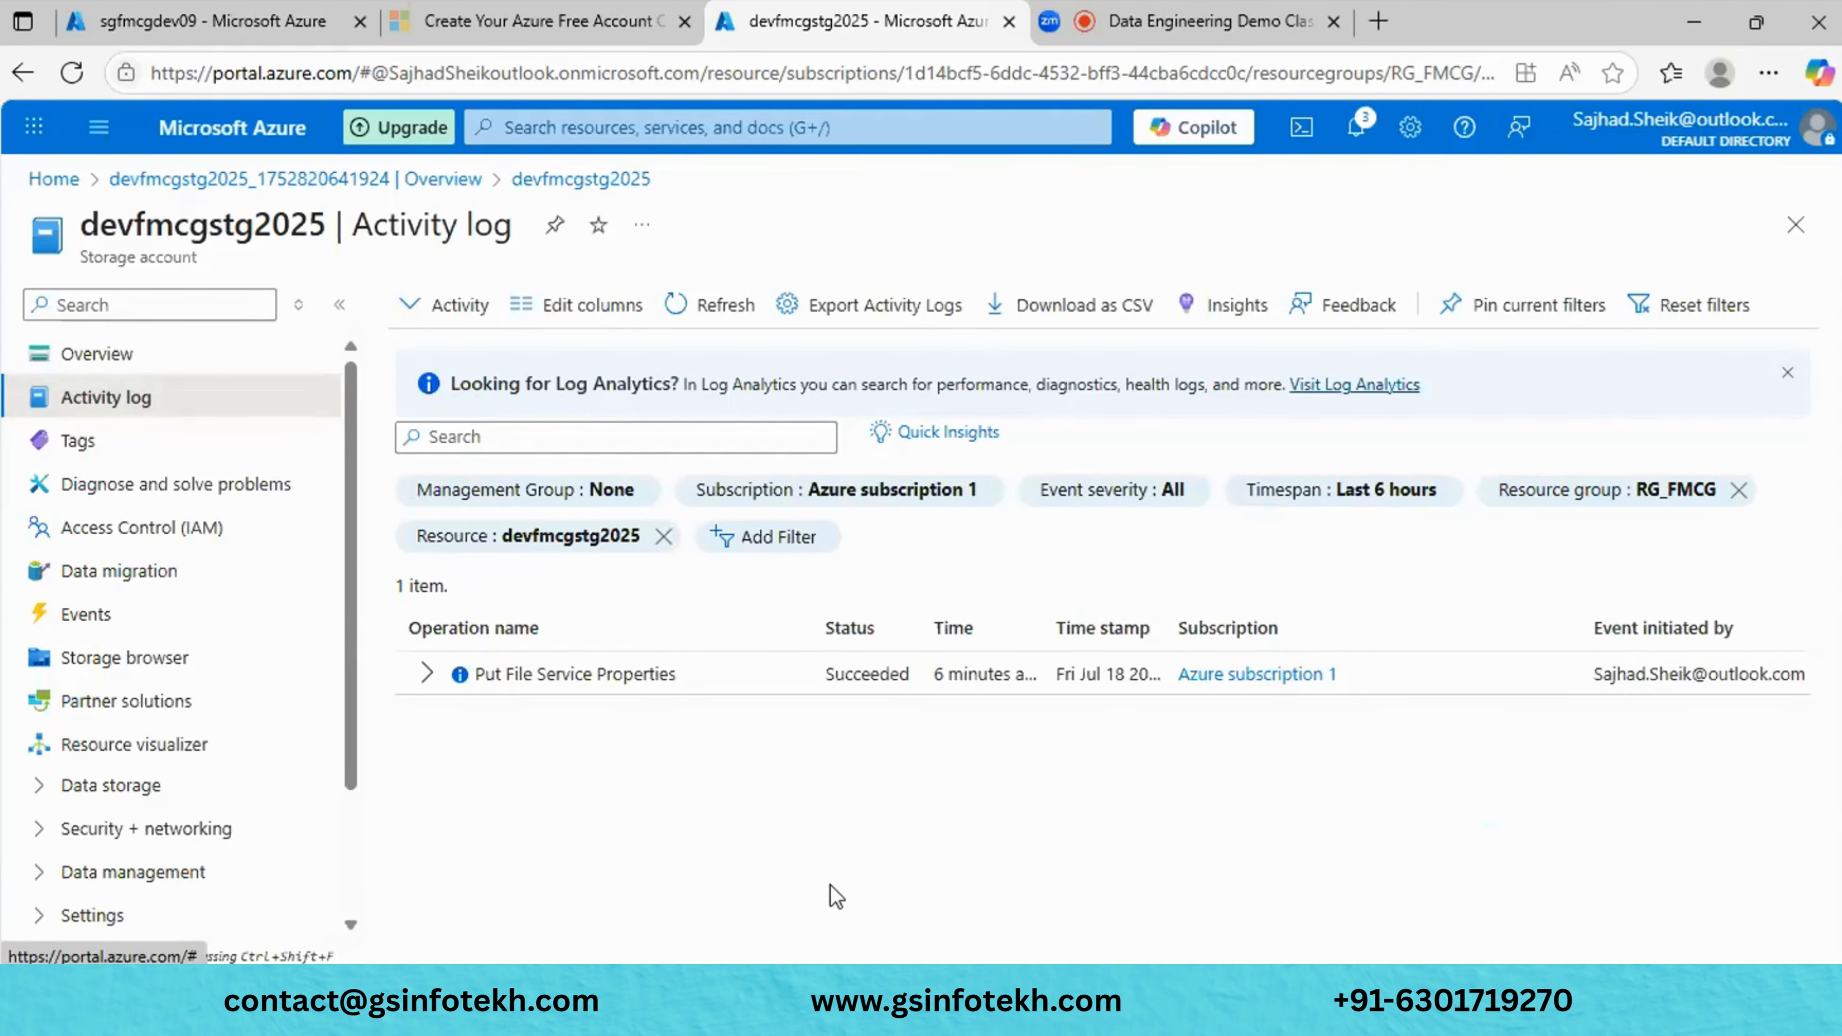
Enter two tags for devfmcgstg2025: Environment with value DEV and Project with value FMCG.
{"action": "left_click", "coordinate": [180, 459]}
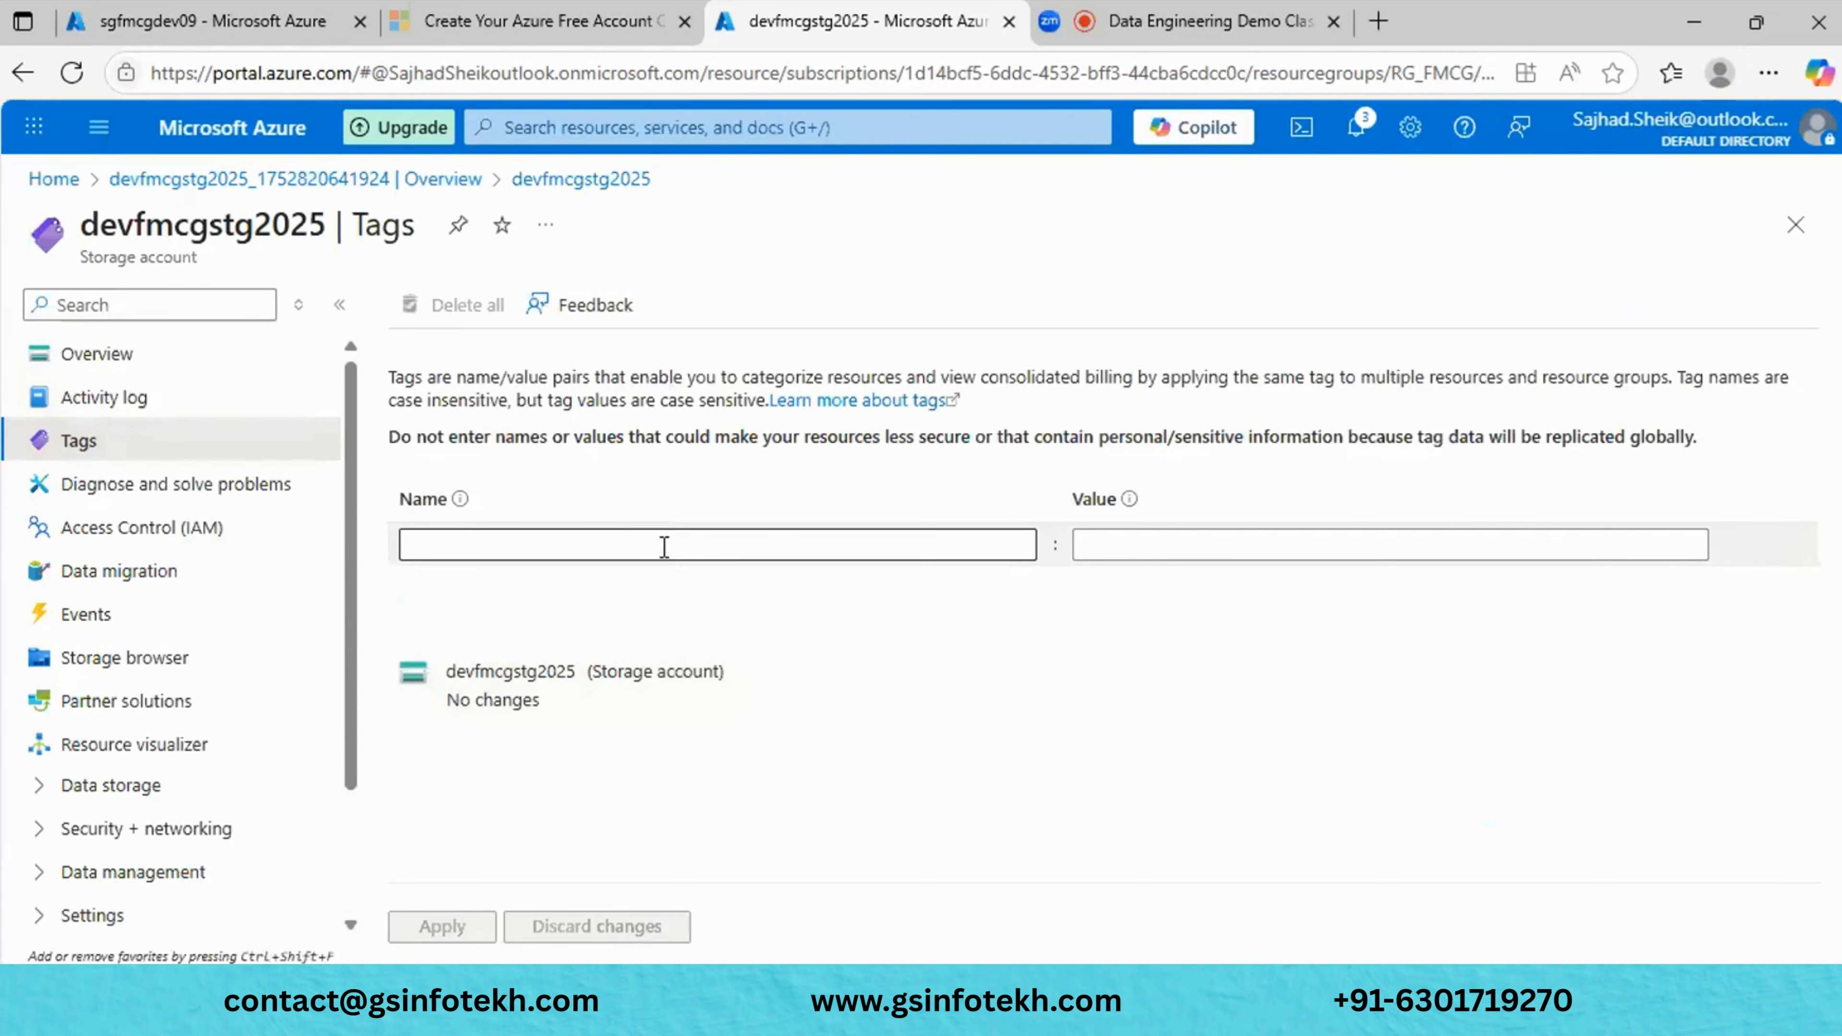
{"action": "left_click", "coordinate": [666, 550]}
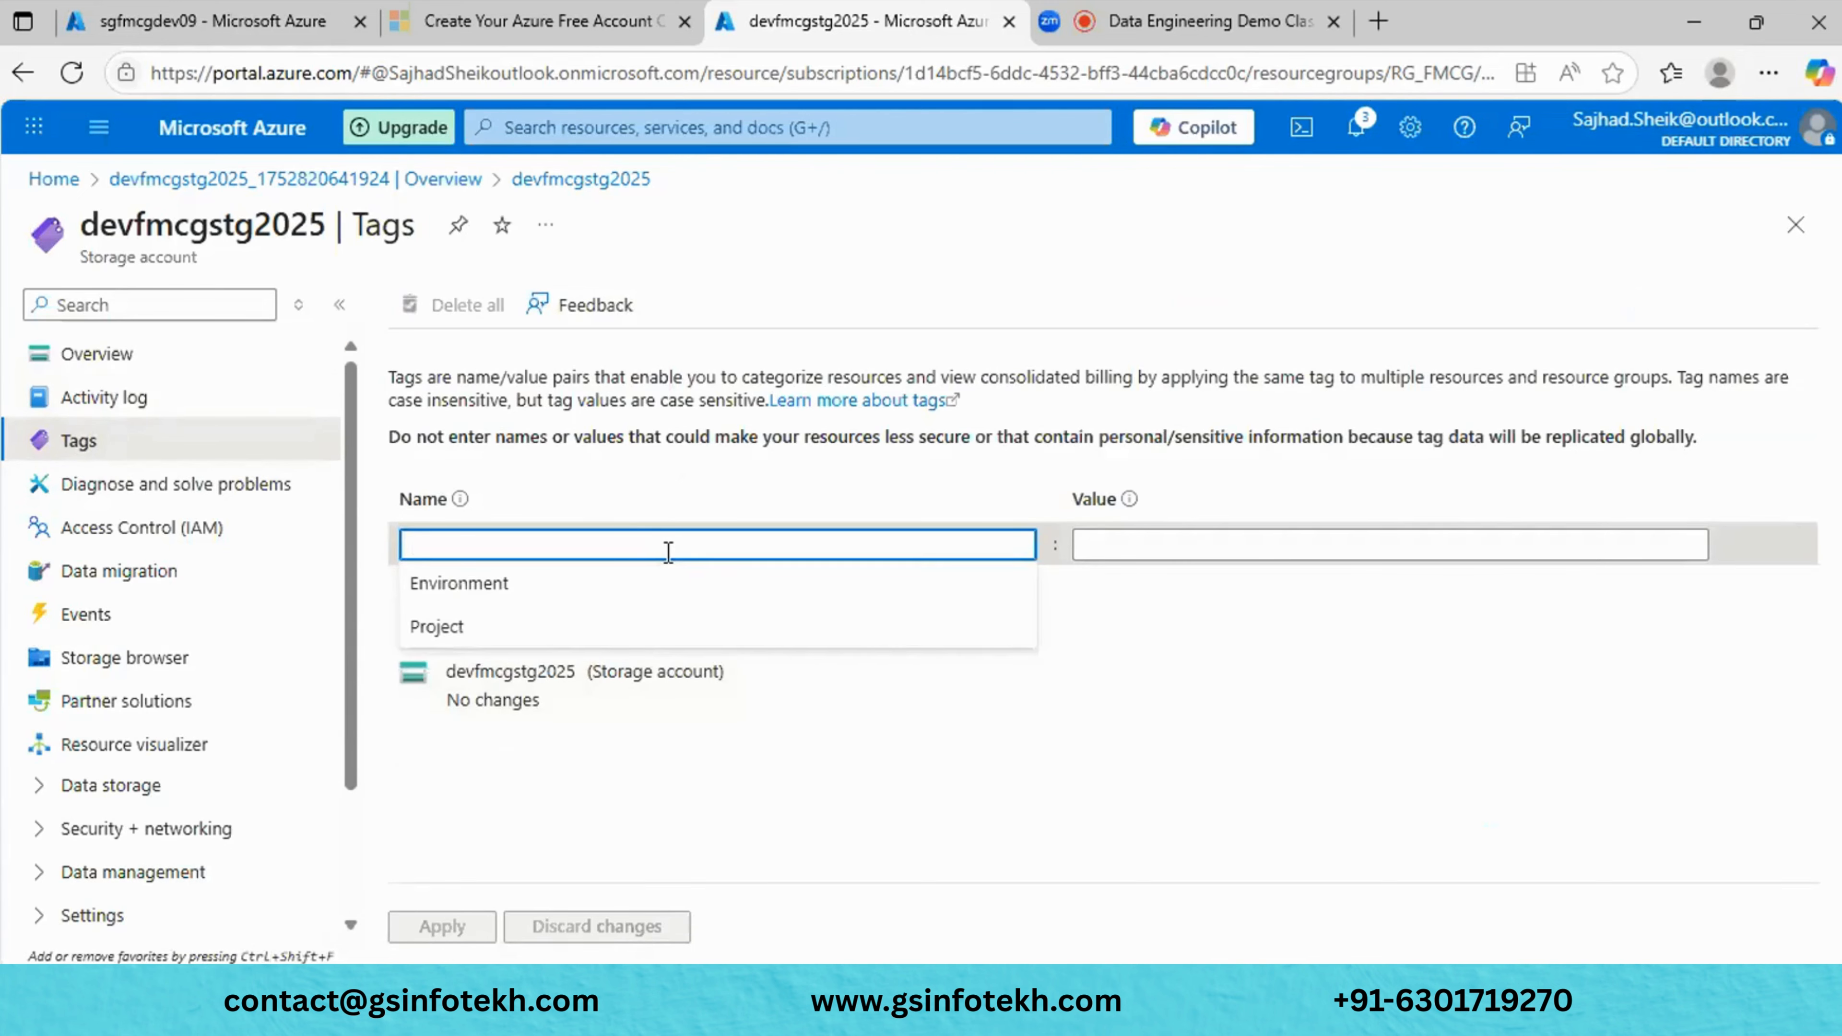
{"action": "left_click", "coordinate": [604, 589]}
{"action": "left_click", "coordinate": [1175, 537]}
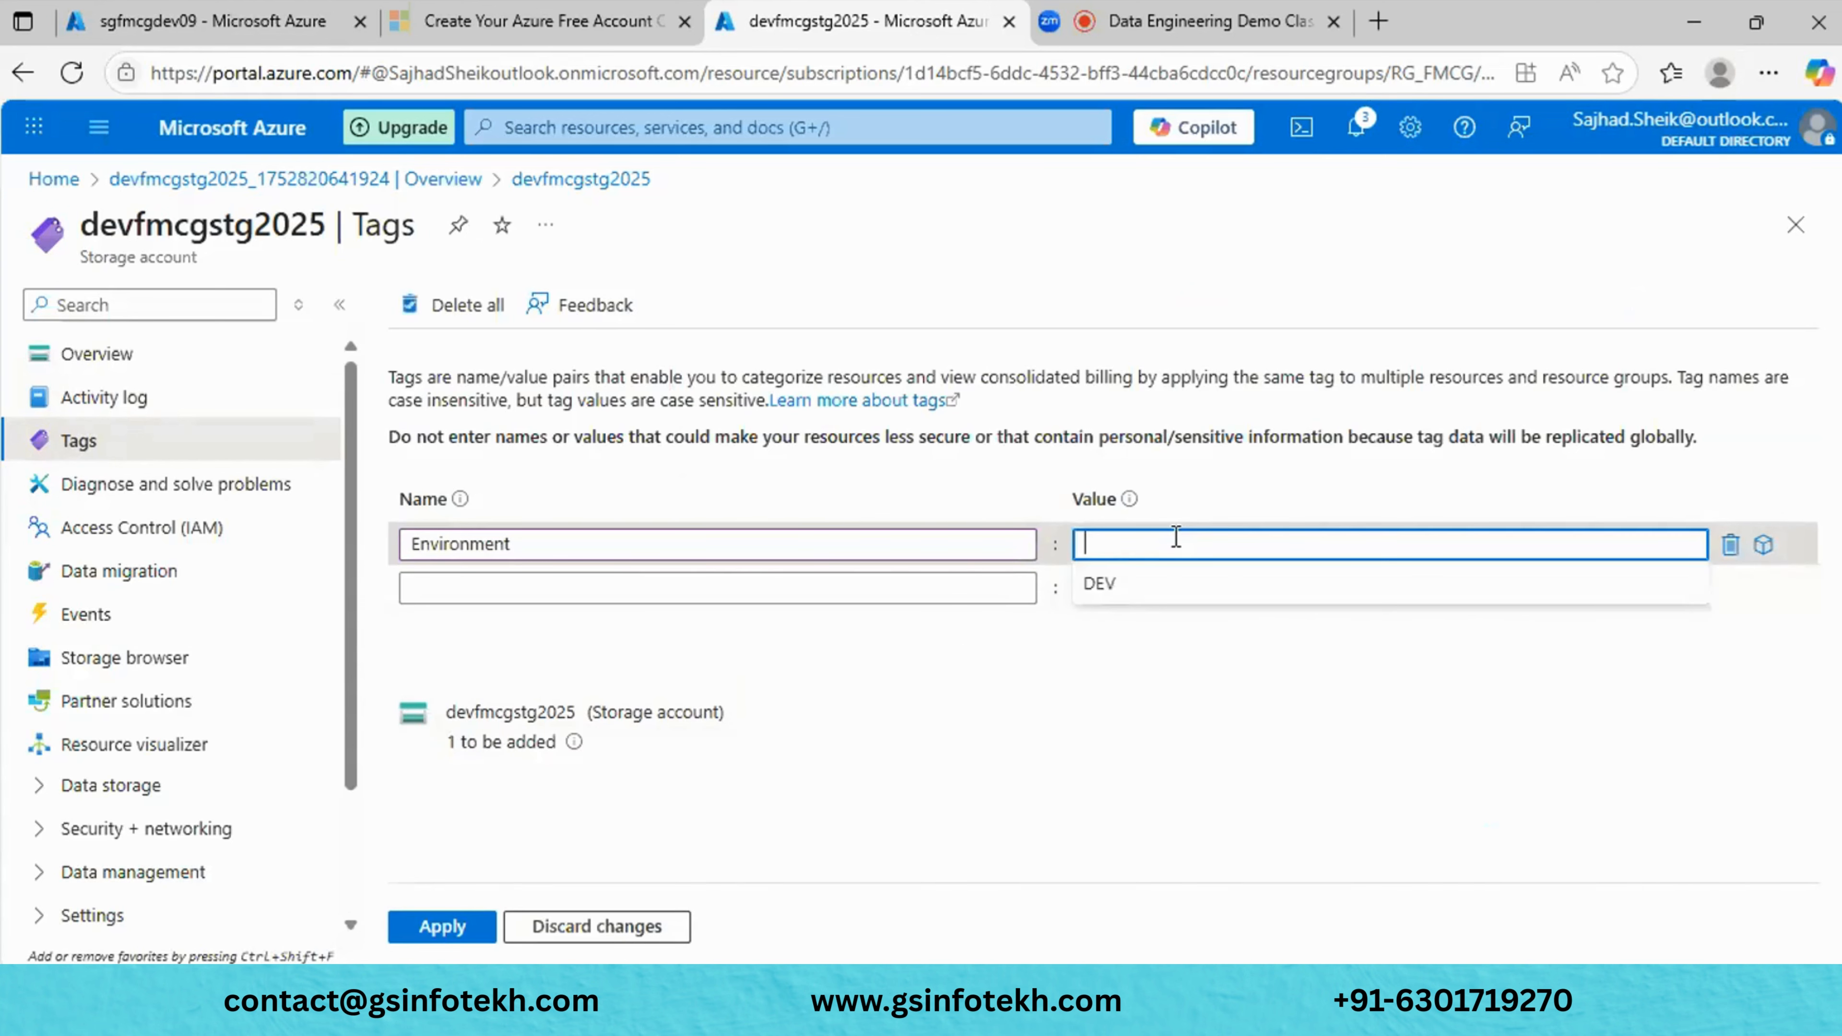
{"action": "left_click", "coordinate": [1106, 588]}
{"action": "left_click", "coordinate": [906, 586]}
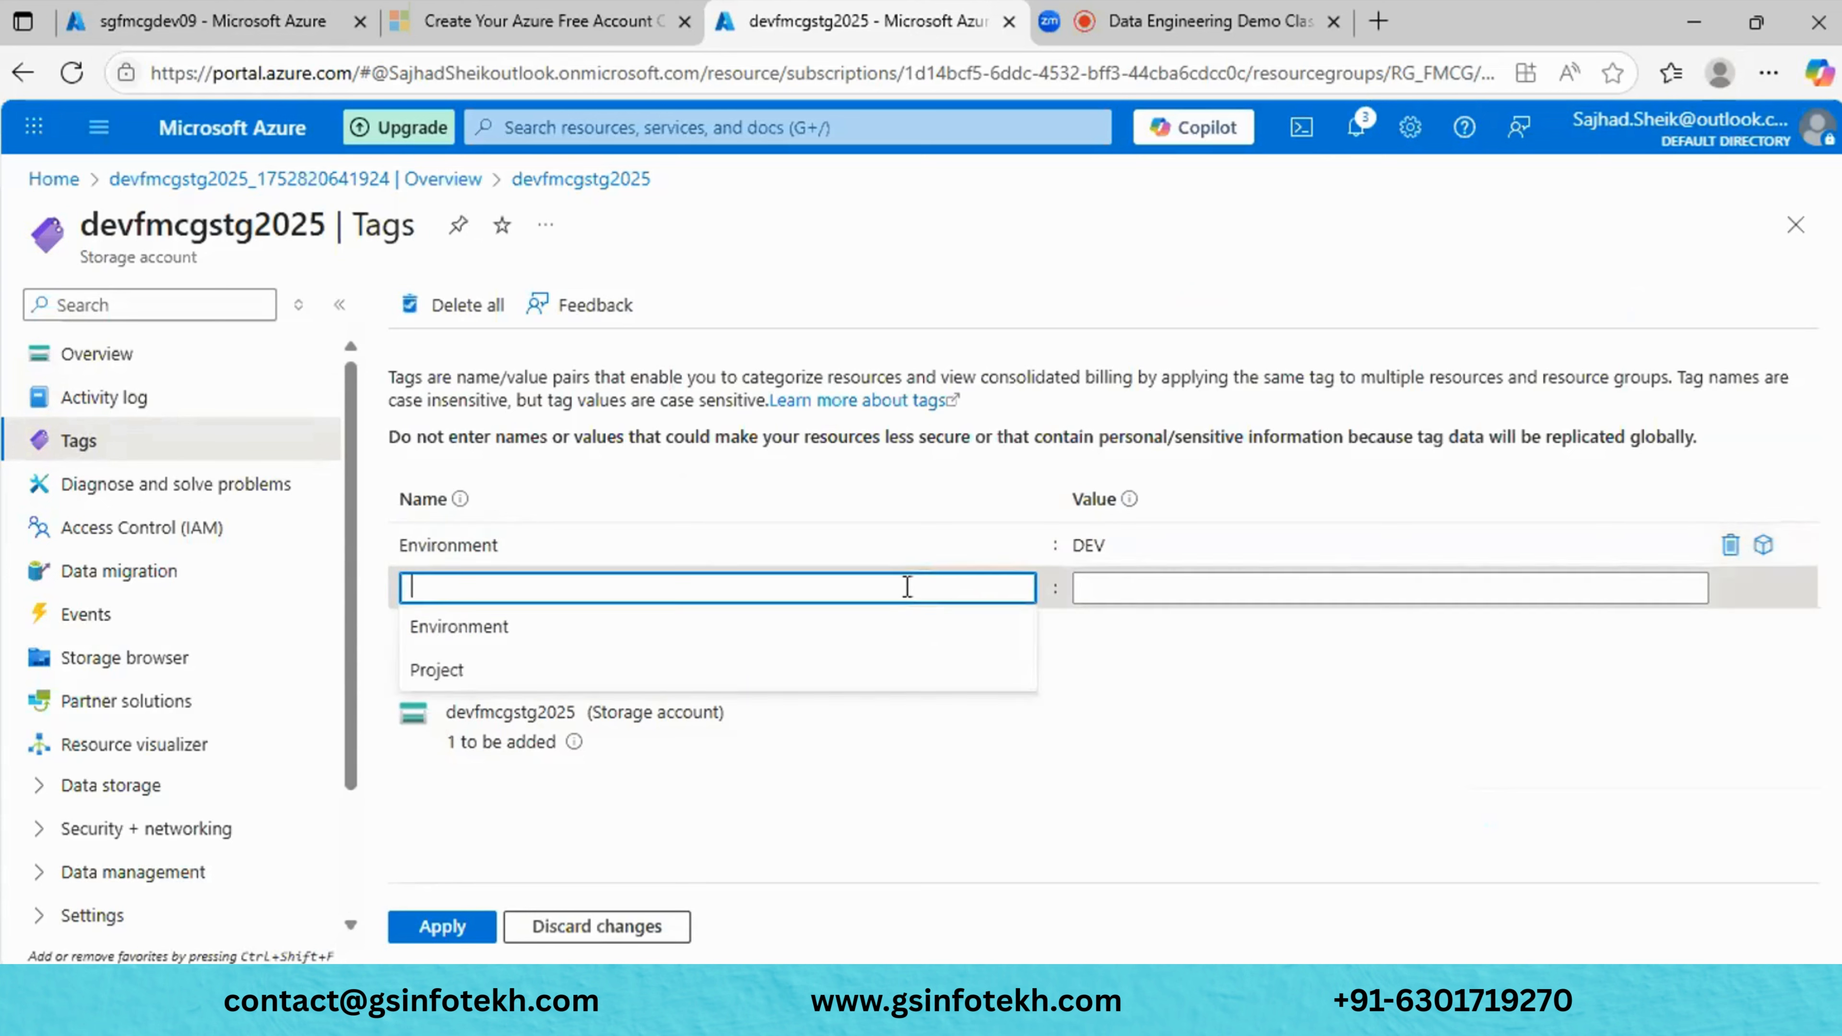
{"action": "left_click", "coordinate": [693, 671]}
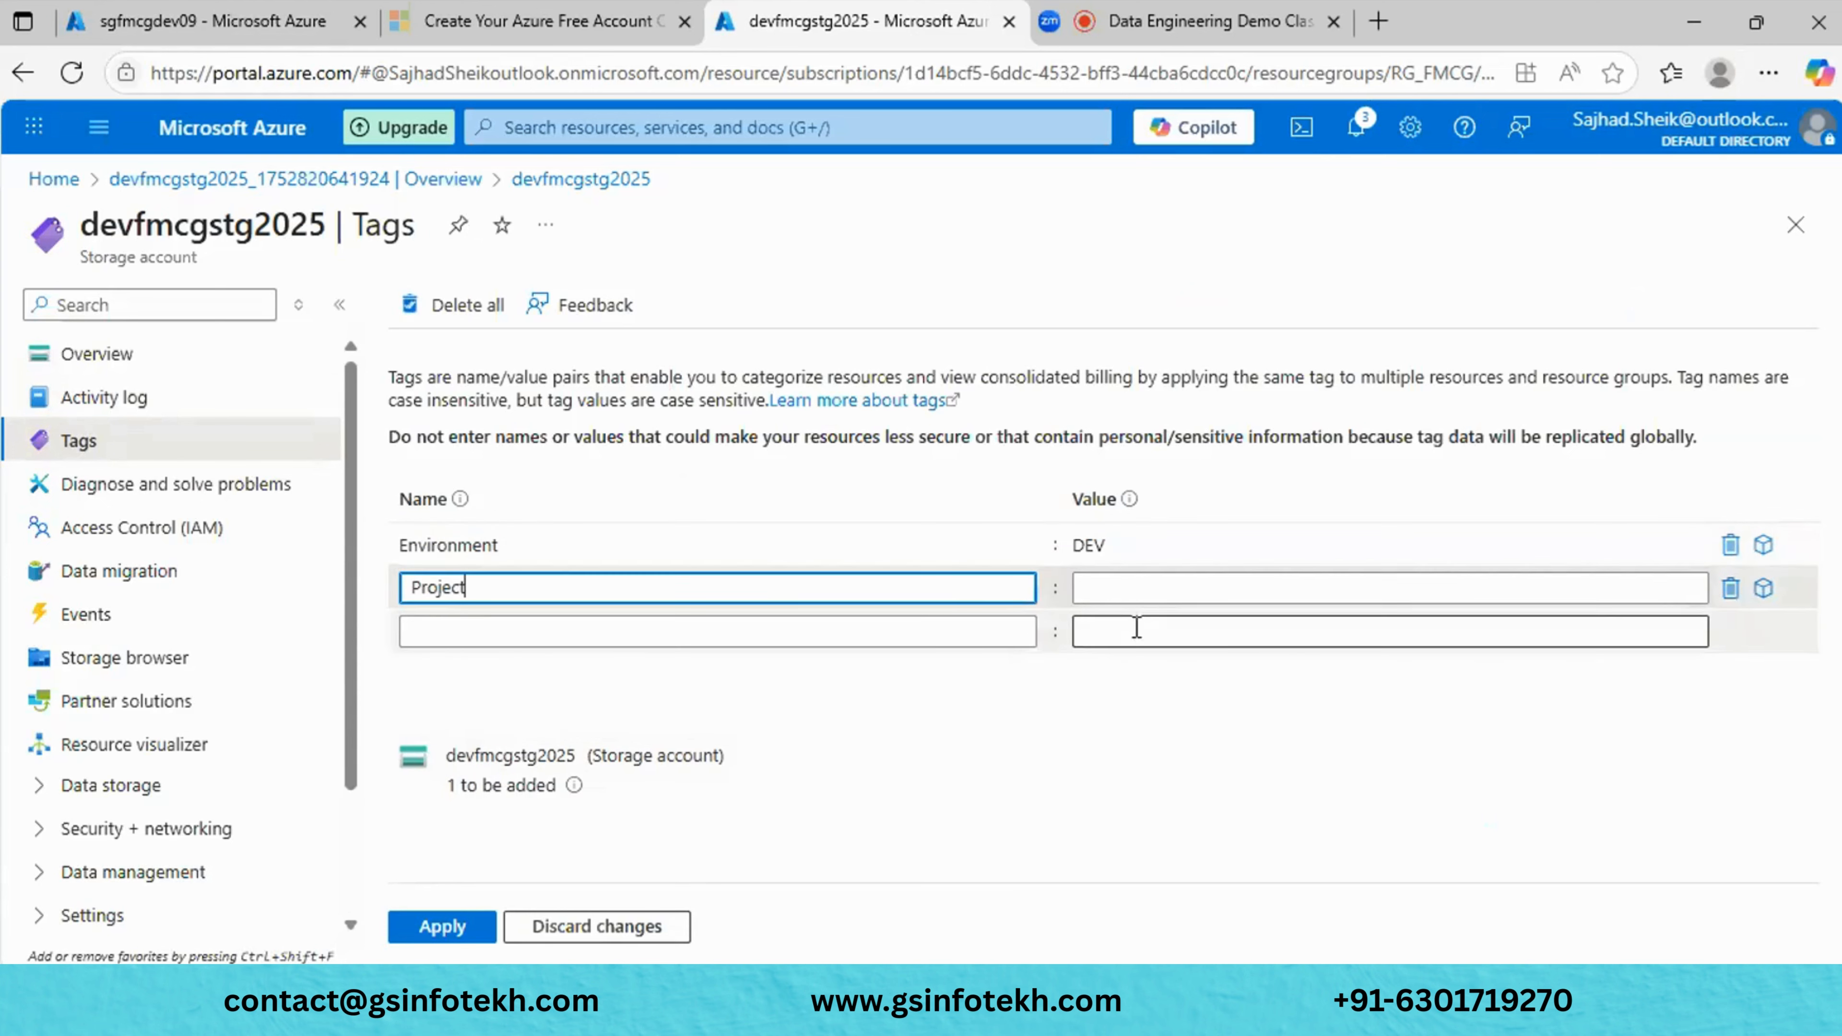
{"action": "left_click", "coordinate": [1153, 591]}
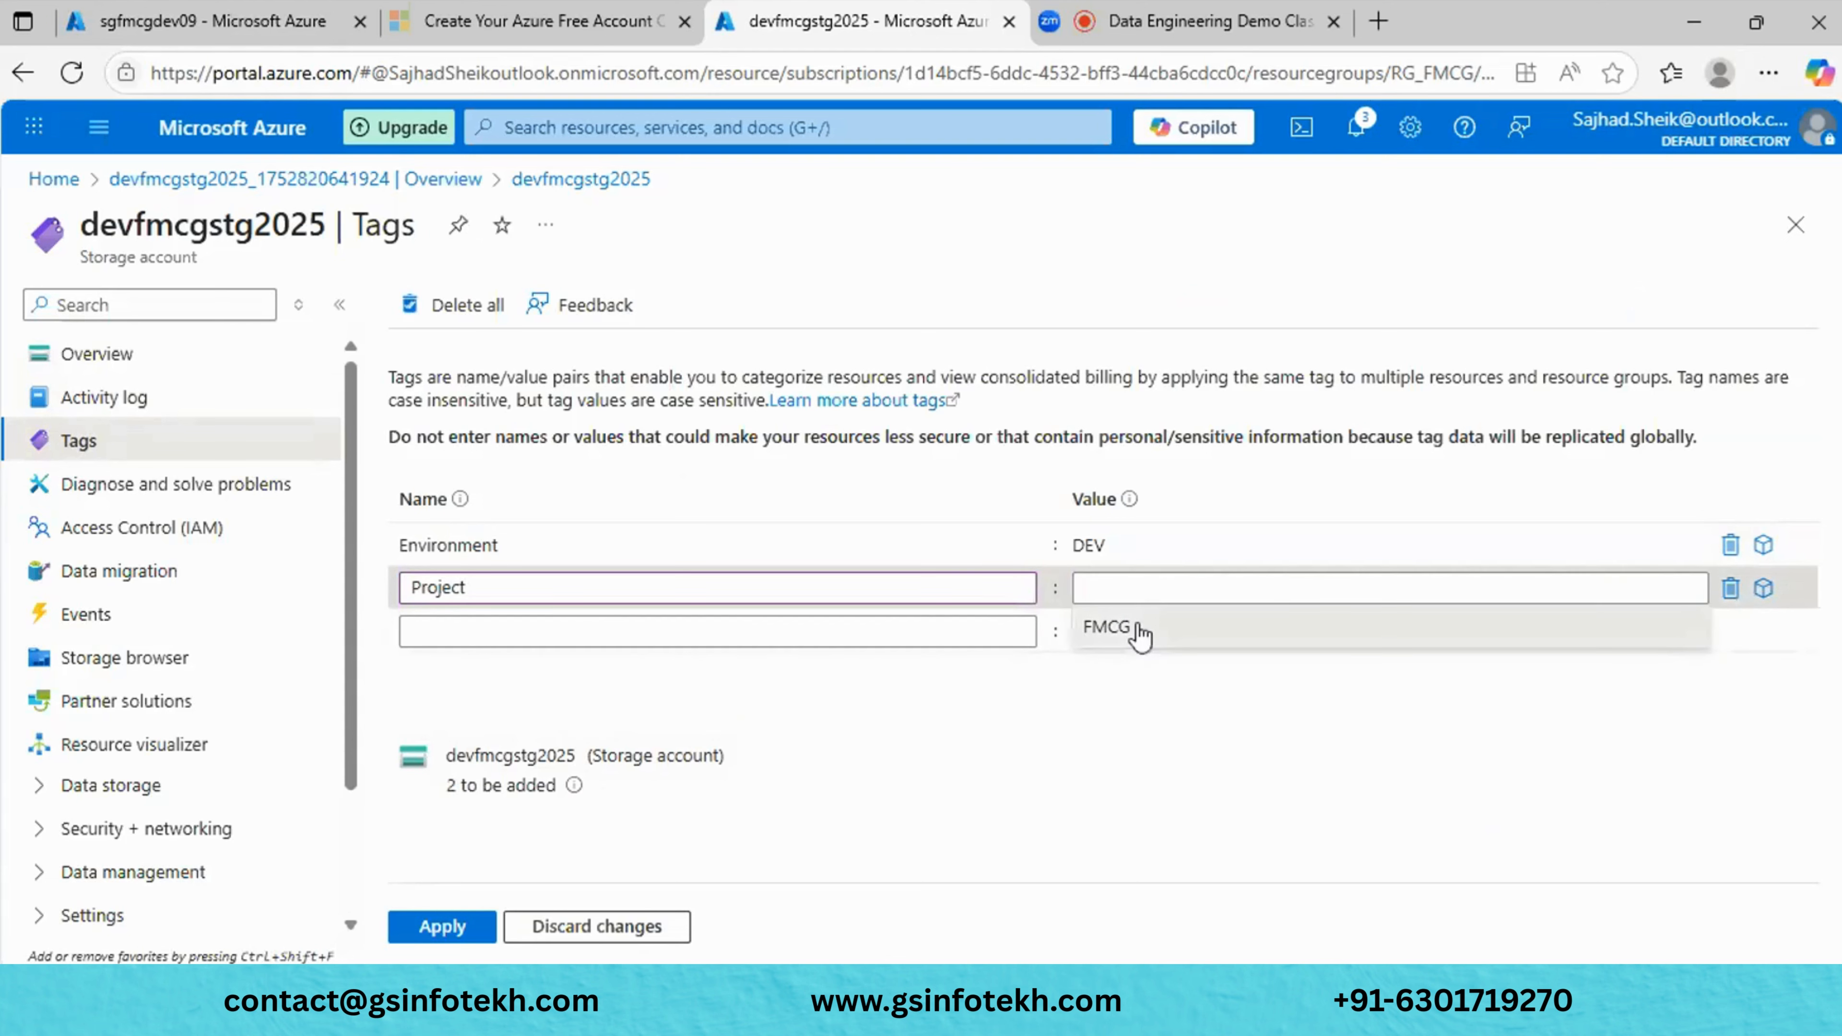
{"action": "left_click", "coordinate": [1131, 629]}
Add a third tag named Team with value Data-Team to devfmcgstg2025 and apply all the tags.
{"action": "left_click", "coordinate": [883, 629]}
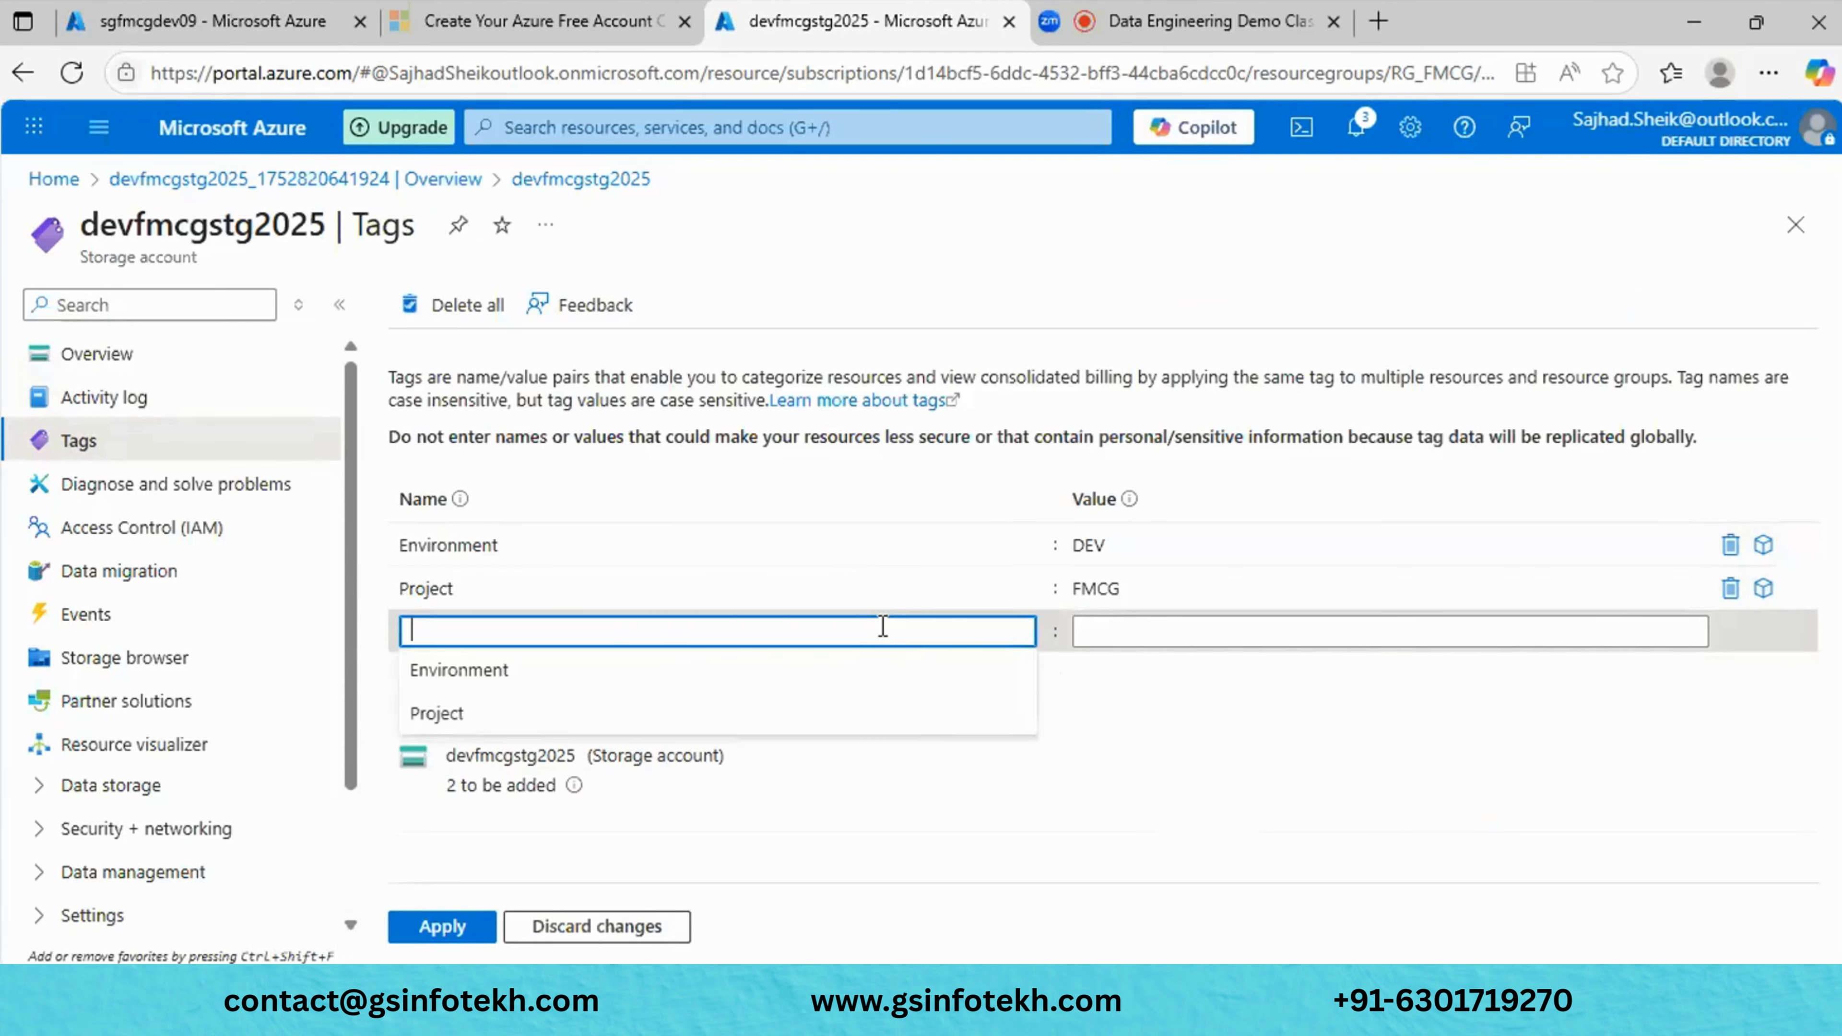
{"action": "key", "text": "BackSpace"}
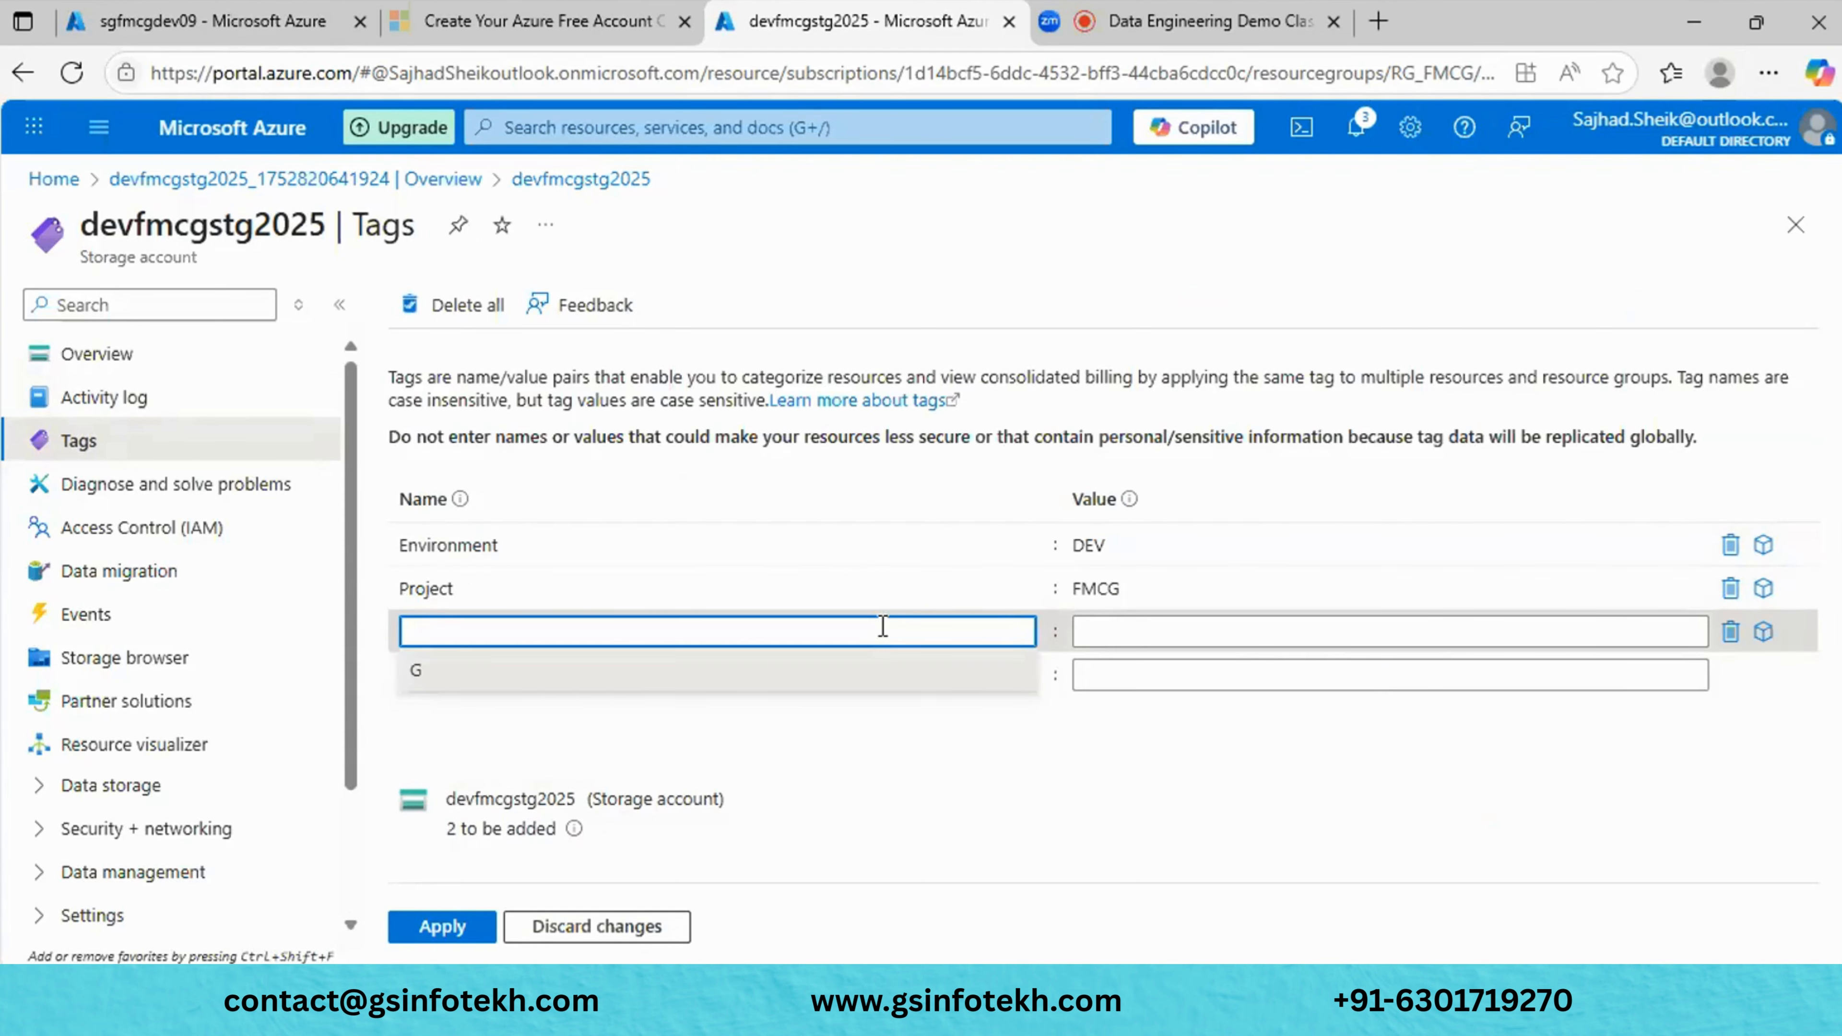
{"action": "type", "text": "Team"}
{"action": "left_click", "coordinate": [1136, 615]}
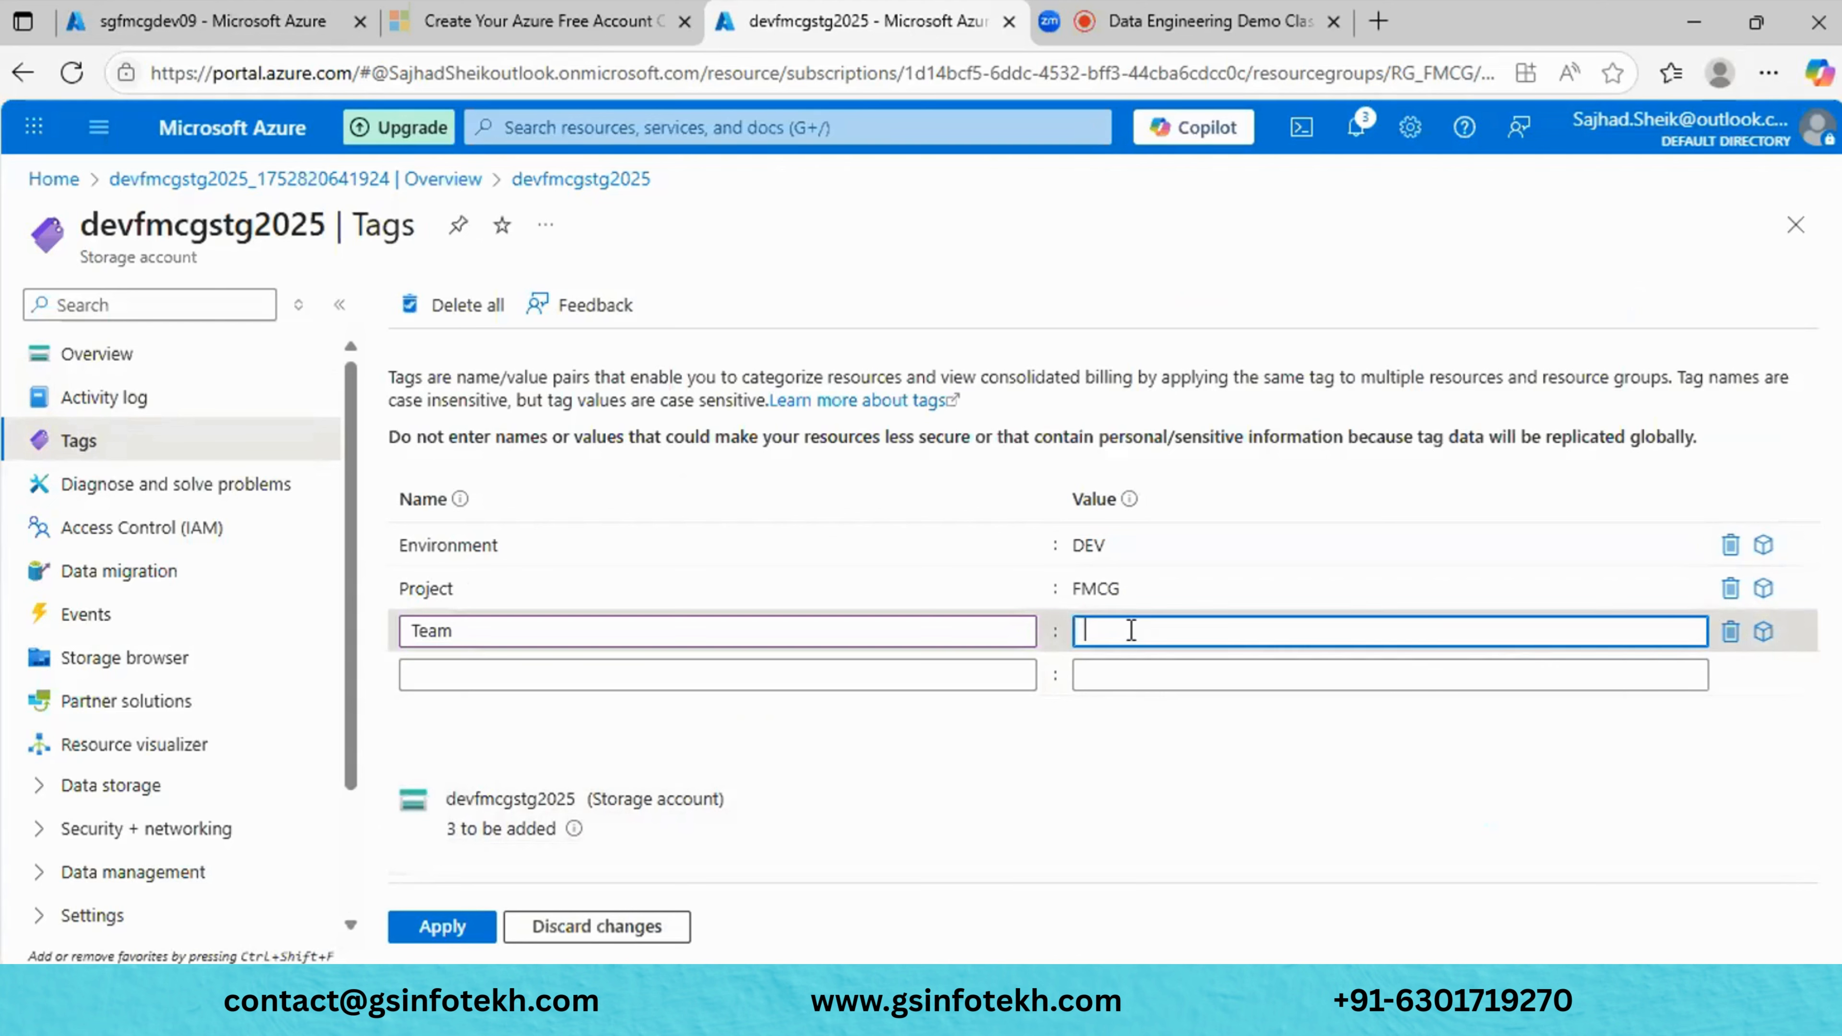
{"action": "type", "text": "Data"}
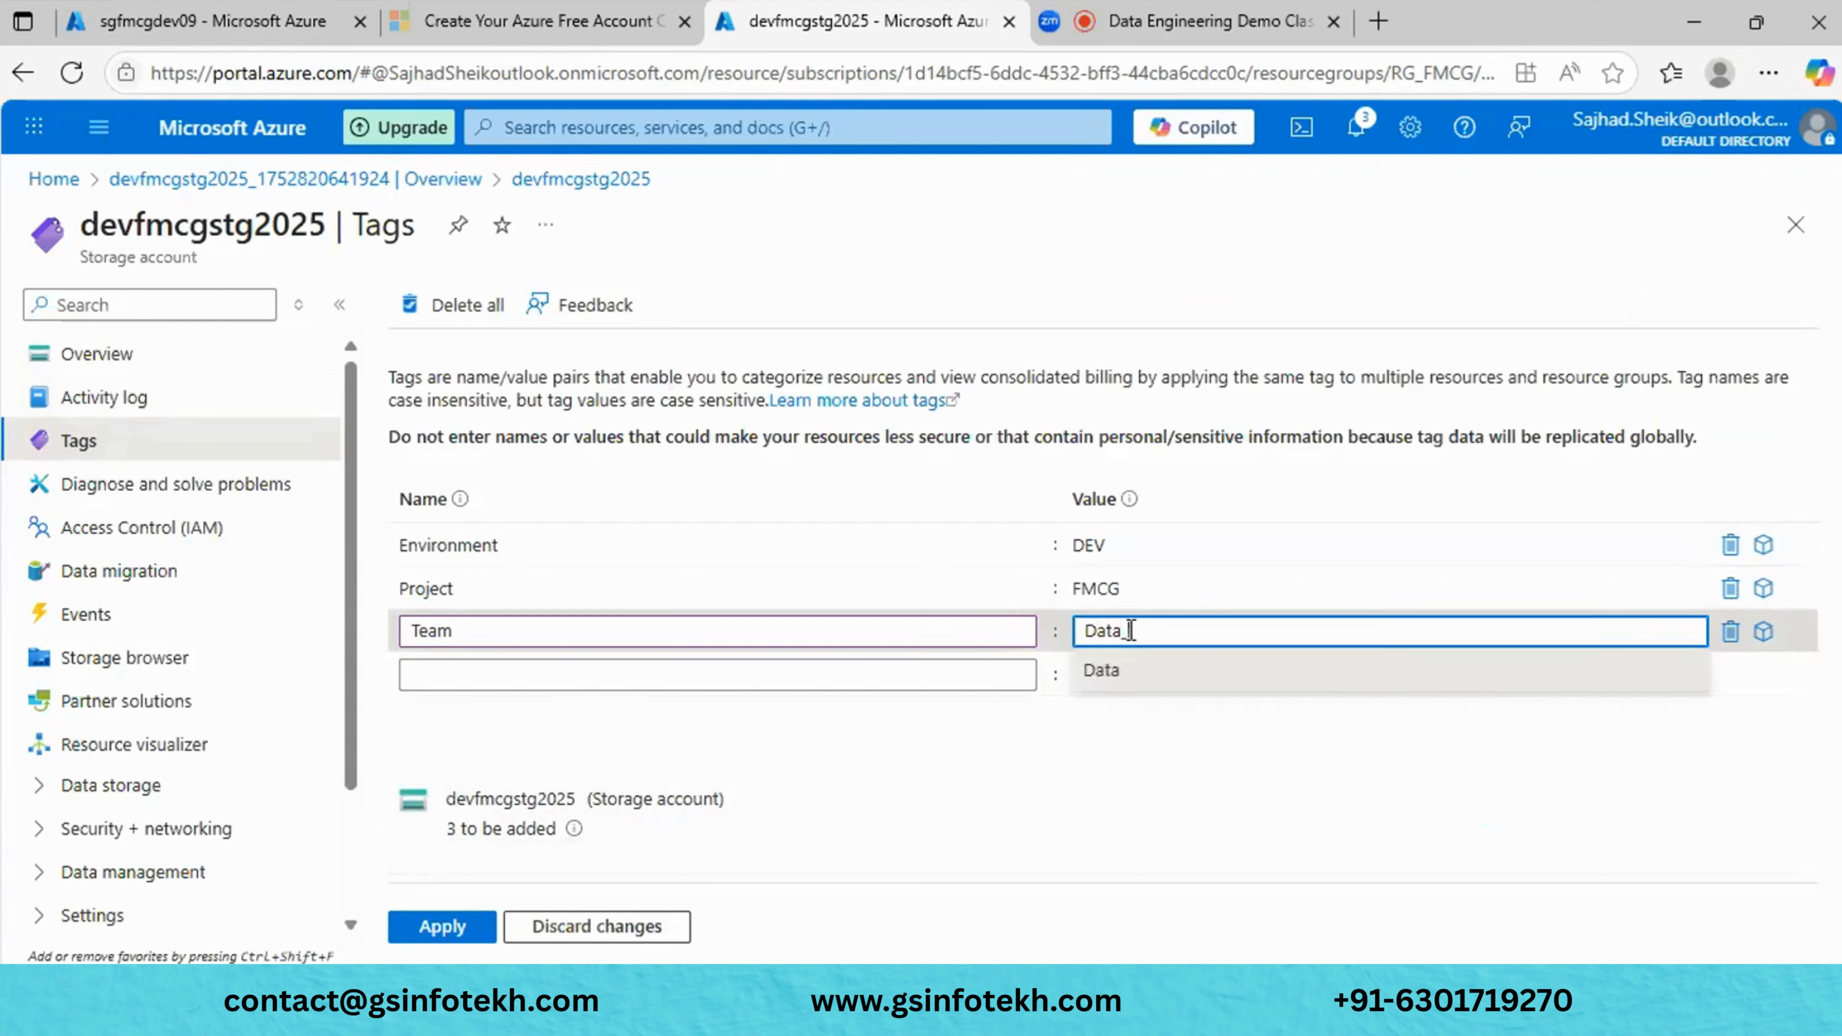
{"action": "type", "text": "_Team"}
{"action": "left_click", "coordinate": [1131, 632]}
{"action": "key", "text": "BackSpace"}
{"action": "type", "text": "-Team"}
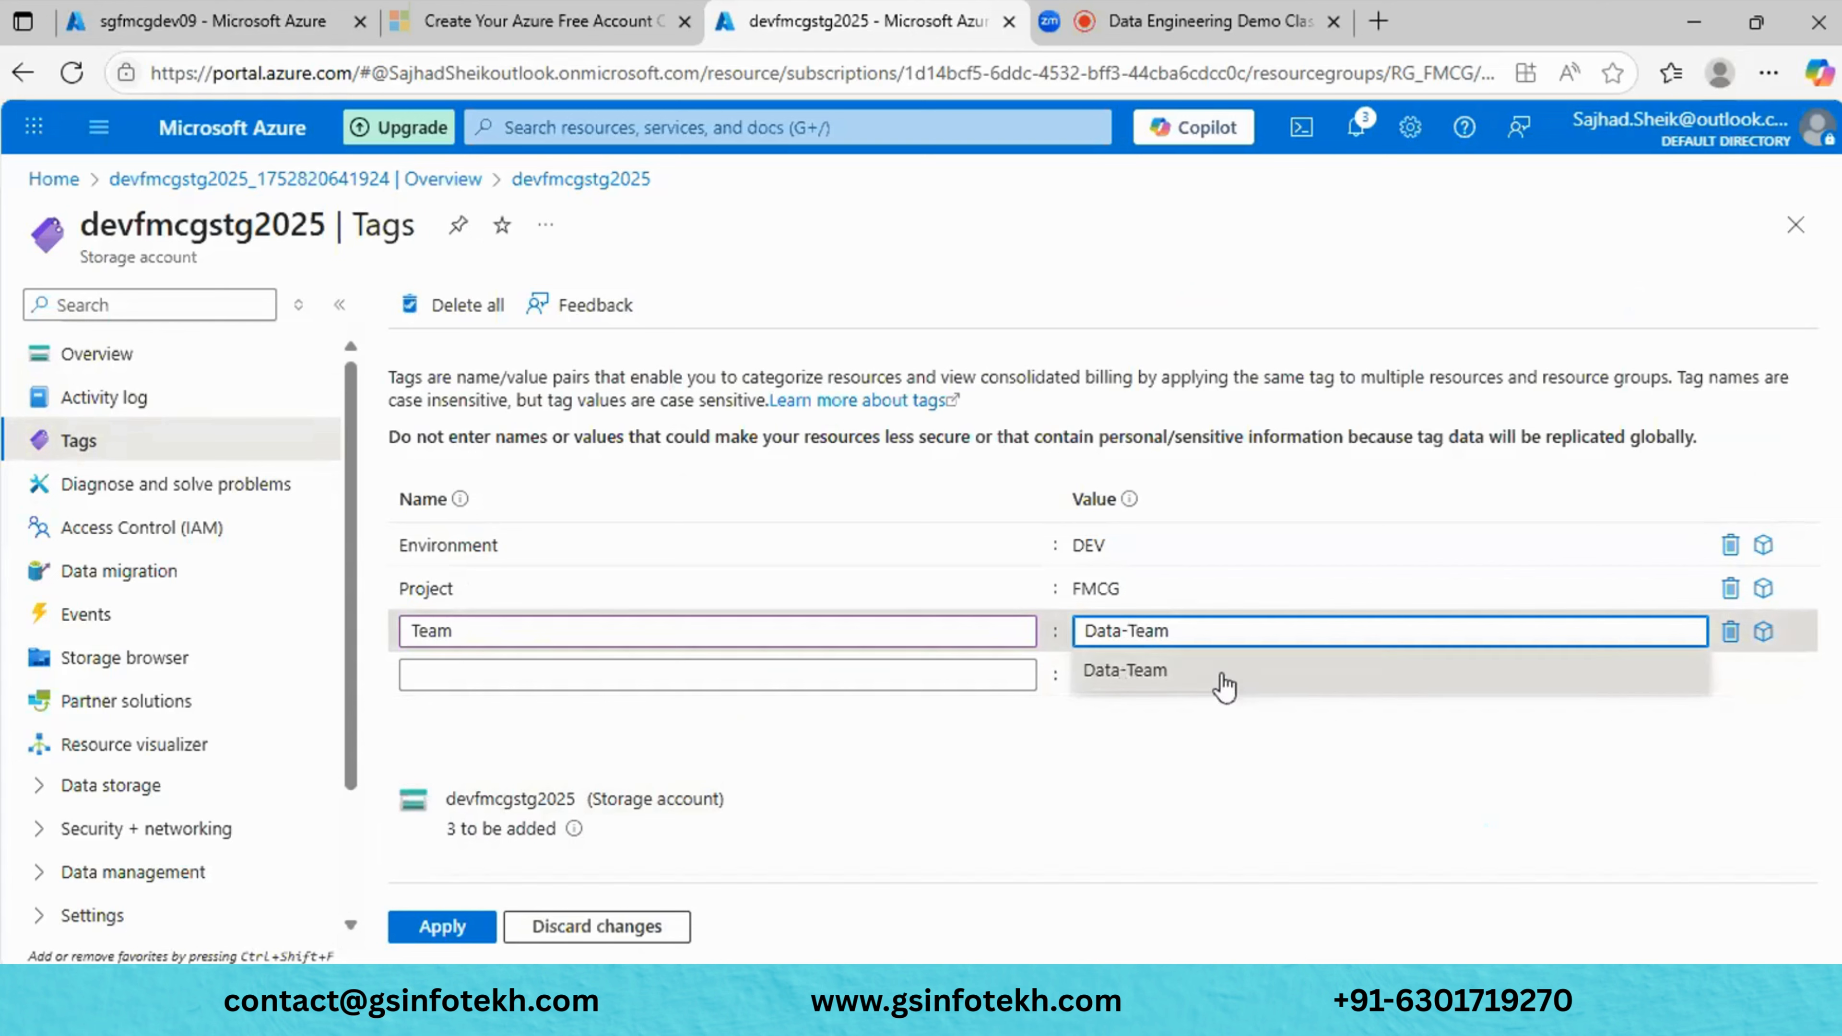
{"action": "left_click", "coordinate": [1223, 671]}
{"action": "left_click", "coordinate": [1116, 757]}
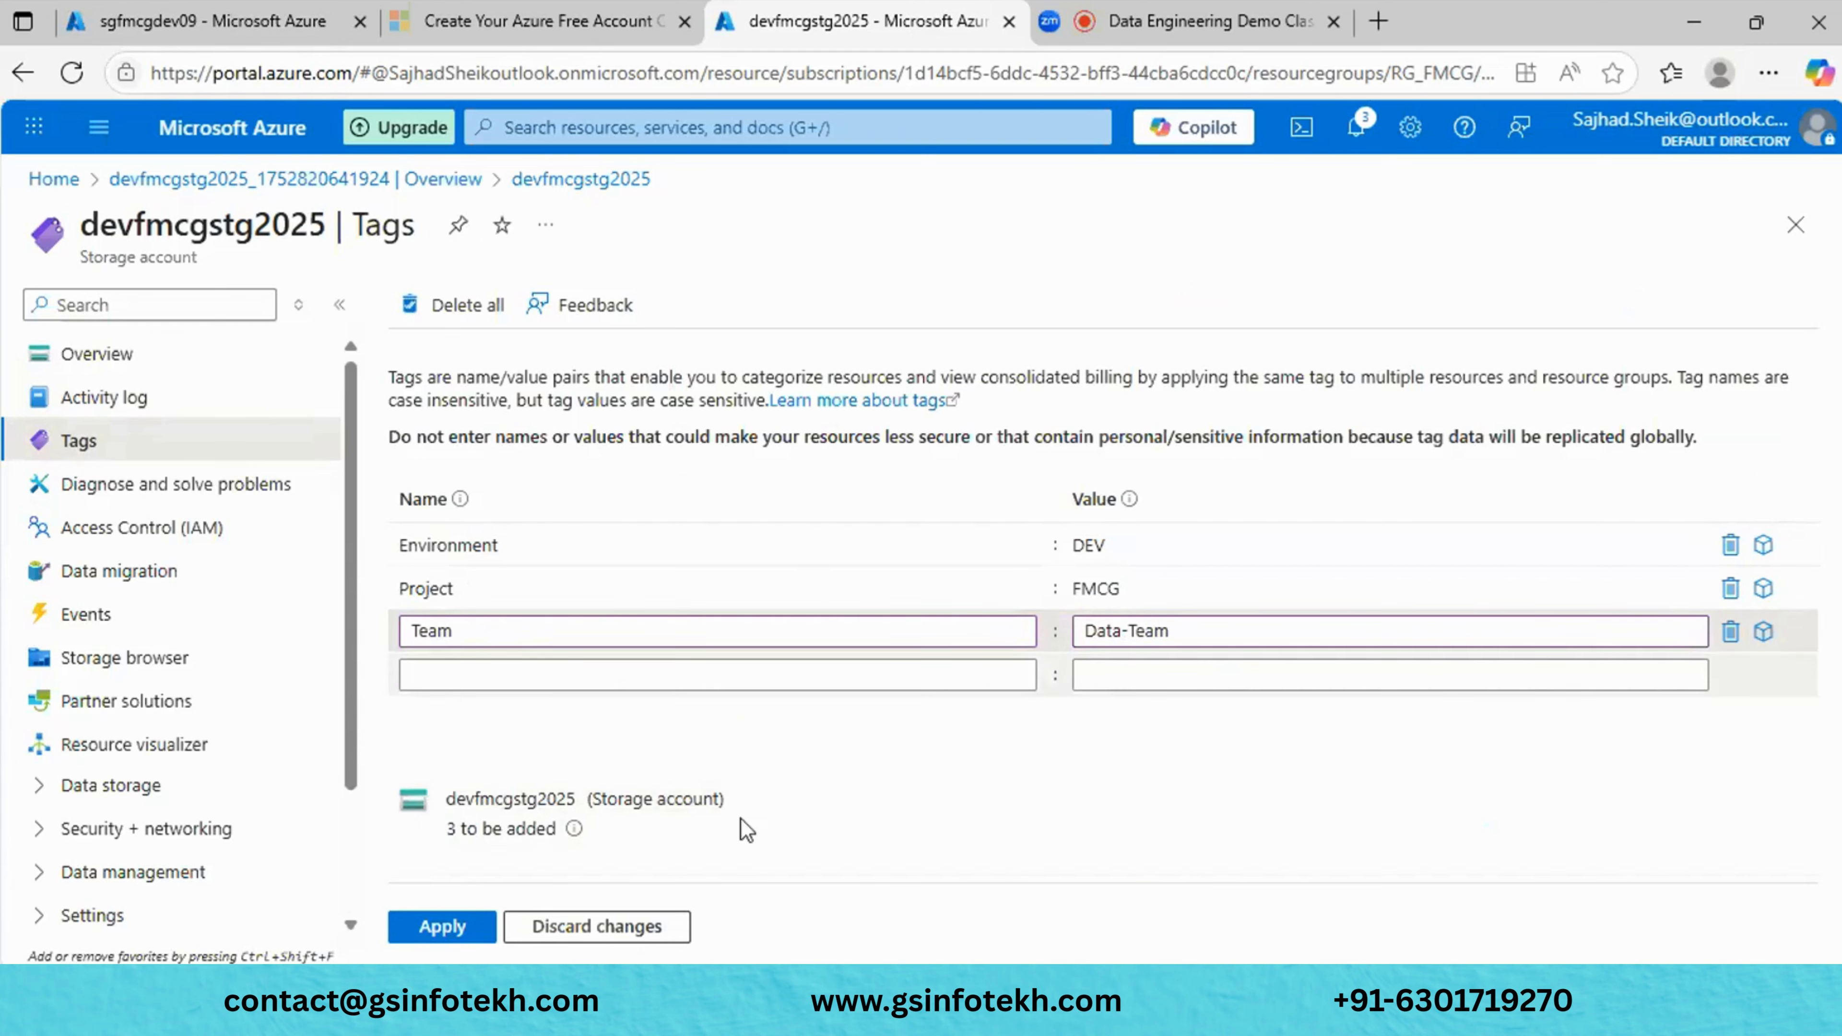
{"action": "left_click", "coordinate": [415, 931]}
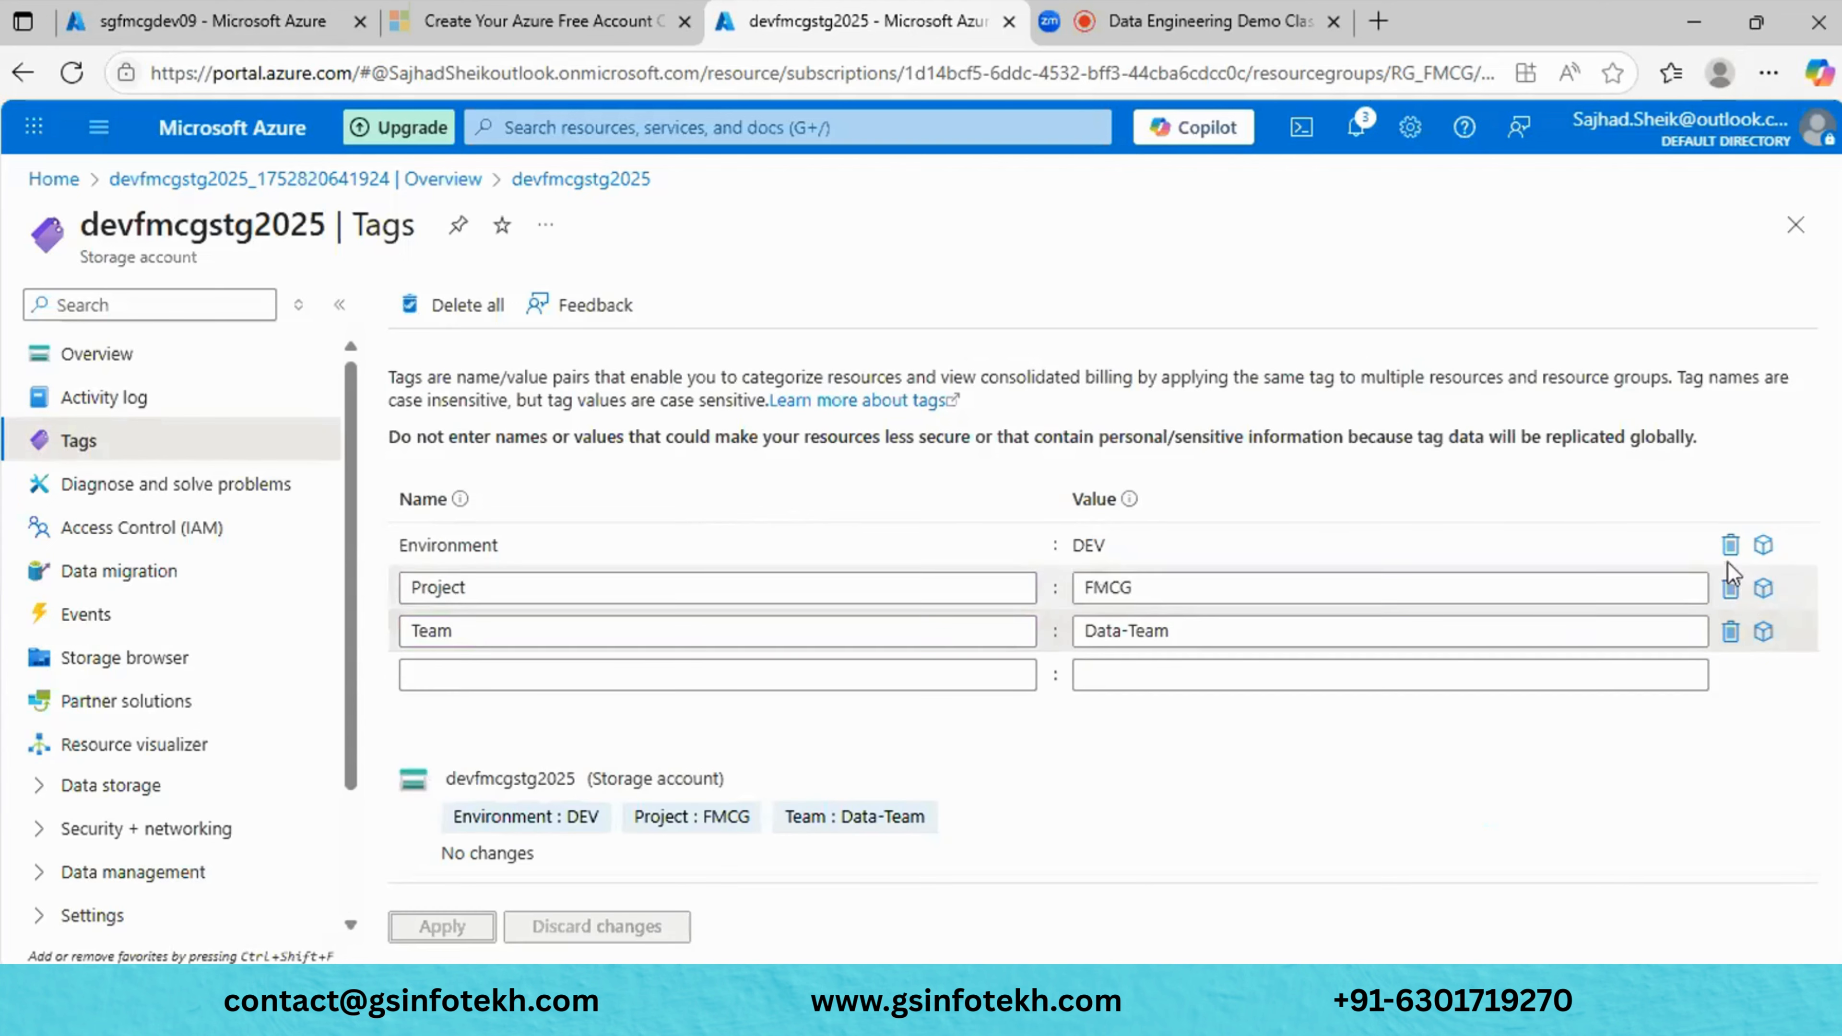
Look through the common problems and support resources for diagnosing devfmcgstg2025, and open its Access Control (IAM) page.
{"action": "left_click", "coordinate": [254, 486]}
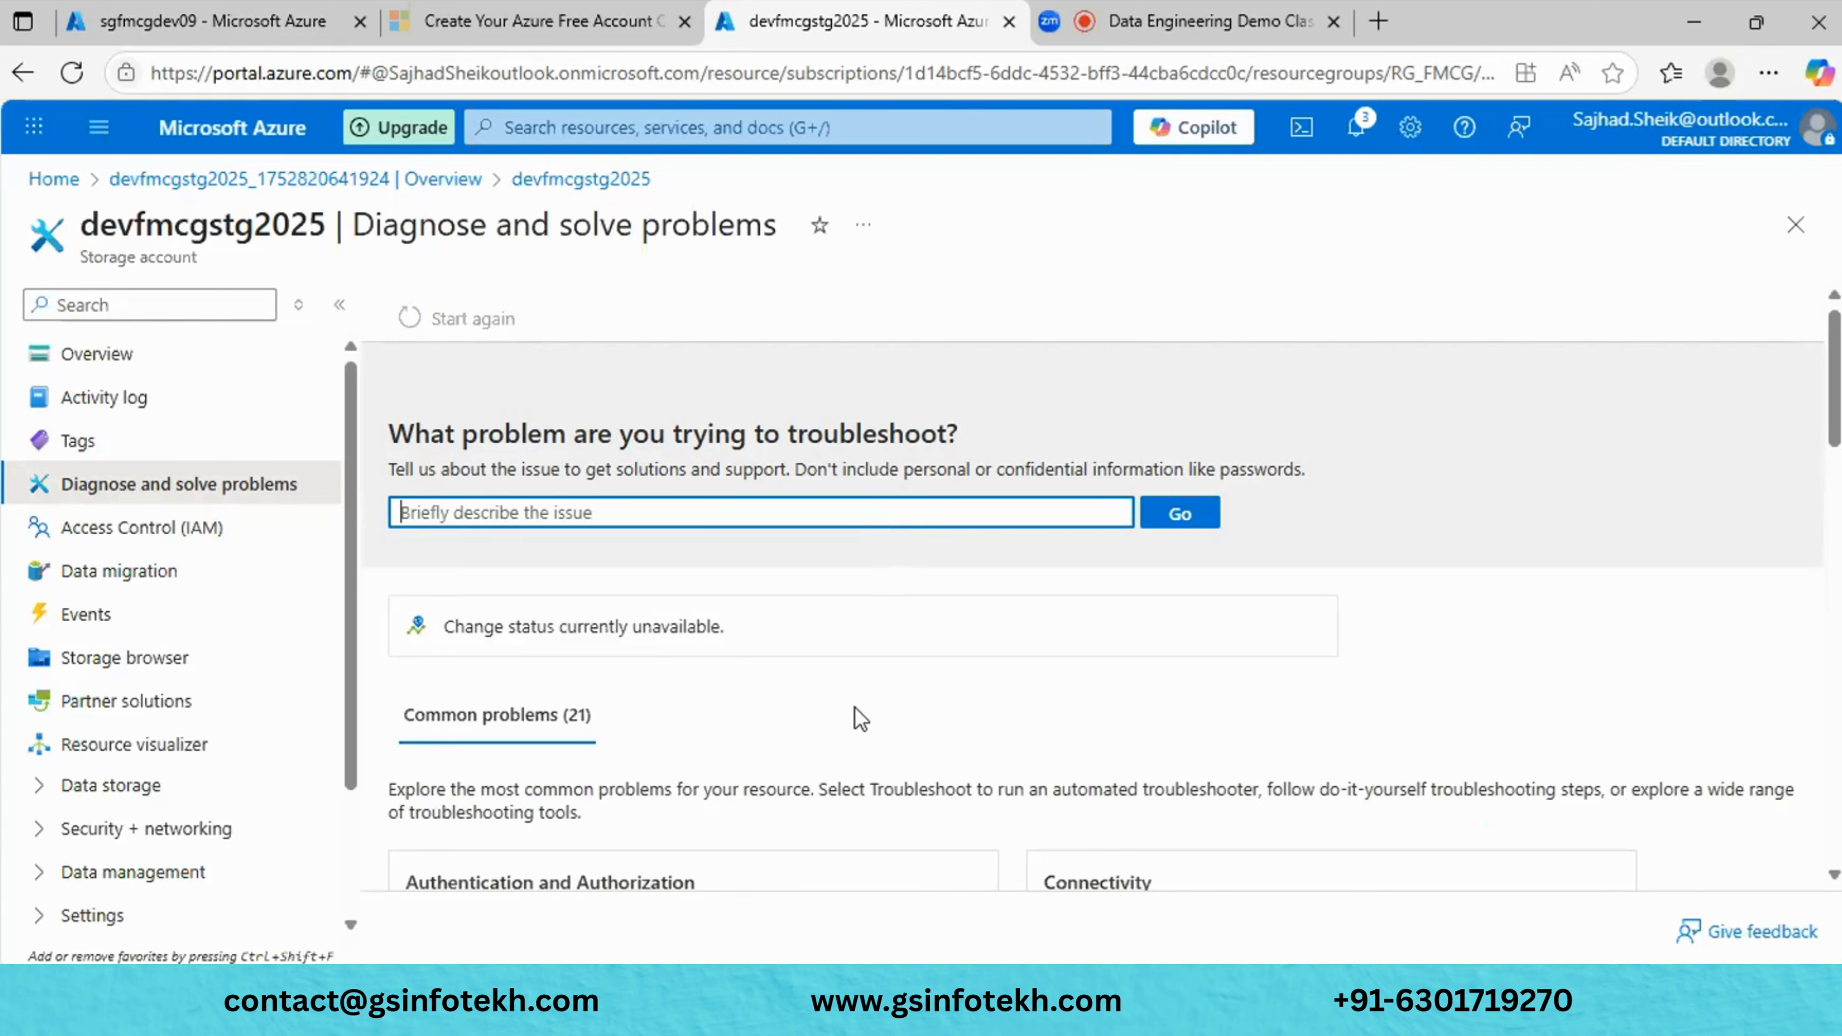
{"action": "scroll", "coordinate": [761, 661], "scroll_direction": "down", "scroll_amount": 12}
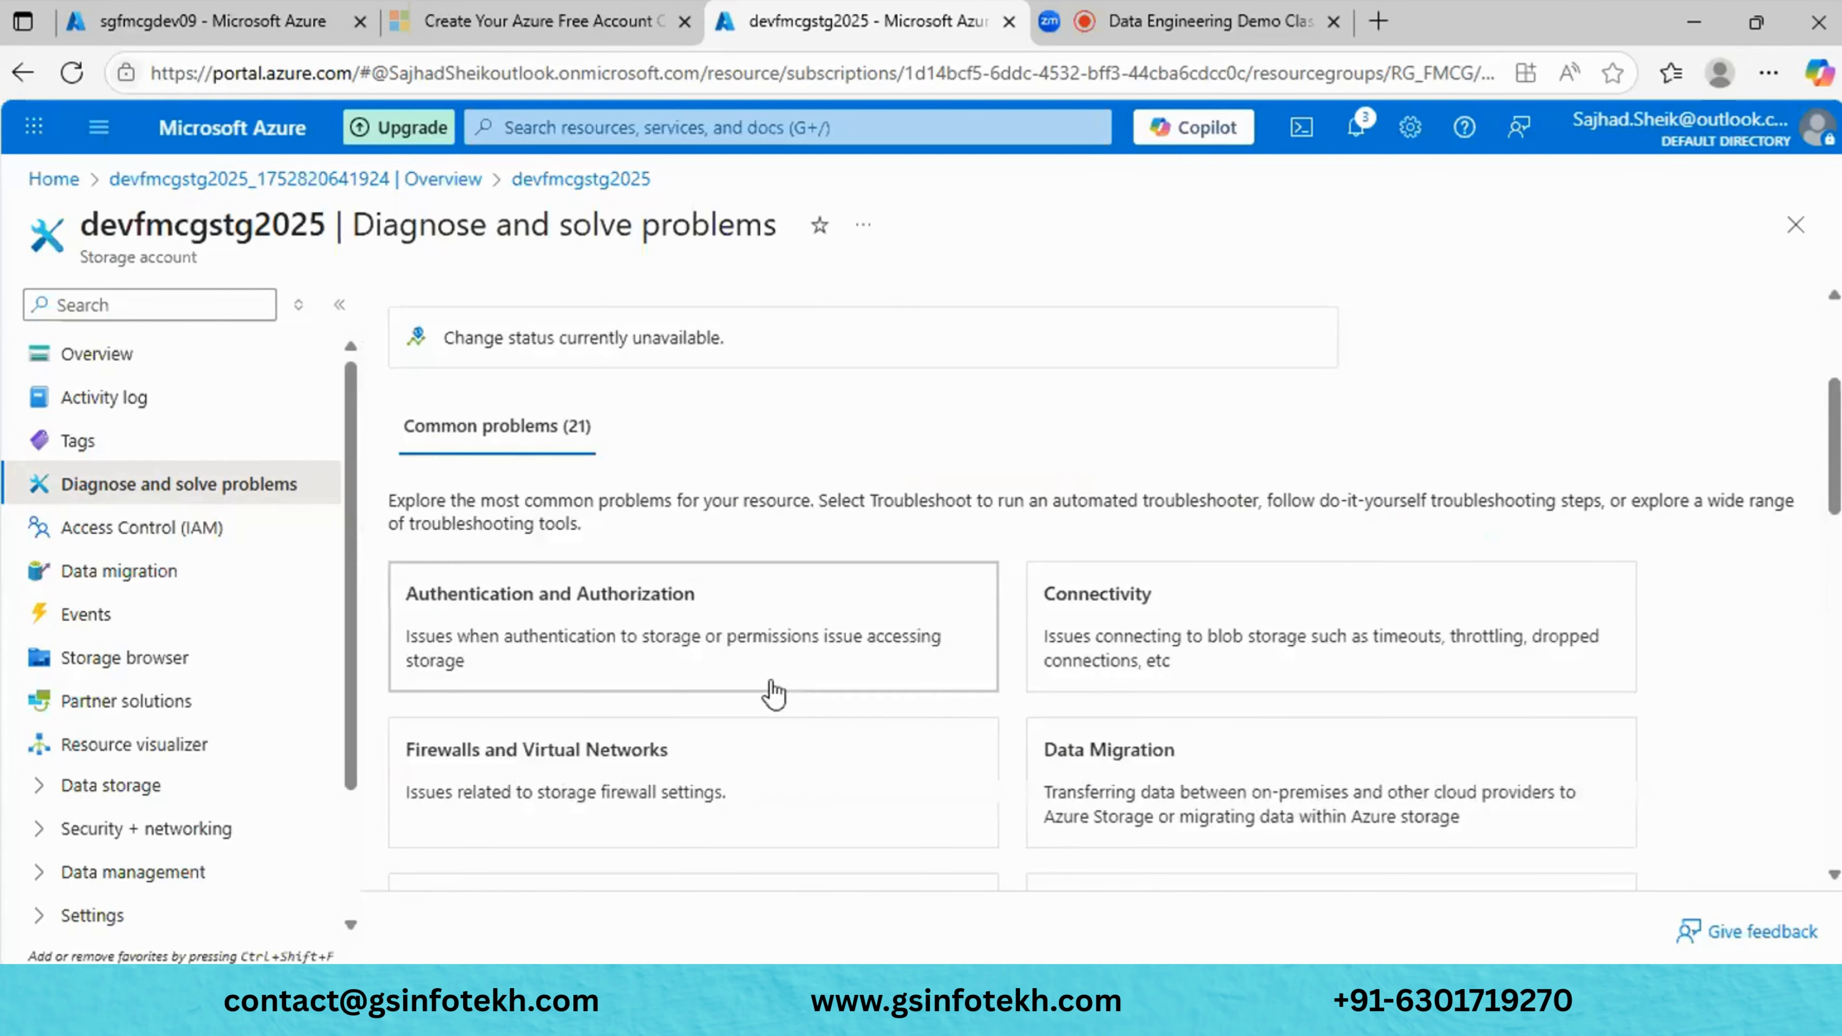
{"action": "scroll", "coordinate": [782, 688], "scroll_direction": "down", "scroll_amount": 5}
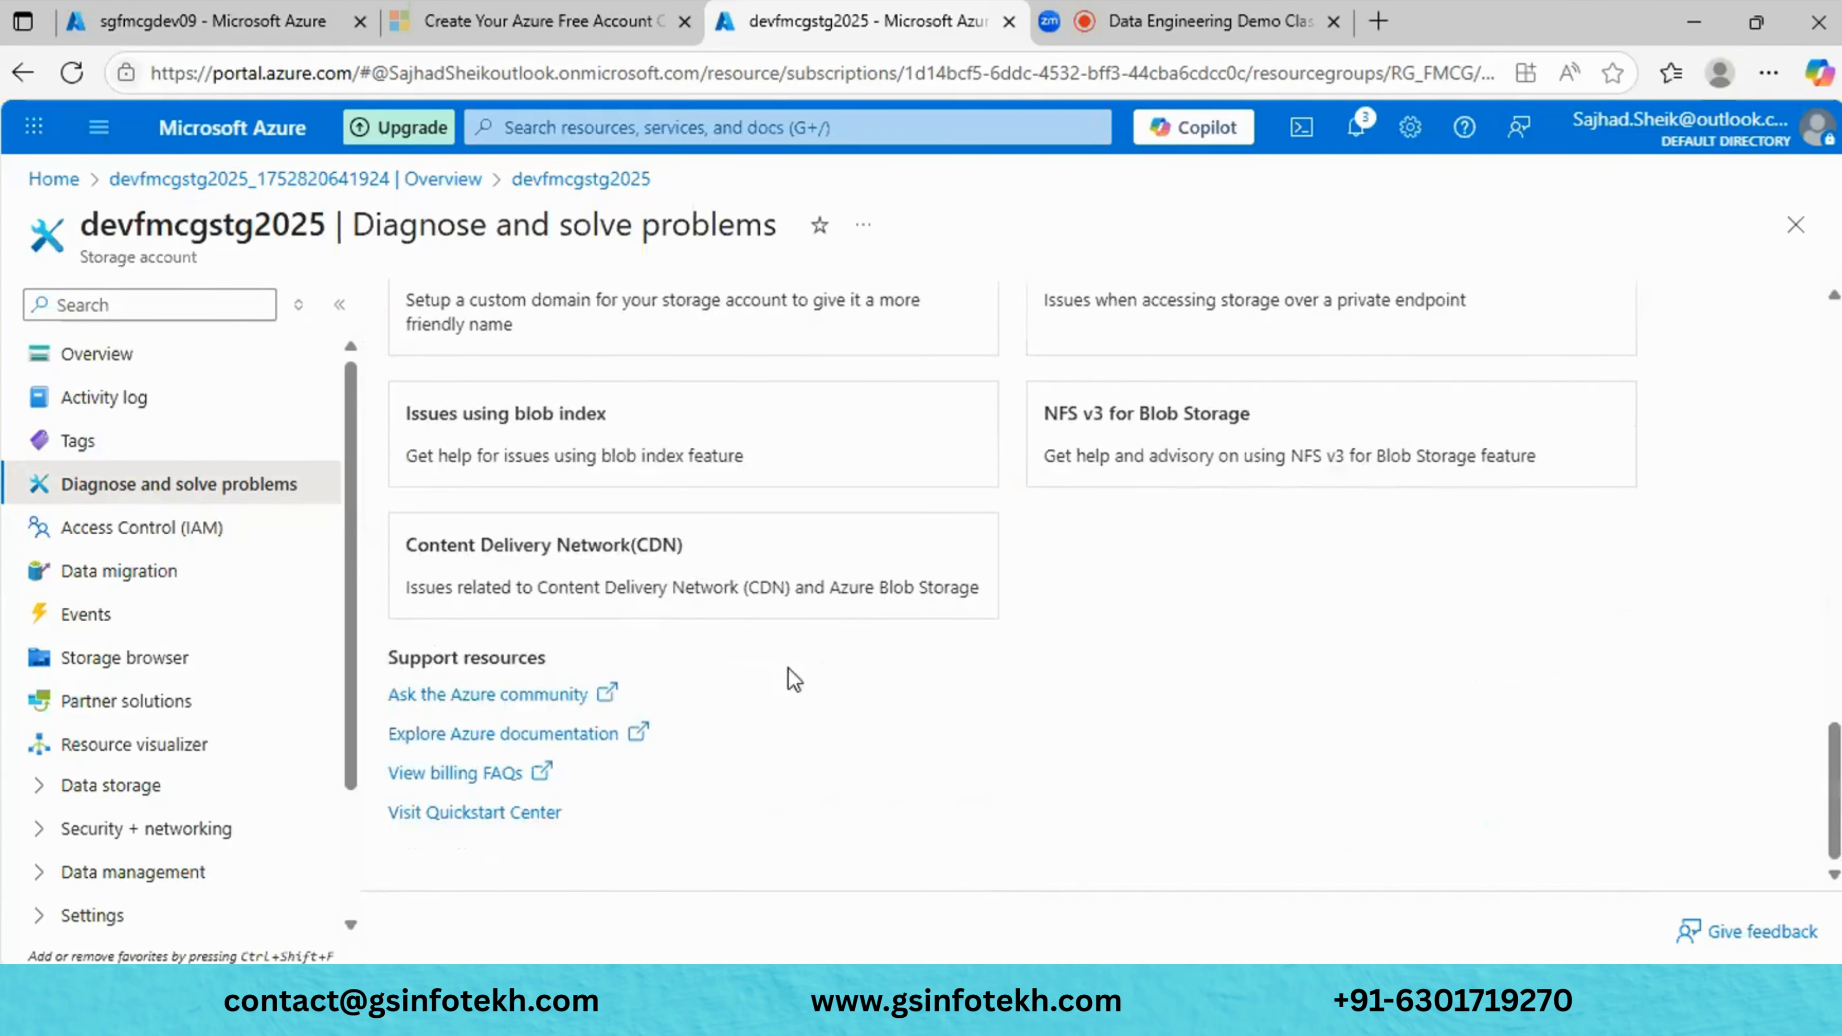
{"action": "scroll", "coordinate": [752, 670], "scroll_direction": "up", "scroll_amount": 20}
{"action": "scroll", "coordinate": [746, 658], "scroll_direction": "up", "scroll_amount": 5}
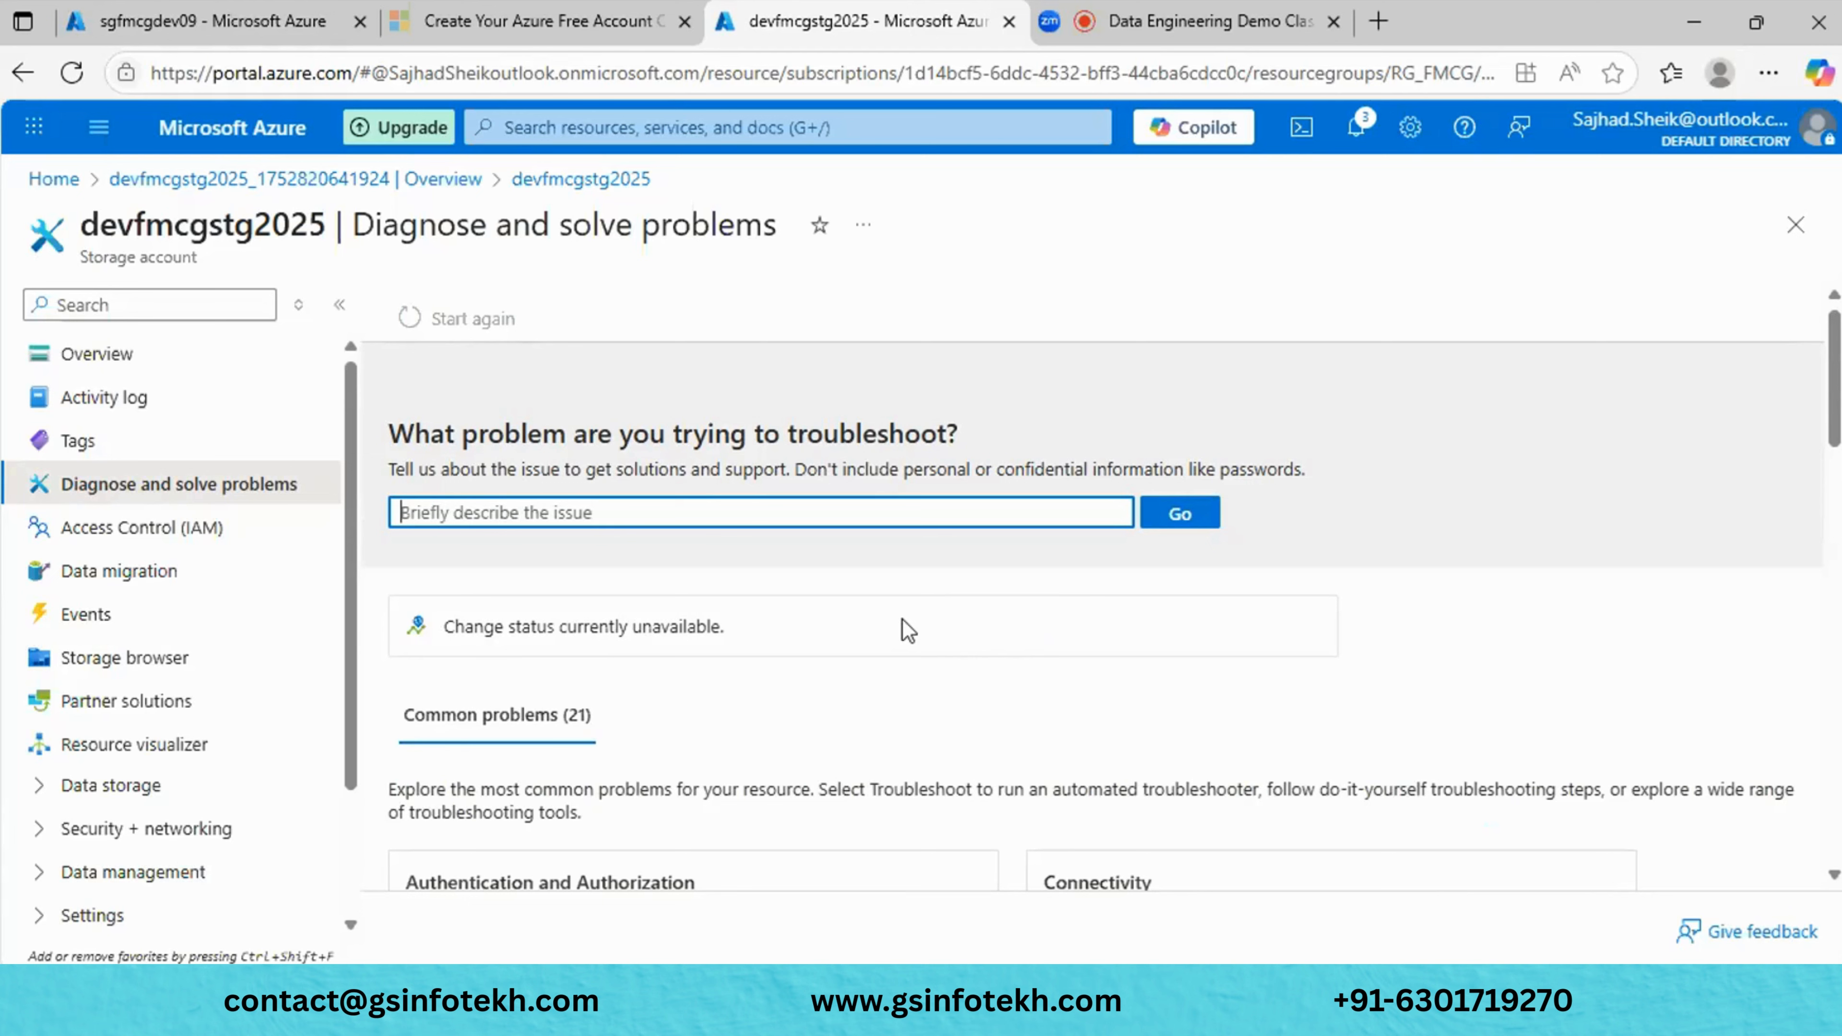
{"action": "left_click", "coordinate": [123, 543]}
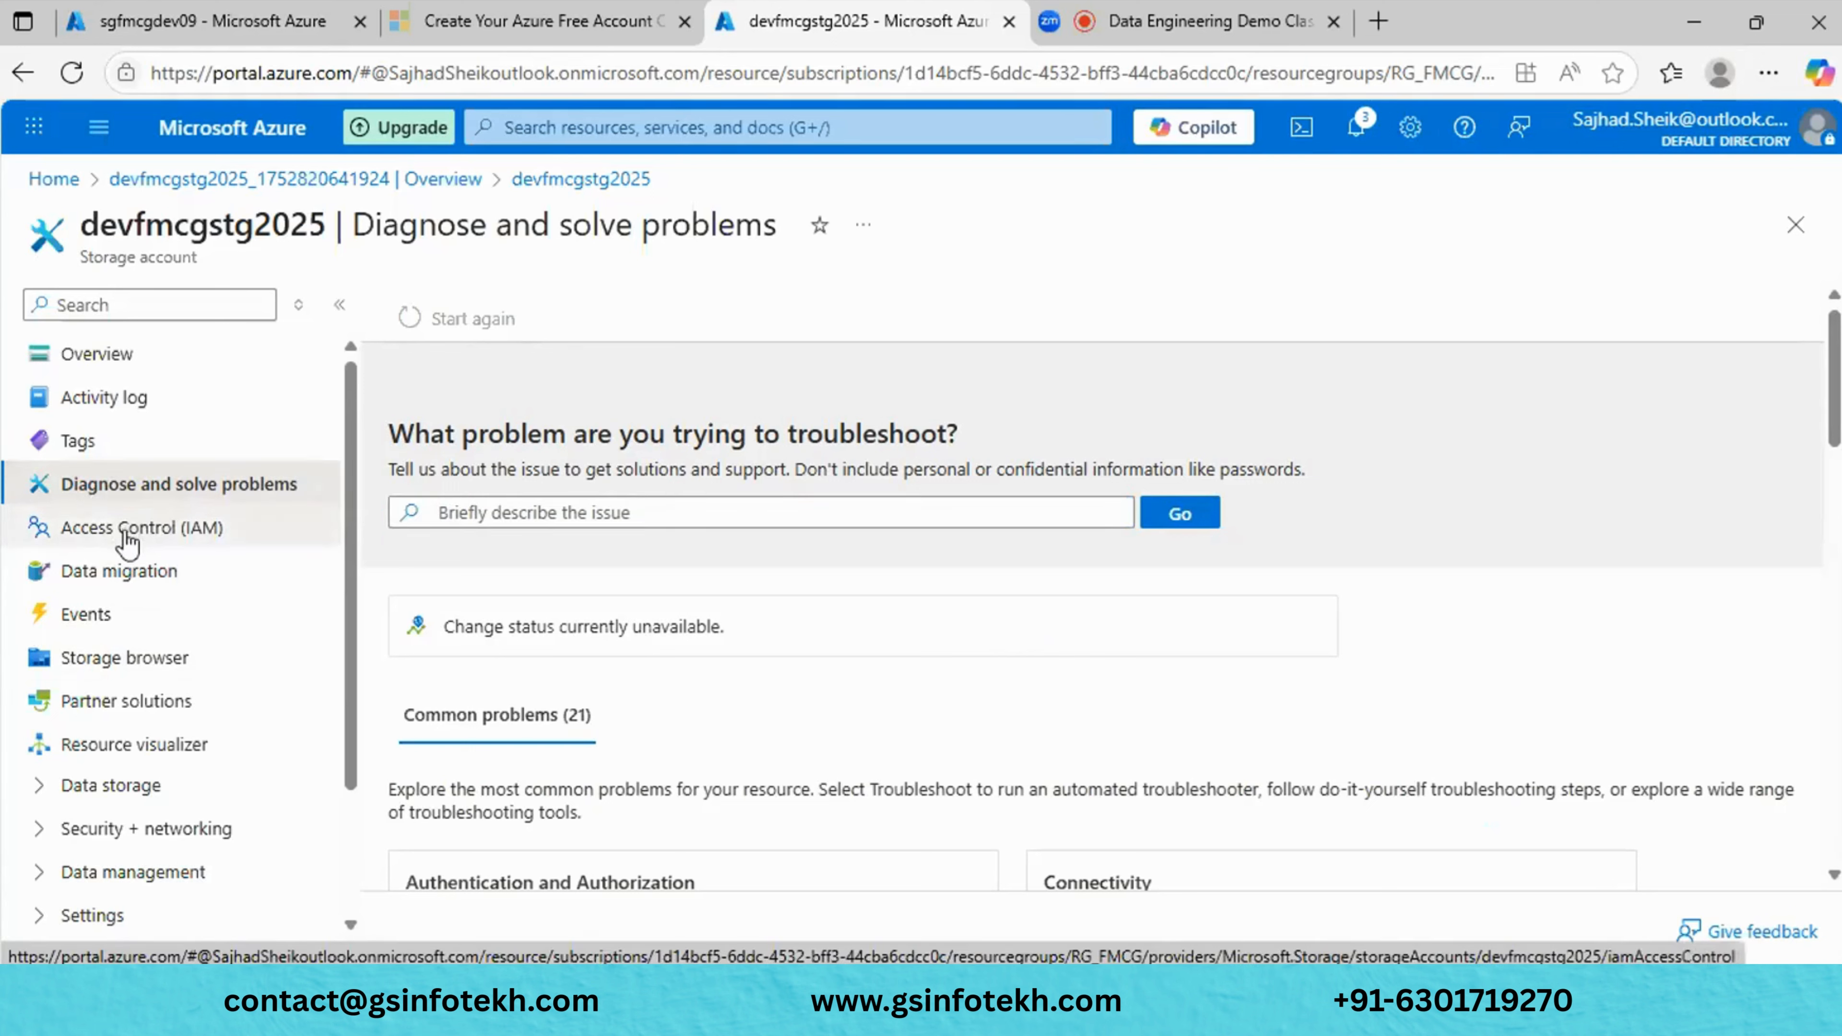
{"action": "left_click", "coordinate": [164, 537]}
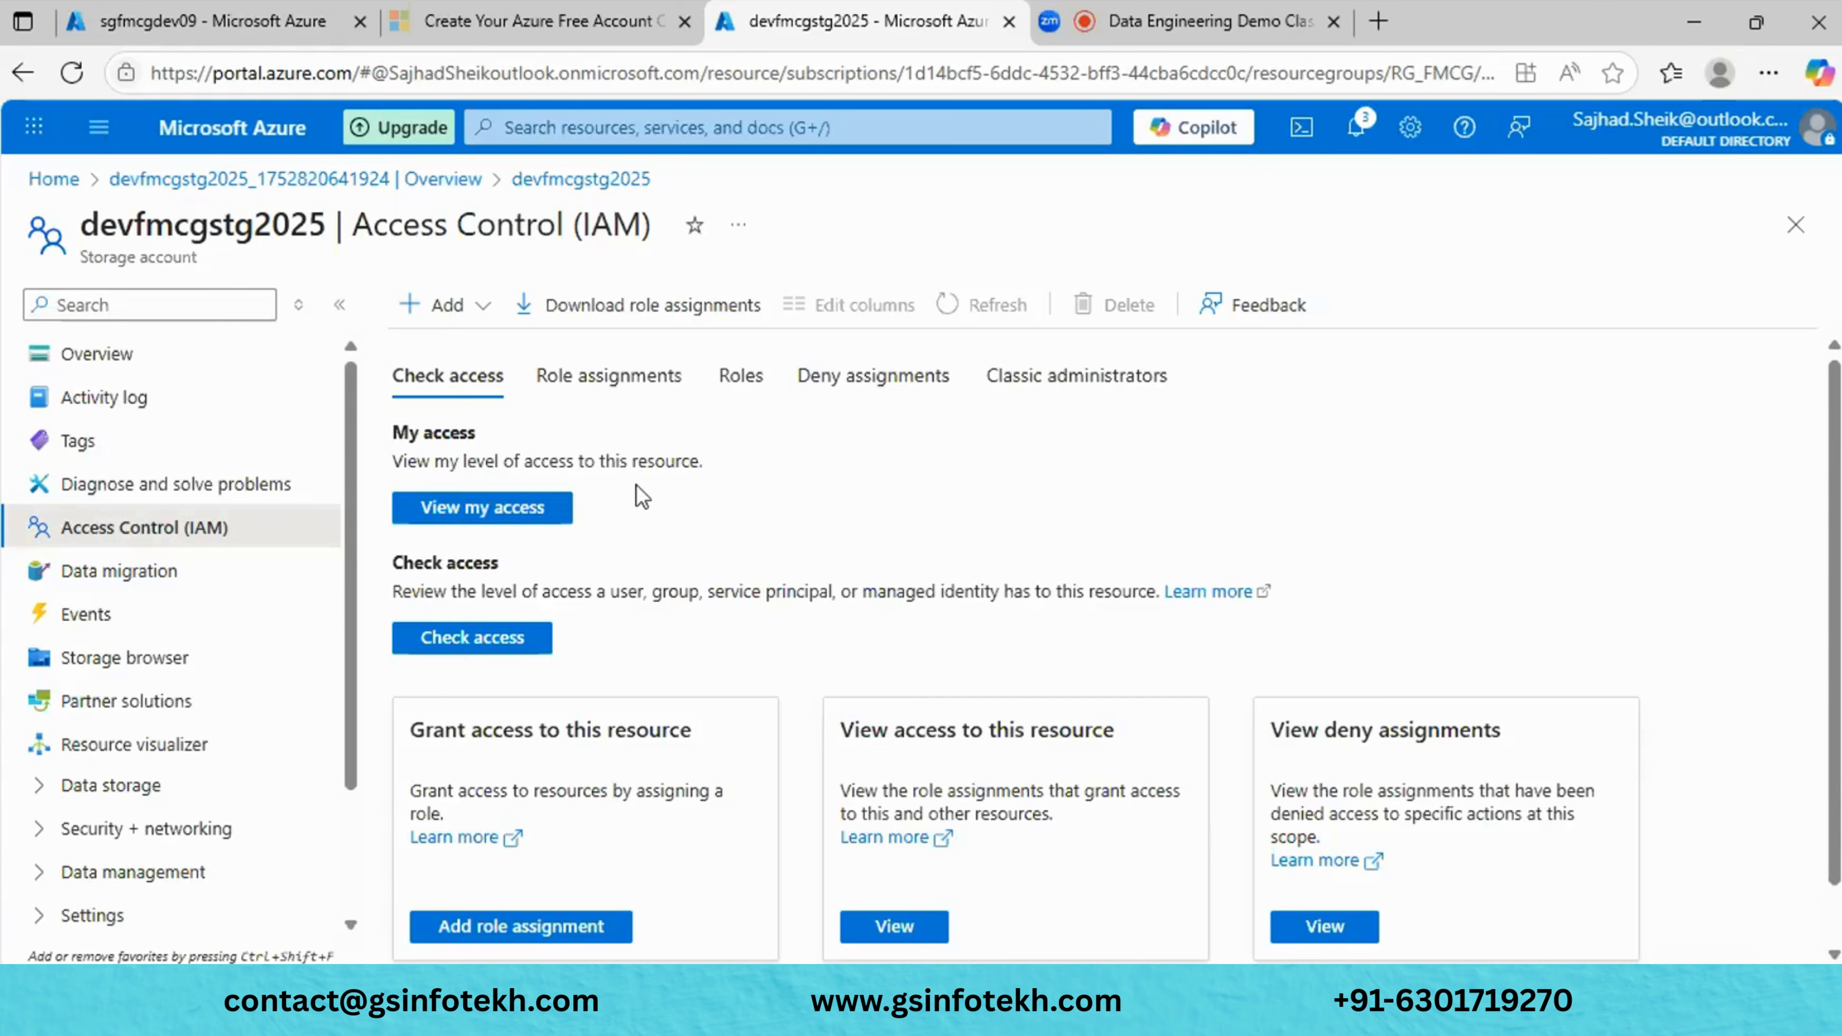
Explore Storage Account data migration for the scenarios Move account to new subscription and Migrate a classic storage account to ARM, and browse all migration tools.
{"action": "left_click", "coordinate": [156, 577]}
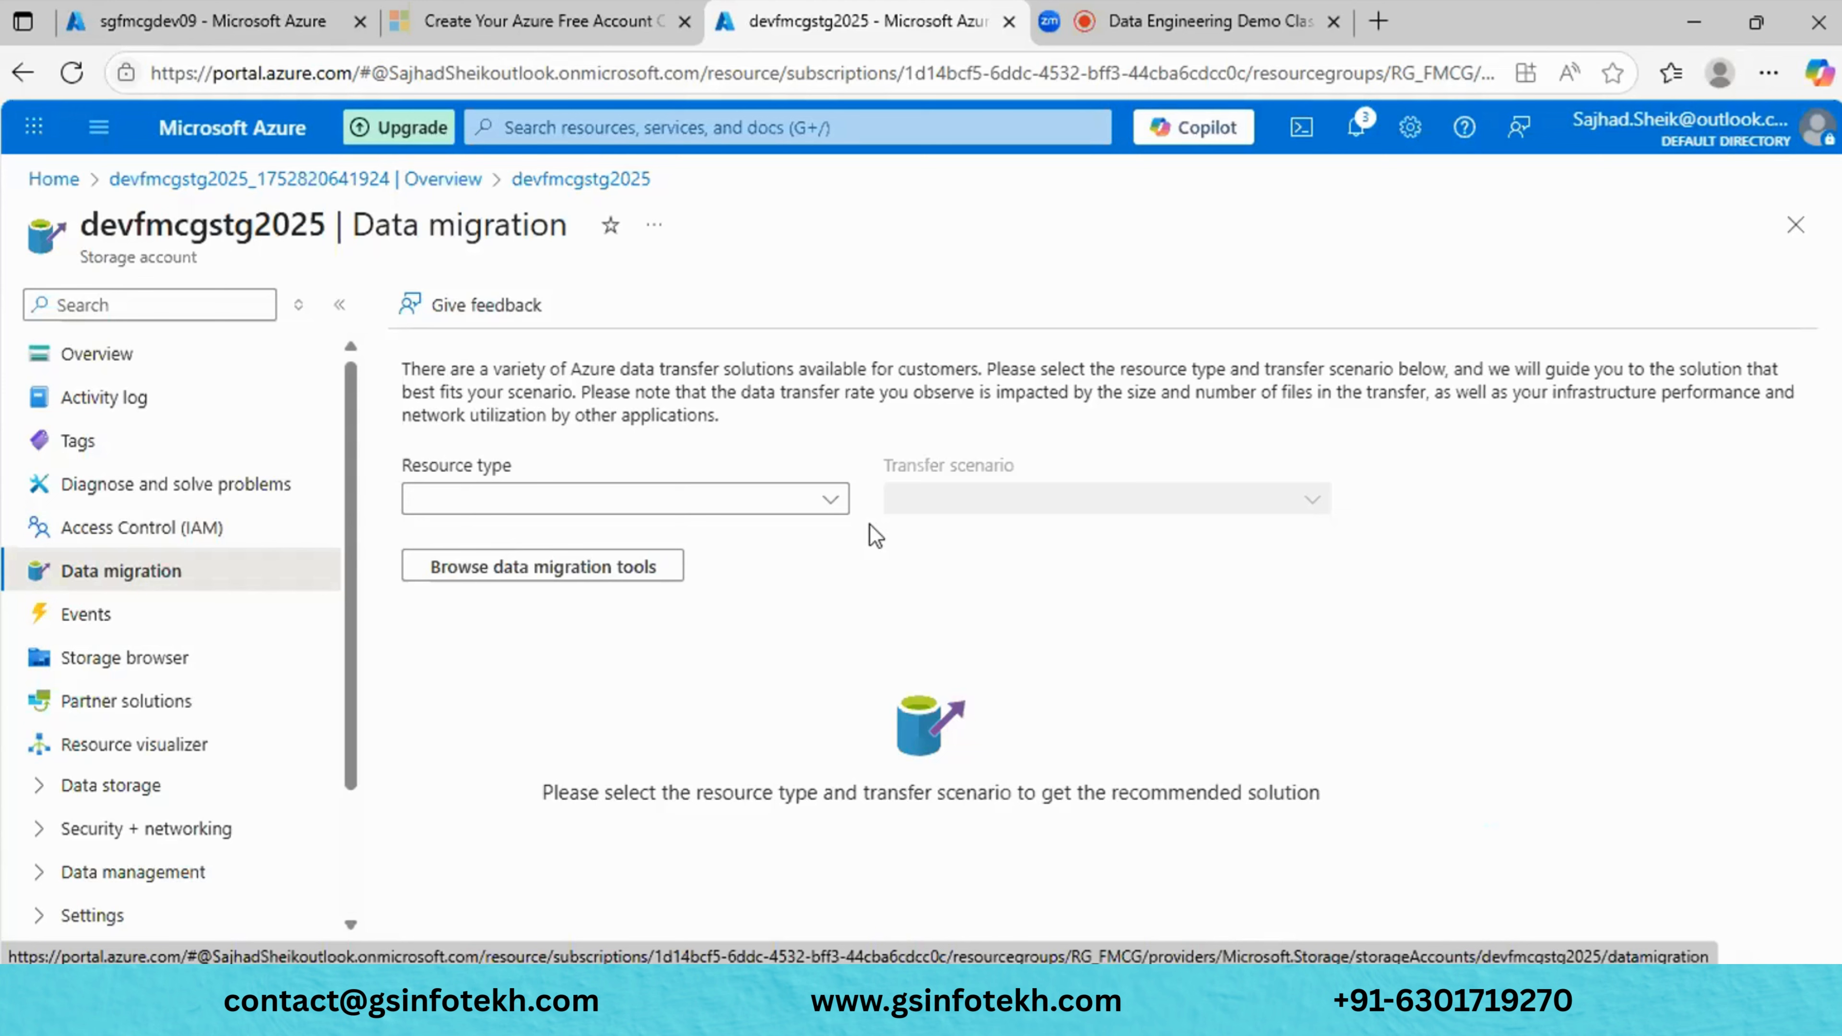
{"action": "left_click", "coordinate": [794, 500]}
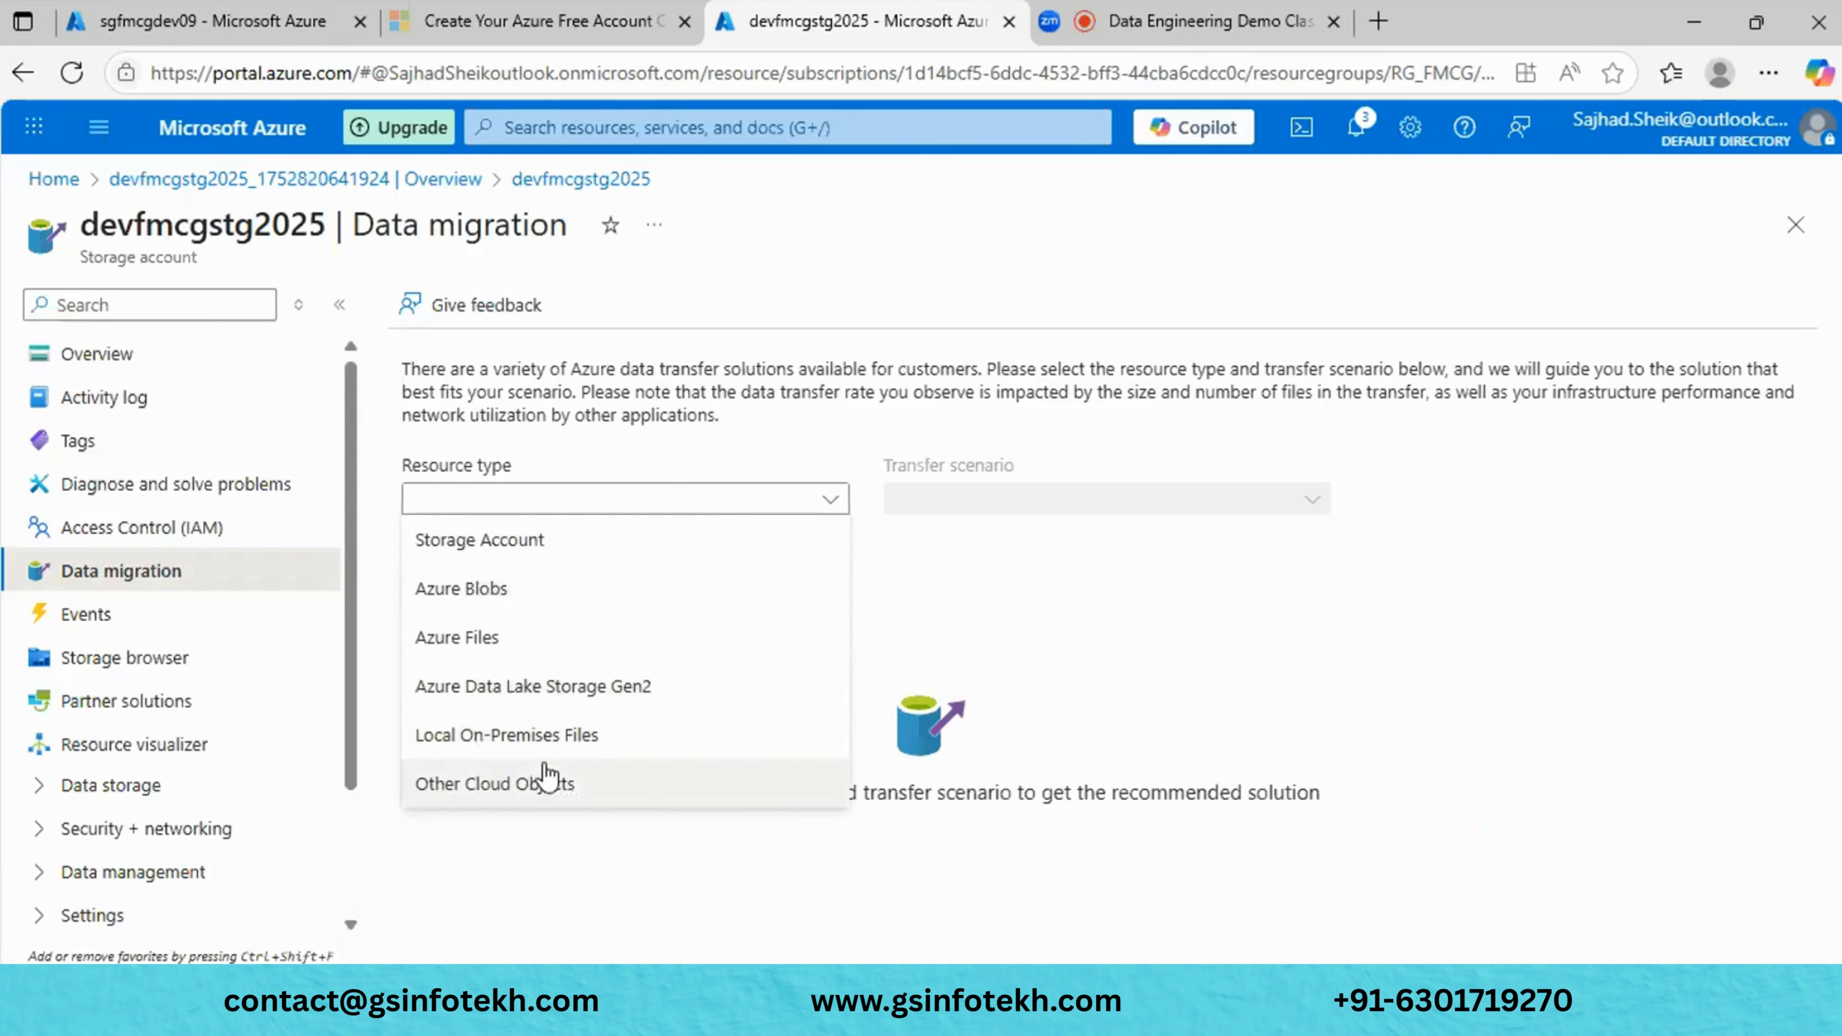
{"action": "left_click", "coordinate": [521, 556]}
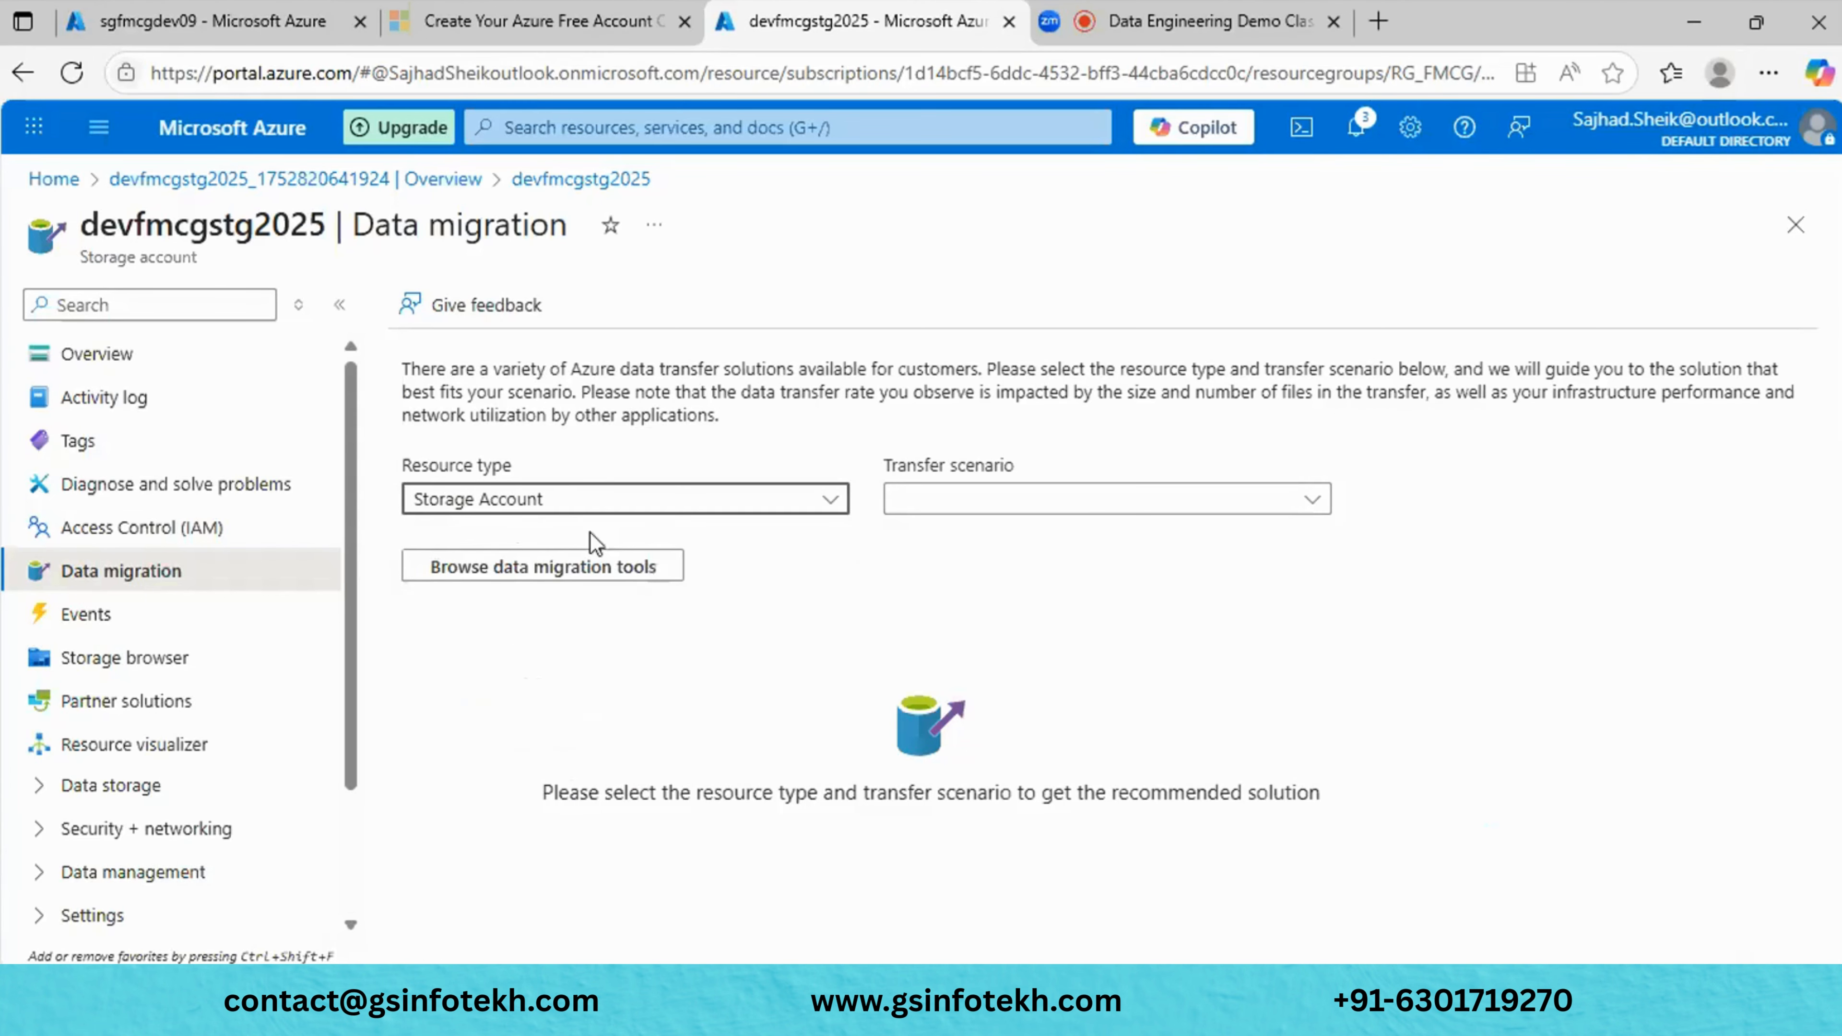
{"action": "left_click", "coordinate": [1091, 507]}
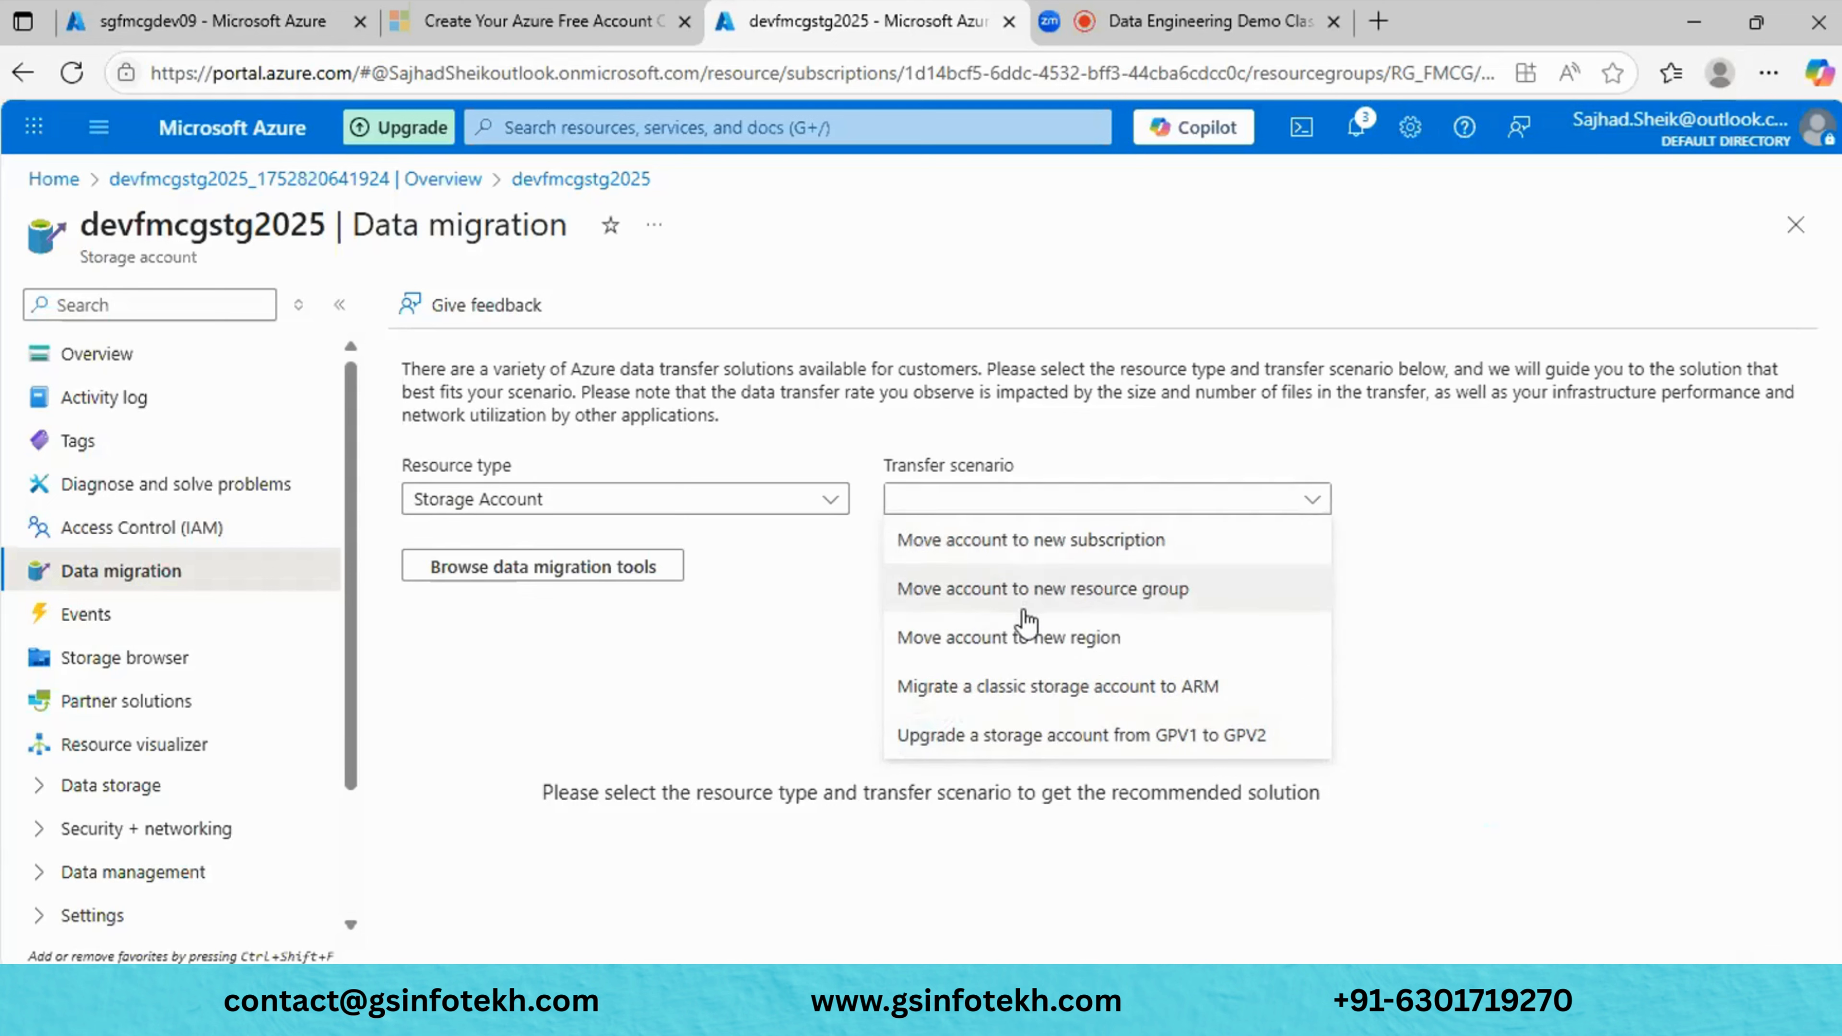
{"action": "left_click", "coordinate": [1003, 549]}
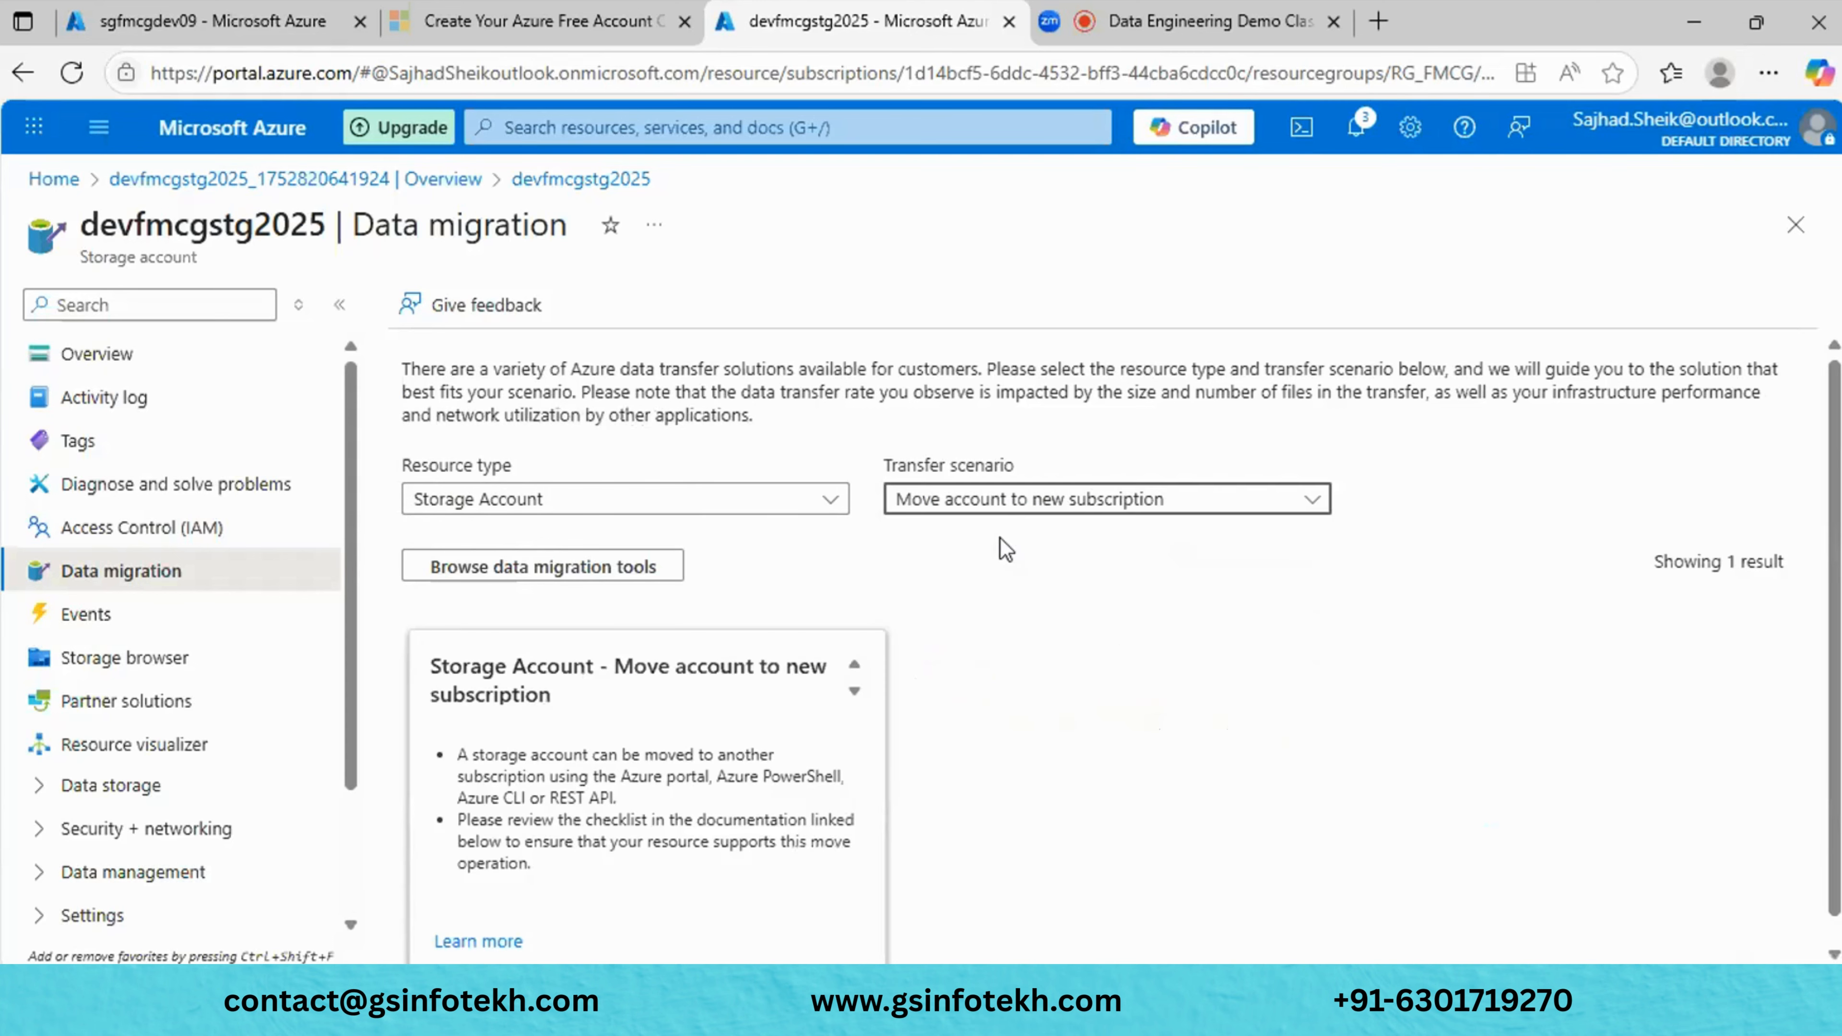
{"action": "left_click", "coordinate": [1001, 522]}
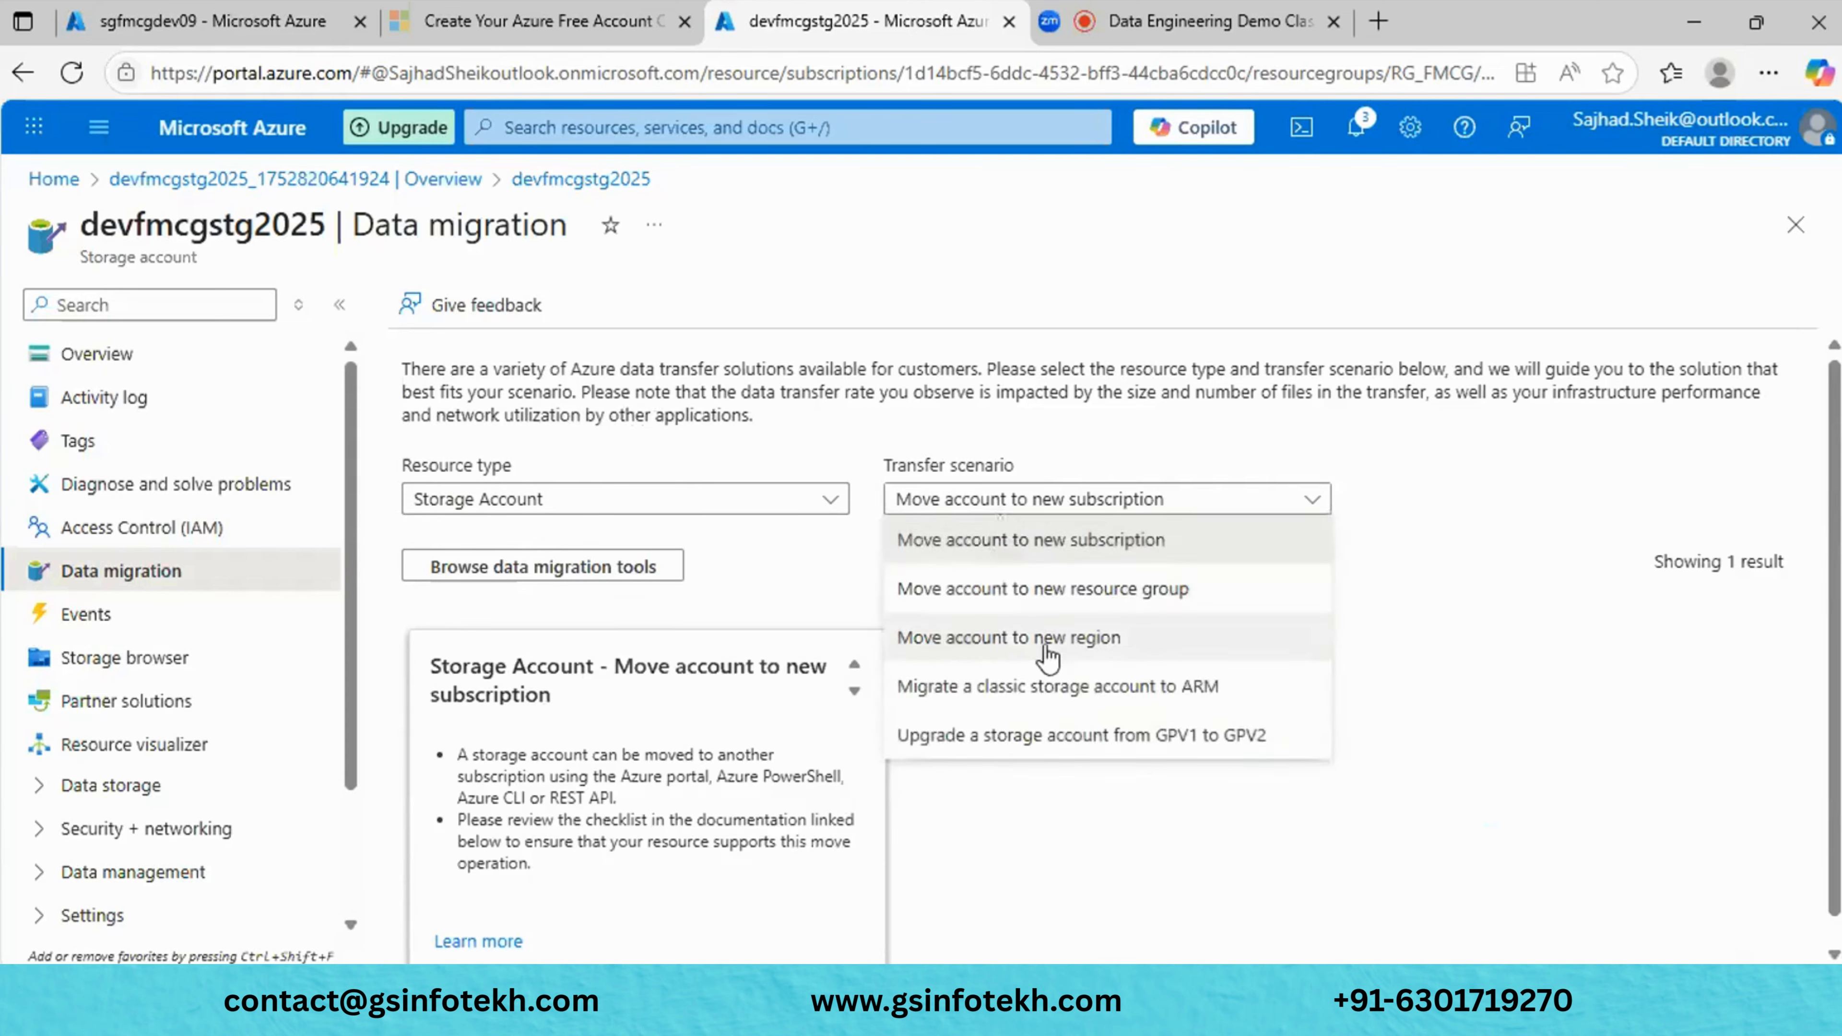
{"action": "left_click", "coordinate": [1050, 690]}
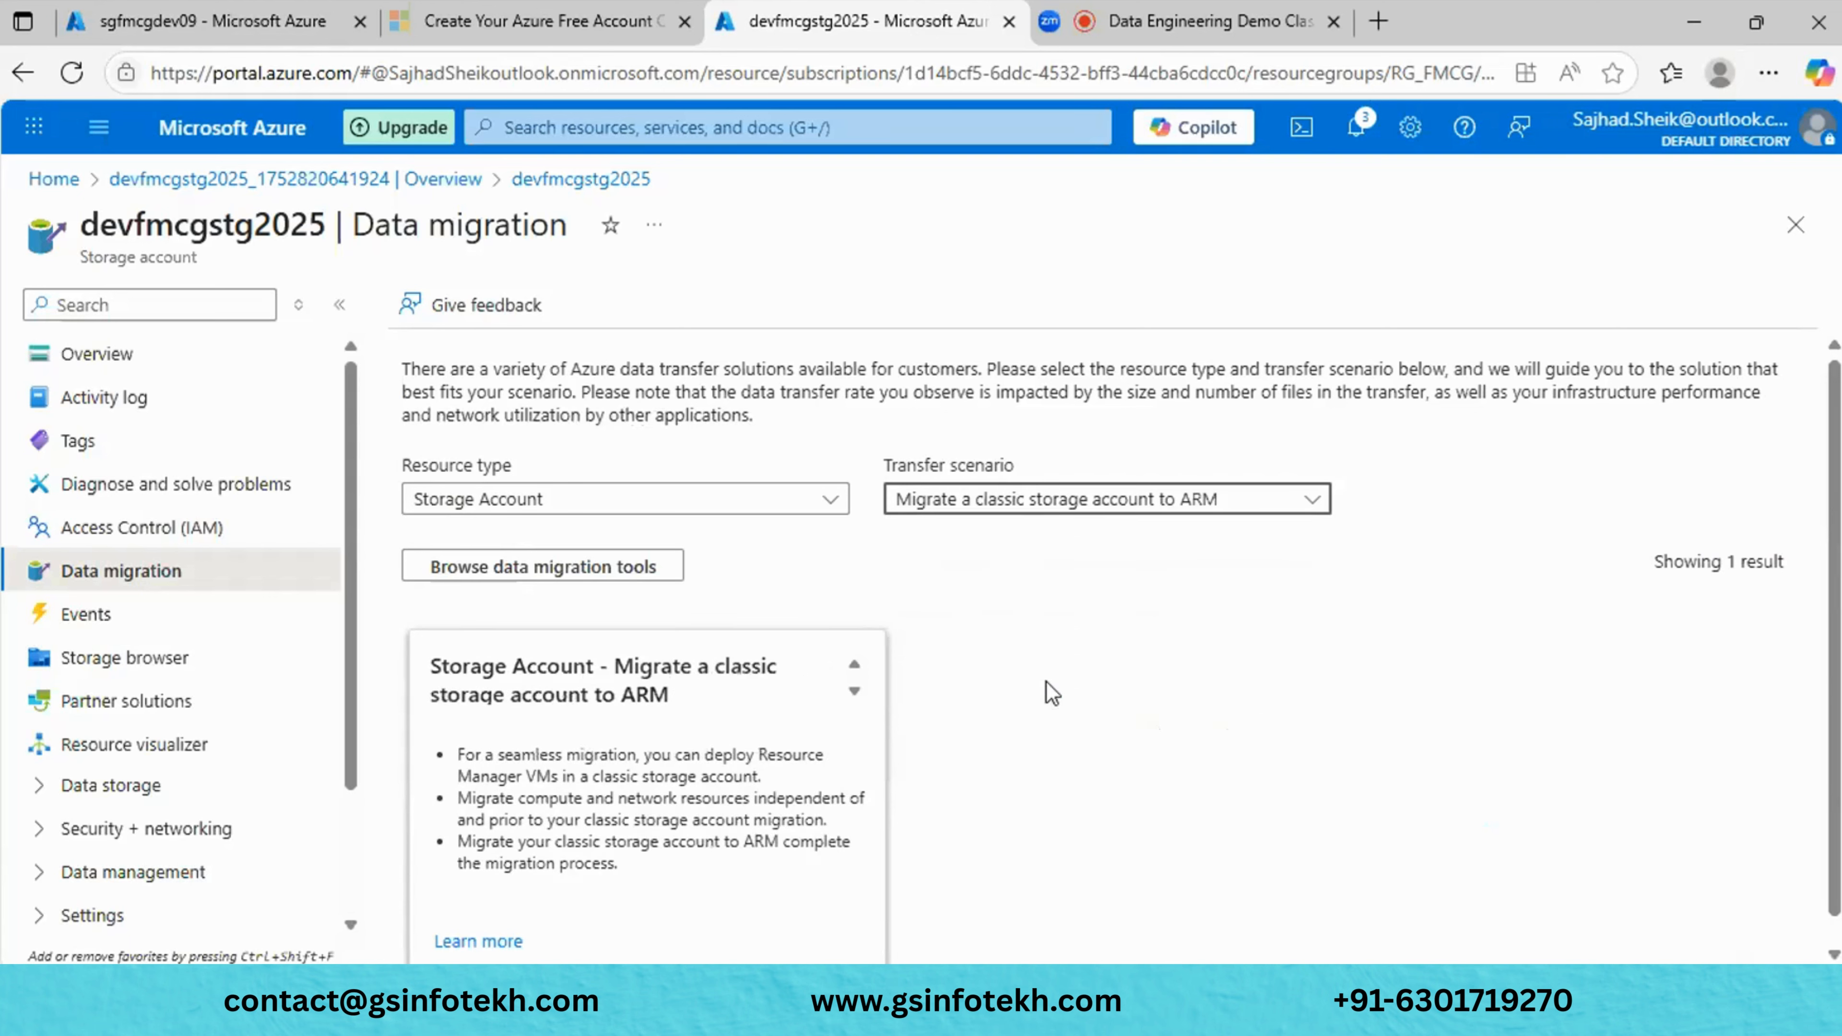
{"action": "left_click", "coordinate": [660, 567]}
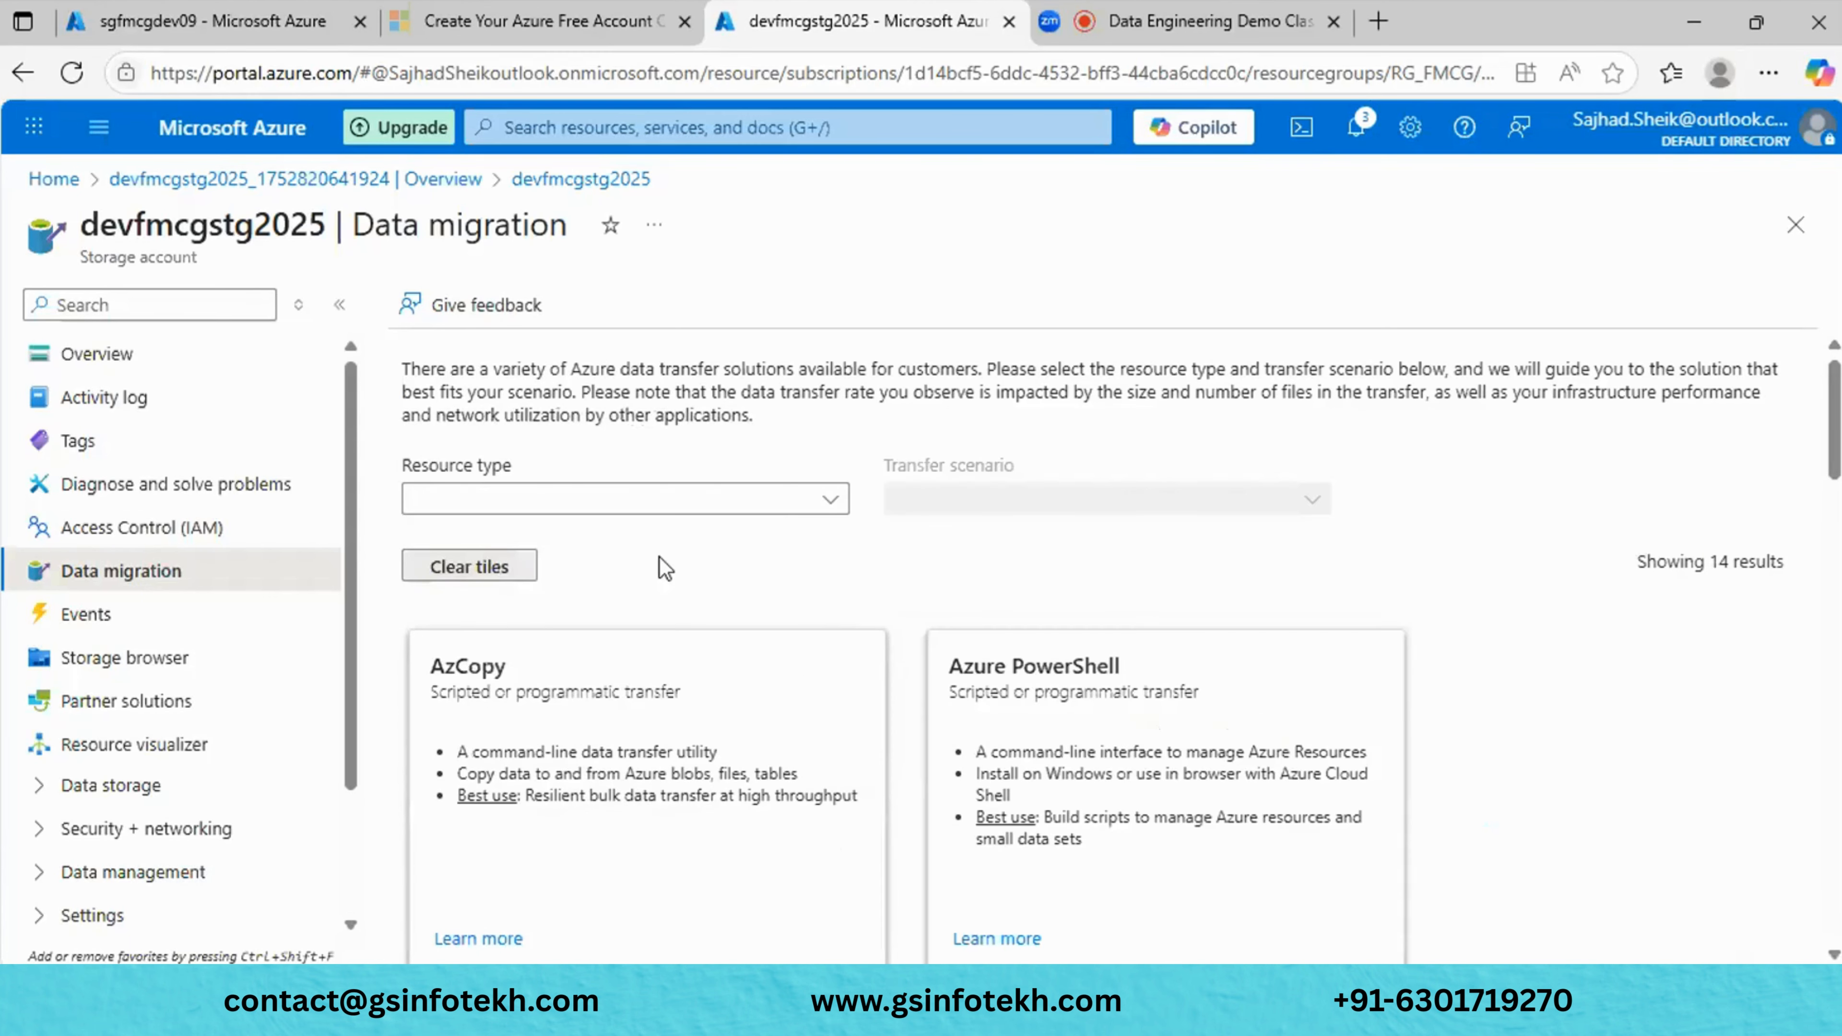
Set the migration resource type to Local On-Premises Files and the transfer scenario to Upload Local/On-Premises files to Azure Data Lake Gen2 Storage.
{"action": "left_click", "coordinate": [765, 508]}
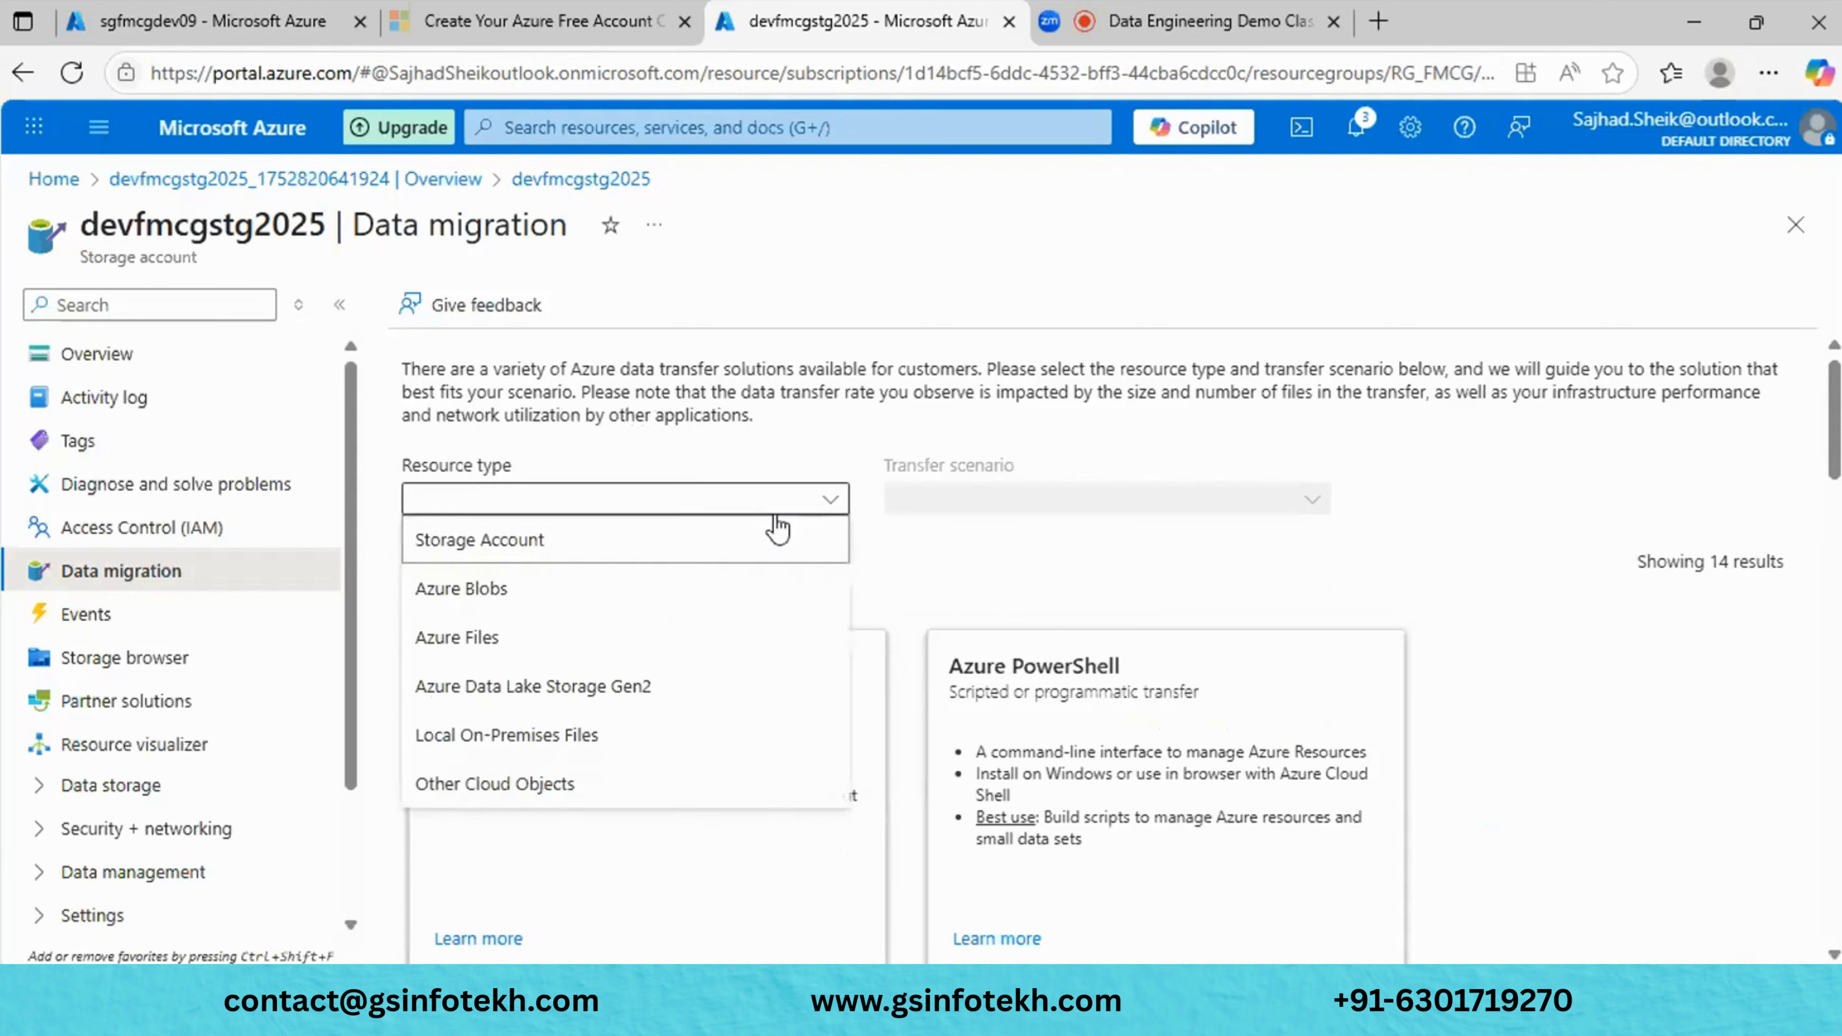
{"action": "left_click", "coordinate": [603, 693]}
{"action": "left_click", "coordinate": [765, 508]}
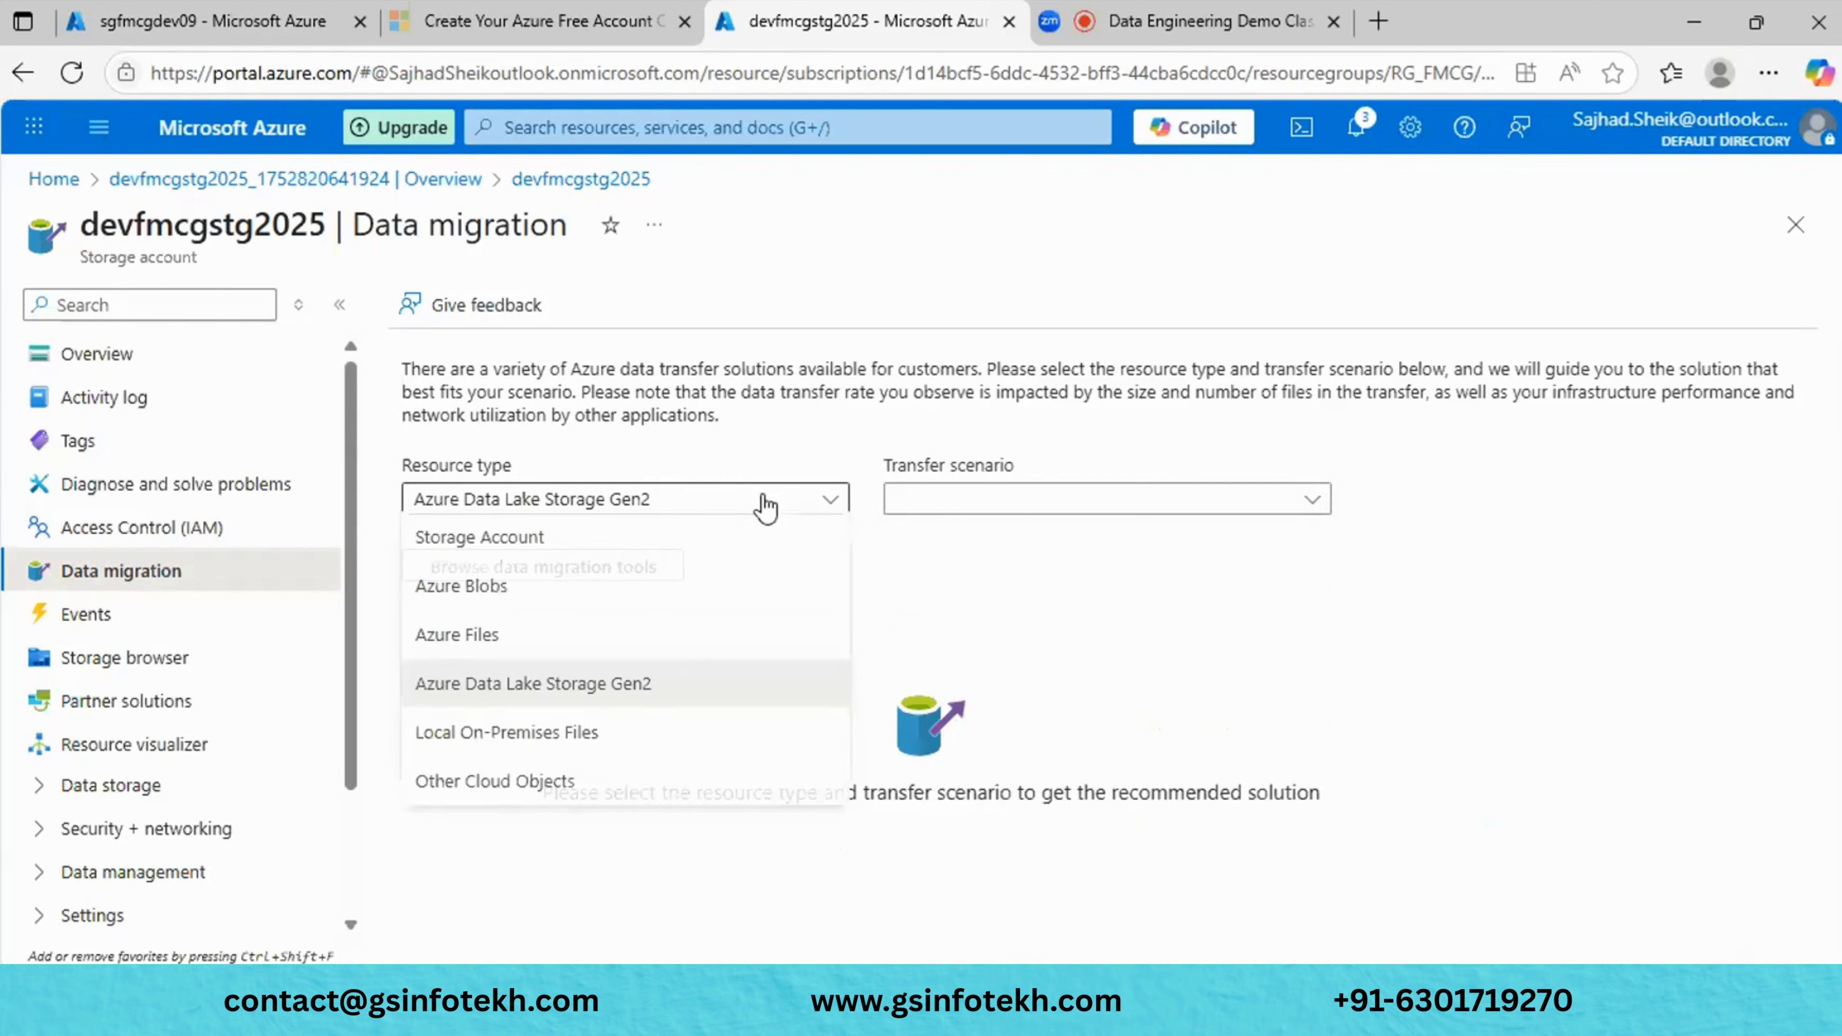
{"action": "left_click", "coordinate": [596, 744]}
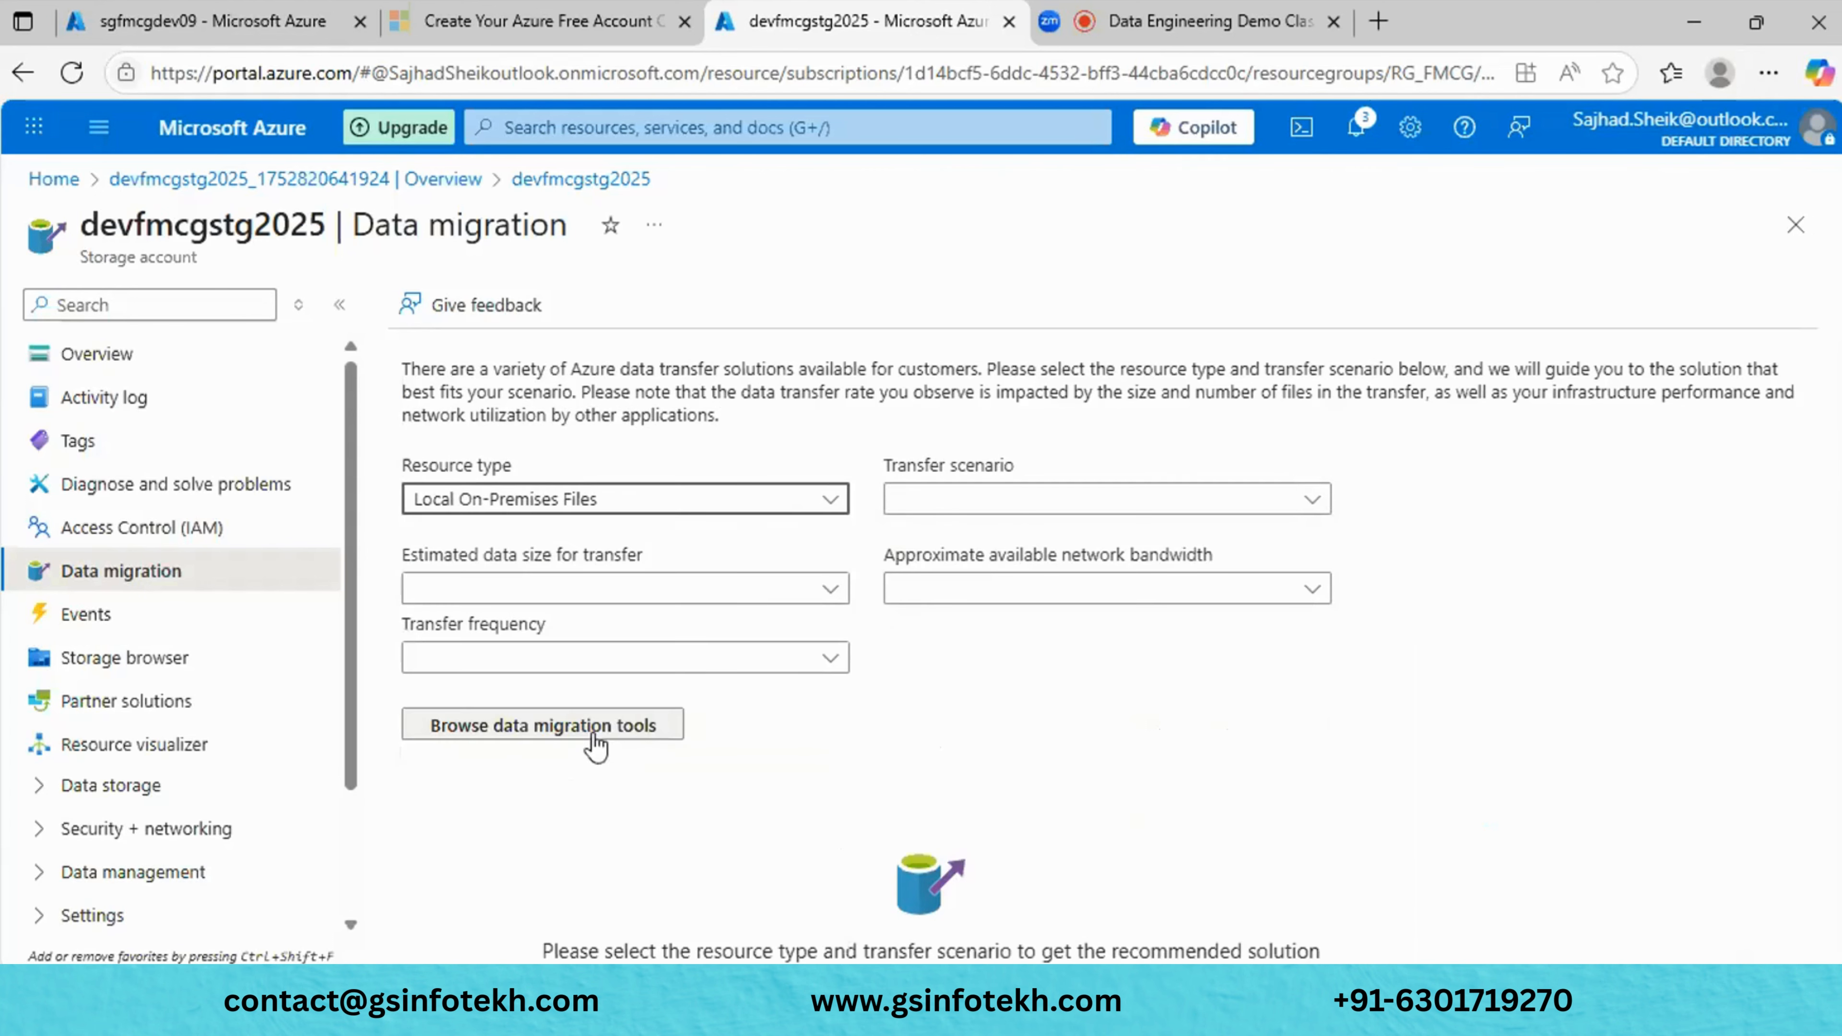
{"action": "left_click", "coordinate": [1055, 498]}
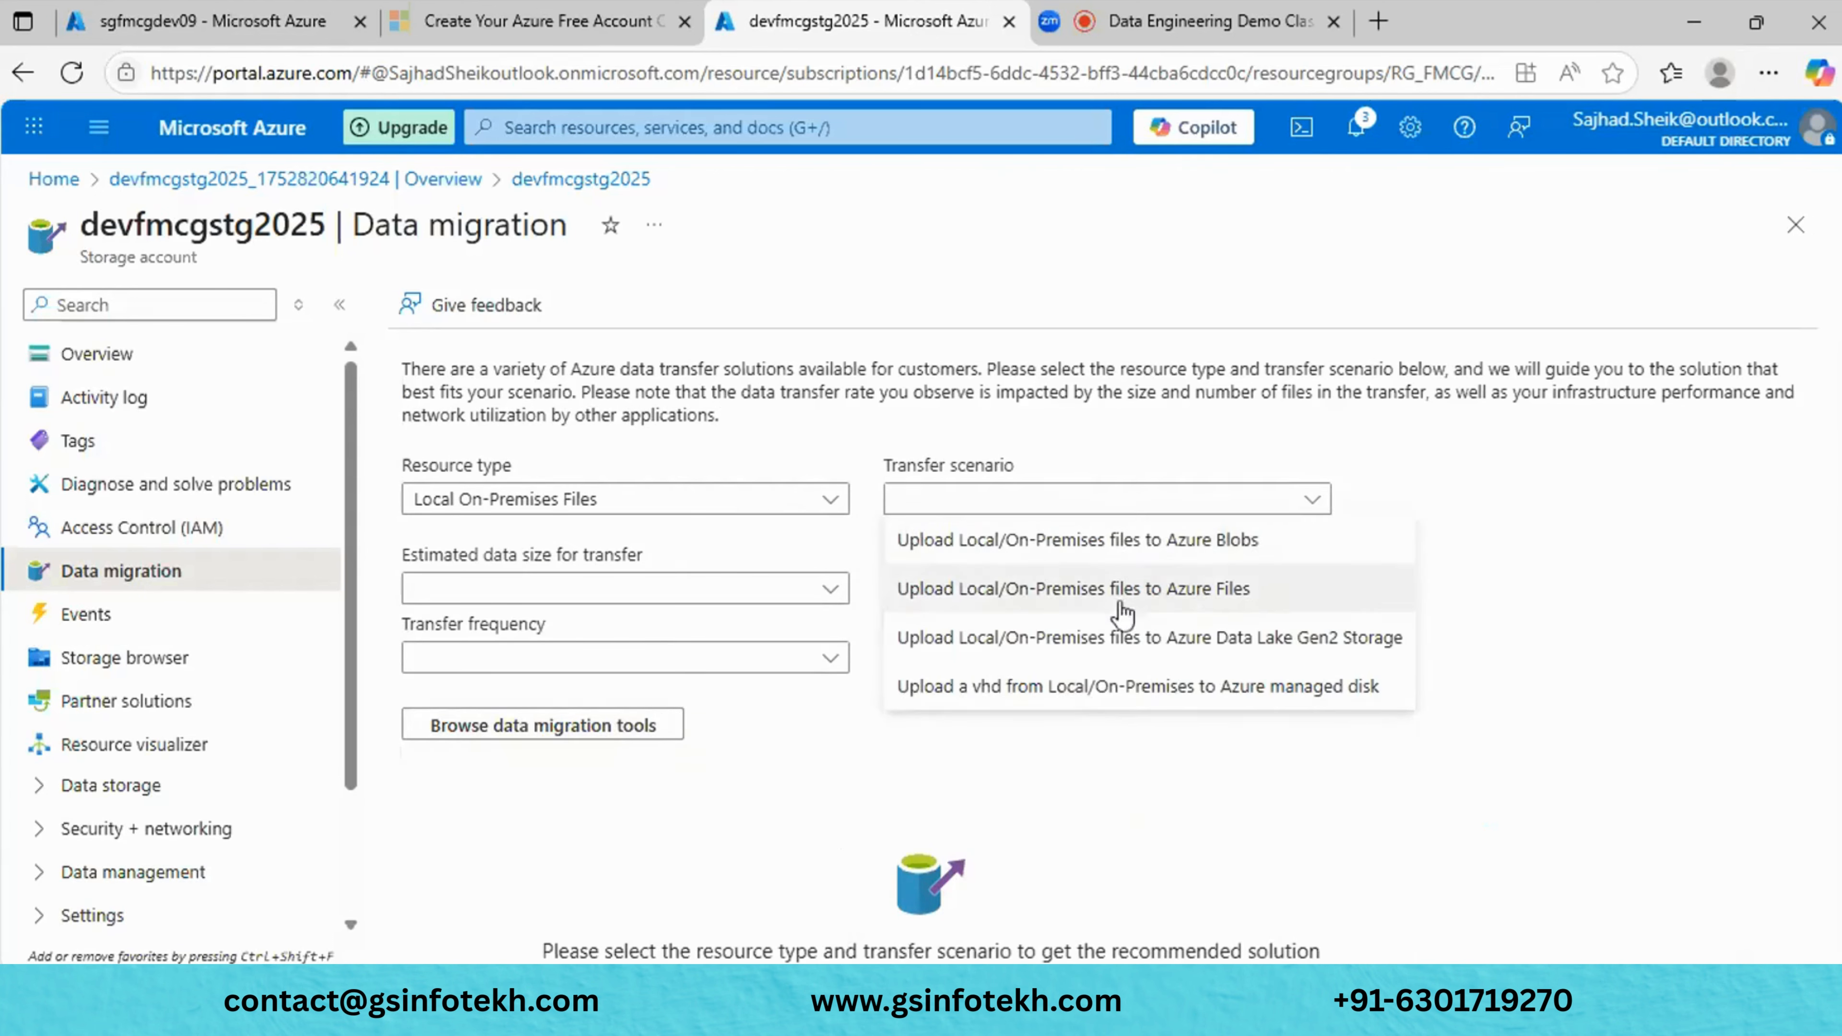
{"action": "left_click", "coordinate": [1135, 637]}
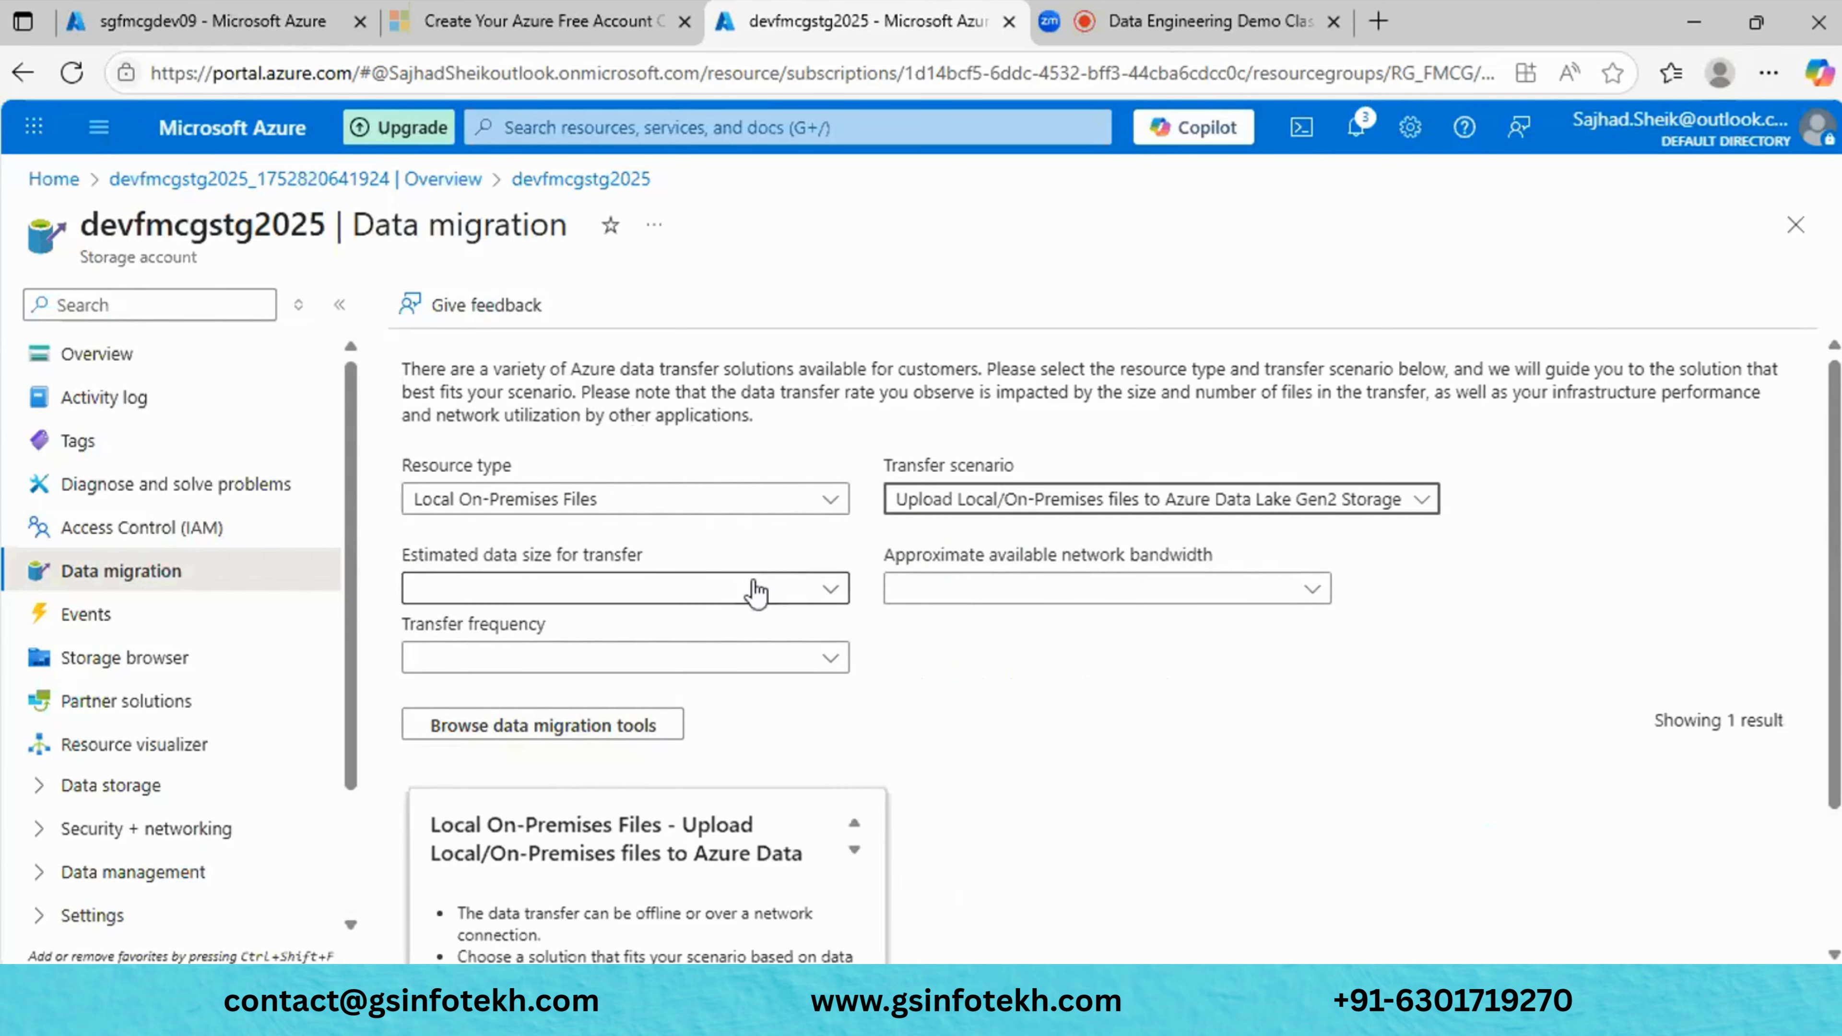
Set the estimated transfer size to 1 PB, the available network bandwidth to 100 Gbps and the transfer frequency to Once.
{"action": "left_click", "coordinate": [714, 601]}
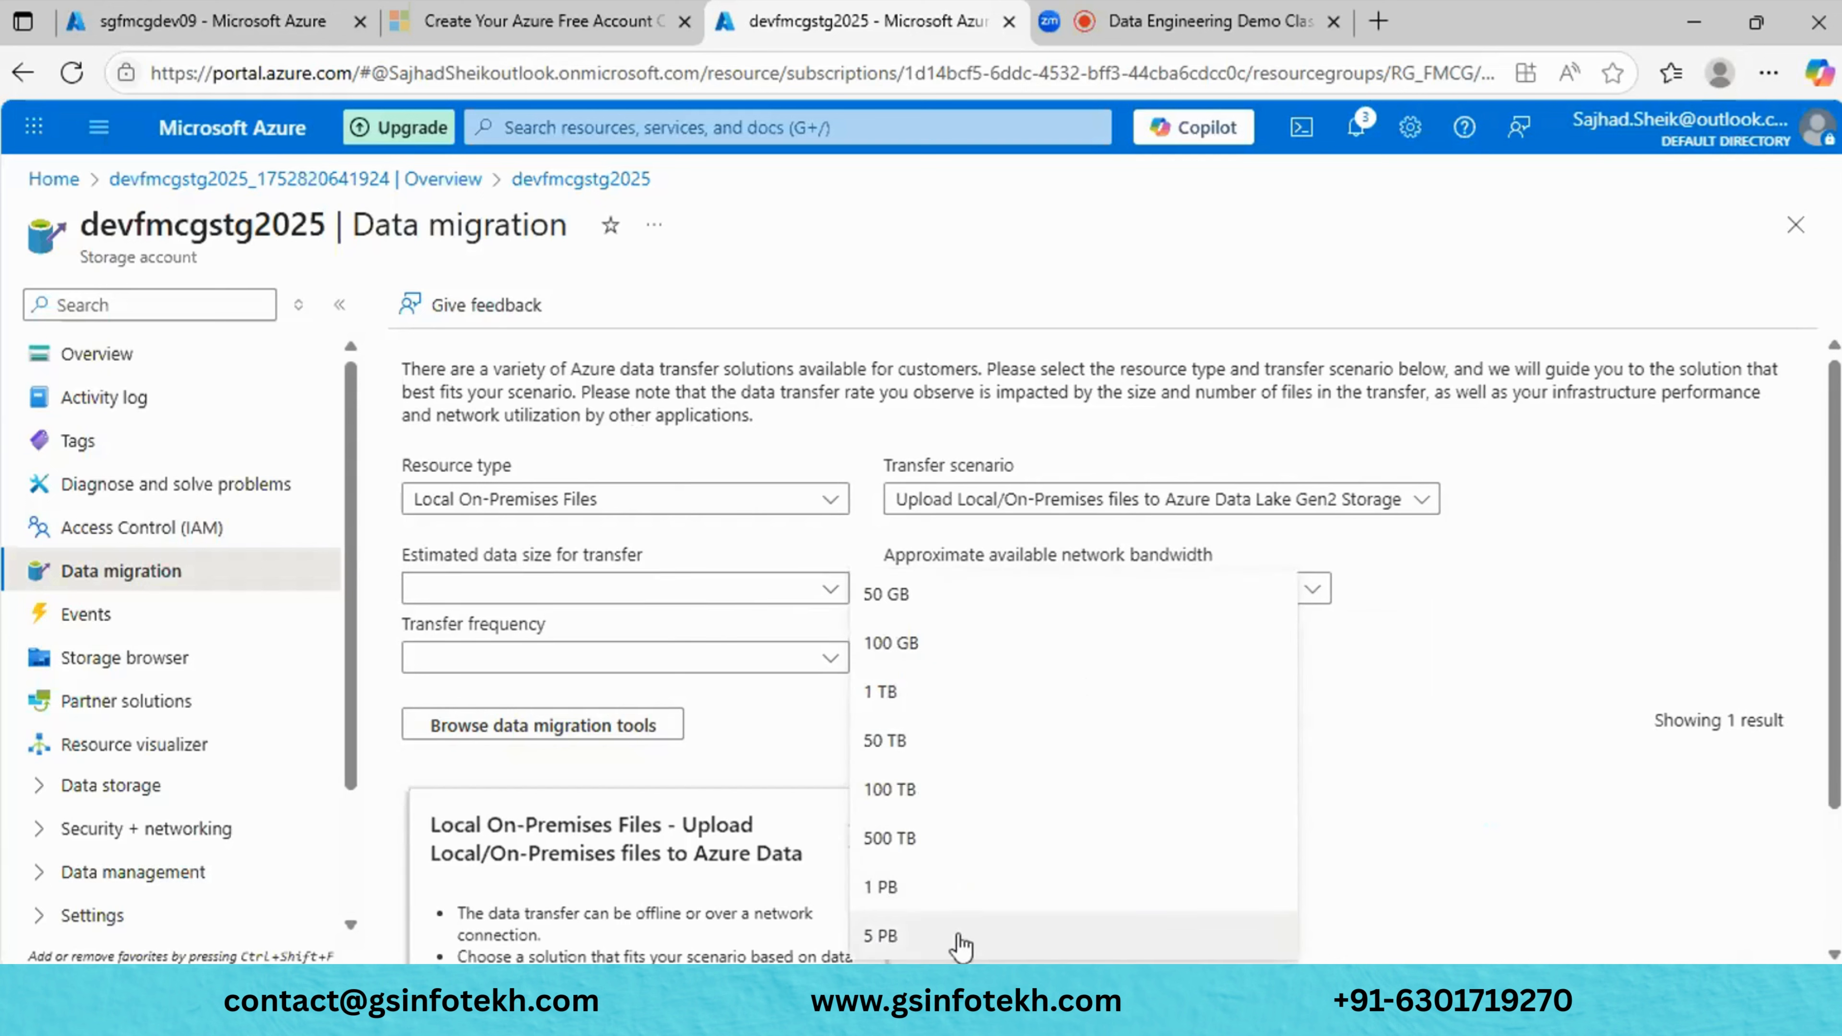
{"action": "left_click", "coordinate": [935, 894]}
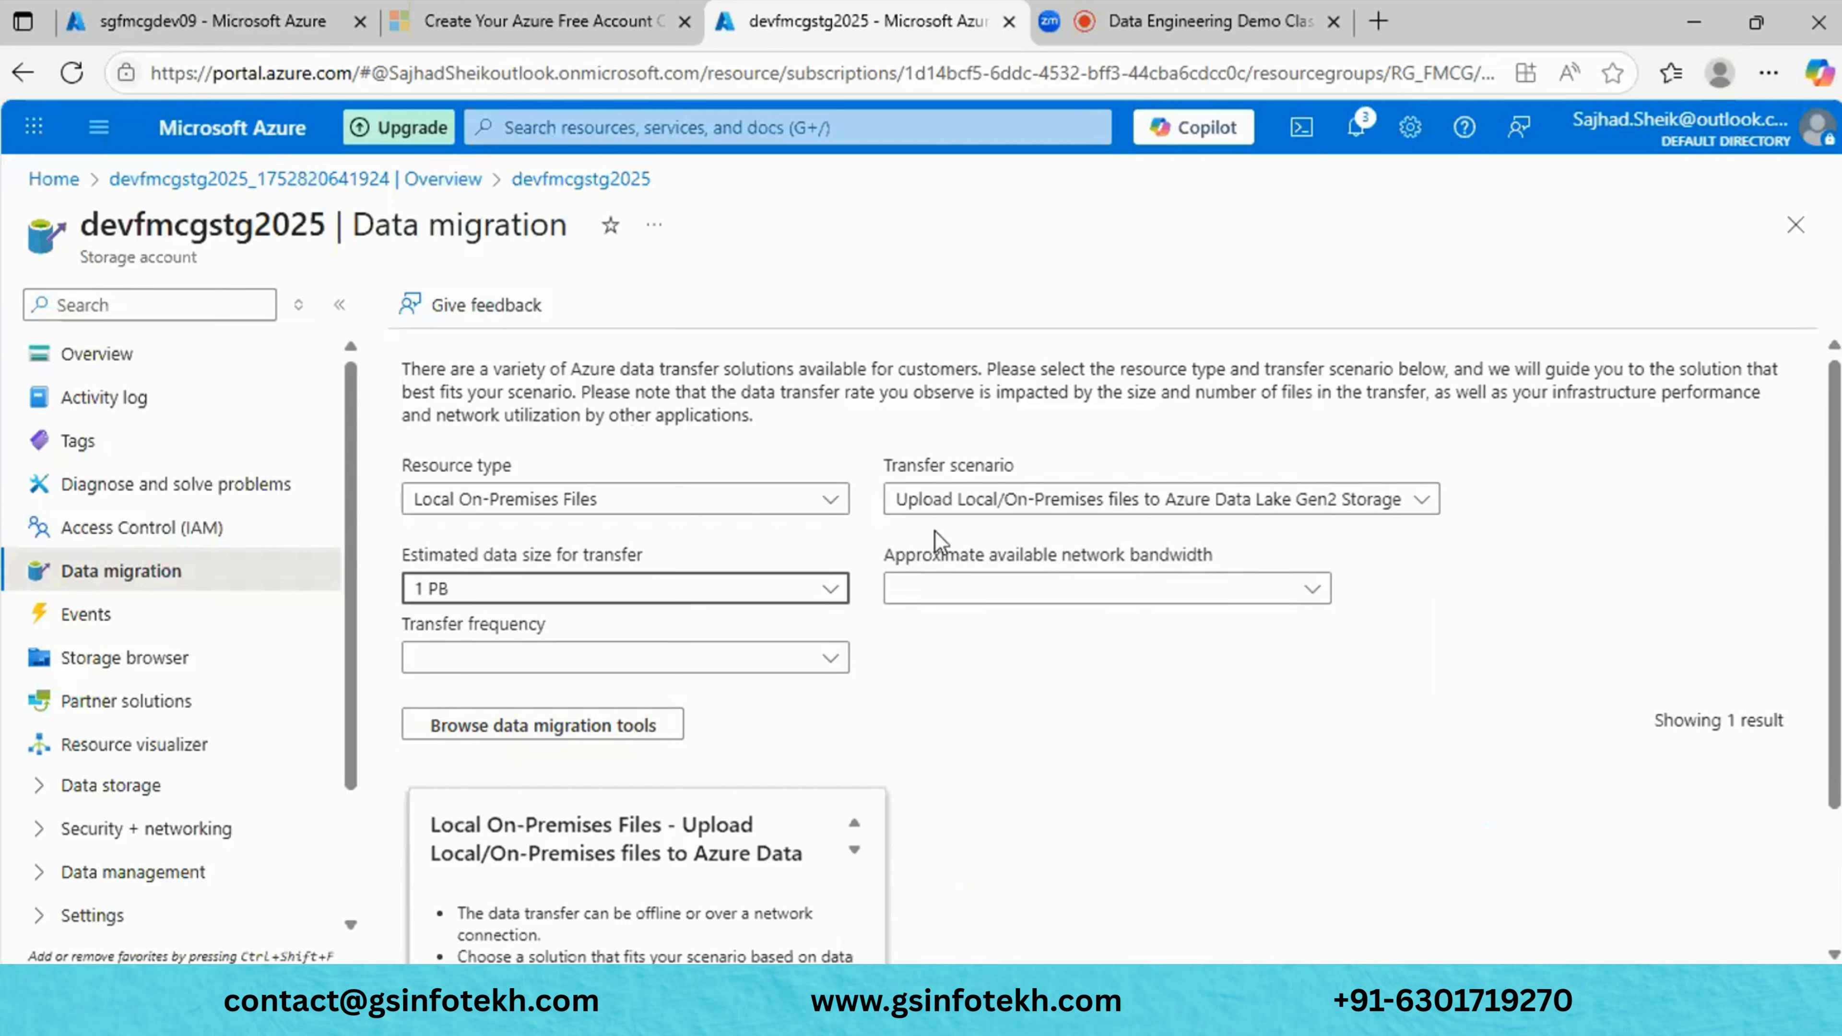
{"action": "left_click", "coordinate": [947, 593]}
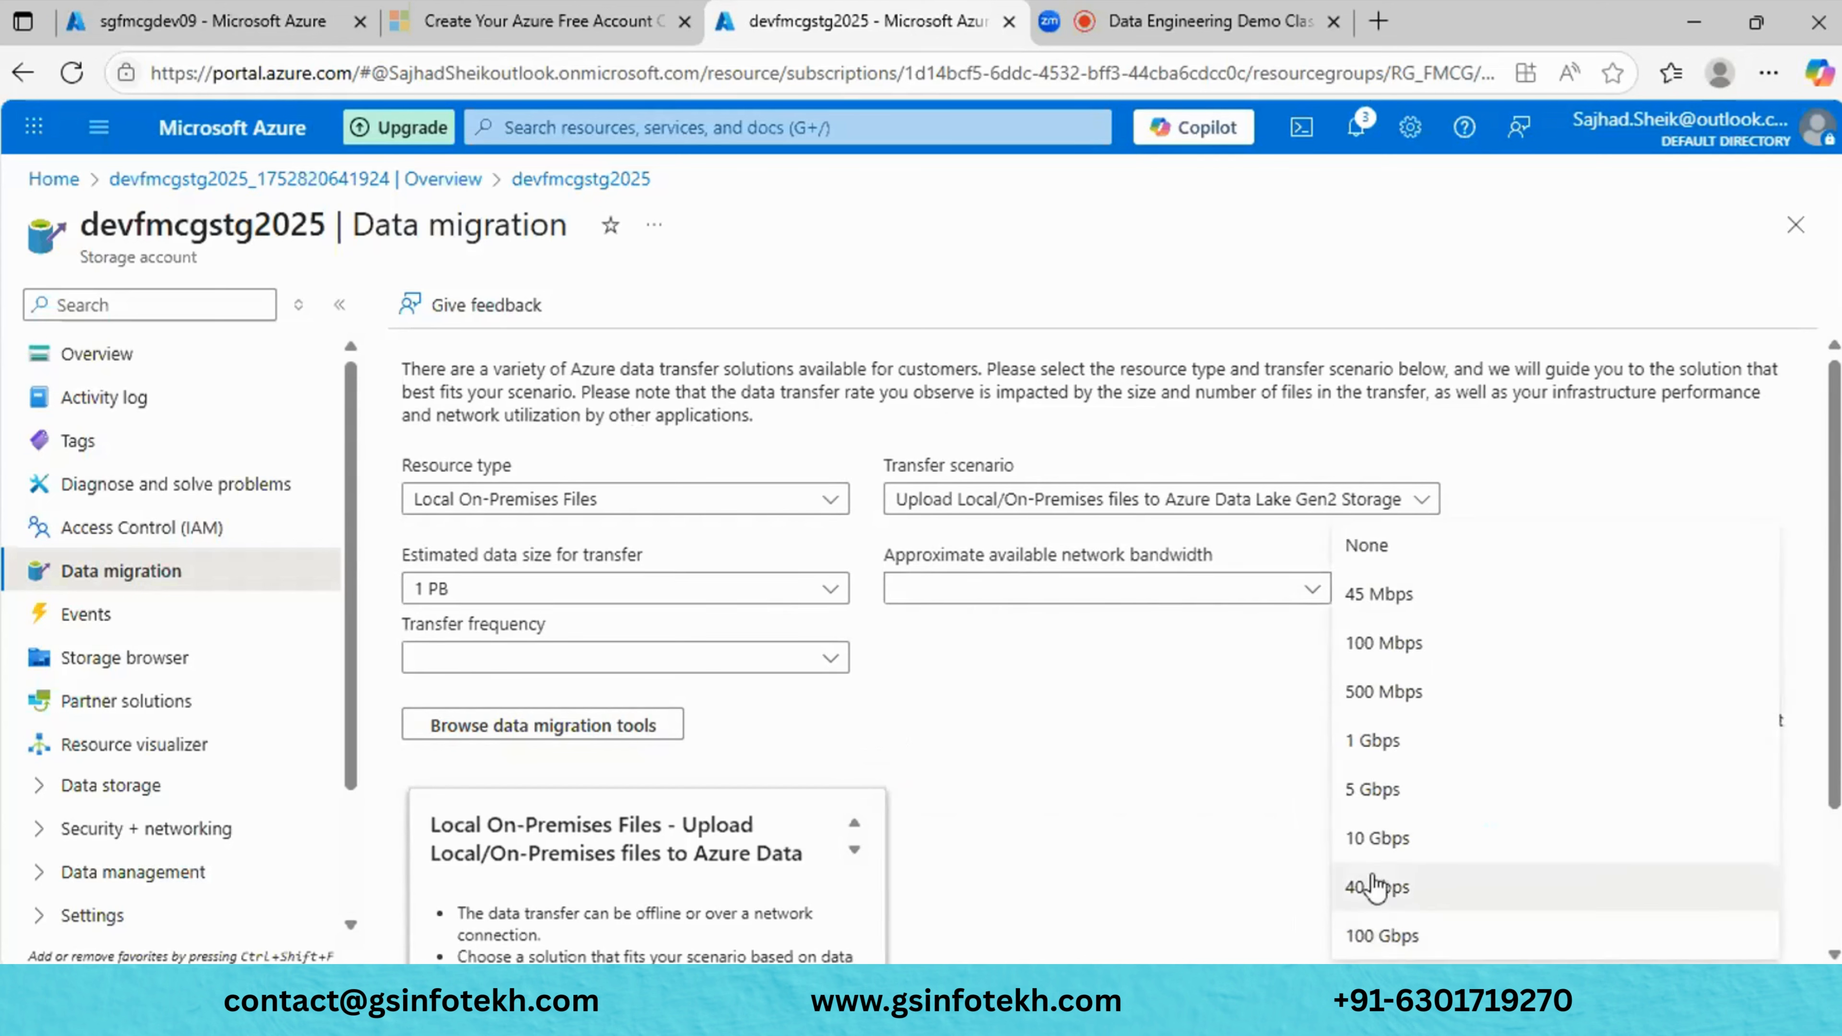
{"action": "left_click", "coordinate": [1376, 934]}
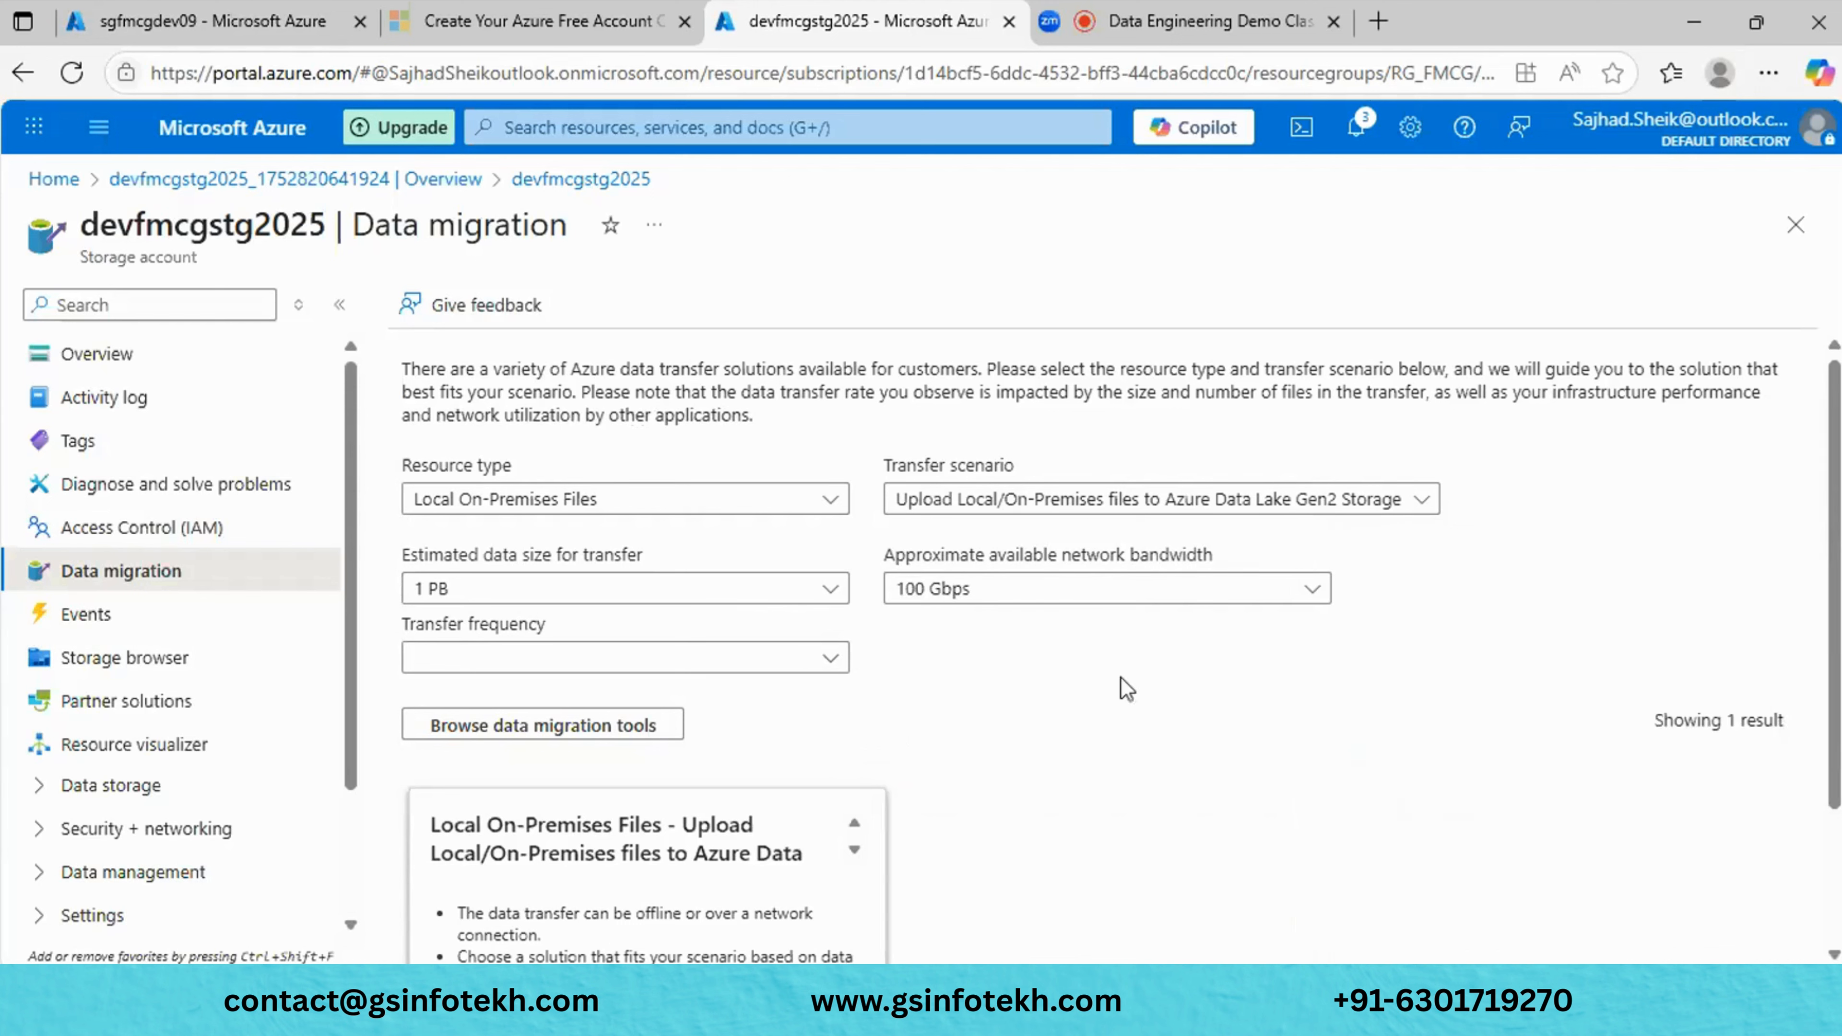
{"action": "left_click", "coordinate": [758, 658]}
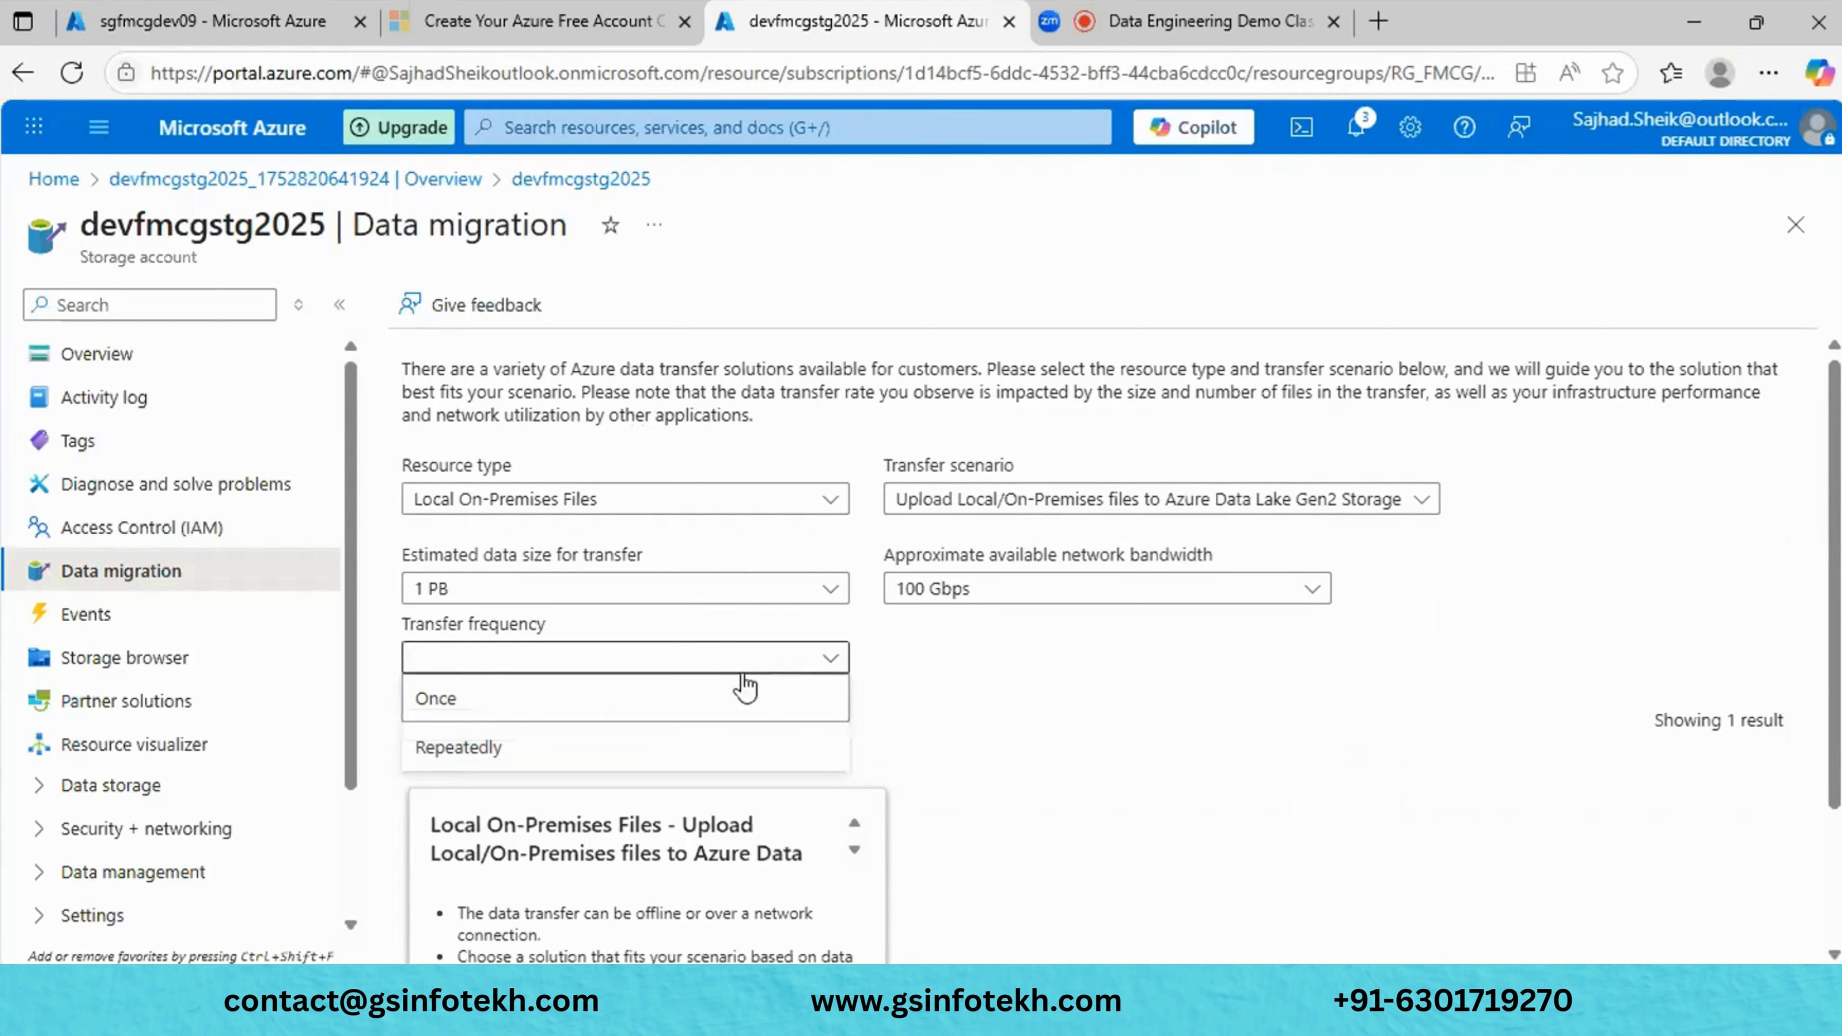
{"action": "left_click", "coordinate": [708, 700]}
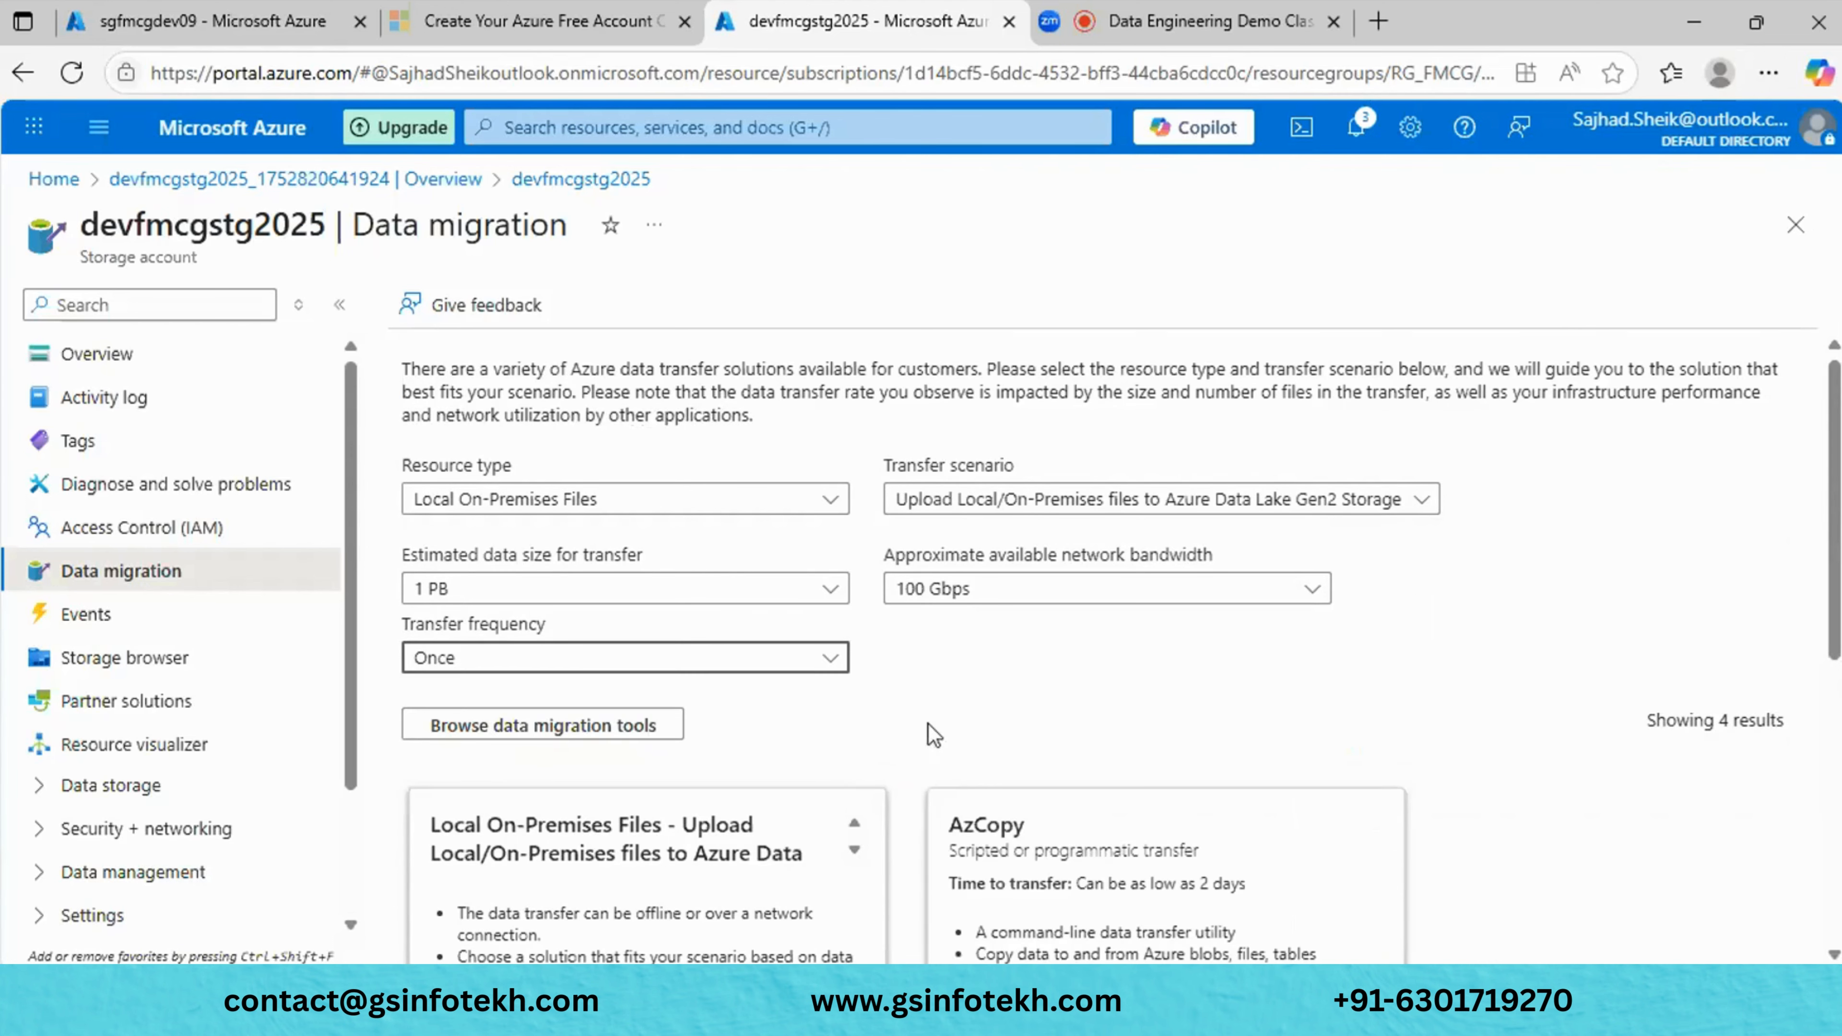
Review the recommended data migration solutions for the on-premises upload, including their transfer times and best uses.
{"action": "scroll", "coordinate": [928, 731], "scroll_direction": "down", "scroll_amount": 5}
{"action": "scroll", "coordinate": [928, 725], "scroll_direction": "down", "scroll_amount": 2}
{"action": "scroll", "coordinate": [928, 724], "scroll_direction": "up", "scroll_amount": 5}
{"action": "scroll", "coordinate": [934, 735], "scroll_direction": "down", "scroll_amount": 7}
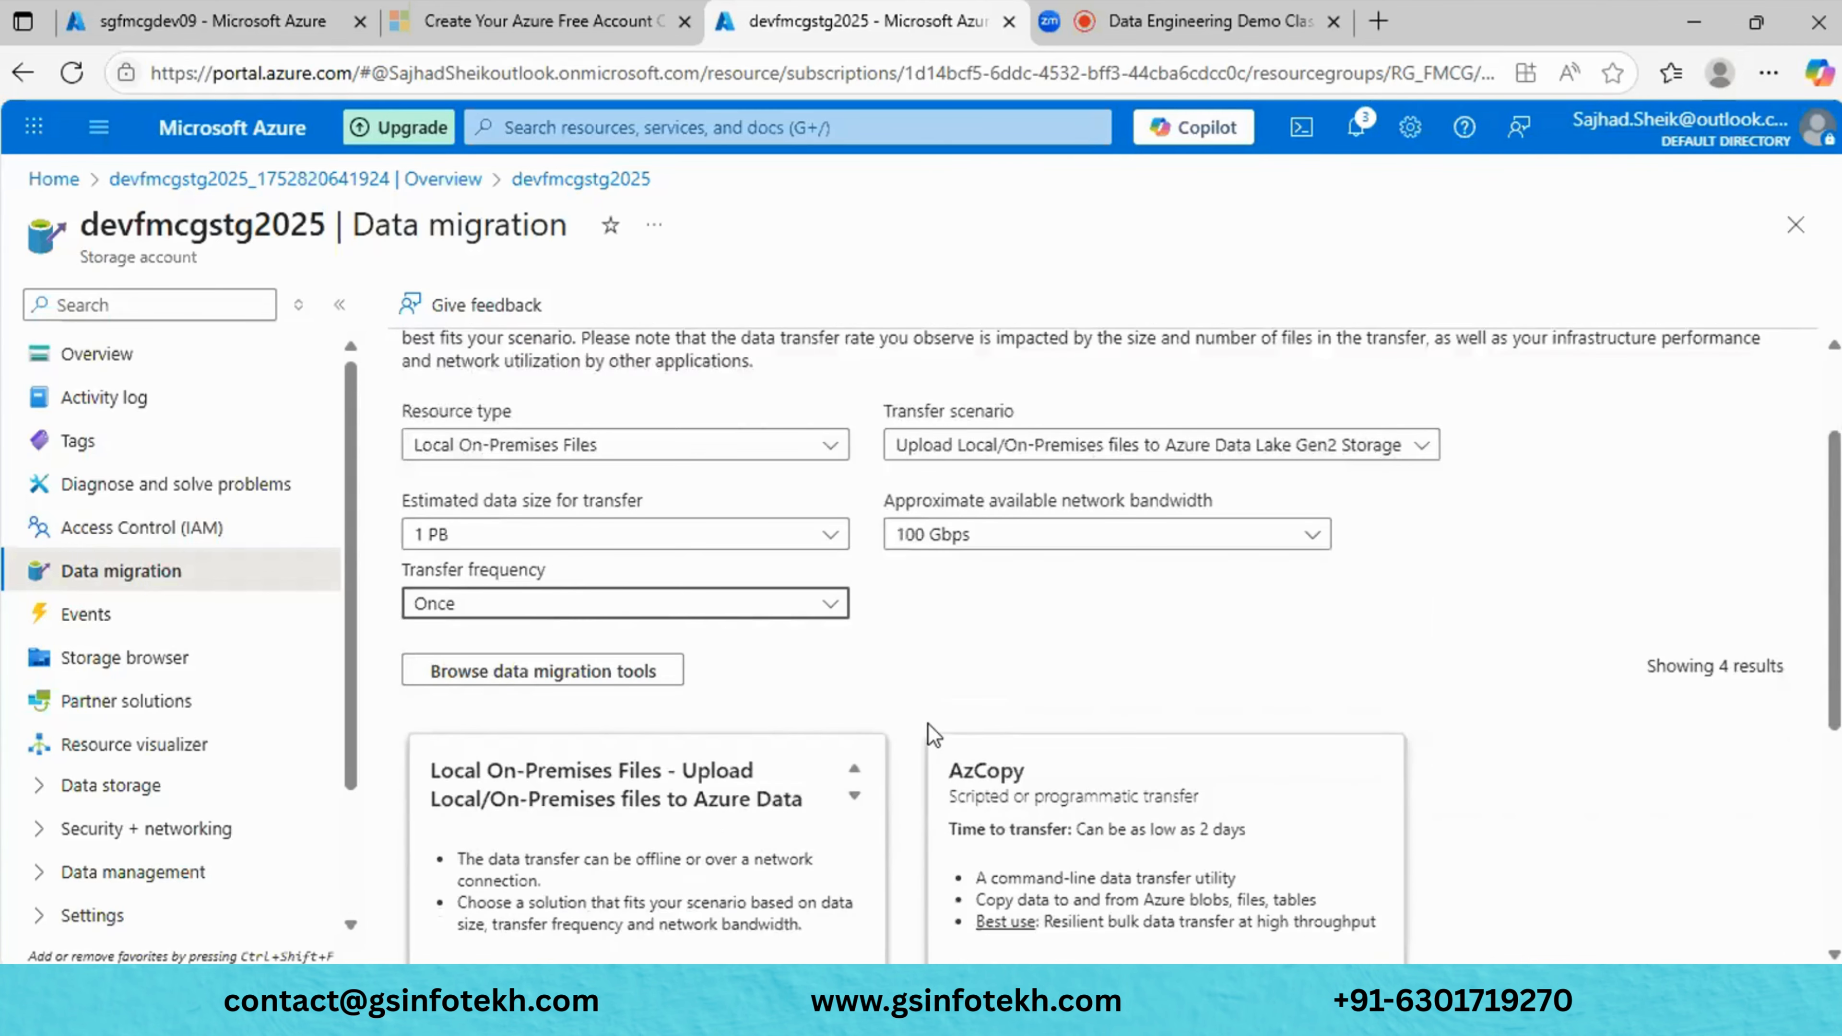
{"action": "scroll", "coordinate": [933, 735], "scroll_direction": "up", "scroll_amount": 2}
{"action": "scroll", "coordinate": [929, 726], "scroll_direction": "up", "scroll_amount": 1}
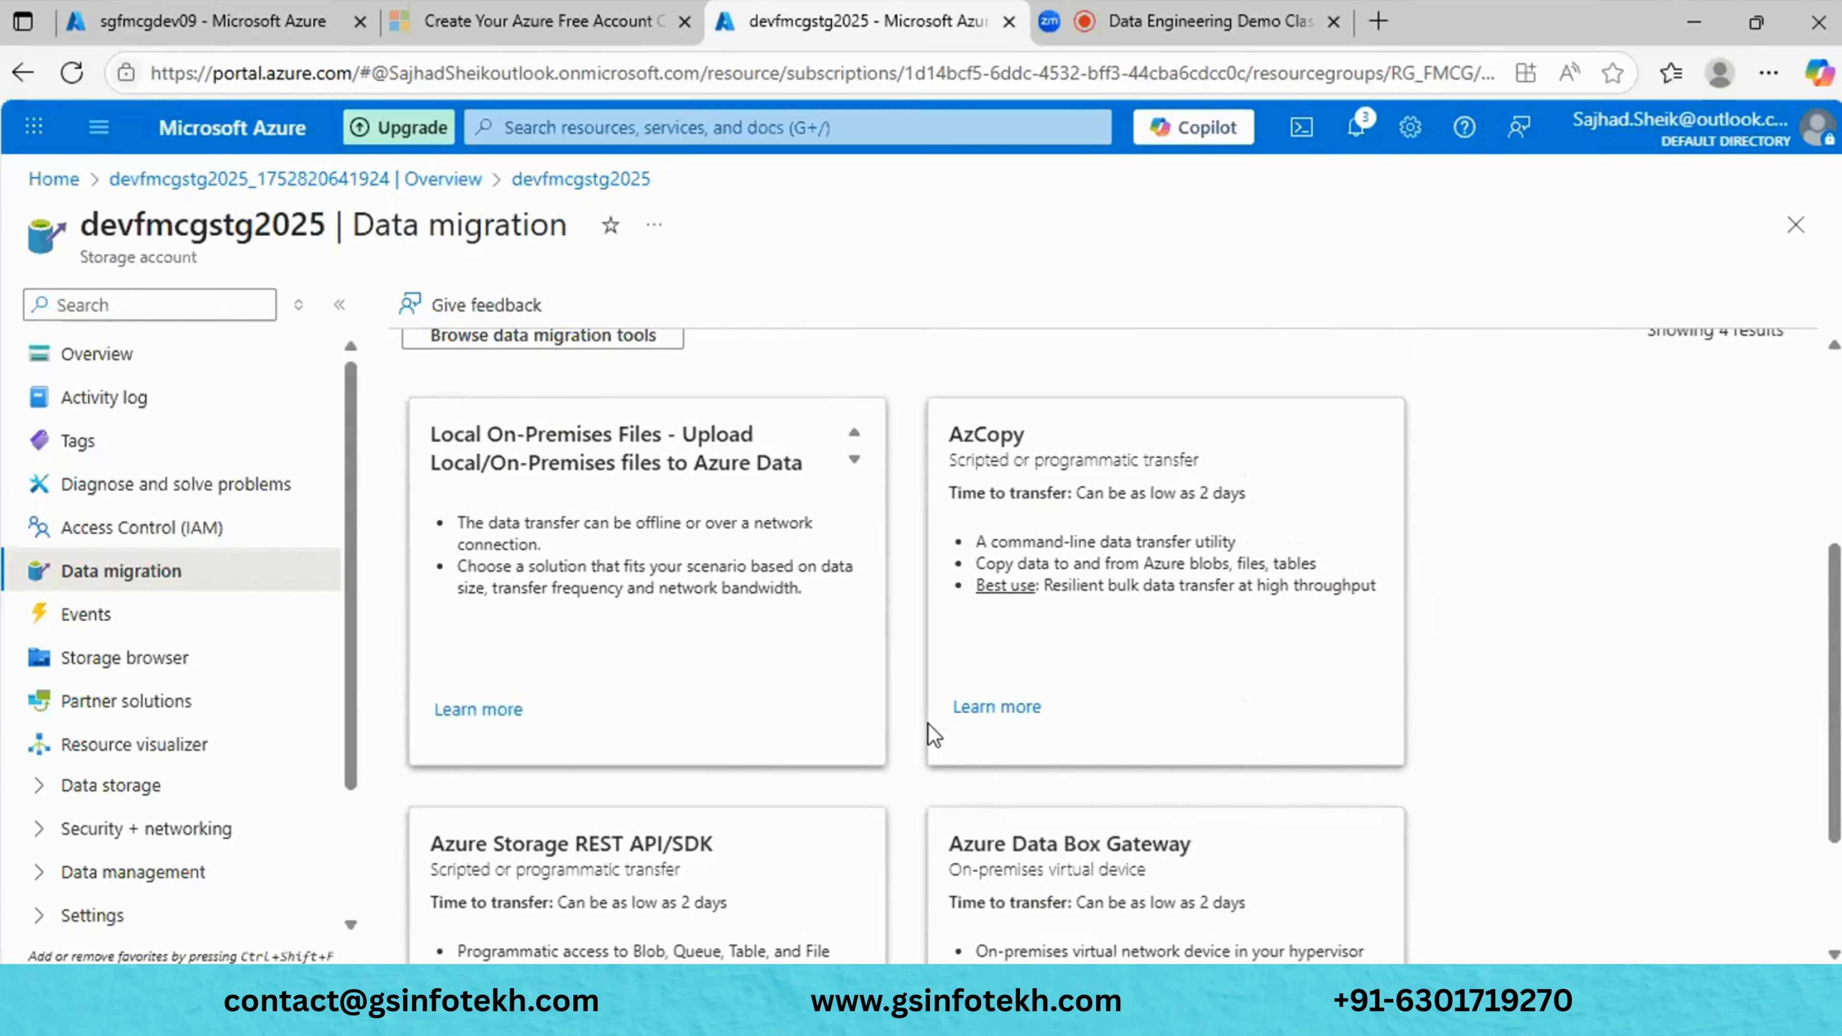
{"action": "scroll", "coordinate": [928, 726], "scroll_direction": "down", "scroll_amount": 3}
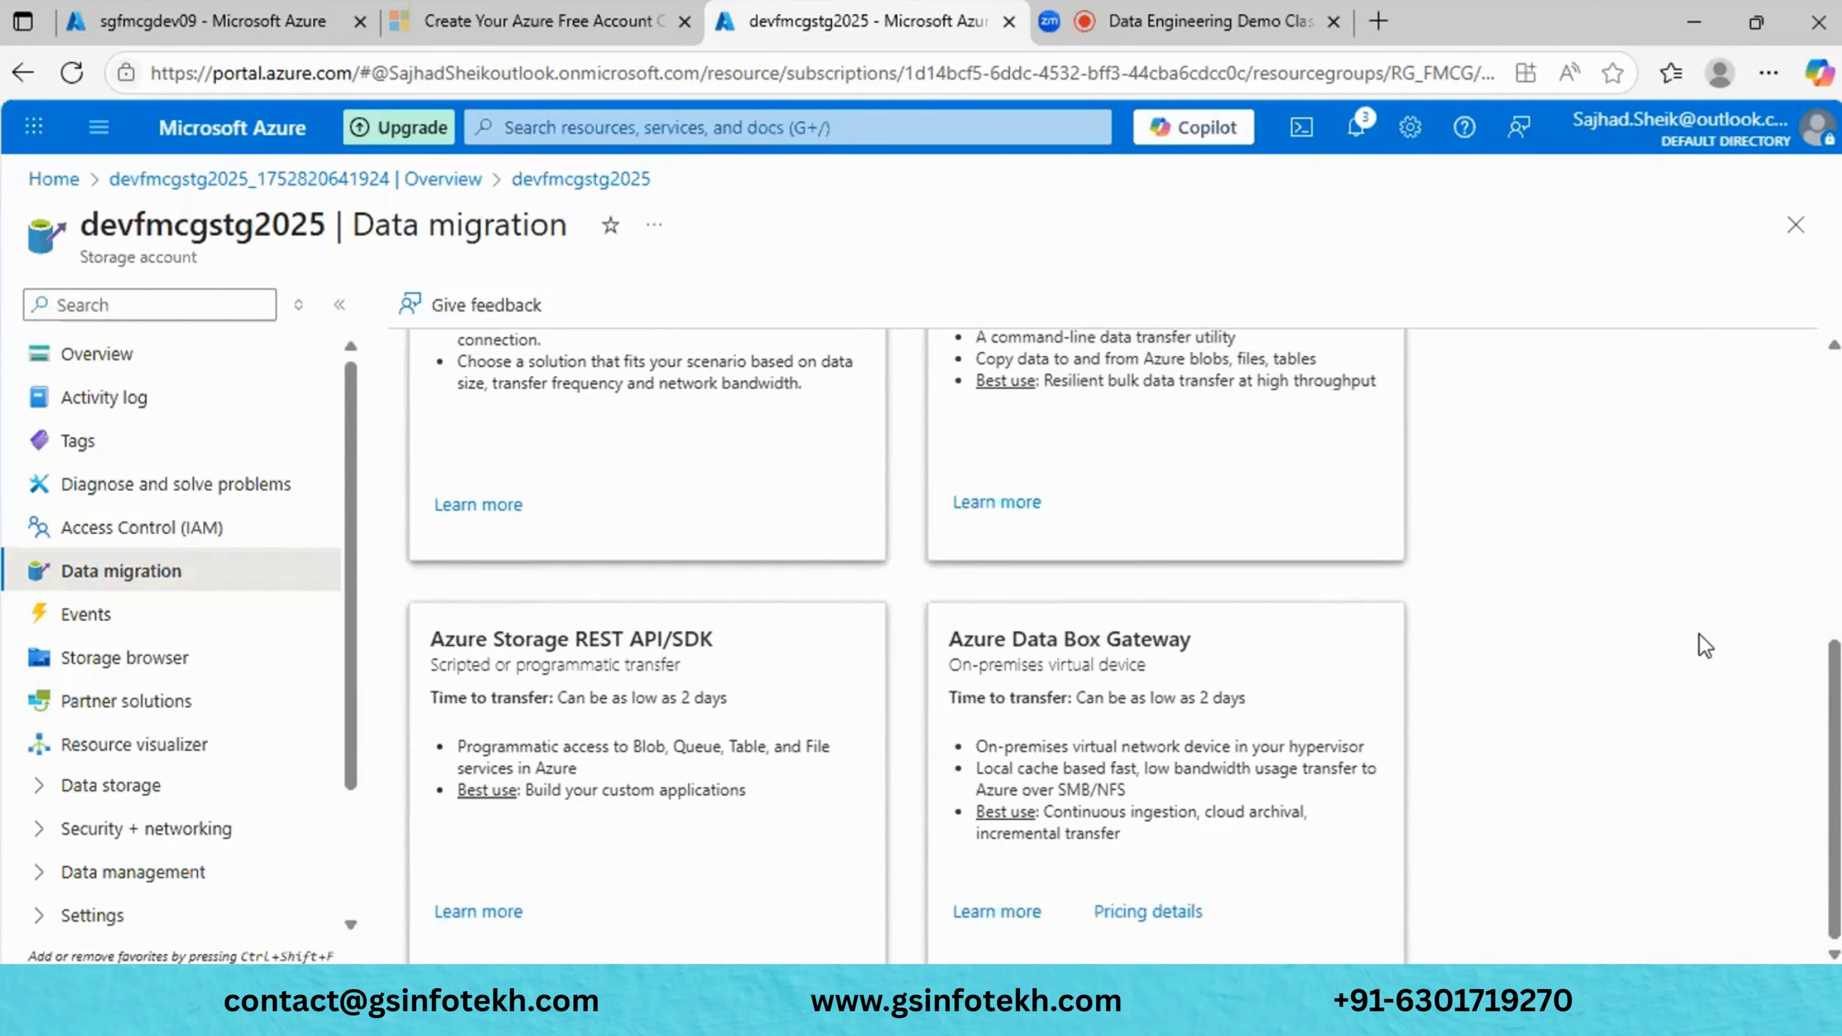
Set the approximate available network bandwidth for the data migration to 10 Gbps.
{"action": "scroll", "coordinate": [1710, 639], "scroll_direction": "up", "scroll_amount": 4}
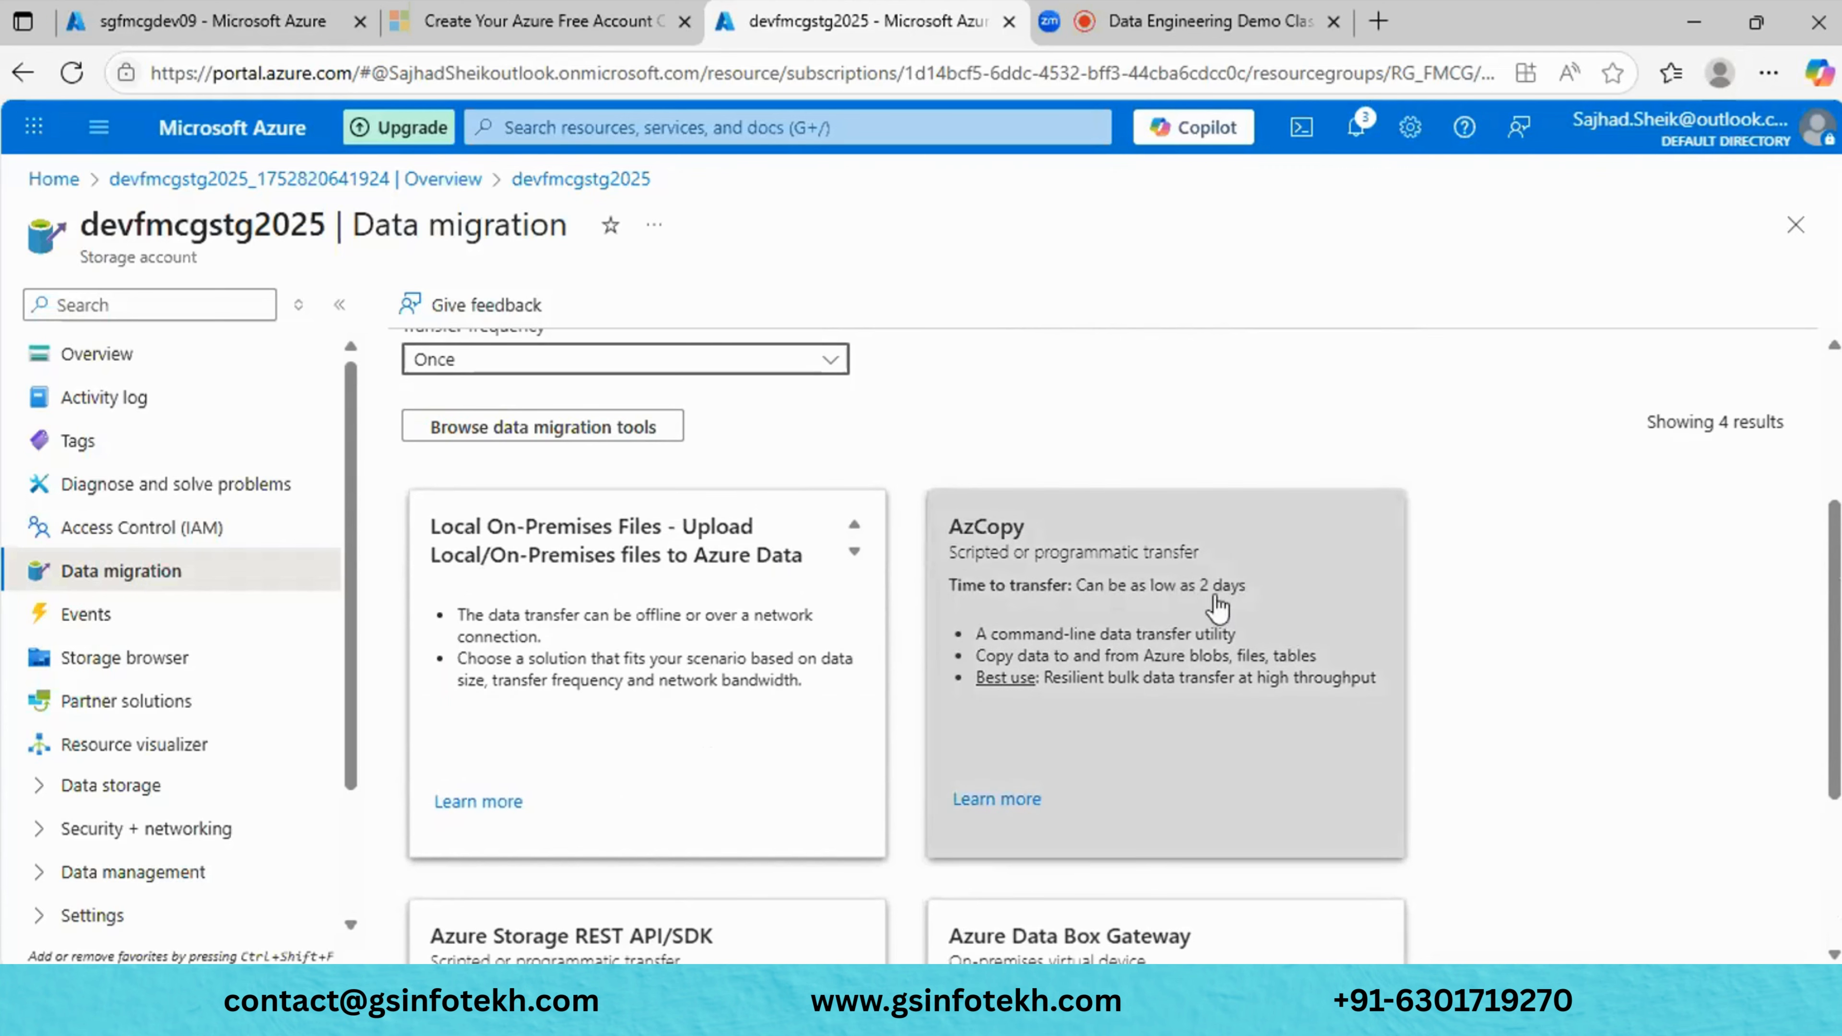
{"action": "scroll", "coordinate": [1557, 701], "scroll_direction": "down", "scroll_amount": 4}
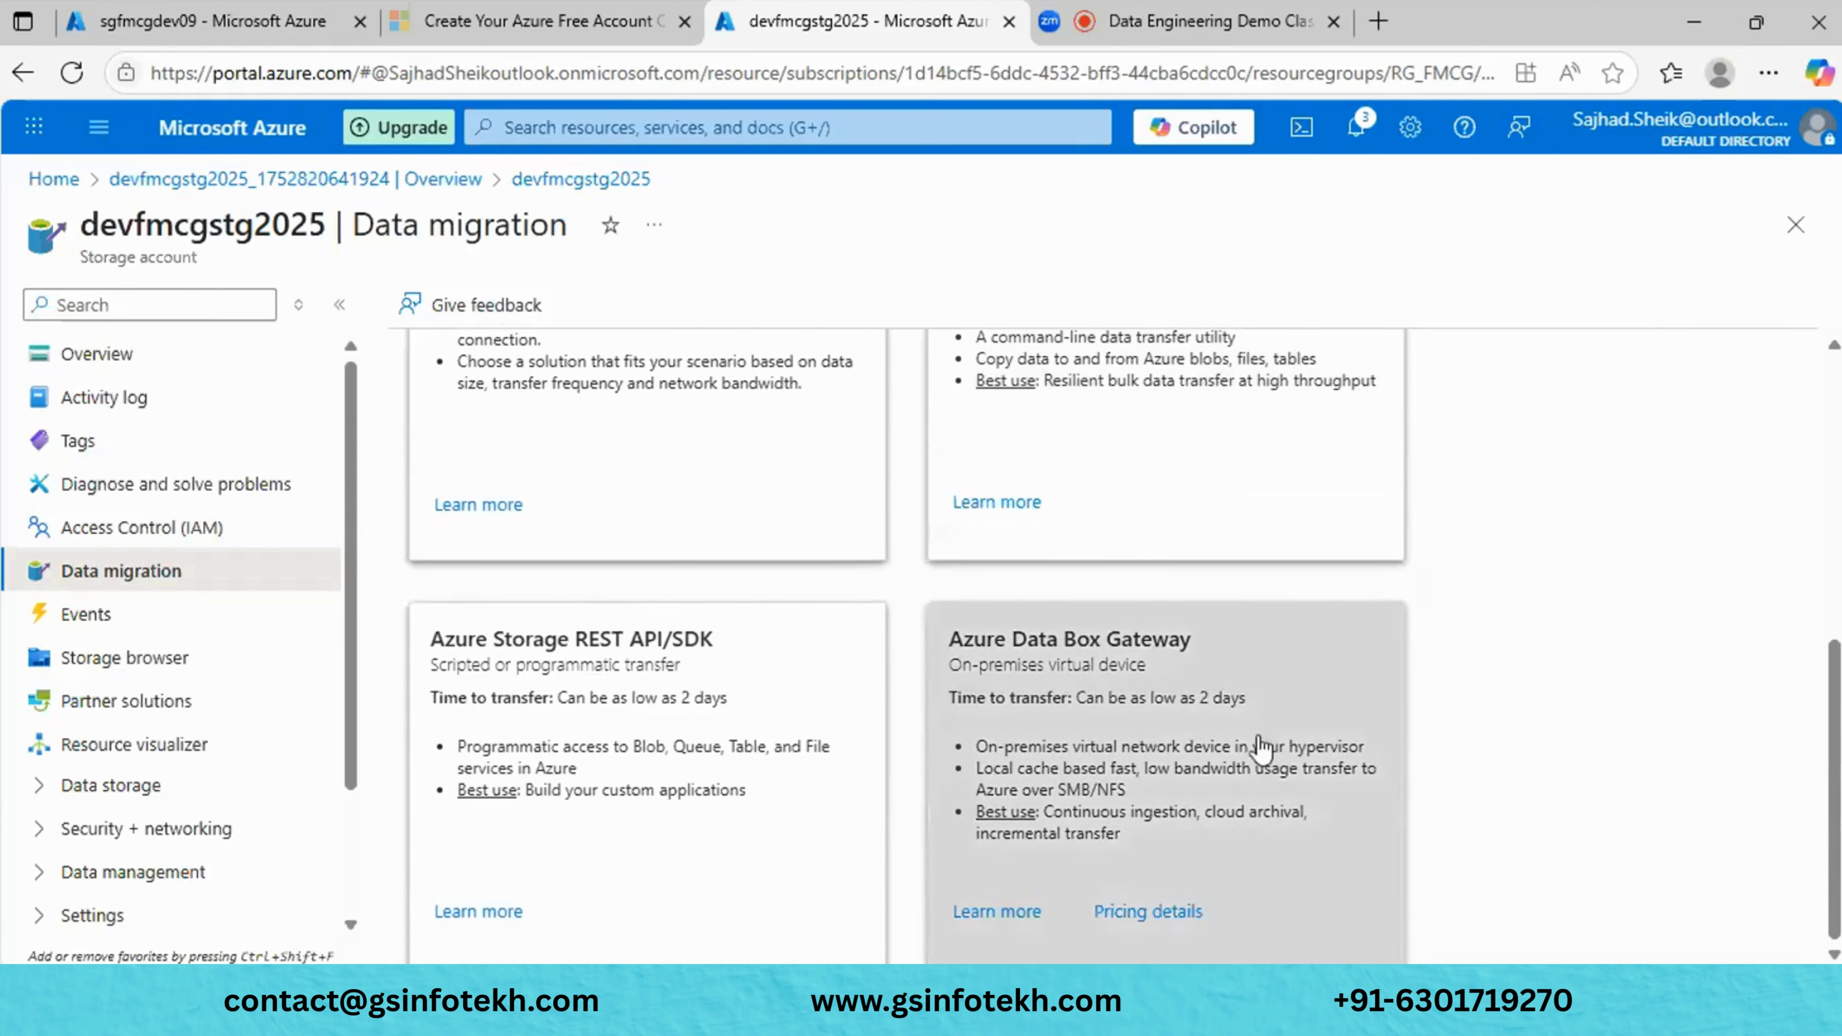
{"action": "scroll", "coordinate": [1295, 638], "scroll_direction": "up", "scroll_amount": 8}
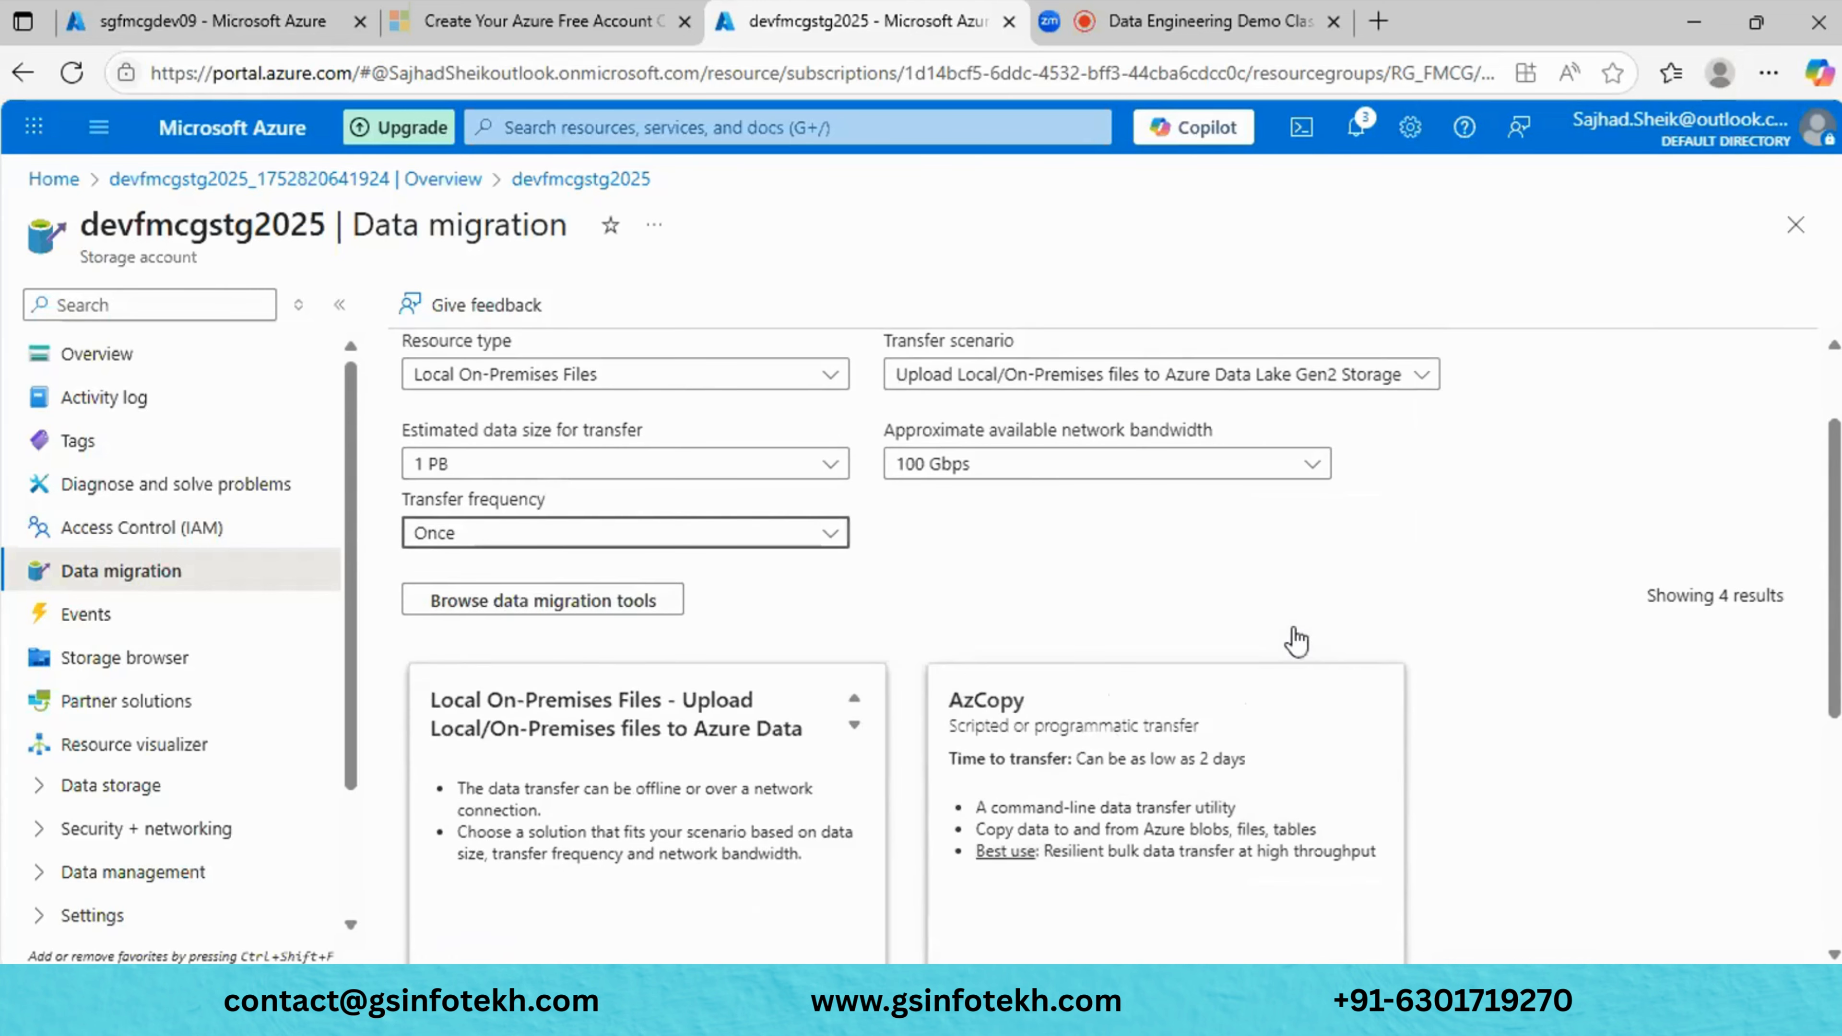
{"action": "left_click", "coordinate": [1079, 602]}
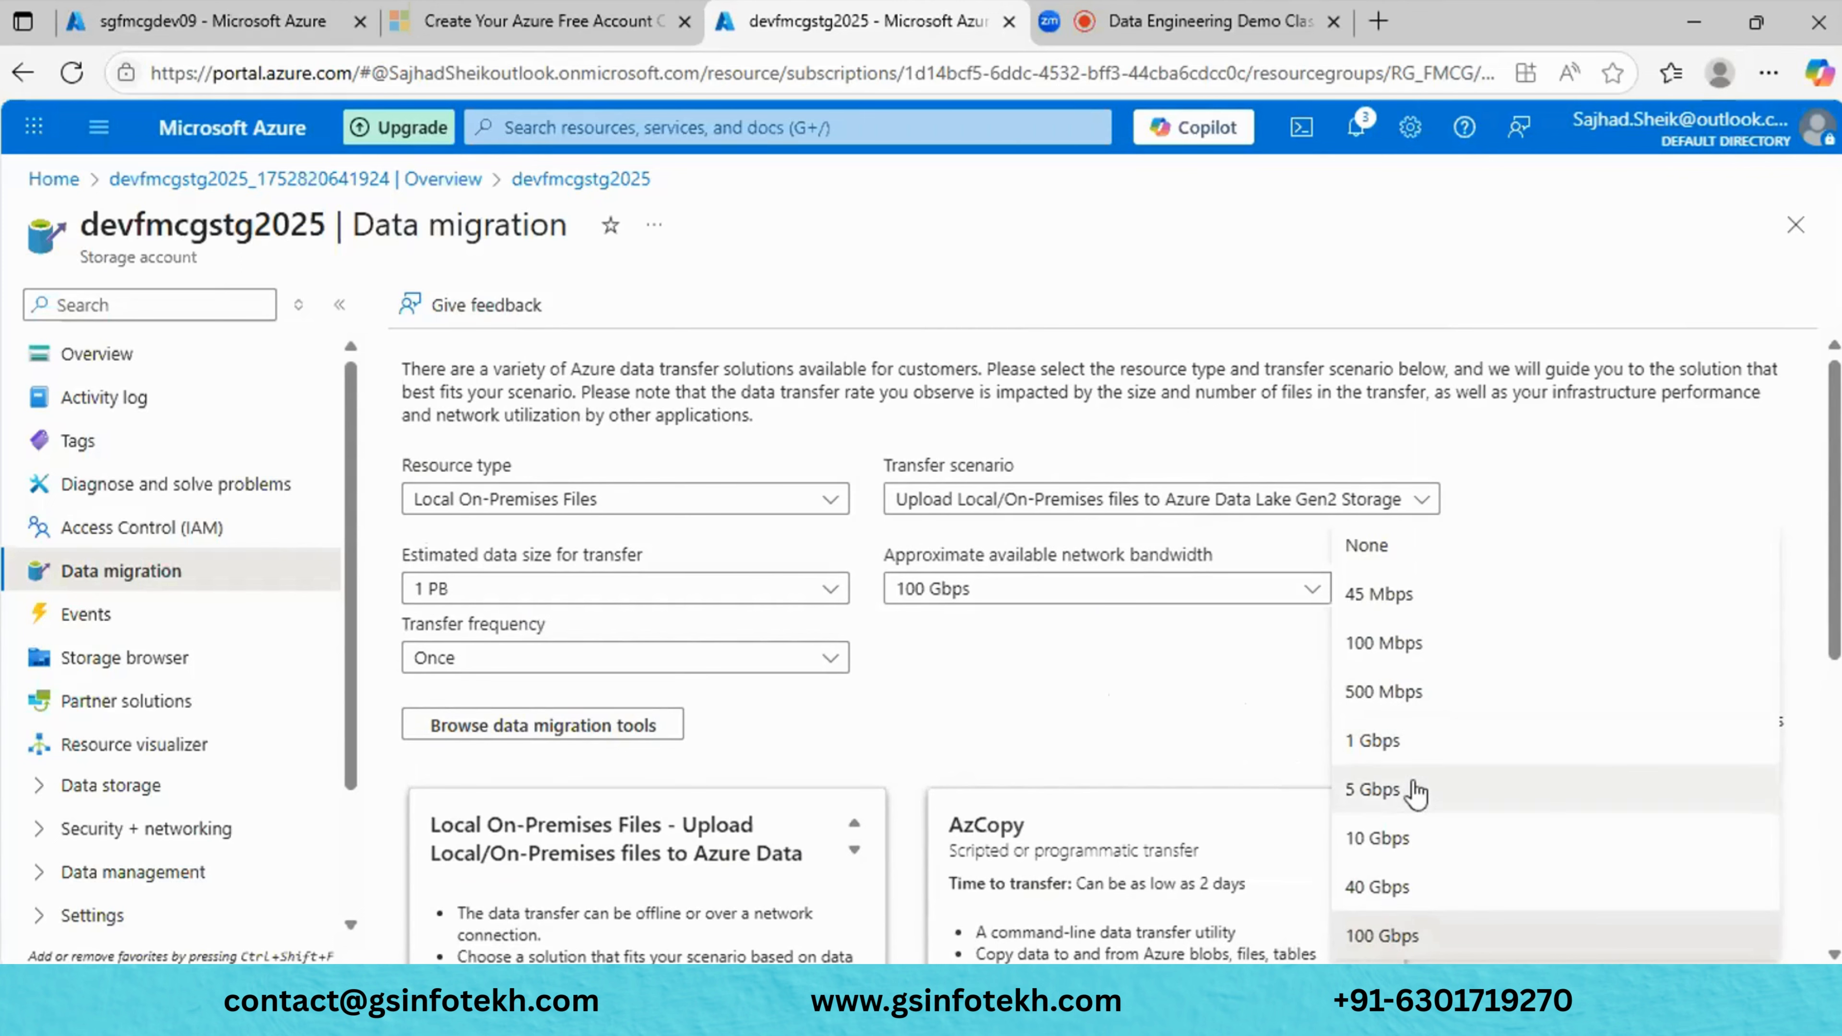
{"action": "left_click", "coordinate": [1405, 836]}
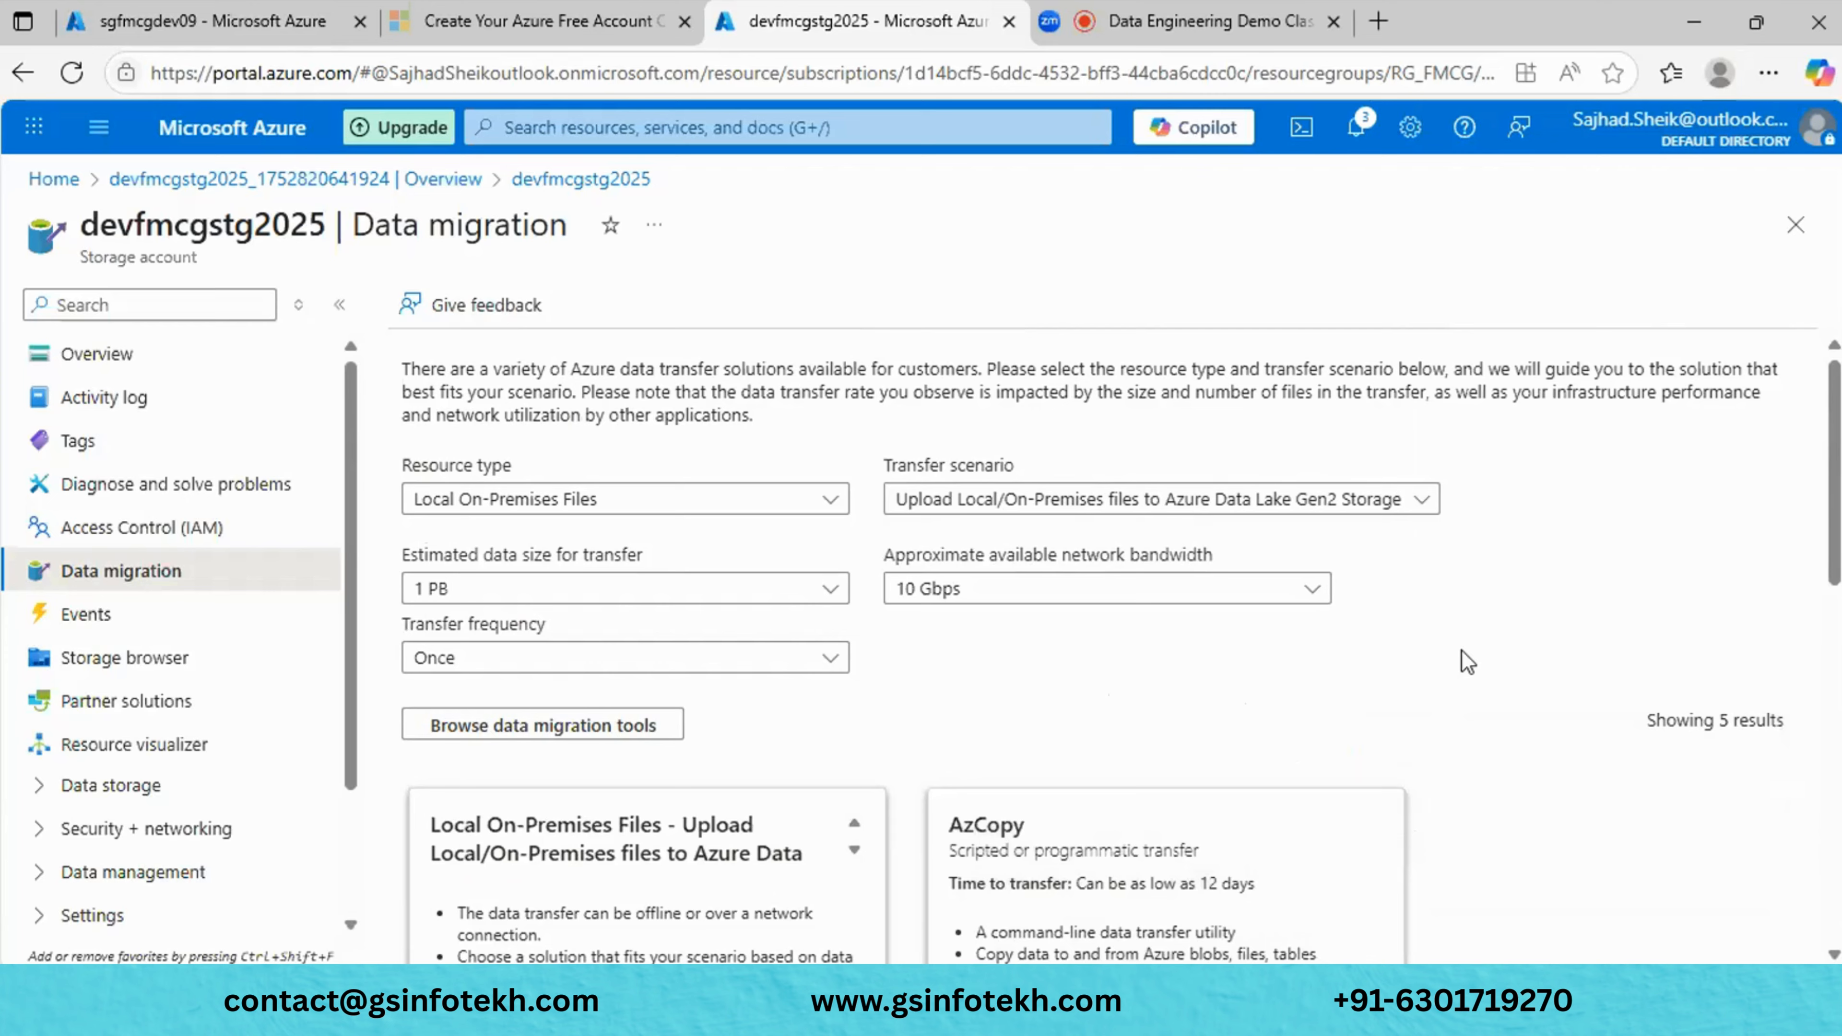
Review the transfer times and best uses of the migration solutions recommended for the 10 Gbps bandwidth.
{"action": "scroll", "coordinate": [1465, 660], "scroll_direction": "down", "scroll_amount": 4}
{"action": "scroll", "coordinate": [1465, 660], "scroll_direction": "down", "scroll_amount": 1}
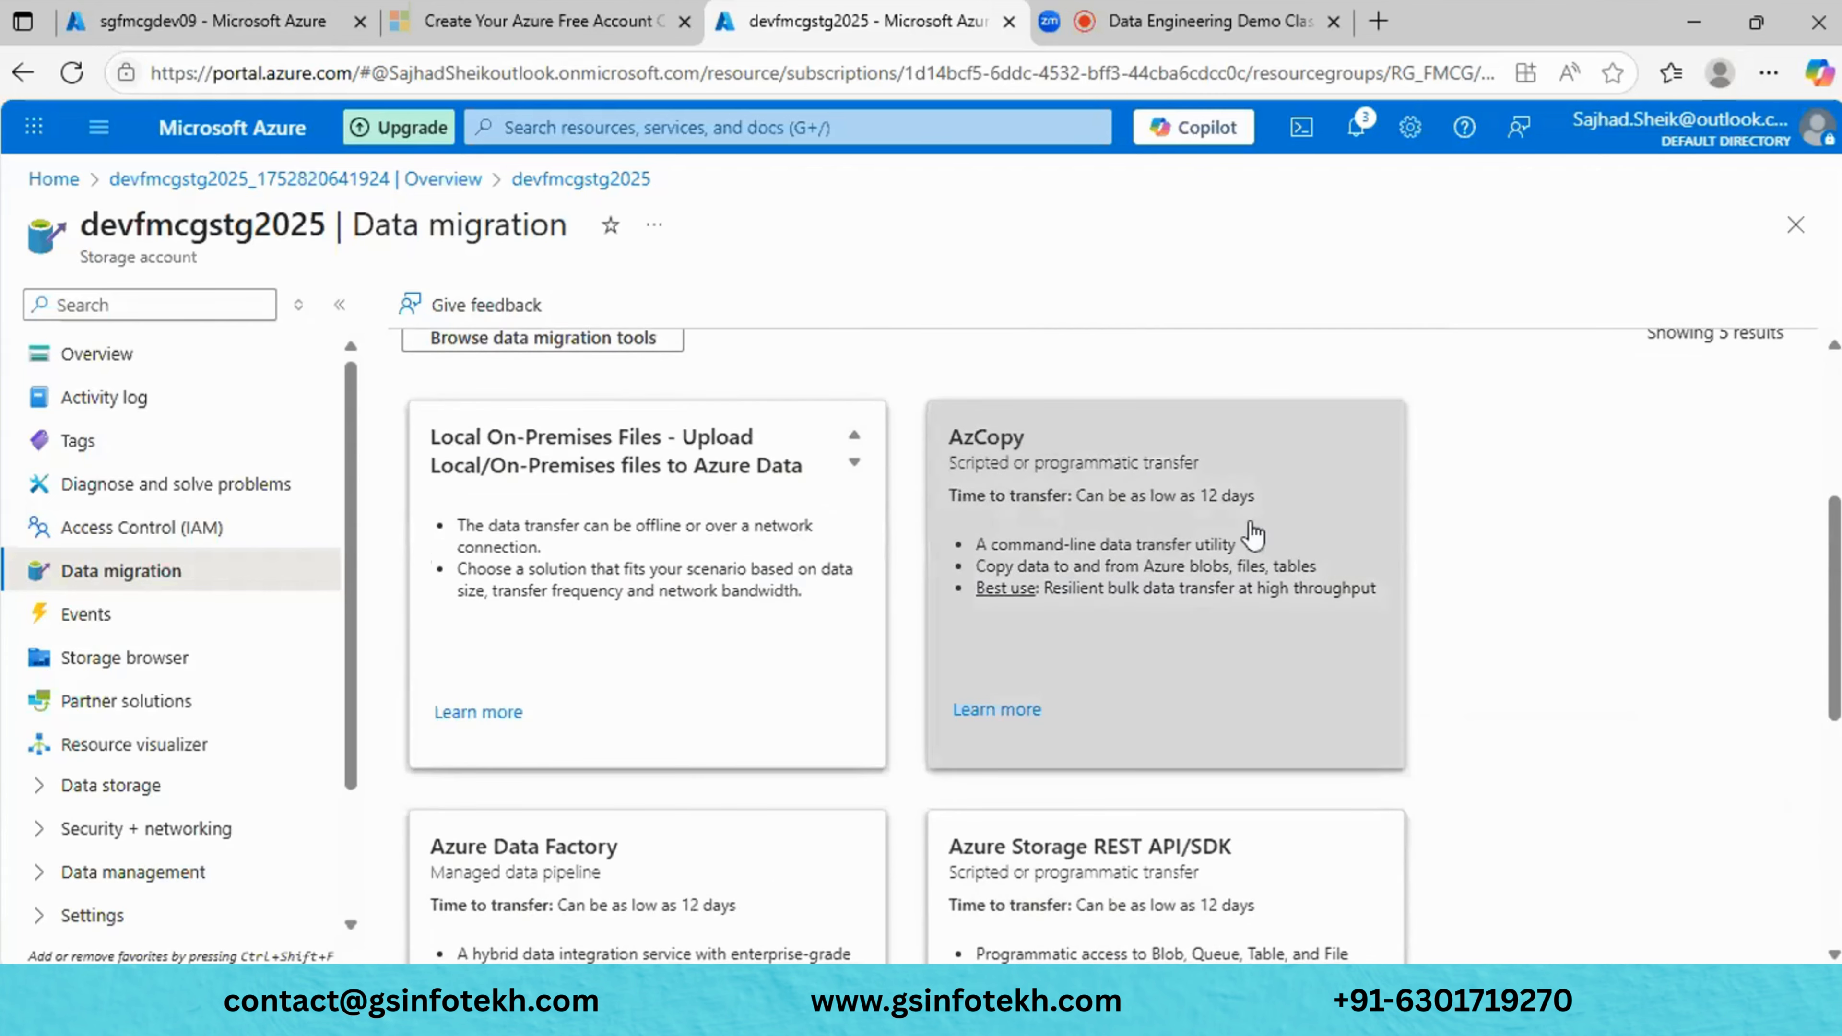
{"action": "scroll", "coordinate": [1487, 644], "scroll_direction": "down", "scroll_amount": 3}
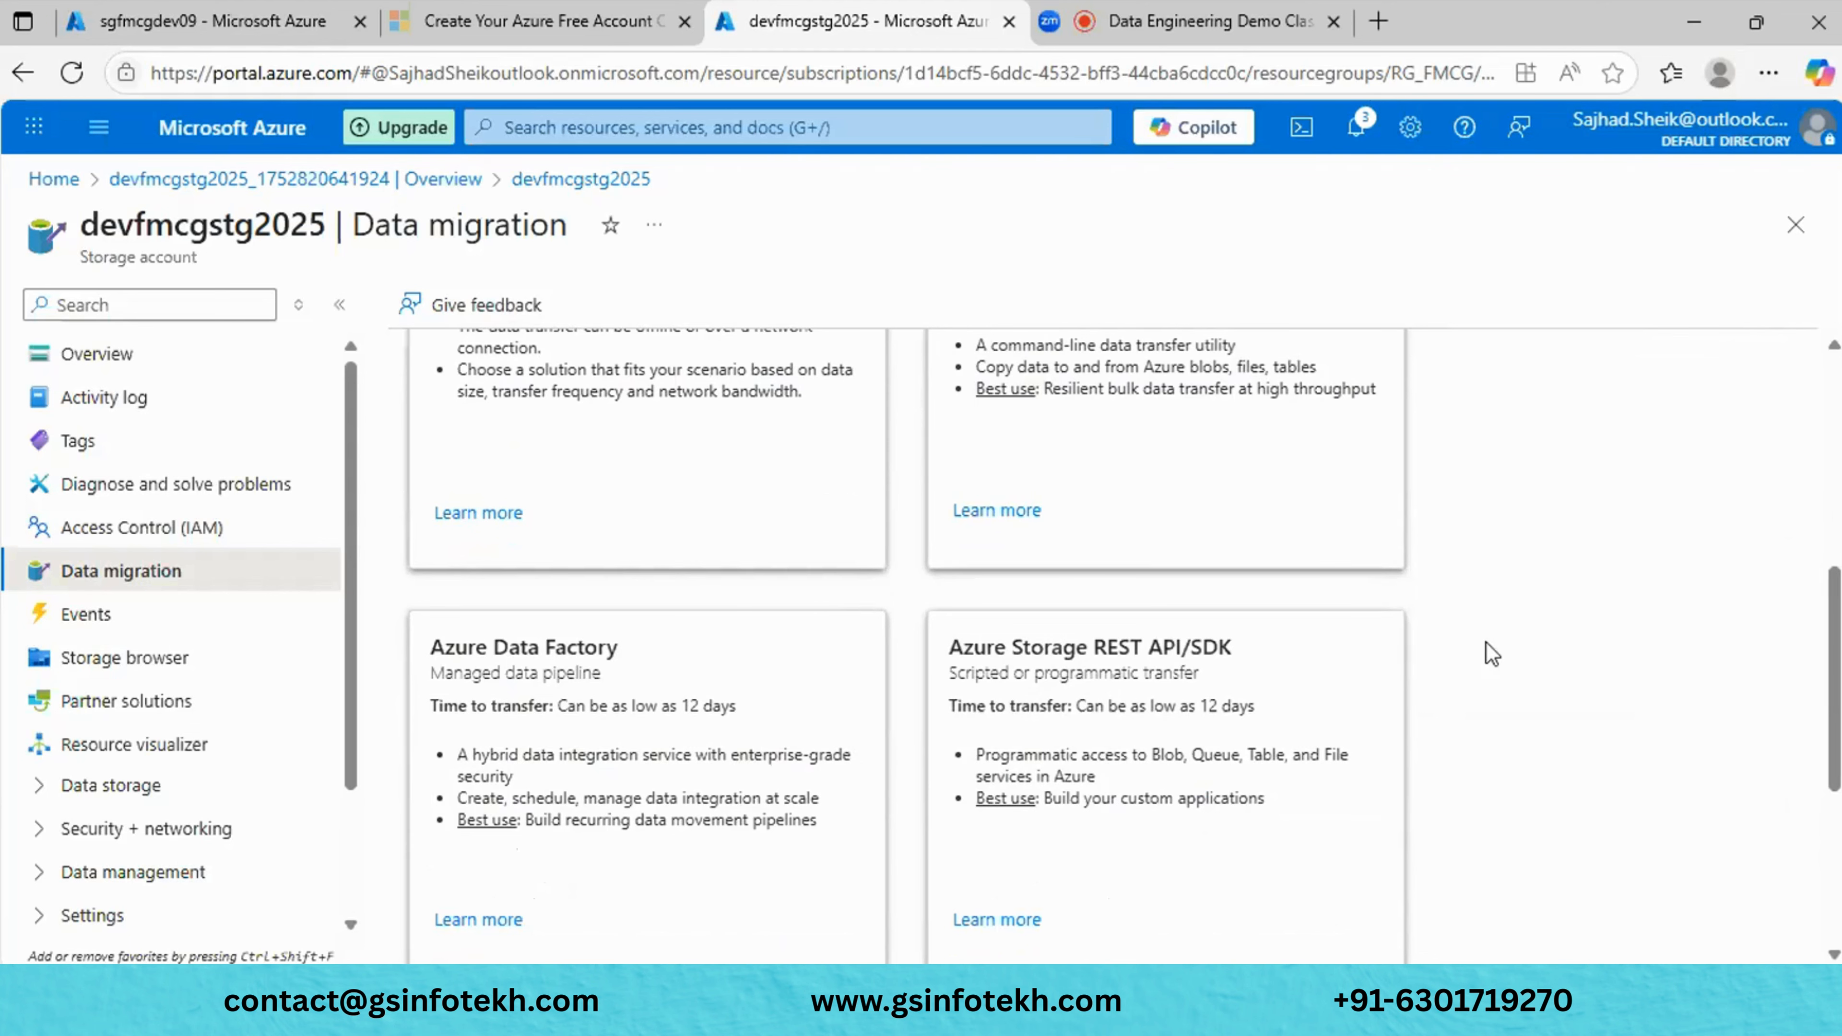
{"action": "scroll", "coordinate": [1511, 640], "scroll_direction": "up", "scroll_amount": 4}
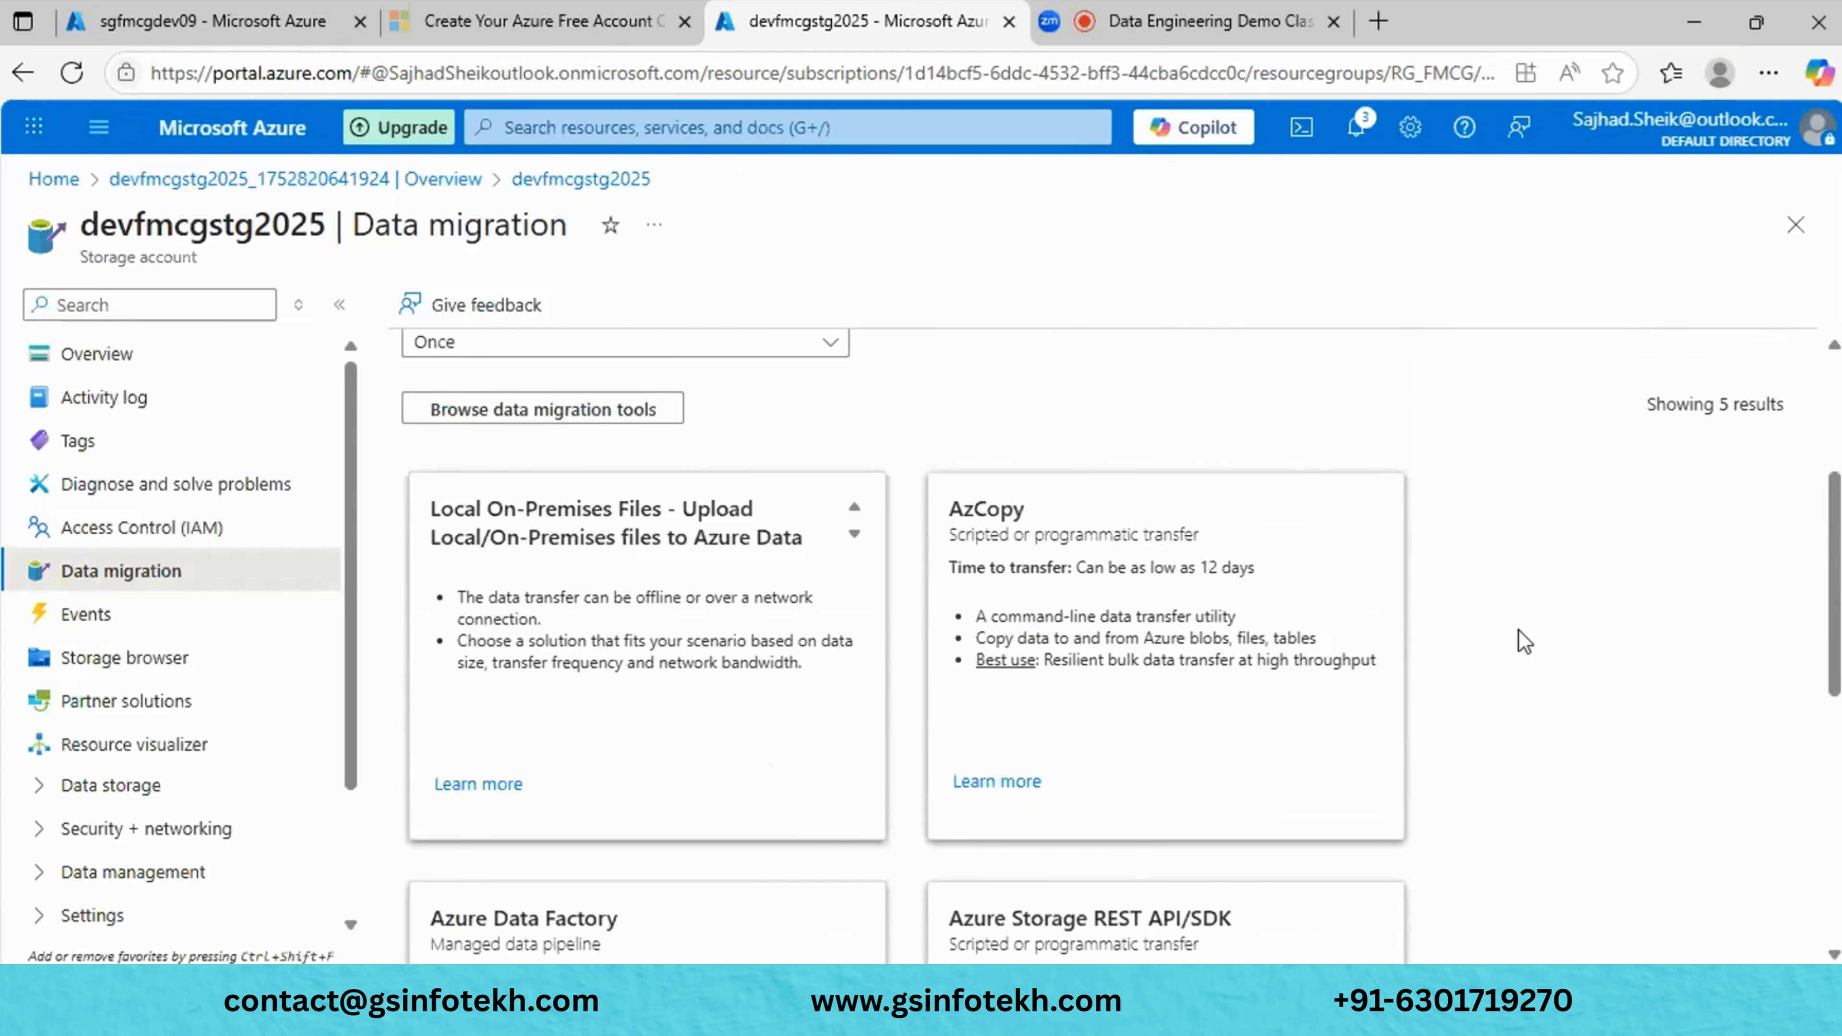
{"action": "scroll", "coordinate": [1515, 642], "scroll_direction": "down", "scroll_amount": 5}
{"action": "scroll", "coordinate": [1519, 645], "scroll_direction": "down", "scroll_amount": 3}
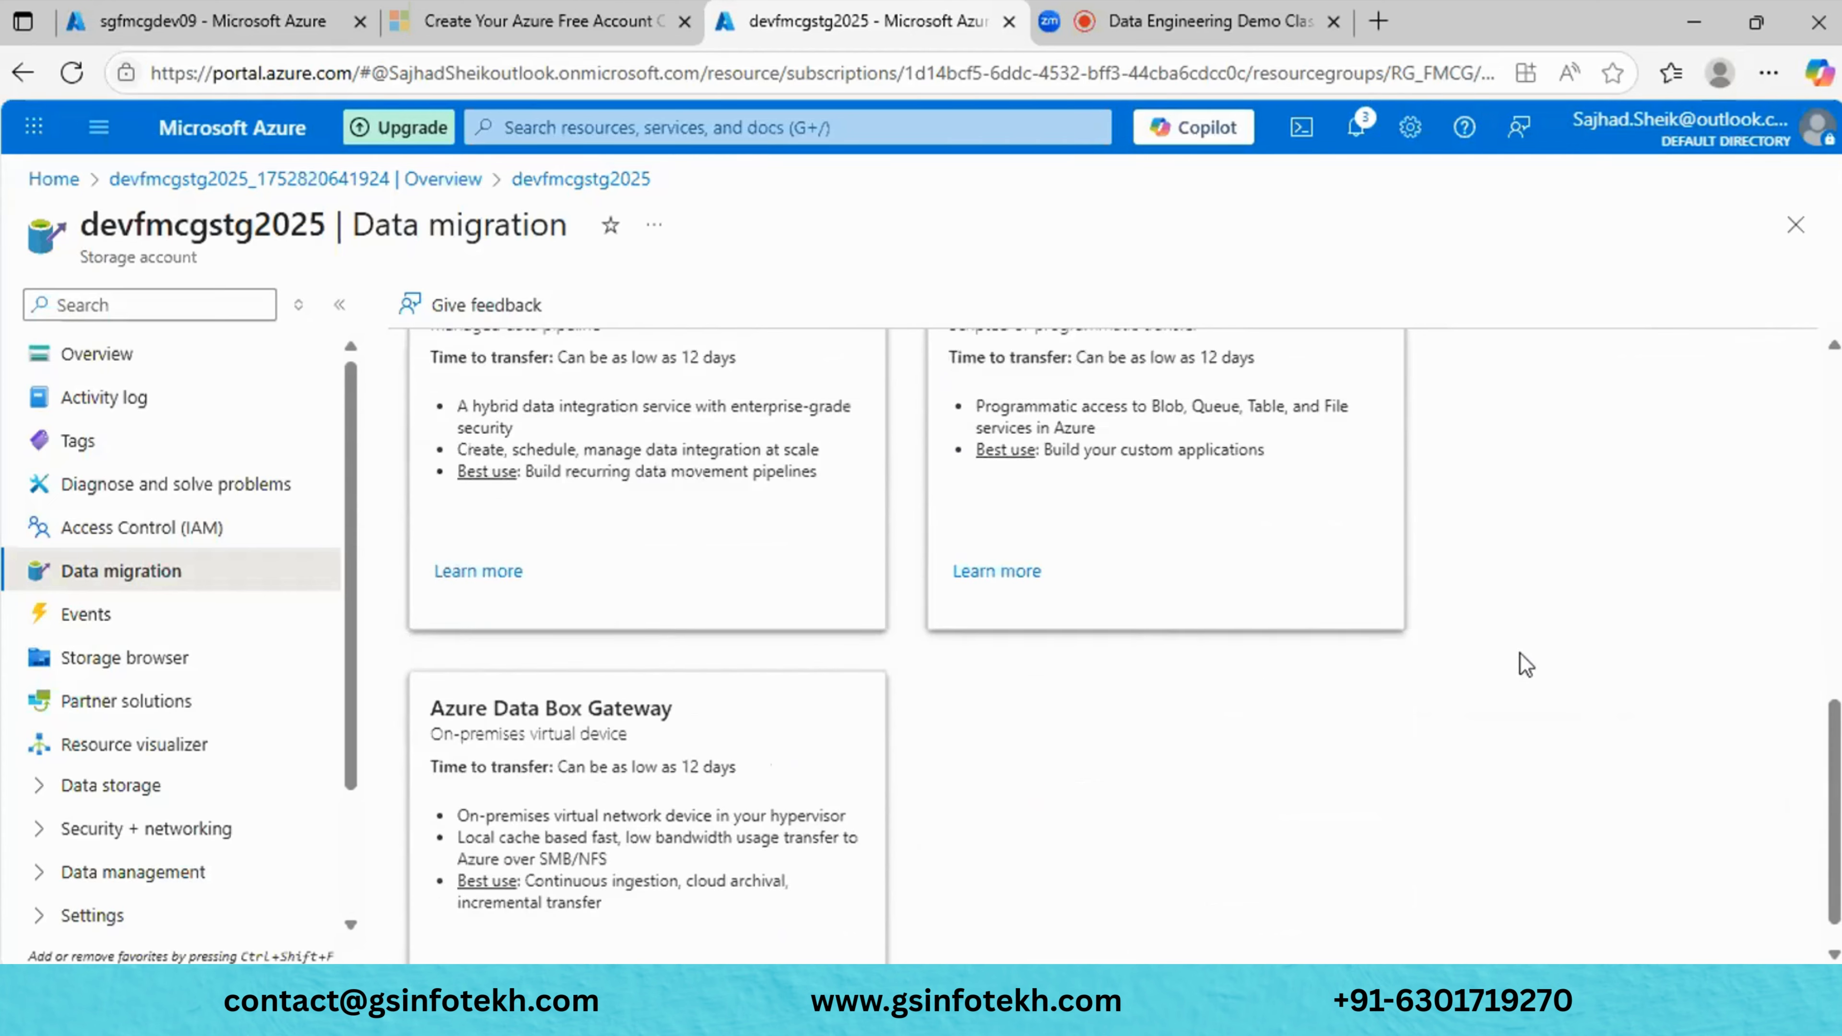
{"action": "scroll", "coordinate": [1493, 751], "scroll_direction": "up", "scroll_amount": 12}
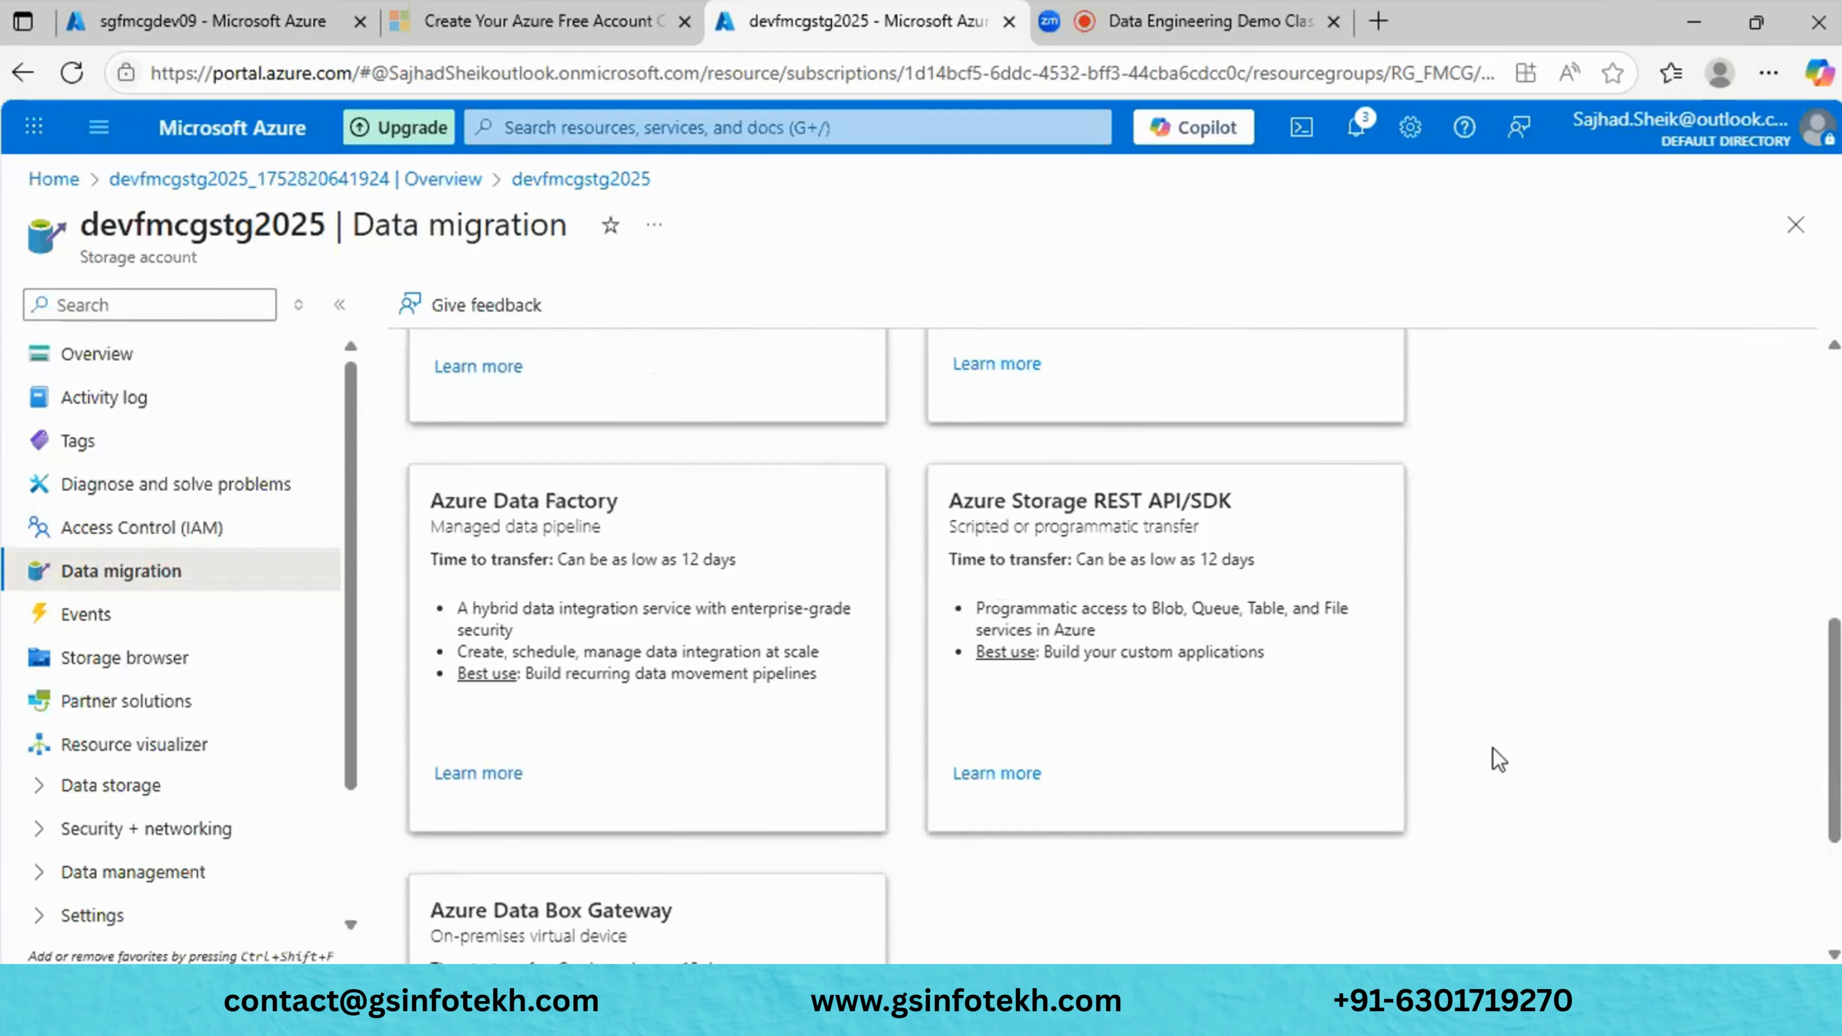
Examine the storage account's Events page and its Logic App scenarios for responding to events.
{"action": "left_click", "coordinate": [166, 631]}
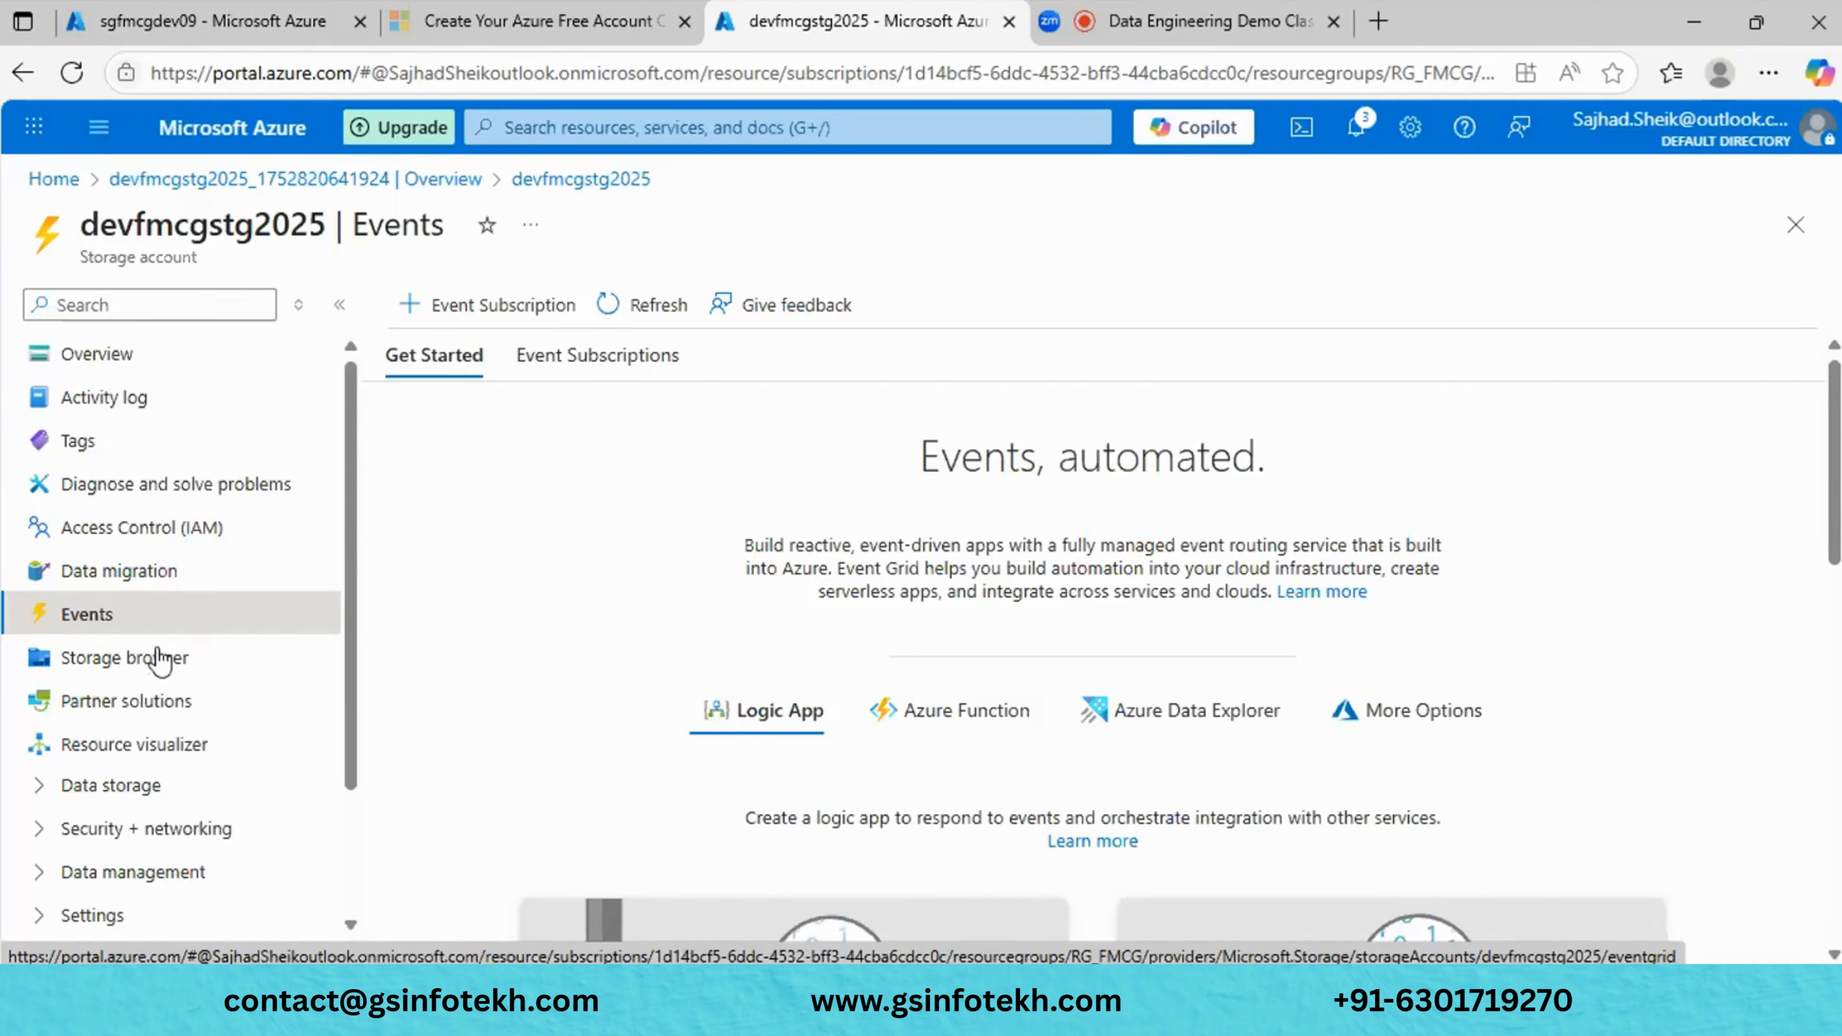
{"action": "scroll", "coordinate": [564, 768], "scroll_direction": "down", "scroll_amount": 3}
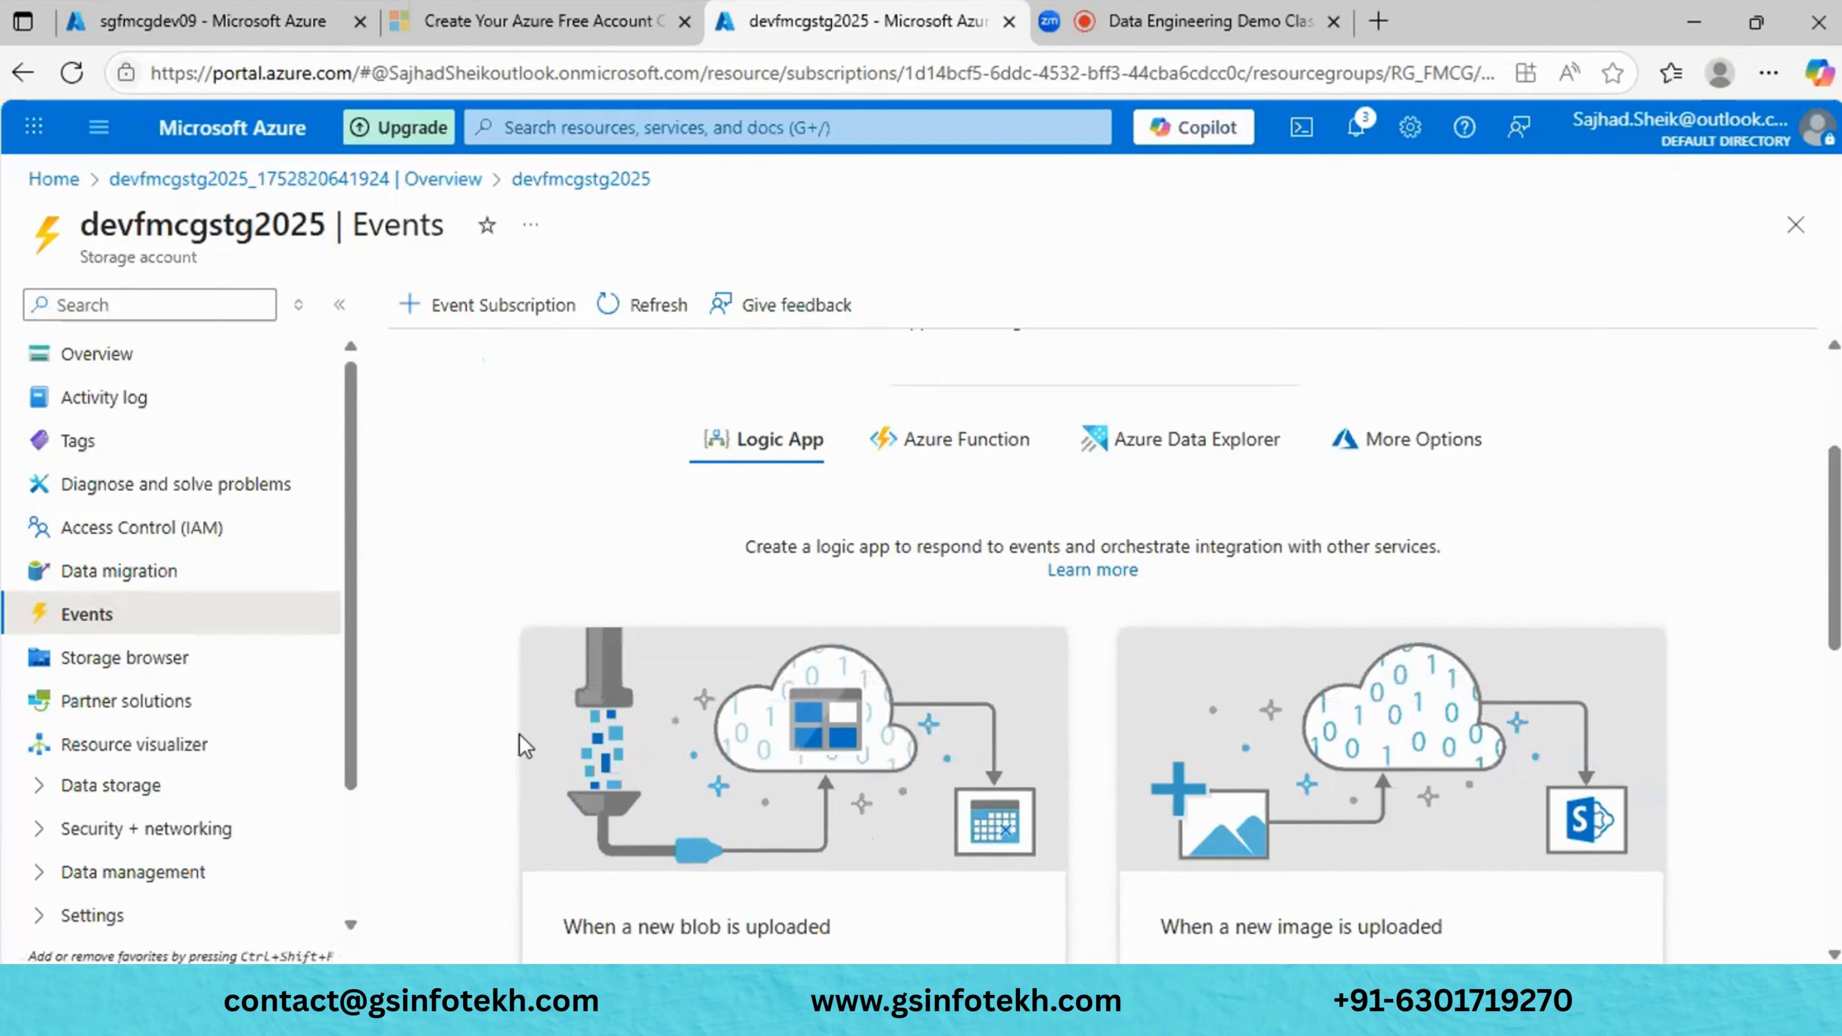
{"action": "scroll", "coordinate": [512, 736], "scroll_direction": "up", "scroll_amount": 3}
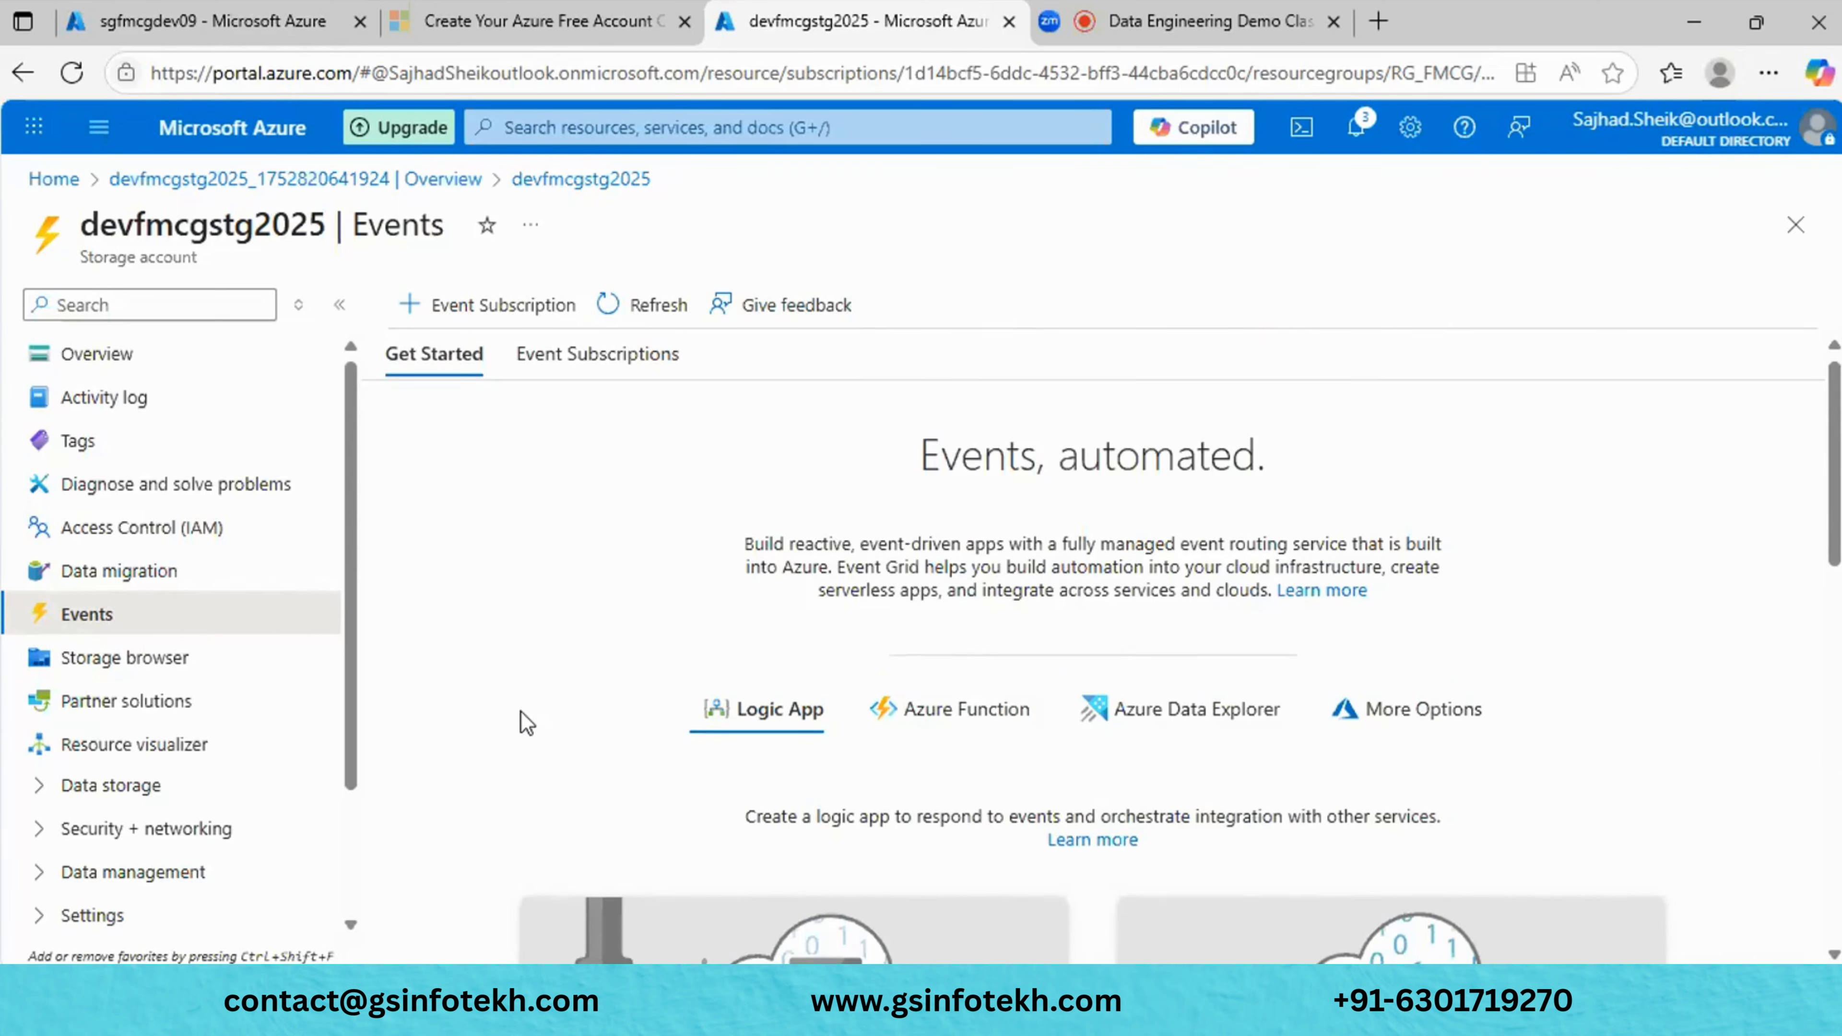
{"action": "scroll", "coordinate": [507, 722], "scroll_direction": "down", "scroll_amount": 3}
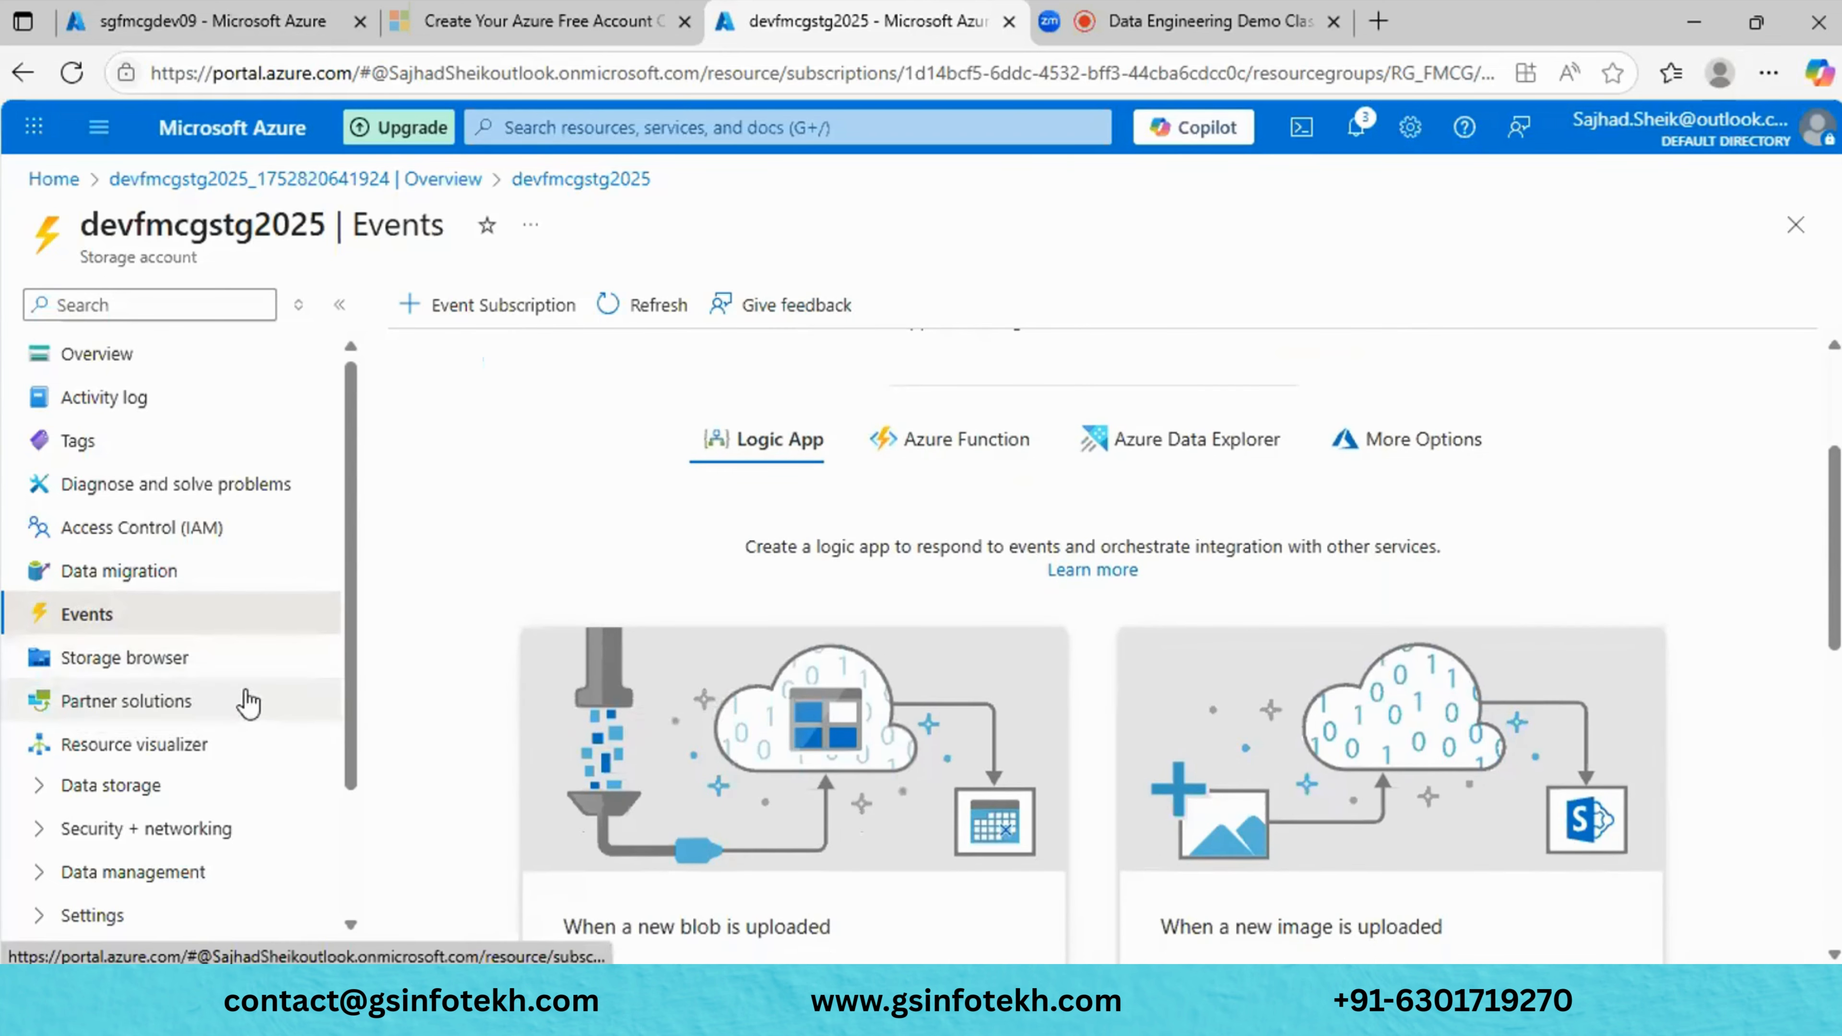
Look over the storage account's Storage browser and its Backup and Recovery partner solutions.
{"action": "left_click", "coordinate": [215, 677]}
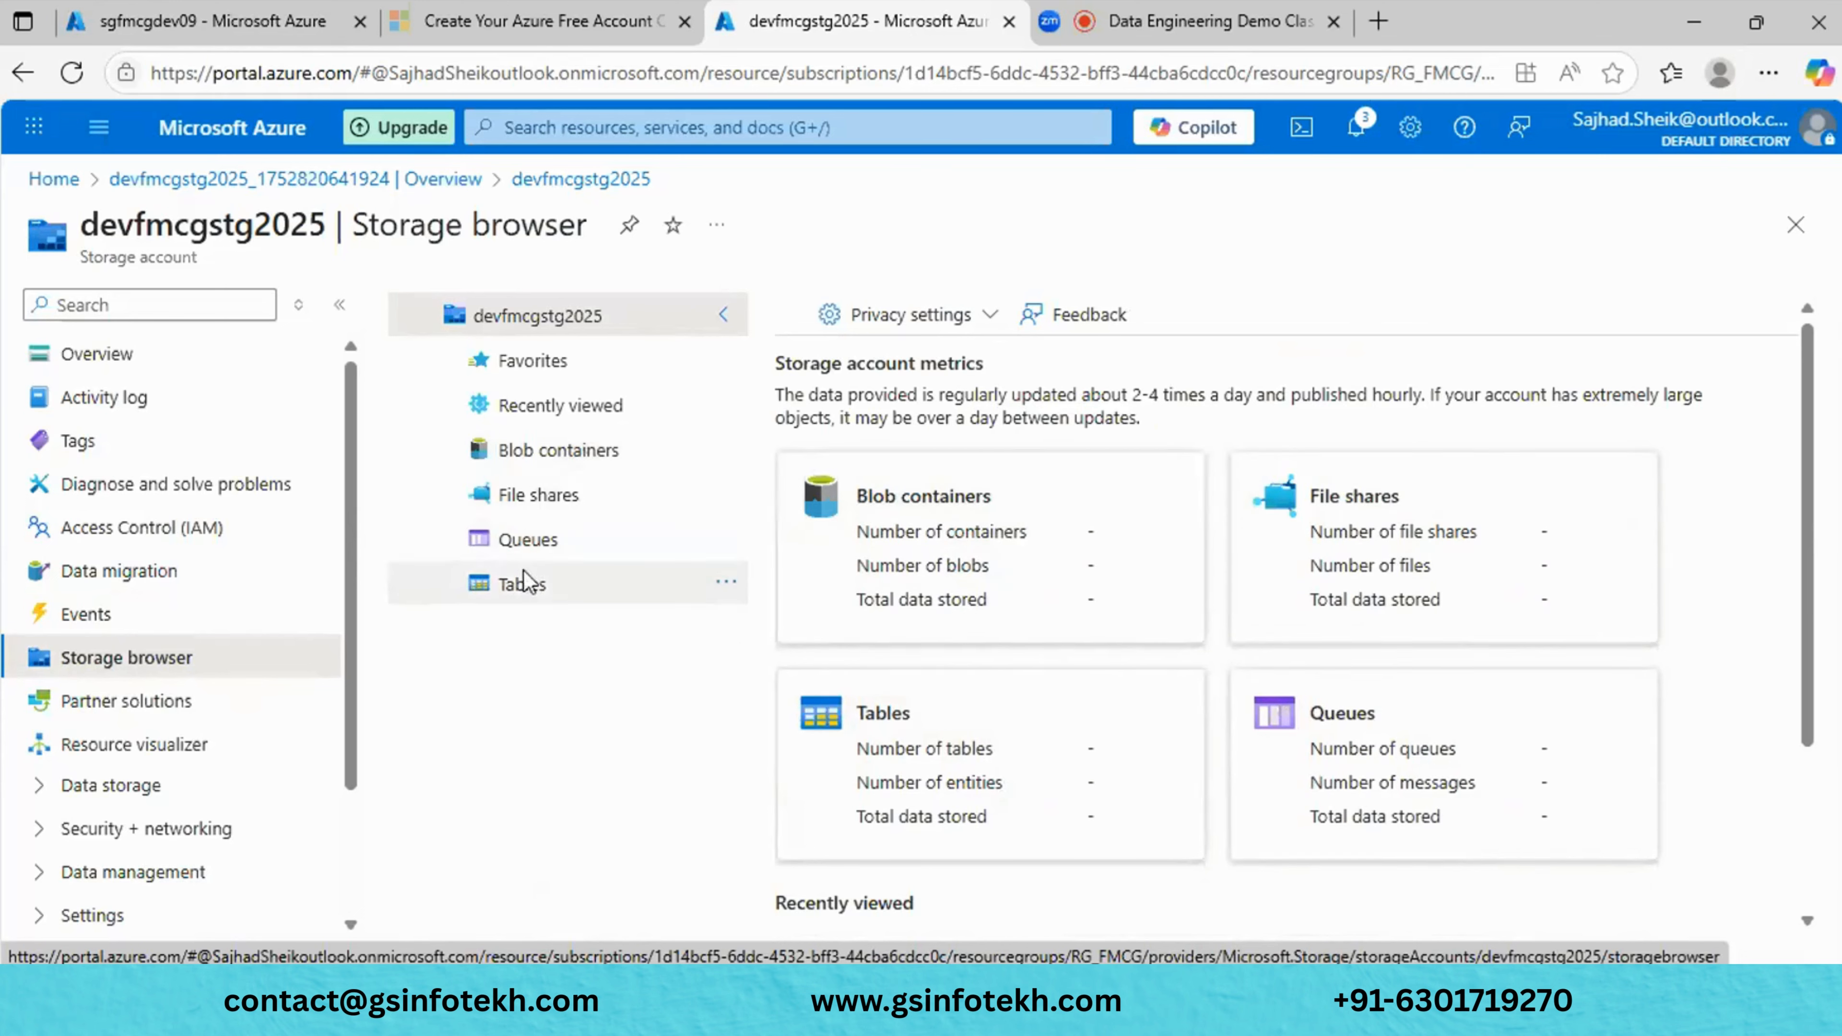
{"action": "left_click", "coordinate": [200, 709]}
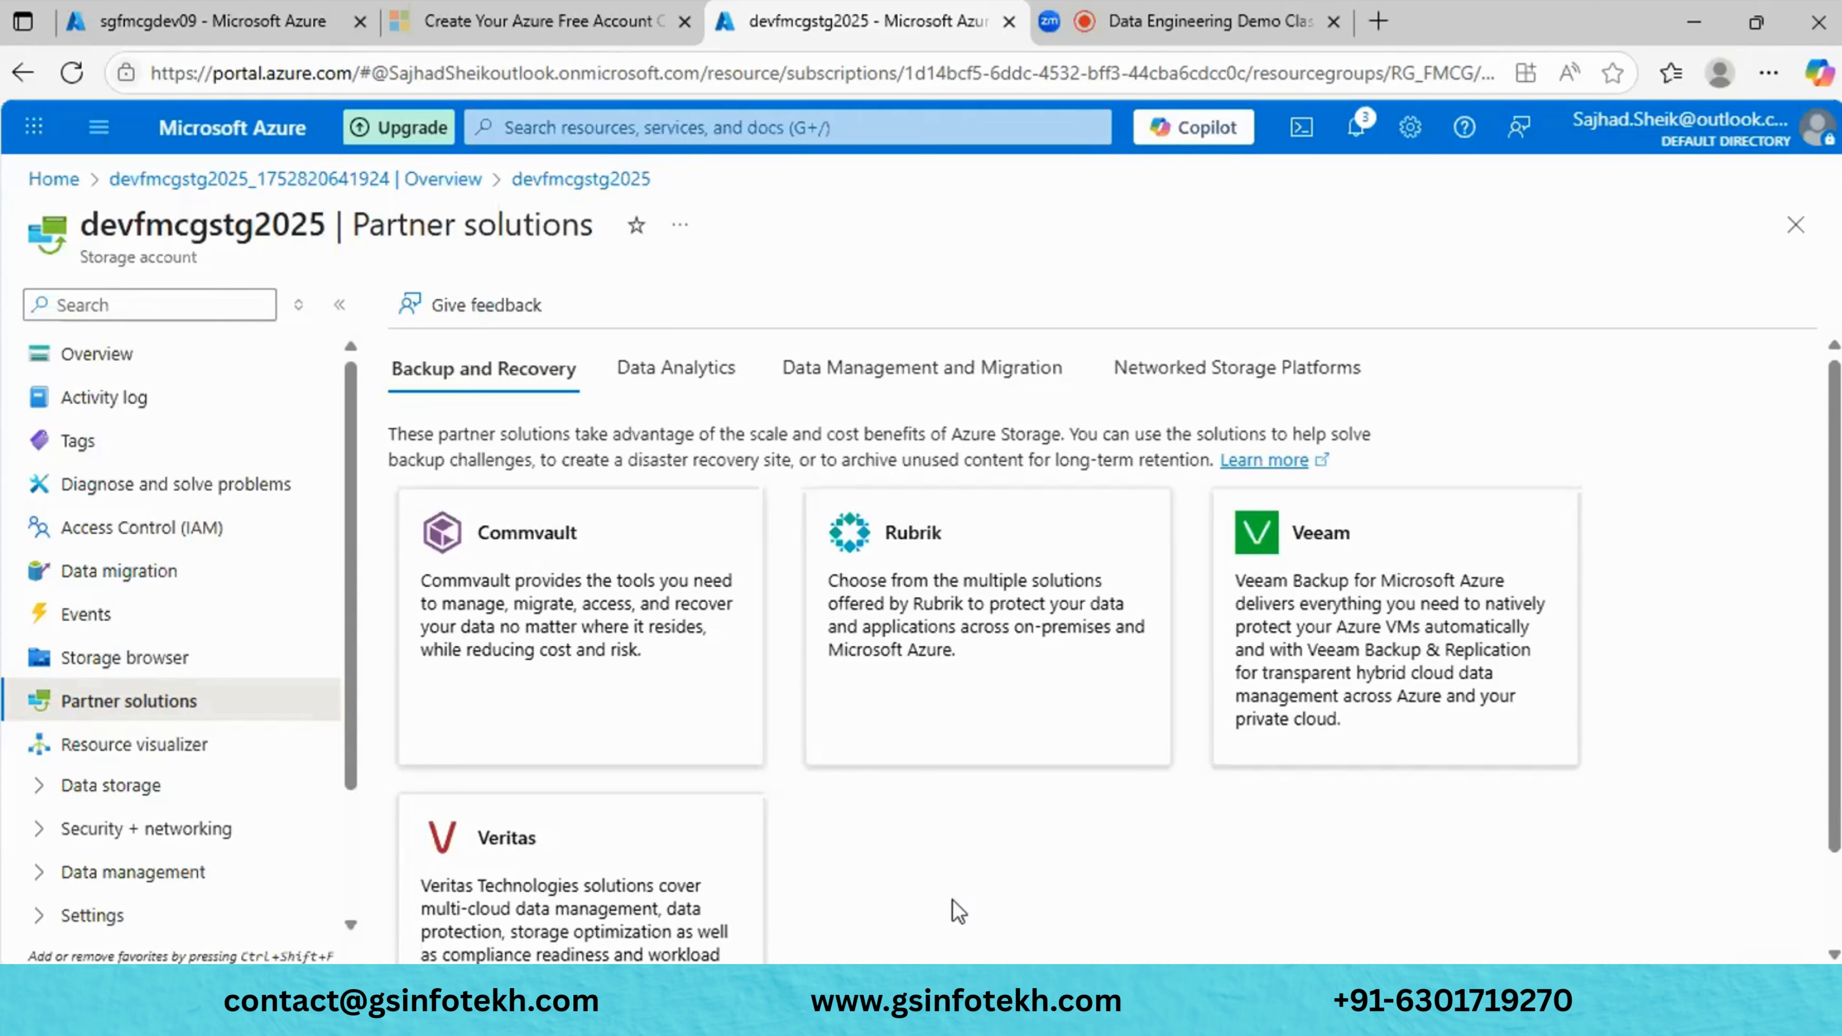
Examine the devfmcgstg2025 storage account in the Resource visualizer diagram.
{"action": "left_click", "coordinate": [88, 750]}
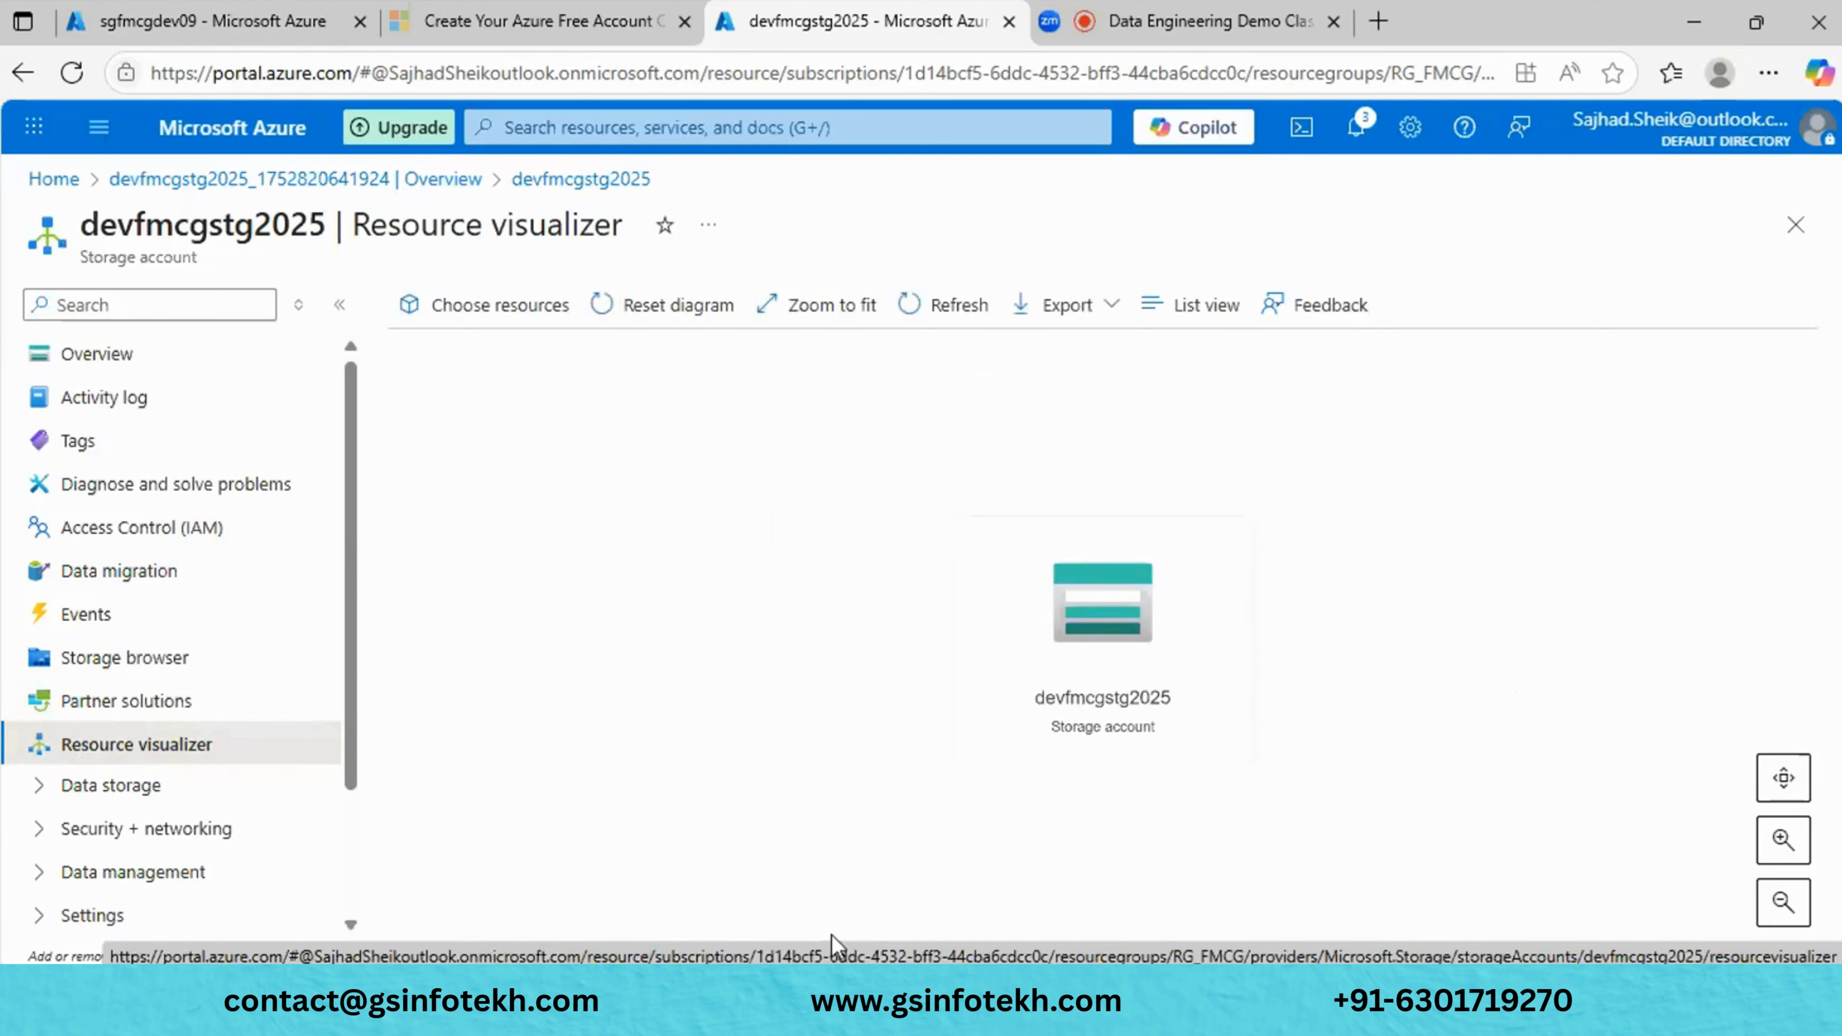
{"action": "left_click", "coordinate": [1031, 644]}
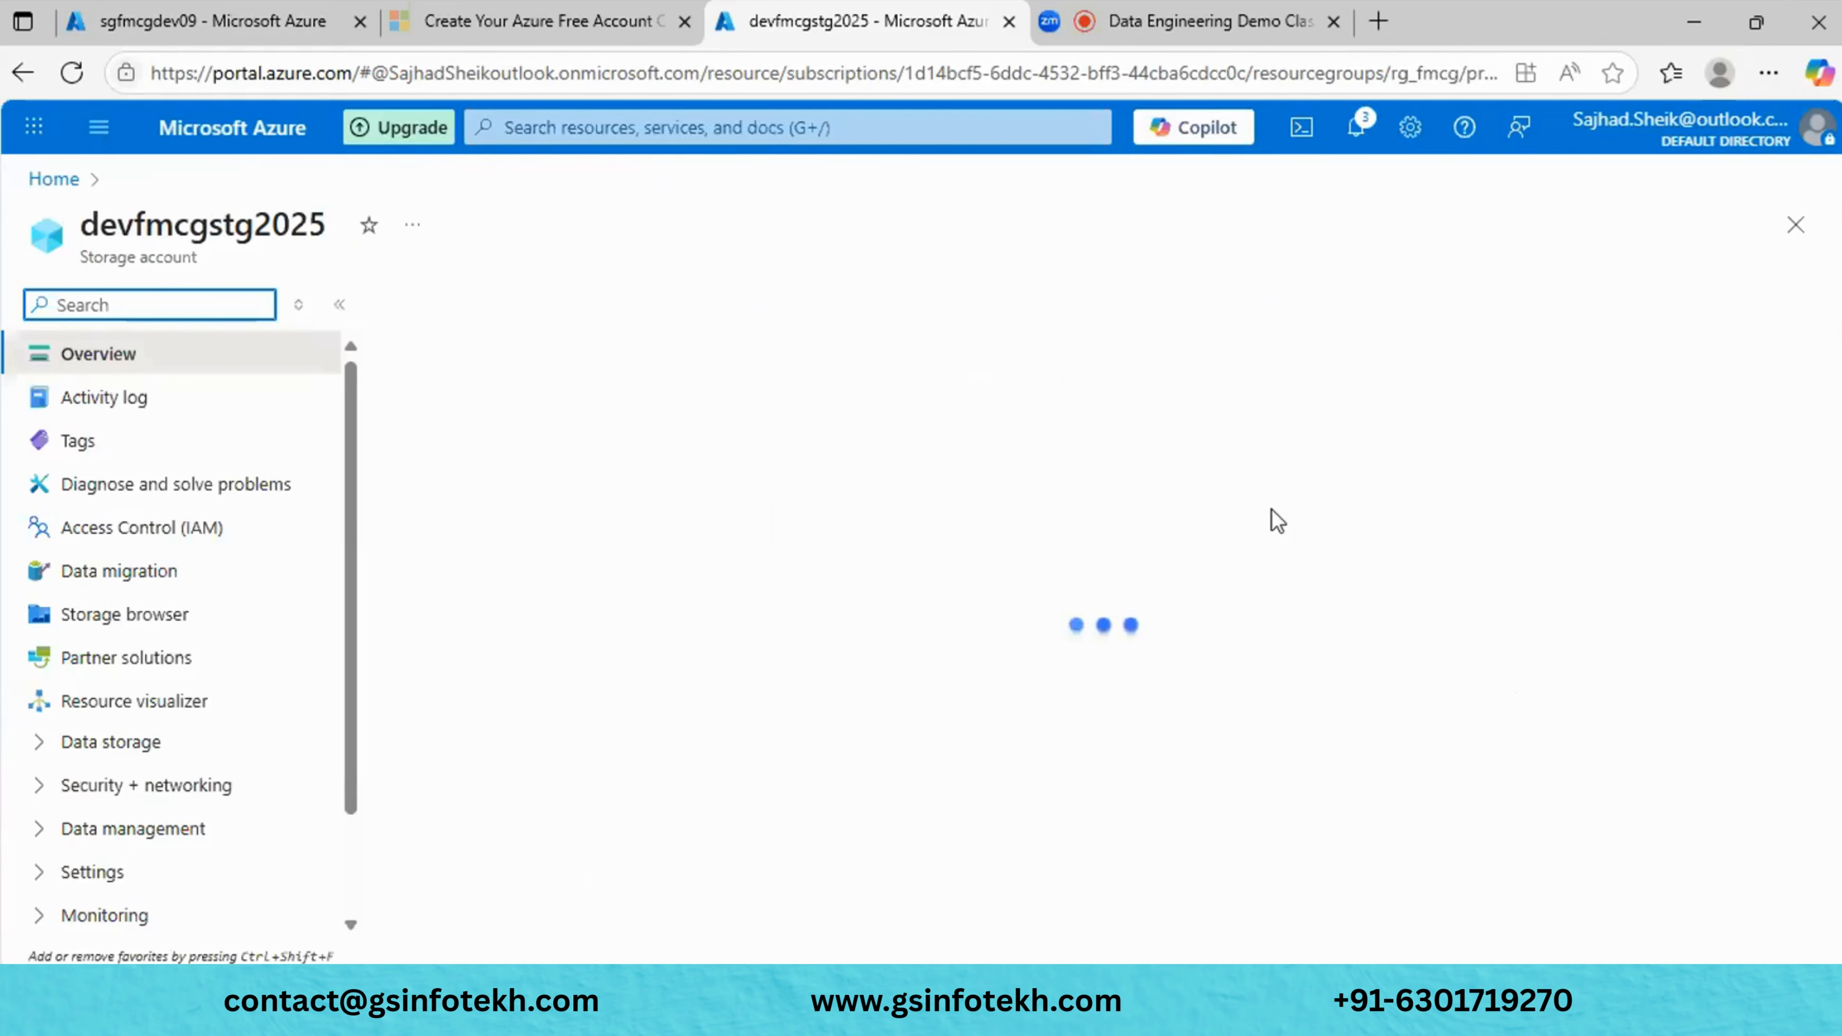
{"action": "left_click", "coordinate": [1796, 220]}
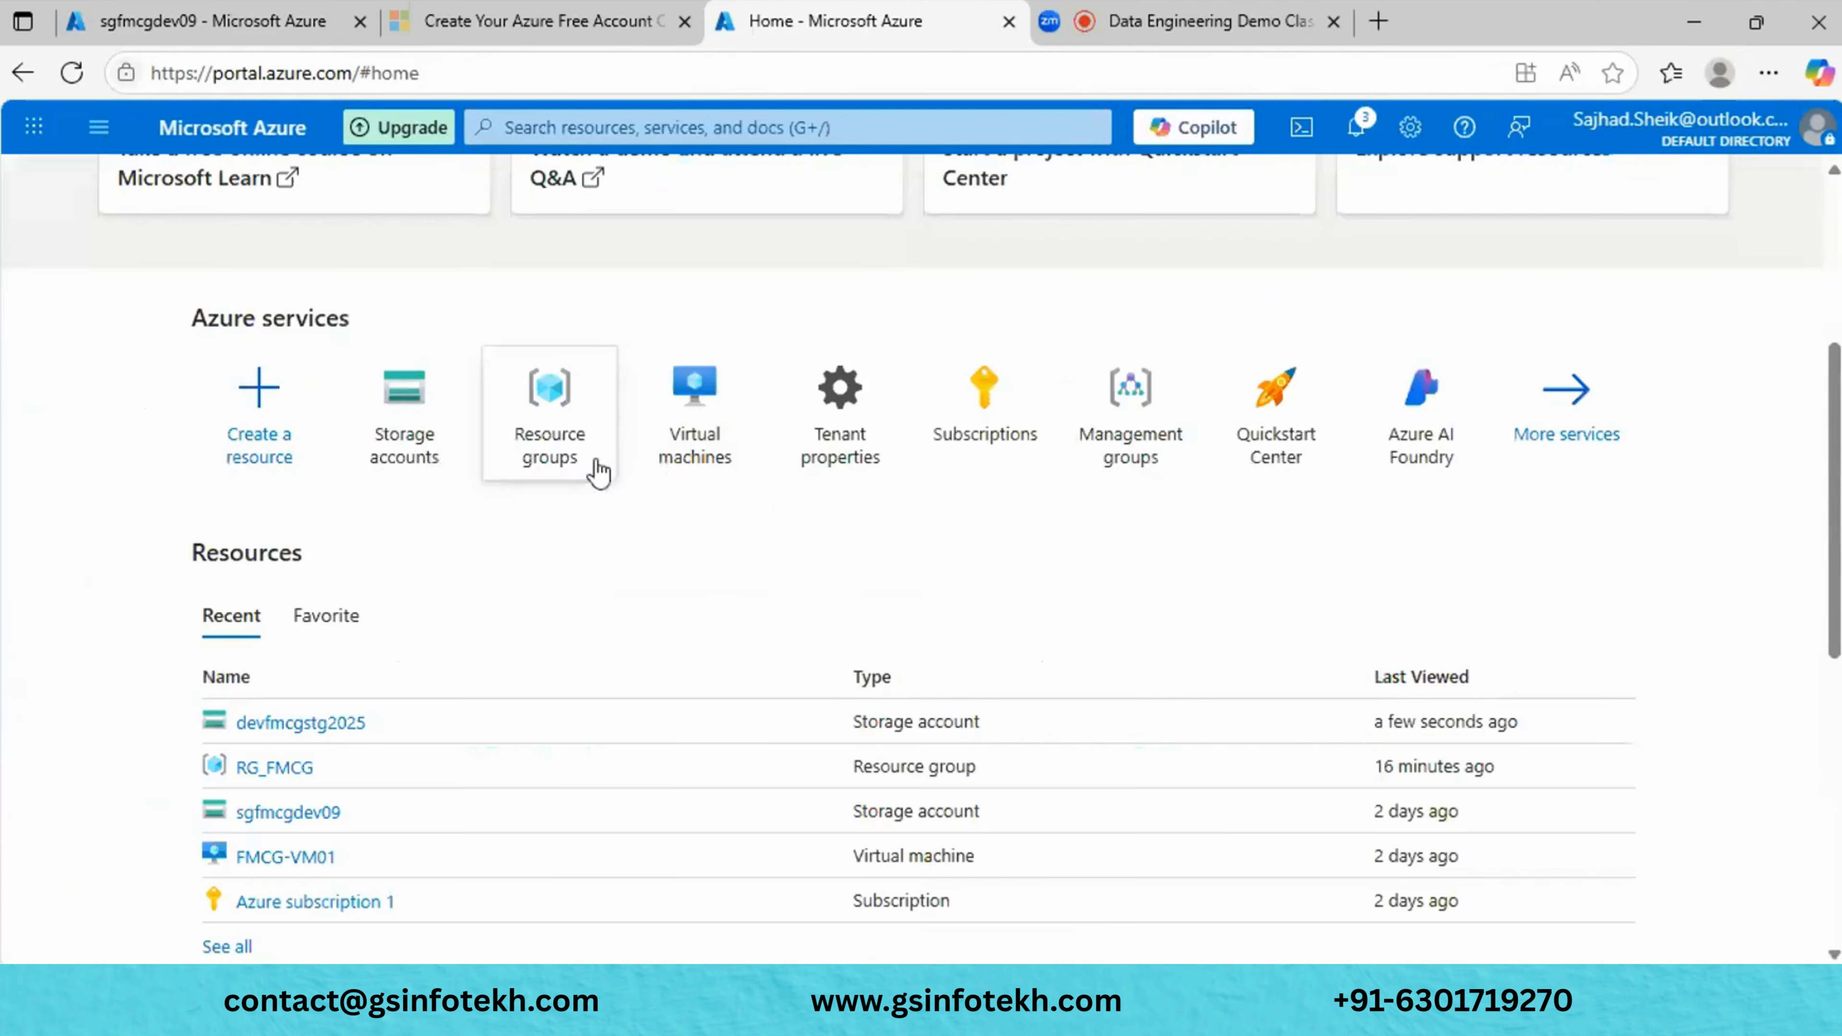
{"action": "left_click", "coordinate": [299, 724]}
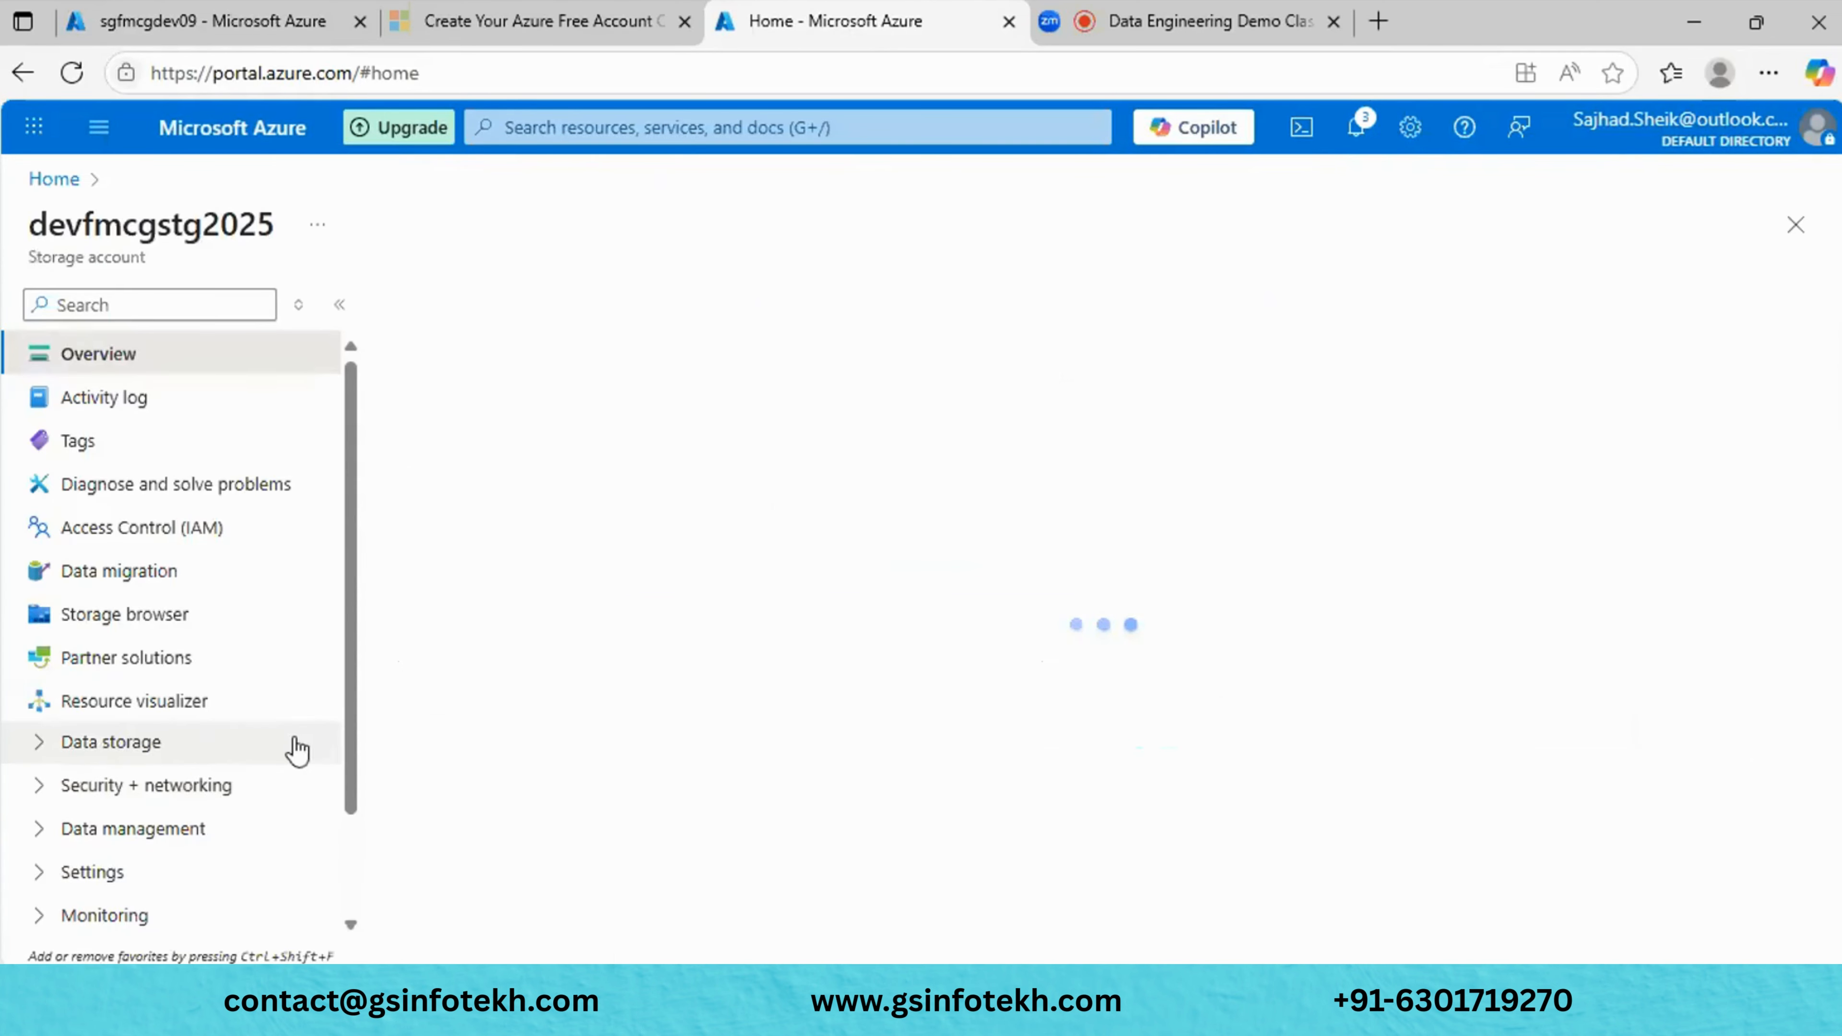
{"action": "left_click", "coordinate": [232, 703]}
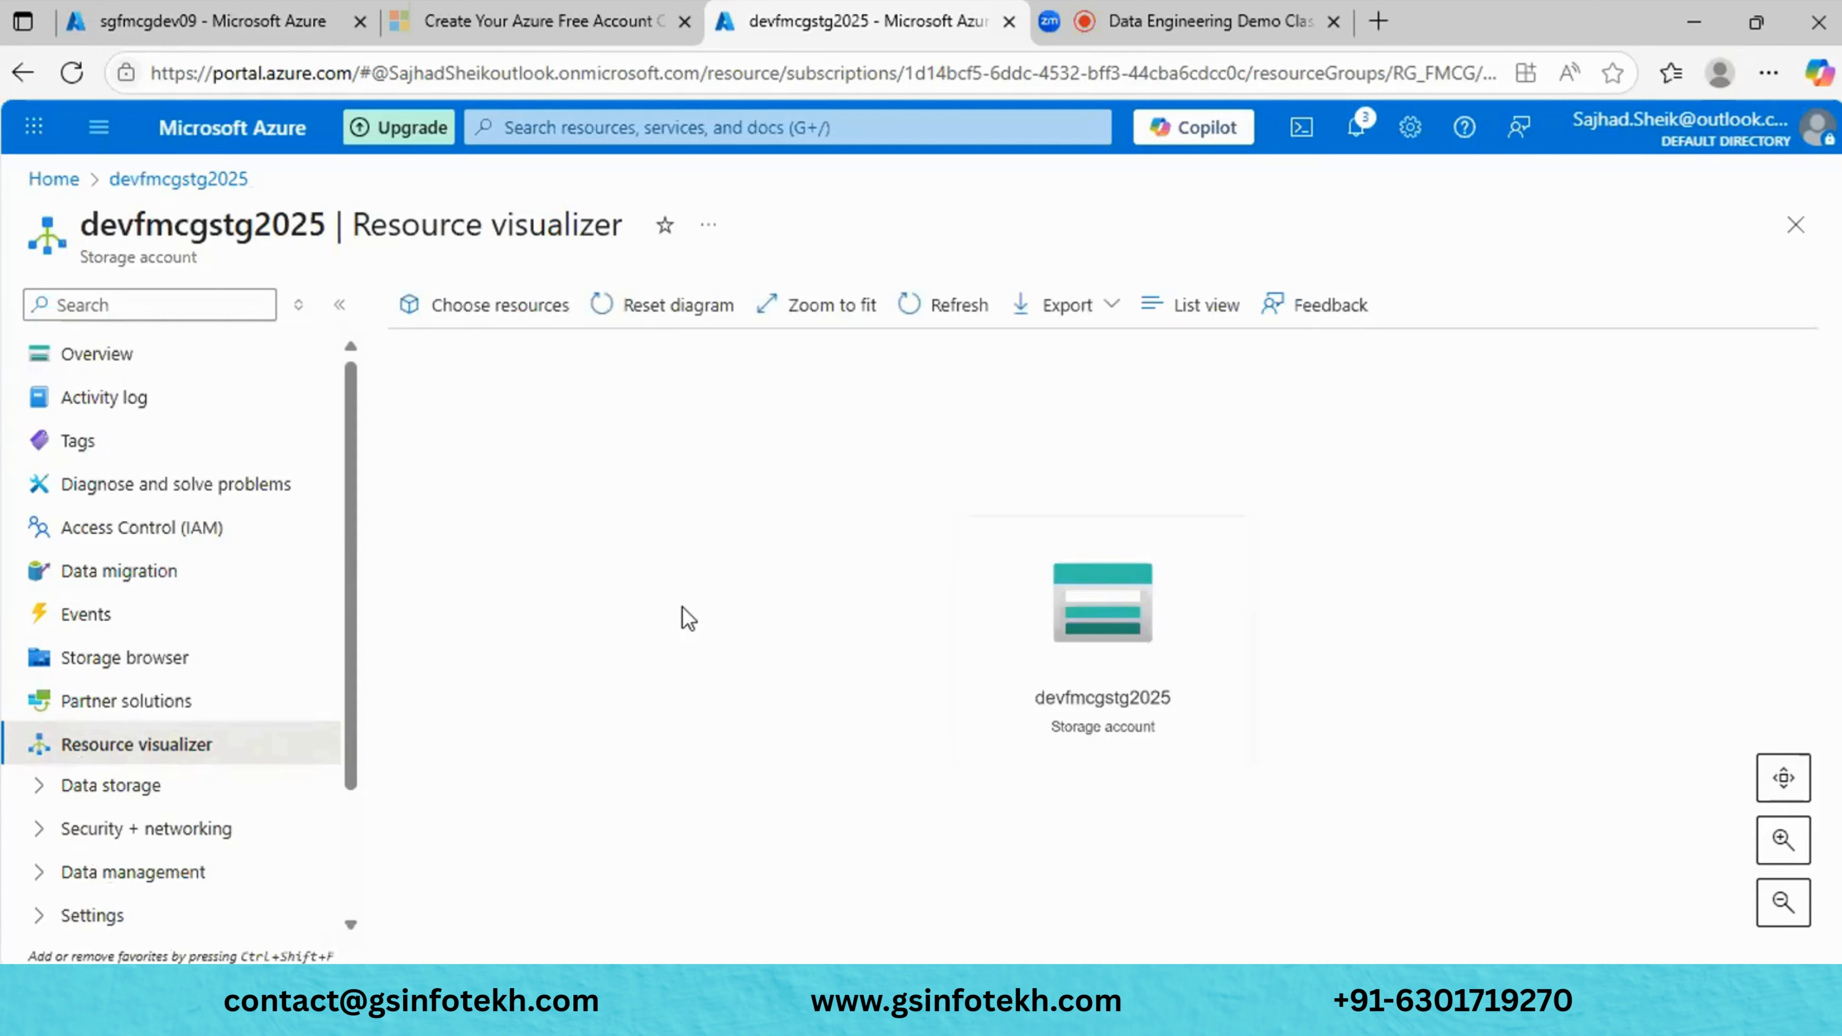
{"action": "scroll", "coordinate": [668, 632], "scroll_direction": "down", "scroll_amount": 5}
{"action": "scroll", "coordinate": [680, 613], "scroll_direction": "up", "scroll_amount": 6}
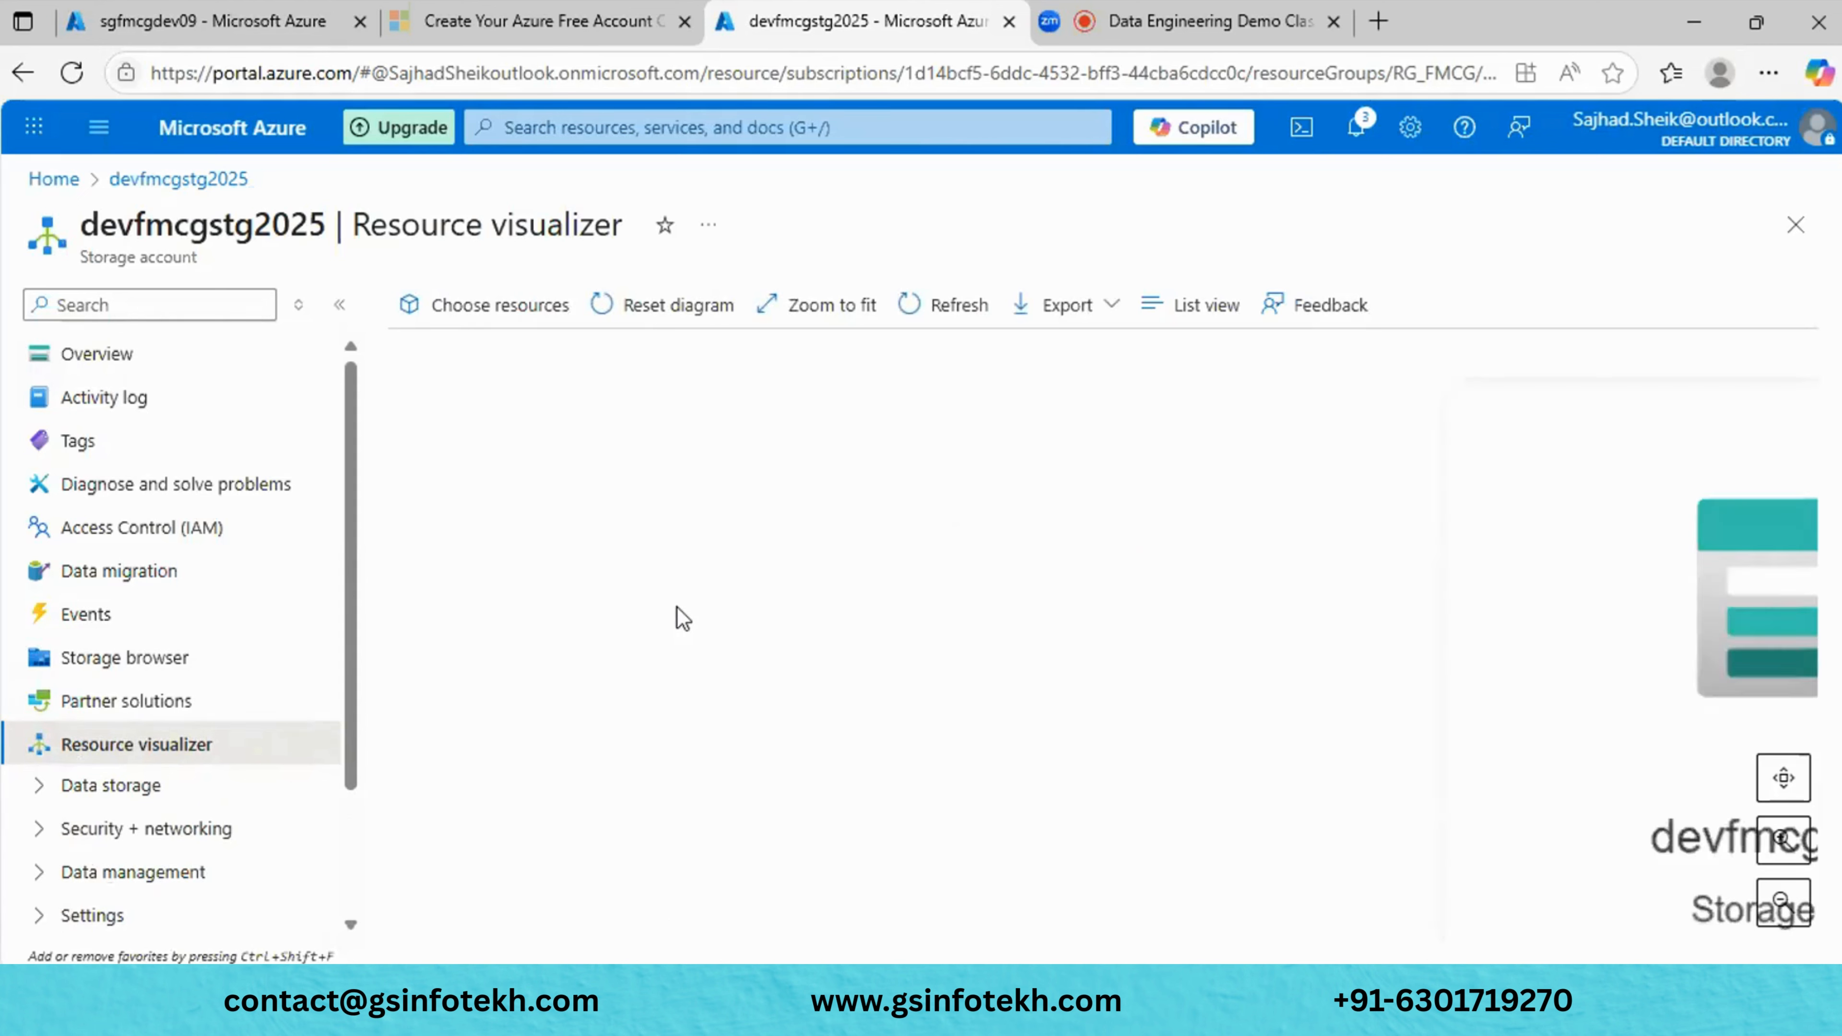
{"action": "scroll", "coordinate": [679, 613], "scroll_direction": "down", "scroll_amount": 2}
{"action": "mouse_move", "coordinate": [1093, 586]}
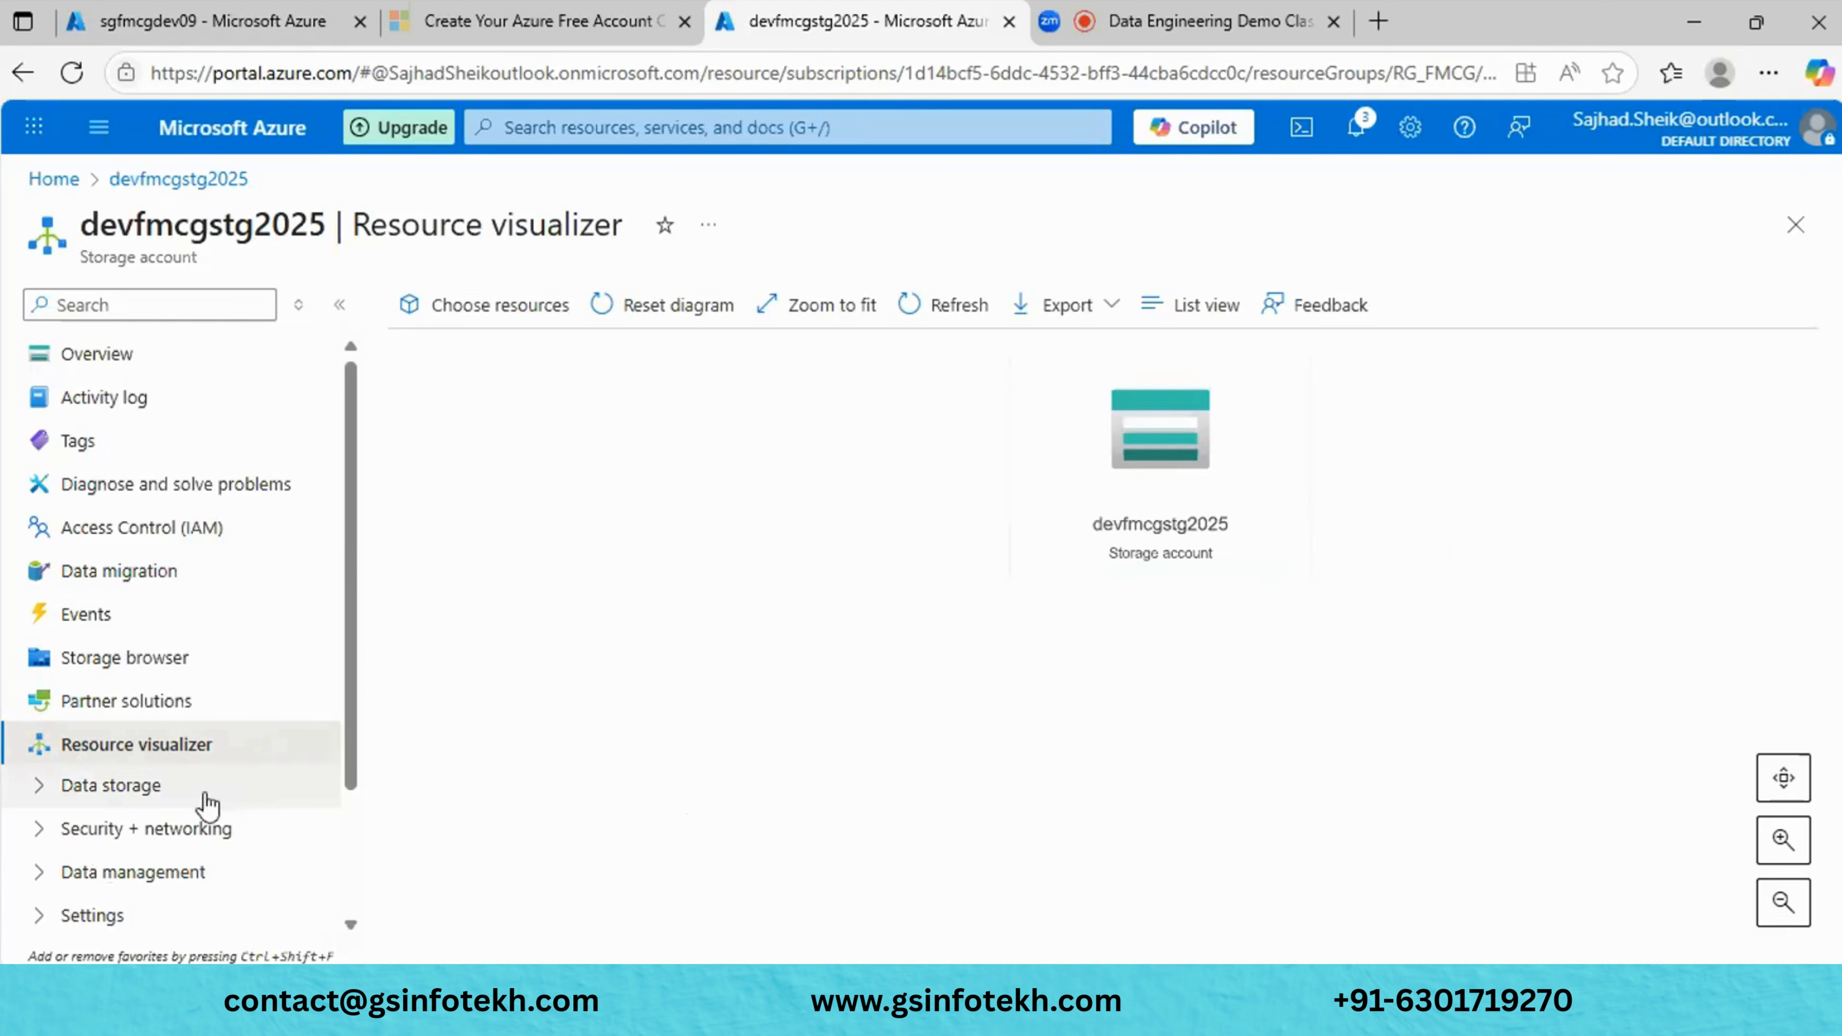
Expand the storage account's data storage section and show its list of containers.
{"action": "left_click", "coordinate": [80, 785]}
{"action": "scroll", "coordinate": [192, 820], "scroll_direction": "down", "scroll_amount": 2}
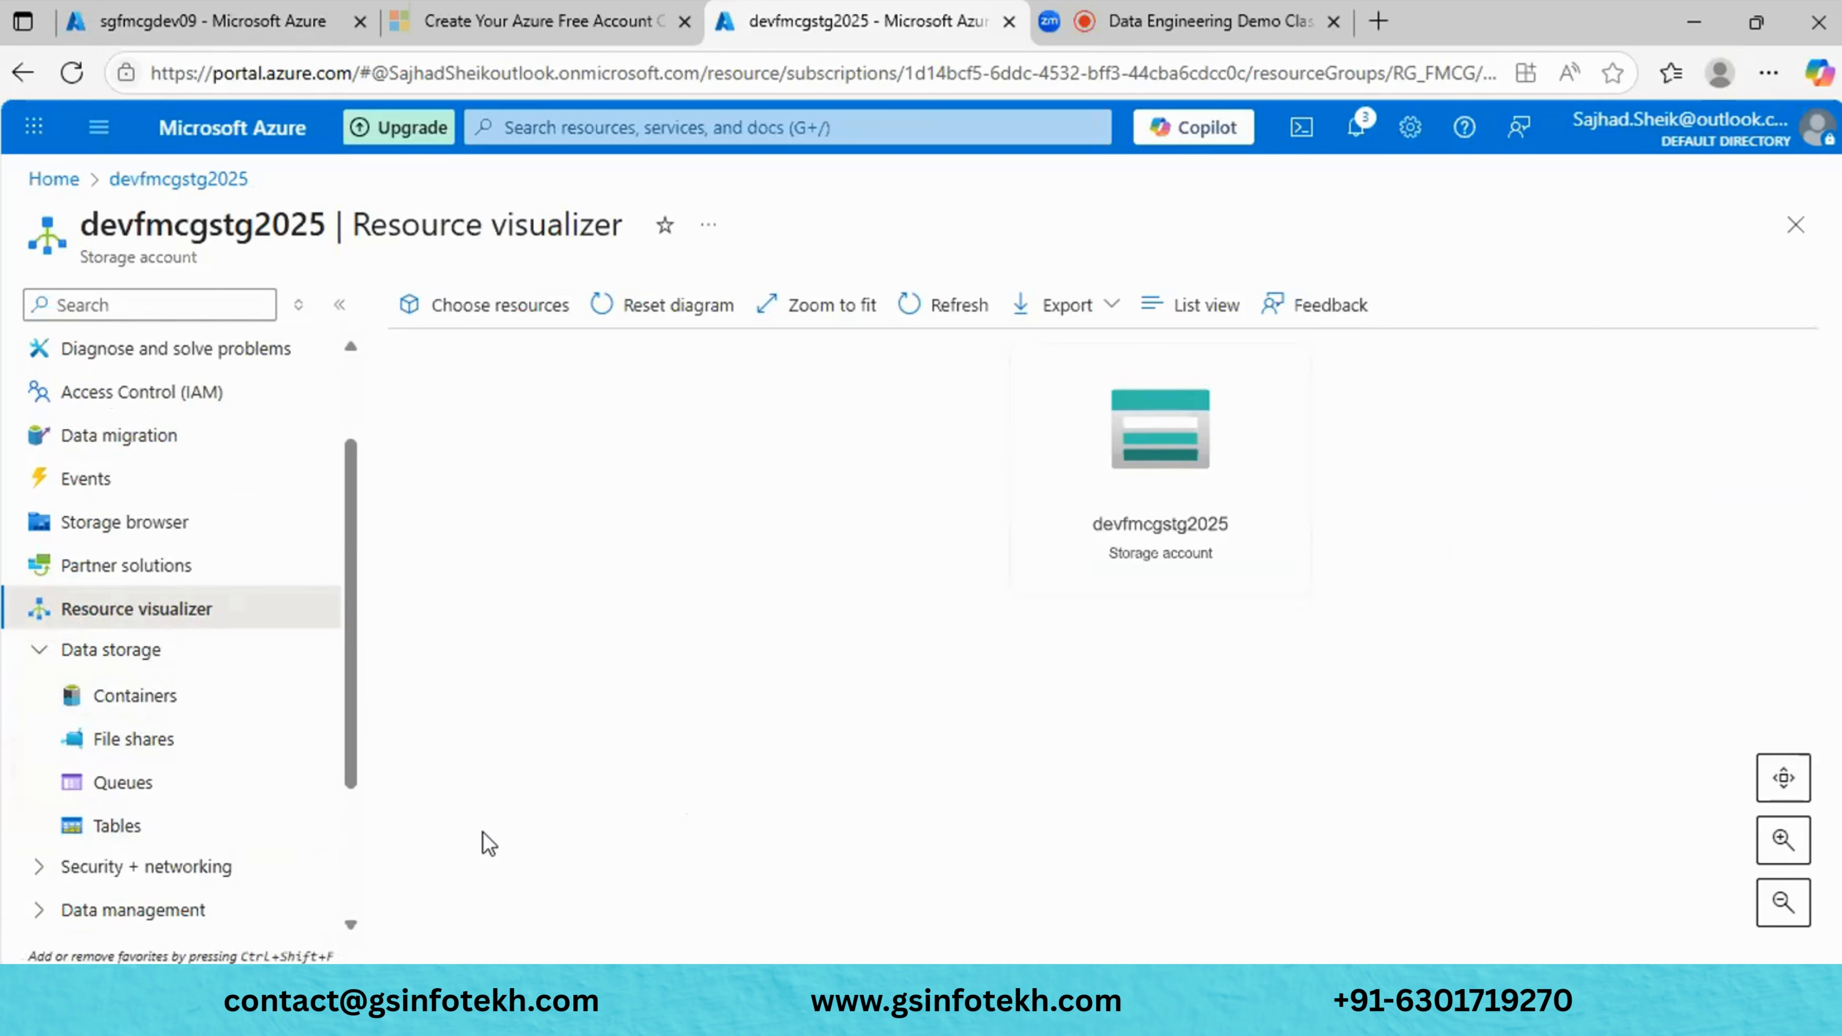
{"action": "left_click", "coordinate": [164, 709]}
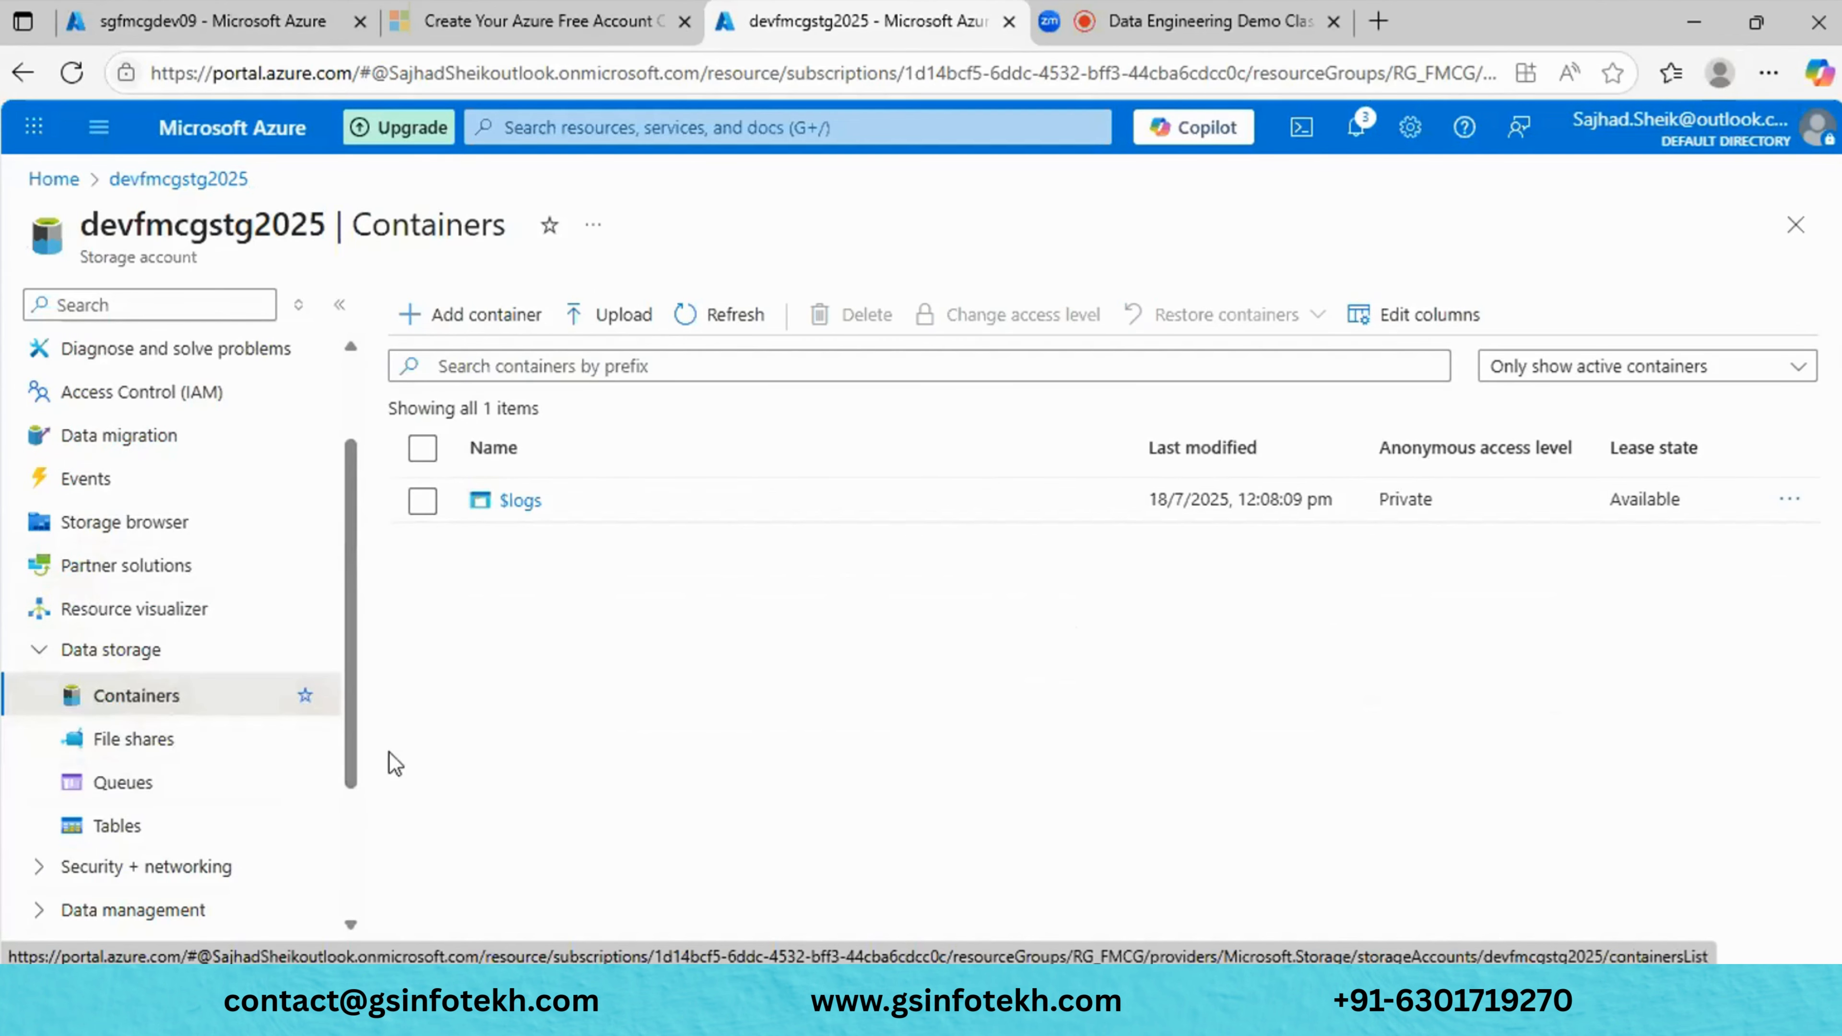
{"action": "scroll", "coordinate": [195, 829], "scroll_direction": "down", "scroll_amount": 3}
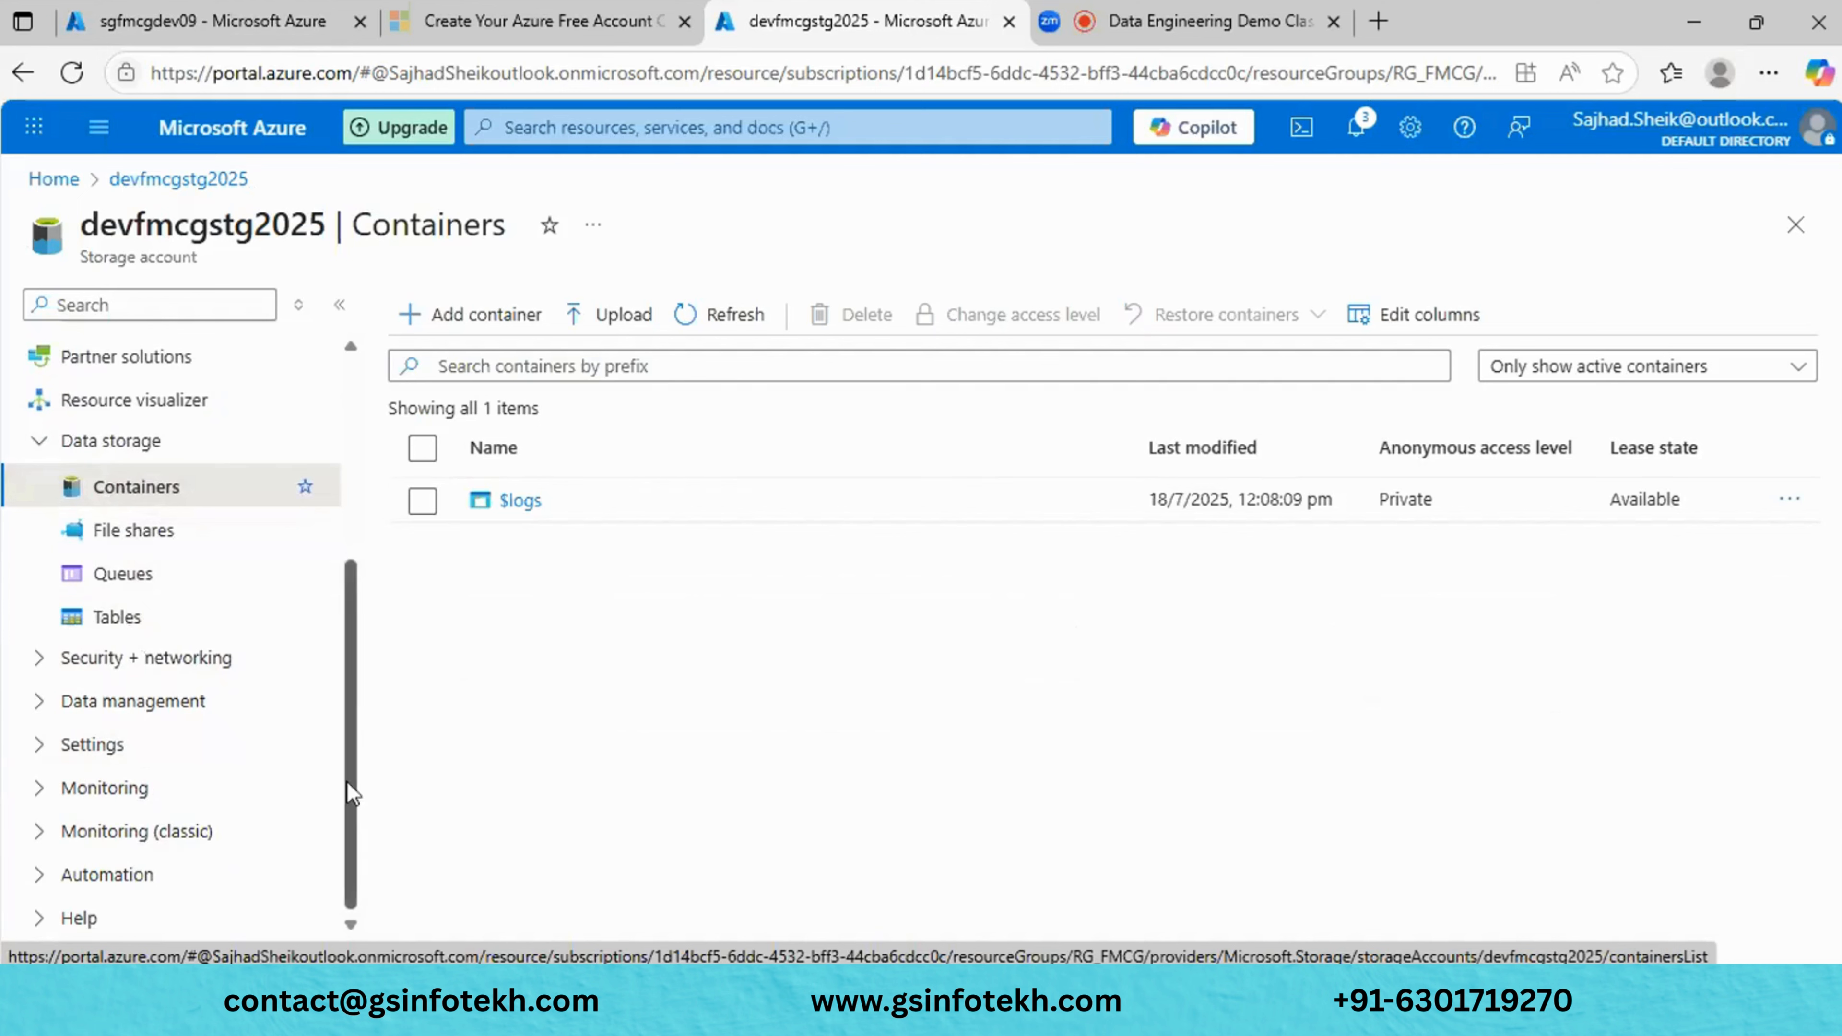
{"action": "left_click_drag", "start_coordinate": [347, 782], "coordinate": [348, 772]}
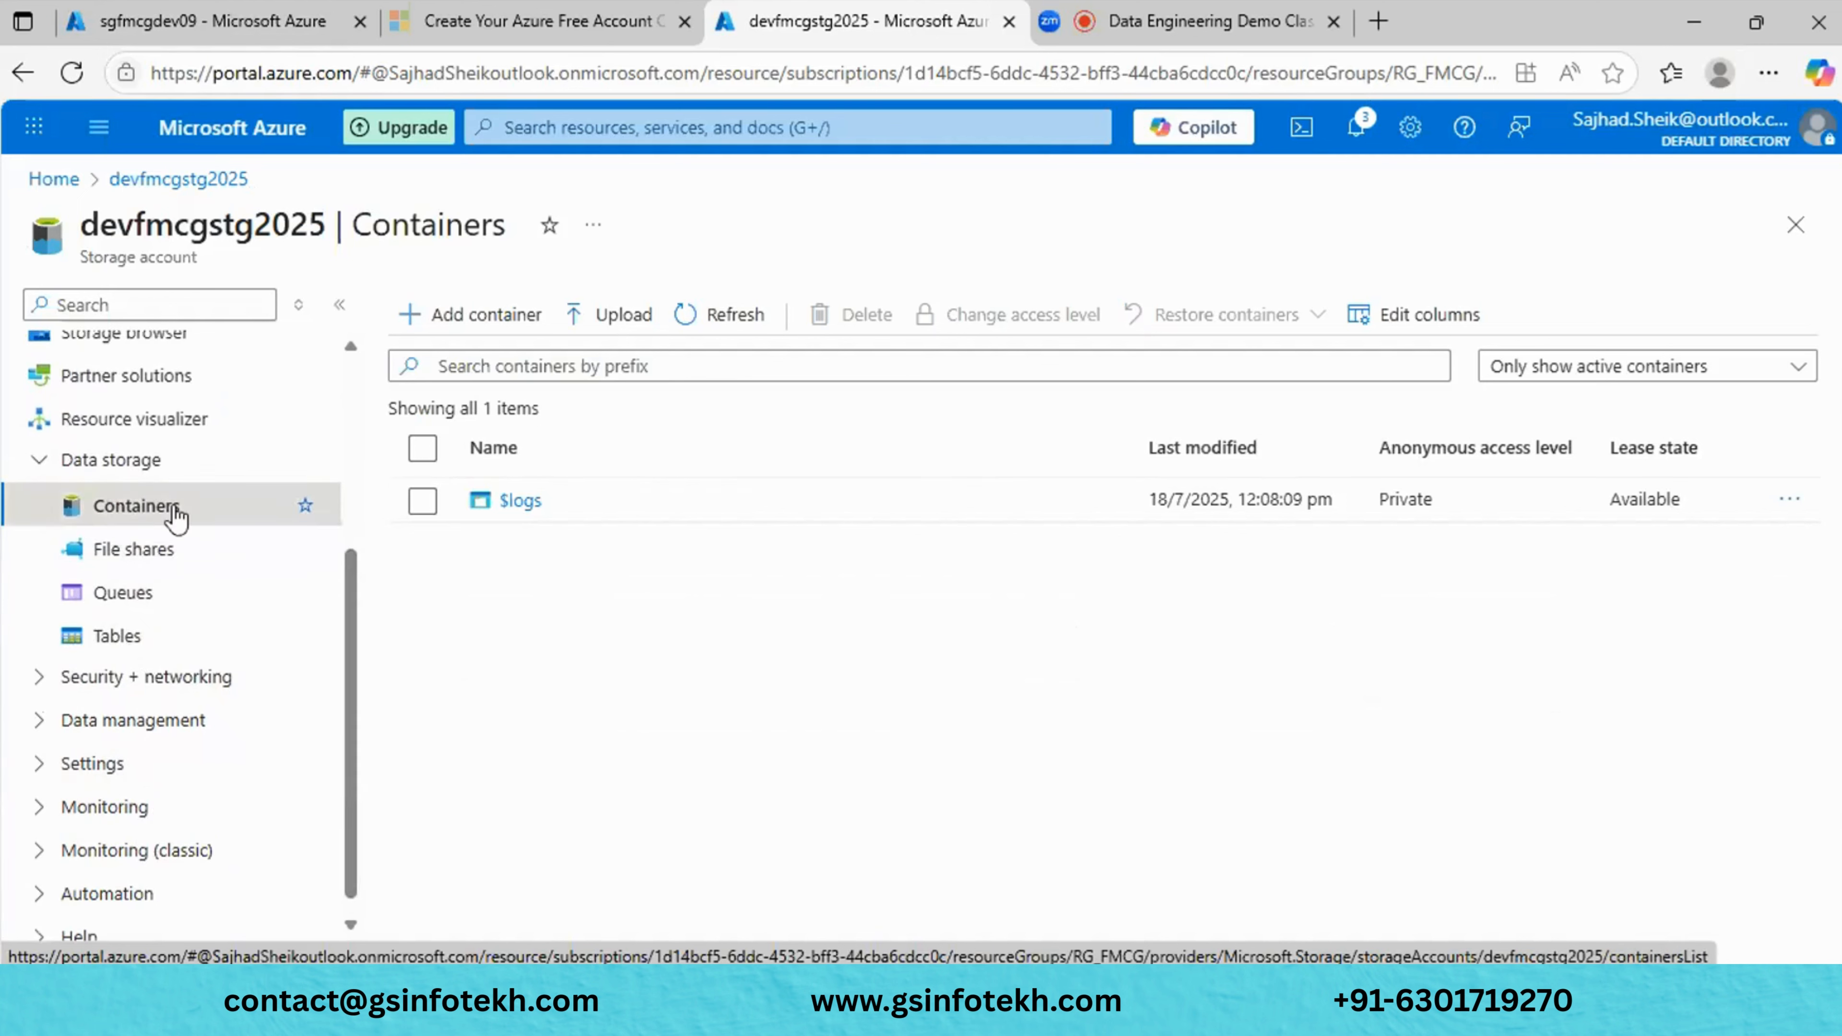
Start adding a new container to the devfmcgstg2025 storage account.
{"action": "left_click", "coordinate": [469, 318]}
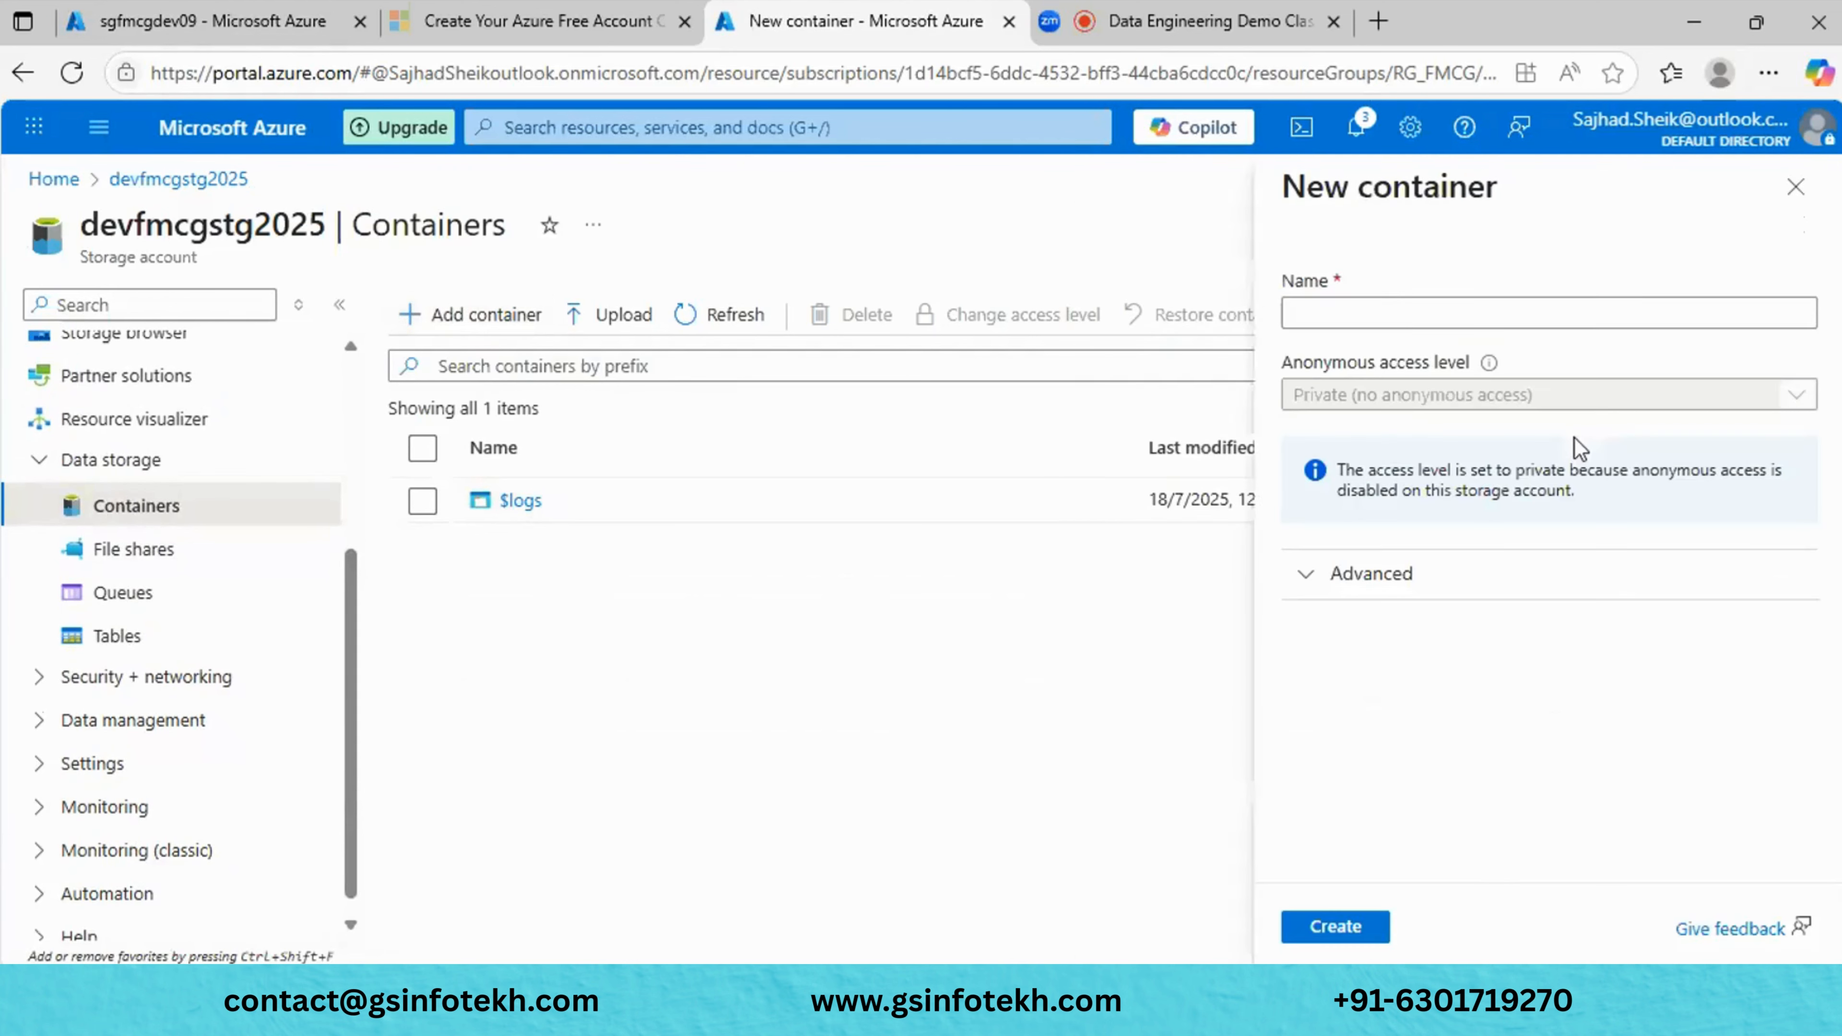
{"action": "left_click", "coordinate": [1772, 200]}
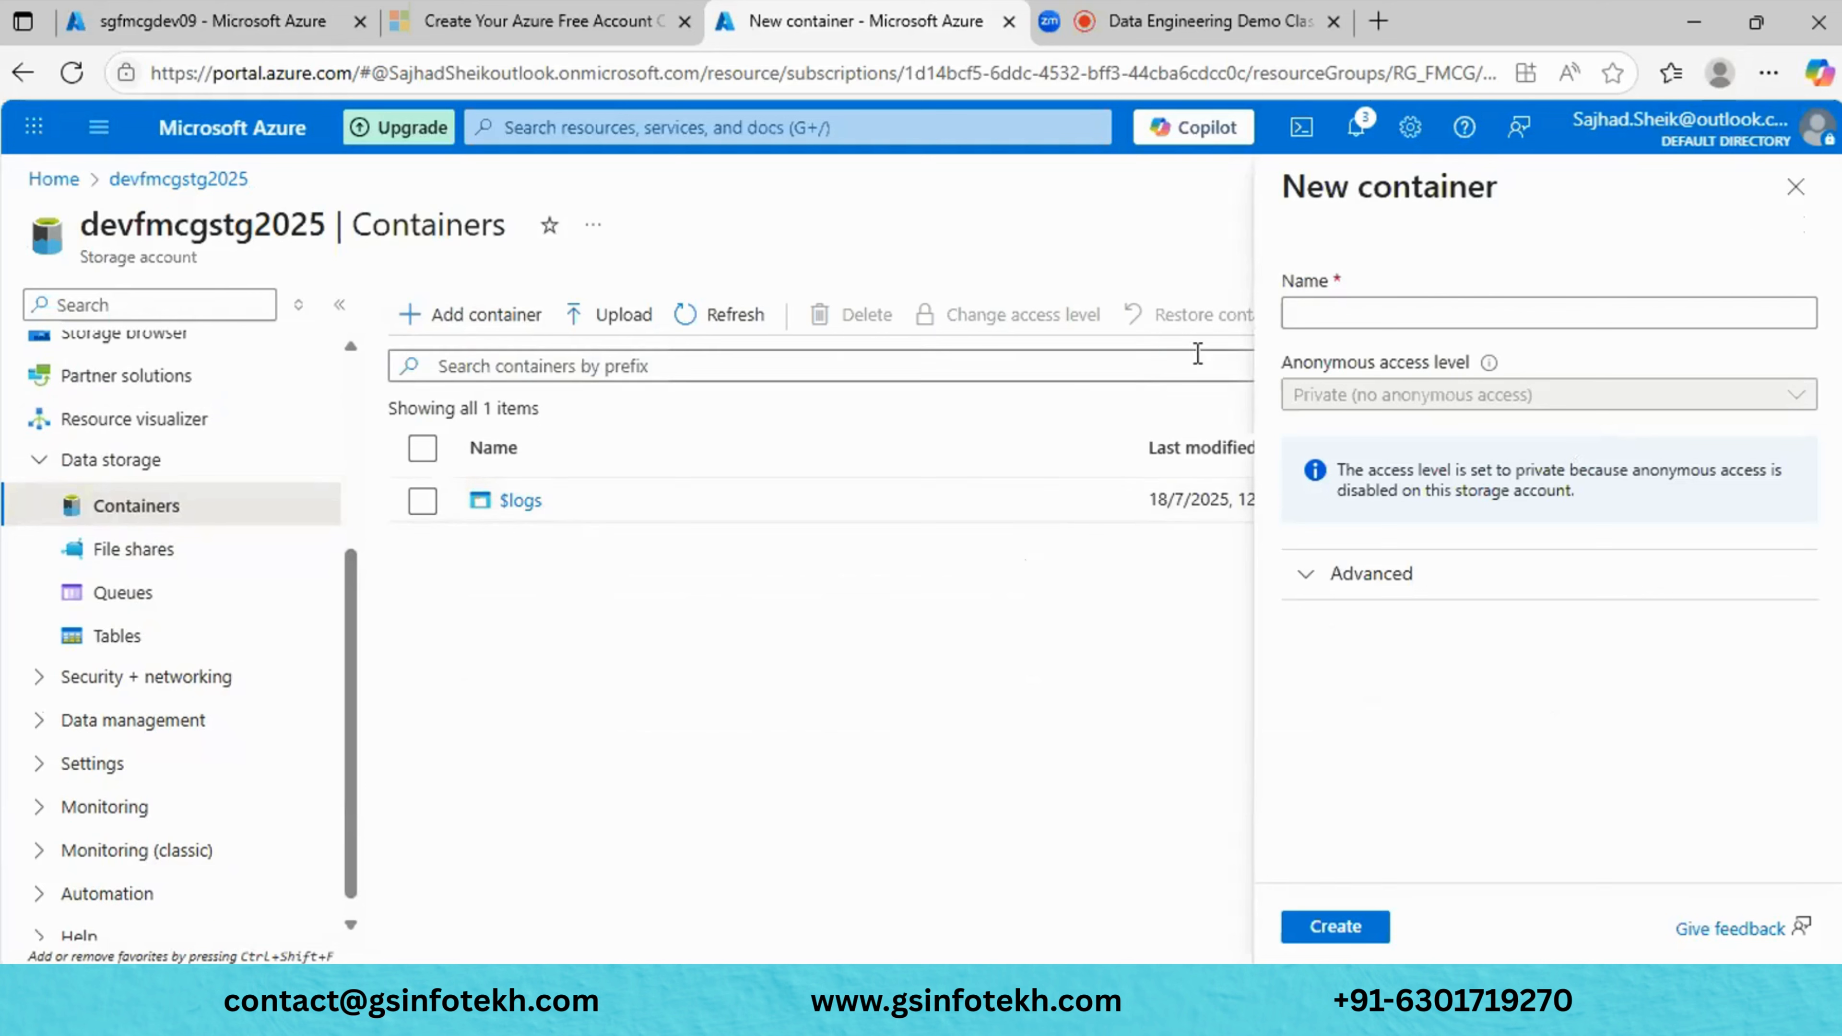
{"action": "left_click", "coordinate": [1311, 320]}
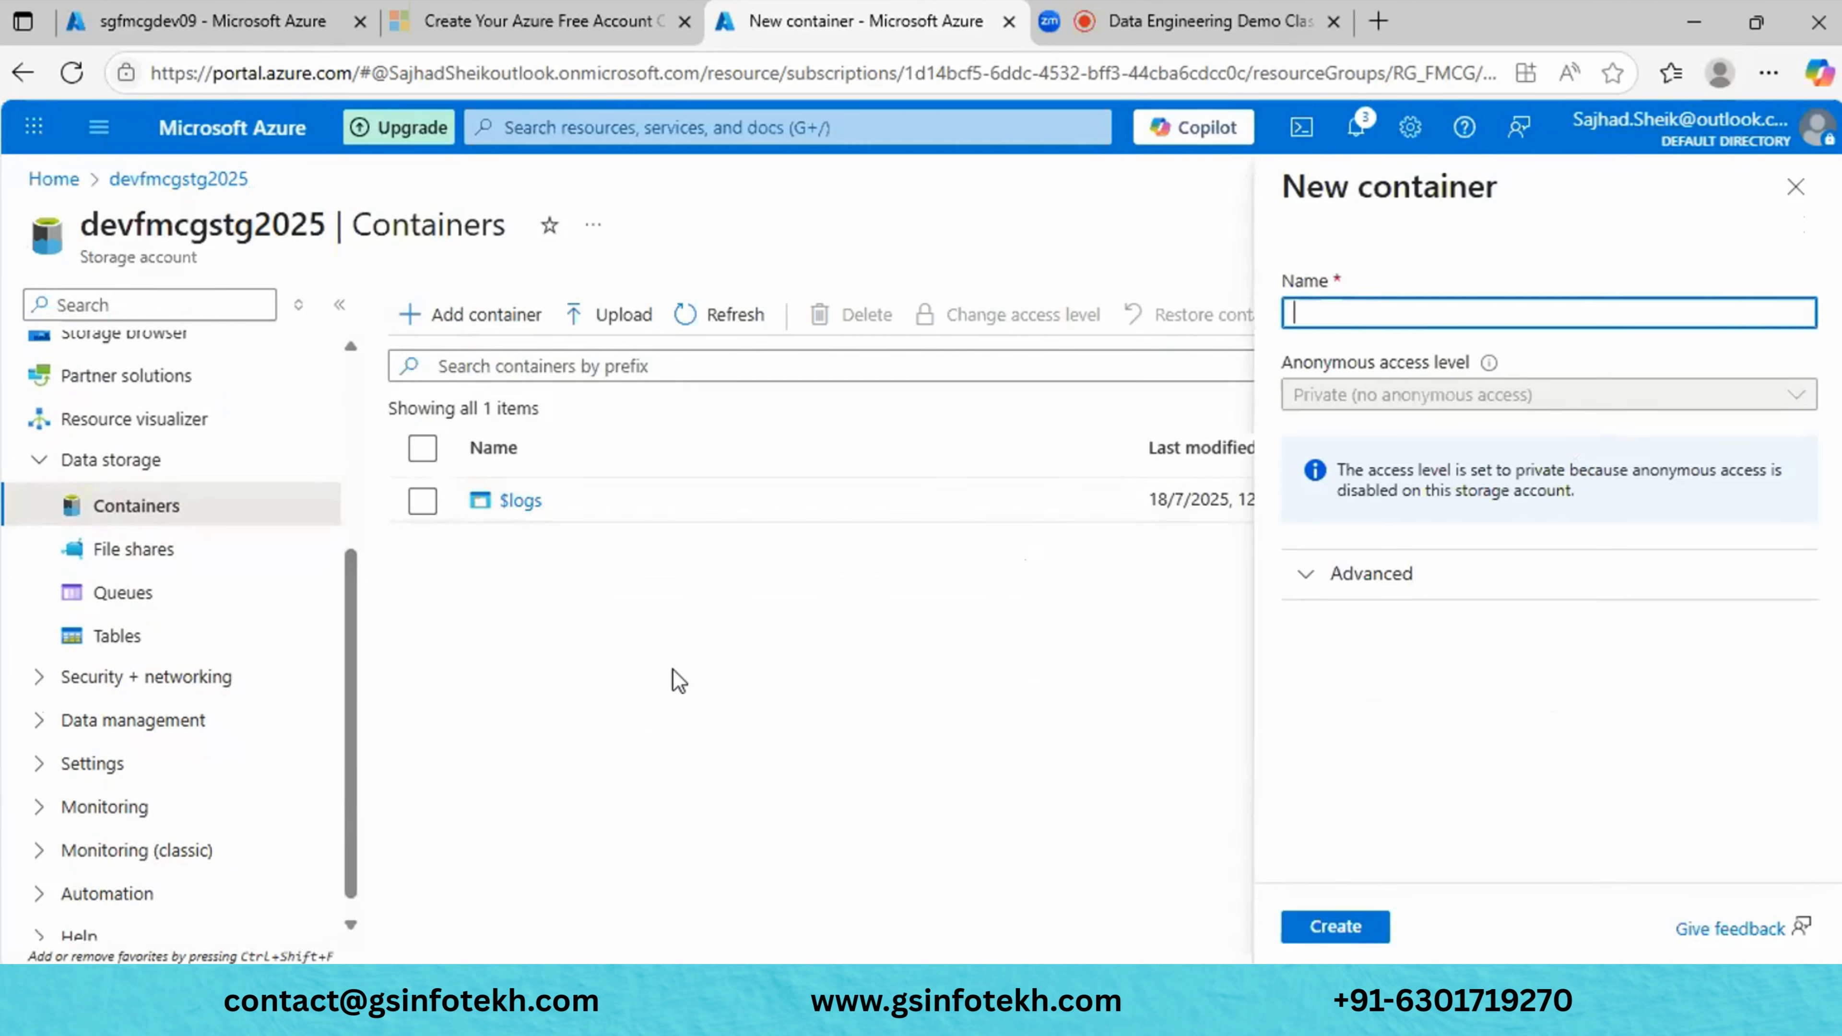
{"action": "type", "text": "Input"}
{"action": "key", "text": "BackSpace"}
{"action": "key", "text": "BackSpace"}
{"action": "key", "text": "BackSpace"}
{"action": "key", "text": "BackSpace"}
{"action": "key", "text": "BackSpace"}
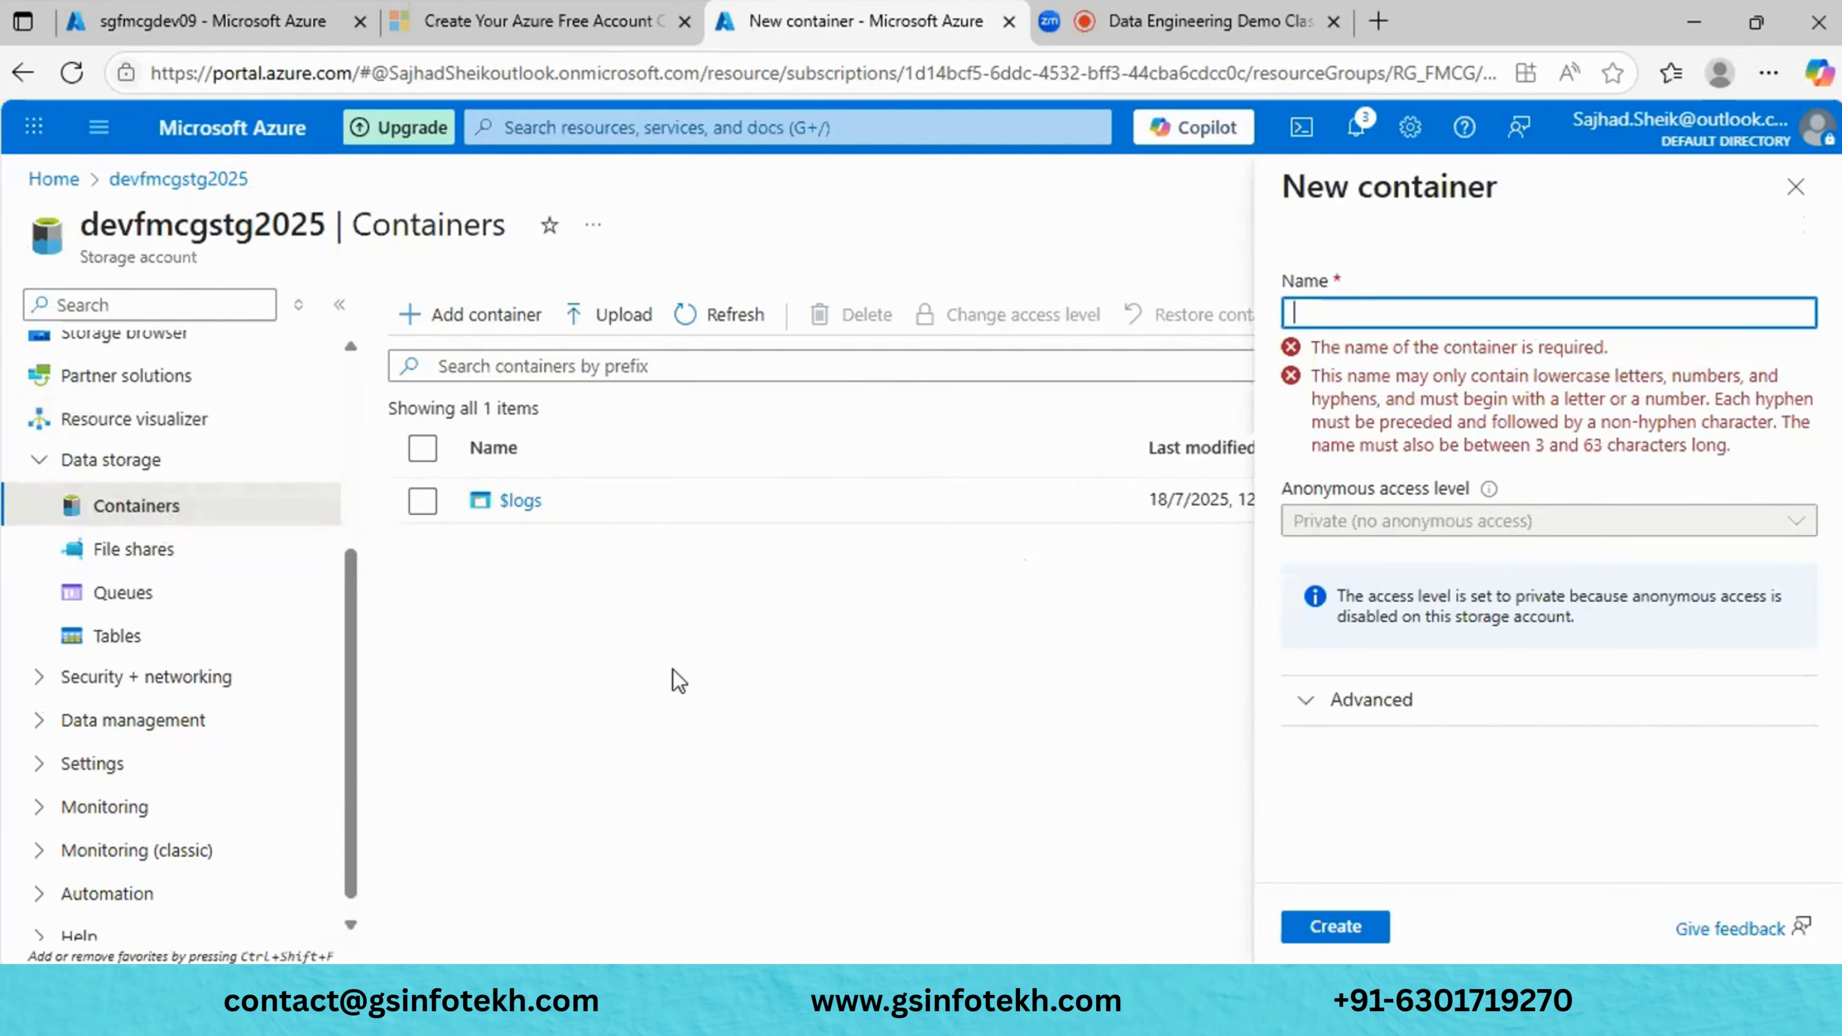
Create a container named input in the storage account and open it.
{"action": "type", "text": "in"}
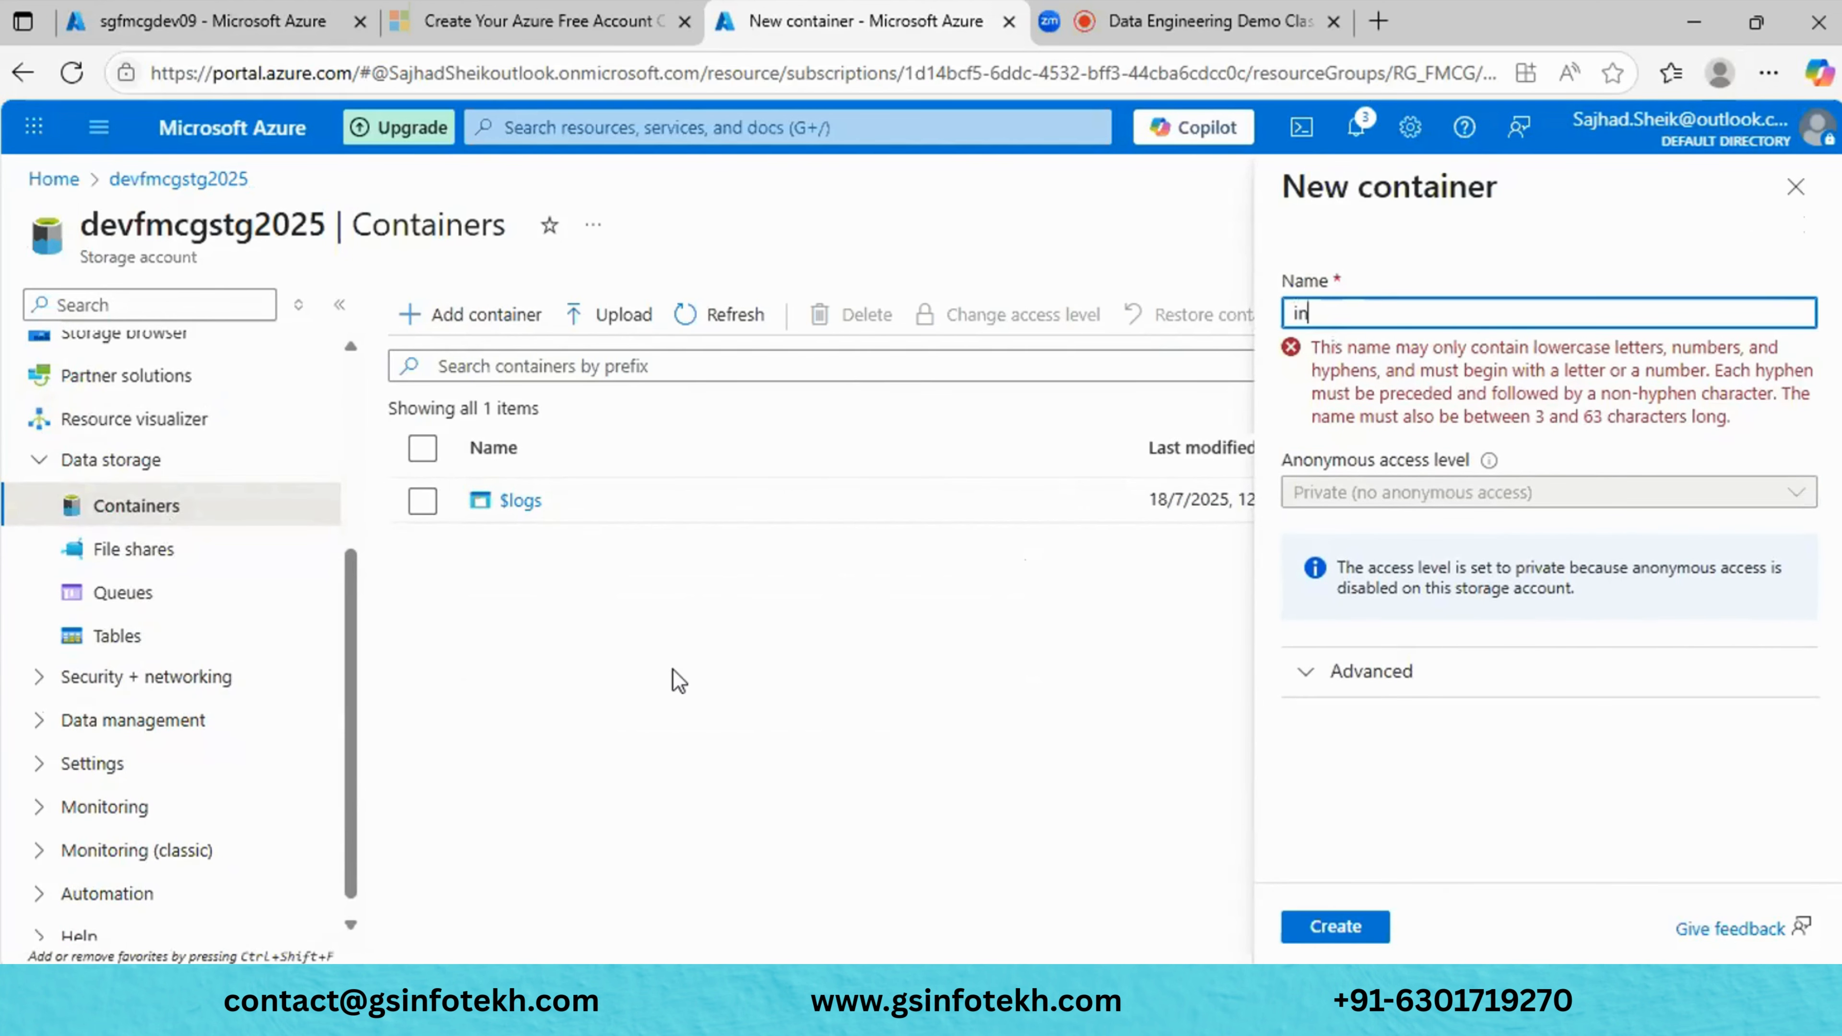
{"action": "type", "text": "put"}
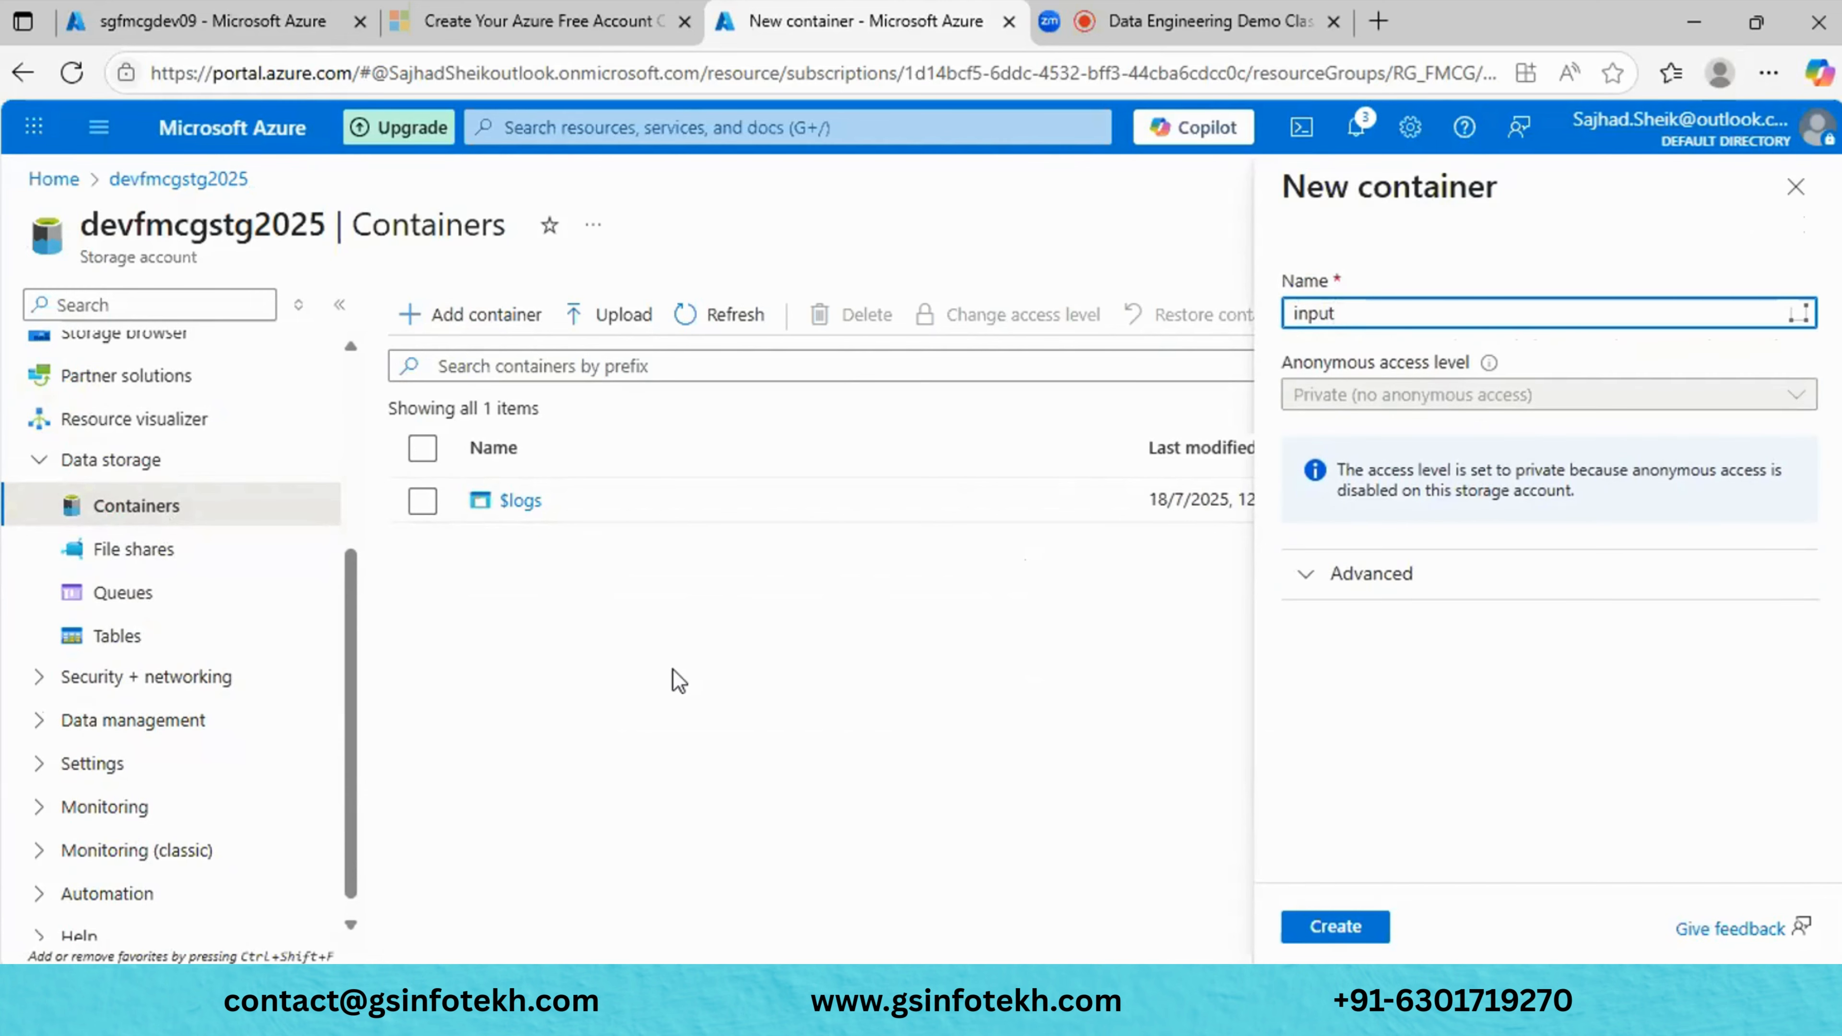
{"action": "left_click", "coordinate": [1325, 933]}
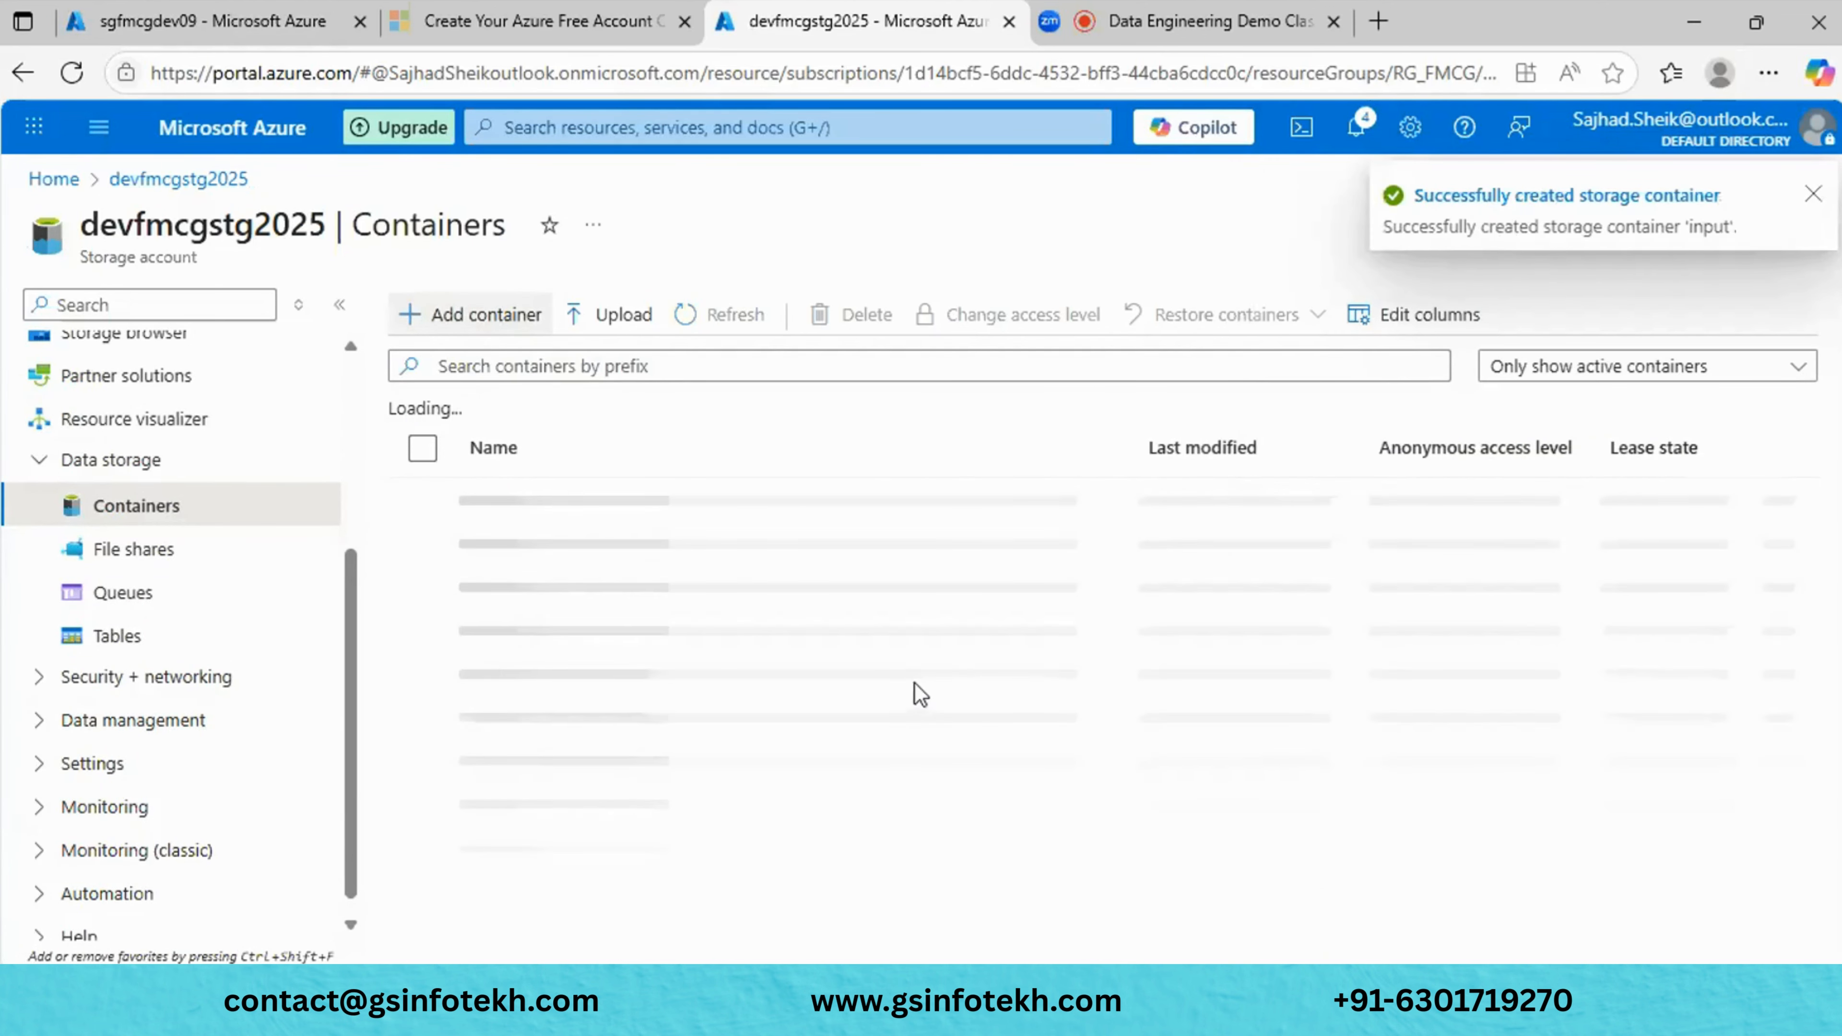
{"action": "left_click", "coordinate": [528, 549]}
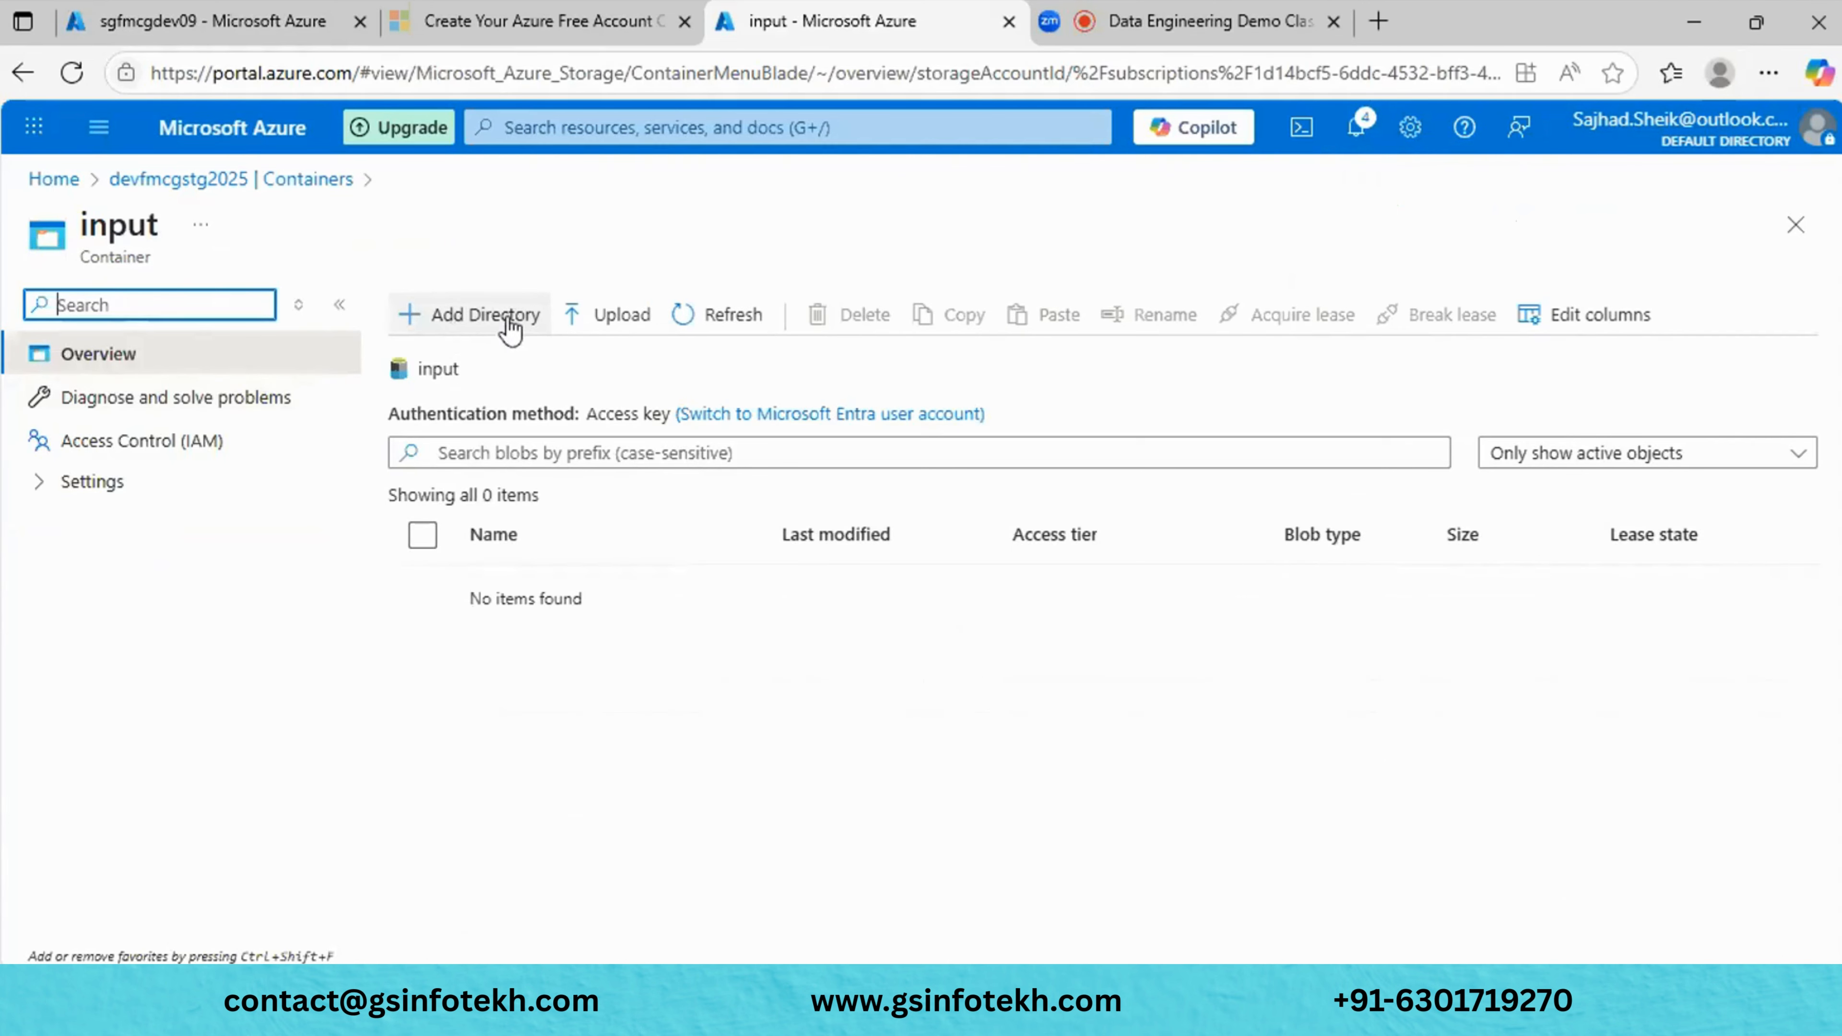
Upload the desktop file Screenshot 2025-04-24 200536.jpg to the input container.
{"action": "left_click", "coordinate": [454, 319]}
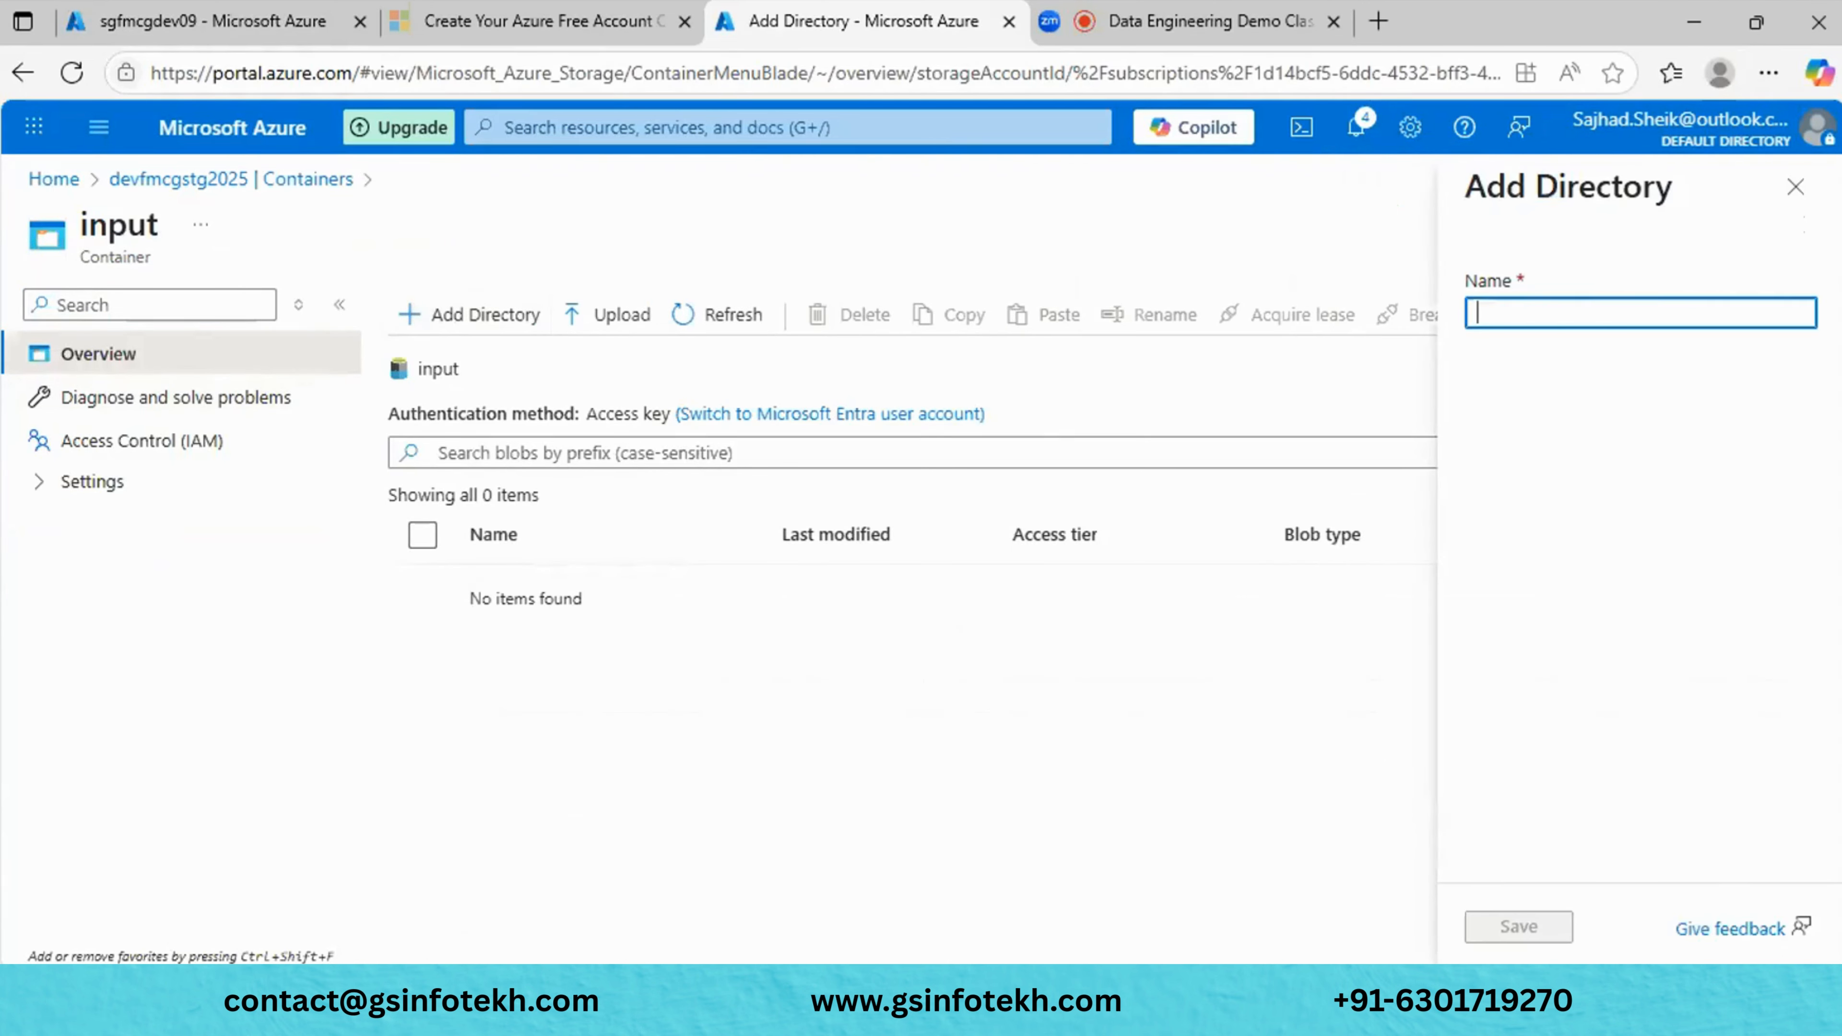
{"action": "left_click", "coordinate": [1794, 188]}
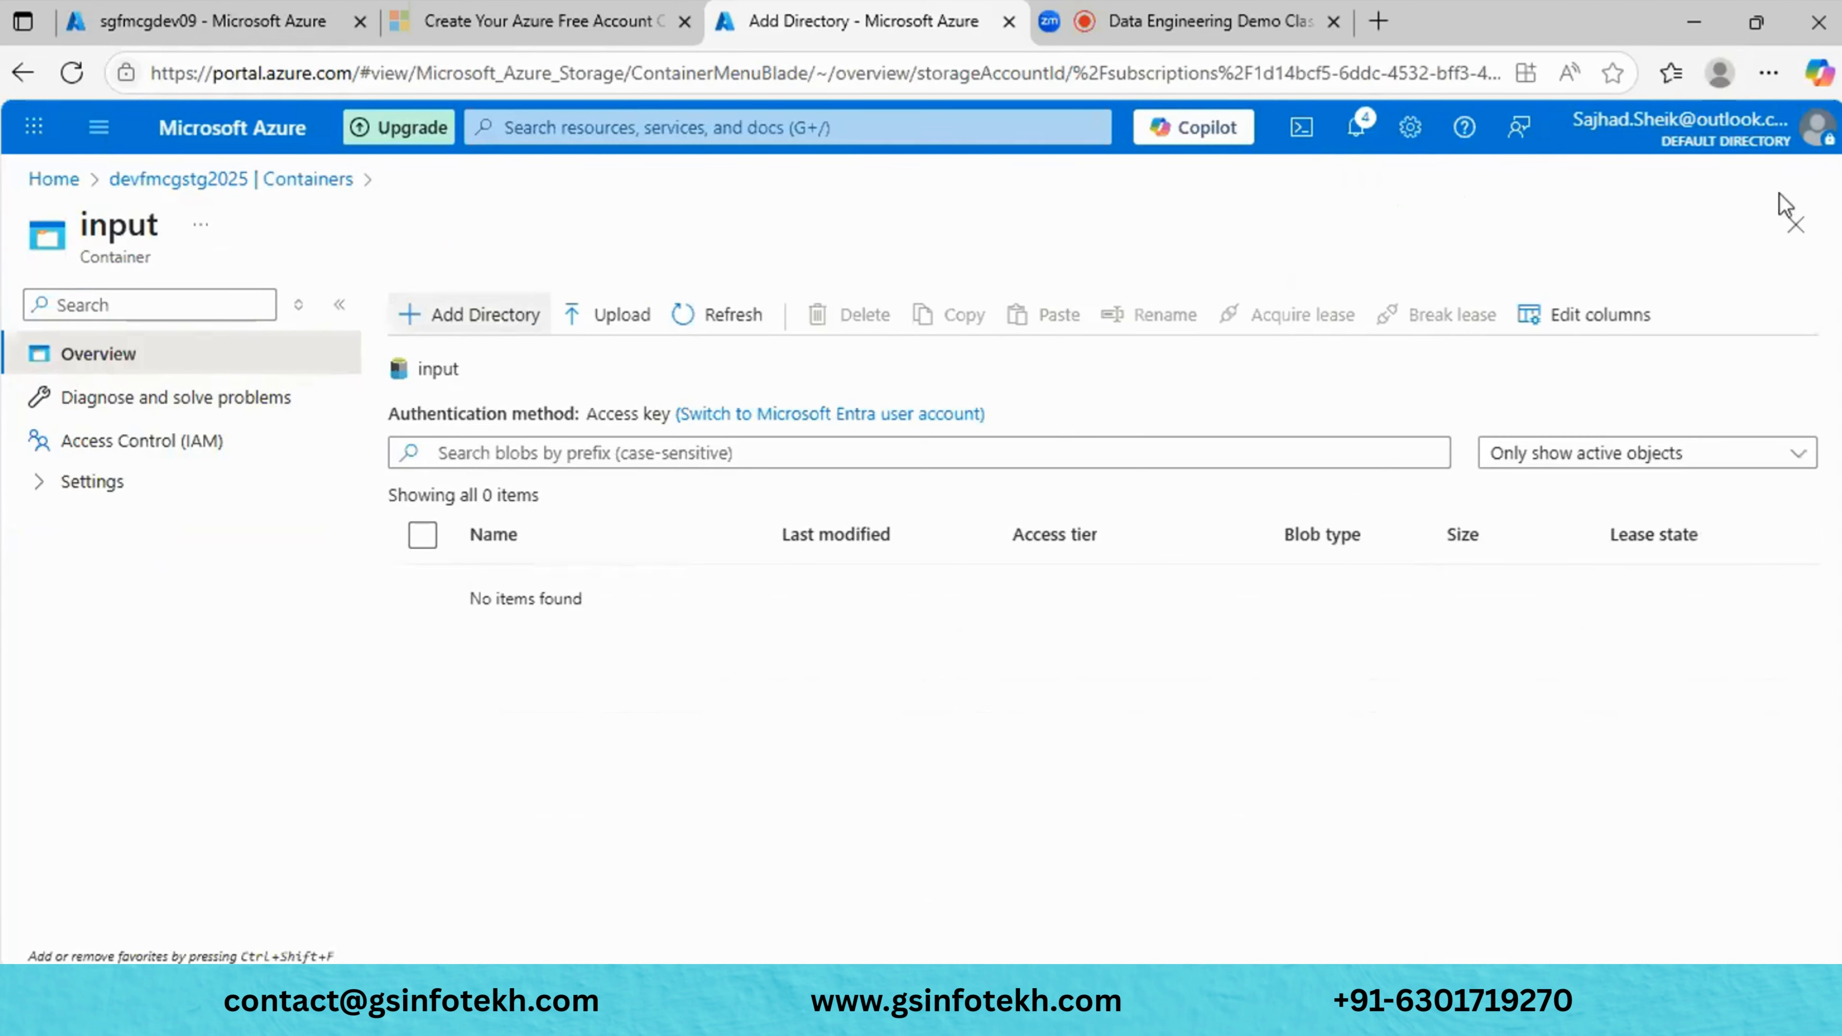
{"action": "left_click", "coordinate": [562, 325]}
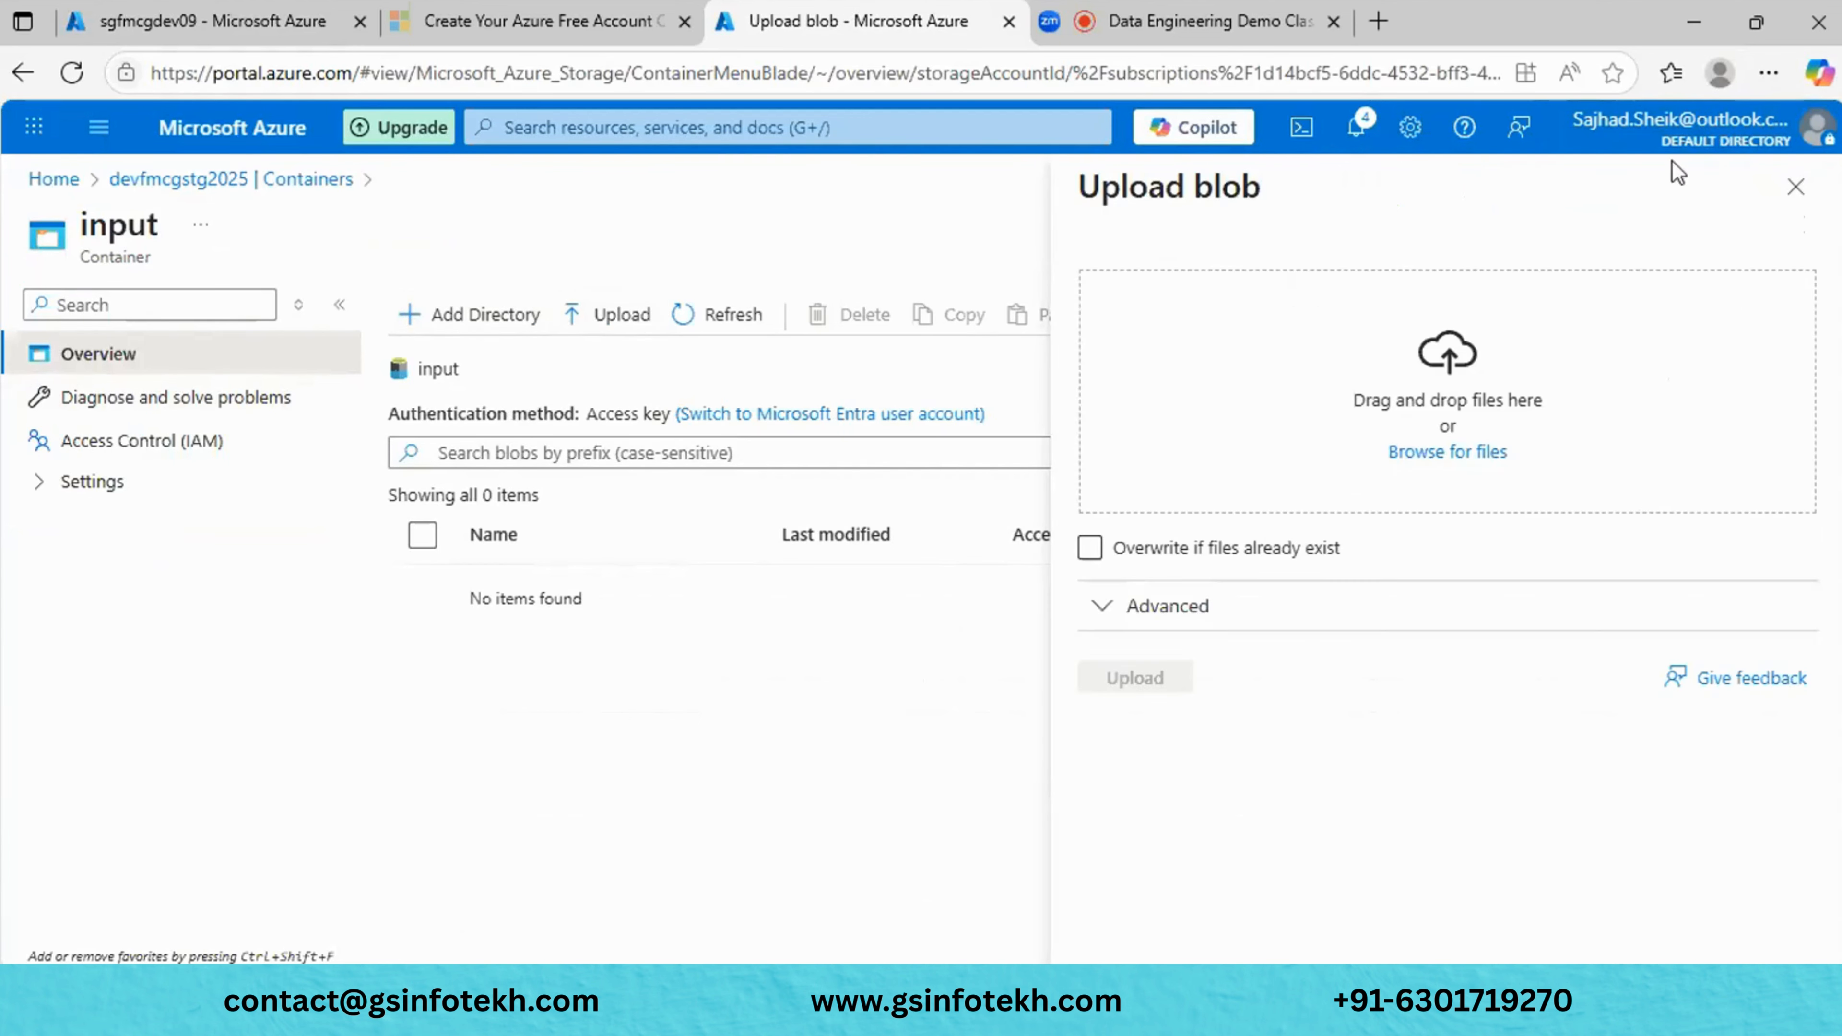
{"action": "left_click", "coordinate": [1755, 29]}
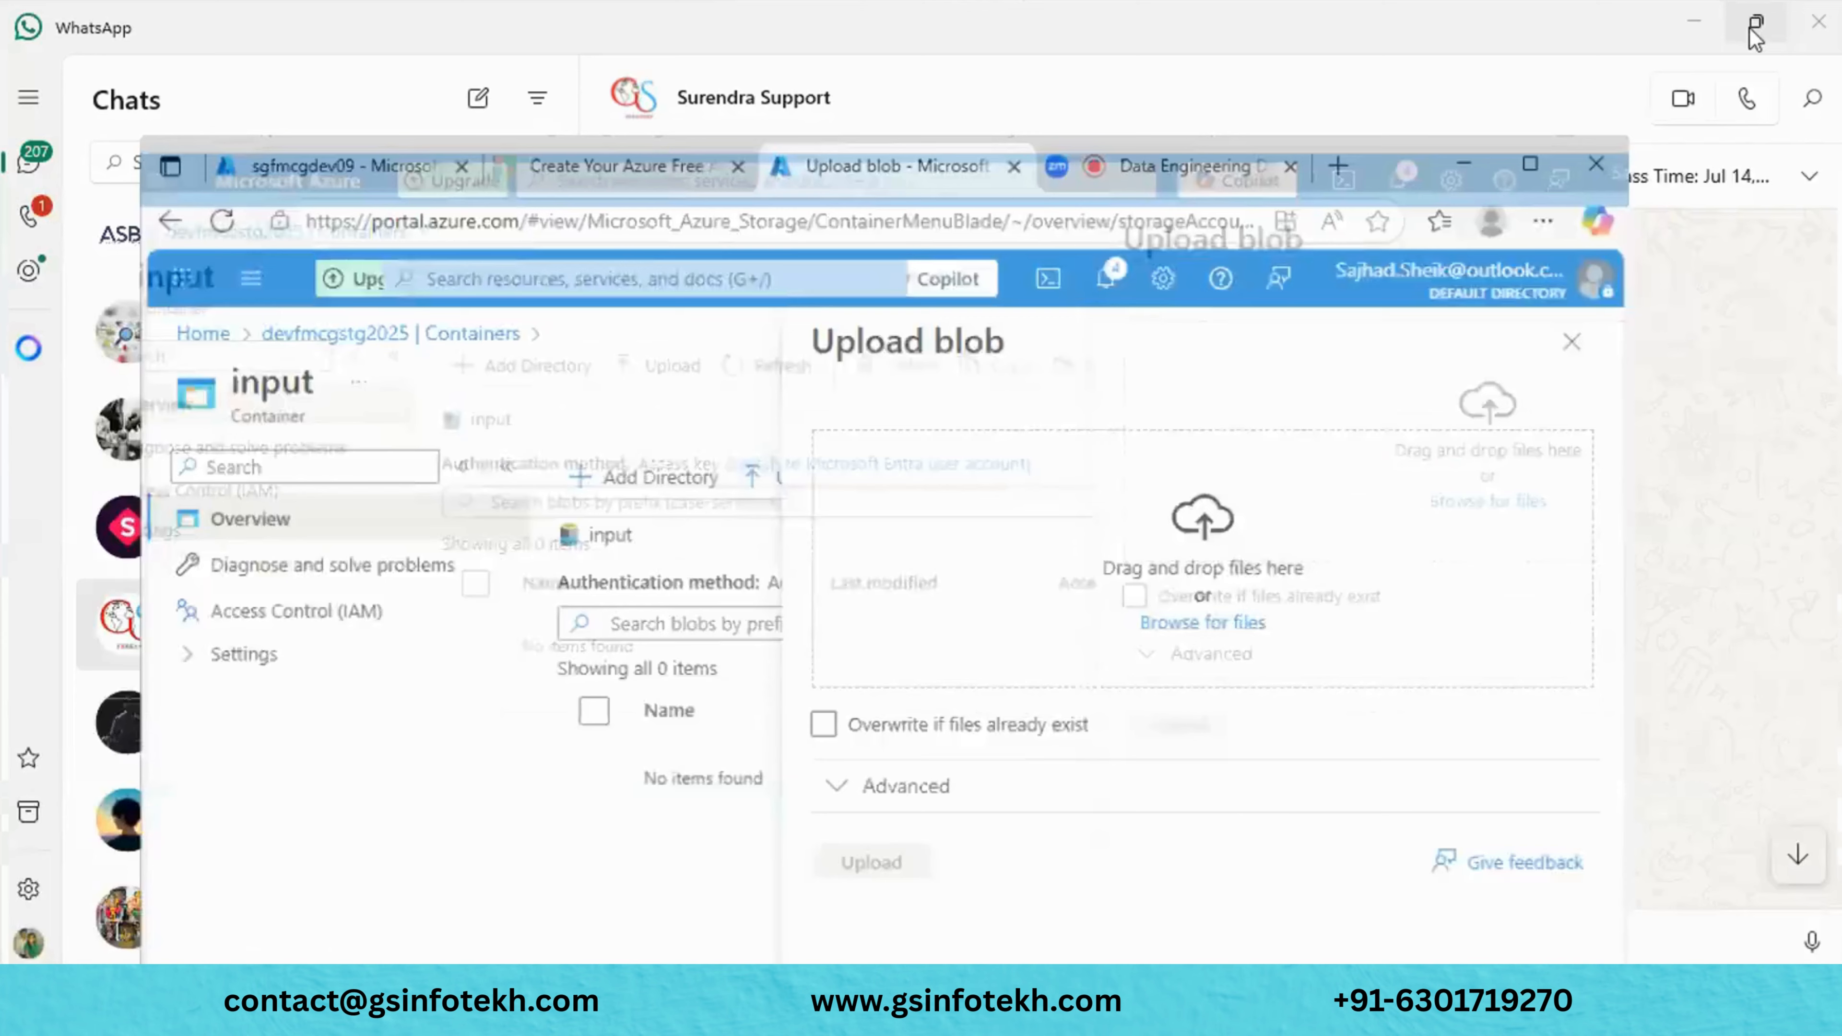
{"action": "left_click", "coordinate": [1710, 35]}
{"action": "left_click", "coordinate": [1694, 21]}
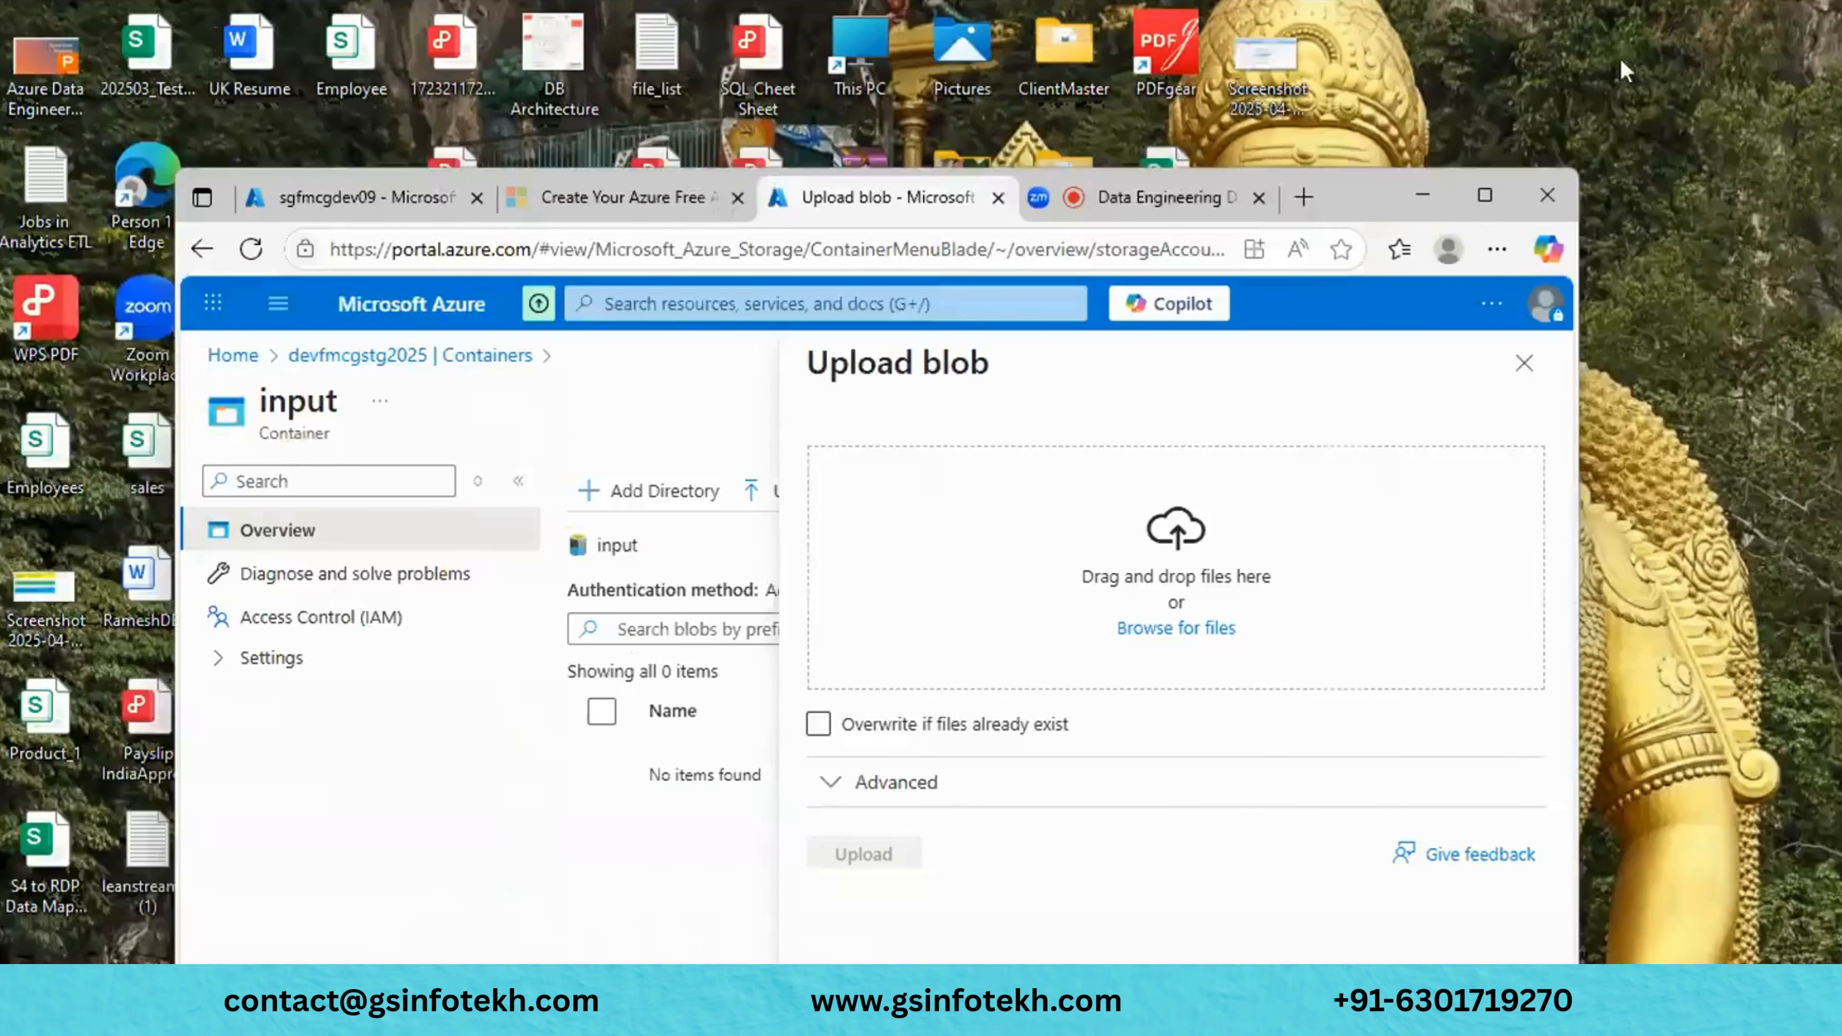
{"action": "left_click_drag", "start_coordinate": [1254, 175], "coordinate": [1232, 392]}
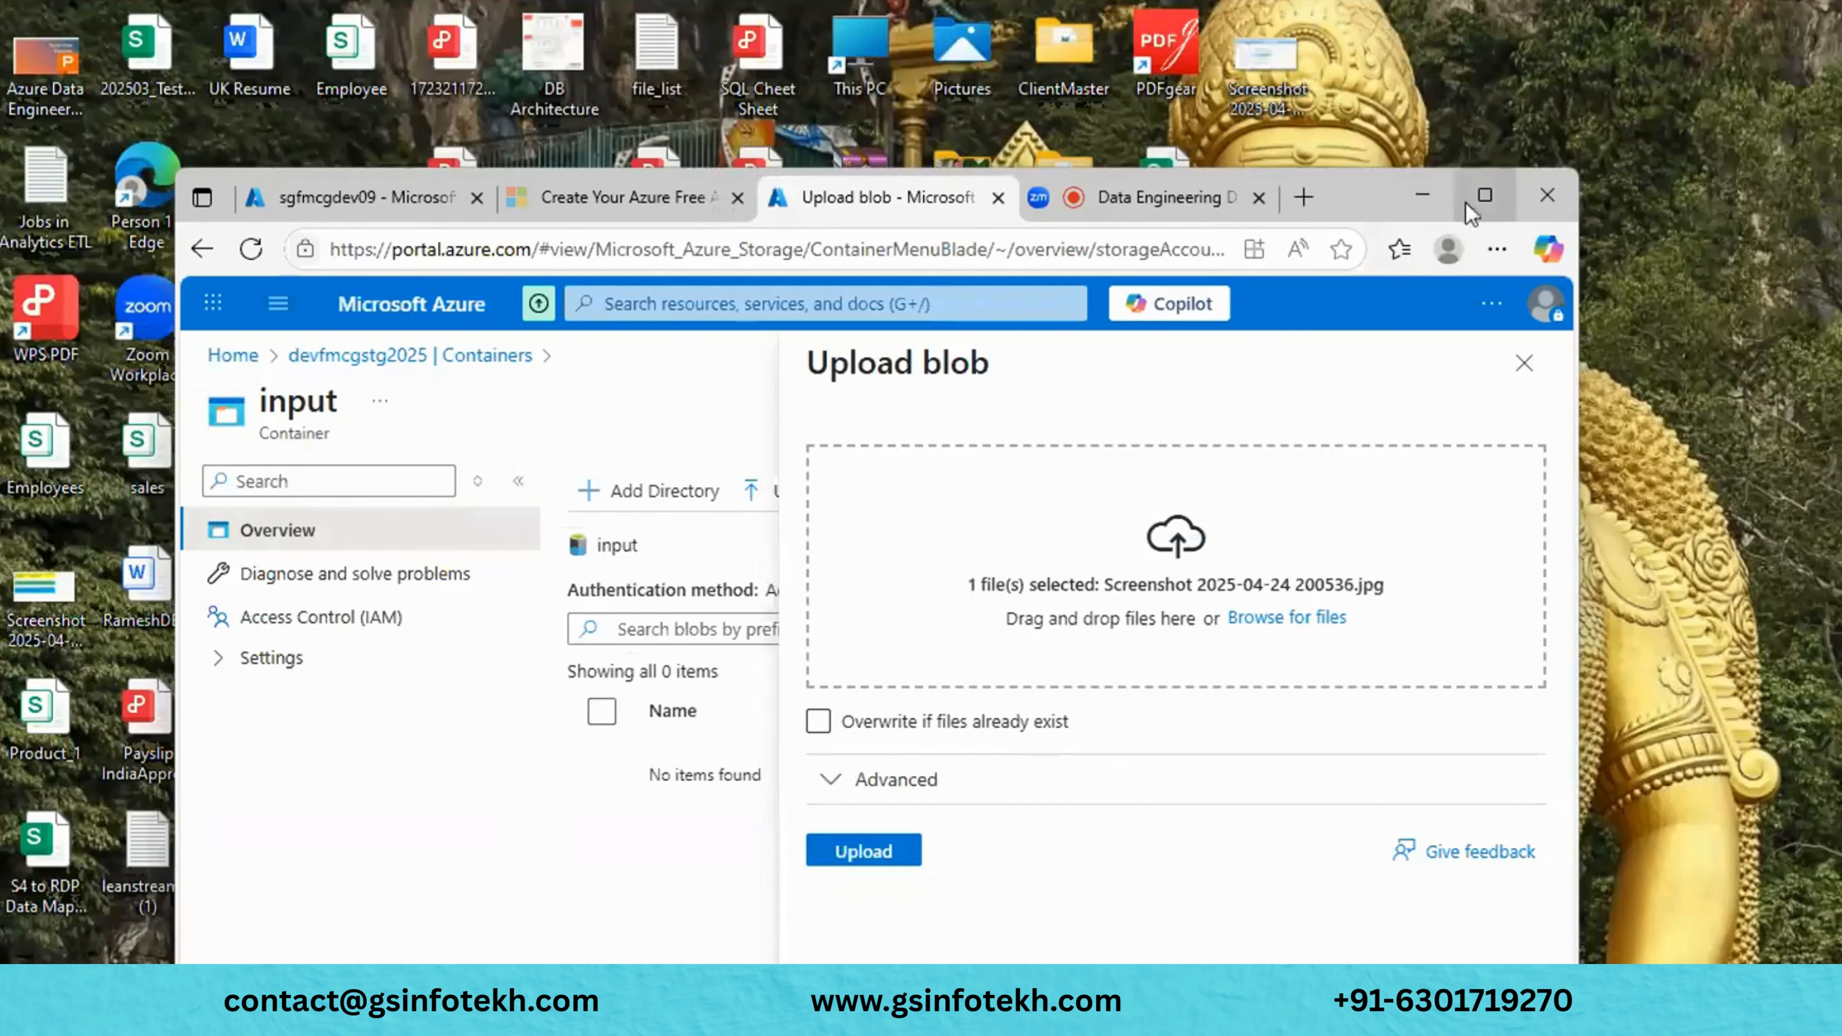
{"action": "left_click", "coordinate": [1484, 195]}
{"action": "left_click", "coordinate": [1152, 675]}
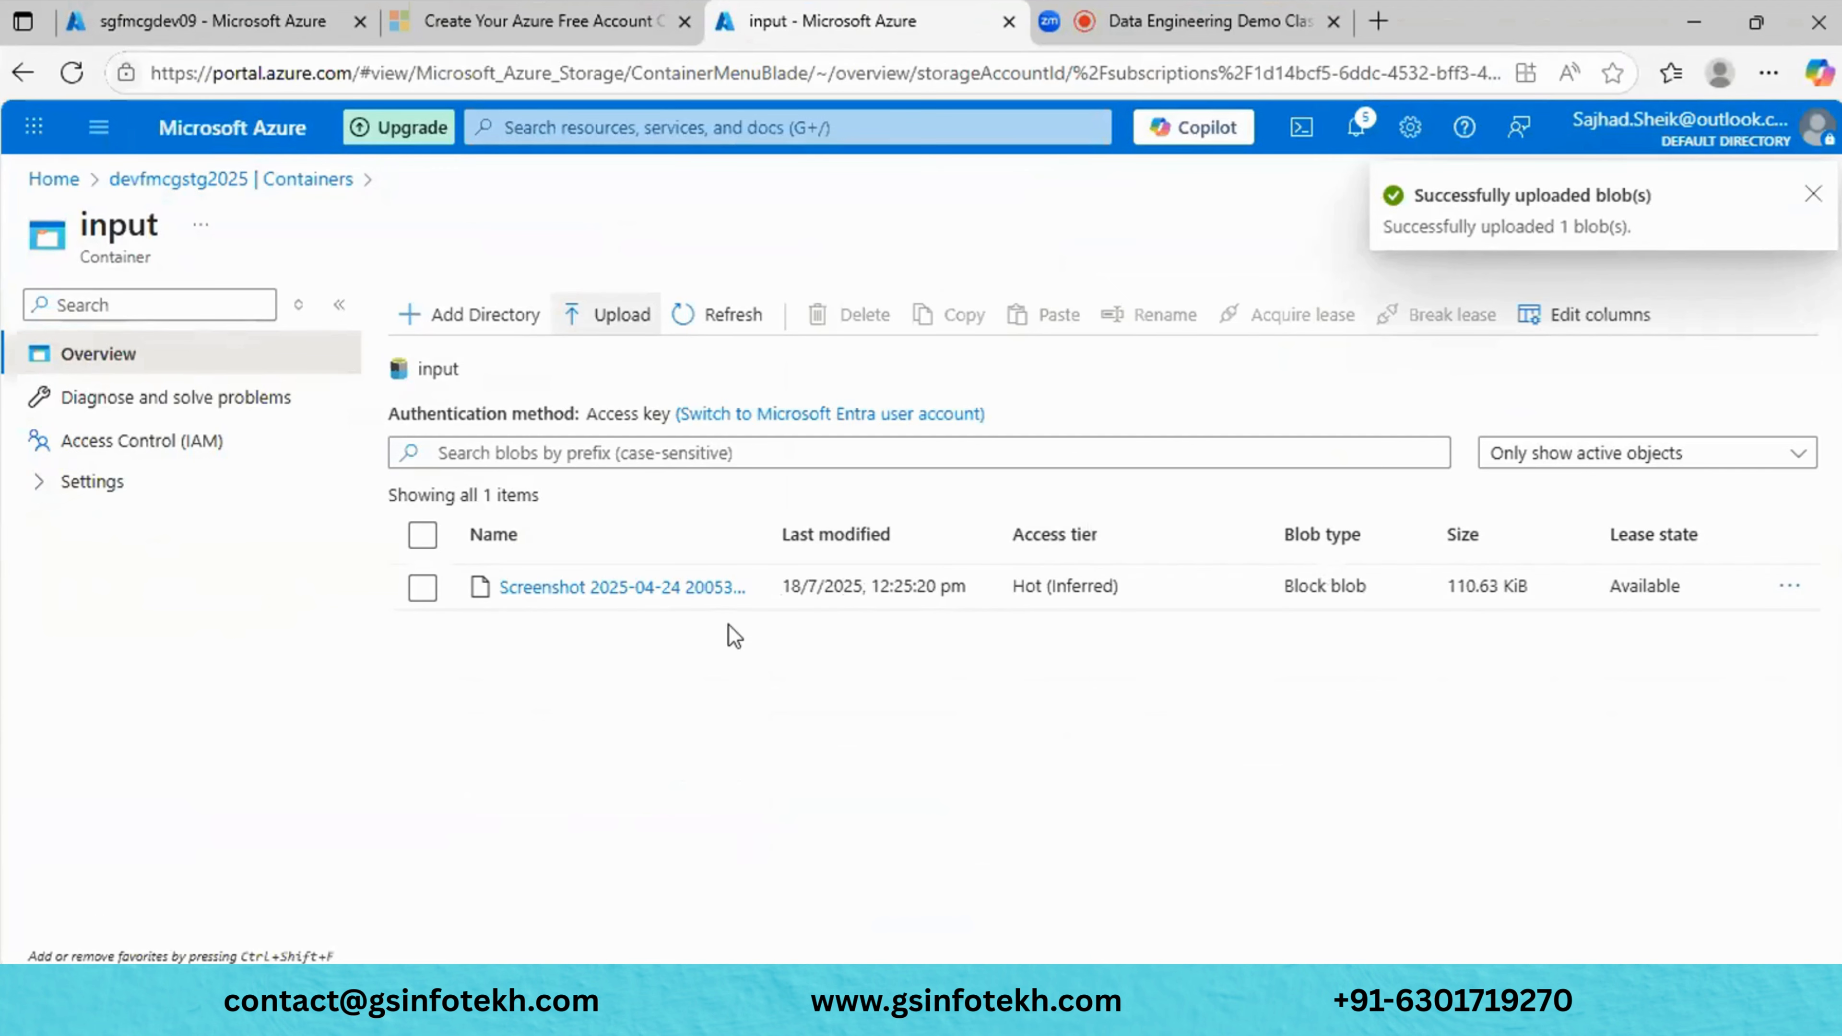
{"action": "left_click", "coordinate": [1808, 207]}
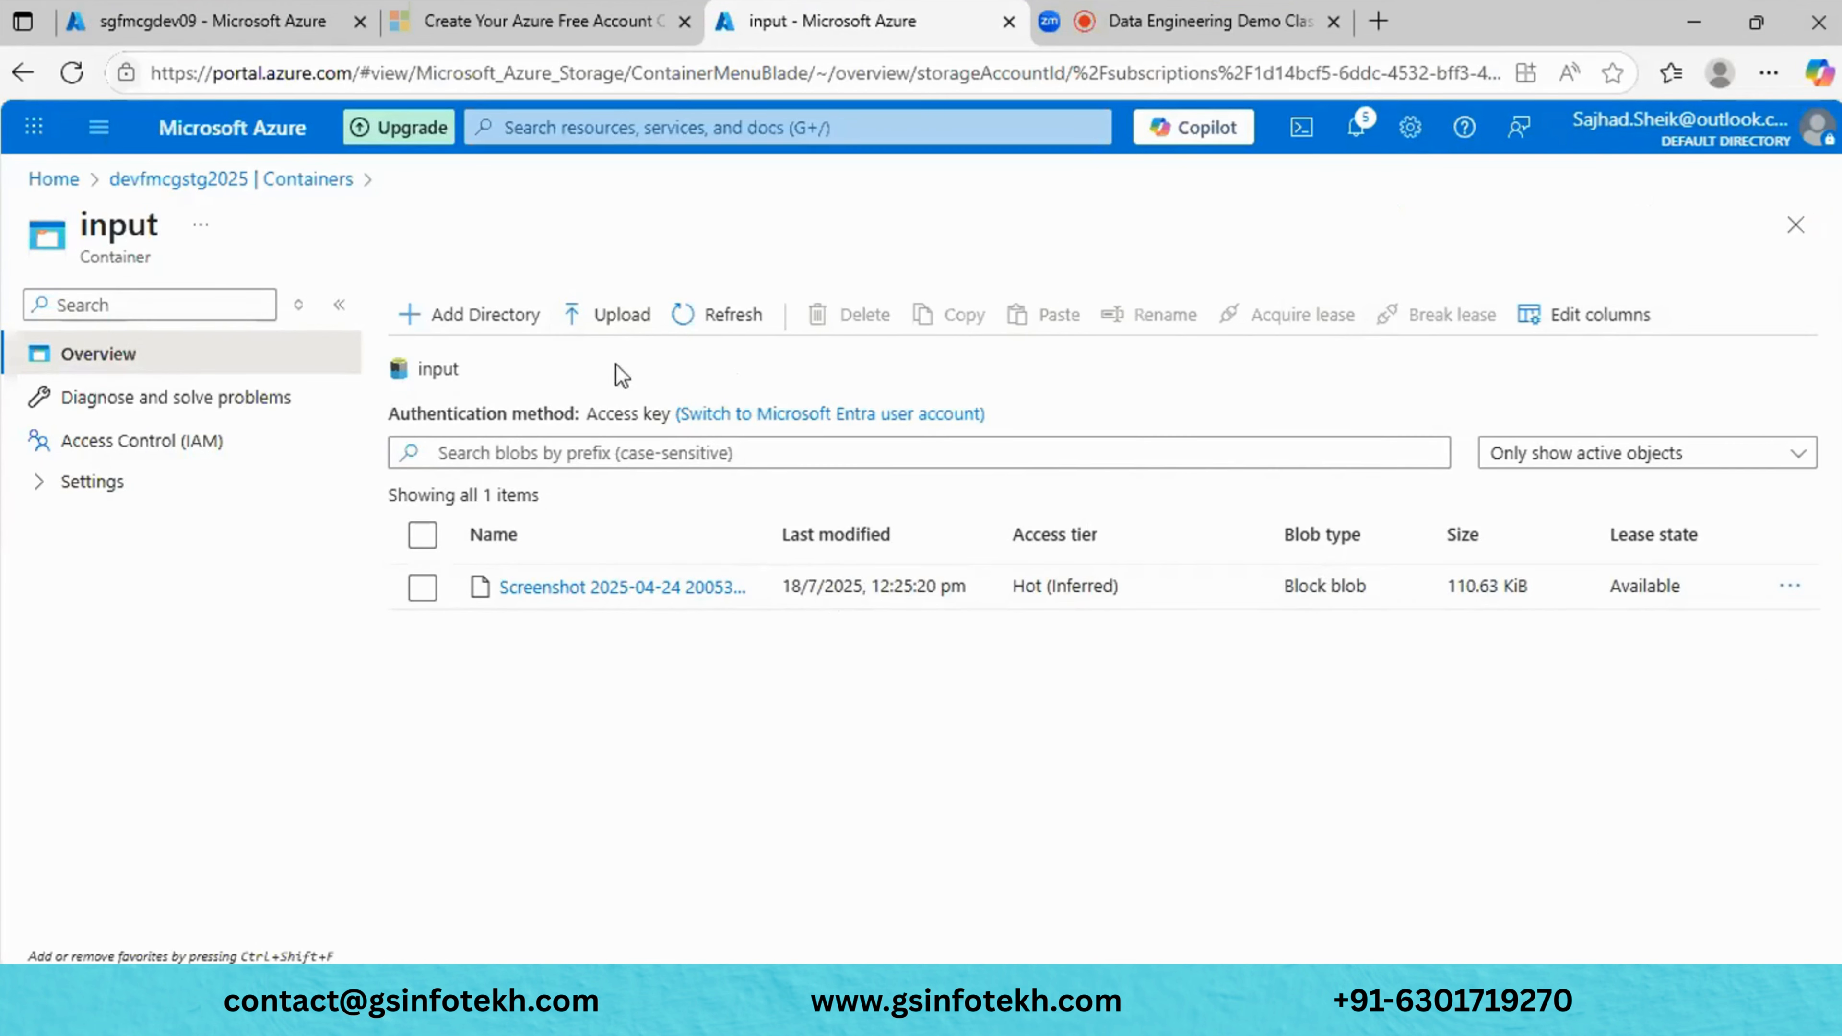
Upload Screenshot 2025-04-24 200536.jpg to the input container again, with overwriting of existing files enabled.
{"action": "left_click", "coordinate": [599, 322]}
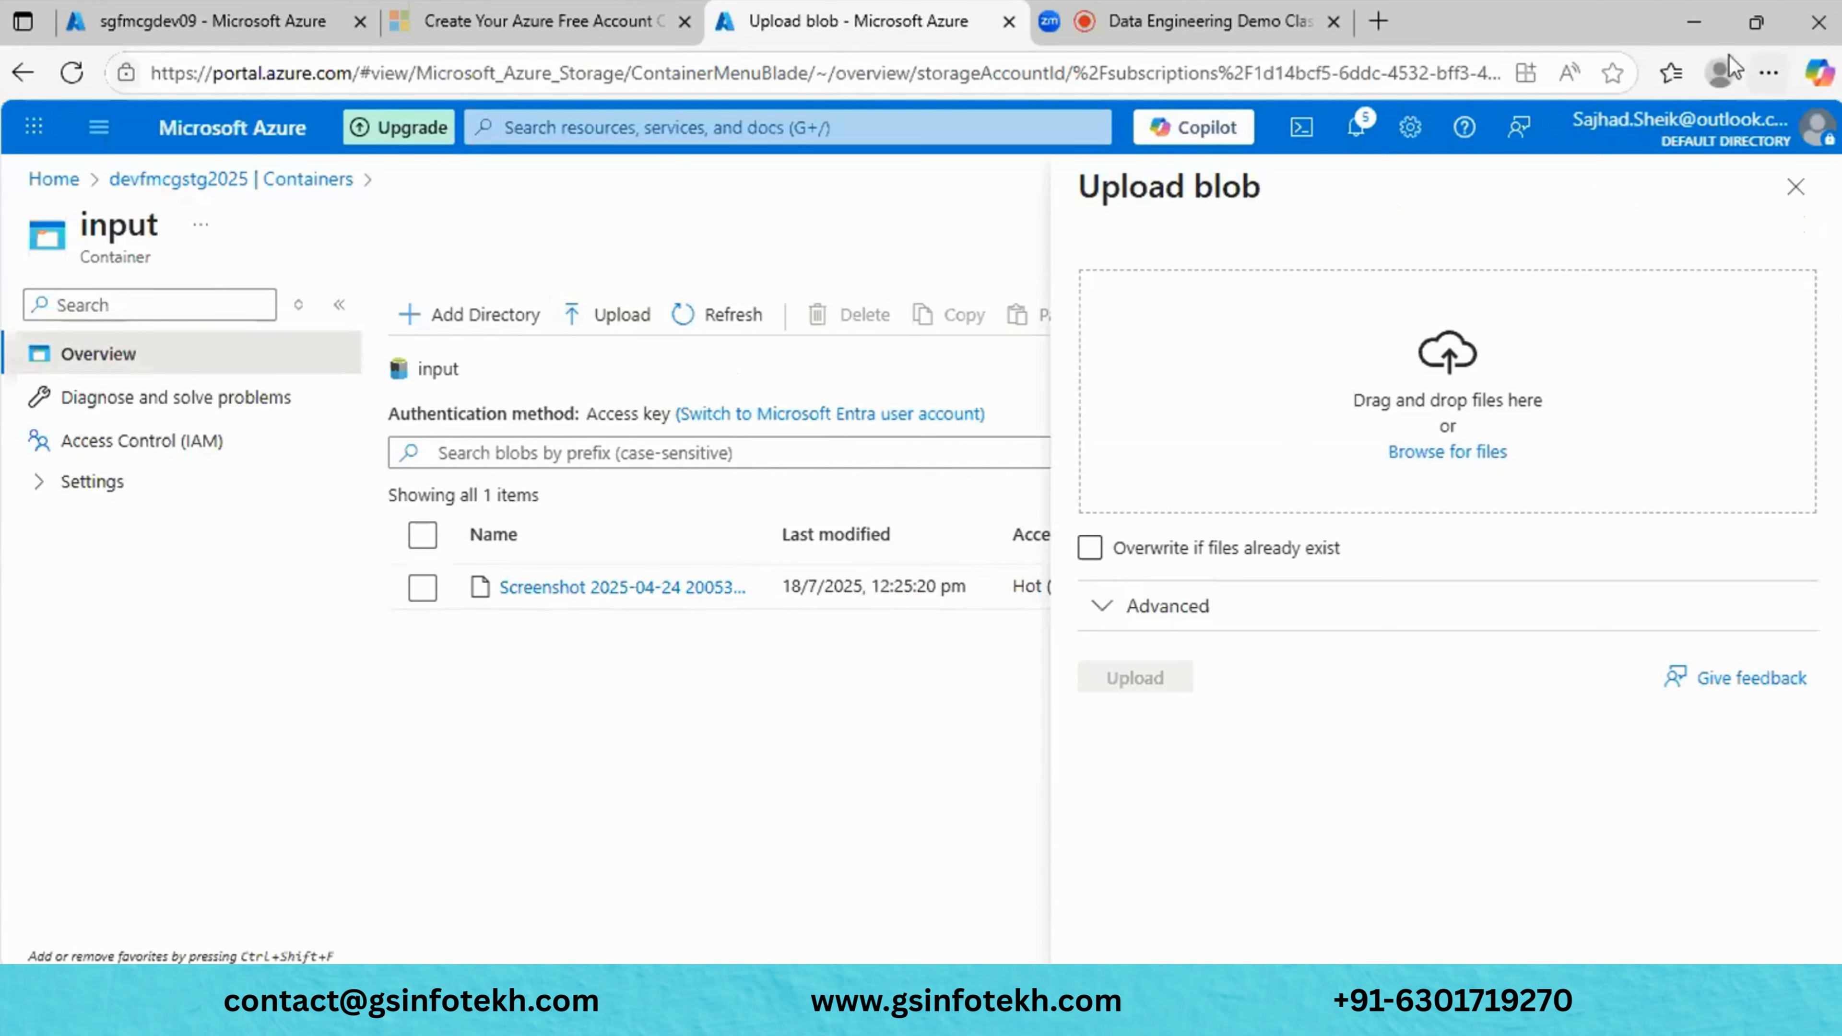
{"action": "left_click", "coordinate": [1755, 23]}
{"action": "left_click_drag", "start_coordinate": [1265, 58], "coordinate": [1160, 617]}
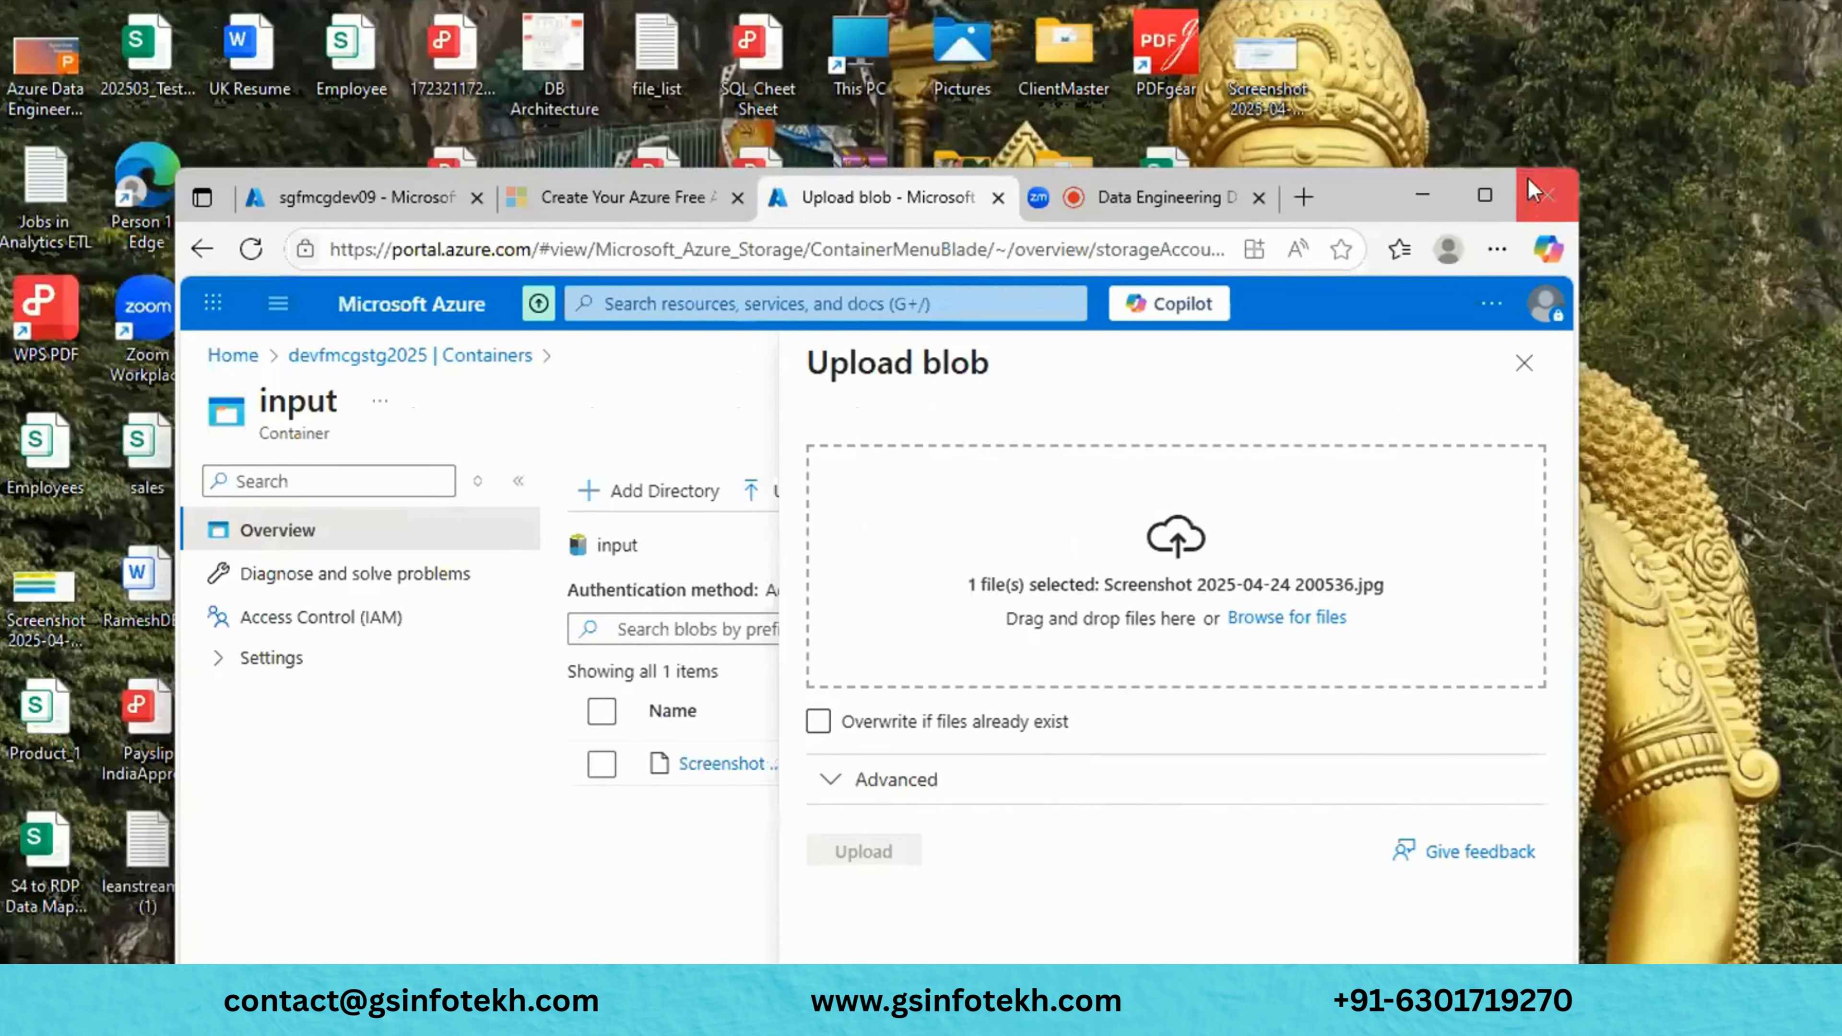
{"action": "left_click", "coordinate": [1488, 198]}
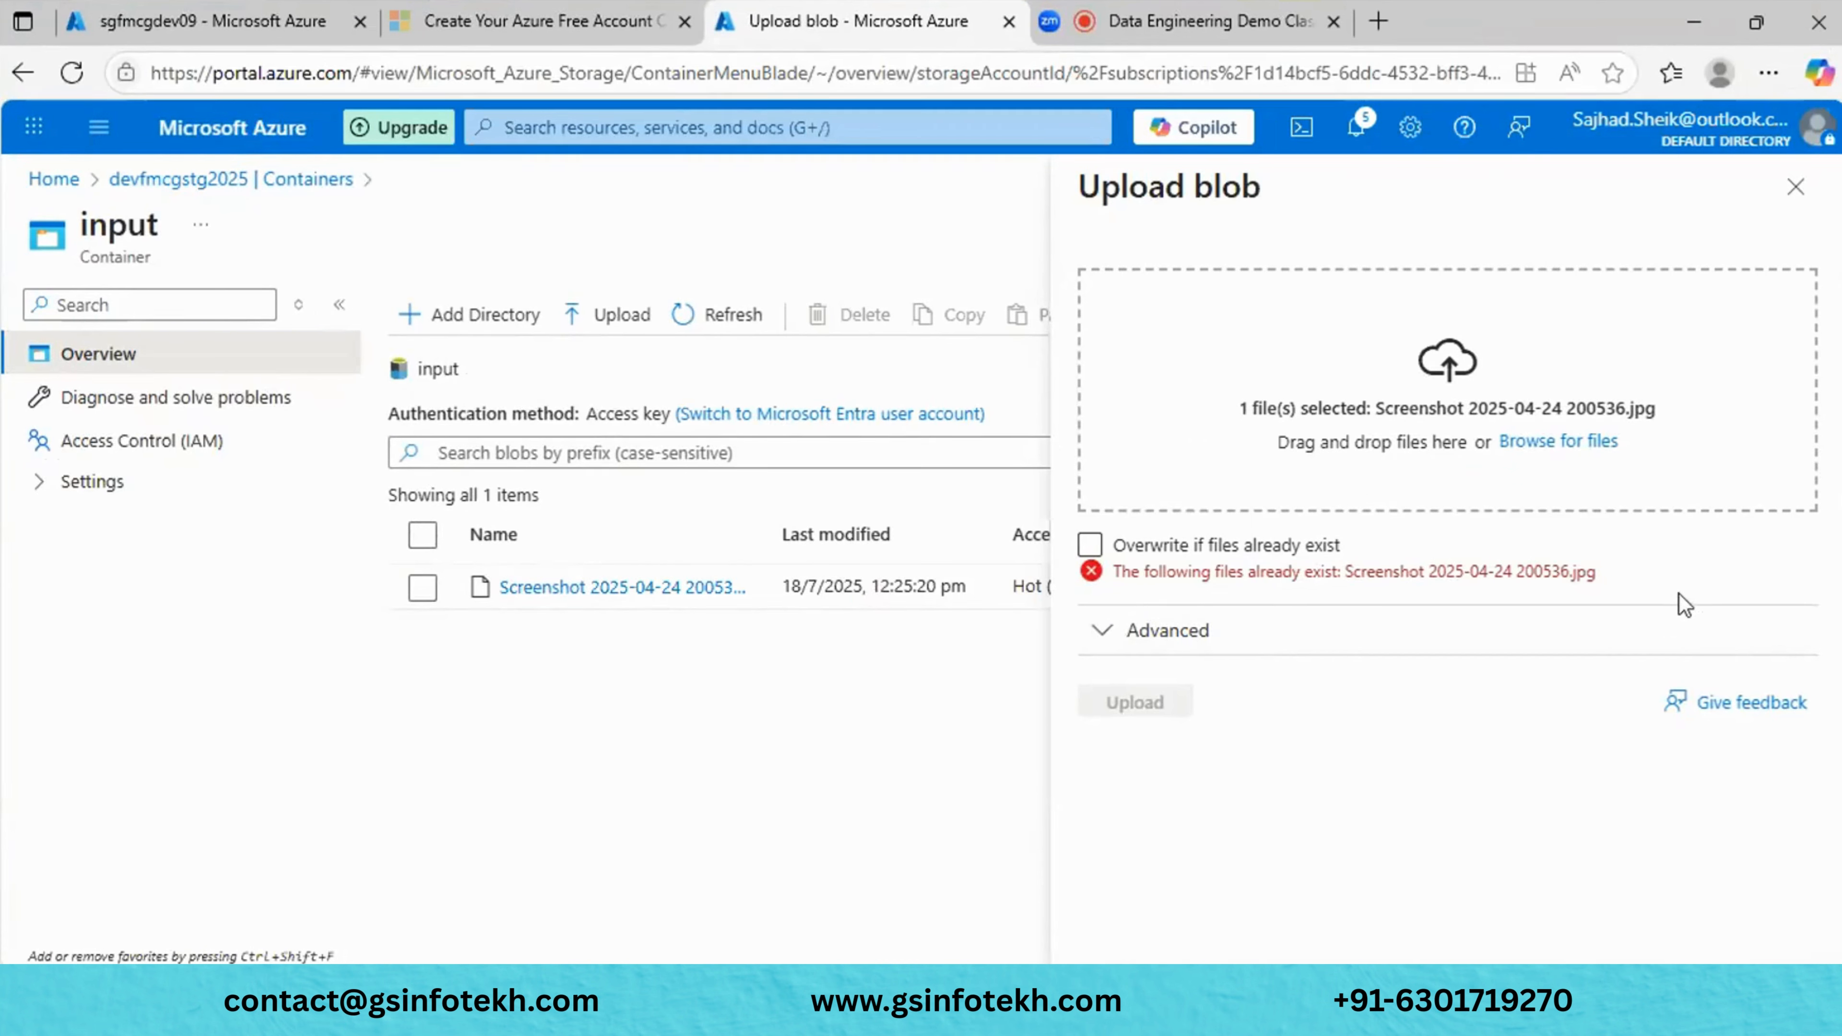
{"action": "left_click", "coordinate": [1090, 544]}
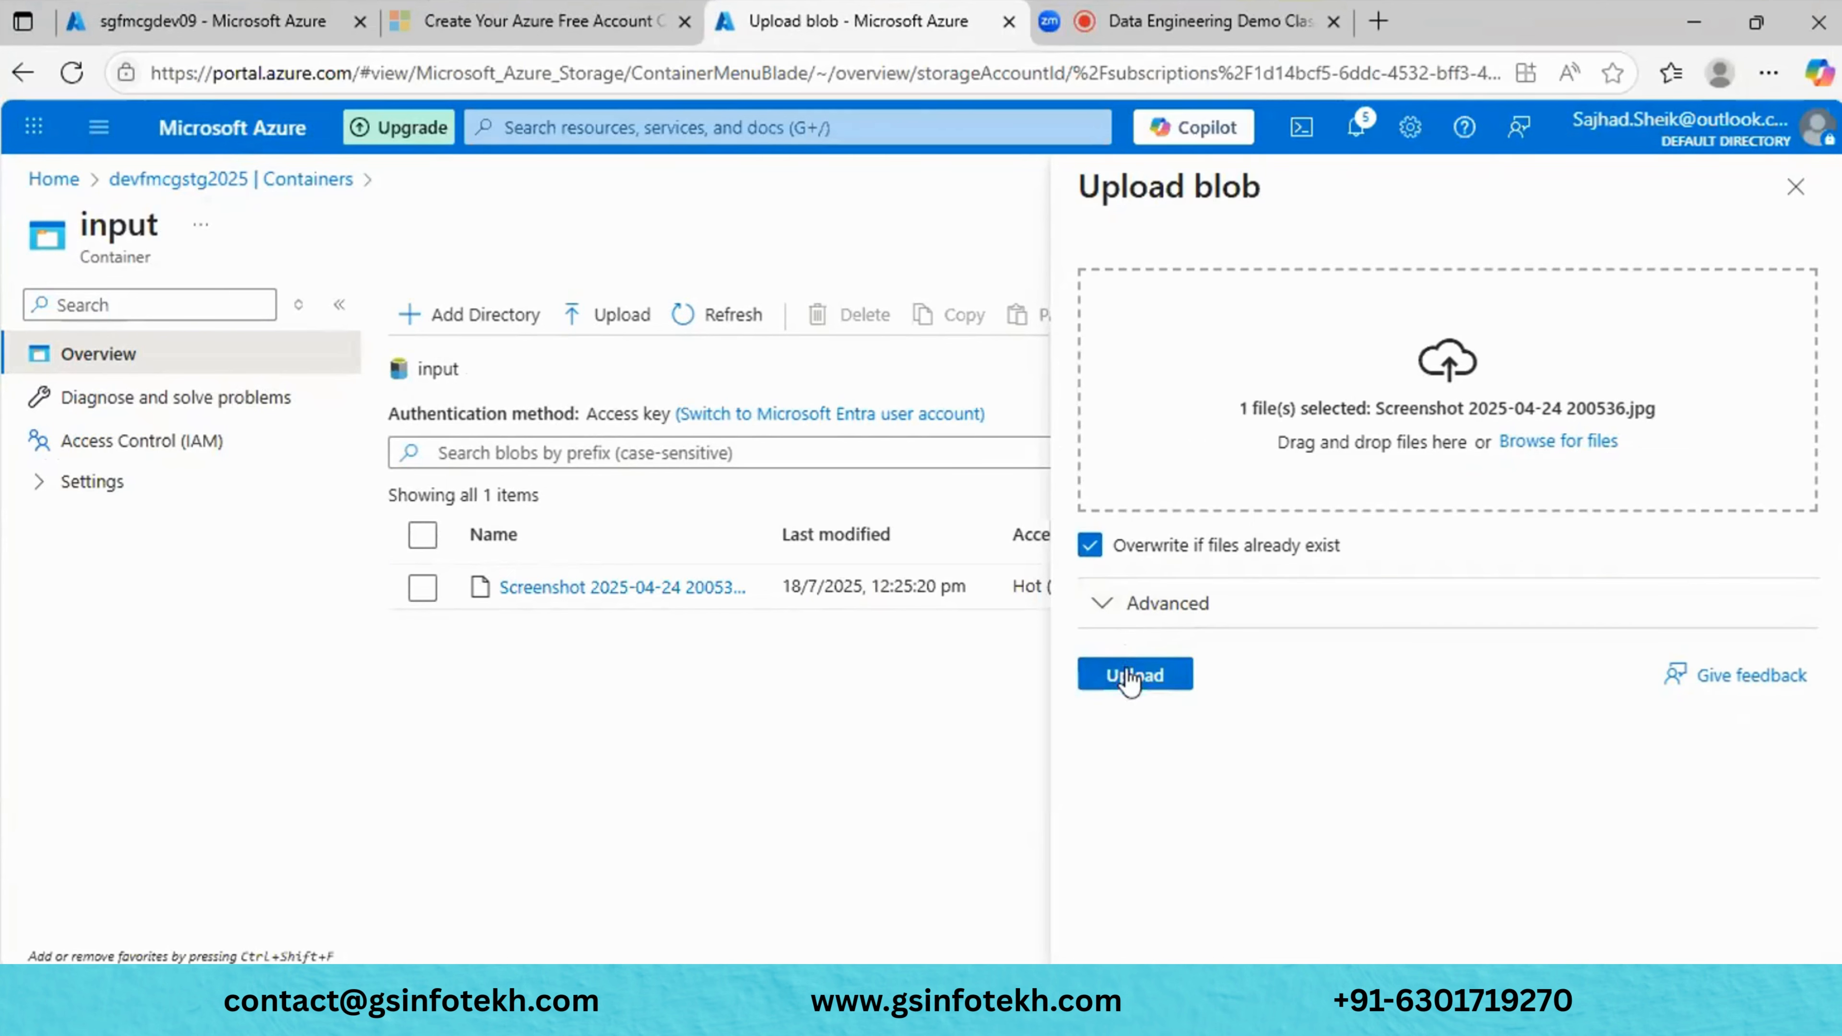
{"action": "left_click", "coordinate": [1132, 676]}
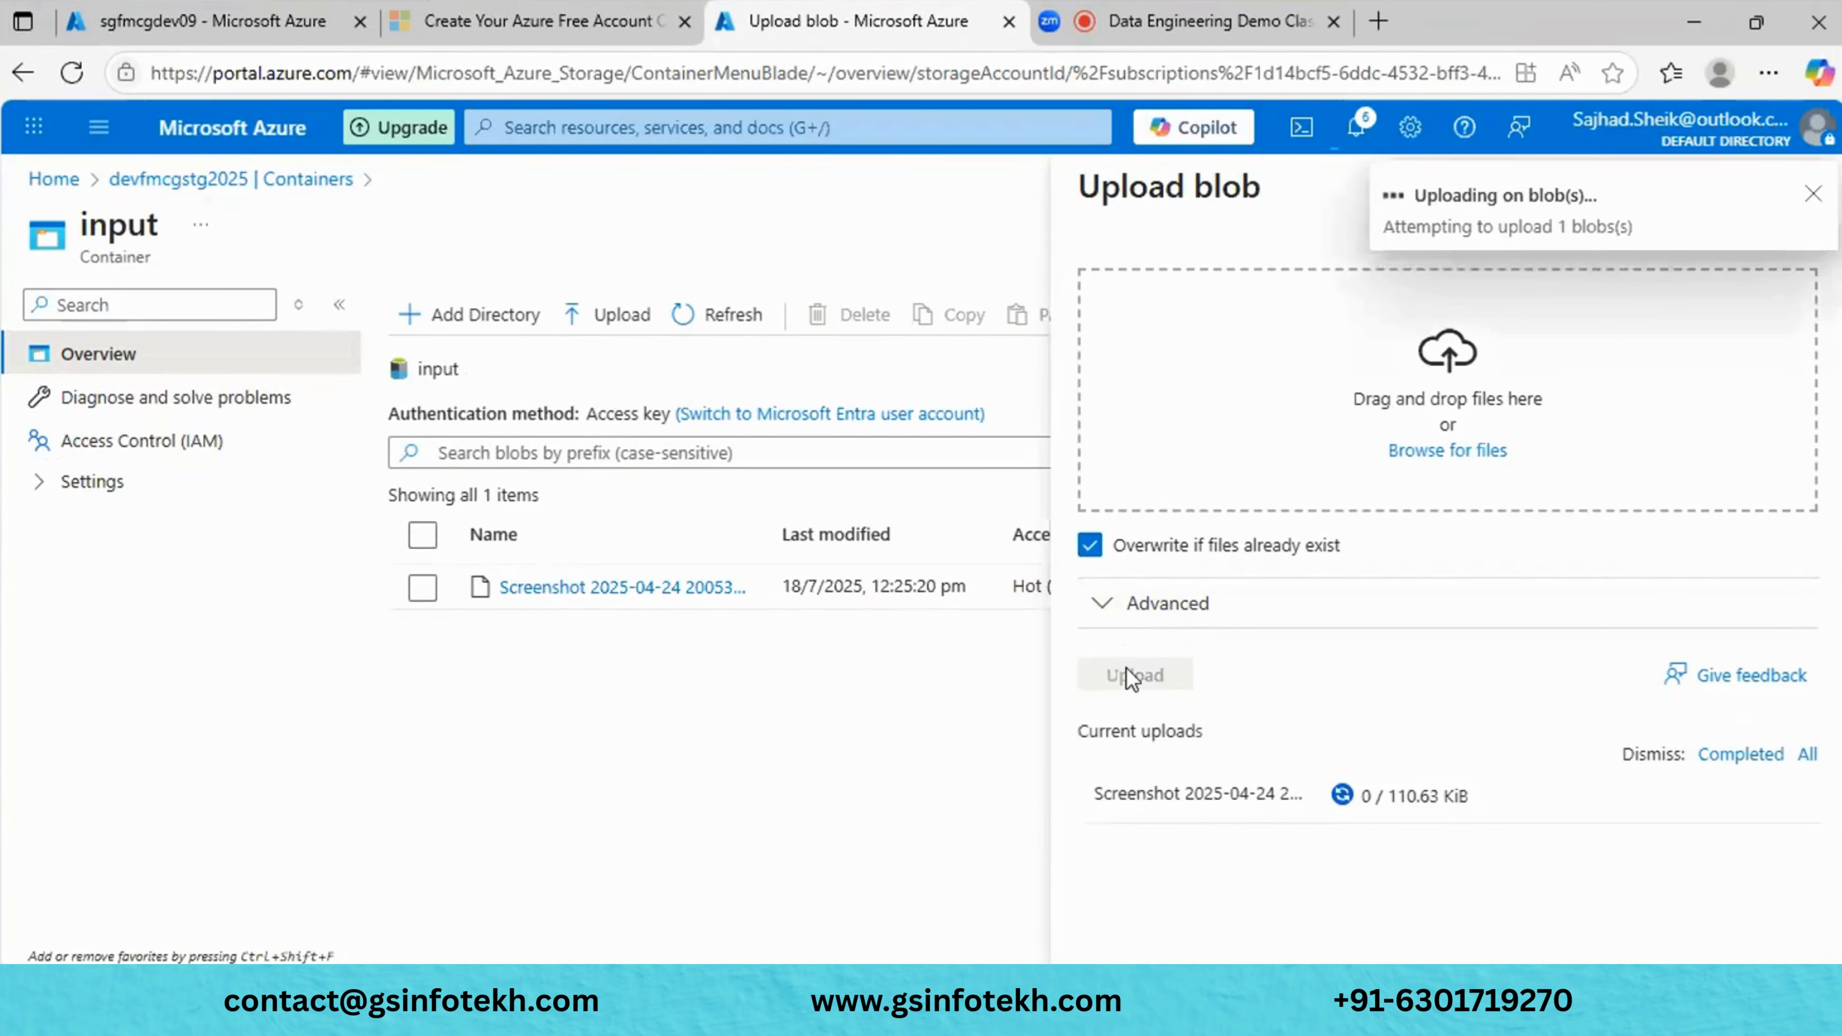
{"action": "left_click", "coordinate": [1813, 195]}
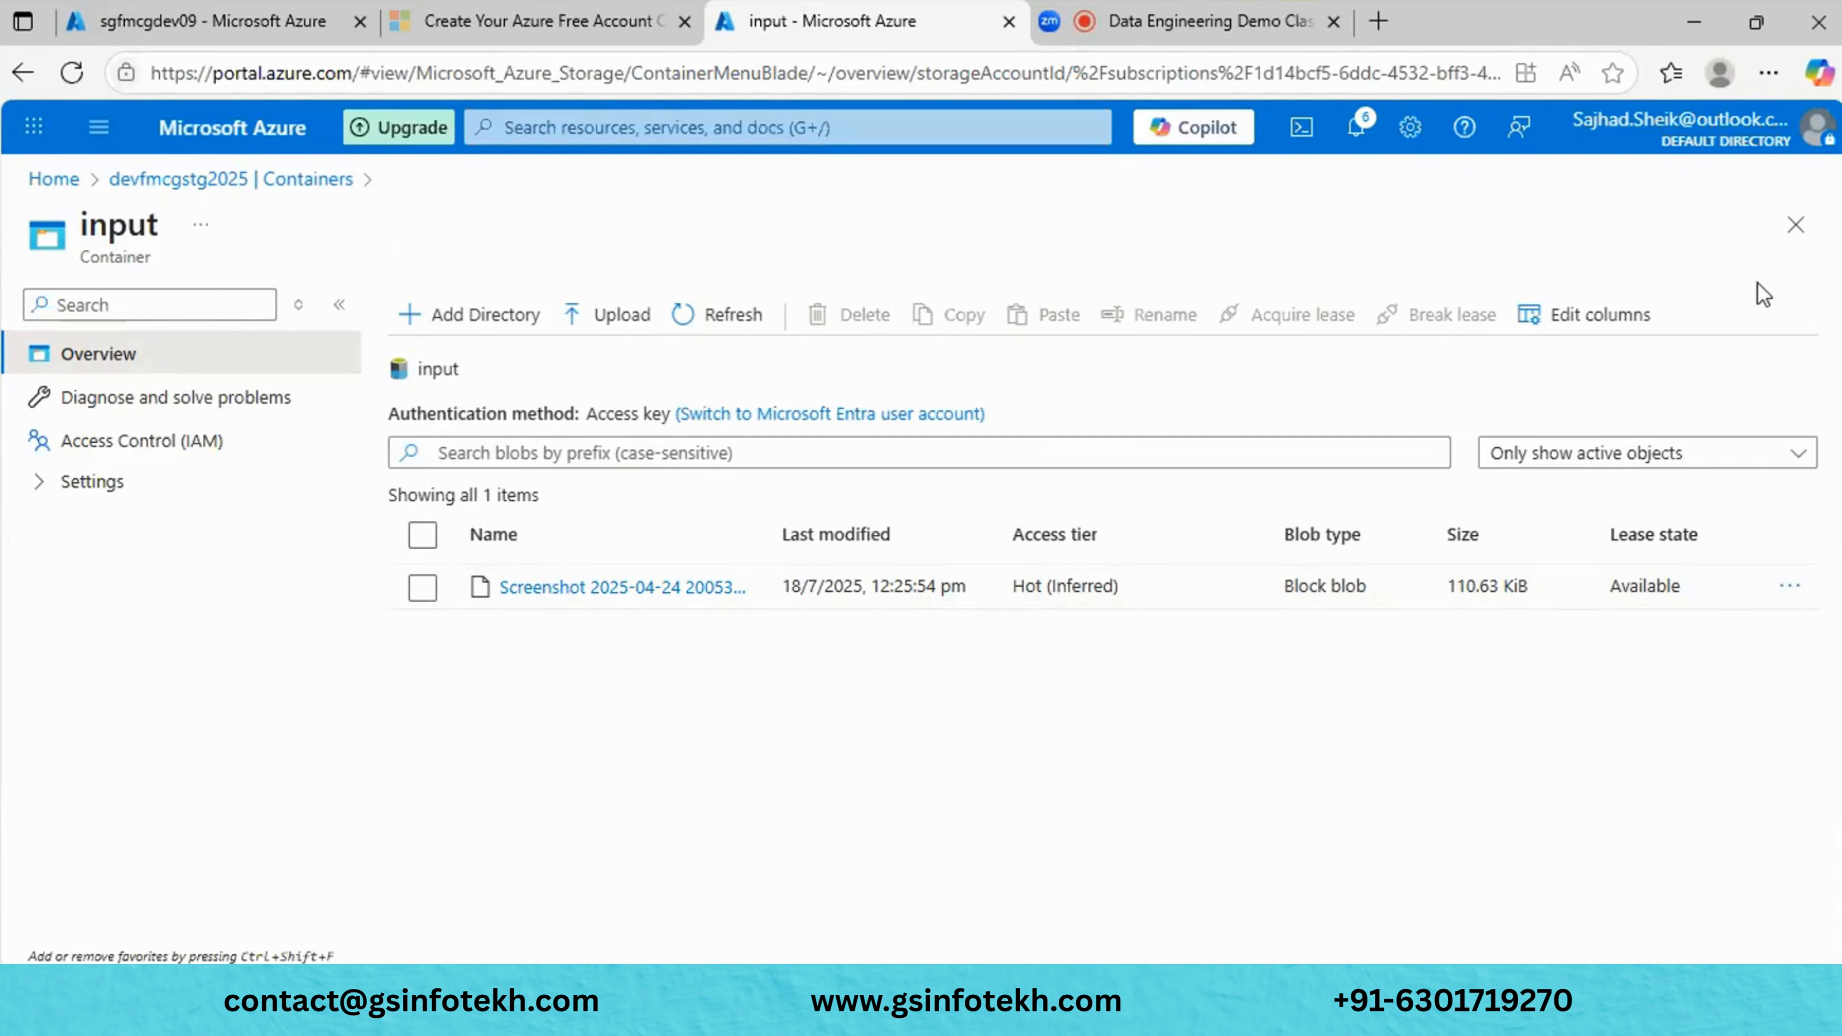
Leave the input container and view the storage account's Networking settings.
{"action": "left_click", "coordinate": [1795, 225]}
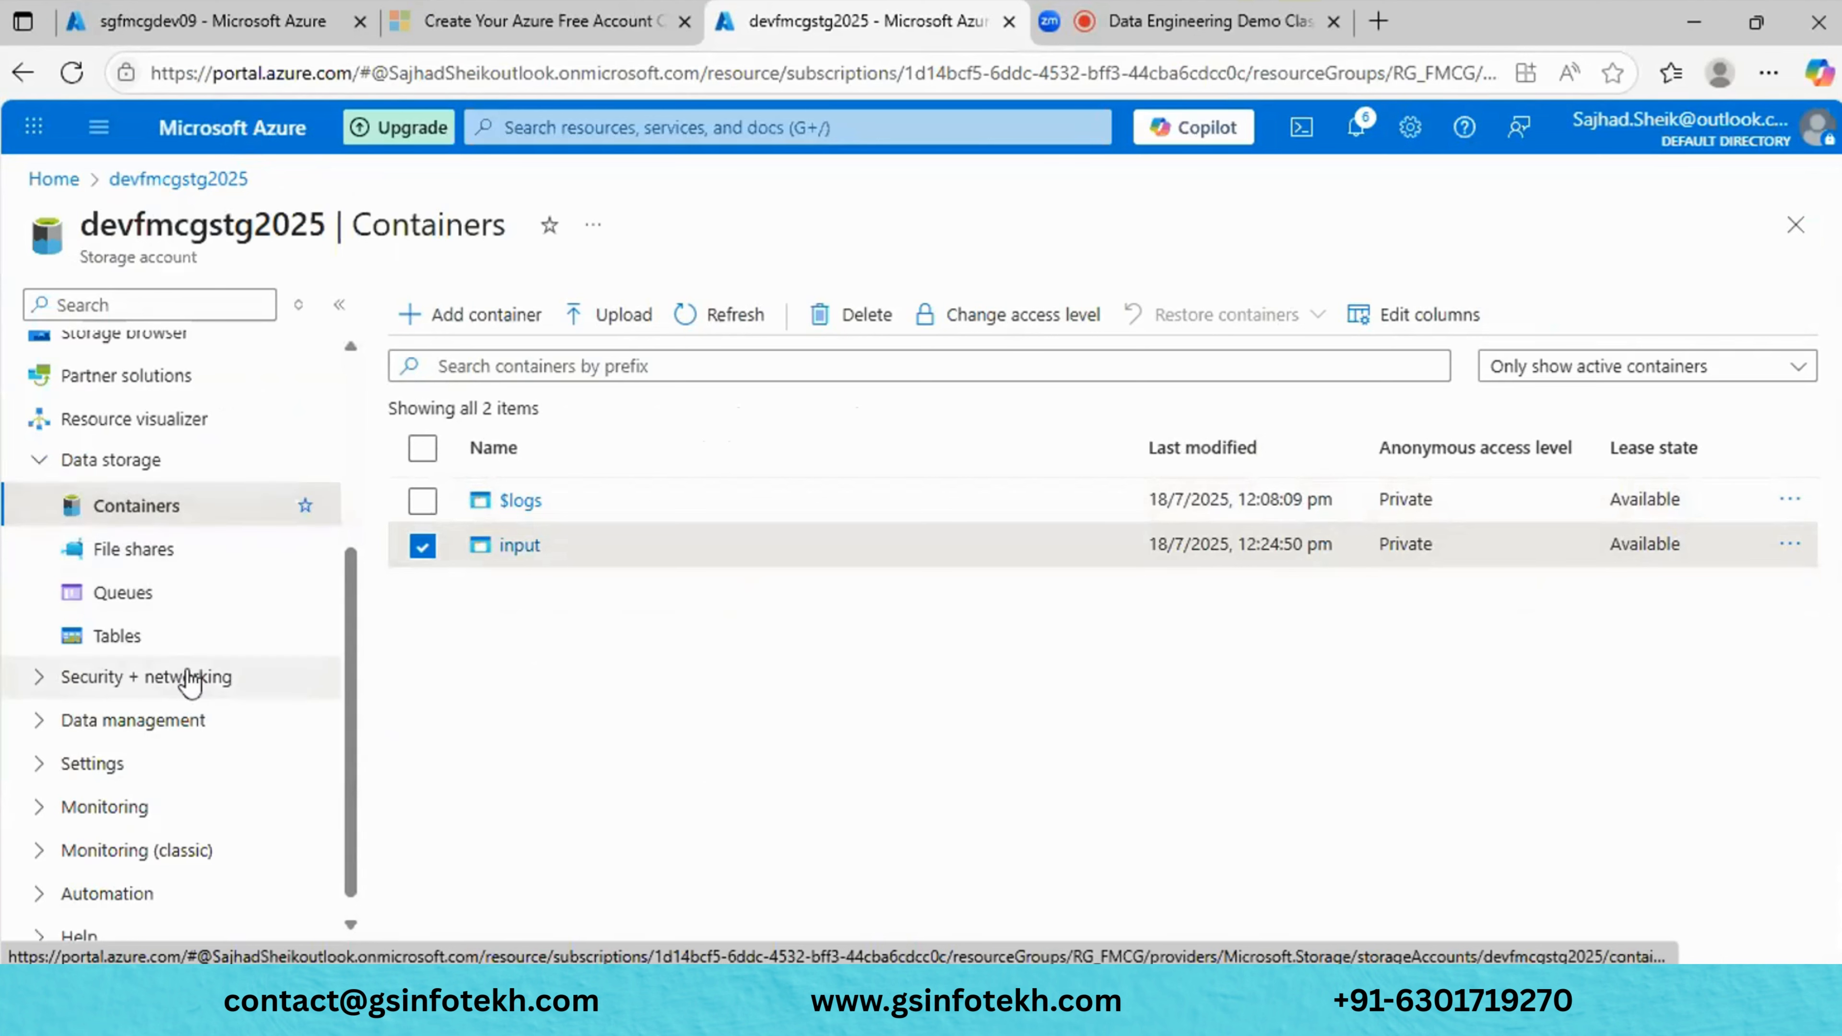
{"action": "scroll", "coordinate": [181, 715], "scroll_direction": "down", "scroll_amount": 1}
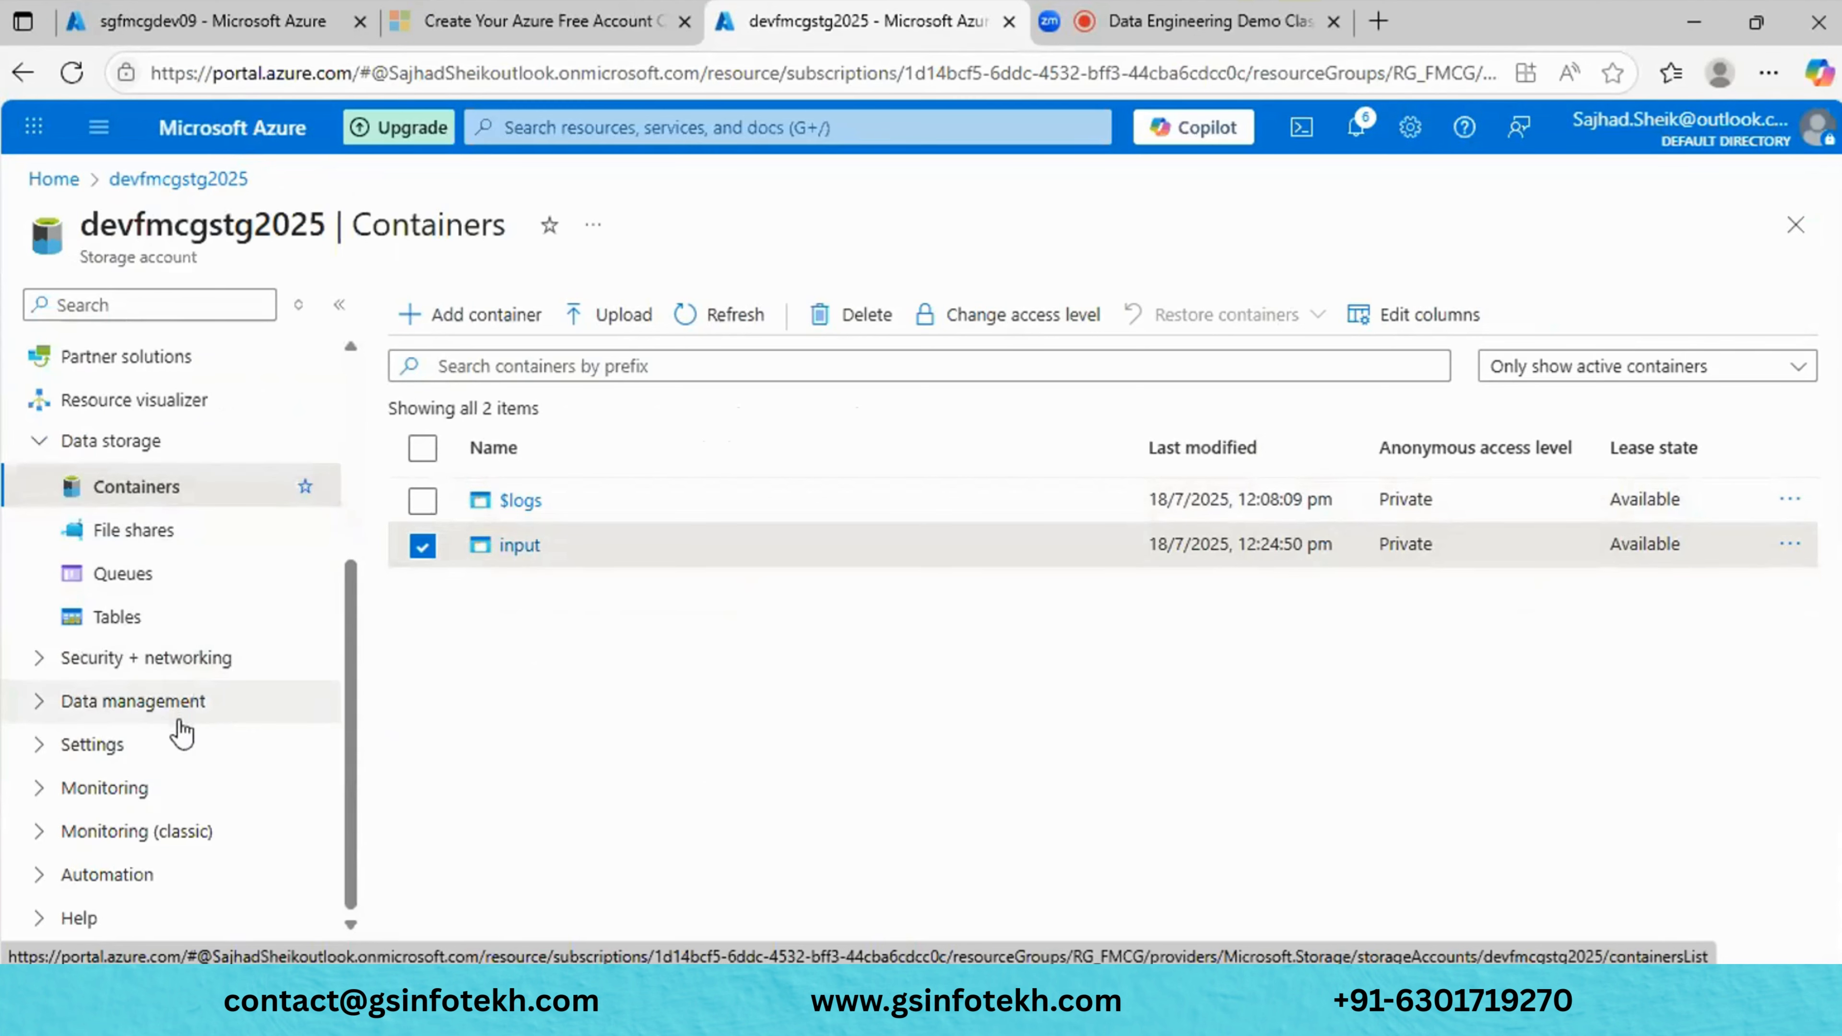
{"action": "left_click", "coordinate": [174, 658]}
{"action": "scroll", "coordinate": [218, 769], "scroll_direction": "down", "scroll_amount": 1}
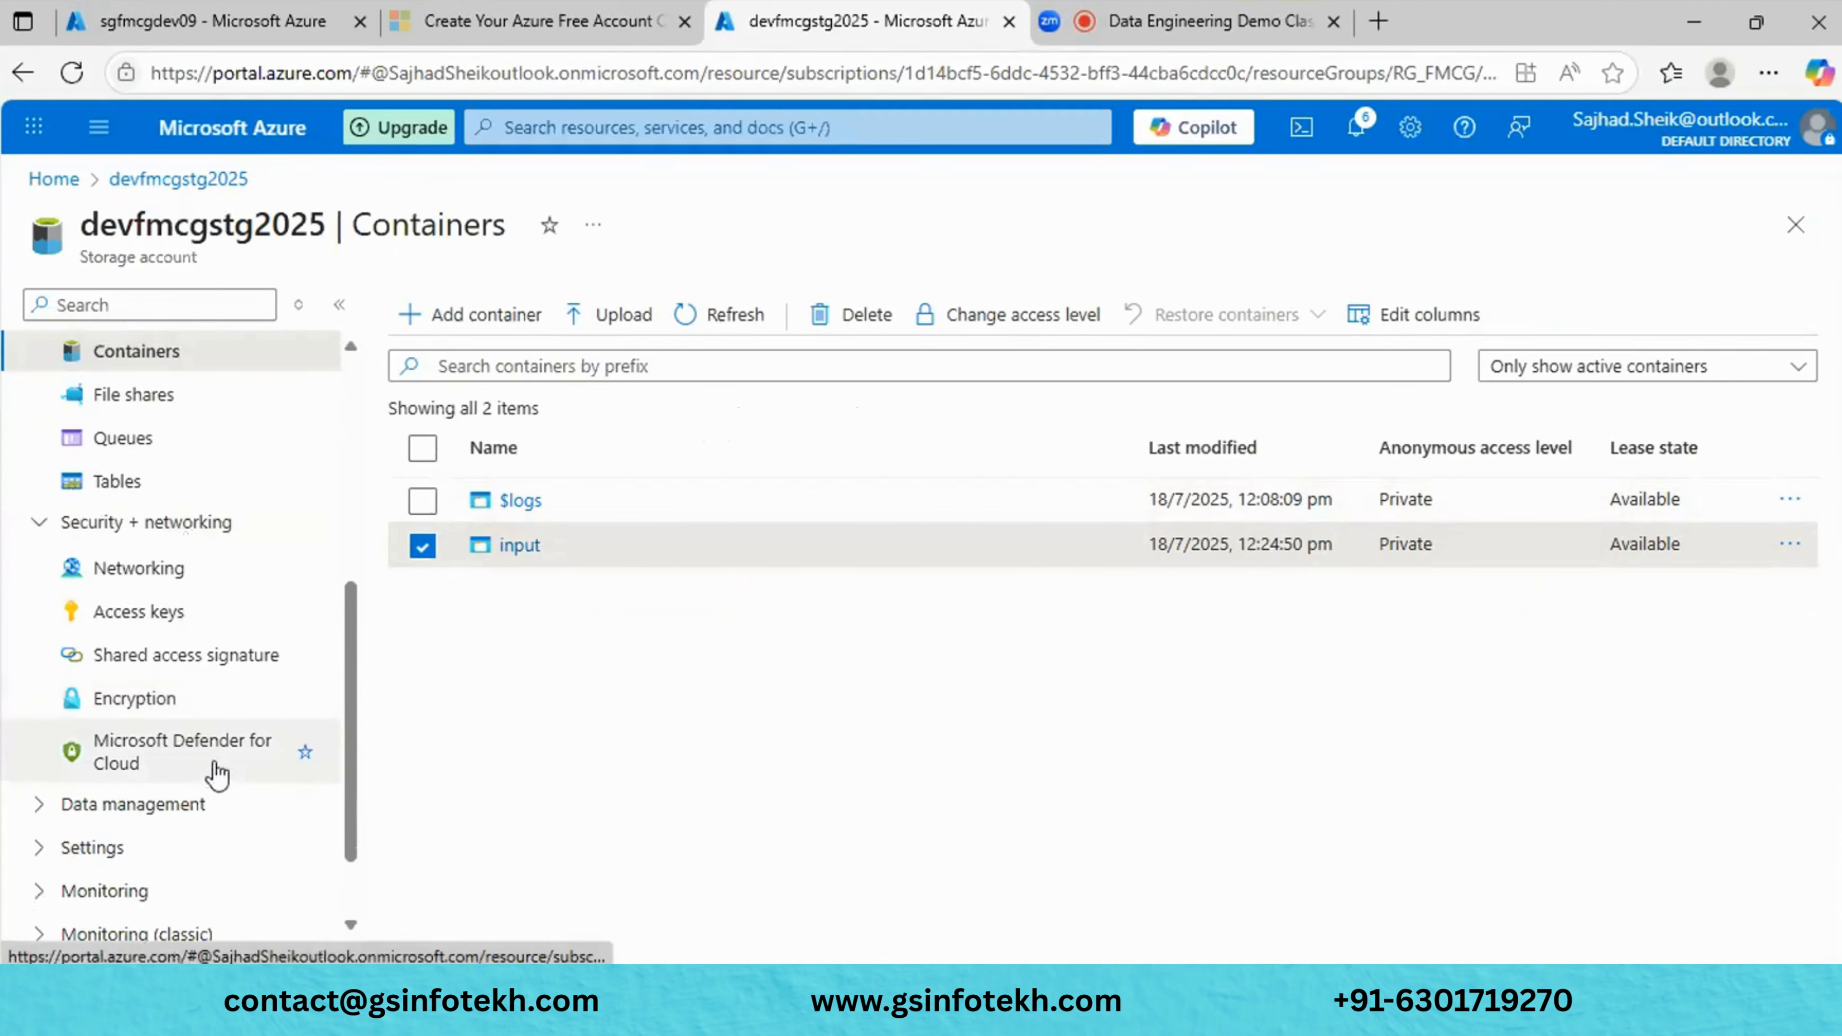
{"action": "left_click", "coordinate": [152, 584]}
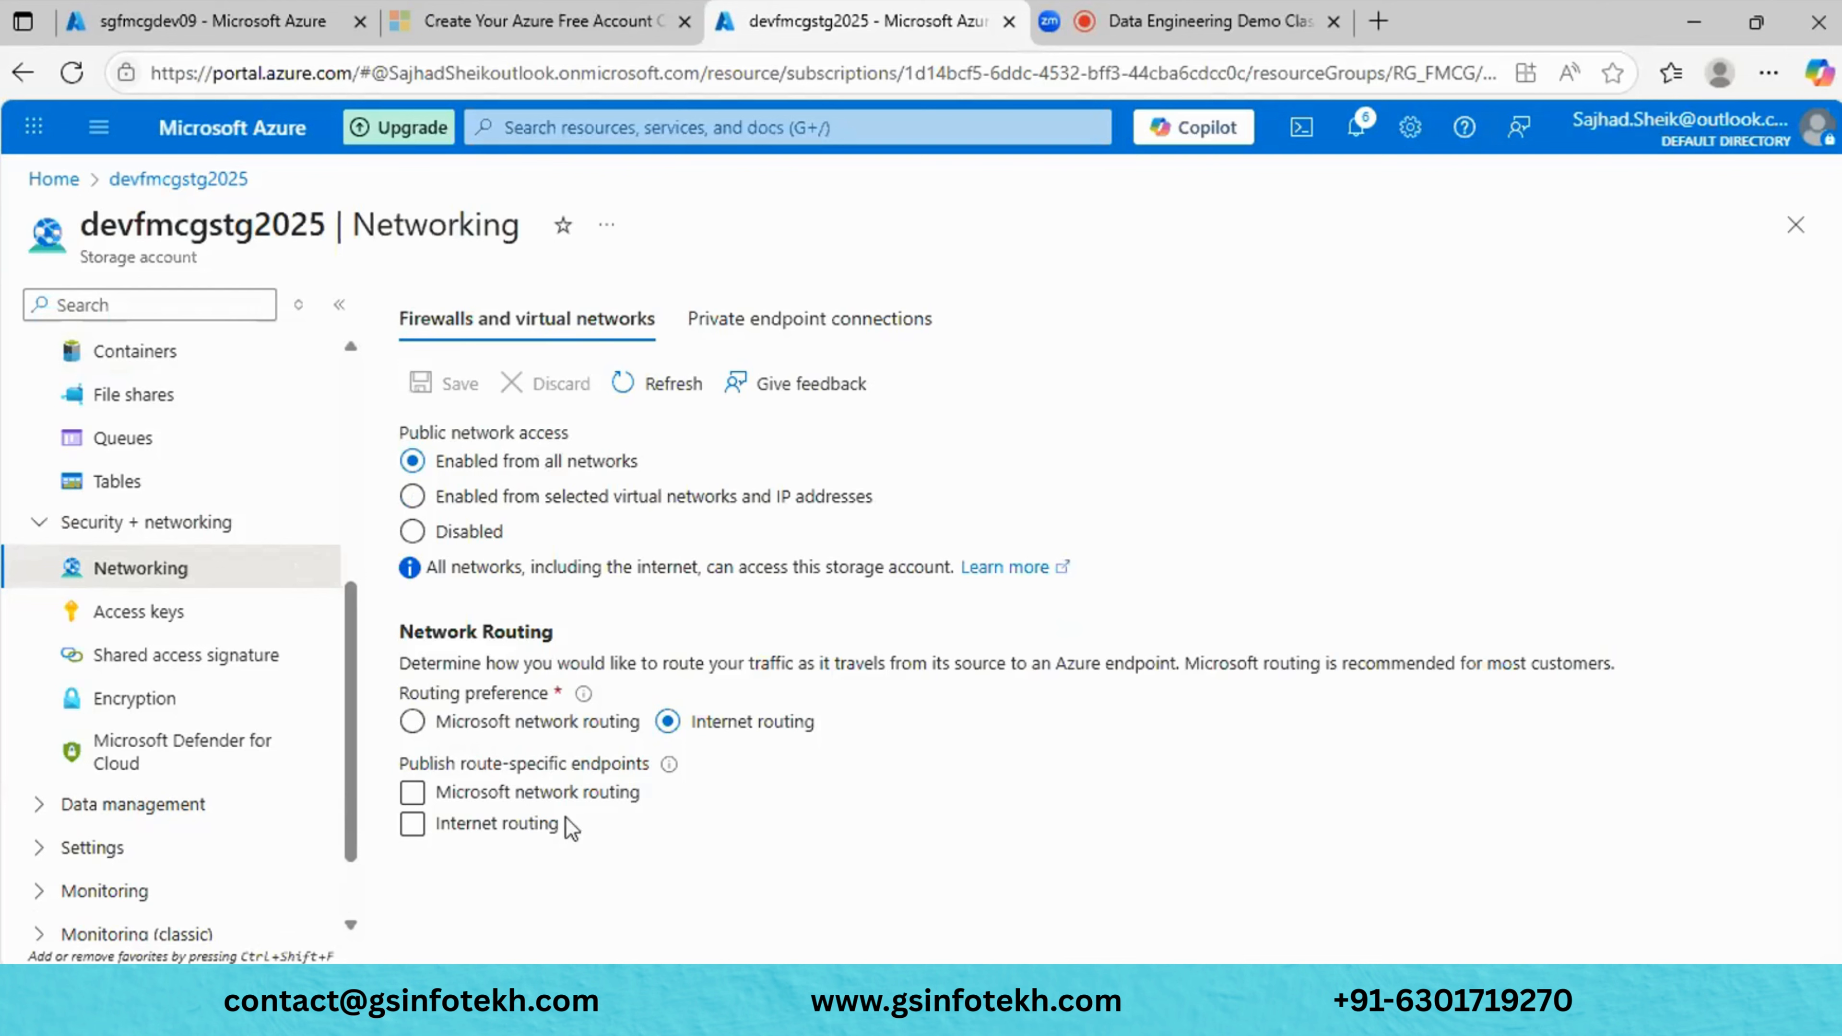
Open the storage account's access keys, then briefly reveal the key1 value and hide it again.
{"action": "left_click", "coordinate": [208, 626]}
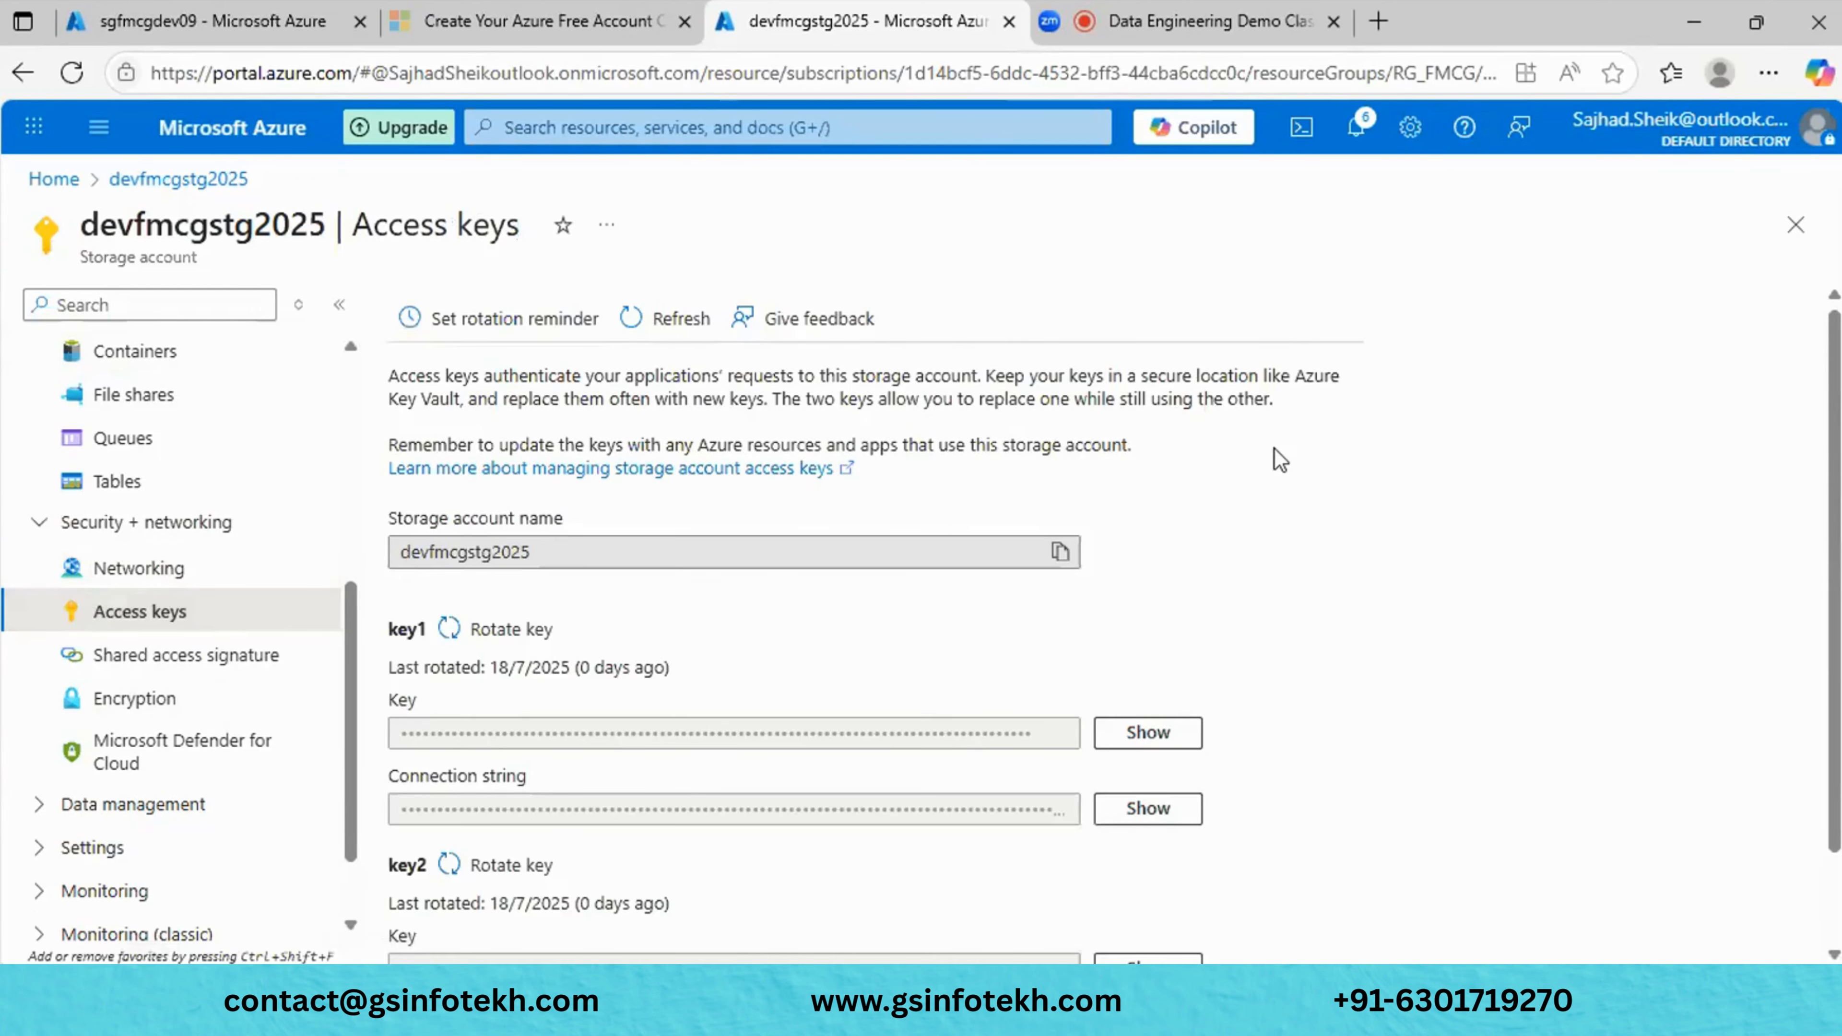
{"action": "scroll", "coordinate": [1280, 459], "scroll_direction": "down", "scroll_amount": 2}
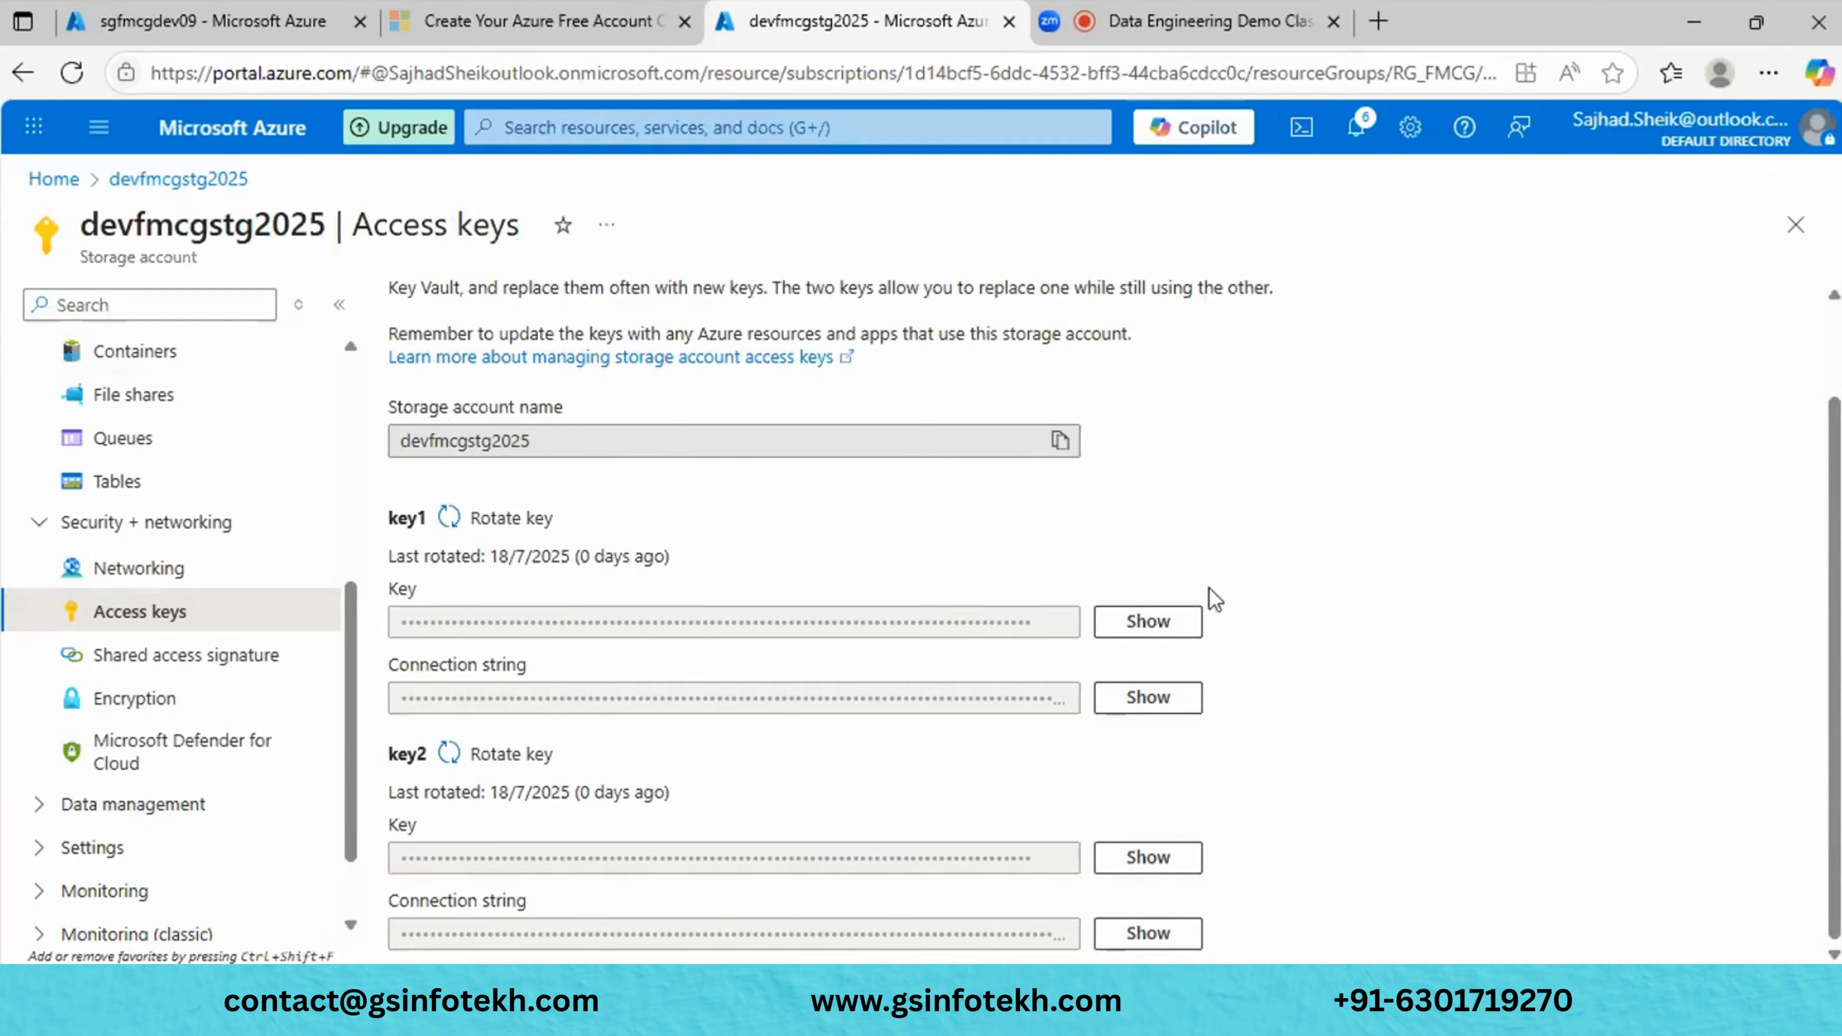
{"action": "left_click", "coordinate": [1133, 628]}
{"action": "left_click", "coordinate": [1133, 633]}
{"action": "scroll", "coordinate": [1412, 697], "scroll_direction": "up", "scroll_amount": 2}
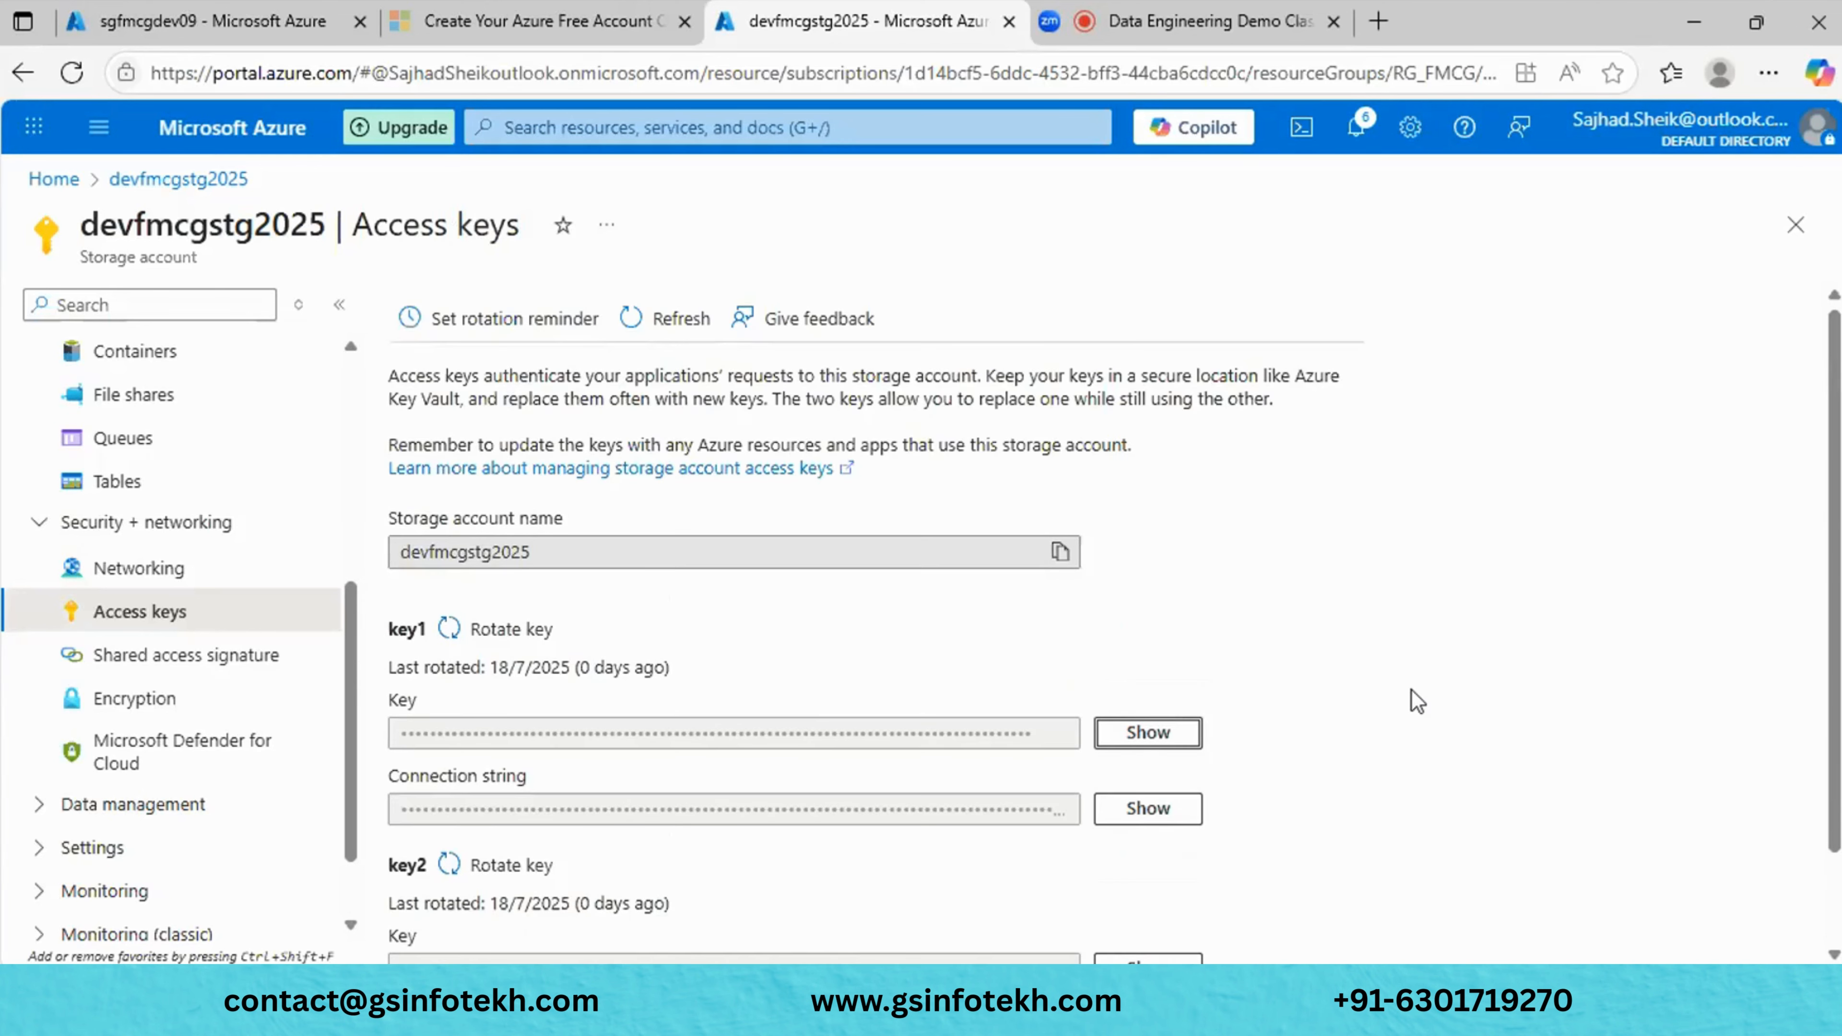
{"action": "scroll", "coordinate": [1417, 701], "scroll_direction": "down", "scroll_amount": 2}
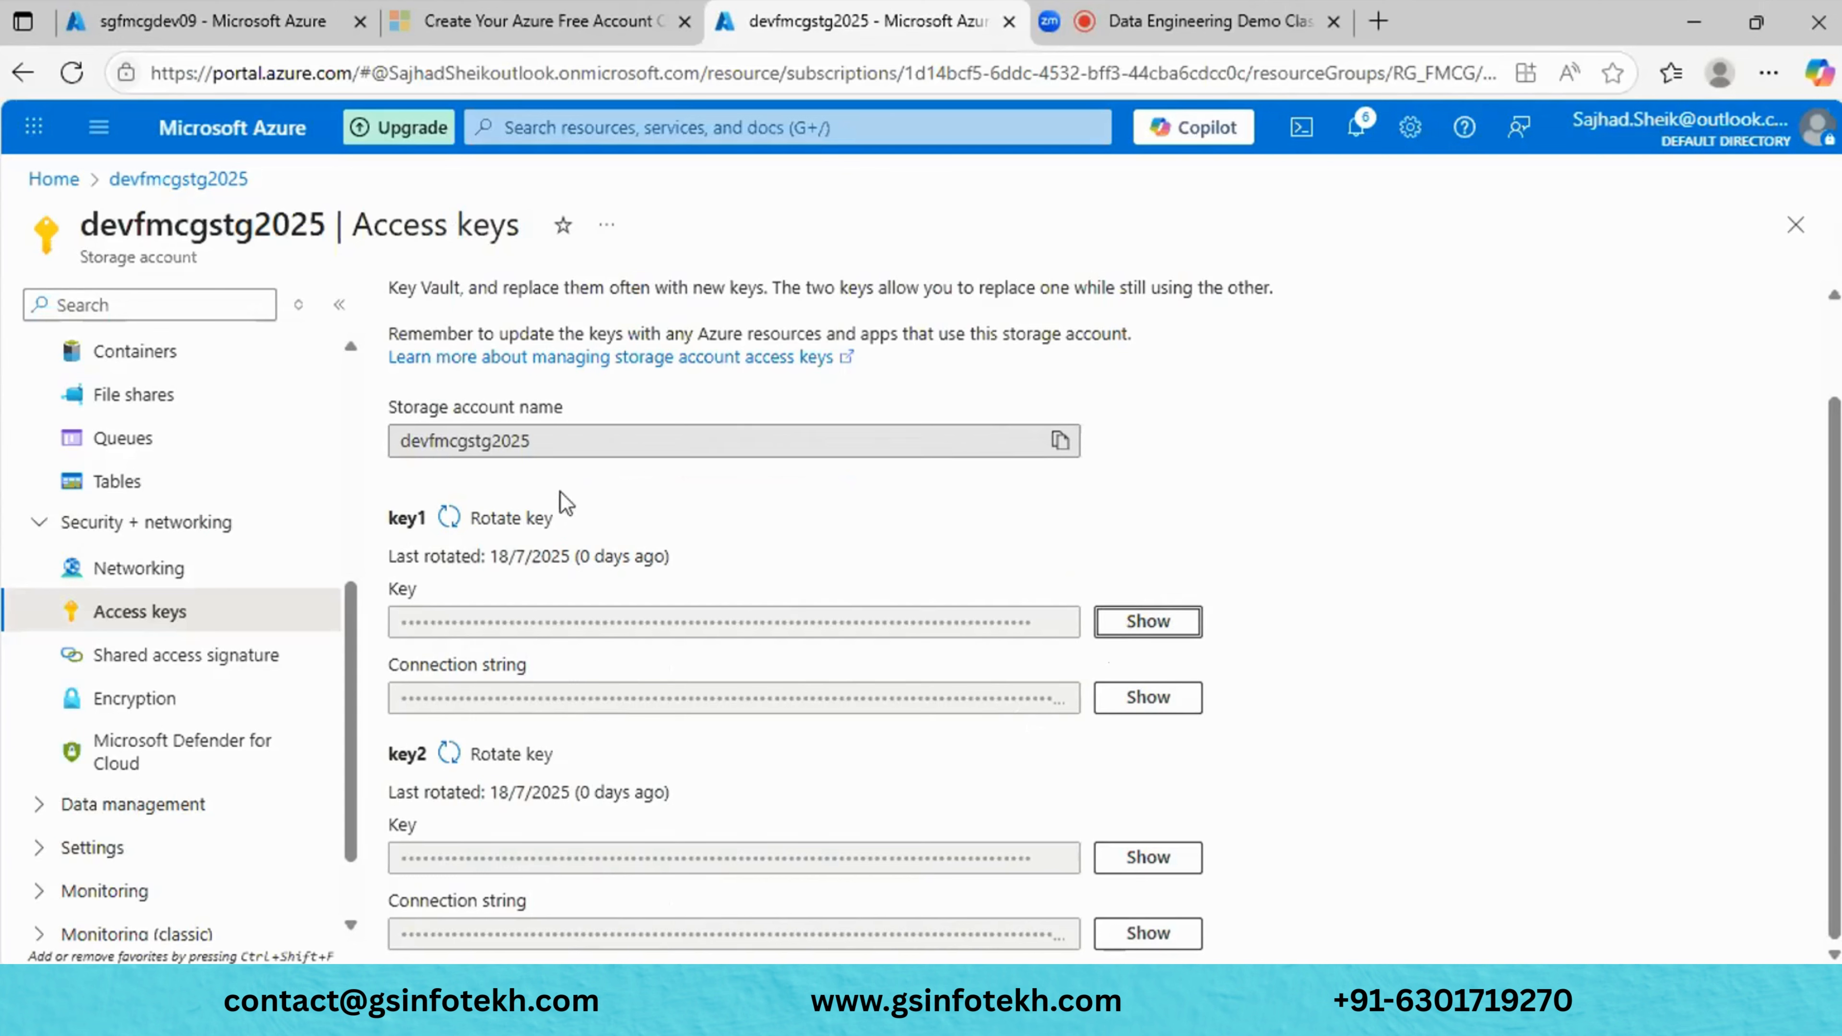
{"action": "left_click", "coordinate": [767, 536]}
{"action": "left_click", "coordinate": [513, 528]}
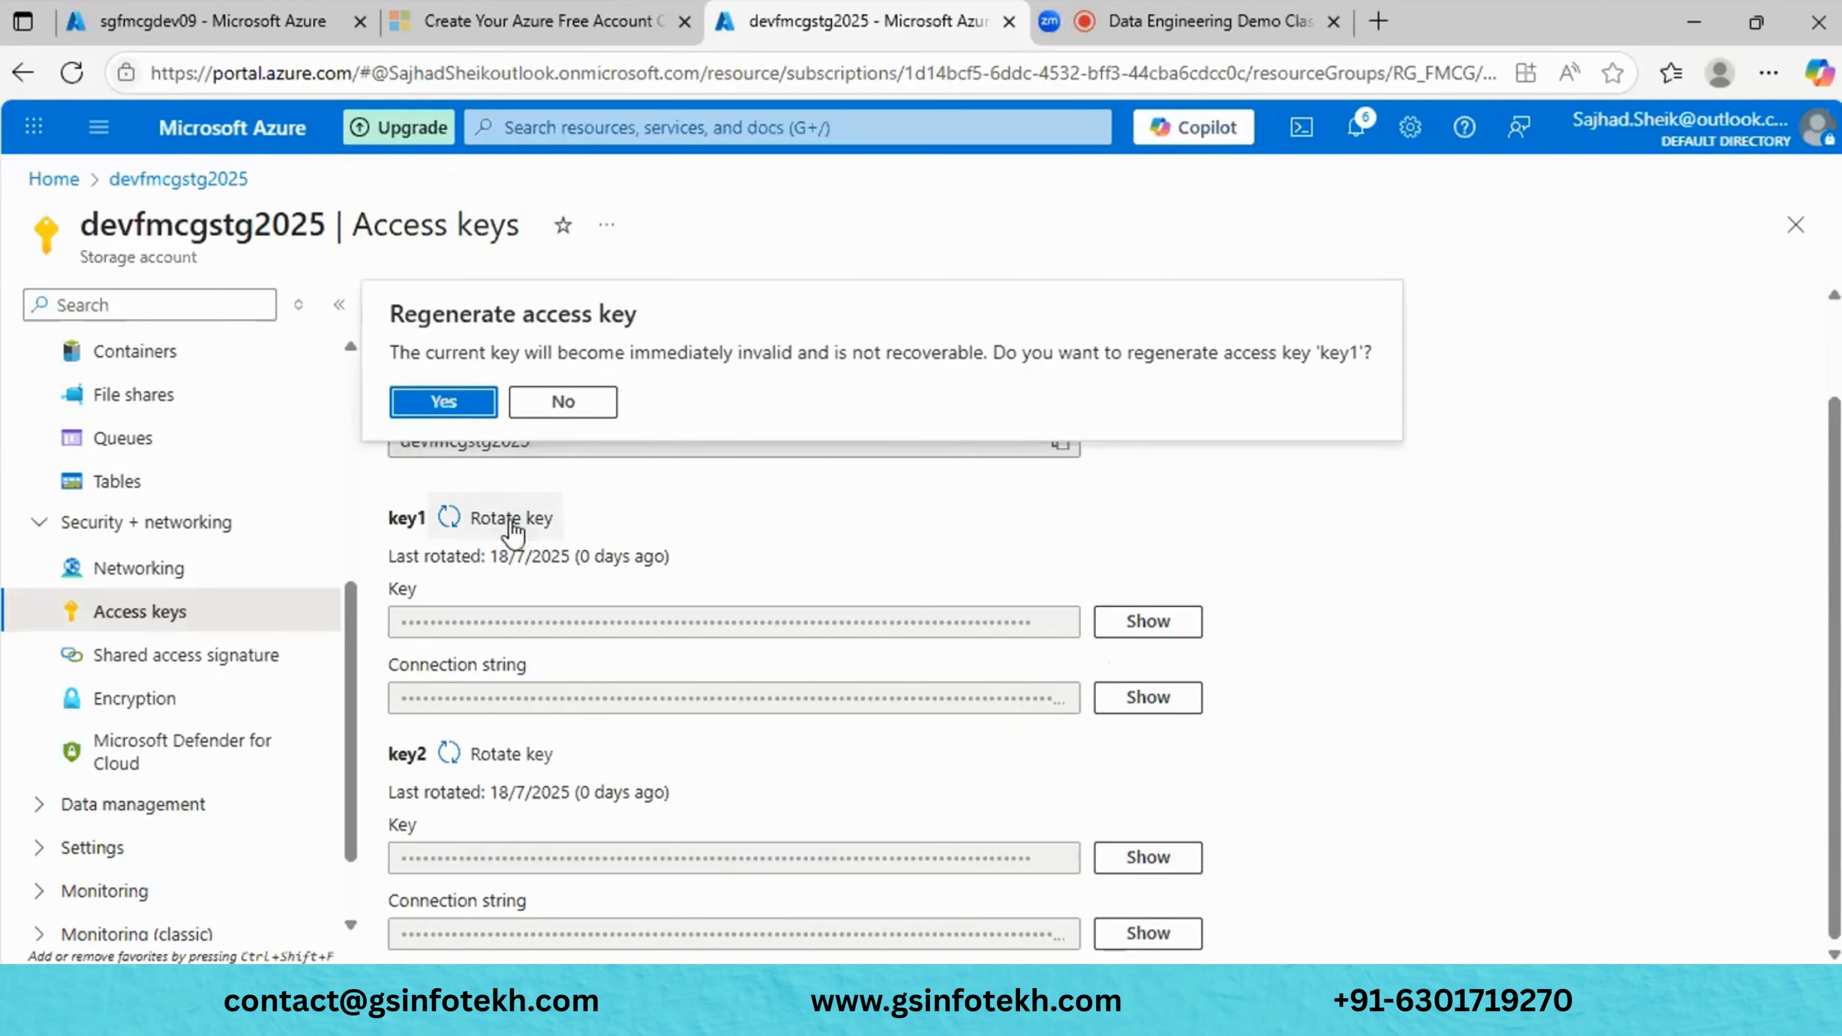
{"action": "left_click", "coordinate": [570, 403]}
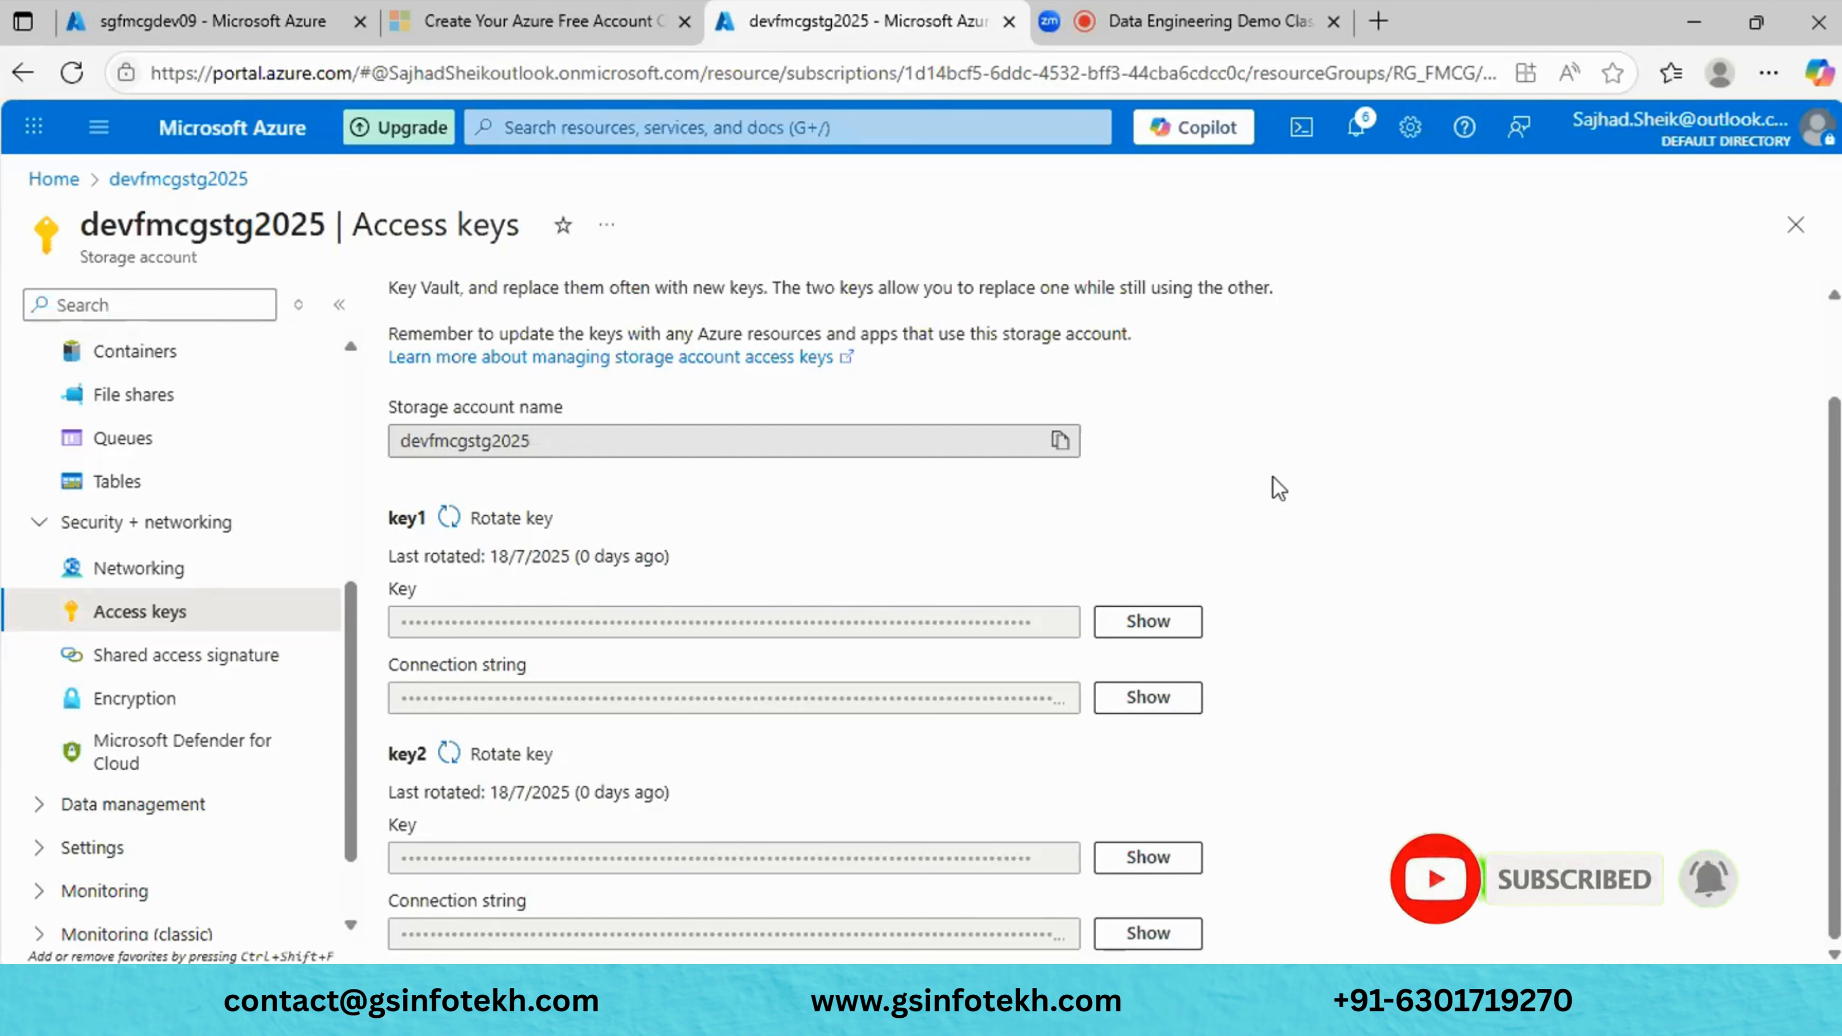
Examine the access keys guidance and the time since key1 was last rotated.
{"action": "scroll", "coordinate": [1278, 501], "scroll_direction": "up", "scroll_amount": 2}
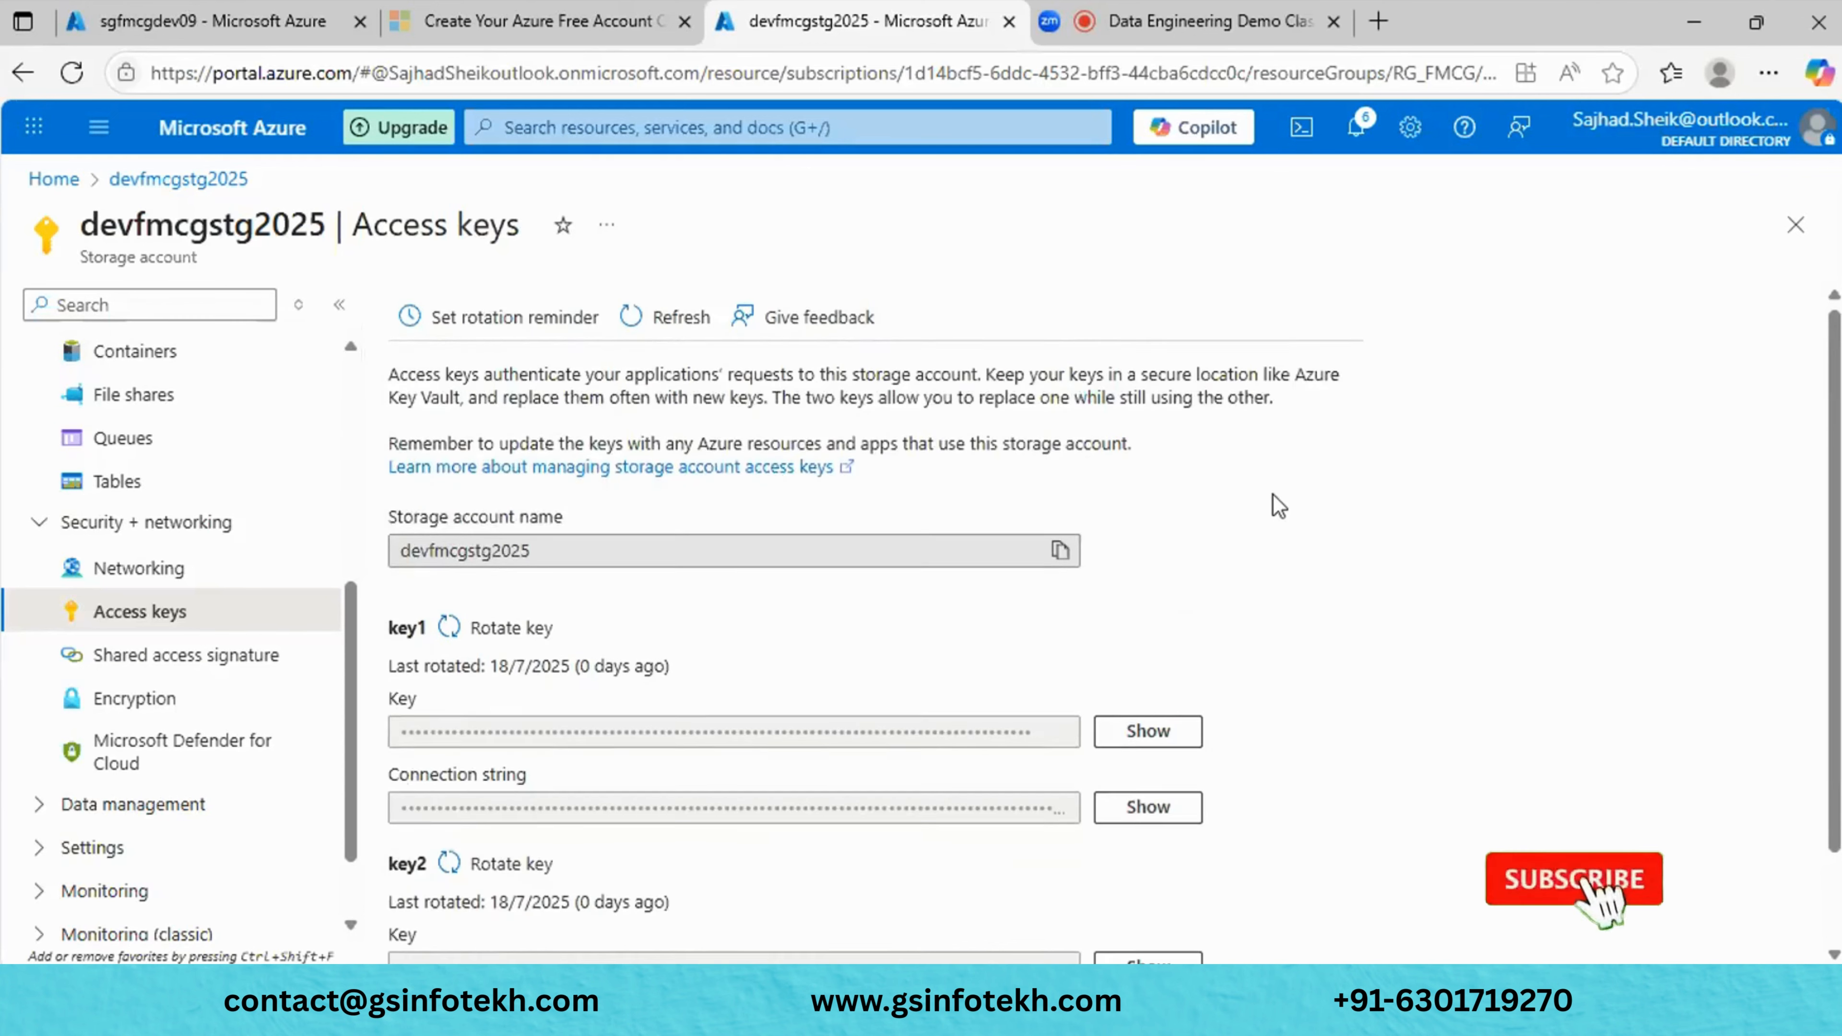
{"action": "scroll", "coordinate": [1278, 506], "scroll_direction": "down", "scroll_amount": 2}
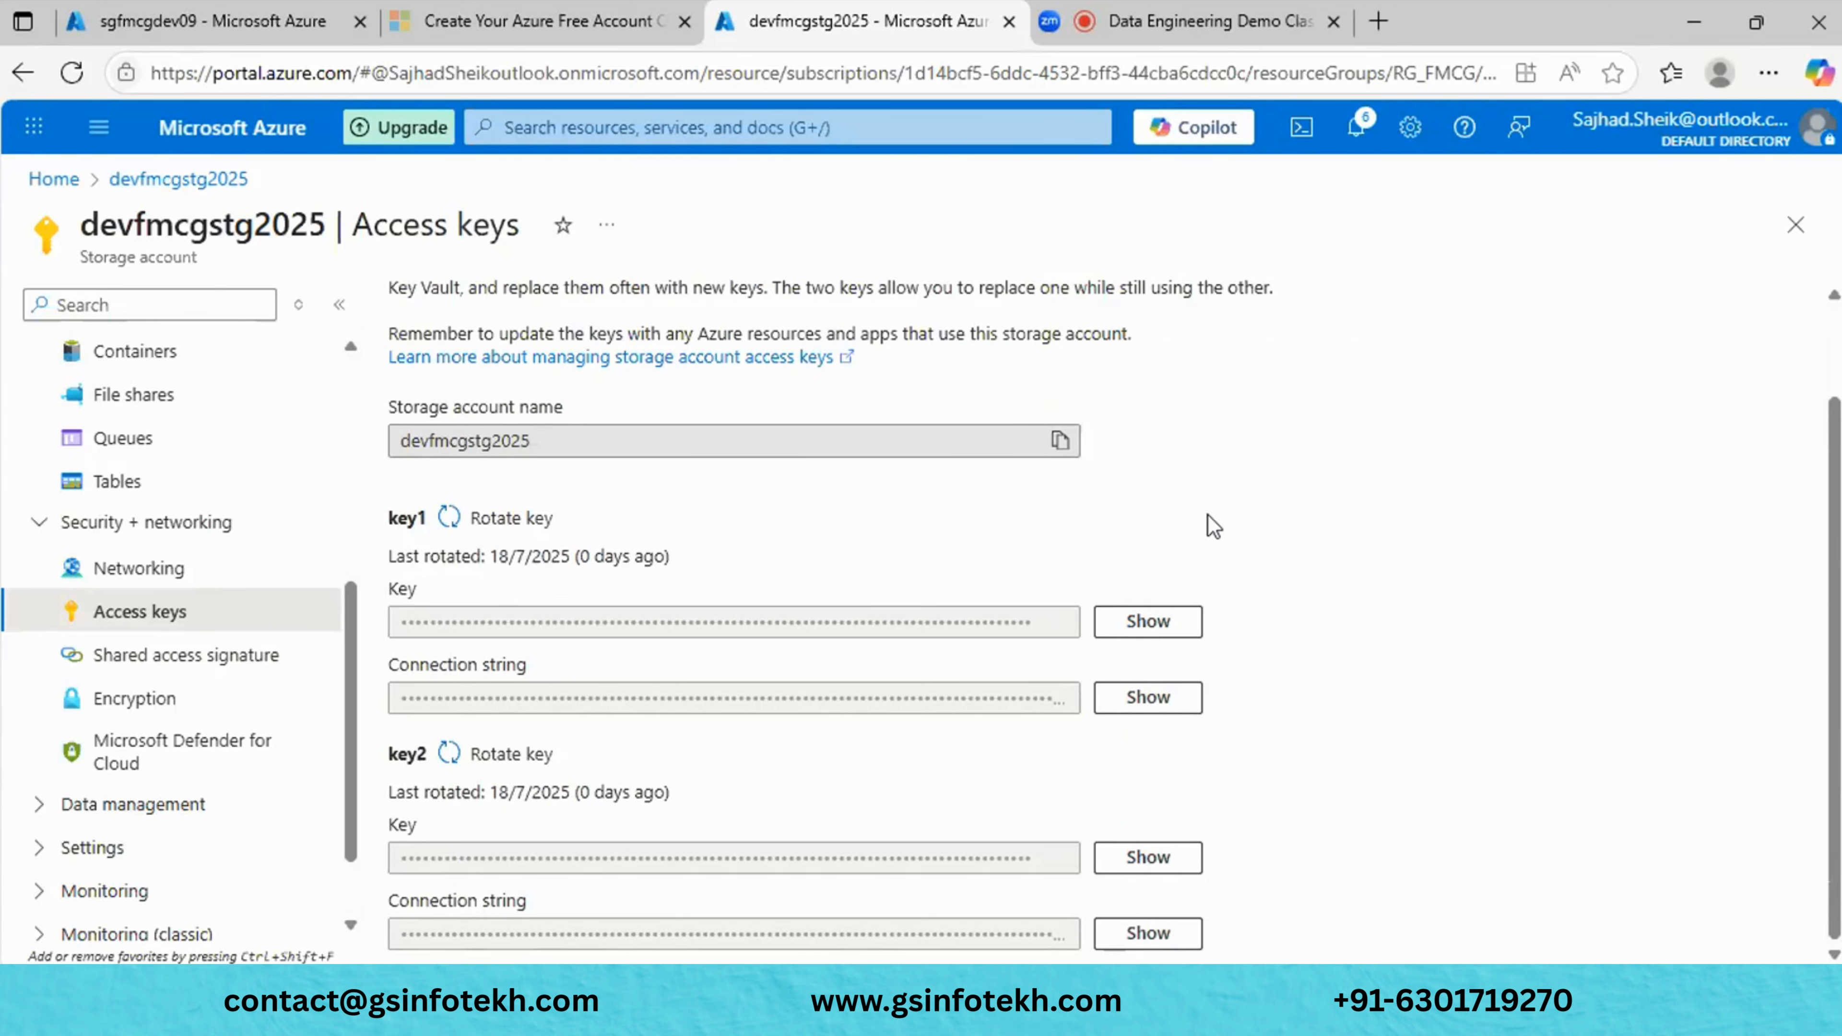
{"action": "scroll", "coordinate": [1207, 514], "scroll_direction": "up", "scroll_amount": 2}
{"action": "scroll", "coordinate": [1204, 520], "scroll_direction": "down", "scroll_amount": 2}
{"action": "left_click_drag", "start_coordinate": [586, 558], "coordinate": [666, 563]}
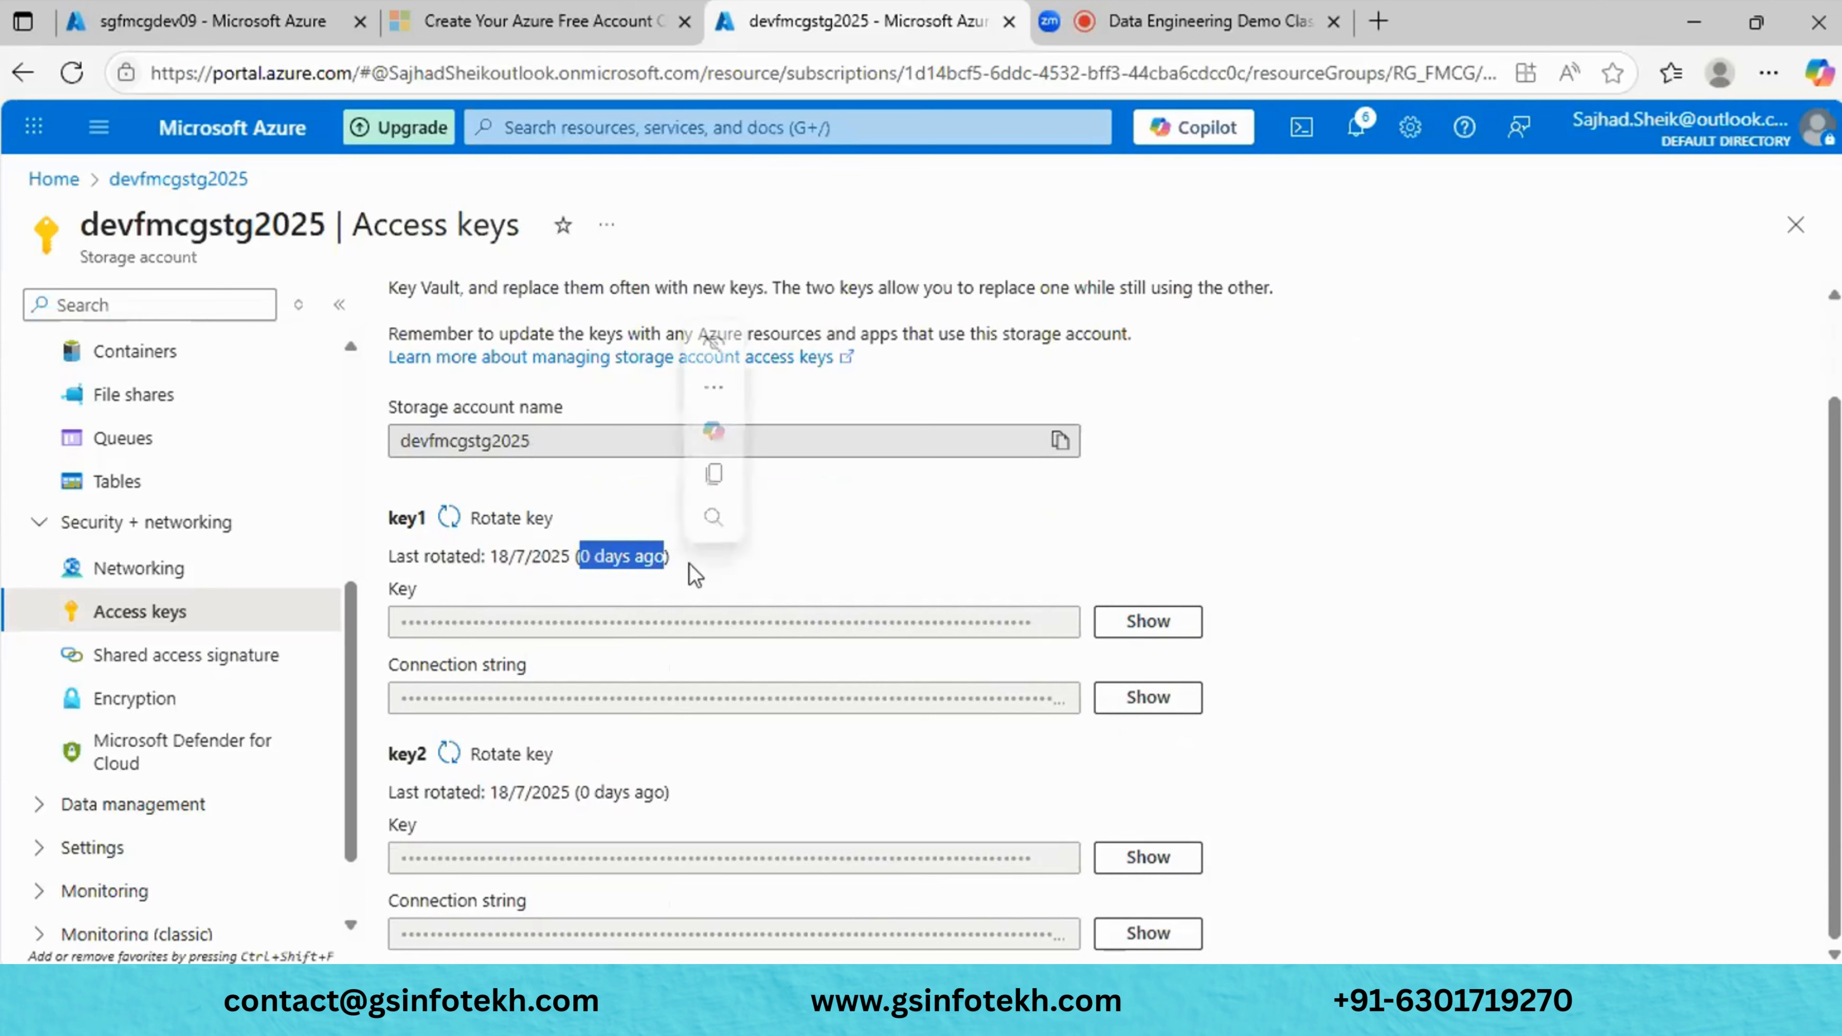
{"action": "left_click", "coordinate": [678, 565]}
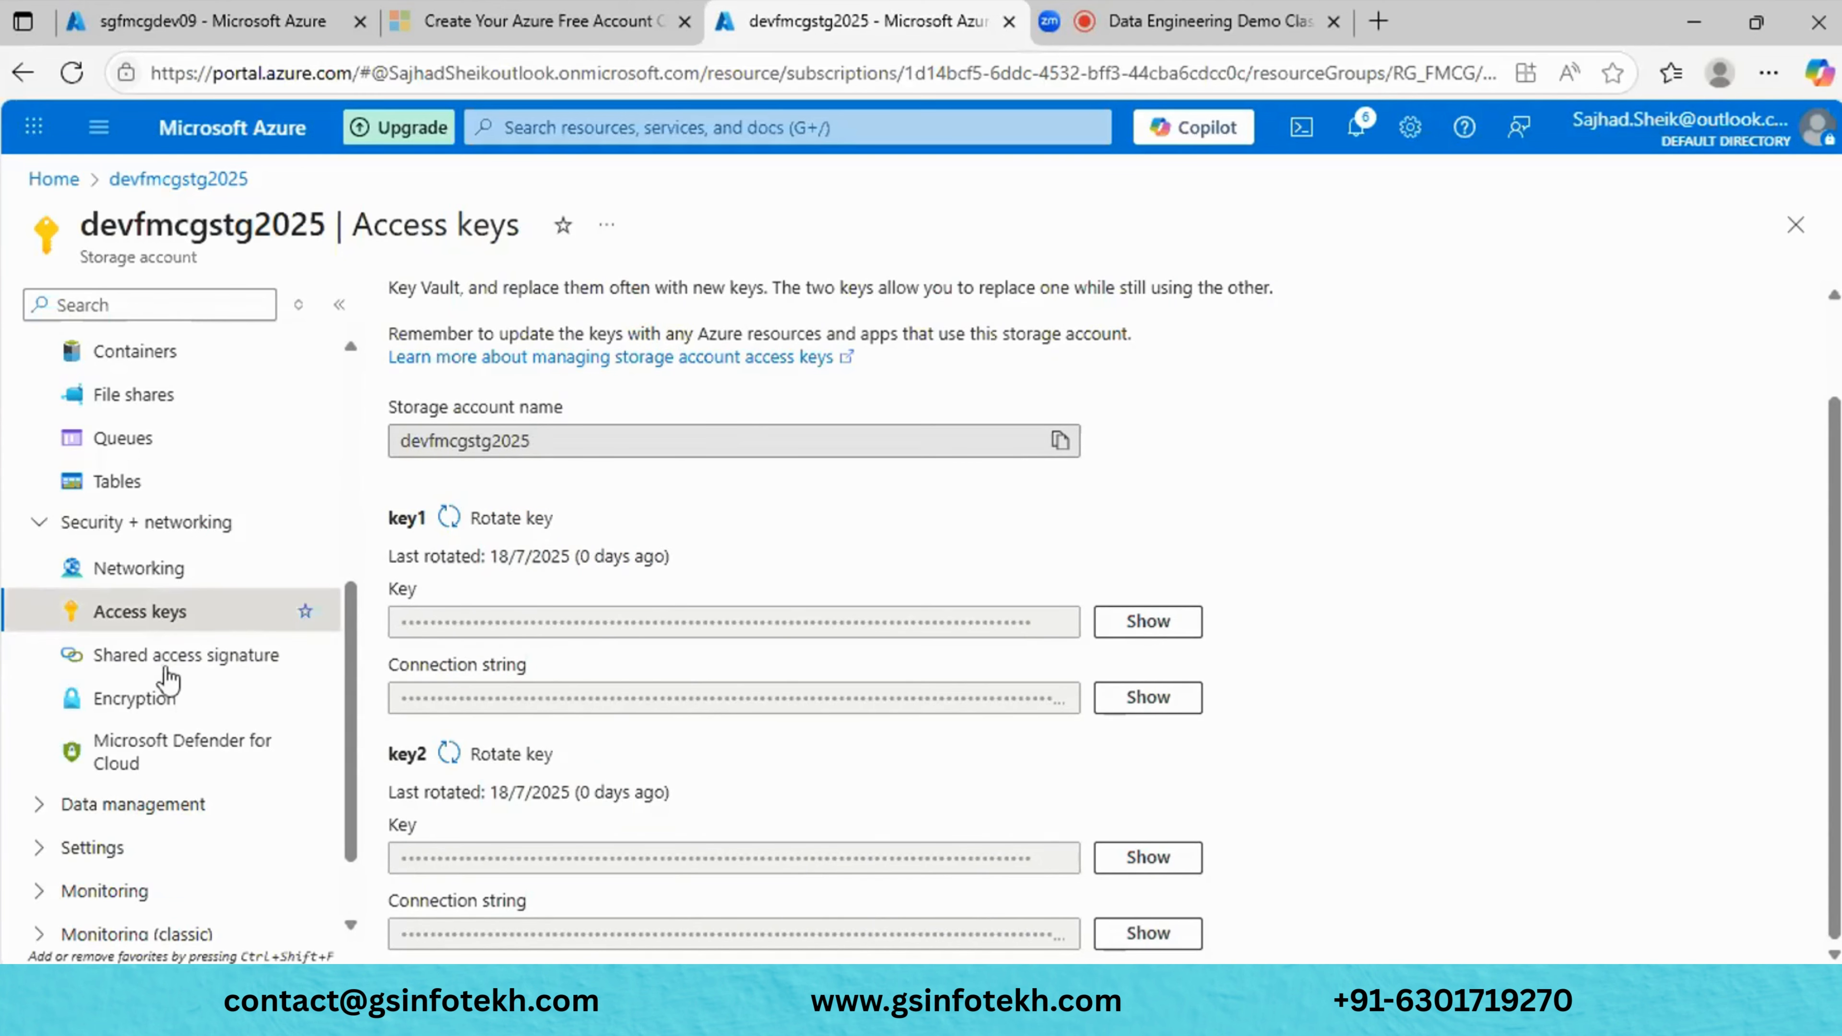
{"action": "scroll", "coordinate": [1531, 547], "scroll_direction": "up", "scroll_amount": 2}
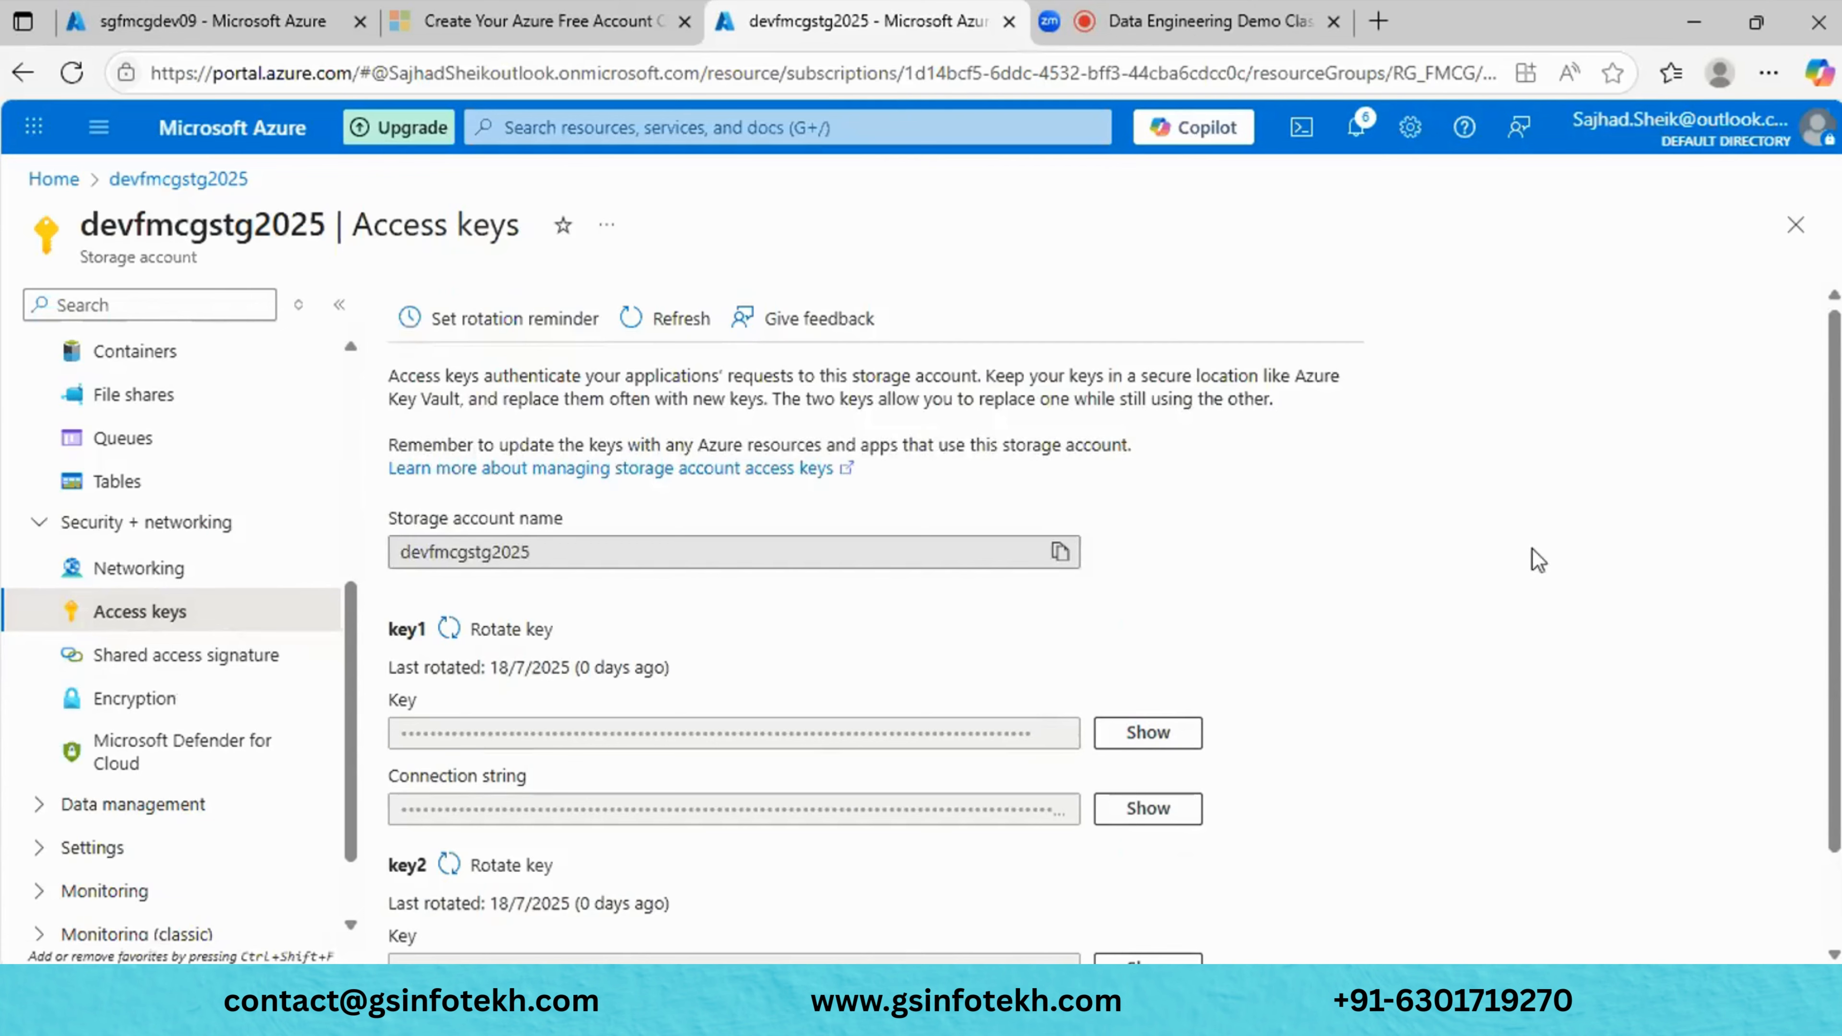
Rotate key1 of the storage account and confirm that the access key should be regenerated.
{"action": "scroll", "coordinate": [1541, 566], "scroll_direction": "down", "scroll_amount": 2}
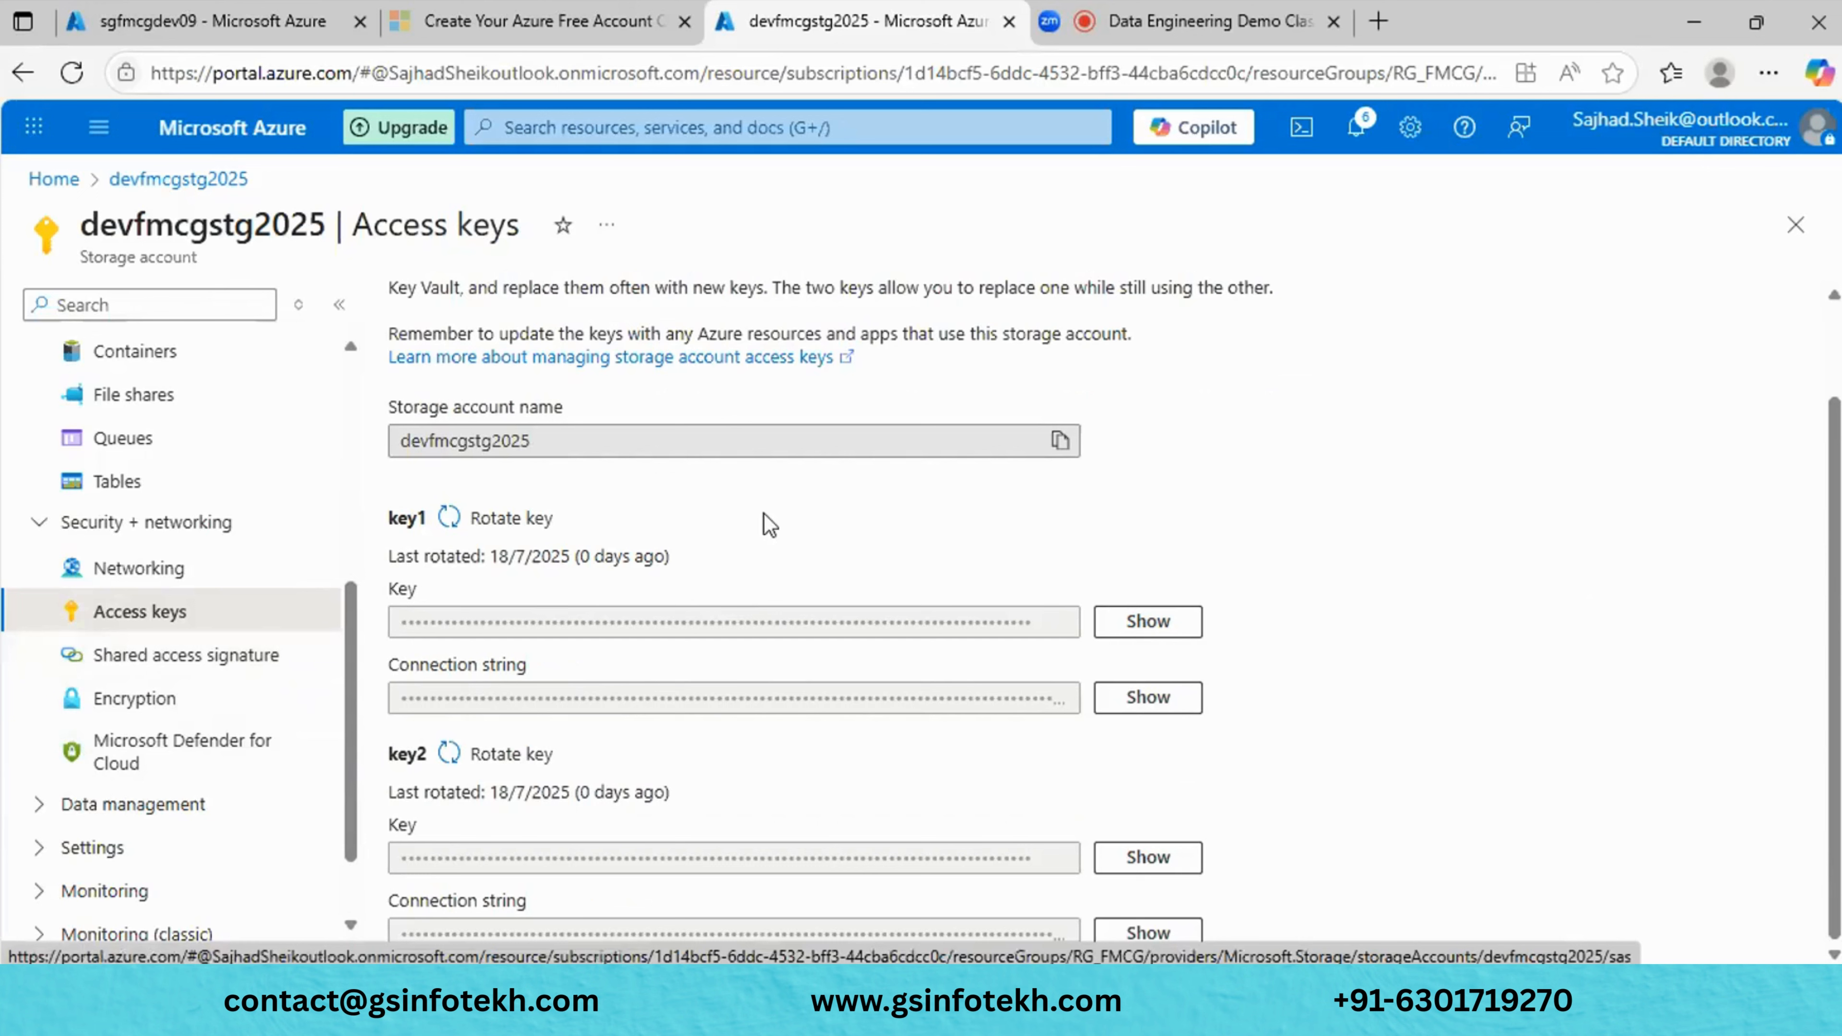
{"action": "left_click", "coordinate": [512, 533]}
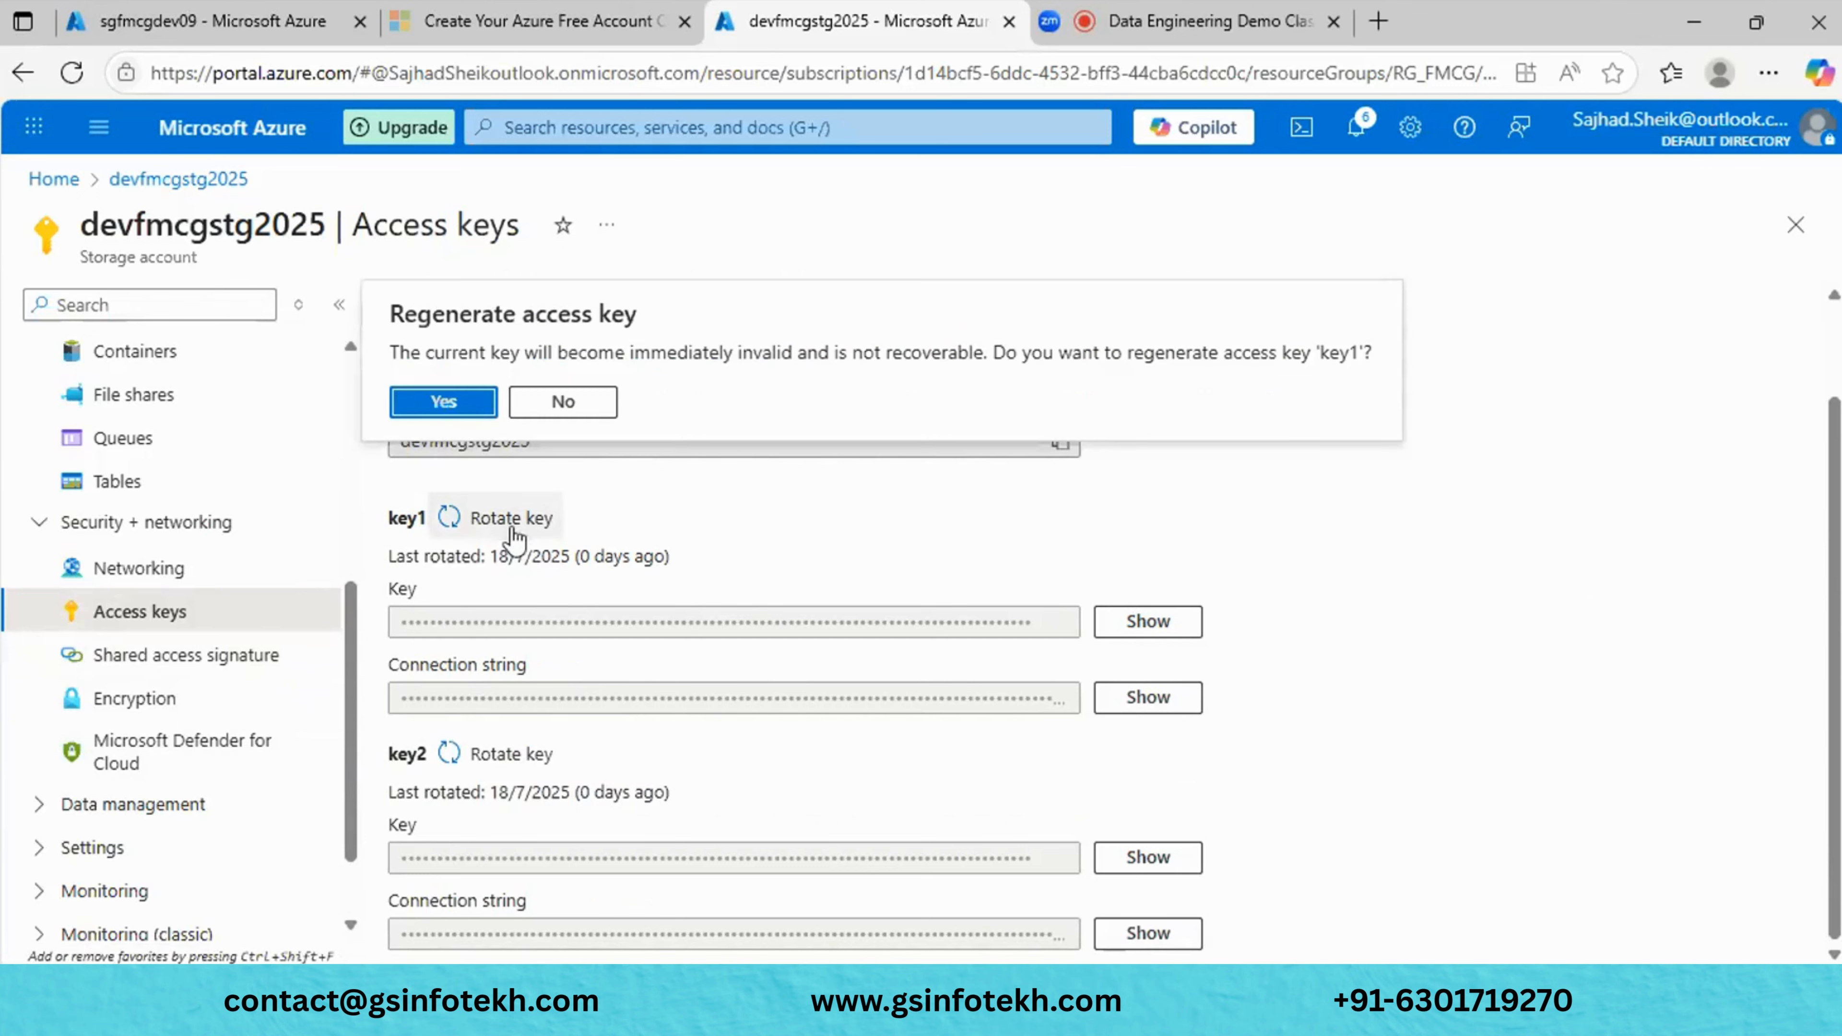
{"action": "left_click", "coordinate": [442, 407]}
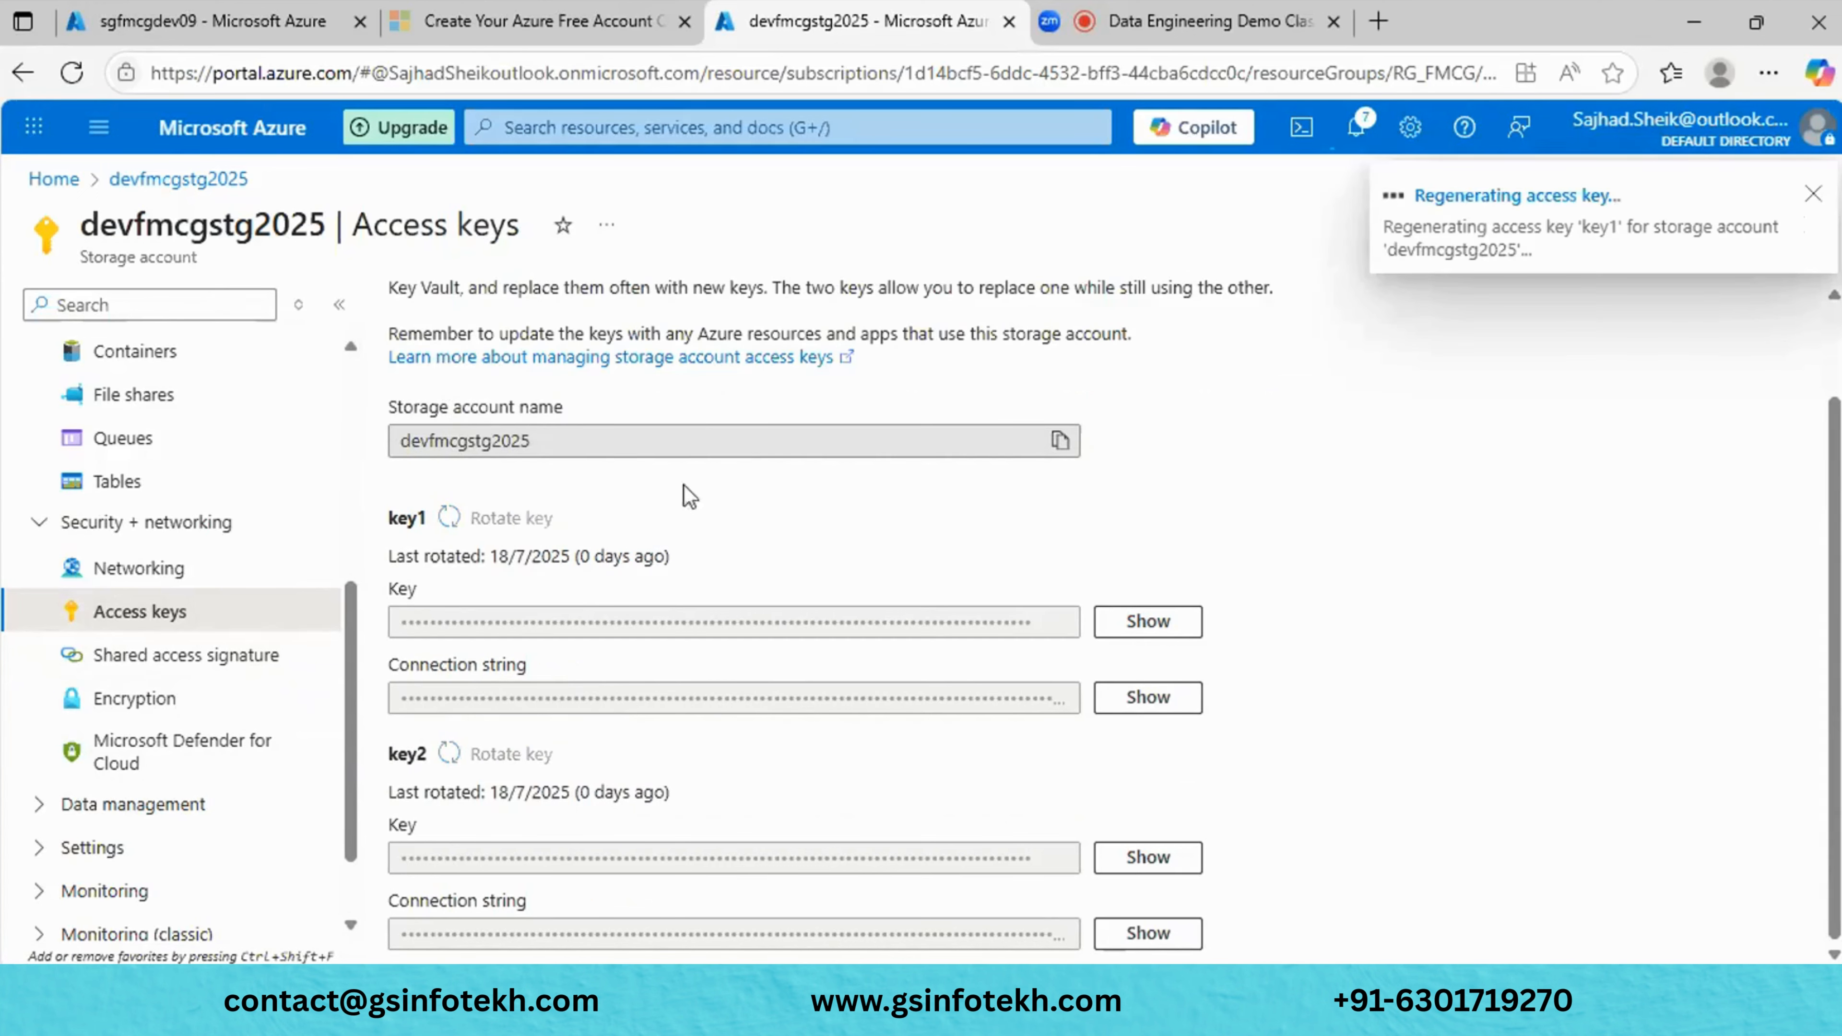
{"action": "left_click", "coordinate": [1815, 193]}
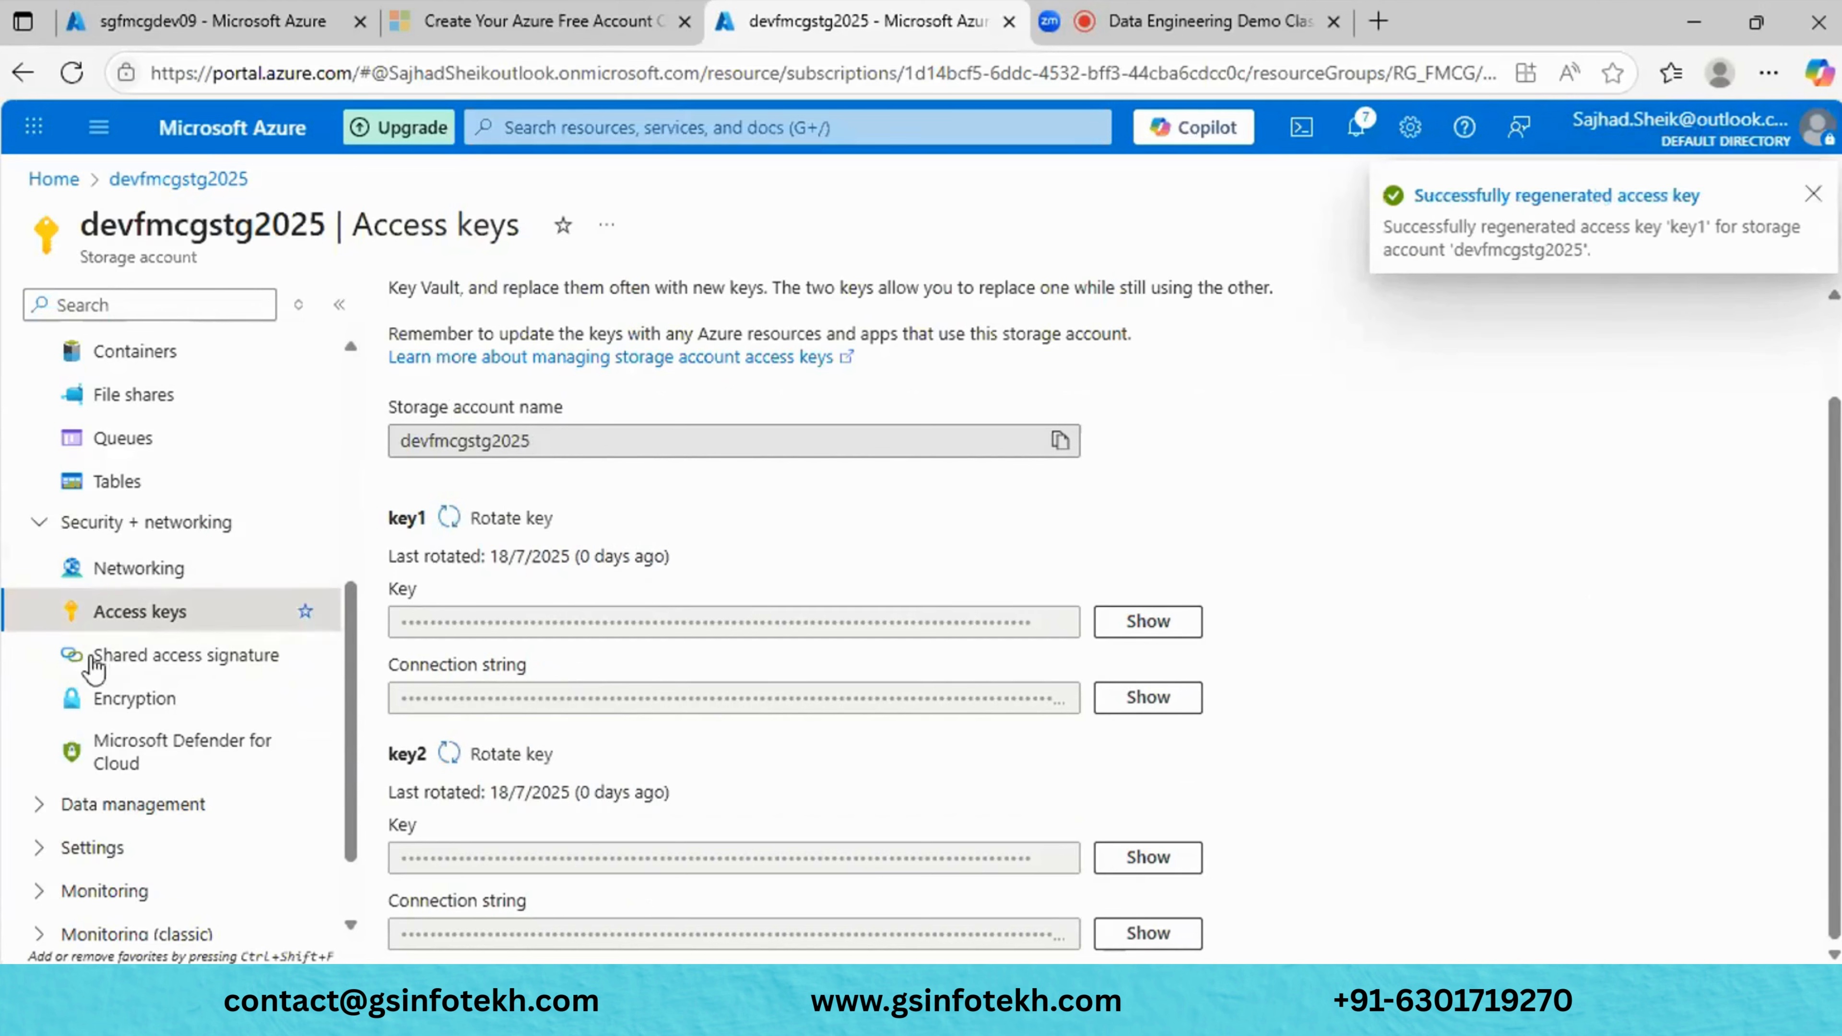
Open the storage account's shared access signature settings and look through the available services, permissions and validity options.
{"action": "left_click", "coordinate": [154, 657]}
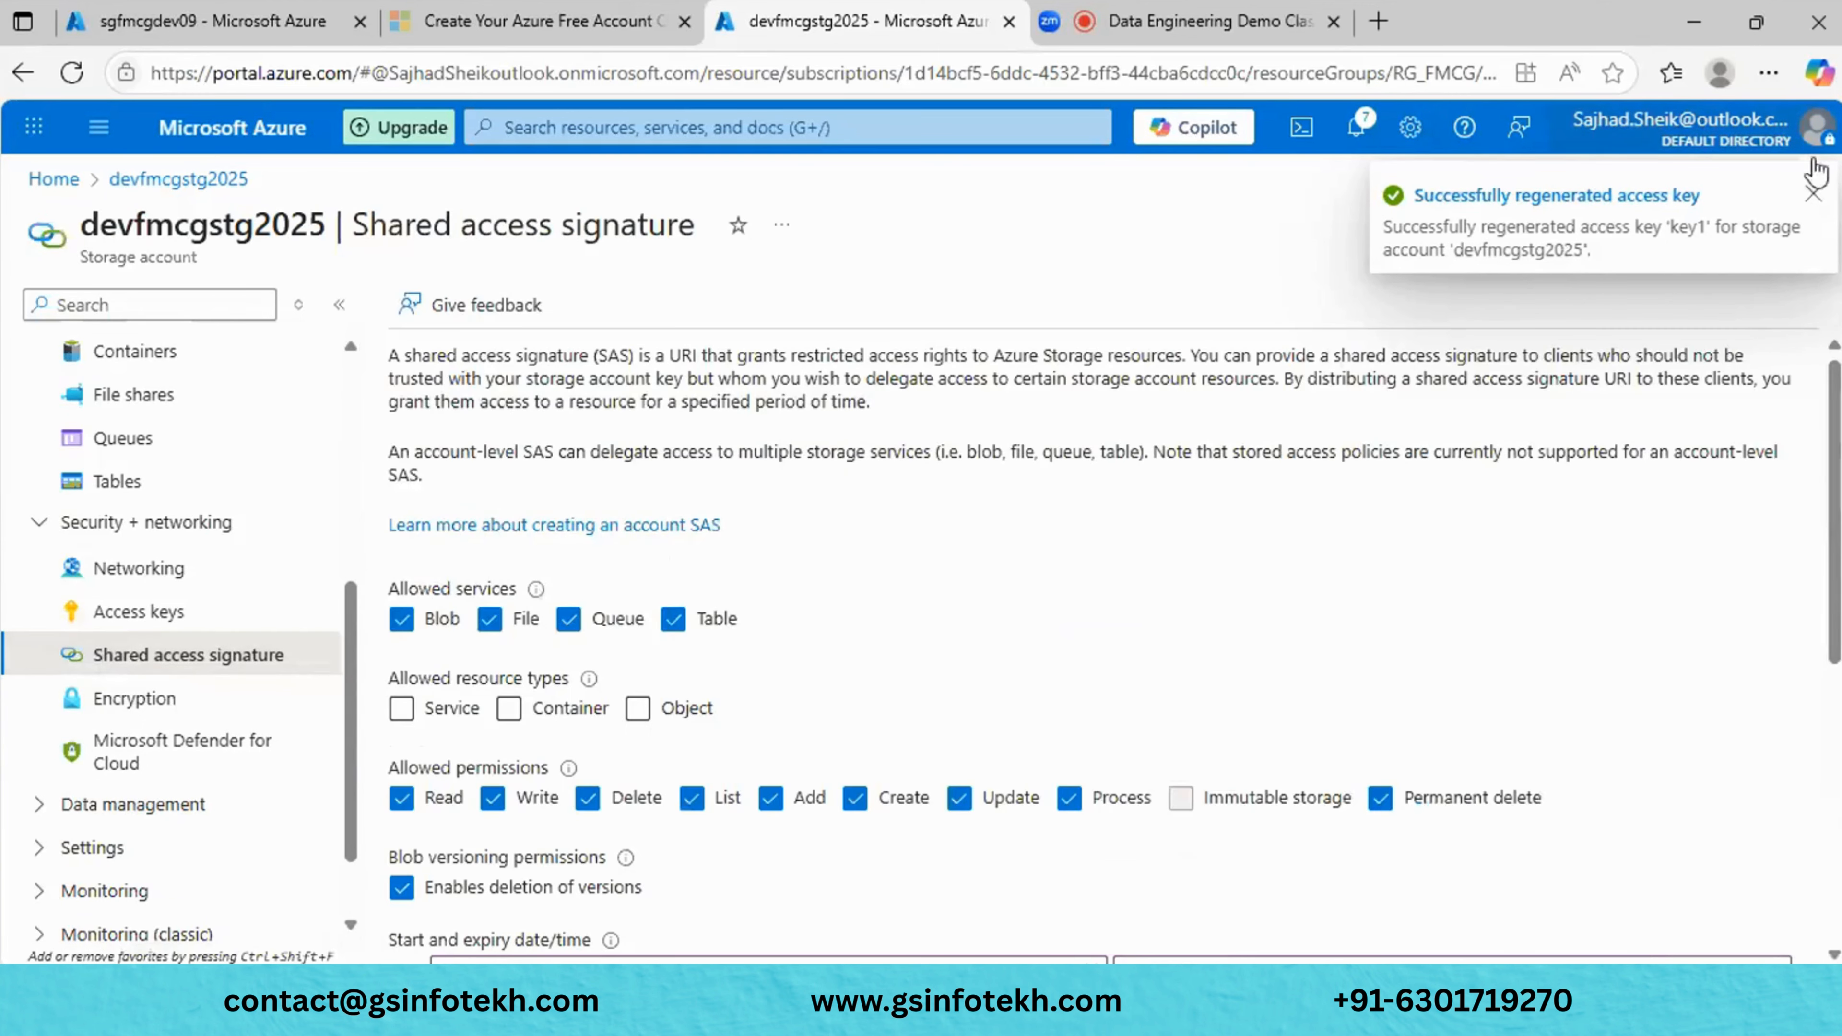
{"action": "left_click", "coordinate": [1813, 195]}
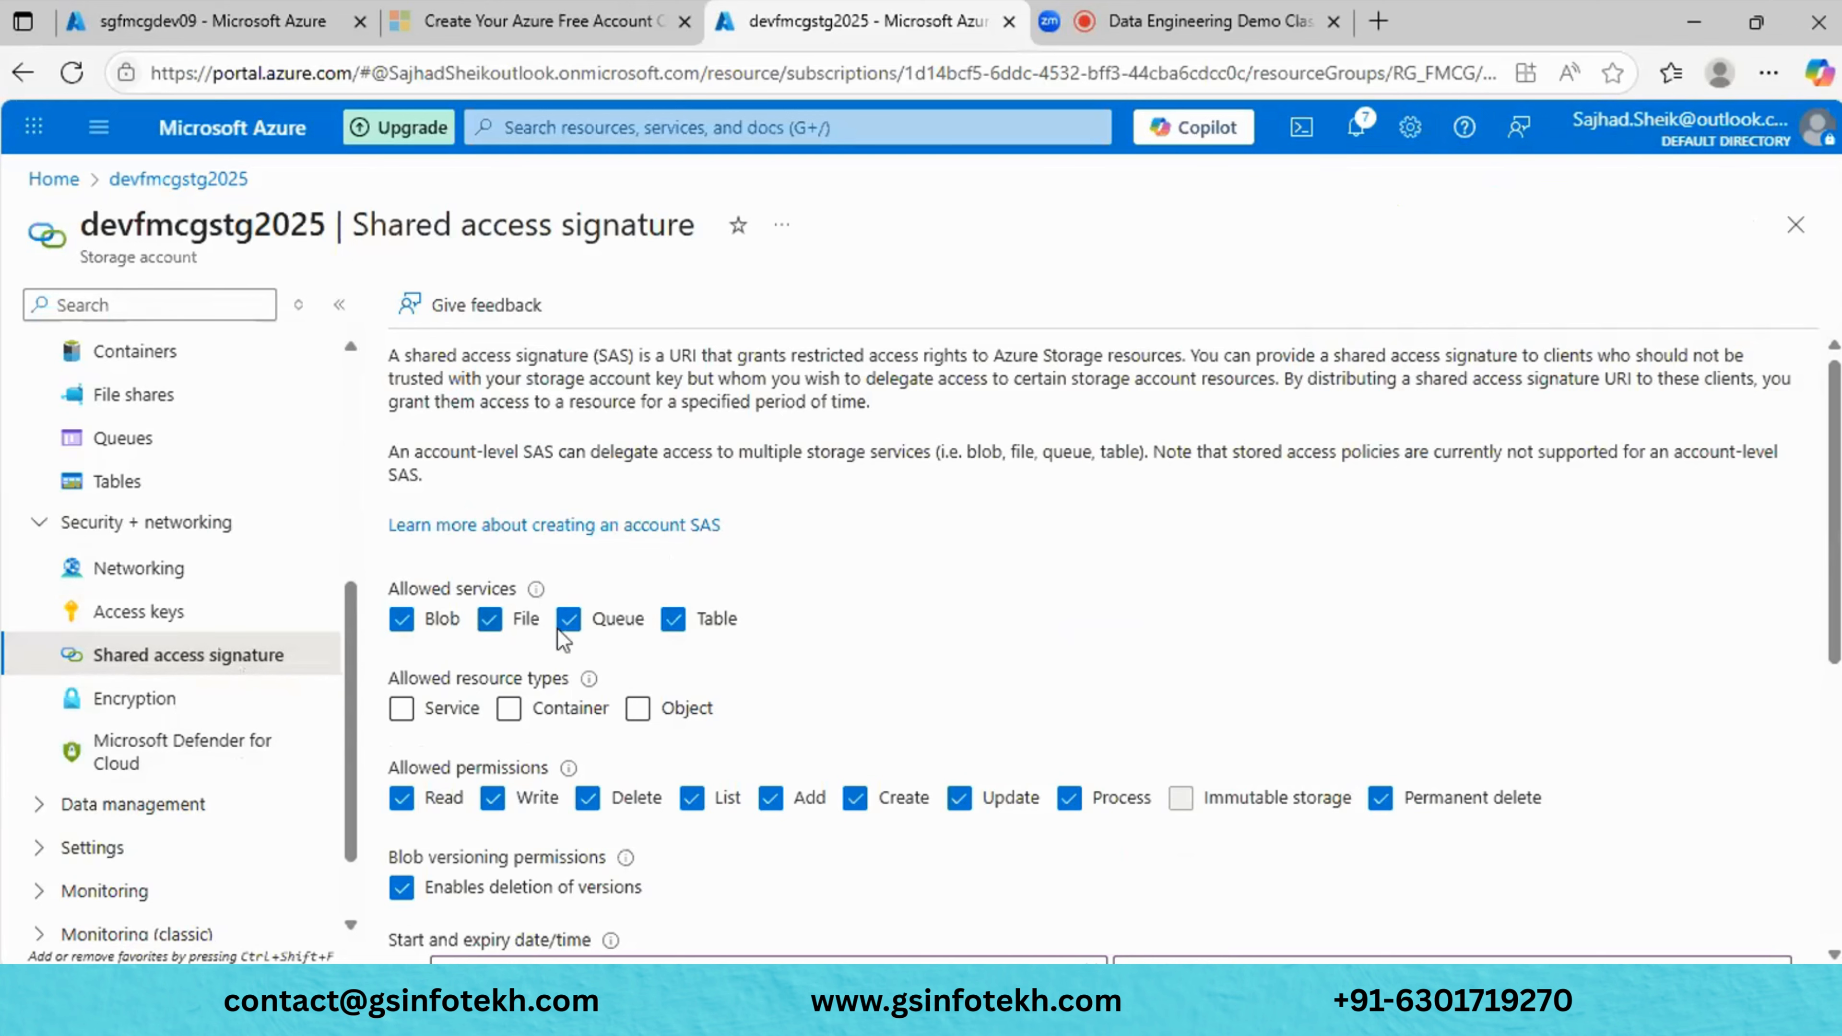
{"action": "scroll", "coordinate": [762, 683], "scroll_direction": "down", "scroll_amount": 3}
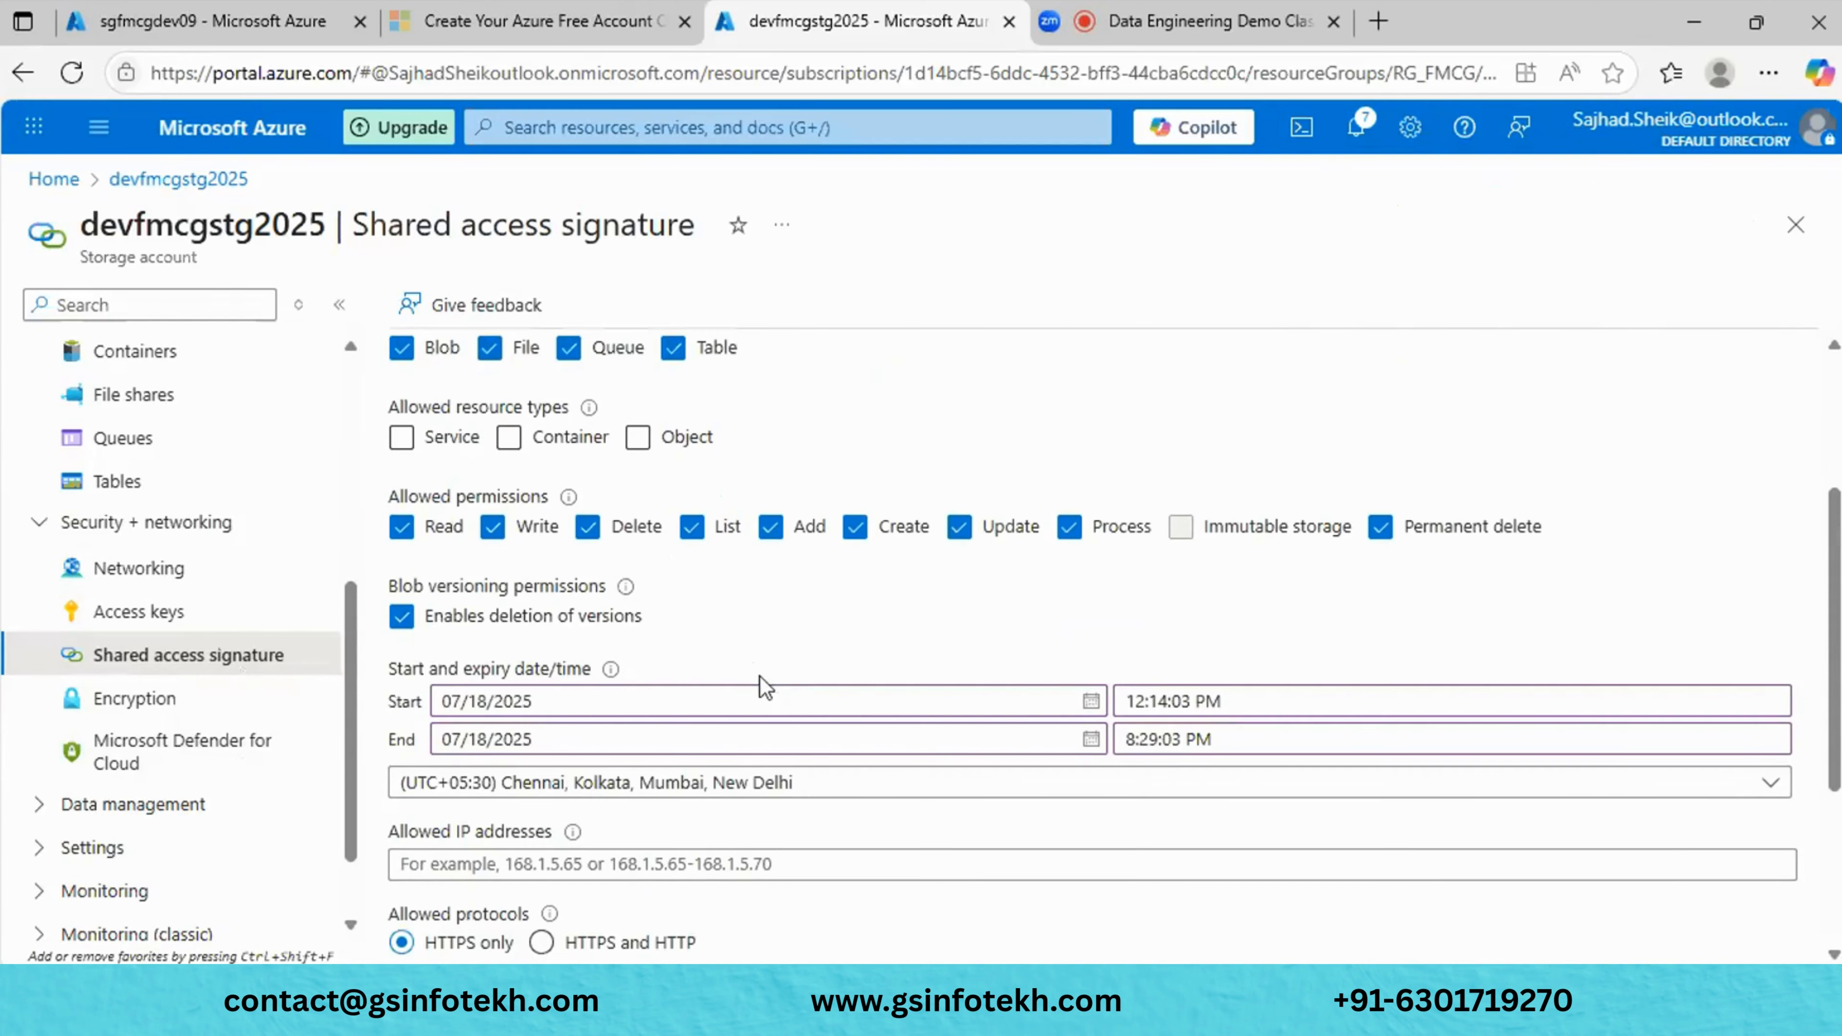
{"action": "scroll", "coordinate": [94, 602], "scroll_direction": "up", "scroll_amount": 2}
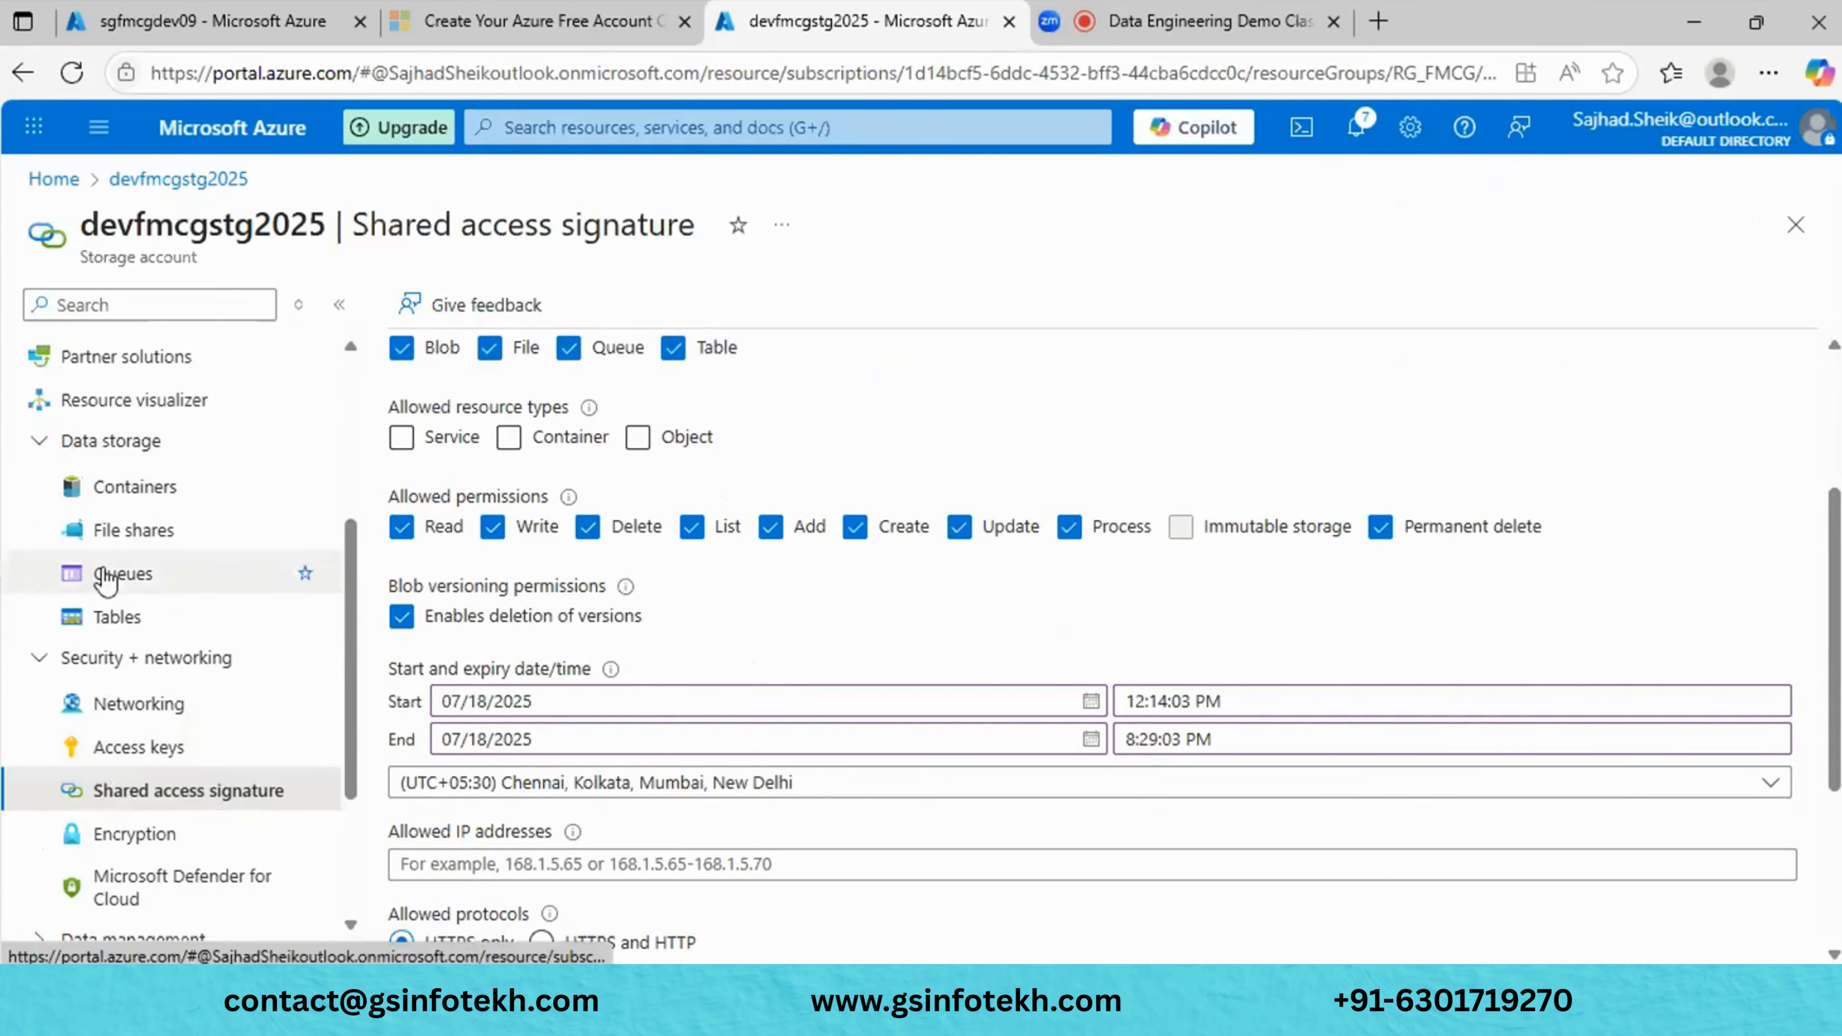
{"action": "scroll", "coordinate": [947, 488], "scroll_direction": "up", "scroll_amount": 3}
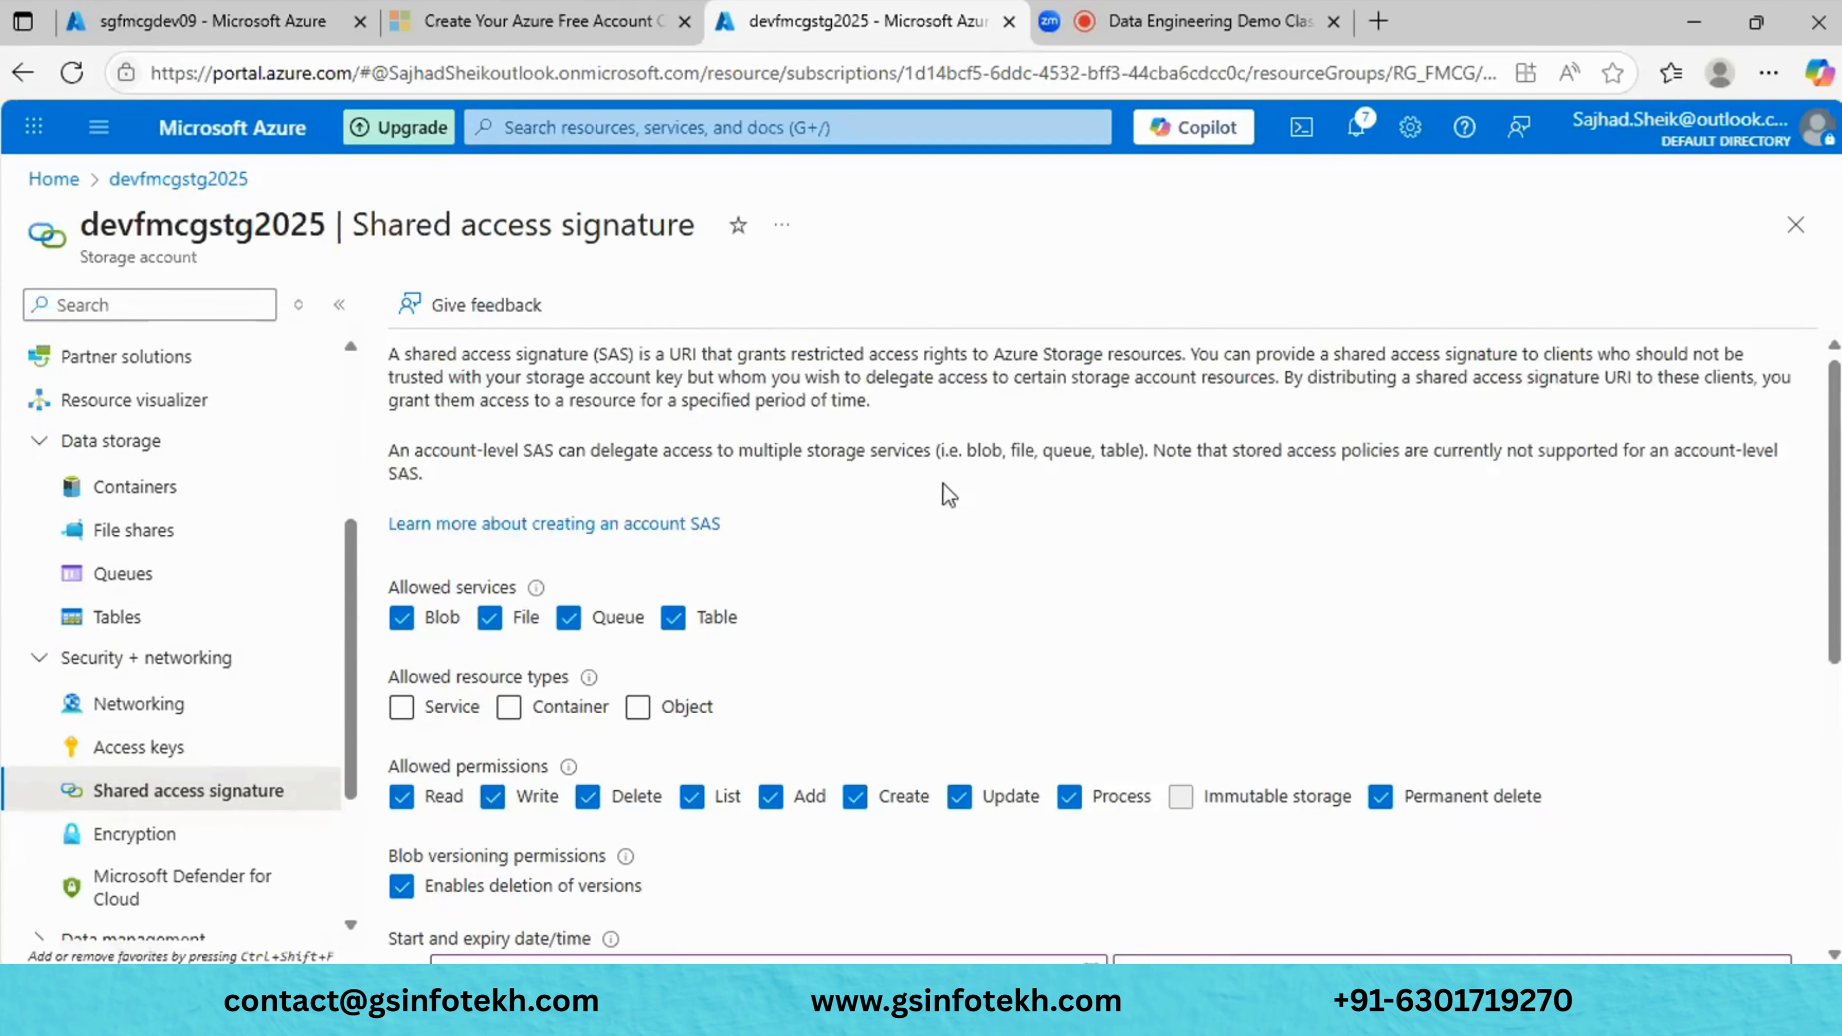
Limit the shared access signature to the Blob service and allow only the Container resource type.
{"action": "left_click", "coordinate": [497, 620]}
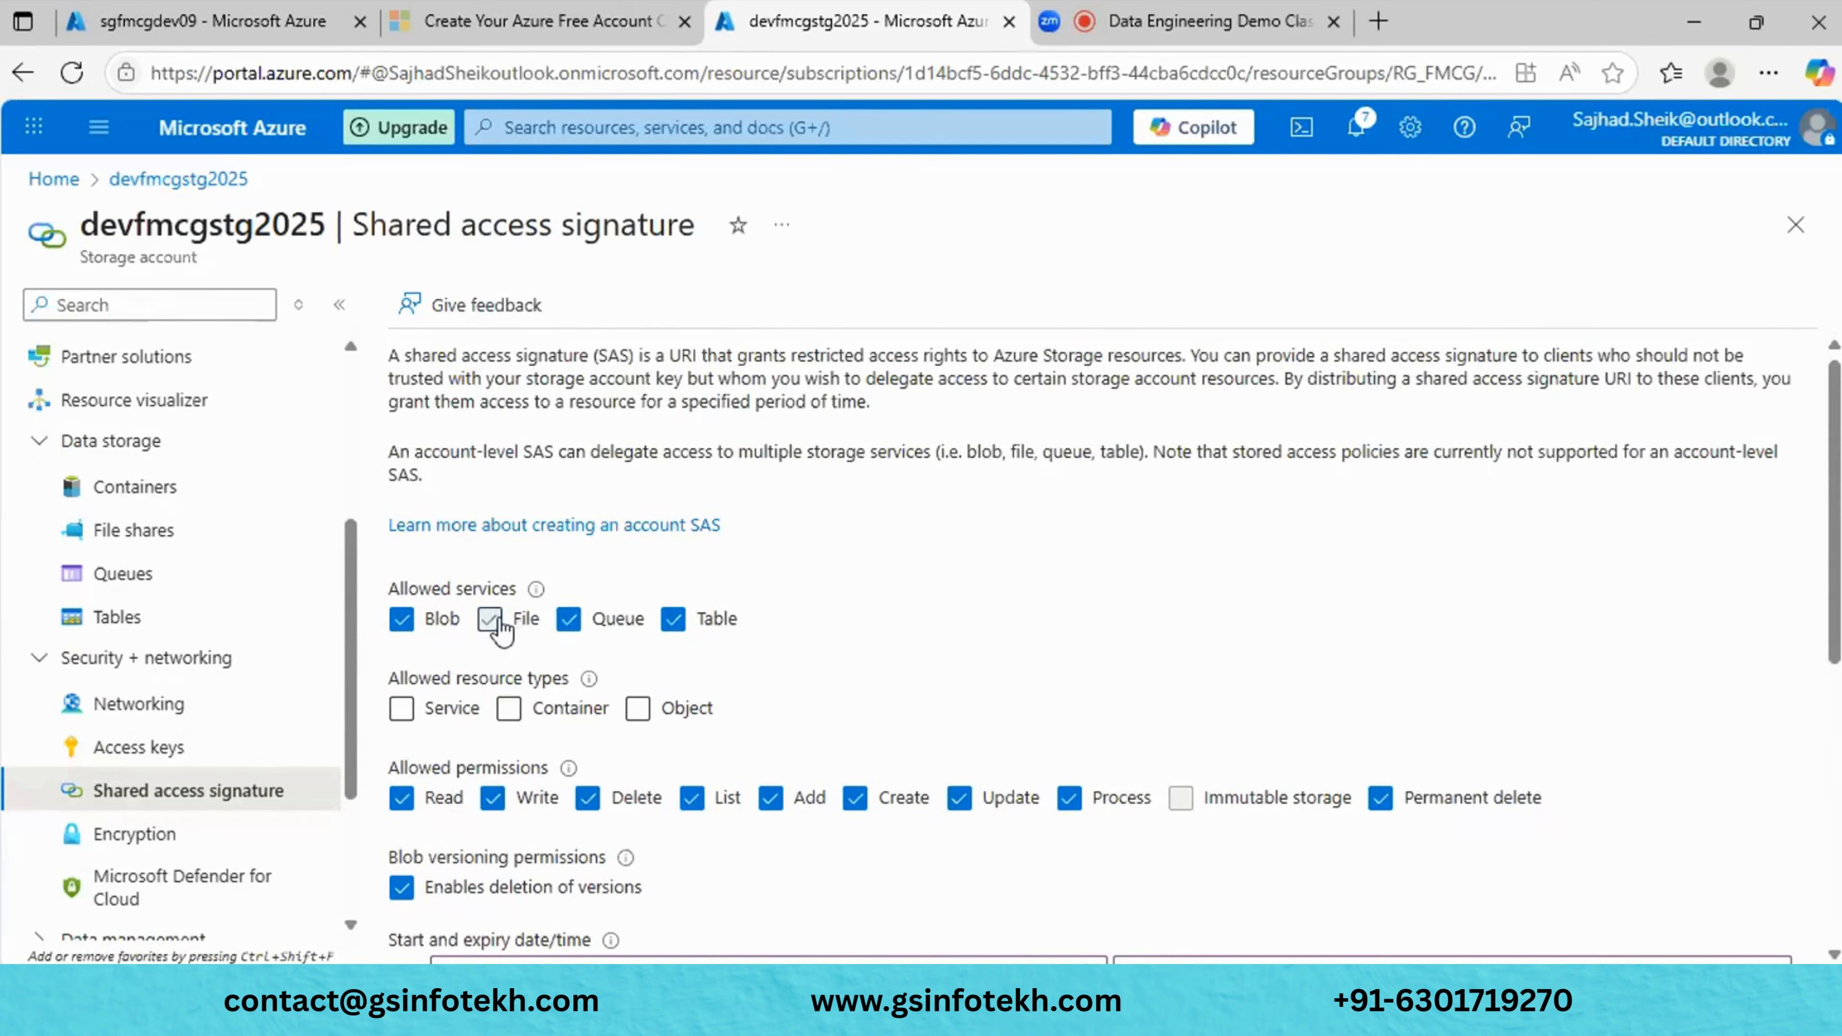
{"action": "left_click", "coordinate": [569, 619]}
{"action": "left_click", "coordinate": [673, 619]}
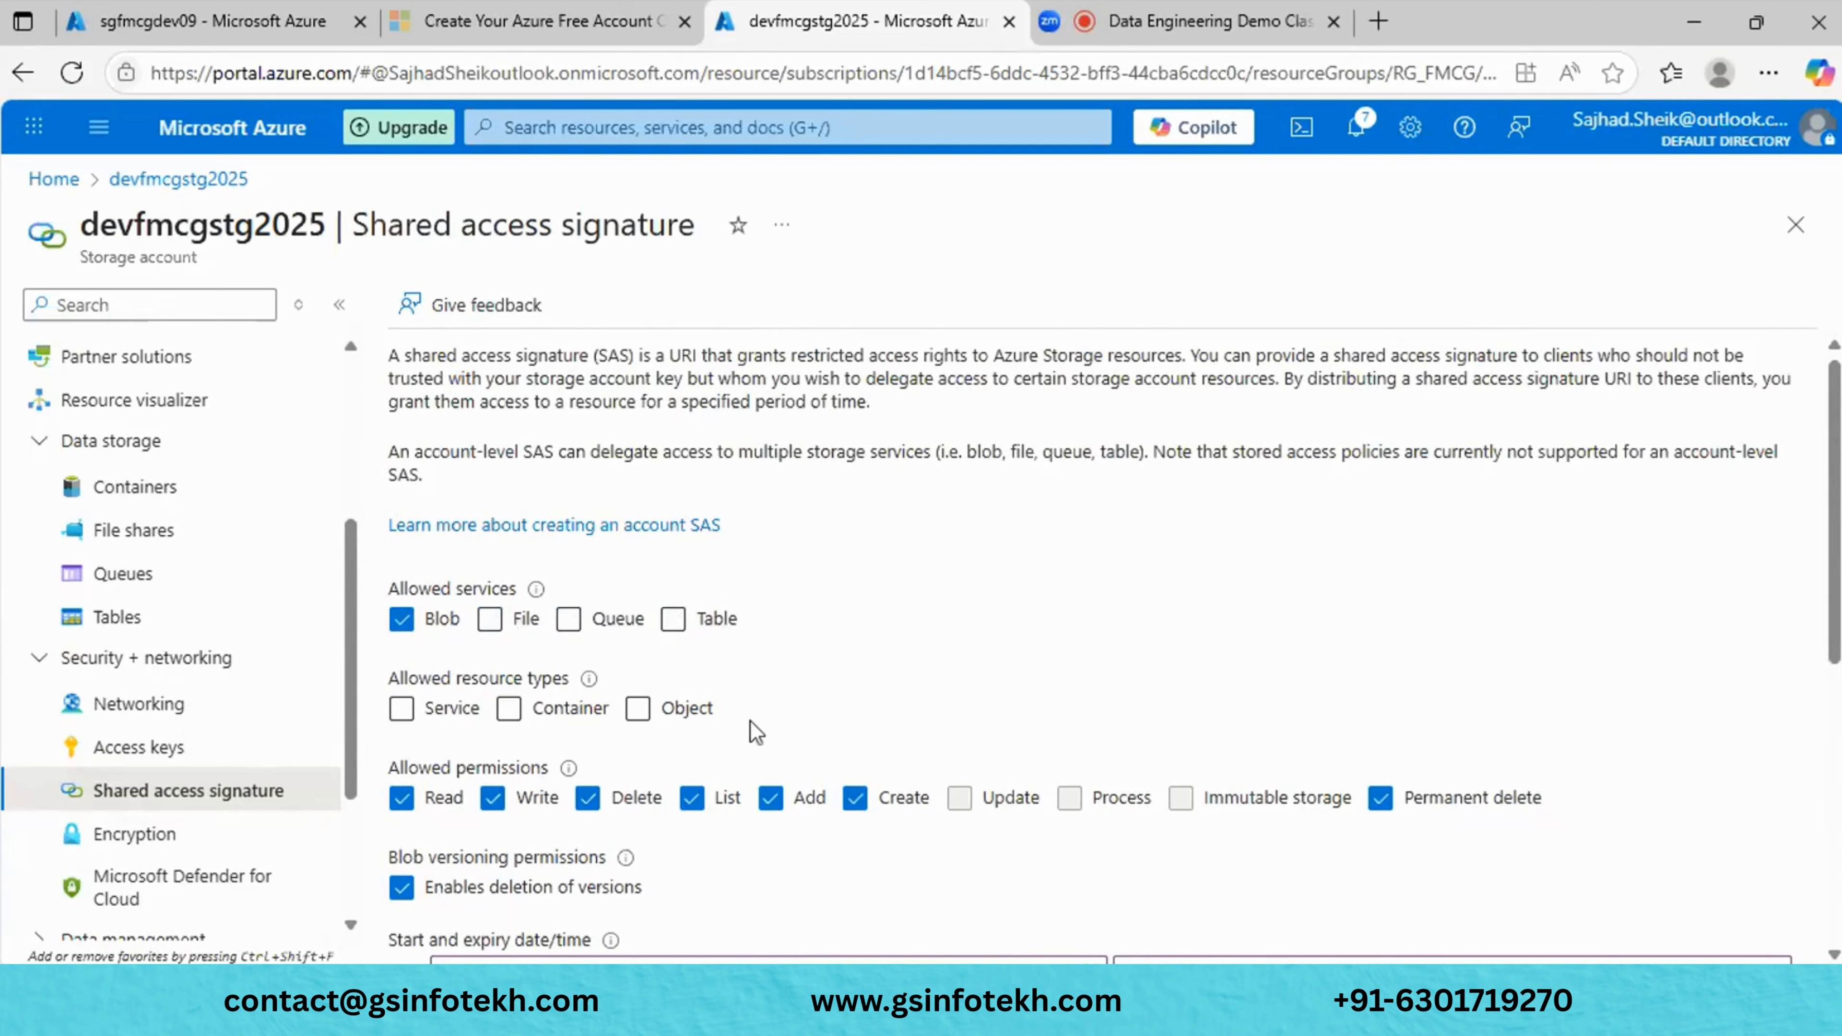
{"action": "scroll", "coordinate": [751, 722], "scroll_direction": "down", "scroll_amount": 1}
{"action": "scroll", "coordinate": [754, 732], "scroll_direction": "down", "scroll_amount": 1}
{"action": "left_click", "coordinate": [509, 573]}
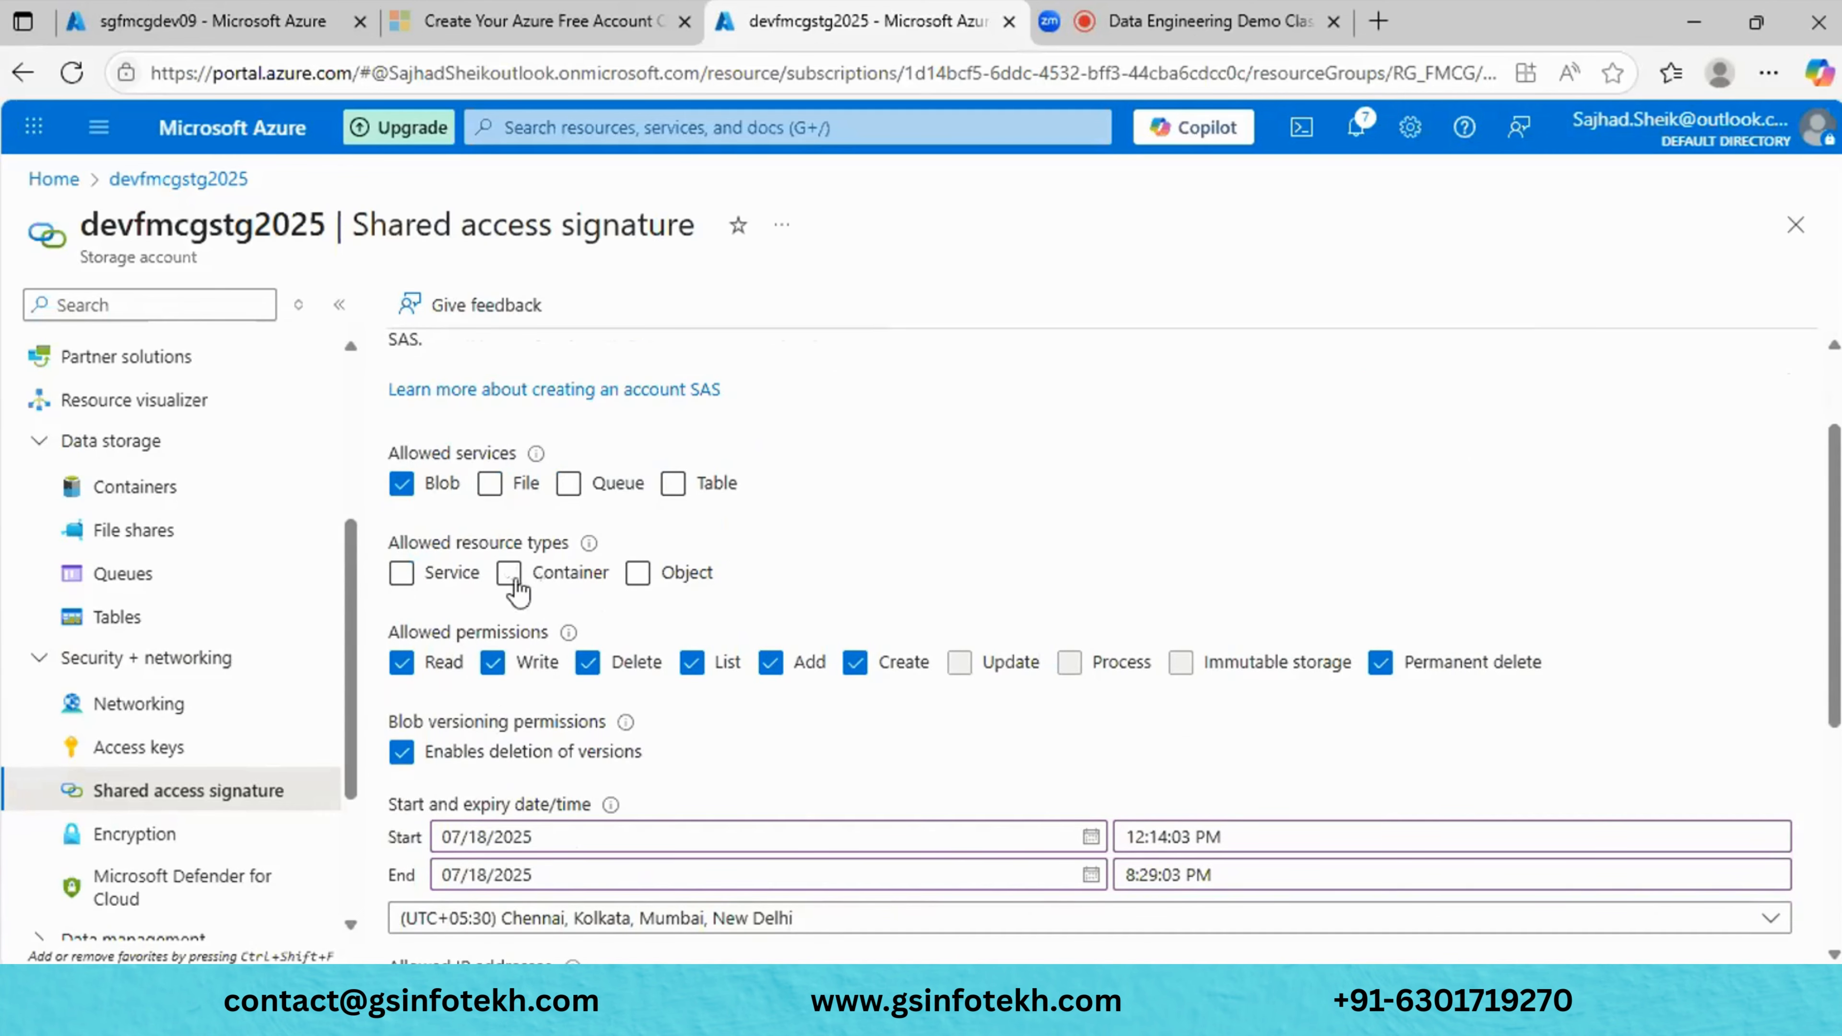
Remove the Write, Delete, List, Add, Create and Permanent delete permissions from the shared access signature, keeping only Read.
{"action": "scroll", "coordinate": [999, 589], "scroll_direction": "down", "scroll_amount": 2}
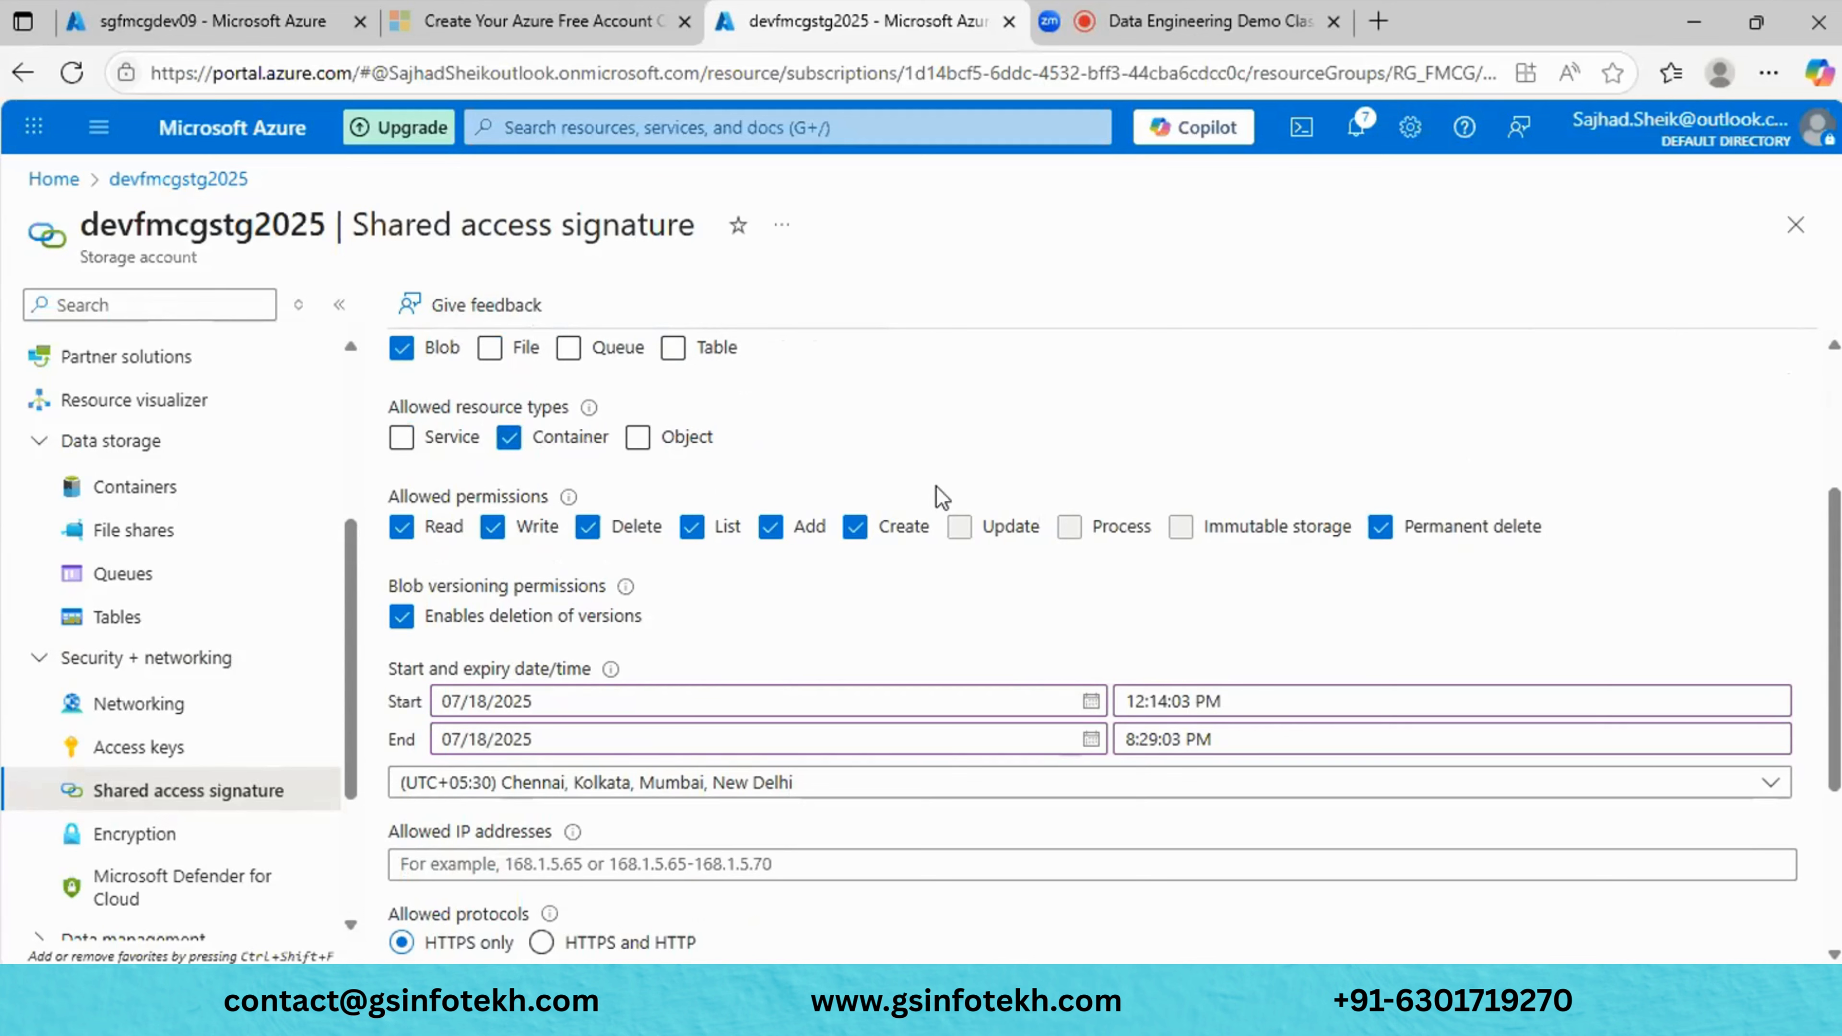
{"action": "left_click", "coordinate": [522, 530]}
{"action": "left_click", "coordinate": [692, 533]}
{"action": "left_click", "coordinate": [589, 534]}
{"action": "double_click", "coordinate": [798, 530]}
{"action": "left_click", "coordinate": [853, 532]}
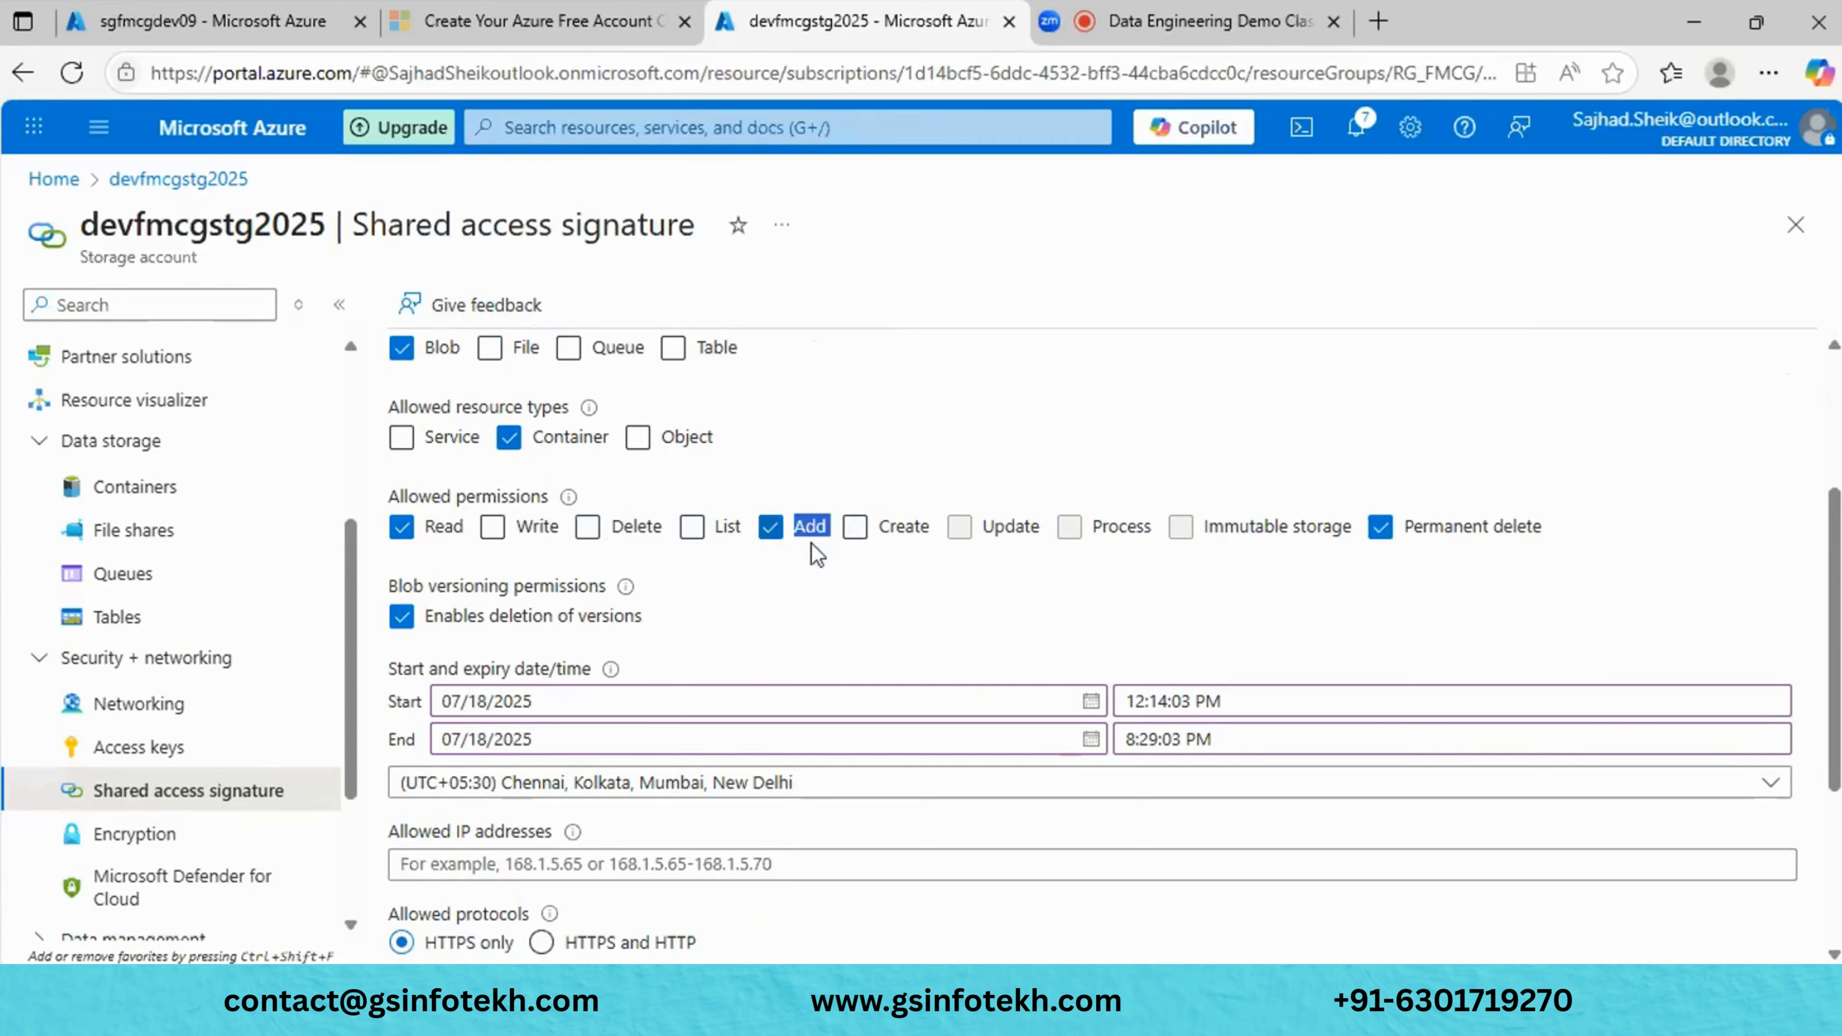
{"action": "left_click", "coordinate": [1377, 533]}
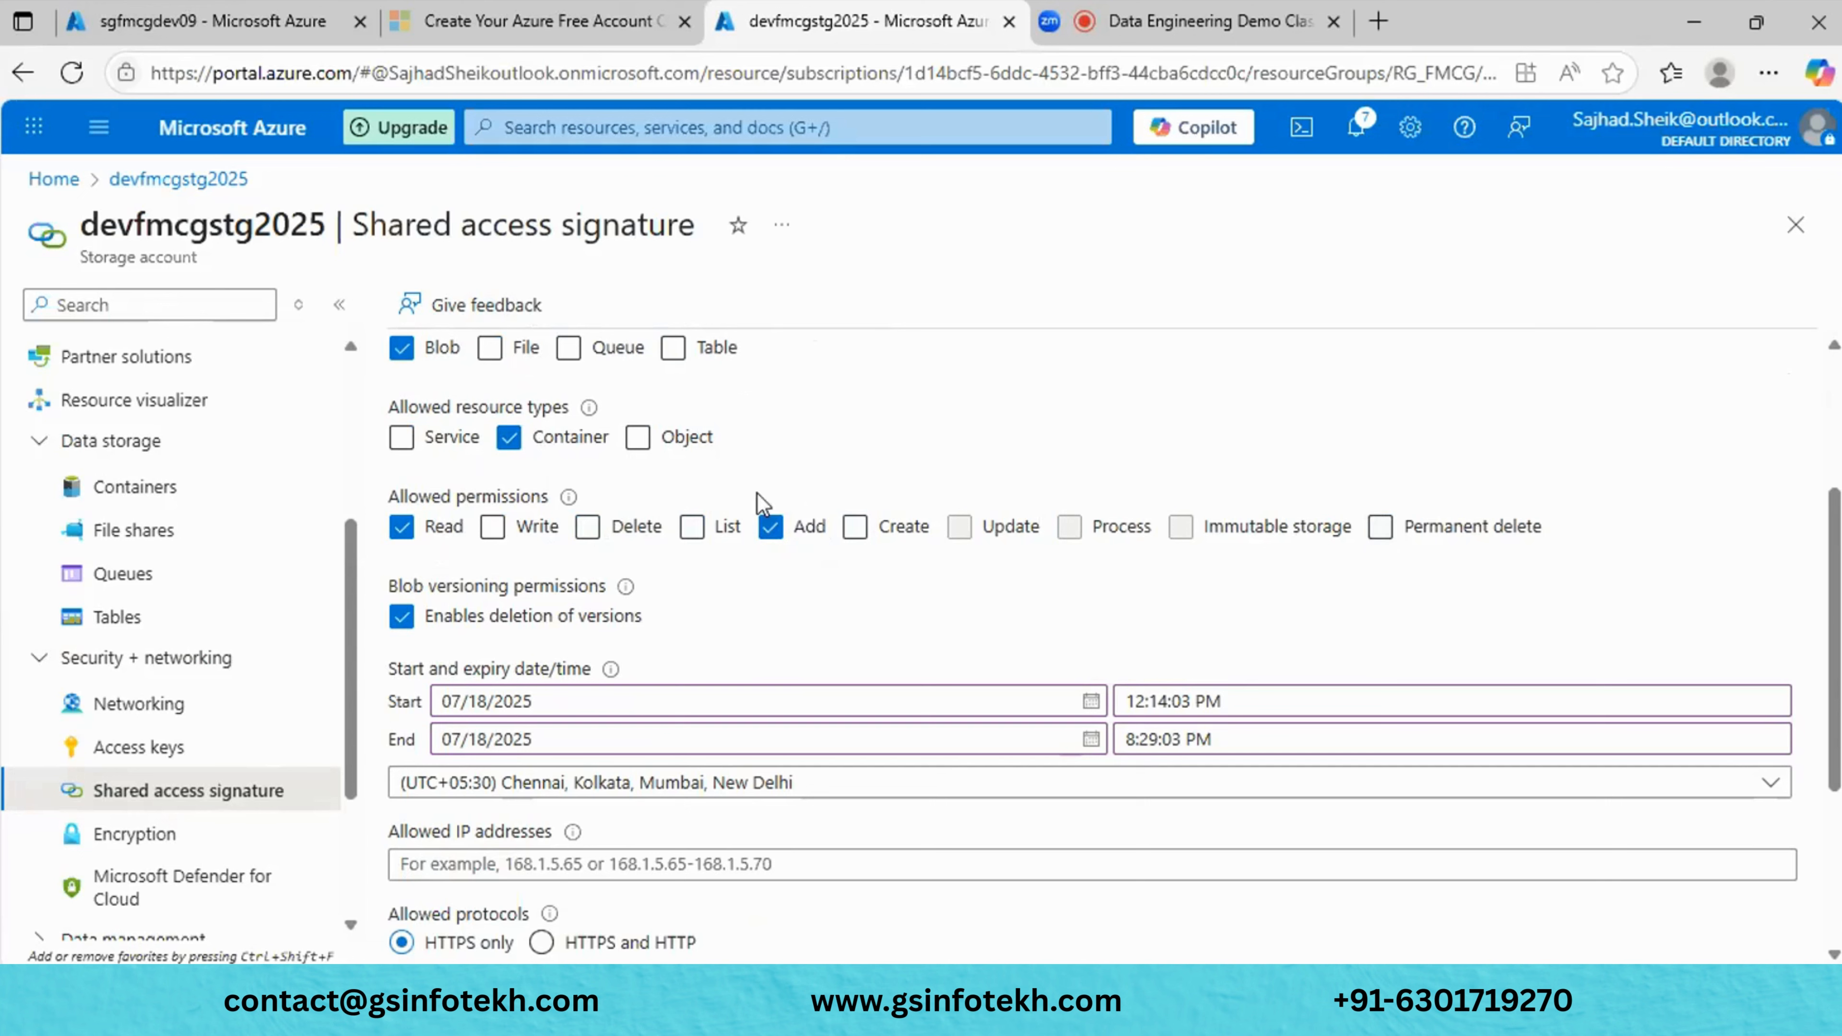
{"action": "left_click", "coordinate": [782, 536]}
Set the shared access signature's end date to 07/19/2025 and go to the allowed IP addresses setting, leaving it empty.
{"action": "left_click", "coordinate": [1090, 740]}
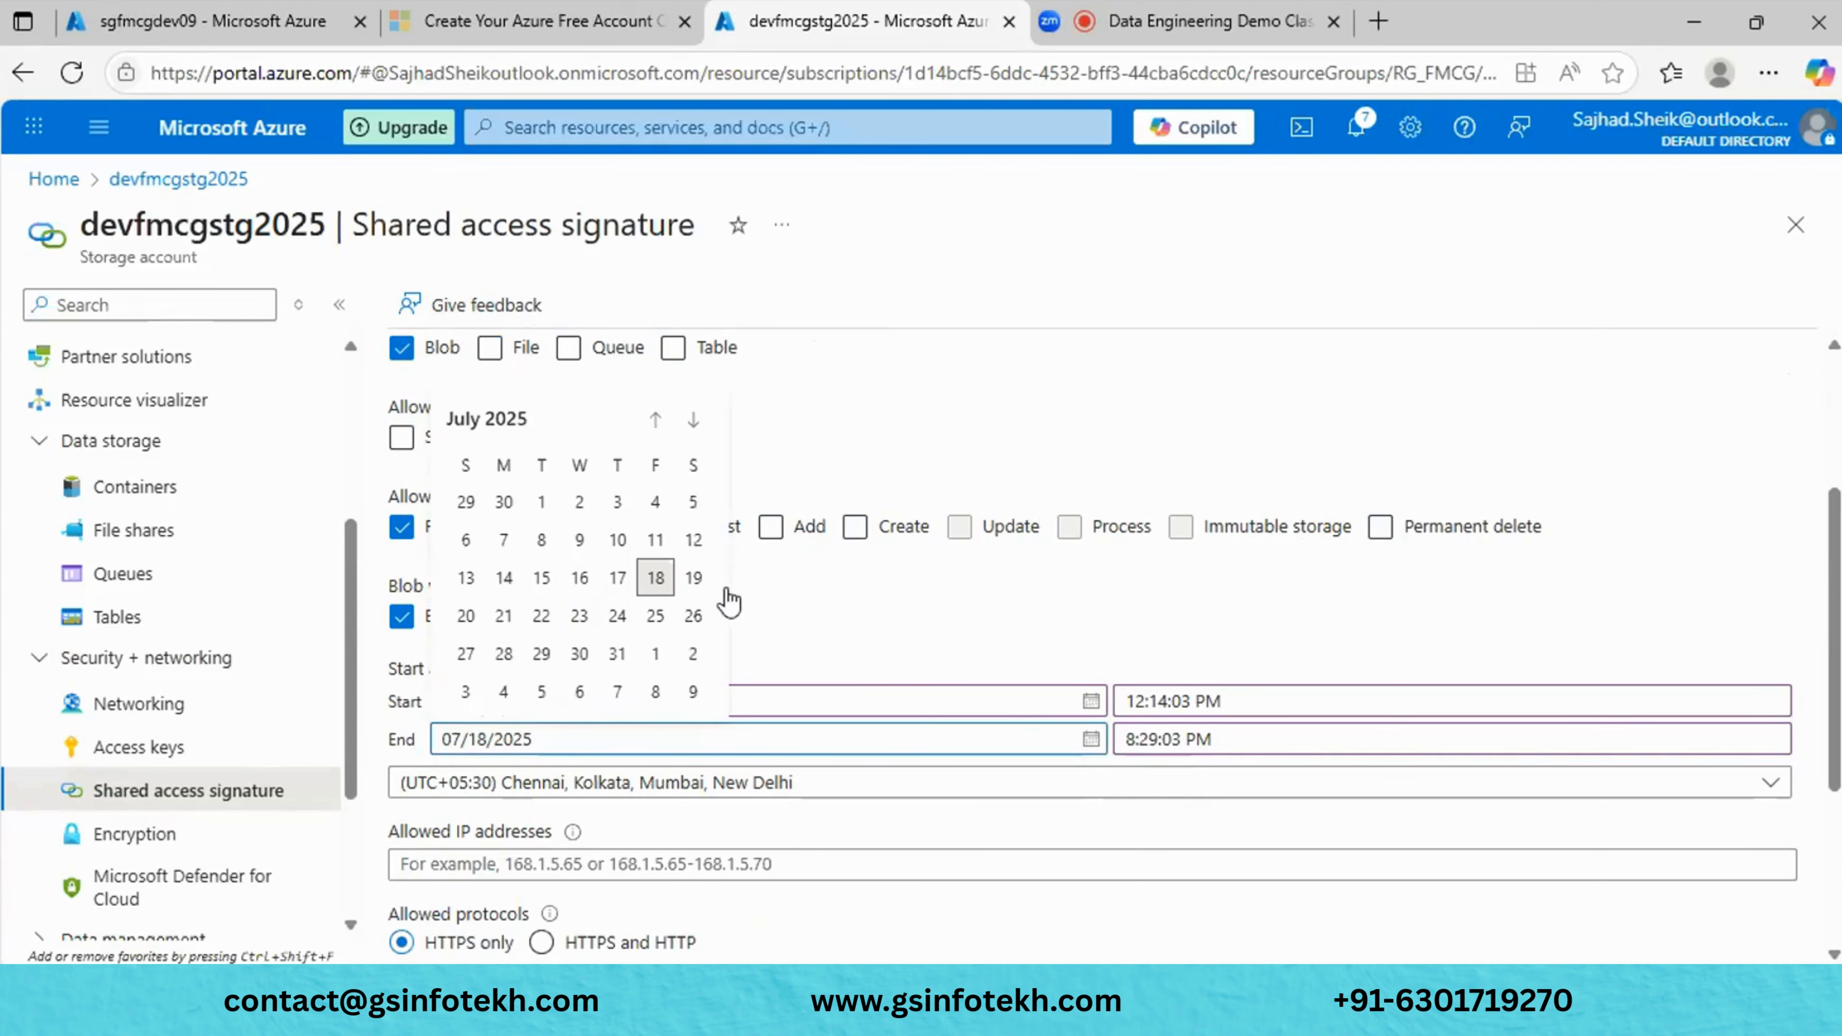
{"action": "left_click", "coordinate": [694, 578]}
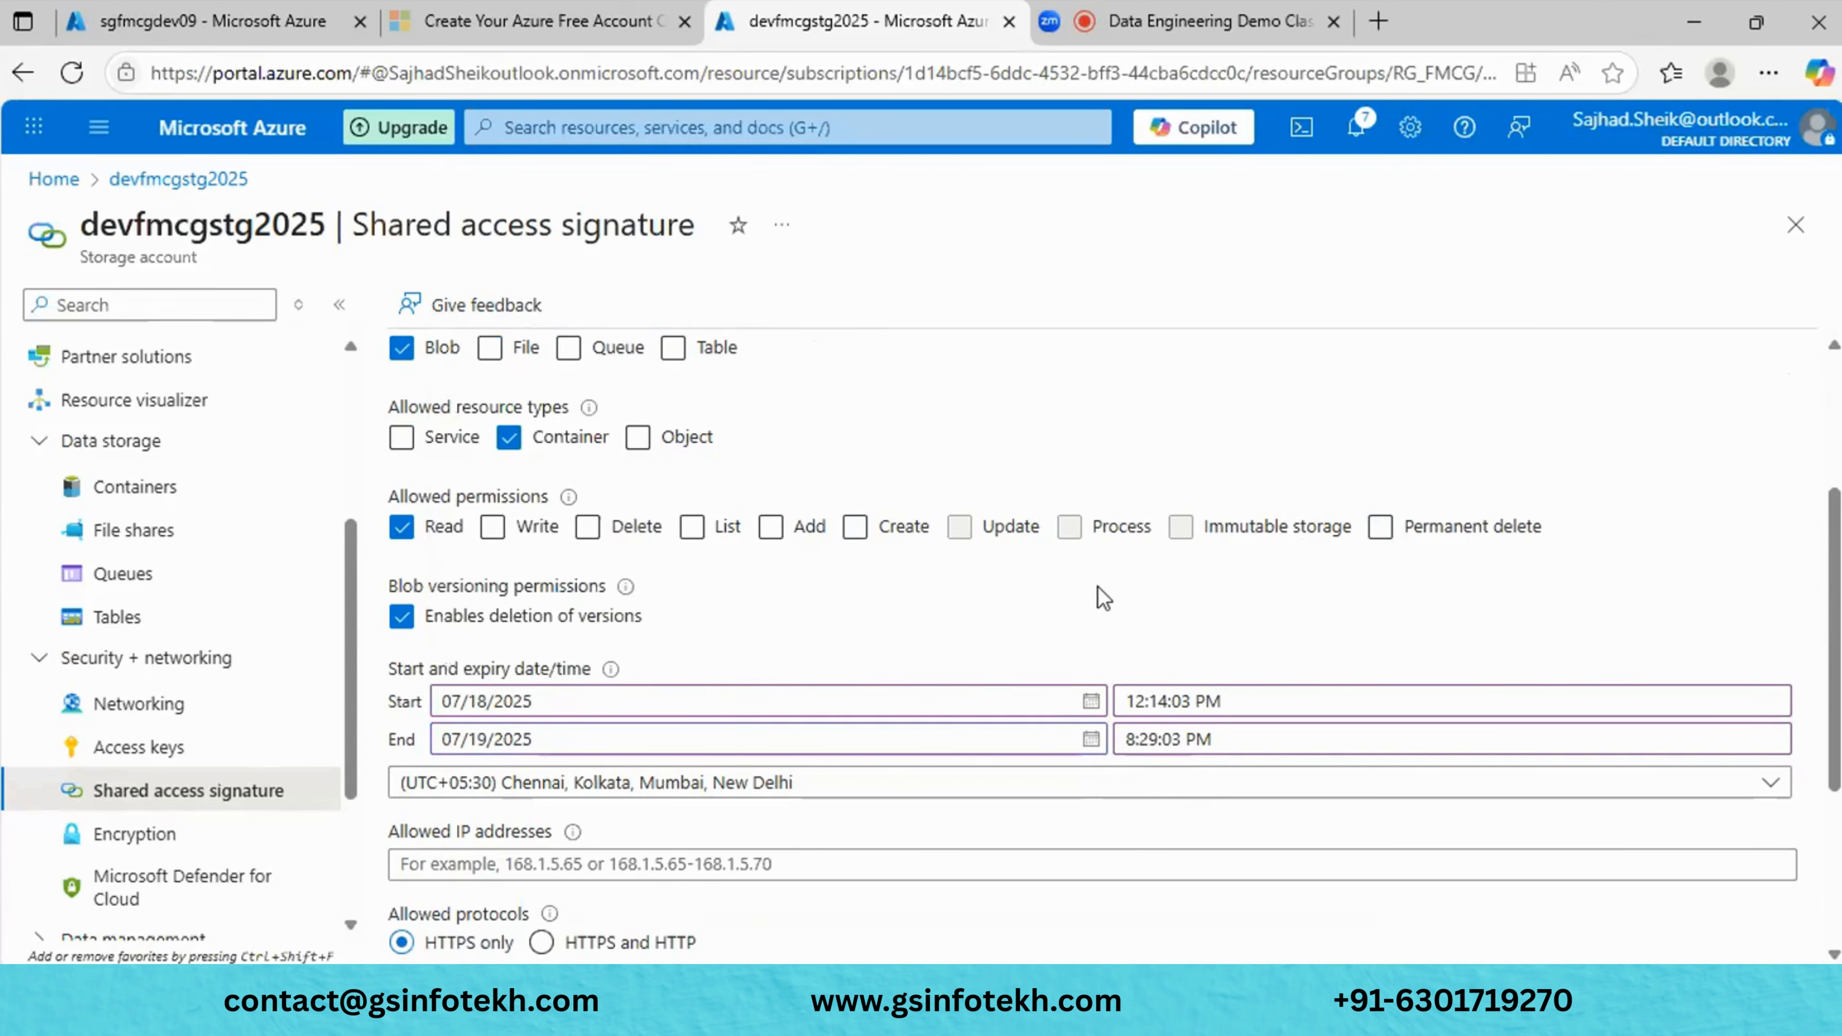
{"action": "scroll", "coordinate": [1098, 595], "scroll_direction": "down", "scroll_amount": 4}
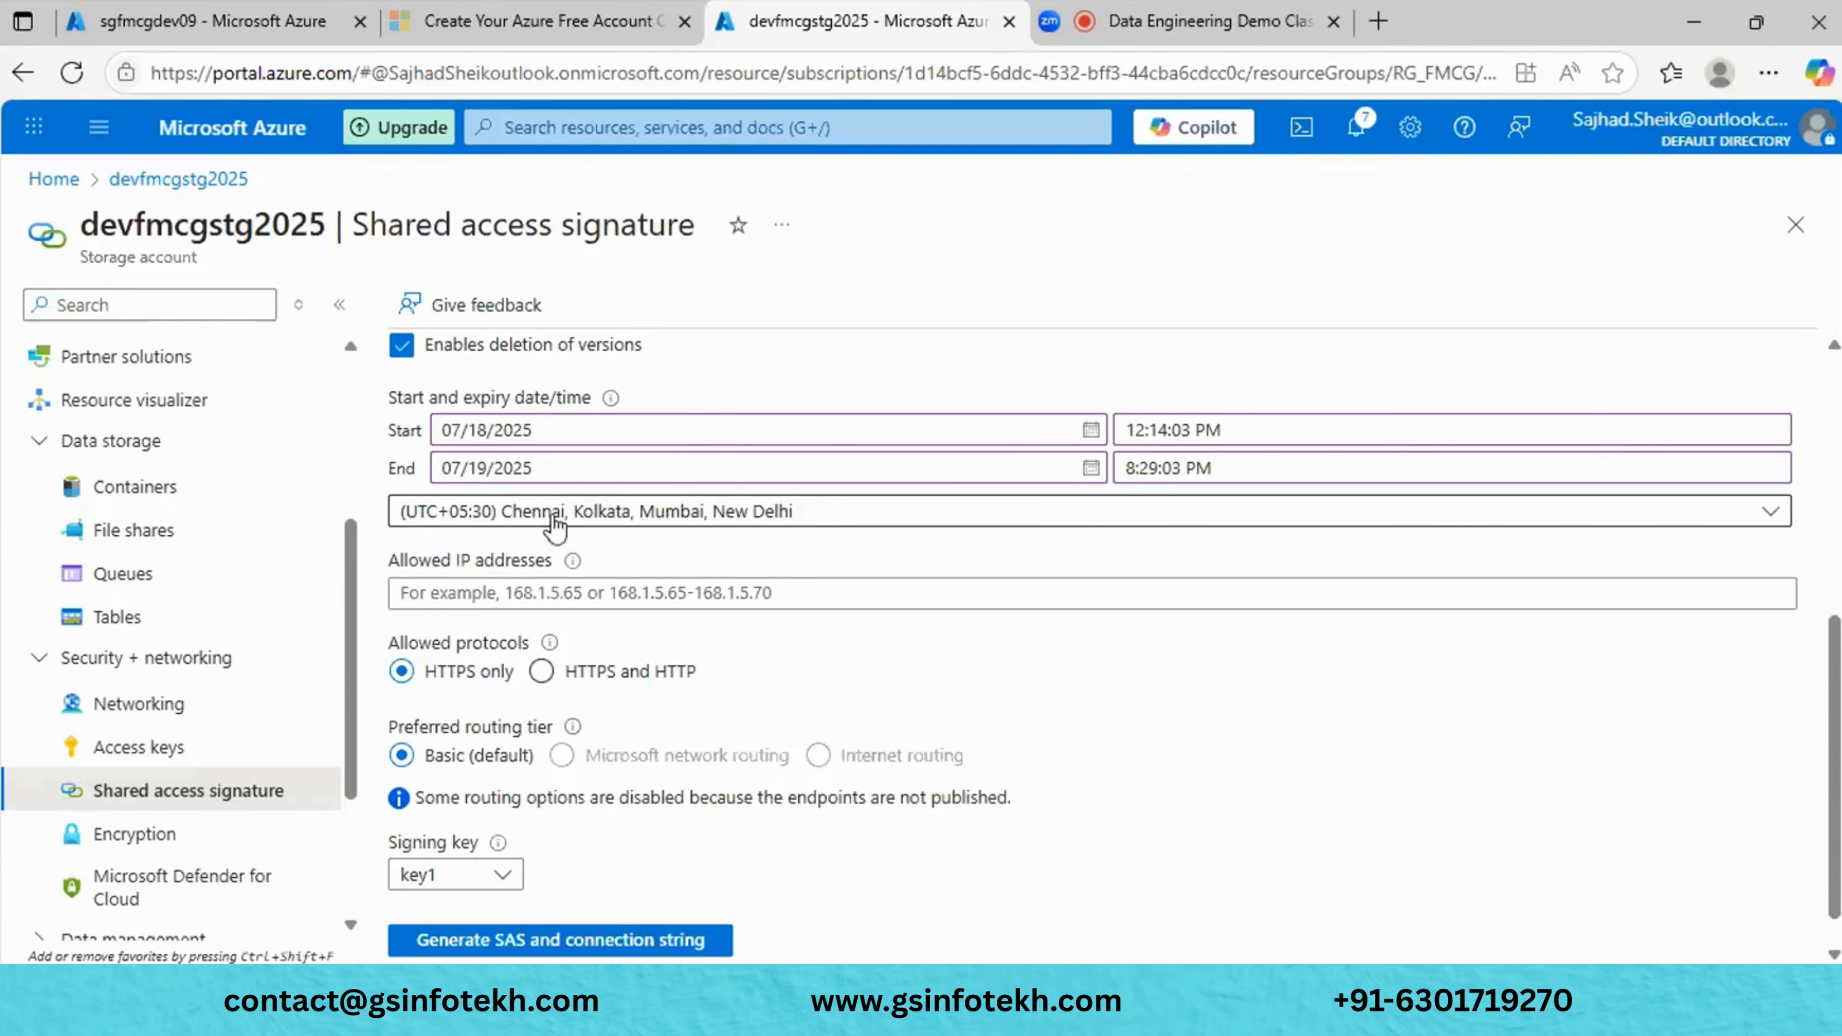
{"action": "scroll", "coordinate": [957, 725], "scroll_direction": "down", "scroll_amount": 1}
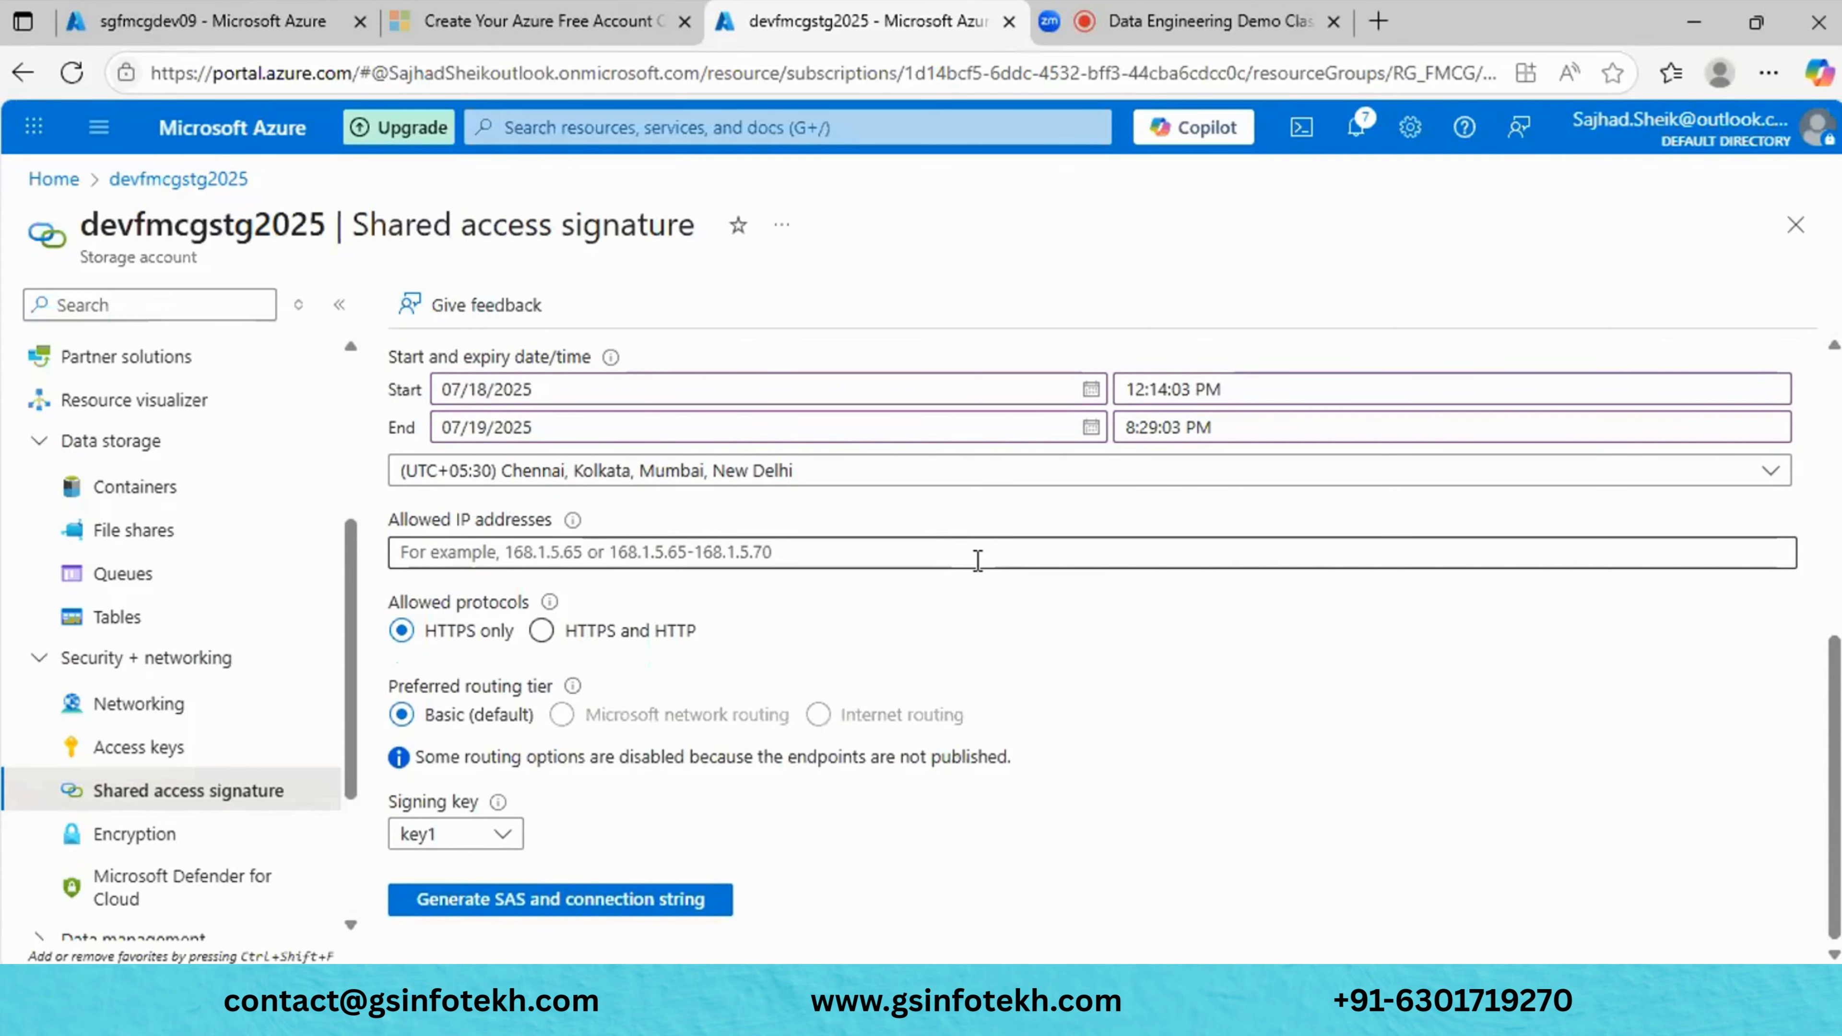
{"action": "left_click", "coordinate": [976, 556]}
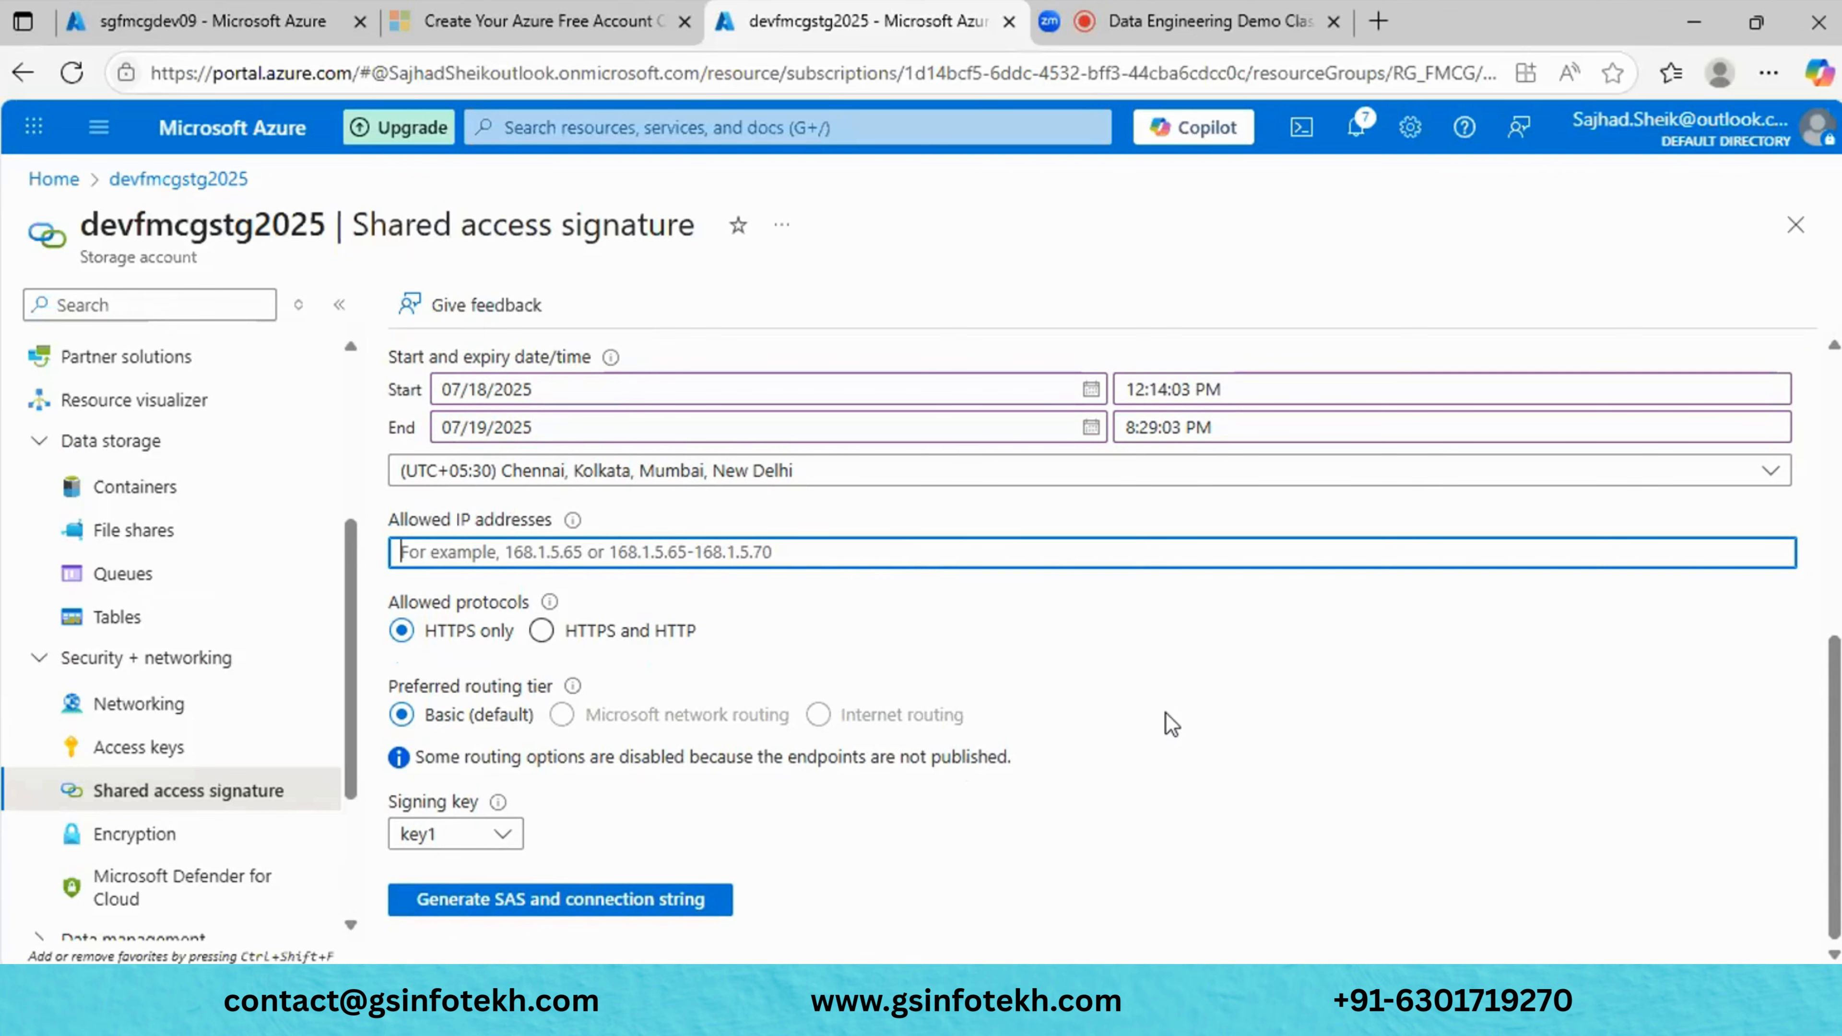
Check the available signing keys and review the shared access signature's services, permissions, validity period and protocol settings.
{"action": "scroll", "coordinate": [1026, 644], "scroll_direction": "up", "scroll_amount": 5}
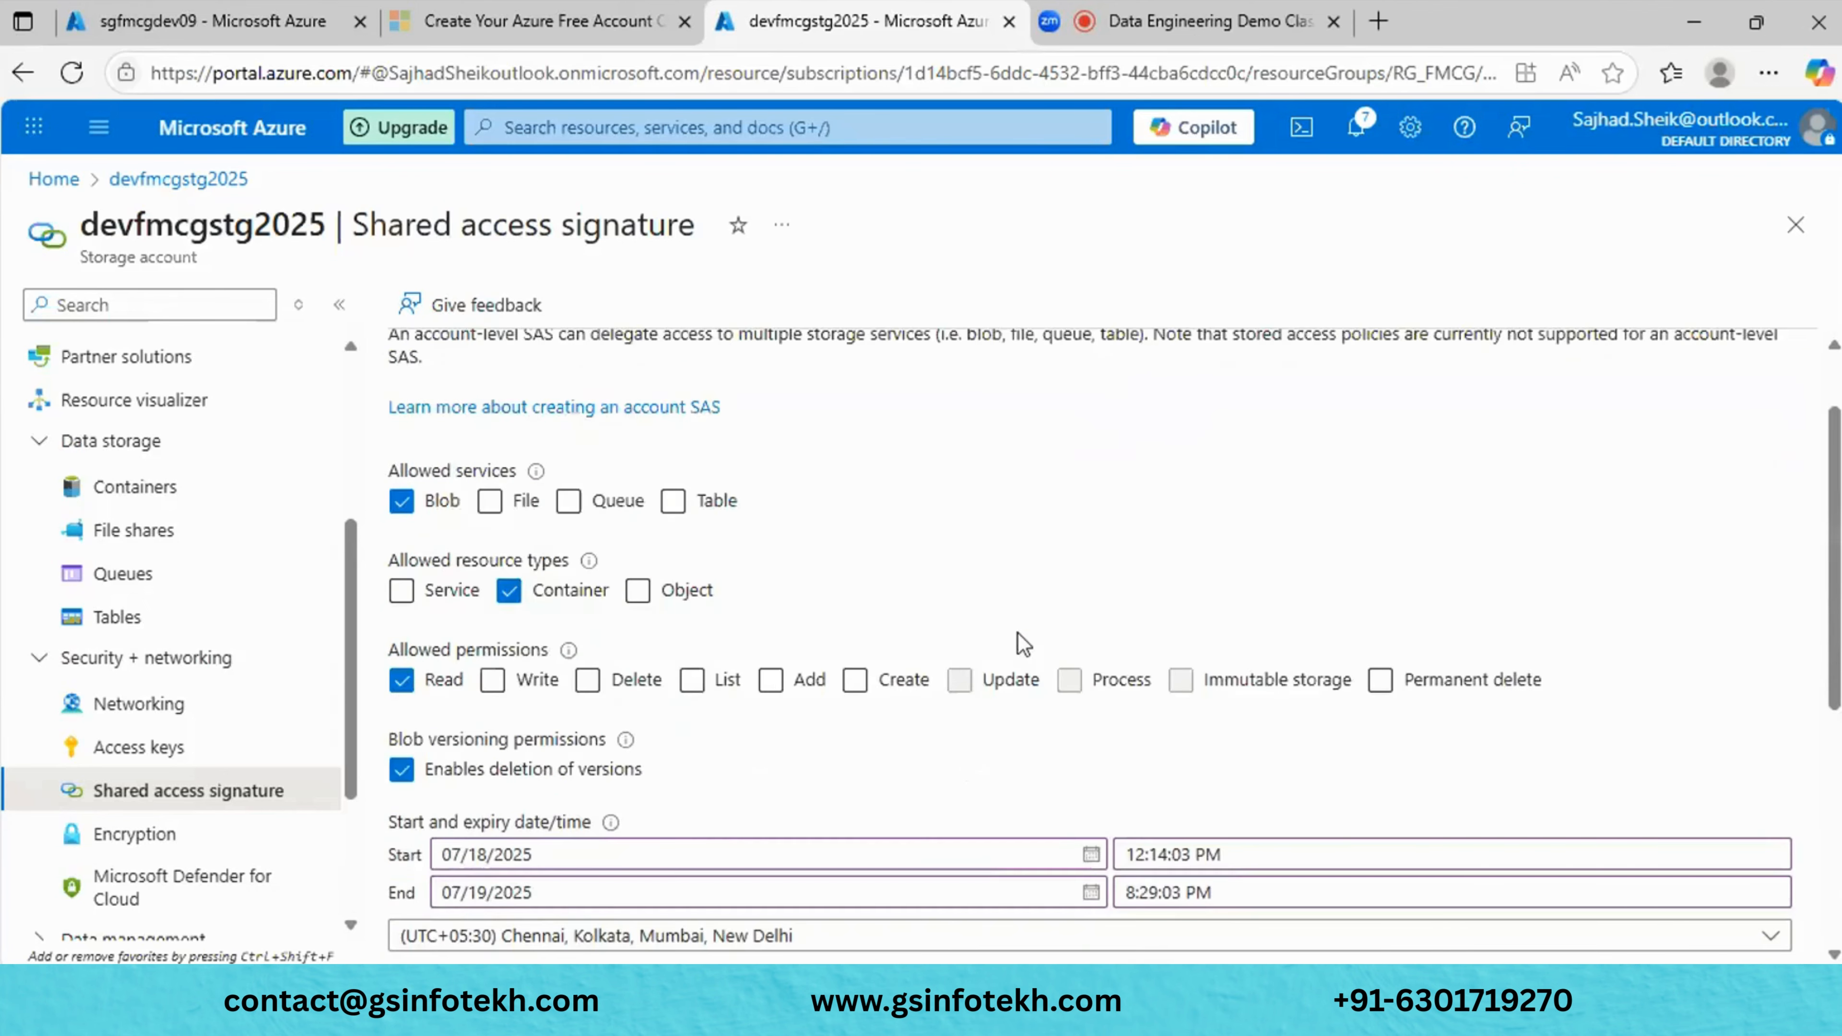
{"action": "scroll", "coordinate": [1001, 627], "scroll_direction": "down", "scroll_amount": 6}
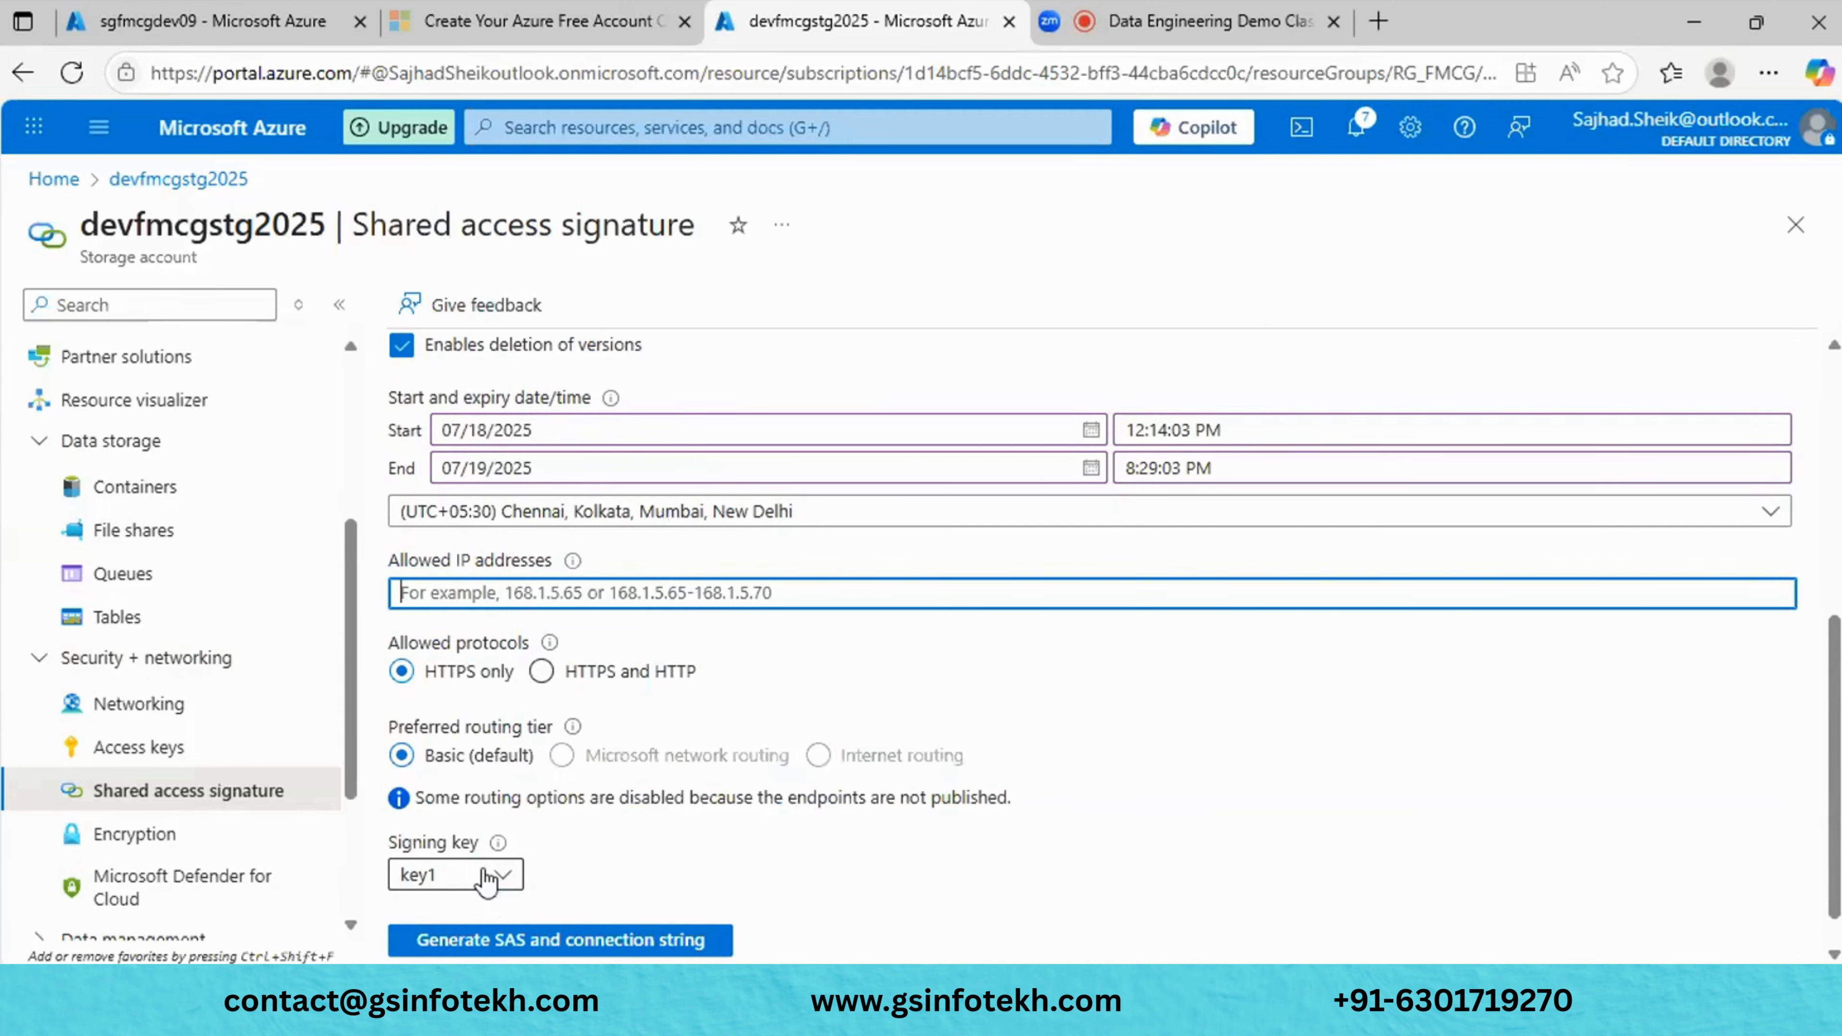
{"action": "left_click", "coordinate": [486, 875]}
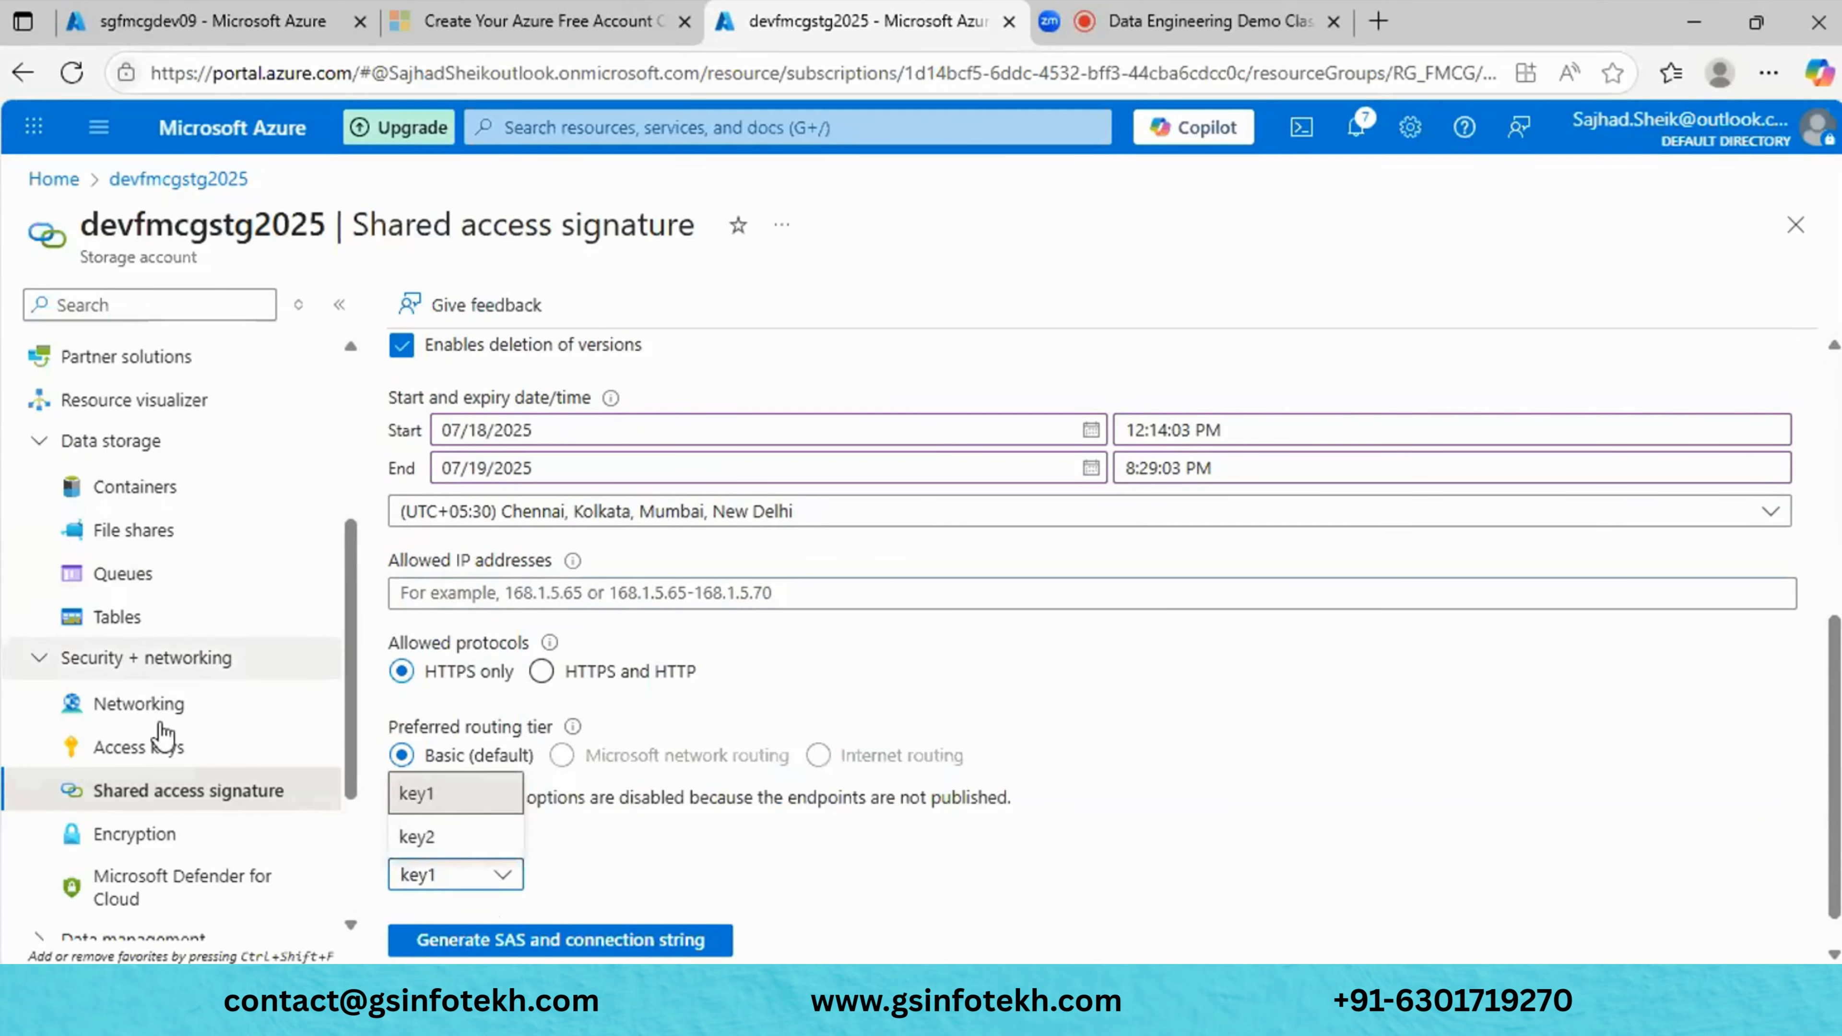
{"action": "left_click", "coordinate": [503, 875]}
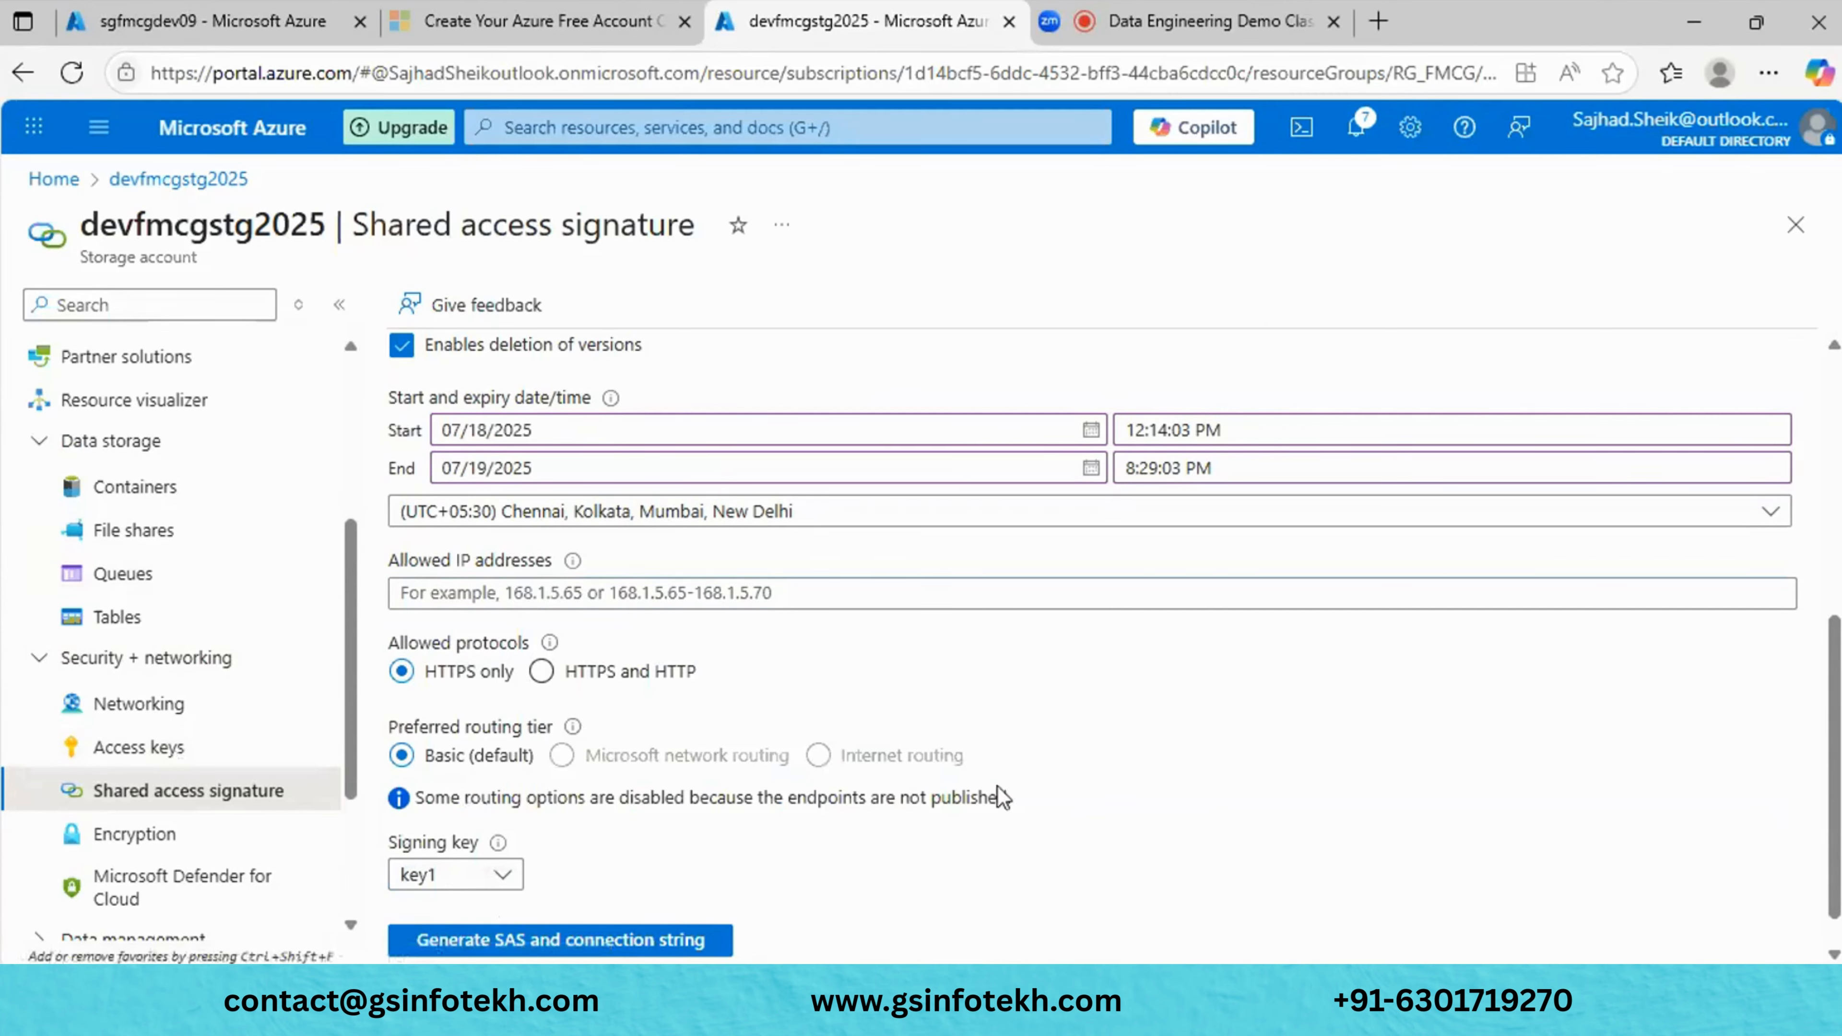
{"action": "scroll", "coordinate": [1003, 791], "scroll_direction": "up", "scroll_amount": 7}
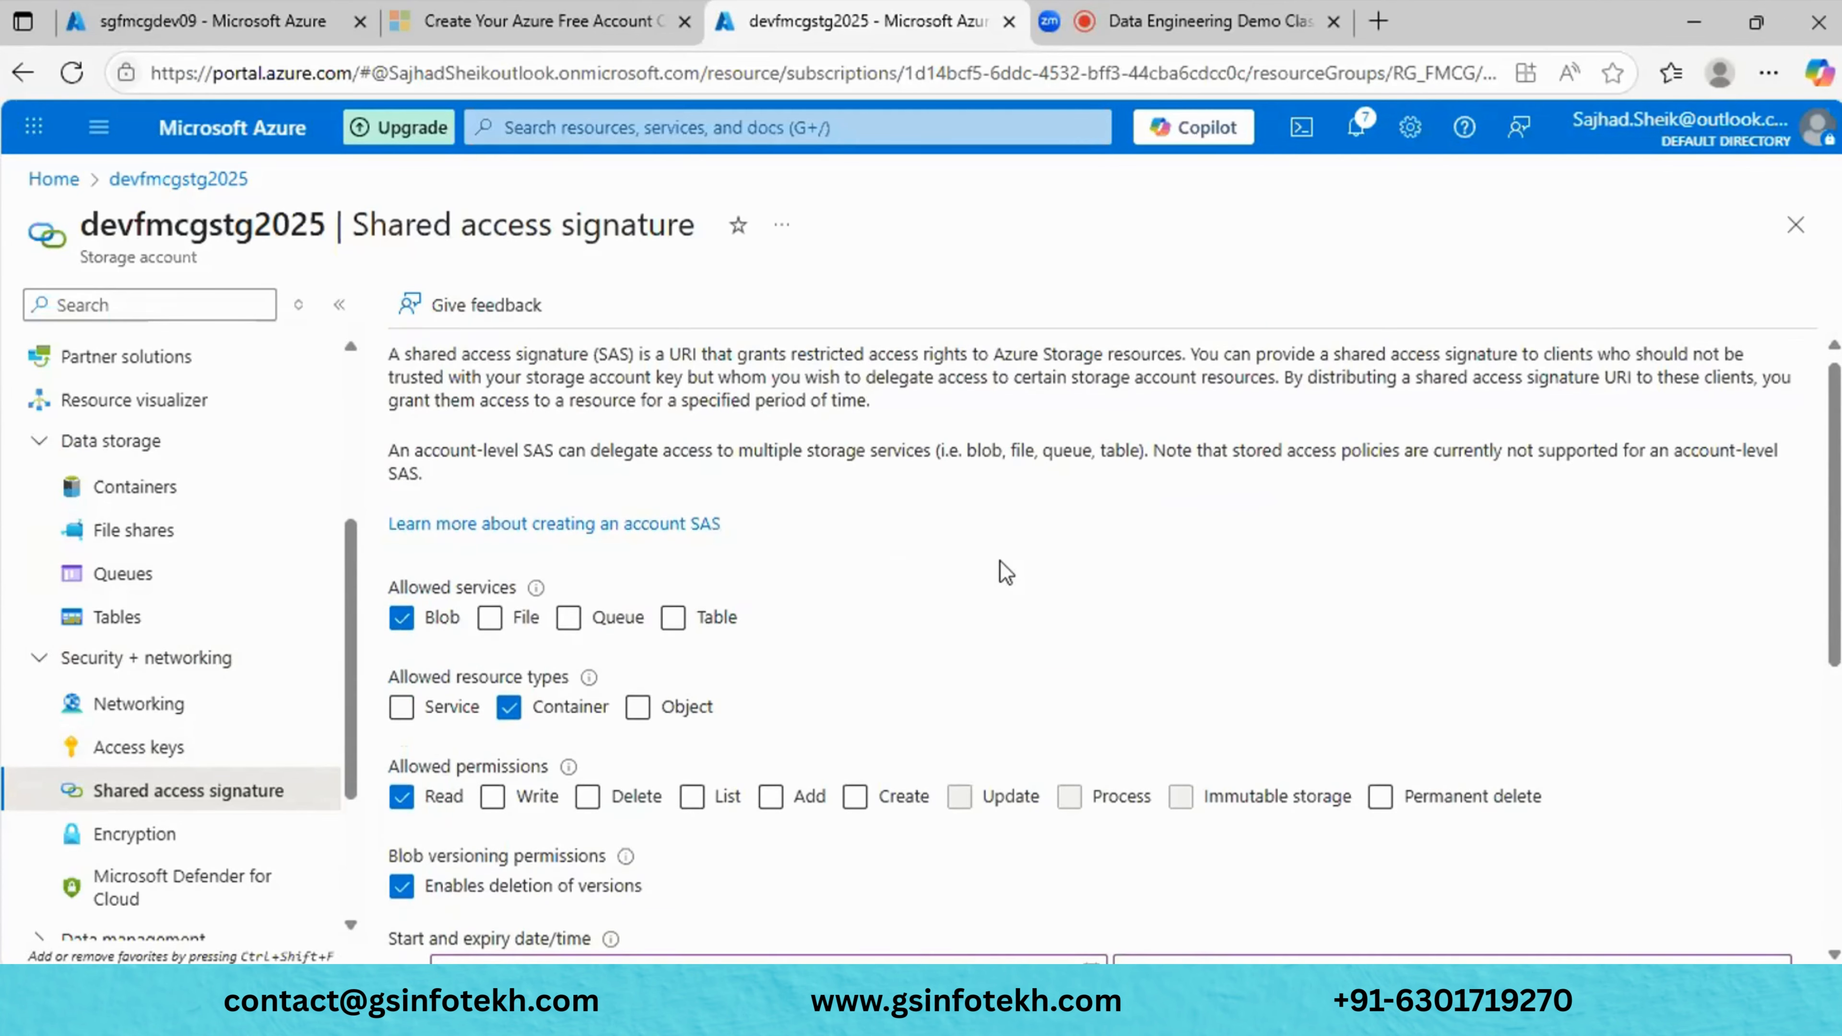
{"action": "scroll", "coordinate": [1003, 572], "scroll_direction": "down", "scroll_amount": 7}
{"action": "scroll", "coordinate": [1001, 573], "scroll_direction": "up", "scroll_amount": 7}
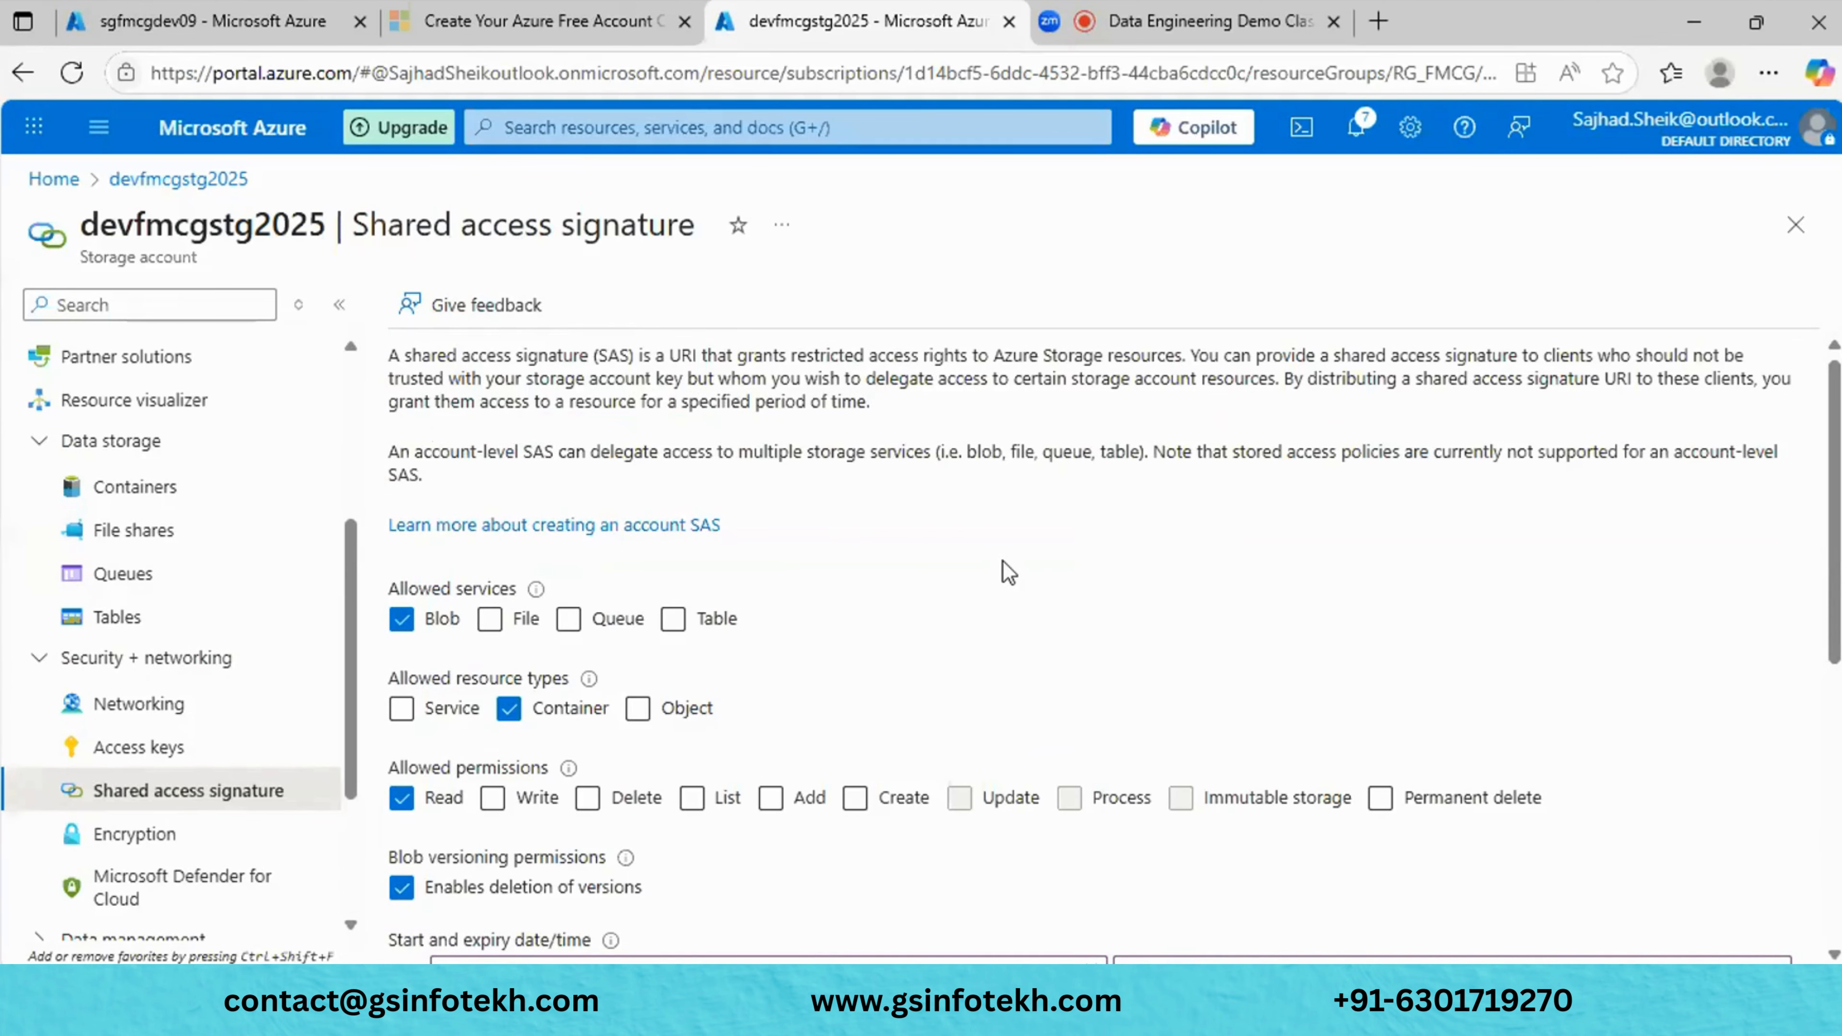
{"action": "scroll", "coordinate": [1023, 572], "scroll_direction": "down", "scroll_amount": 7}
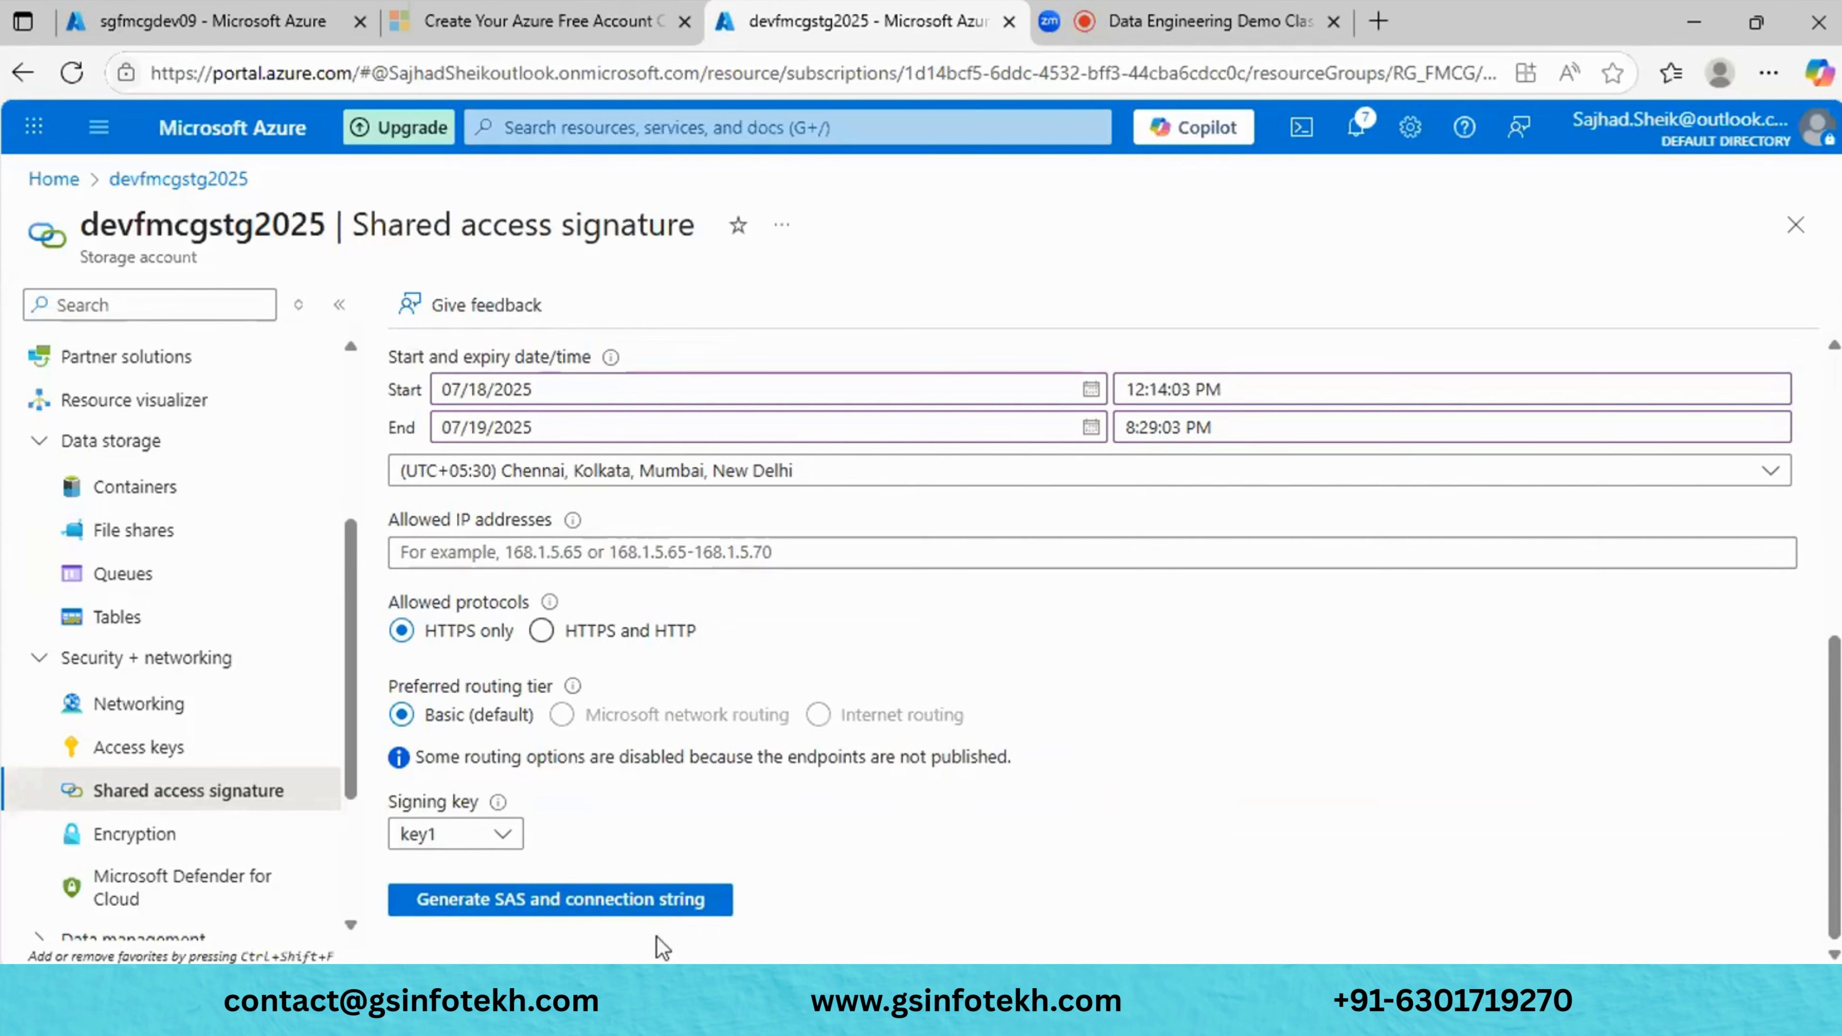
Generate the SAS and connection string signed with key1, and bring the generated values into view.
{"action": "left_click", "coordinate": [653, 909]}
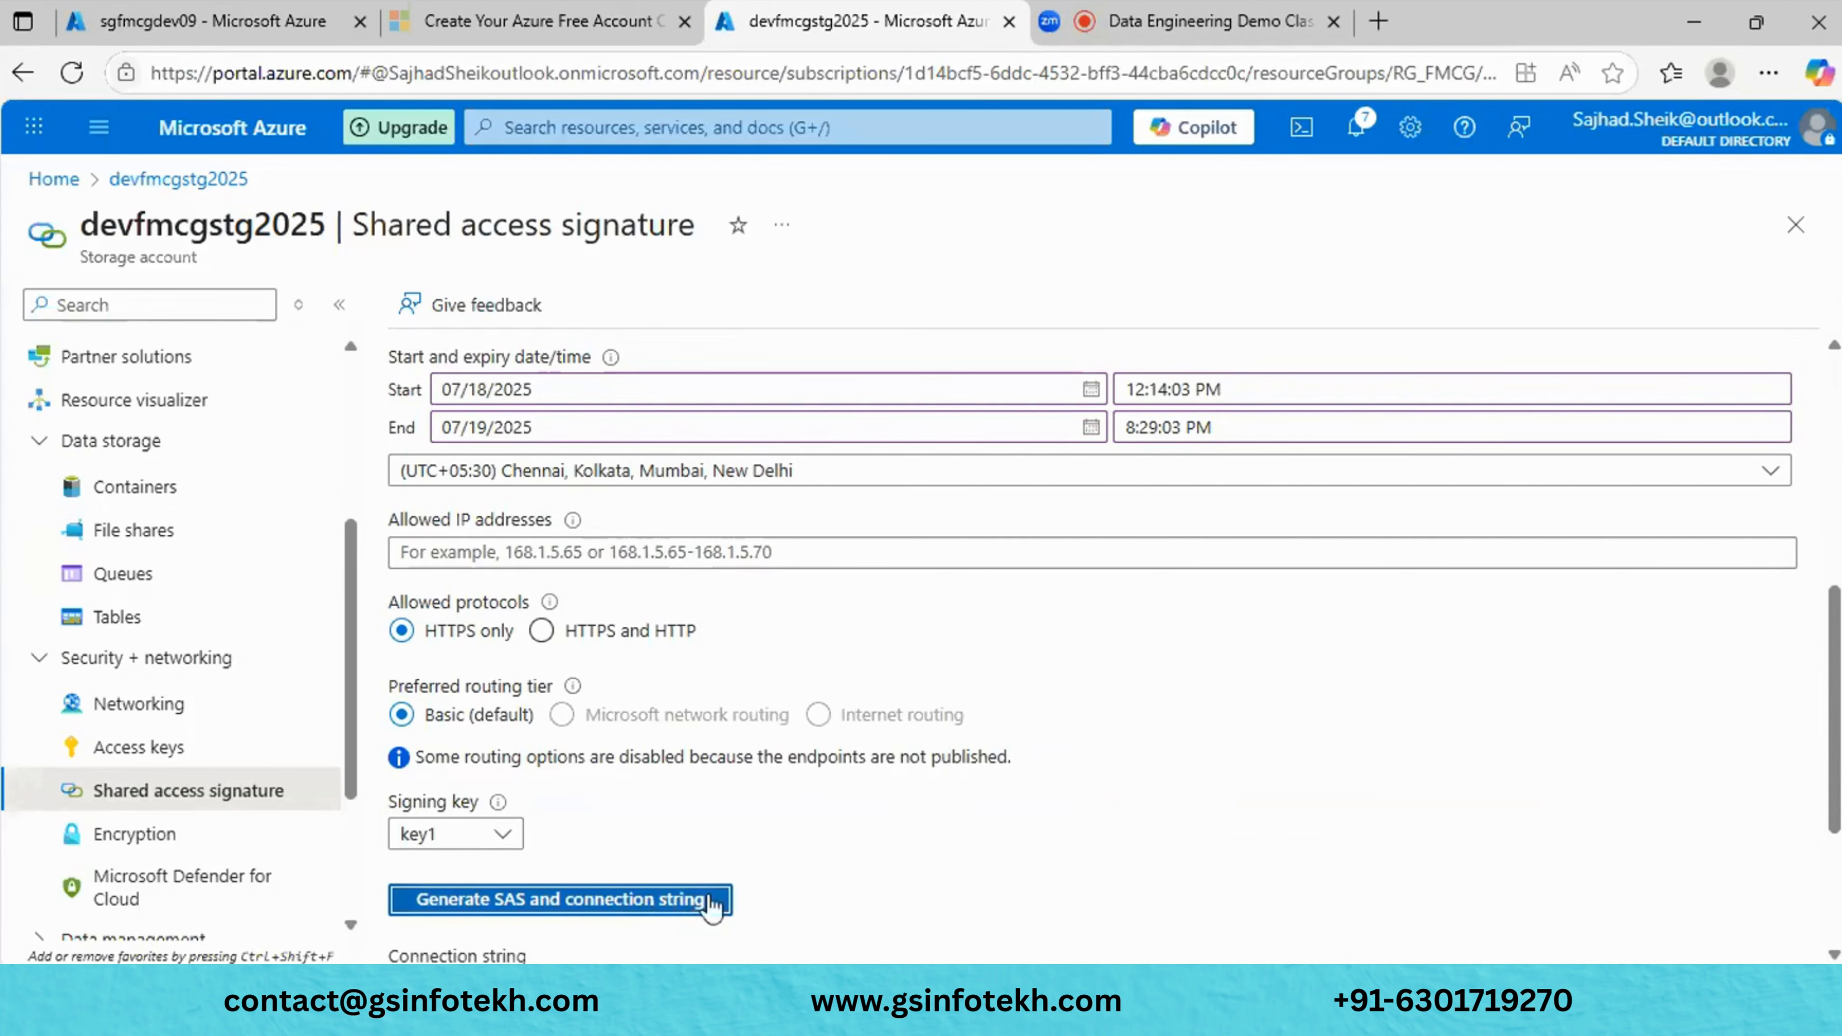
{"action": "scroll", "coordinate": [869, 843], "scroll_direction": "down", "scroll_amount": 3}
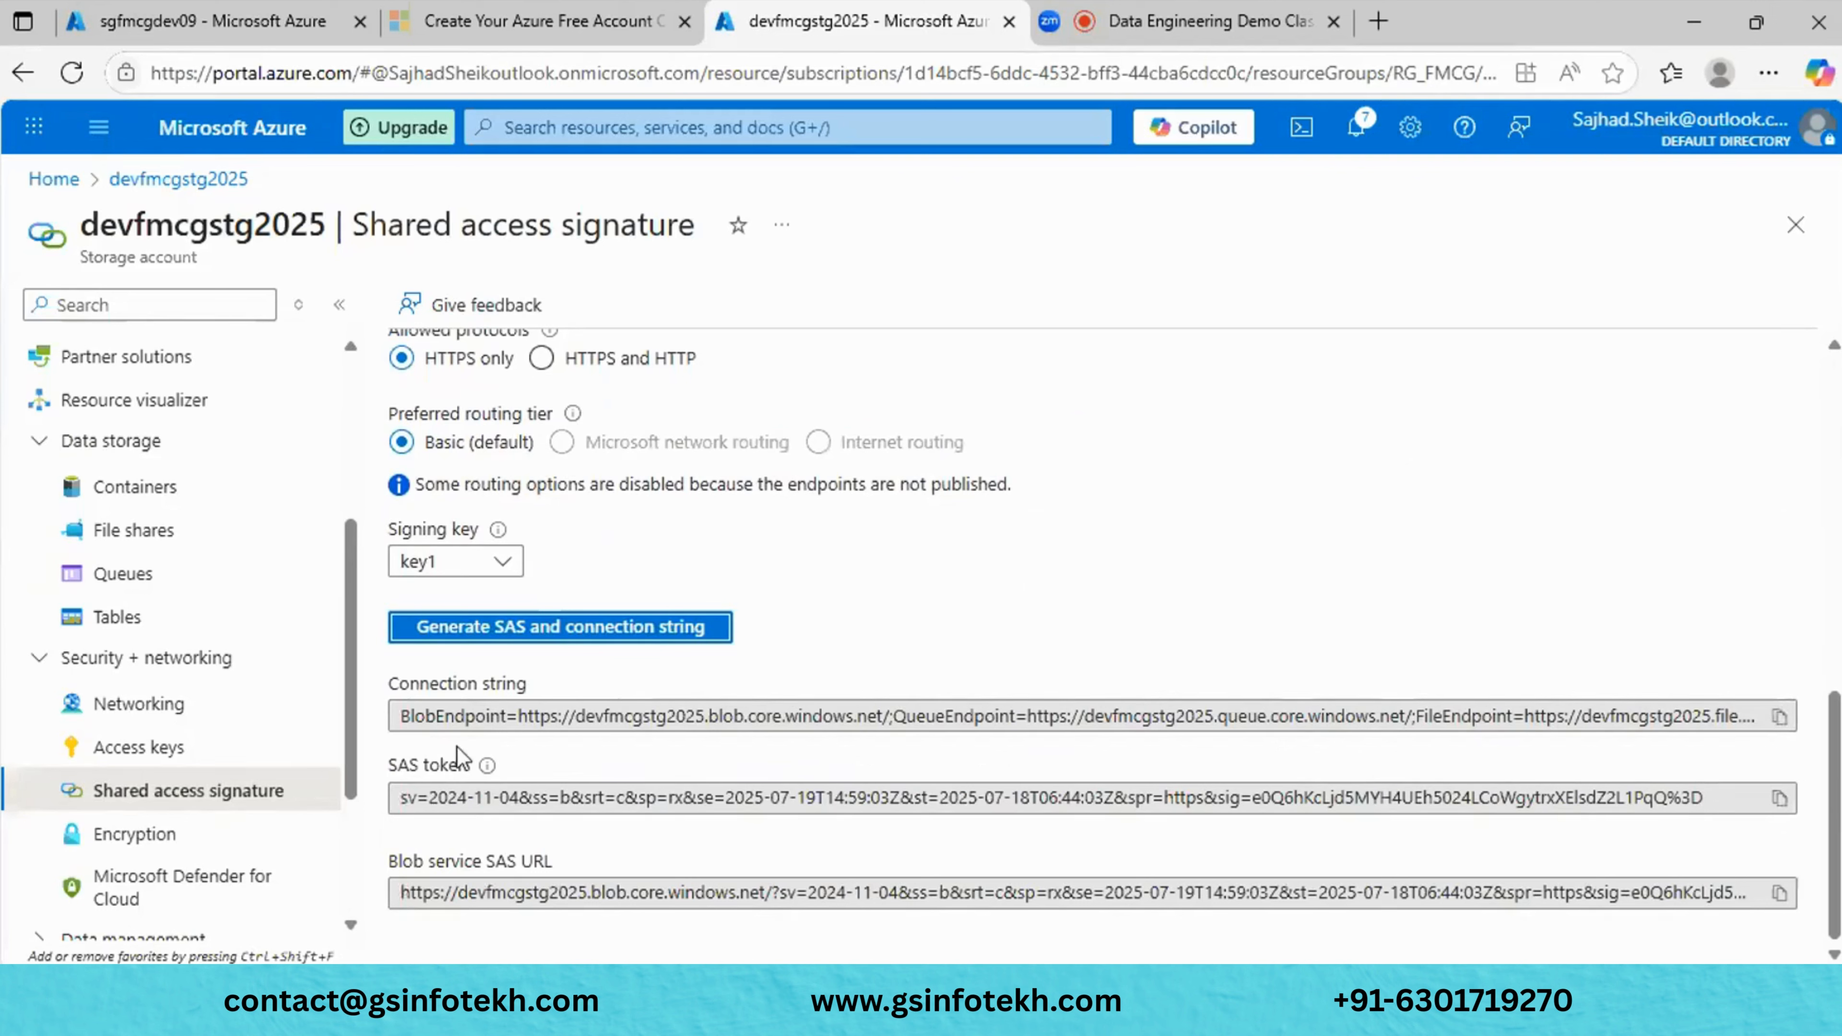
{"action": "left_click", "coordinate": [1174, 510]}
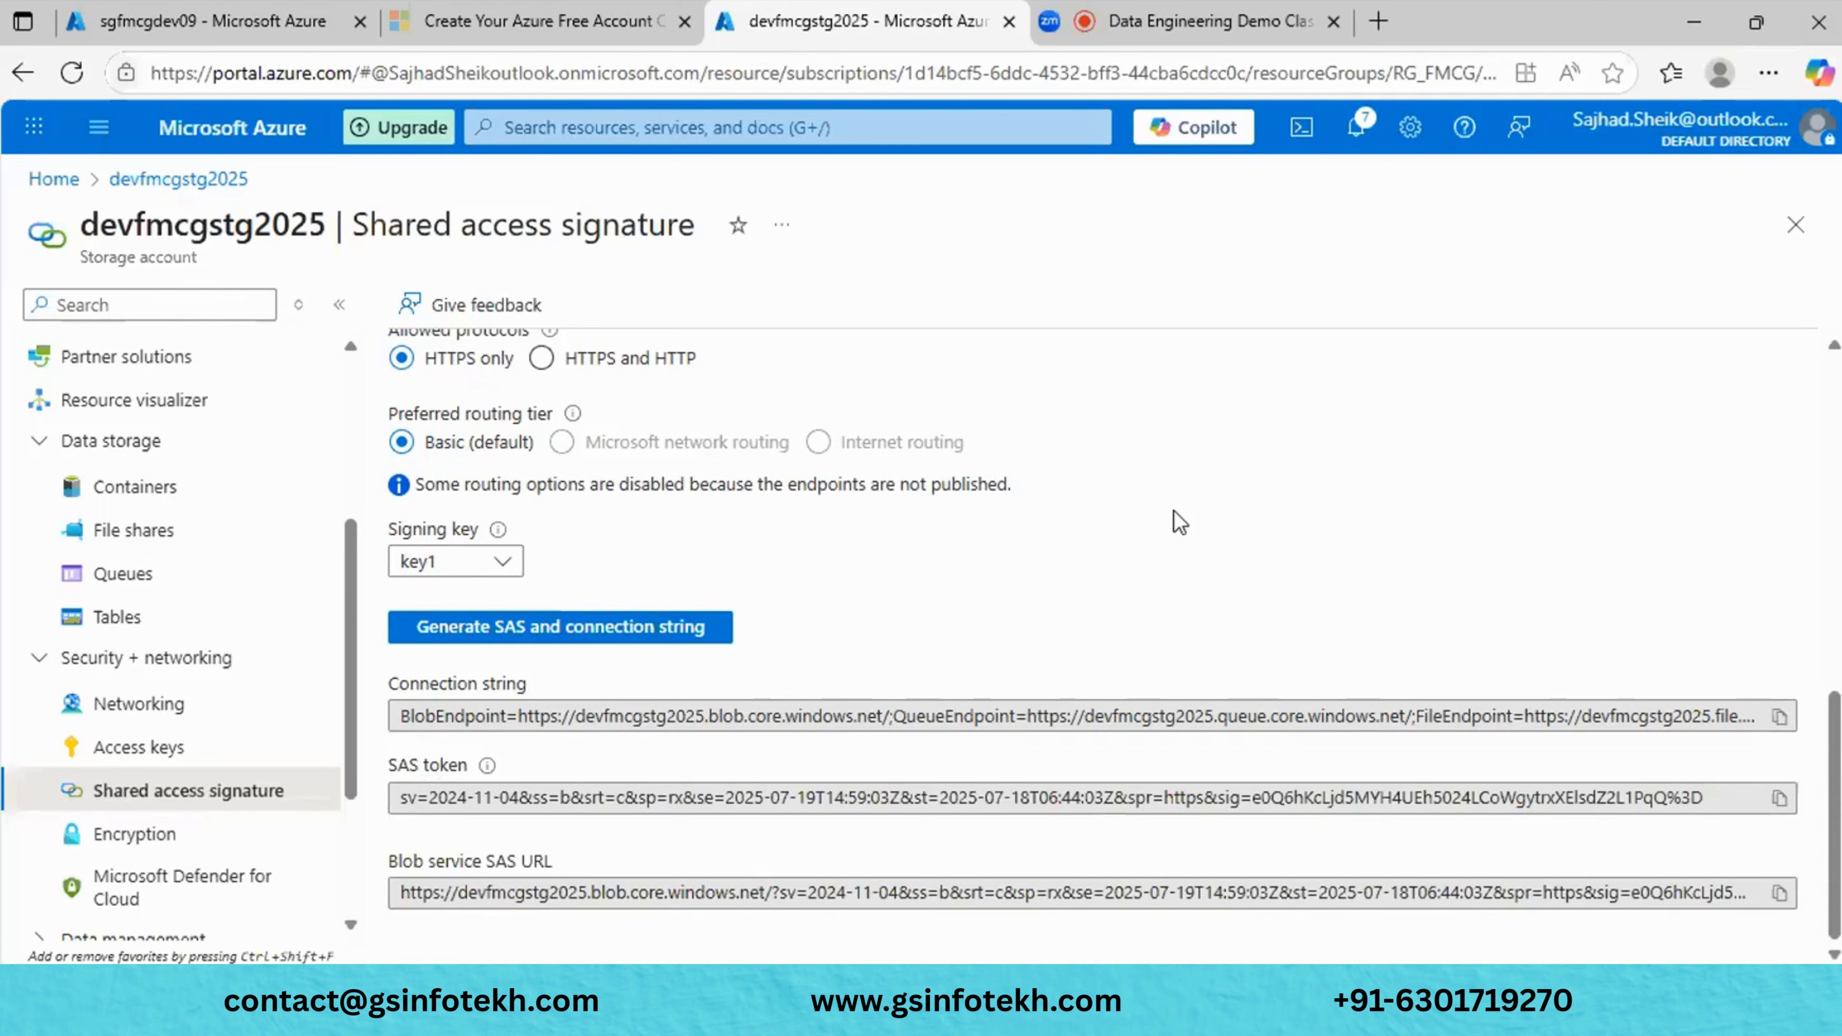
Review the chosen SAS permissions and validity period again, then examine the generated connection string, SAS token and Blob service SAS URL.
{"action": "scroll", "coordinate": [1173, 519], "scroll_direction": "up", "scroll_amount": 6}
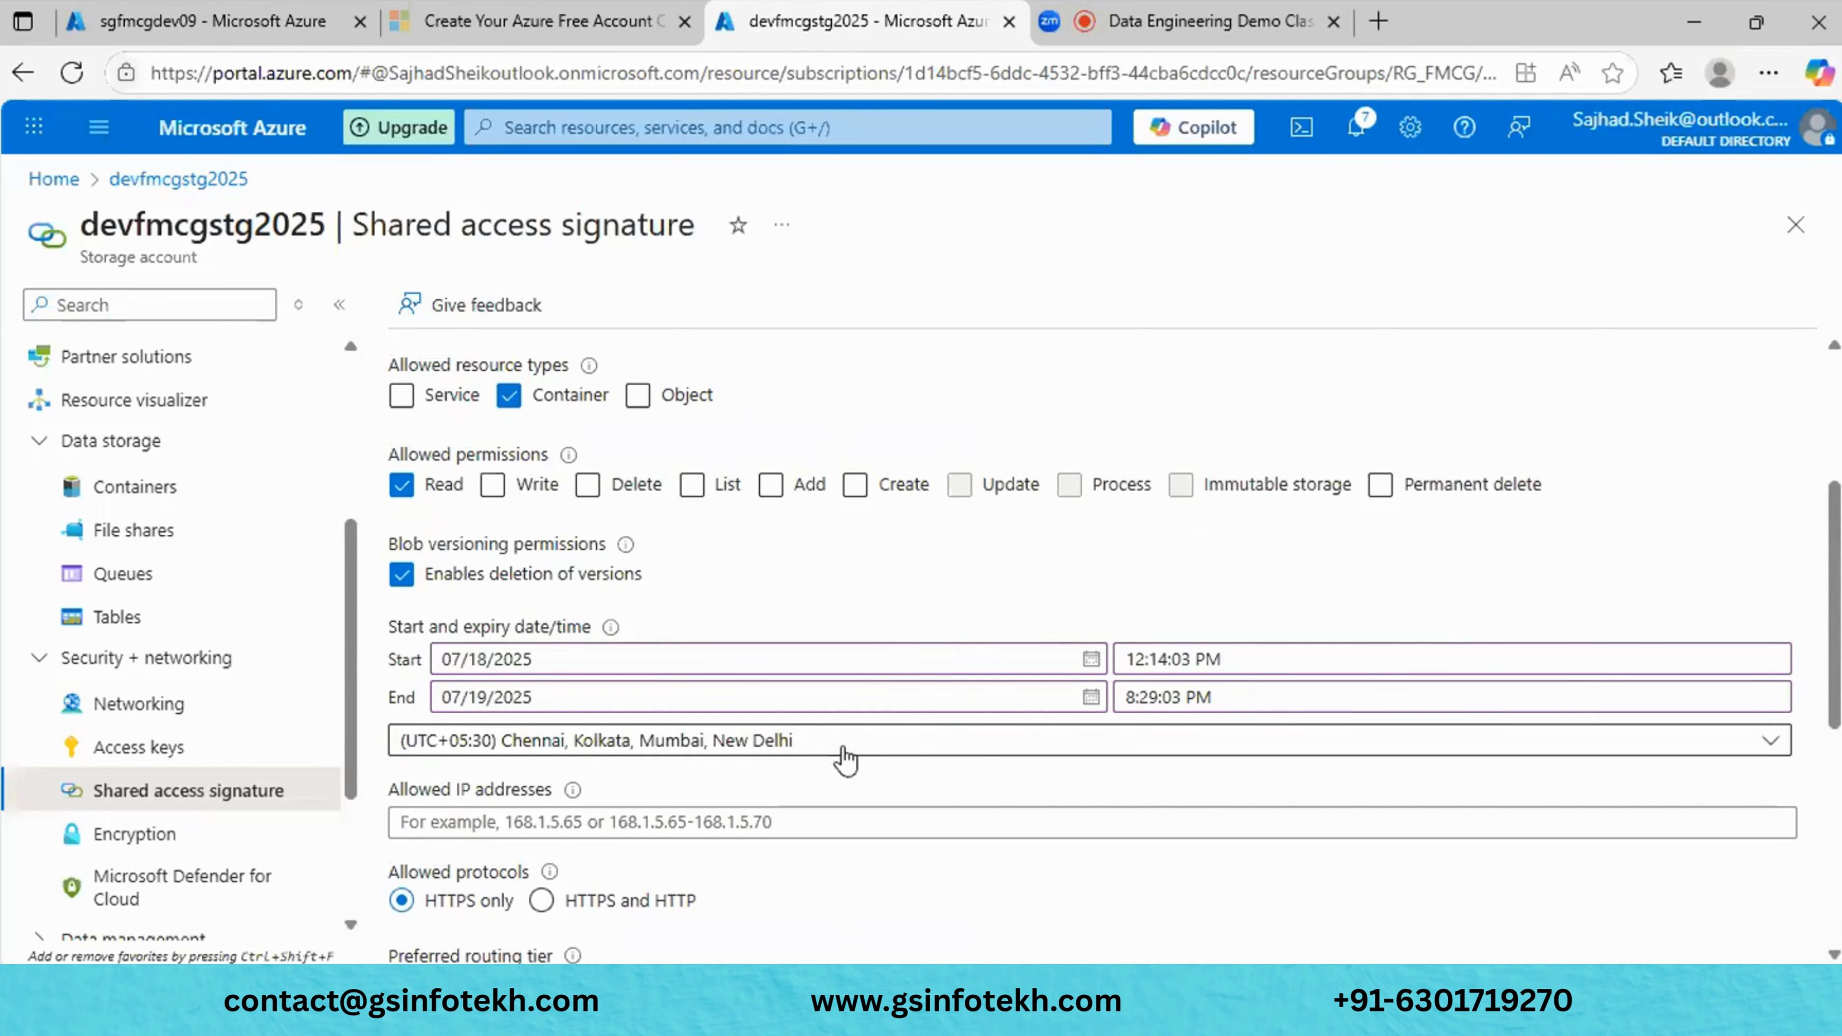
{"action": "scroll", "coordinate": [707, 522], "scroll_direction": "up", "scroll_amount": 4}
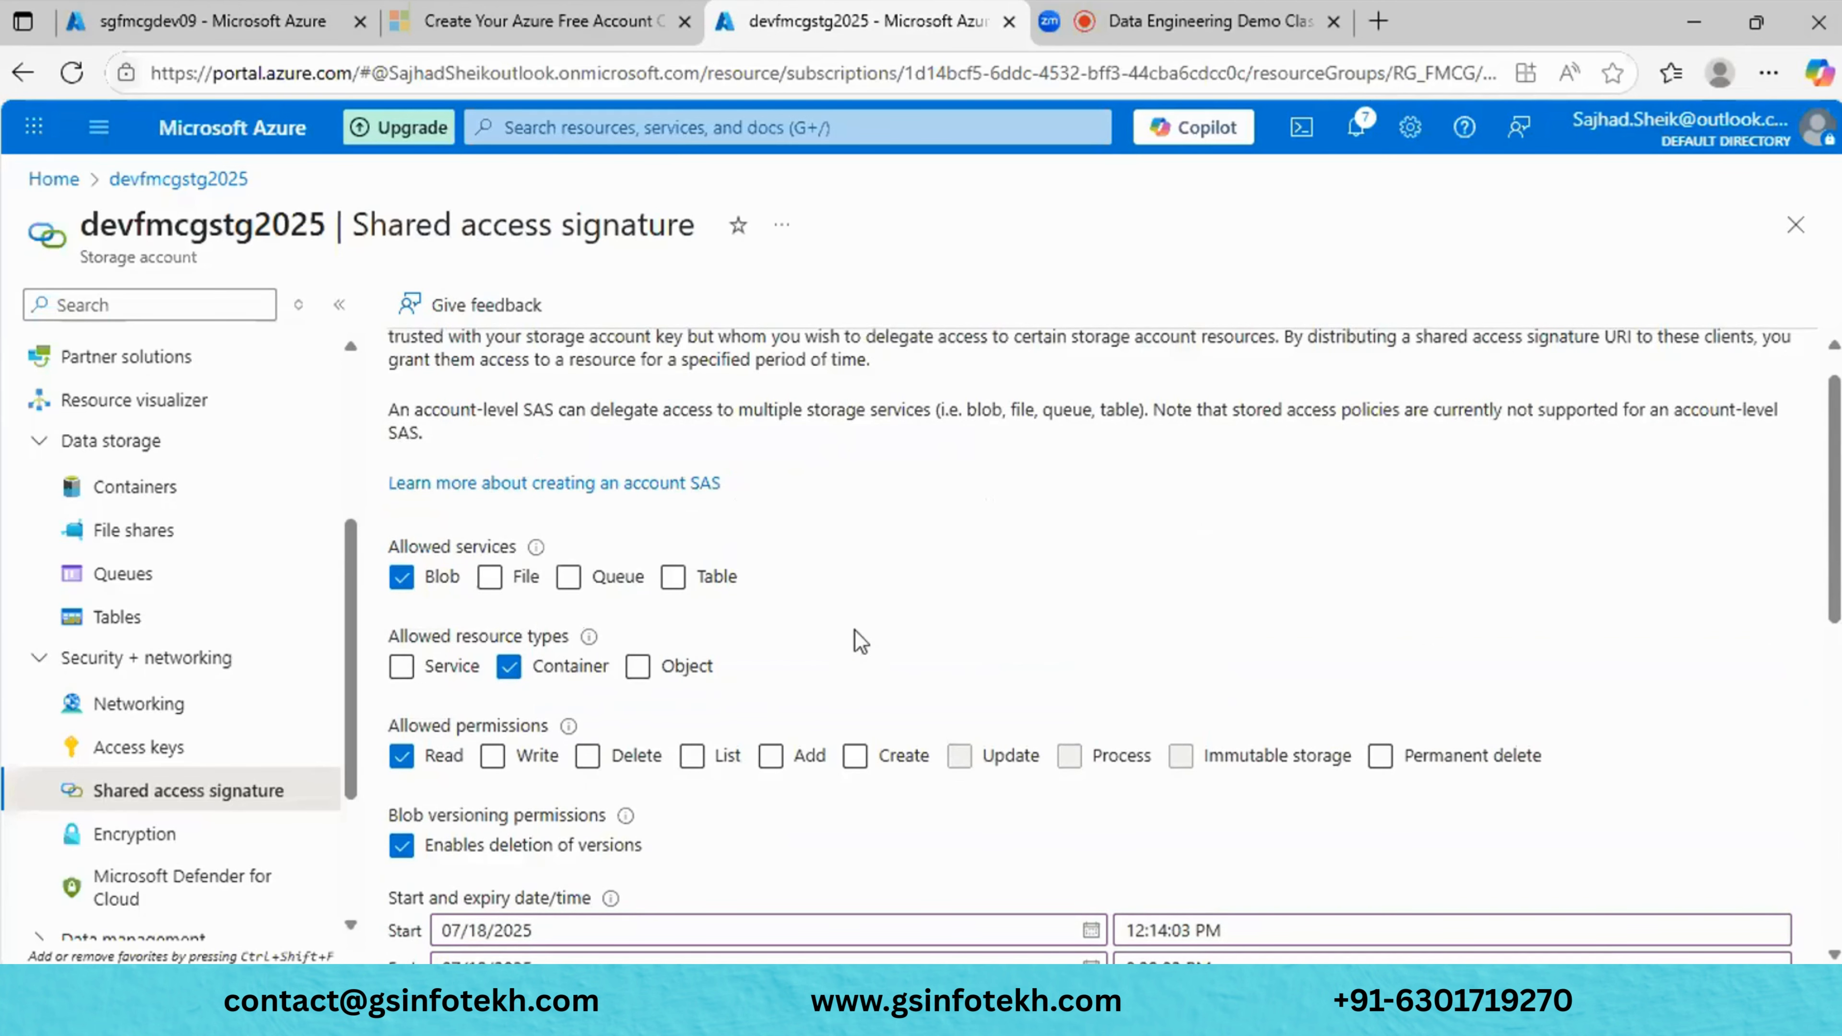
{"action": "scroll", "coordinate": [854, 630], "scroll_direction": "down", "scroll_amount": 8}
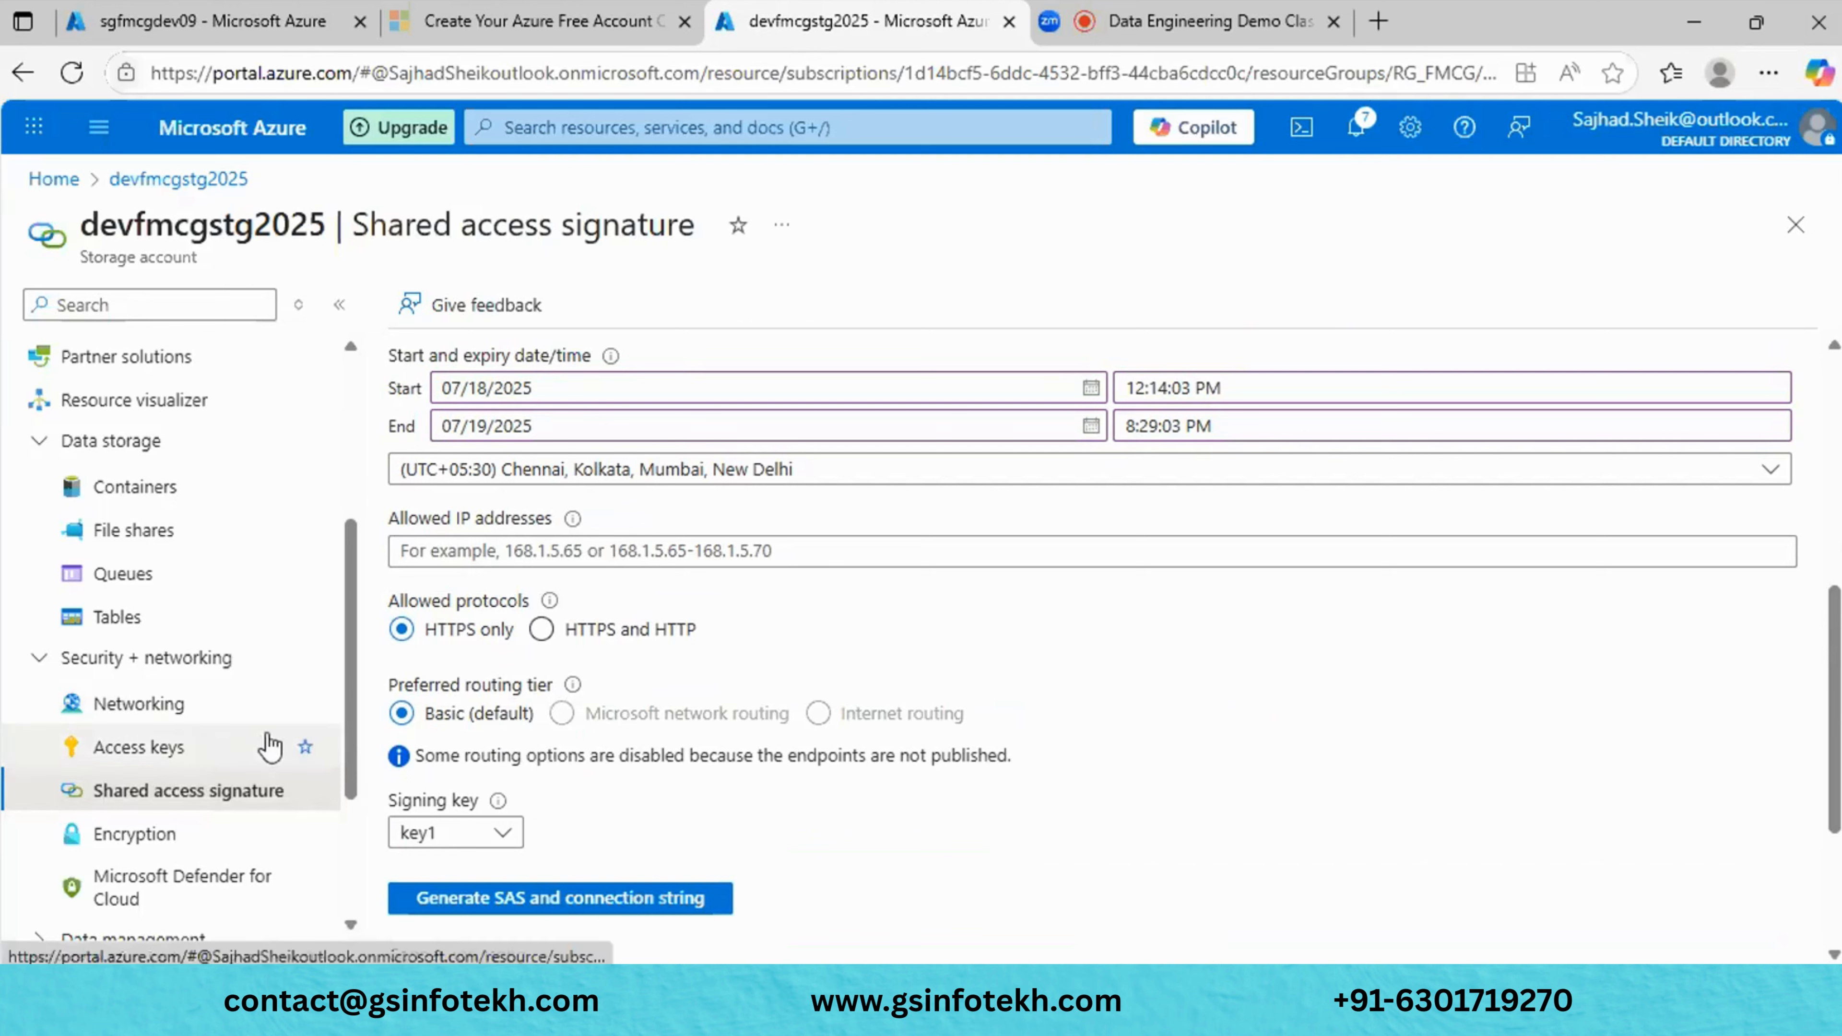
{"action": "mouse_move", "coordinate": [1229, 998]}
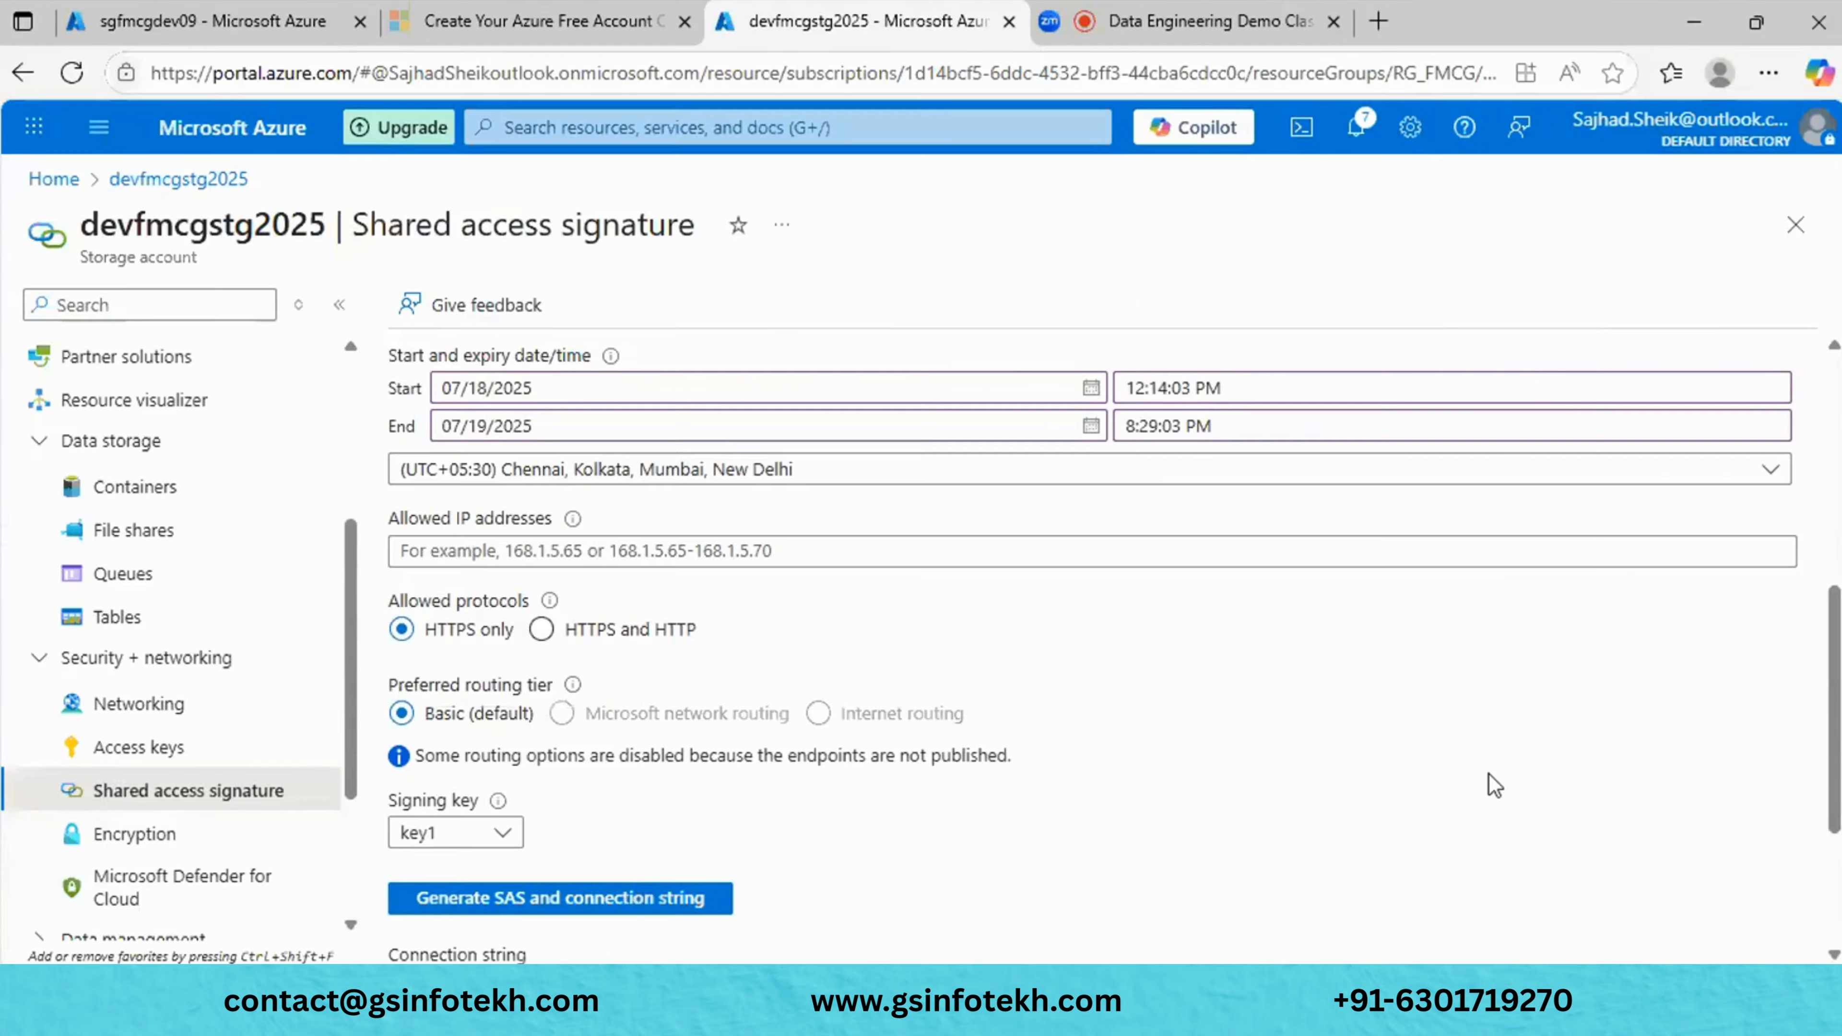
{"action": "scroll", "coordinate": [1491, 787], "scroll_direction": "down", "scroll_amount": 3}
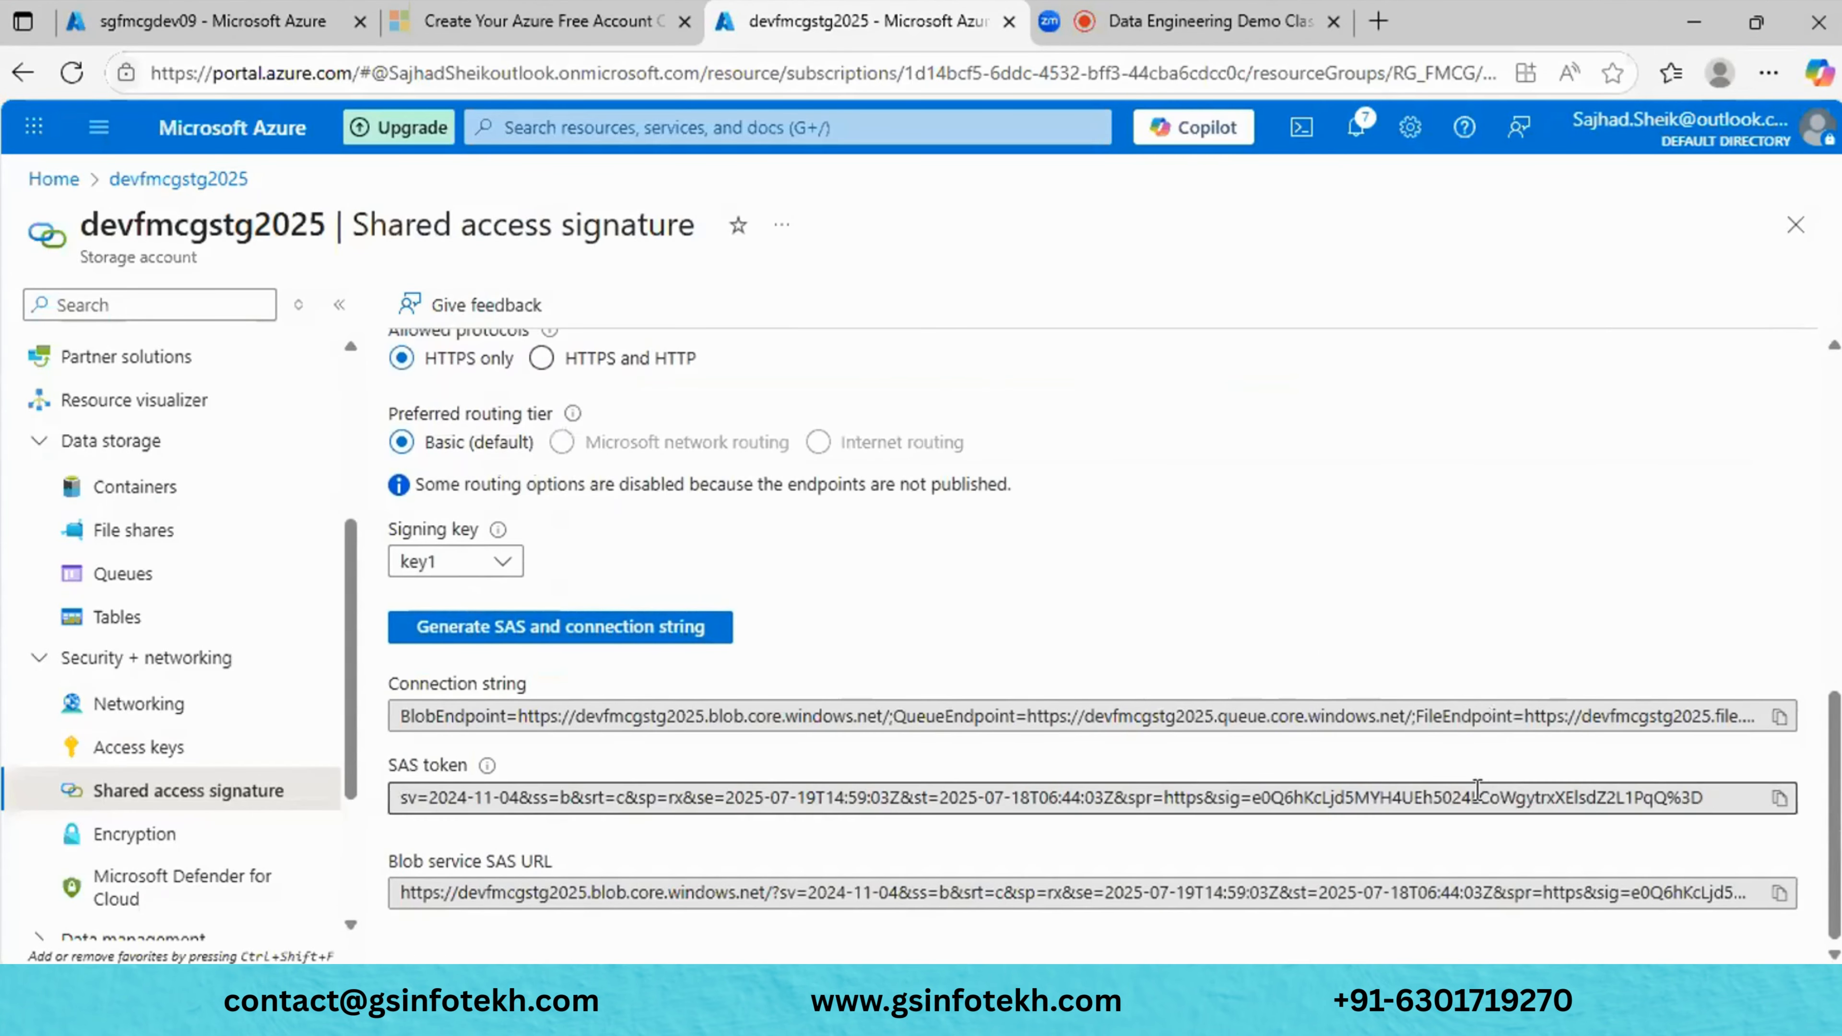
Check the storage account's encryption settings with Microsoft-managed keys selected, and view the Microsoft Defender for Cloud options.
{"action": "left_click", "coordinate": [154, 833]}
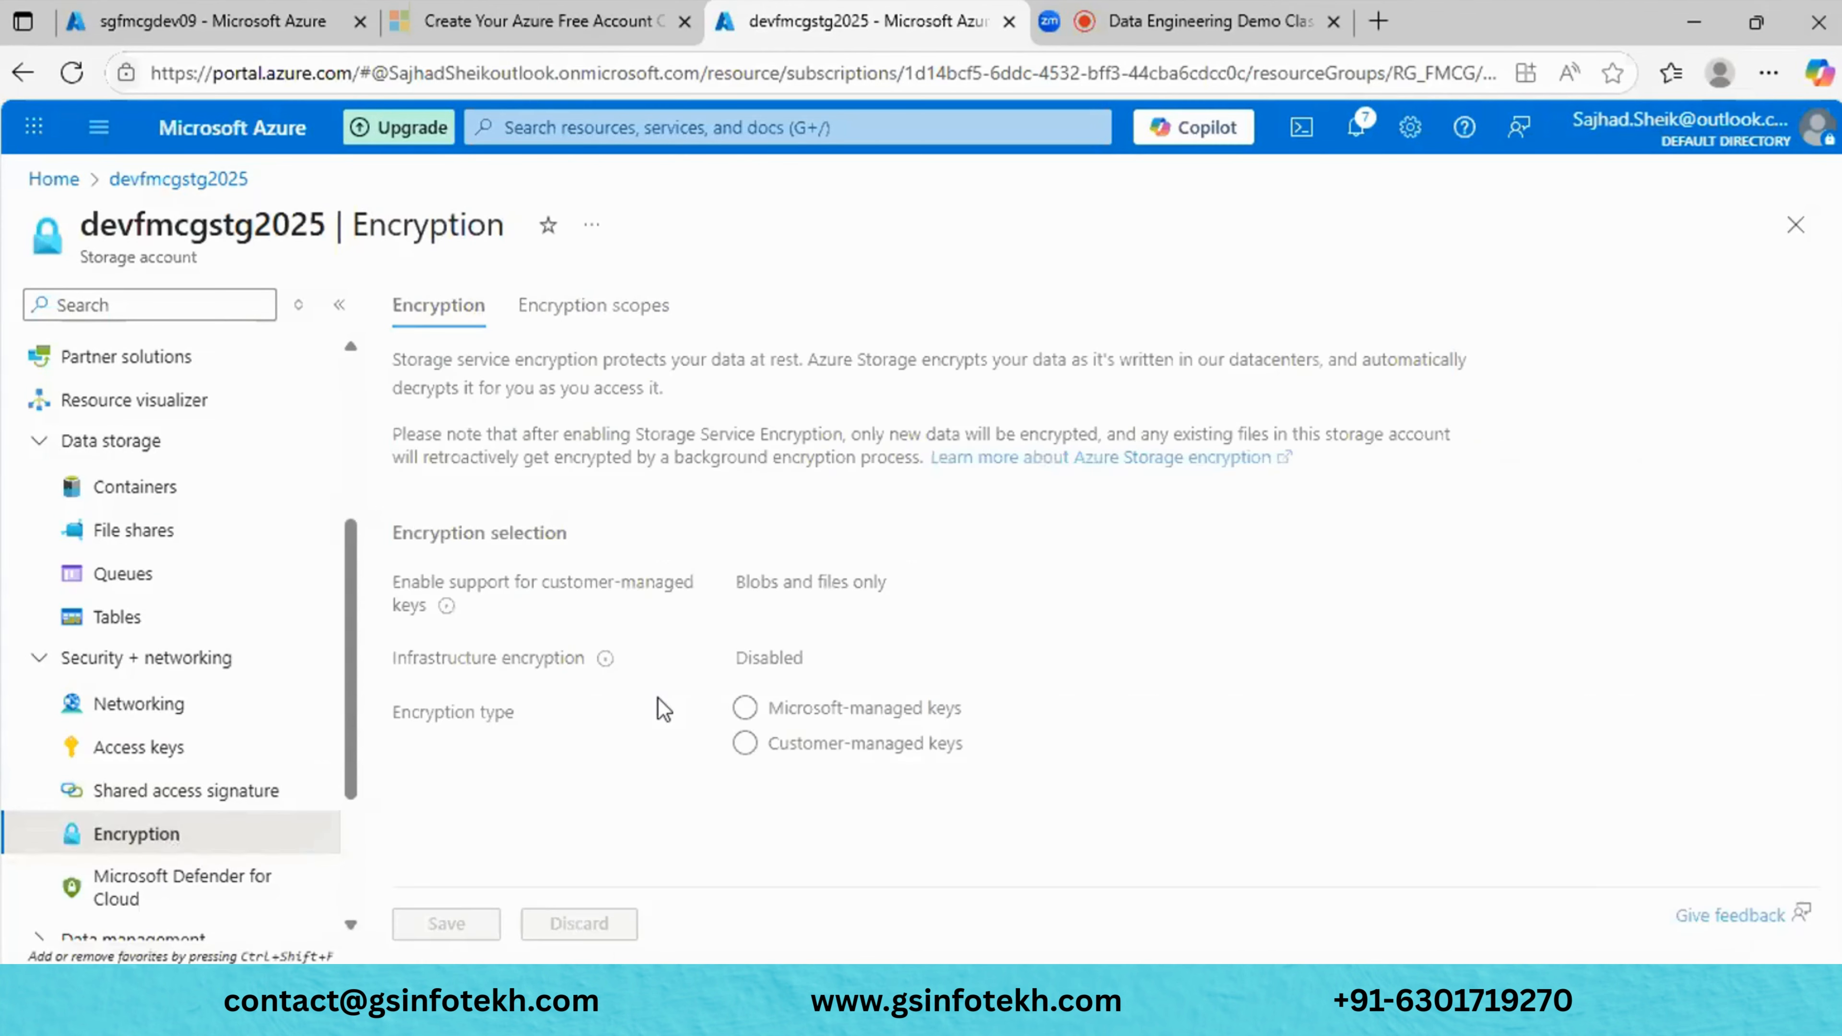
{"action": "left_click", "coordinate": [747, 743]}
{"action": "left_click", "coordinate": [746, 710]}
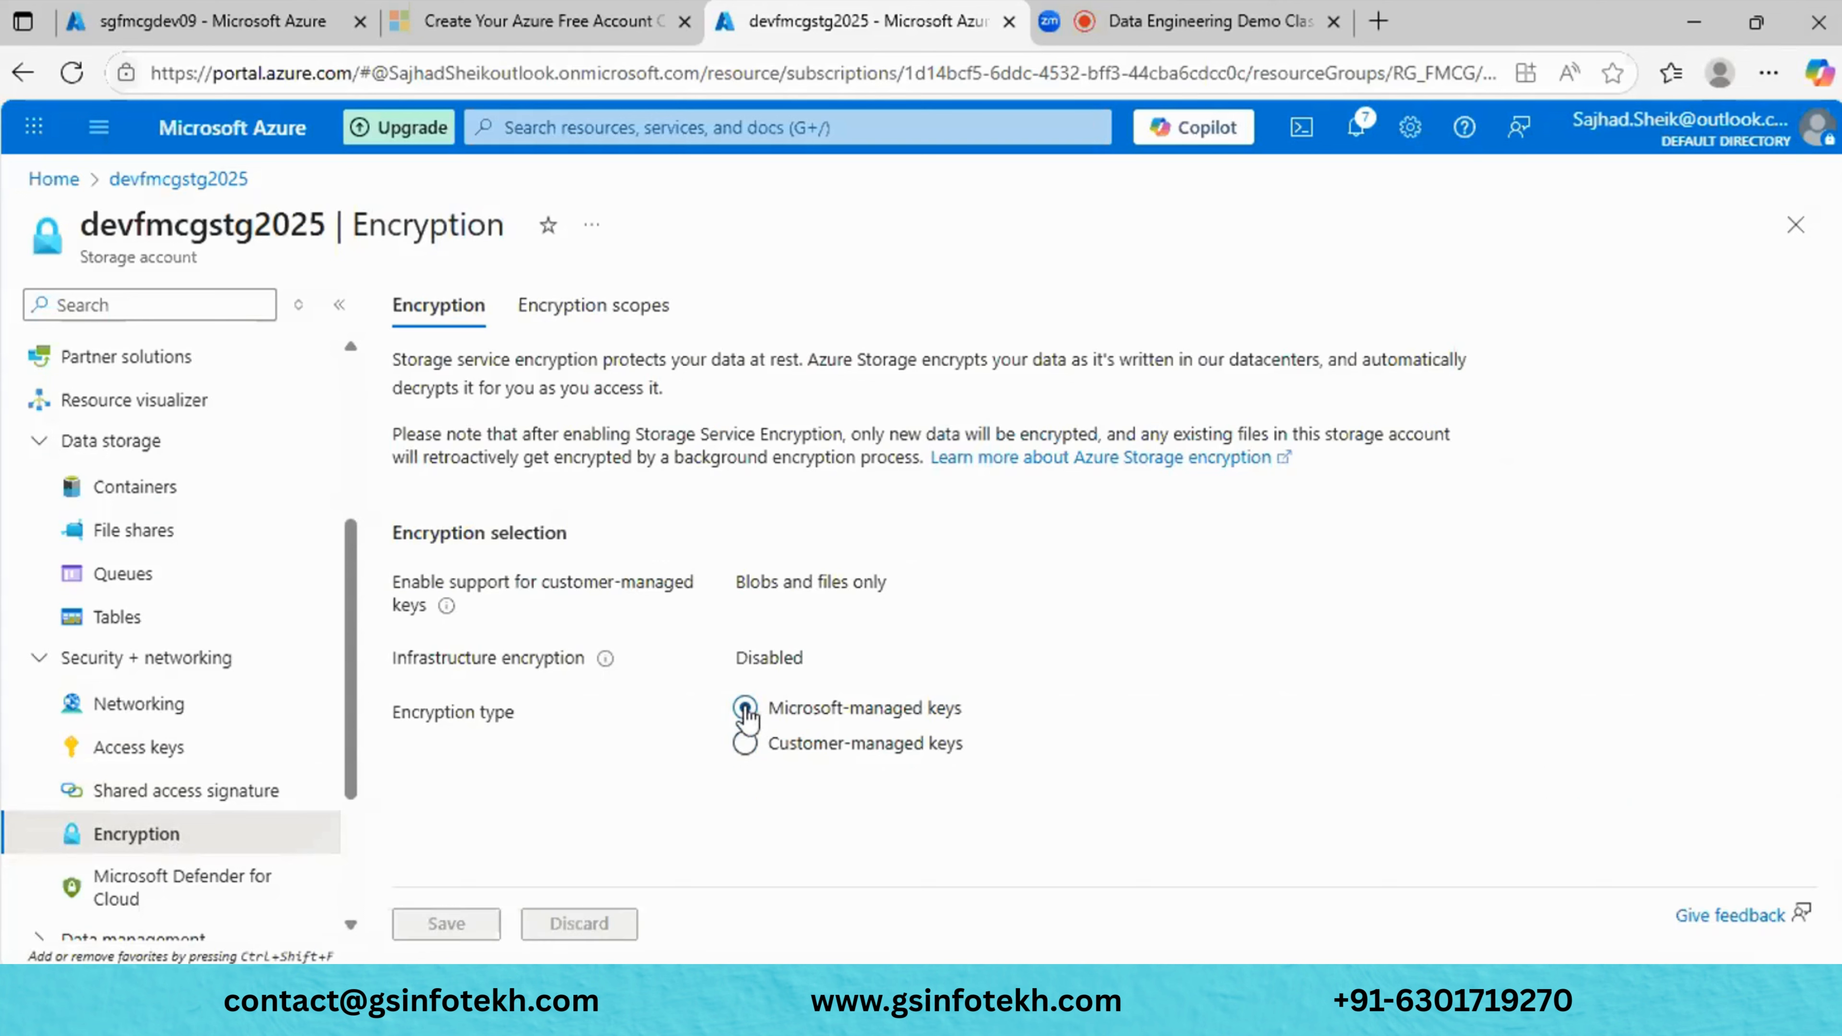
{"action": "scroll", "coordinate": [250, 718], "scroll_direction": "down", "scroll_amount": 3}
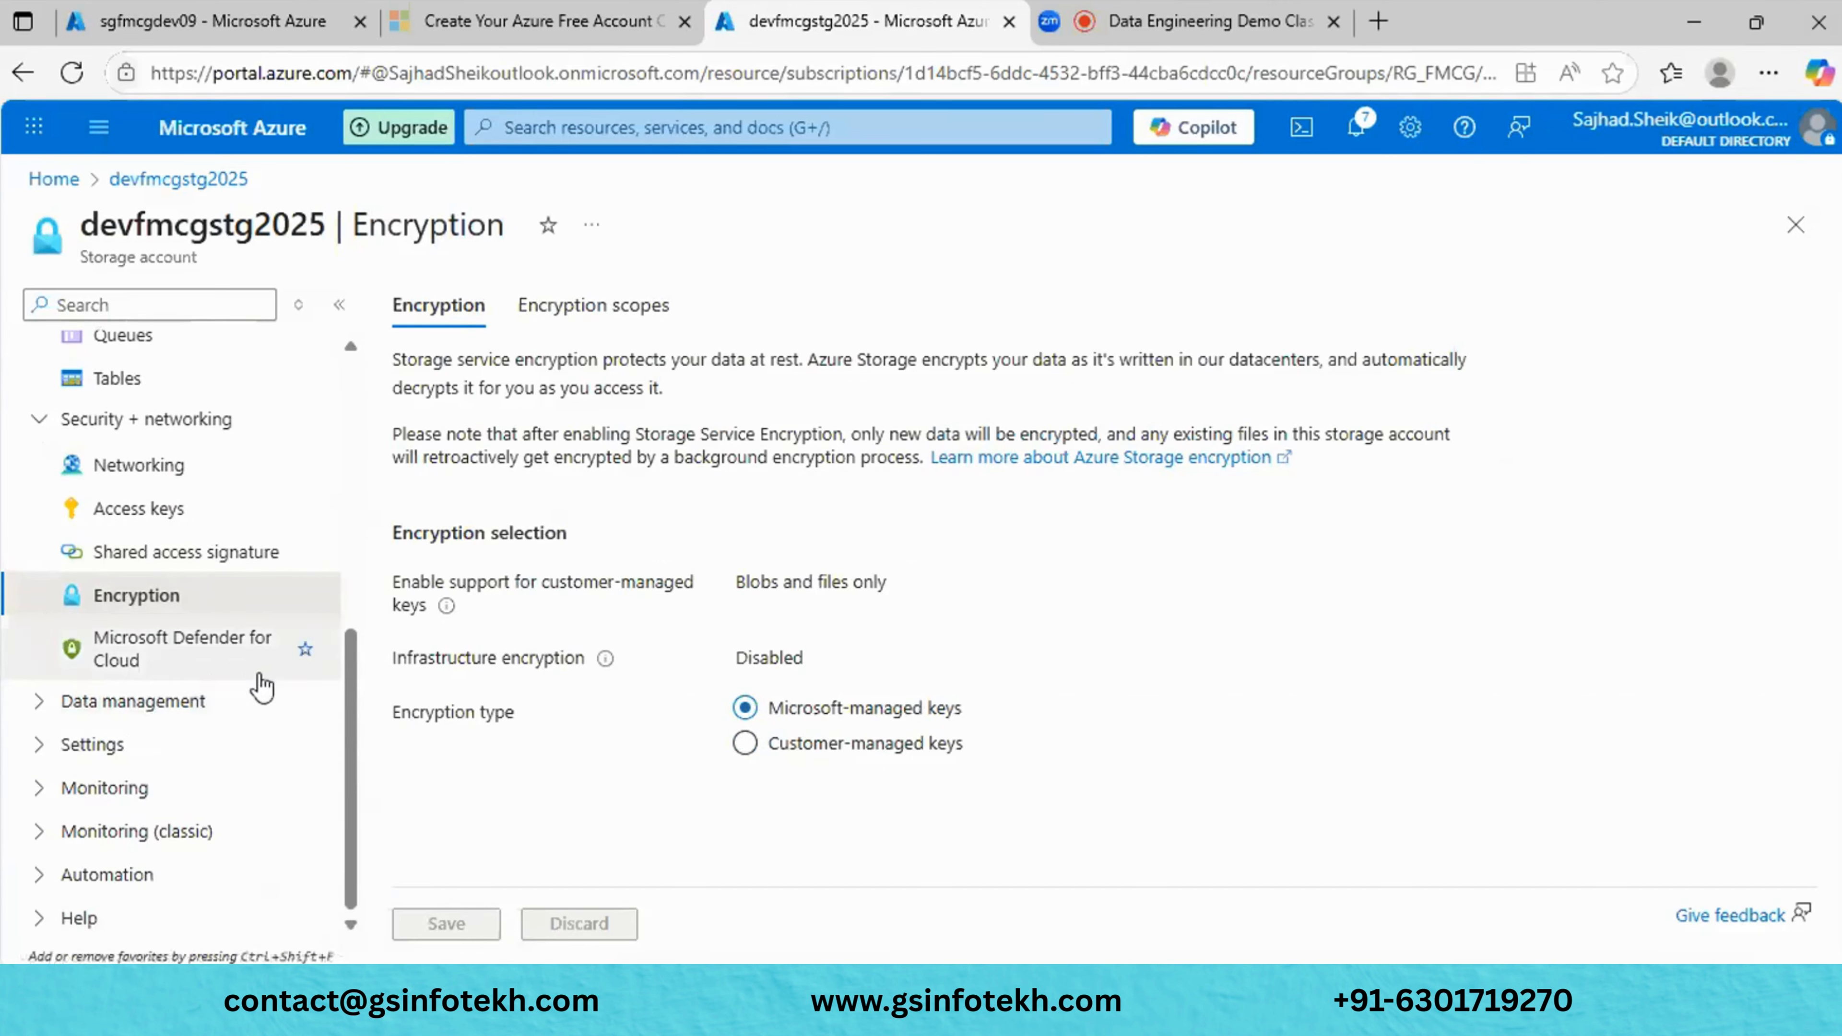
{"action": "left_click", "coordinate": [215, 661]}
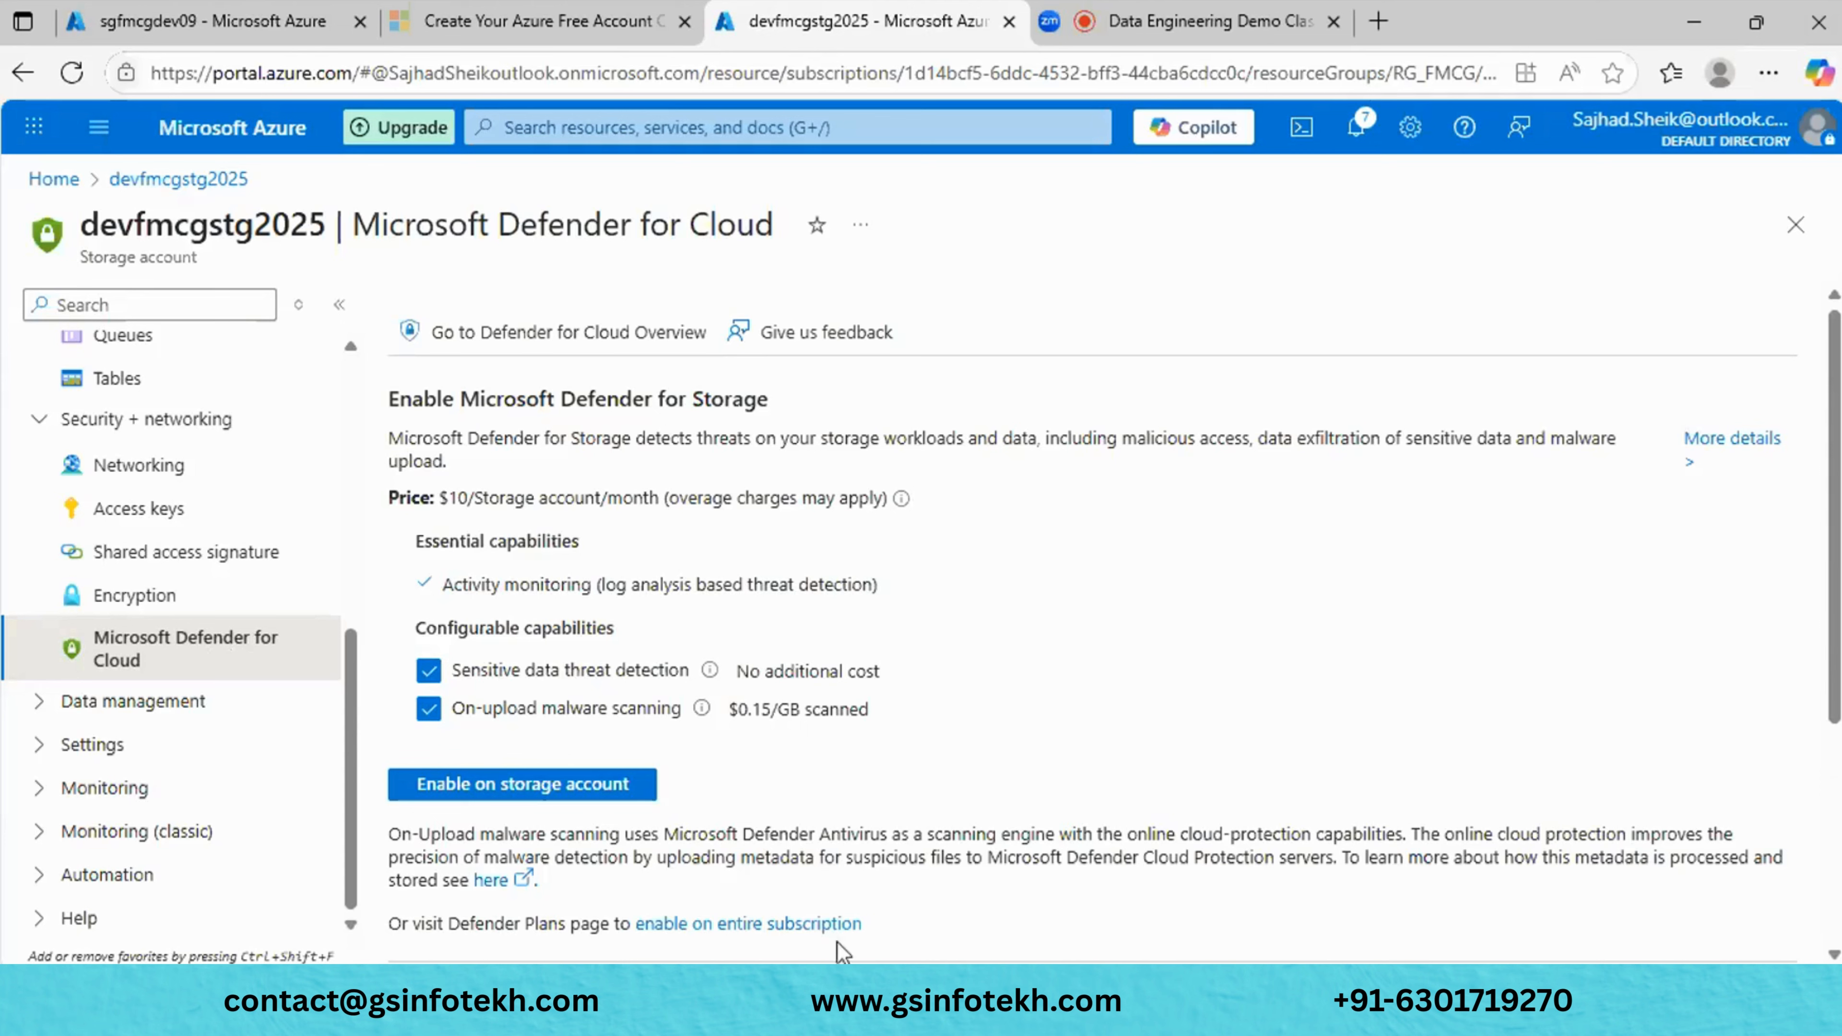
Examine the Storage Actions page under data management, including its introduction and the options for storage tasks.
{"action": "left_click", "coordinate": [188, 701]}
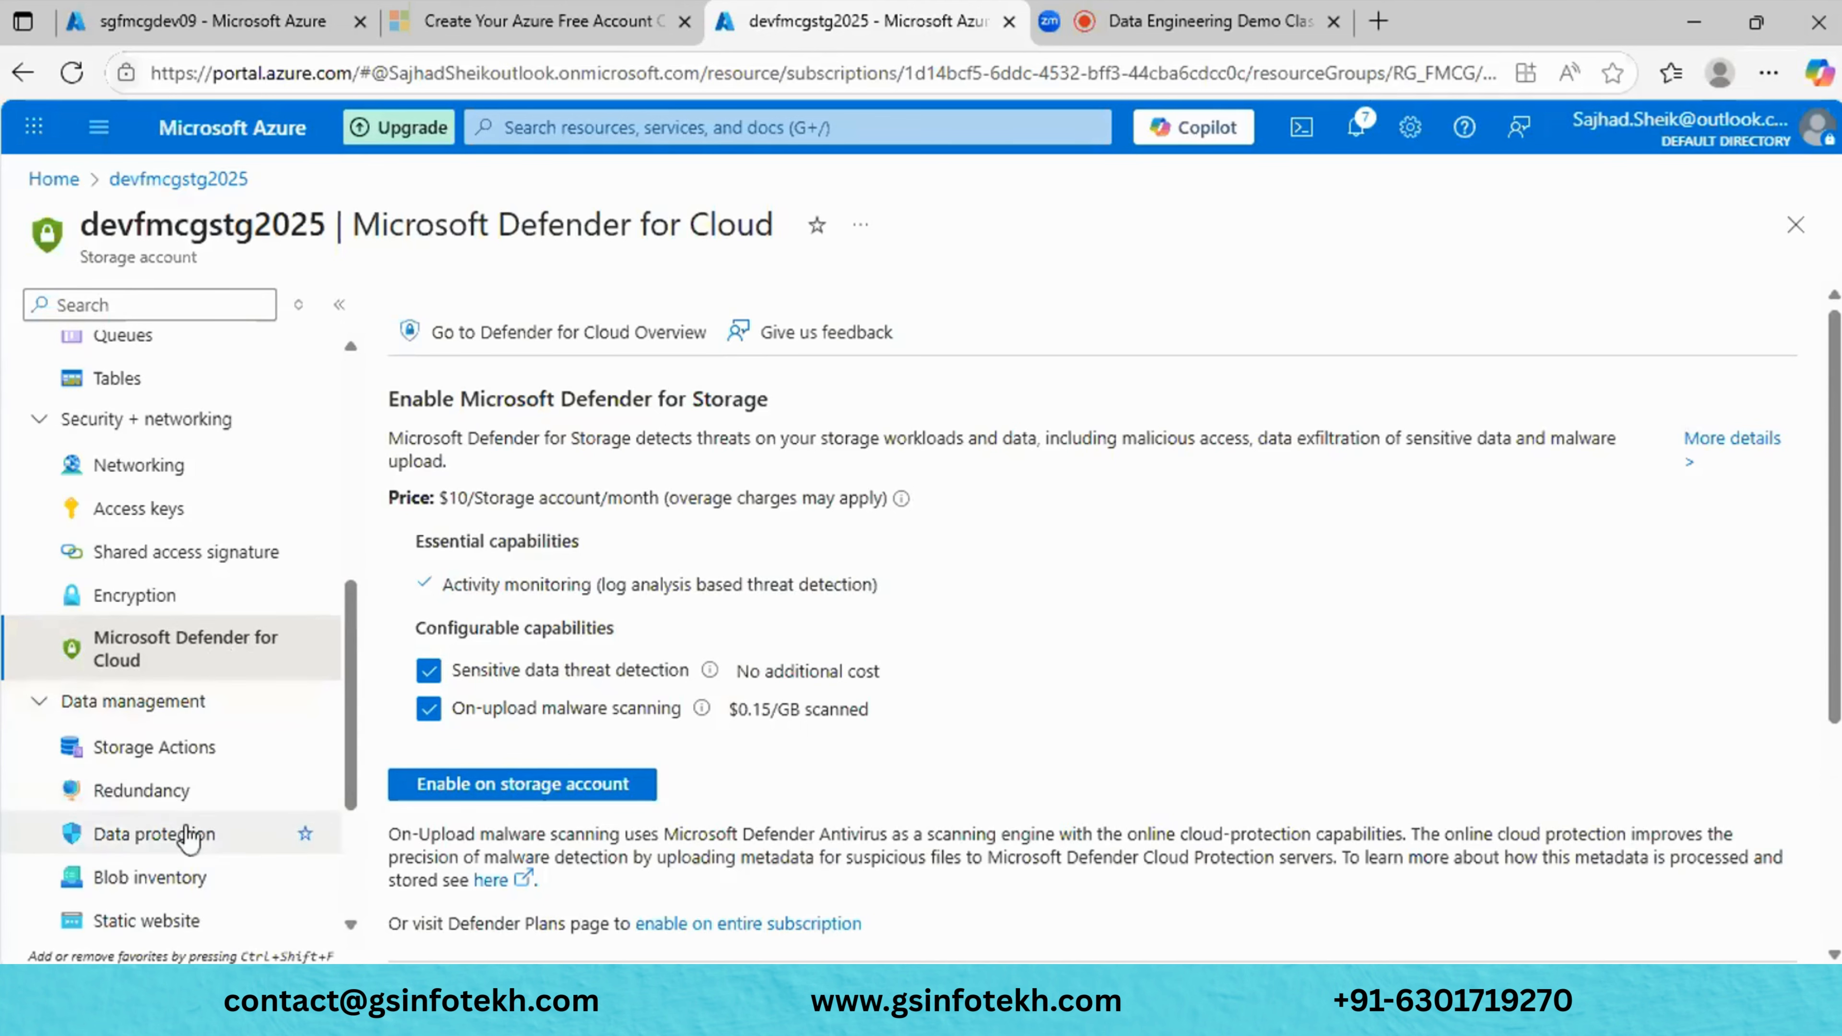
{"action": "scroll", "coordinate": [181, 830], "scroll_direction": "down", "scroll_amount": 3}
{"action": "left_click", "coordinate": [149, 488]}
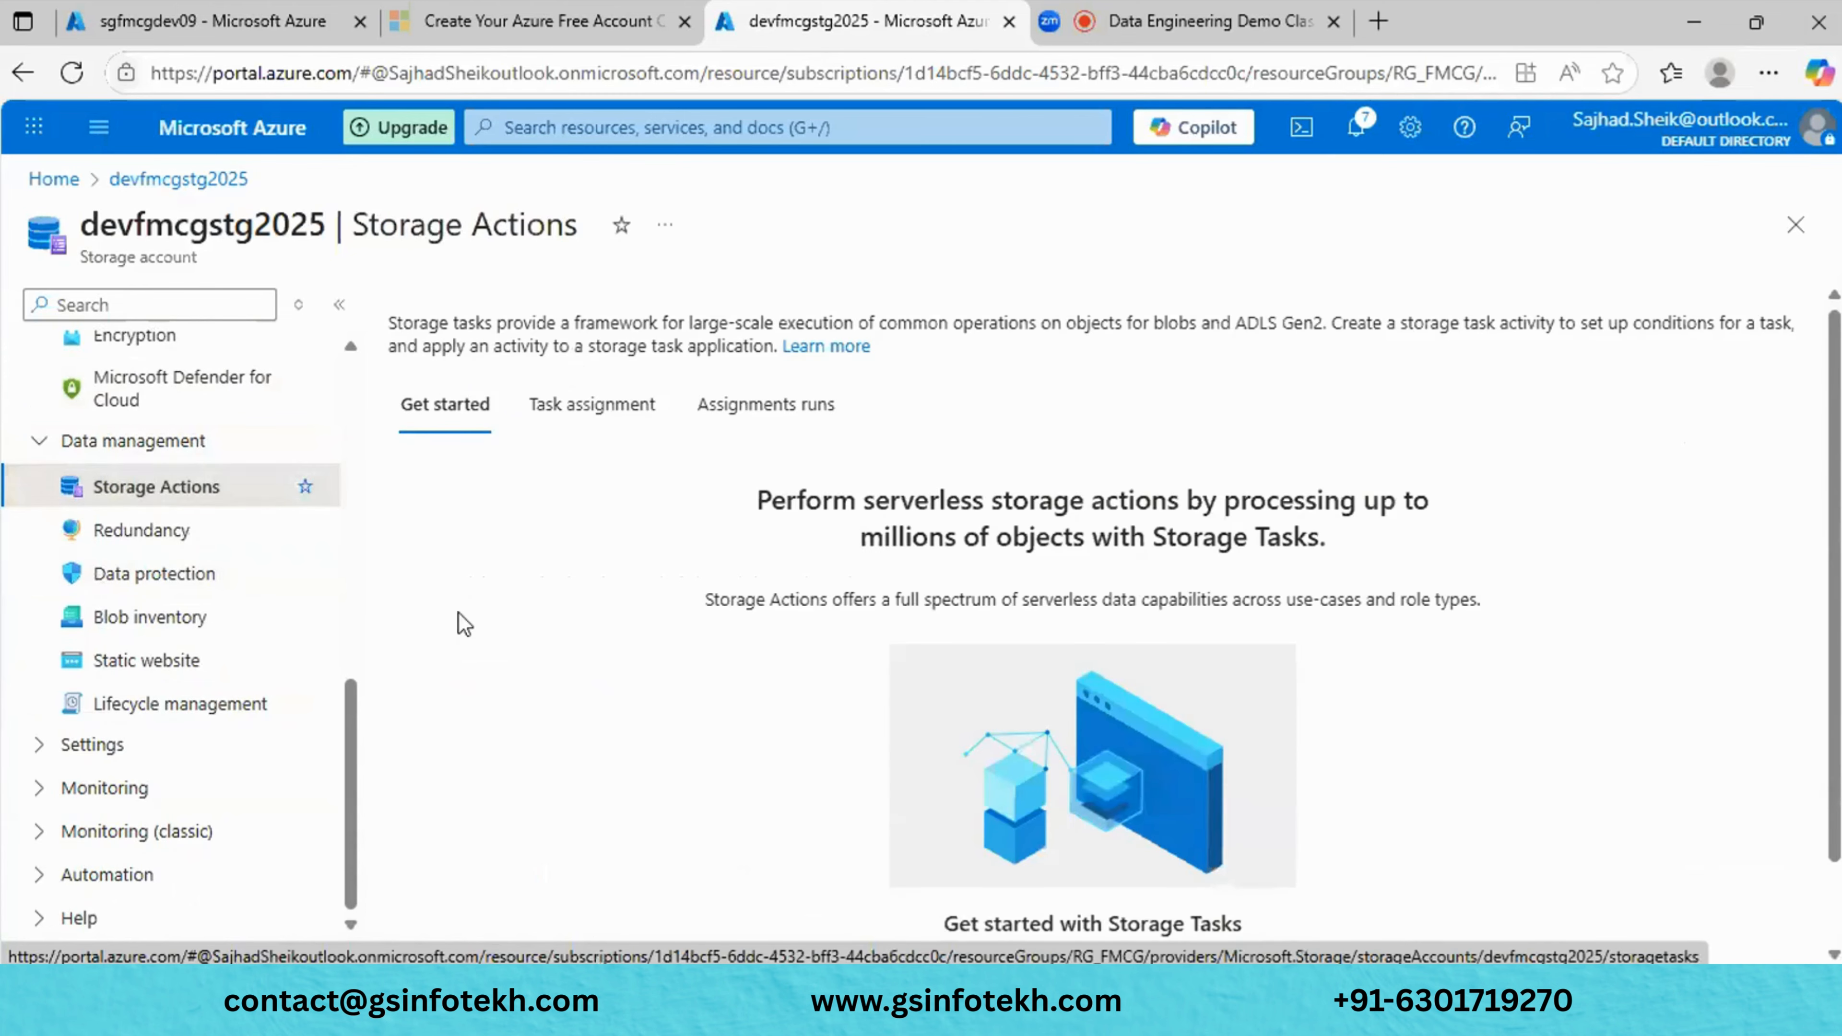
{"action": "scroll", "coordinate": [464, 624], "scroll_direction": "down", "scroll_amount": 1}
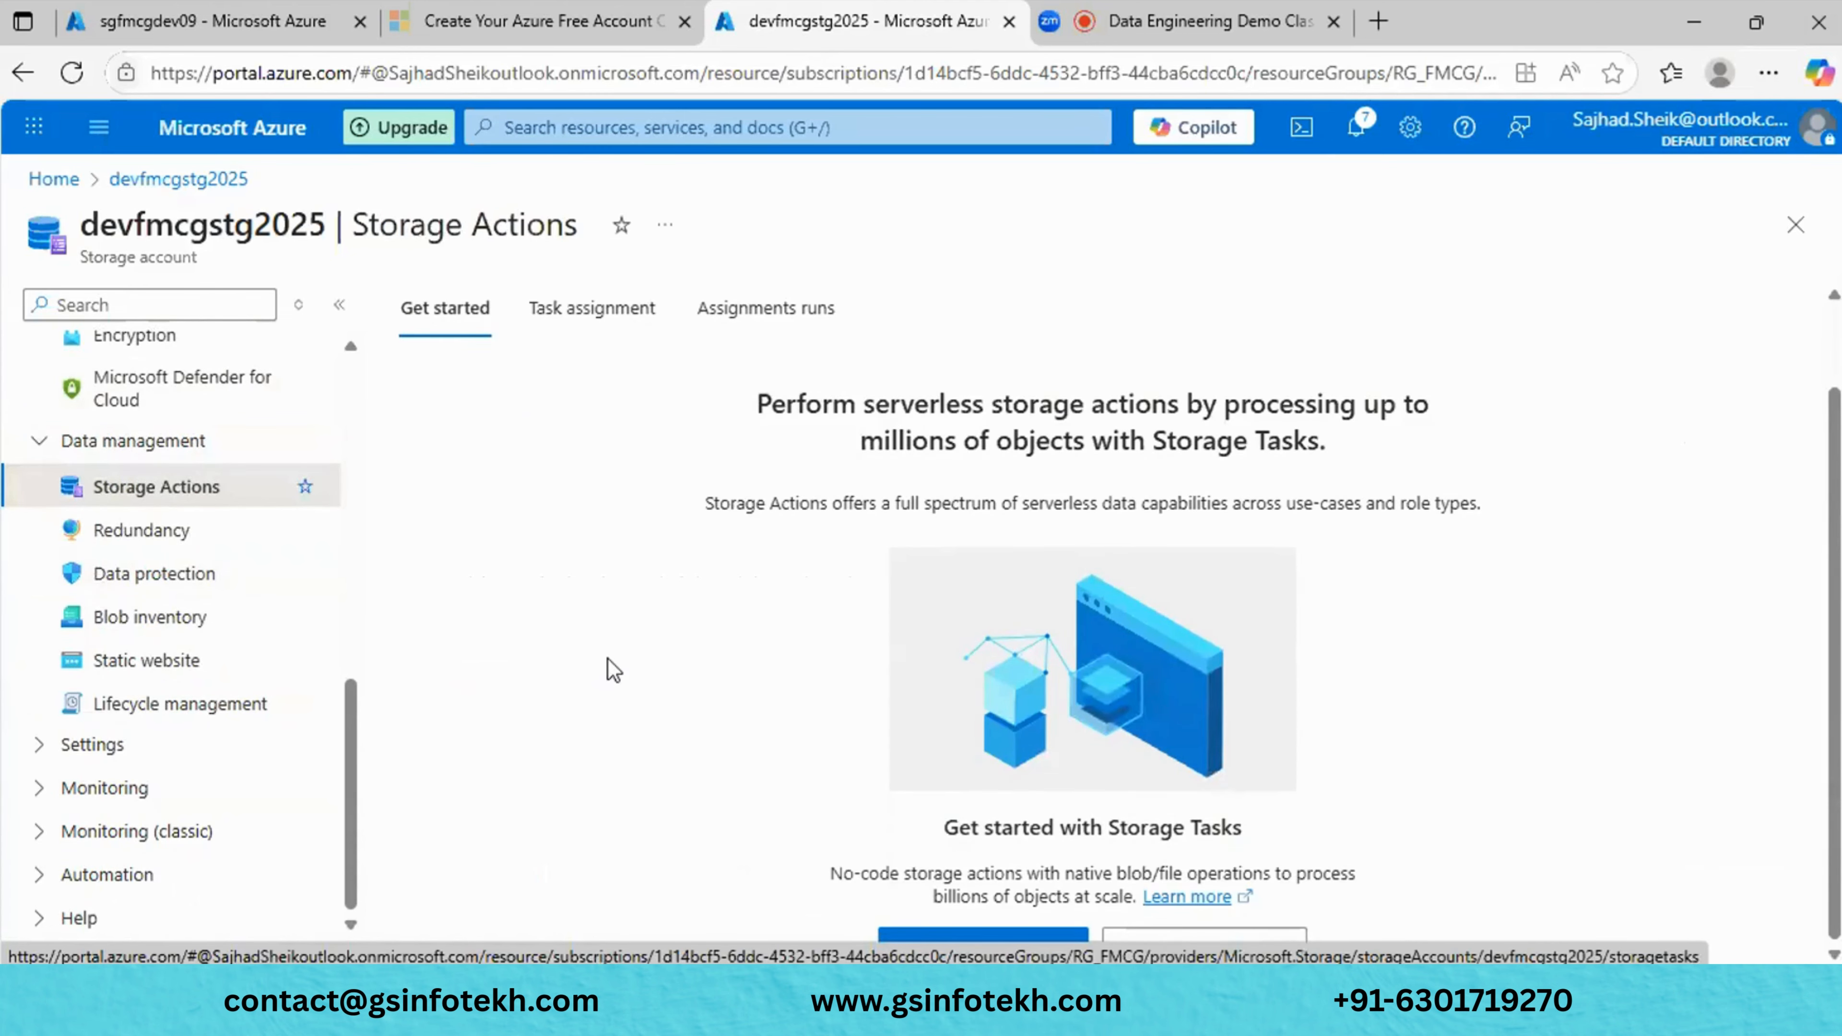
{"action": "scroll", "coordinate": [607, 659], "scroll_direction": "up", "scroll_amount": 1}
{"action": "scroll", "coordinate": [610, 658], "scroll_direction": "down", "scroll_amount": 1}
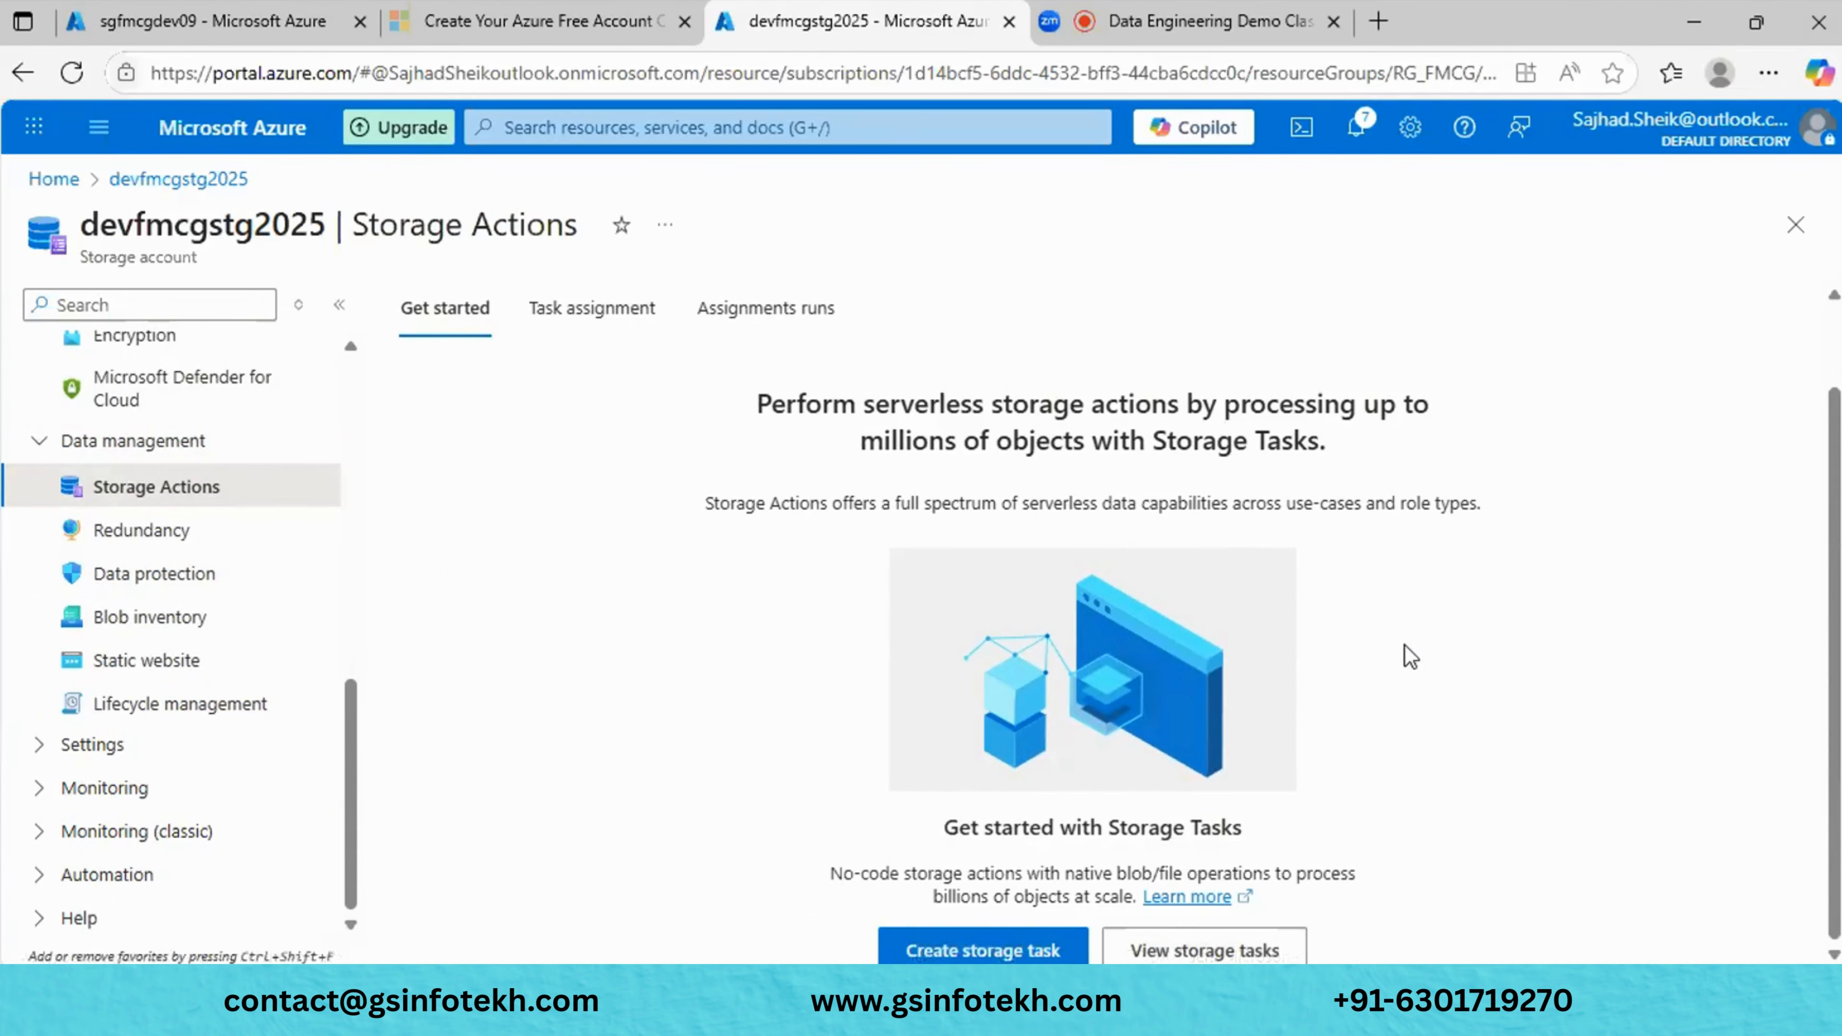
{"action": "scroll", "coordinate": [1403, 644], "scroll_direction": "up", "scroll_amount": 1}
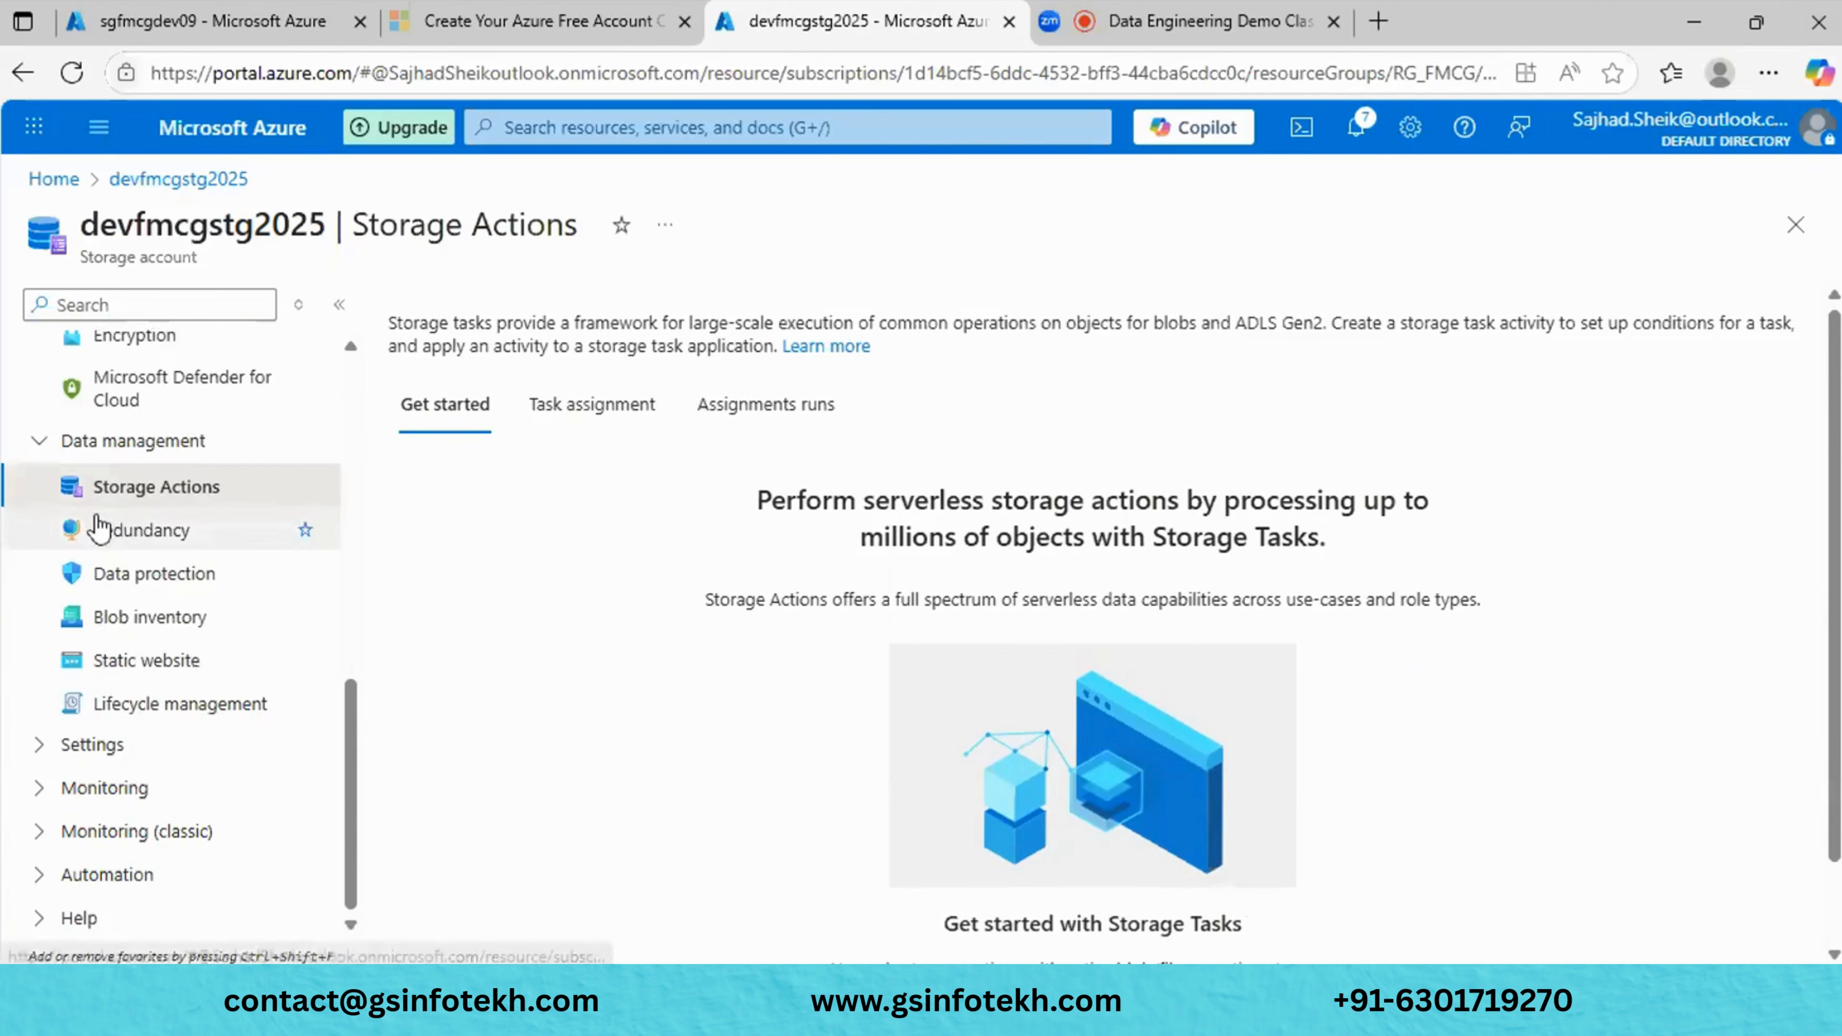
{"action": "scroll", "coordinate": [723, 748], "scroll_direction": "down", "scroll_amount": 1}
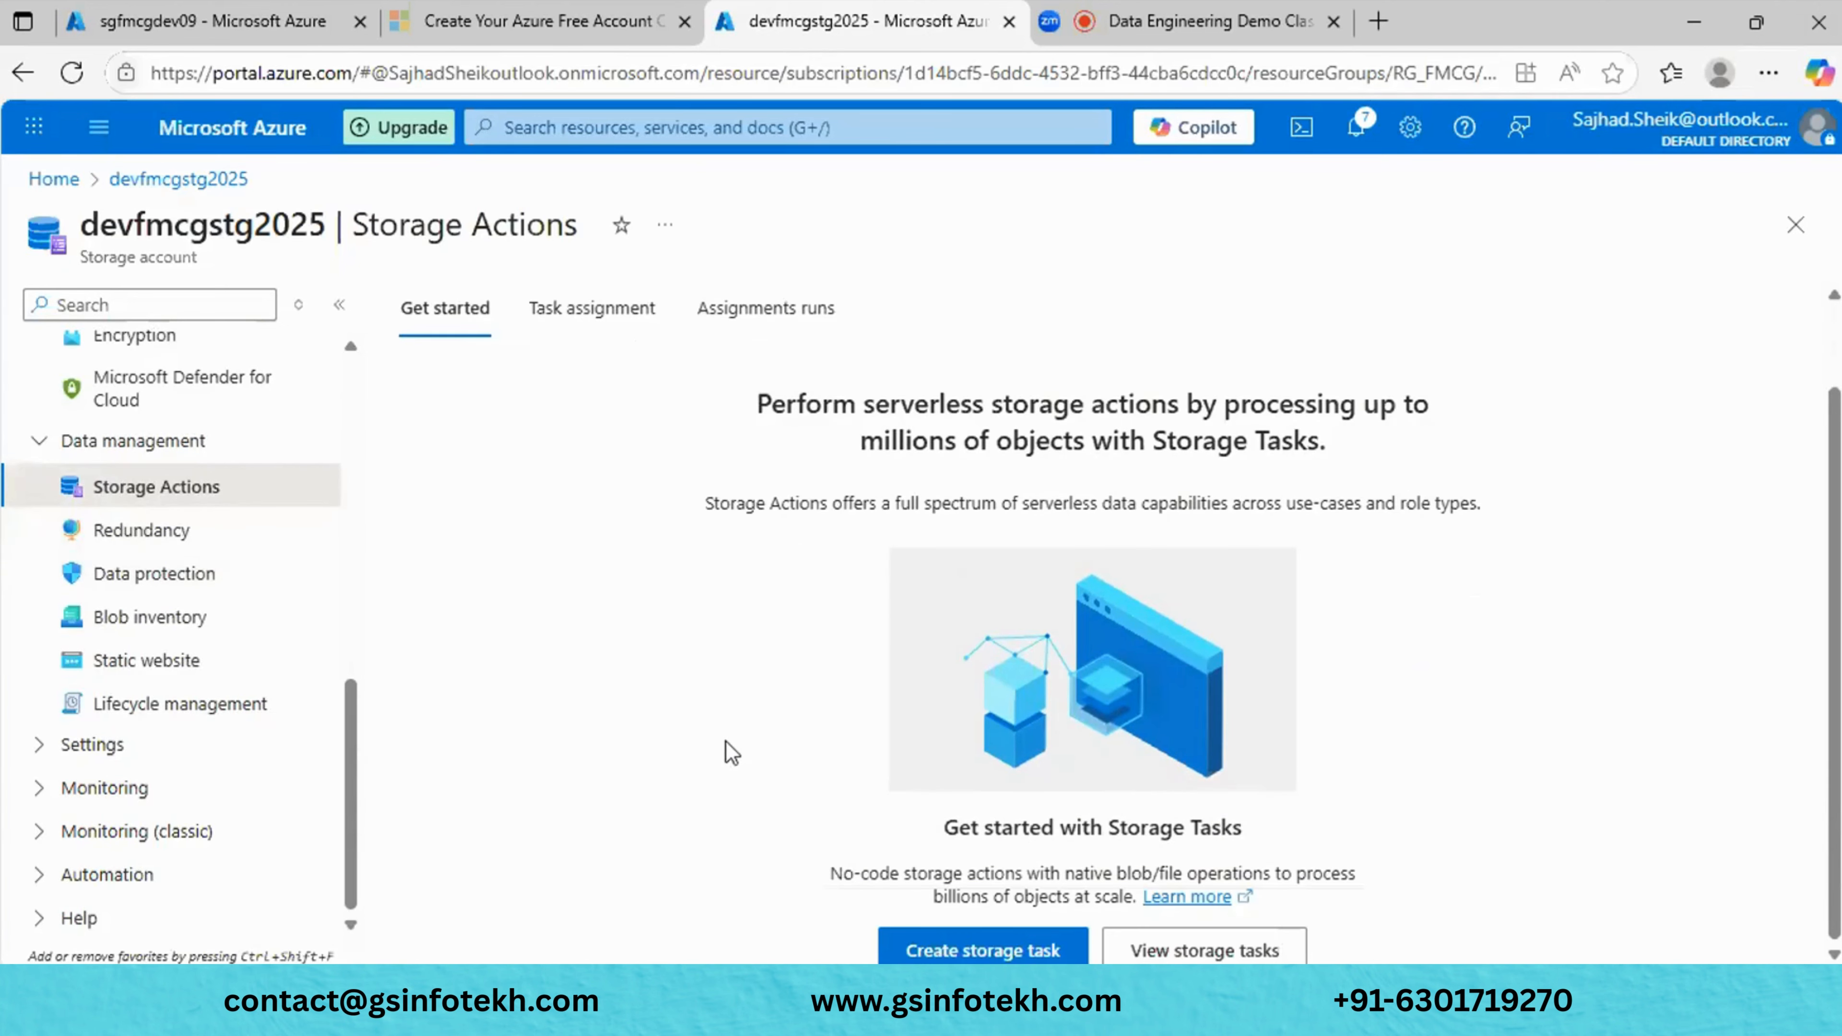
{"action": "scroll", "coordinate": [733, 747], "scroll_direction": "up", "scroll_amount": 1}
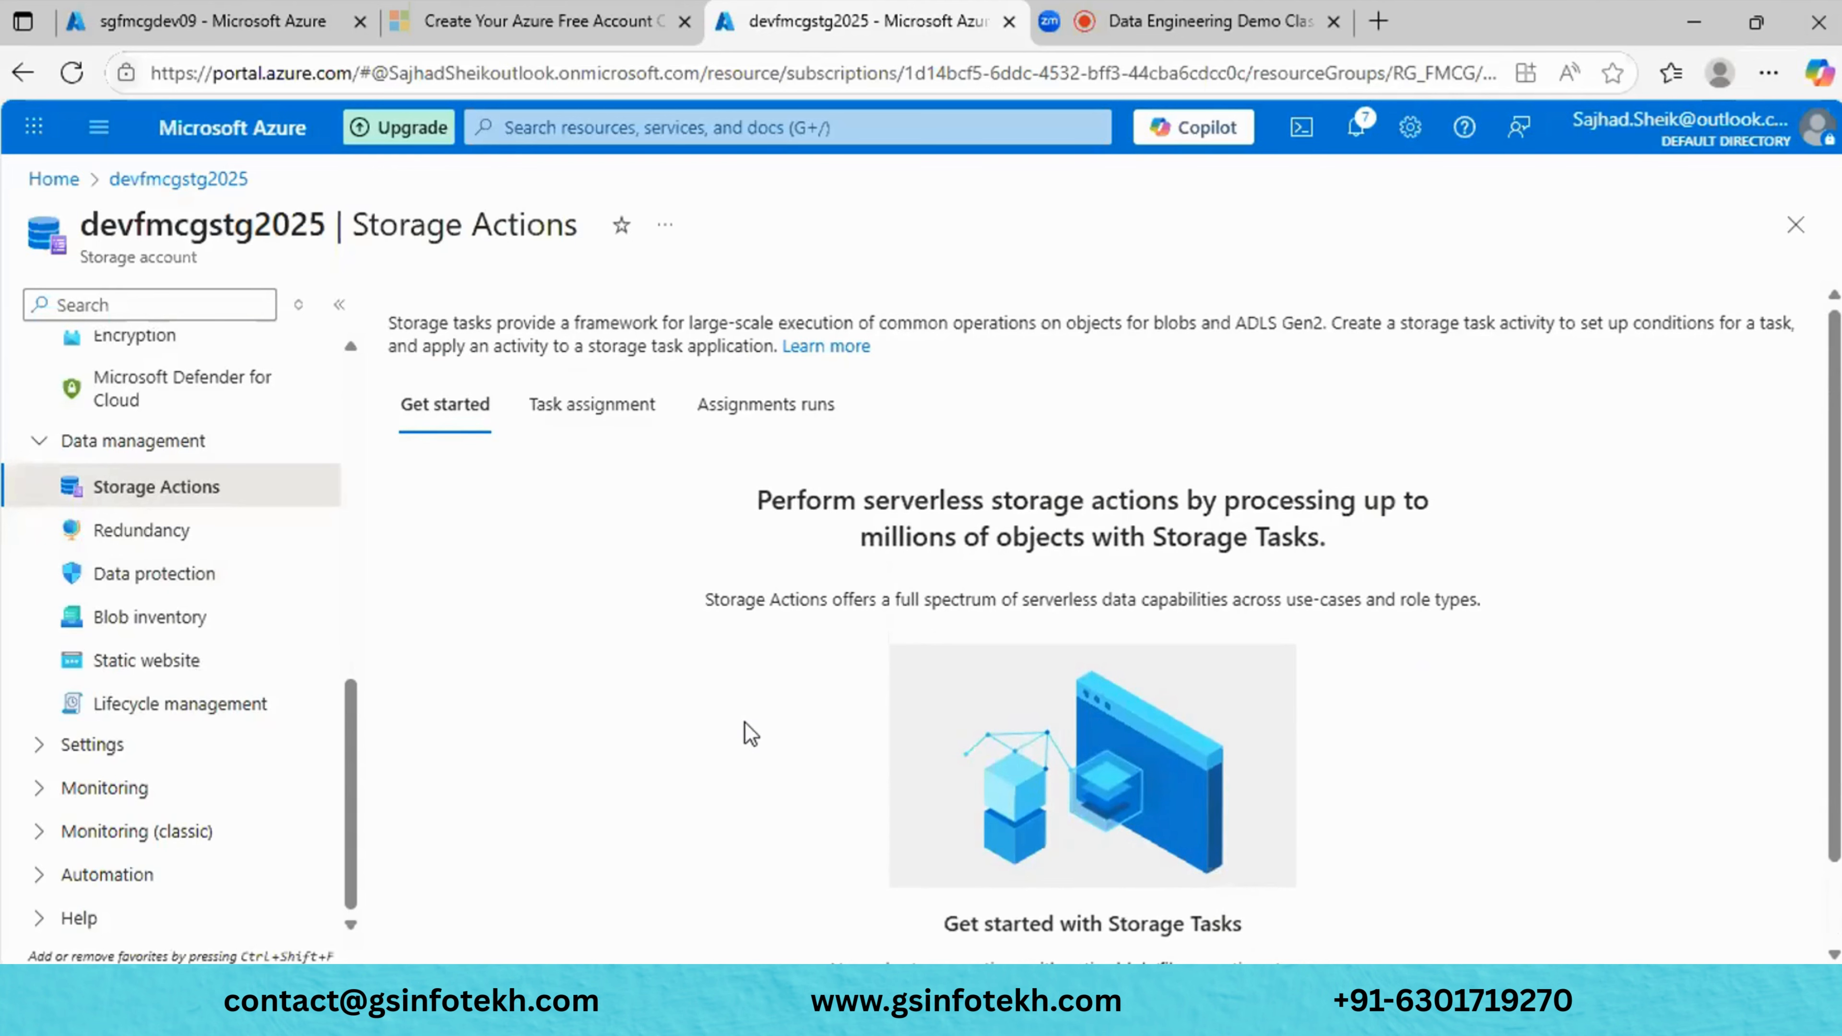
{"action": "scroll", "coordinate": [744, 720], "scroll_direction": "down", "scroll_amount": 1}
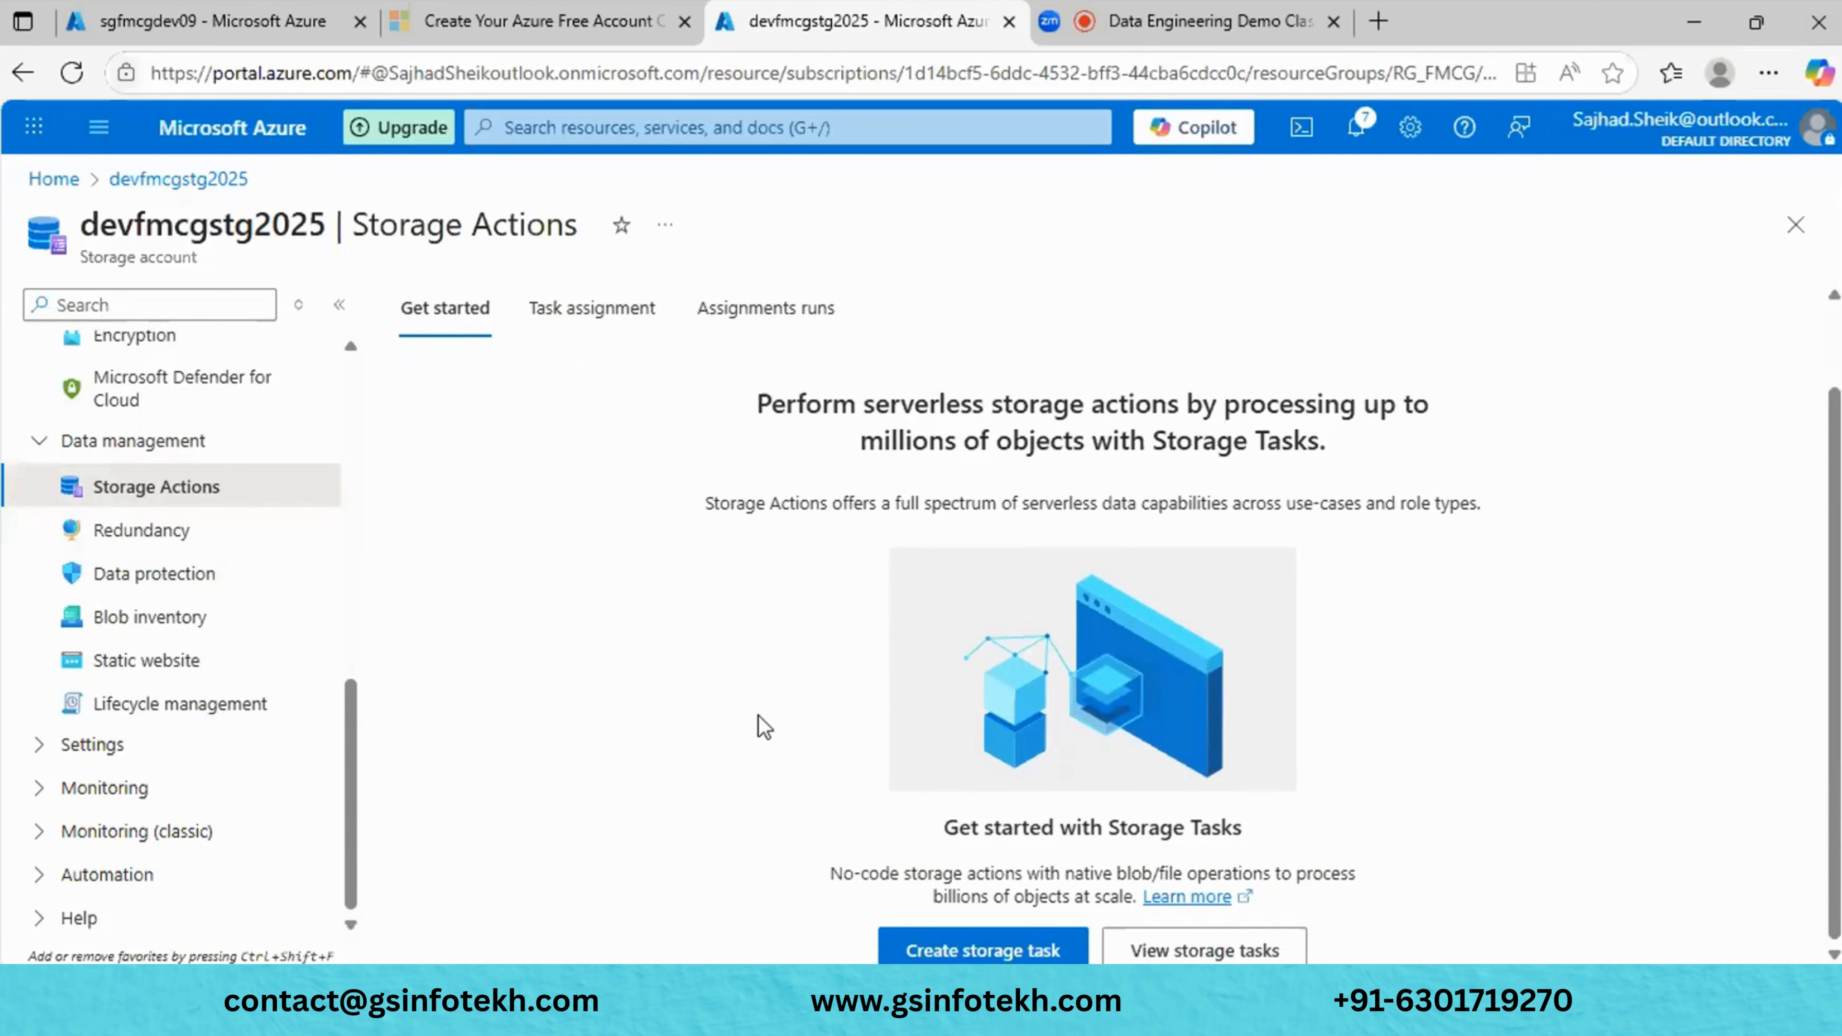
{"action": "left_click", "coordinate": [991, 953]}
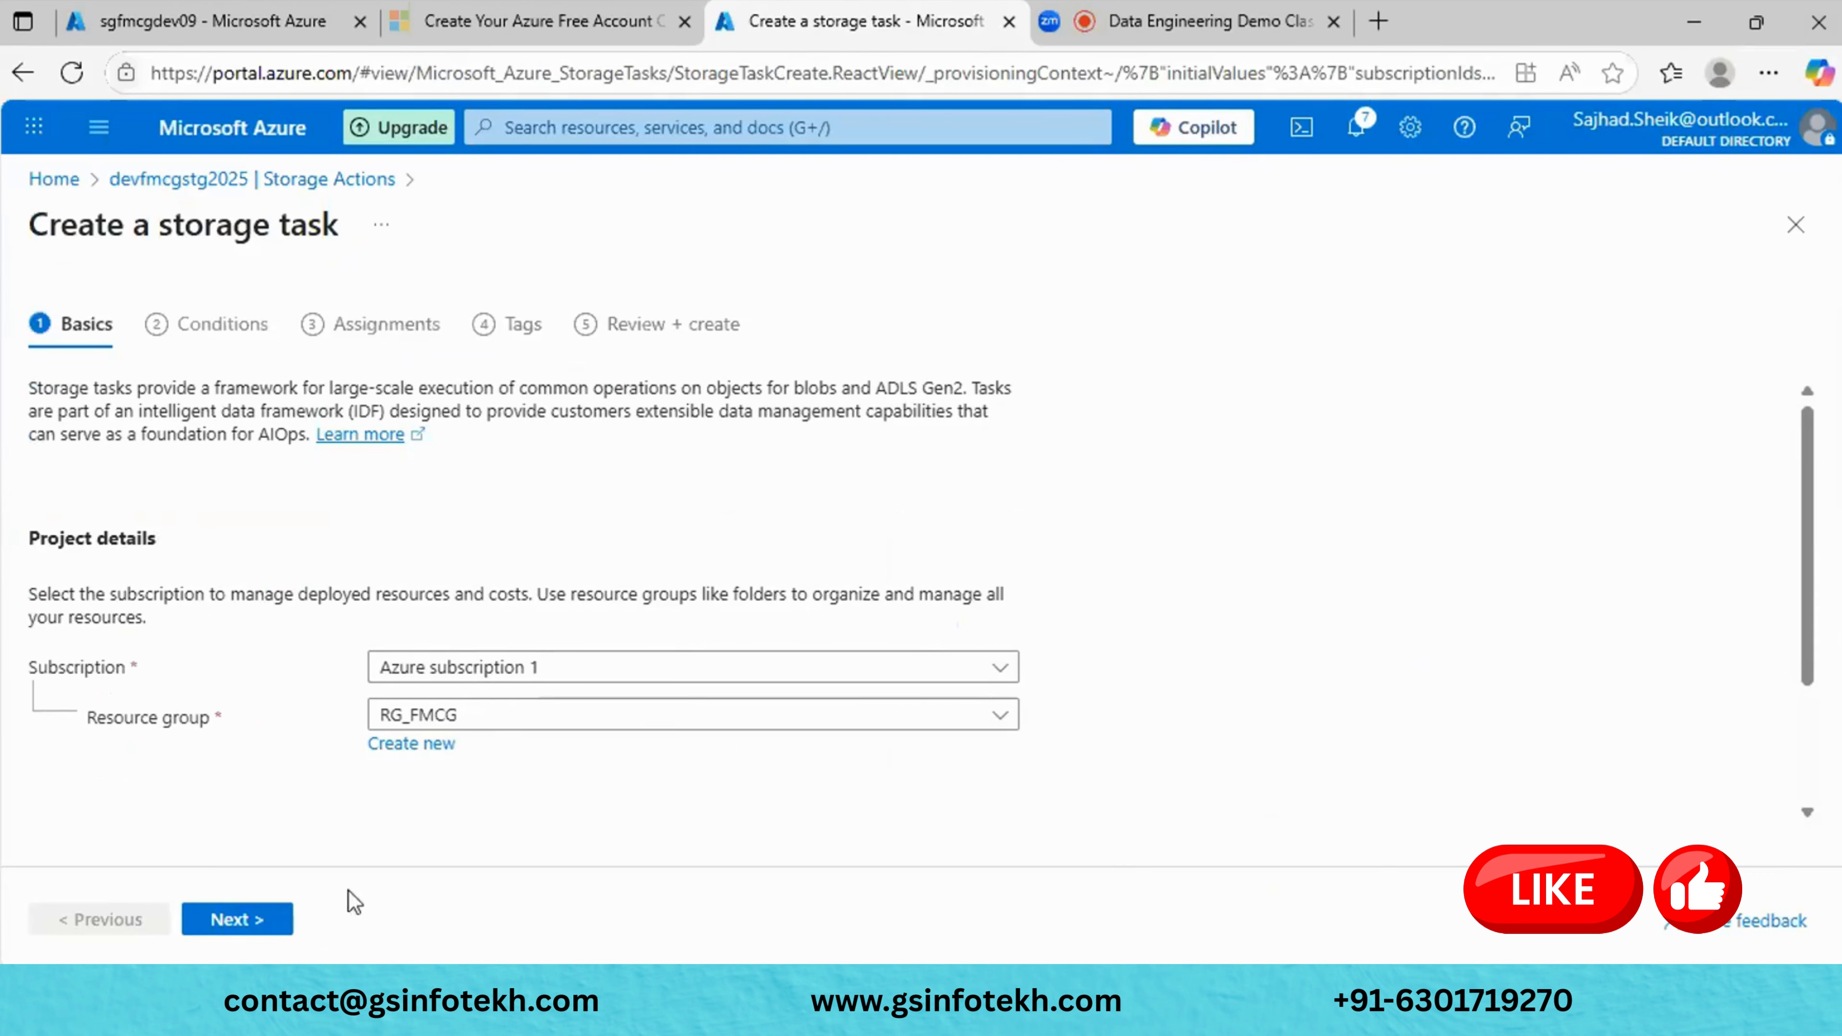
{"action": "left_click", "coordinate": [265, 918]}
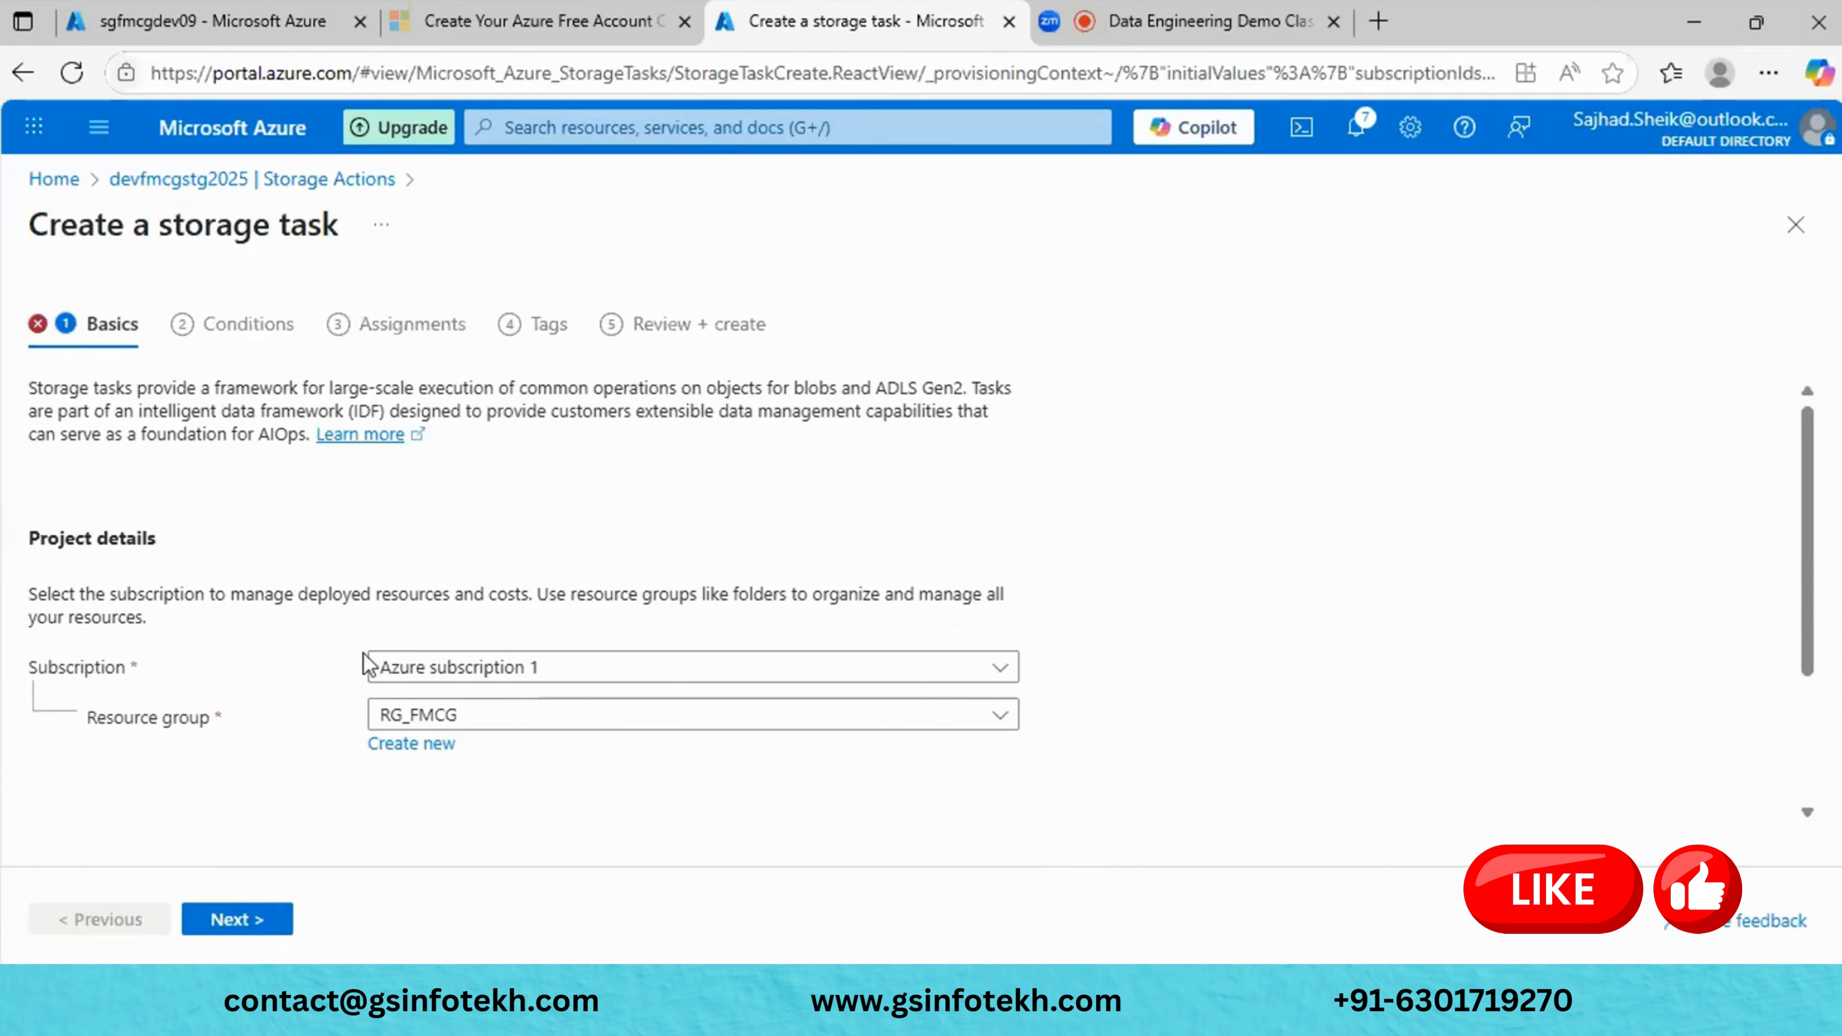
{"action": "left_click", "coordinate": [510, 675]}
{"action": "left_click", "coordinate": [499, 808]}
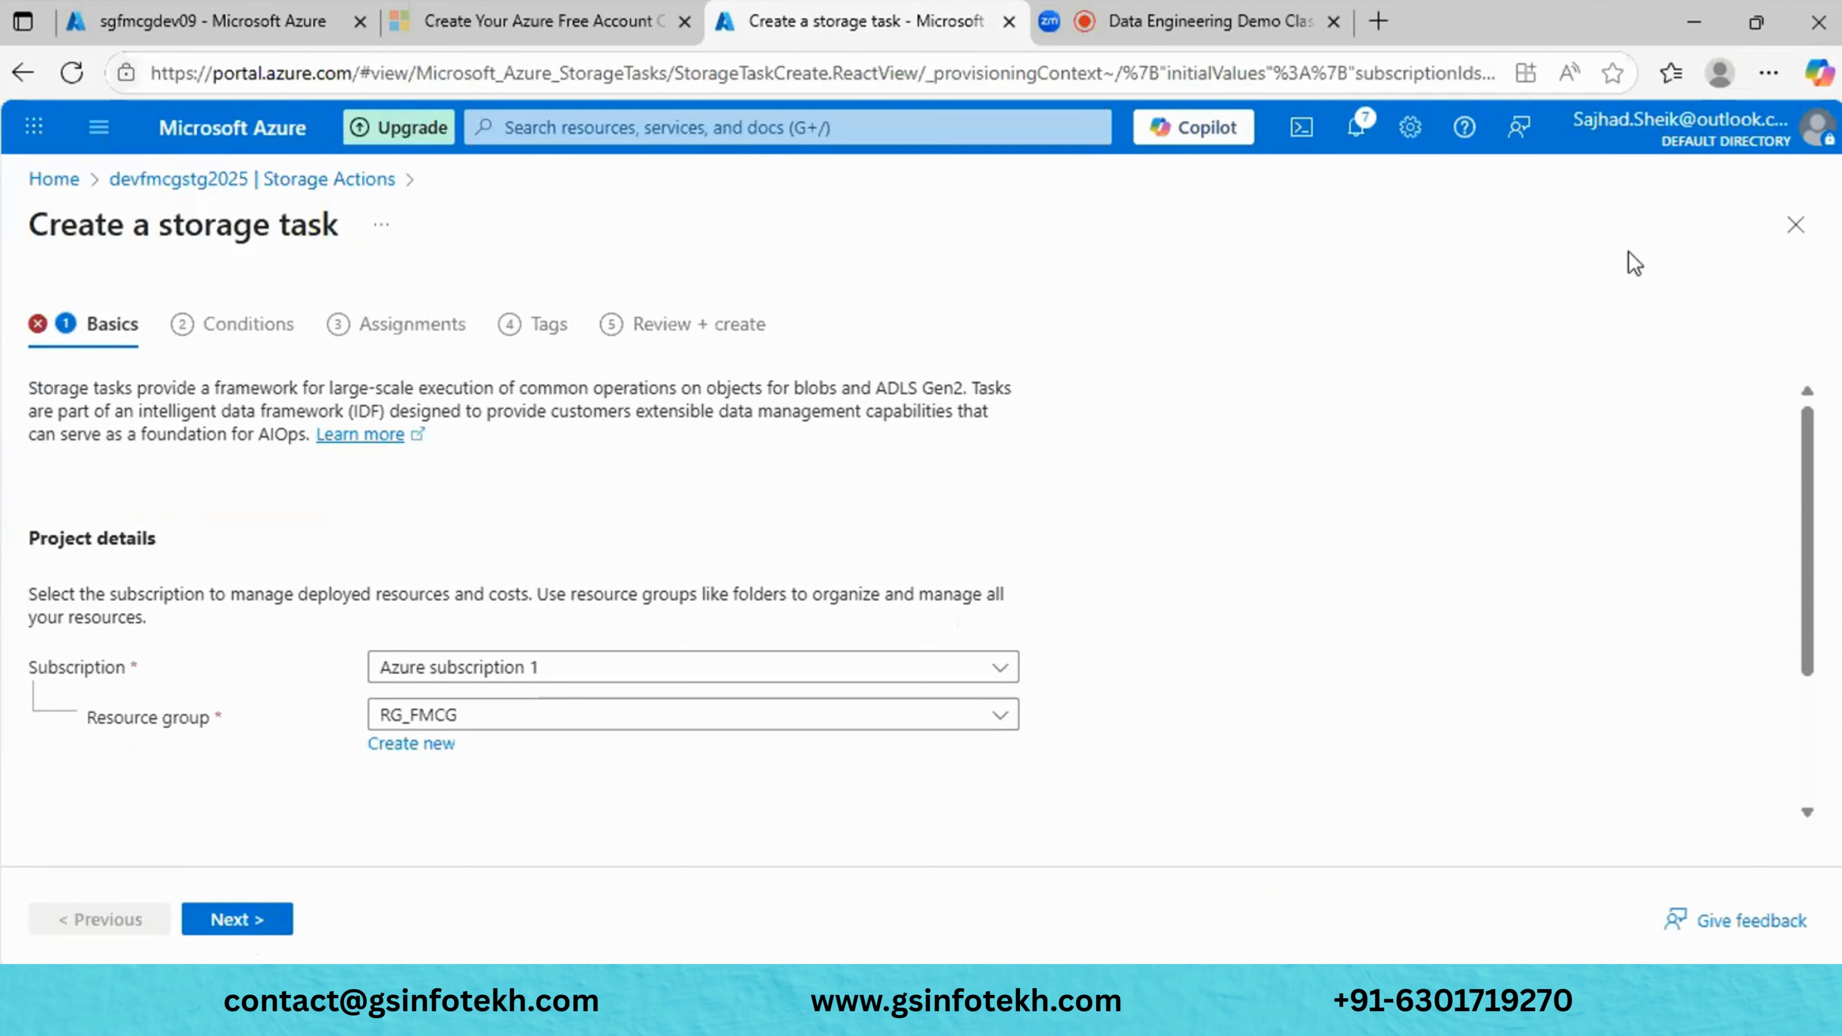
{"action": "left_click", "coordinate": [1795, 225]}
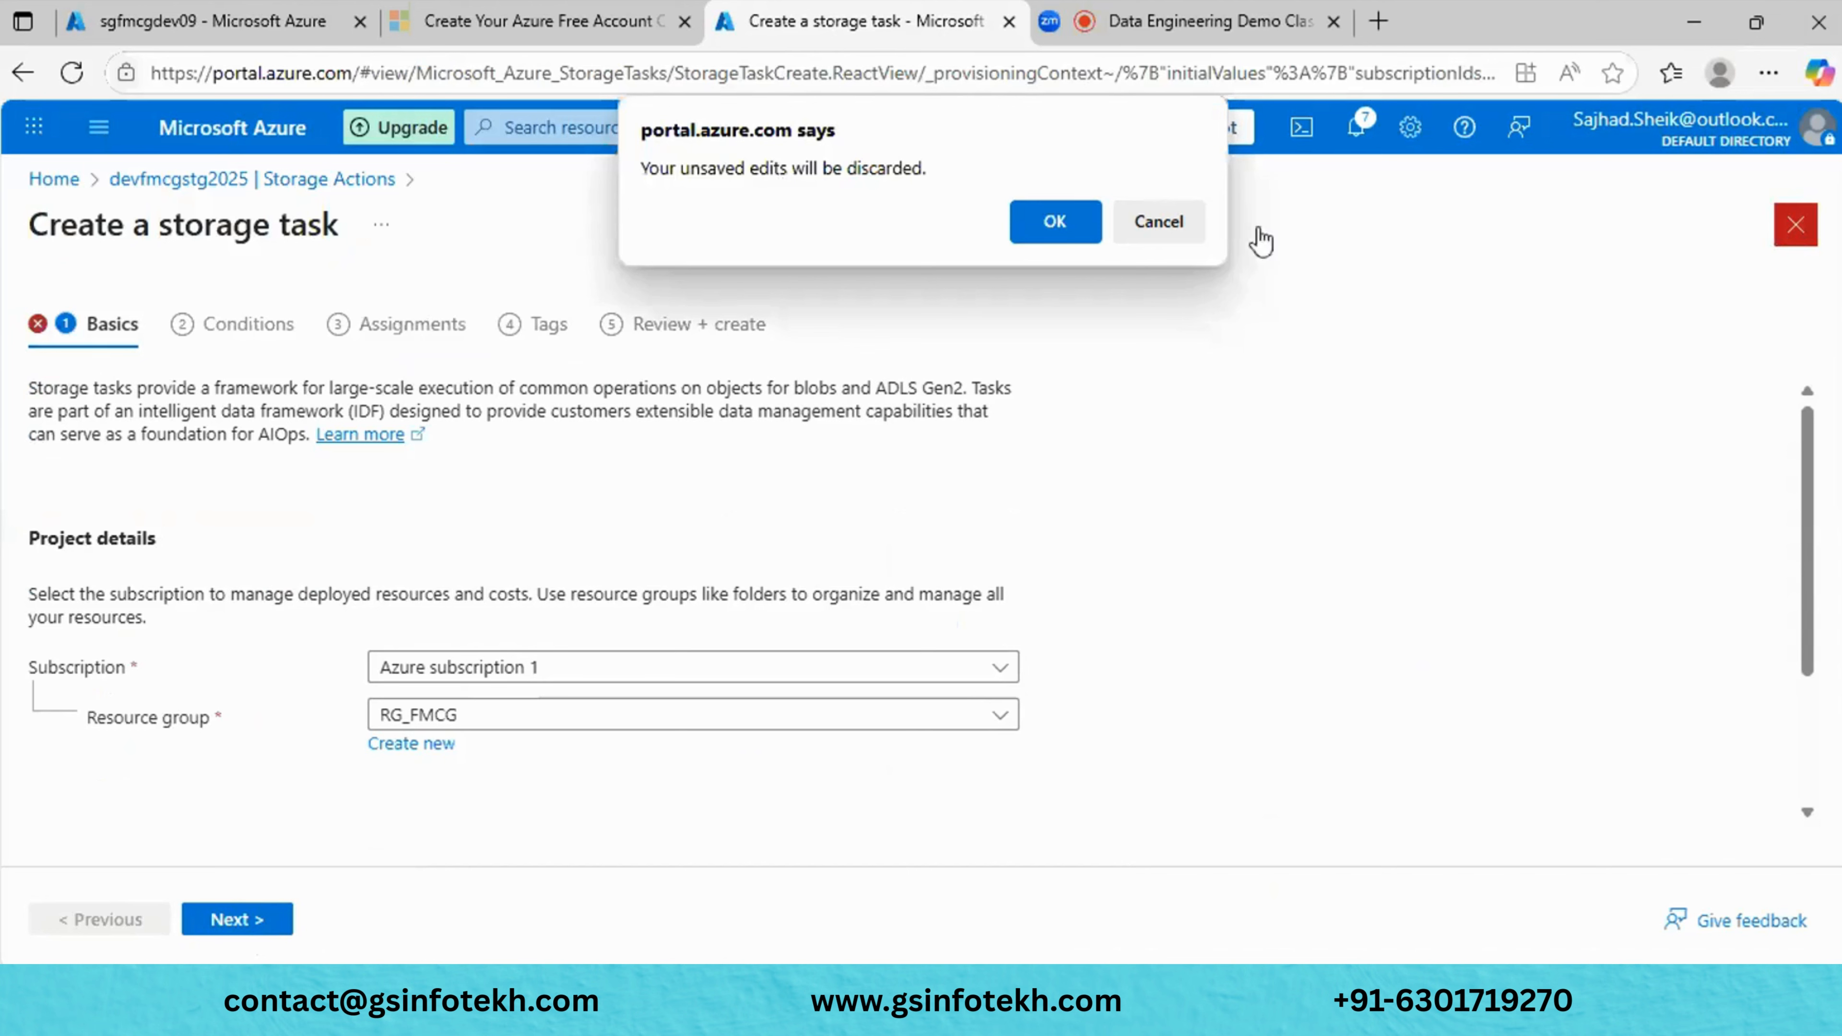
{"action": "left_click", "coordinate": [1067, 239]}
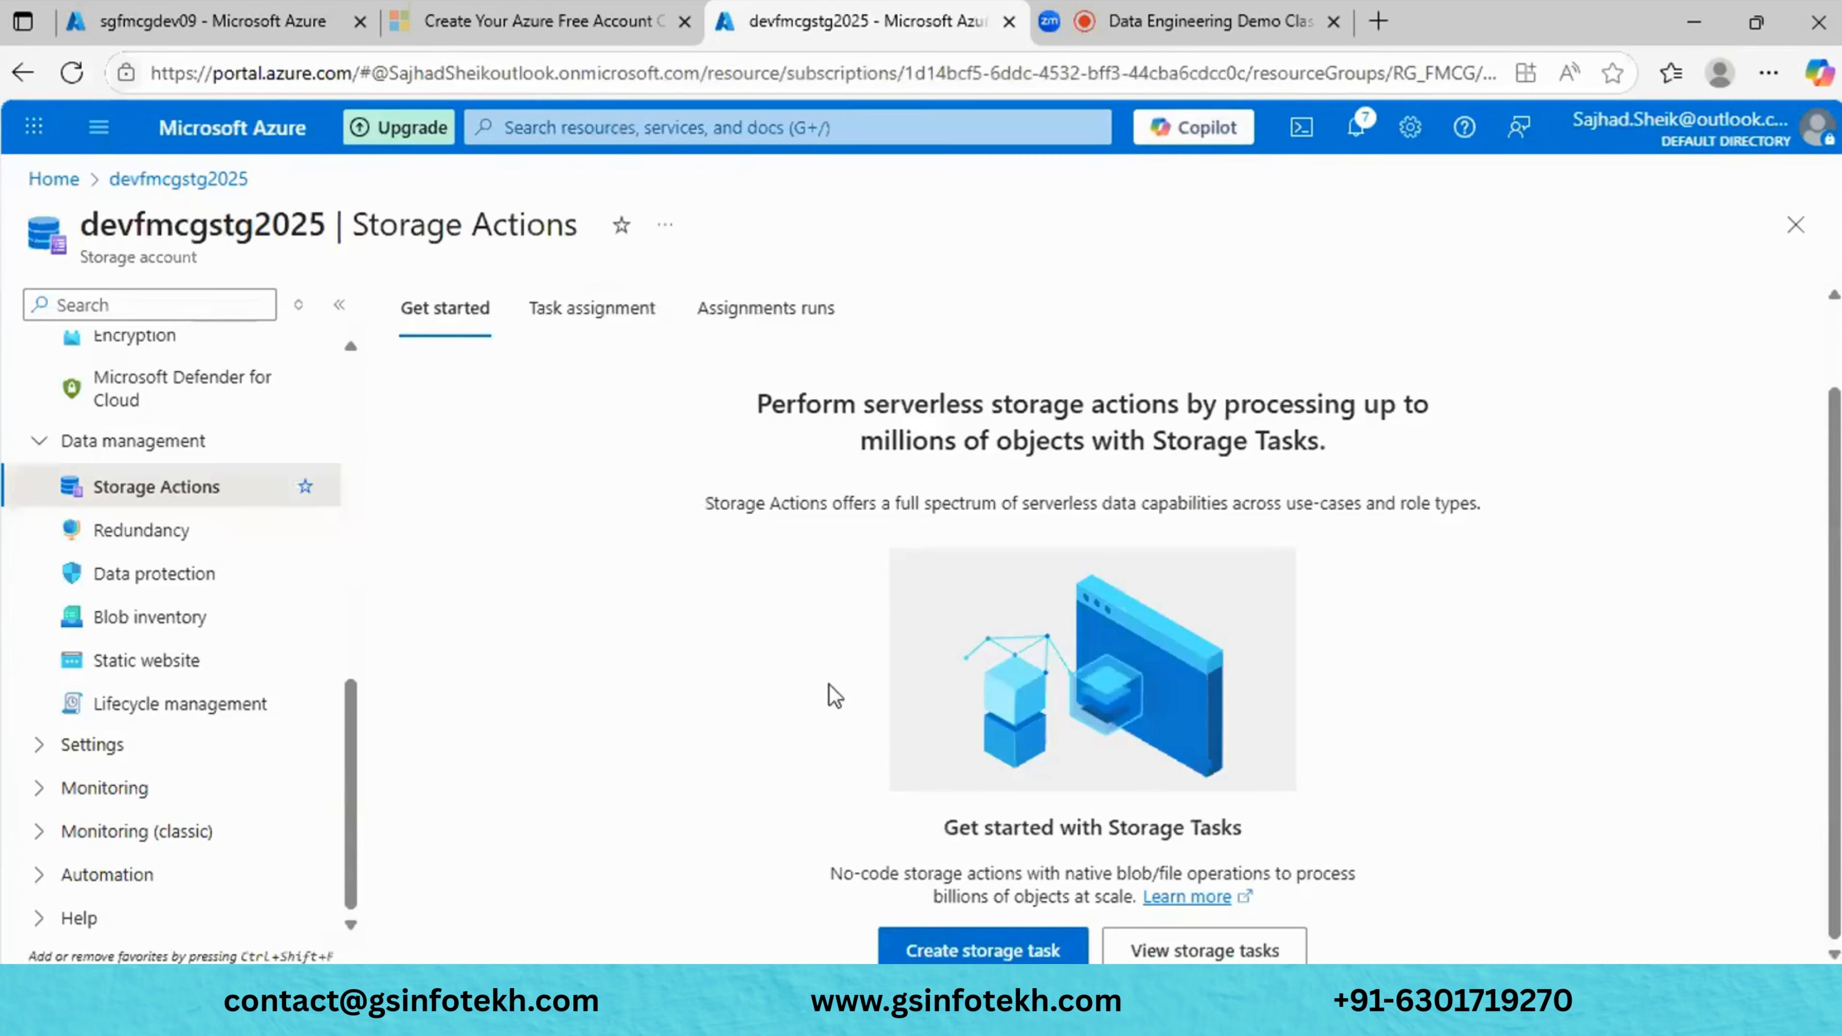
Try Geo-redundant storage (GRS) as the account's redundancy option, and view all of its storage endpoints.
{"action": "left_click", "coordinate": [79, 536]}
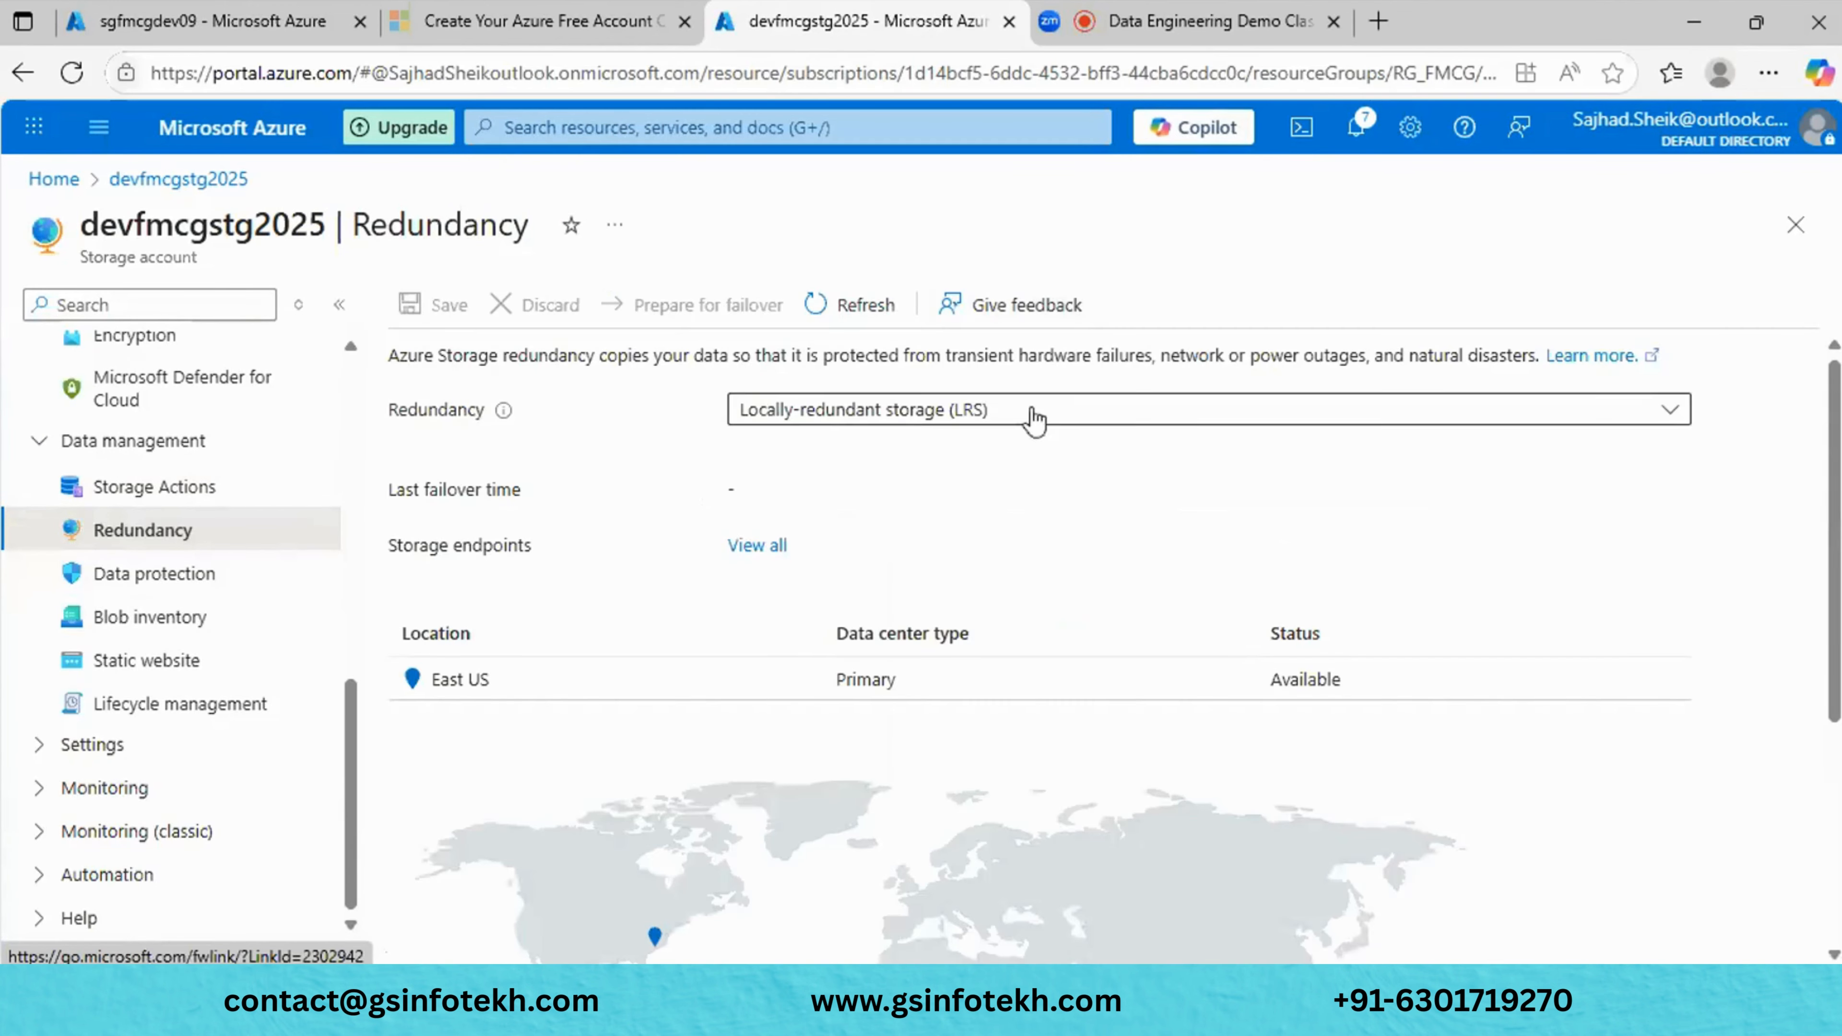
{"action": "left_click", "coordinate": [1035, 413]}
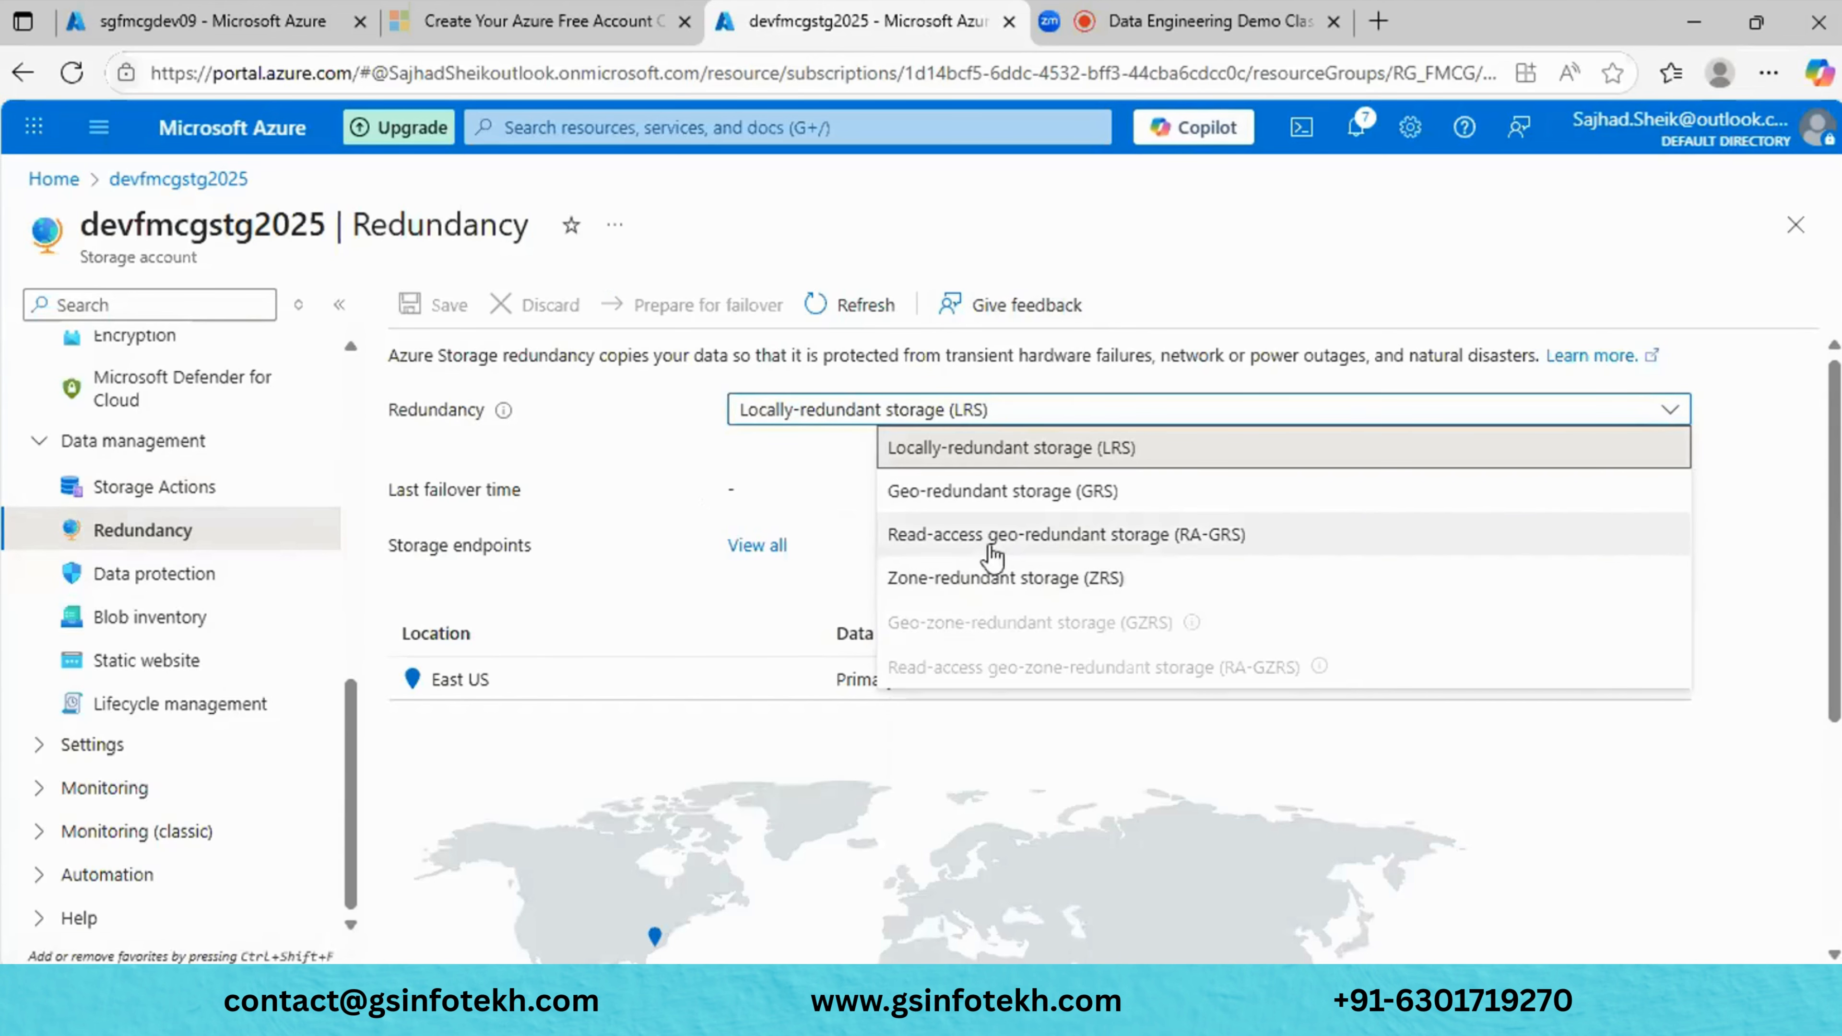
{"action": "left_click", "coordinate": [969, 493]}
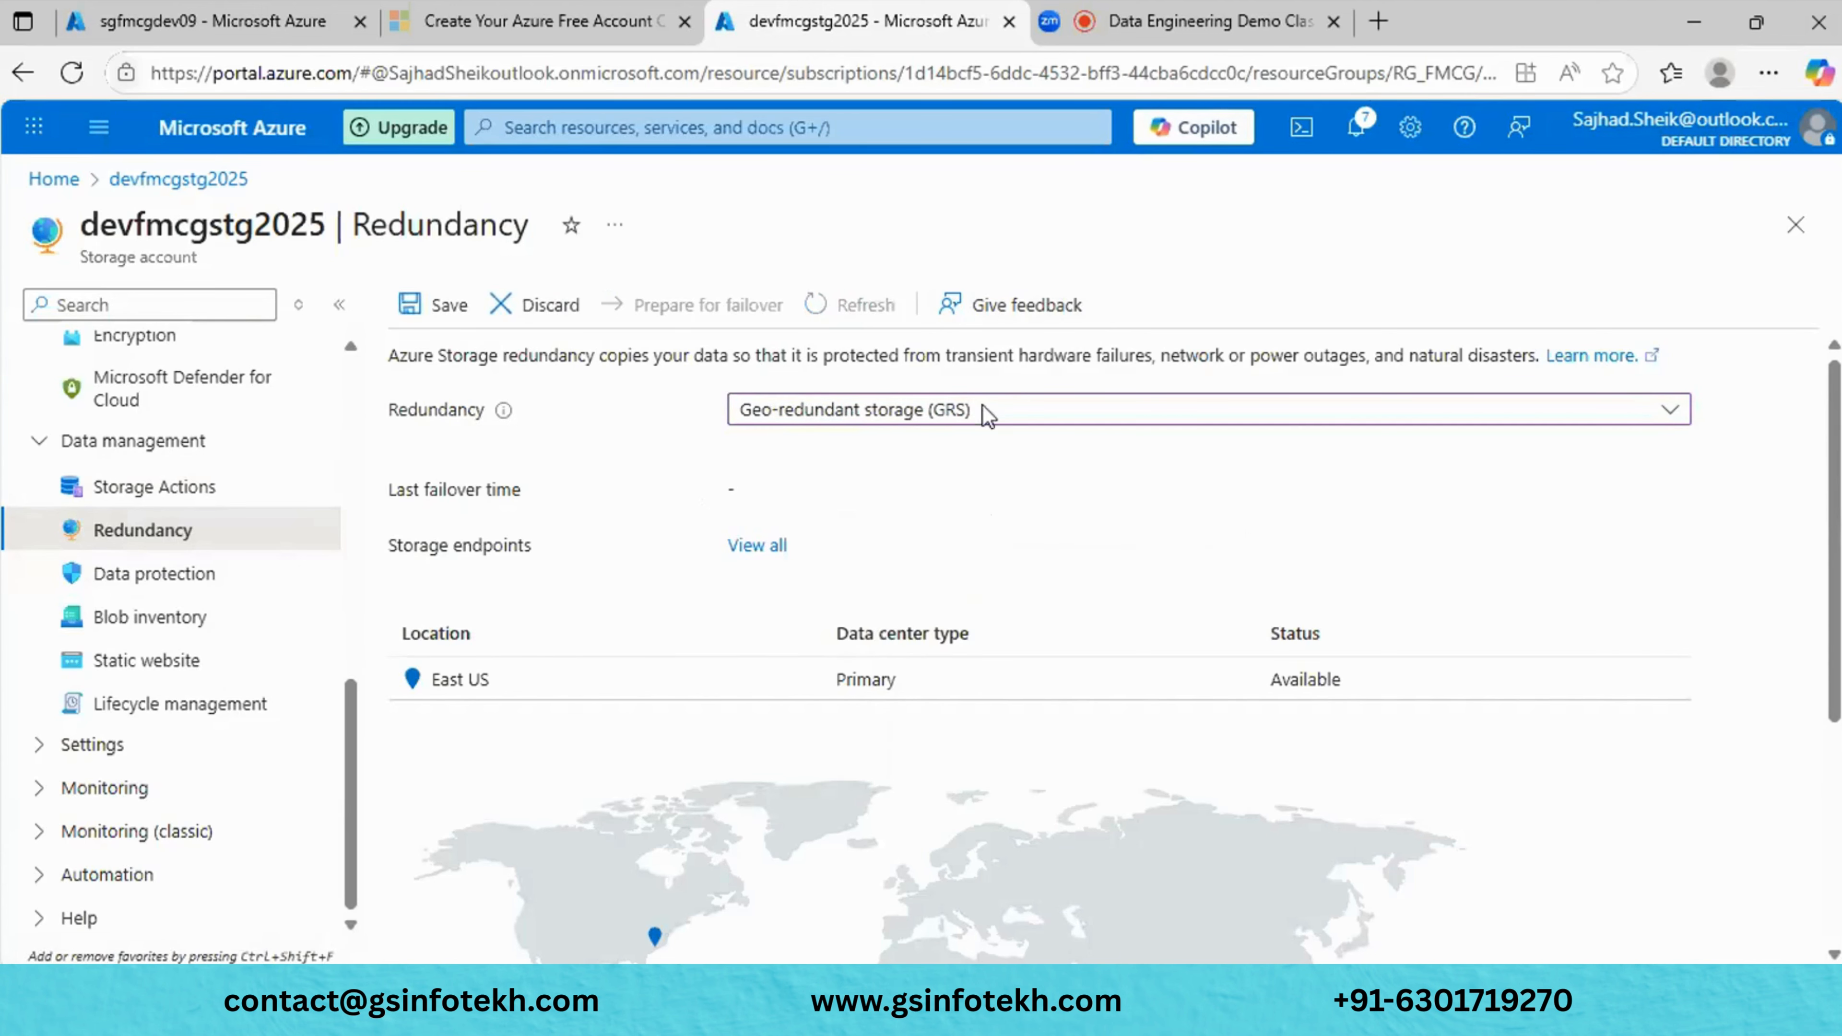
{"action": "scroll", "coordinate": [964, 521], "scroll_direction": "down", "scroll_amount": 3}
{"action": "scroll", "coordinate": [963, 531], "scroll_direction": "up", "scroll_amount": 3}
{"action": "left_click", "coordinate": [762, 548]}
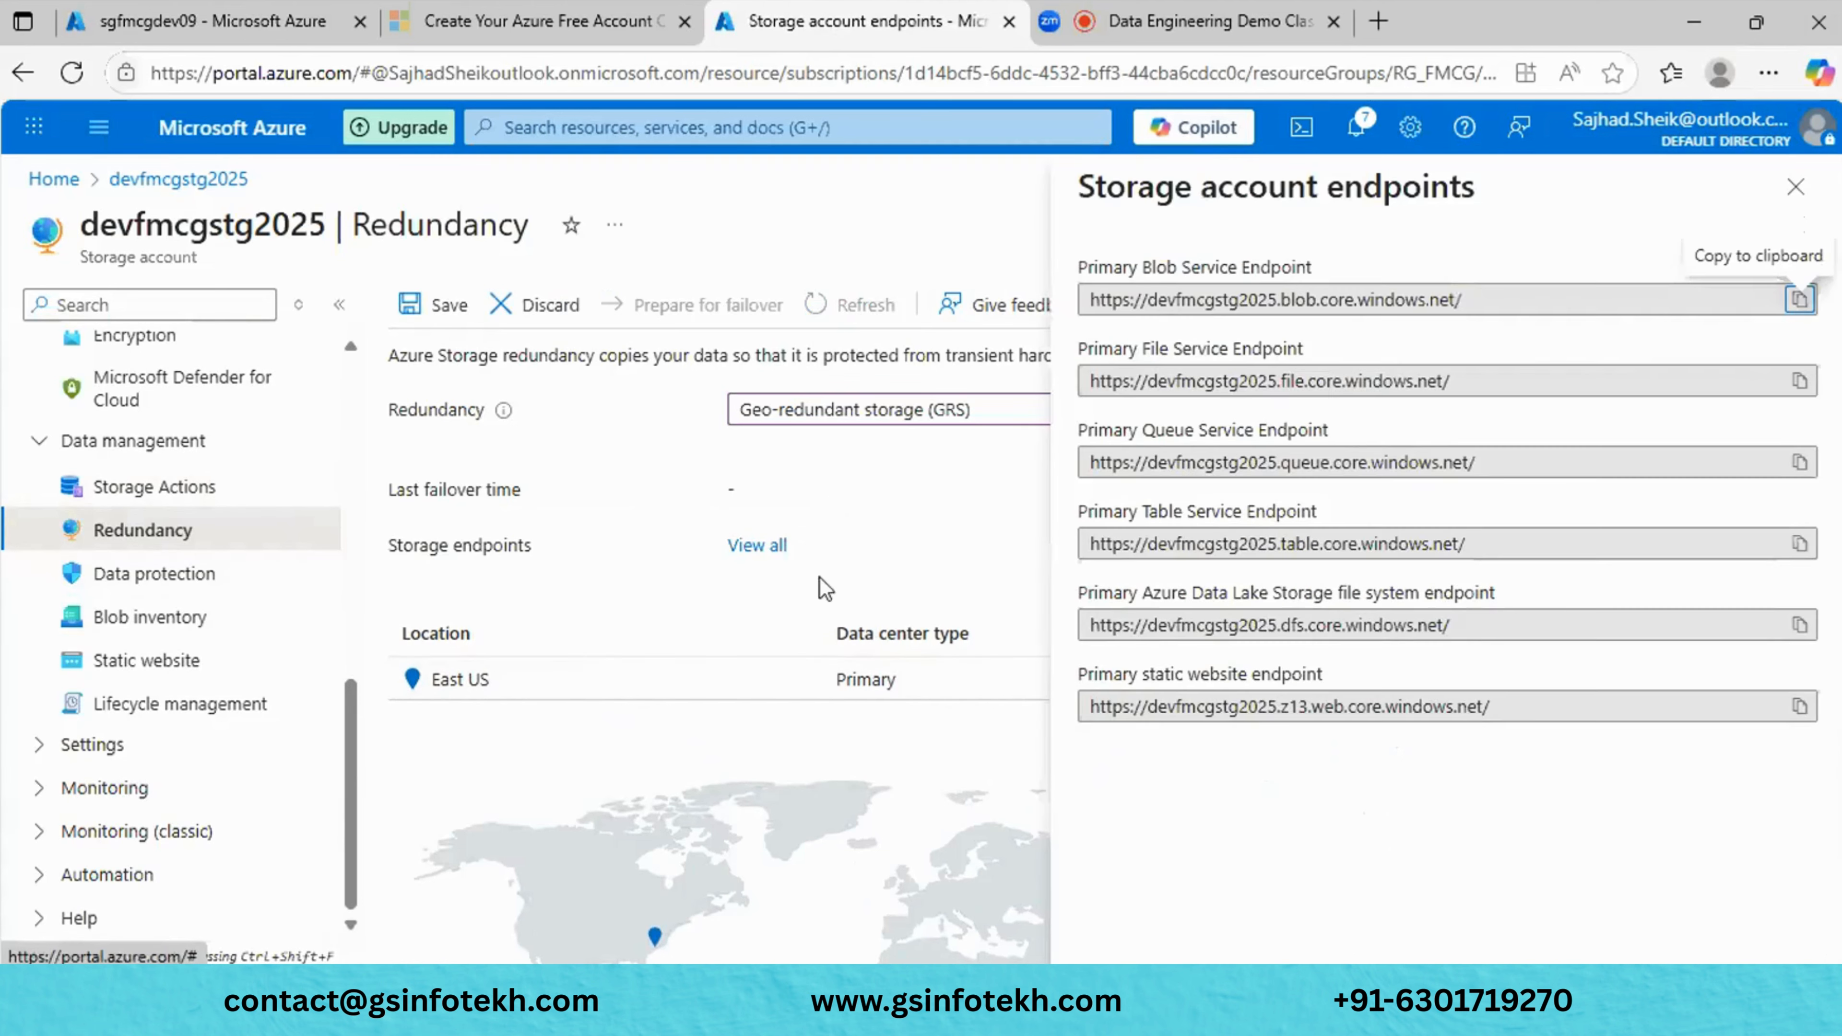
{"action": "left_click", "coordinate": [1795, 187]}
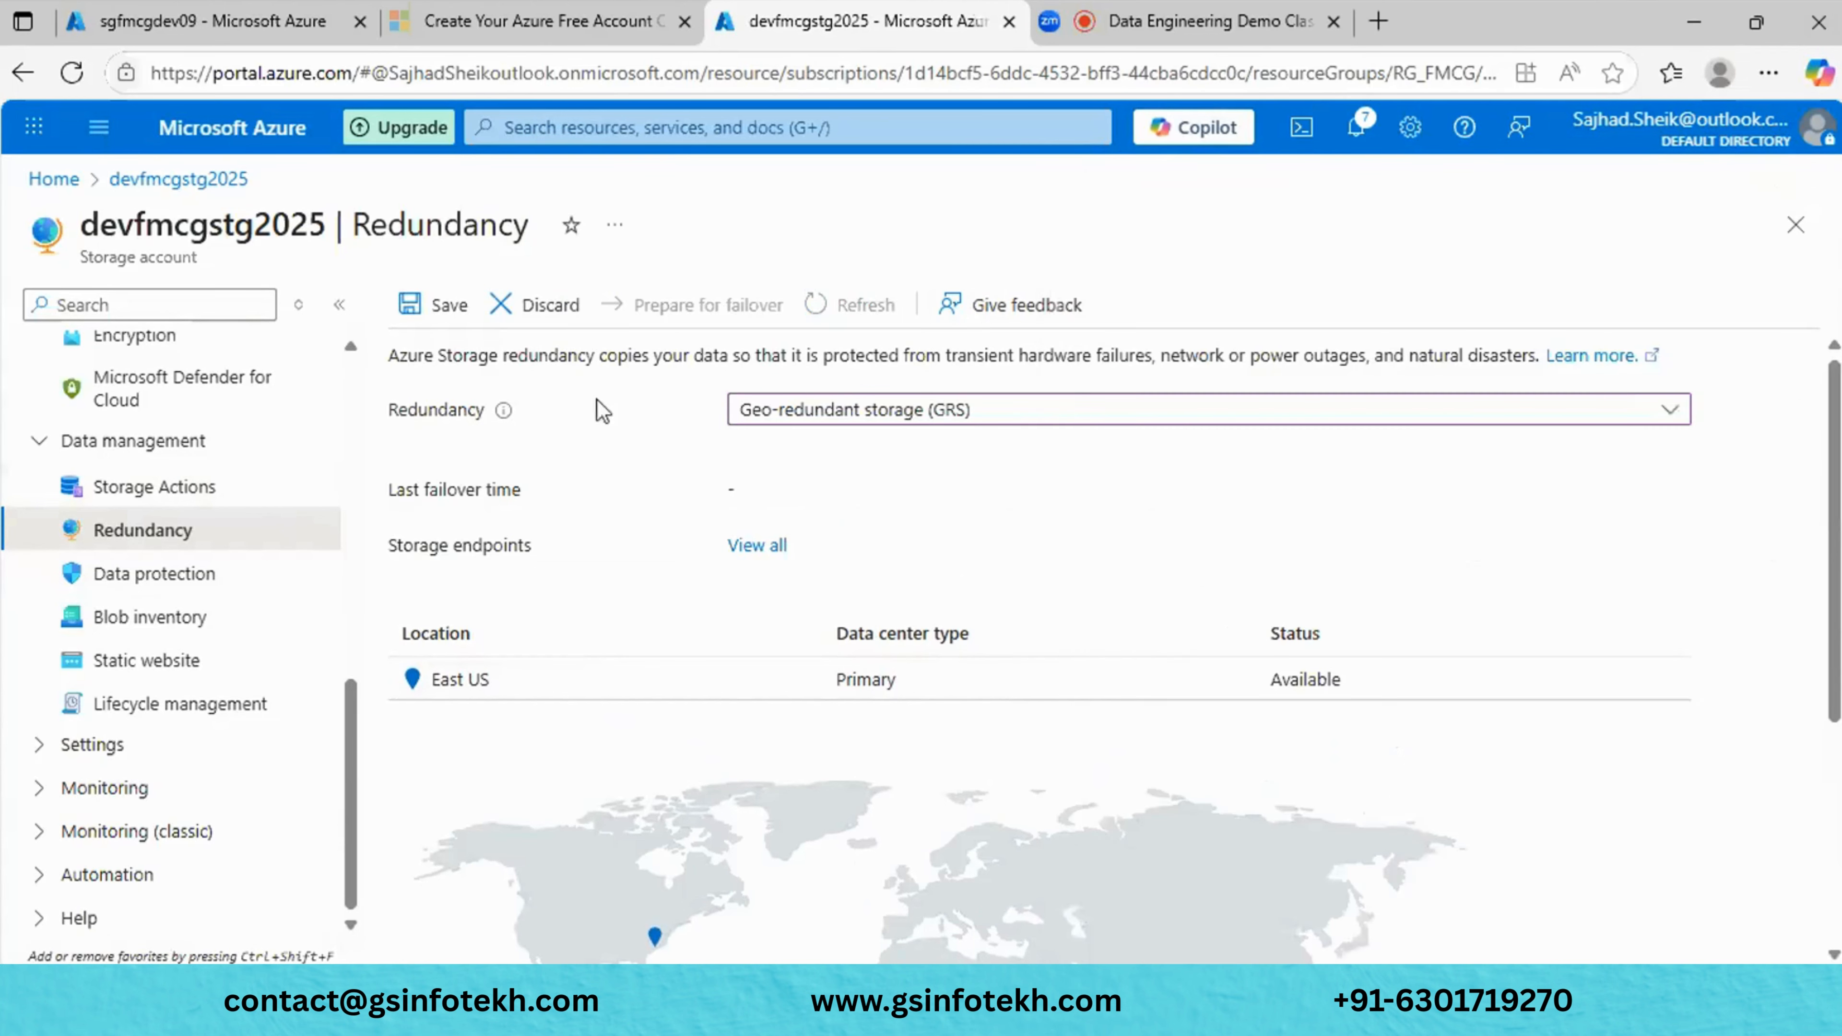
Discard the unsaved redundancy change and review the data protection and blob inventory pages.
{"action": "left_click", "coordinate": [203, 575]}
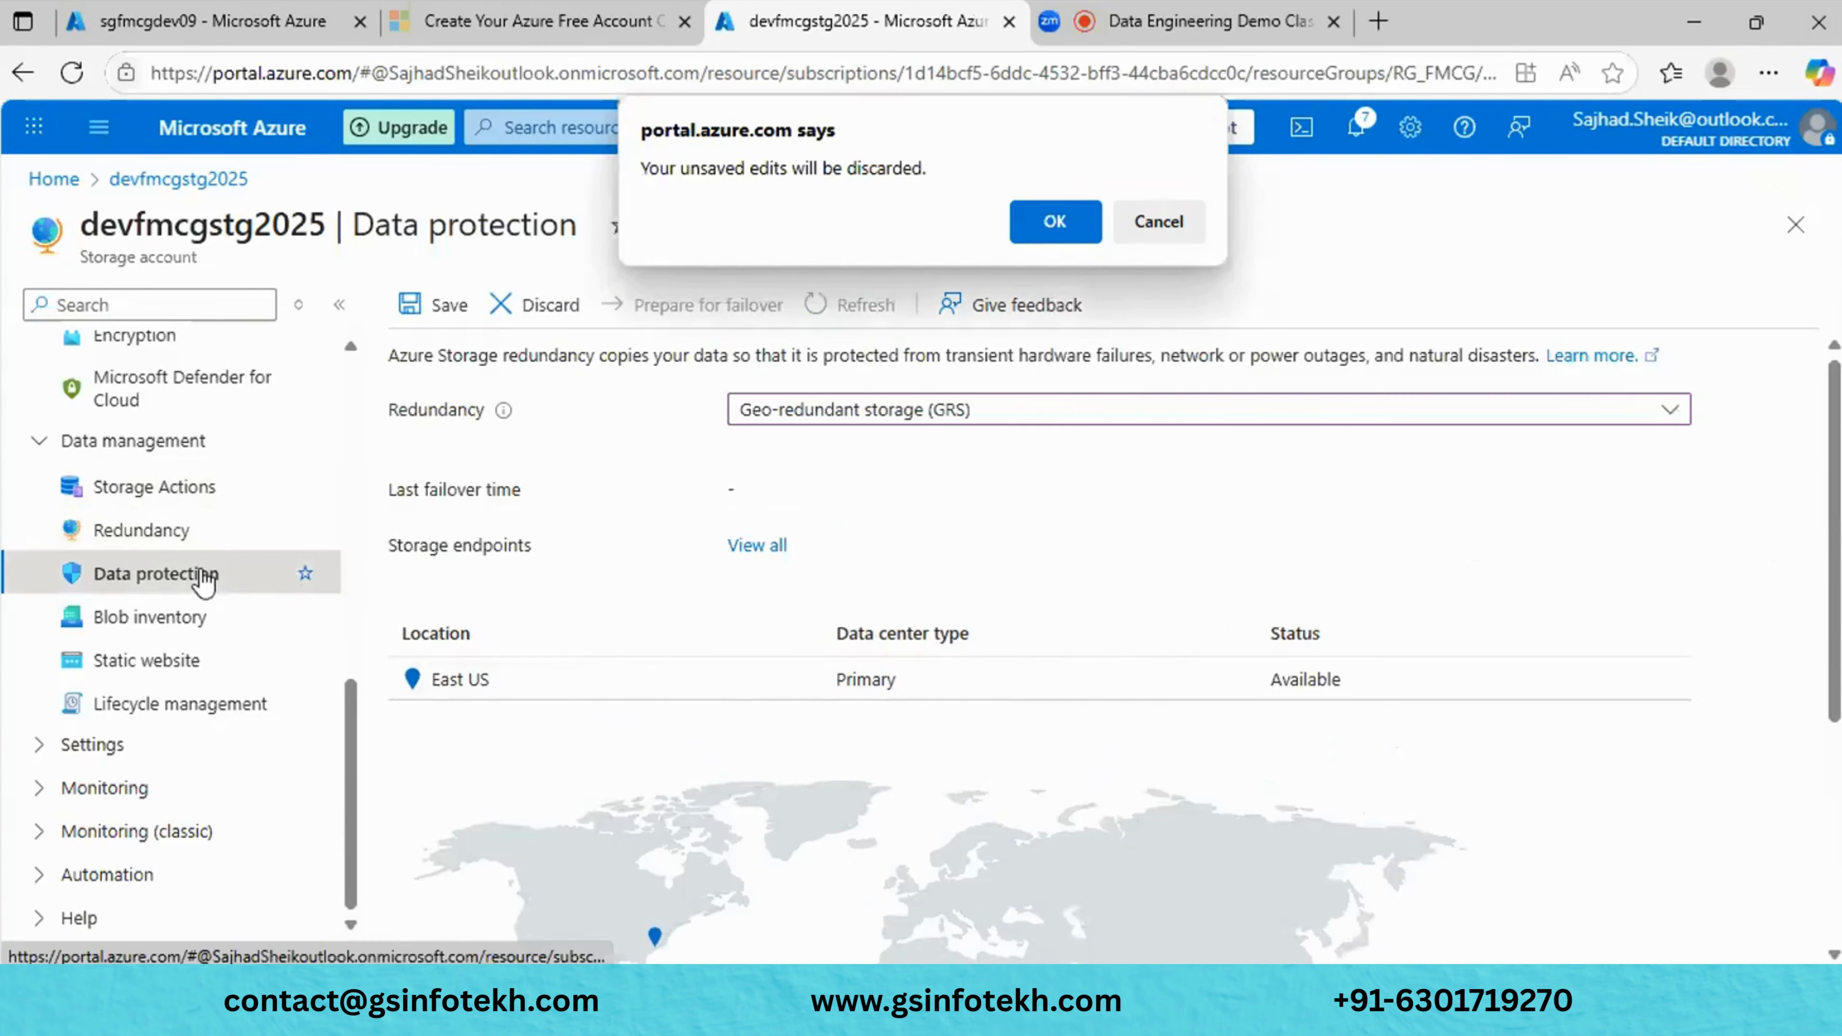
{"action": "left_click", "coordinate": [1055, 223]}
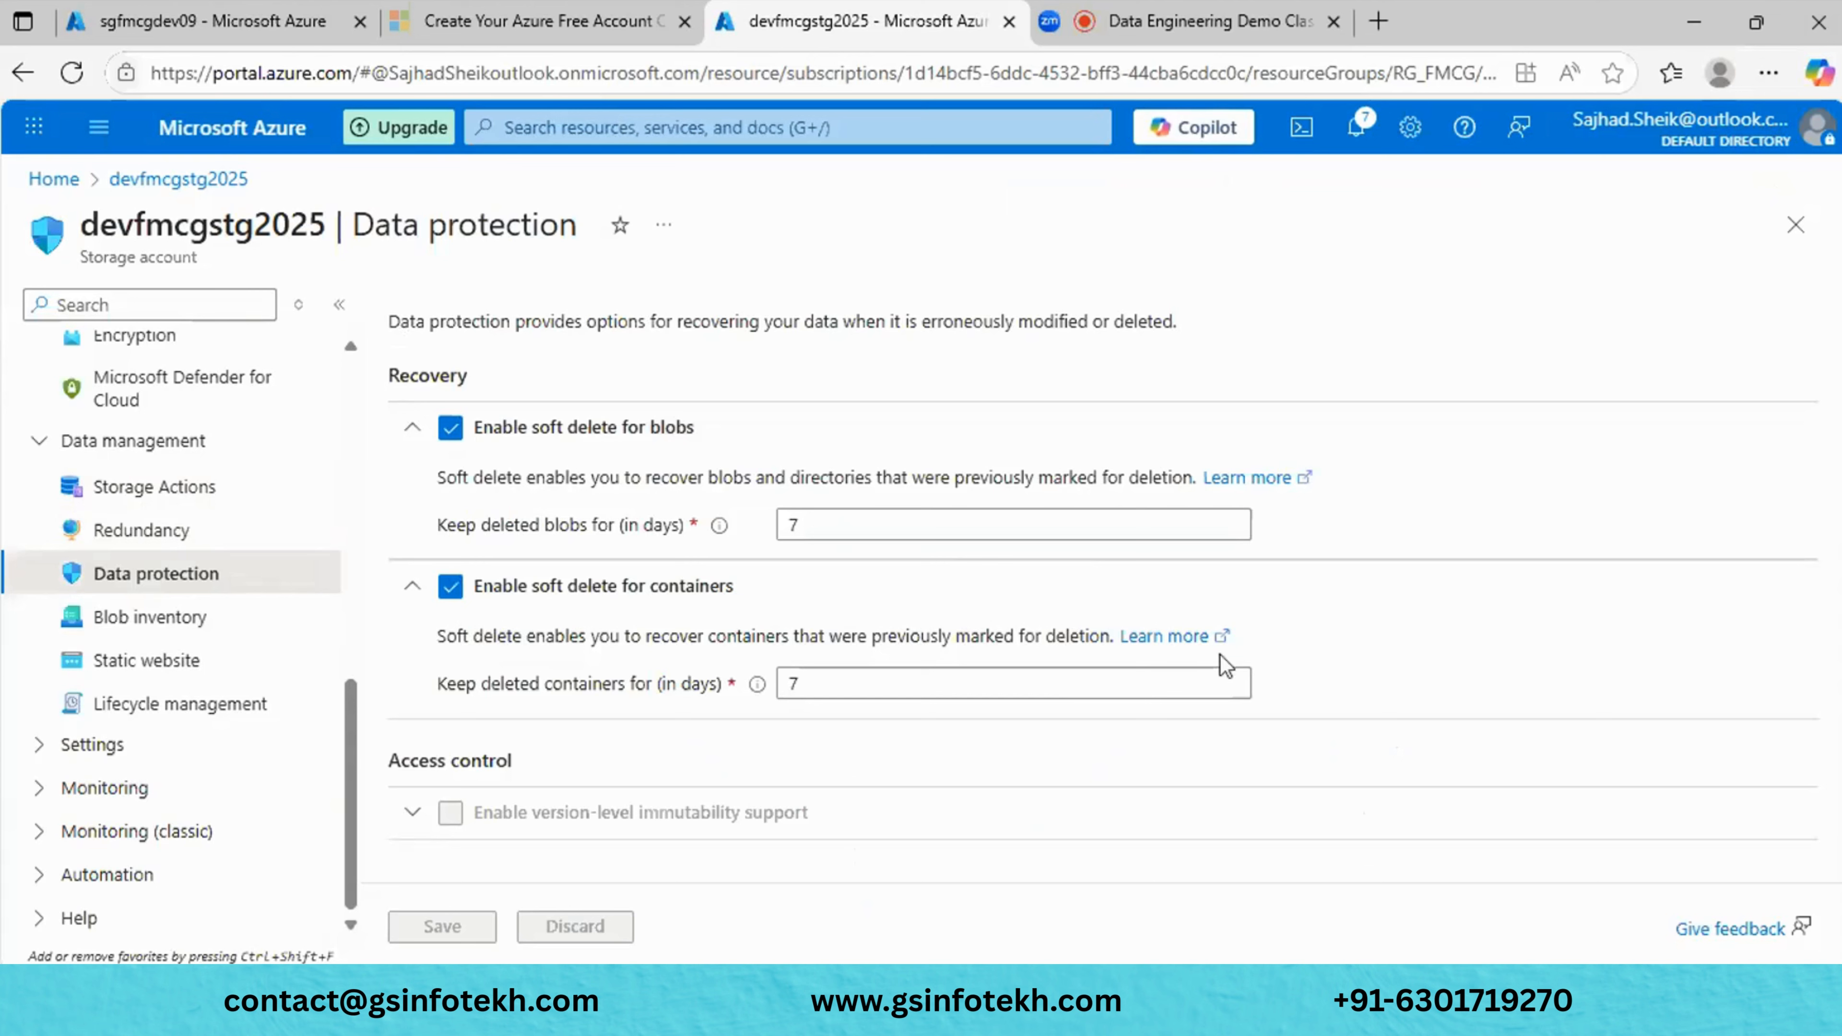
{"action": "left_click", "coordinate": [152, 621]}
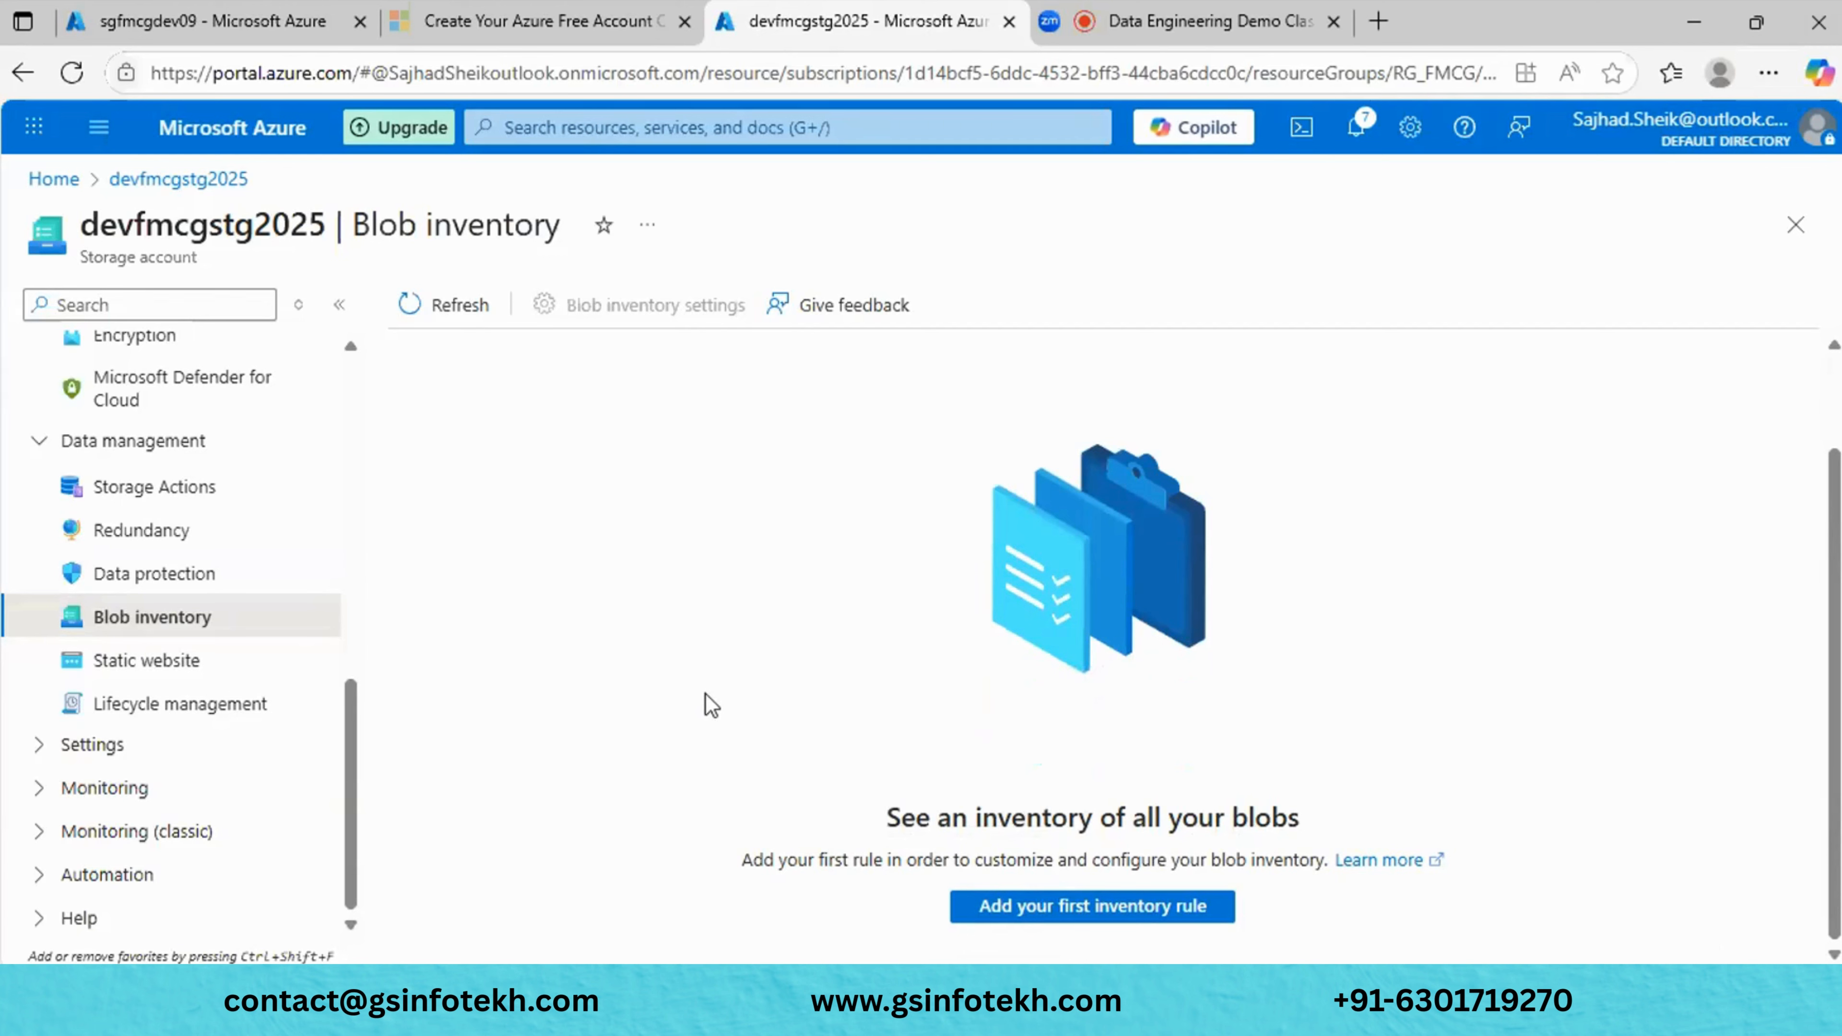
Enable the static website with index document name html and error document path xml, and save the settings.
{"action": "left_click", "coordinate": [169, 673]}
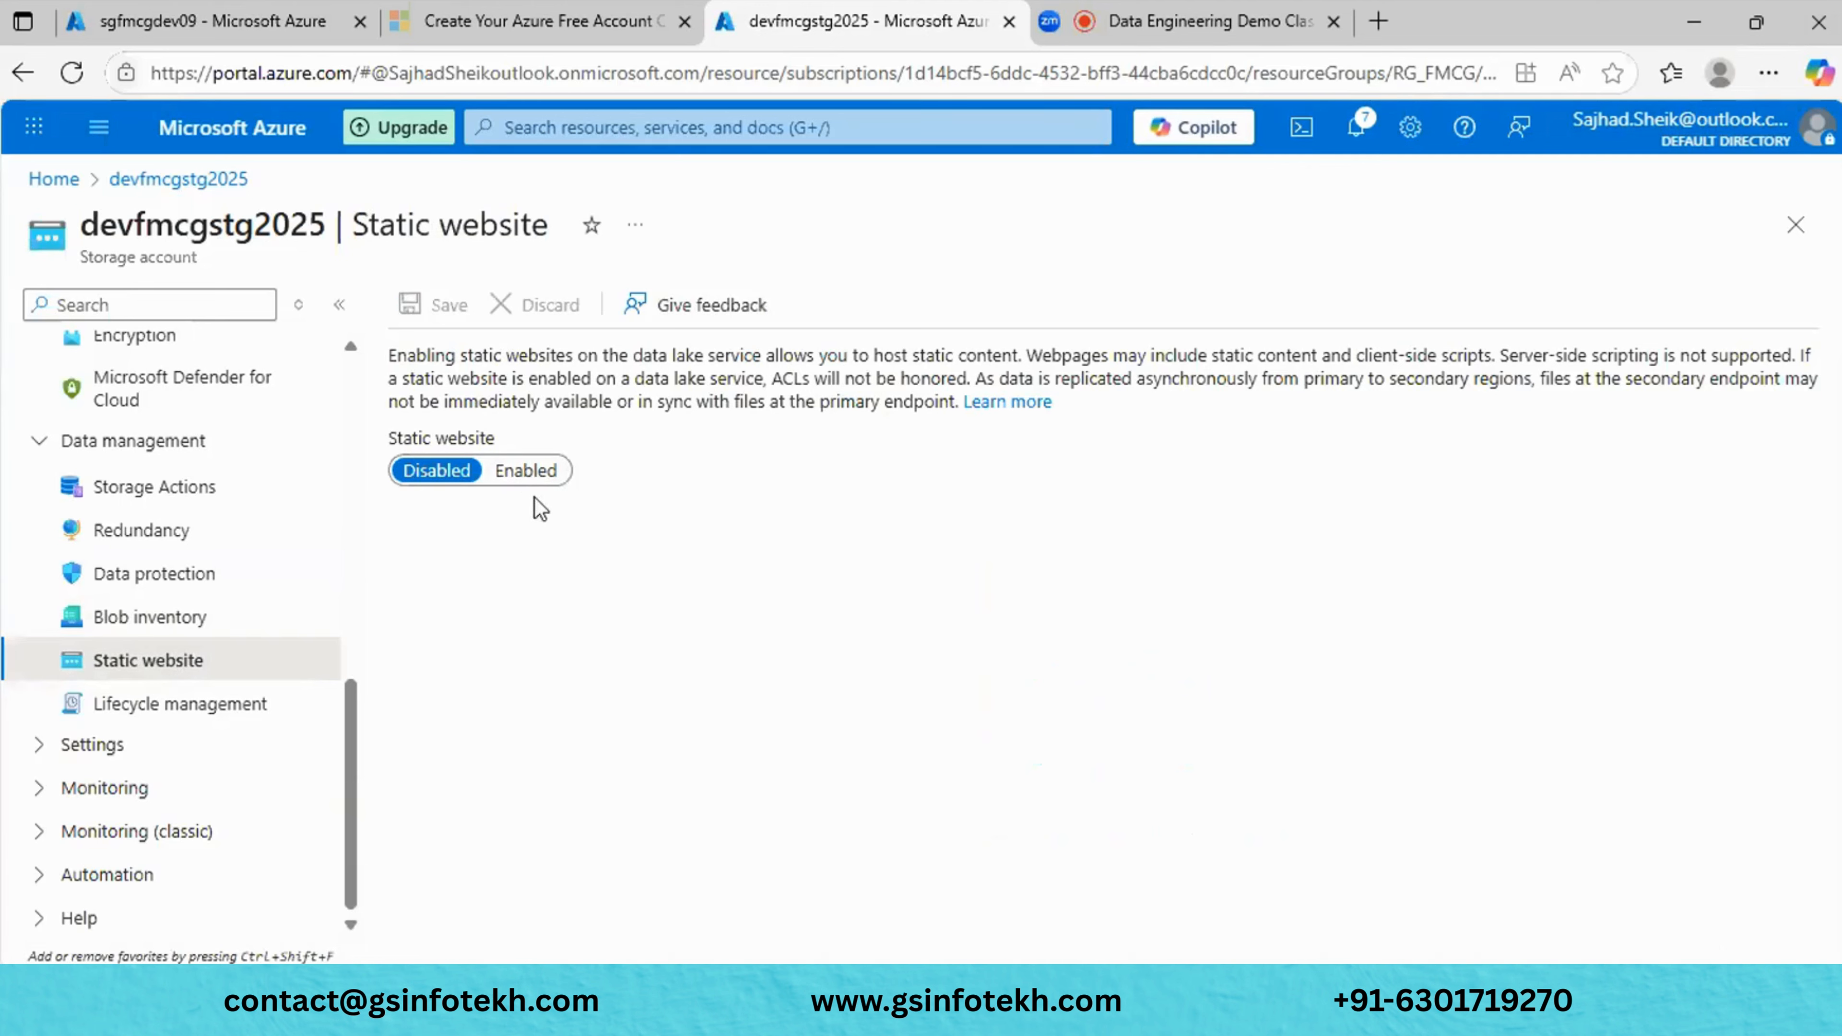
{"action": "left_click", "coordinate": [532, 479]}
{"action": "left_click", "coordinate": [606, 669]}
{"action": "type", "text": "h"}
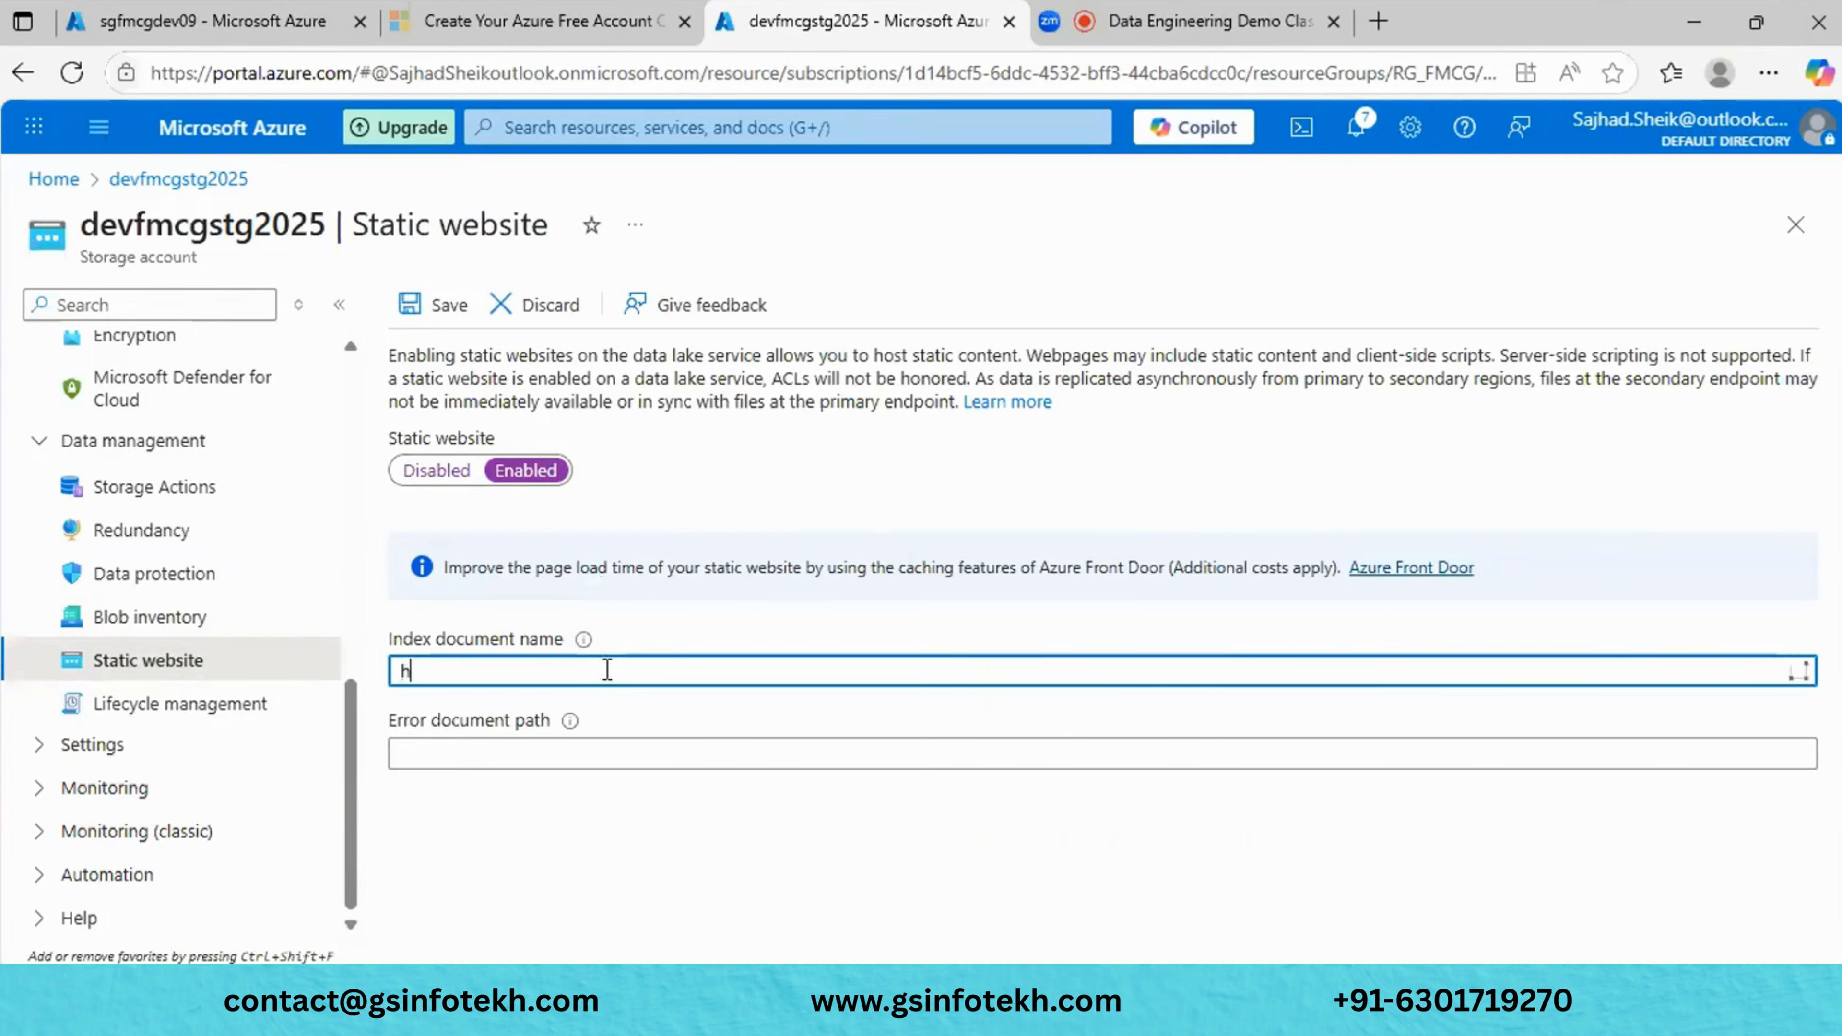
{"action": "type", "text": "tml"}
{"action": "left_click", "coordinate": [585, 755]}
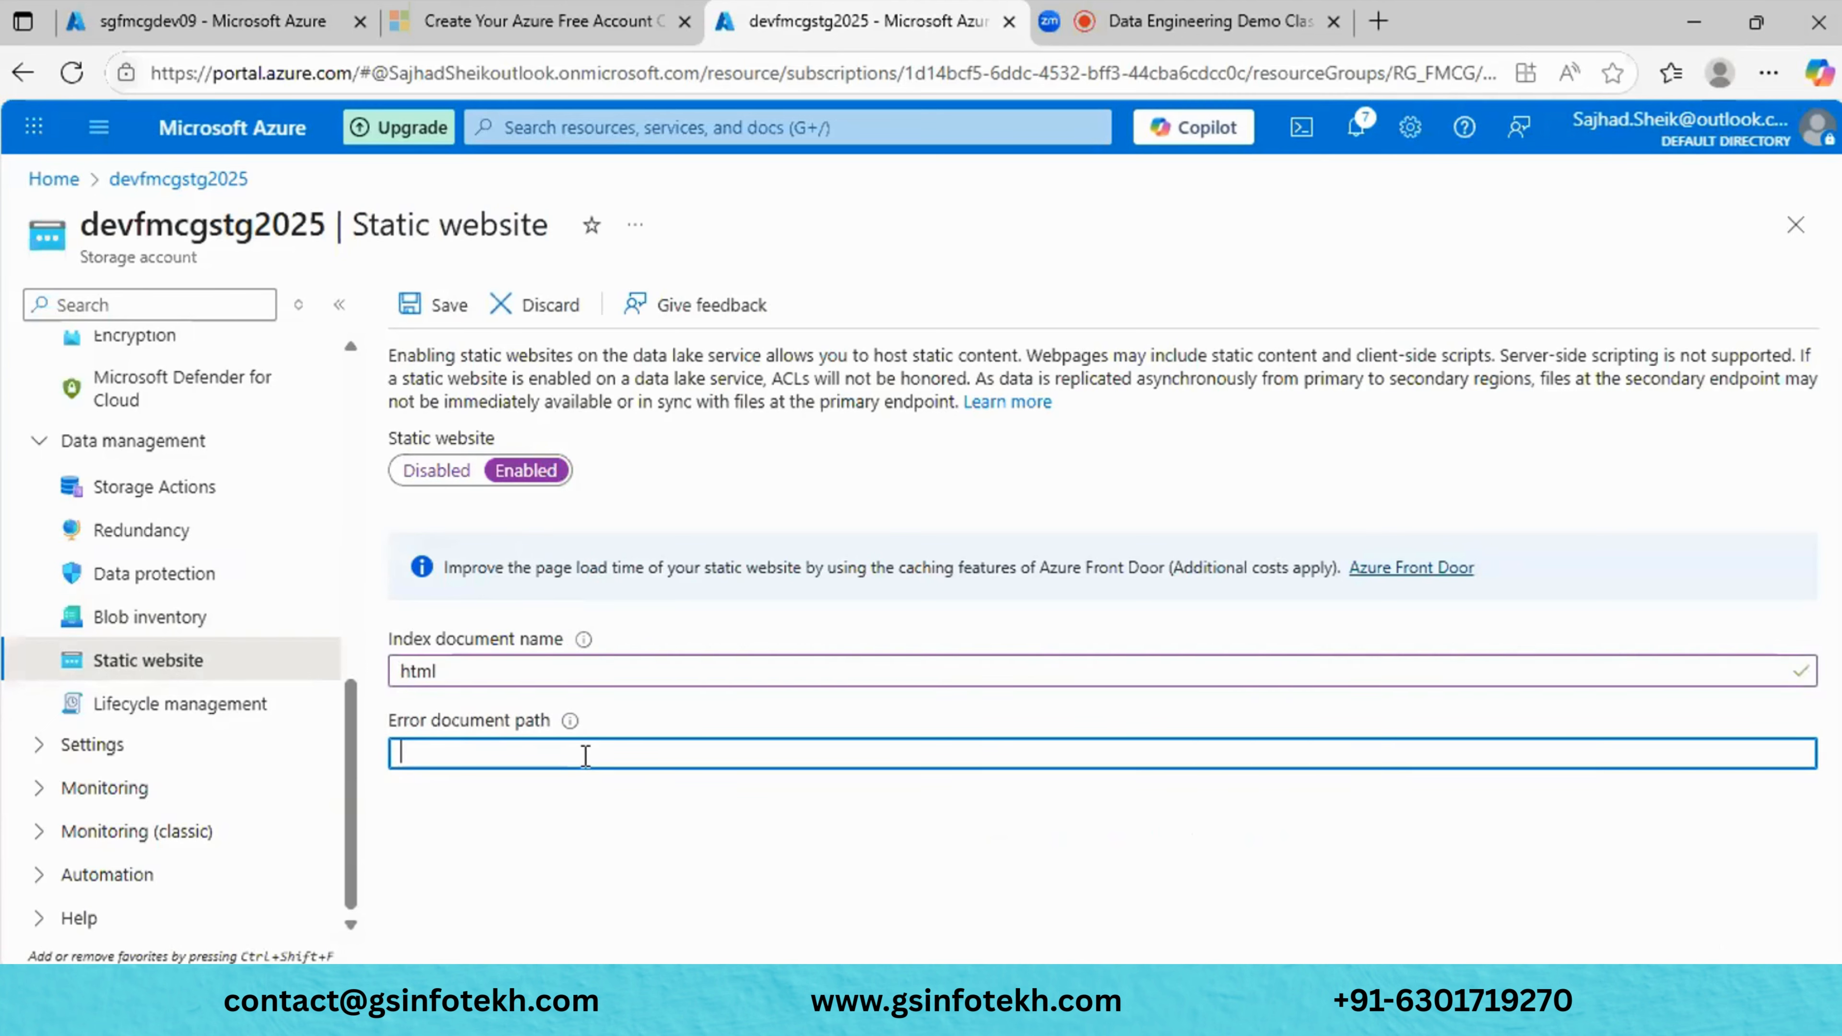
{"action": "type", "text": "xml"}
{"action": "left_click", "coordinate": [446, 301]}
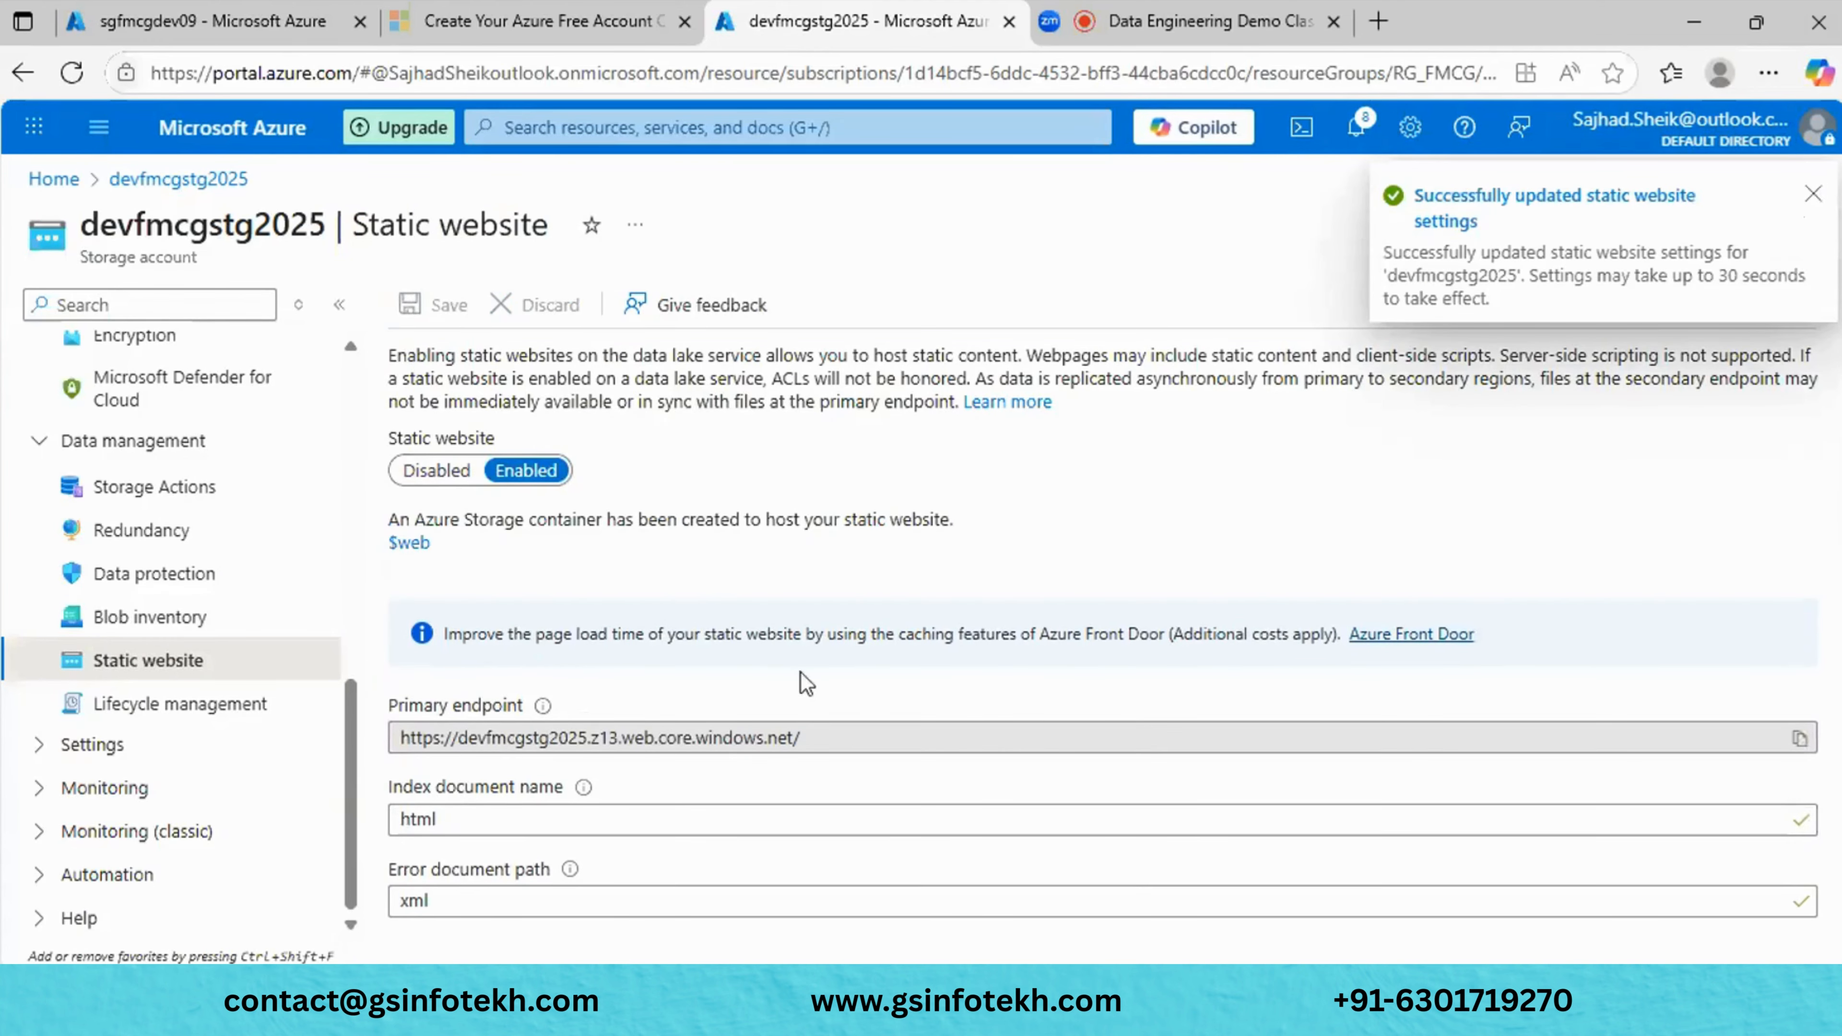
View the storage account's list of containers to check for the static website's $web container.
{"action": "scroll", "coordinate": [88, 507], "scroll_direction": "up", "scroll_amount": 10}
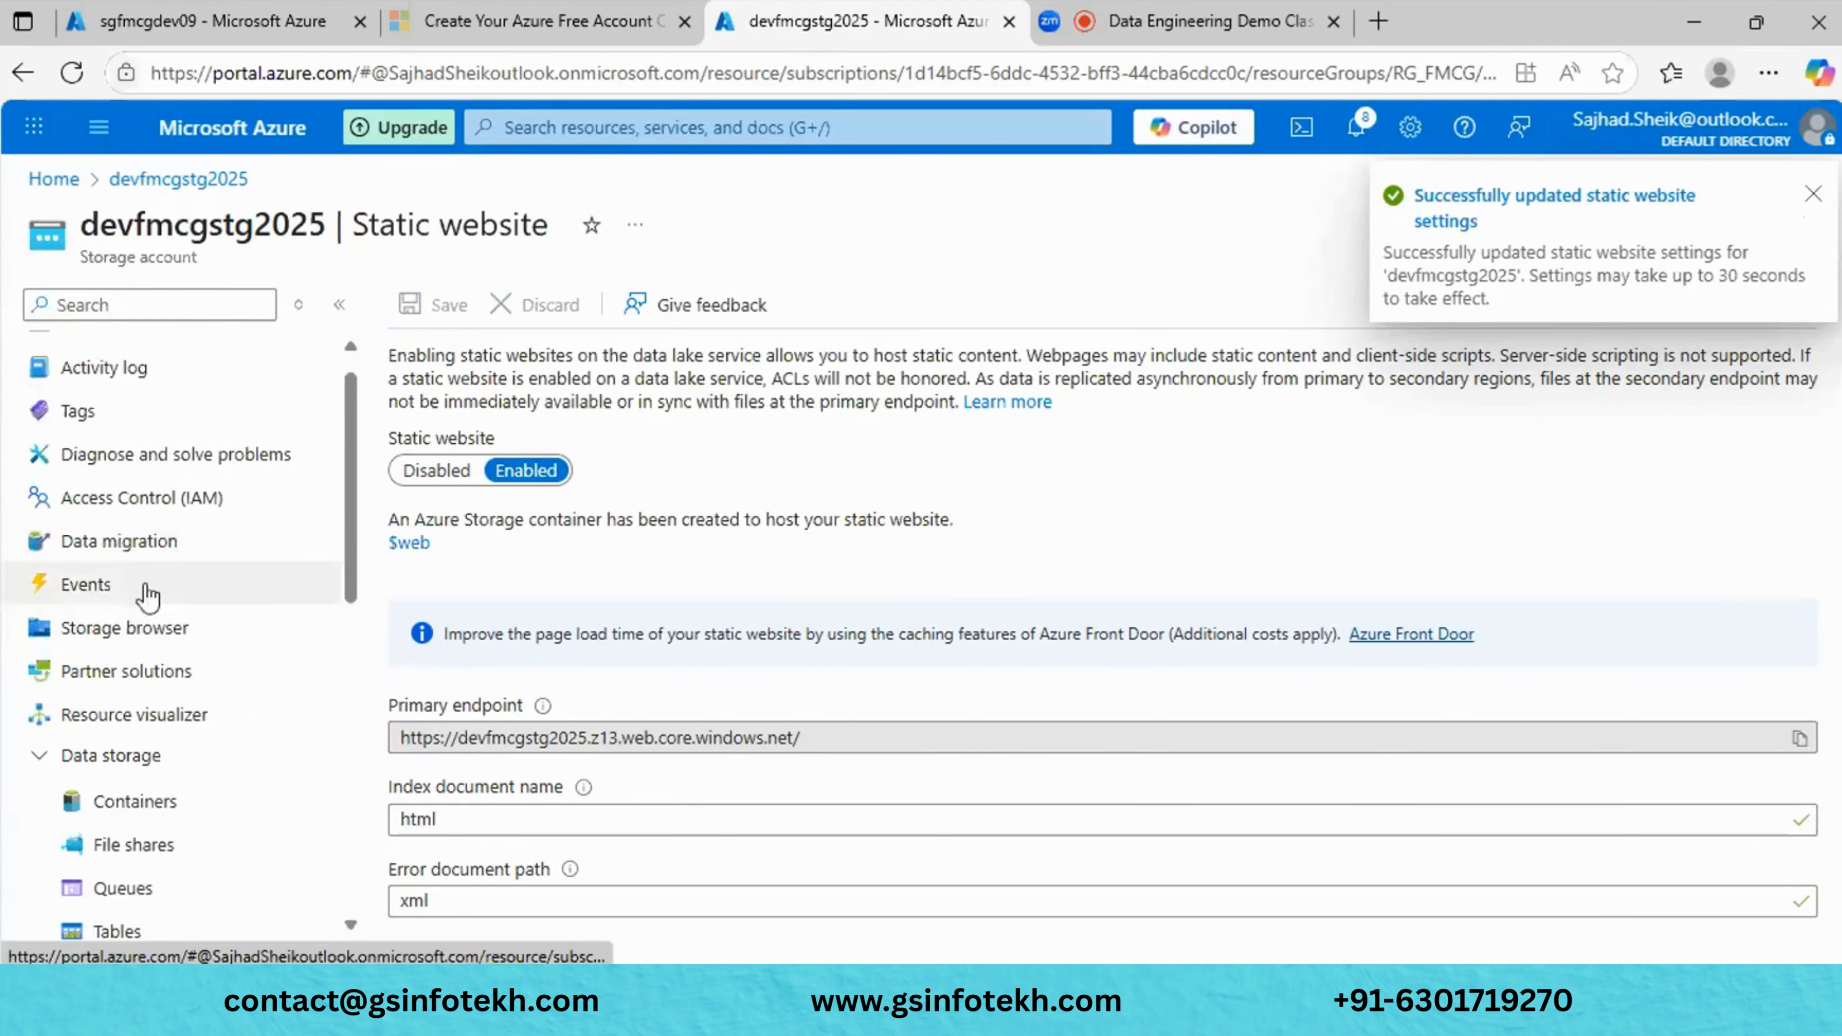
{"action": "scroll", "coordinate": [164, 653], "scroll_direction": "down", "scroll_amount": 2}
{"action": "left_click", "coordinate": [177, 671]}
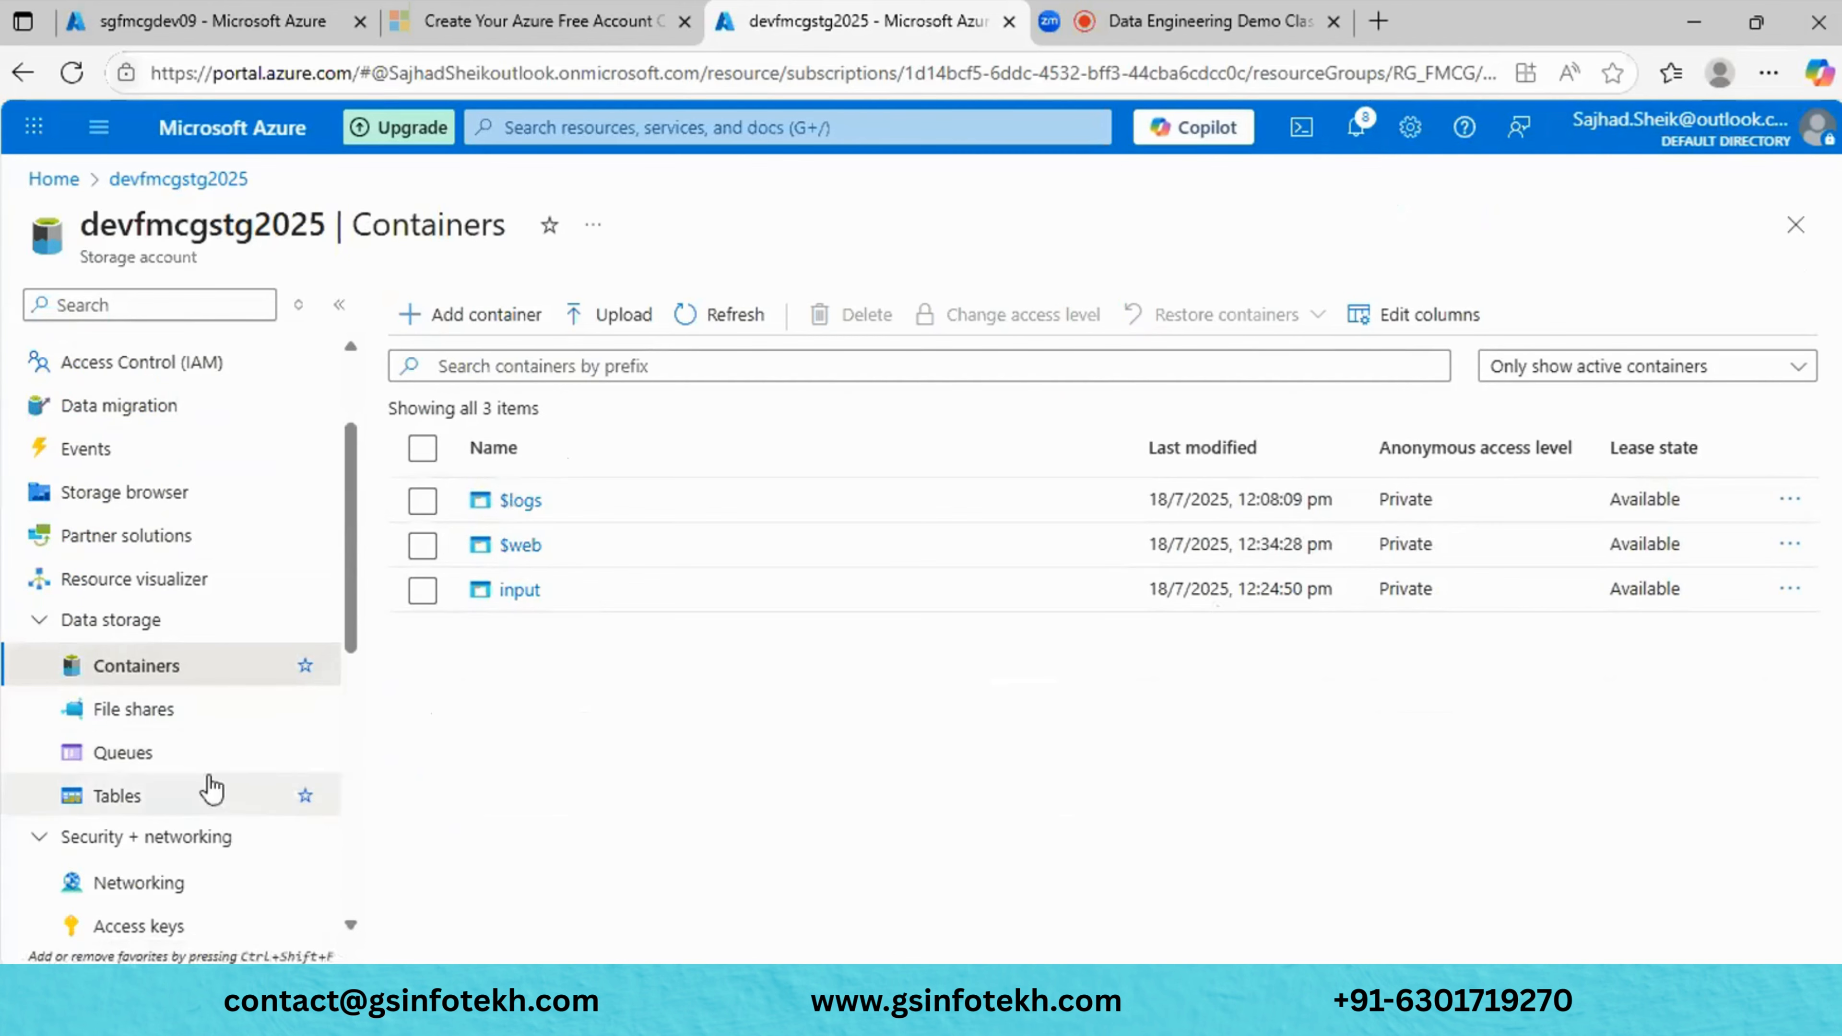
Examine the storage account's configuration settings, including secure transfer, key access, minimum TLS version and default blob access tier.
{"action": "scroll", "coordinate": [205, 784], "scroll_direction": "down", "scroll_amount": 6}
{"action": "scroll", "coordinate": [187, 697], "scroll_direction": "down", "scroll_amount": 2}
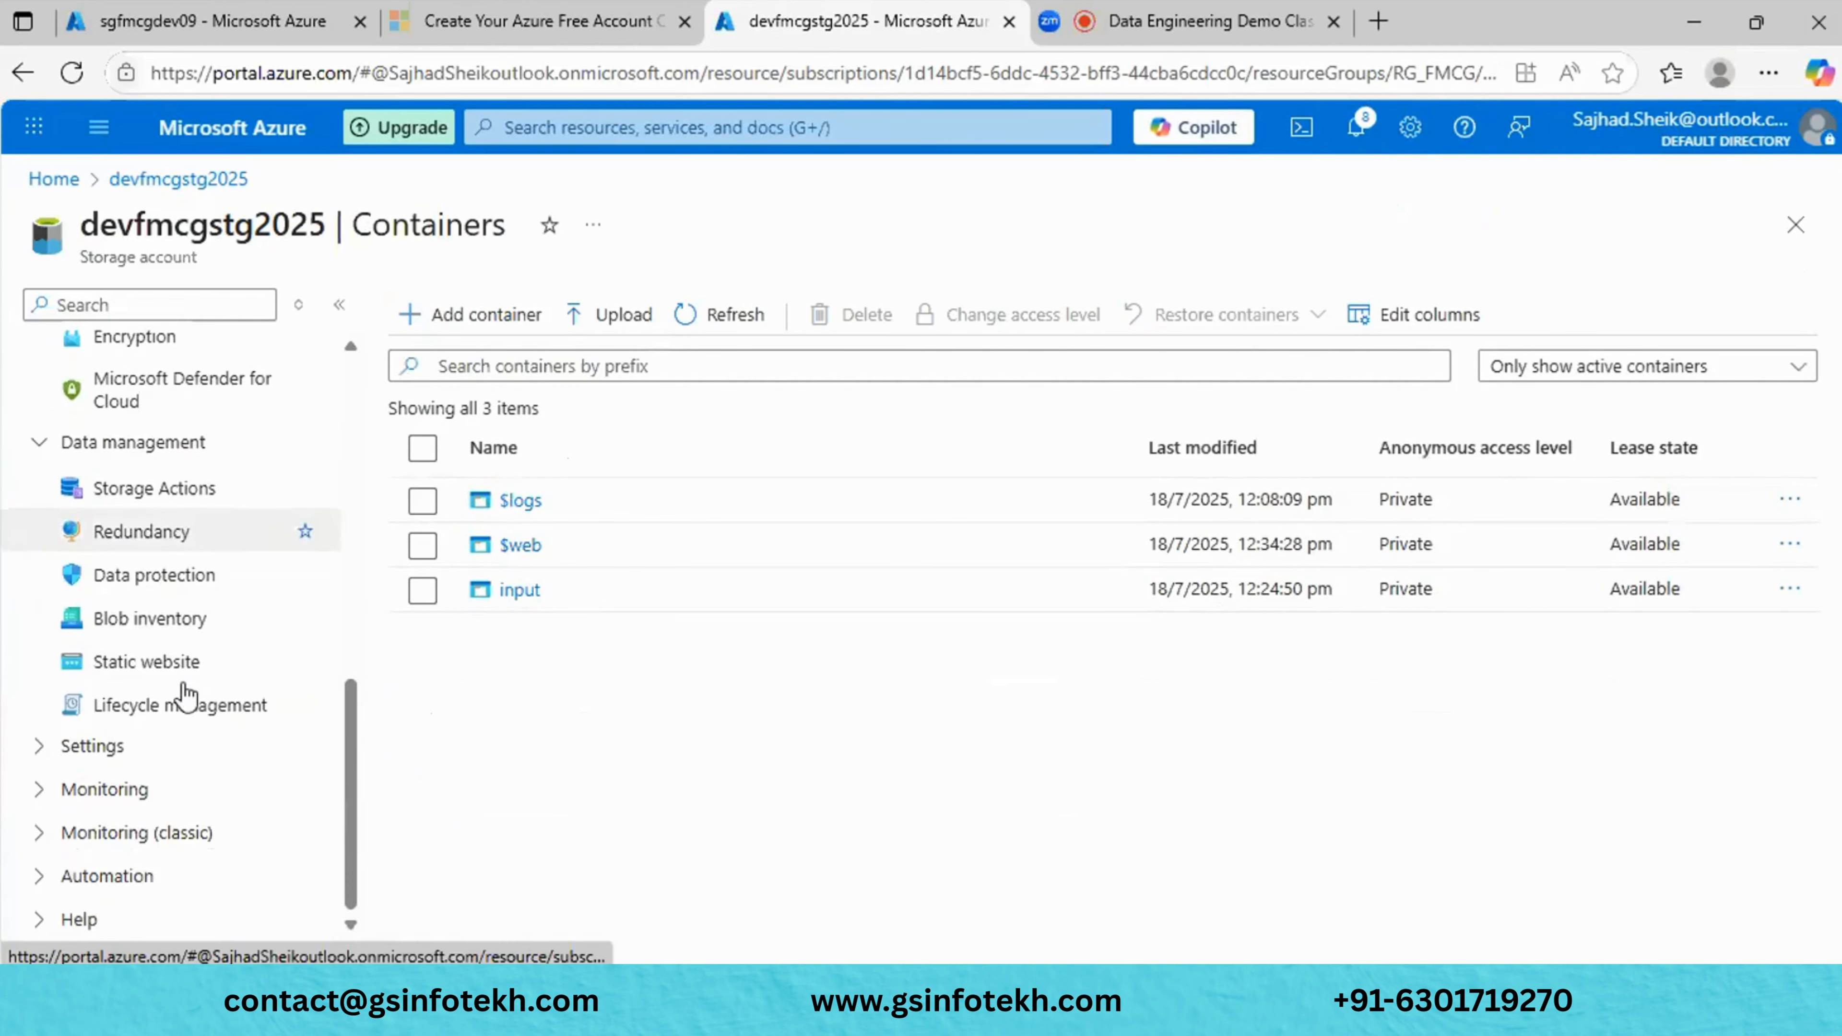
{"action": "left_click", "coordinate": [180, 757]}
{"action": "scroll", "coordinate": [218, 617], "scroll_direction": "down", "scroll_amount": 5}
{"action": "left_click", "coordinate": [242, 521]}
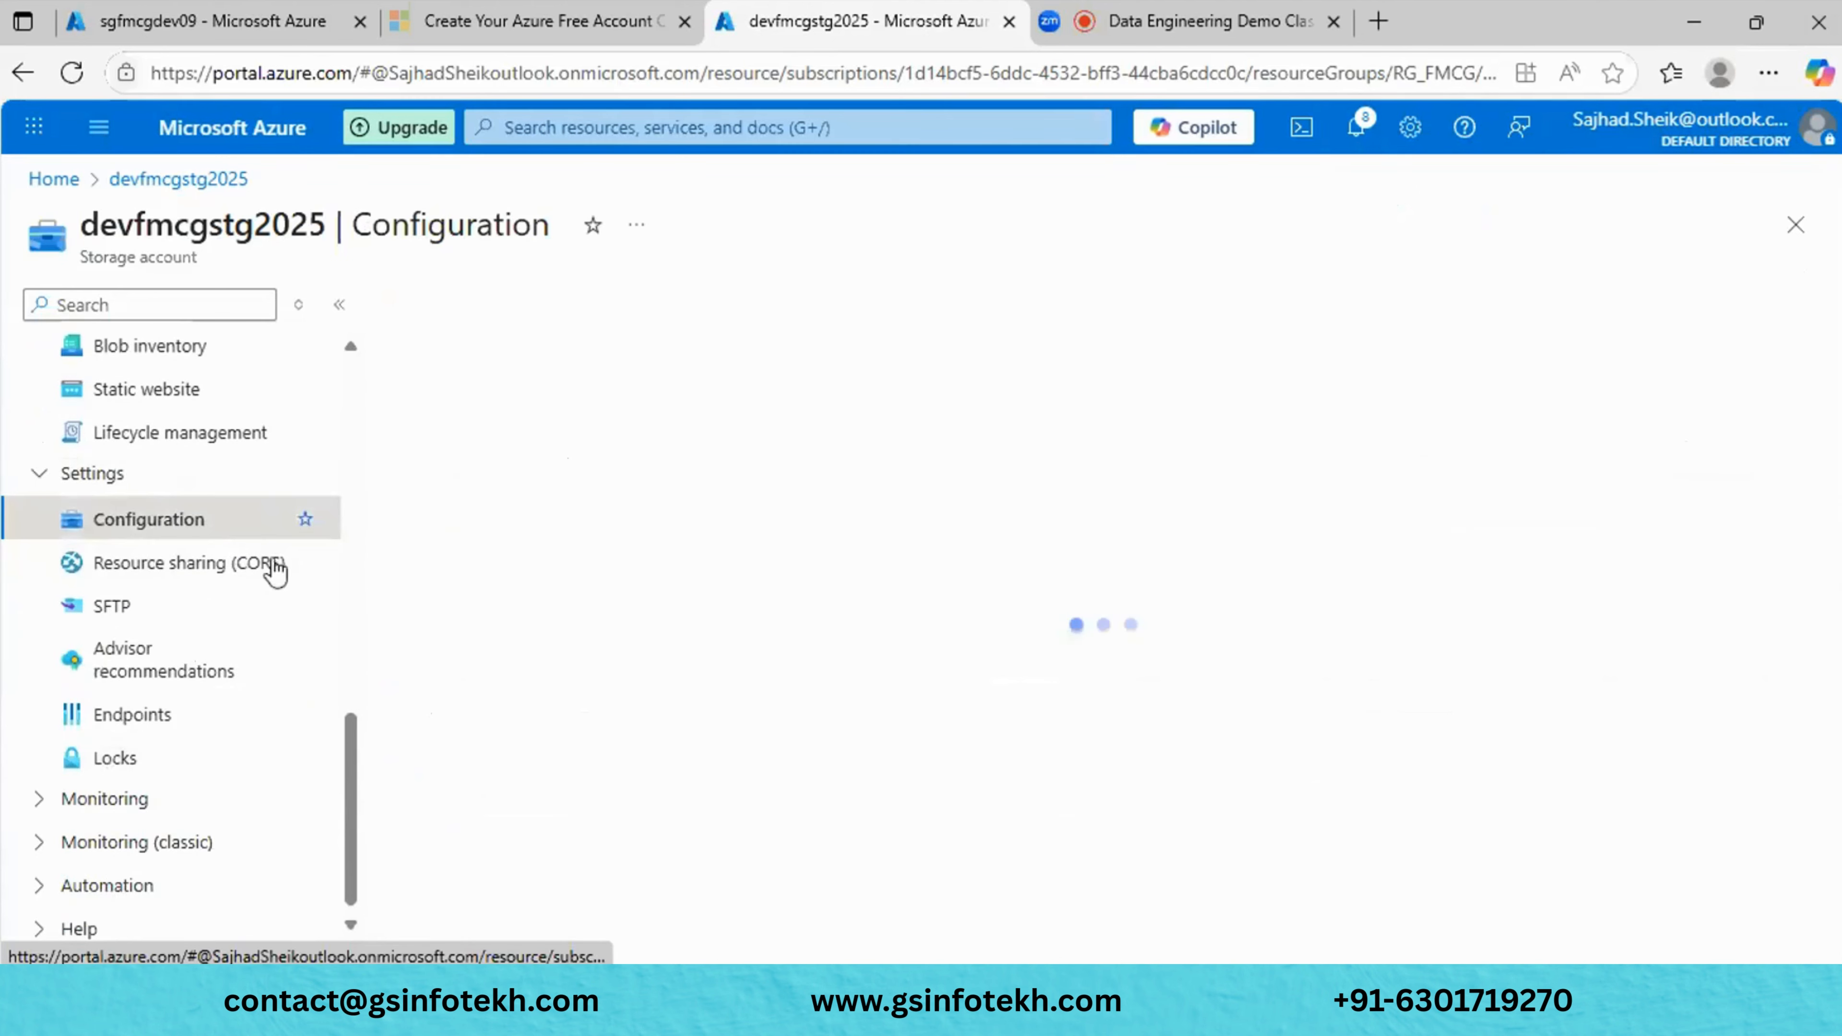
{"action": "scroll", "coordinate": [740, 724], "scroll_direction": "down", "scroll_amount": 5}
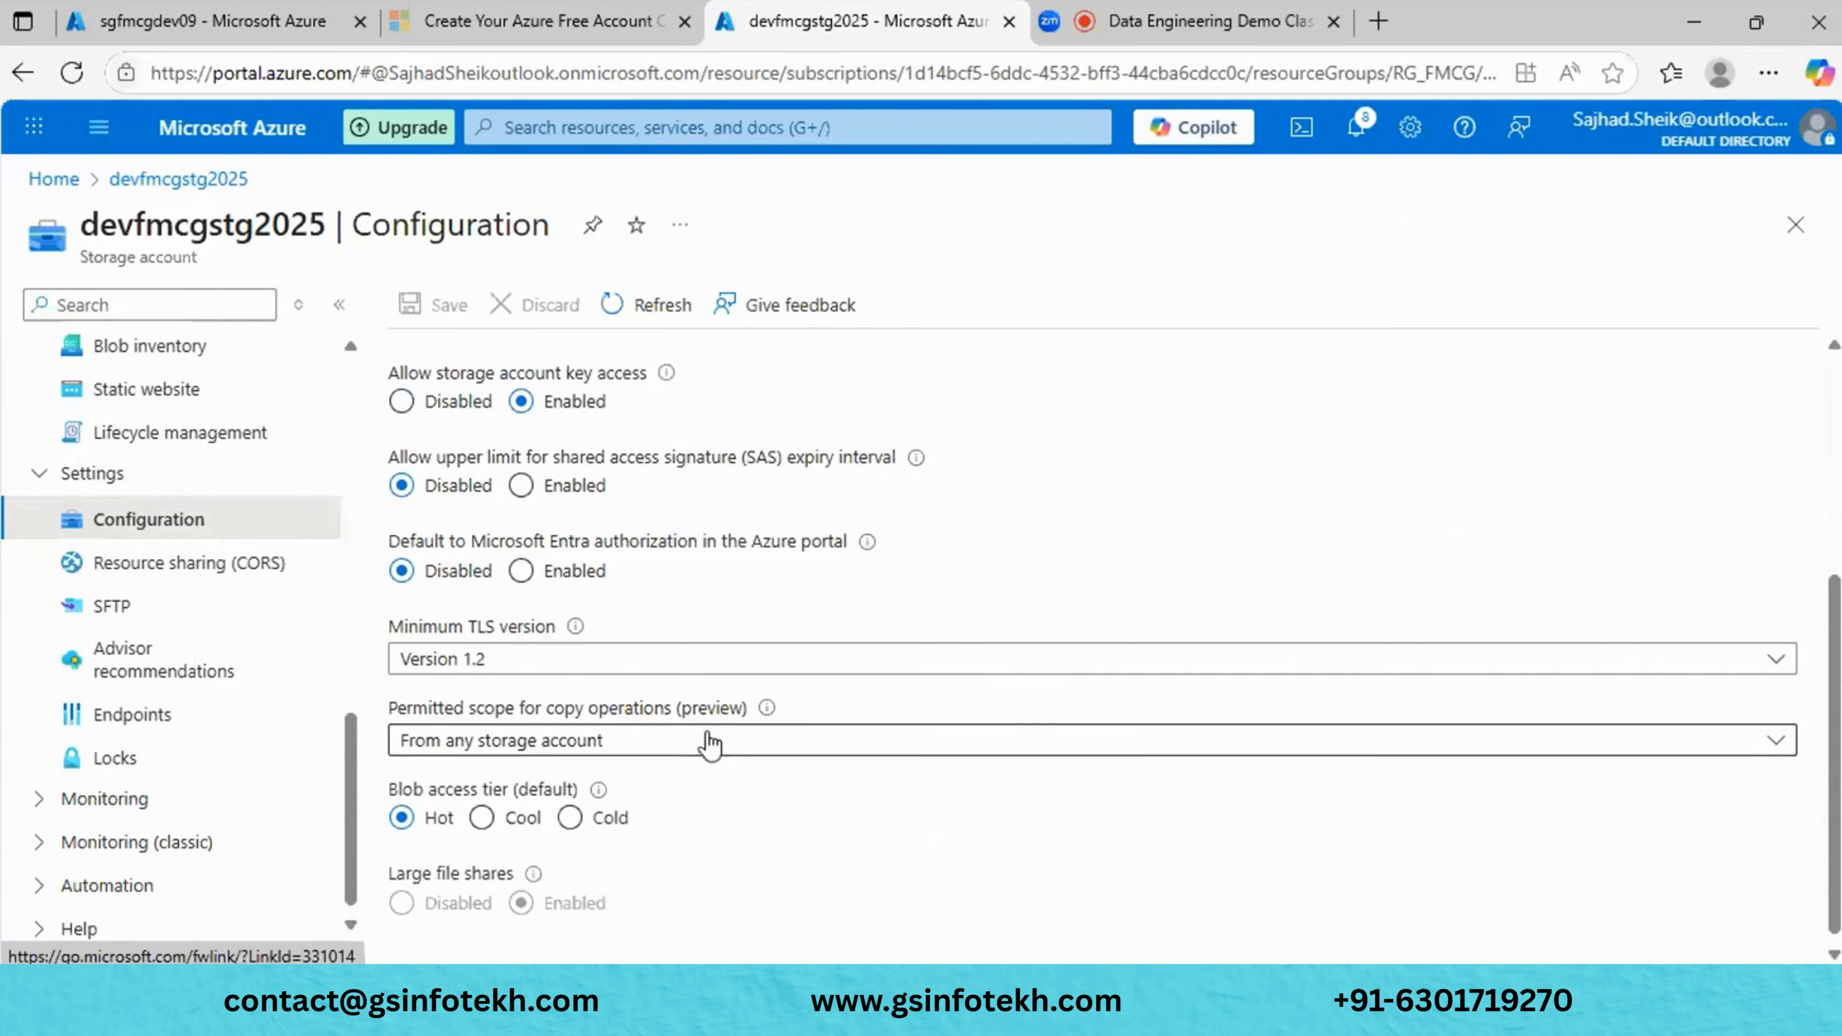
{"action": "scroll", "coordinate": [711, 740], "scroll_direction": "up", "scroll_amount": 2}
{"action": "scroll", "coordinate": [711, 740], "scroll_direction": "up", "scroll_amount": 3}
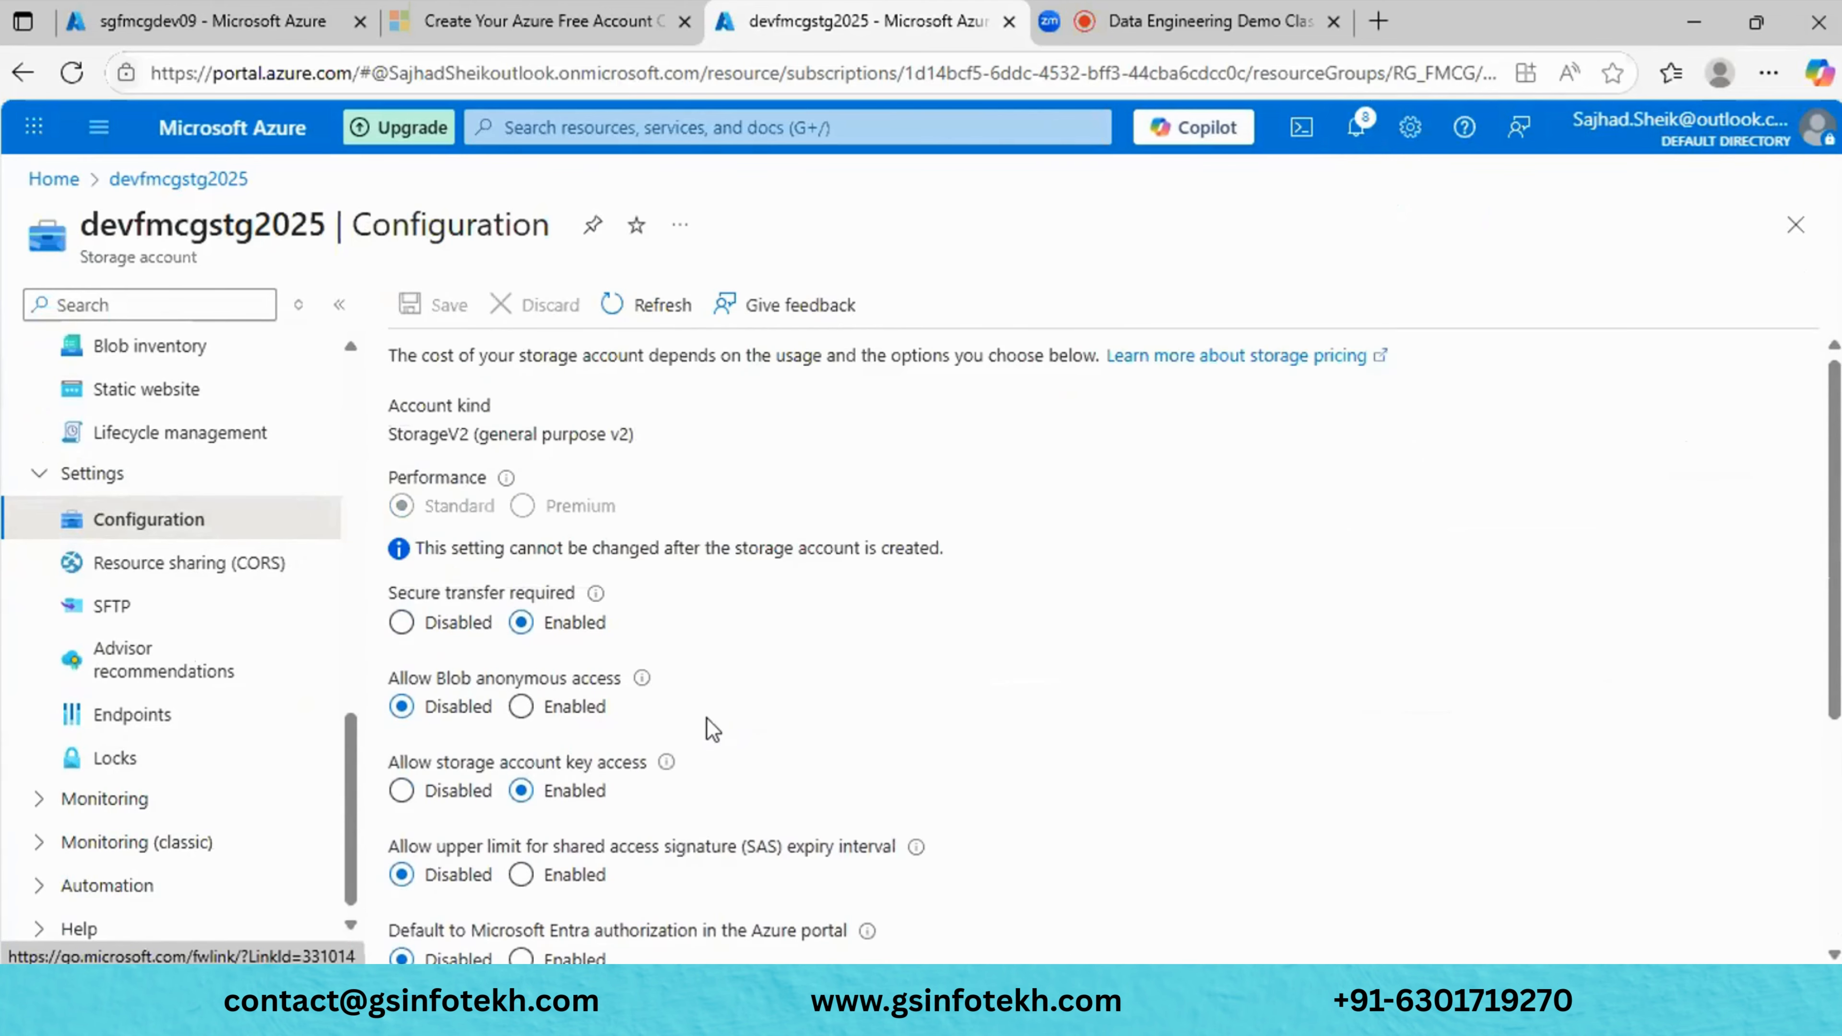
Enable blob anonymous access in the storage account's configuration and save the change.
{"action": "left_click", "coordinate": [521, 706]}
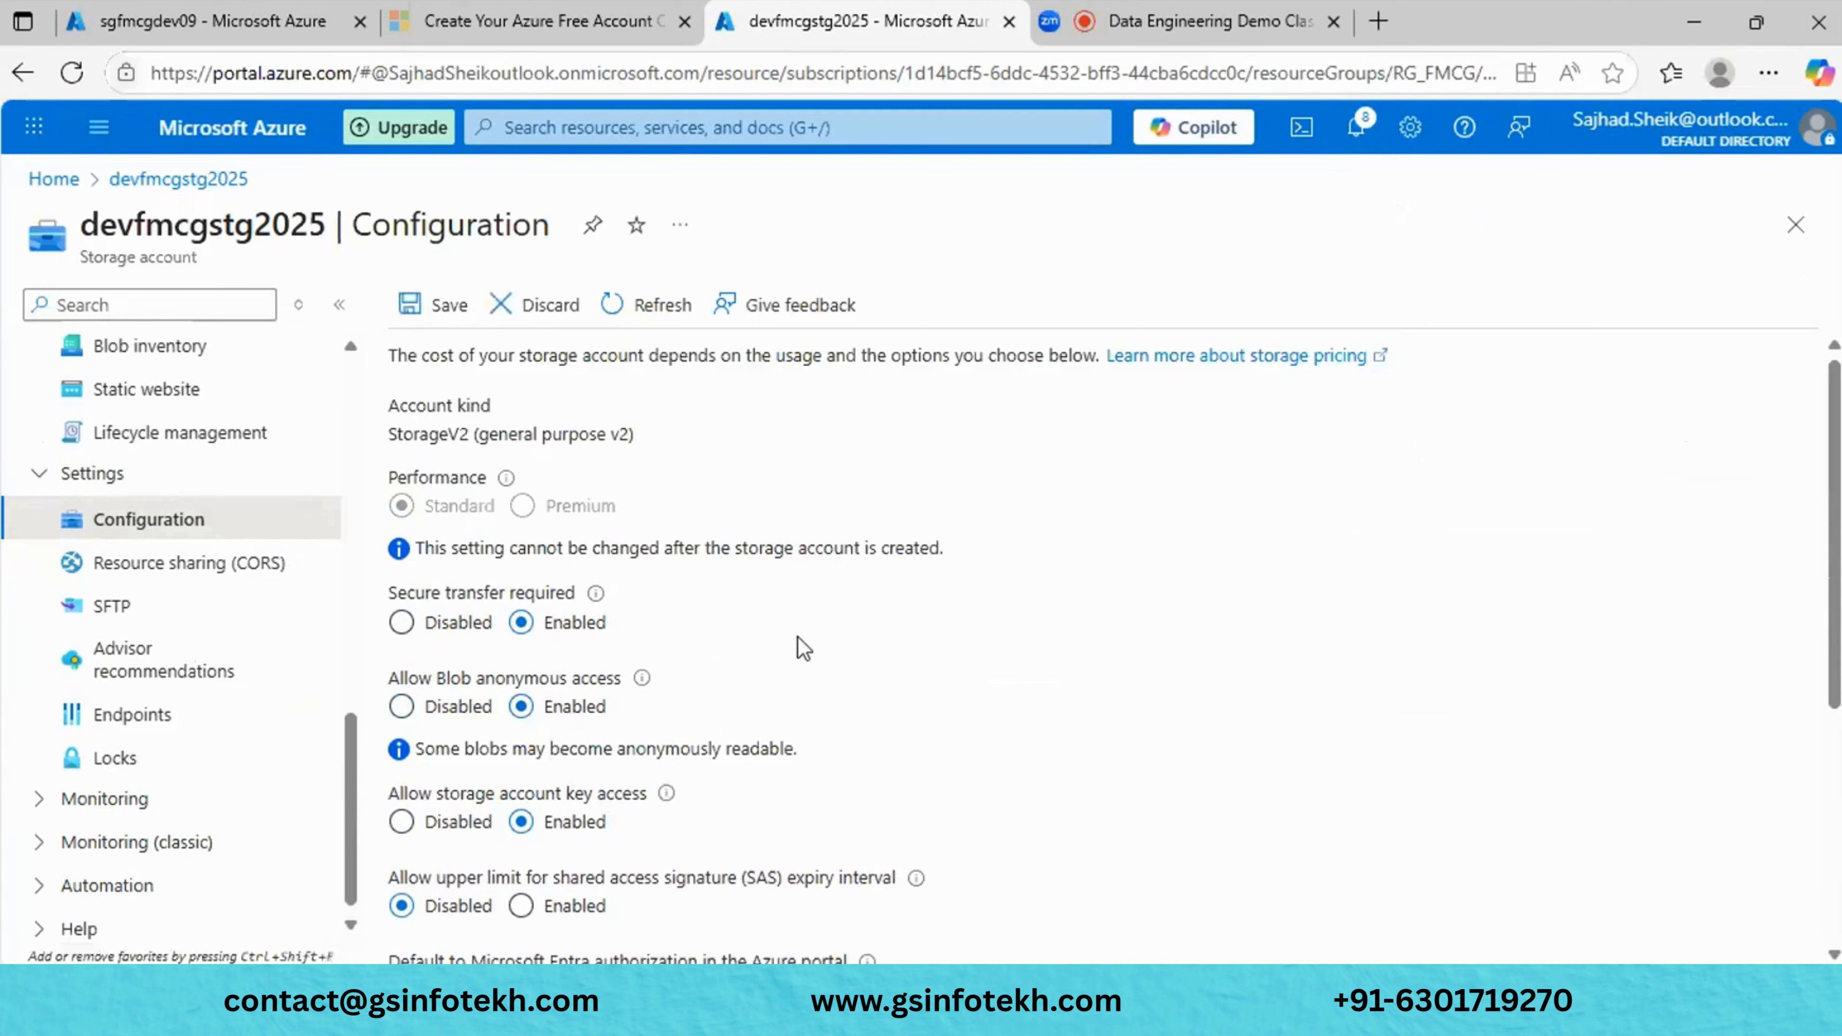
{"action": "scroll", "coordinate": [658, 602], "scroll_direction": "down", "scroll_amount": 5}
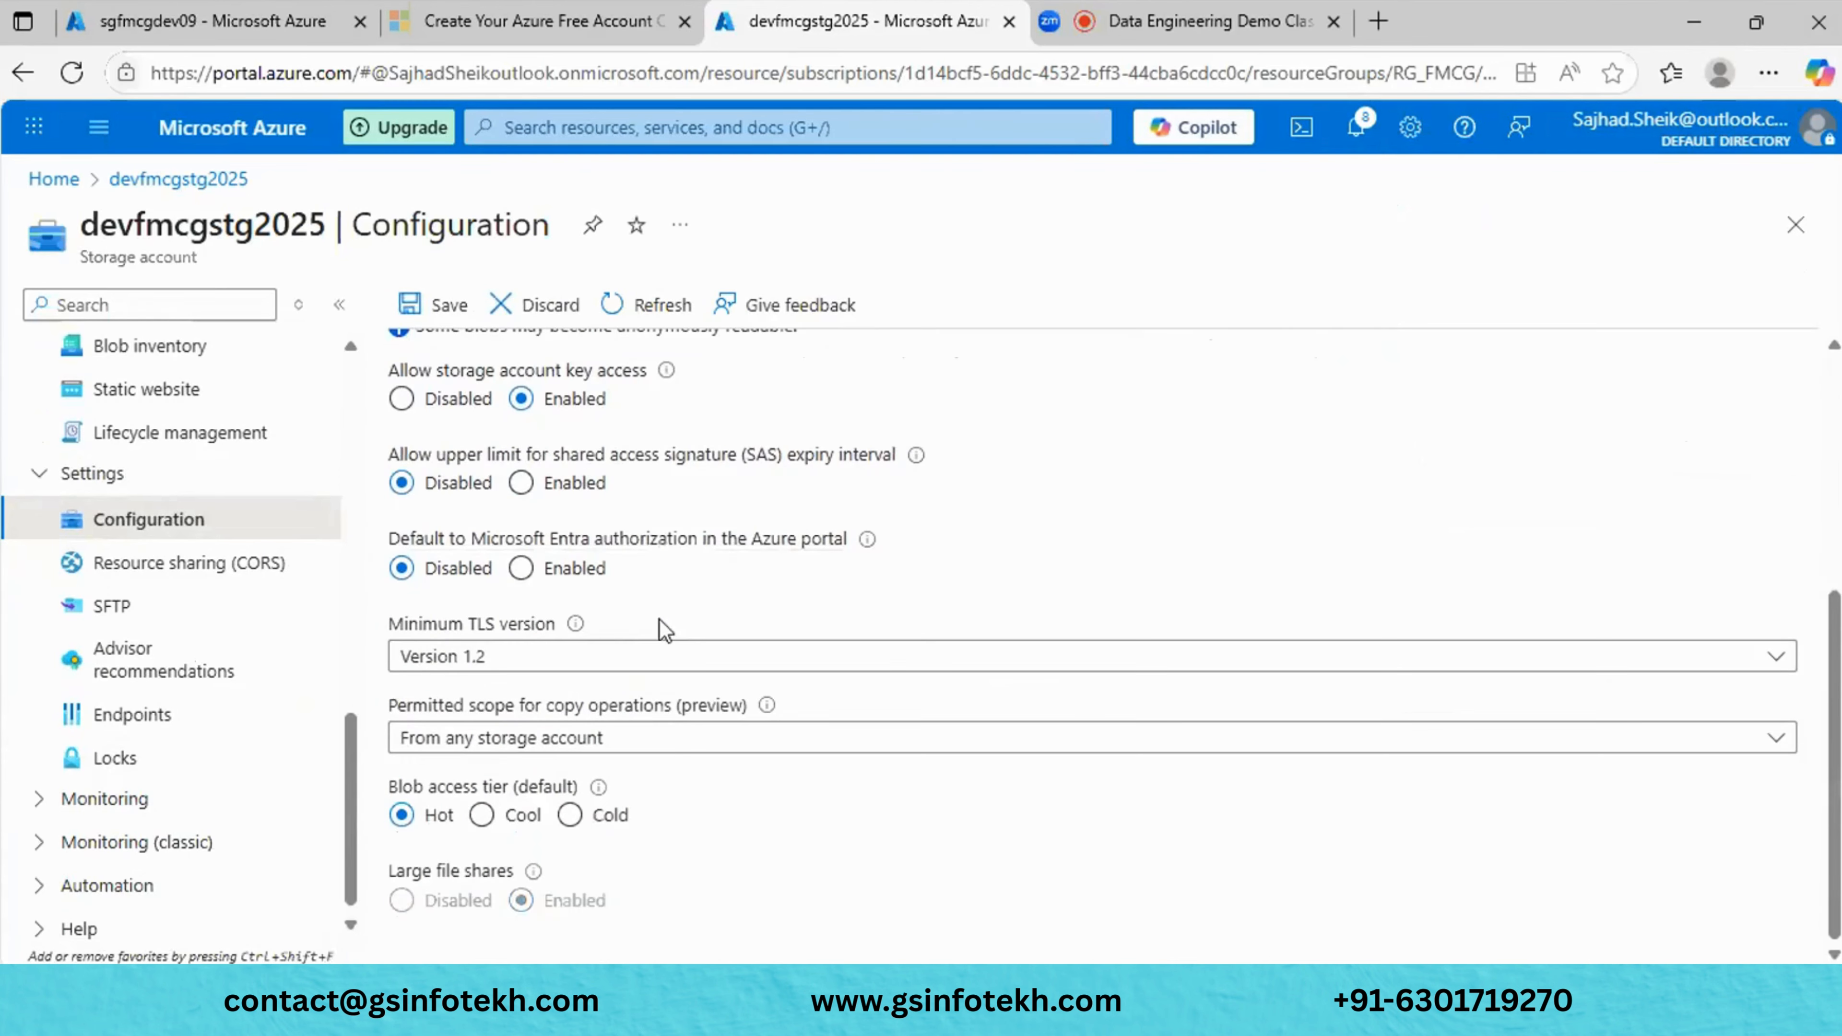
{"action": "left_click", "coordinate": [449, 307]}
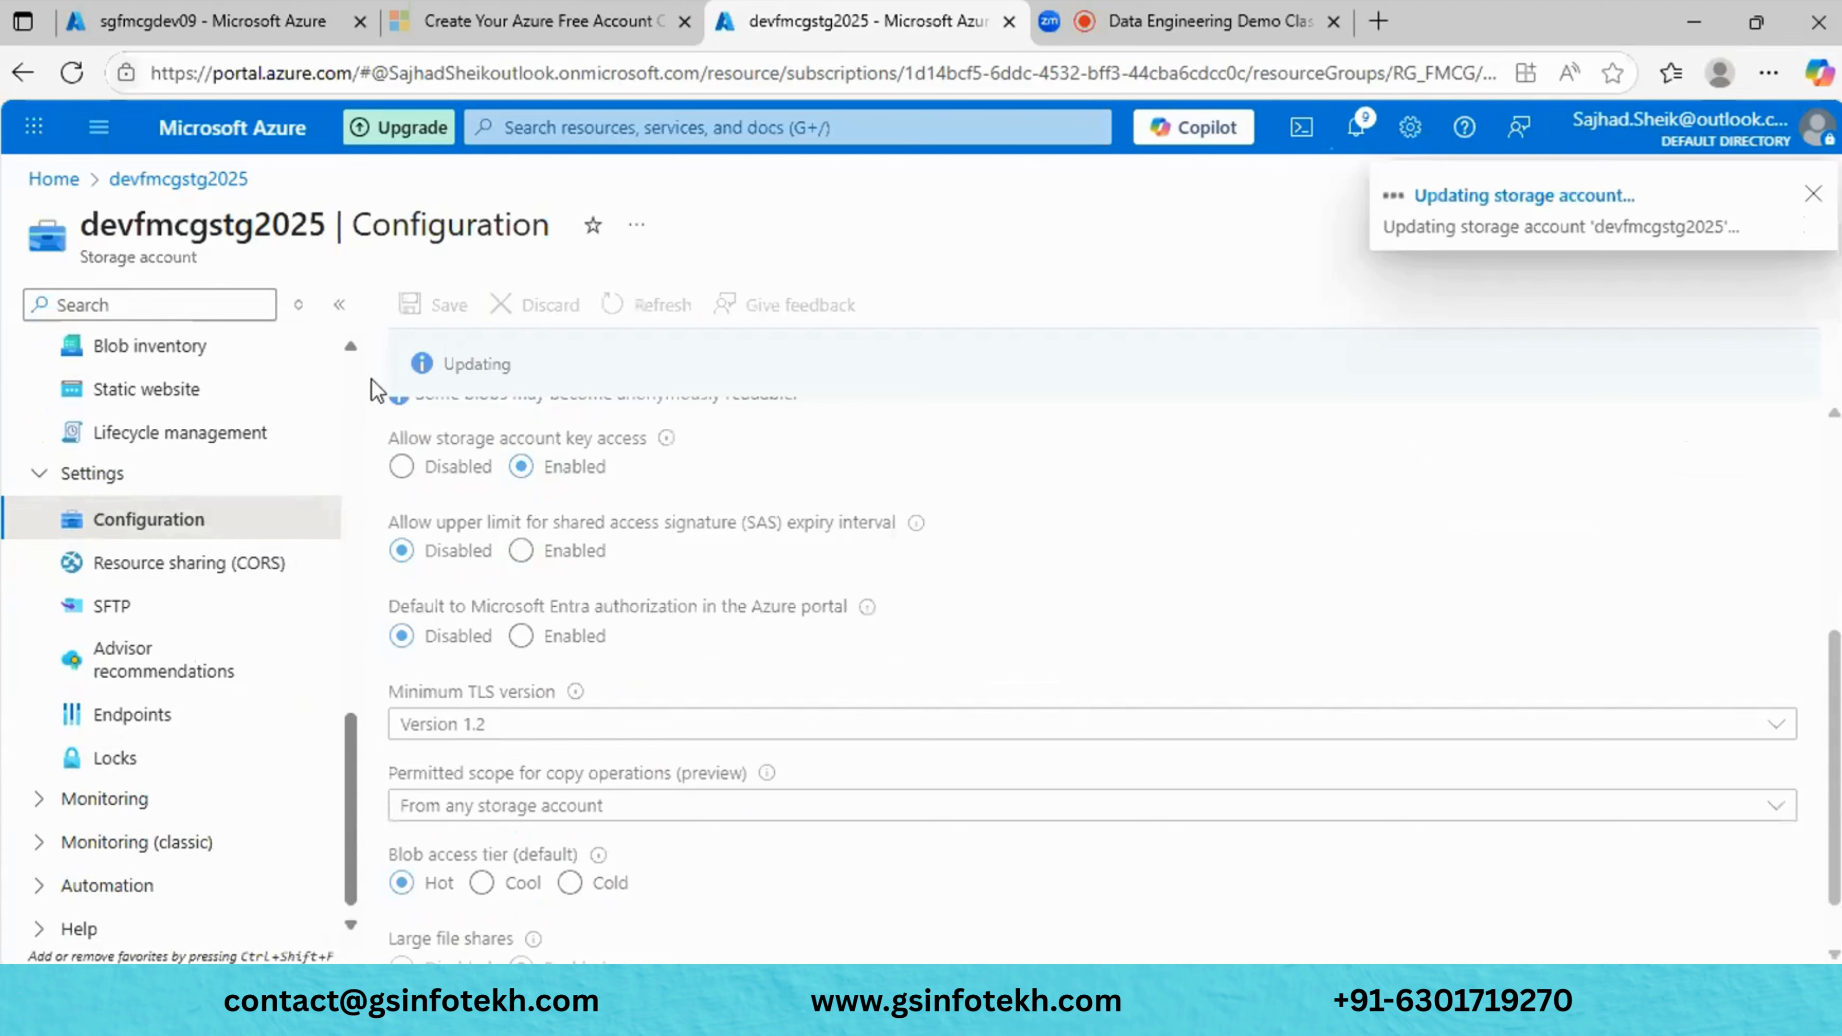
{"action": "left_click", "coordinate": [1813, 193]}
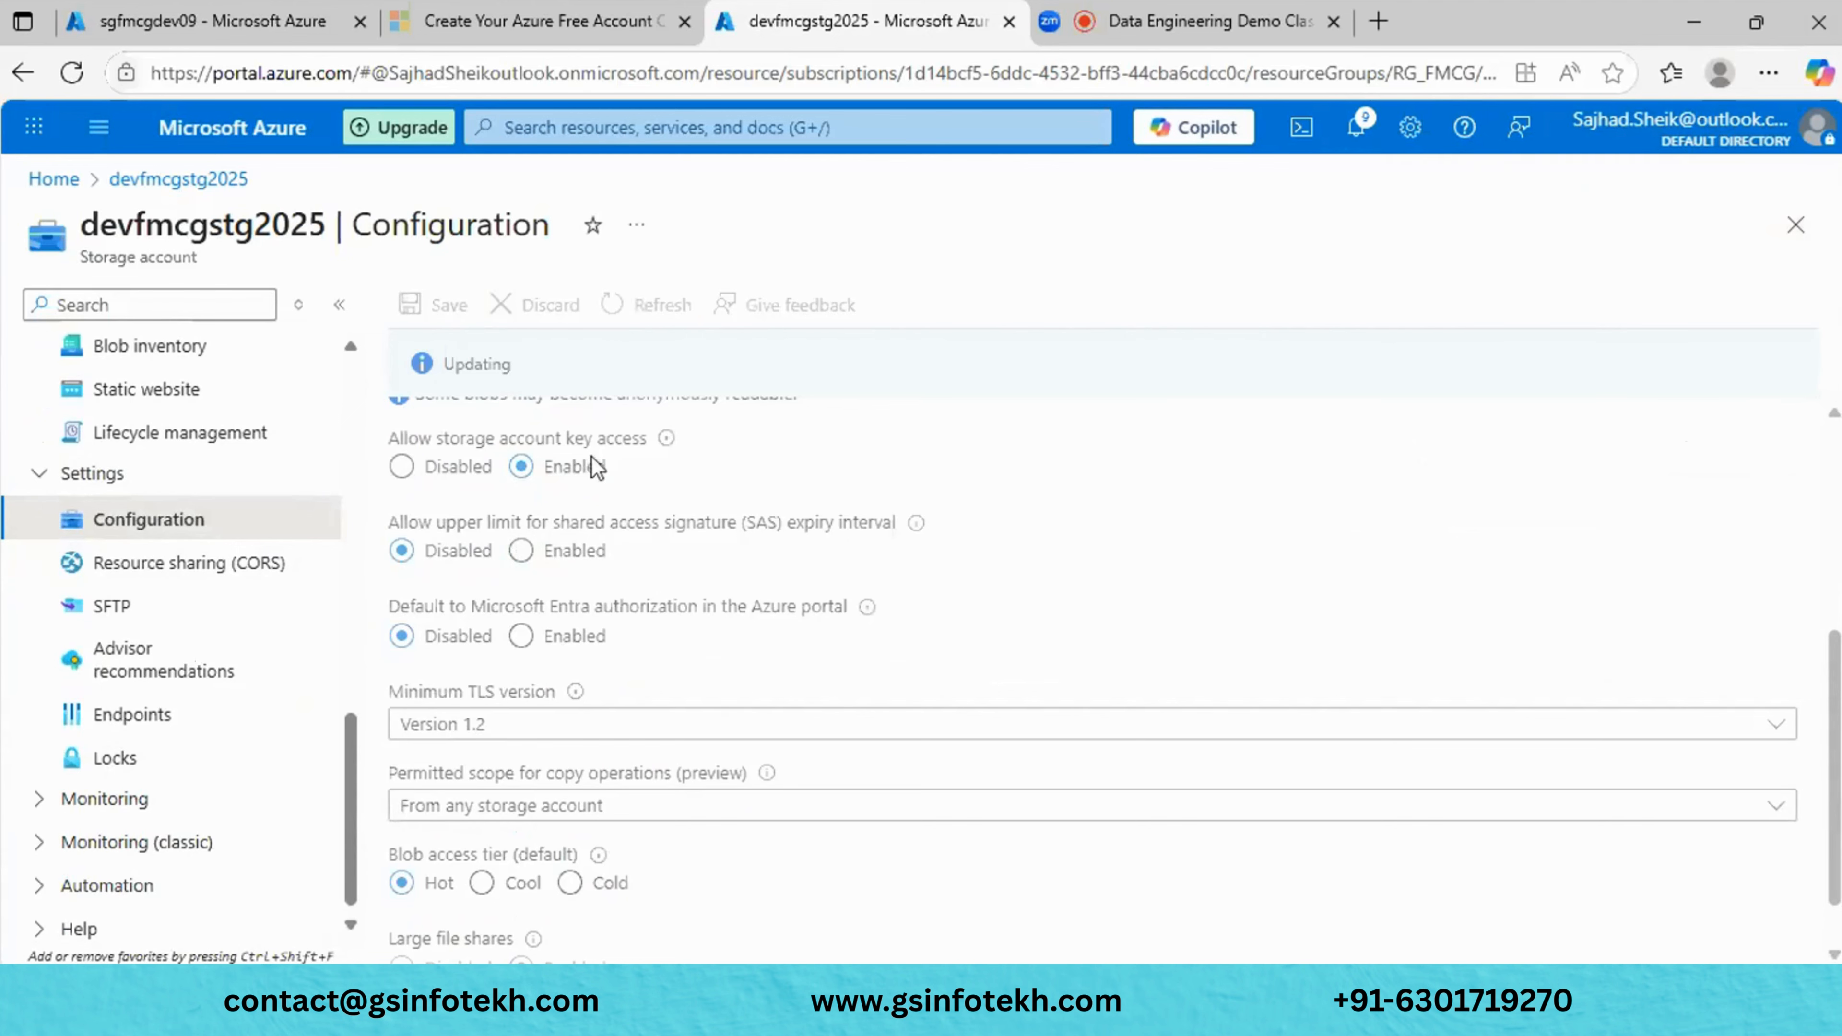
Upload the file DB Architecture.jpg to the $web container of the storage account.
{"action": "scroll", "coordinate": [144, 566], "scroll_direction": "up", "scroll_amount": 6}
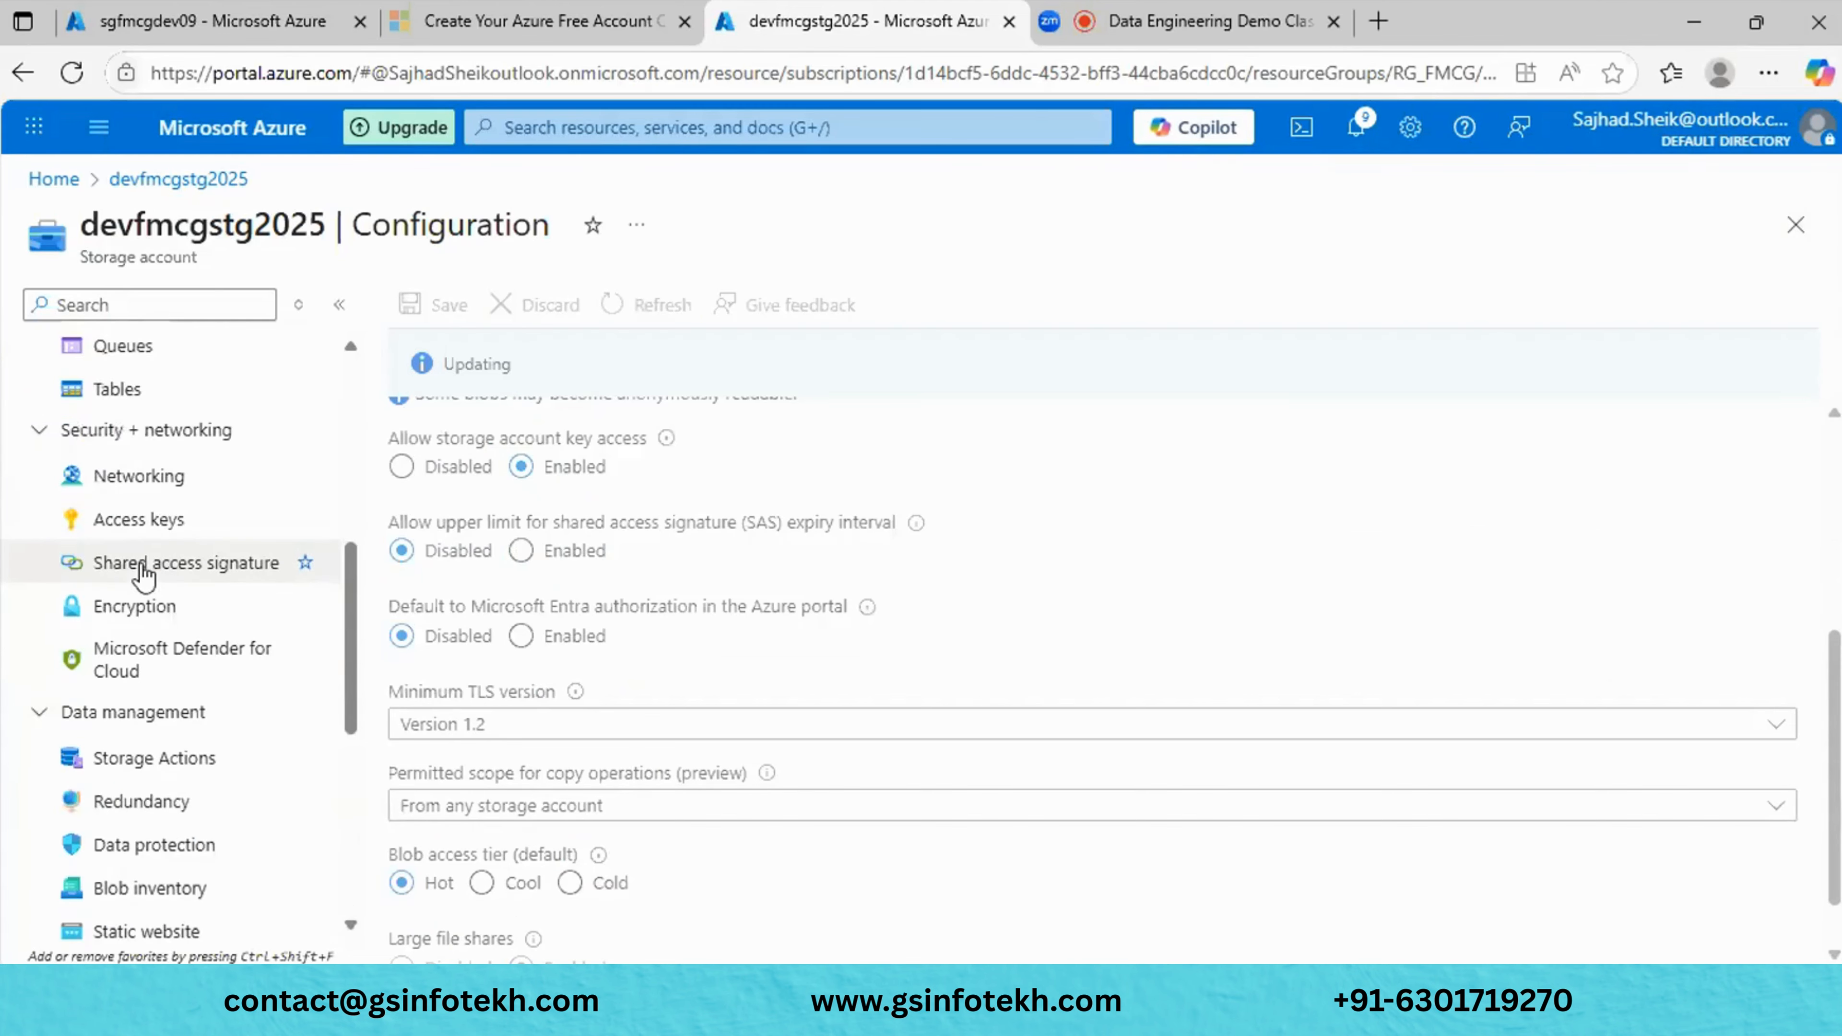
{"action": "scroll", "coordinate": [131, 537], "scroll_direction": "up", "scroll_amount": 4}
{"action": "scroll", "coordinate": [128, 533], "scroll_direction": "up", "scroll_amount": 2}
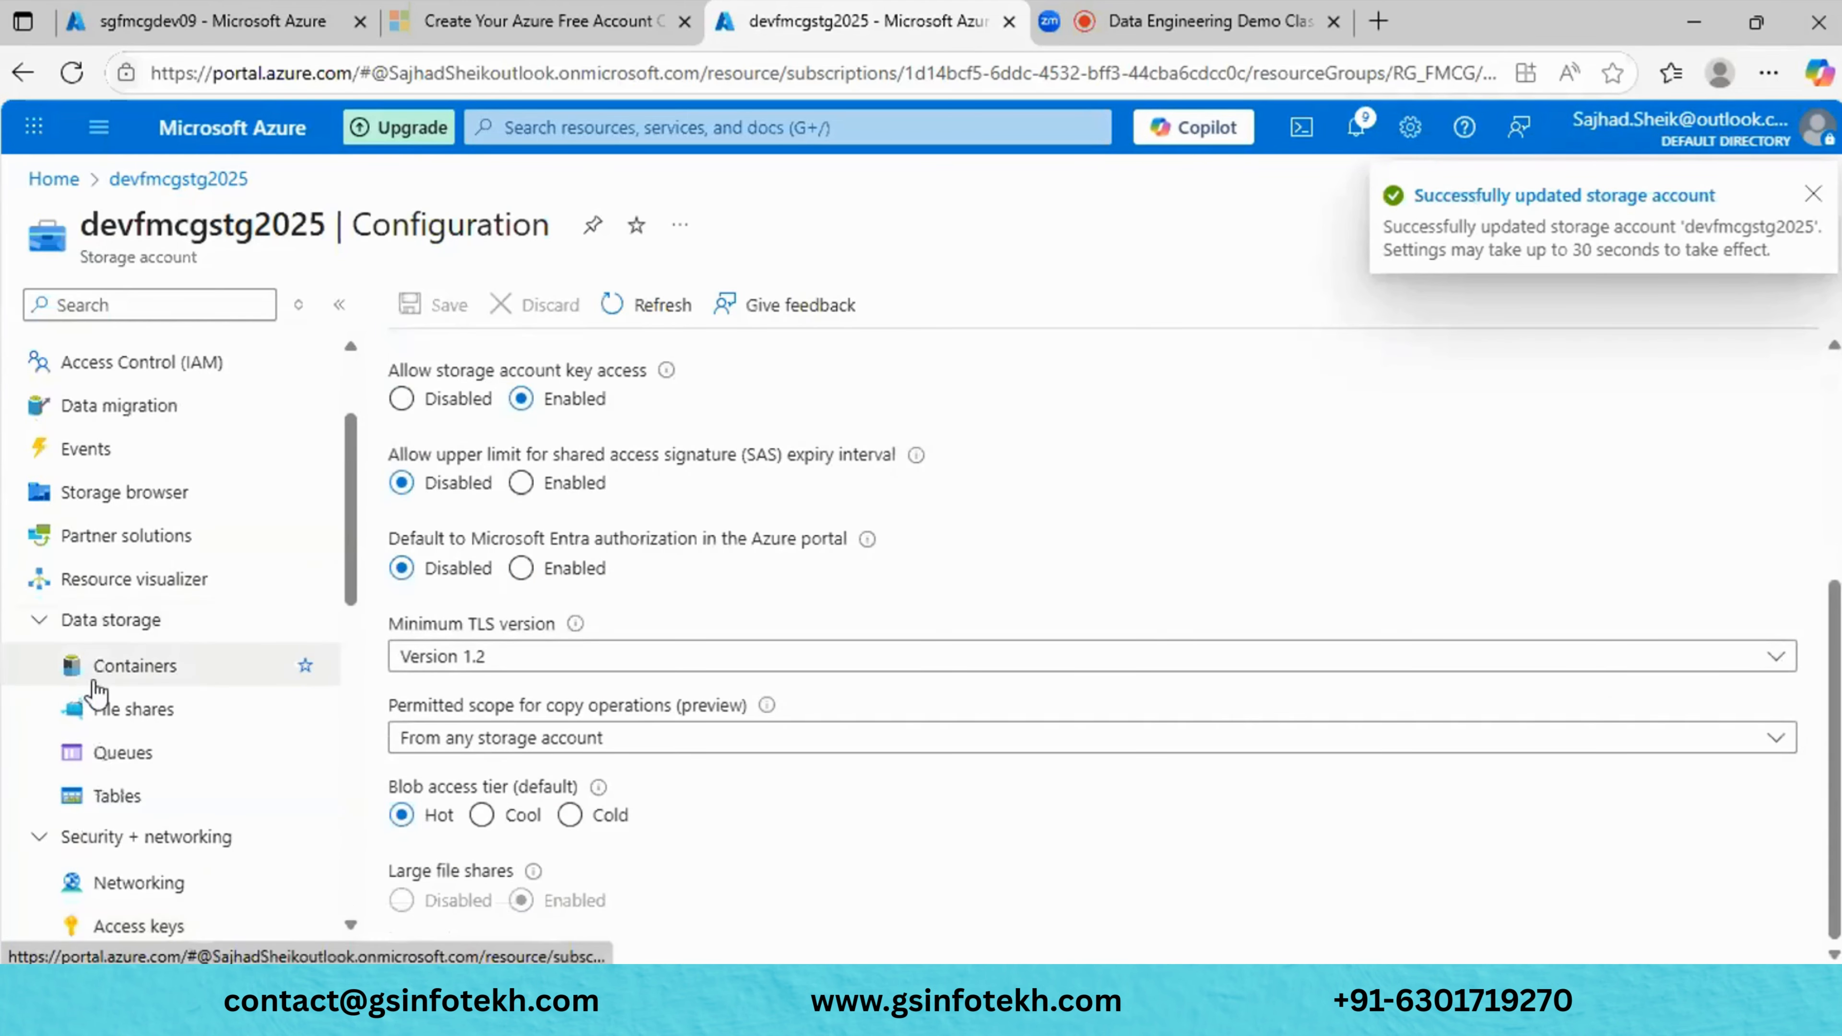
{"action": "left_click", "coordinate": [144, 665]}
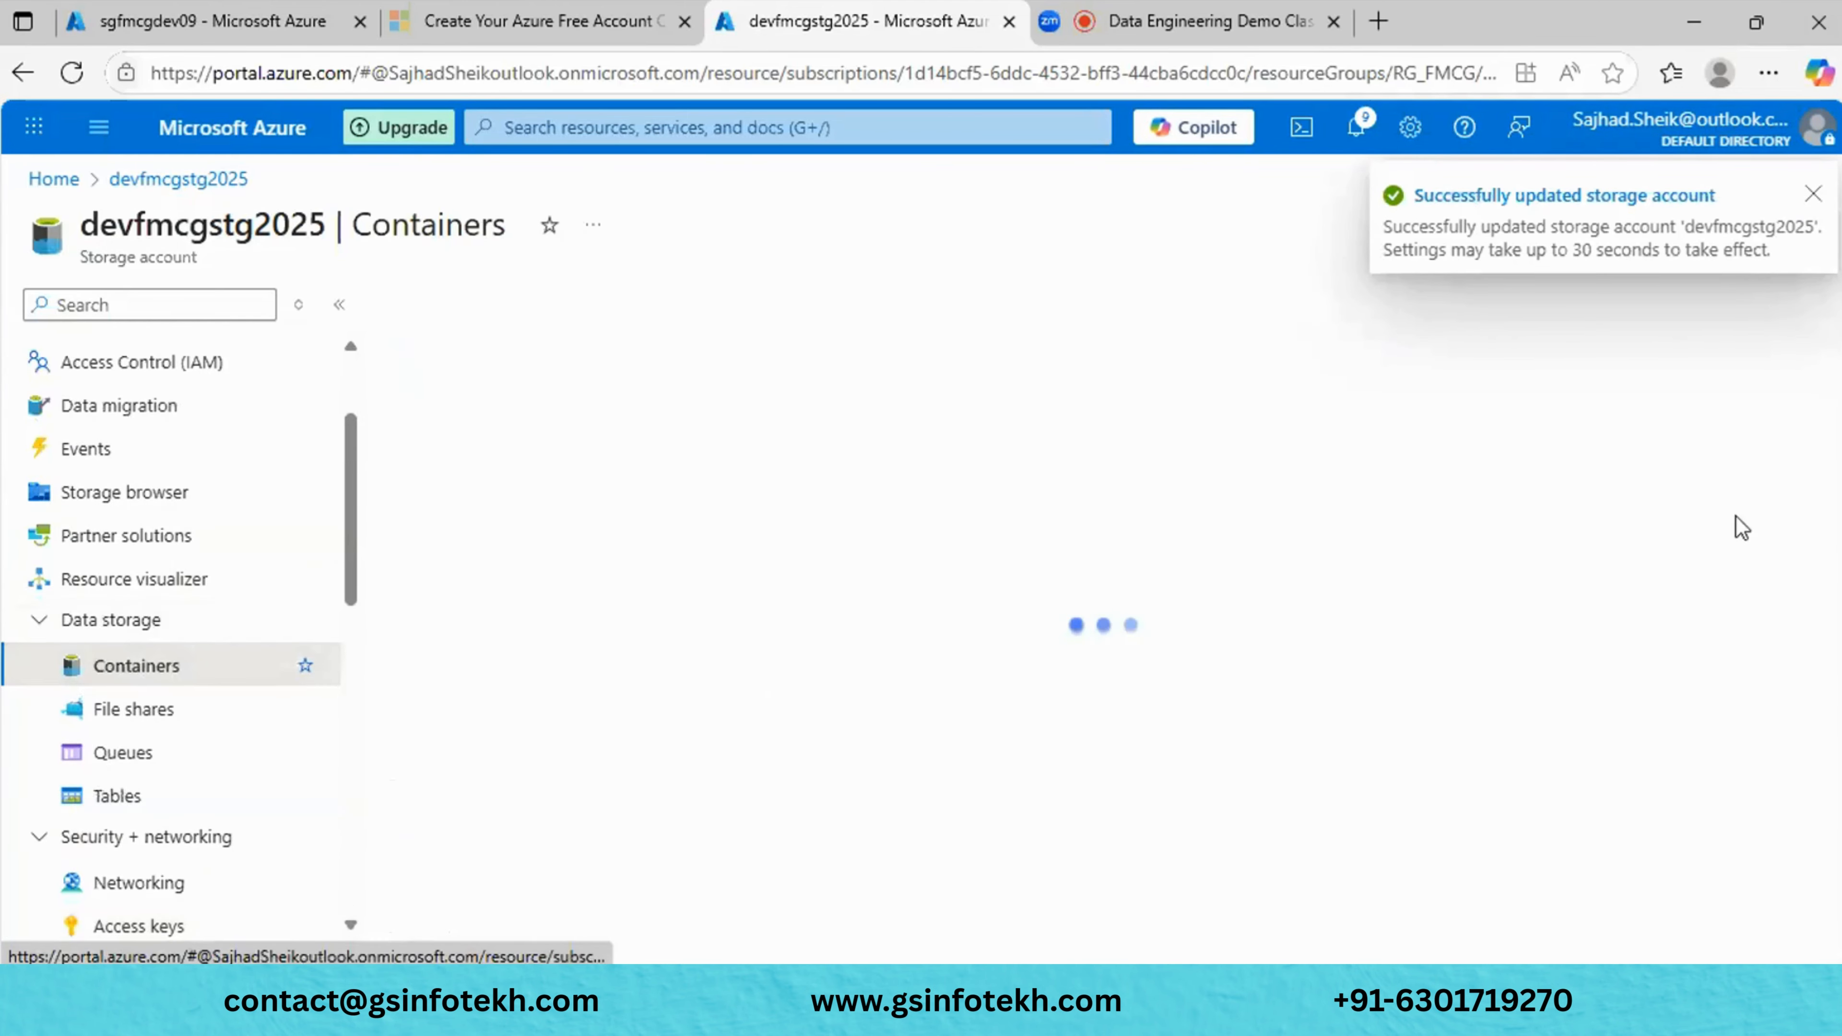
{"action": "left_click", "coordinate": [1811, 194]}
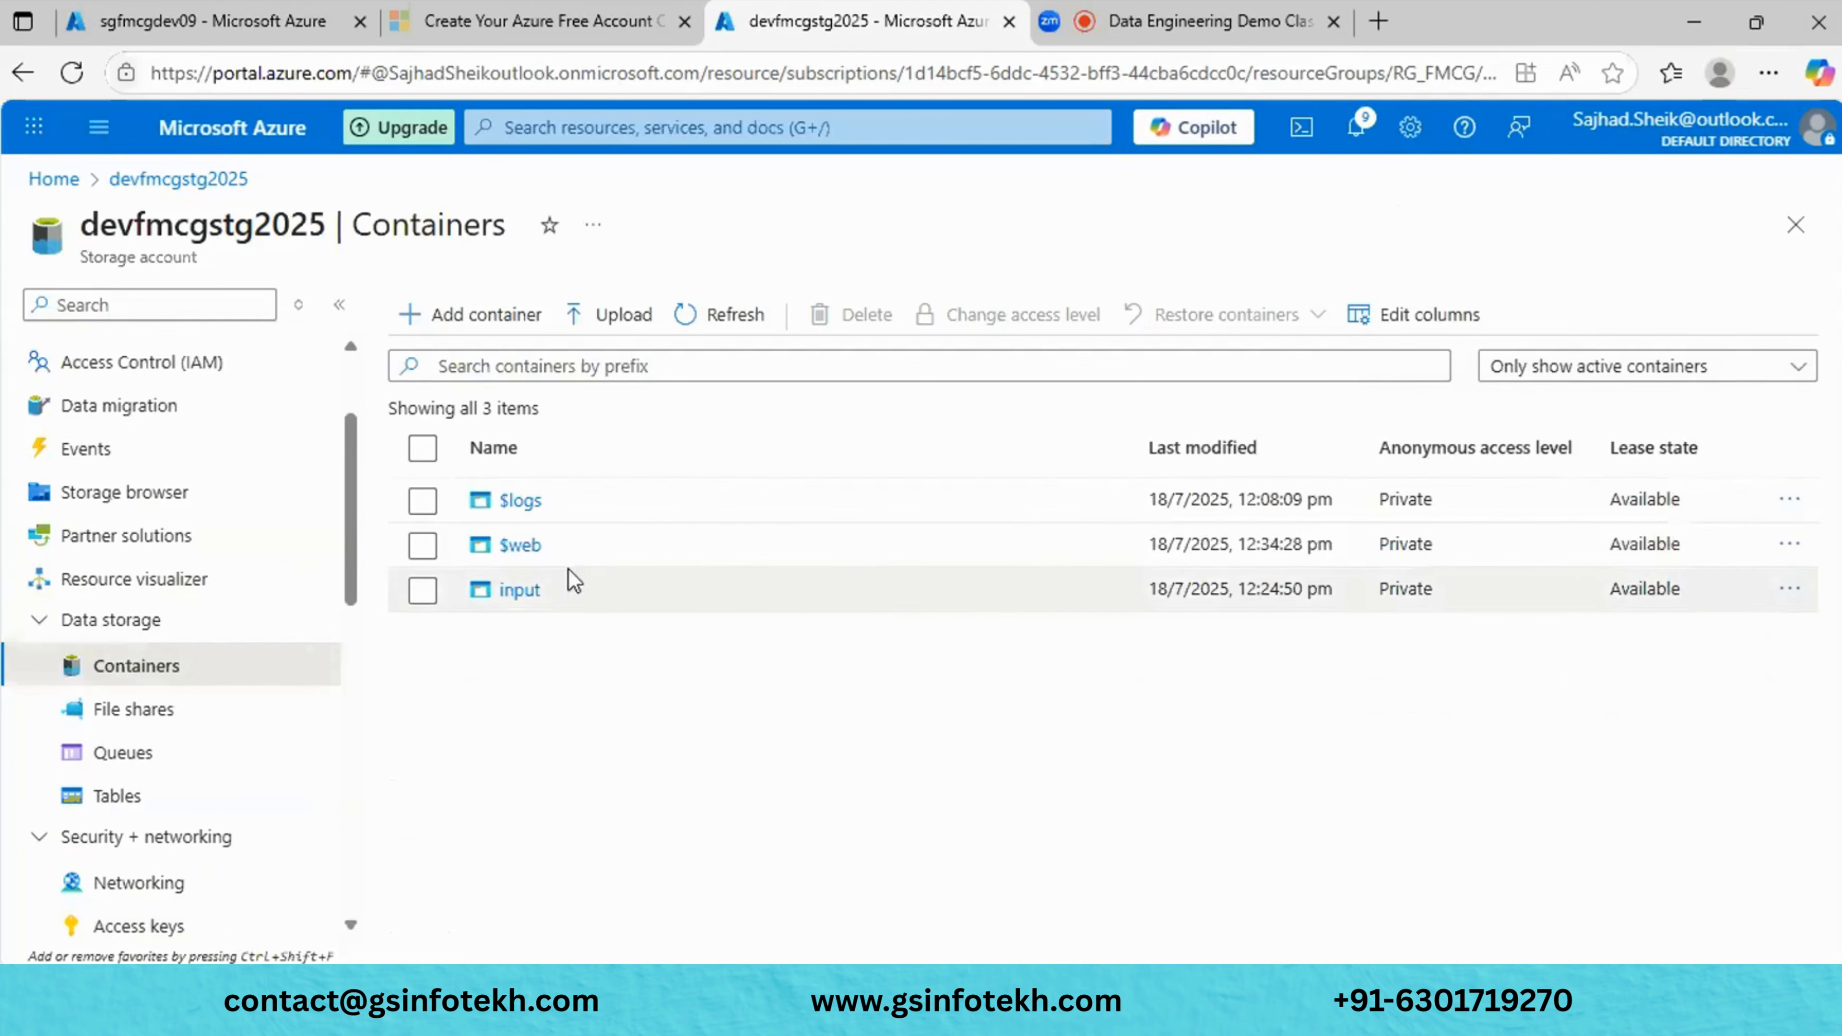
{"action": "left_click", "coordinate": [517, 550]}
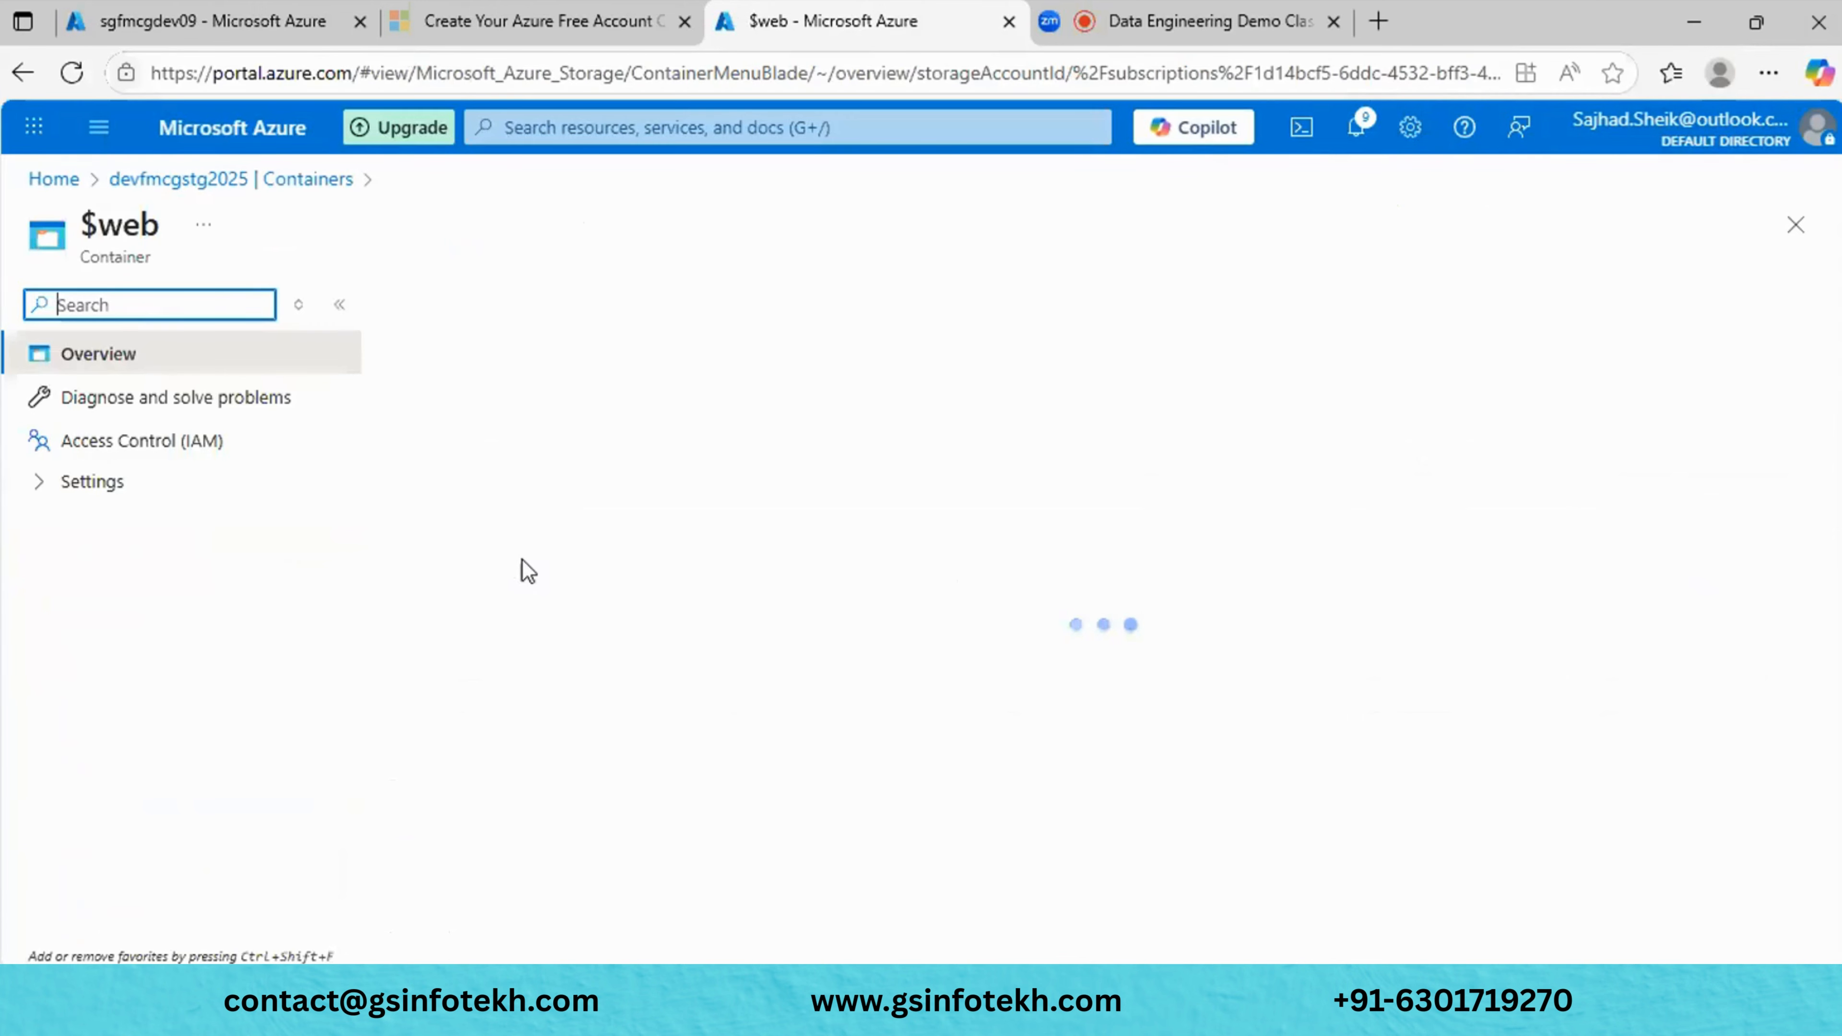
{"action": "left_click", "coordinate": [606, 315]}
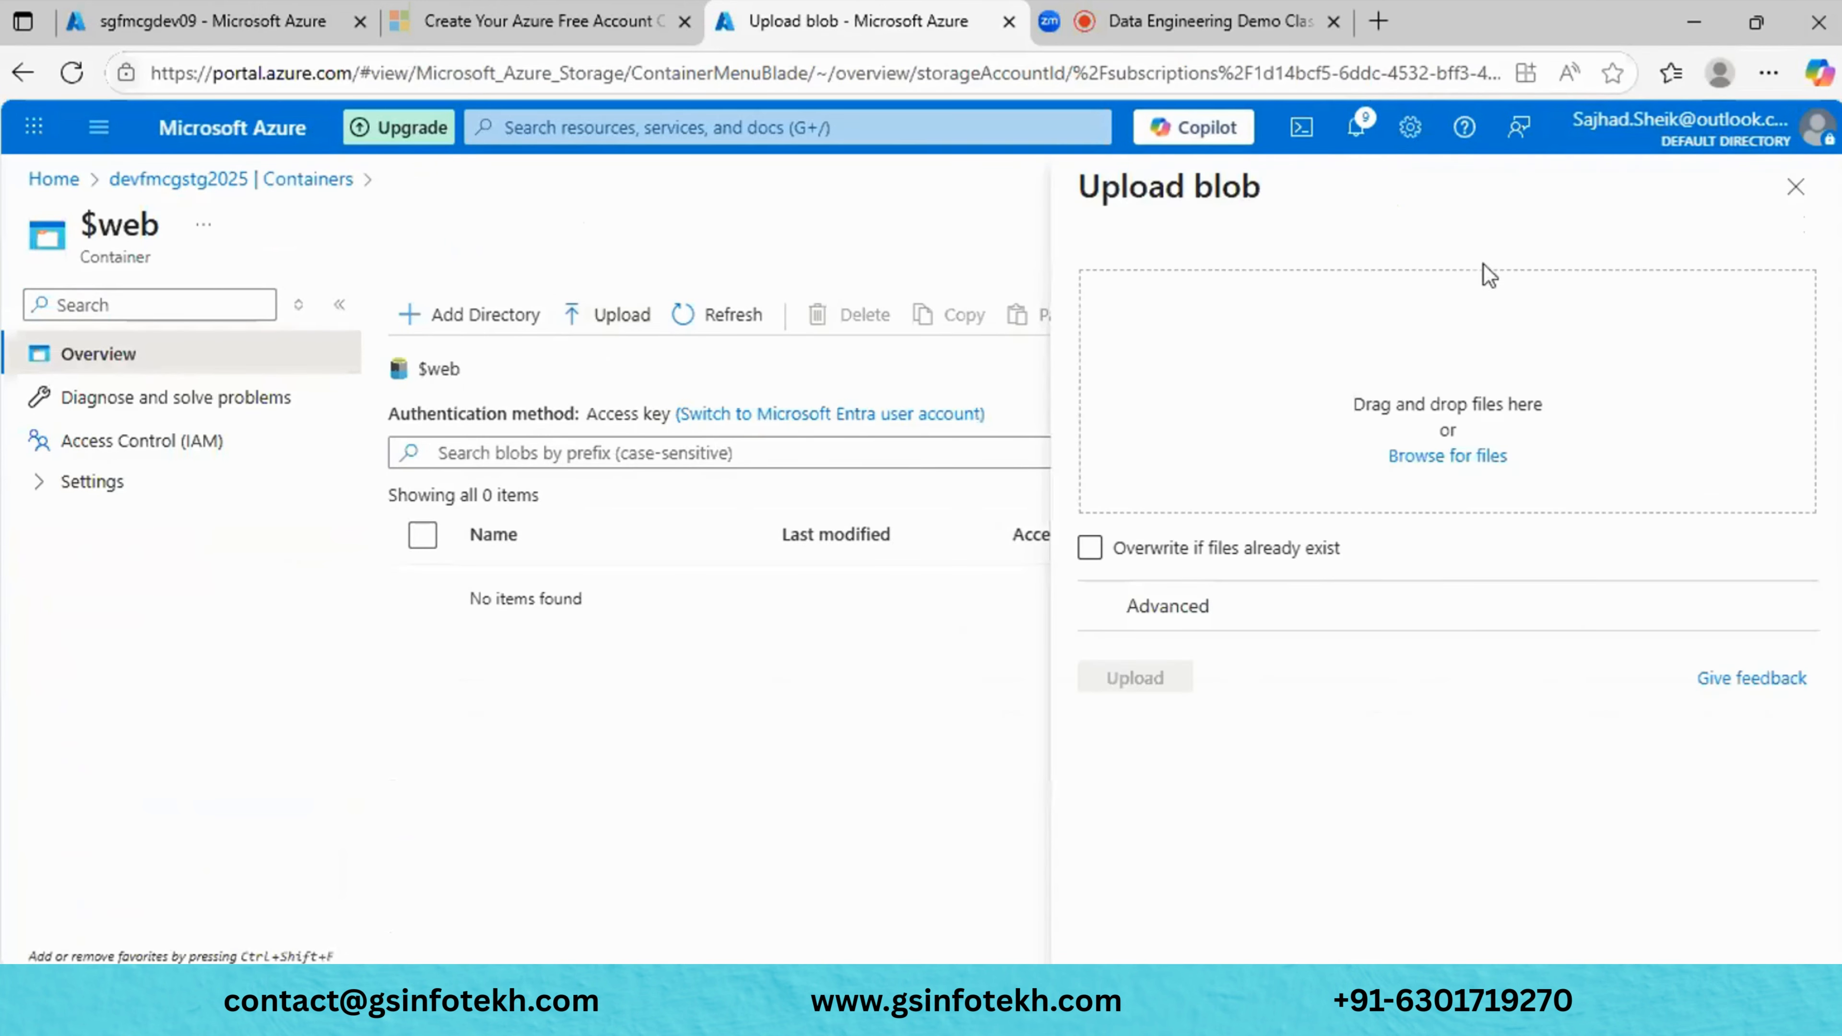
{"action": "left_click", "coordinate": [1740, 29]}
{"action": "left_click_drag", "start_coordinate": [572, 56], "coordinate": [1195, 625]}
{"action": "left_click", "coordinate": [1484, 194]}
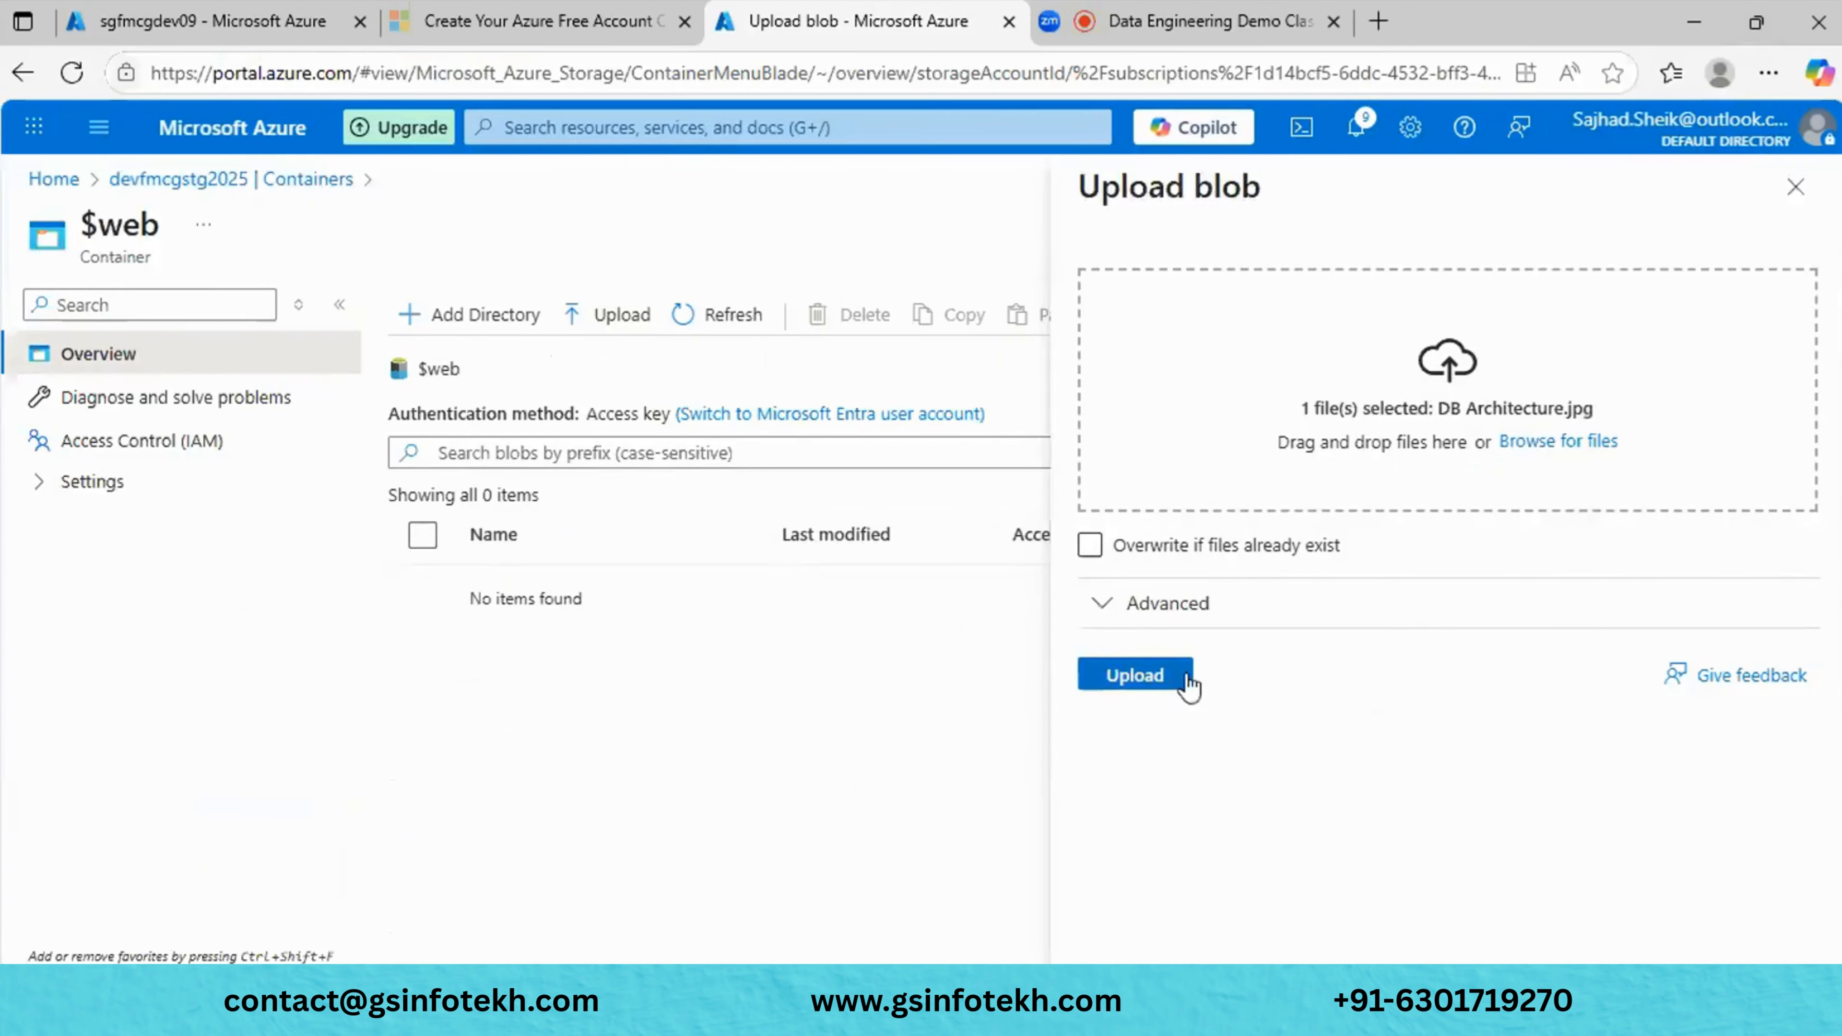
{"action": "left_click", "coordinate": [1188, 675]}
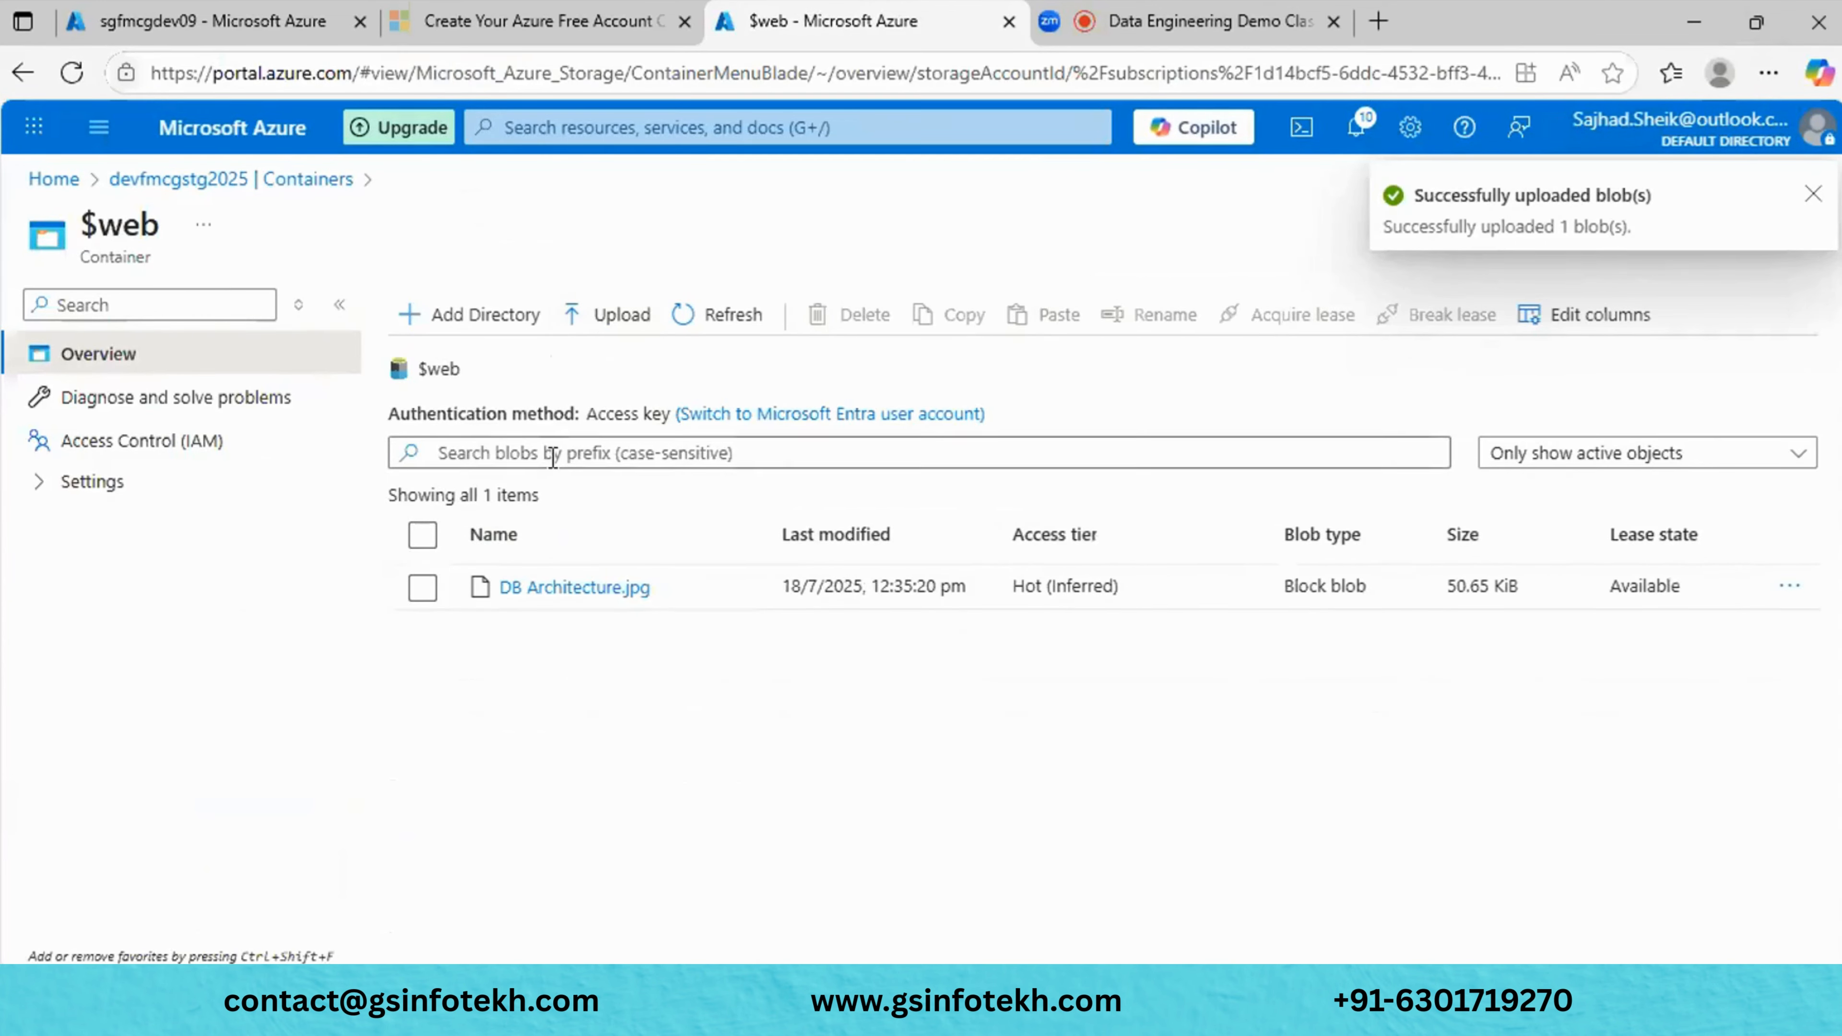
Copy the URL of DB Architecture.jpg from its properties and return to the container list.
{"action": "left_click", "coordinate": [1788, 588]}
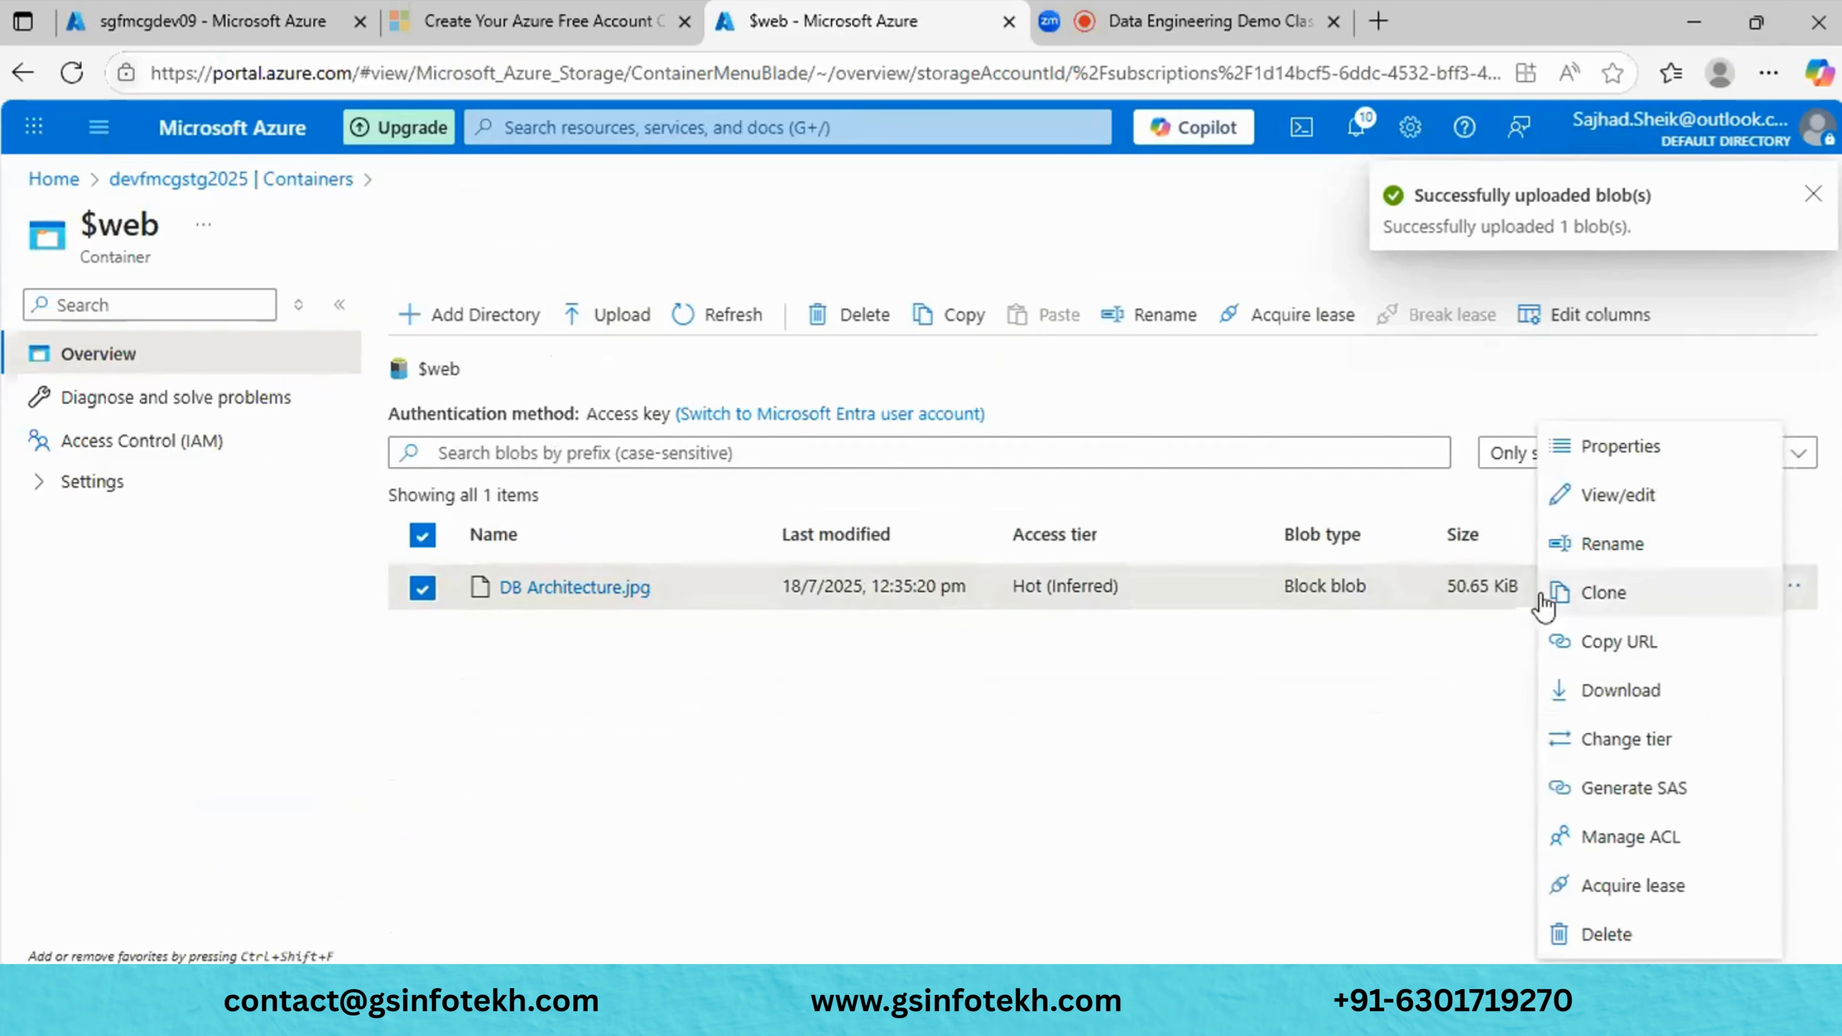
{"action": "left_click", "coordinate": [1583, 459]}
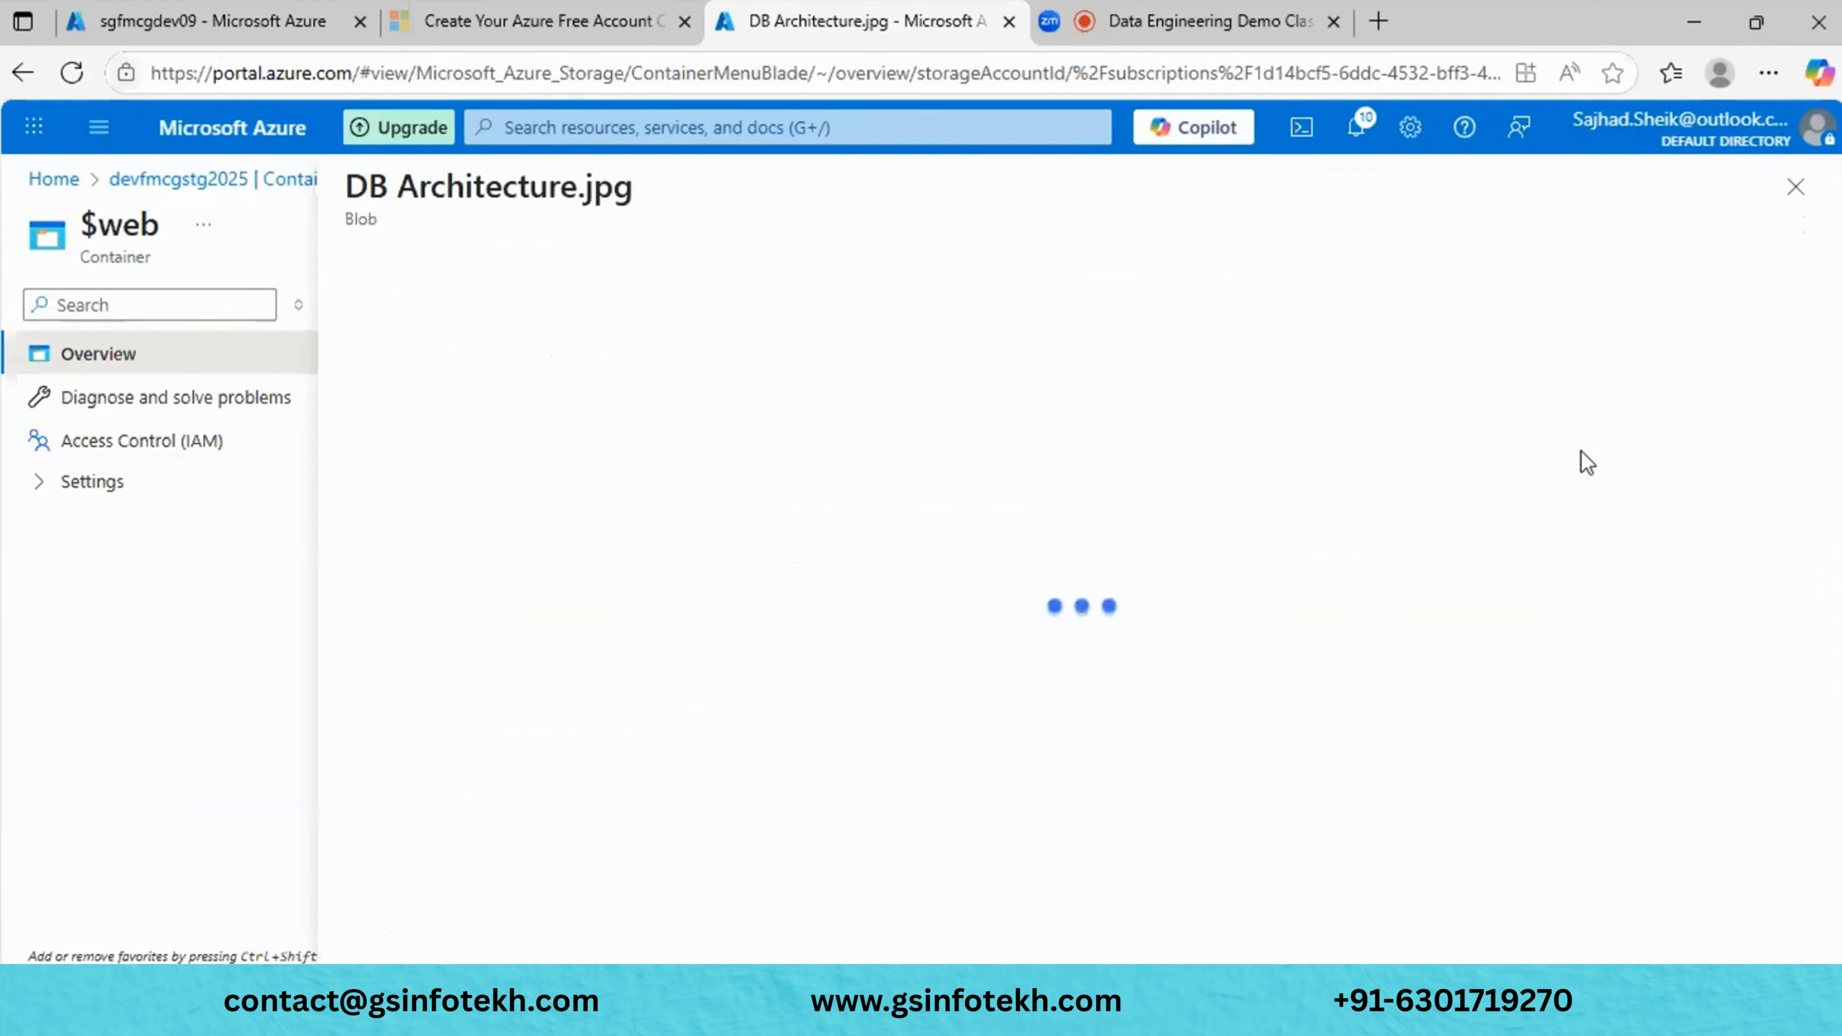
{"action": "left_click", "coordinate": [930, 424]}
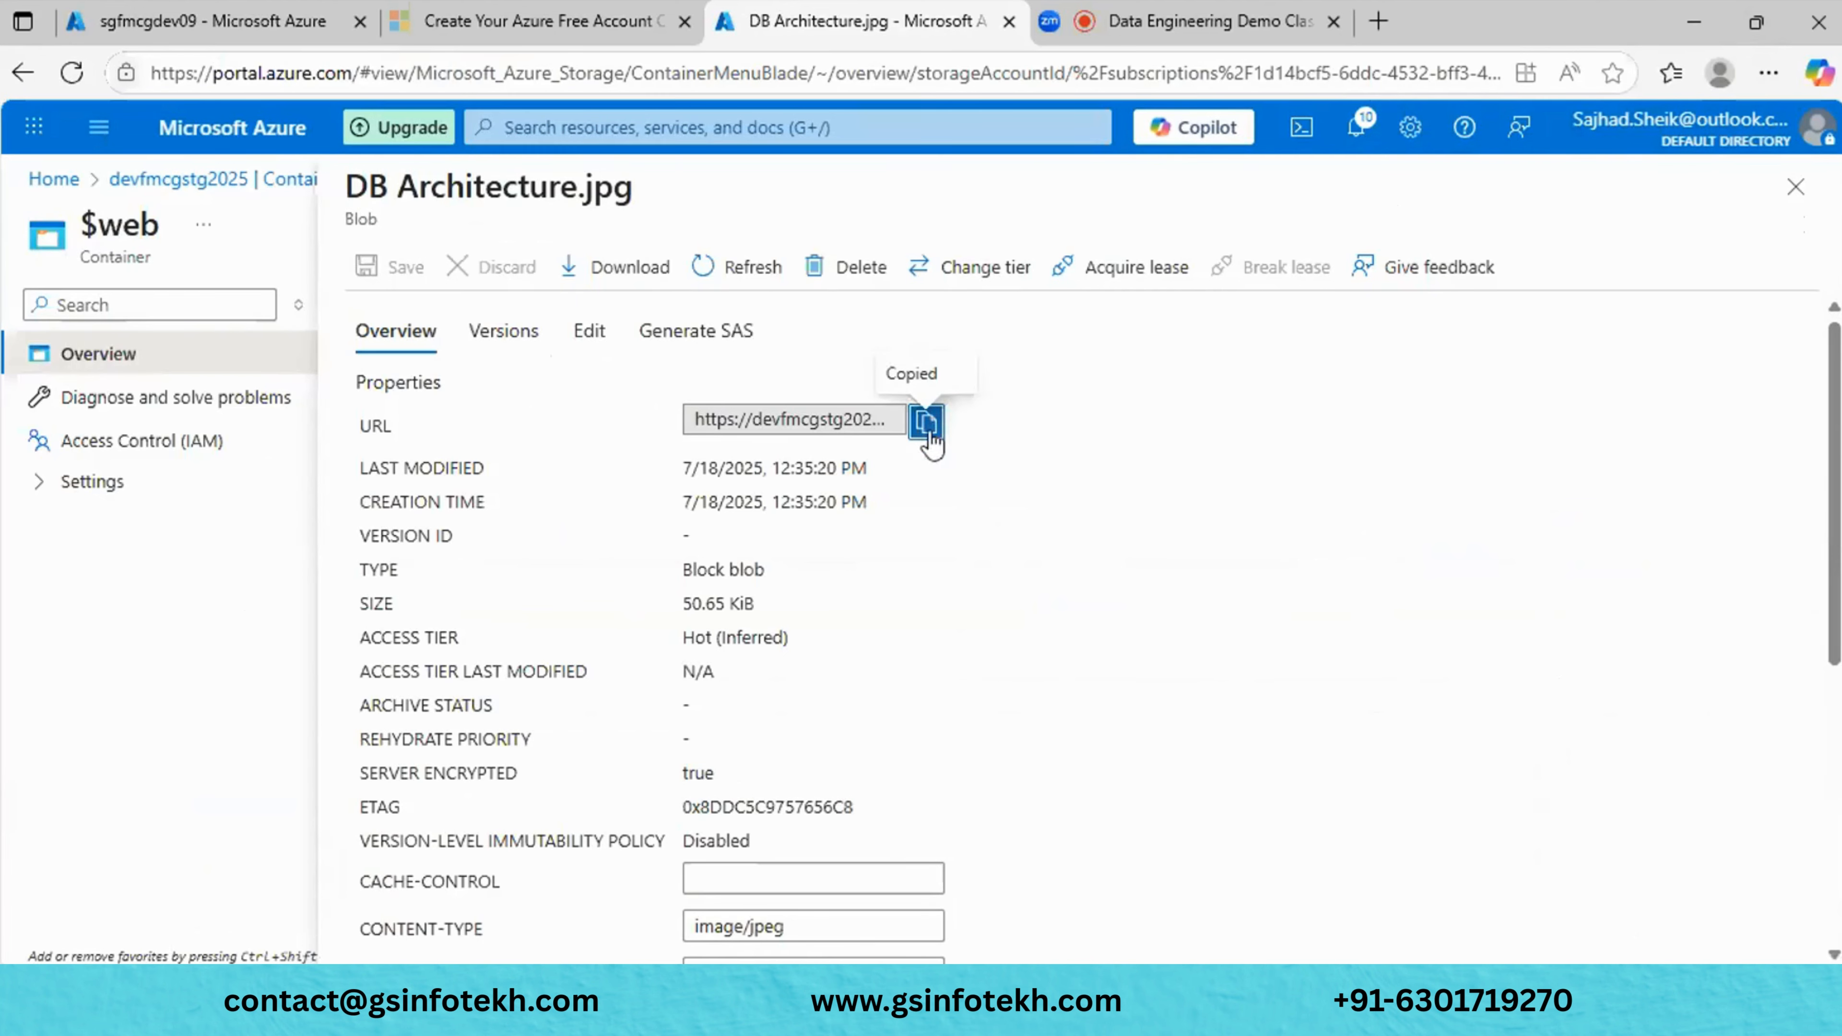
{"action": "left_click", "coordinate": [1796, 187]}
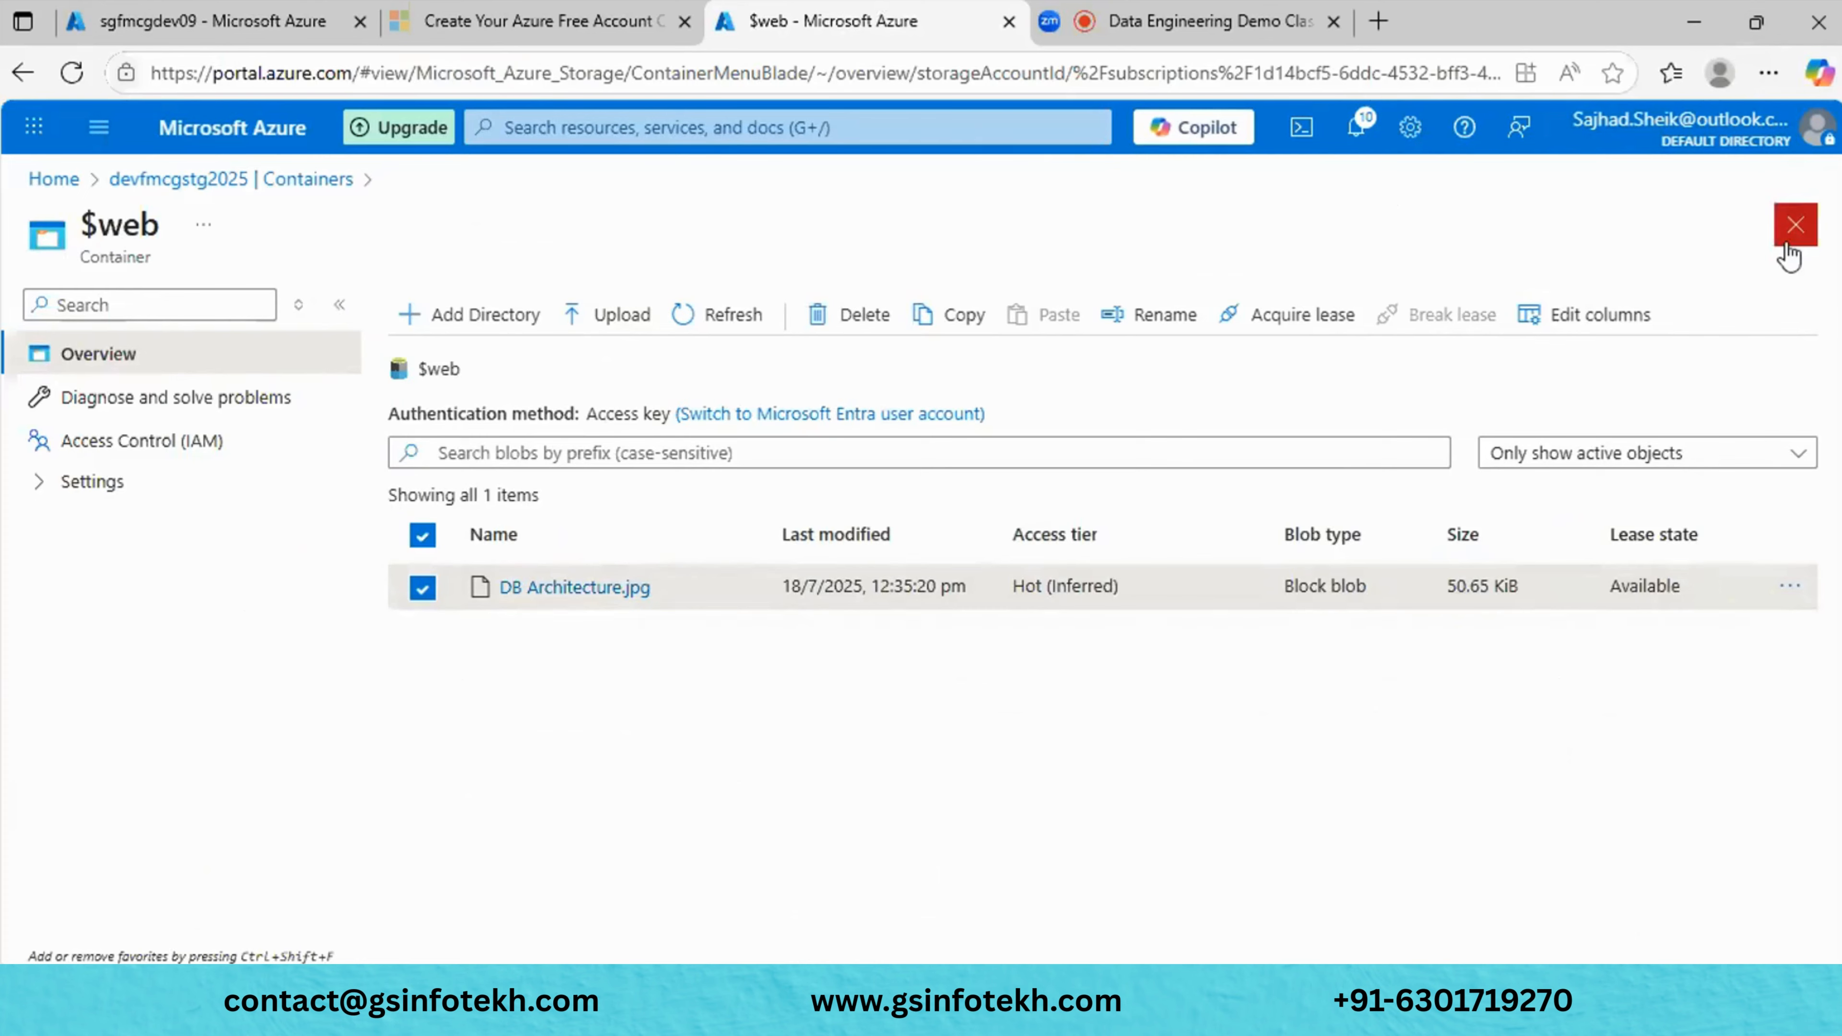
{"action": "left_click", "coordinate": [1796, 225]}
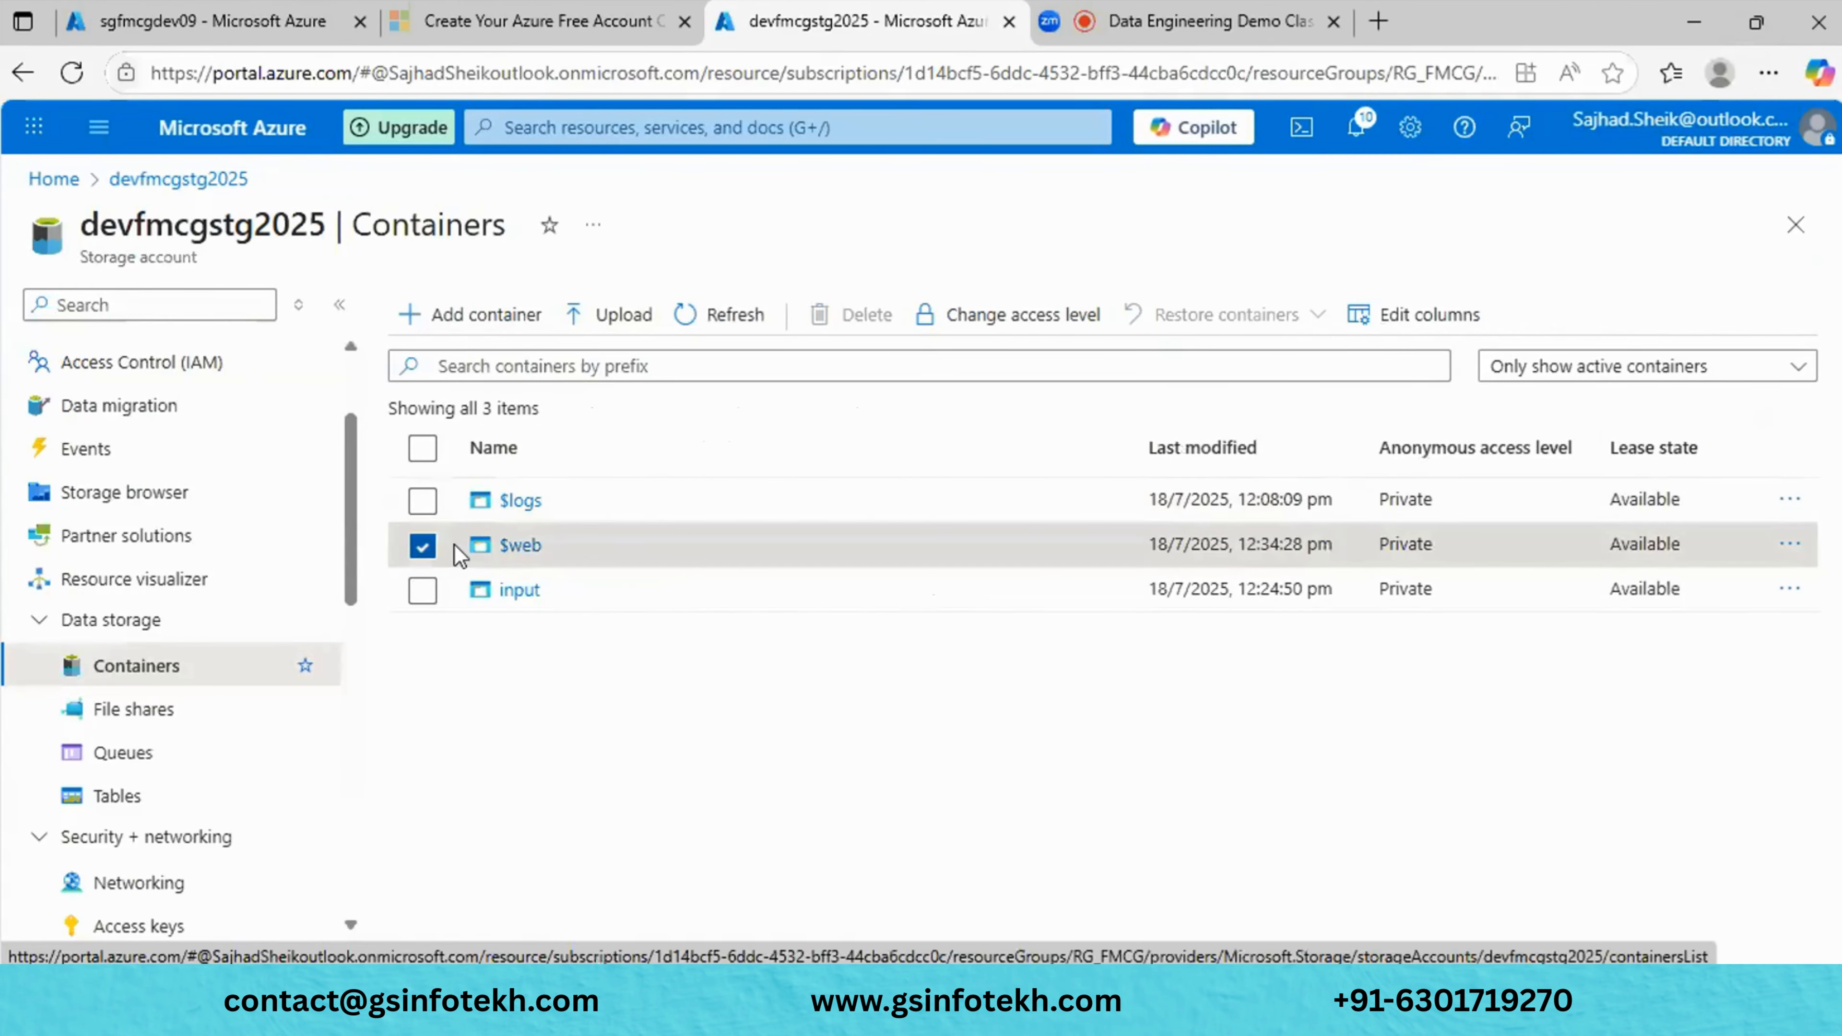
Check the $web container's anonymous access level without changing it, and try the copied image URL in a new browser tab.
{"action": "left_click", "coordinate": [1080, 319]}
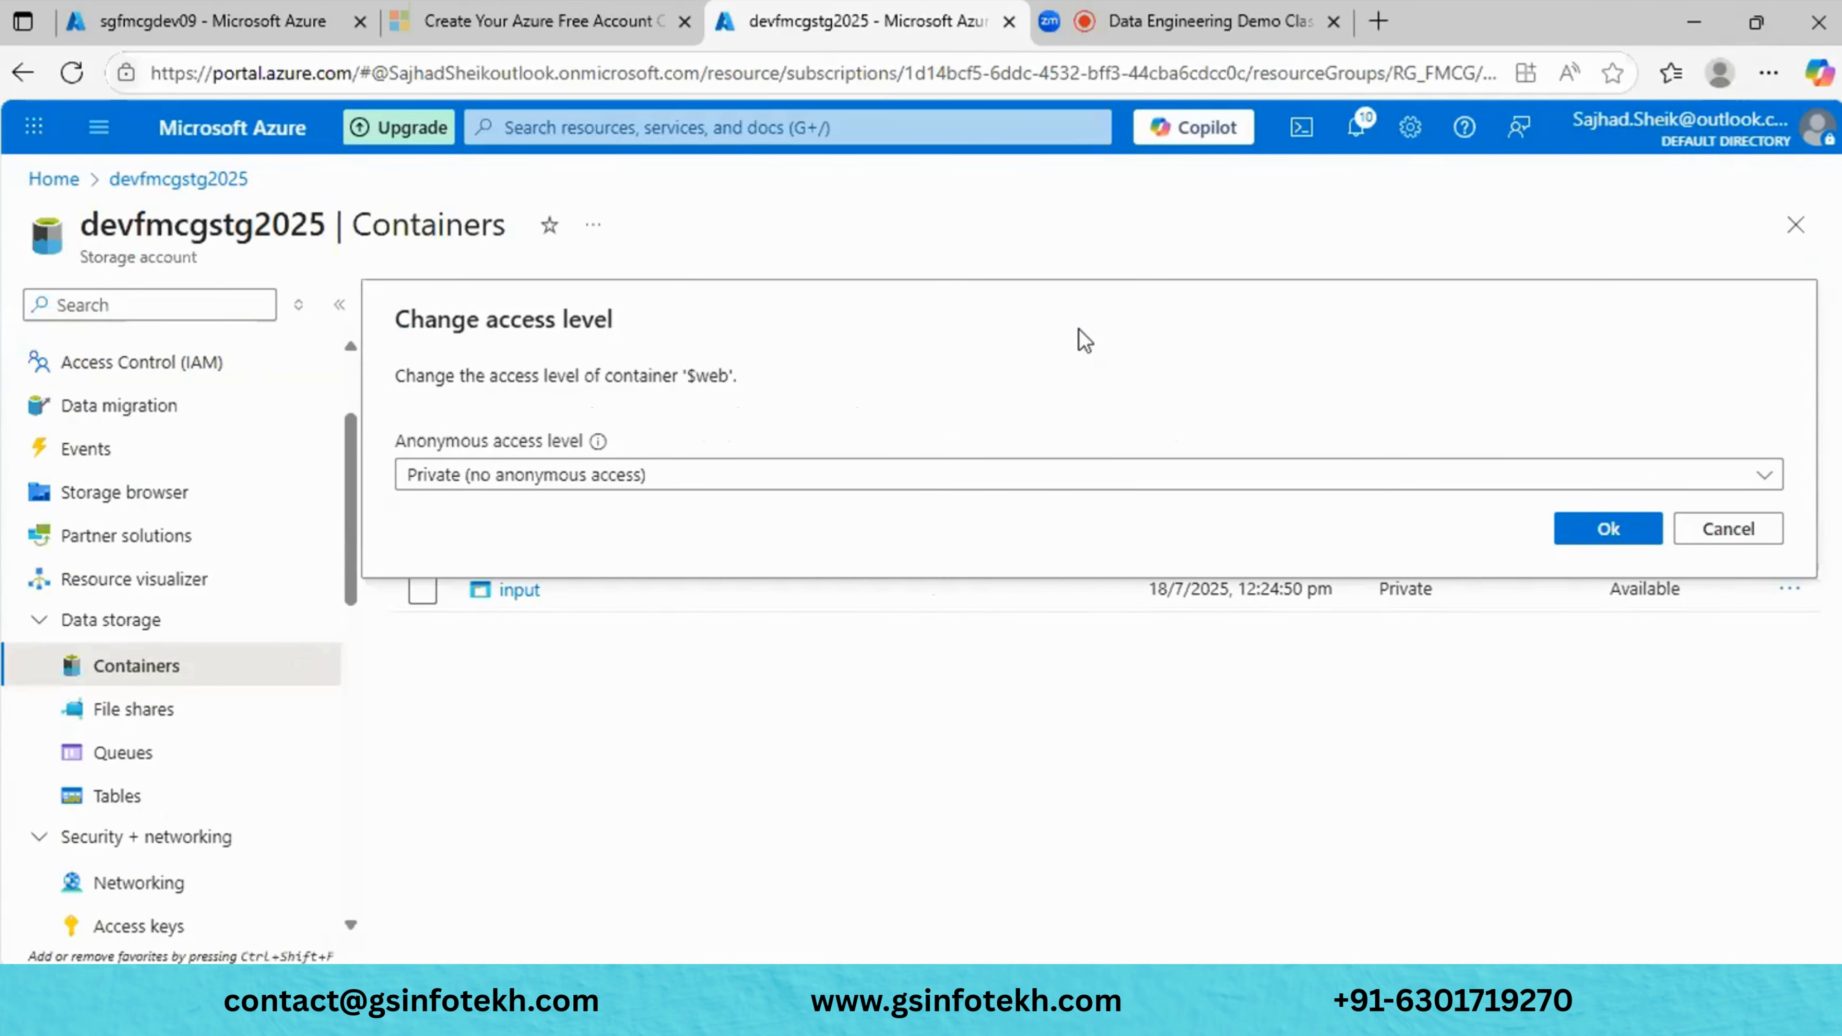
{"action": "left_click", "coordinate": [1740, 531]}
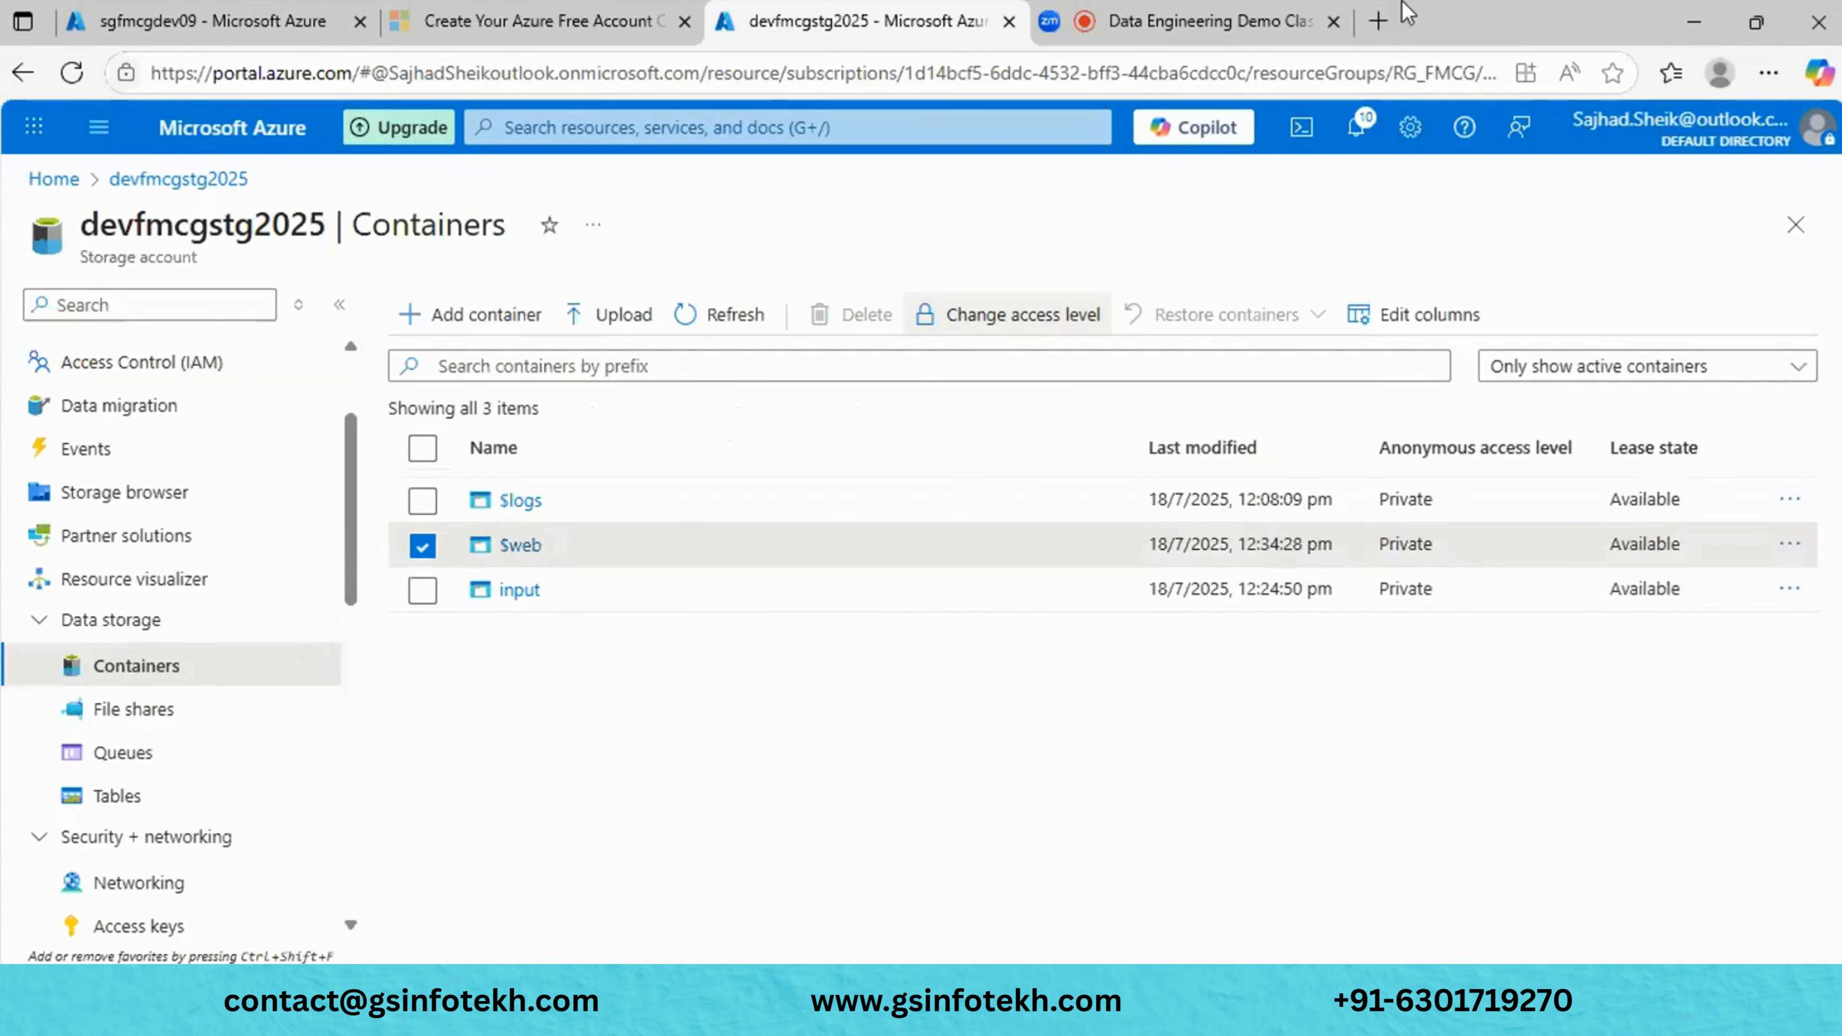
{"action": "left_click", "coordinate": [1379, 23]}
{"action": "key", "text": "ctrl+v"}
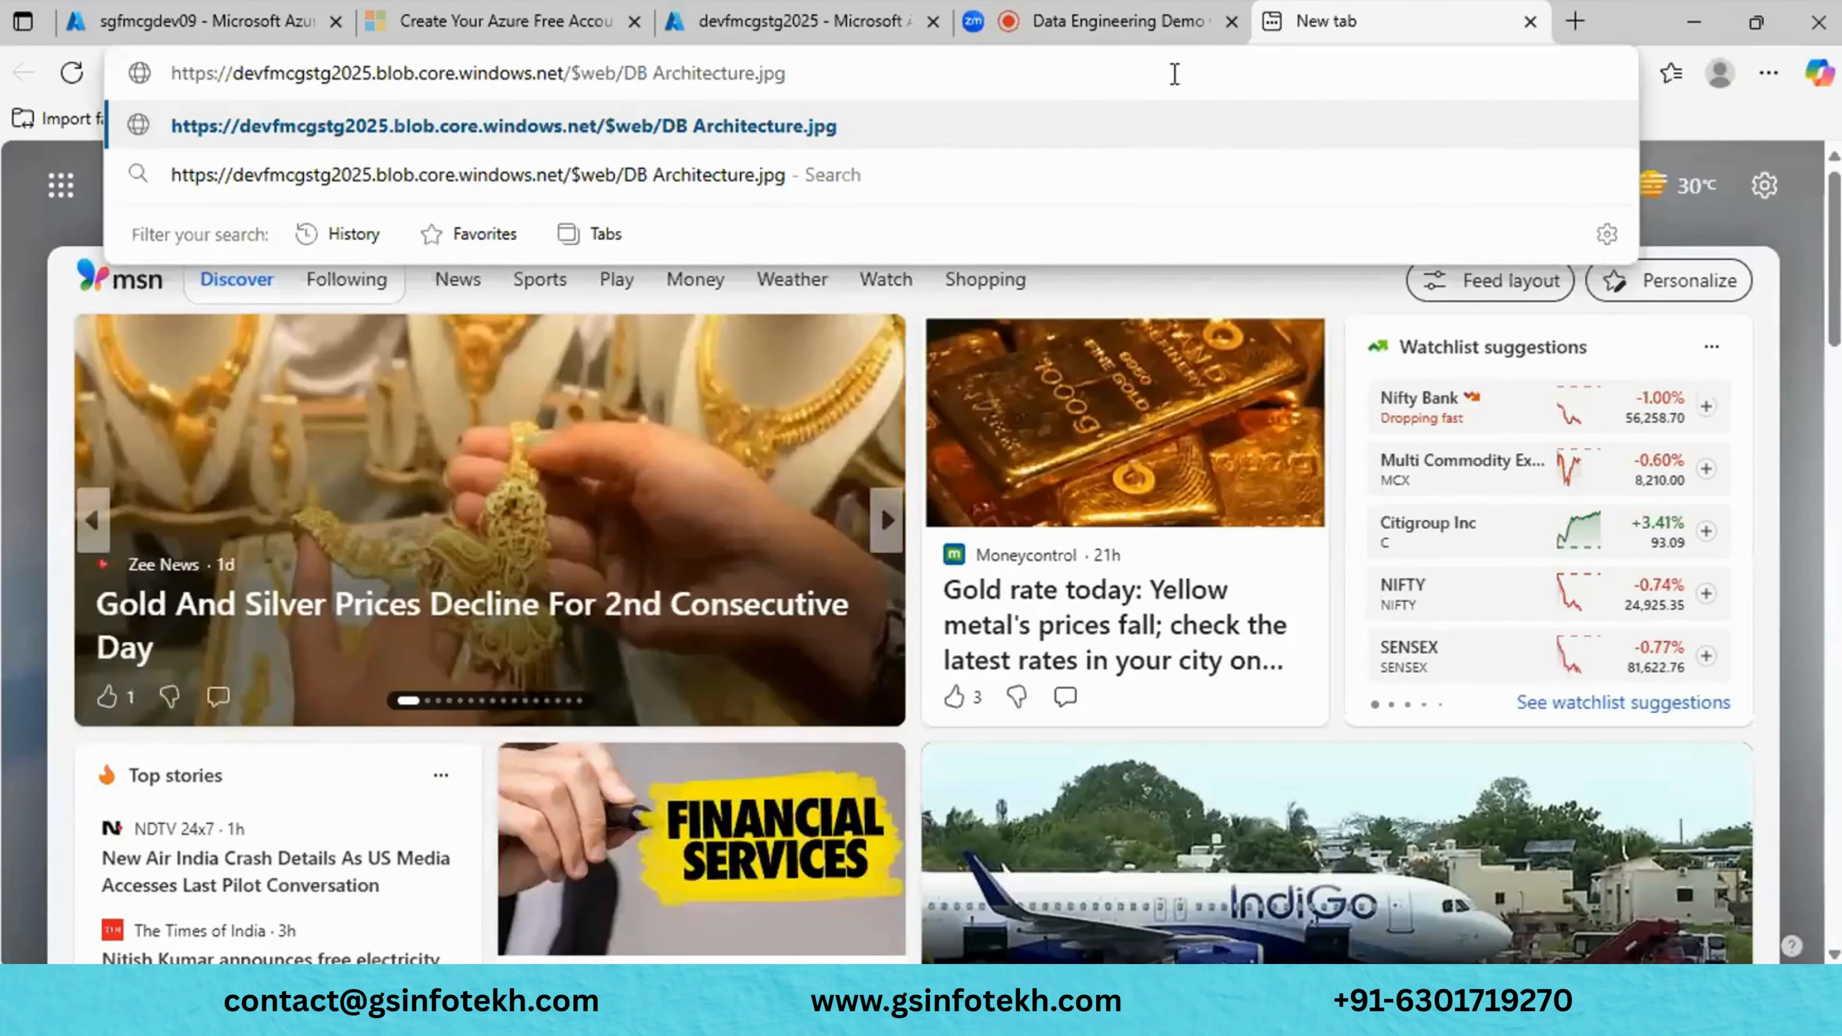
{"action": "key", "text": "Return"}
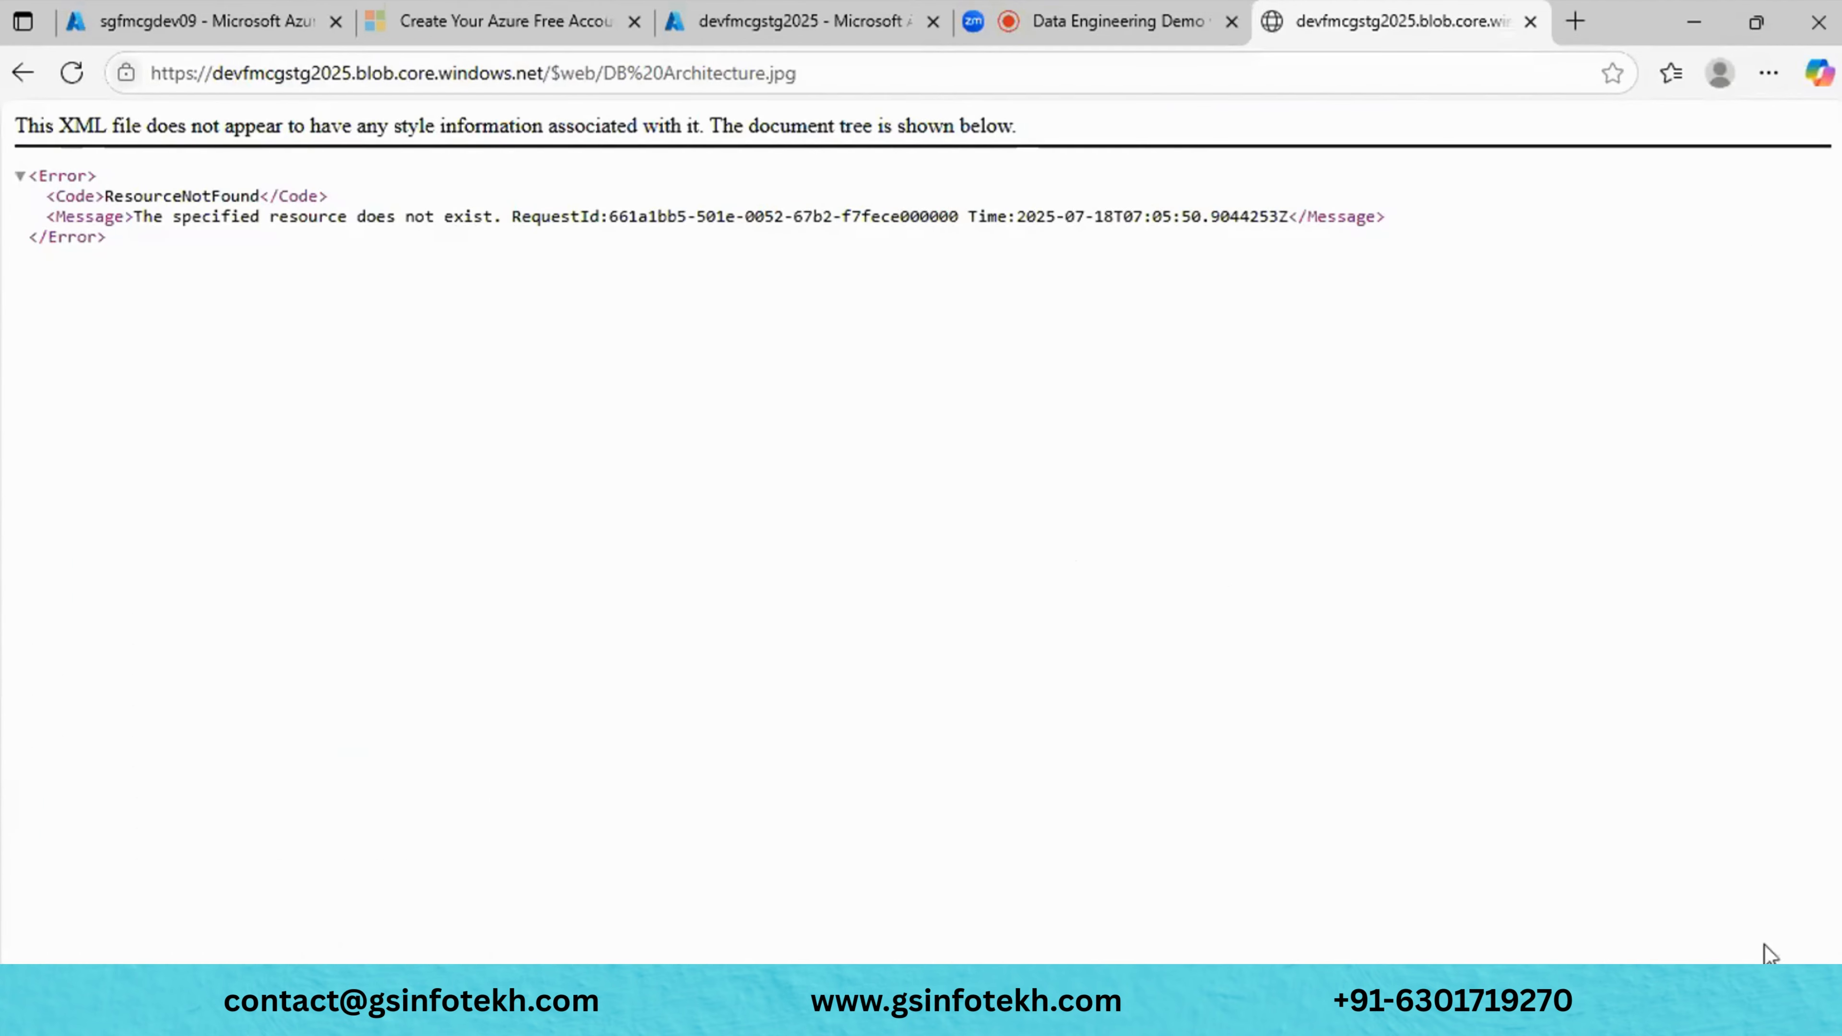
Set the $web container's anonymous access level to Container (anonymous read access for containers and blobs).
{"action": "left_click", "coordinate": [758, 20]}
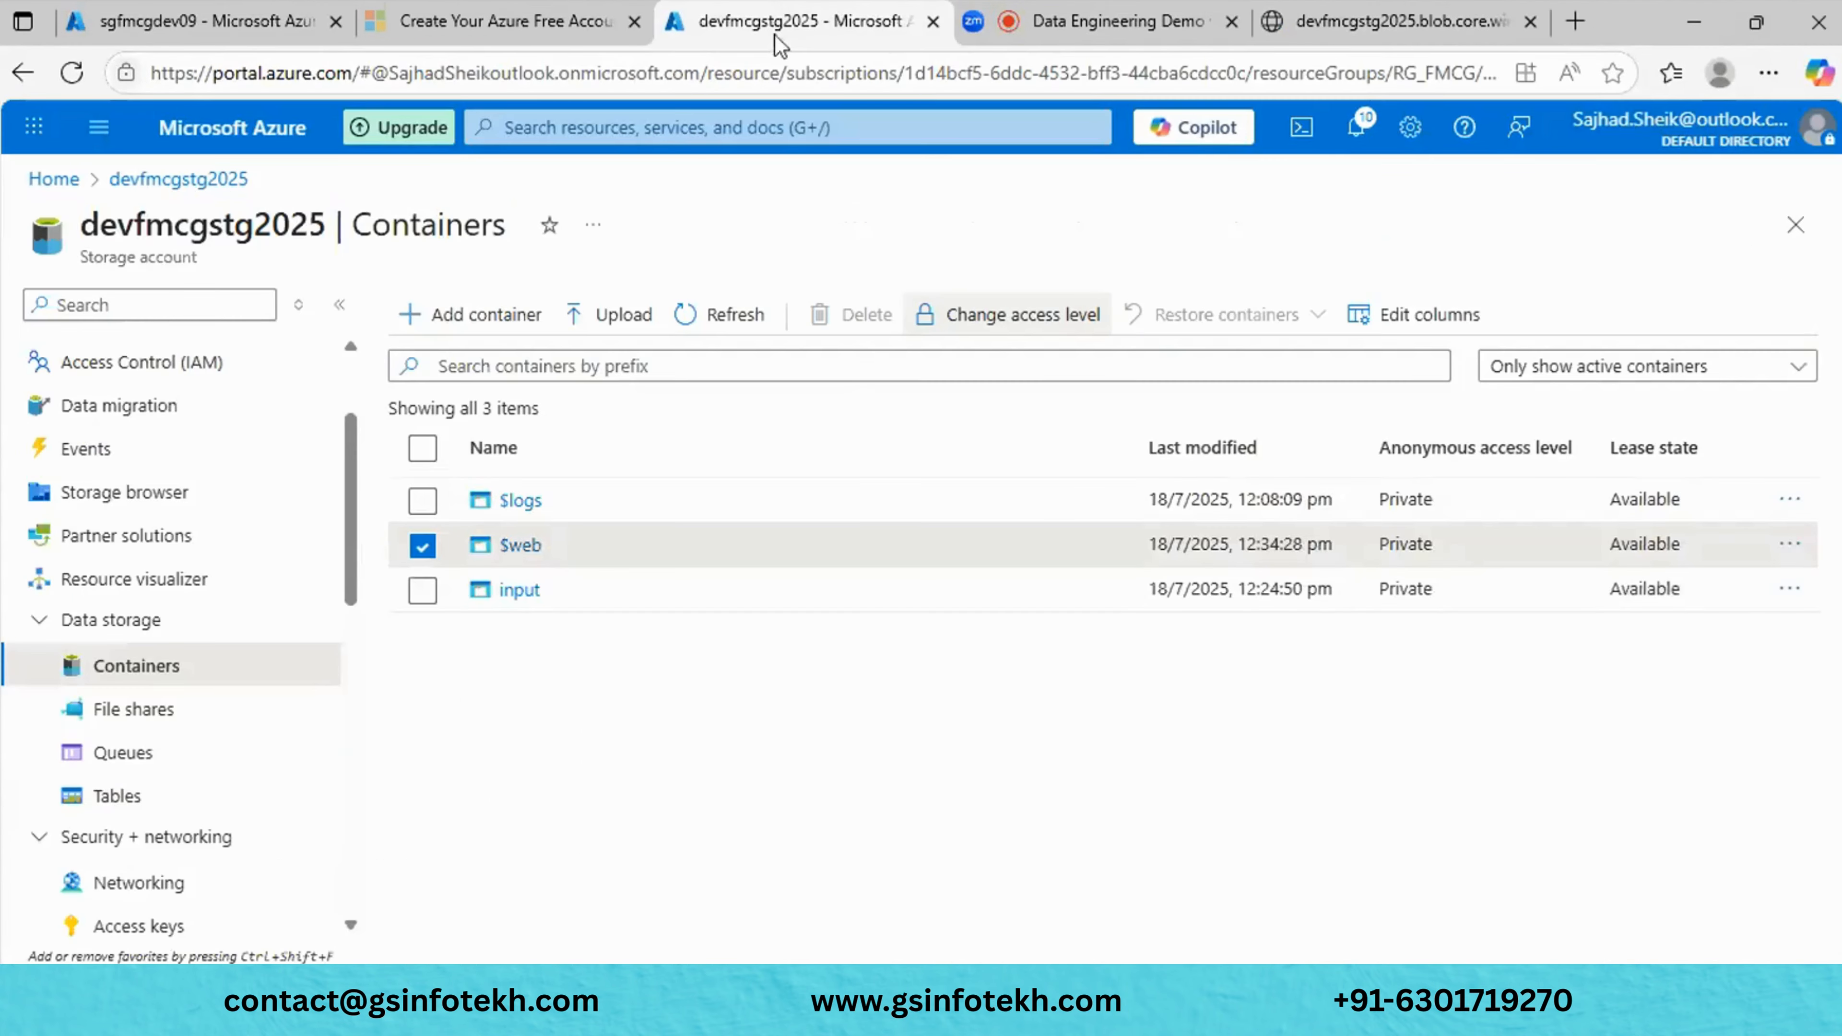
{"action": "left_click", "coordinate": [966, 326]}
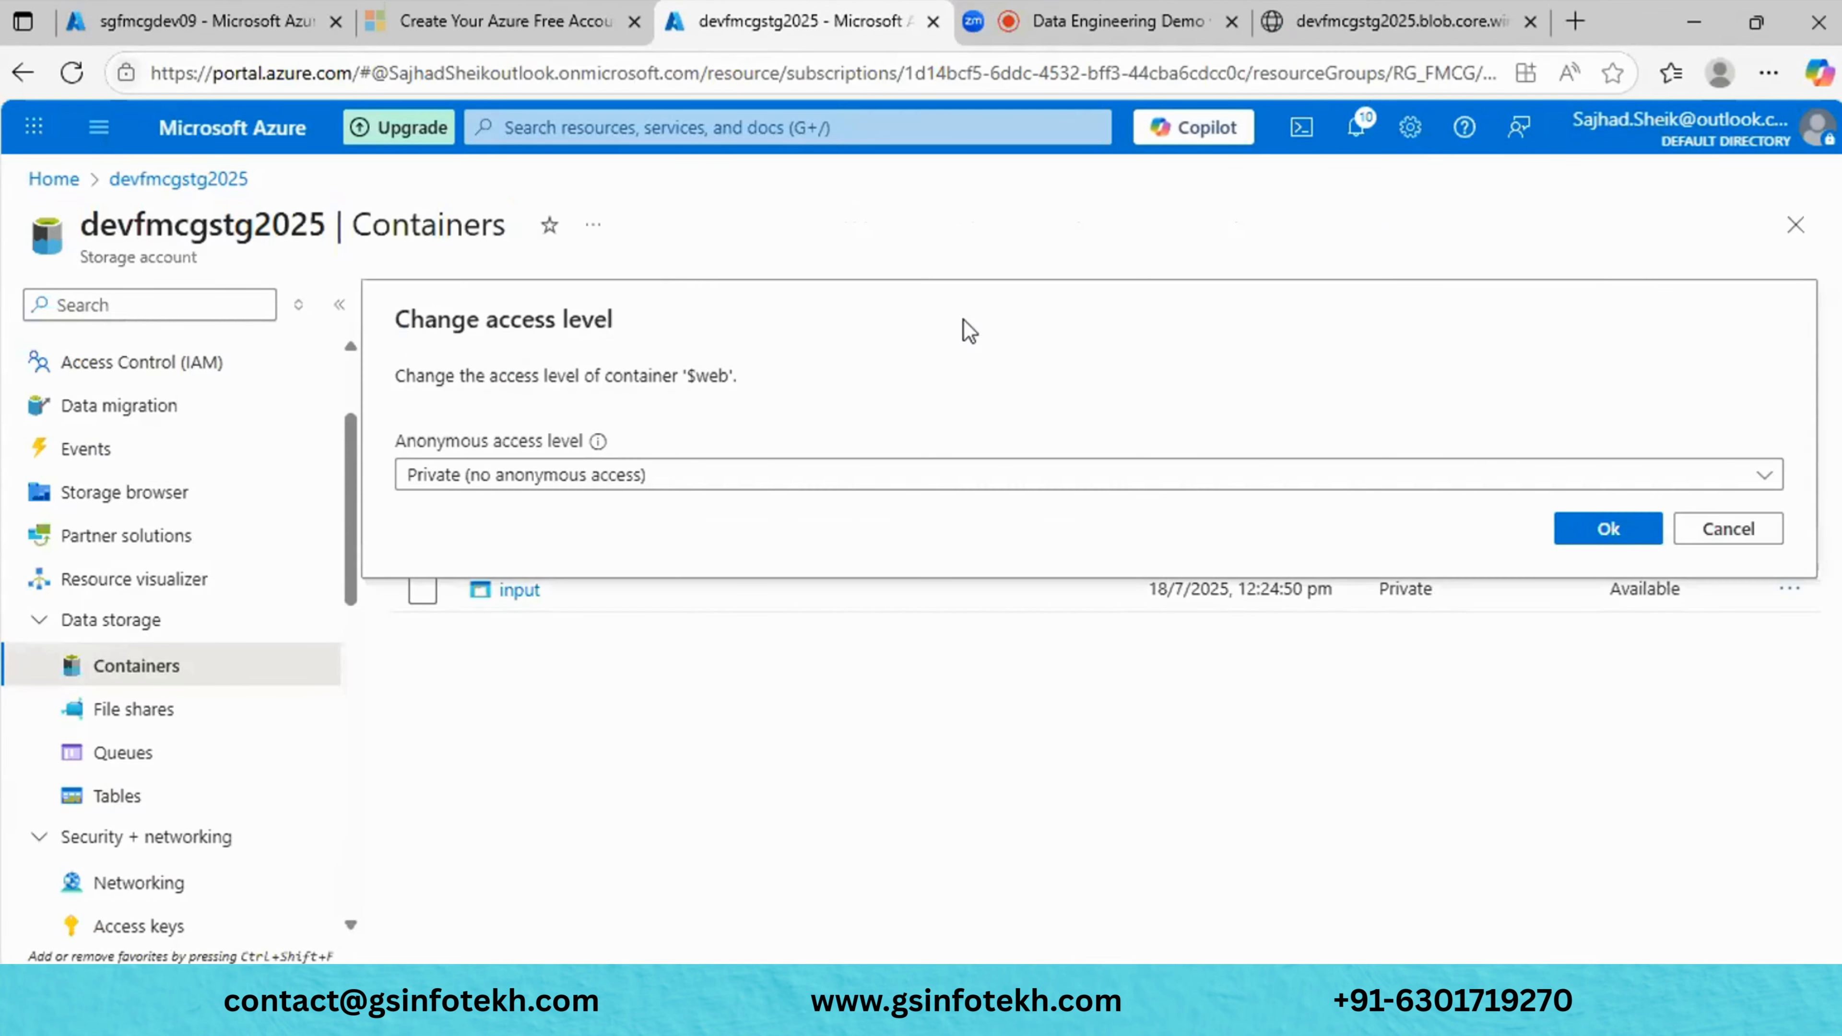
{"action": "left_click", "coordinate": [605, 474]}
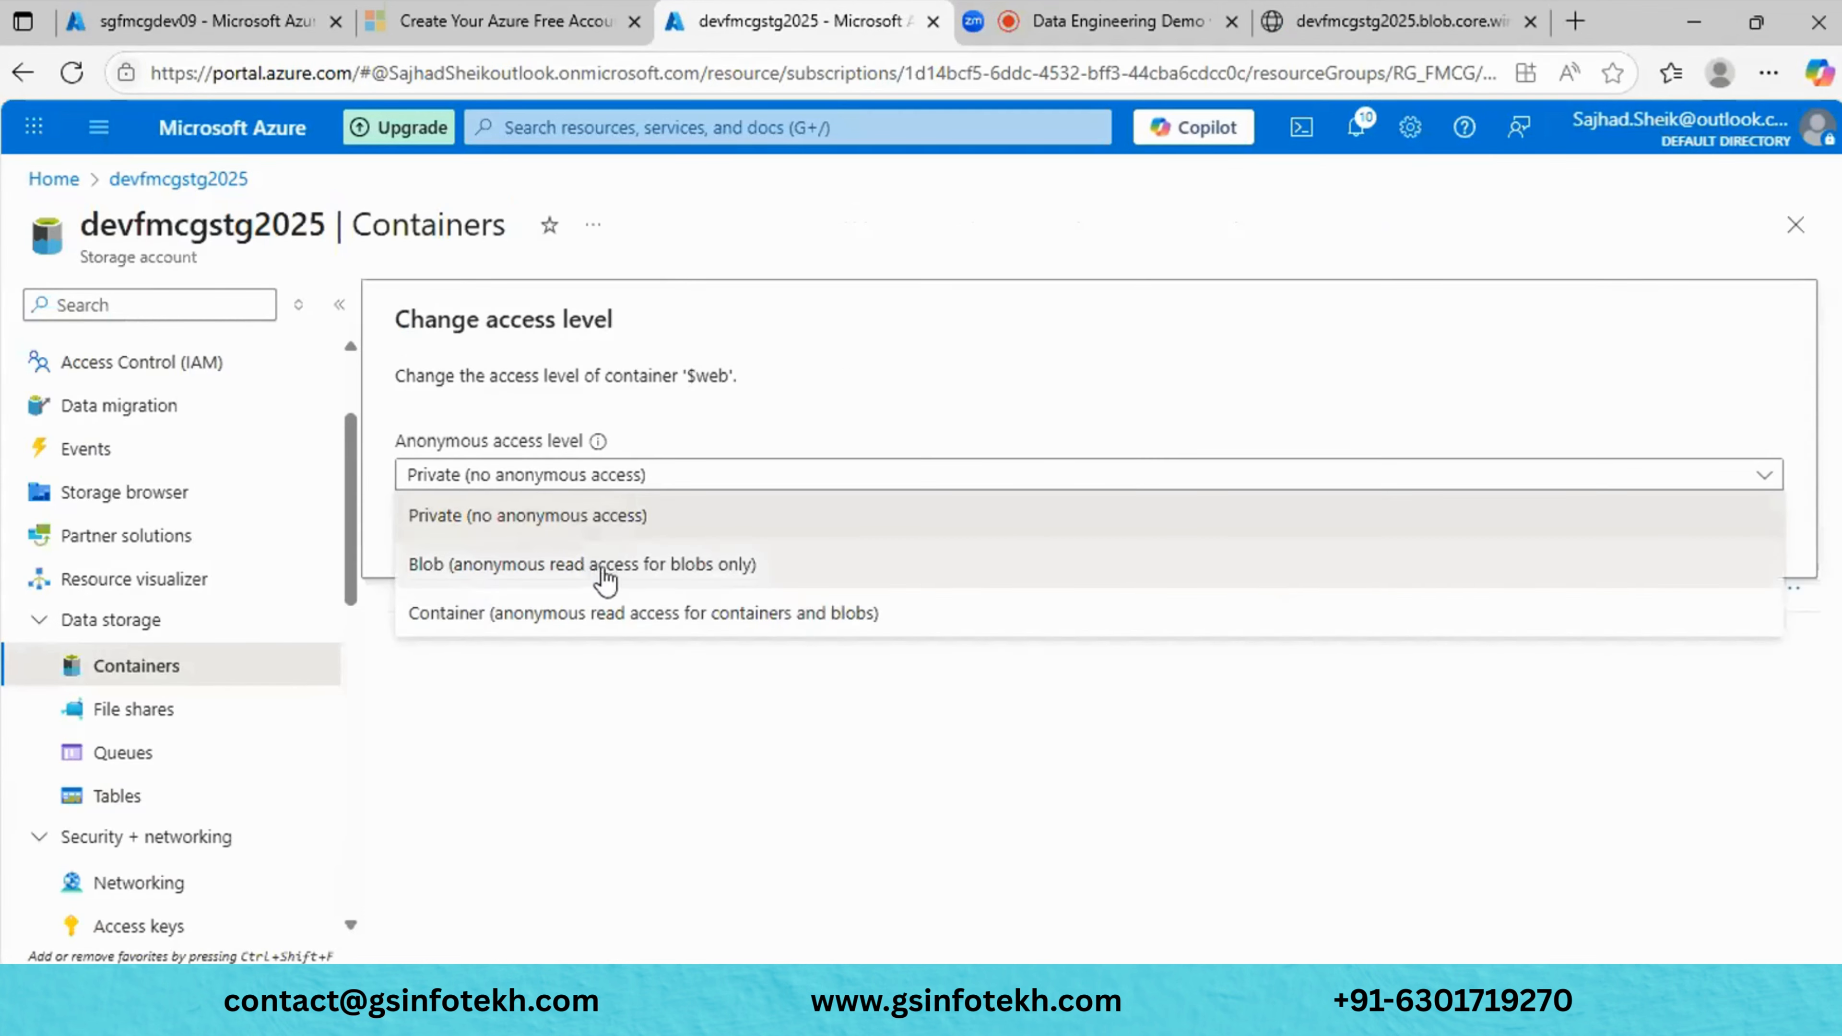
{"action": "left_click", "coordinate": [611, 615]}
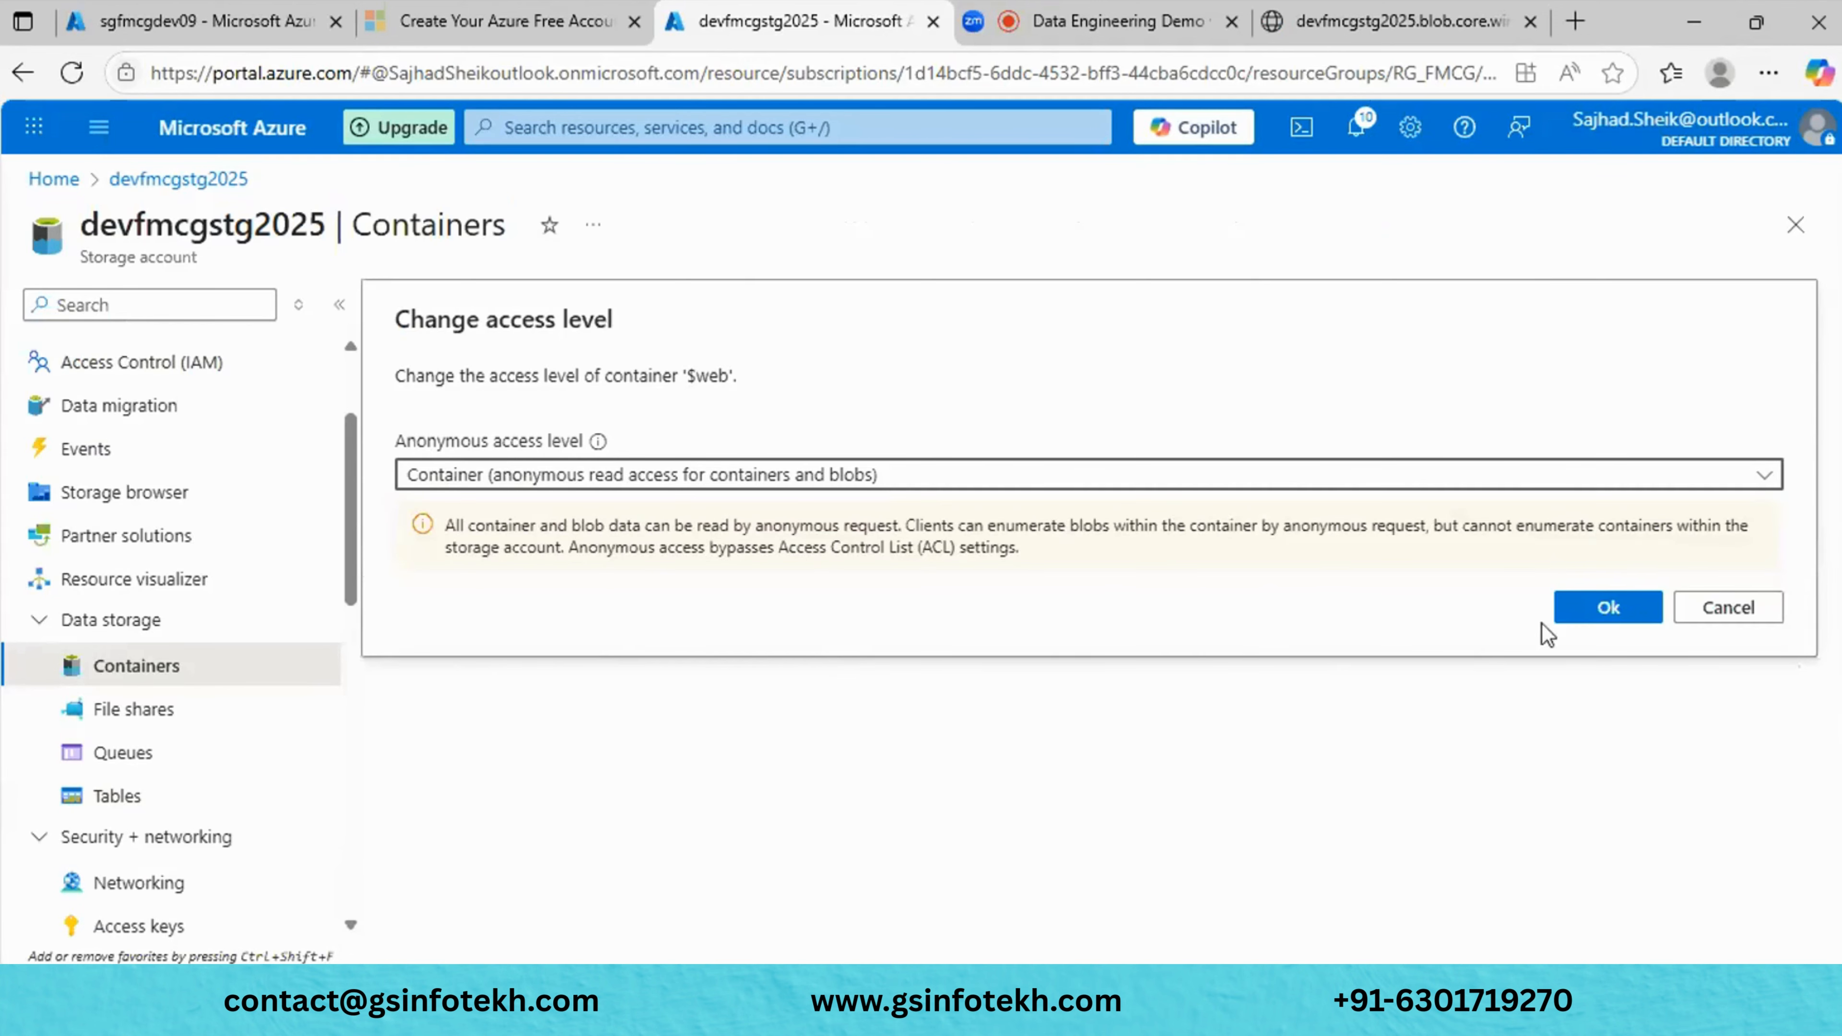
{"action": "left_click", "coordinate": [1606, 608]}
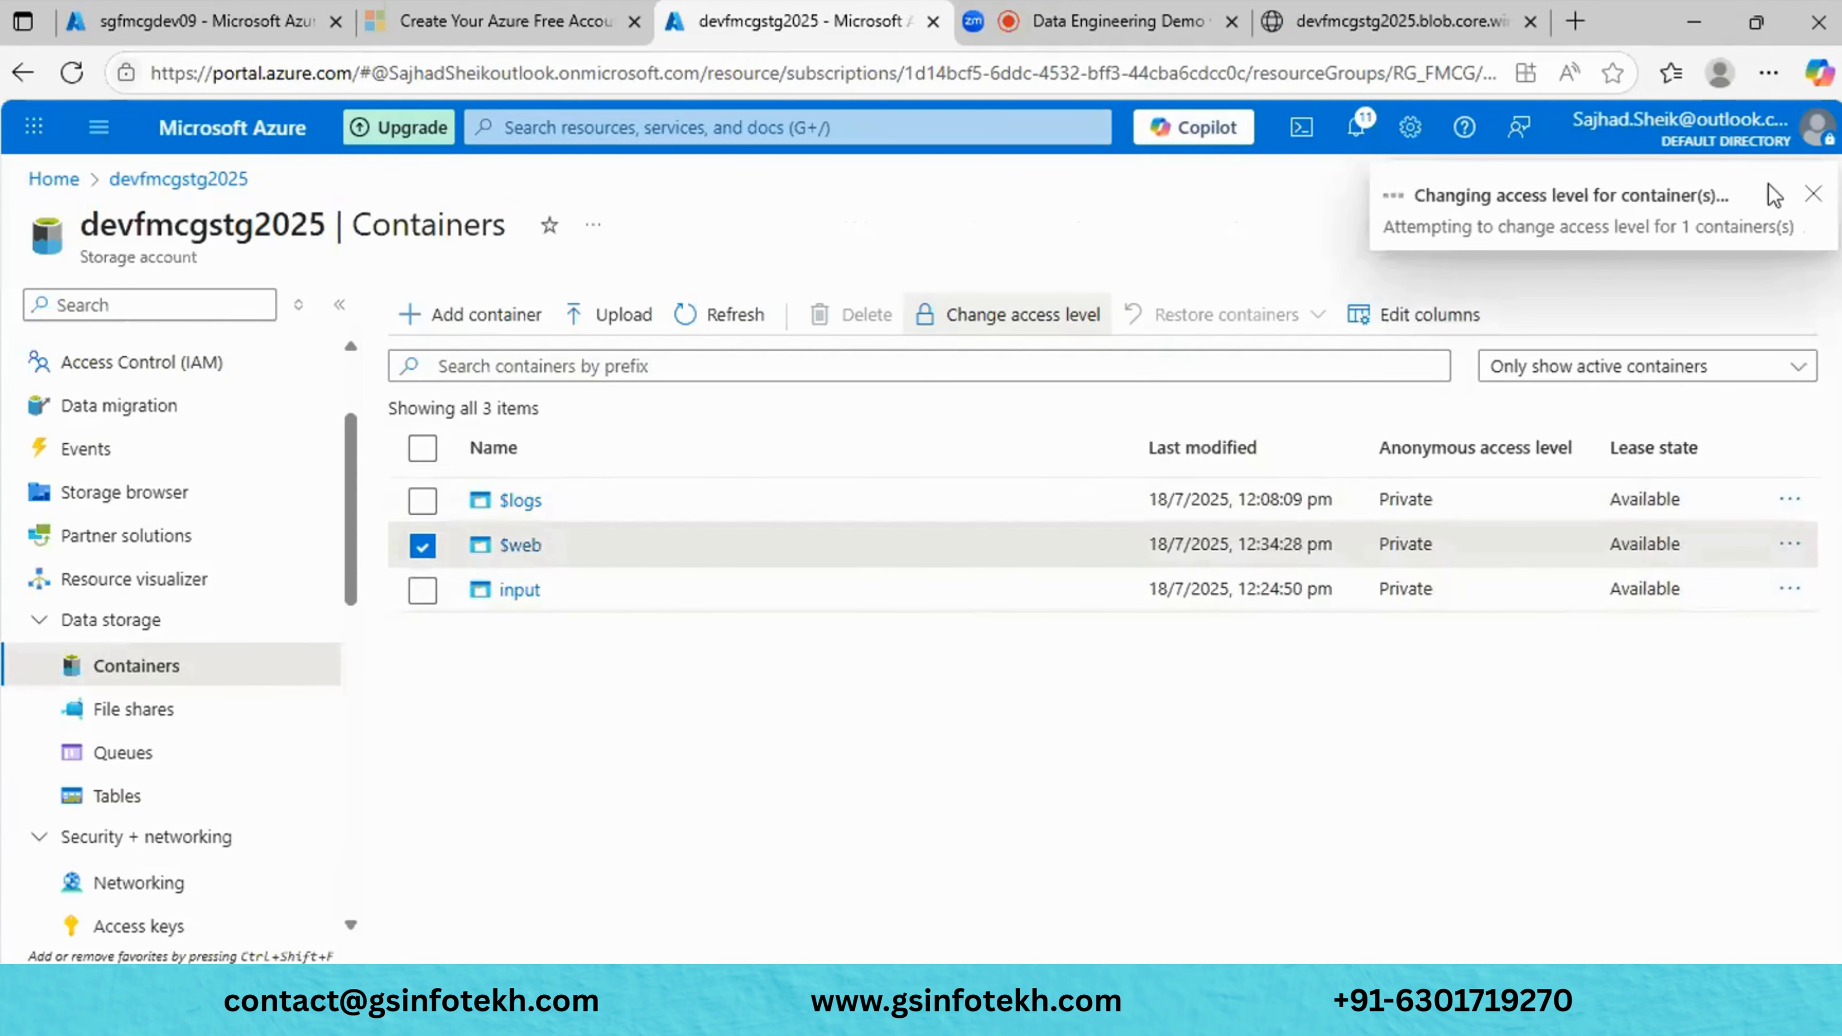
{"action": "left_click", "coordinate": [1811, 195]}
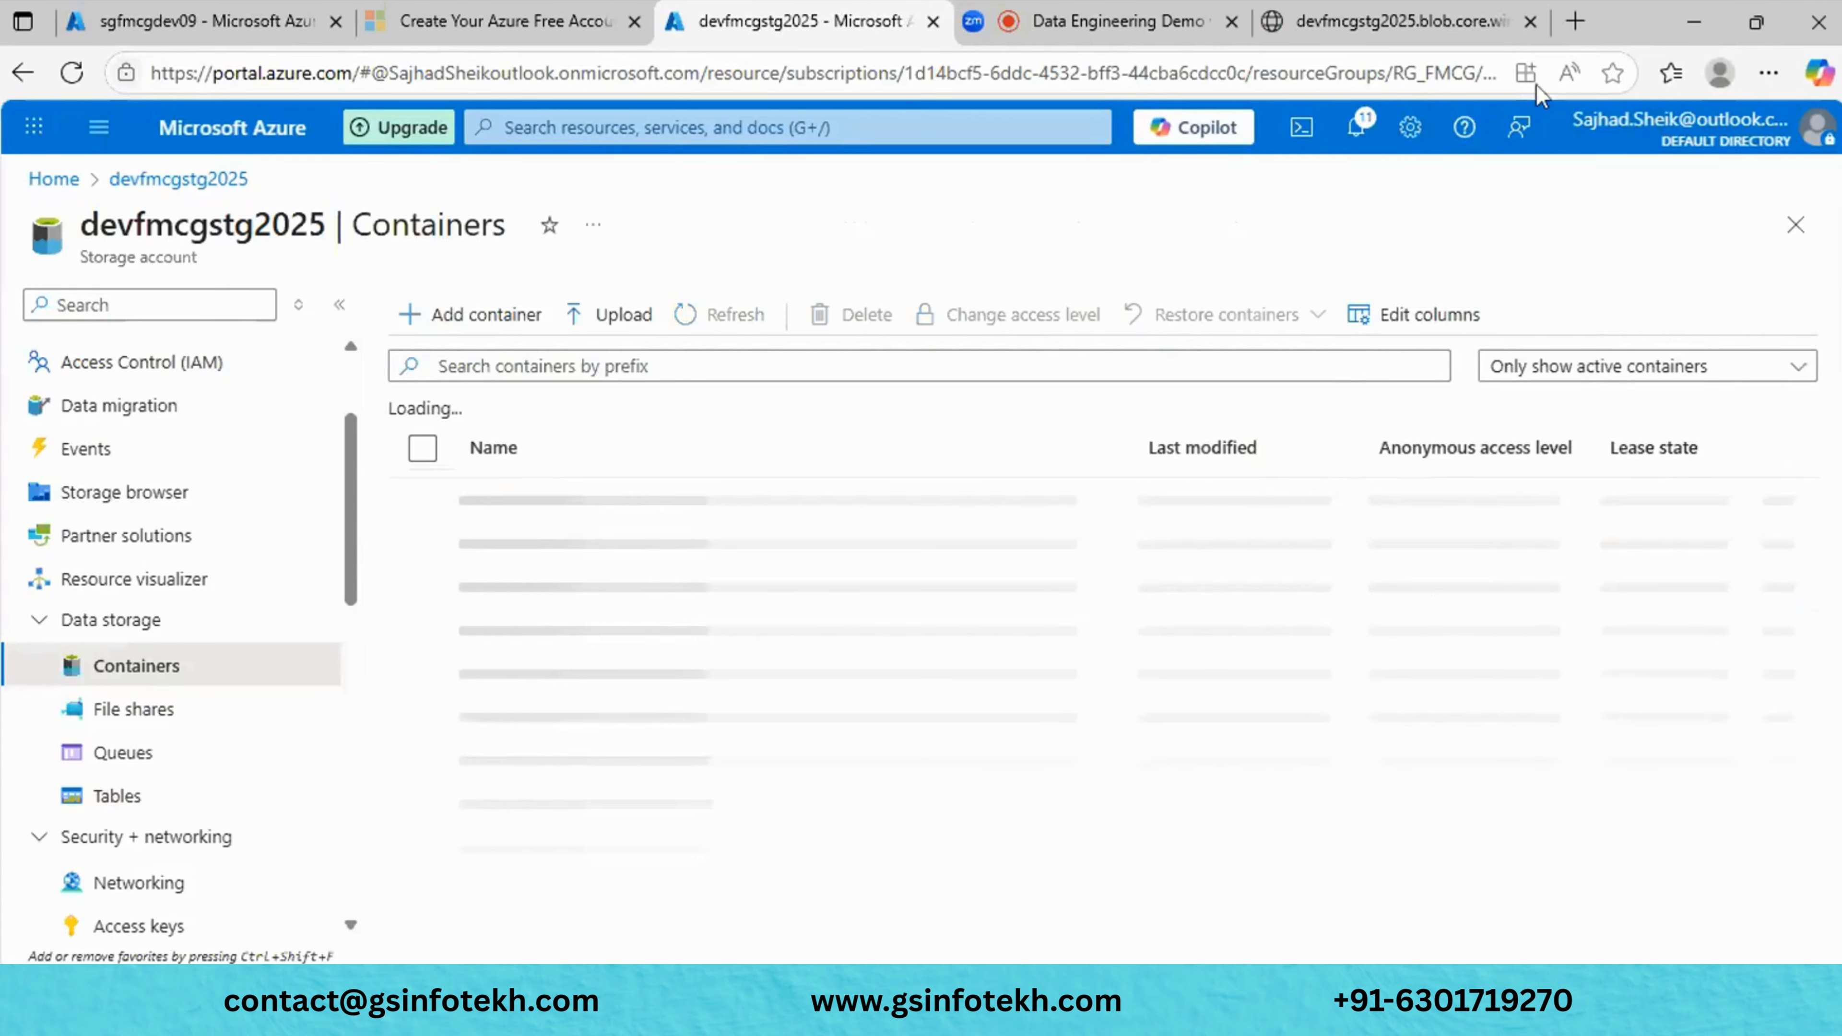
Reload the DB Architecture.jpg URL in its browser tab to test anonymous access.
{"action": "left_click", "coordinate": [1393, 21]}
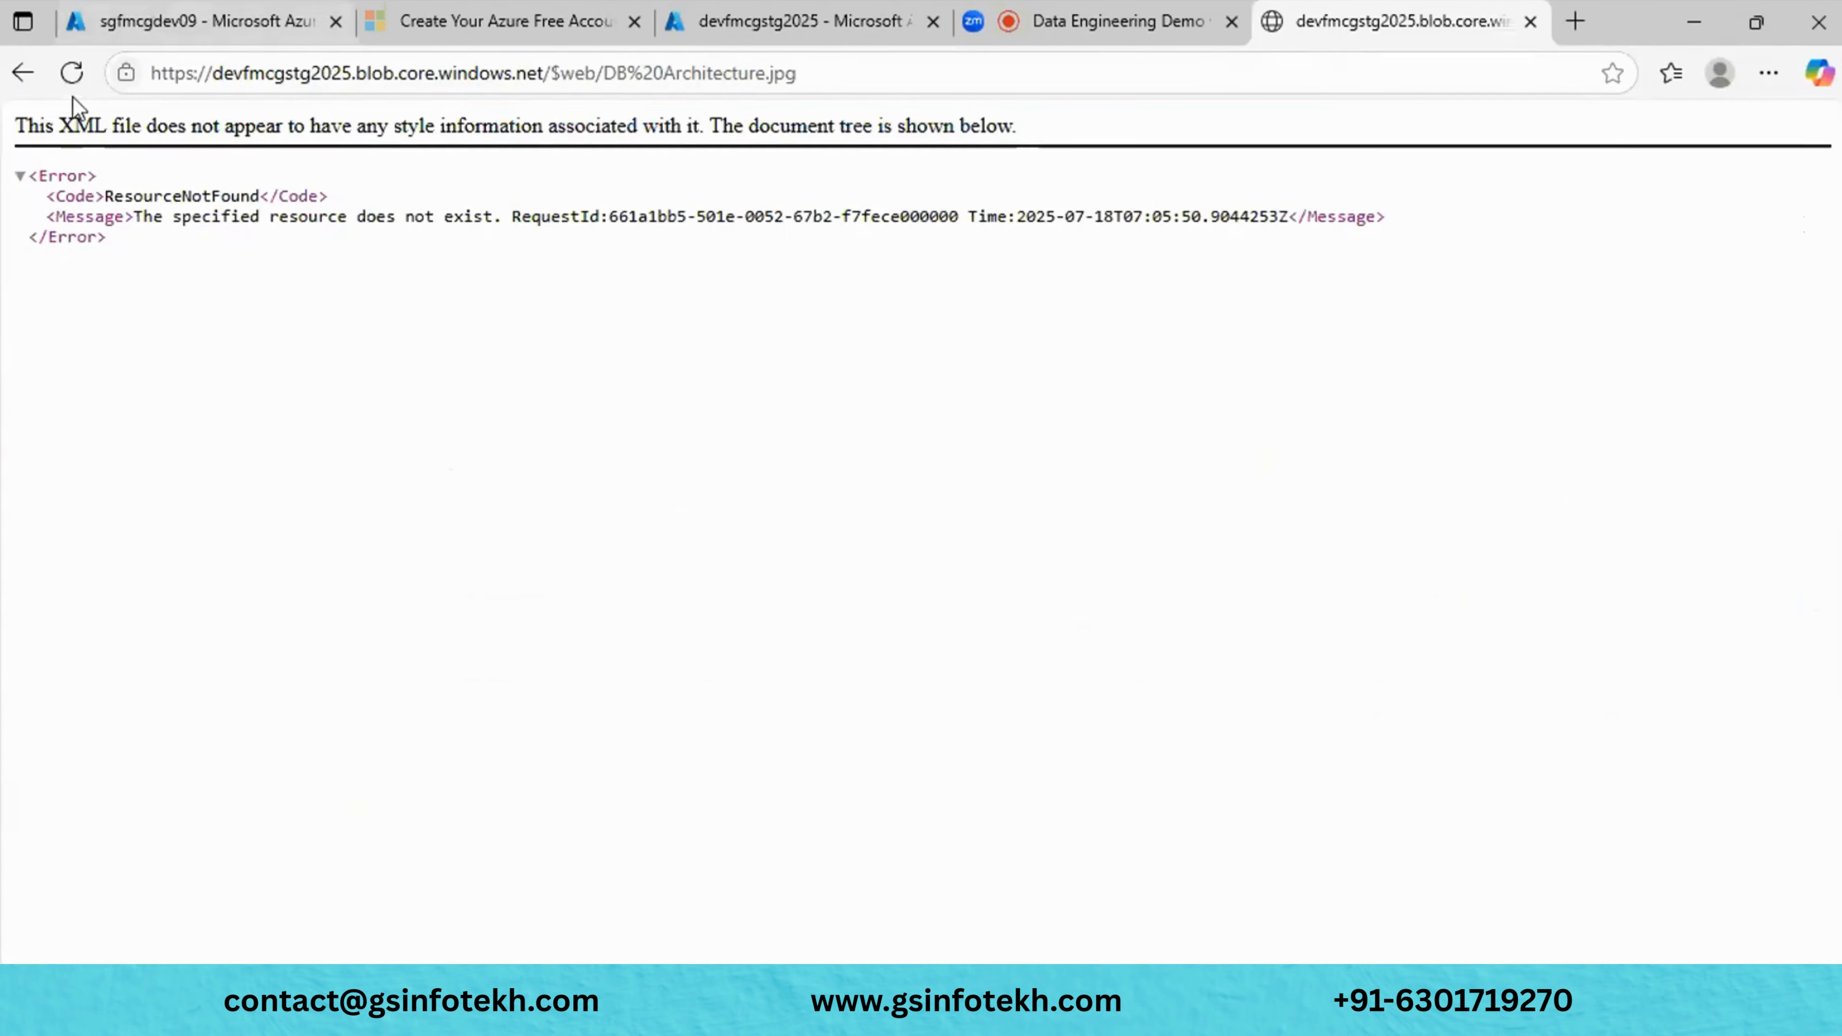
{"action": "left_click", "coordinate": [72, 73]}
{"action": "left_click", "coordinate": [72, 72]}
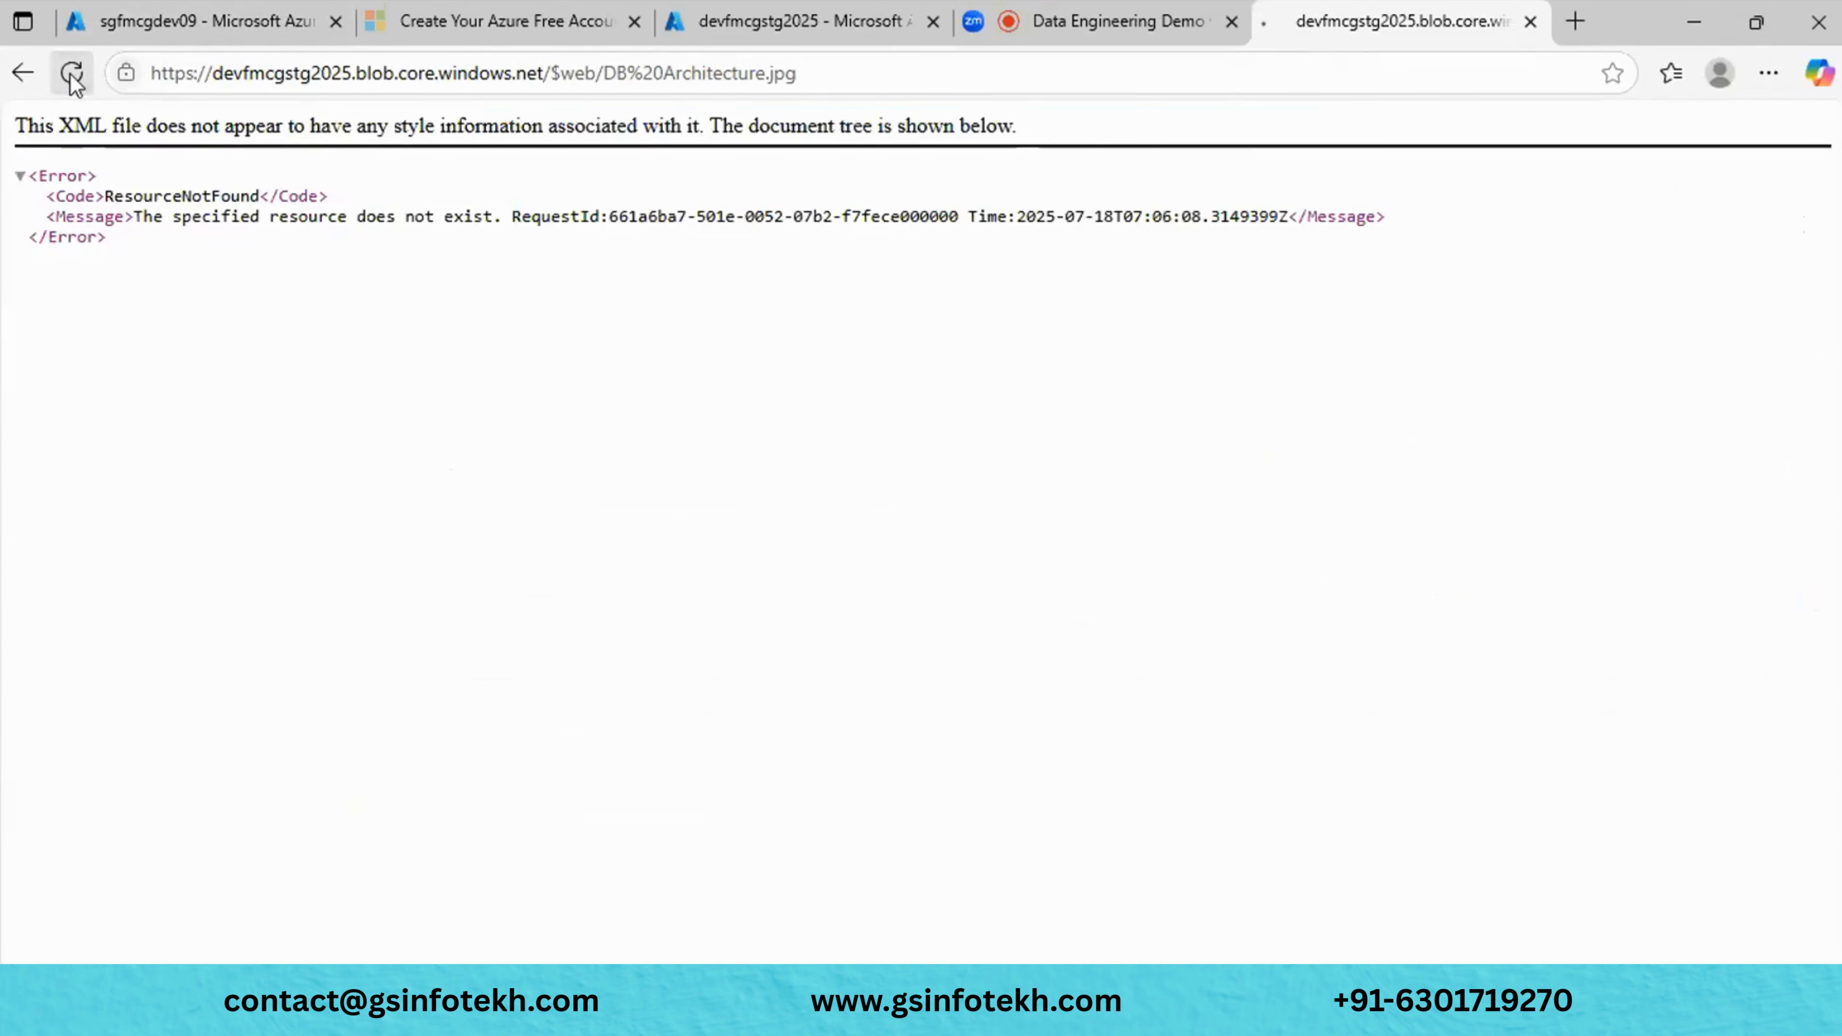
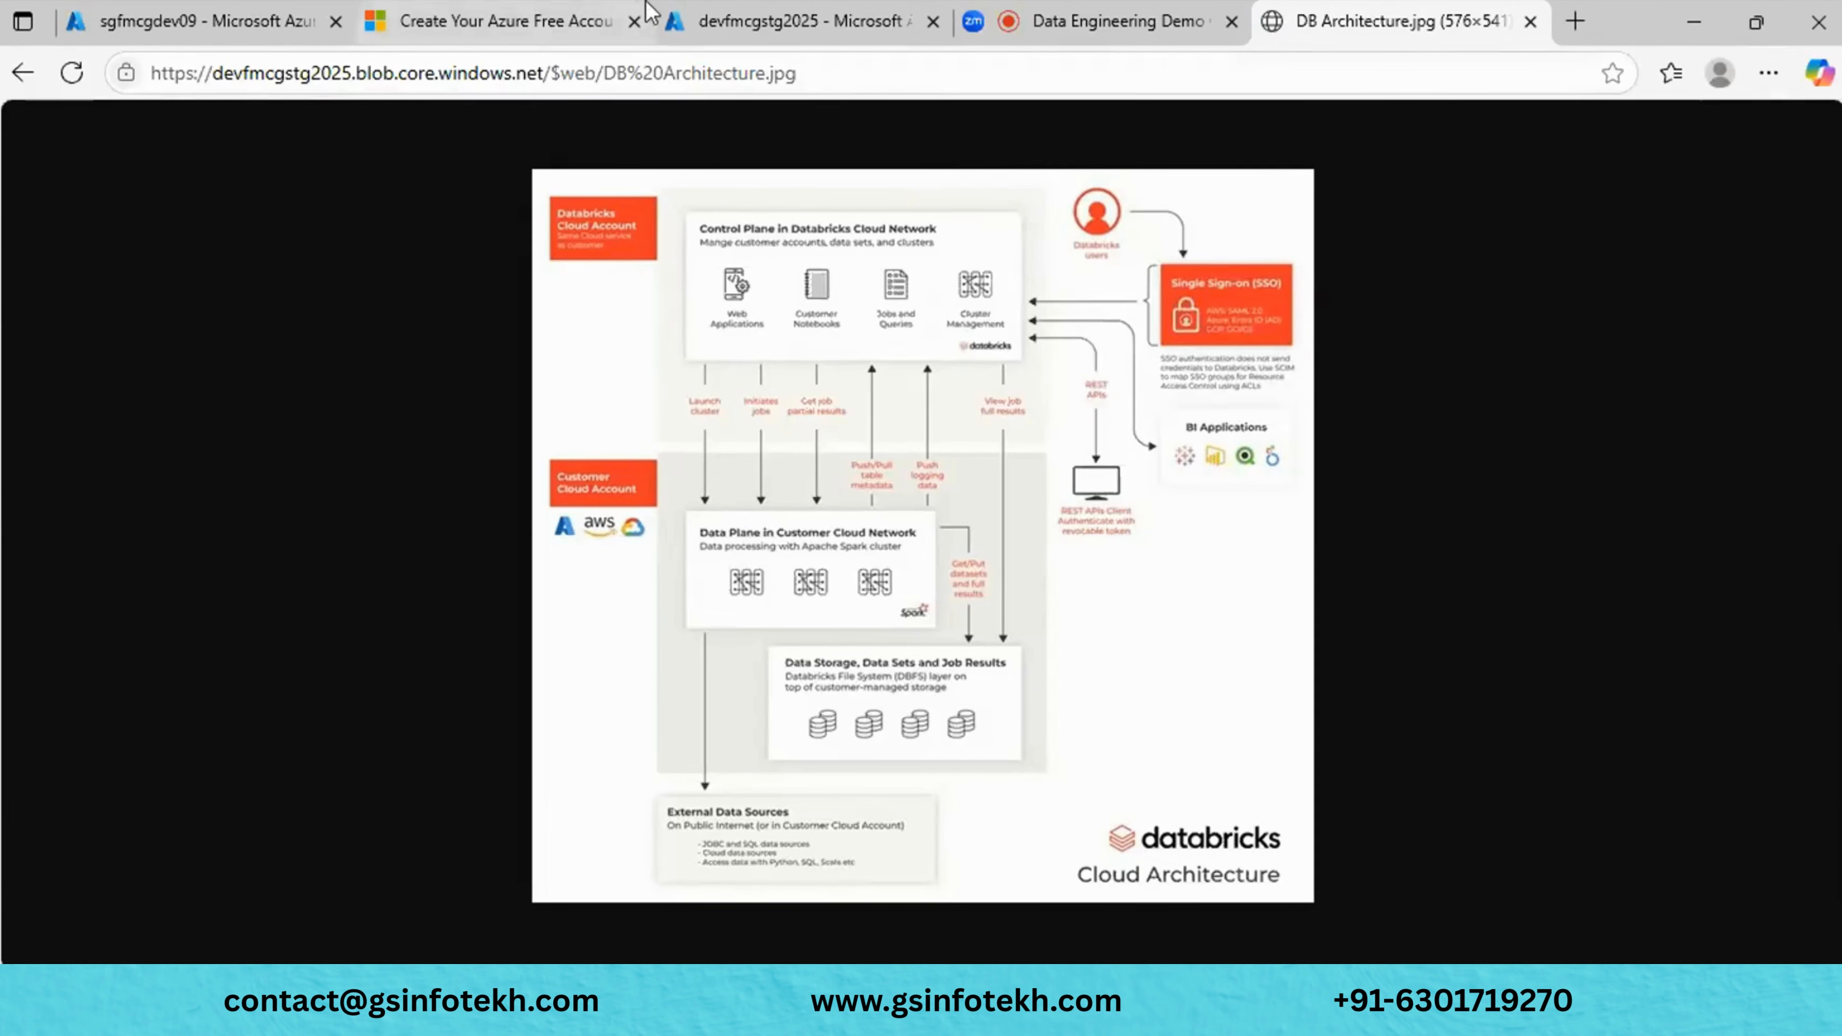
In devfmcgstg2025's lifecycle management, start a rule named dev applying to all block base blobs in the storage account.
{"action": "left_click", "coordinate": [713, 36]}
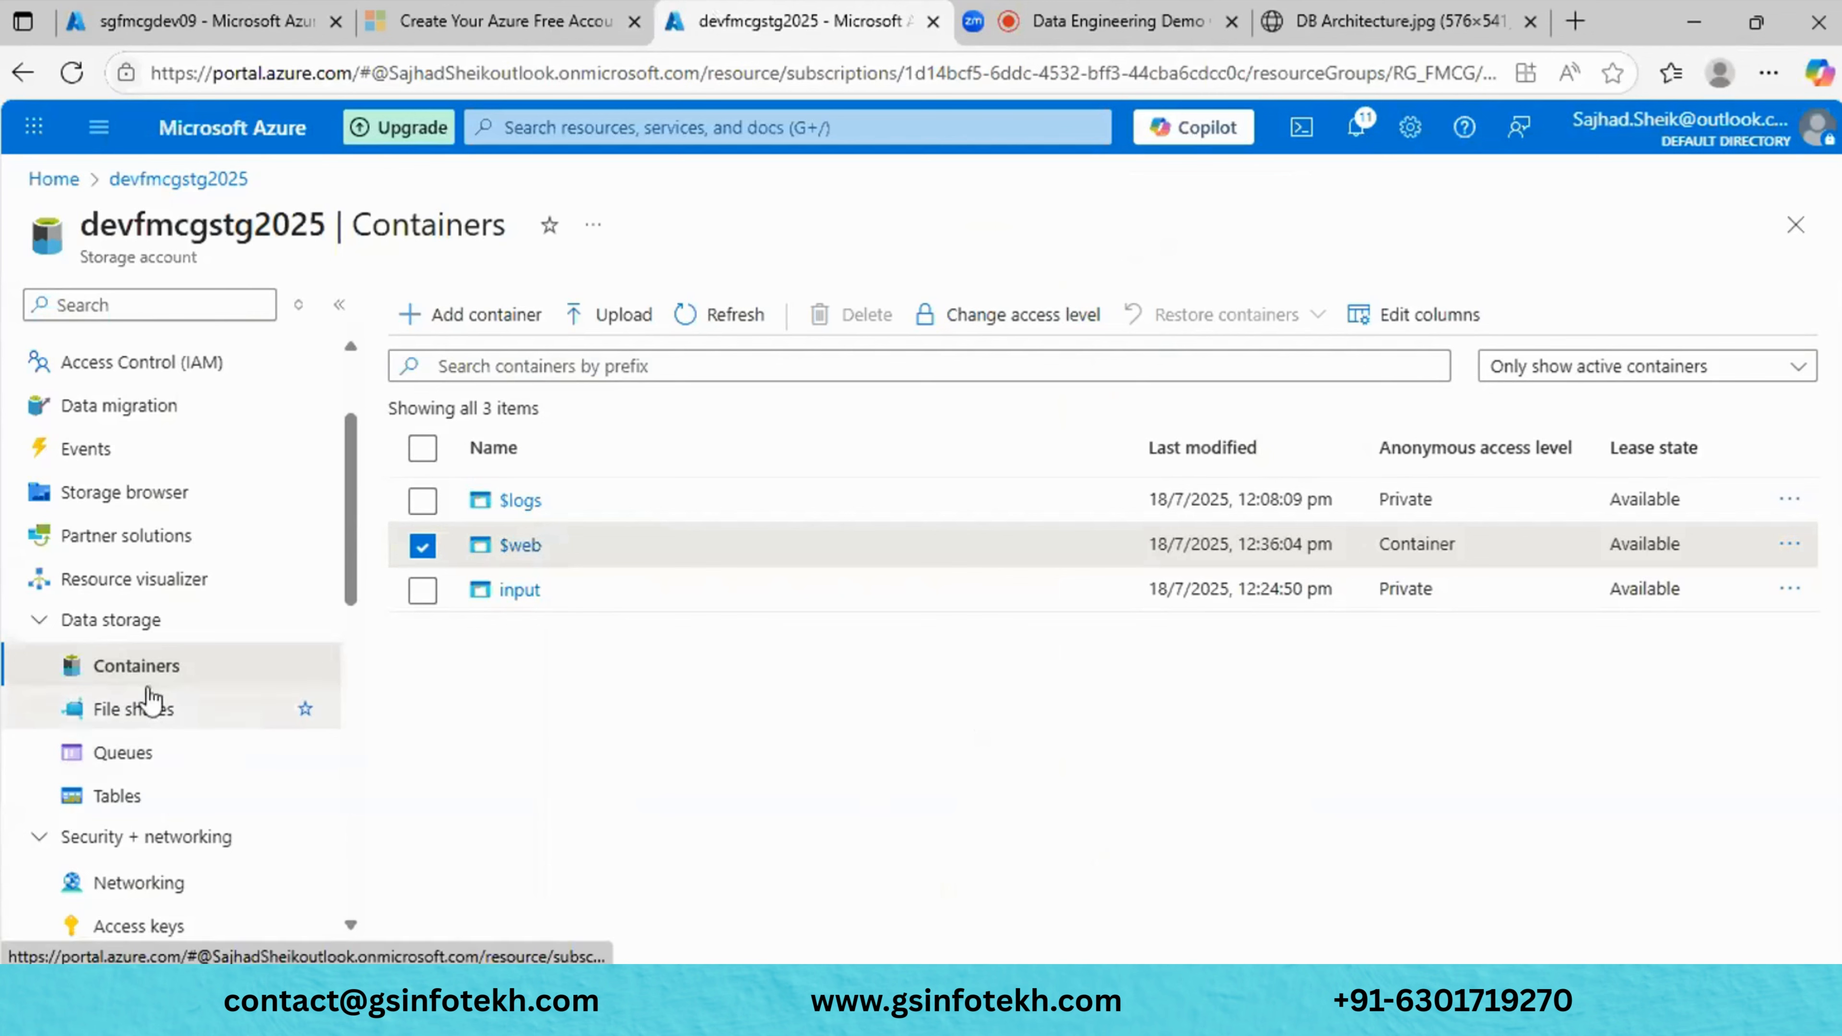
{"action": "scroll", "coordinate": [246, 874], "scroll_direction": "down", "scroll_amount": 5}
{"action": "scroll", "coordinate": [240, 874], "scroll_direction": "down", "scroll_amount": 3}
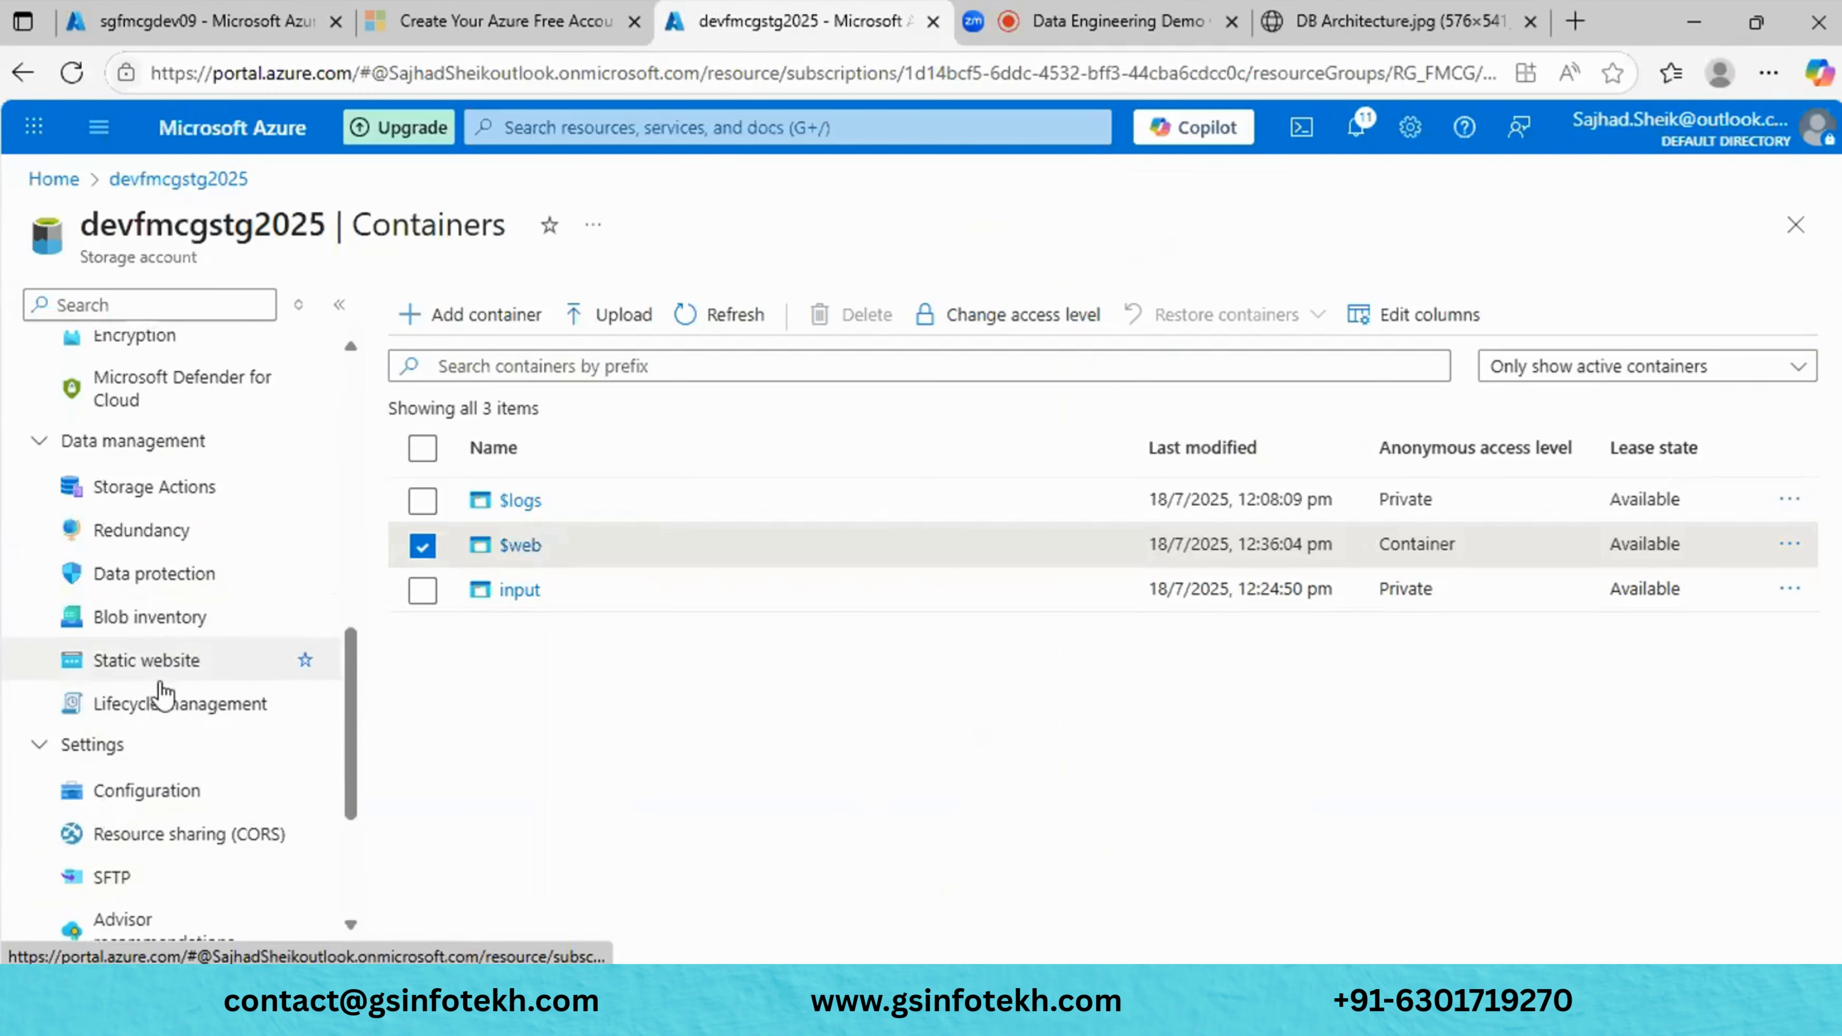
{"action": "left_click", "coordinate": [166, 728]}
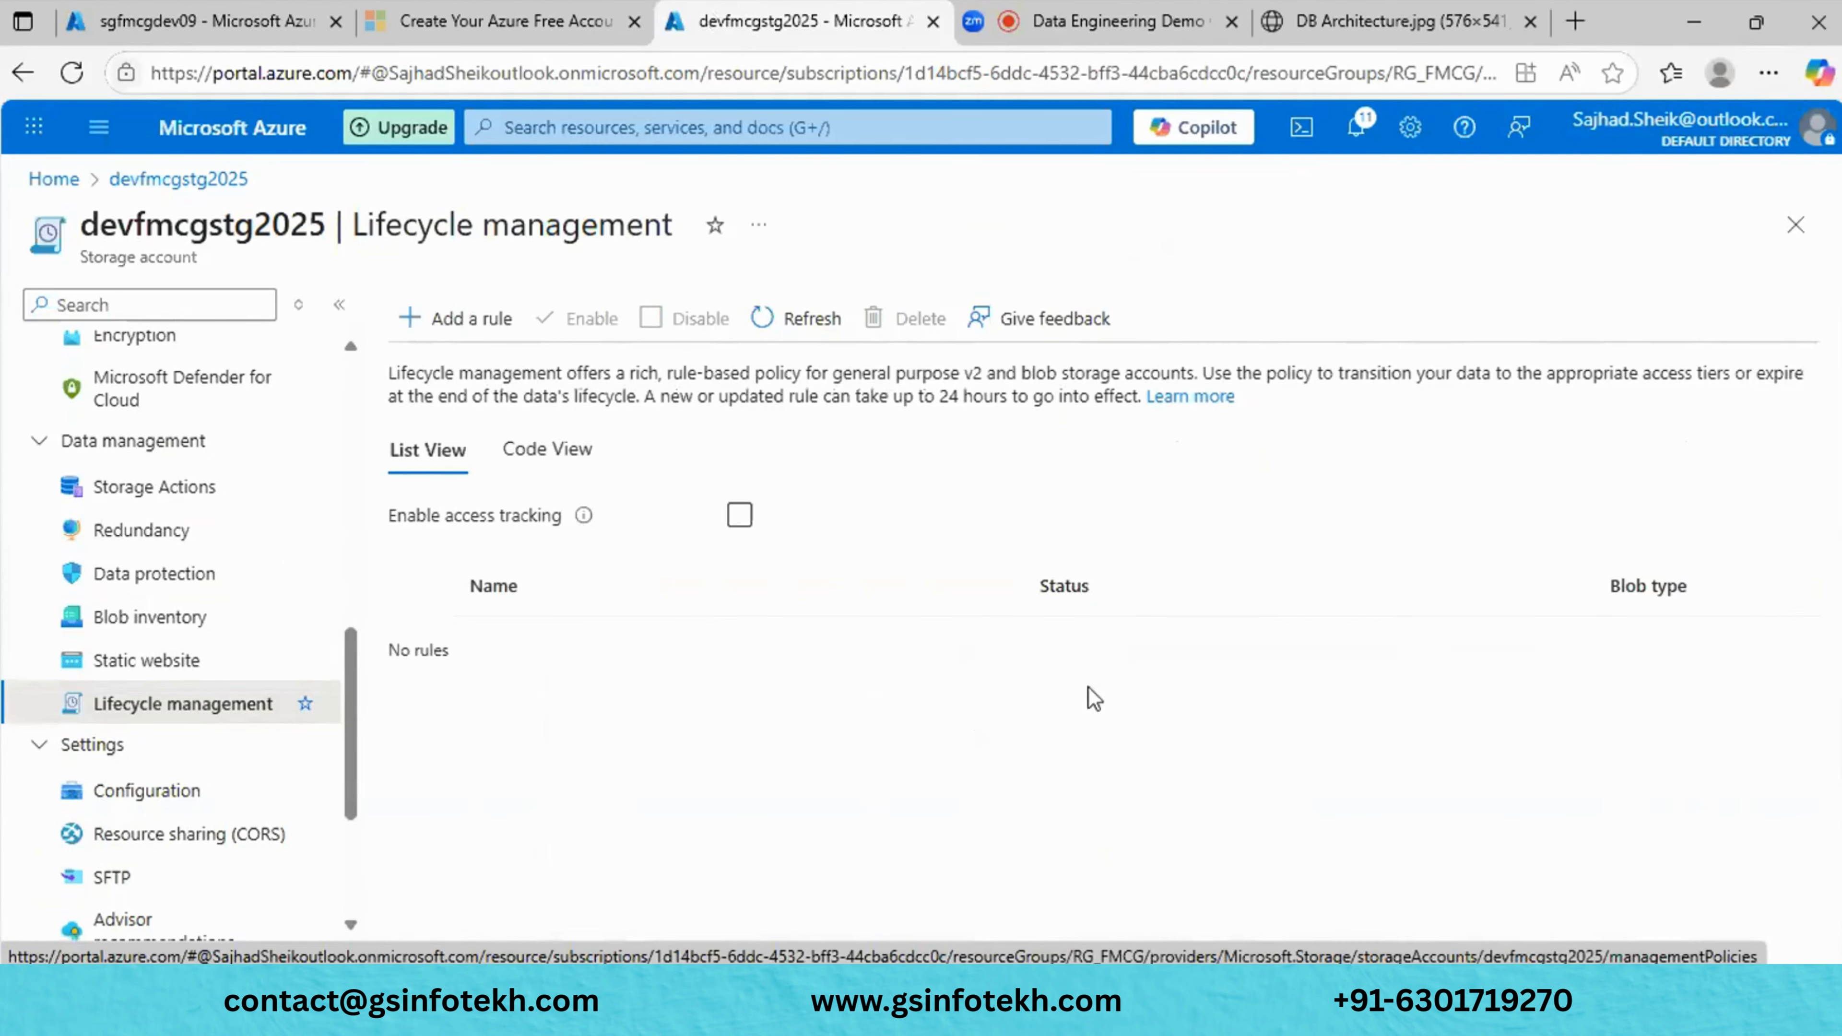
{"action": "left_click", "coordinate": [473, 319]}
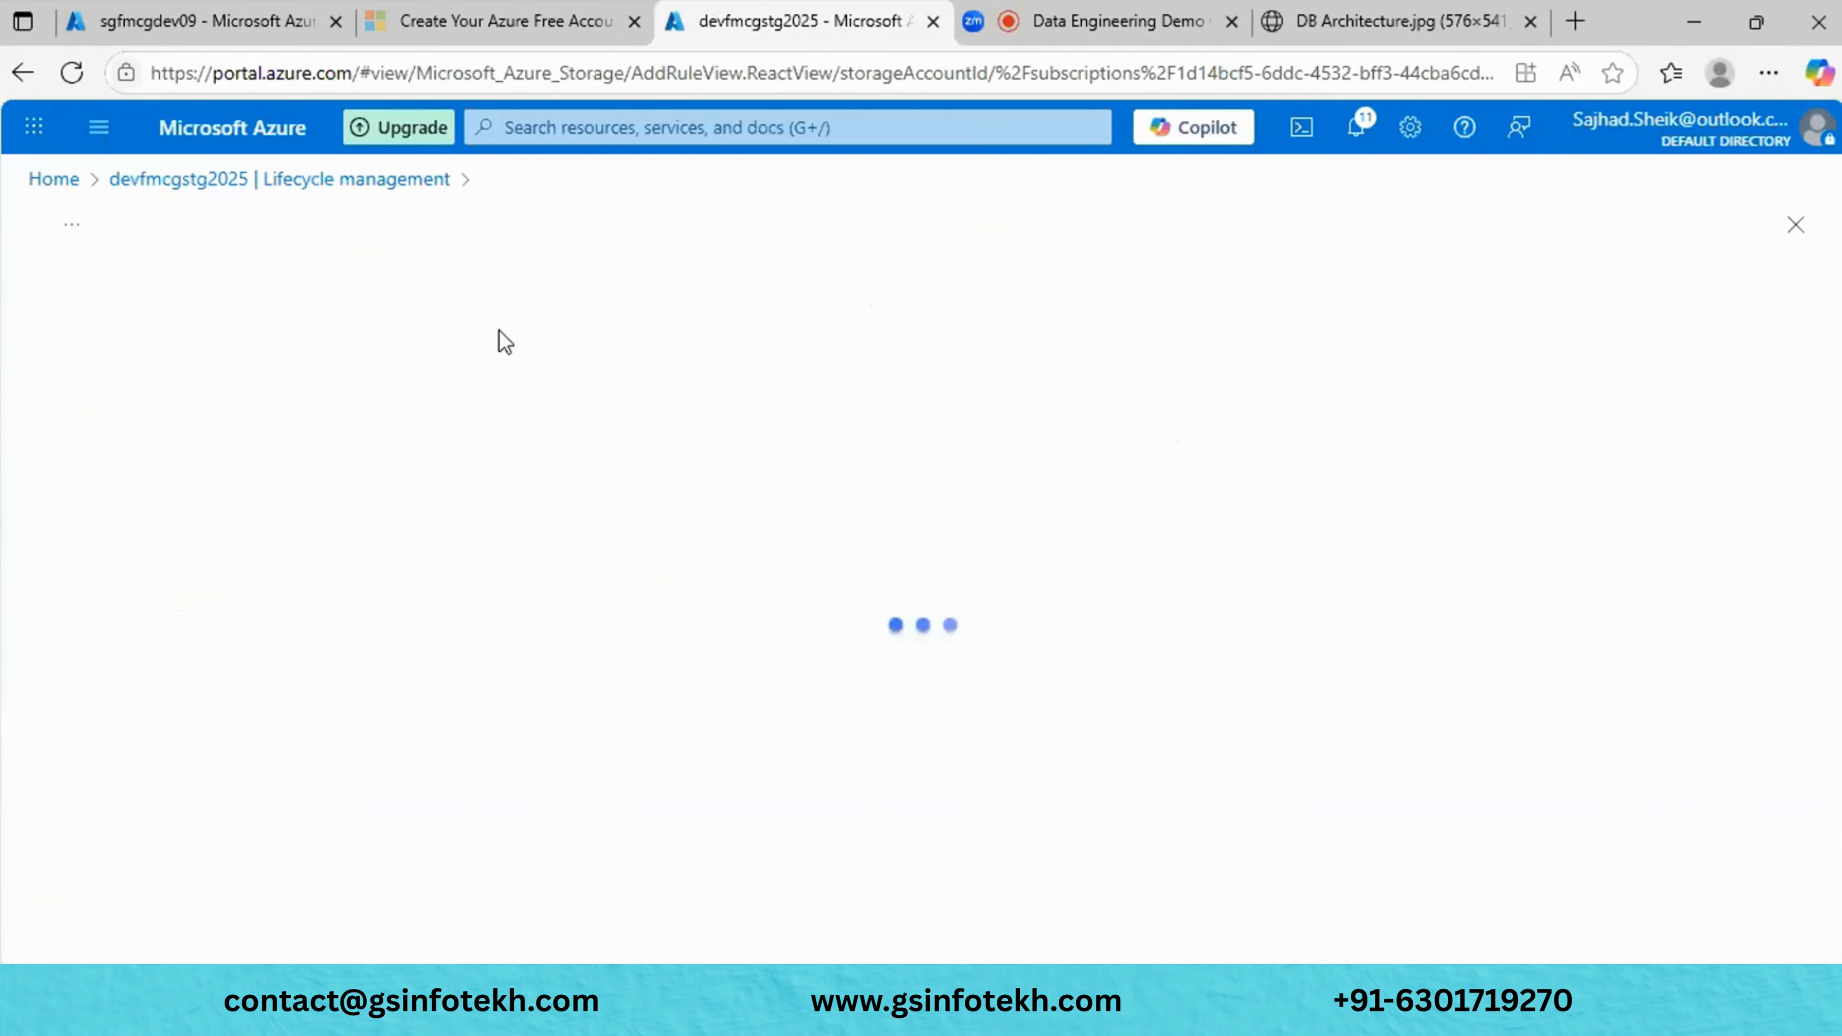
{"action": "scroll", "coordinate": [1036, 744], "scroll_direction": "down", "scroll_amount": 1}
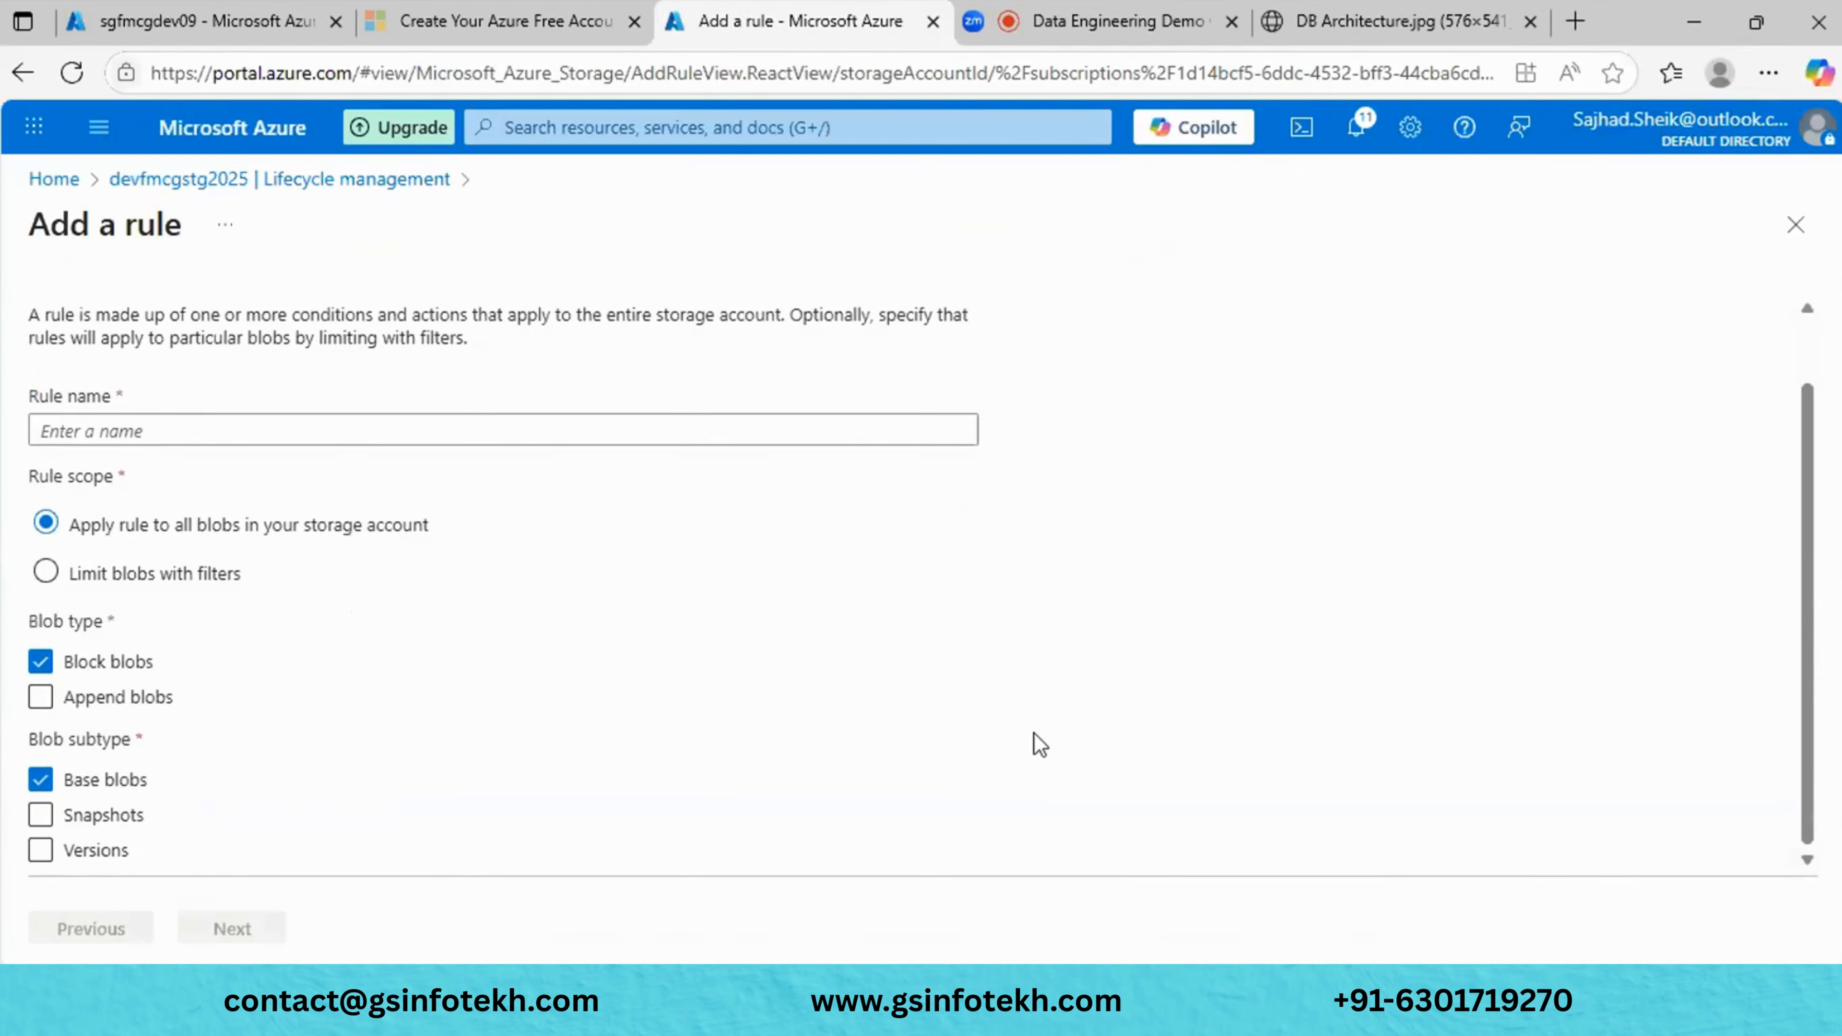
{"action": "left_click", "coordinate": [294, 436]}
{"action": "type", "text": "dev"}
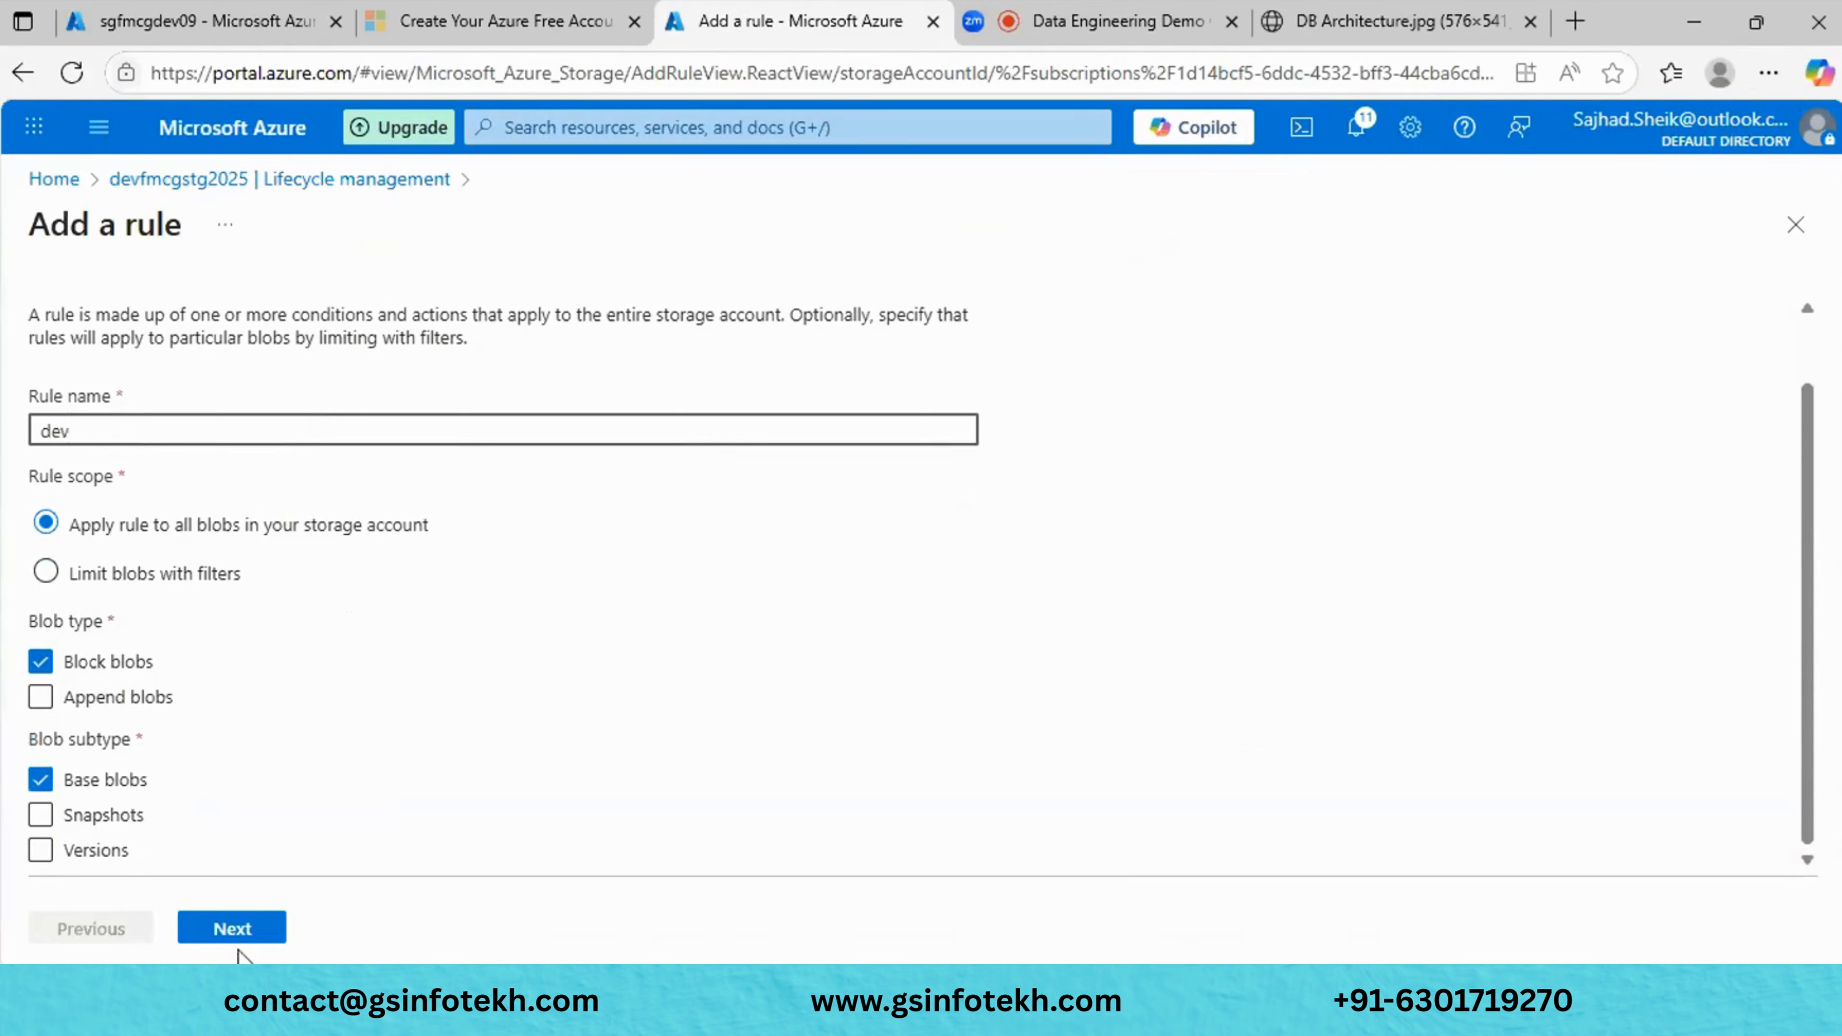
{"action": "left_click", "coordinate": [232, 932]}
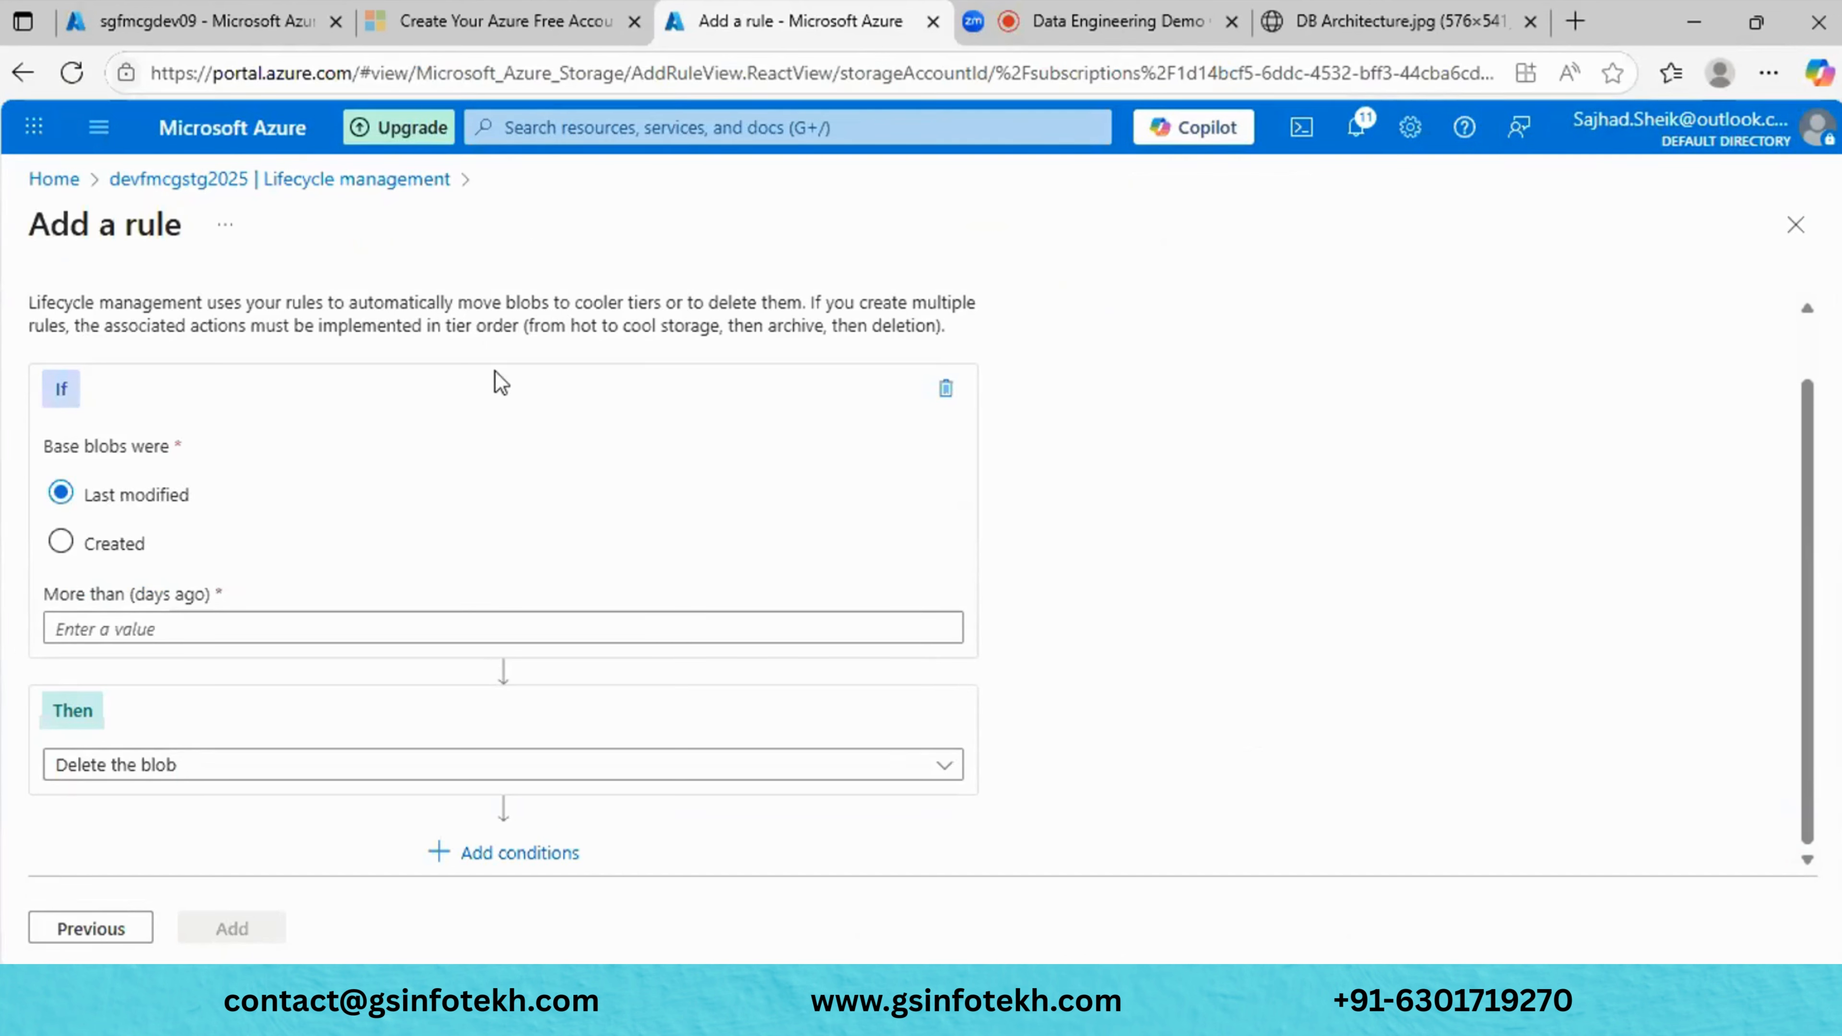
Set the rule's first condition to move base blobs last modified more than 30 days ago to cool storage.
{"action": "left_click", "coordinate": [214, 628]}
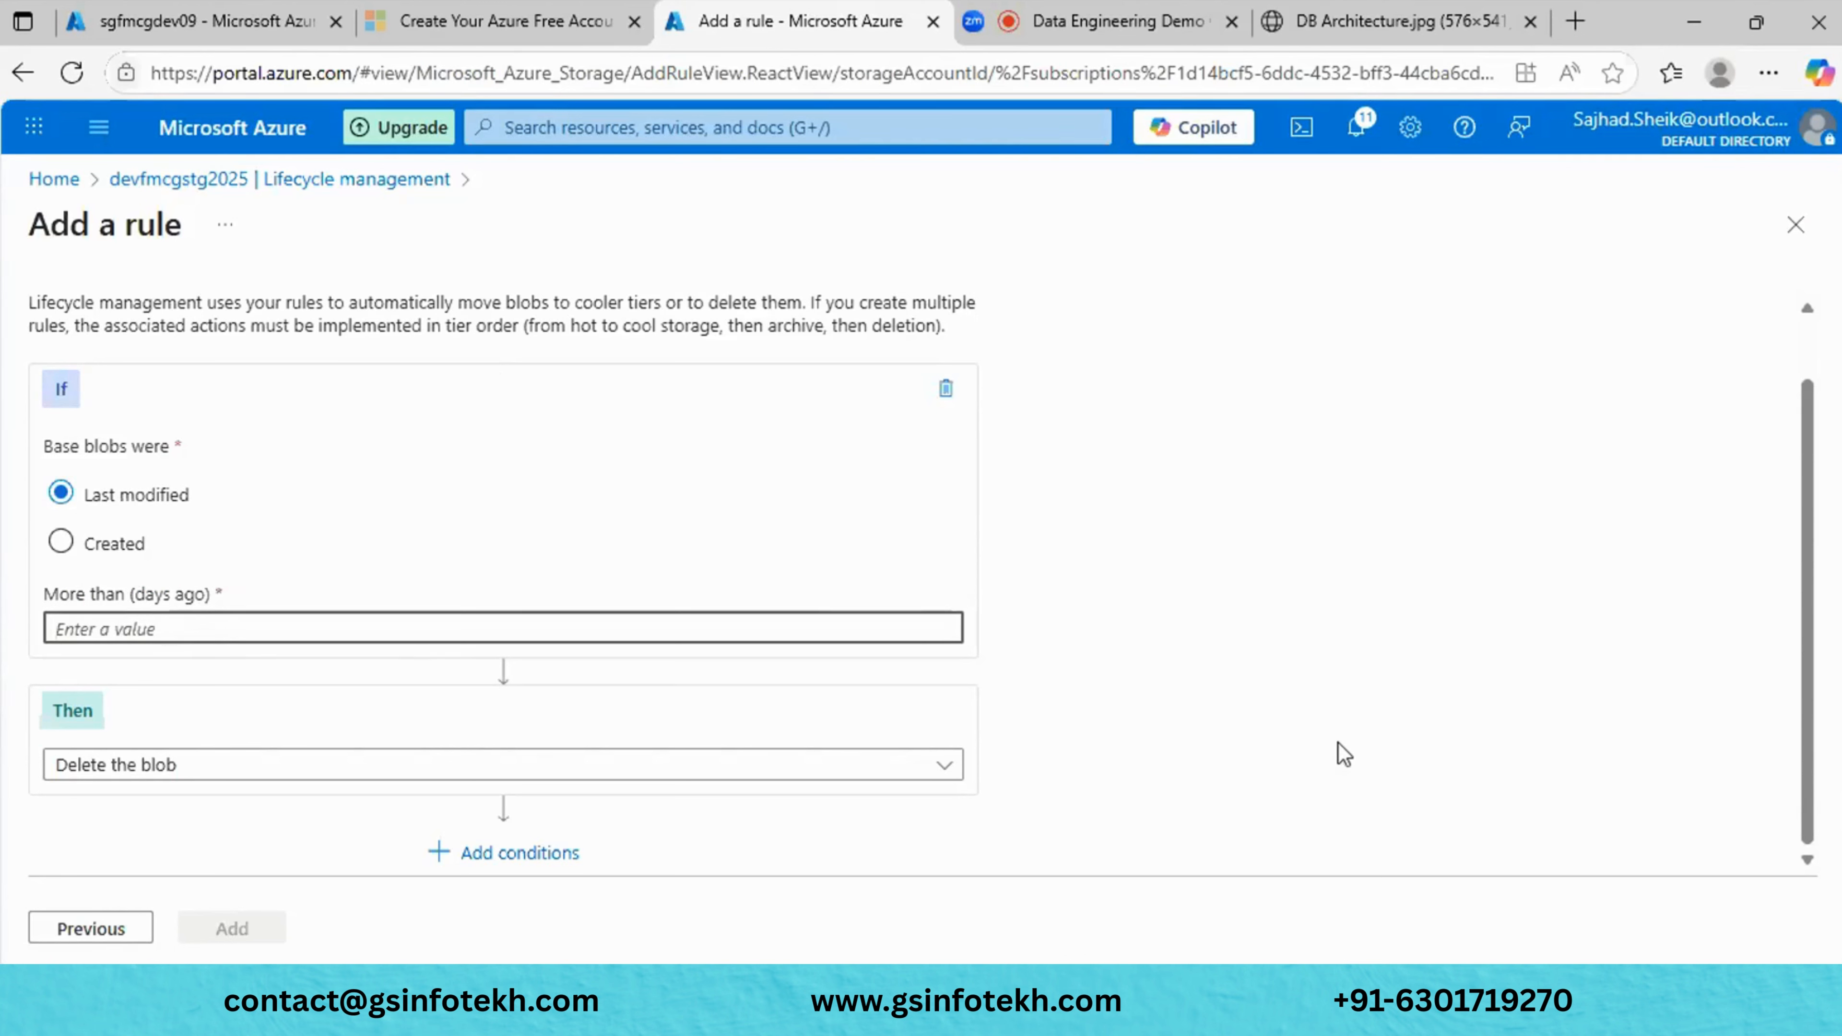
{"action": "type", "text": "30"}
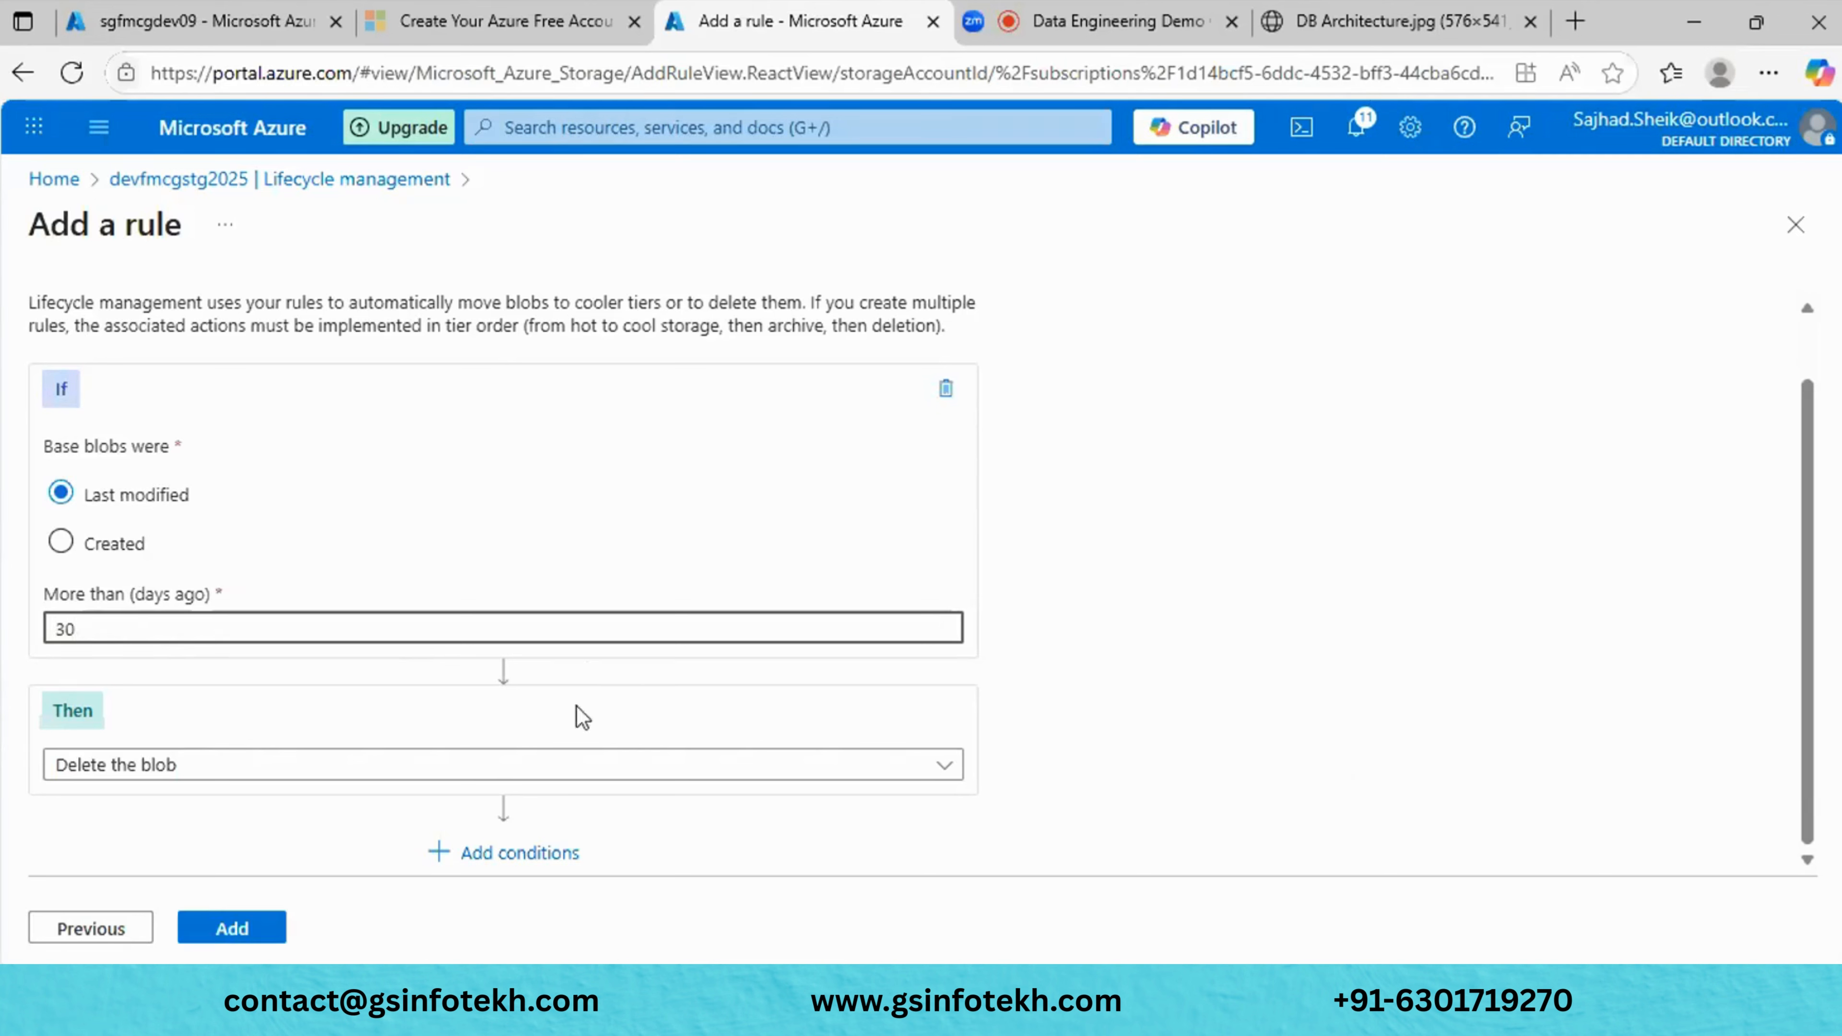
{"action": "left_click", "coordinate": [627, 769]}
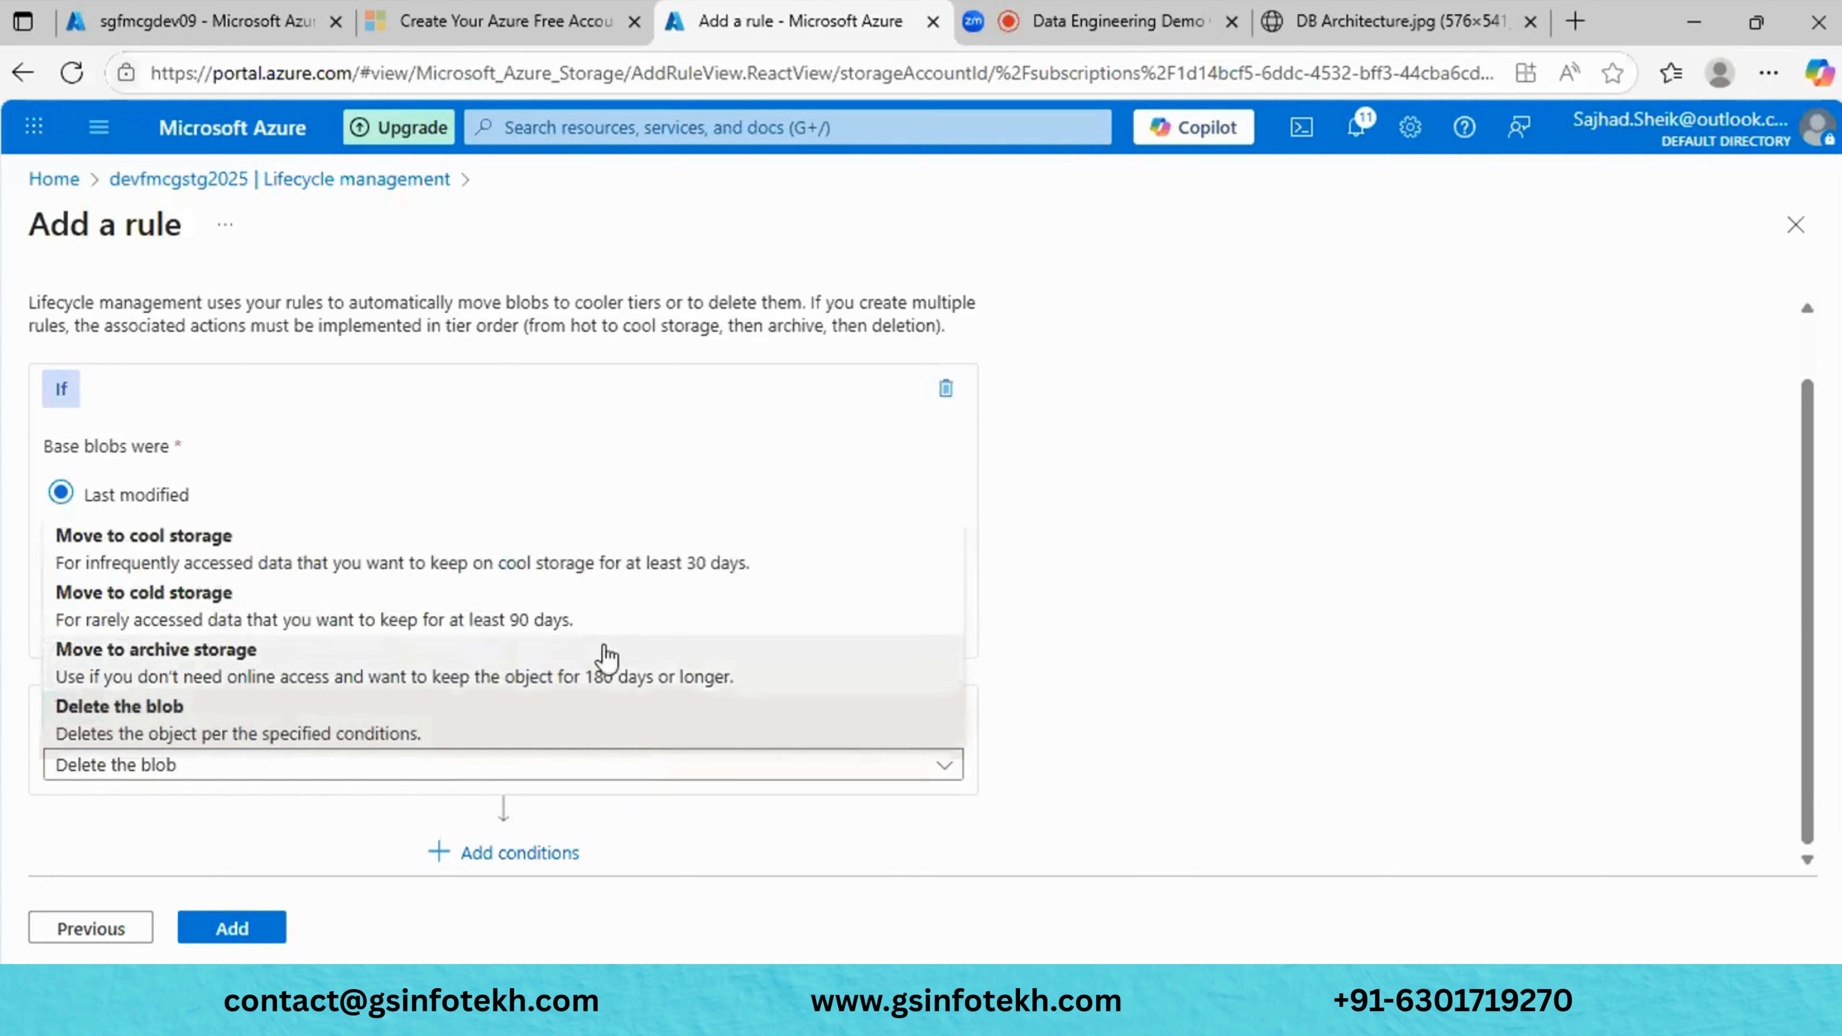
{"action": "left_click", "coordinate": [587, 573]}
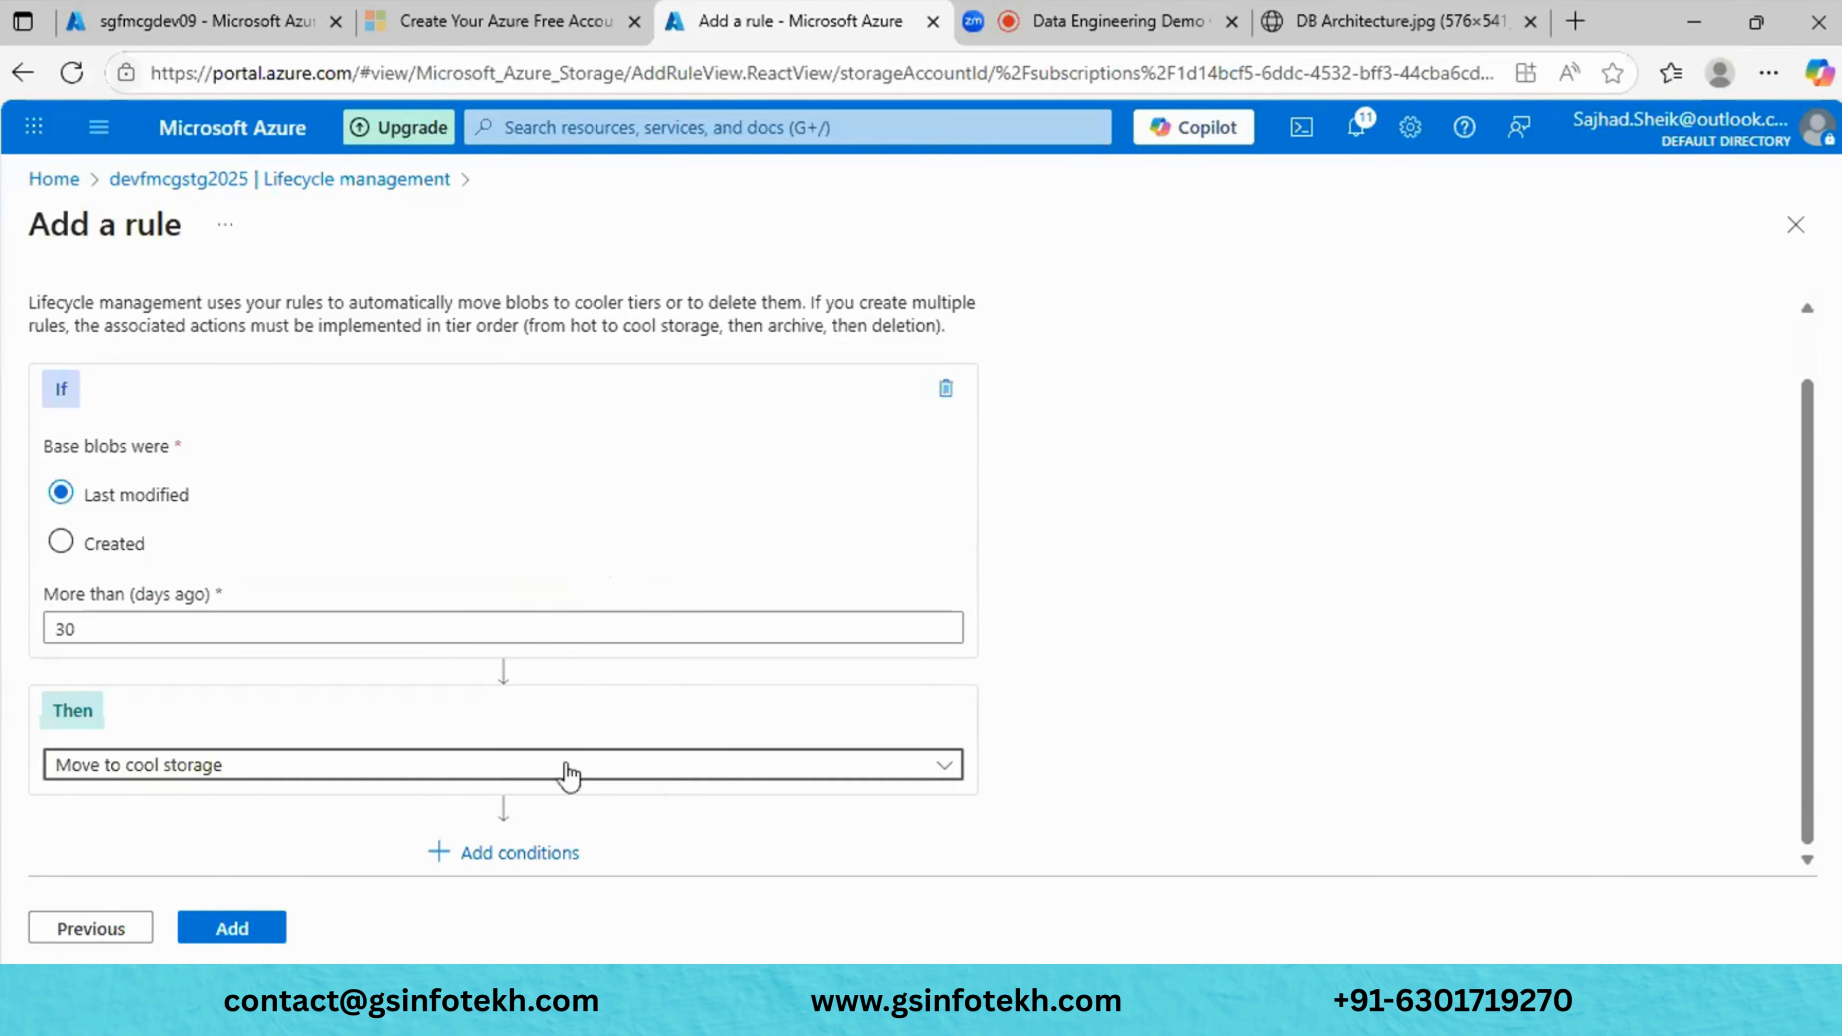
Add a second condition that moves base blobs last modified more than 15 days ago to cold storage.
{"action": "left_click", "coordinate": [525, 854]}
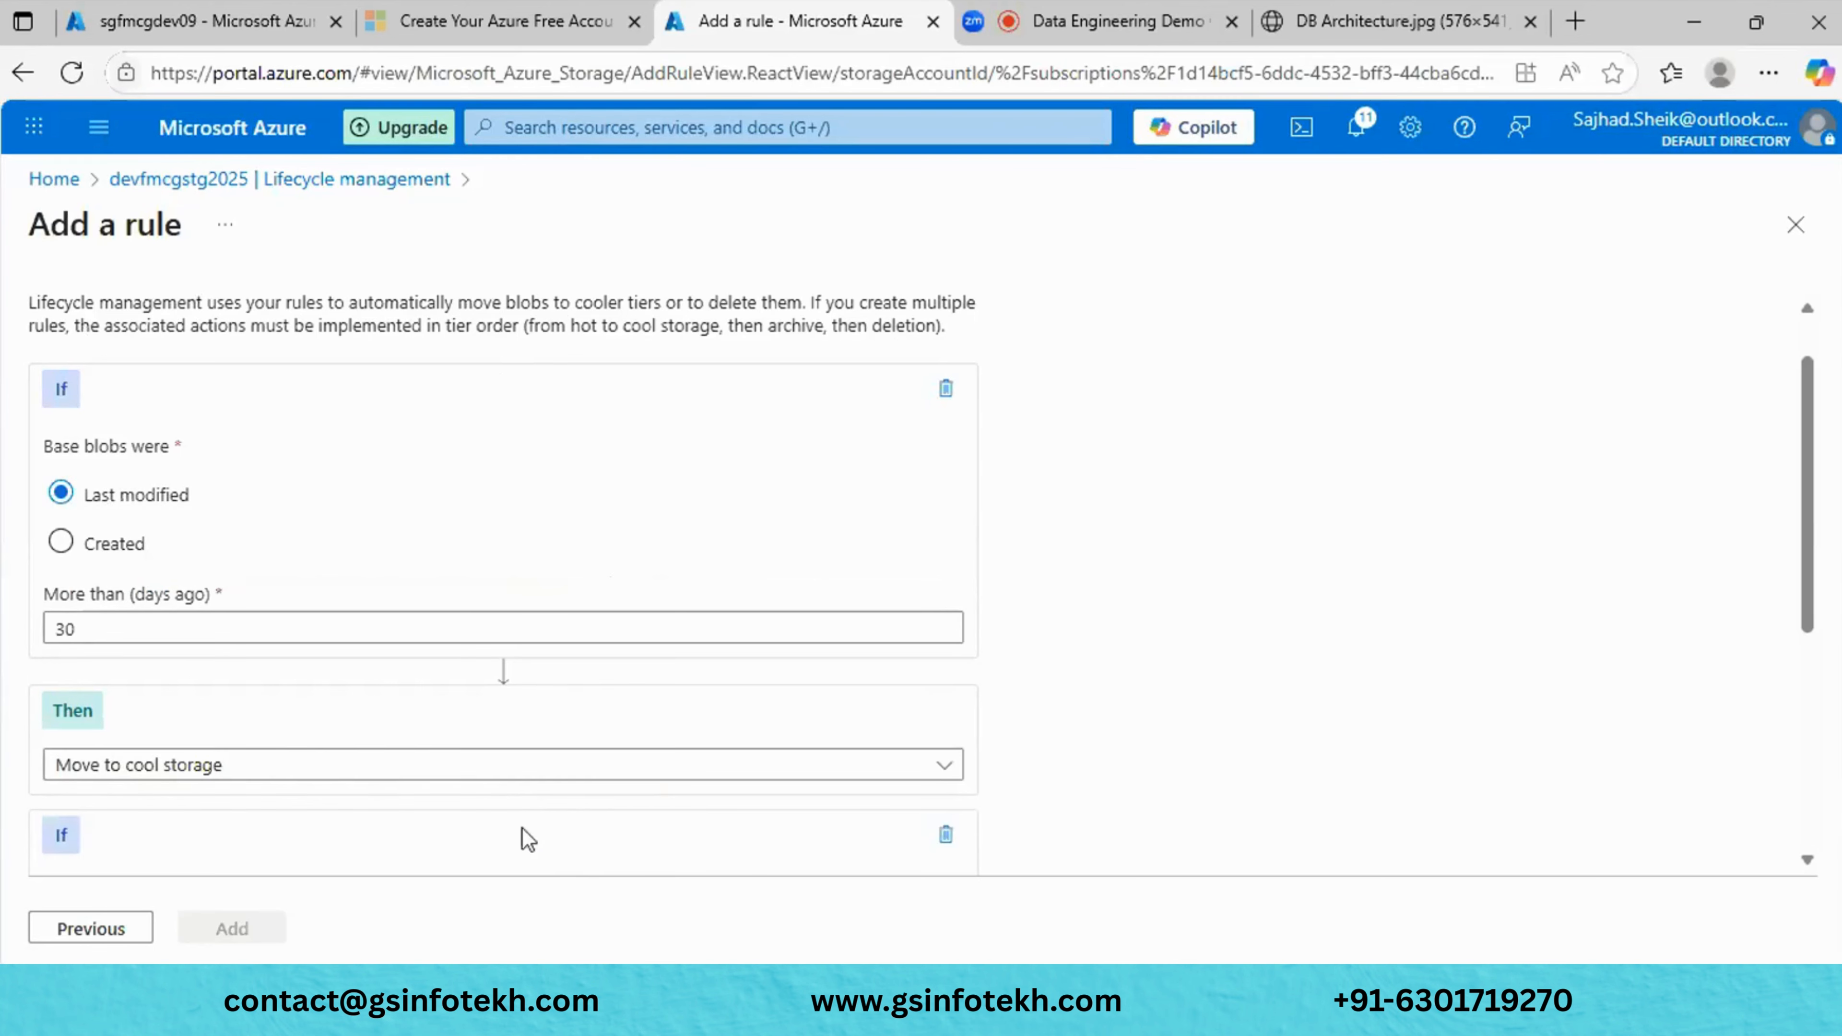
{"action": "scroll", "coordinate": [514, 836], "scroll_direction": "down", "scroll_amount": 5}
{"action": "scroll", "coordinate": [335, 520], "scroll_direction": "up", "scroll_amount": 3}
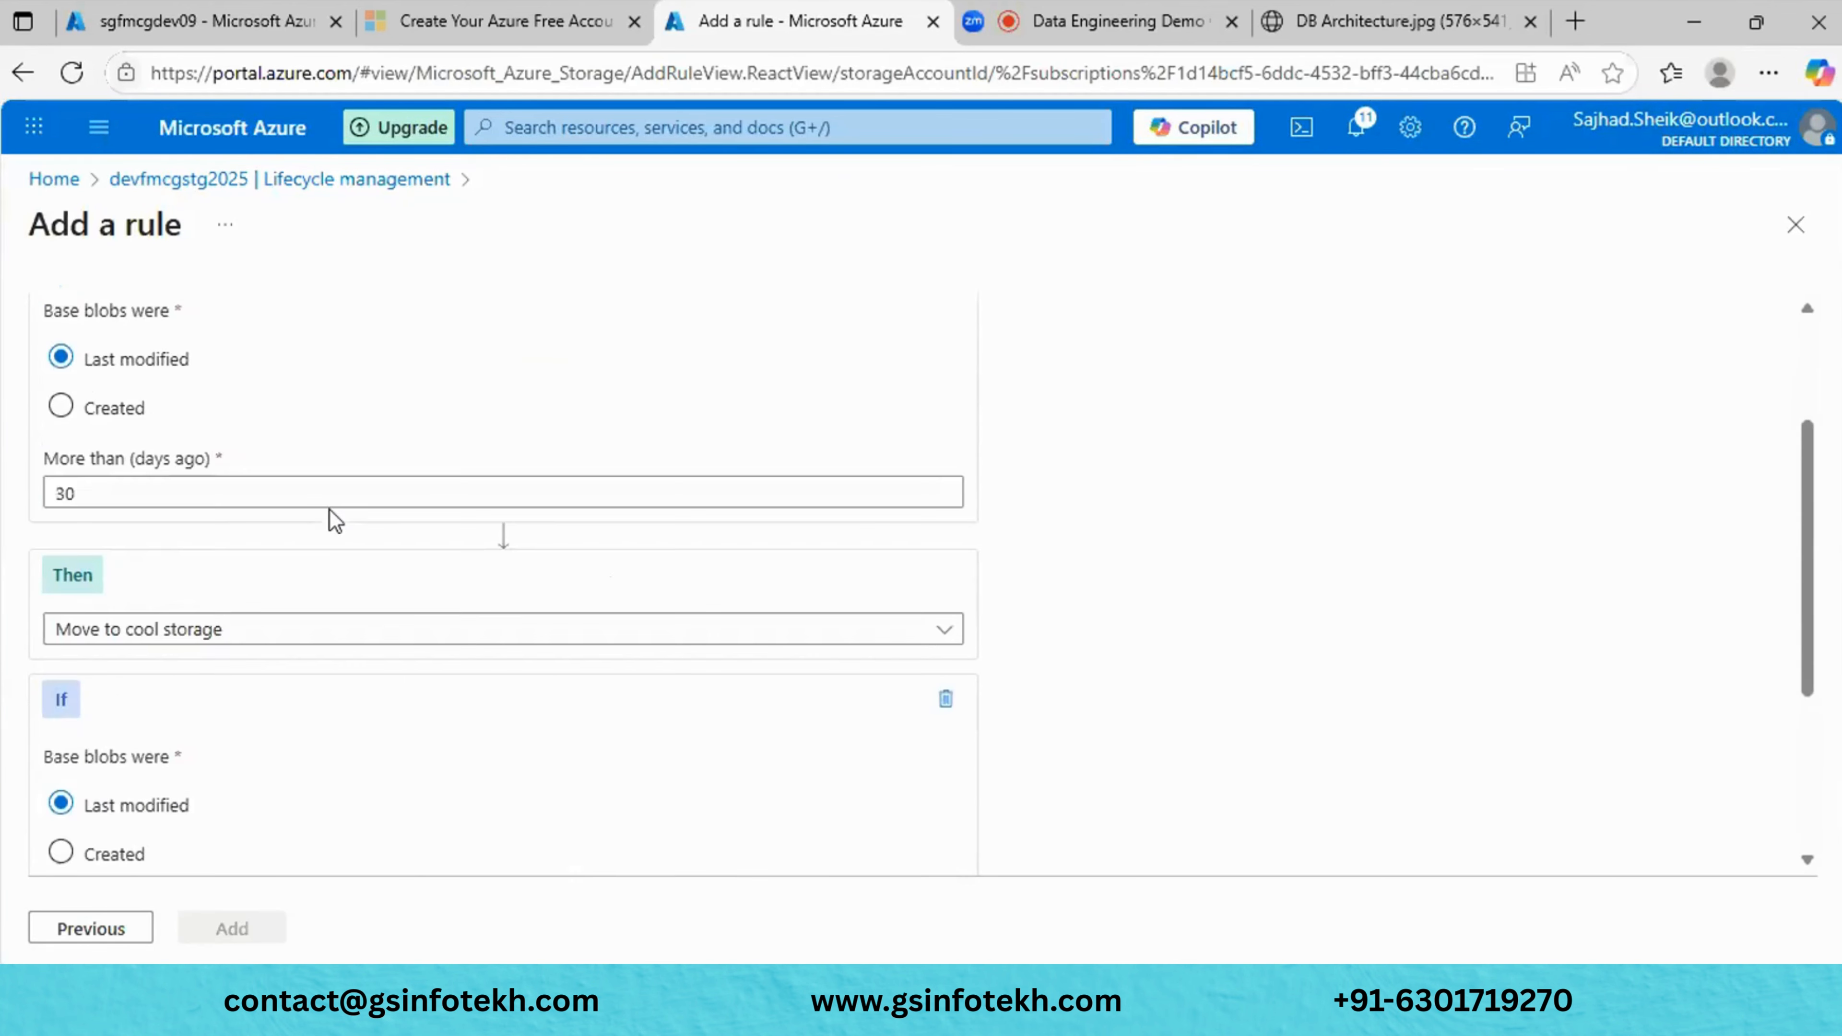
{"action": "scroll", "coordinate": [329, 520], "scroll_direction": "down", "scroll_amount": 3}
{"action": "left_click", "coordinate": [207, 667]}
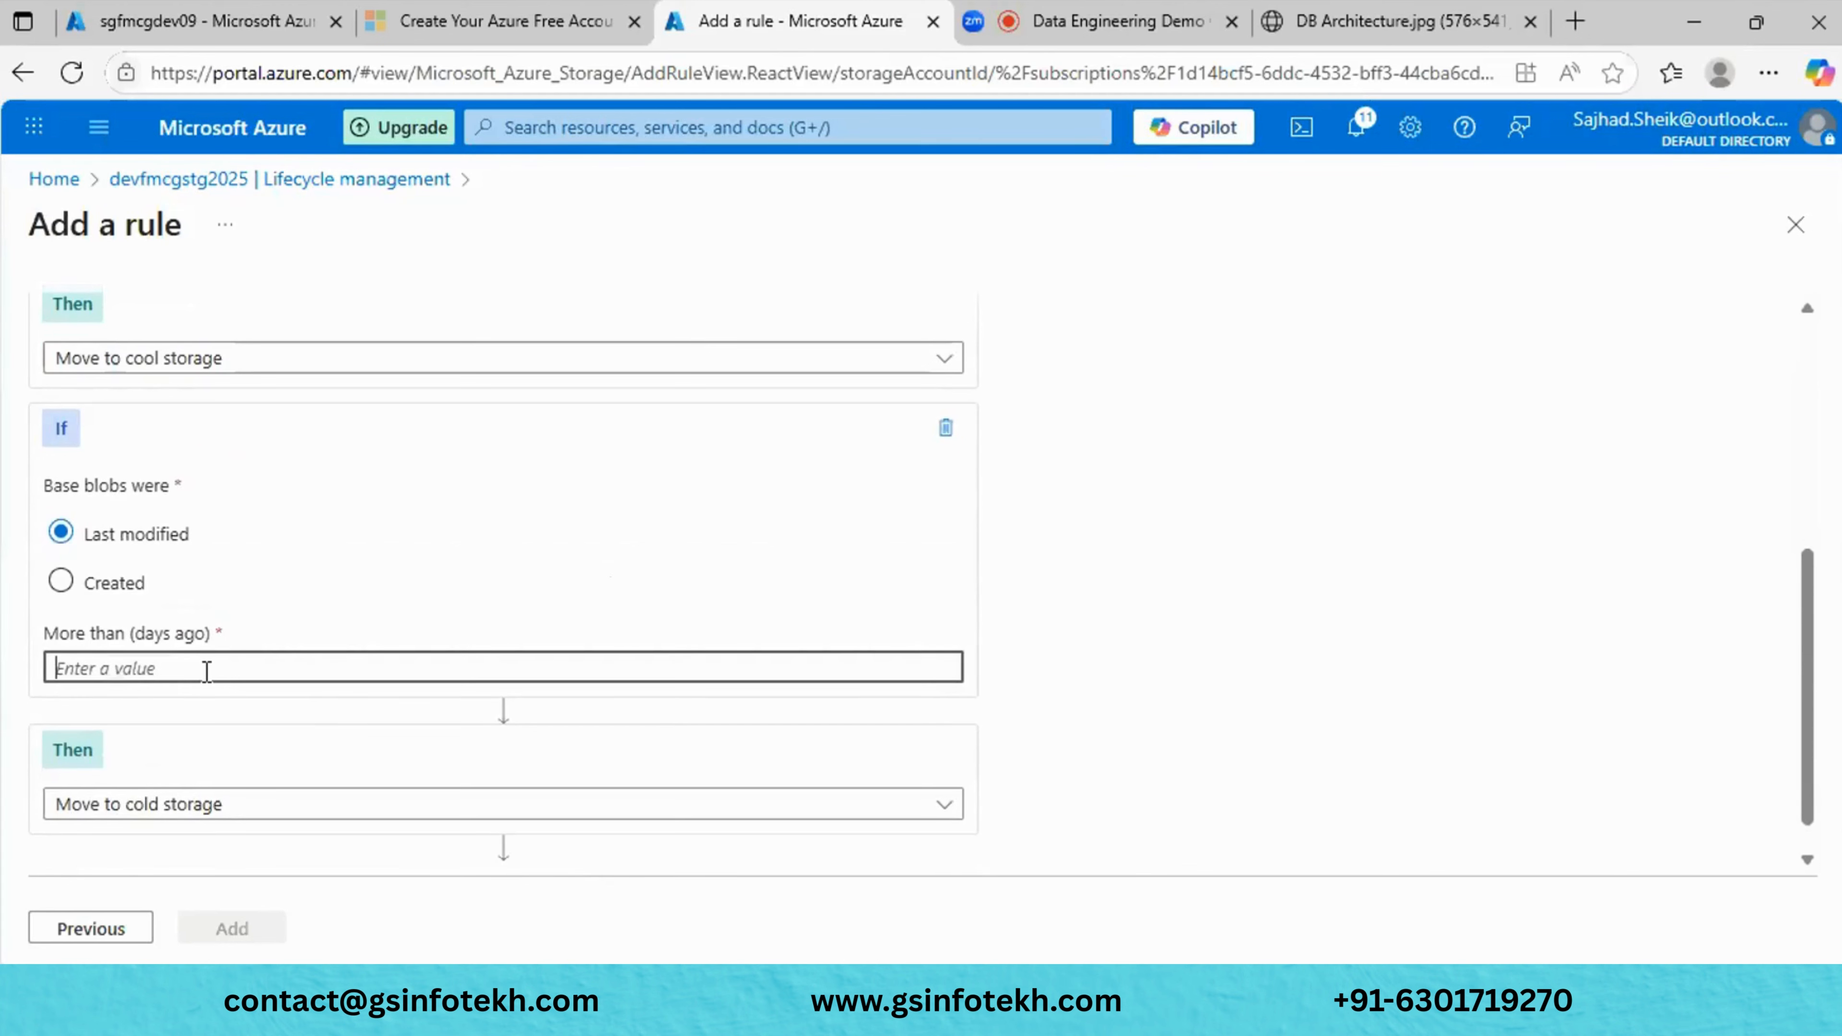
{"action": "type", "text": "15"}
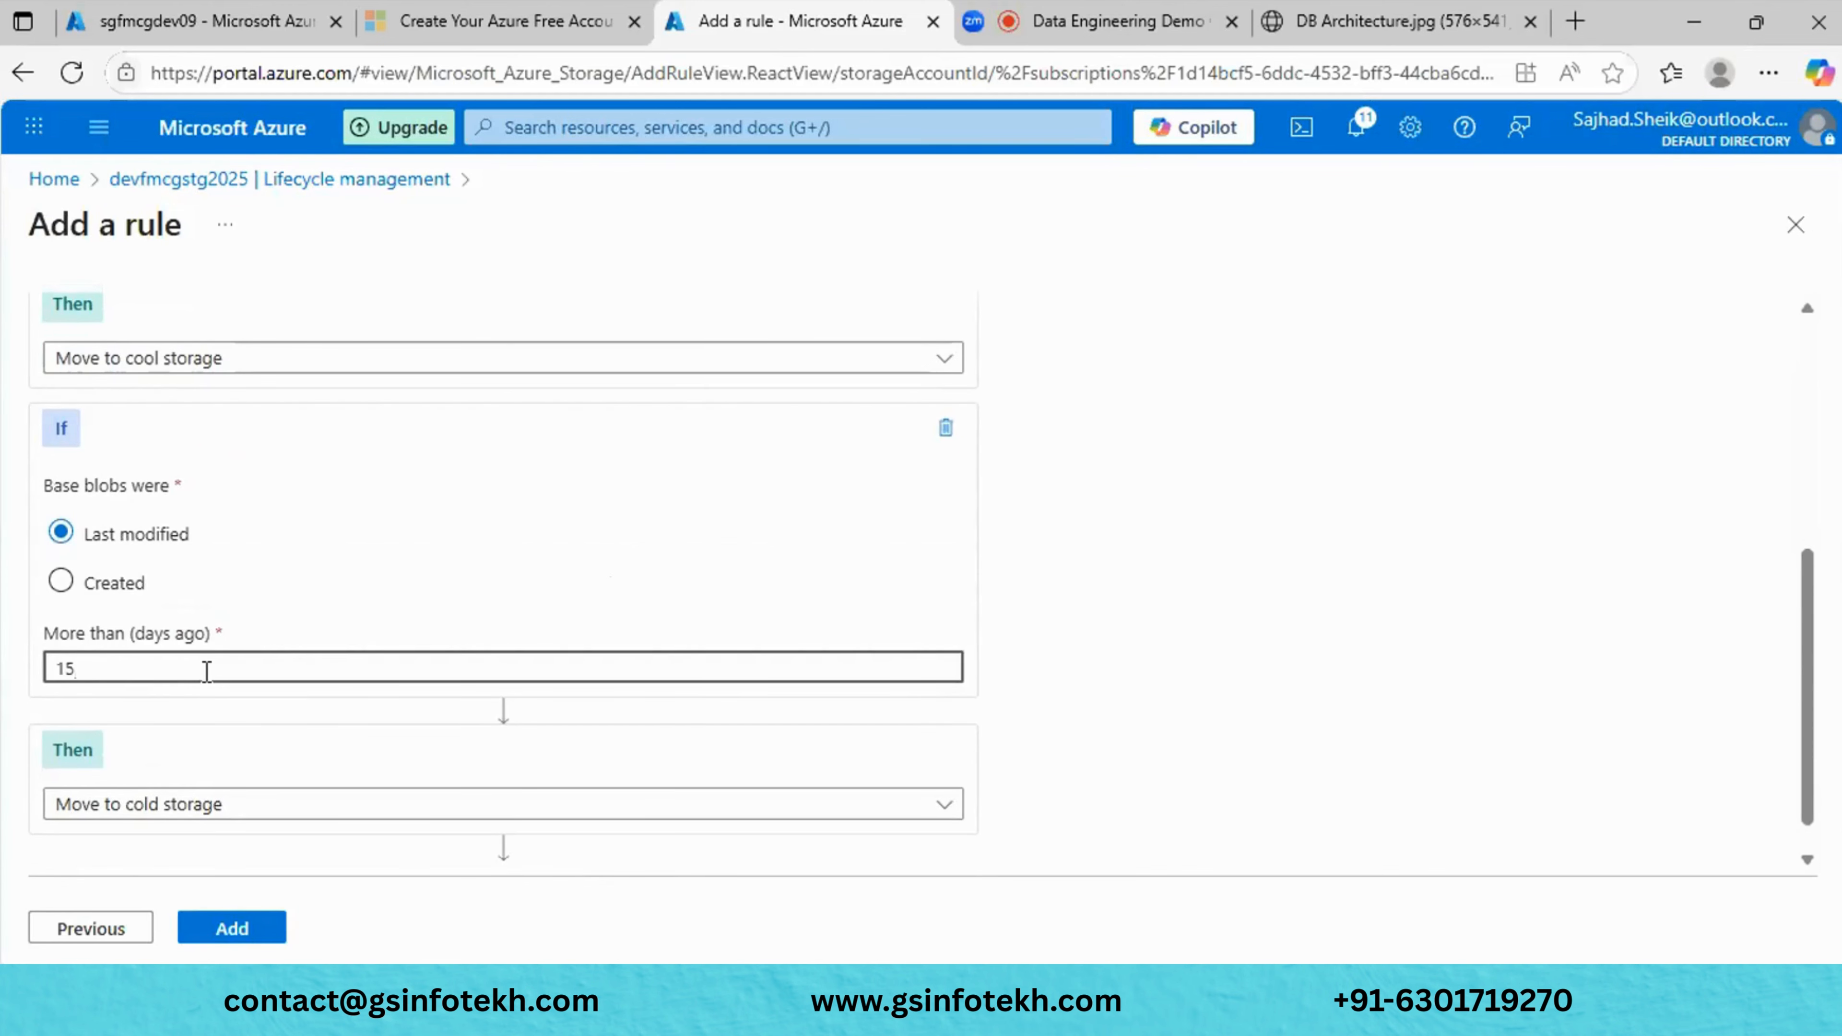
{"action": "scroll", "coordinate": [610, 765], "scroll_direction": "down", "scroll_amount": 1}
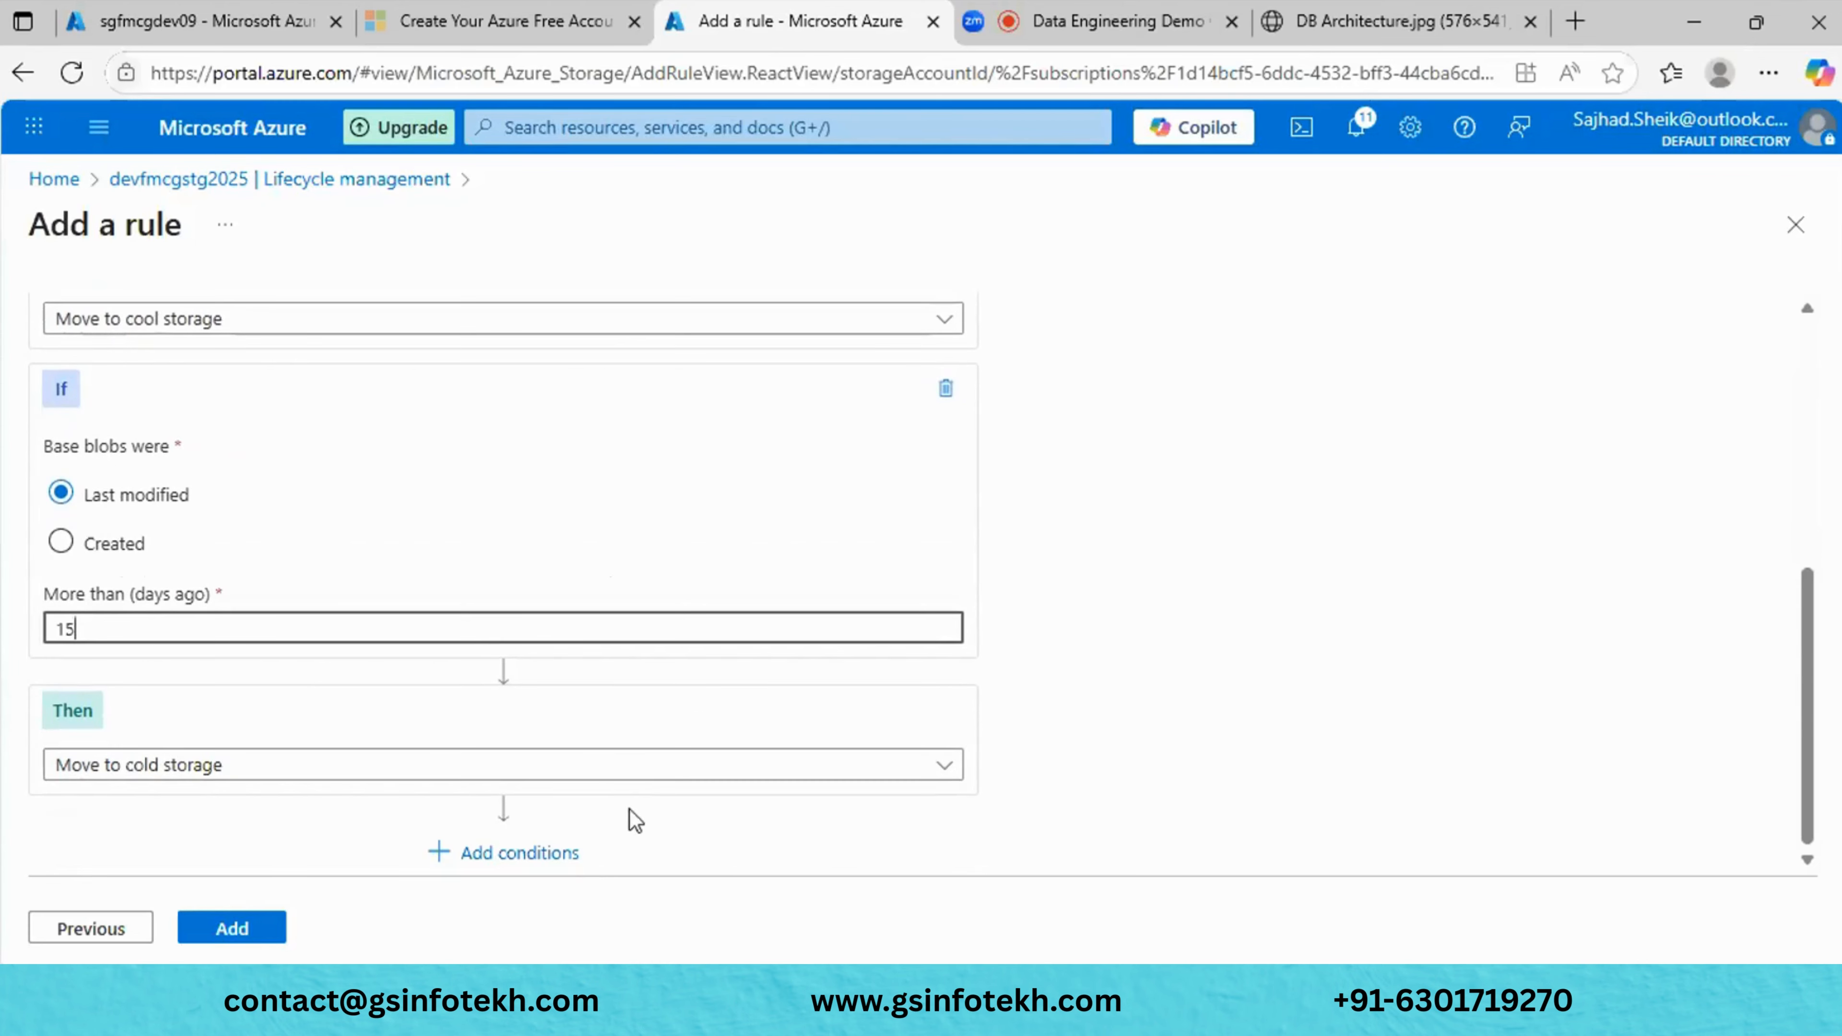
Add a third condition that moves base blobs last modified more than 10 days ago to archive storage.
{"action": "left_click", "coordinate": [555, 849]}
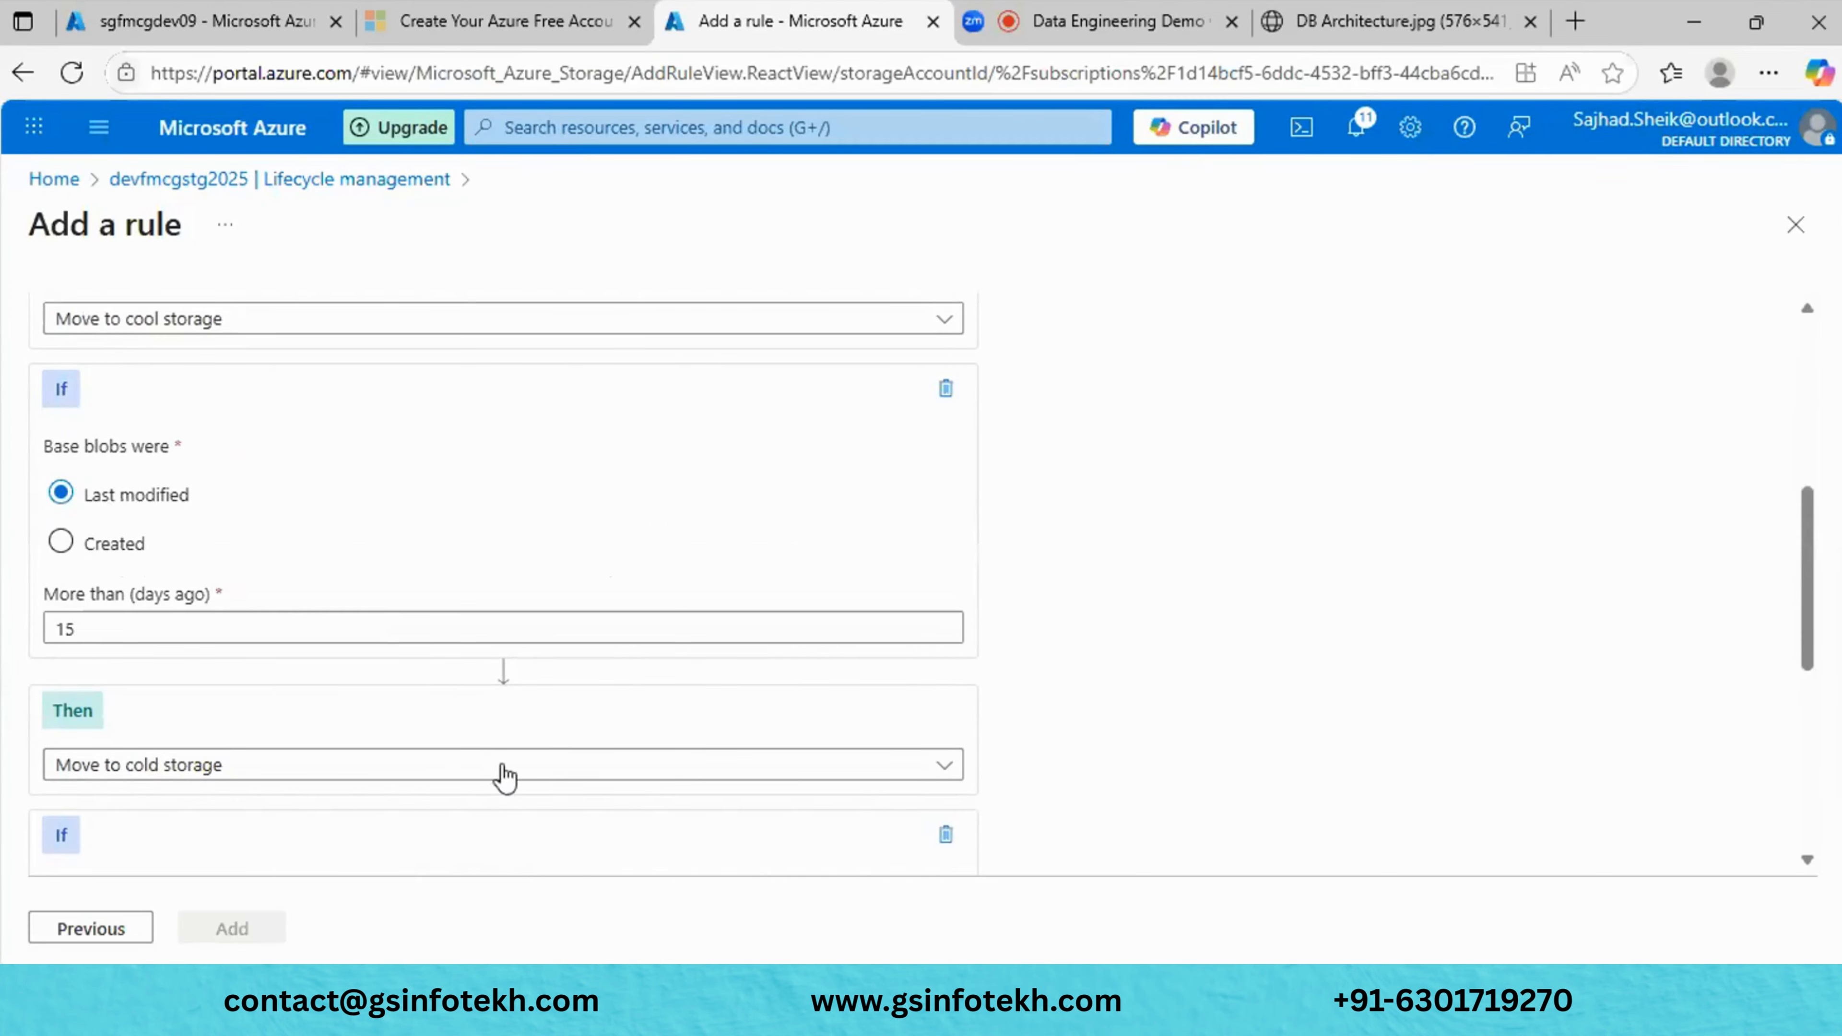
{"action": "scroll", "coordinate": [370, 625], "scroll_direction": "down", "scroll_amount": 5}
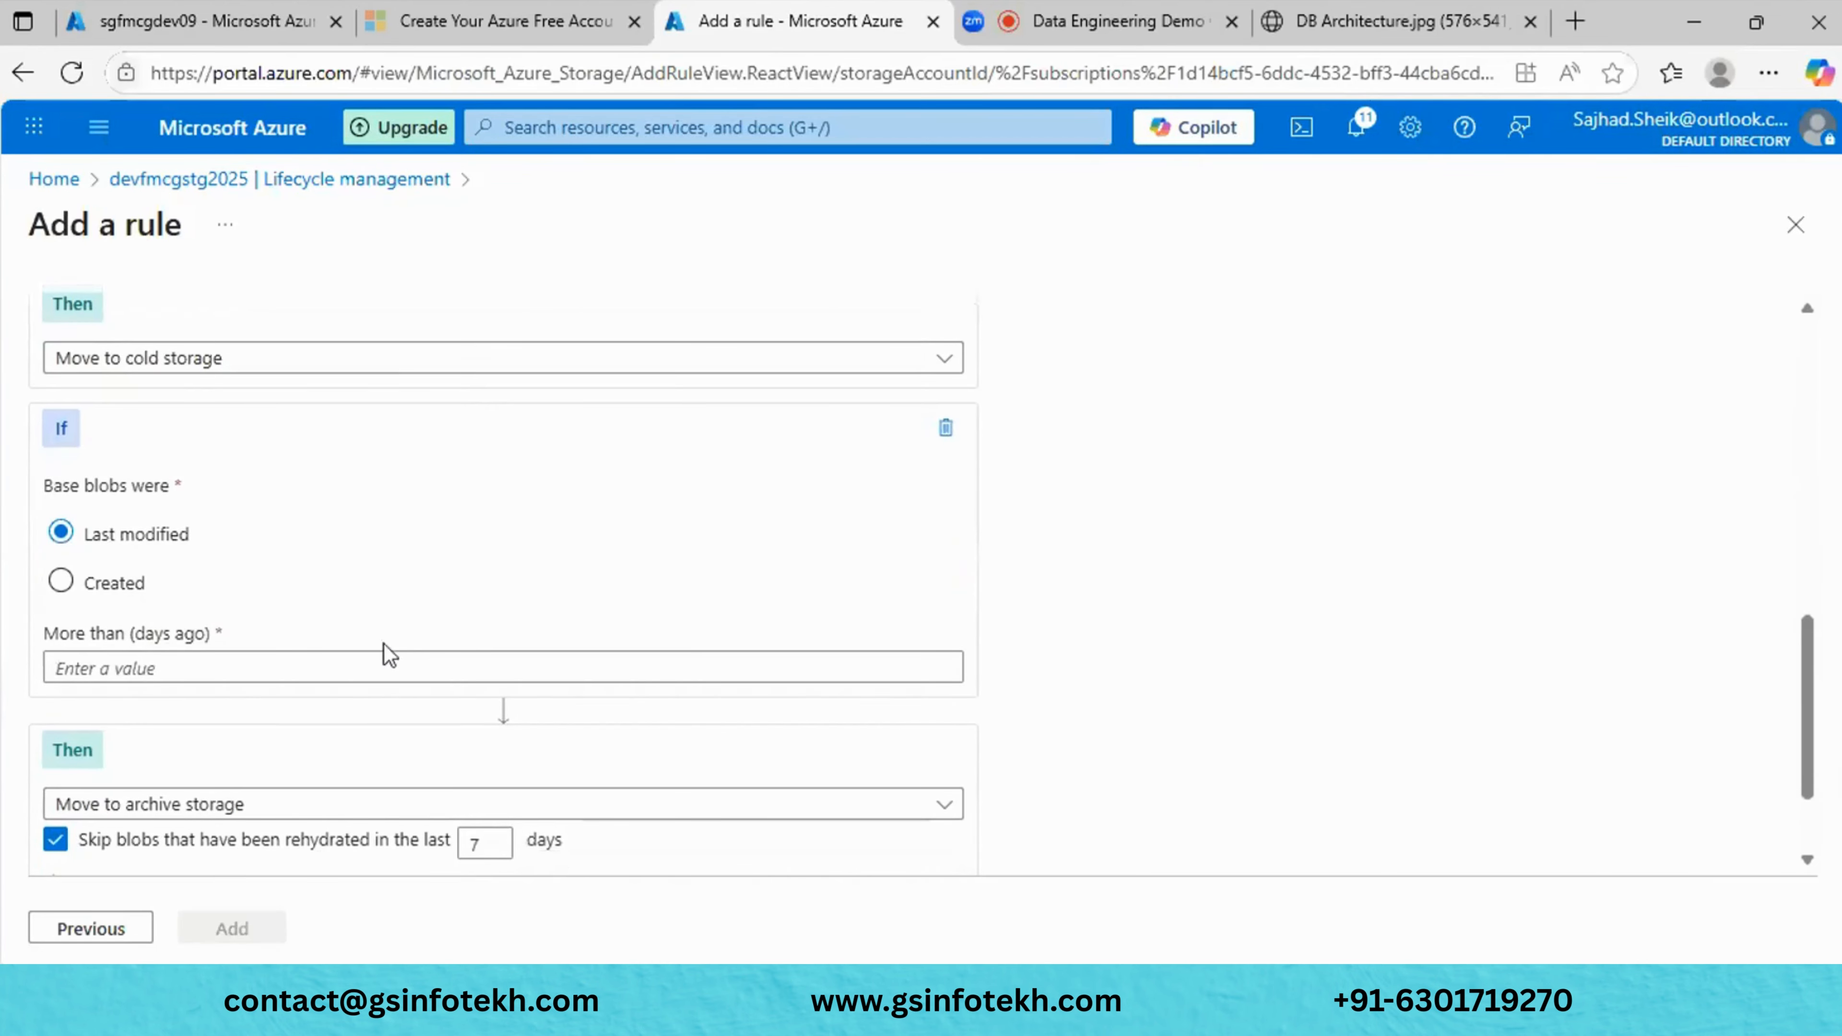
{"action": "left_click", "coordinate": [414, 667]}
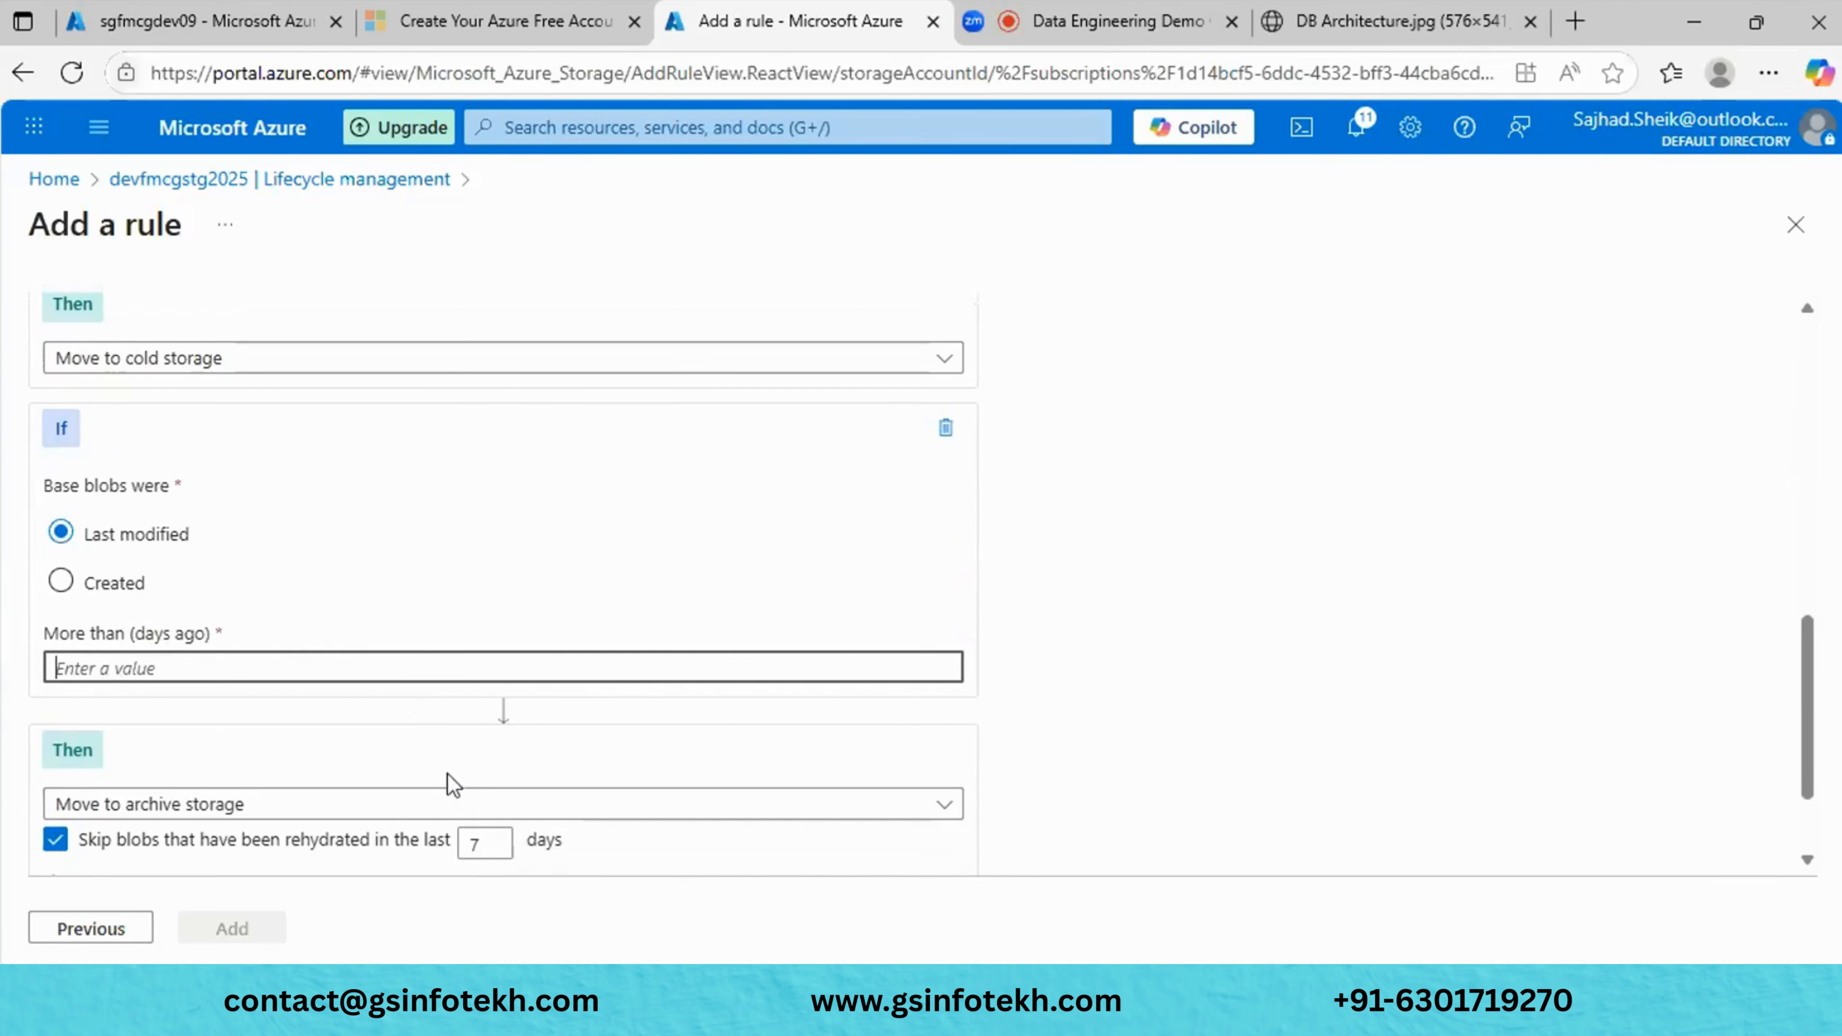
{"action": "type", "text": "10"}
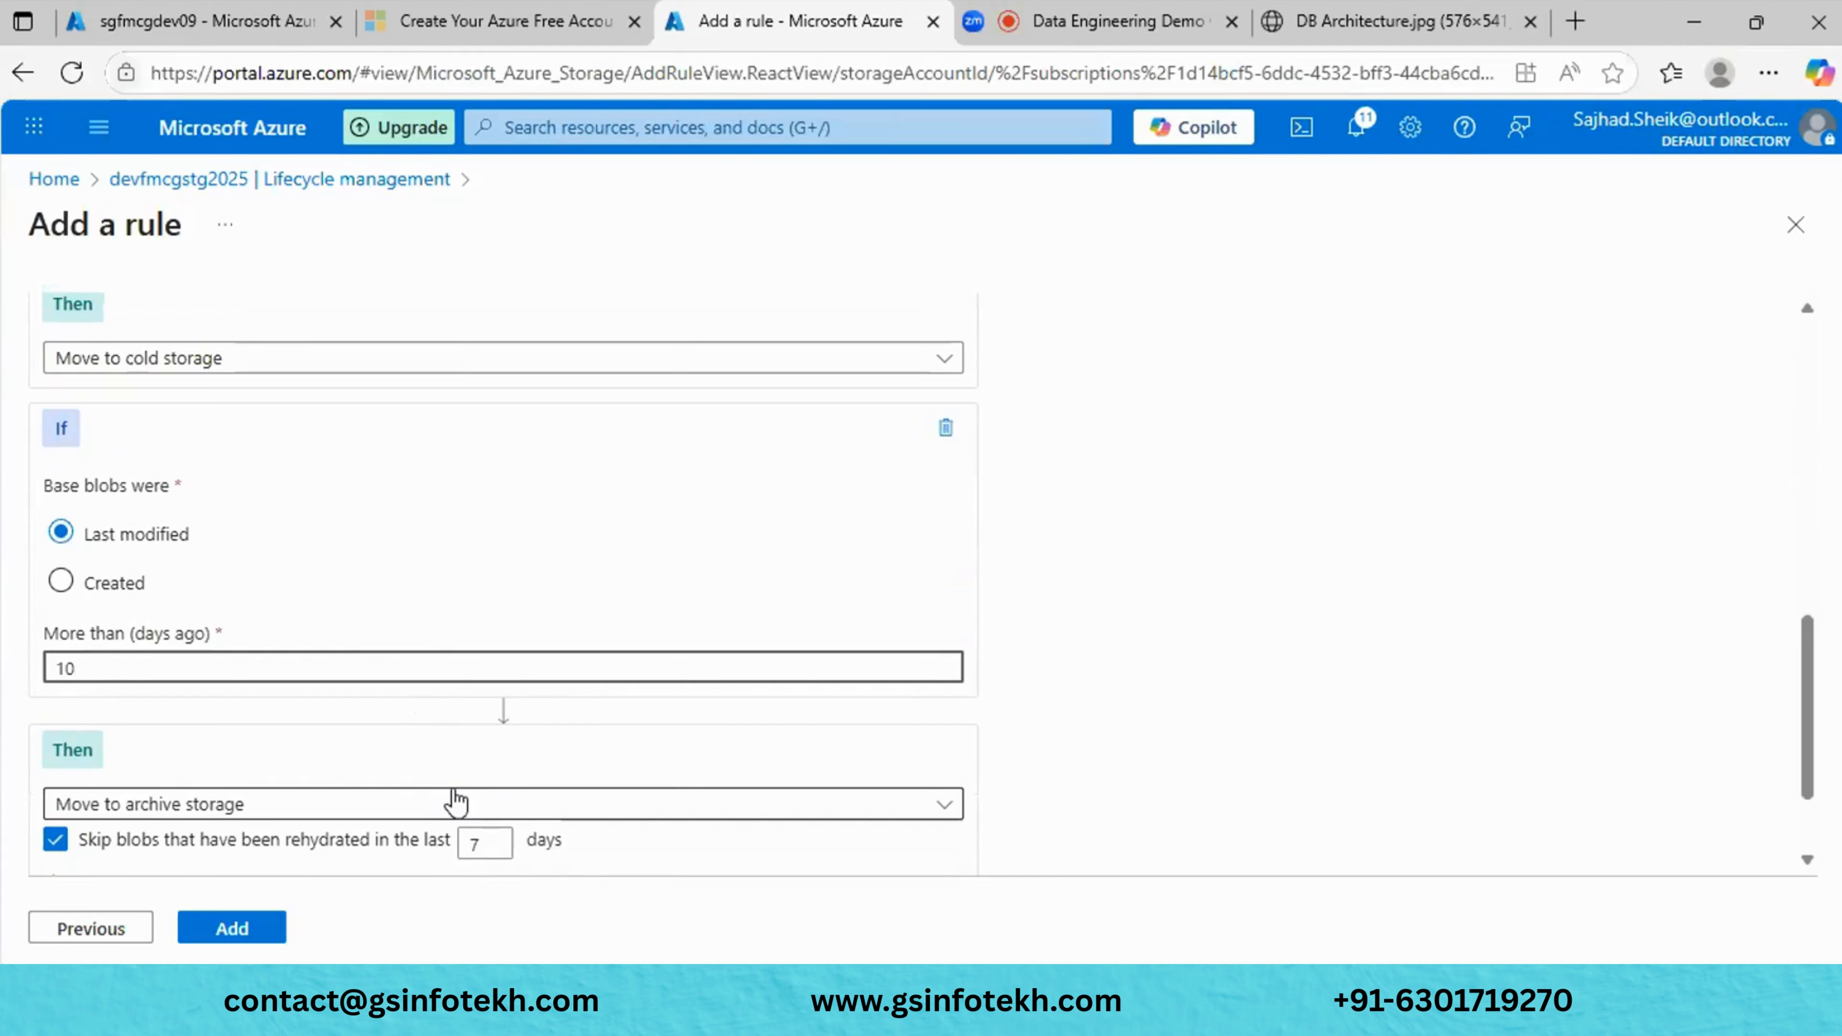
{"action": "left_click", "coordinate": [336, 811]}
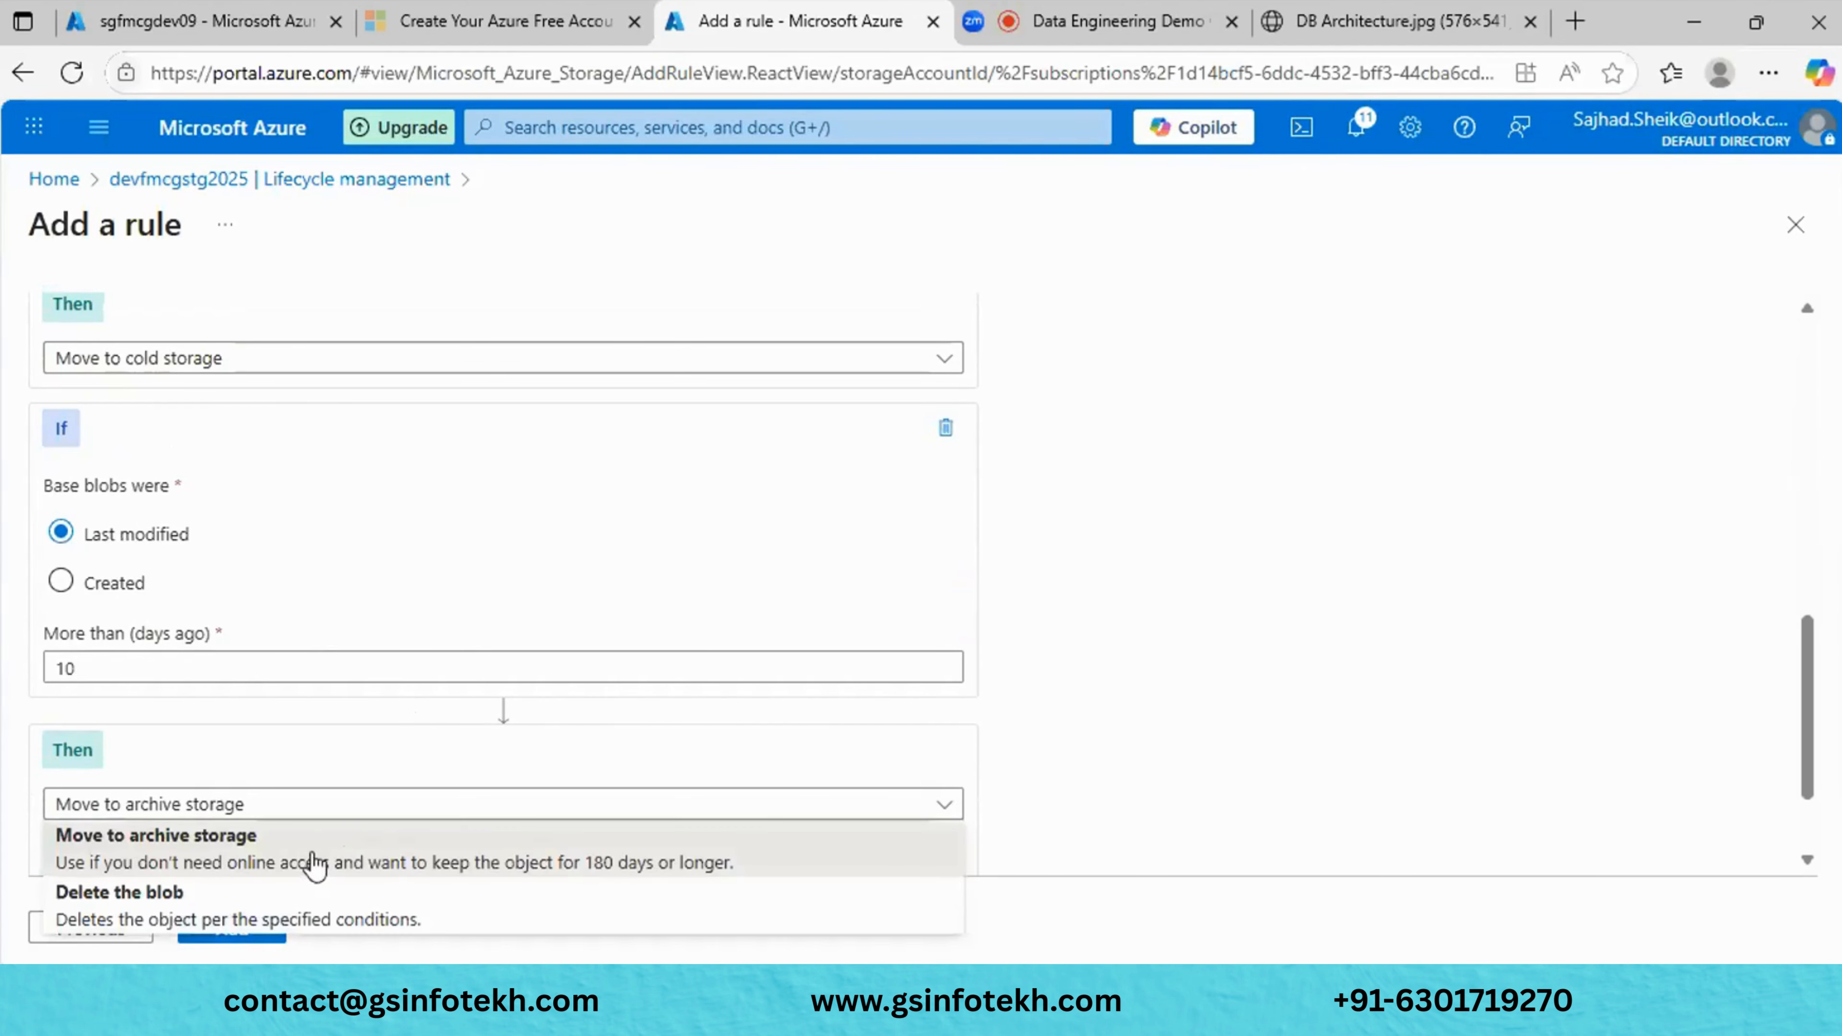
{"action": "left_click", "coordinate": [424, 841]}
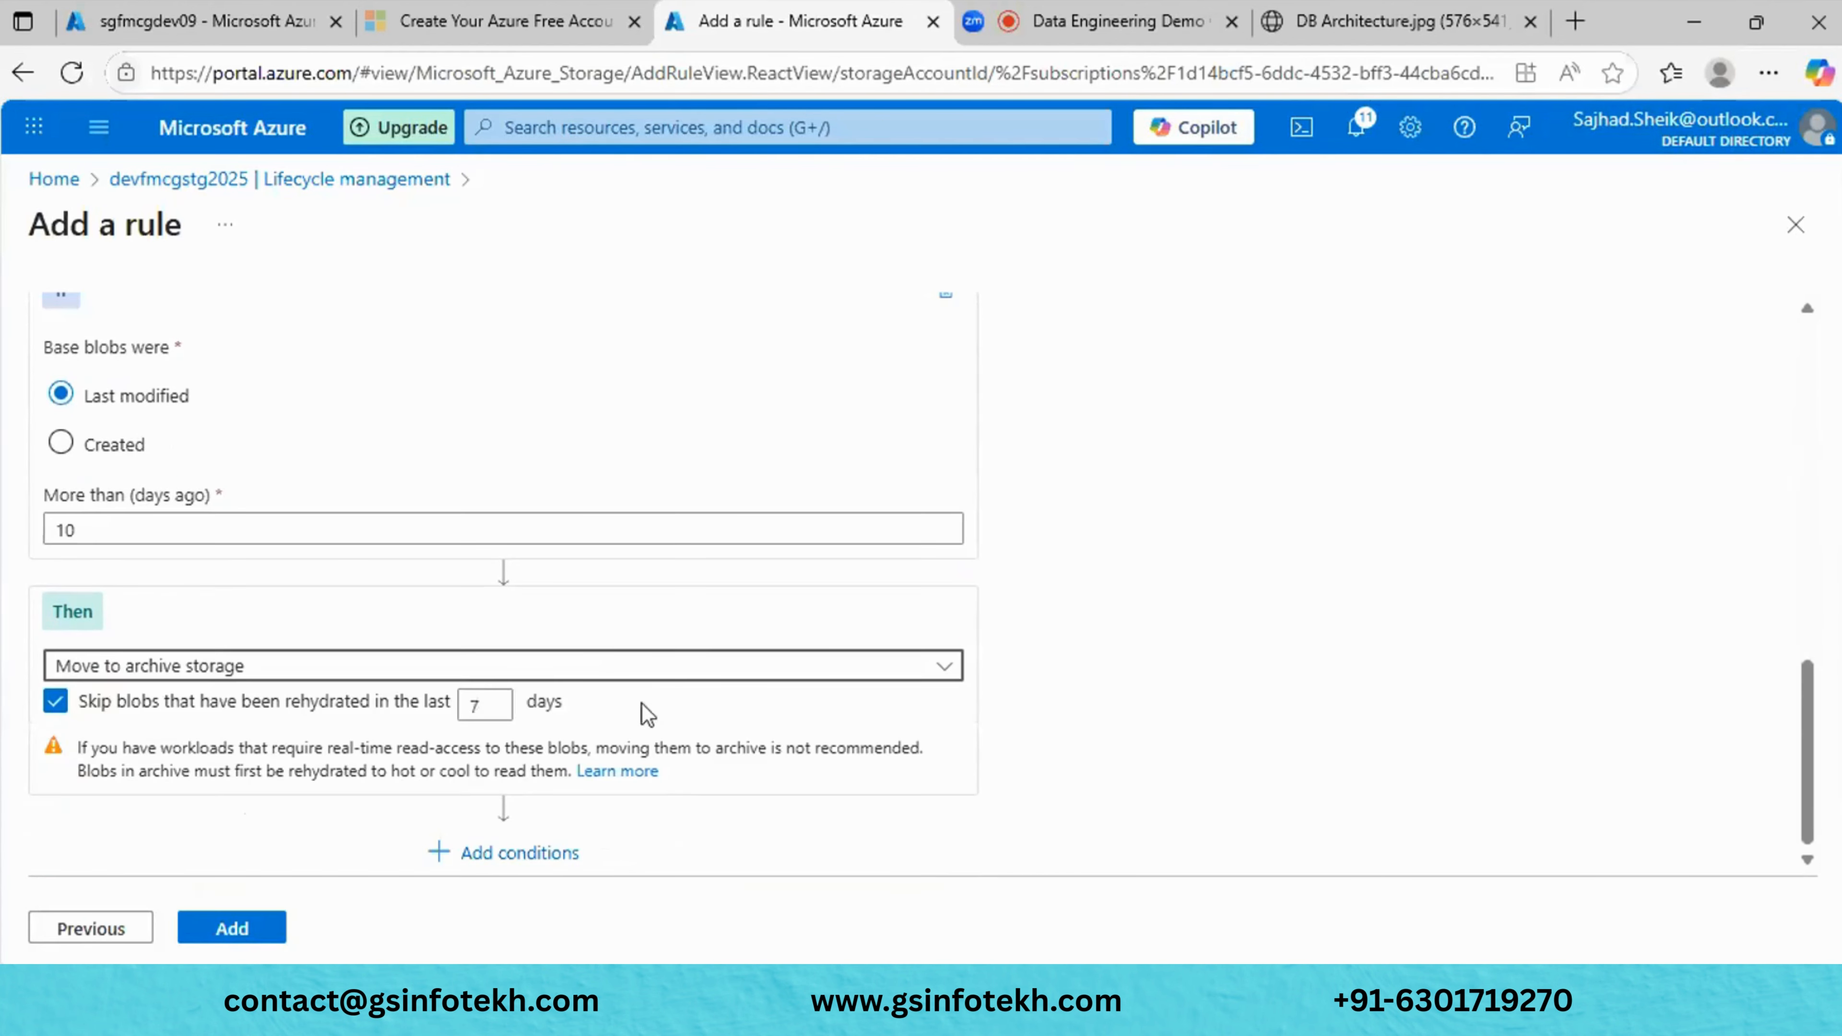
Set the archive condition to skip blobs rehydrated in the last 180 days.
{"action": "left_click", "coordinate": [614, 671]}
{"action": "left_click", "coordinate": [480, 724]}
{"action": "left_click", "coordinate": [483, 705]}
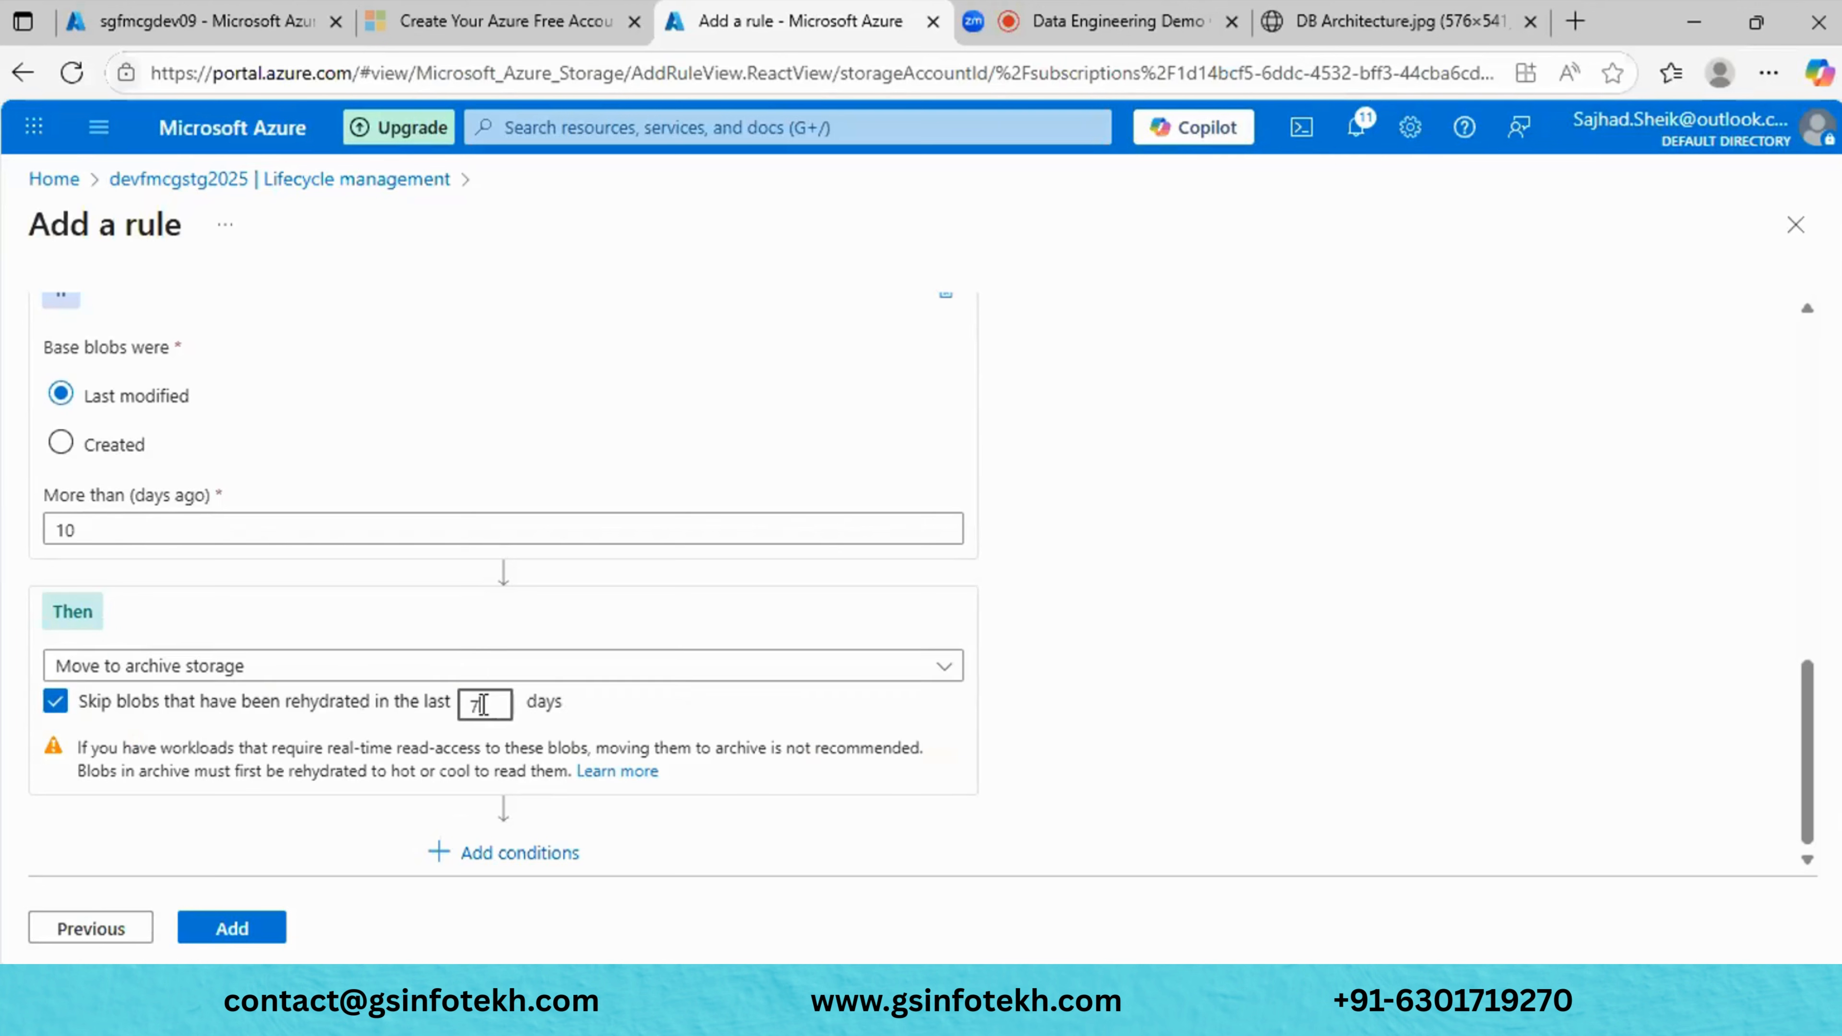
{"action": "key", "text": "BackSpace"}
{"action": "type", "text": "180"}
{"action": "left_click", "coordinate": [948, 760]}
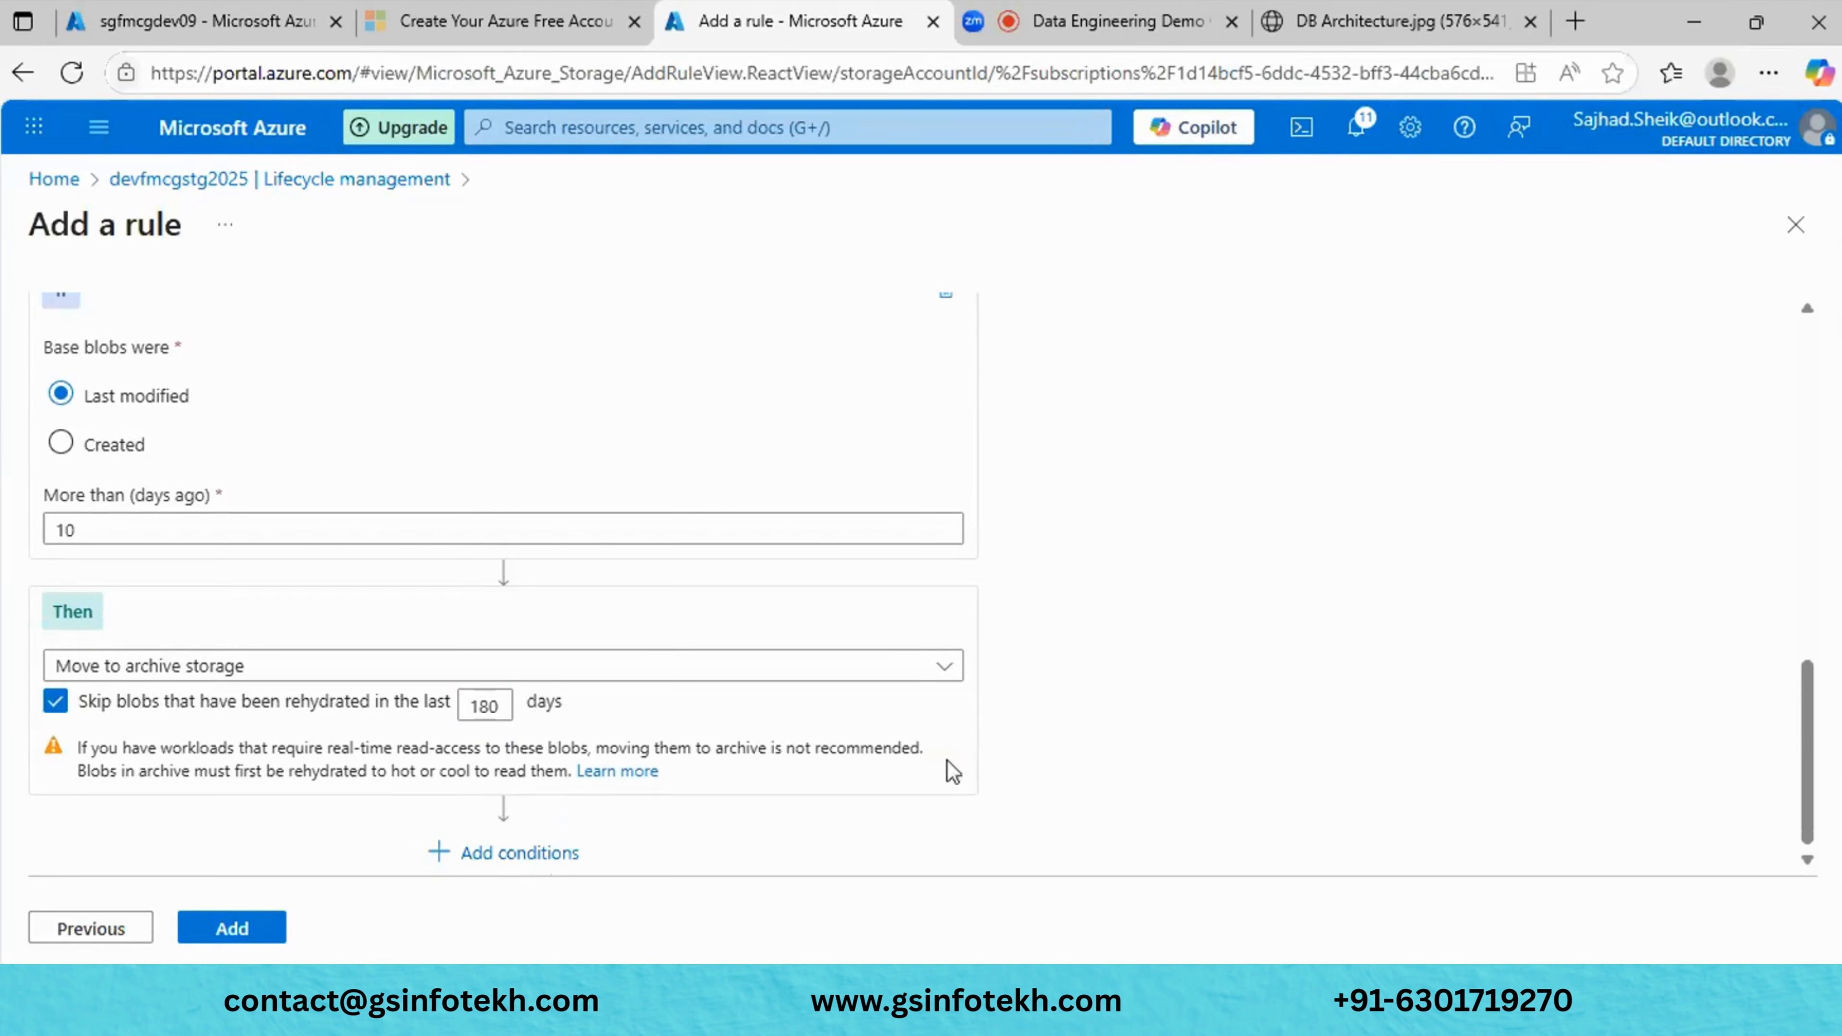
Add a fourth condition that deletes base blobs last modified more than 1 day ago.
{"action": "left_click", "coordinate": [483, 846]}
{"action": "scroll", "coordinate": [409, 784], "scroll_direction": "down", "scroll_amount": 5}
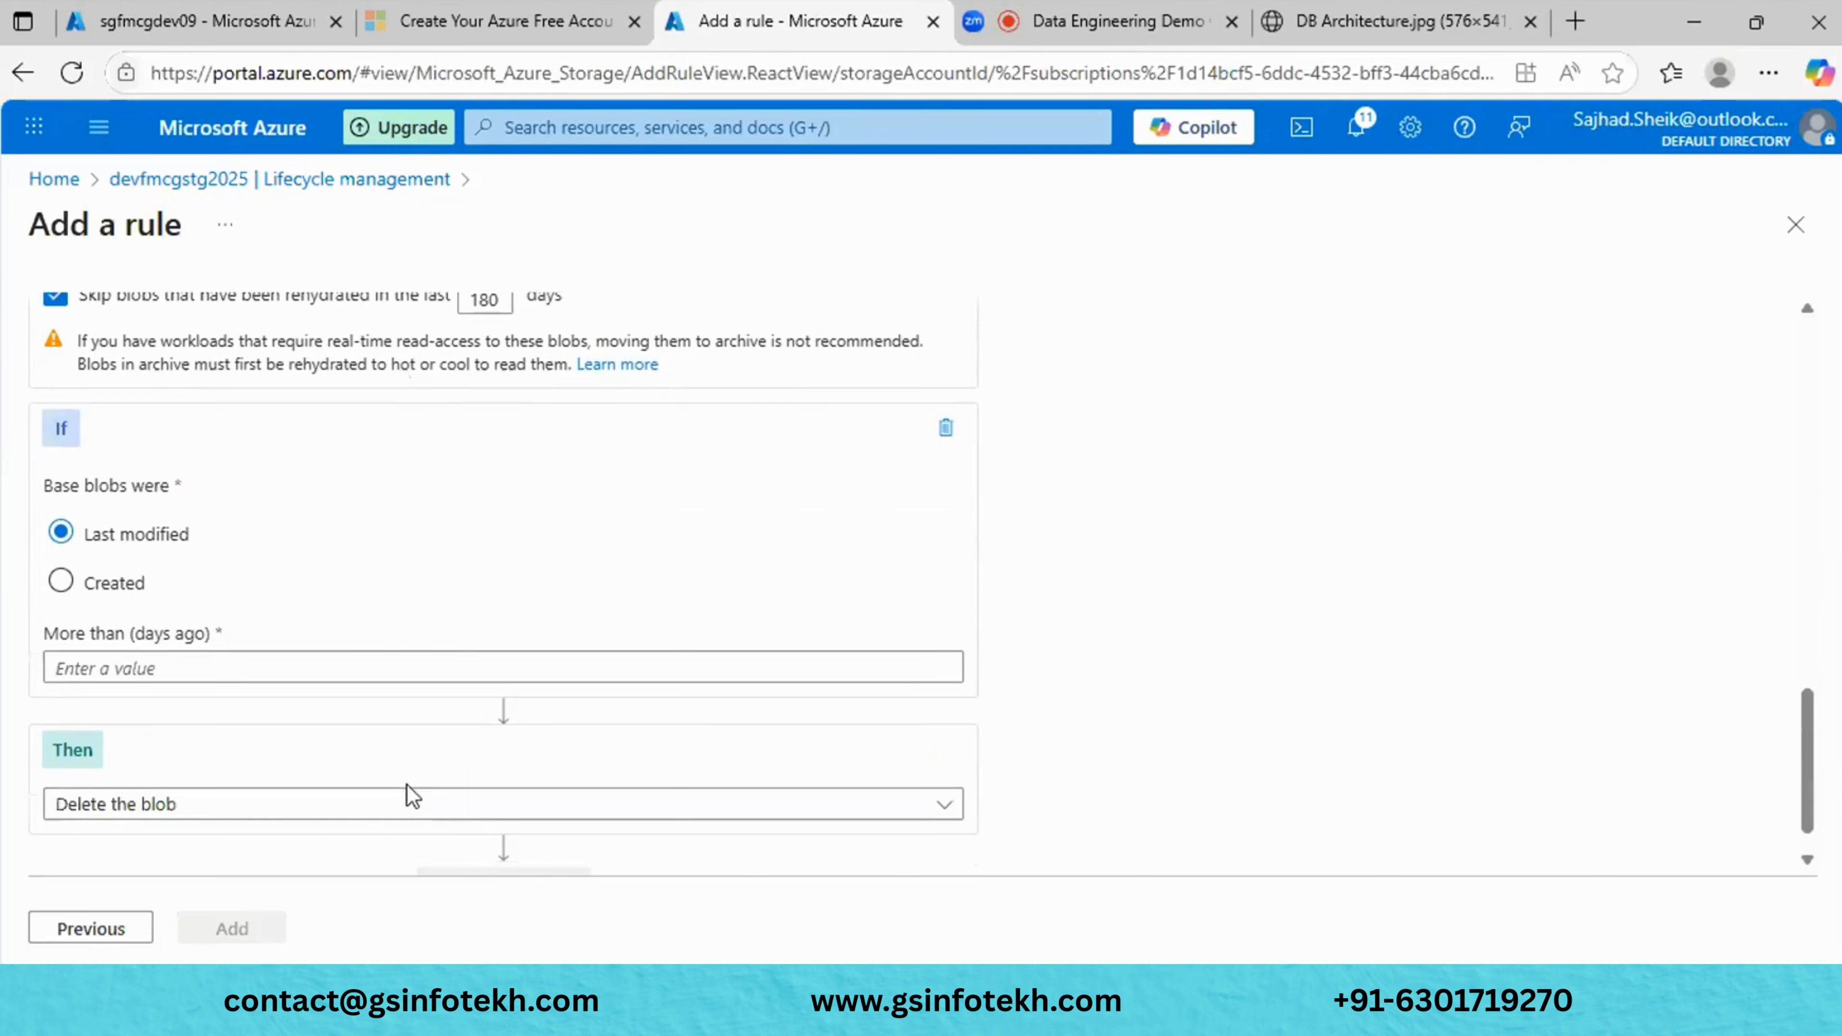
{"action": "left_click", "coordinate": [351, 667]}
{"action": "type", "text": "1"}
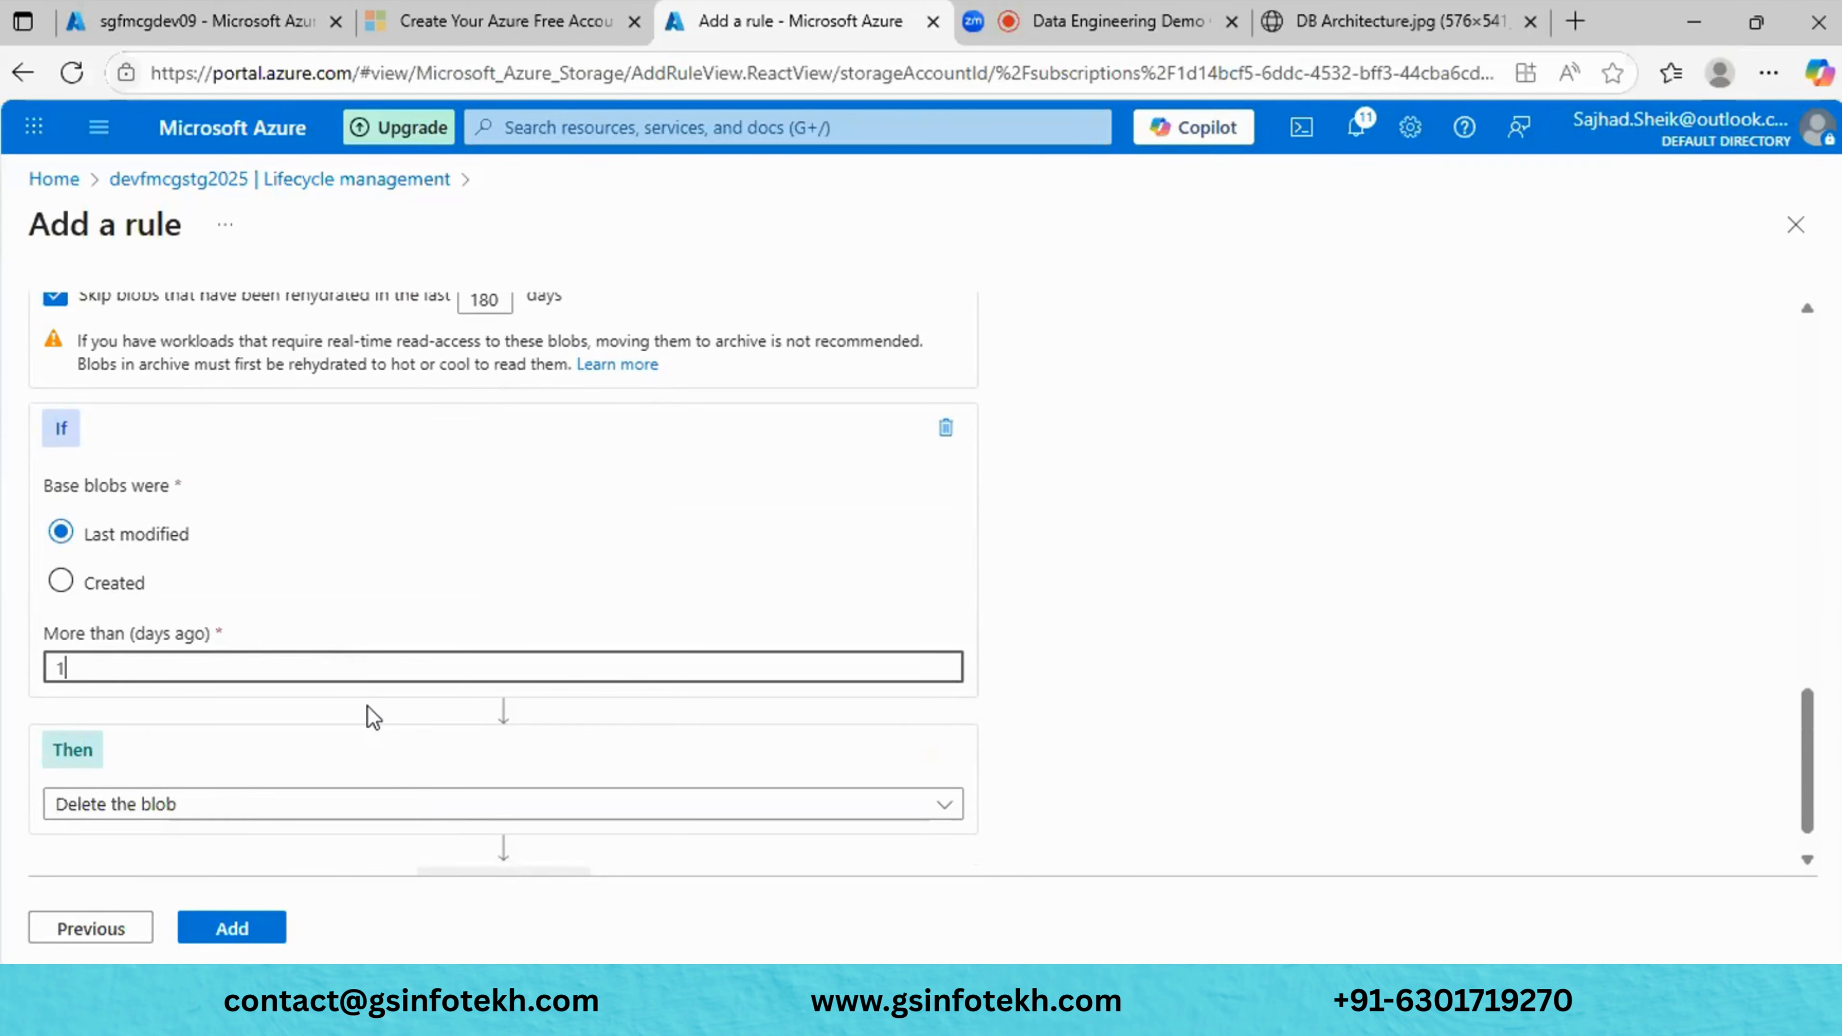
Change the archive condition to skip blobs rehydrated in the last 60 days.
{"action": "scroll", "coordinate": [367, 705], "scroll_direction": "up", "scroll_amount": 1}
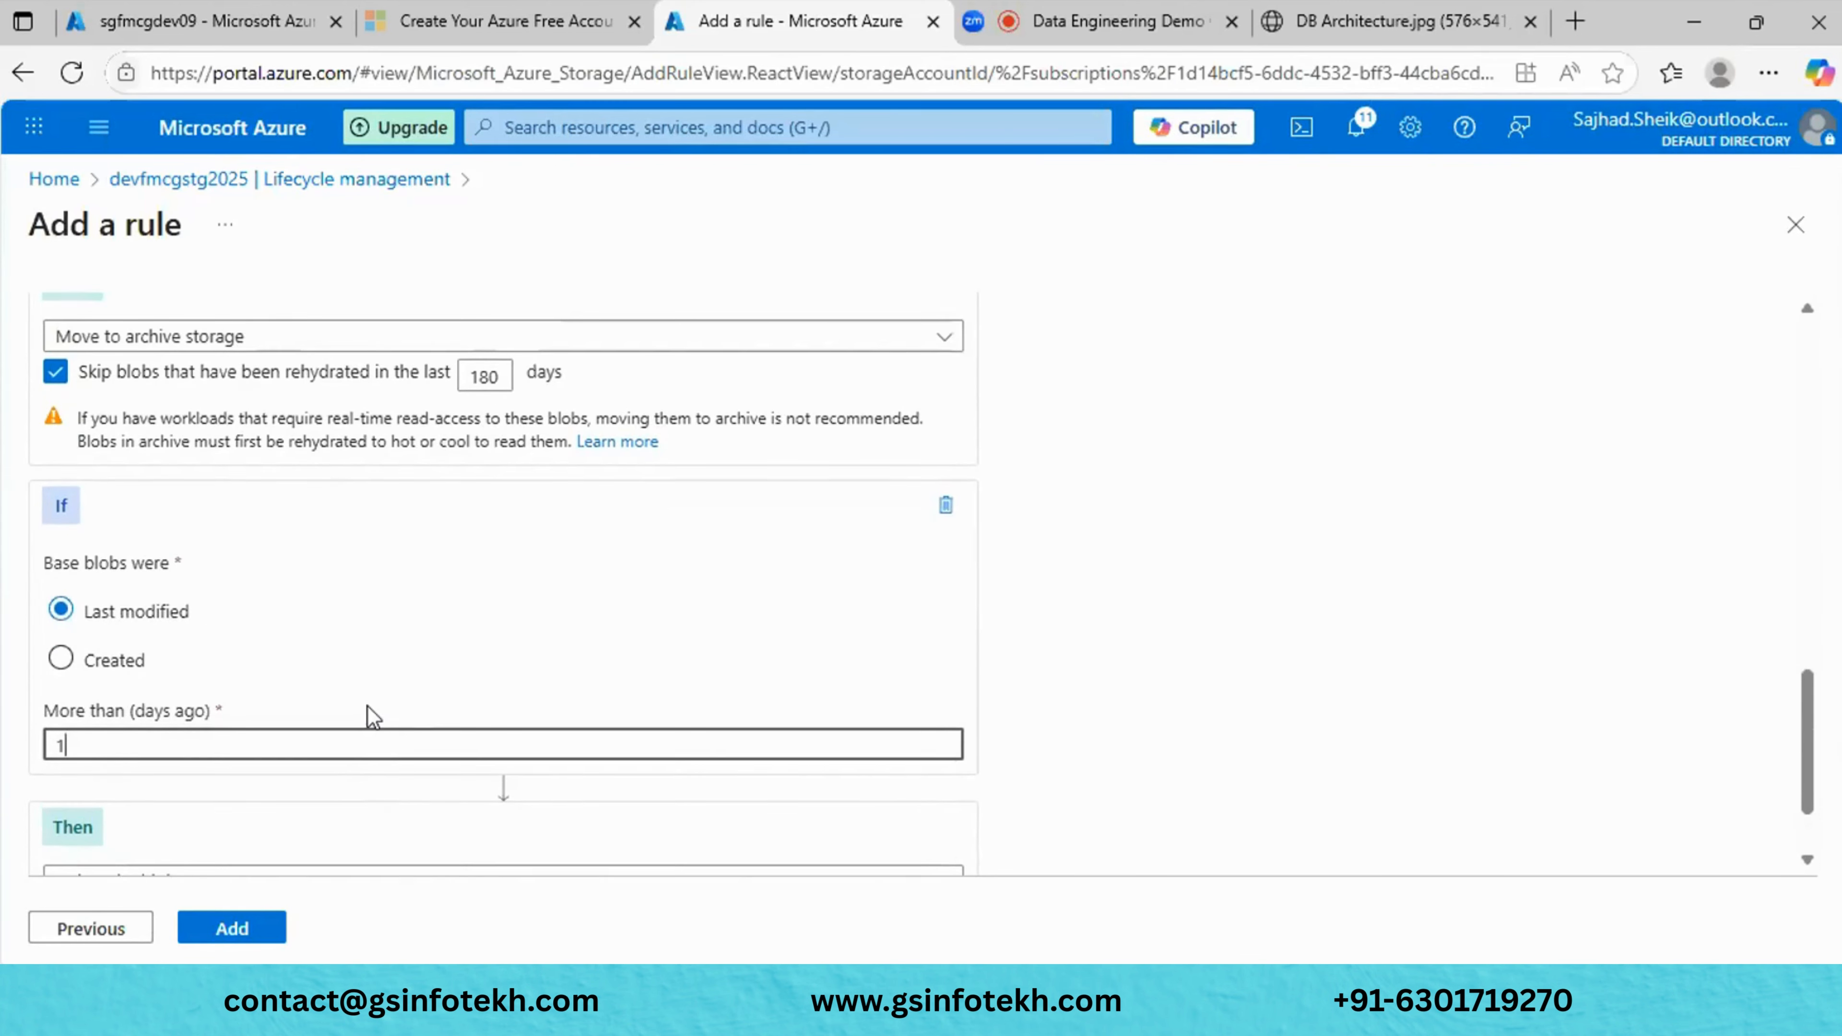
{"action": "scroll", "coordinate": [367, 705], "scroll_direction": "up", "scroll_amount": 1}
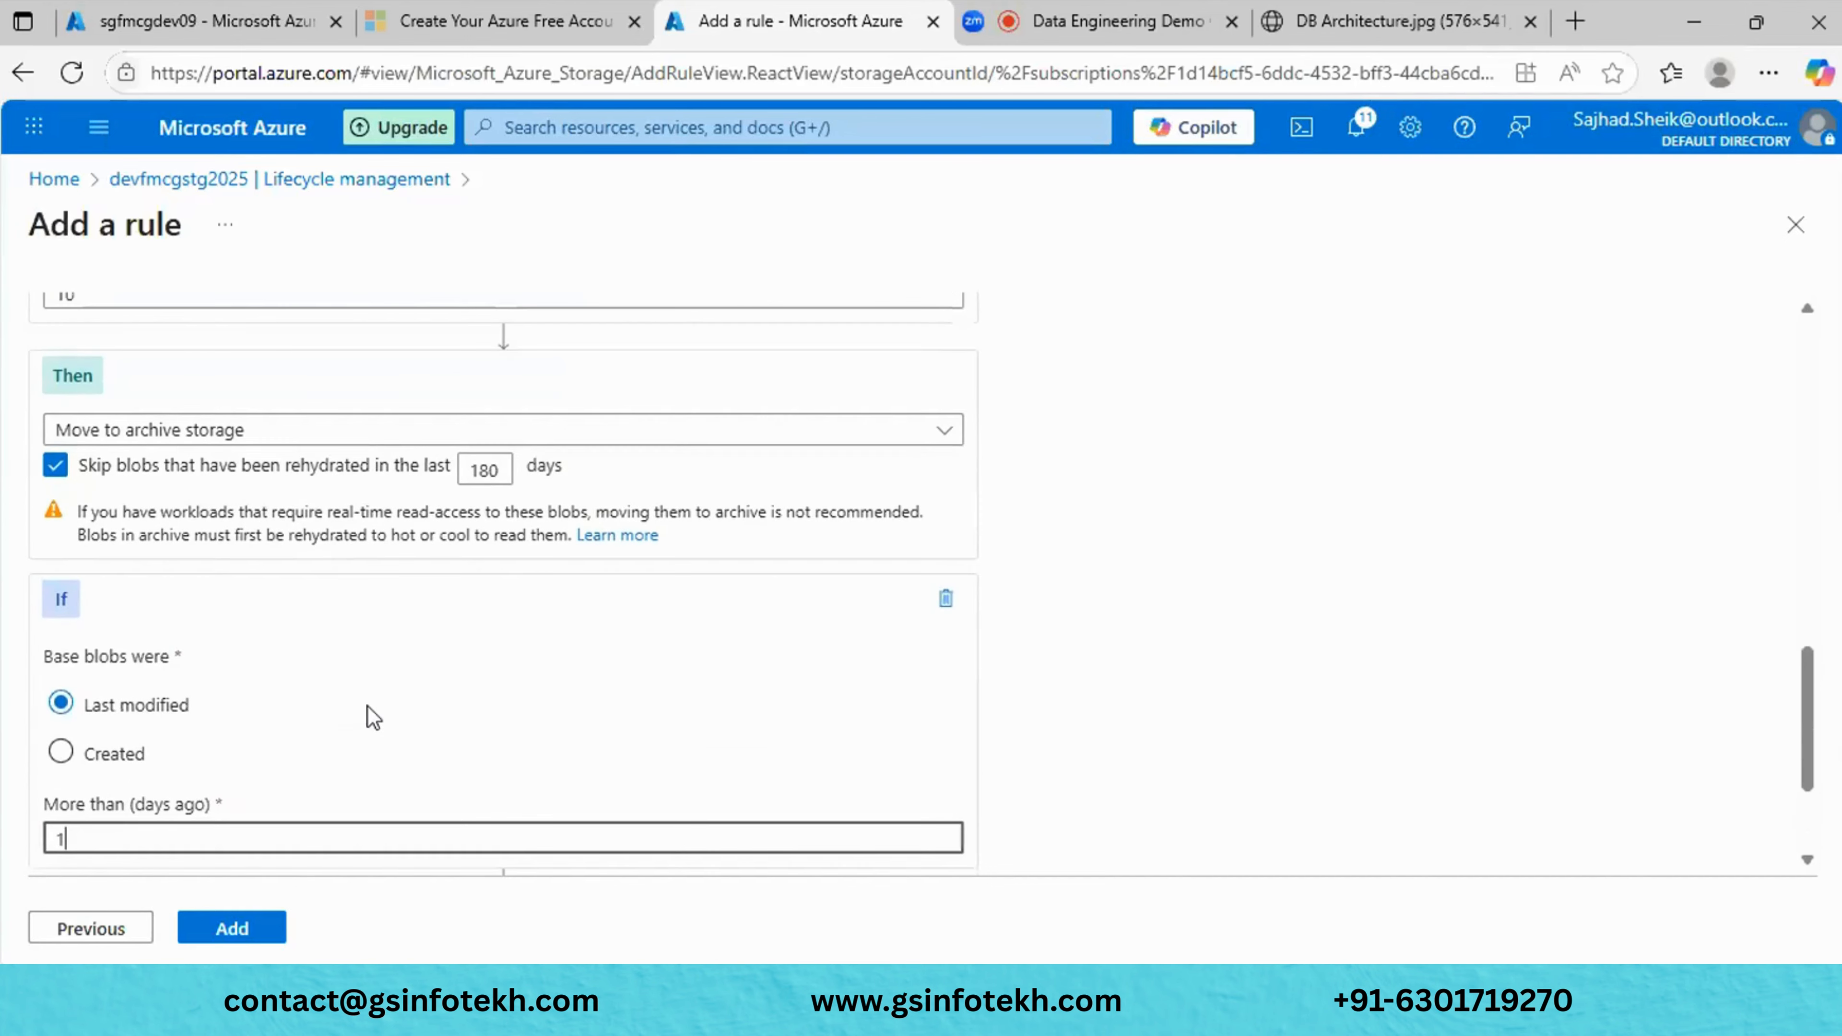
{"action": "left_click", "coordinate": [491, 468]}
{"action": "key", "text": "BackSpace"}
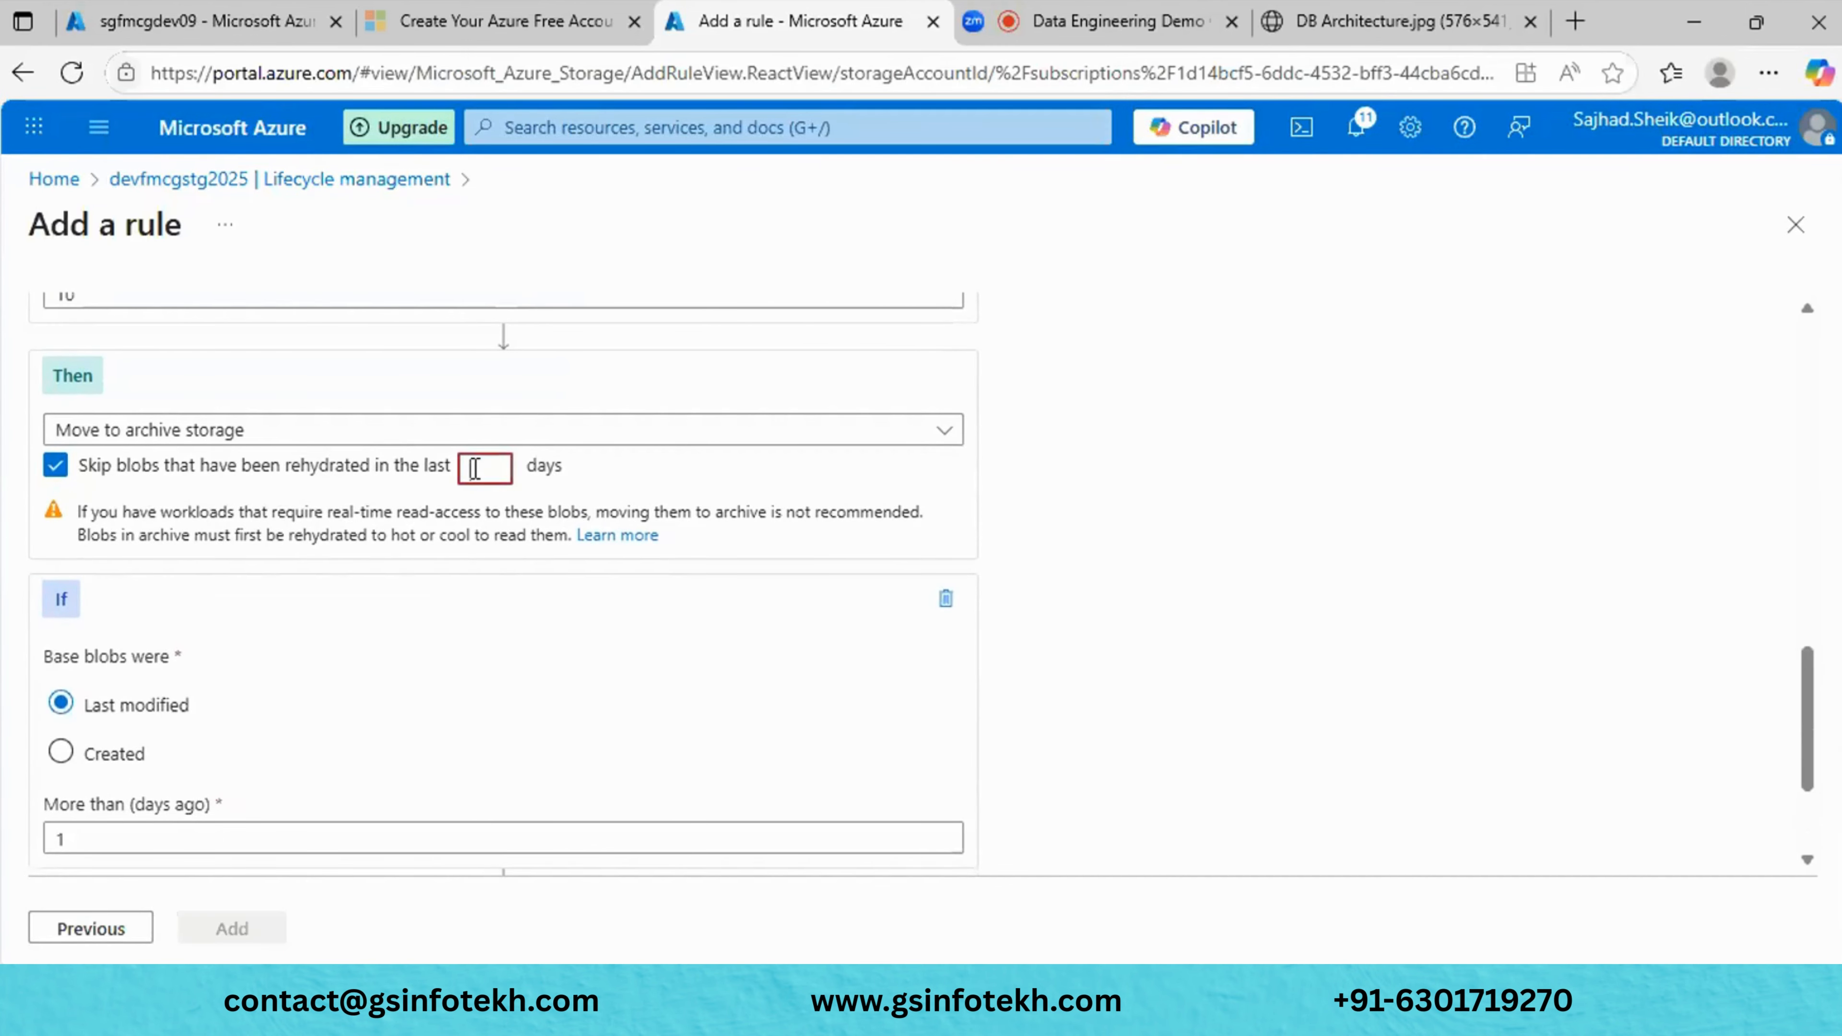
{"action": "type", "text": "10"}
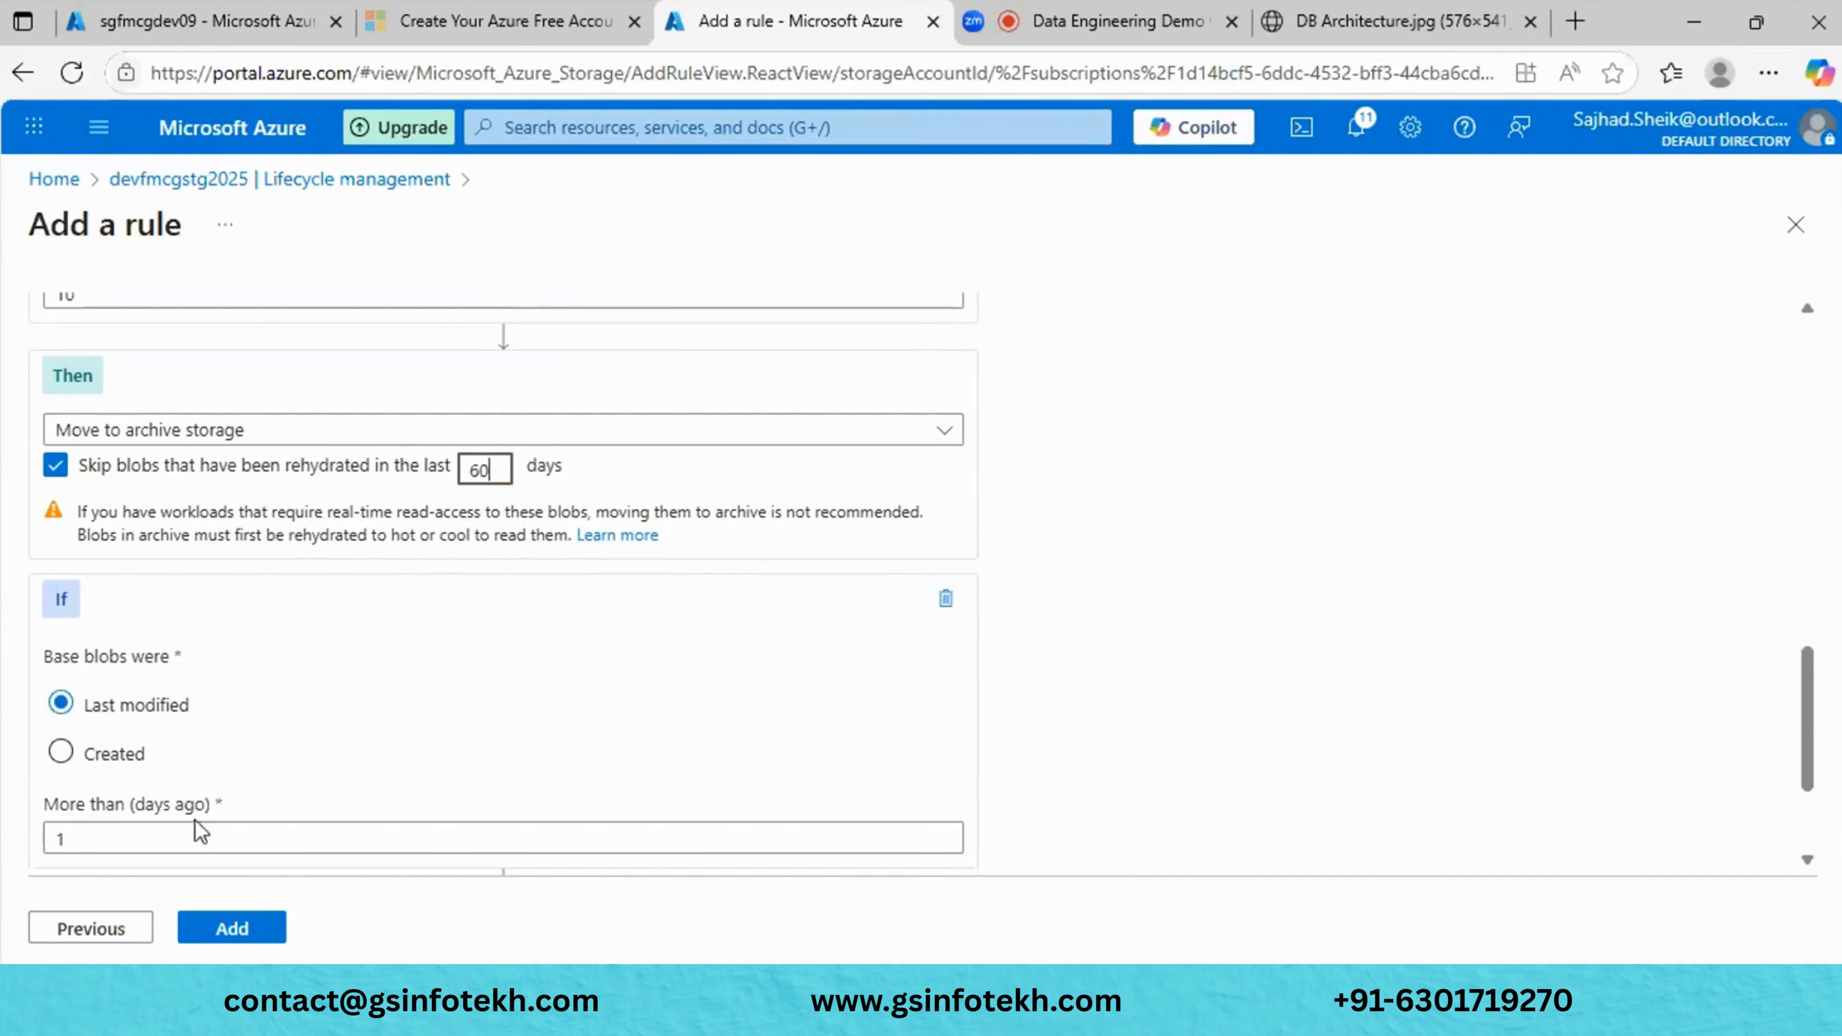
Set the delete condition to more than 180 days since last modification and add the dev rule to the storage account.
{"action": "left_click", "coordinate": [173, 834]}
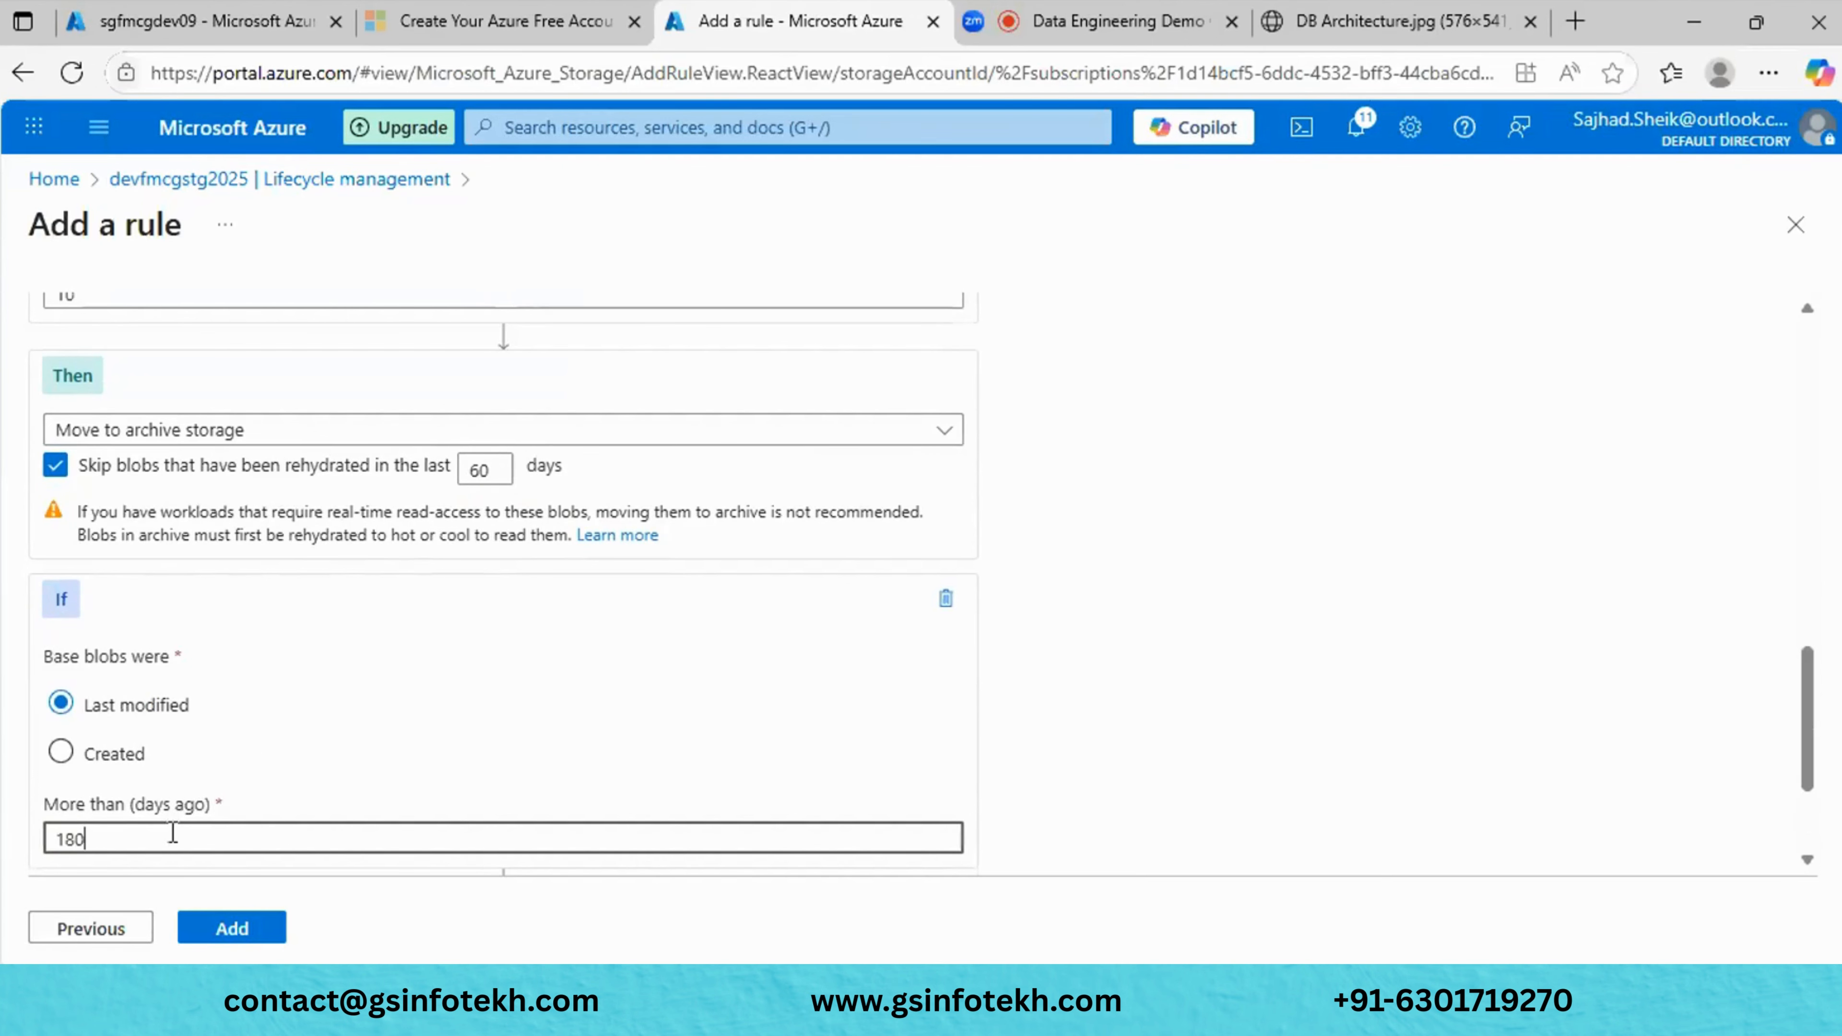
{"action": "left_click", "coordinate": [1178, 726]}
{"action": "scroll", "coordinate": [1195, 723], "scroll_direction": "down", "scroll_amount": 2}
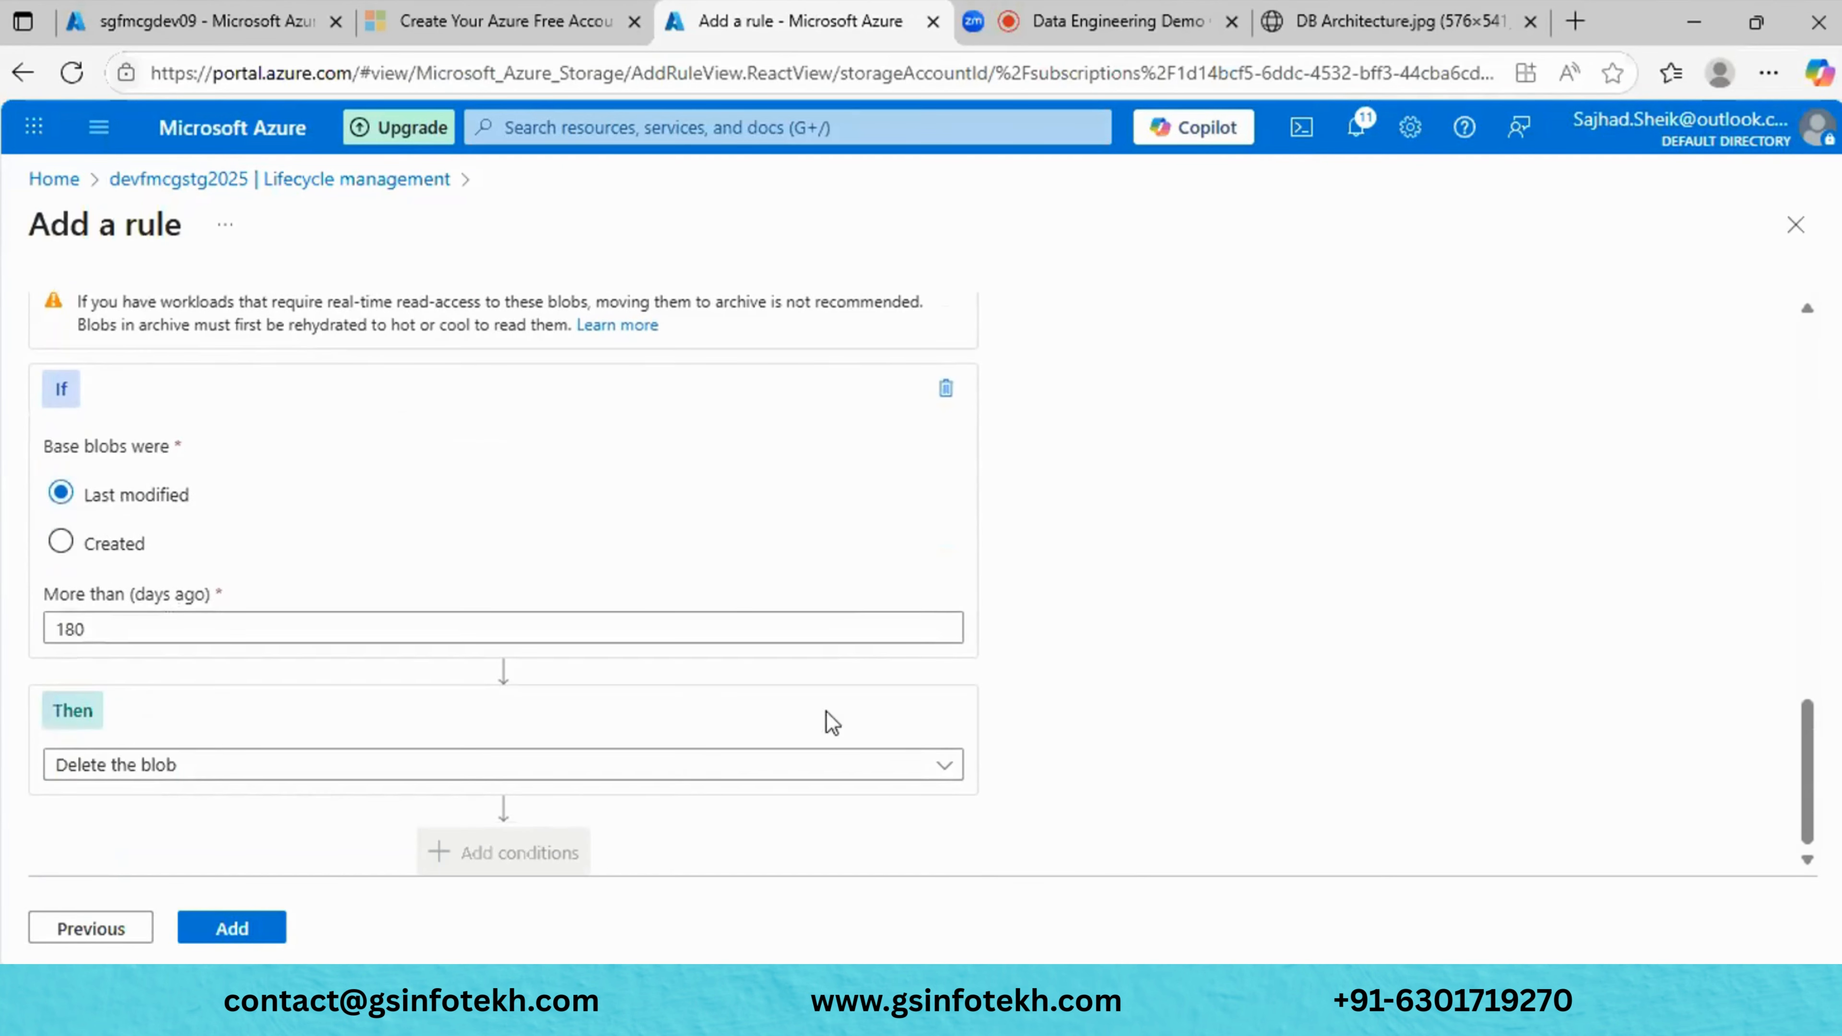
{"action": "left_click", "coordinate": [227, 933]}
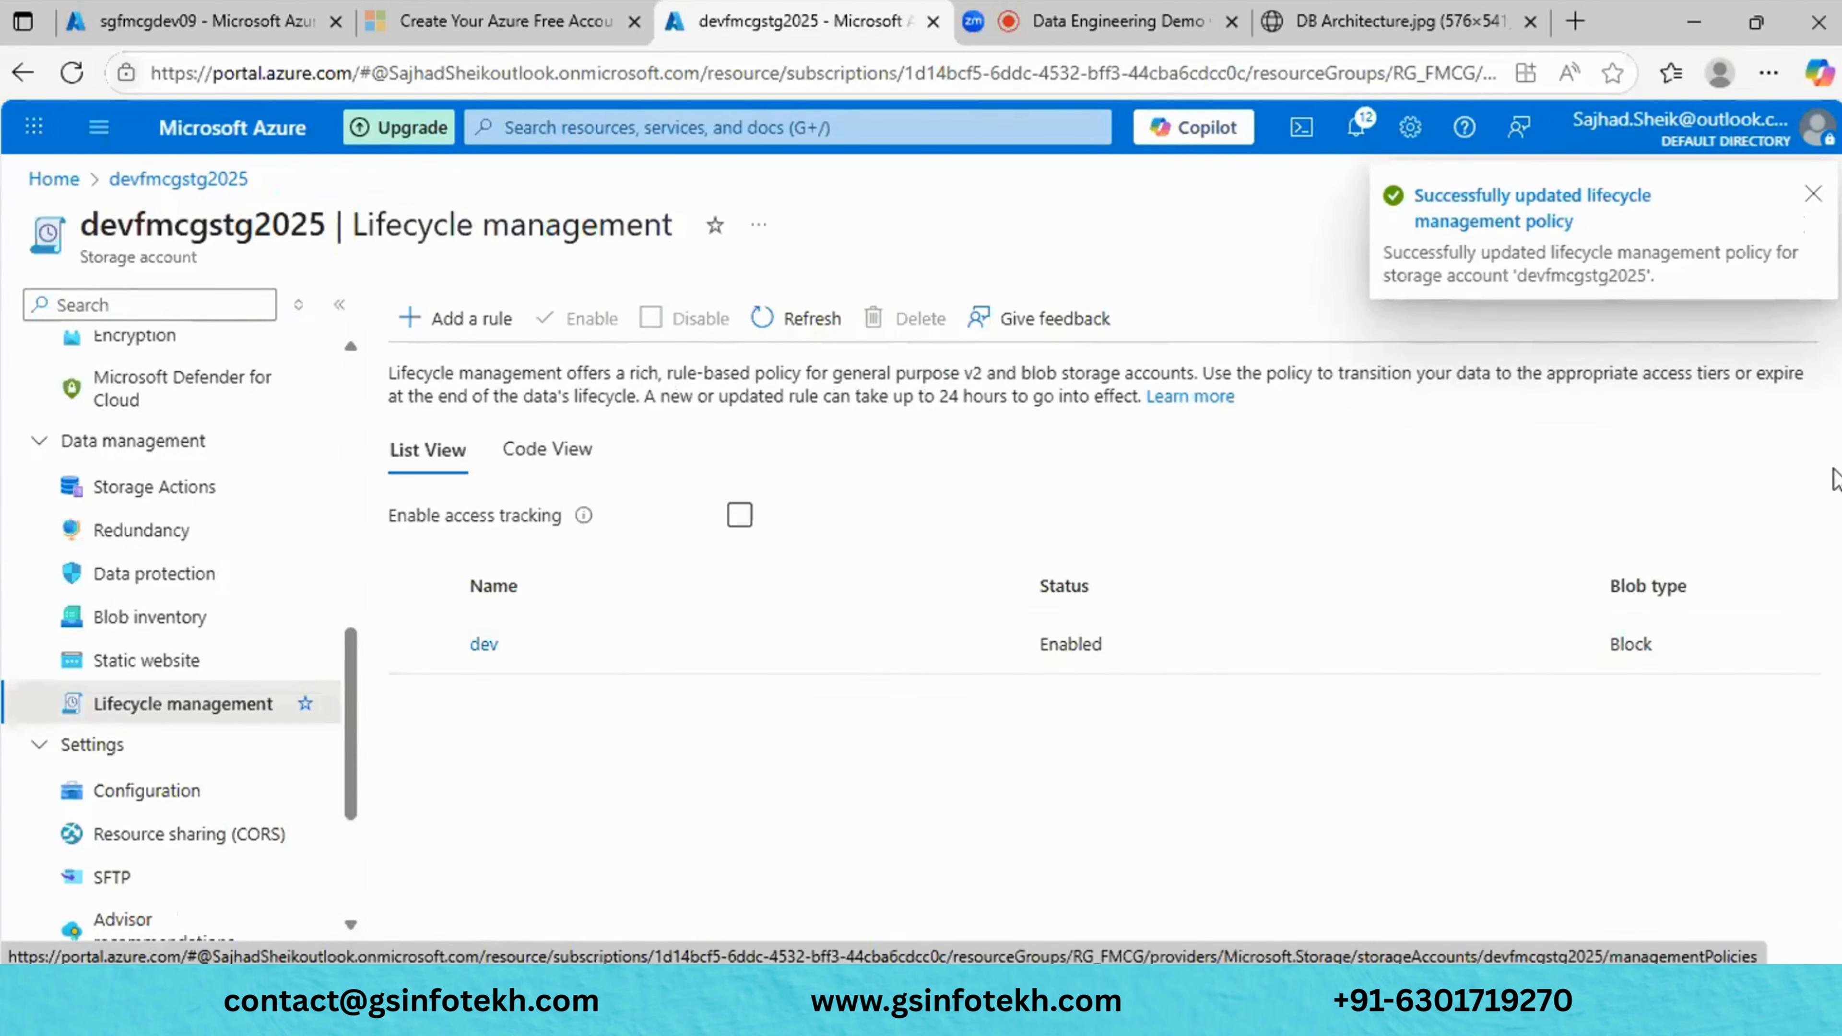
{"action": "left_click", "coordinate": [1815, 191]}
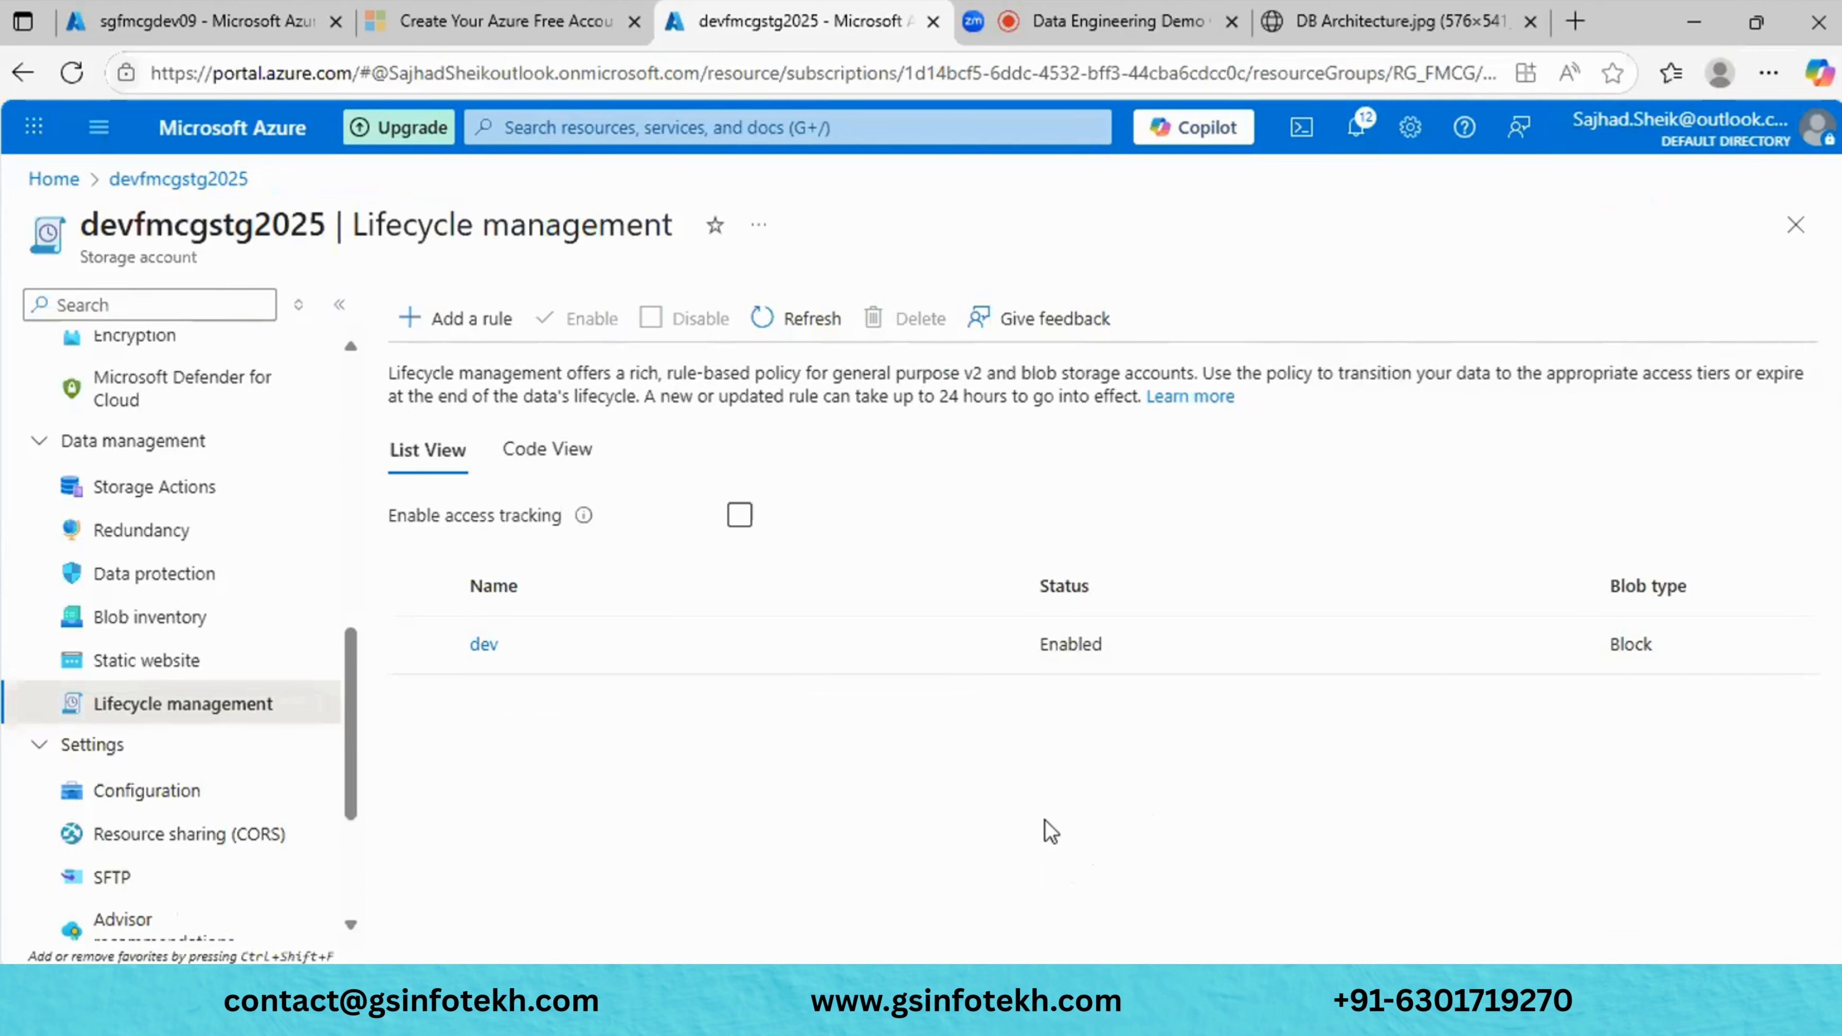
Review the storage account's configuration settings and its Advisor recommendations, dismissing the notification.
{"action": "scroll", "coordinate": [145, 834], "scroll_direction": "down", "scroll_amount": 4}
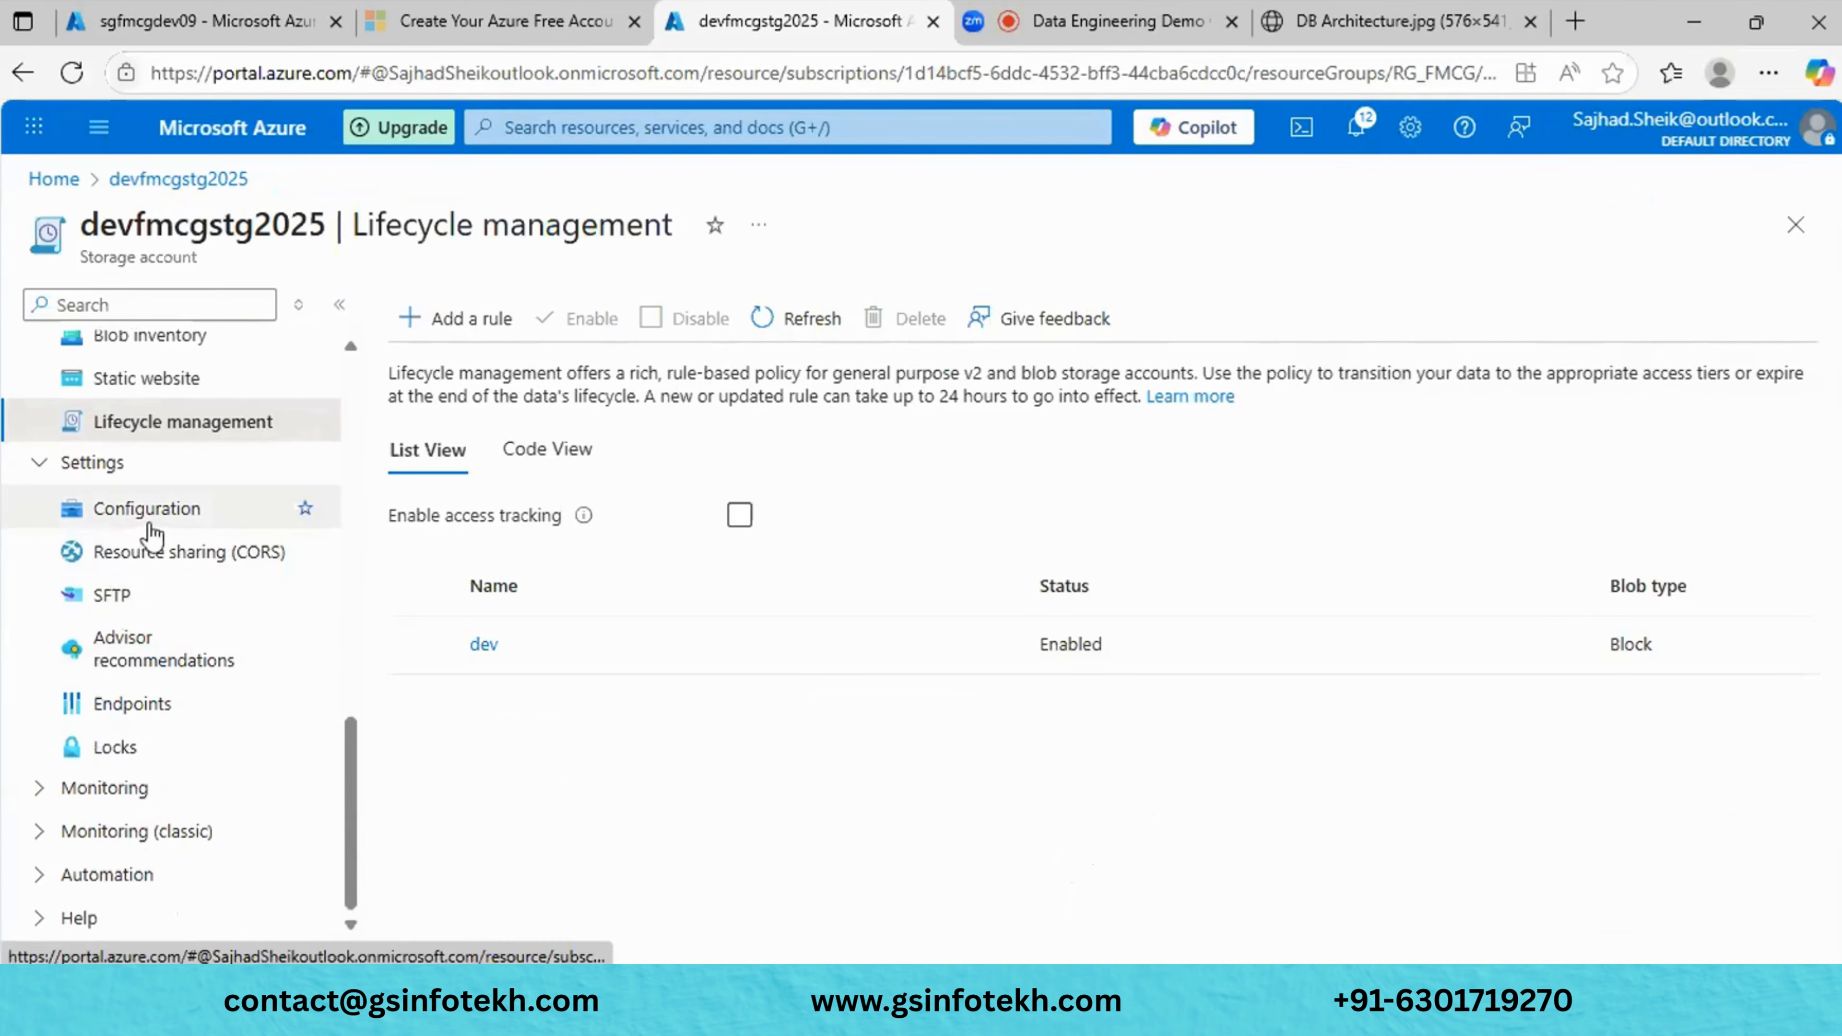
{"action": "left_click", "coordinate": [150, 523]}
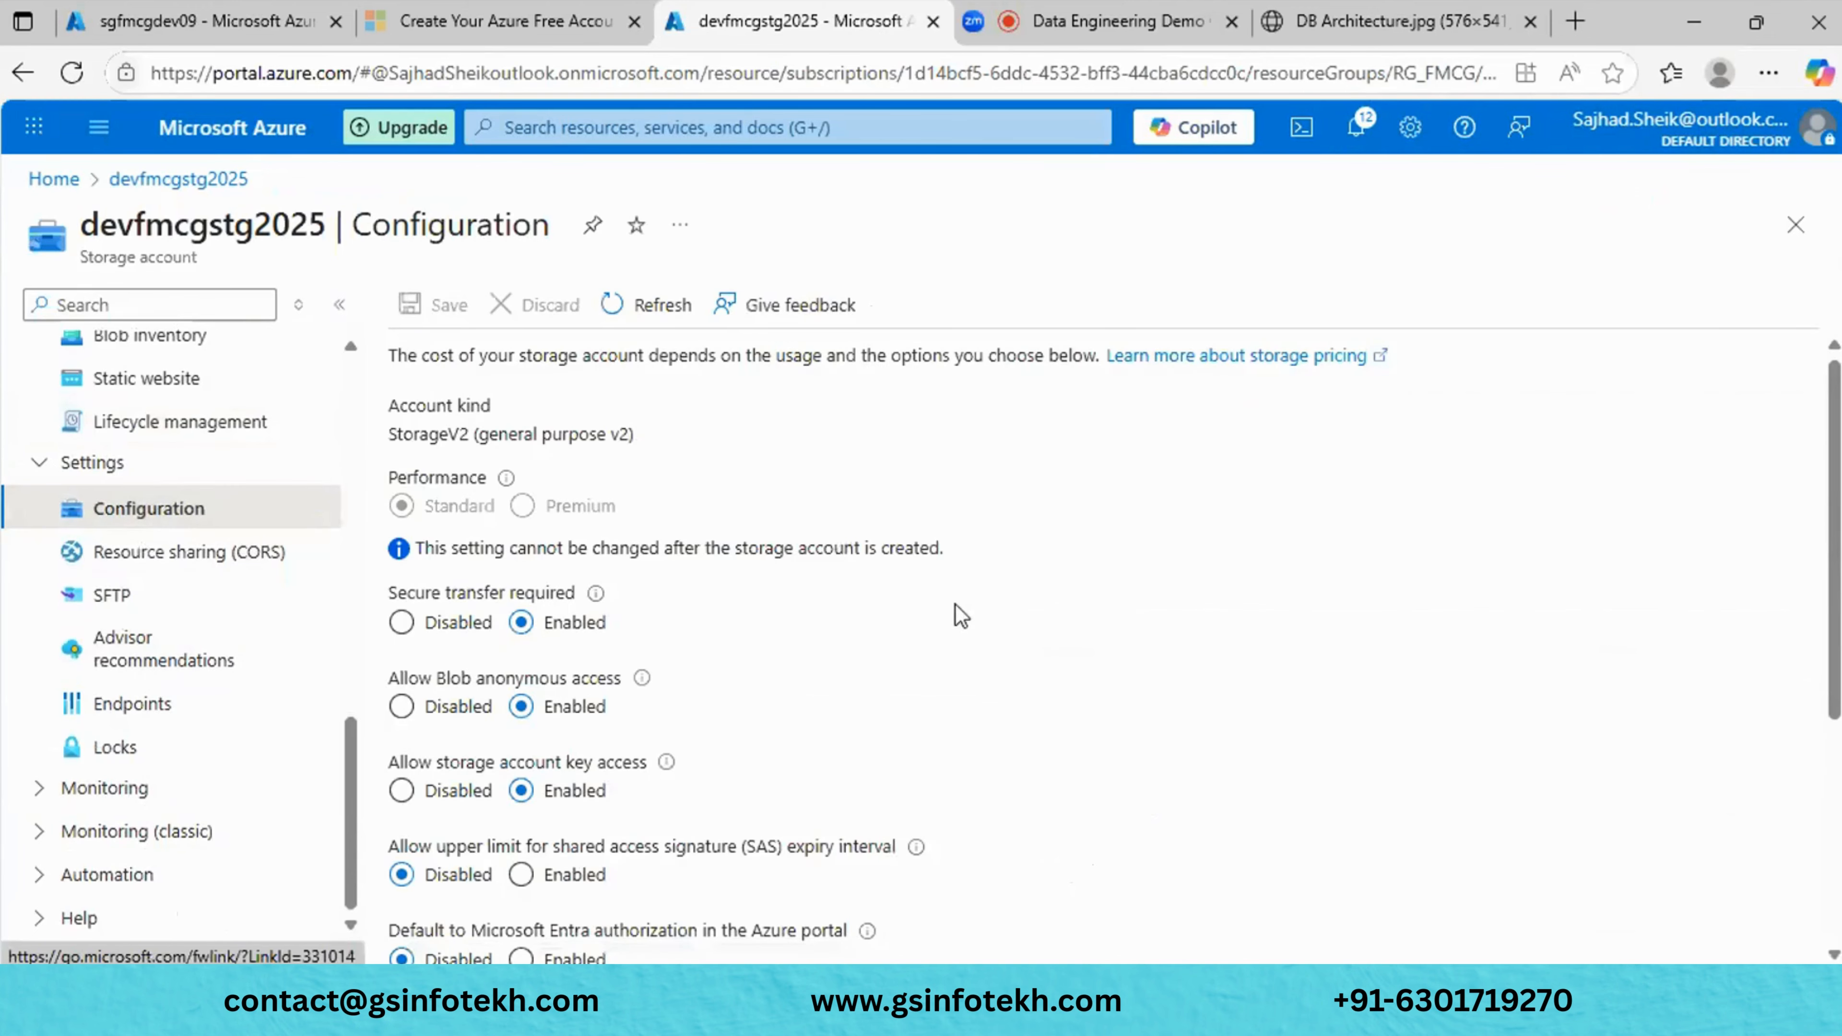
{"action": "scroll", "coordinate": [971, 617], "scroll_direction": "down", "scroll_amount": 5}
{"action": "scroll", "coordinate": [845, 637], "scroll_direction": "up", "scroll_amount": 5}
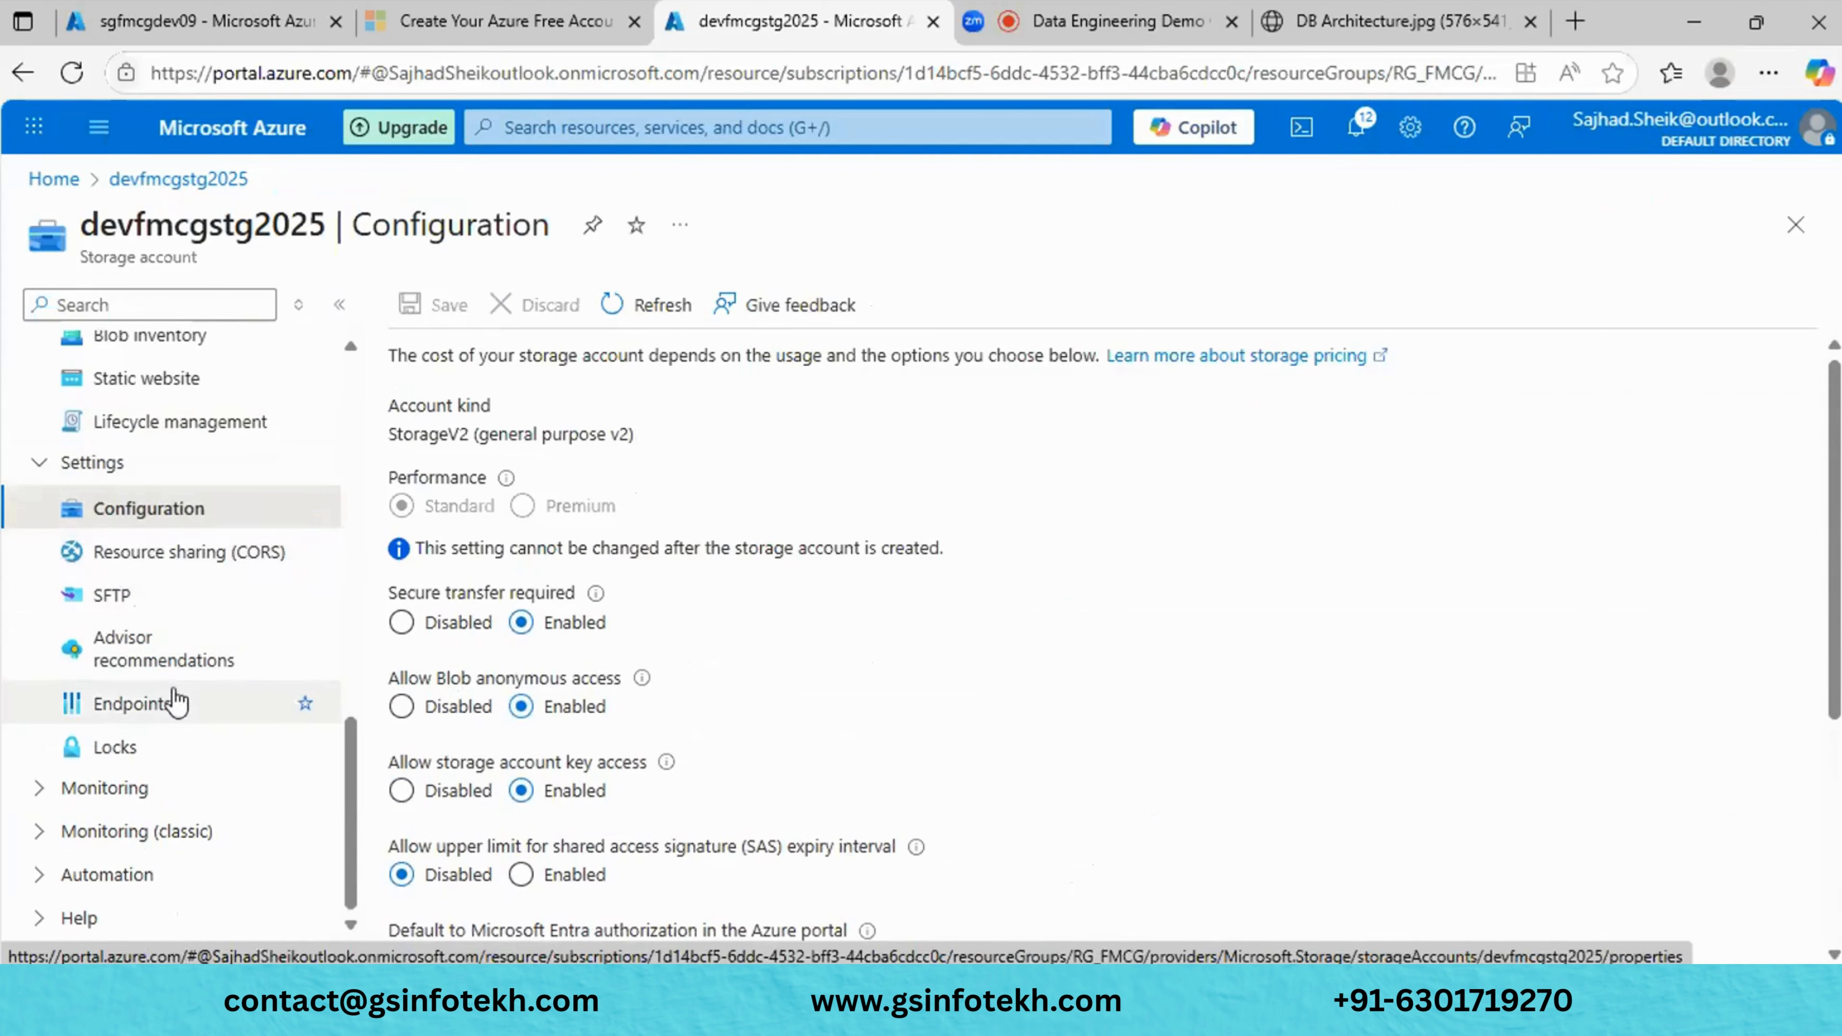
{"action": "left_click", "coordinate": [179, 664]}
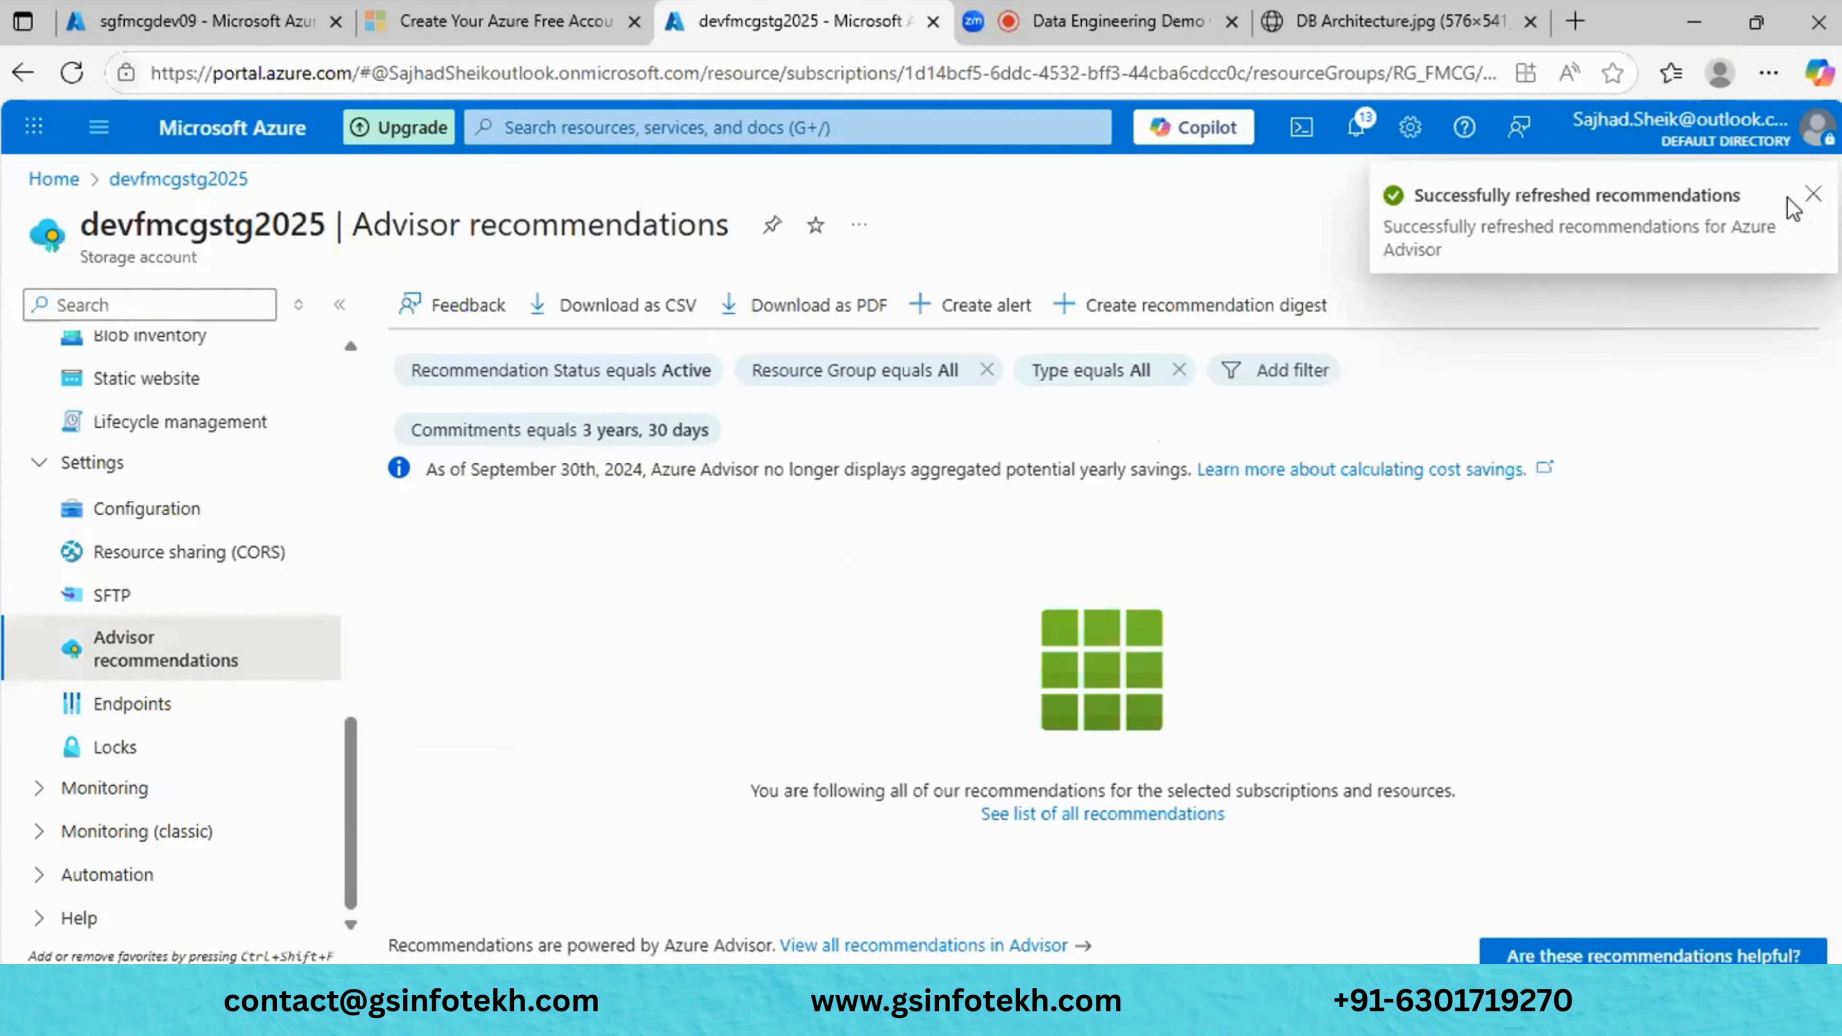
{"action": "left_click", "coordinate": [1811, 194]}
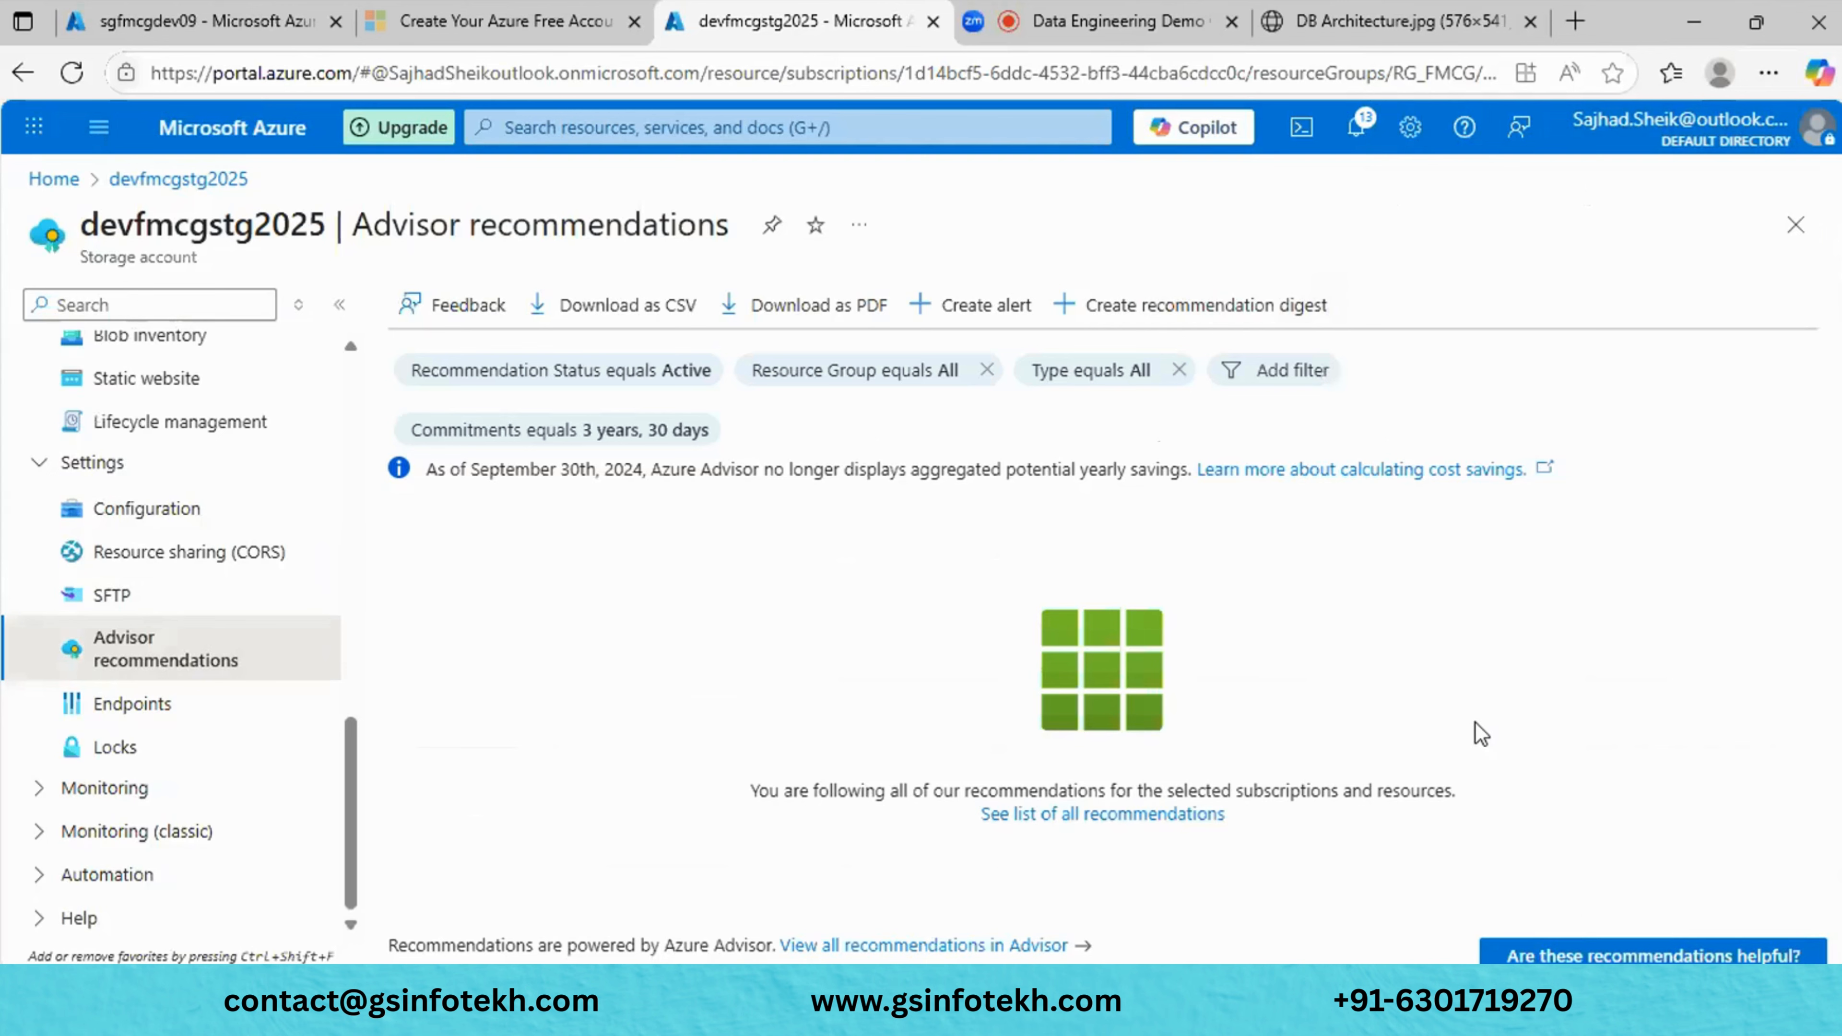
Examine the storage account's endpoints for the blob, file, queue, table, Data Lake Storage and static website services.
{"action": "left_click", "coordinate": [132, 717]}
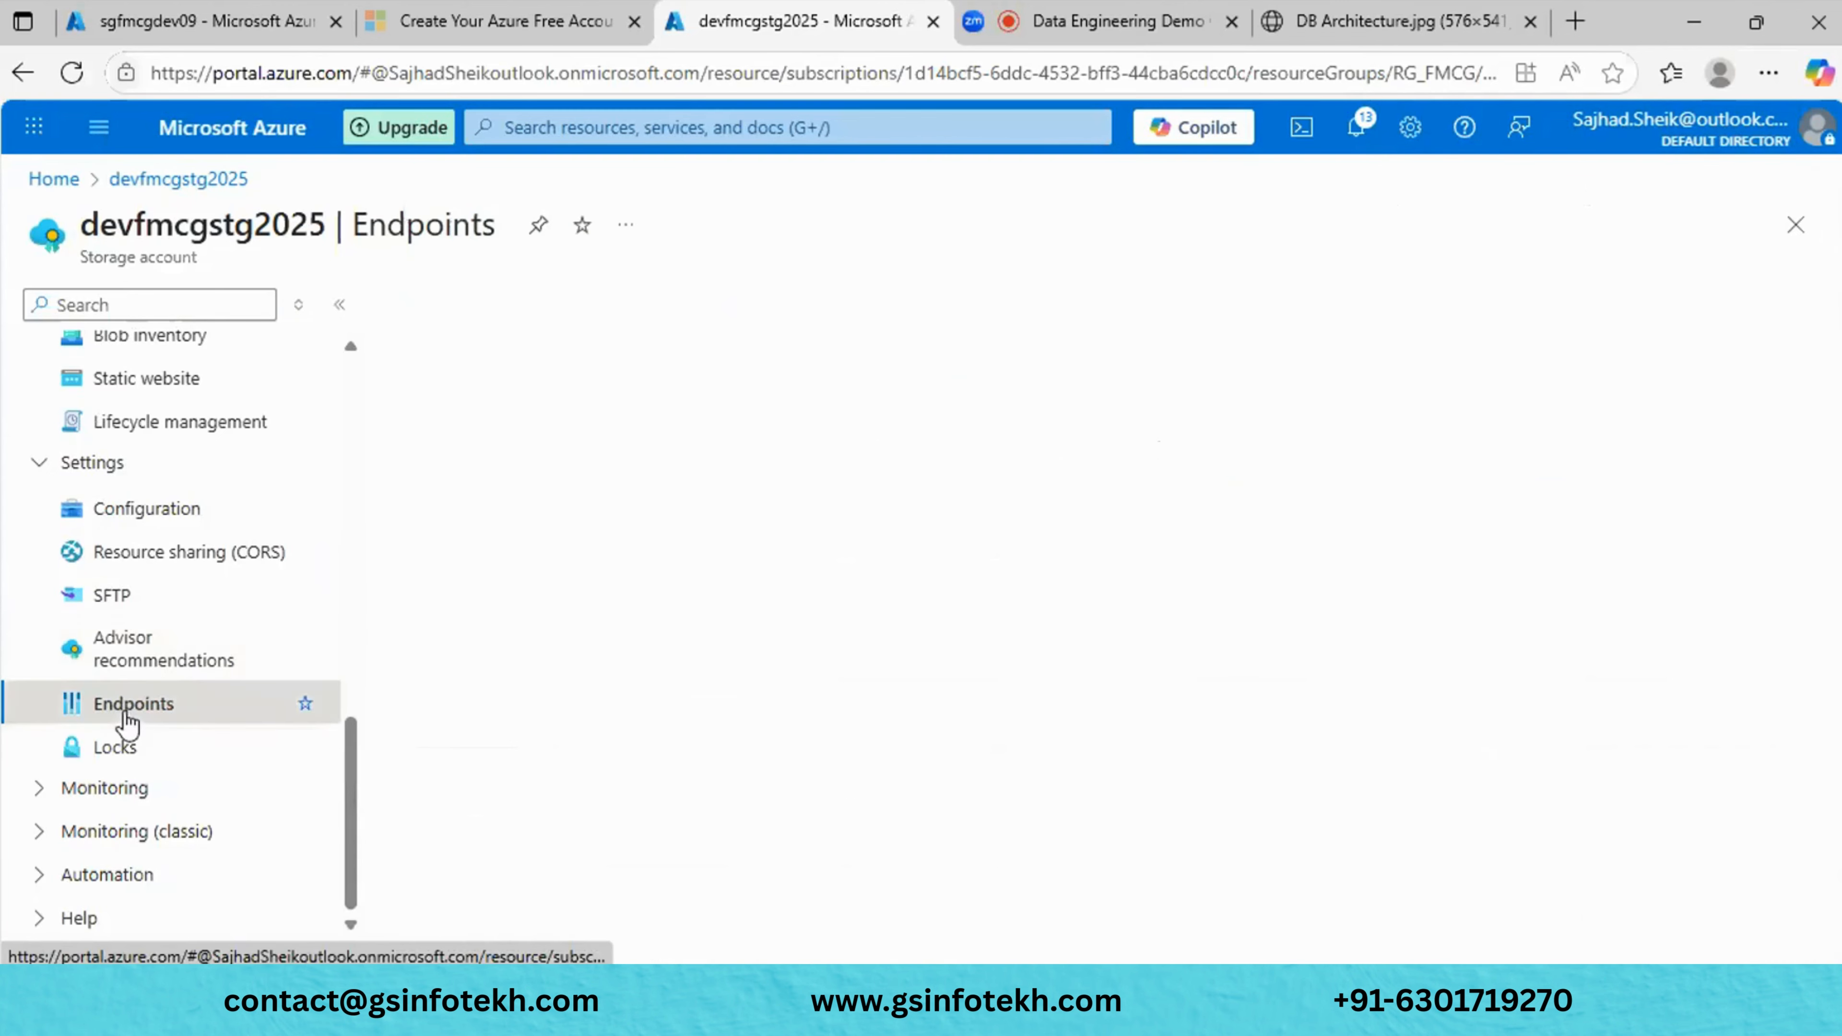
{"action": "scroll", "coordinate": [611, 770], "scroll_direction": "down", "scroll_amount": 5}
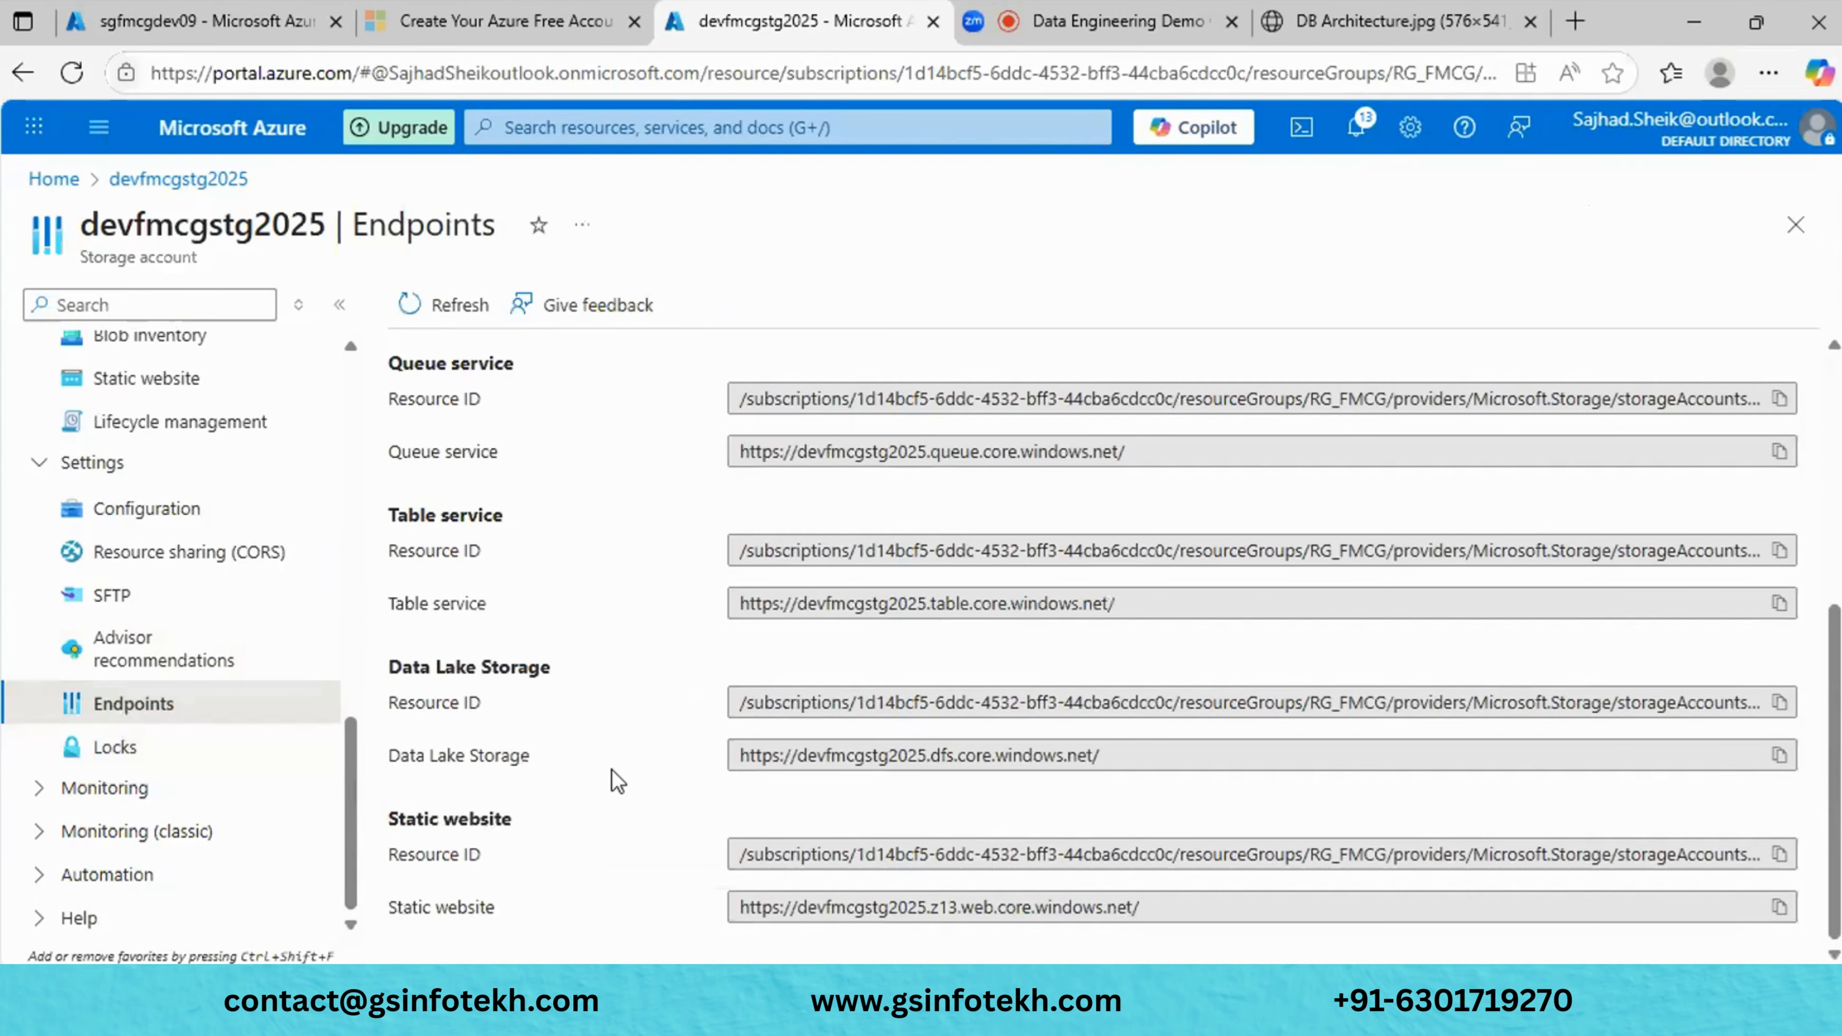
{"action": "scroll", "coordinate": [617, 781], "scroll_direction": "up", "scroll_amount": 5}
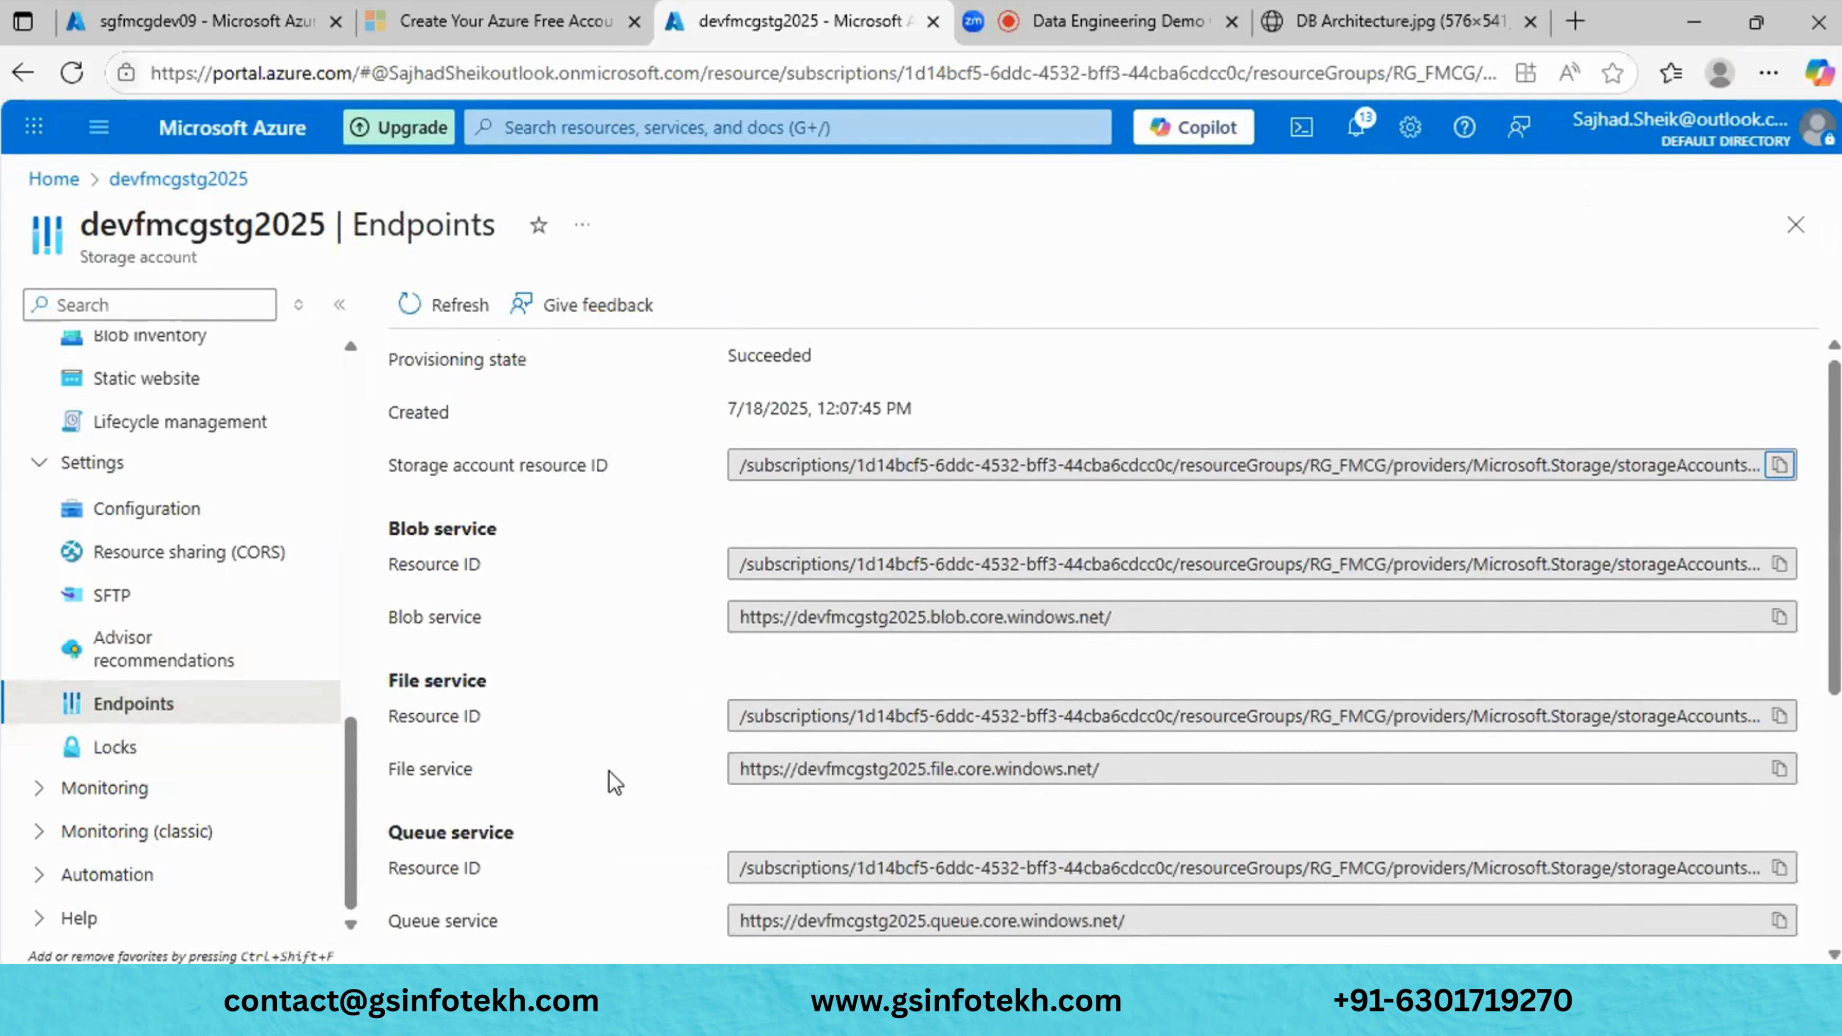
{"action": "scroll", "coordinate": [615, 791], "scroll_direction": "down", "scroll_amount": 5}
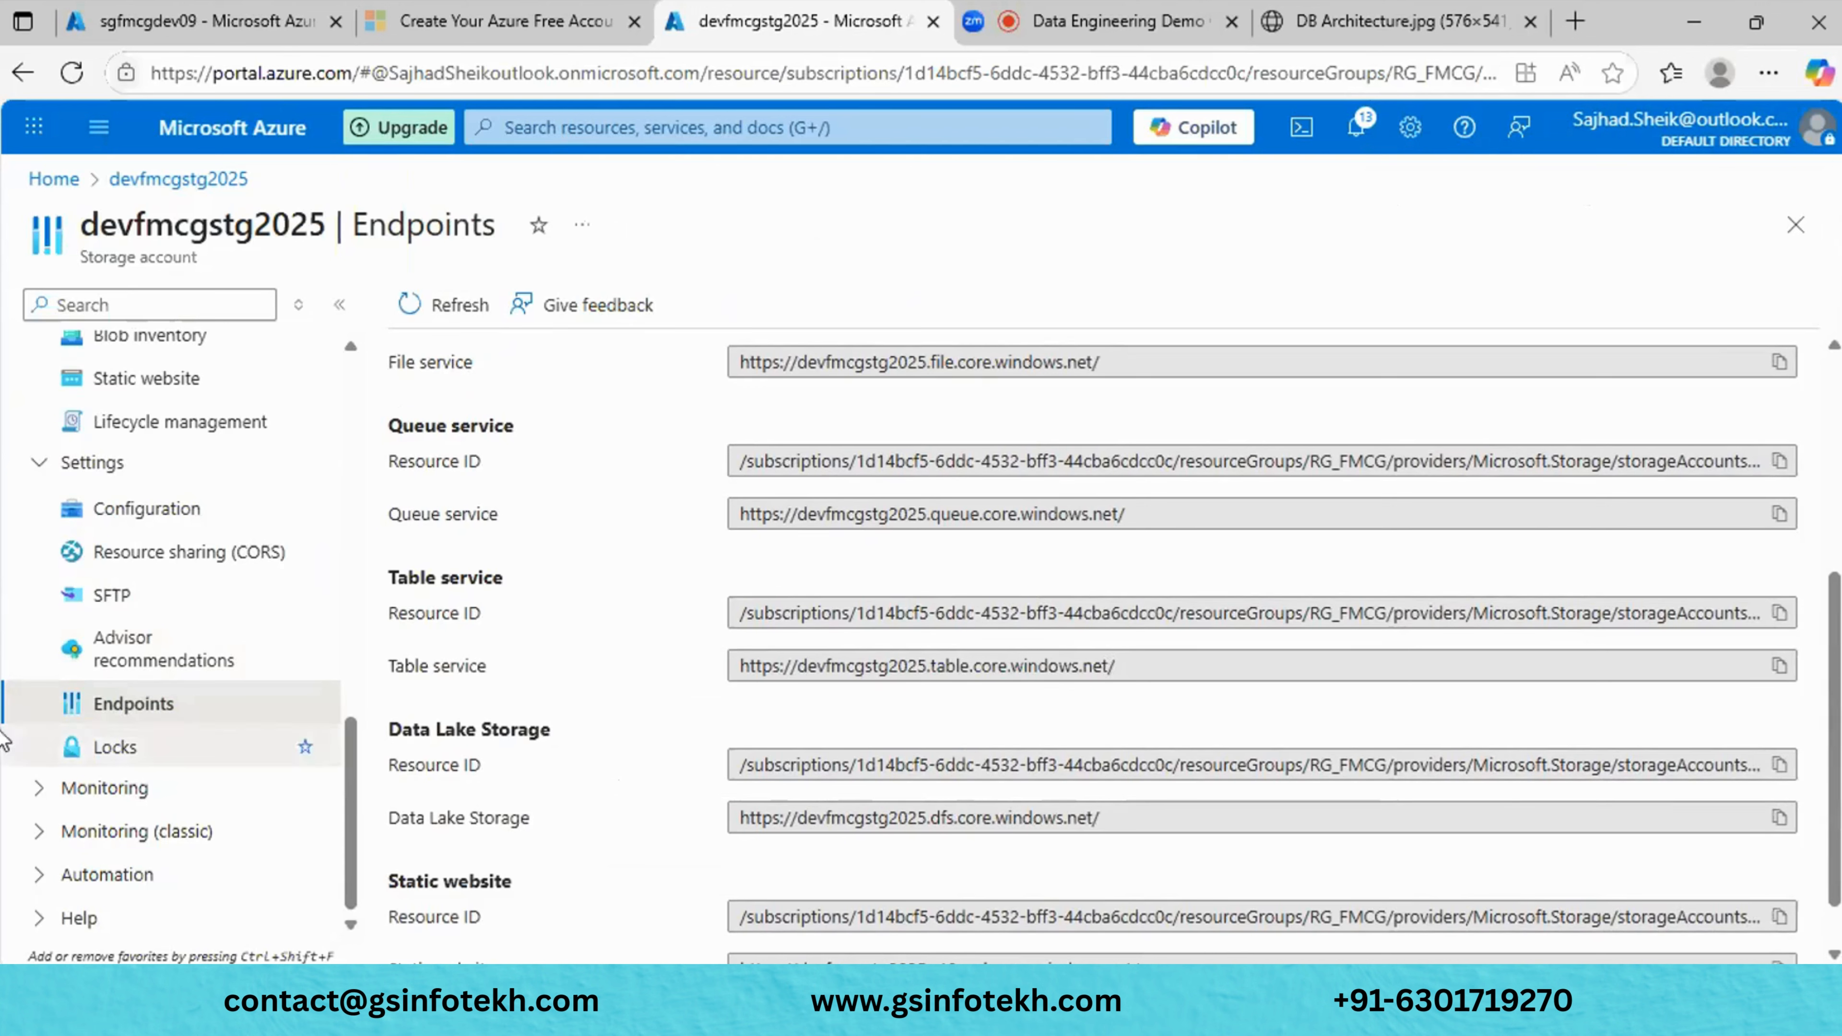
Examine the Read-only and Delete lock types offered for a new lock on the storage account, and discard the lock.
{"action": "left_click", "coordinate": [168, 760]}
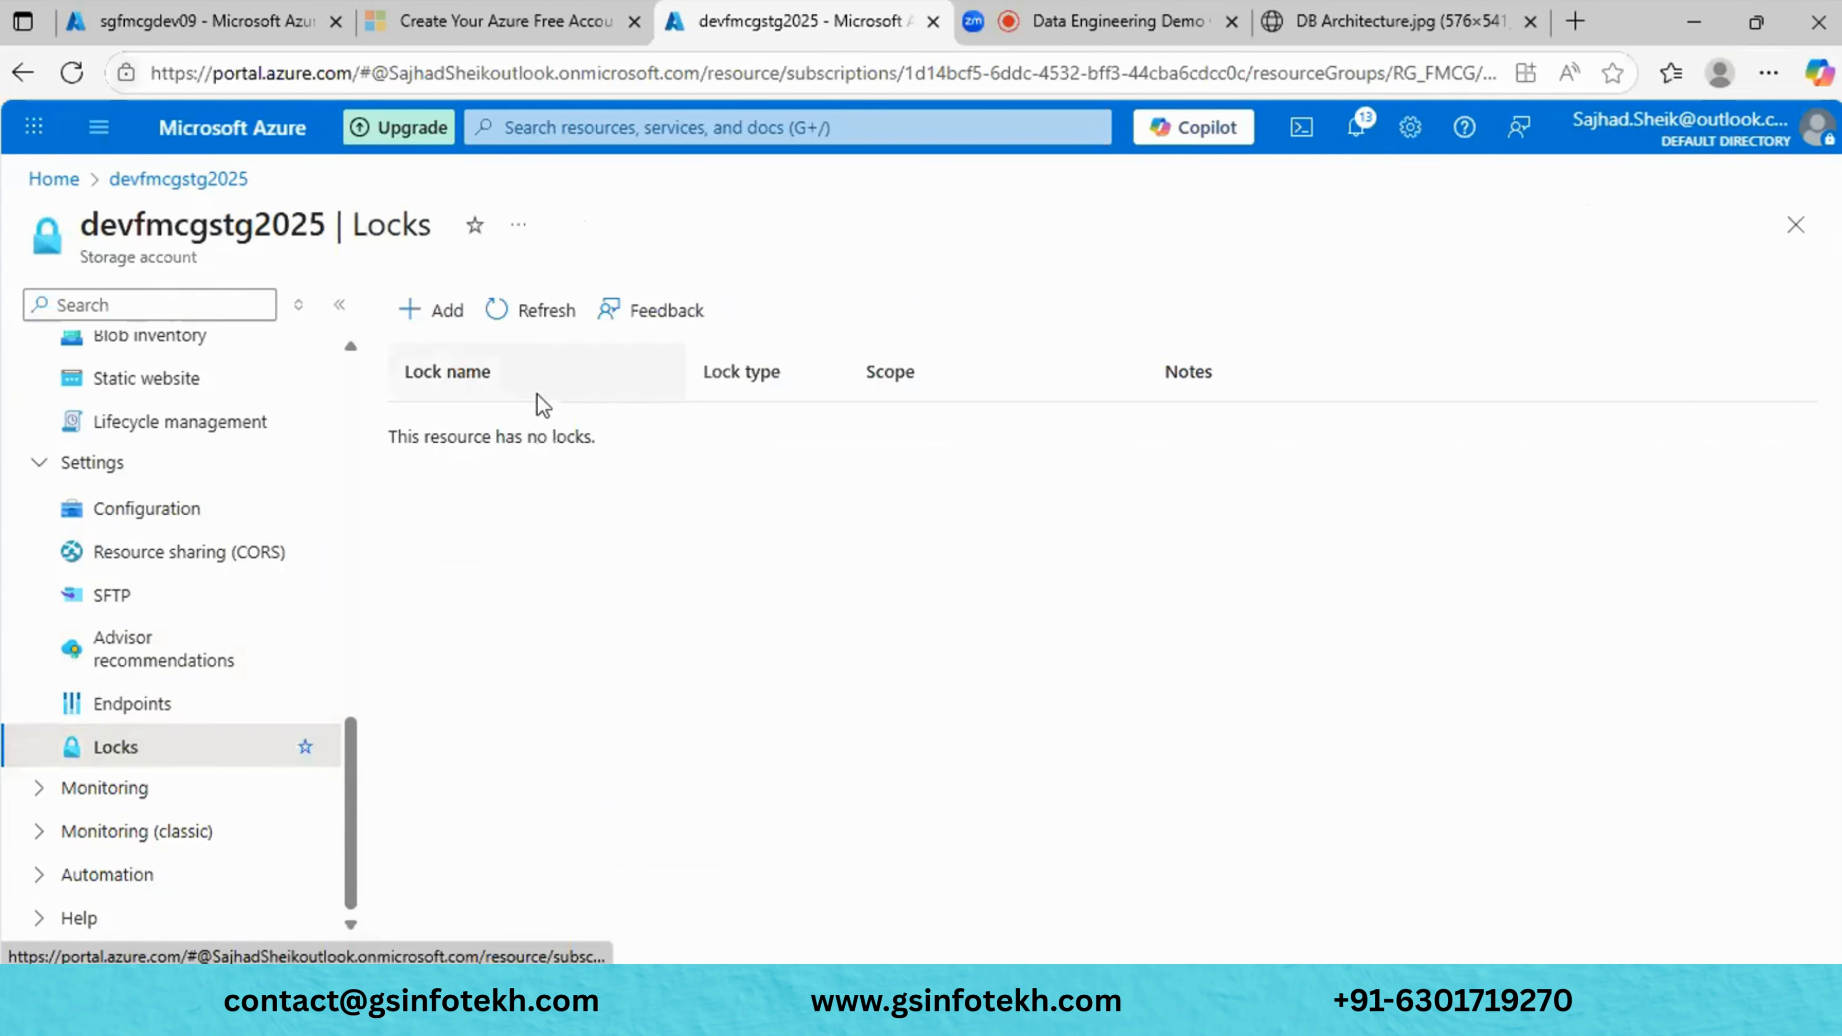
{"action": "left_click", "coordinate": [417, 318]}
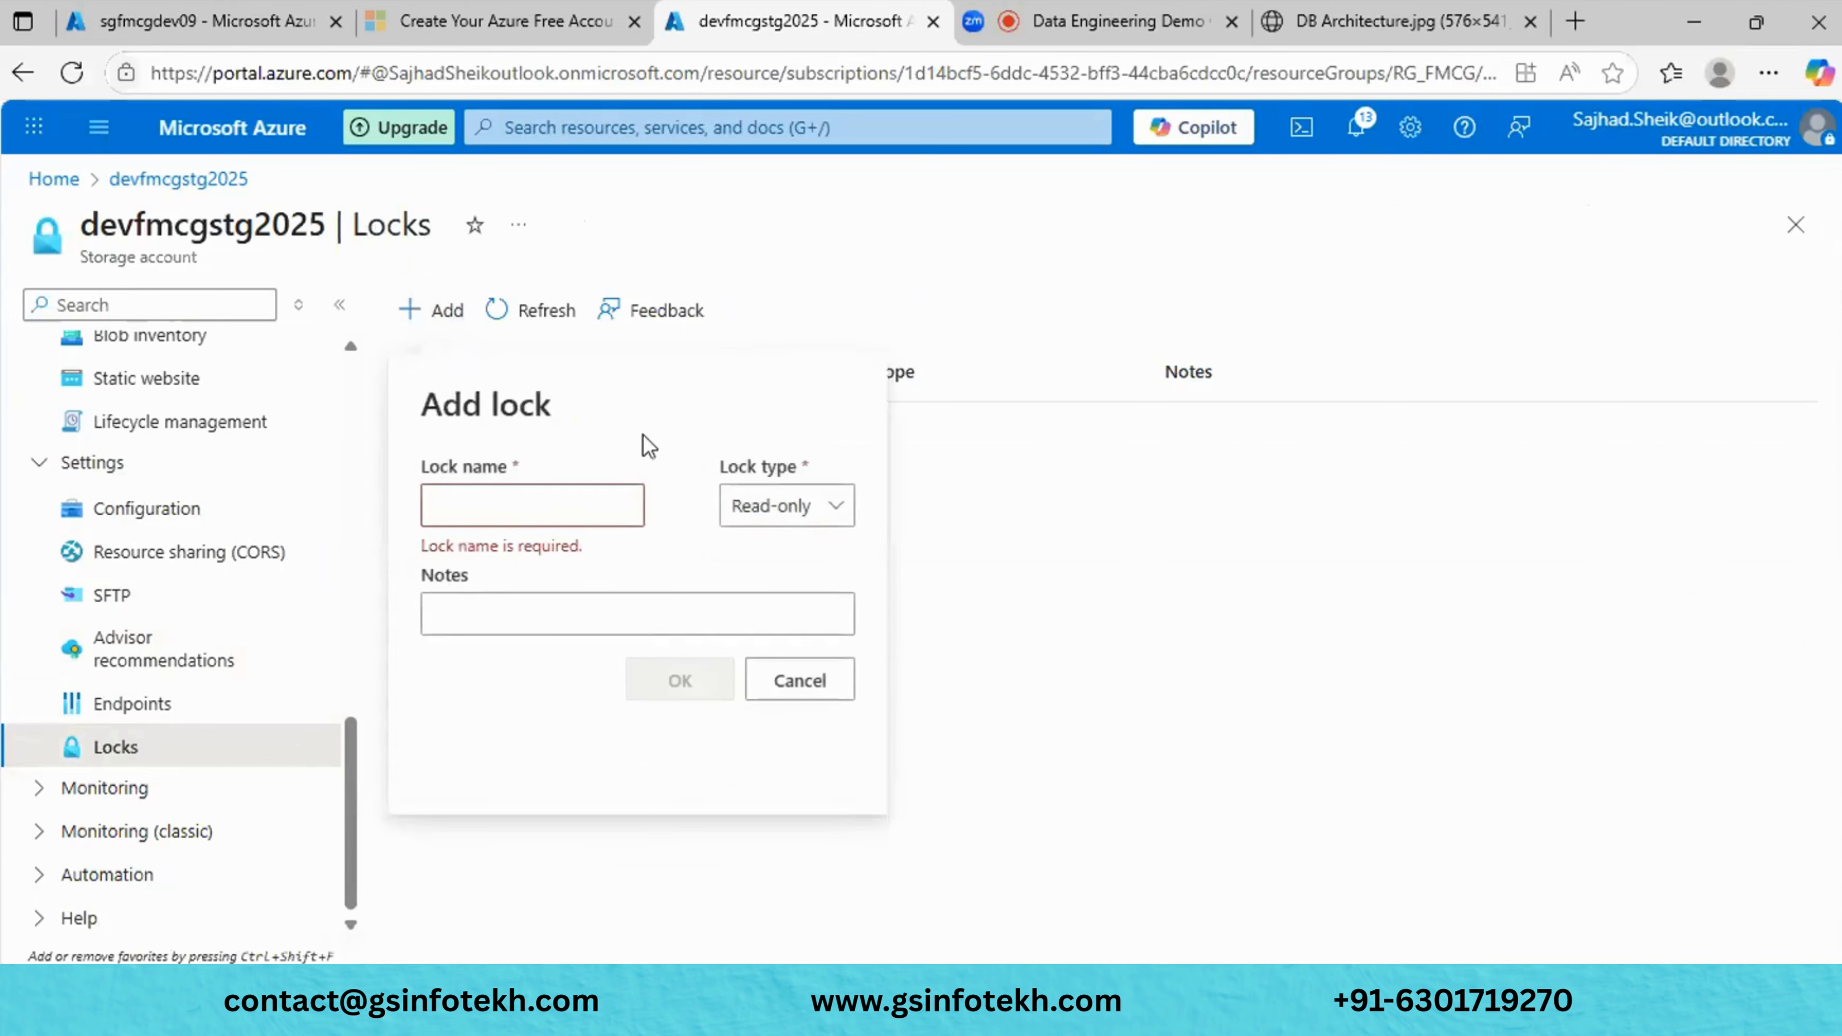
{"action": "left_click", "coordinate": [829, 508]}
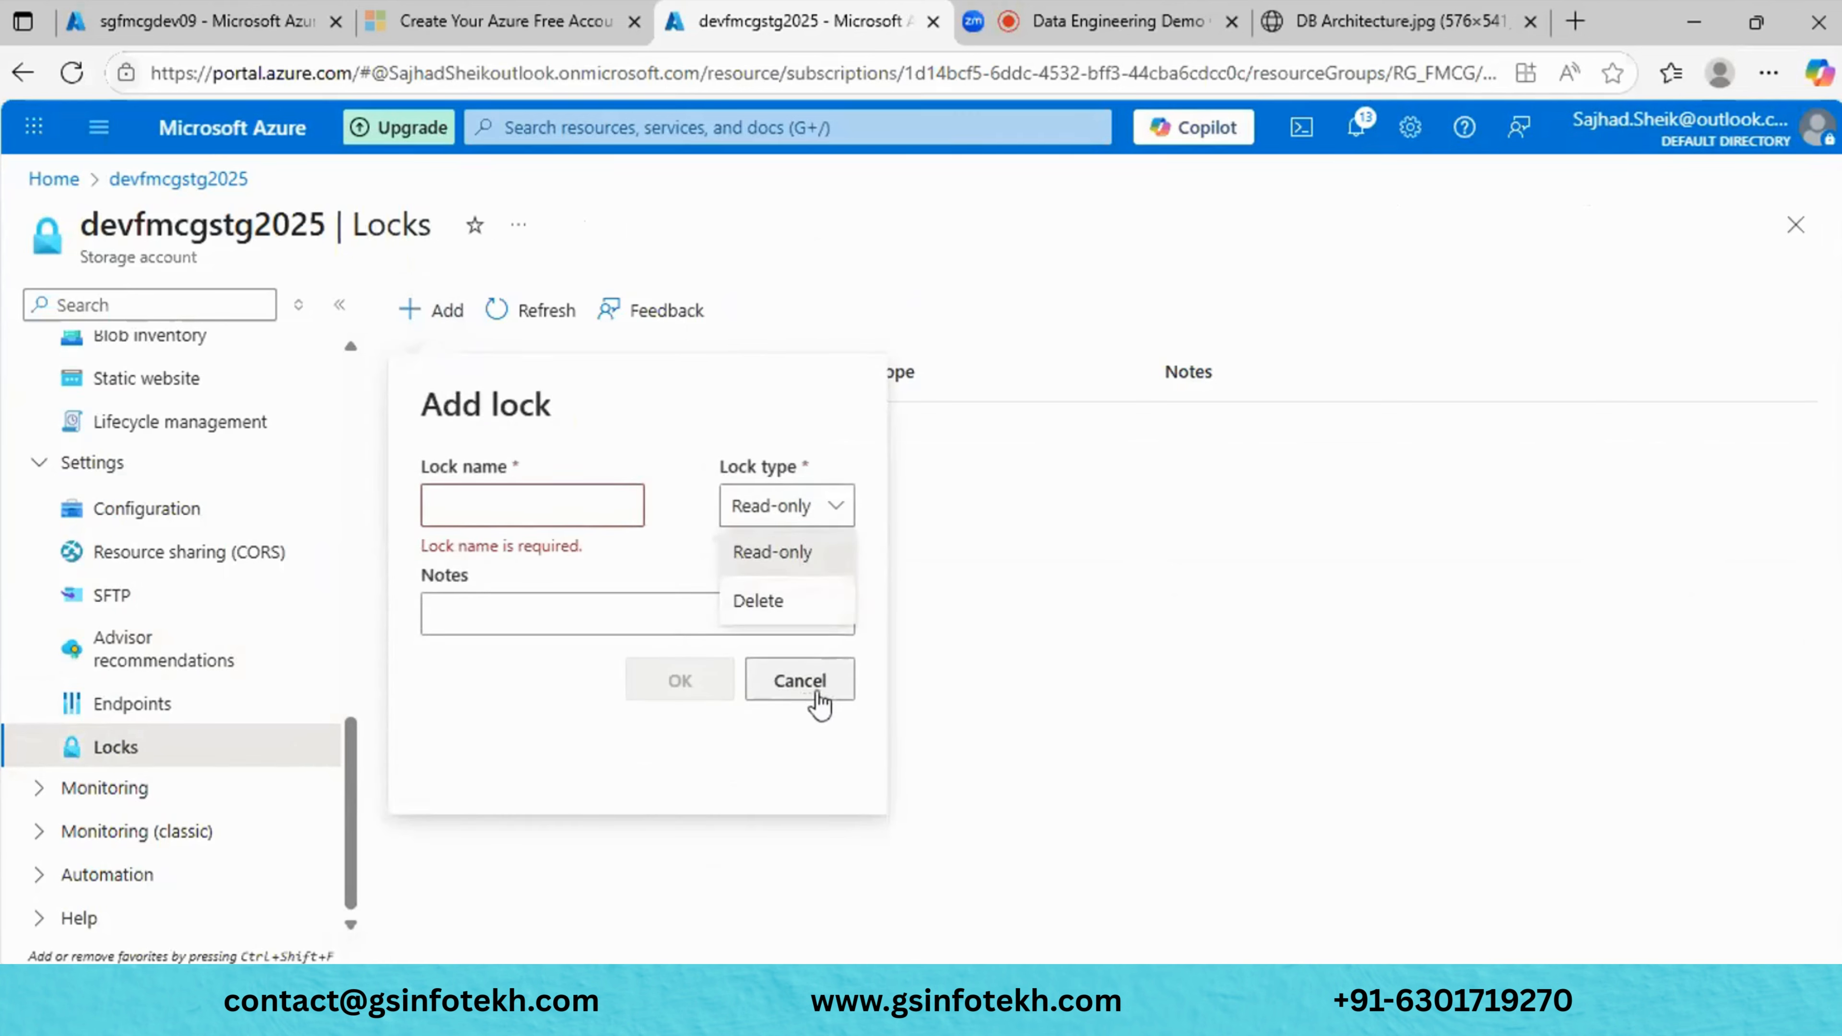
{"action": "left_click", "coordinate": [835, 569]}
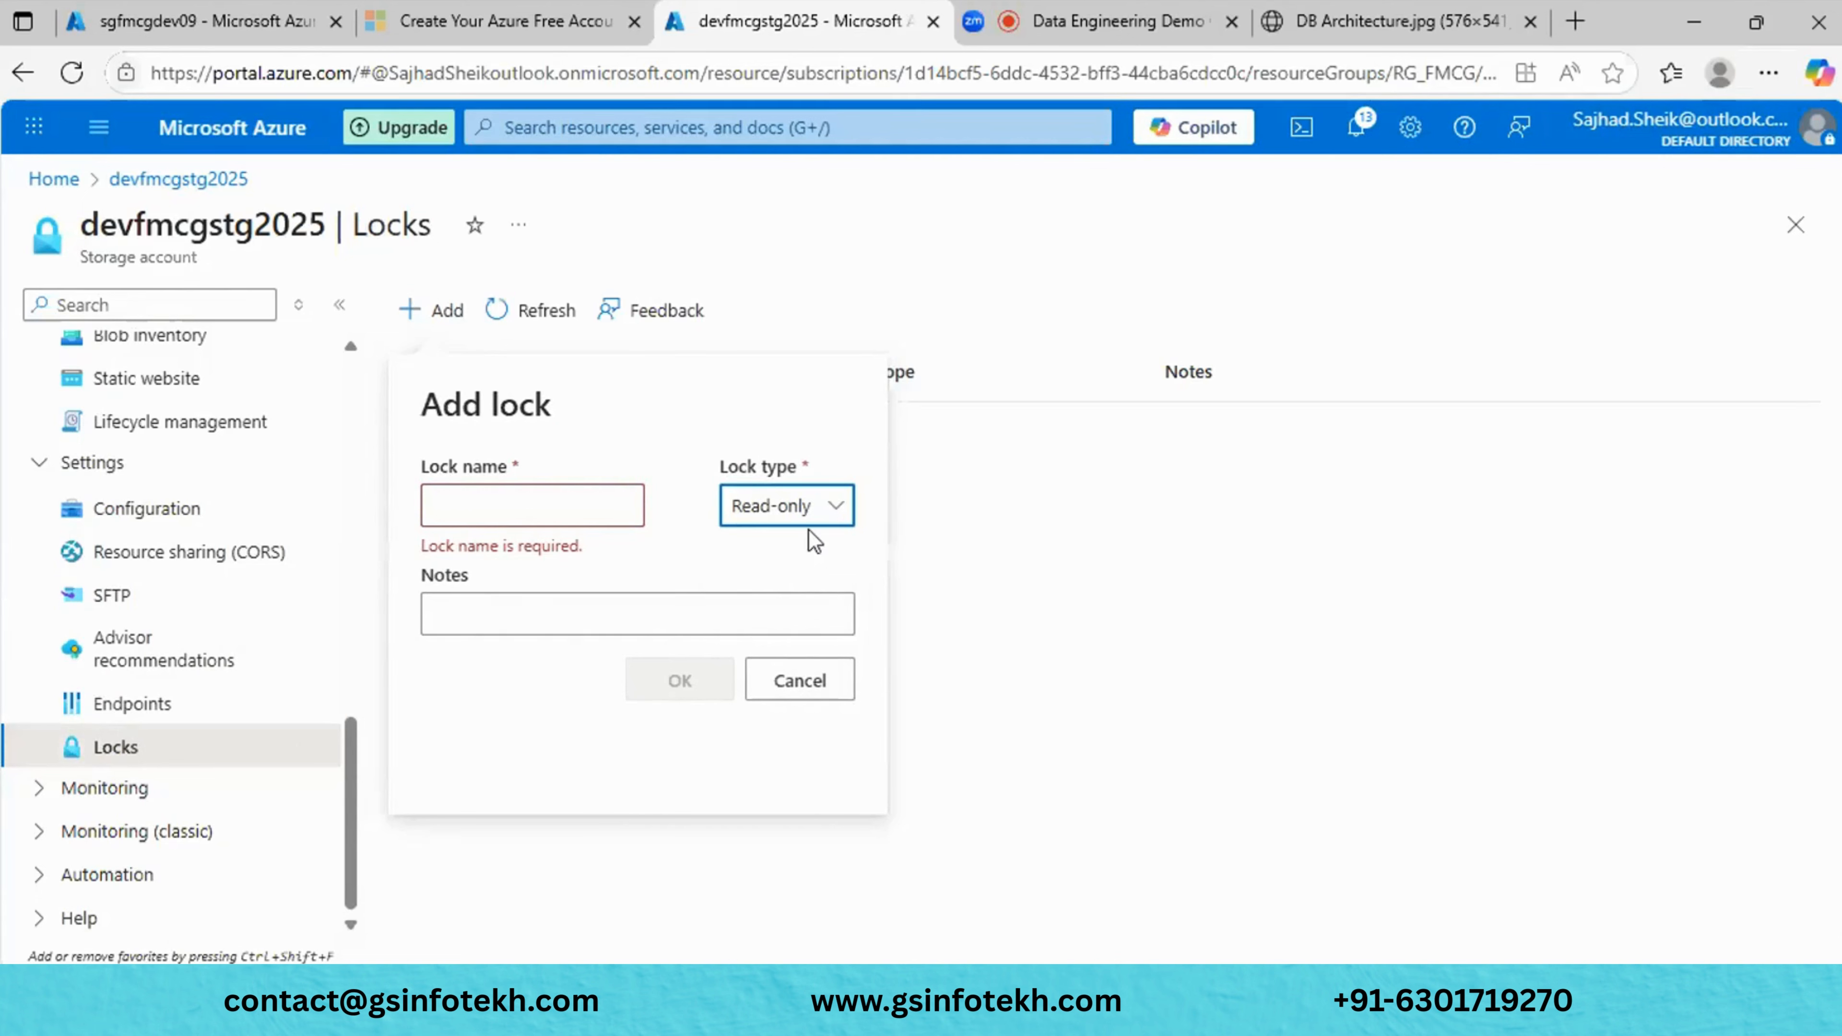
{"action": "left_click", "coordinate": [751, 504]}
{"action": "left_click", "coordinate": [768, 586]}
{"action": "key", "text": "Tab"}
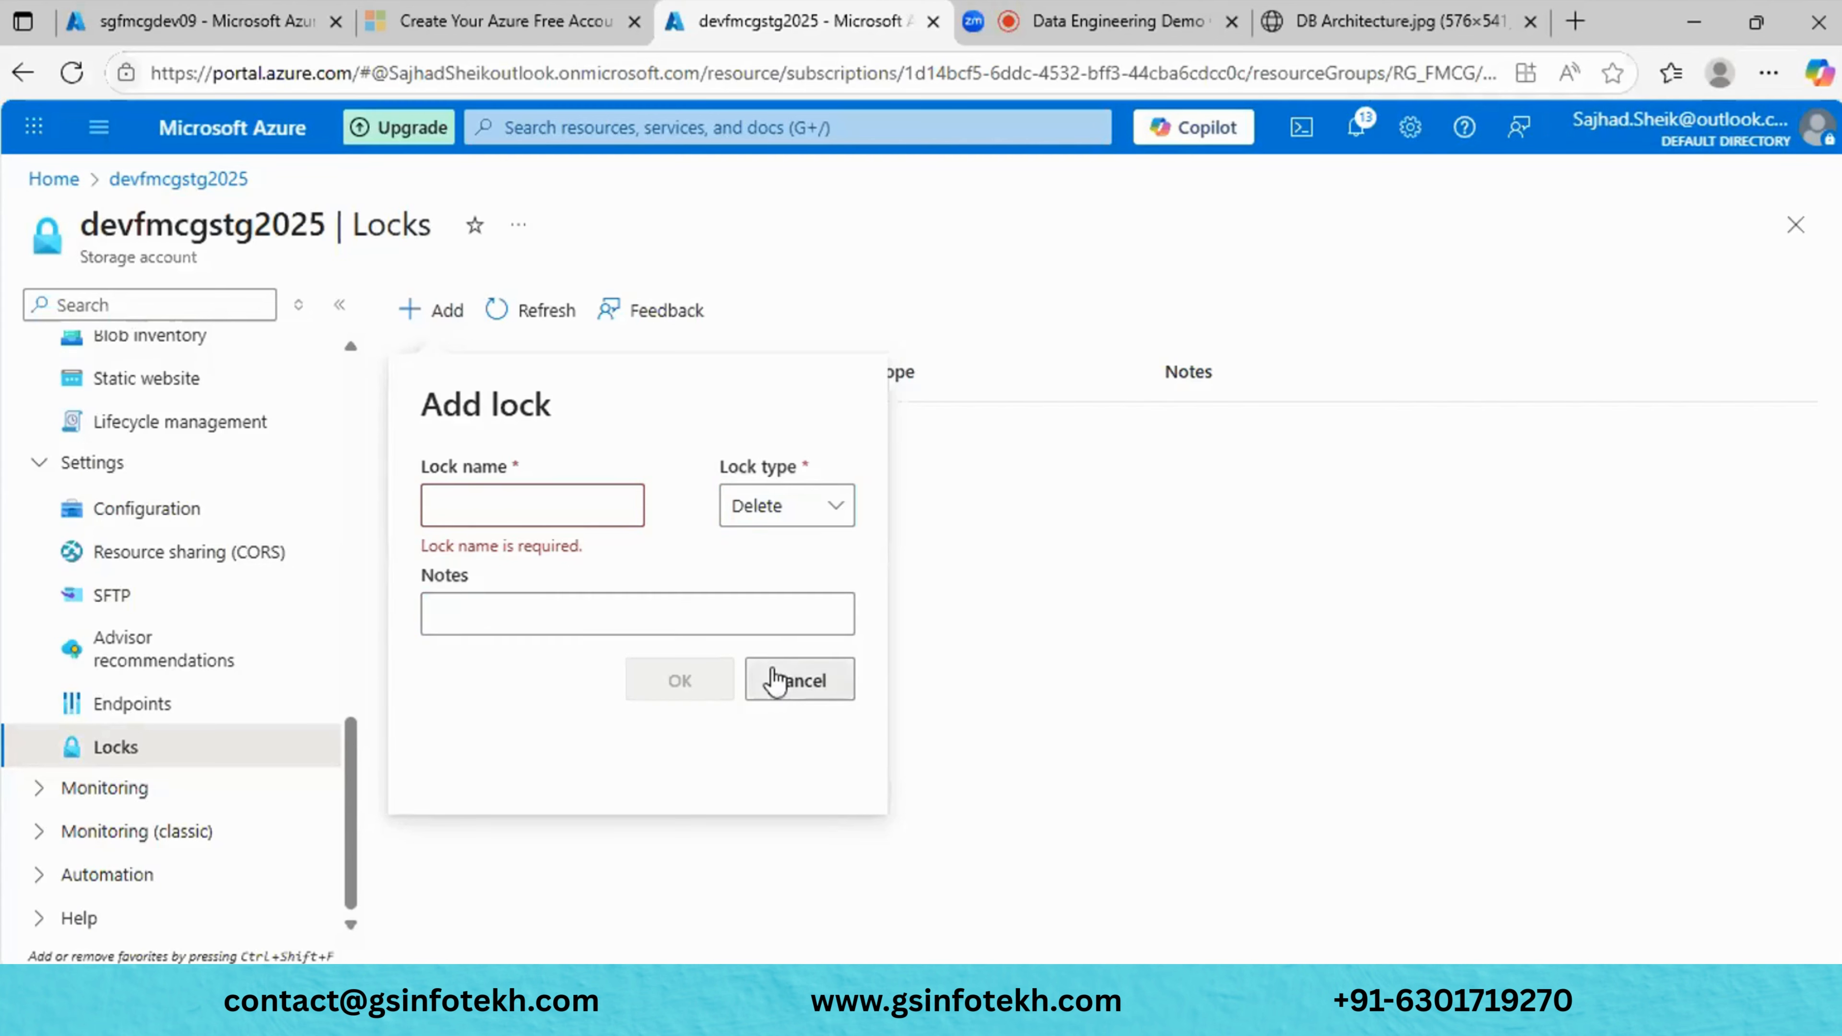
{"action": "left_click", "coordinate": [783, 680]}
Show the features available for monitoring, classic monitoring and automation of the storage account.
{"action": "left_click", "coordinate": [87, 788]}
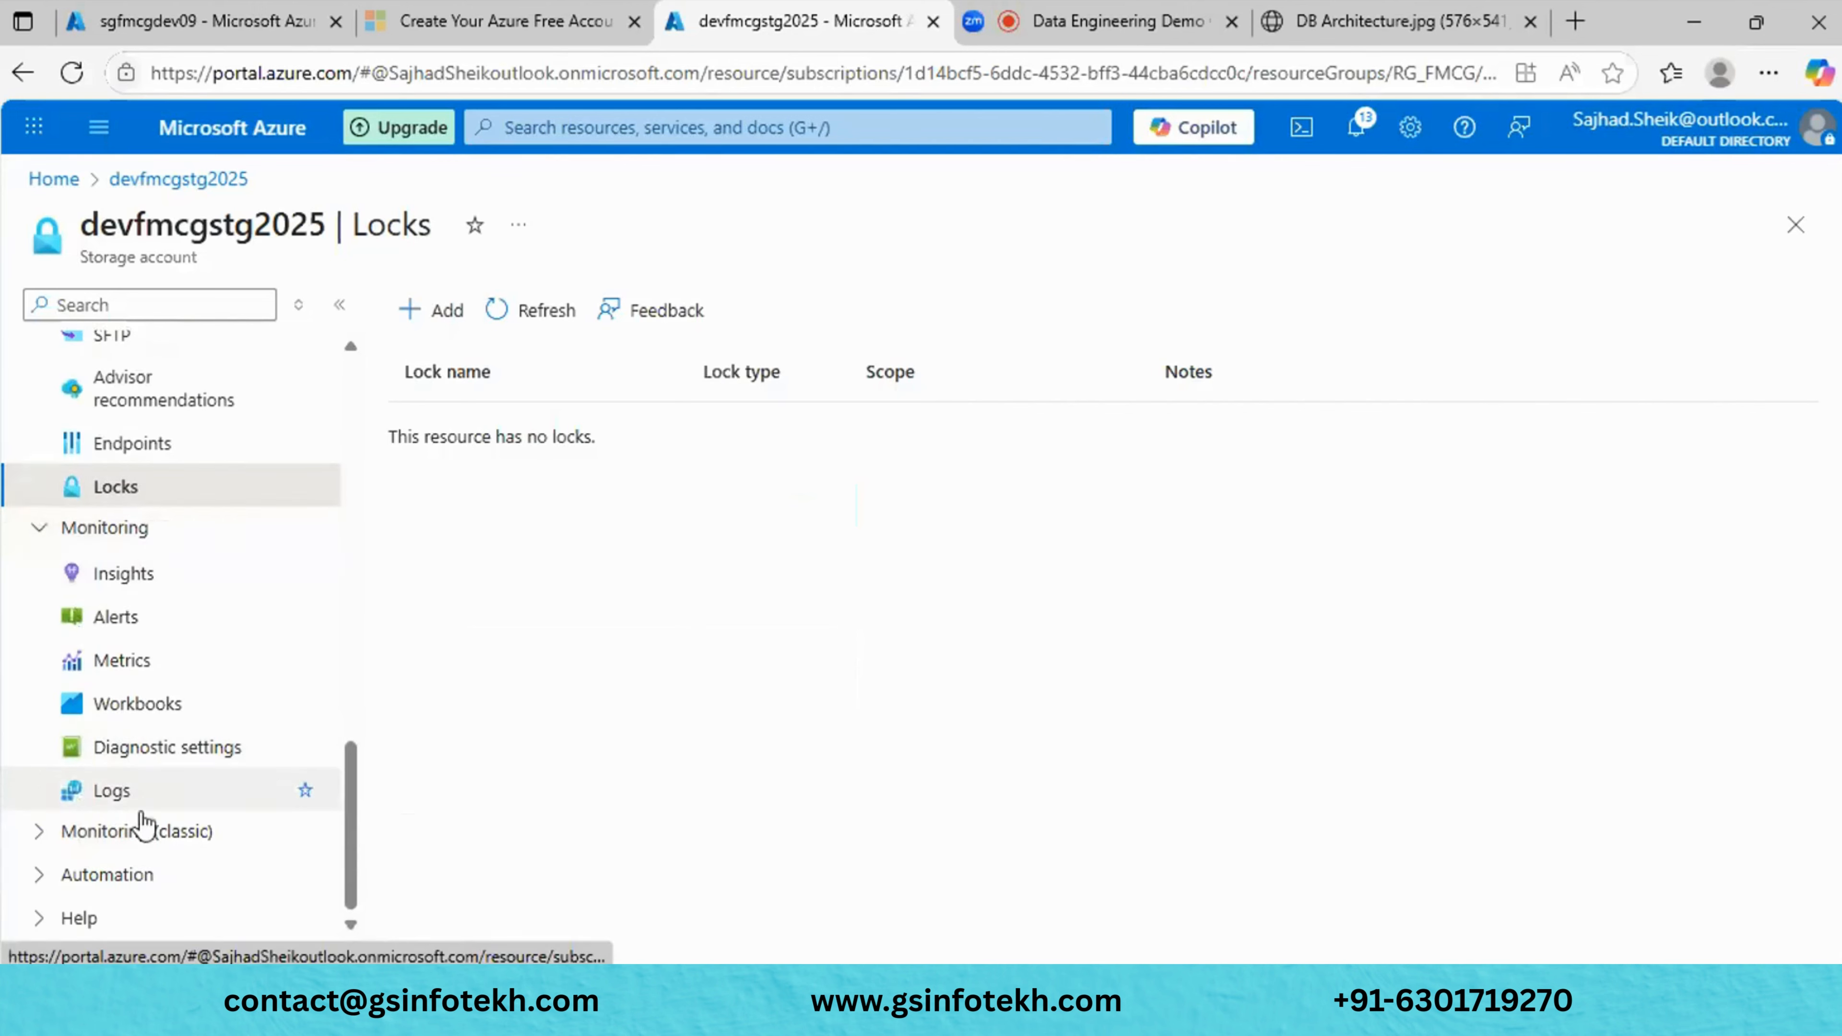
{"action": "left_click", "coordinate": [112, 831]}
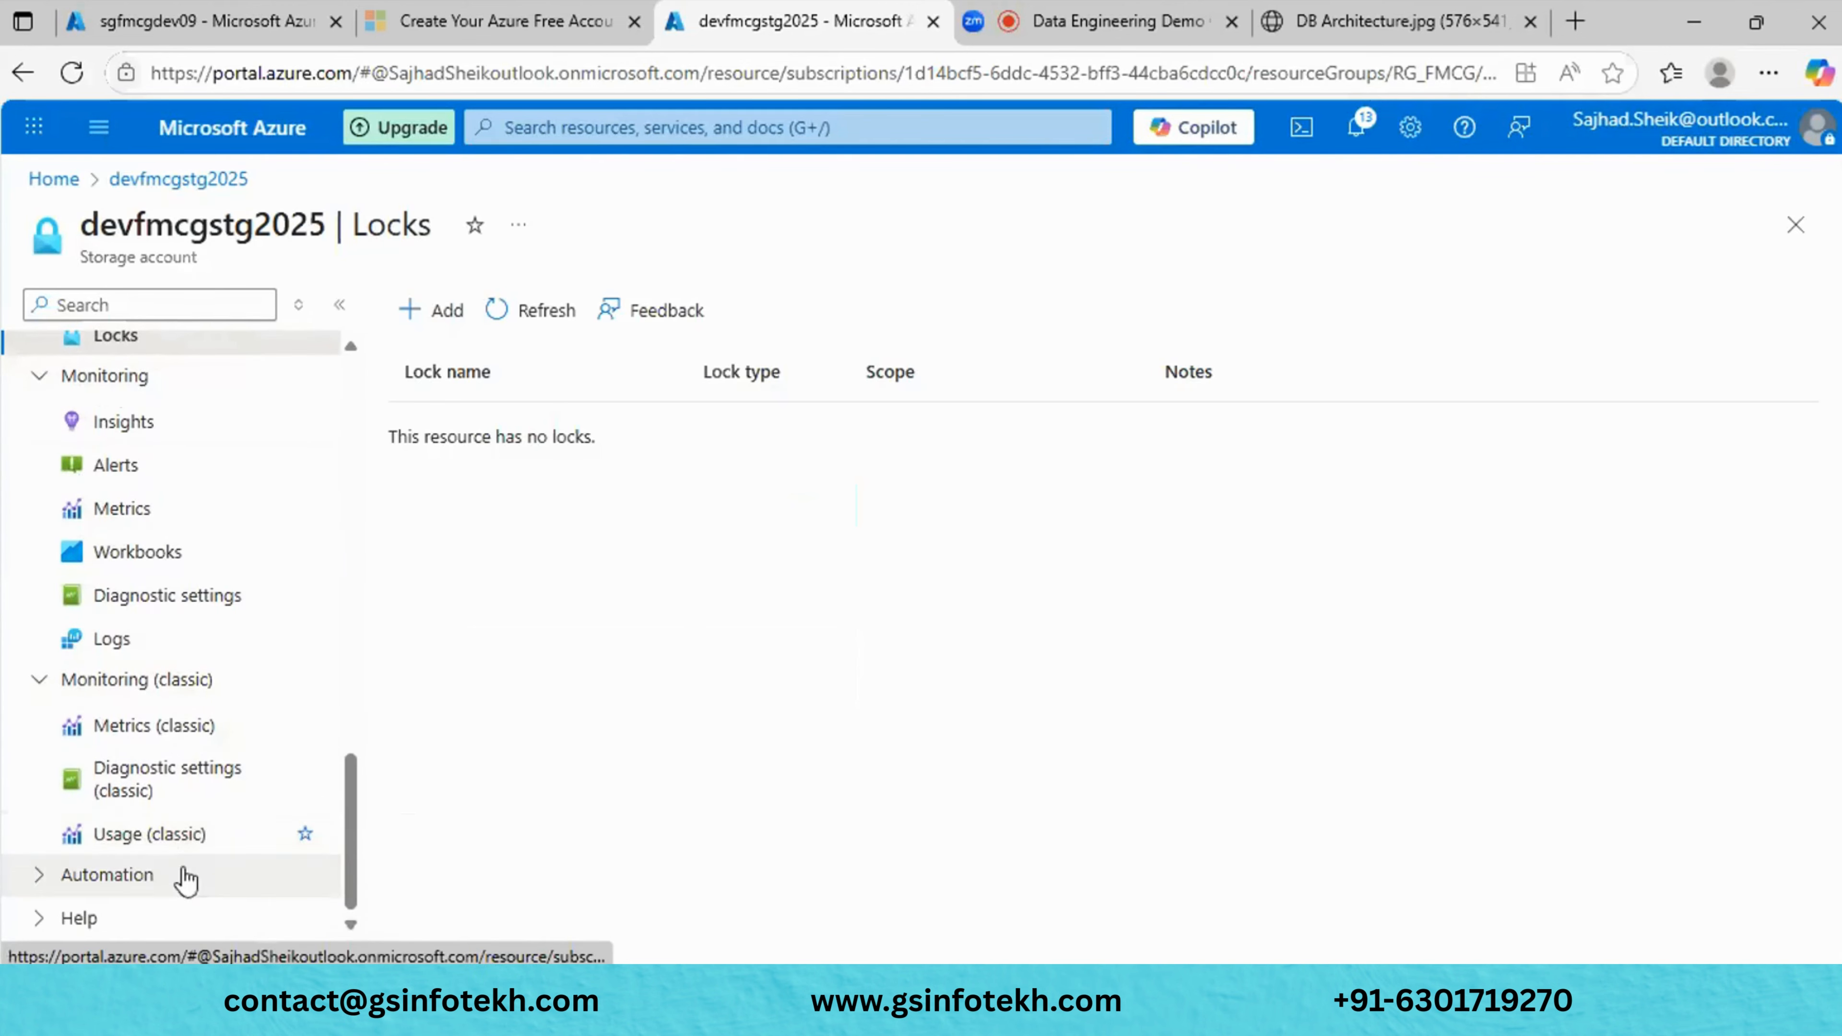
{"action": "left_click", "coordinate": [165, 875]}
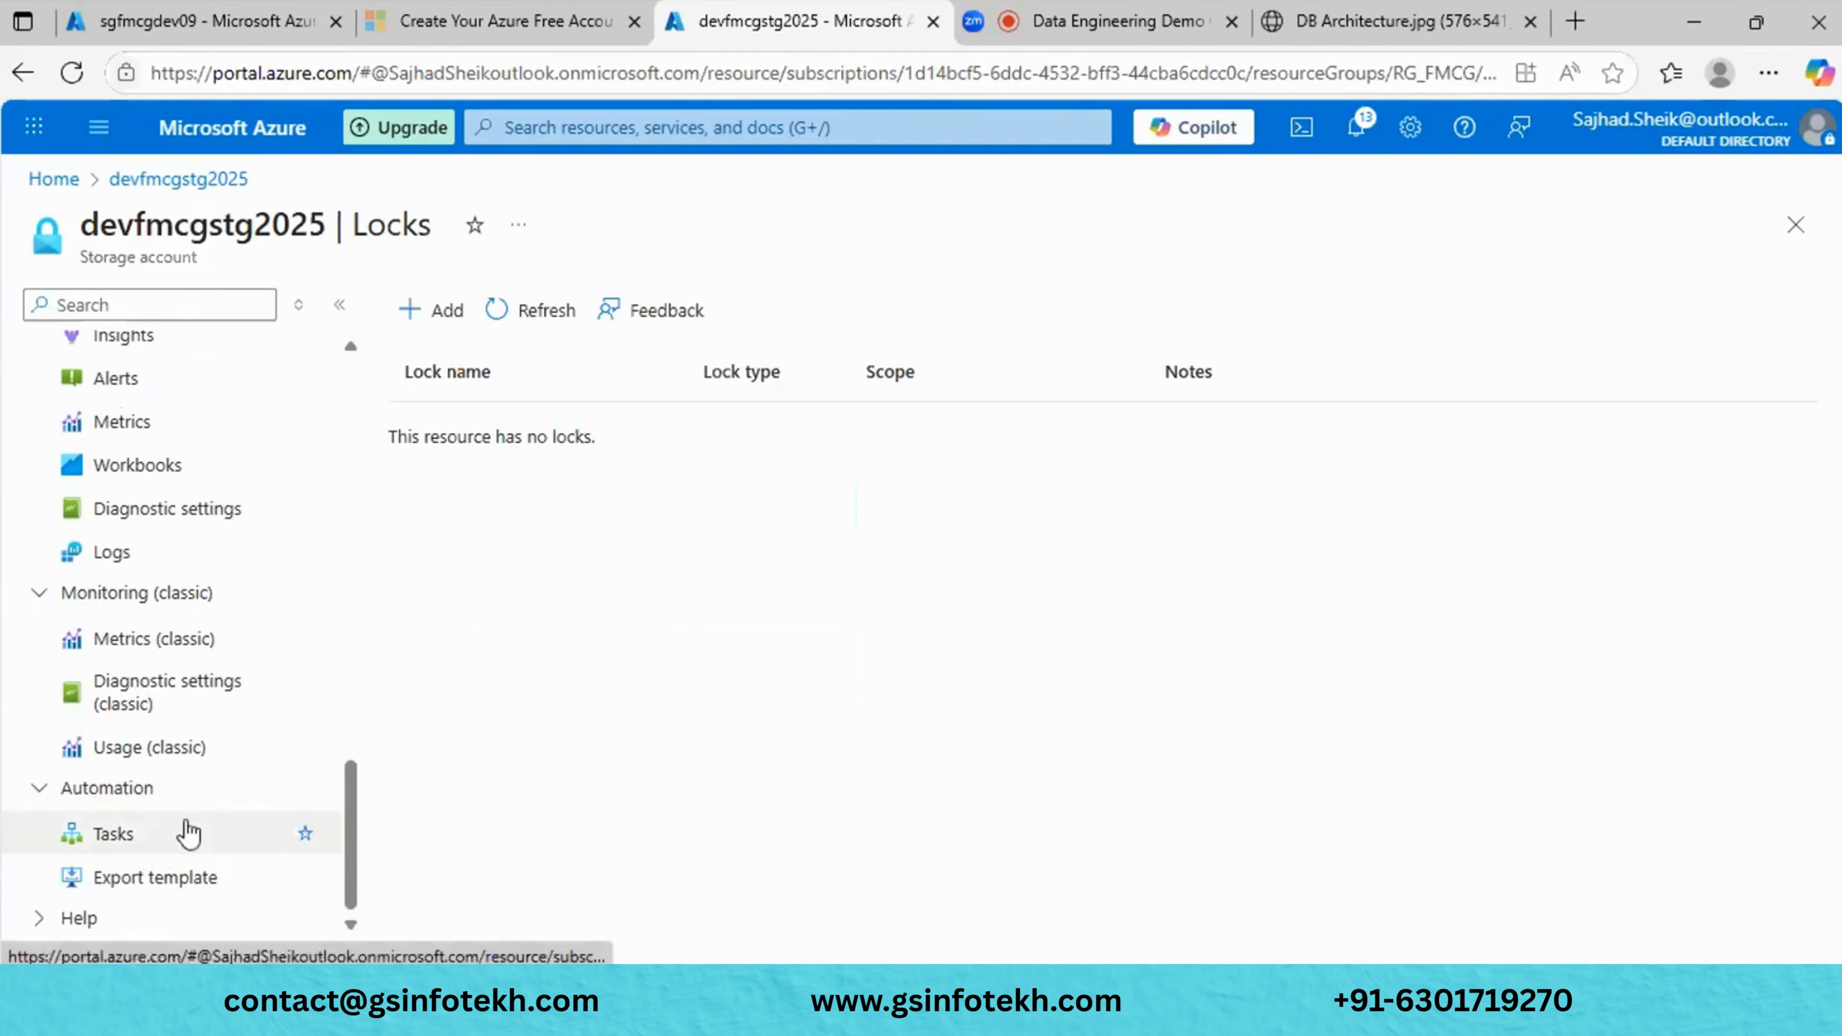
Open the storage account's export template and examine its ARM template code.
{"action": "left_click", "coordinate": [139, 889]}
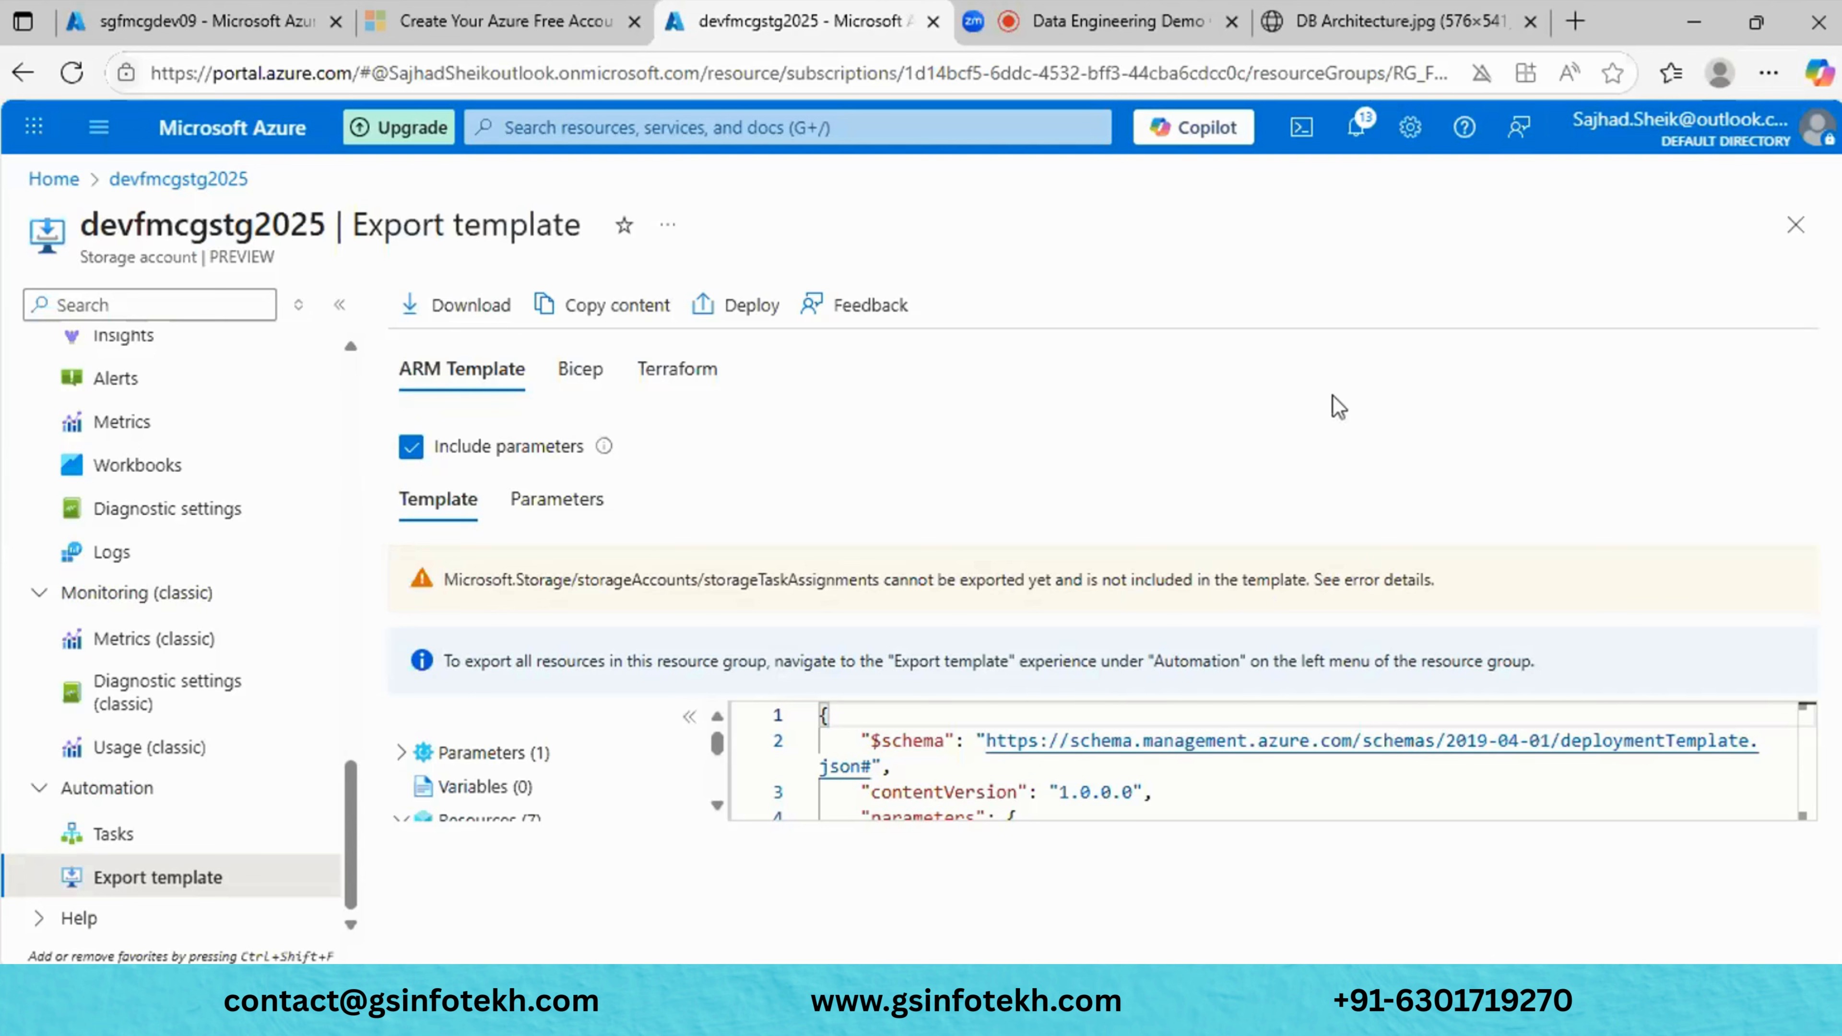
{"action": "scroll", "coordinate": [1450, 769], "scroll_direction": "down", "scroll_amount": 3}
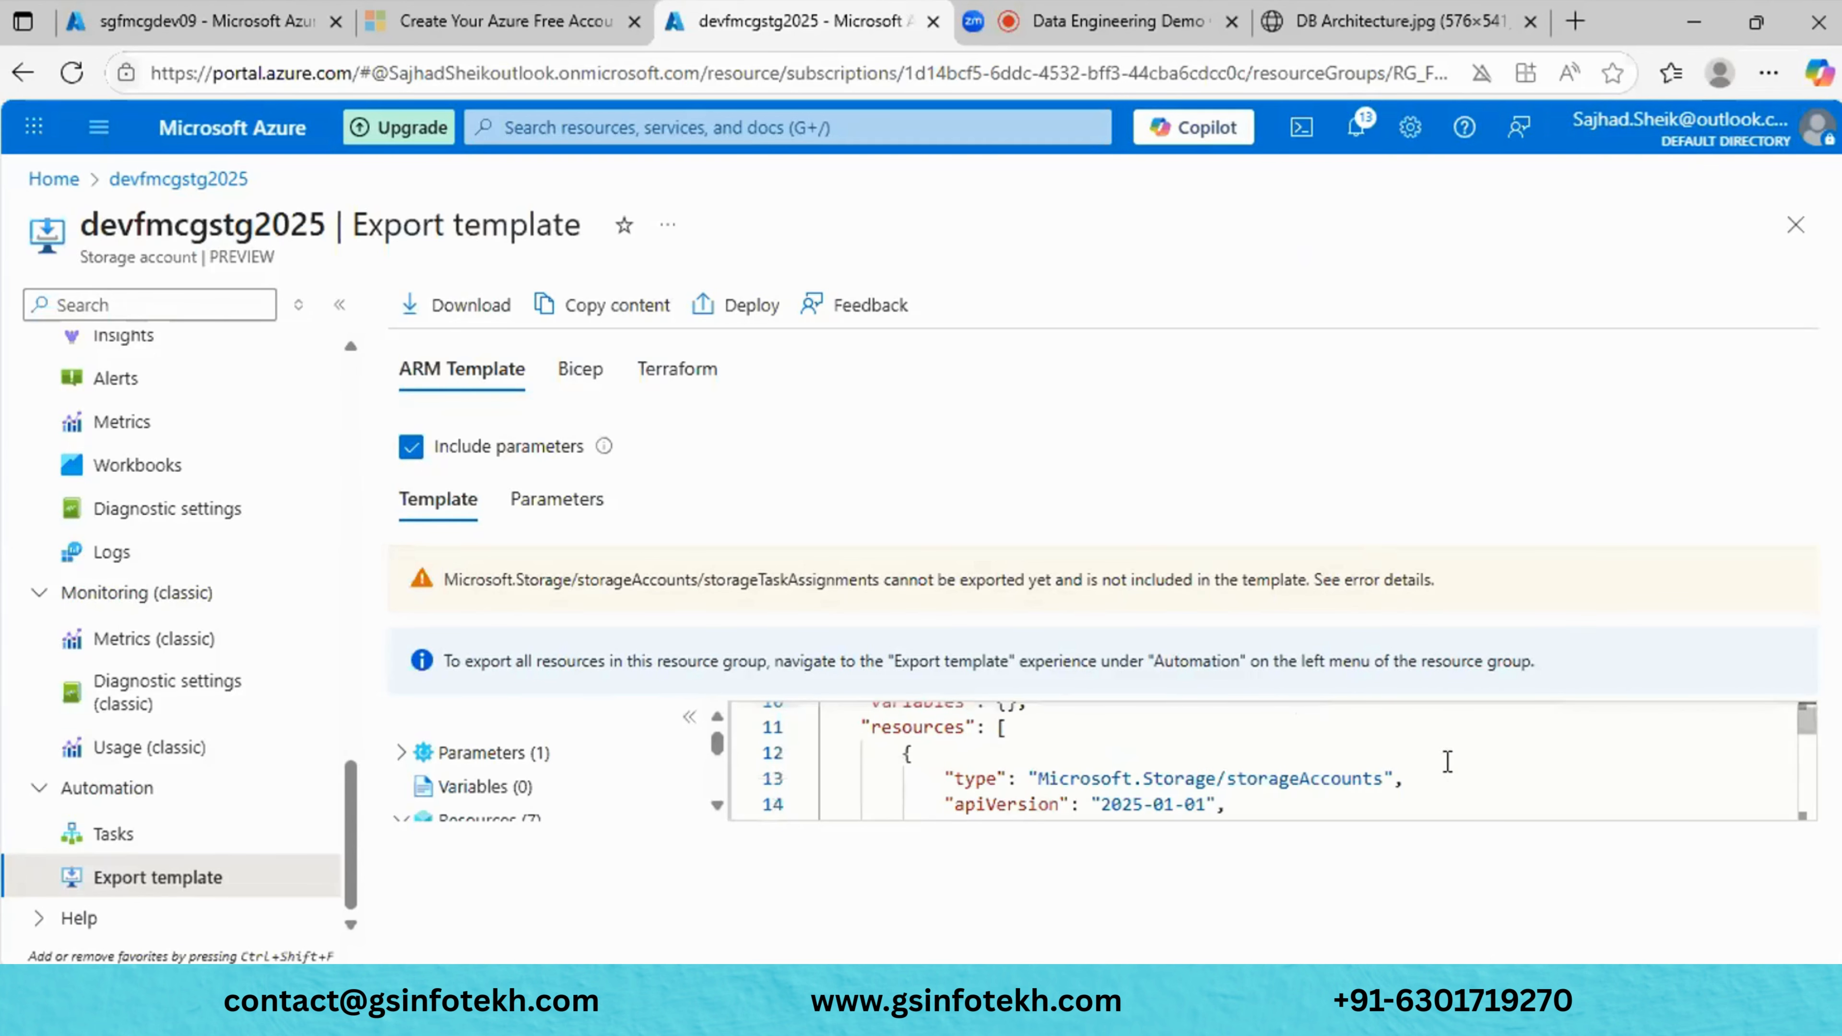
{"action": "scroll", "coordinate": [1392, 753], "scroll_direction": "down", "scroll_amount": 4}
{"action": "left_click", "coordinate": [1442, 744]}
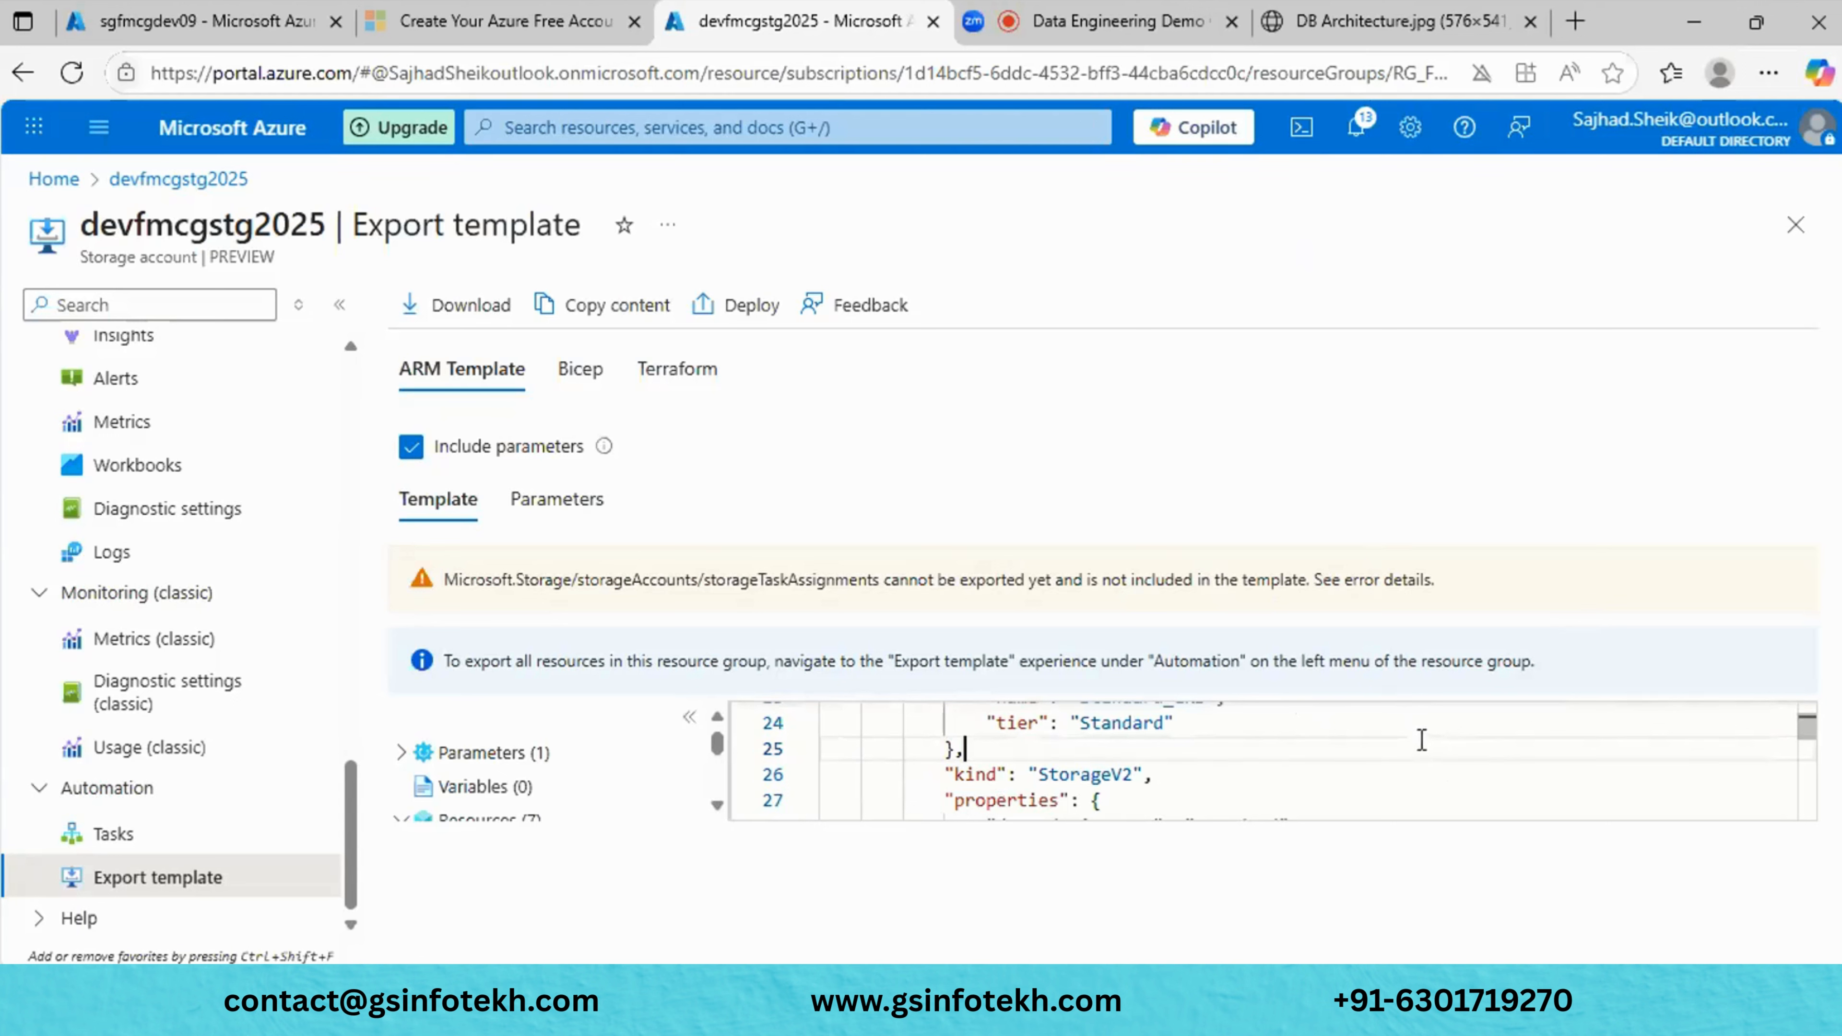
{"action": "scroll", "coordinate": [1386, 750], "scroll_direction": "up", "scroll_amount": 5}
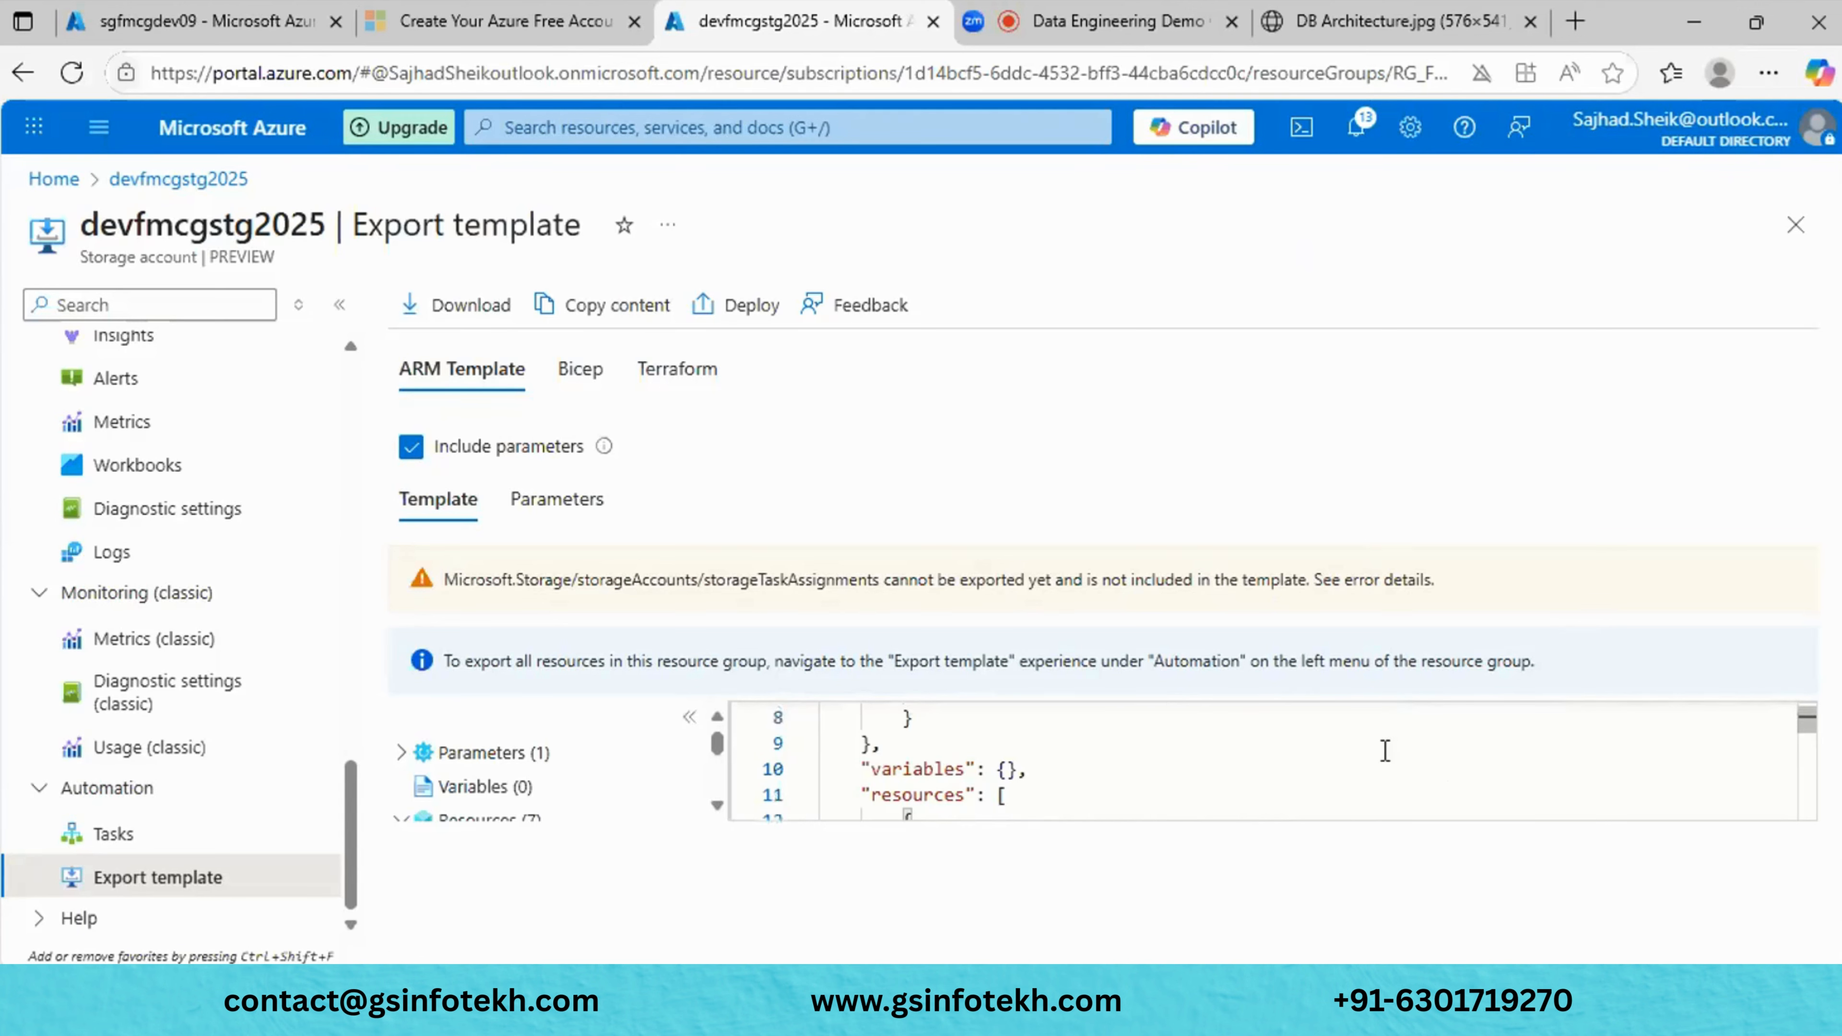
{"action": "scroll", "coordinate": [1387, 750], "scroll_direction": "up", "scroll_amount": 3}
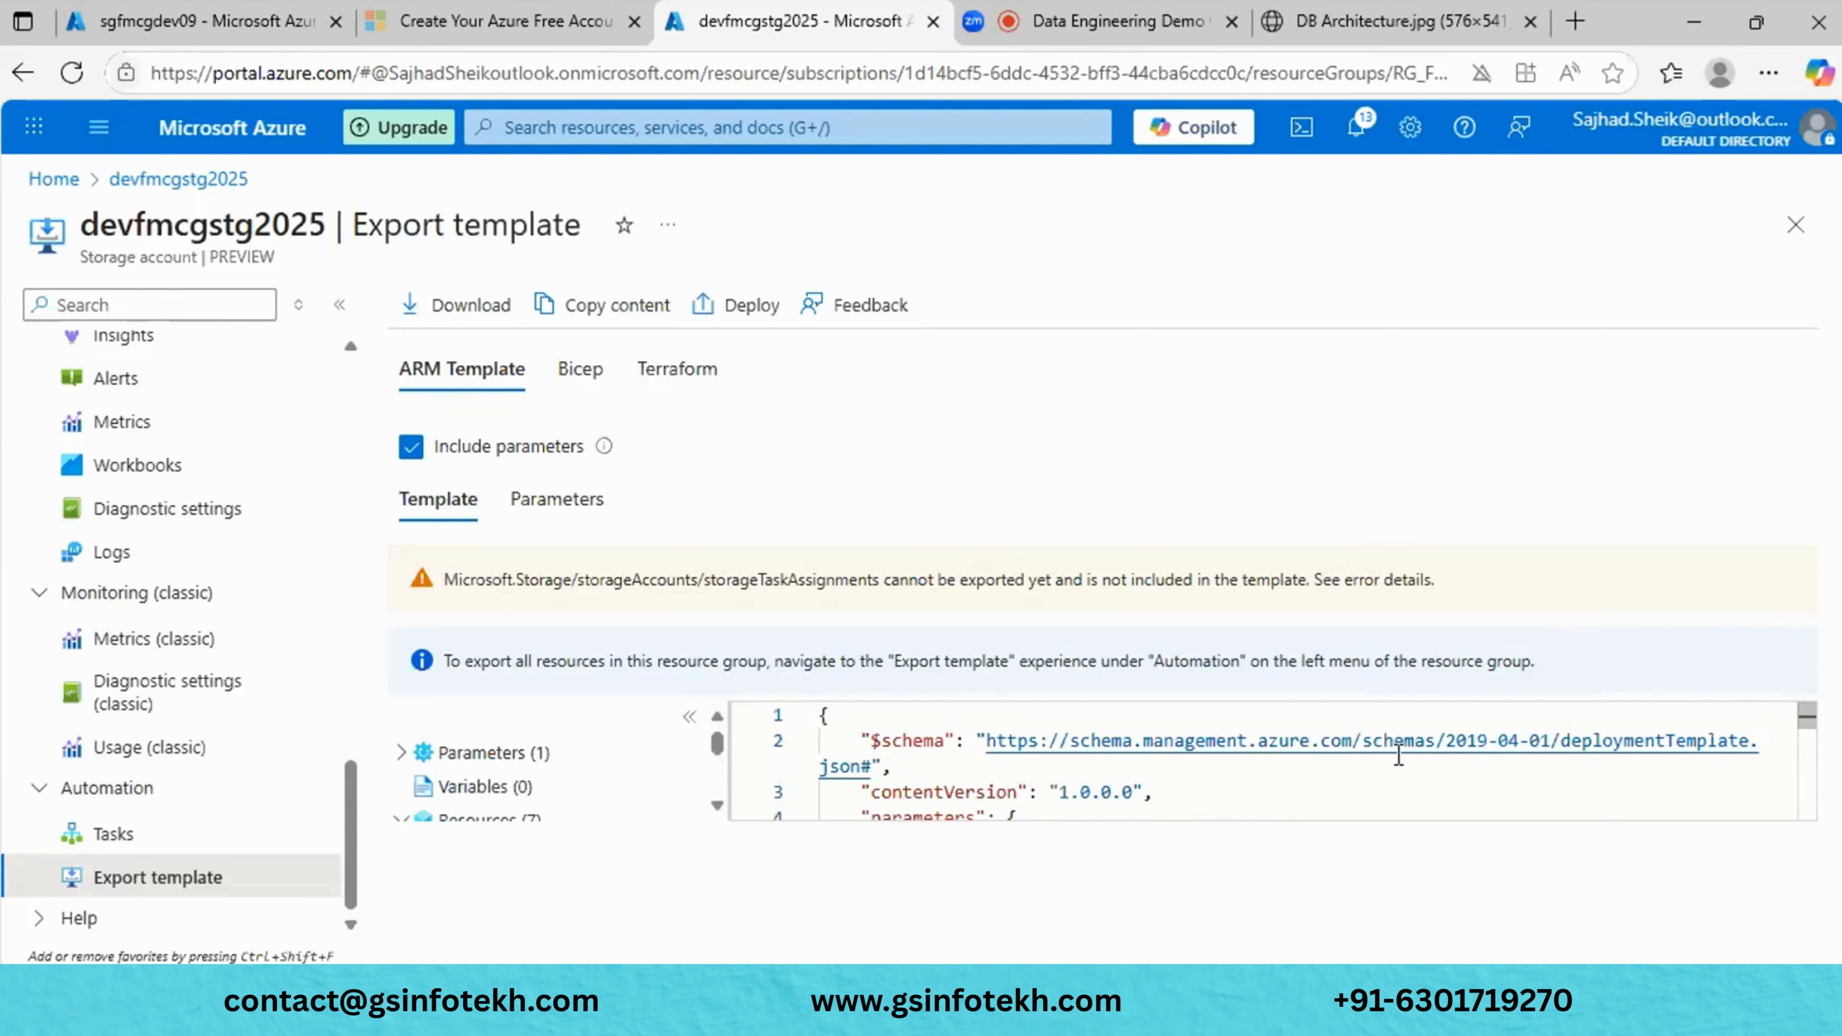
{"action": "scroll", "coordinate": [1397, 760], "scroll_direction": "down", "scroll_amount": 9}
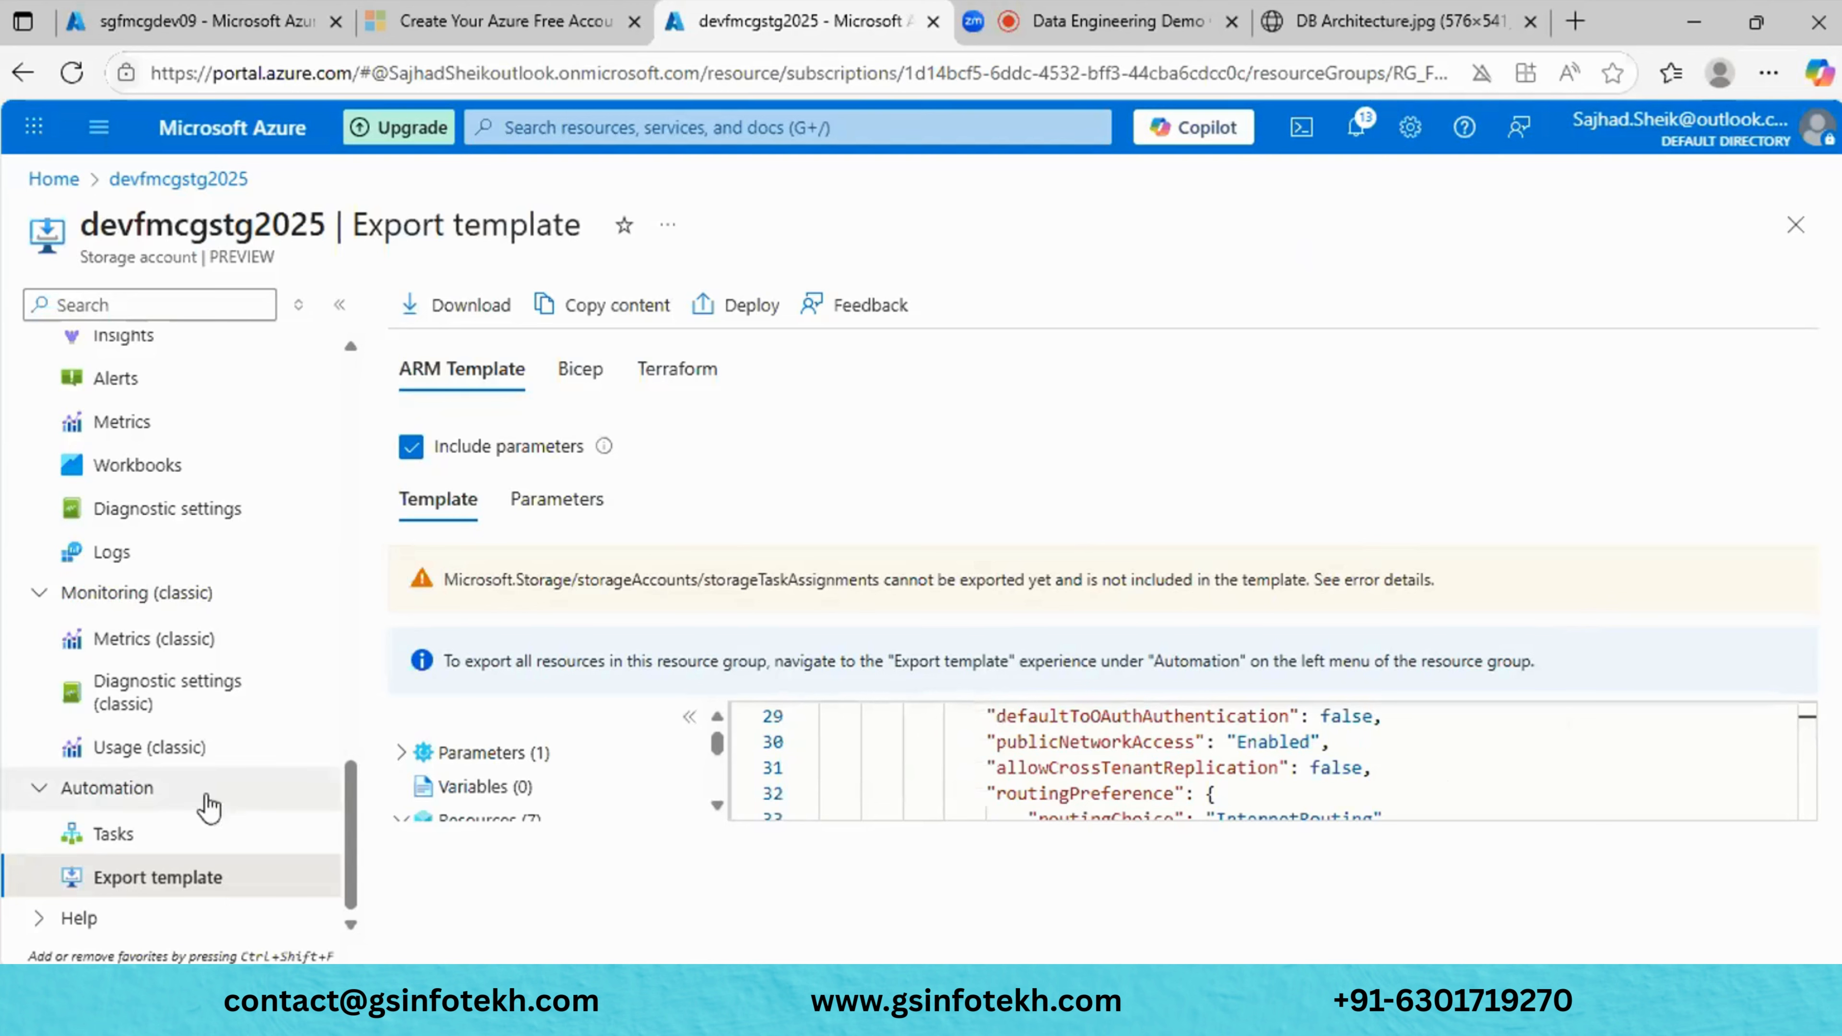
Search the portal for ARM.
{"action": "left_click", "coordinate": [736, 126]}
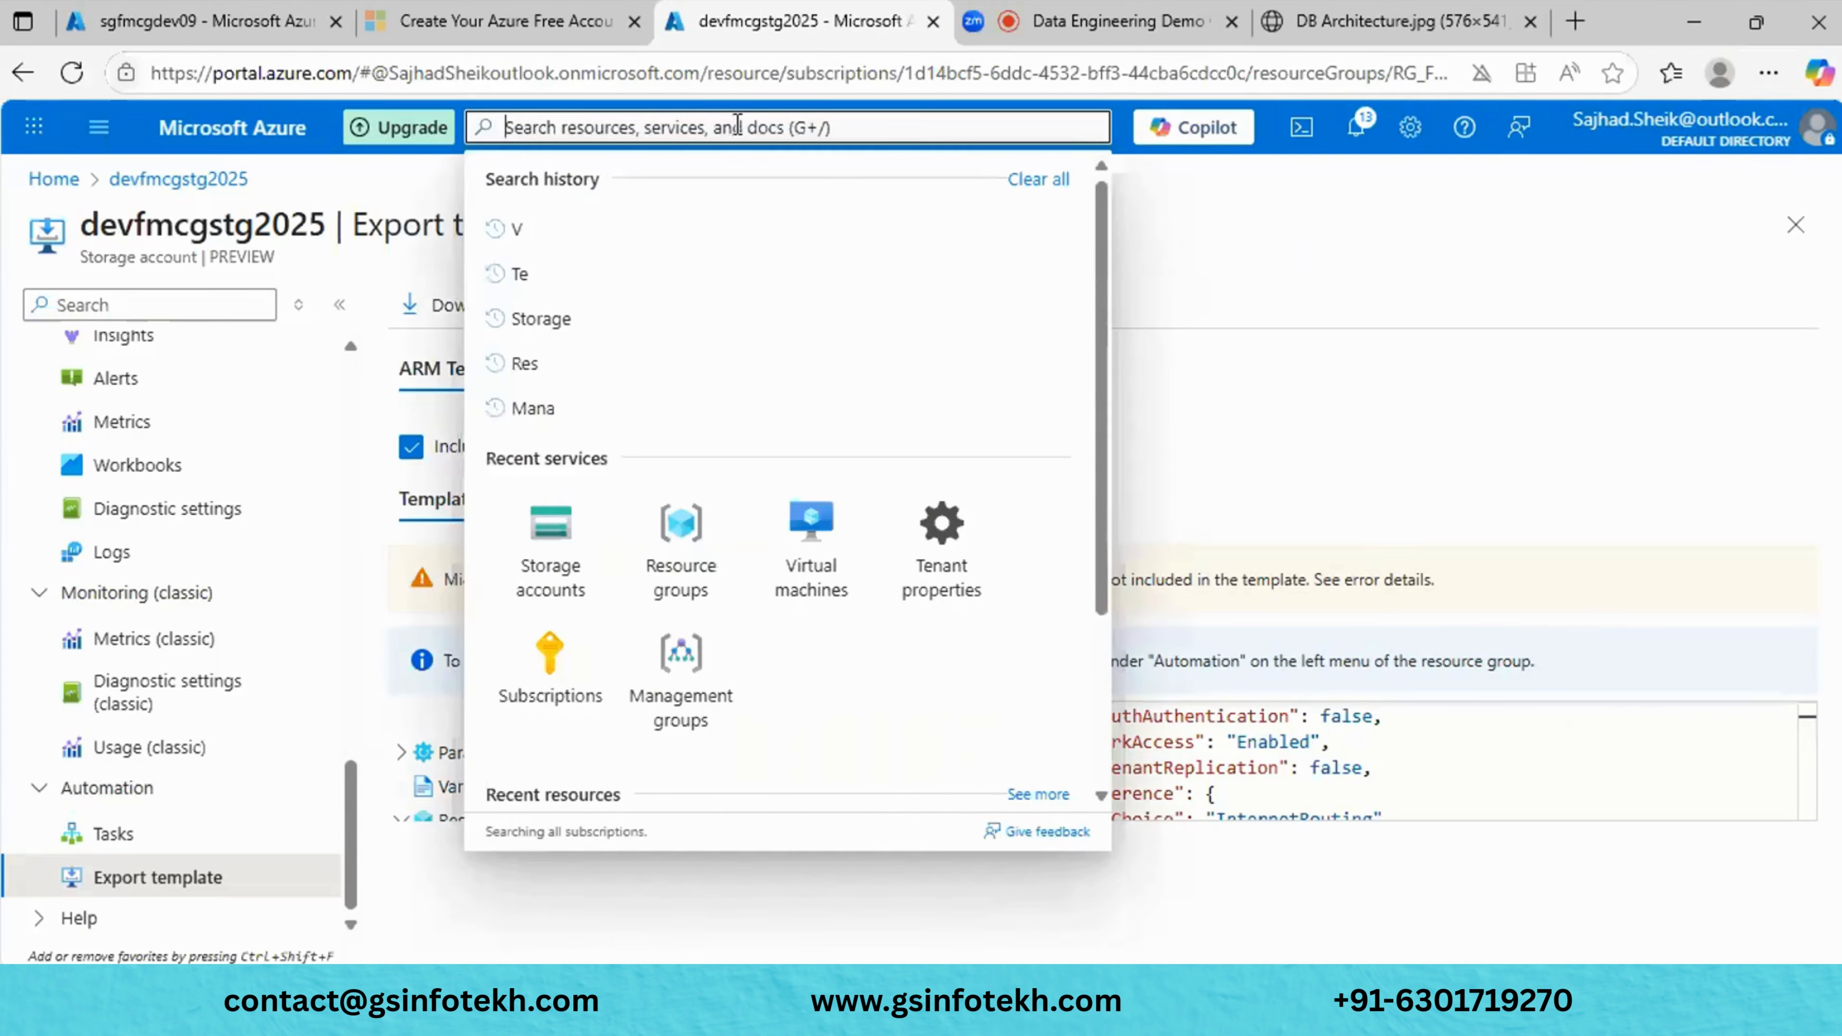
{"action": "type", "text": "A"}
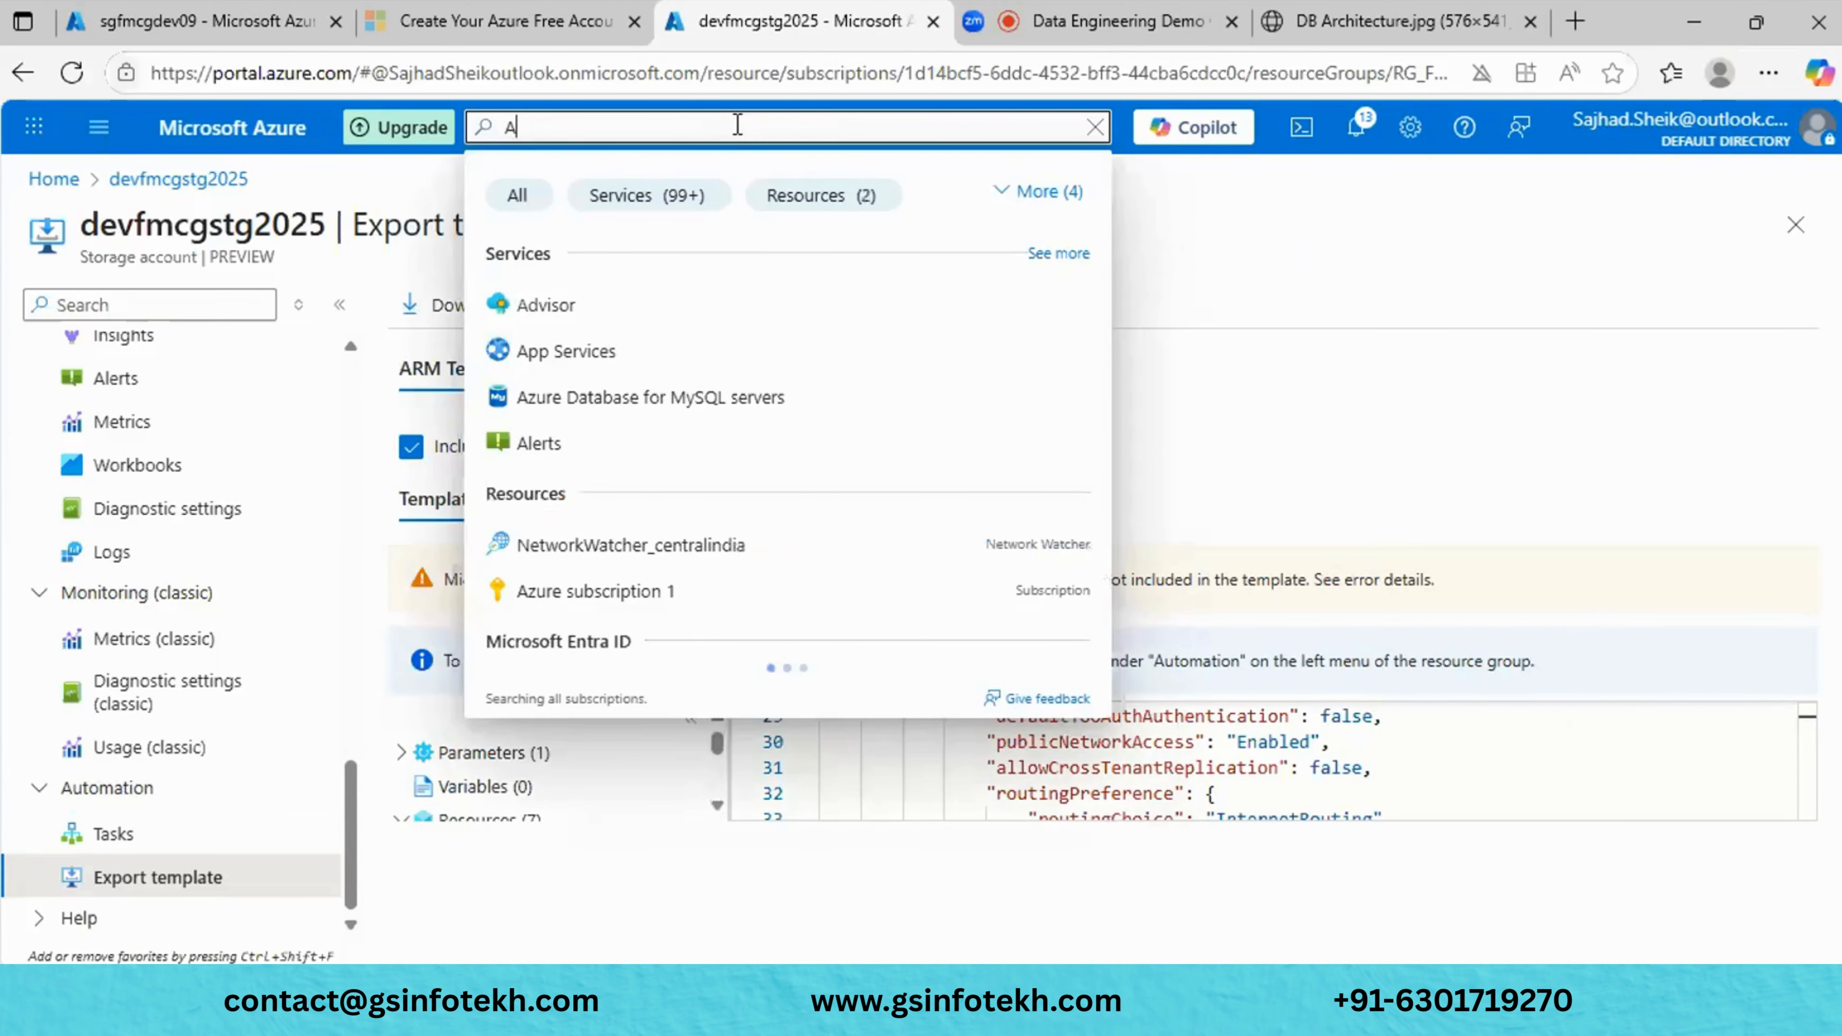
{"action": "type", "text": "RM"}
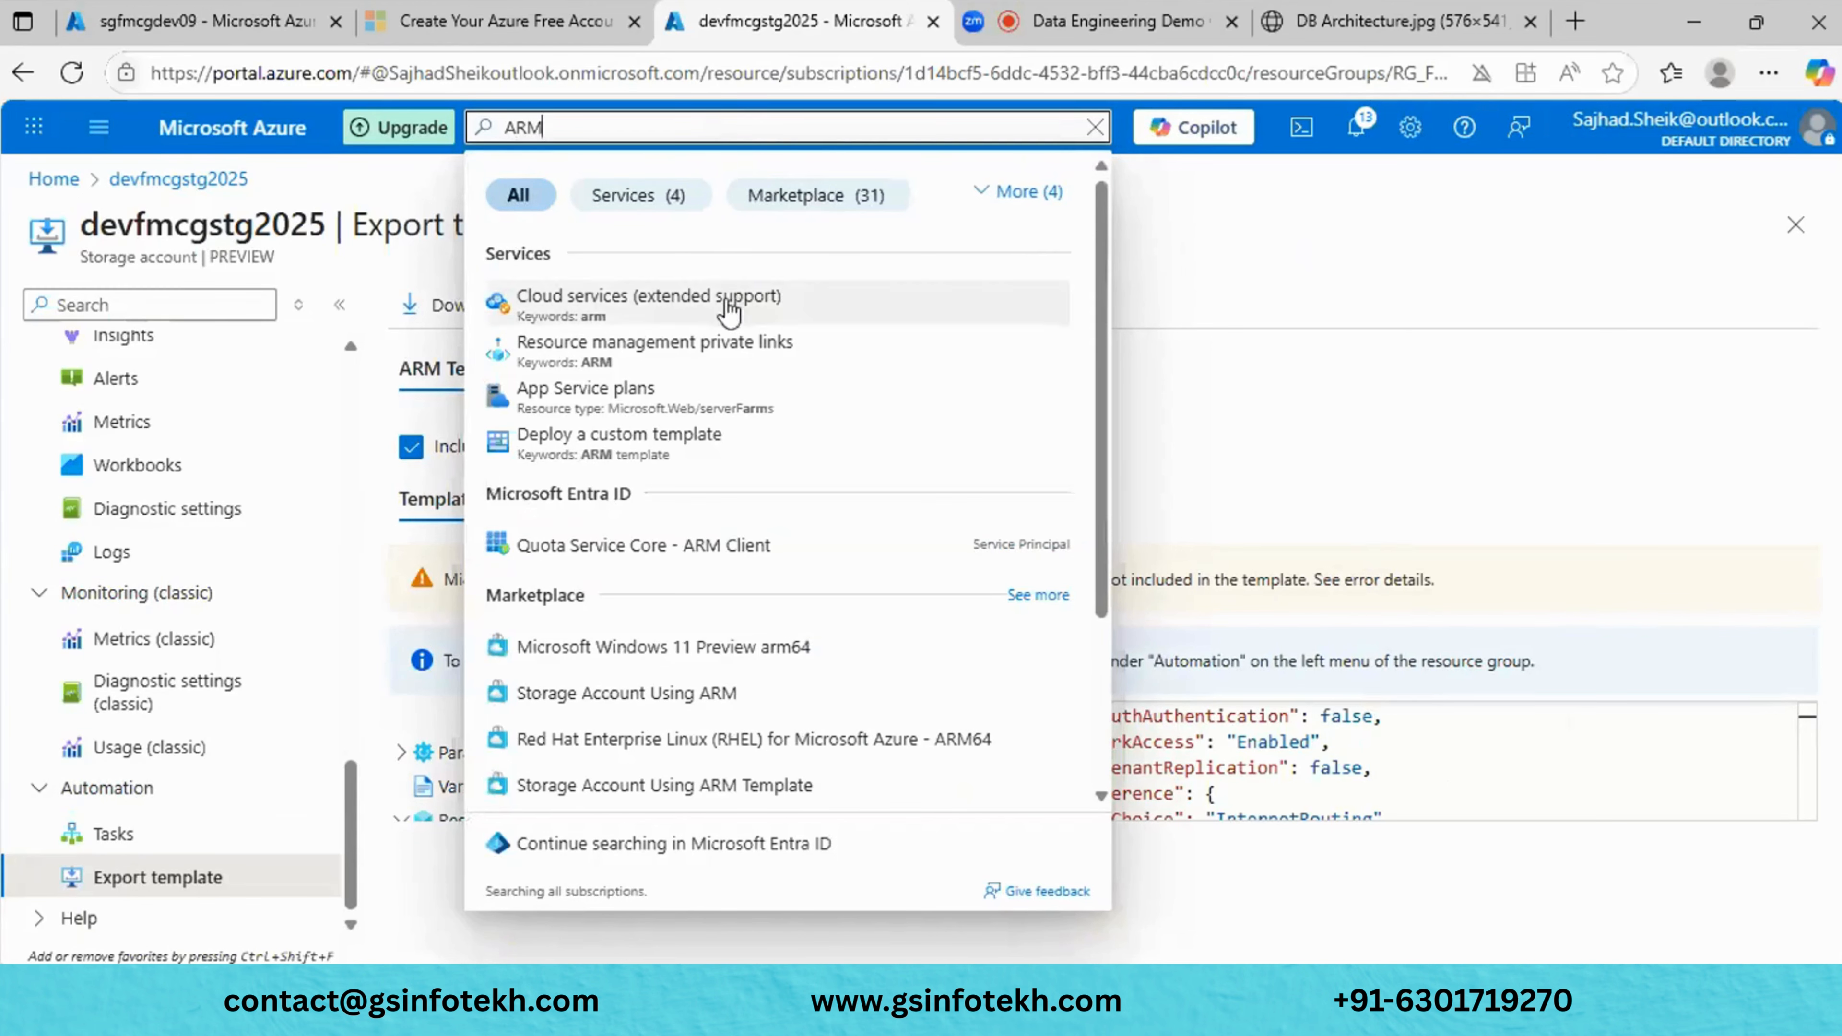
Search the portal for "Azure resource man" instead, and dismiss the search without opening anything.
{"action": "key", "text": "BackSpace"}
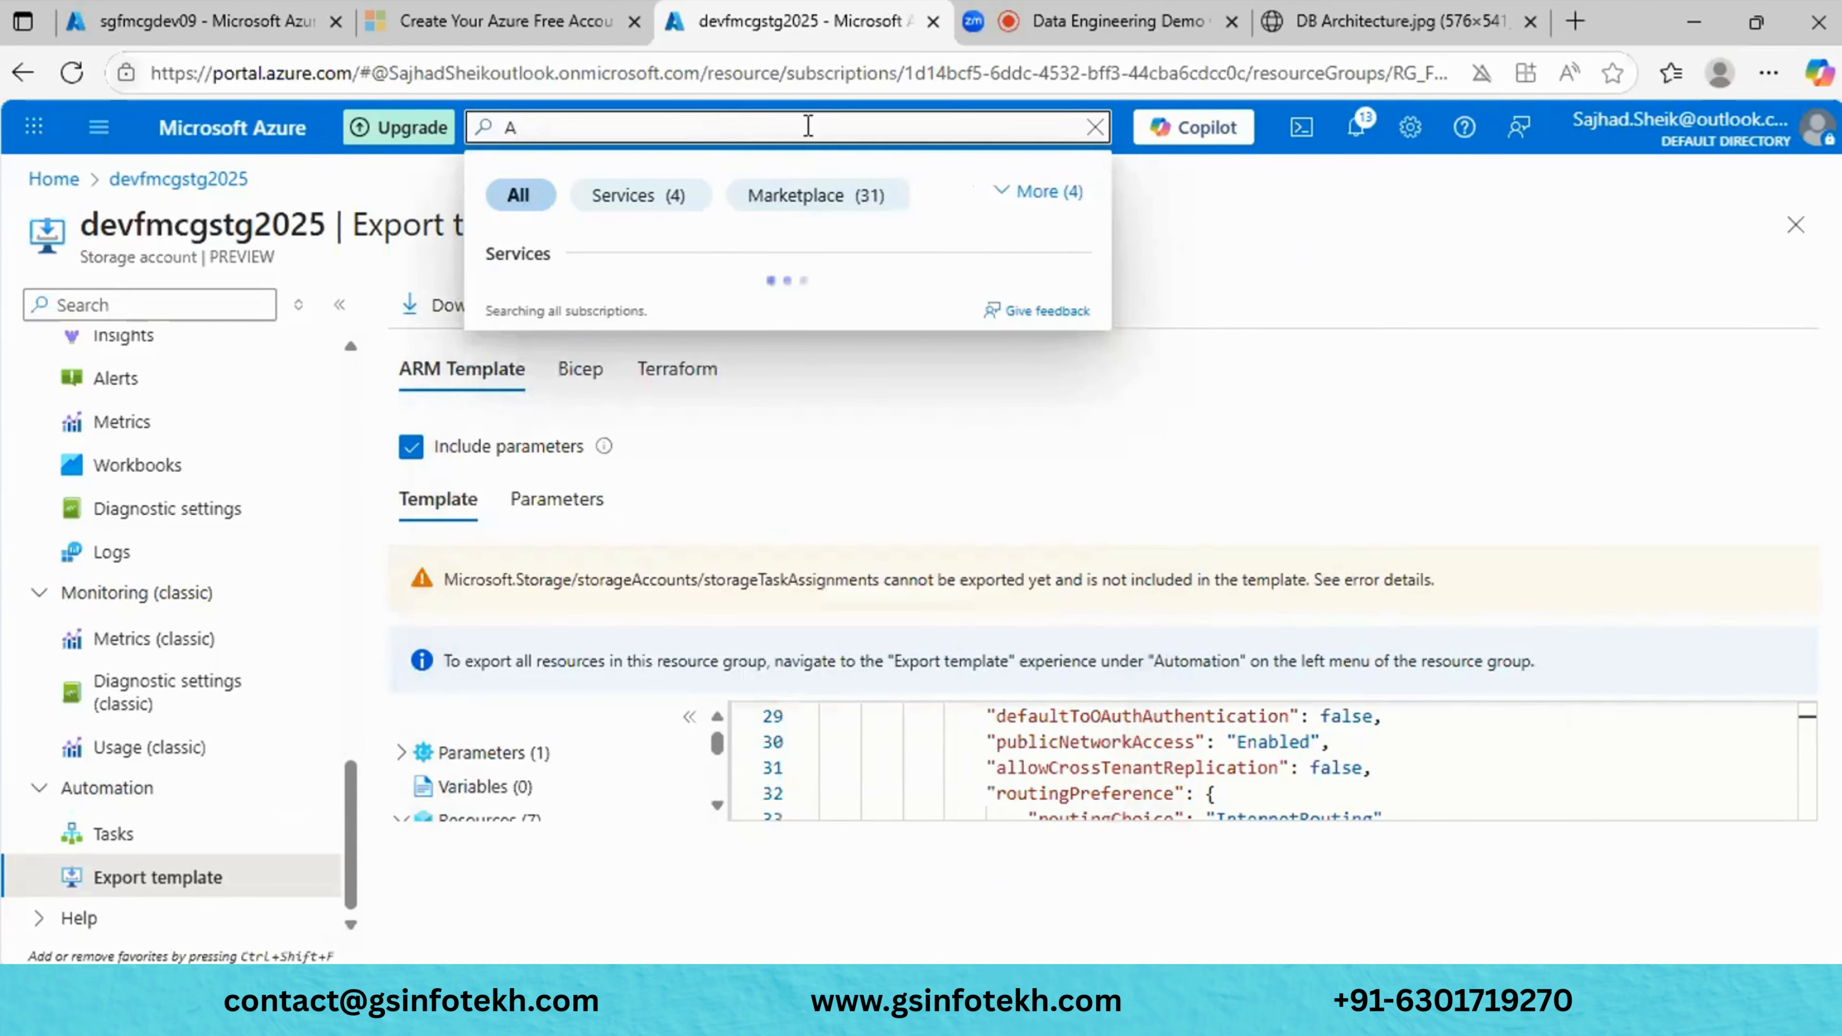
{"action": "type", "text": "azu"}
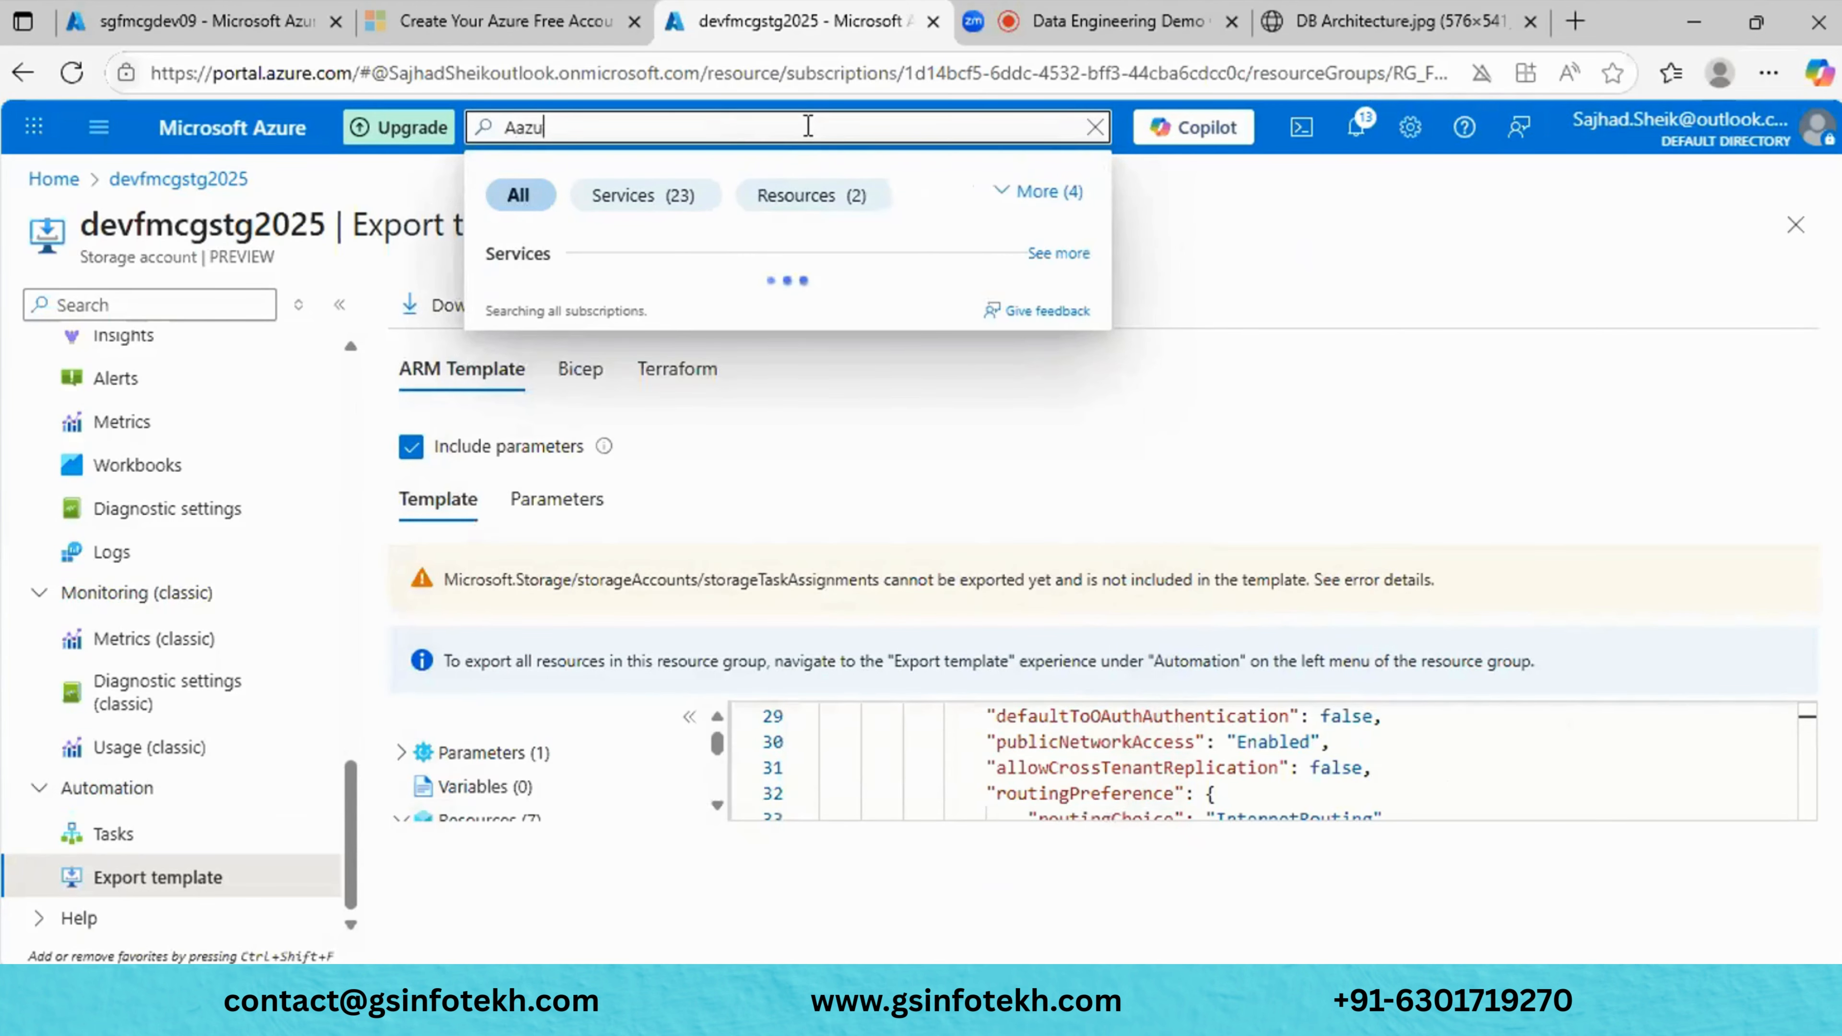
{"action": "type", "text": "re"}
{"action": "key", "text": "BackSpace"}
{"action": "key", "text": "BackSpace"}
{"action": "key", "text": "BackSpace"}
{"action": "key", "text": "BackSpace"}
{"action": "key", "text": "BackSpace"}
{"action": "type", "text": "zu"}
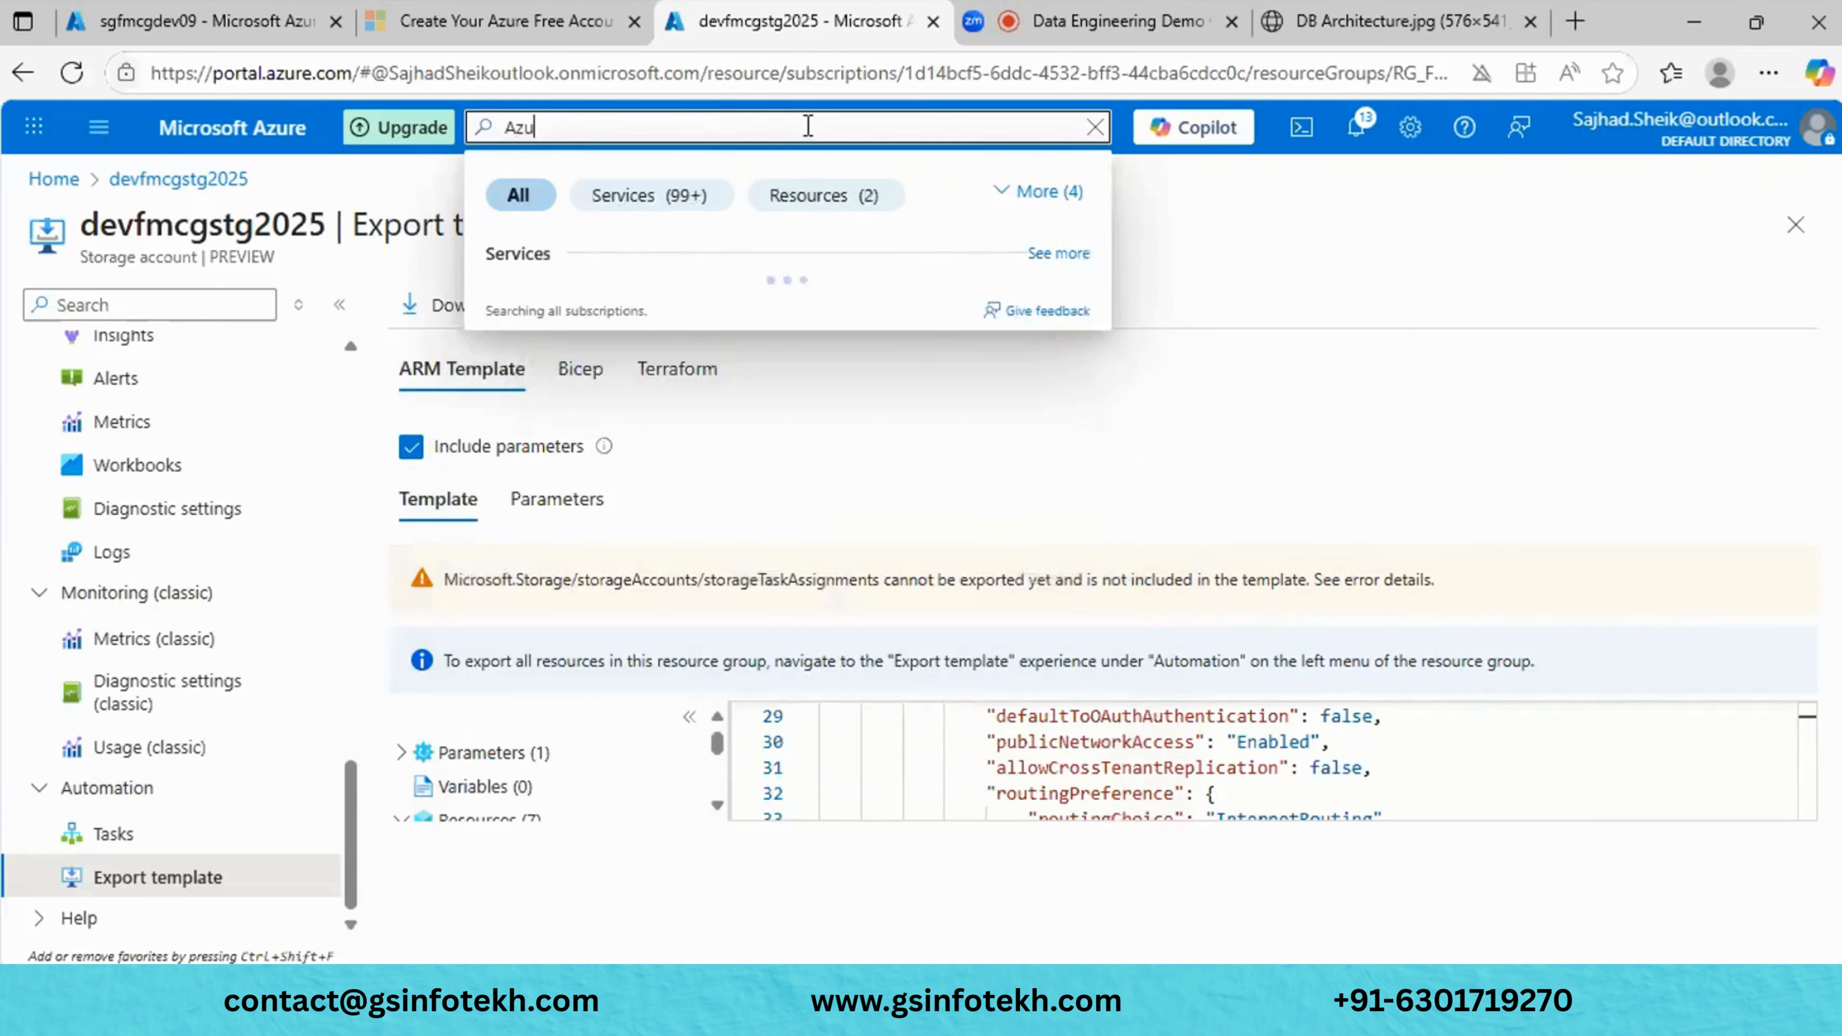
{"action": "type", "text": "re resource"}
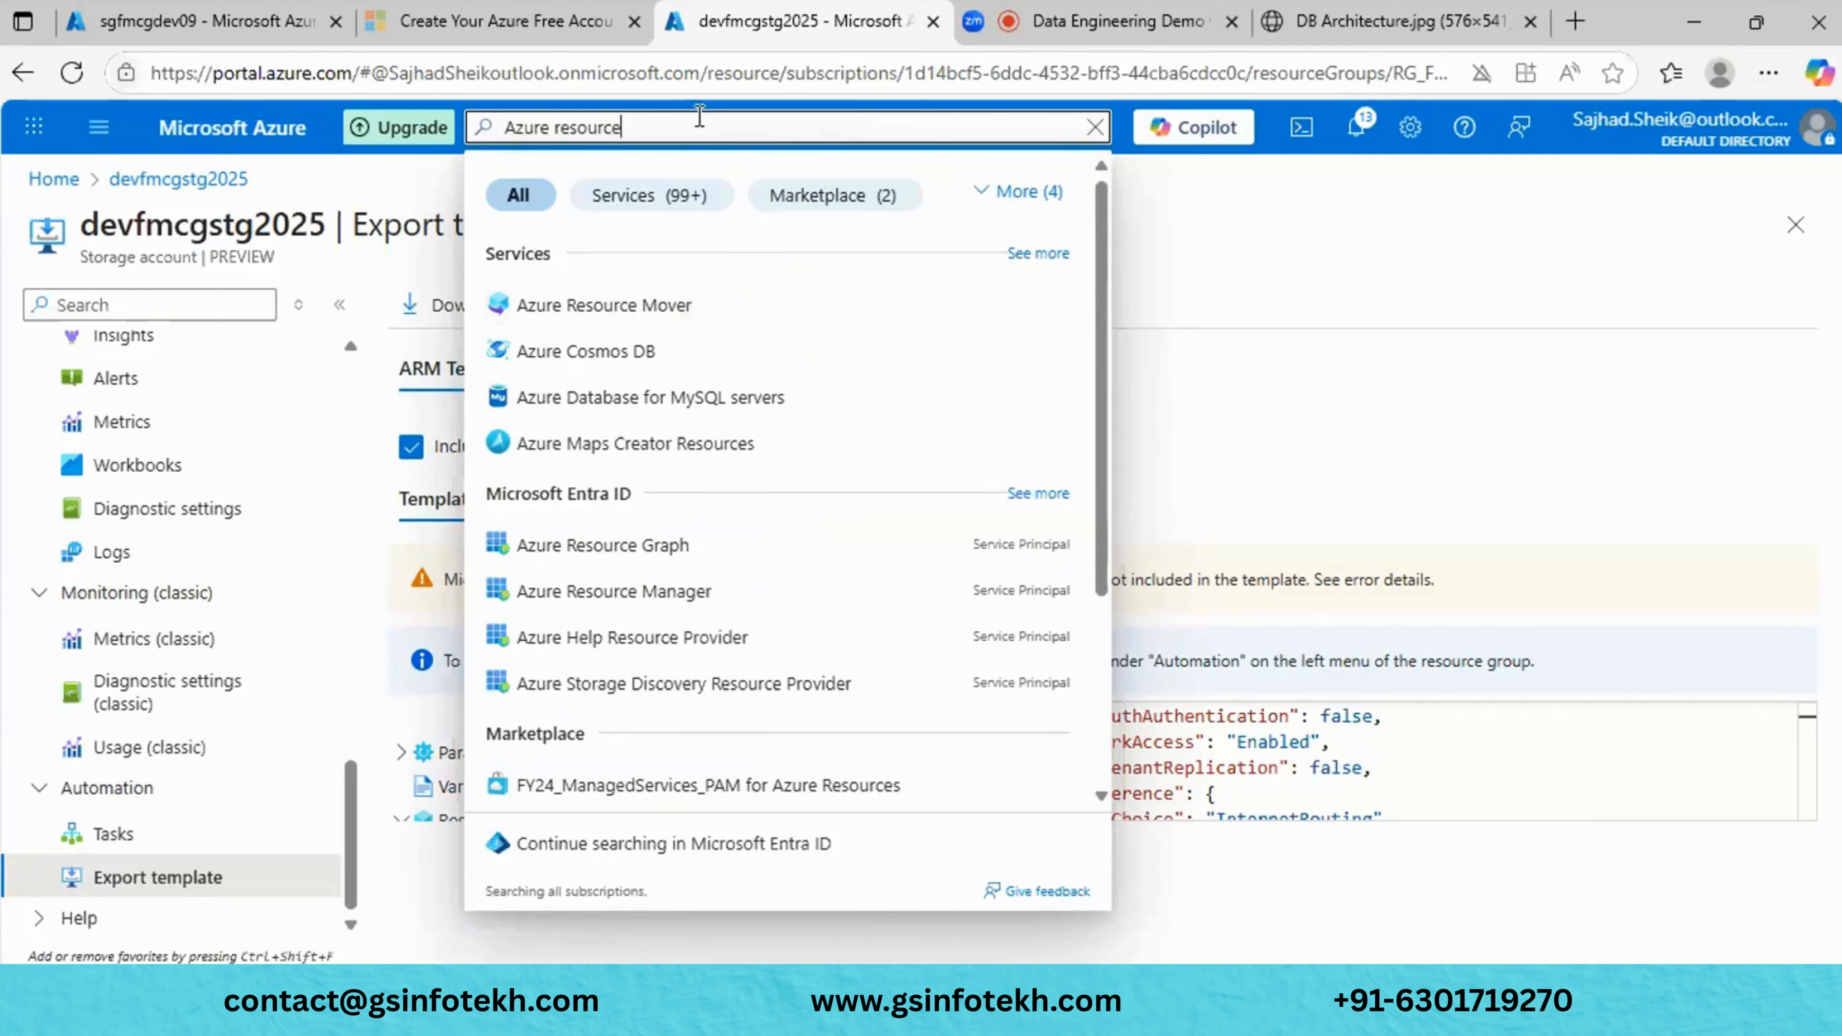
{"action": "type", "text": "ma"}
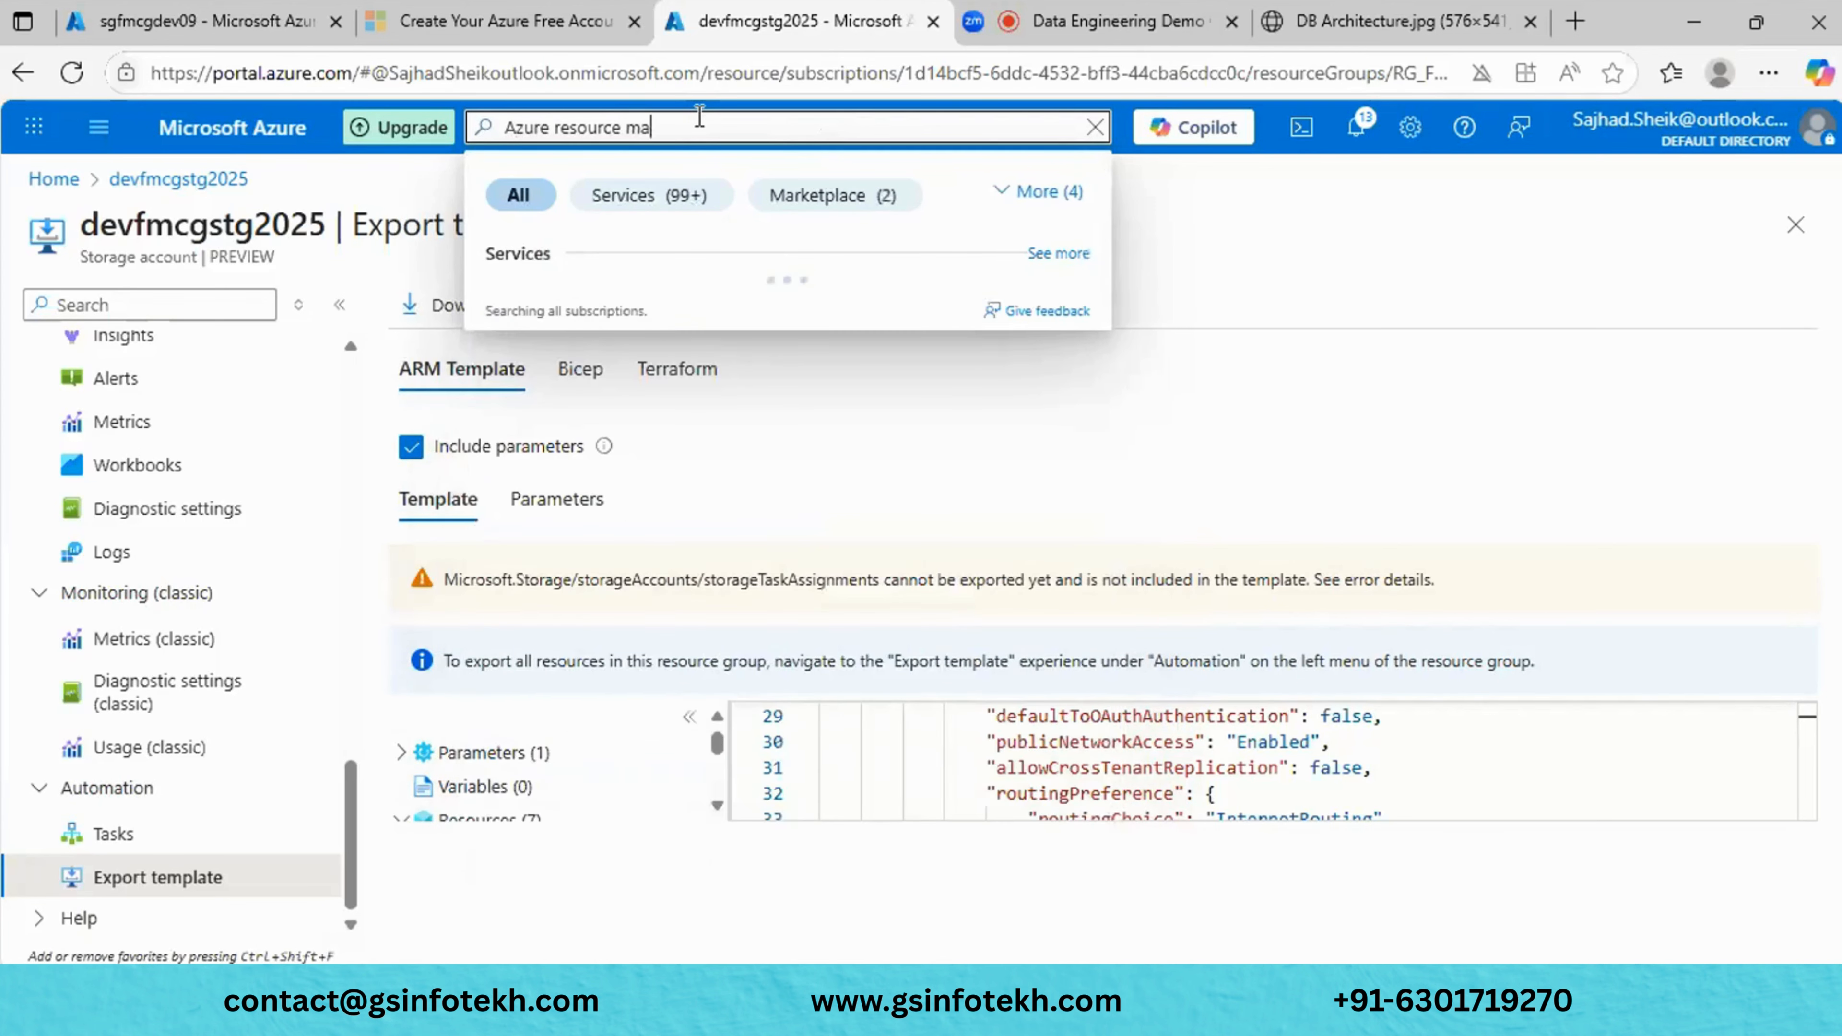
{"action": "type", "text": "n"}
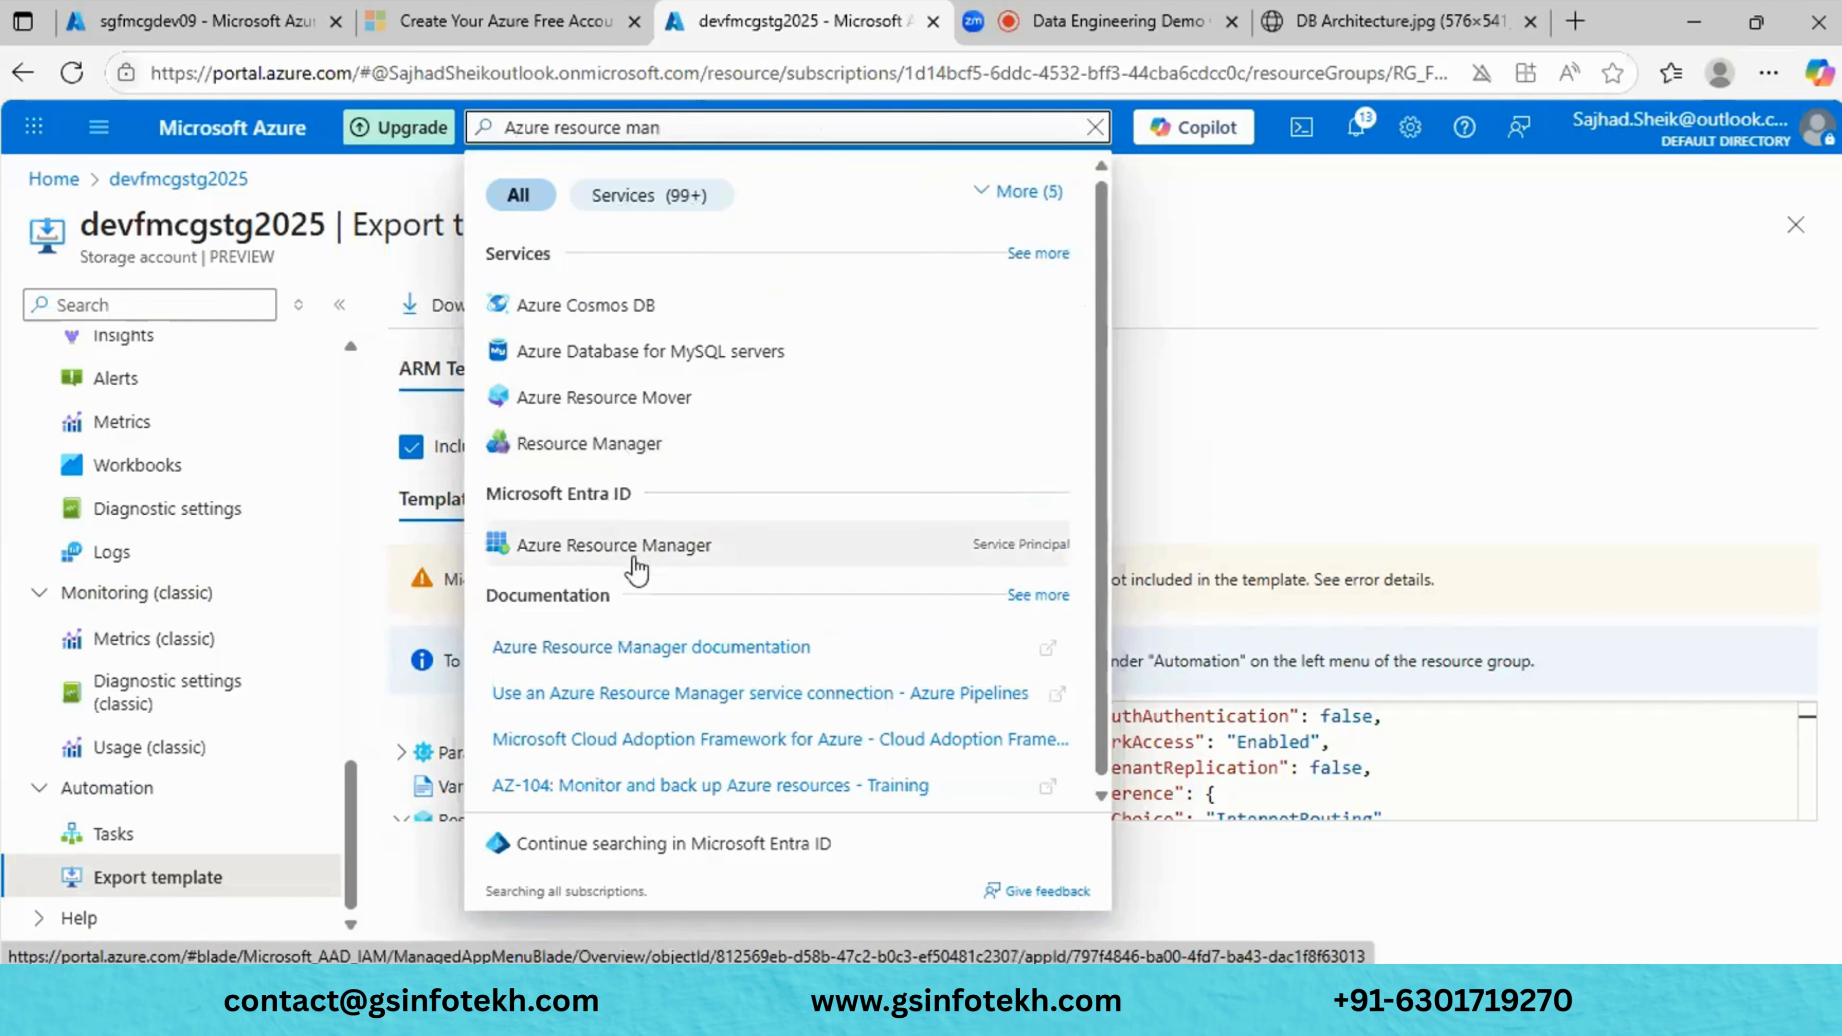
{"action": "left_click", "coordinate": [1281, 325]}
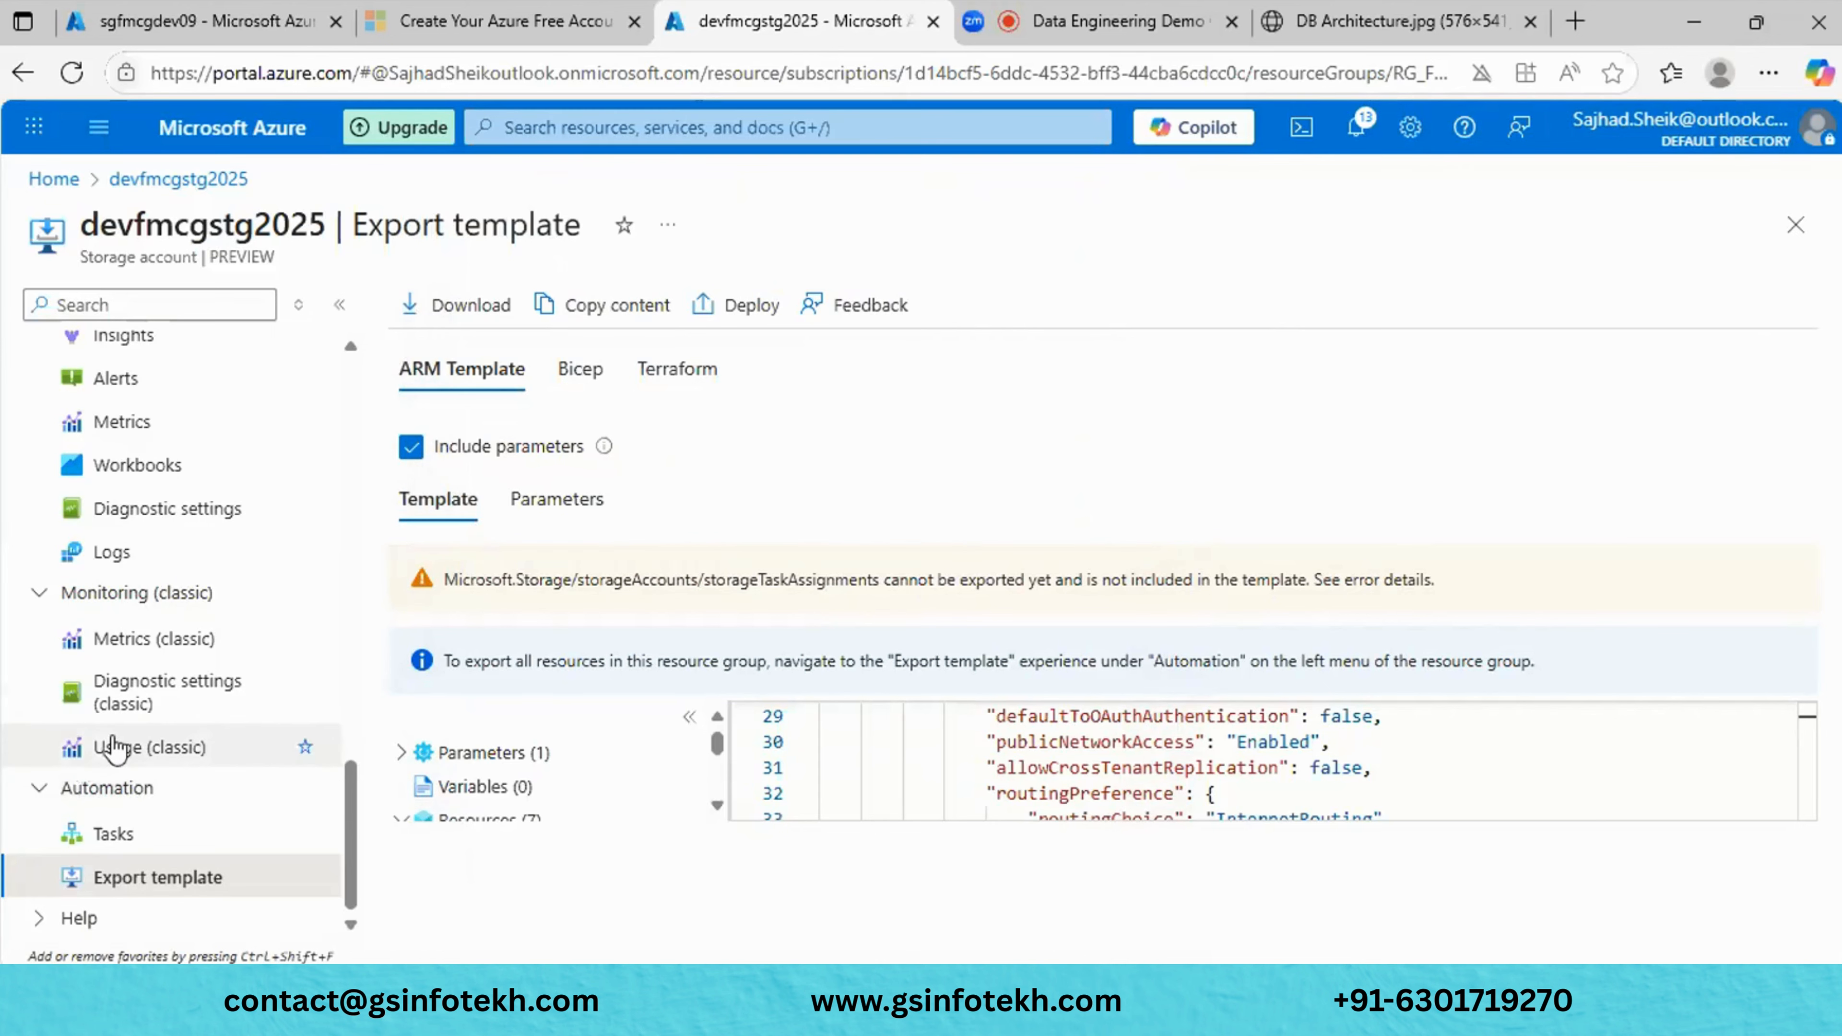
Close the export template page and reopen devfmcgstg2025 from the recent resources.
{"action": "scroll", "coordinate": [134, 733], "scroll_direction": "up", "scroll_amount": 10}
{"action": "left_click", "coordinate": [1780, 227]}
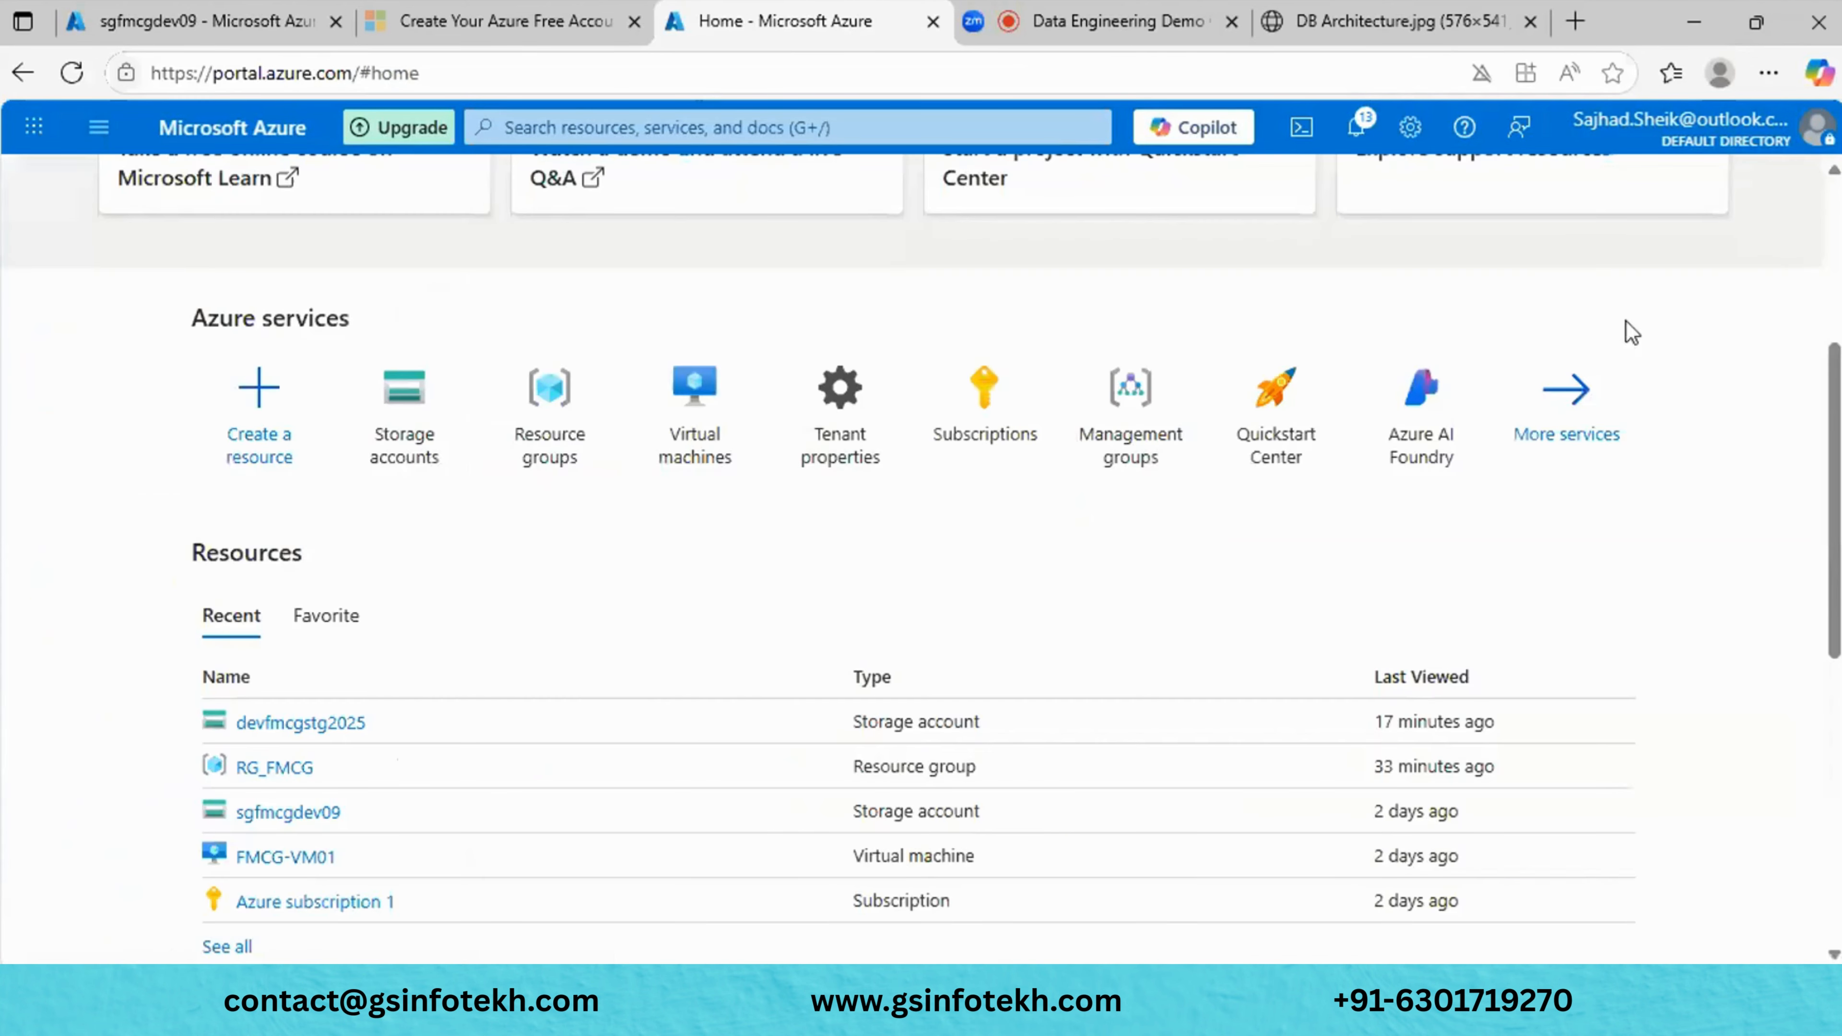
{"action": "left_click", "coordinate": [301, 724]}
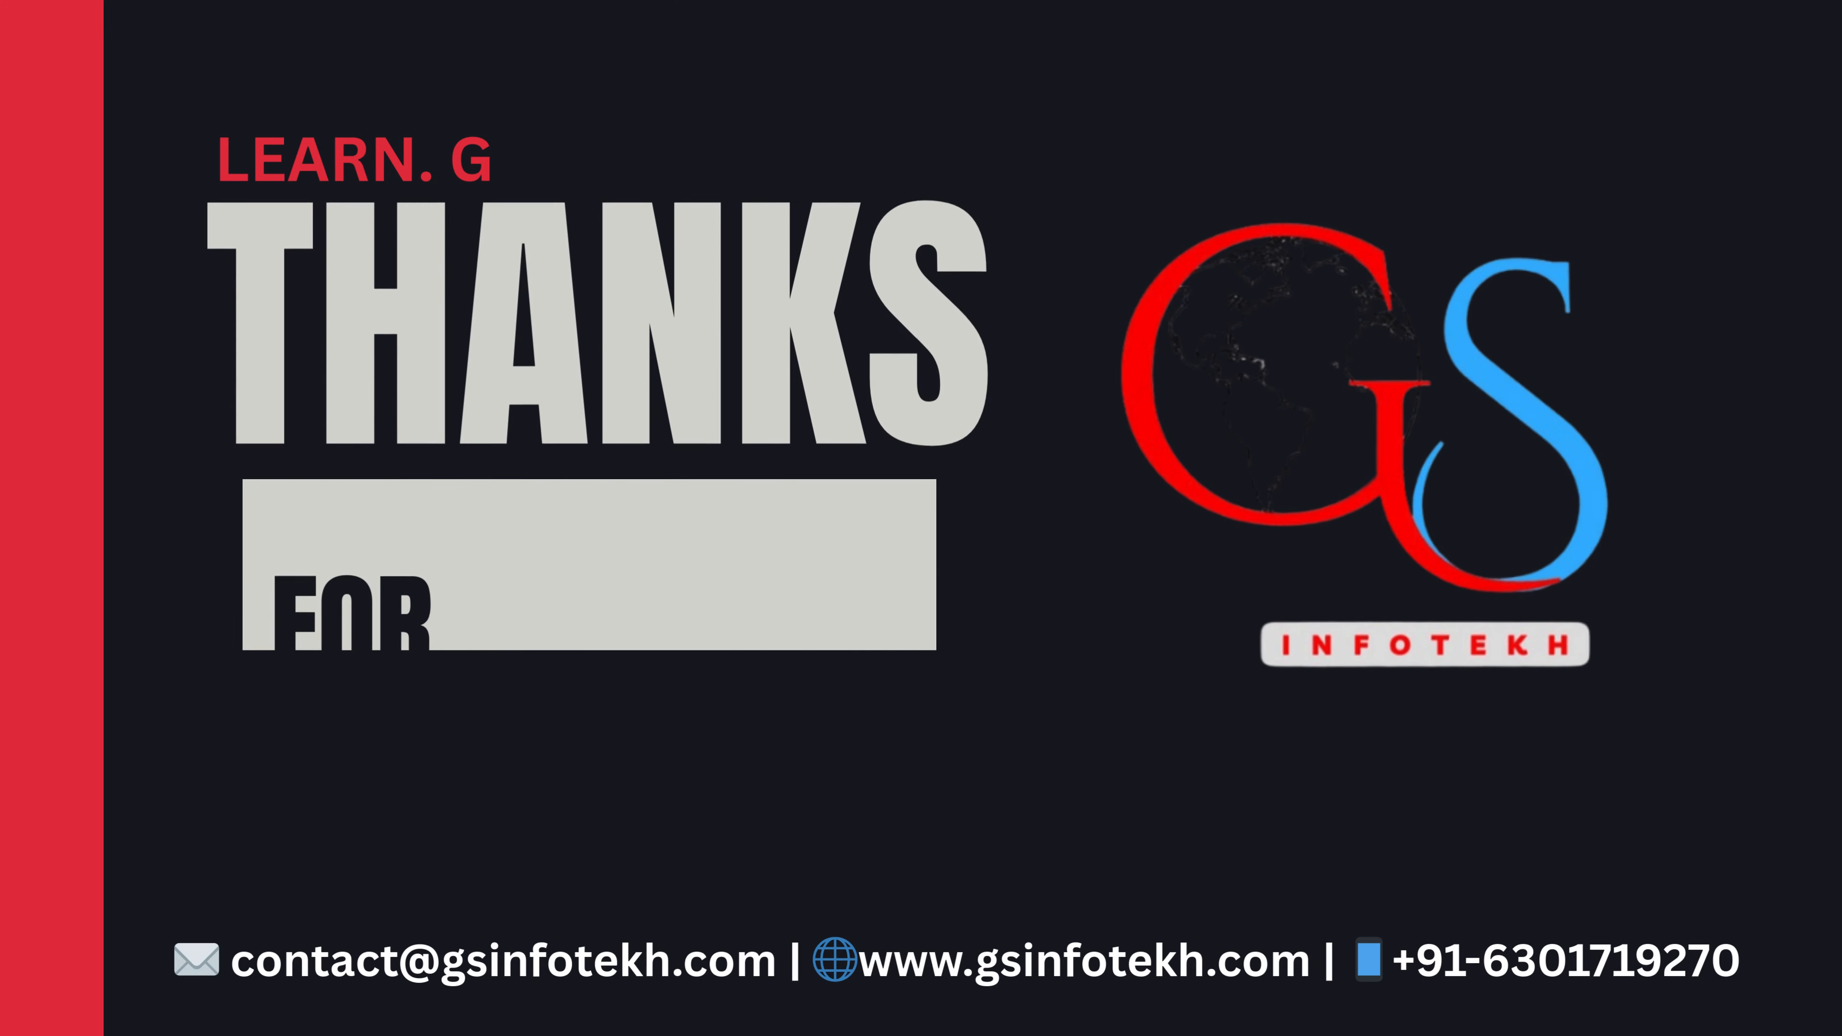